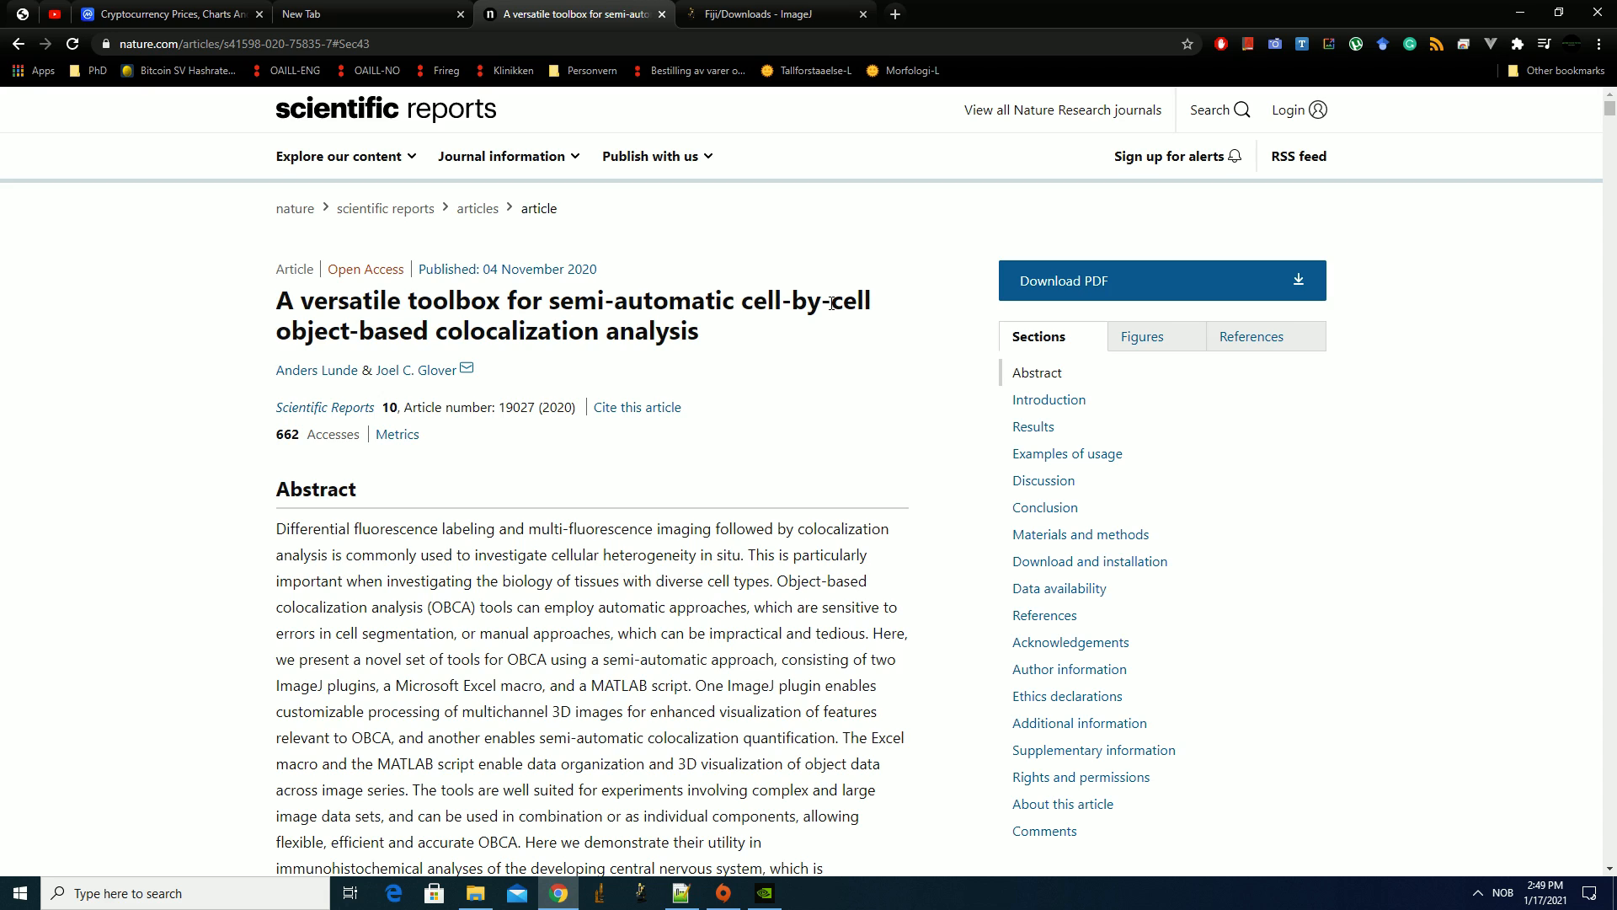
# Examine the article title on semi-automatic cell-by-cell object-based colocalization analysis, highlighting its key terms
pyautogui.moveTo(437, 333); pyautogui.dragTo(731, 339)
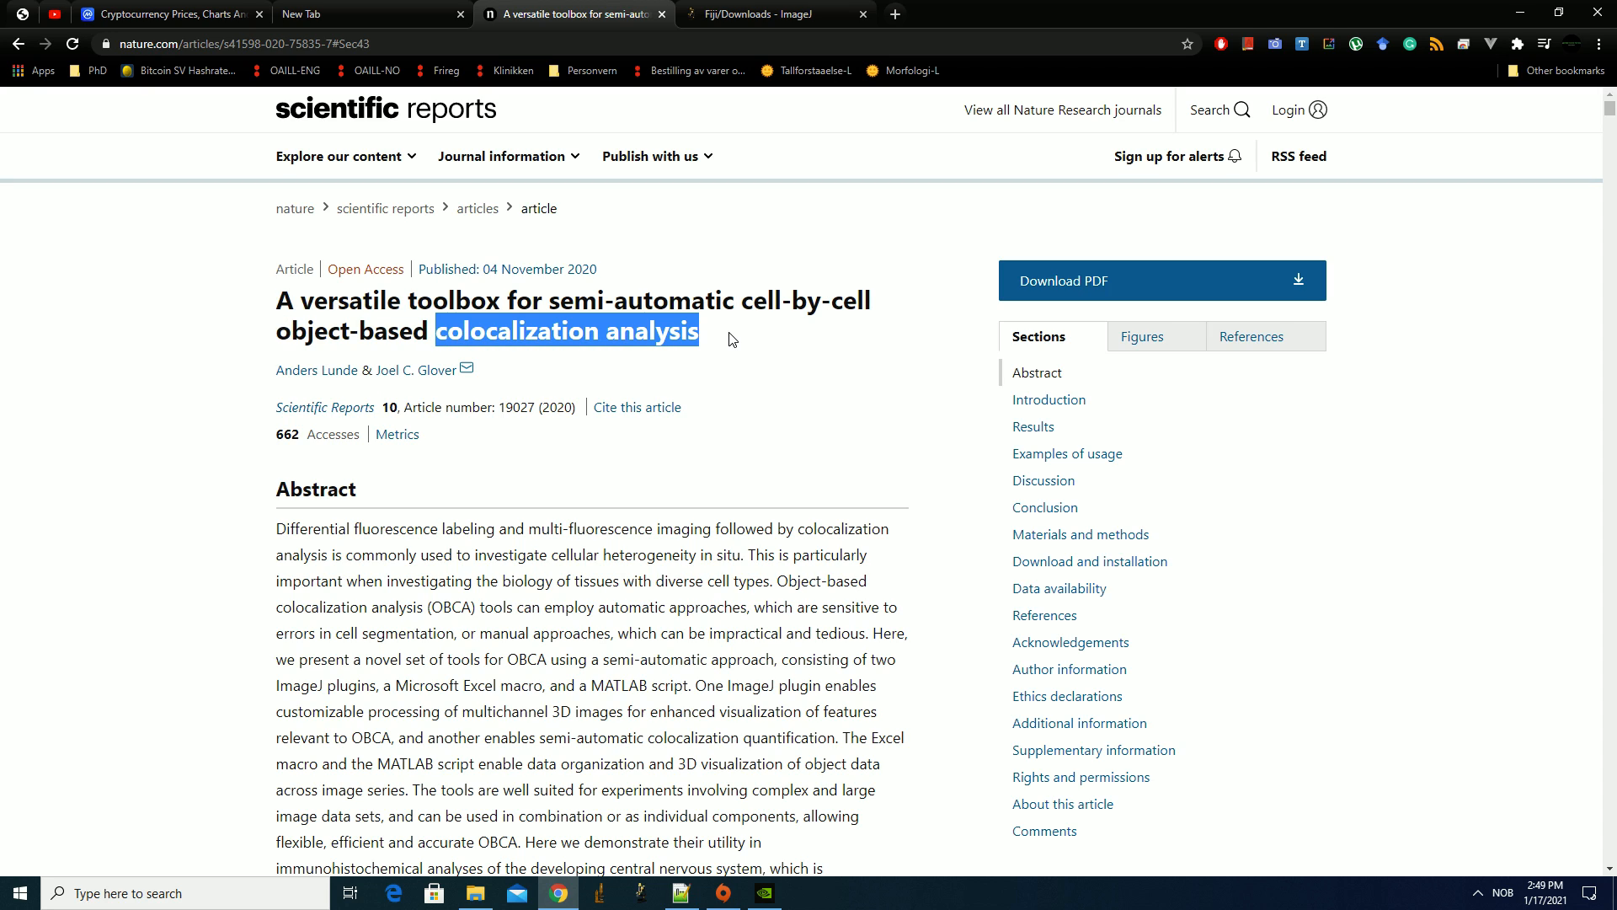
pyautogui.click(726, 336)
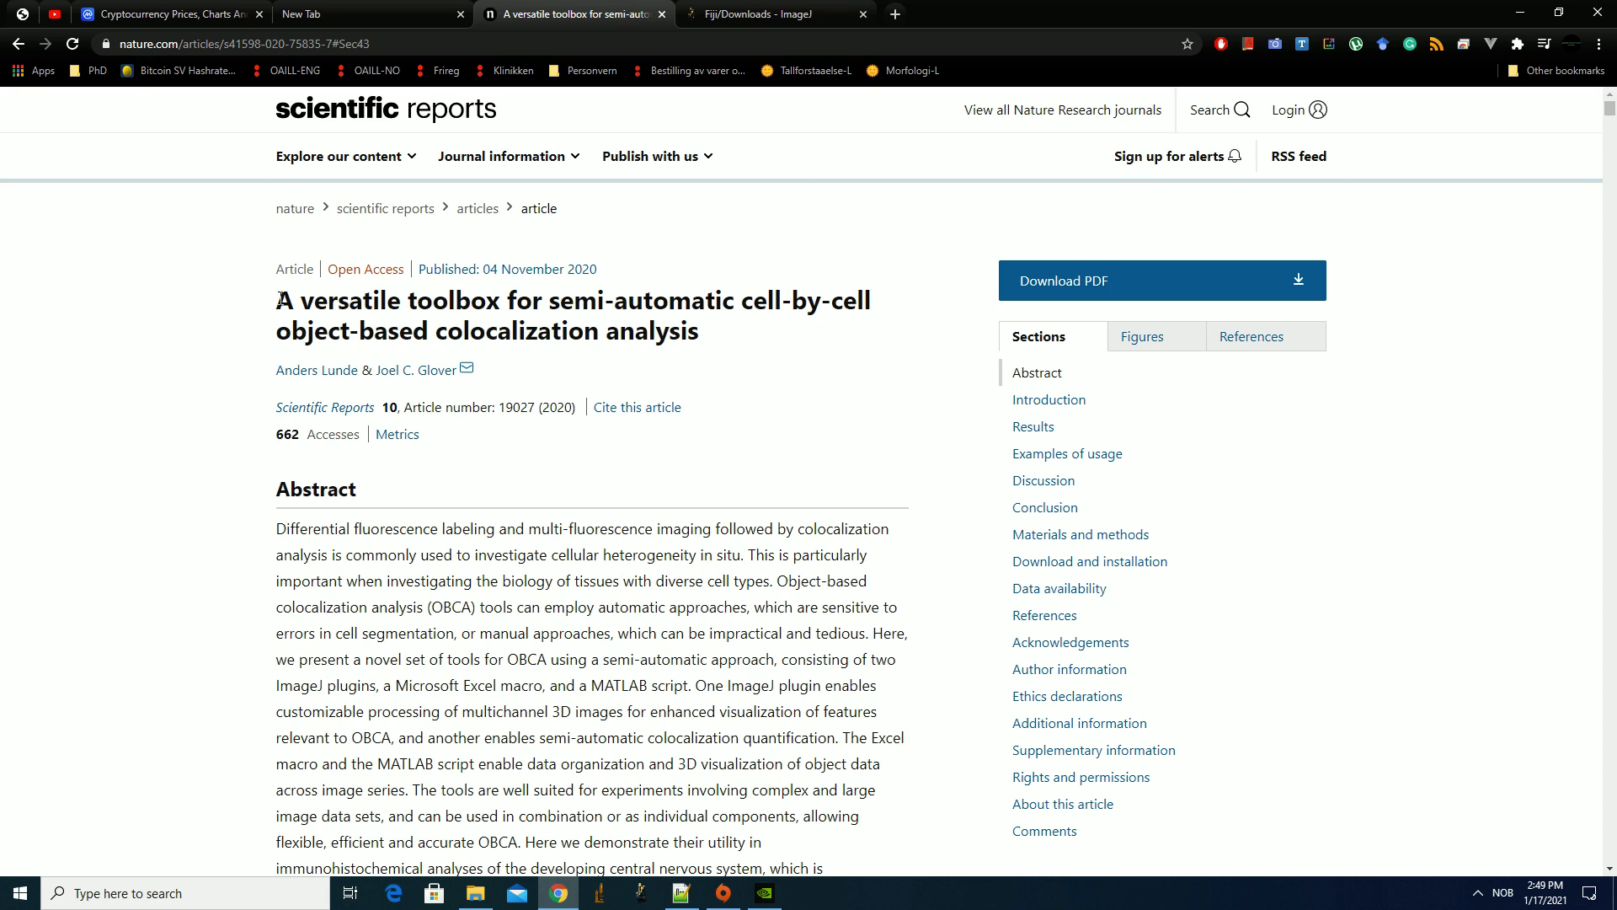
pyautogui.moveTo(280, 299); pyautogui.dragTo(737, 350)
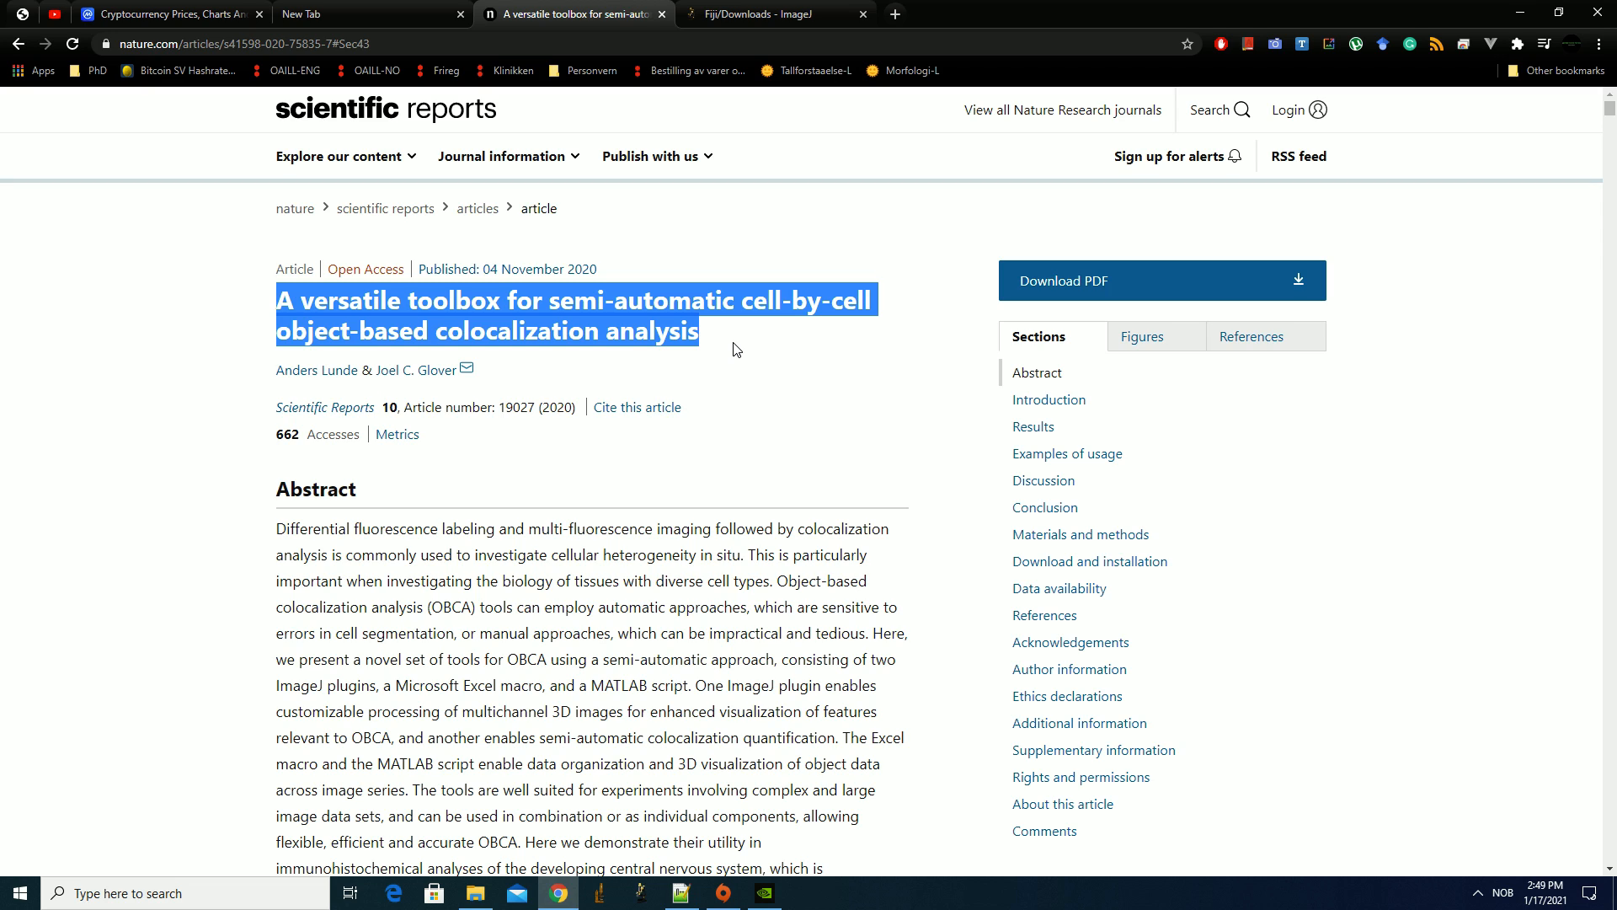
pyautogui.moveTo(578, 303); pyautogui.dragTo(735, 305)
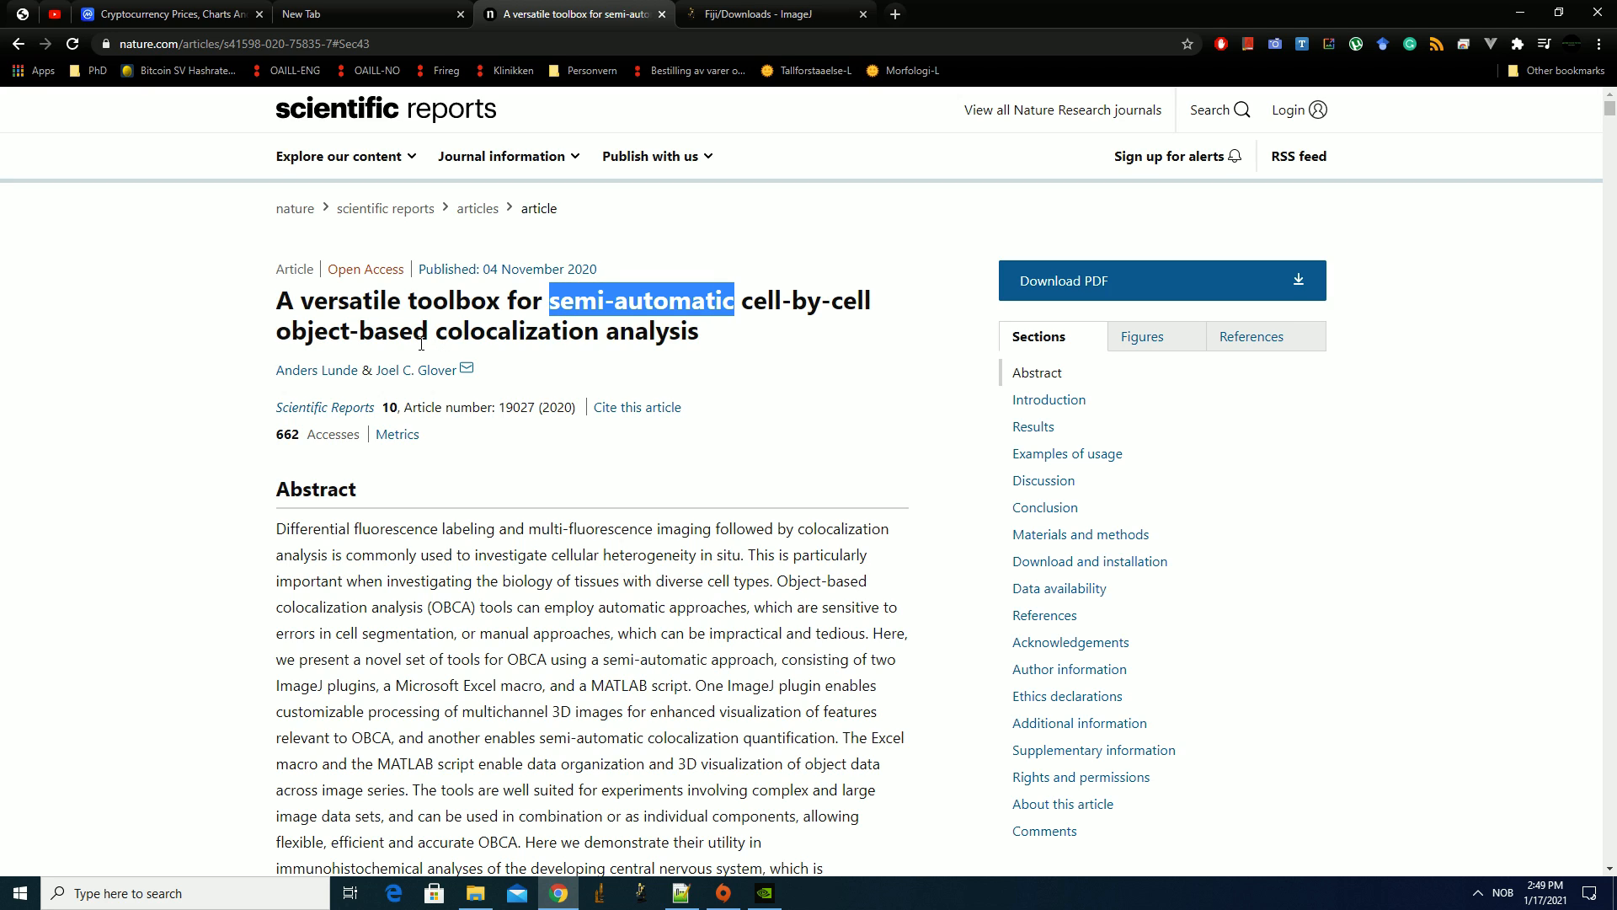
pyautogui.moveTo(439, 334); pyautogui.dragTo(700, 330)
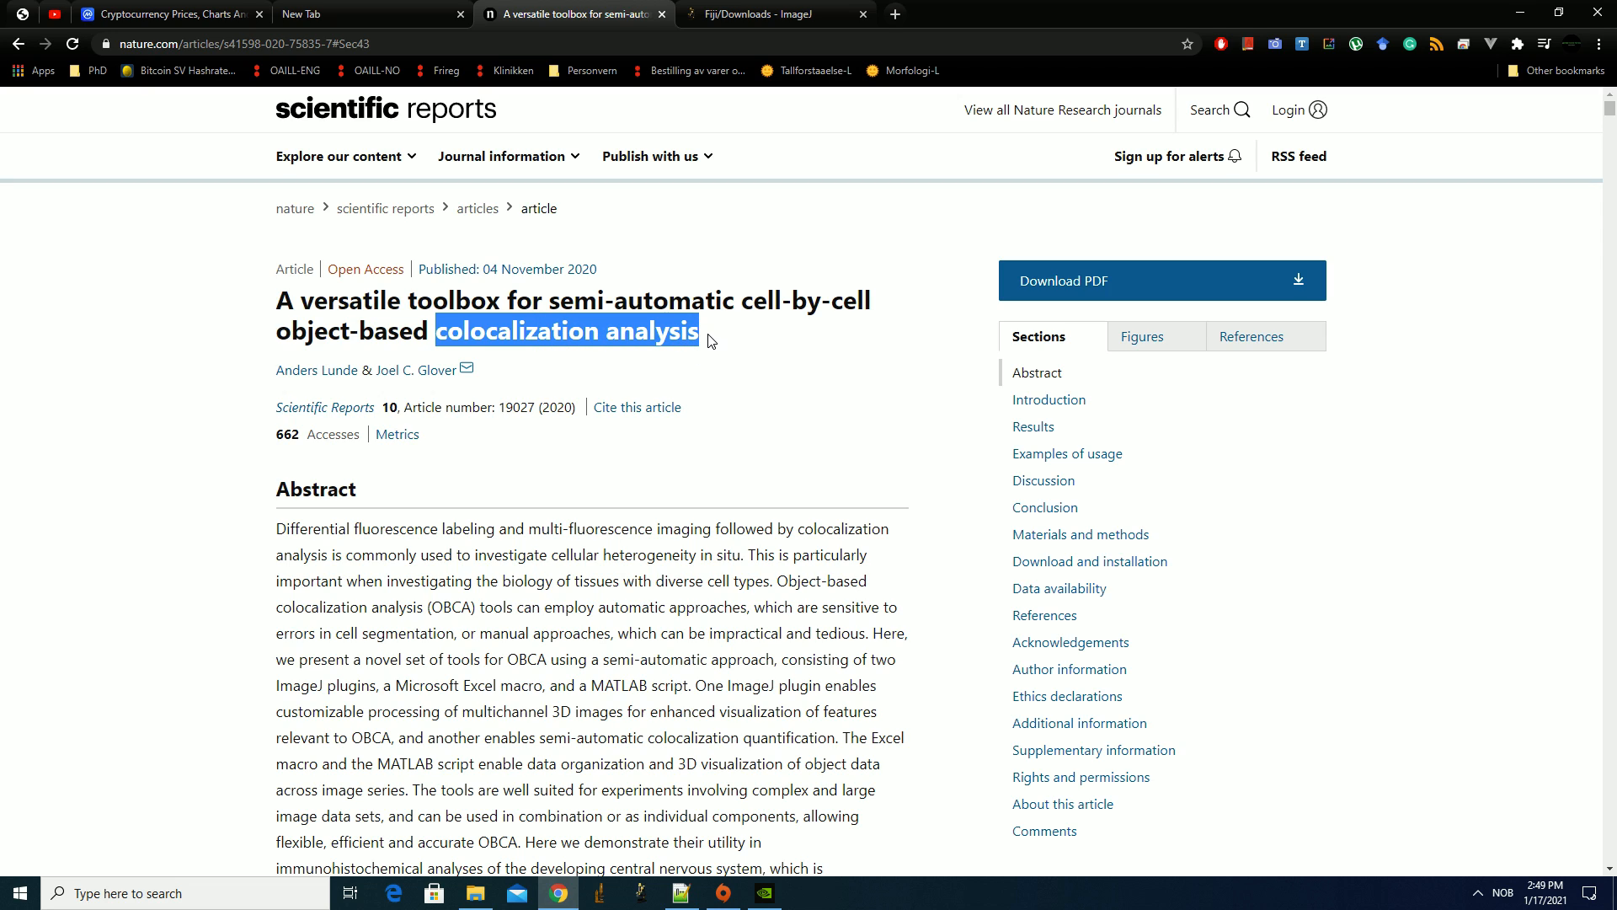
pyautogui.moveTo(708, 339); pyautogui.dragTo(439, 333)
pyautogui.moveTo(287, 301); pyautogui.dragTo(693, 361)
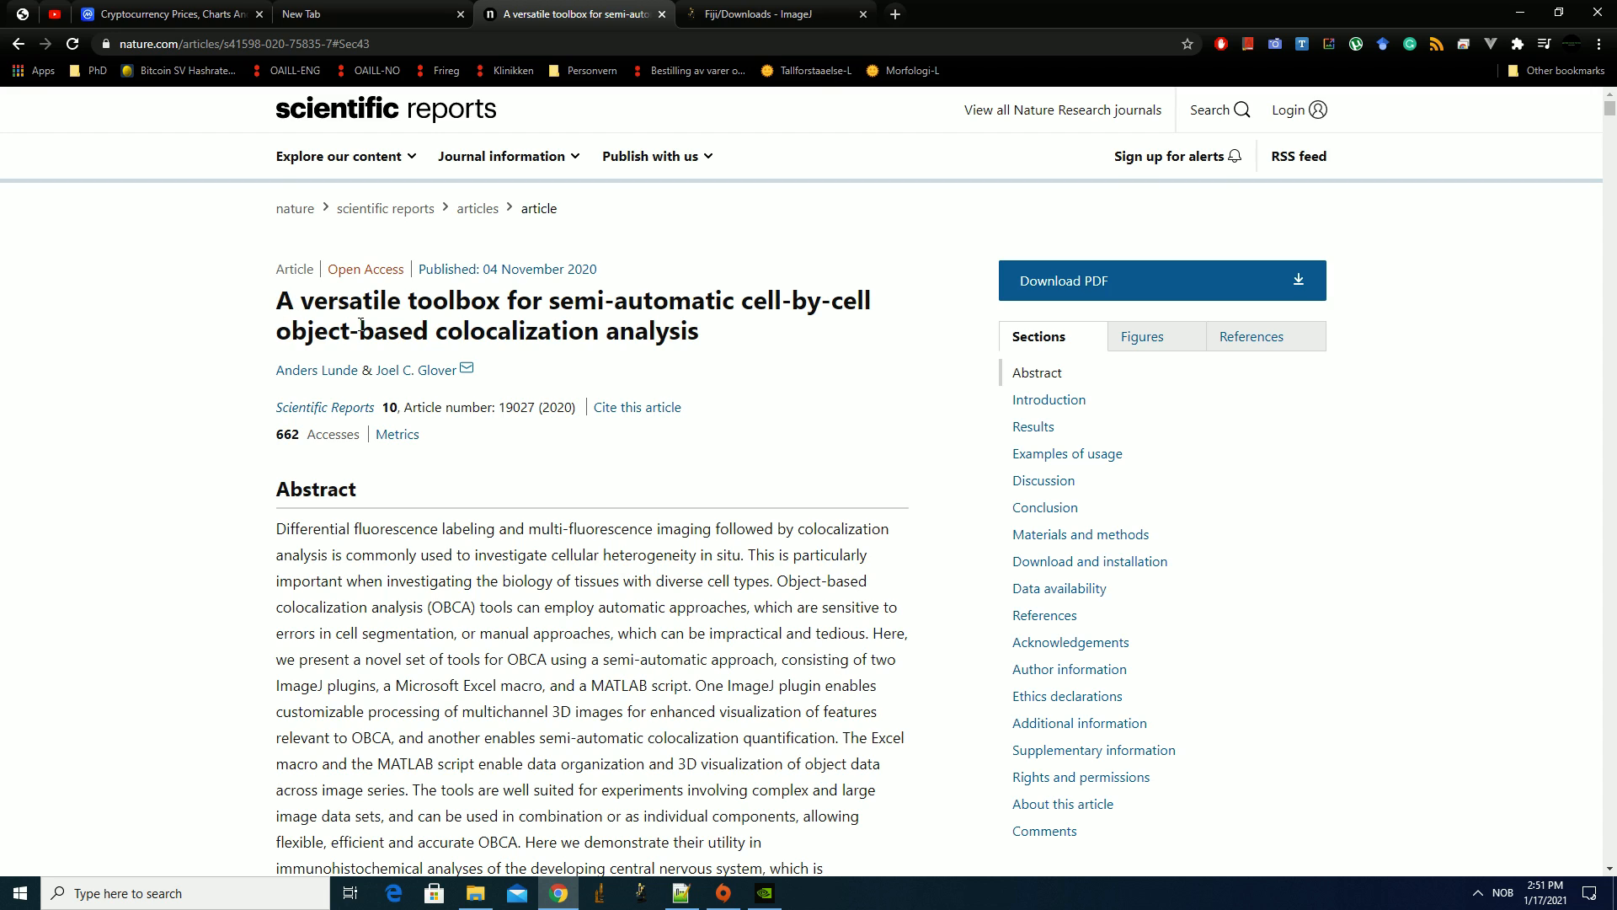
pyautogui.moveTo(278, 305); pyautogui.dragTo(351, 308)
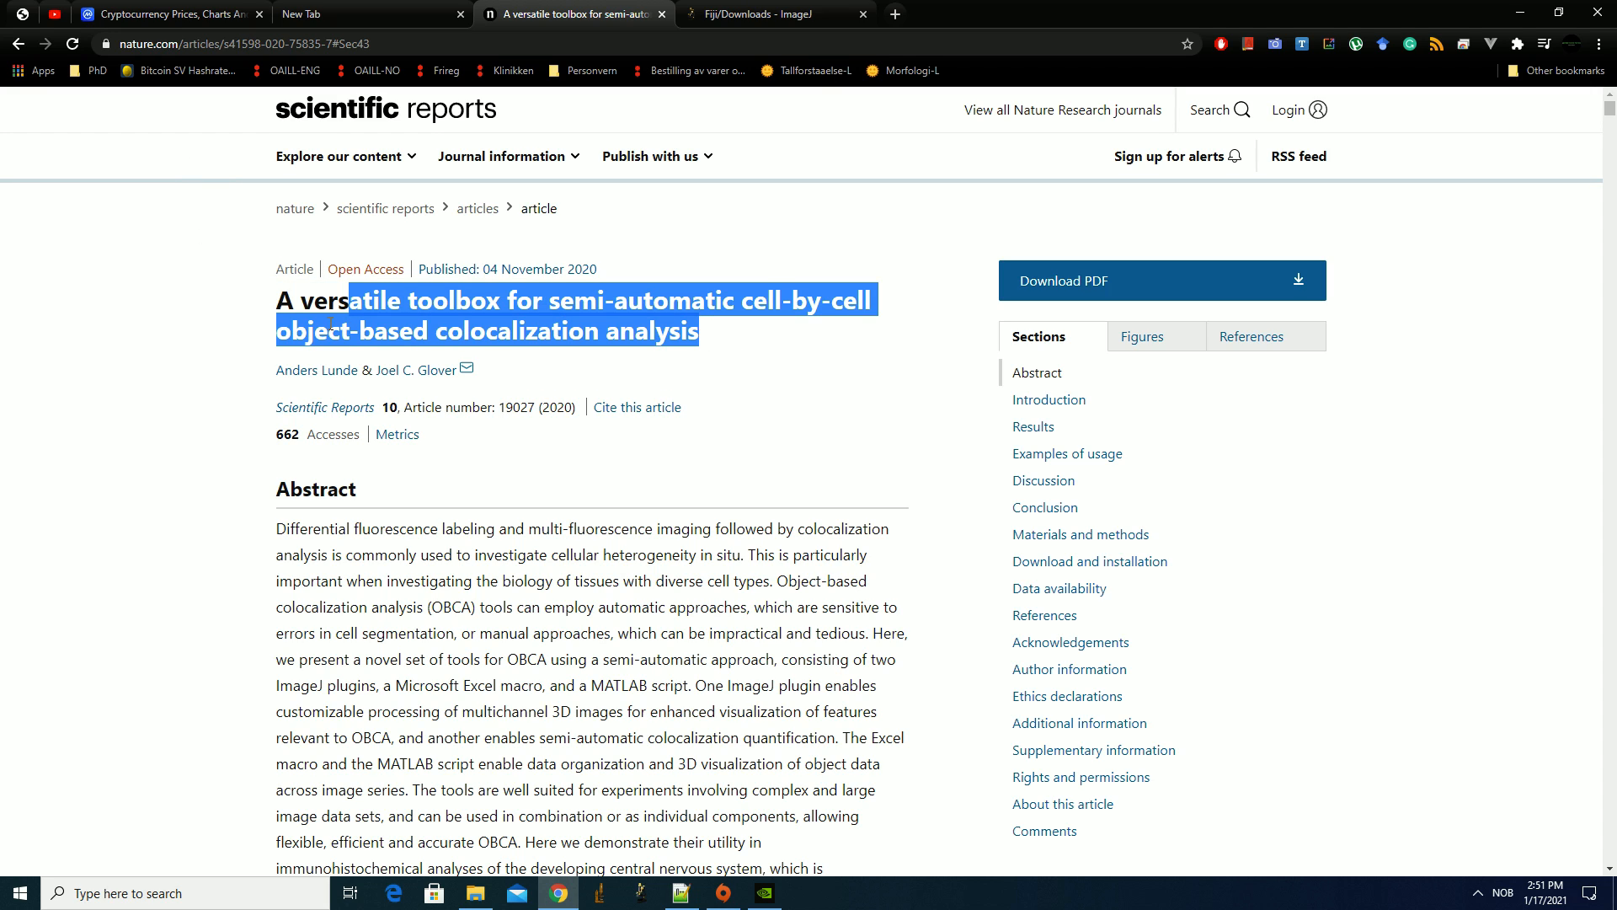
pyautogui.click(351, 308)
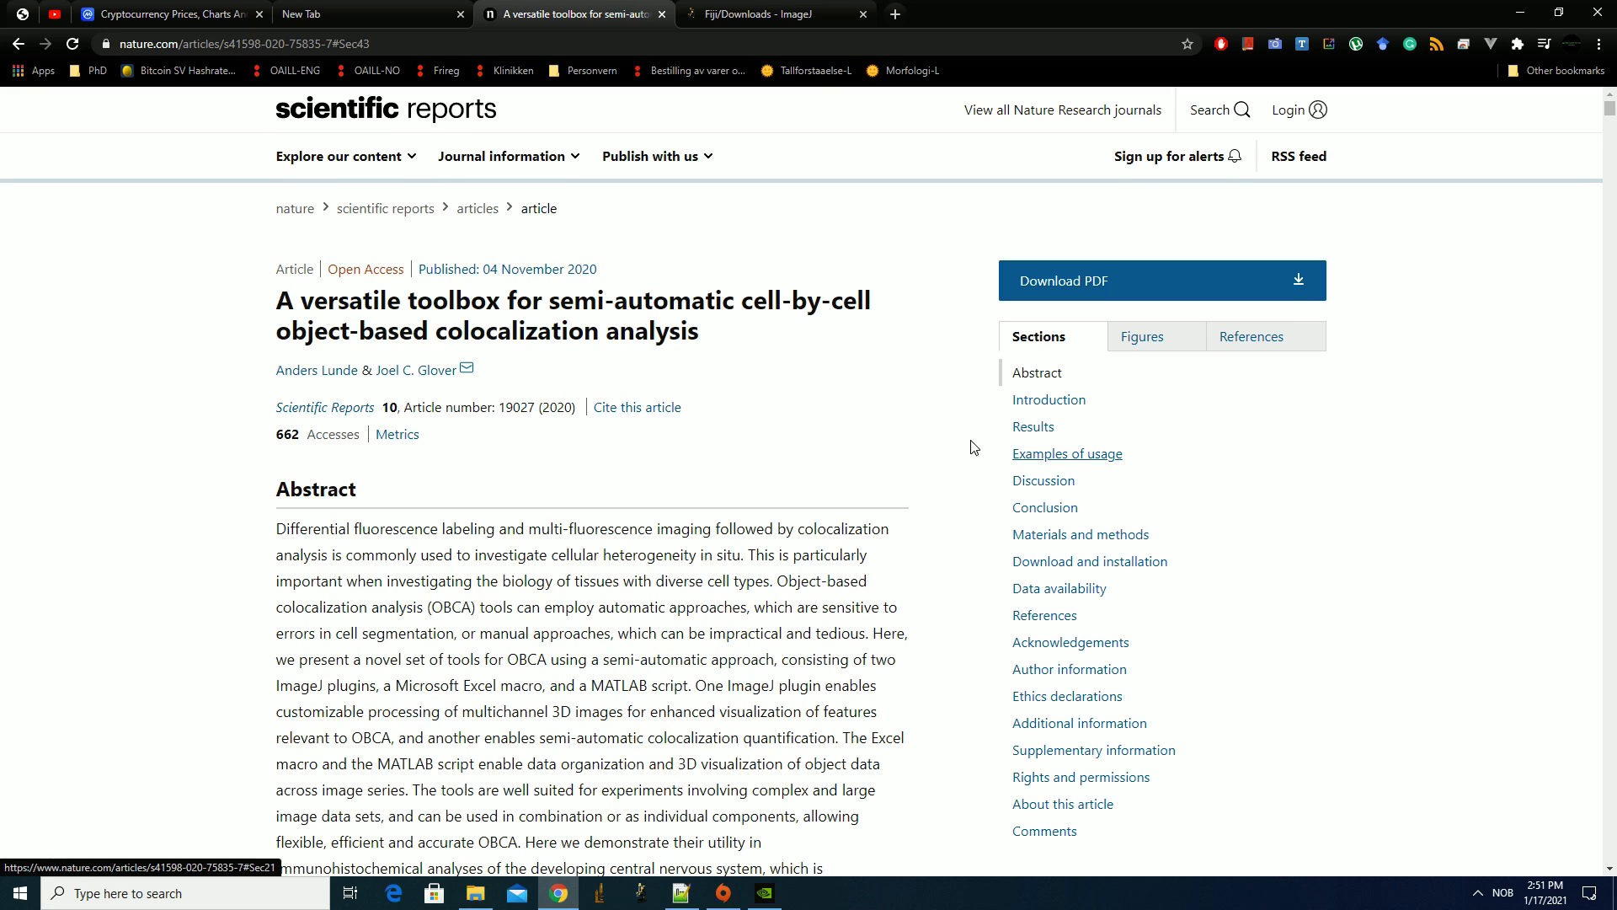
# Go to the article's Download and installation section and open the linked Fiji Downloads page
pyautogui.click(1110, 567)
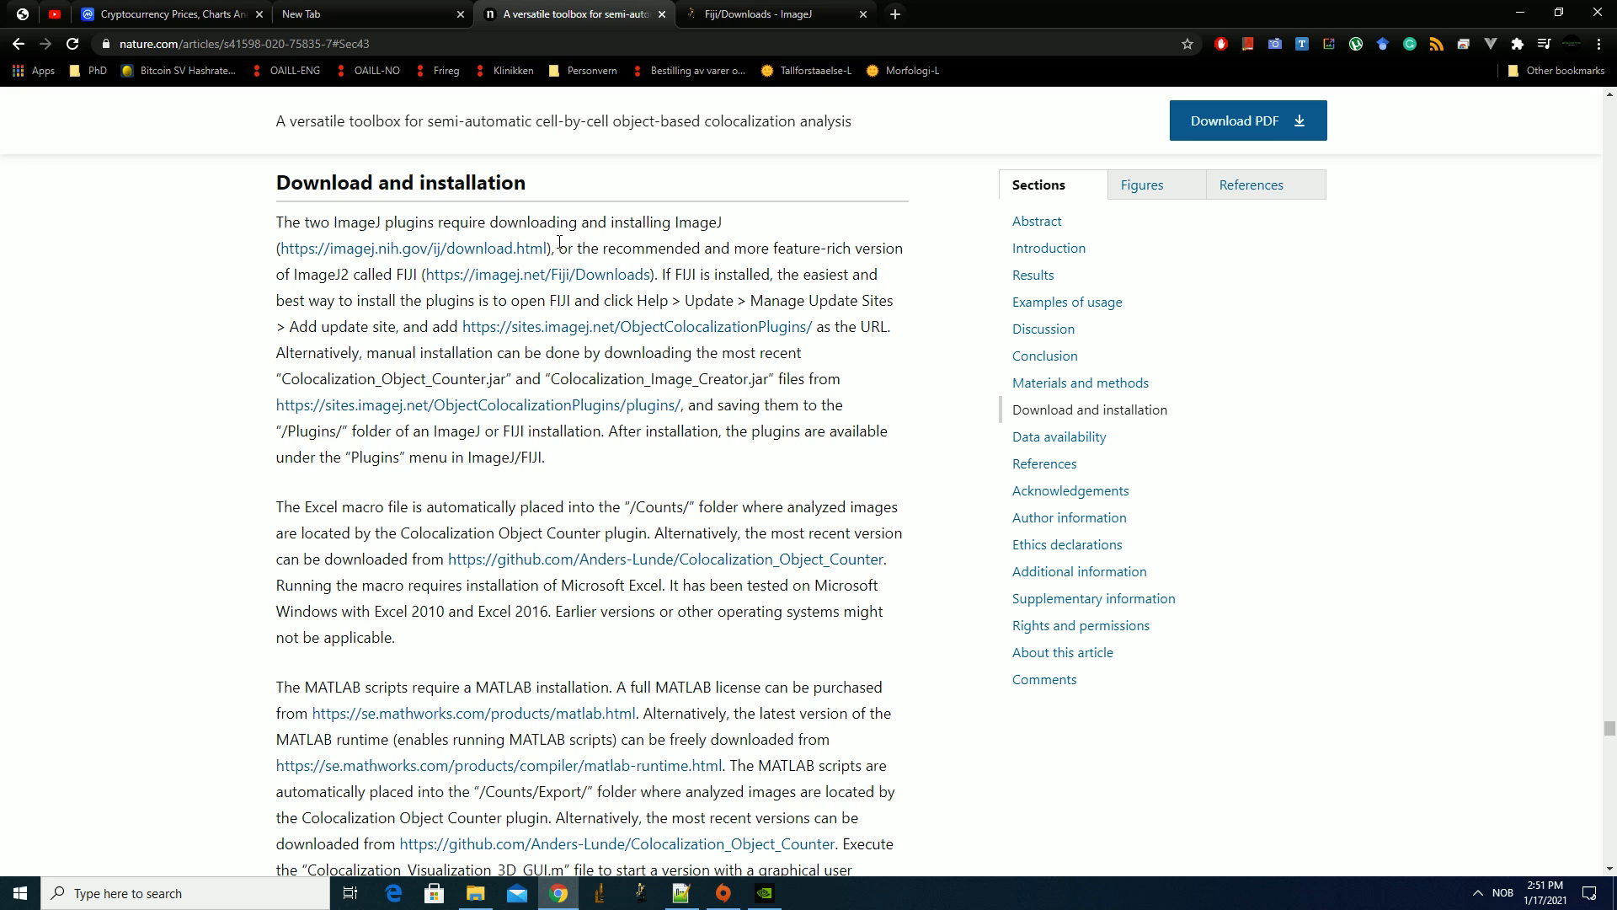
pyautogui.doubleClick(405, 274)
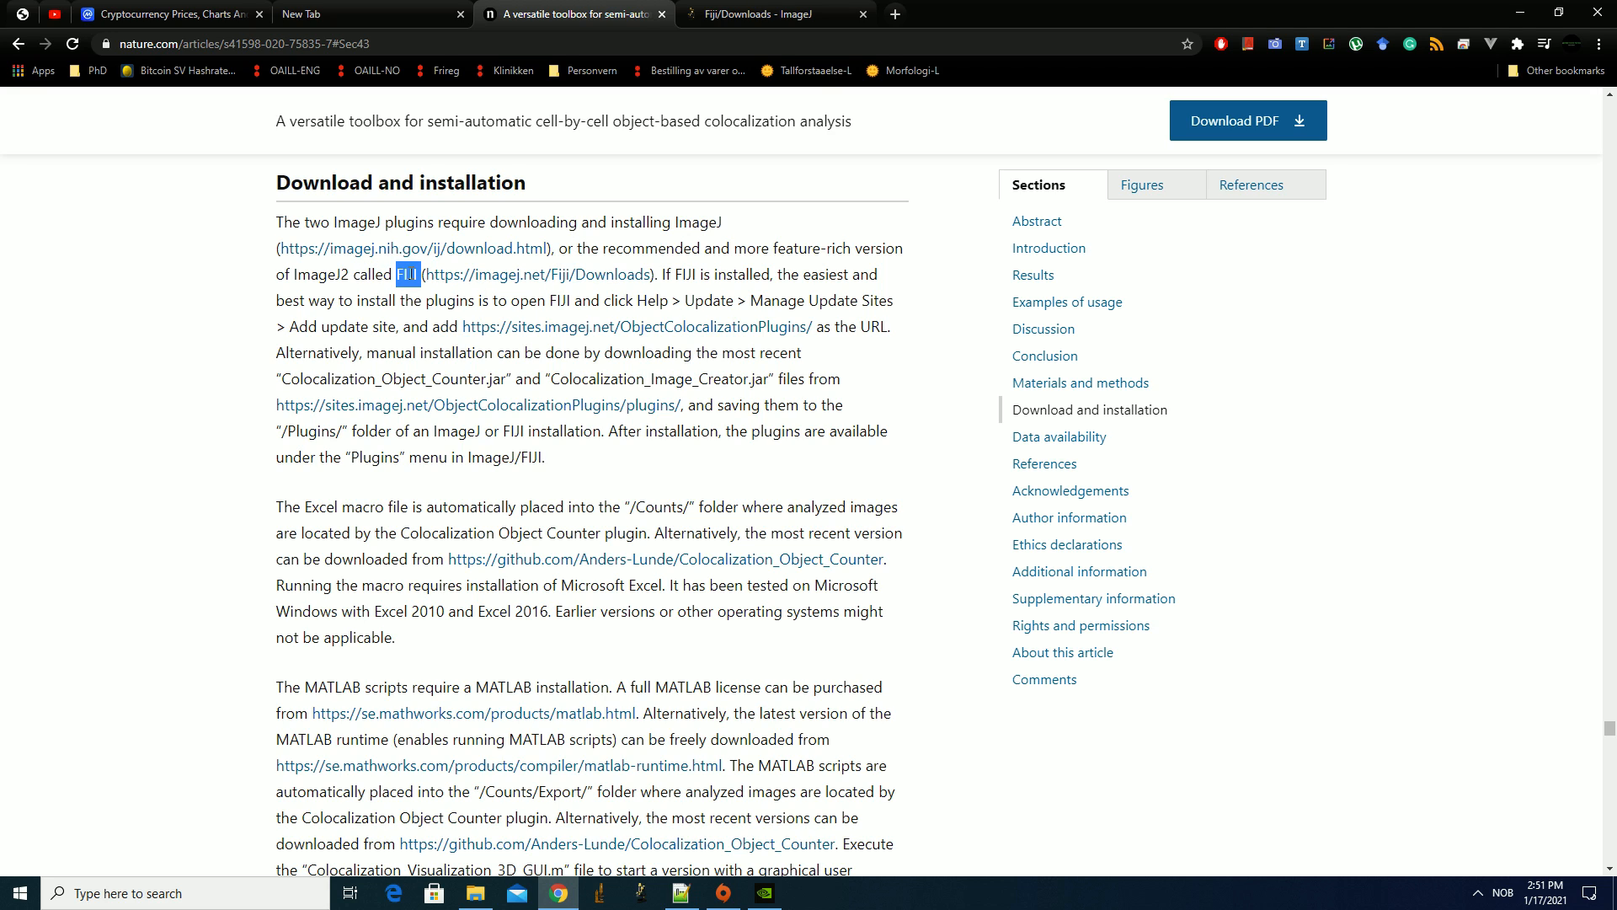
pyautogui.middleClick(556, 278)
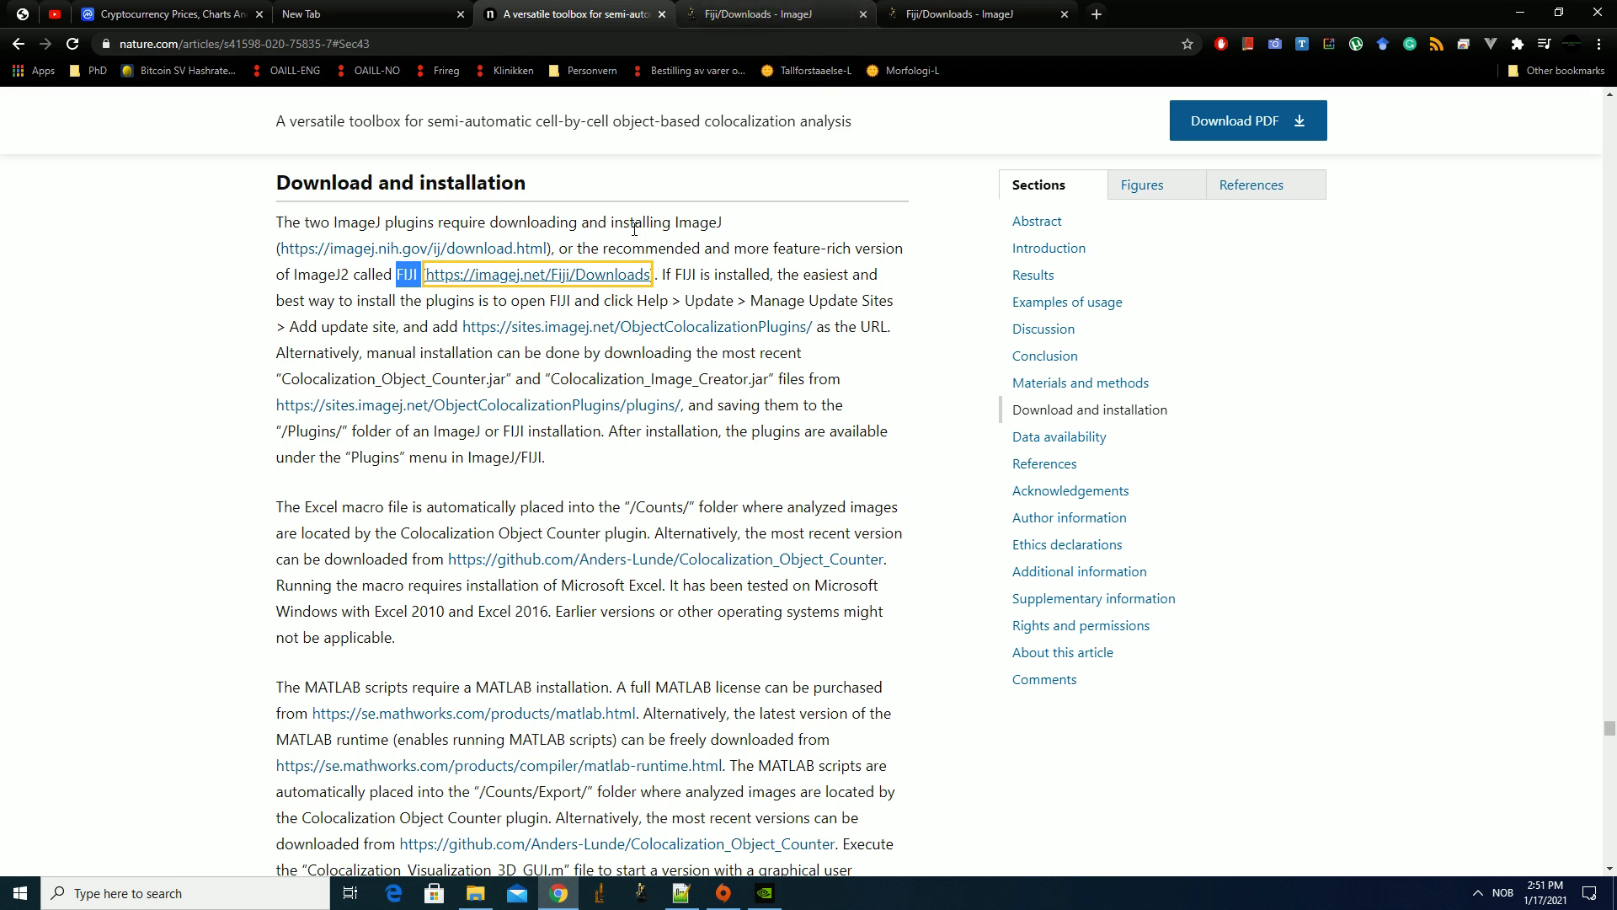
pyautogui.click(783, 22)
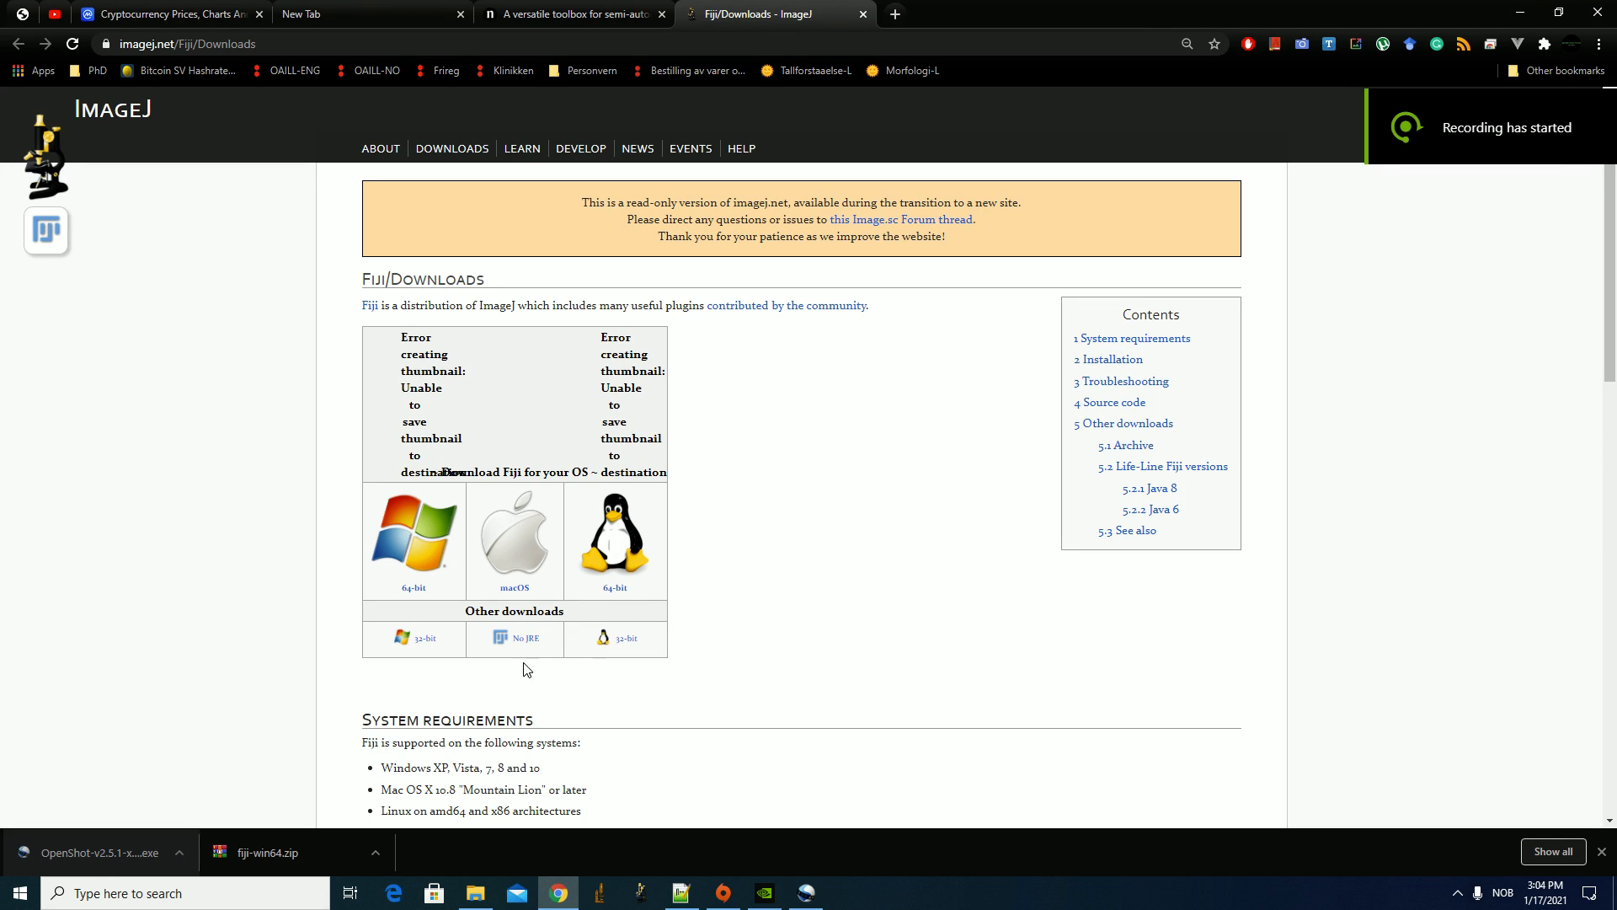
# Show the downloaded fiji-win64.zip in its folder and cut it for moving
pyautogui.click(369, 861)
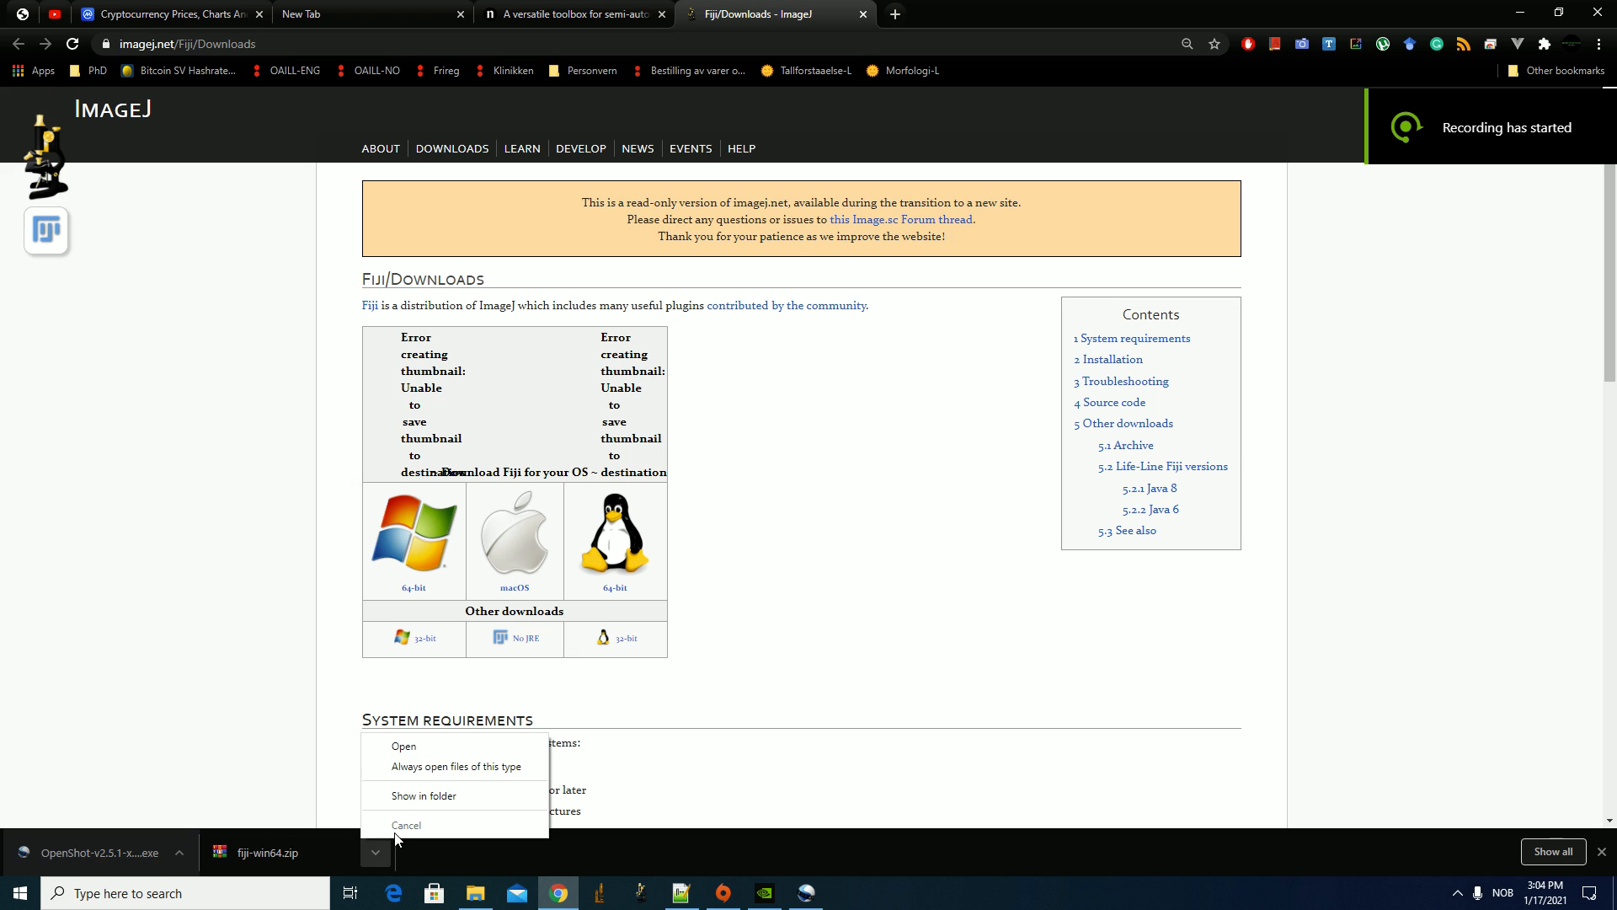
pyautogui.click(422, 797)
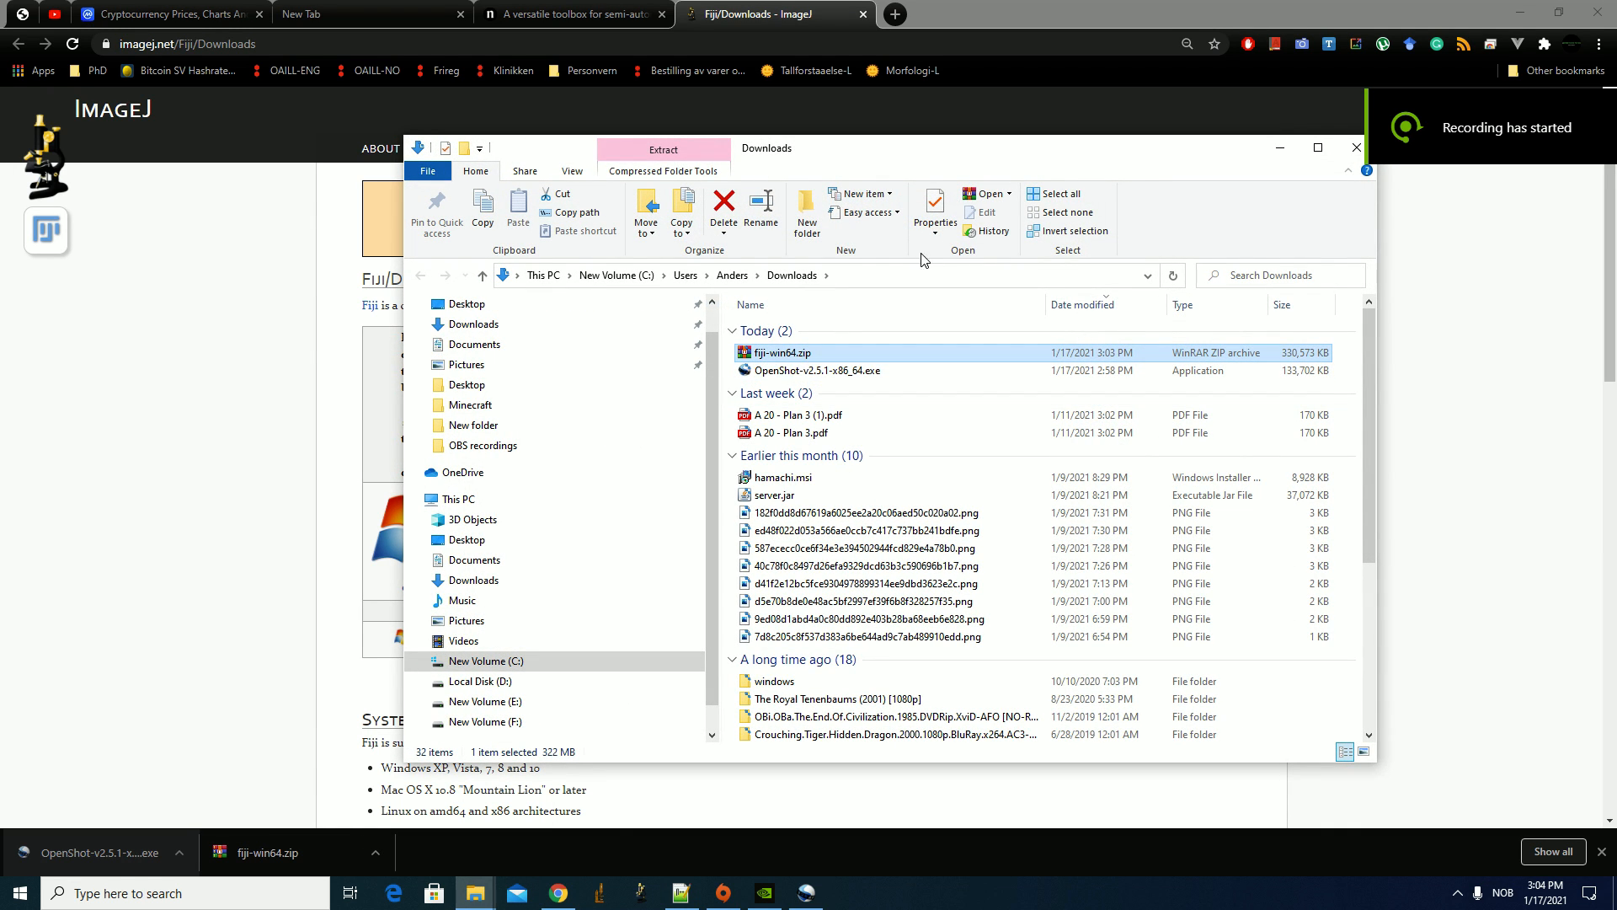
pyautogui.rightClick(816, 353)
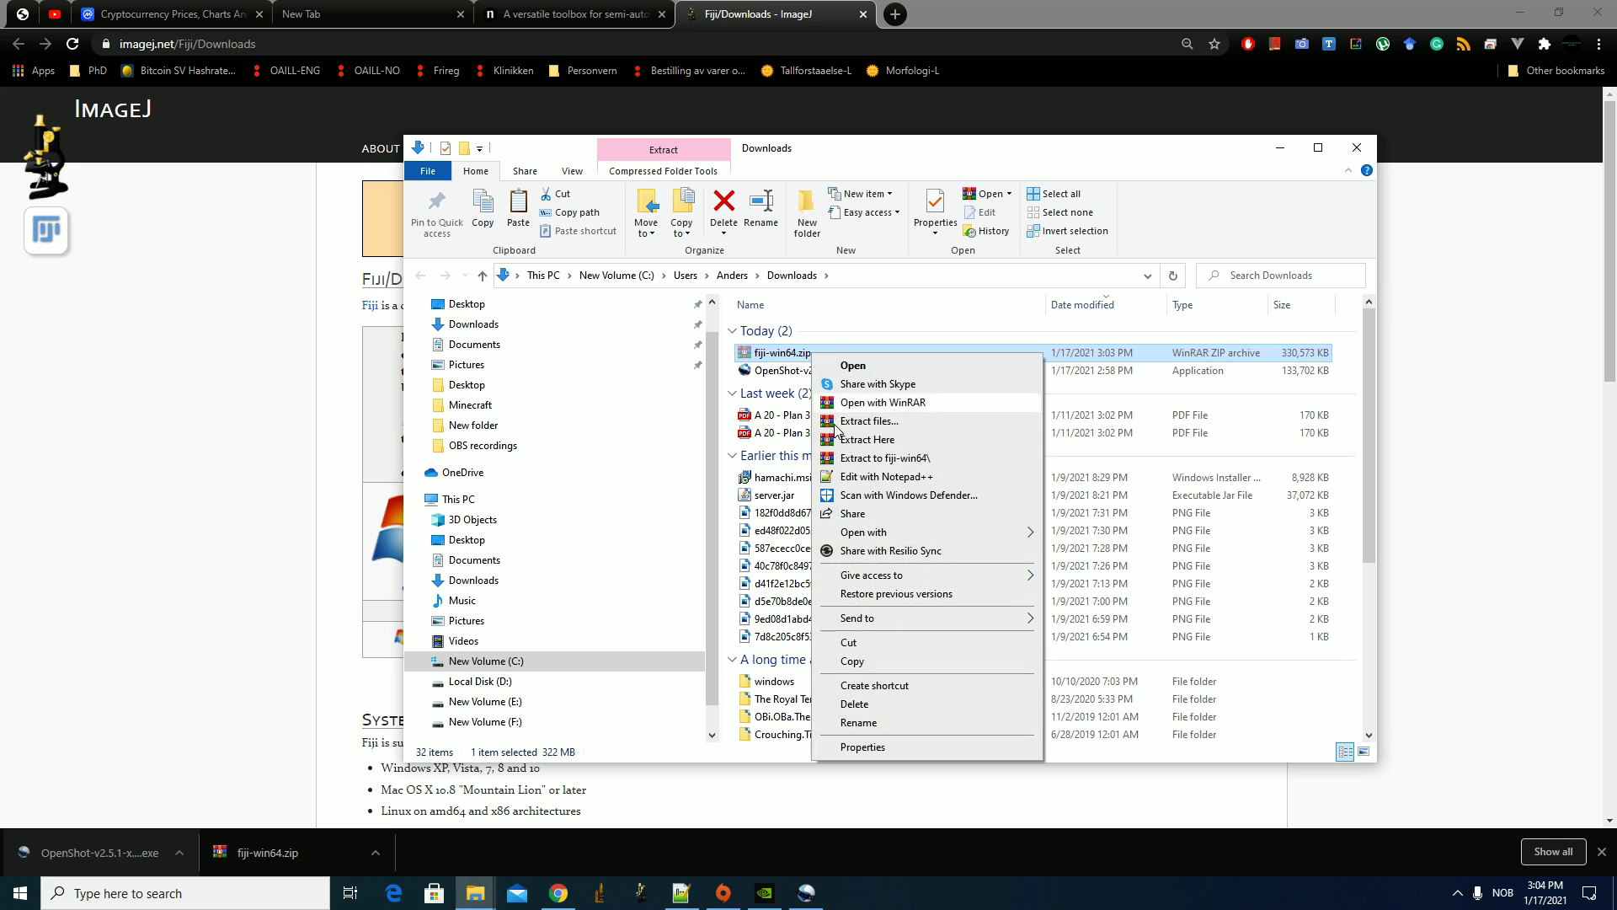
pyautogui.click(869, 645)
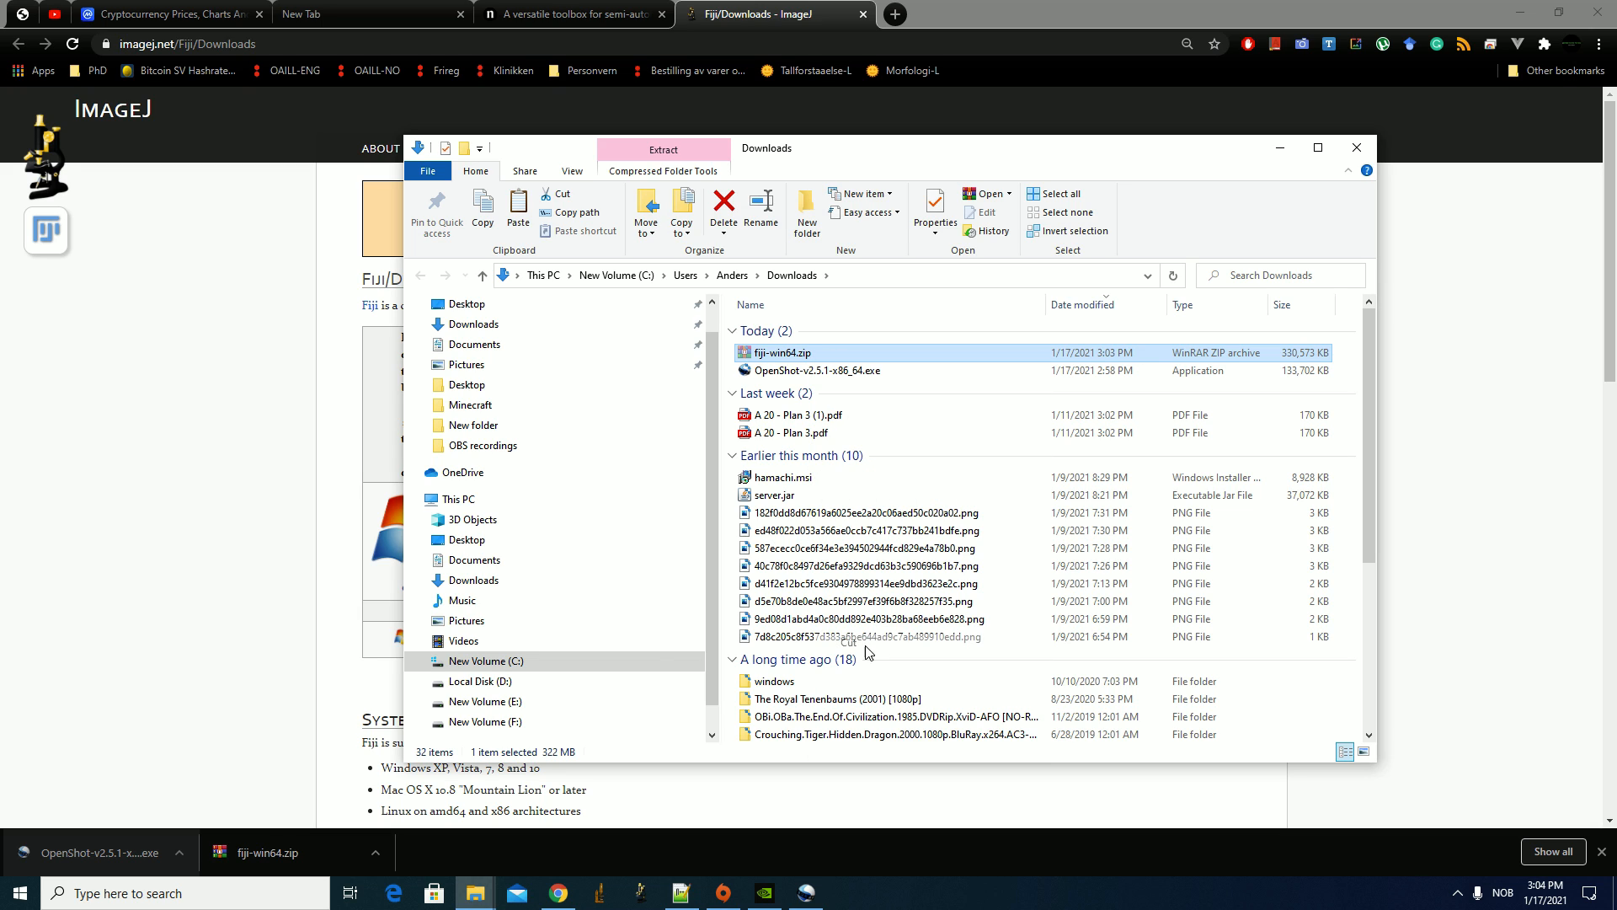
# Create a folder named "FIJI demo" on Local Disk (D:) and open it
pyautogui.click(587, 682)
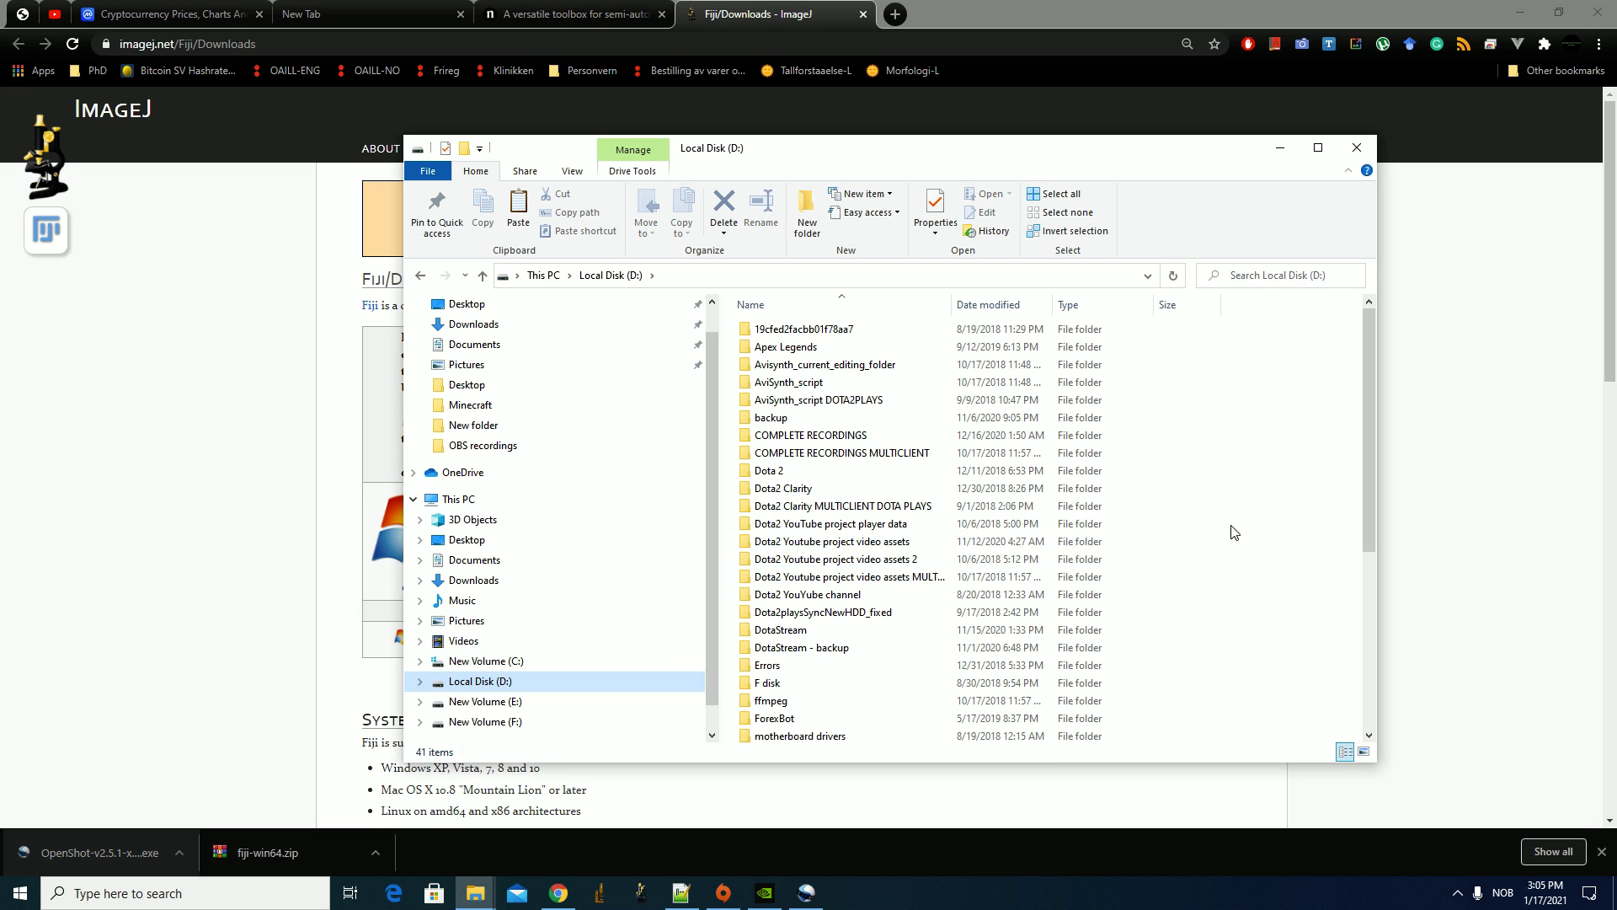
pyautogui.rightClick(1327, 478)
pyautogui.moveTo(1369, 716)
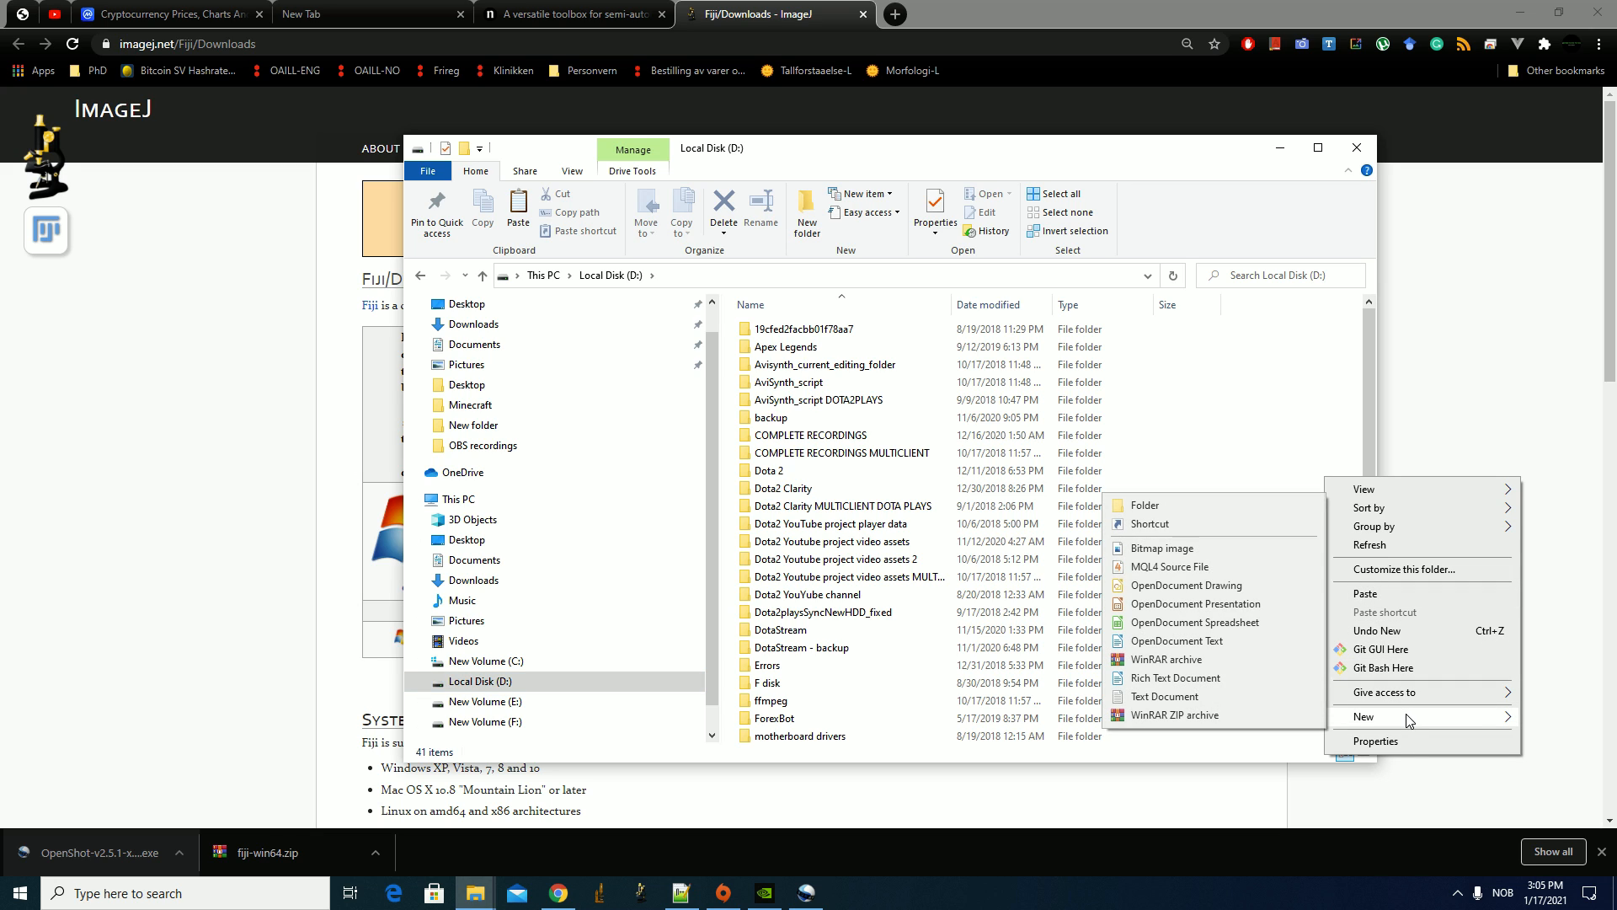
pyautogui.click(1216, 512)
pyautogui.write('FIJI demo')
pyautogui.press('Return')
pyautogui.press('Return')
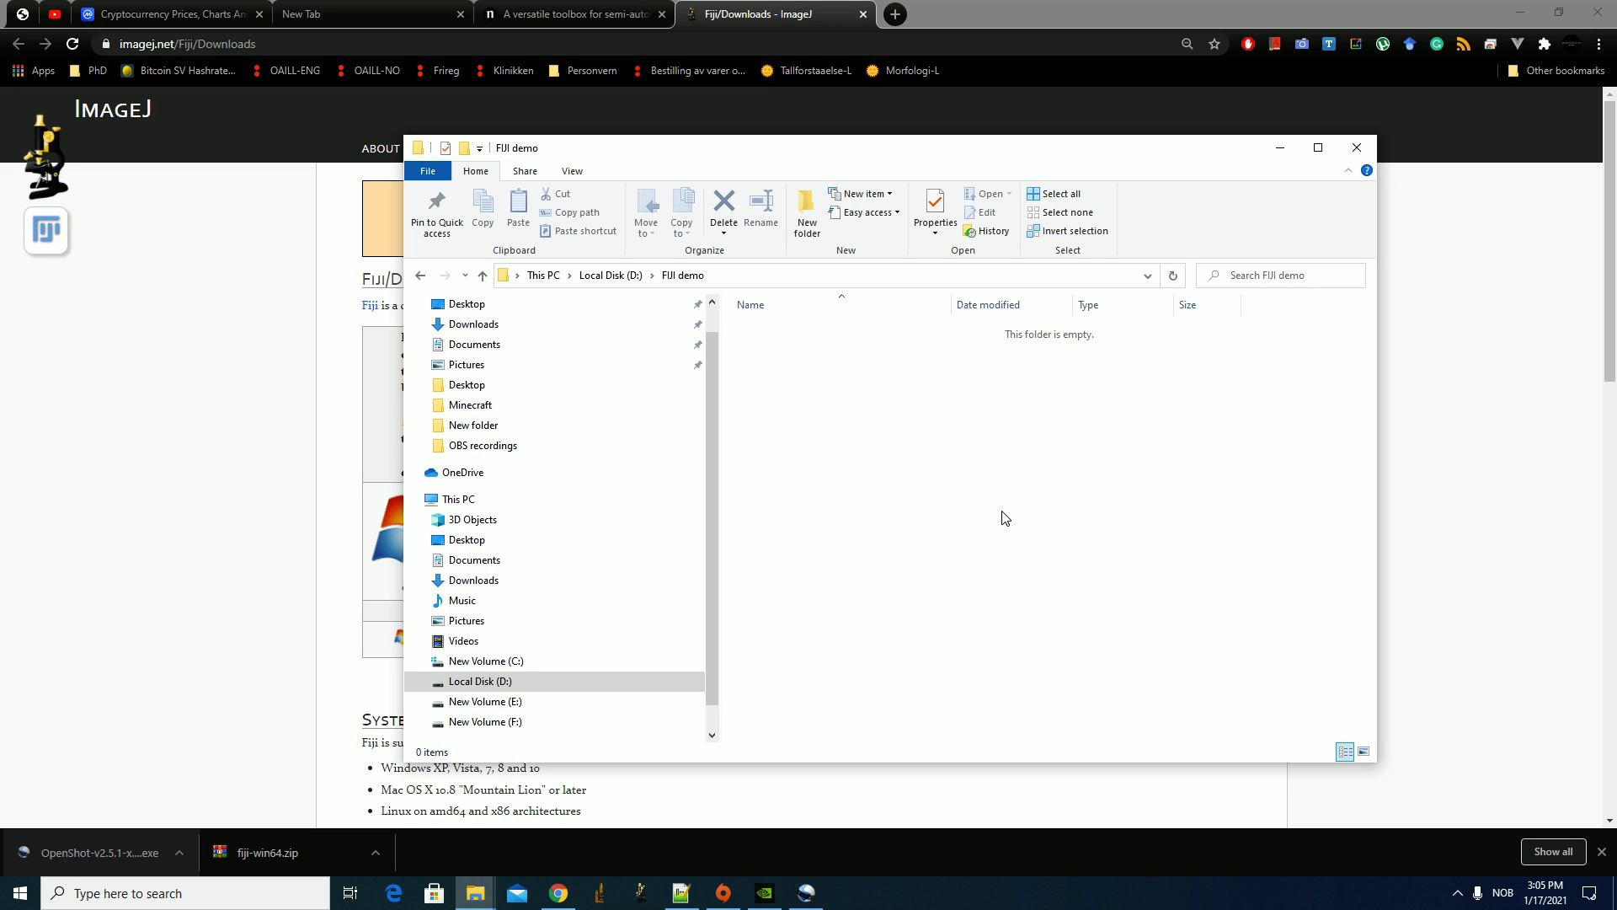
# Paste fiji-win64.zip into the FIJI demo folder and extract its contents there
pyautogui.hotkey('ctrl', 'v')
pyautogui.rightClick(814, 337)
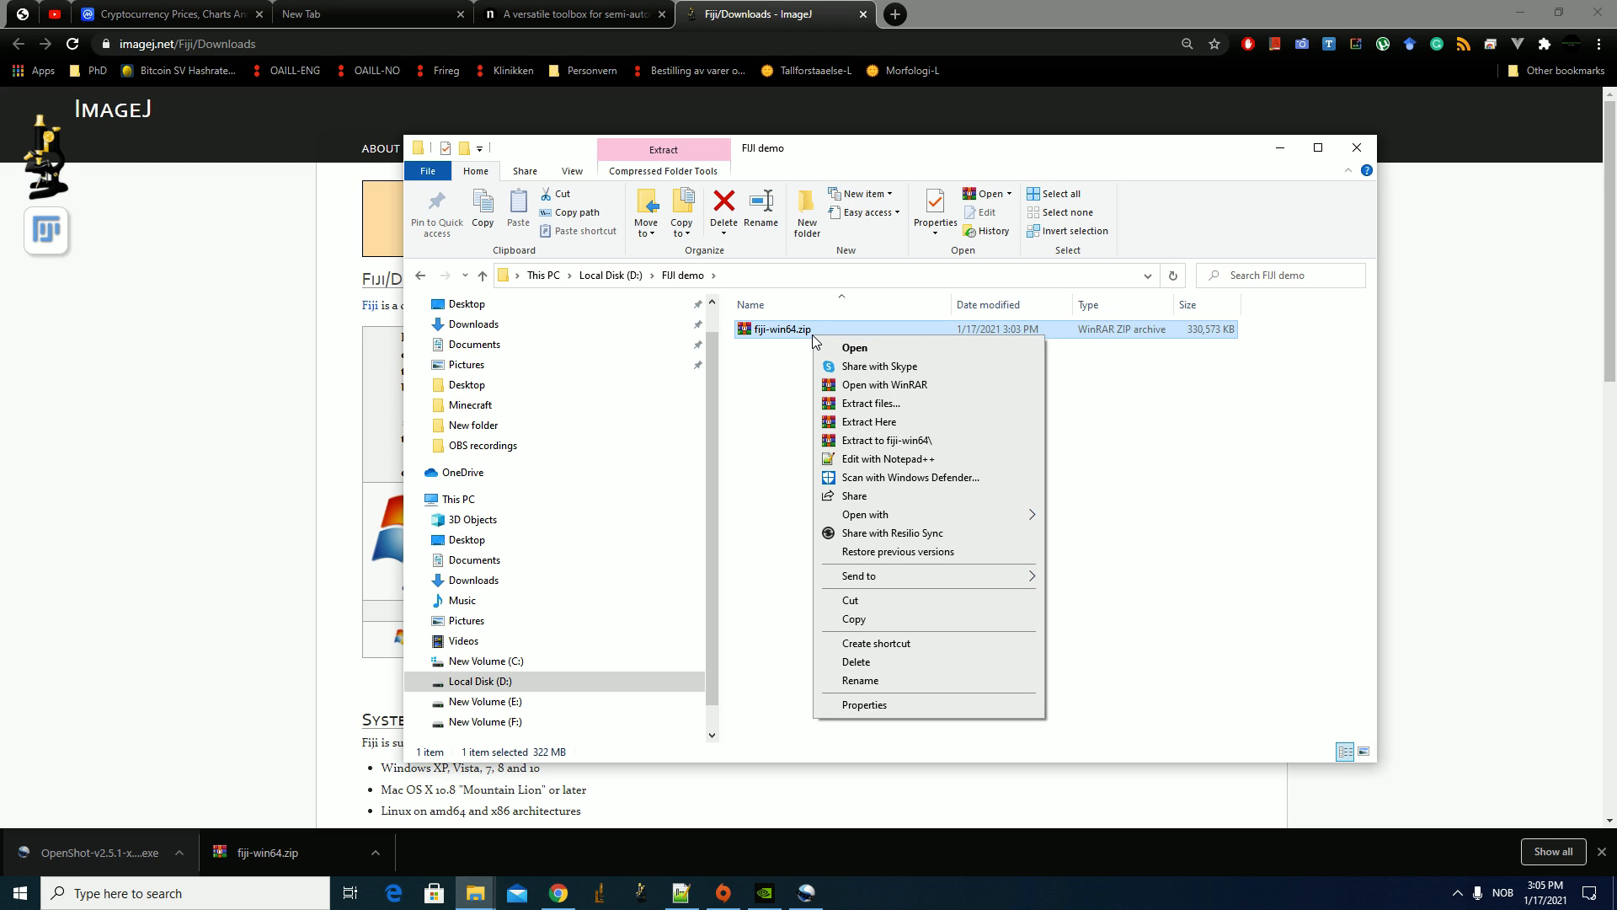
pyautogui.click(926, 422)
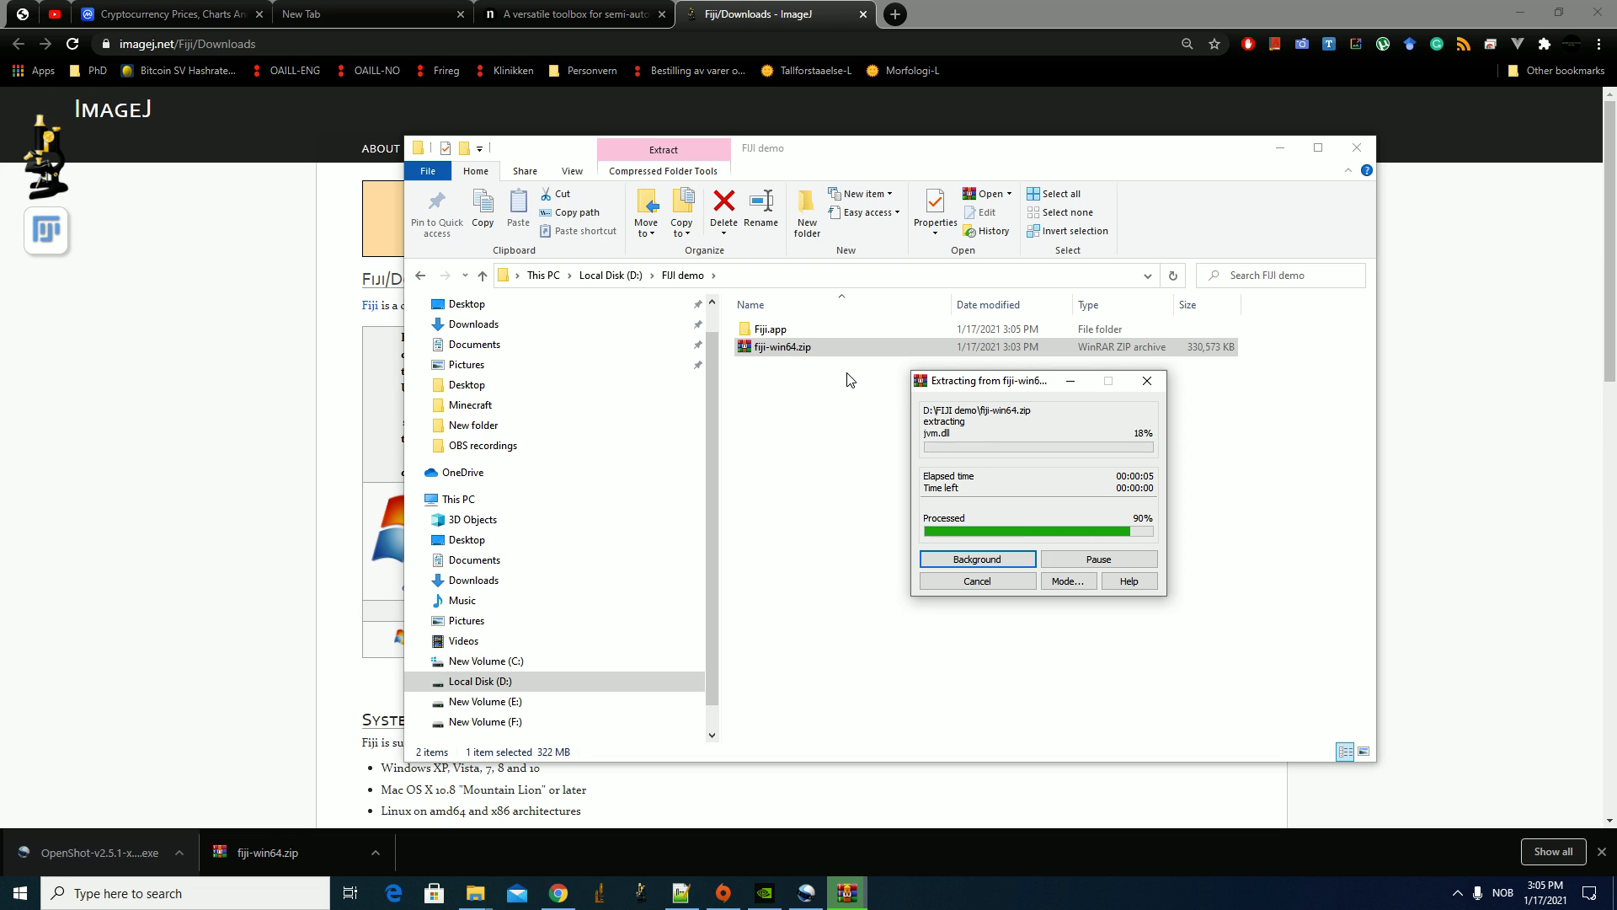
pyautogui.click(803, 351)
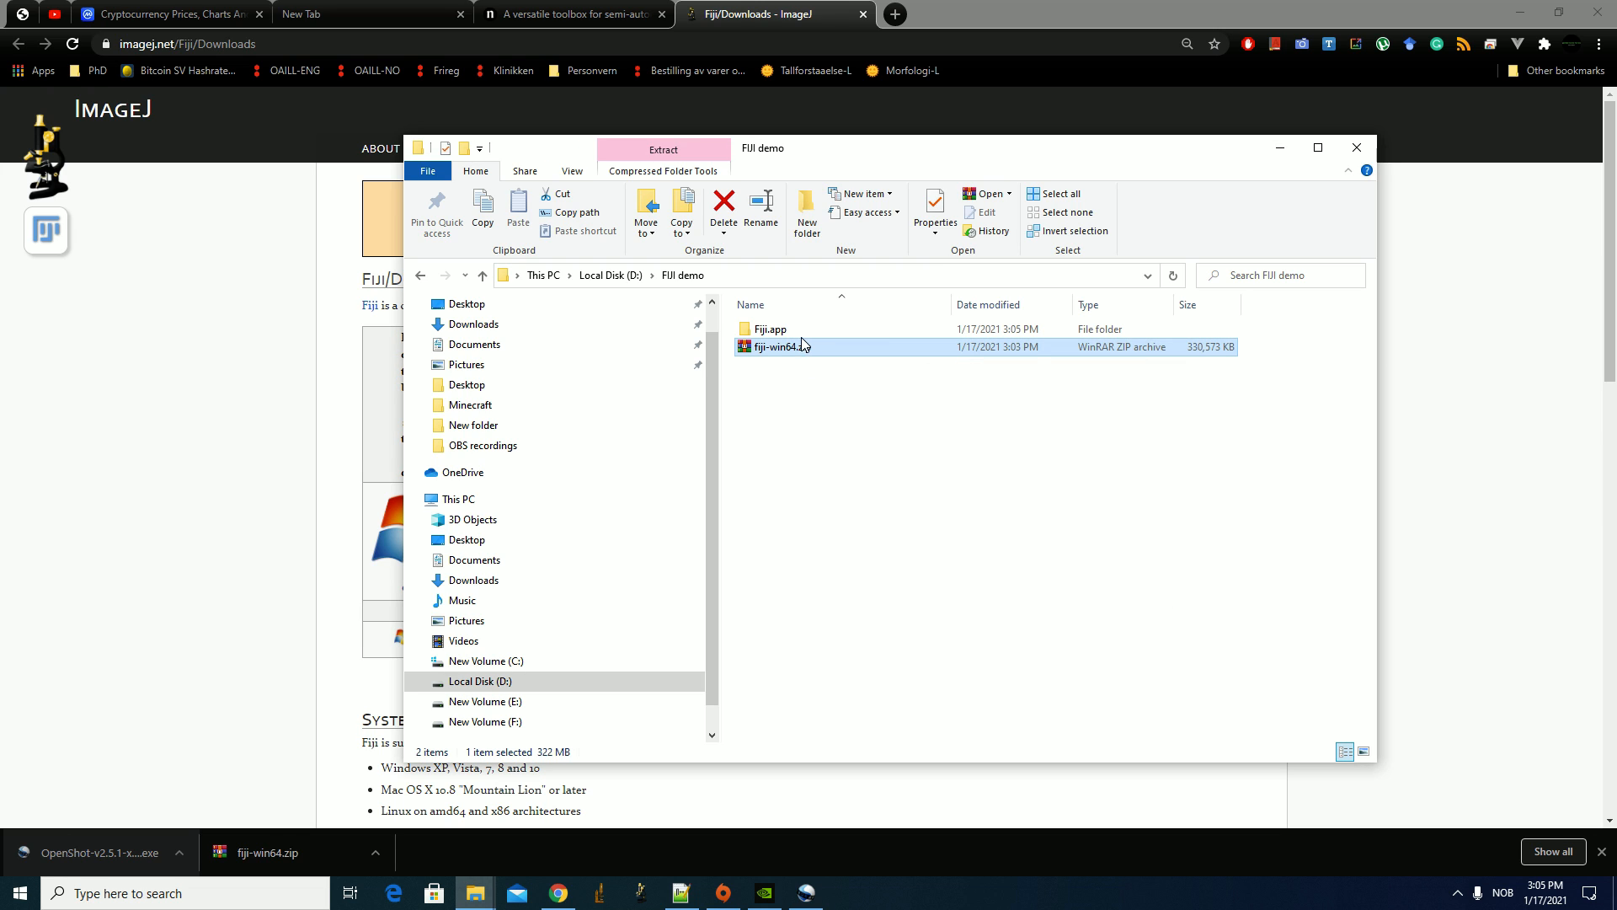
# Launch ImageJ-win64.exe from the extracted Fiji.app folder, then minimize the file window and reposition the ImageJ window
pyautogui.click(796, 332)
pyautogui.doubleClick(796, 331)
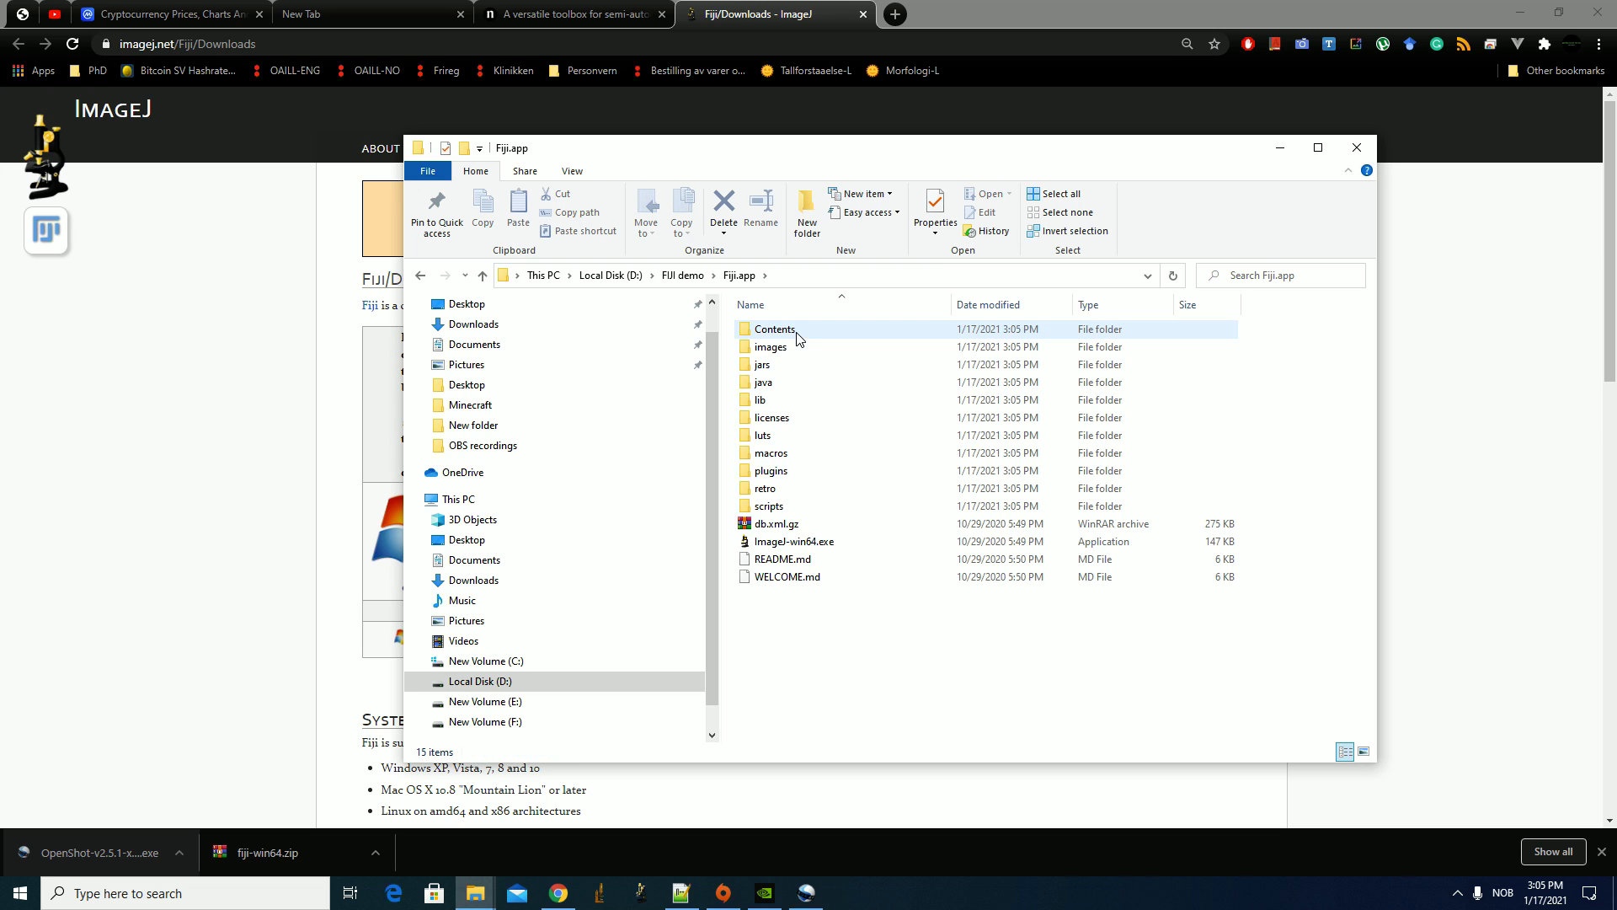
pyautogui.doubleClick(817, 543)
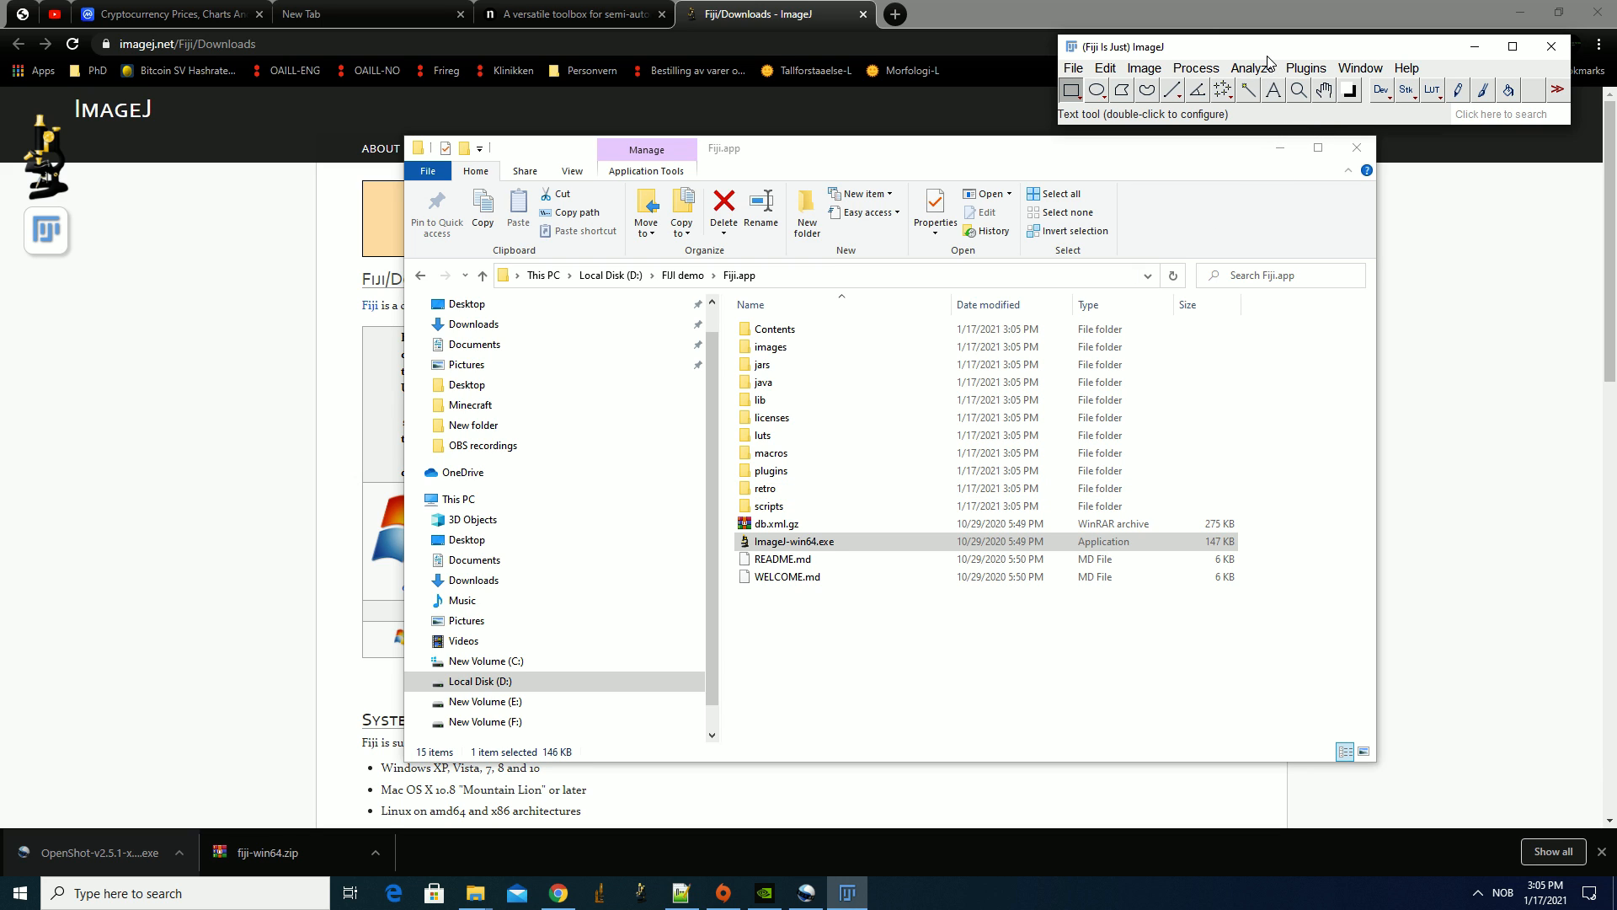
pyautogui.click(1284, 155)
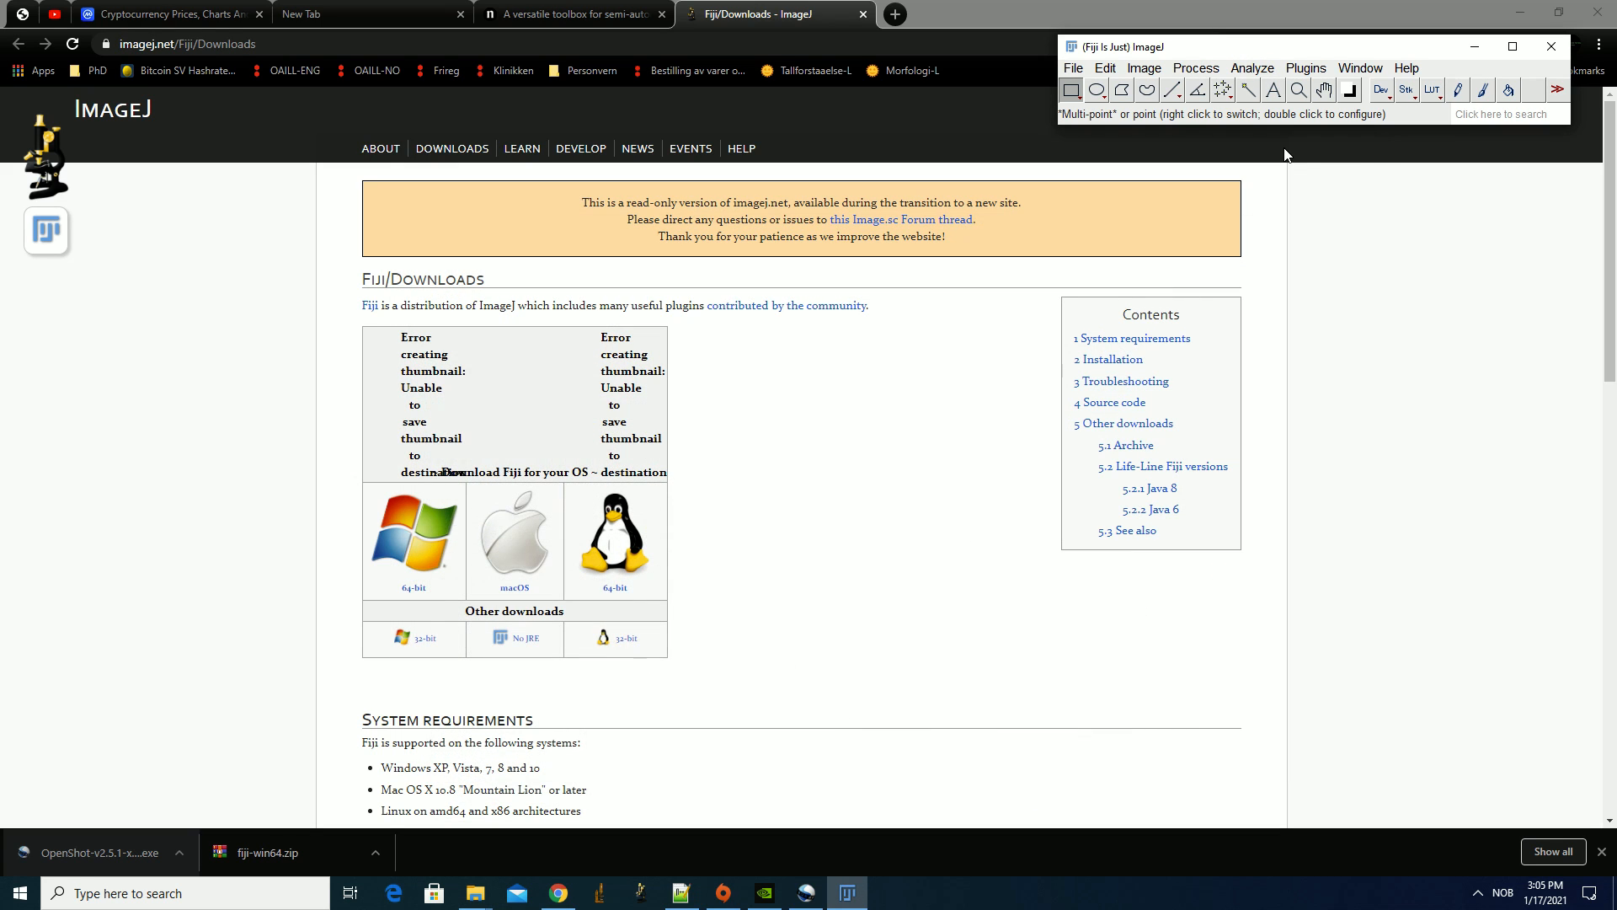
pyautogui.moveTo(1291, 54); pyautogui.dragTo(1133, 84)
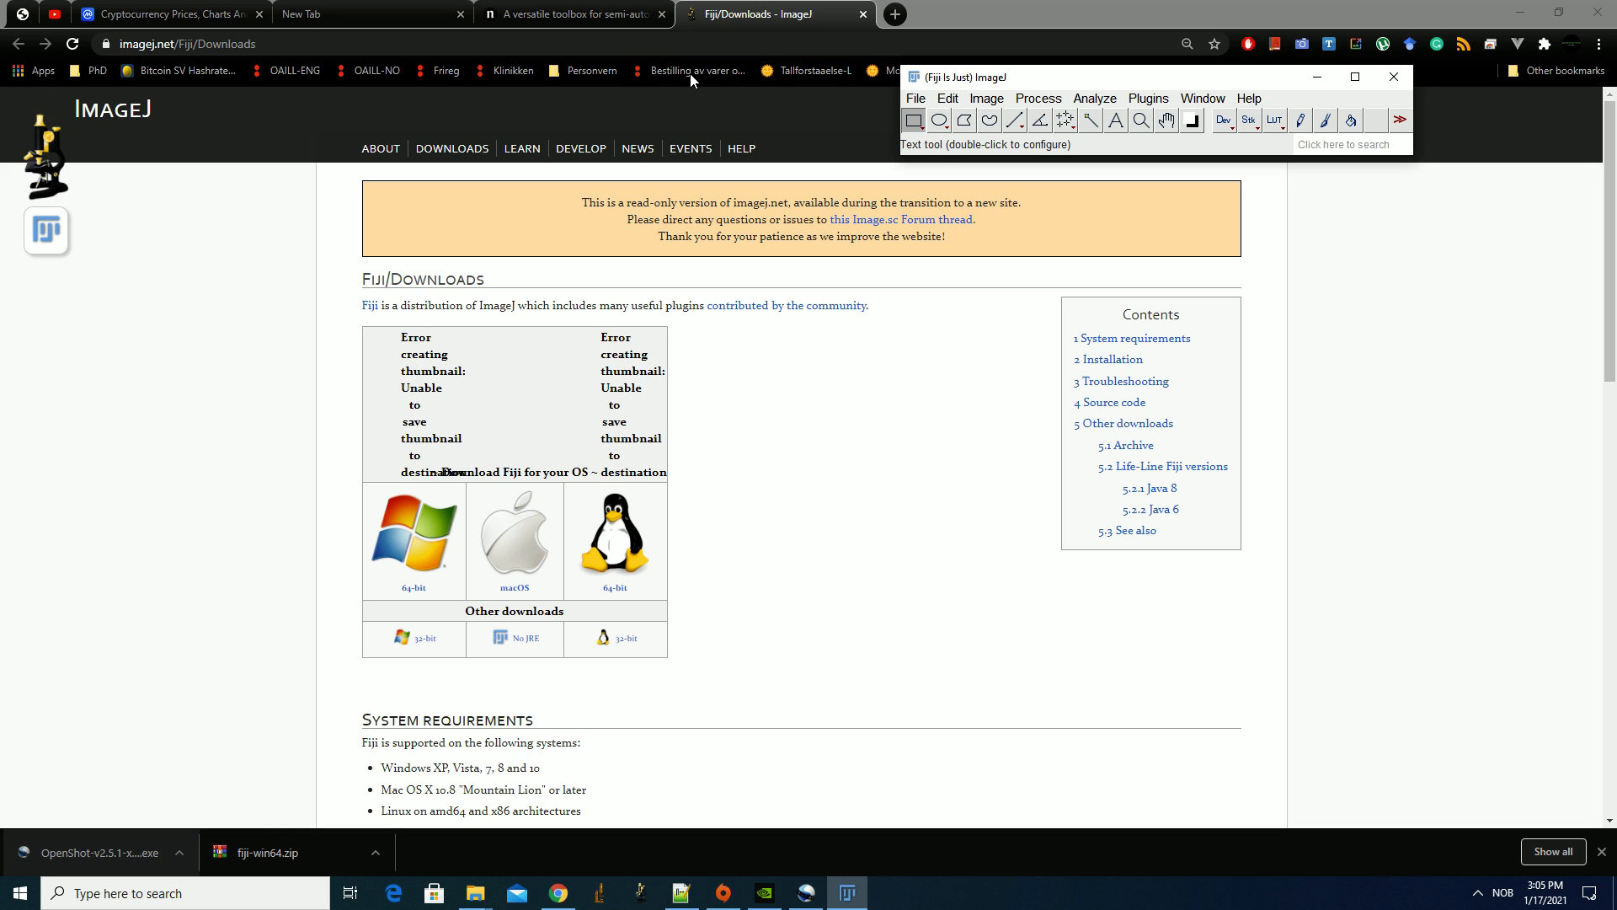
# Return to the article's plugin installation instructions and arrange the browser side by side with the ImageJ window, minimizing the window in between
pyautogui.click(606, 17)
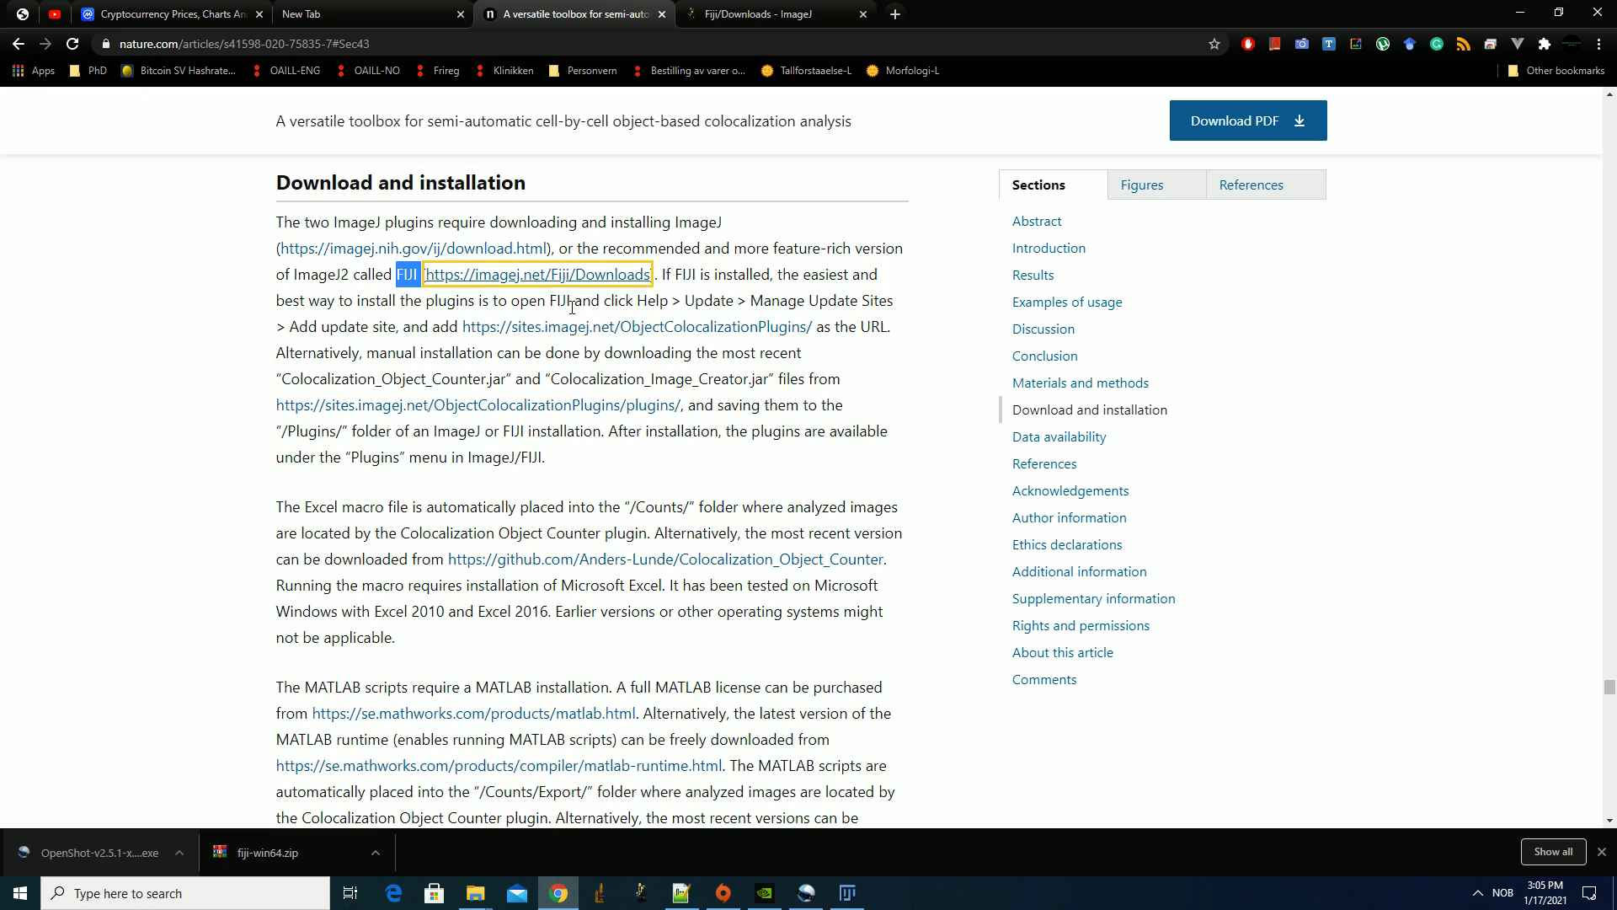
pyautogui.moveTo(643, 299); pyautogui.dragTo(405, 326)
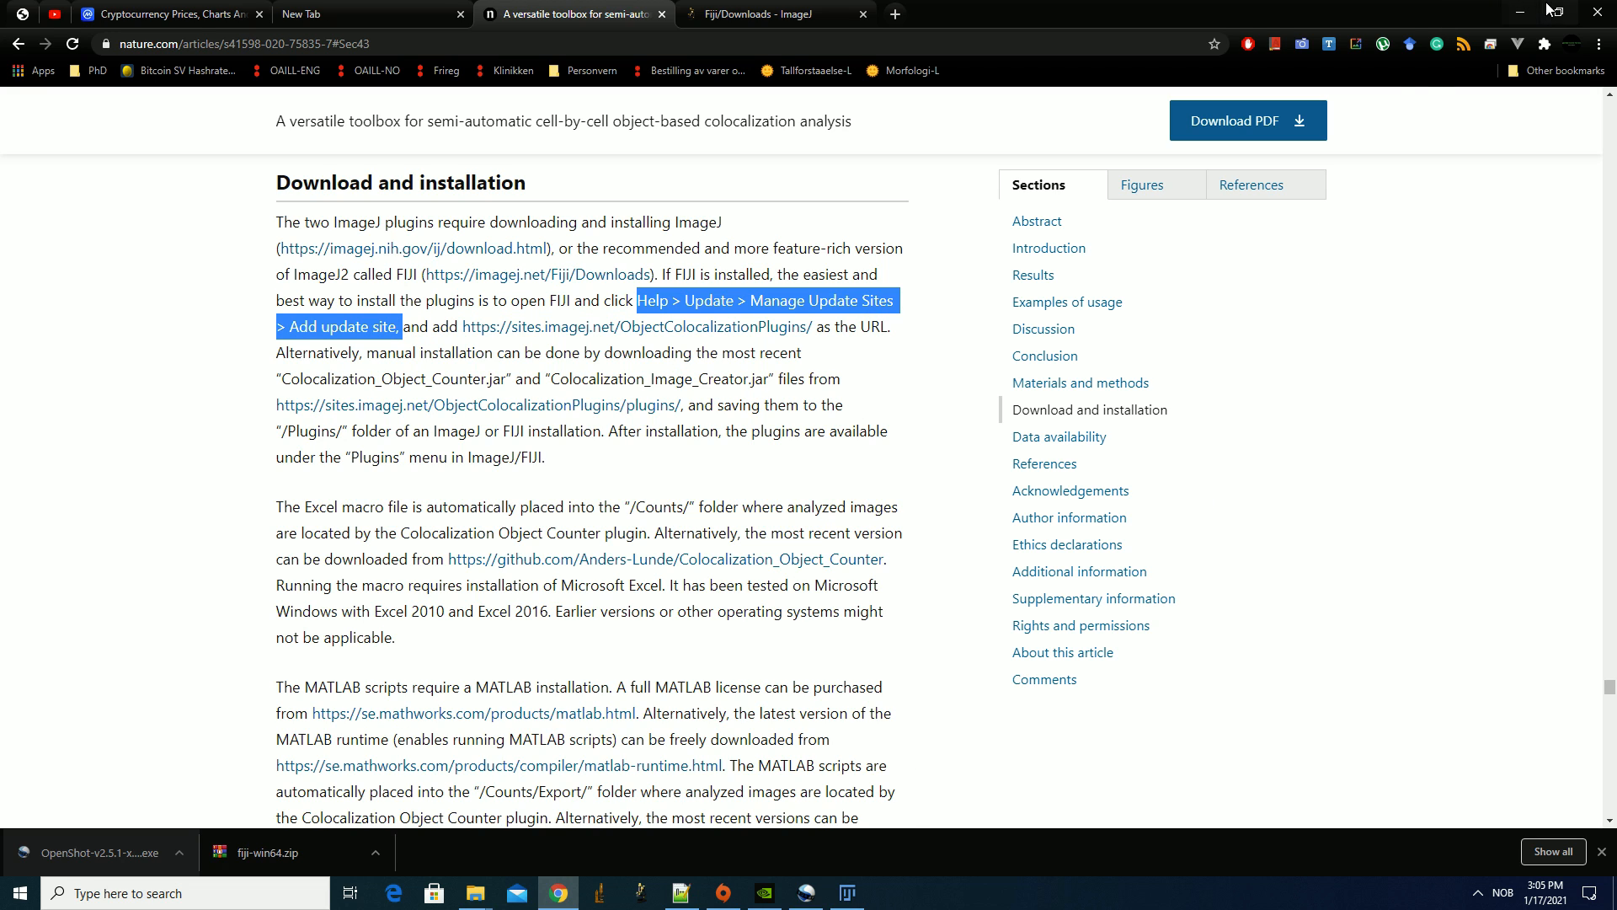
pyautogui.press('super+Left')
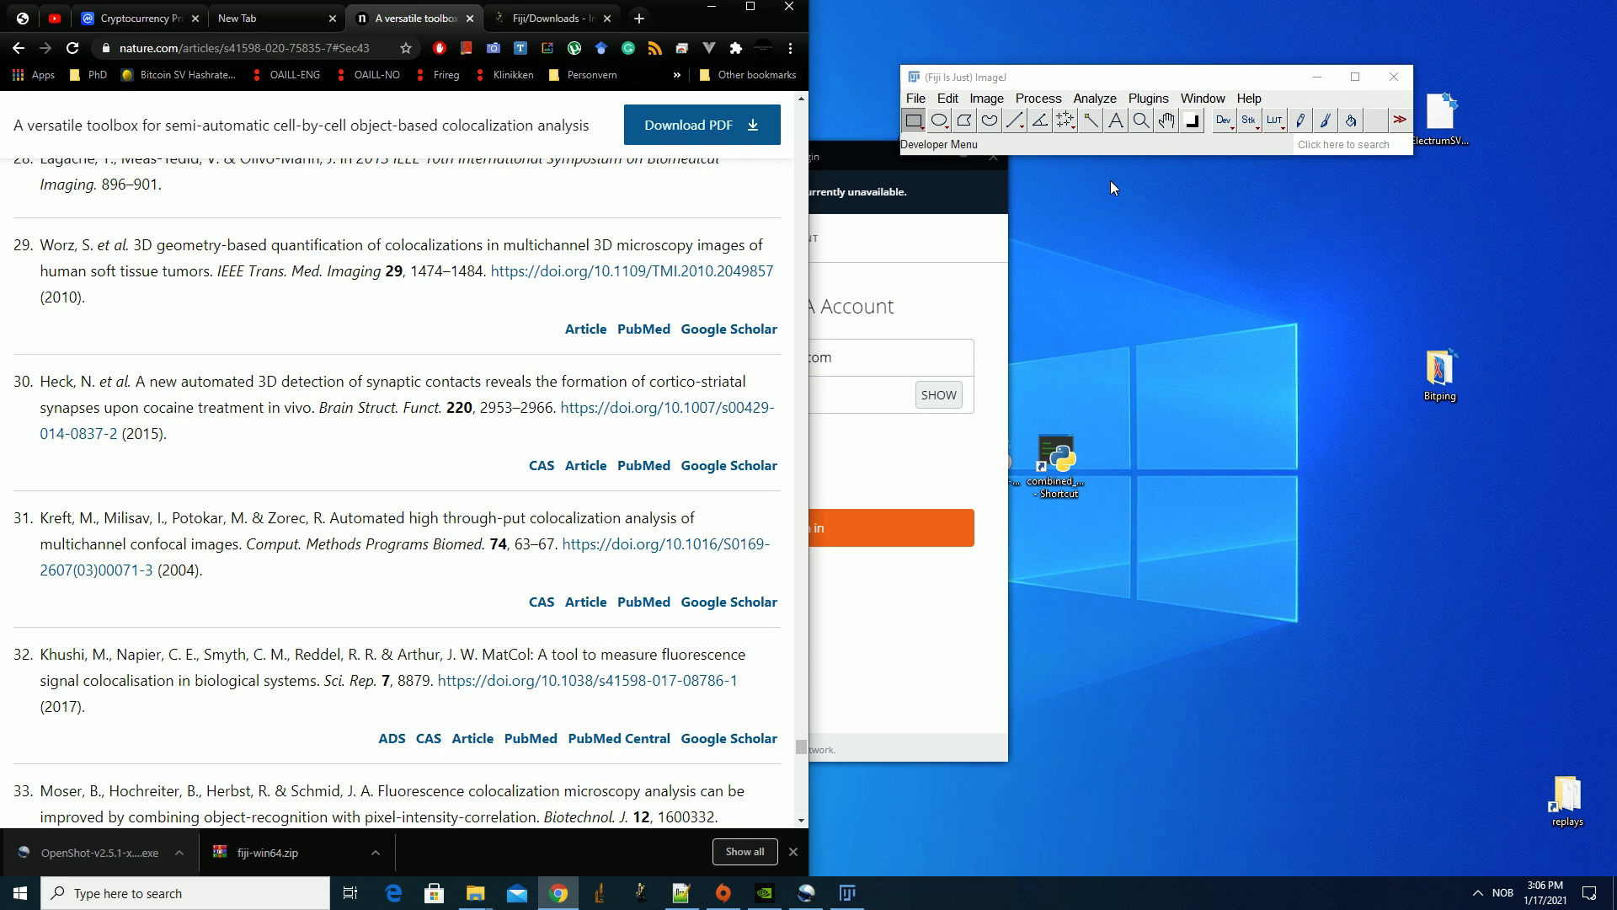
pyautogui.click(874, 162)
pyautogui.click(962, 156)
pyautogui.moveTo(1061, 77); pyautogui.dragTo(1077, 196)
# Search the article for "installation" and highlight the Help > Update > Manage Update Sites > Add update site instruction
pyautogui.scroll(20, 649, 425)
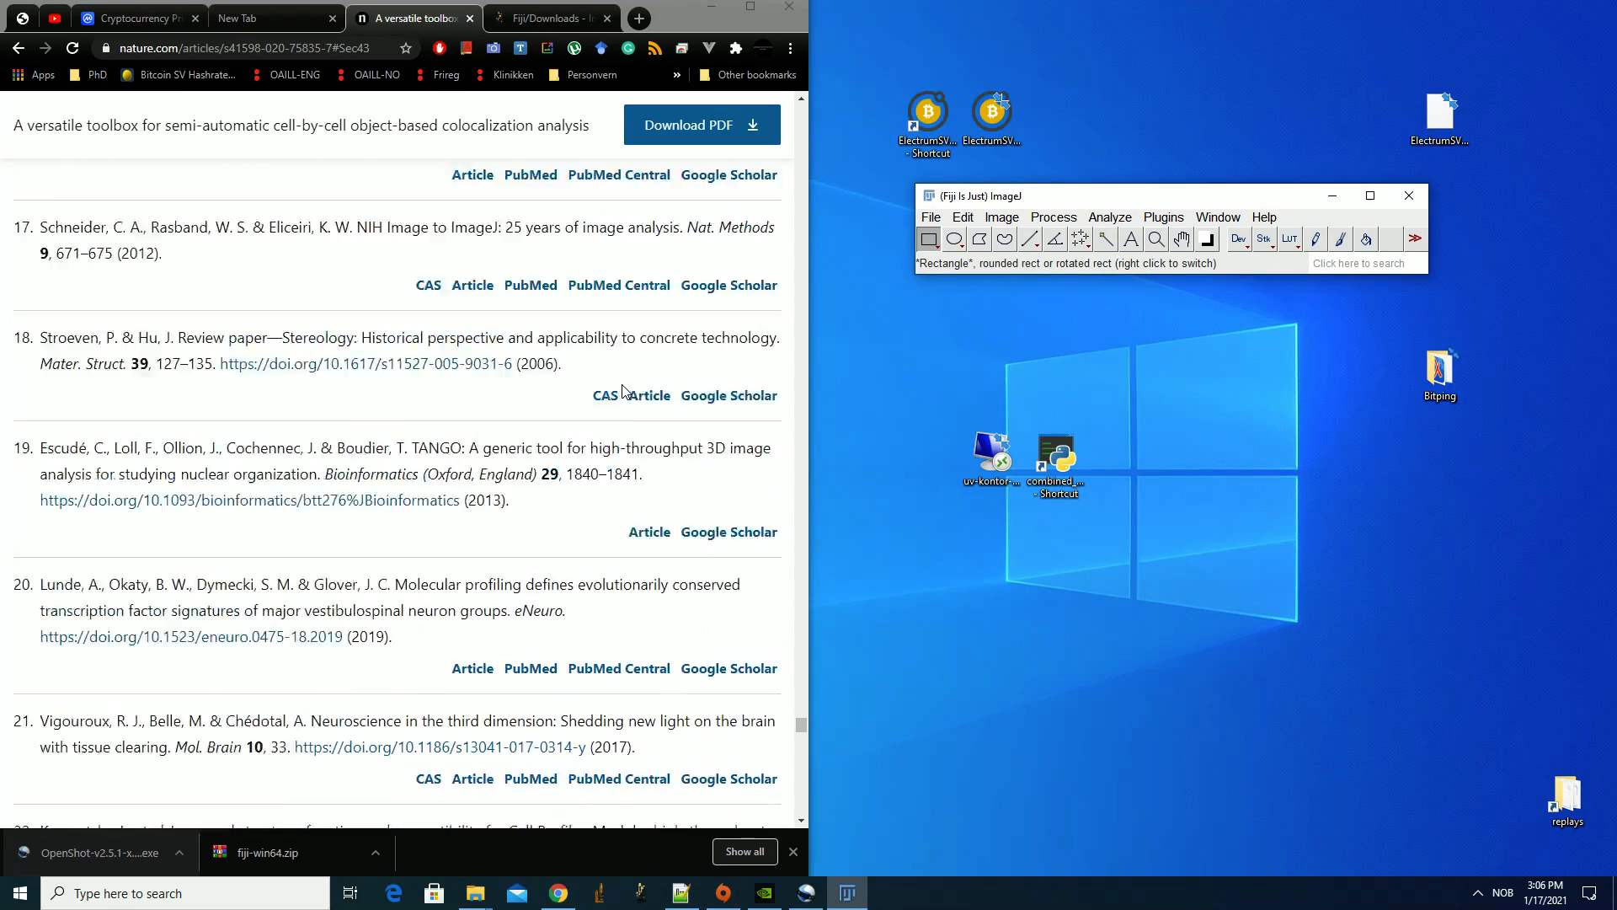
pyautogui.click(450, 370)
pyautogui.hotkey('ctrl', 'f')
pyautogui.write('in')
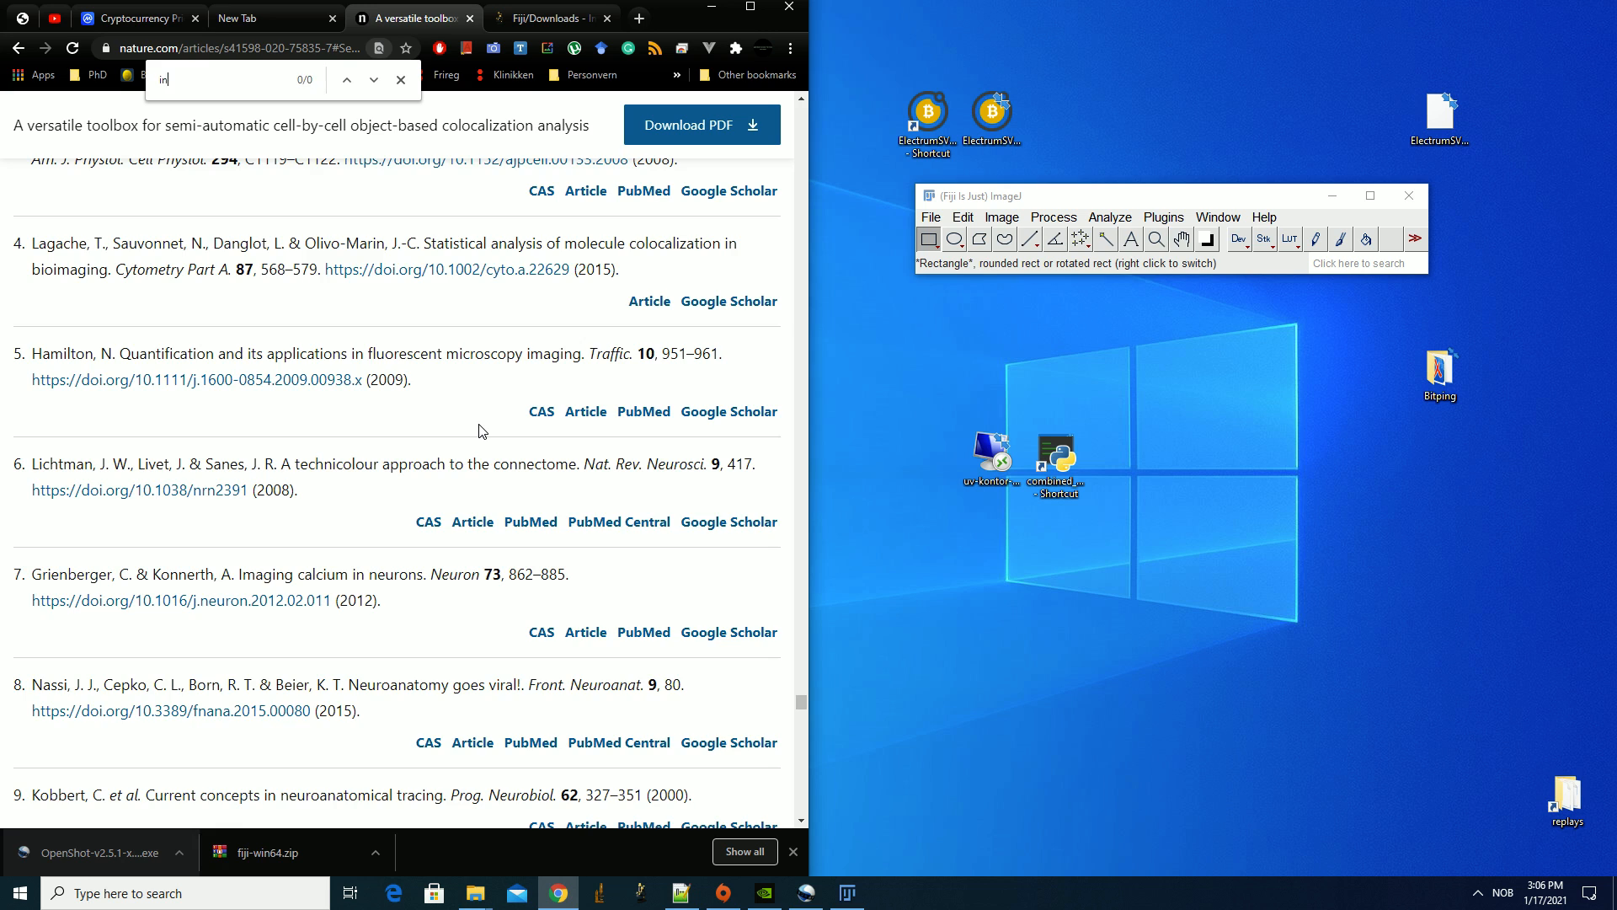
pyautogui.write('stallation')
pyautogui.press('Return')
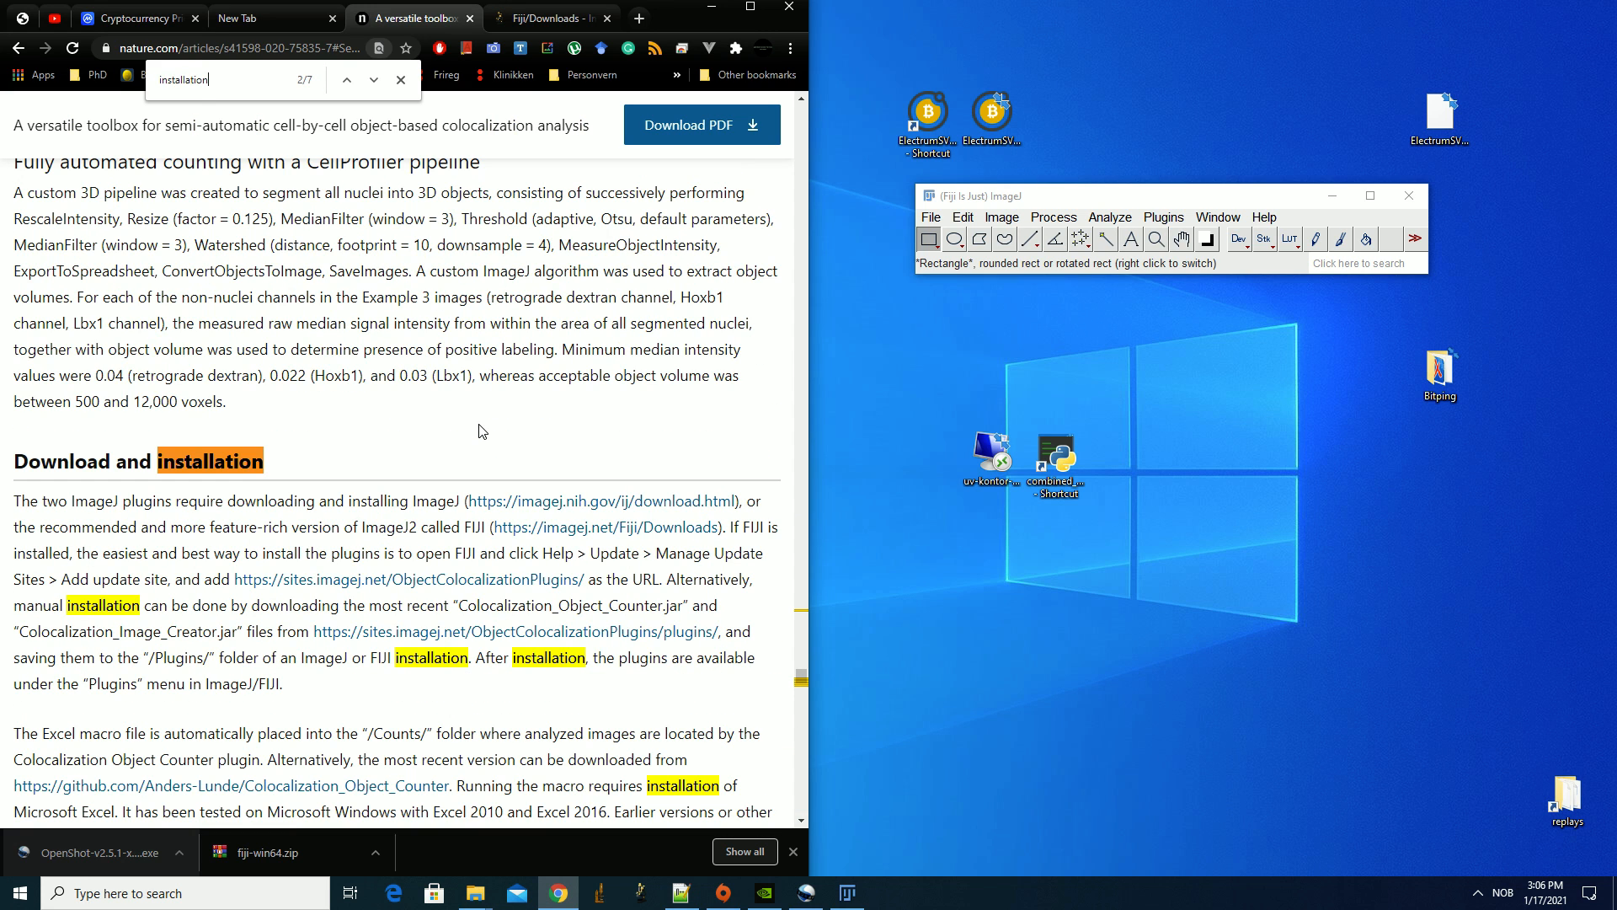
pyautogui.scroll(-1, 560, 472)
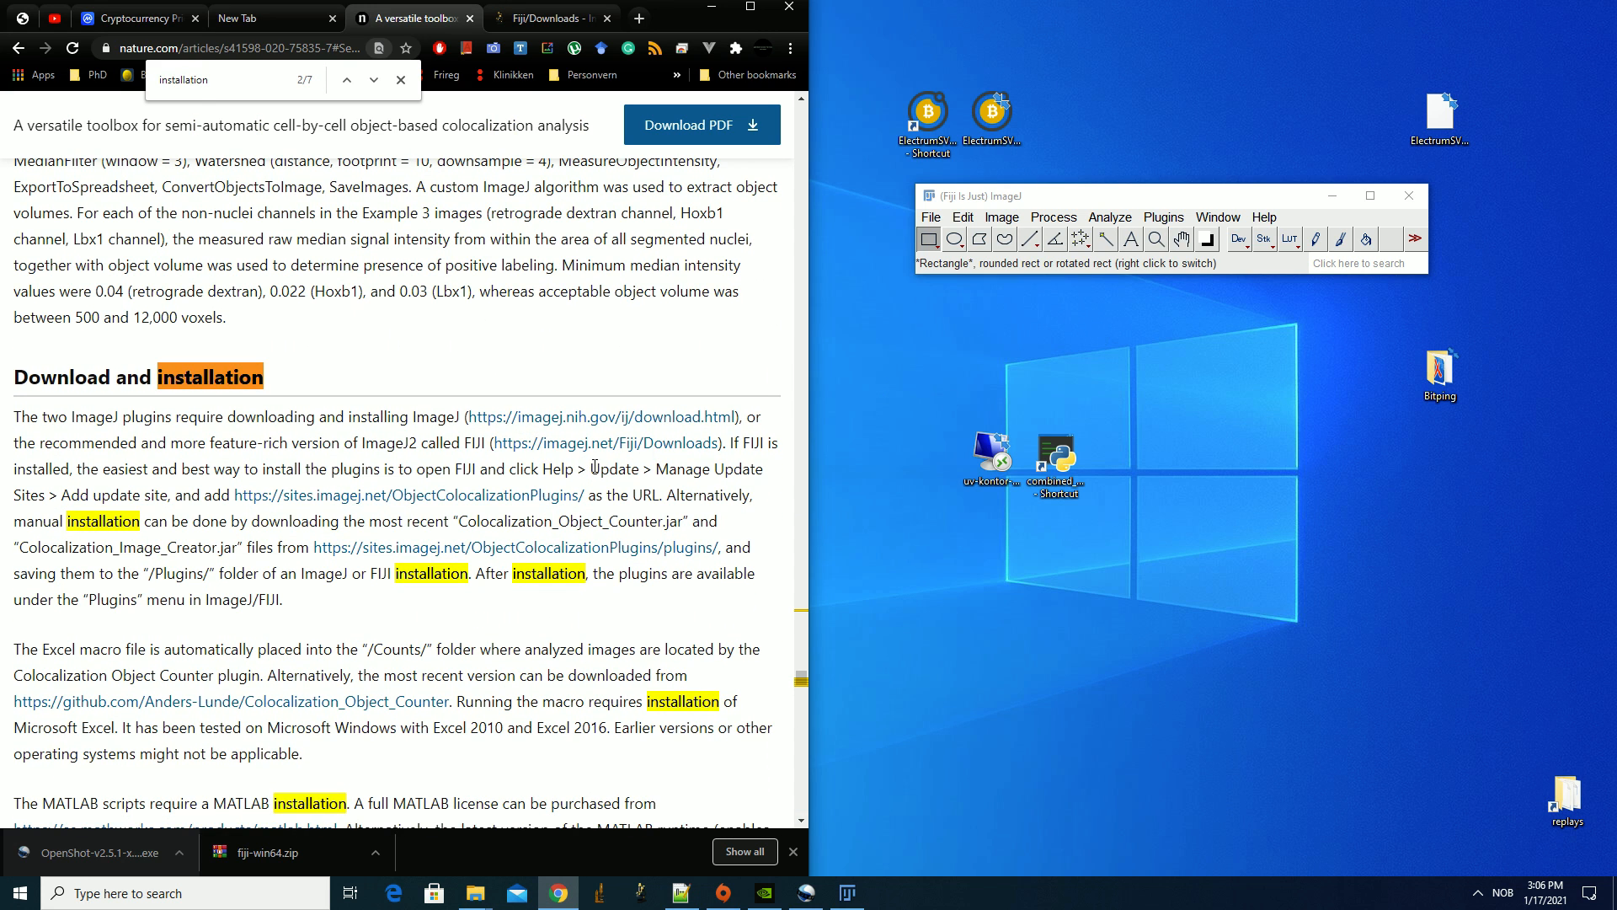
pyautogui.moveTo(551, 468); pyautogui.dragTo(159, 497)
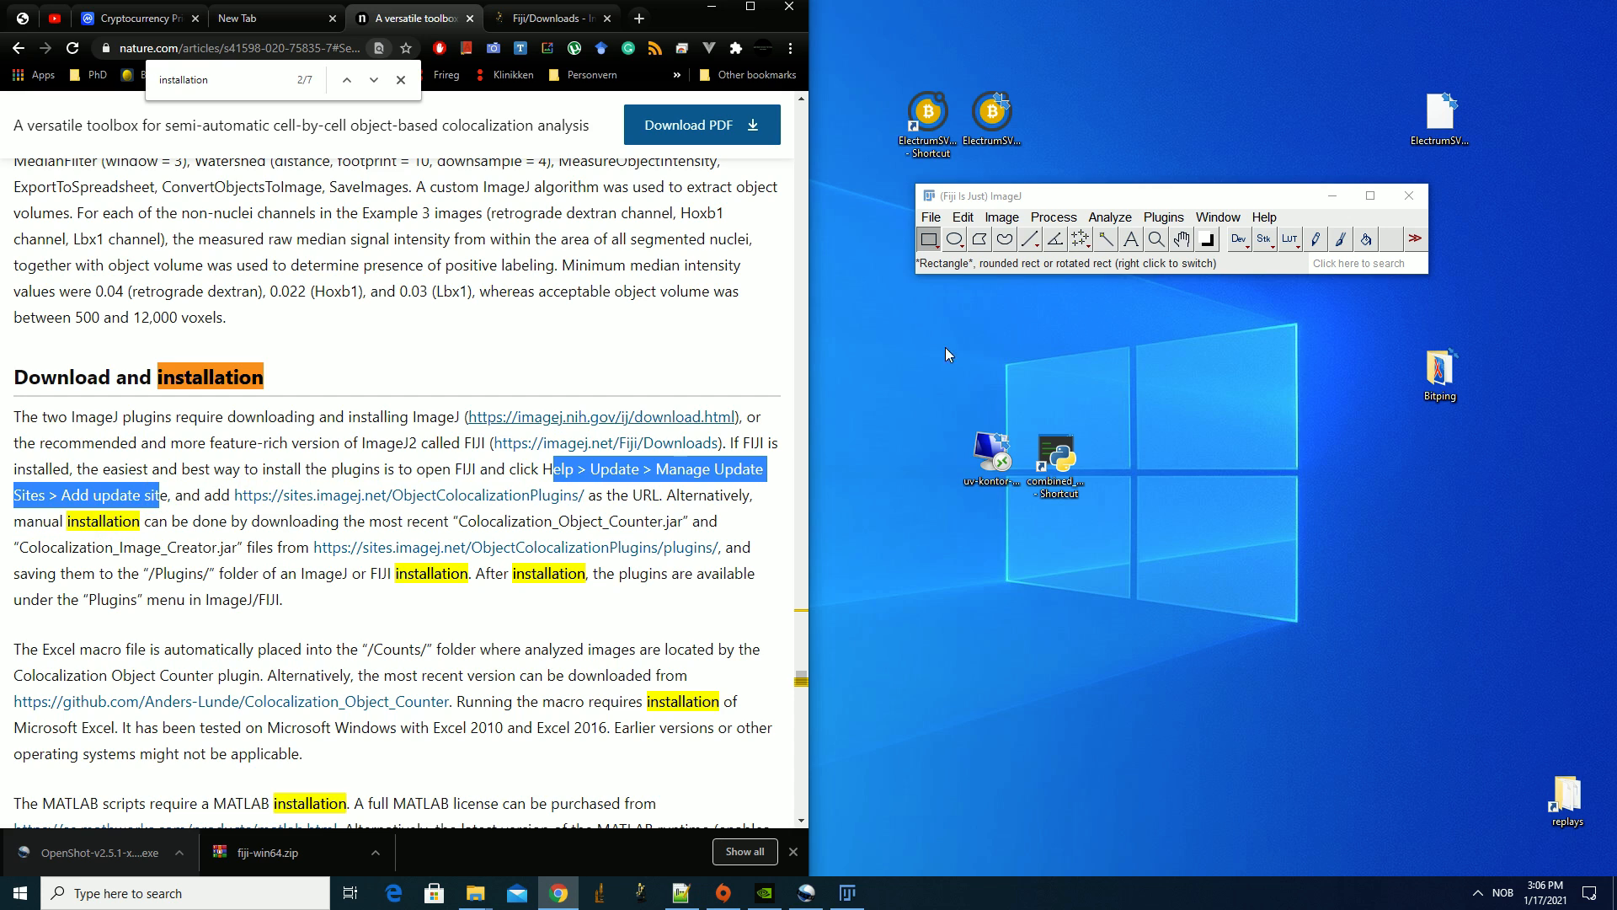
# Run the ImageJ updater, position its window beside the article and open the list of update sites
pyautogui.click(1264, 218)
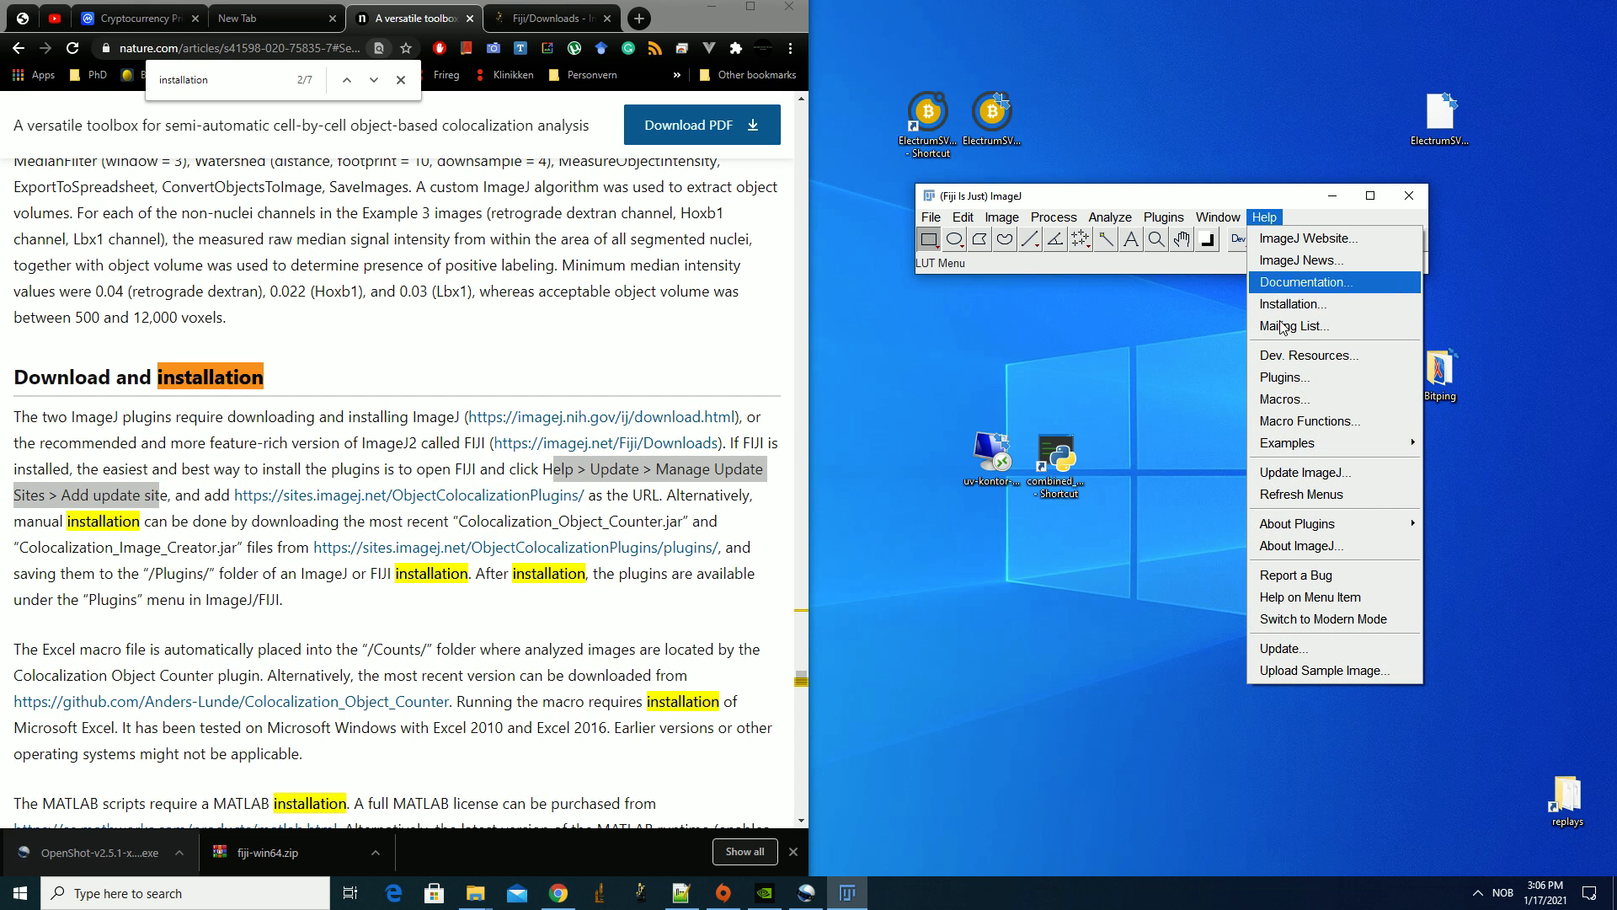
pyautogui.click(1327, 646)
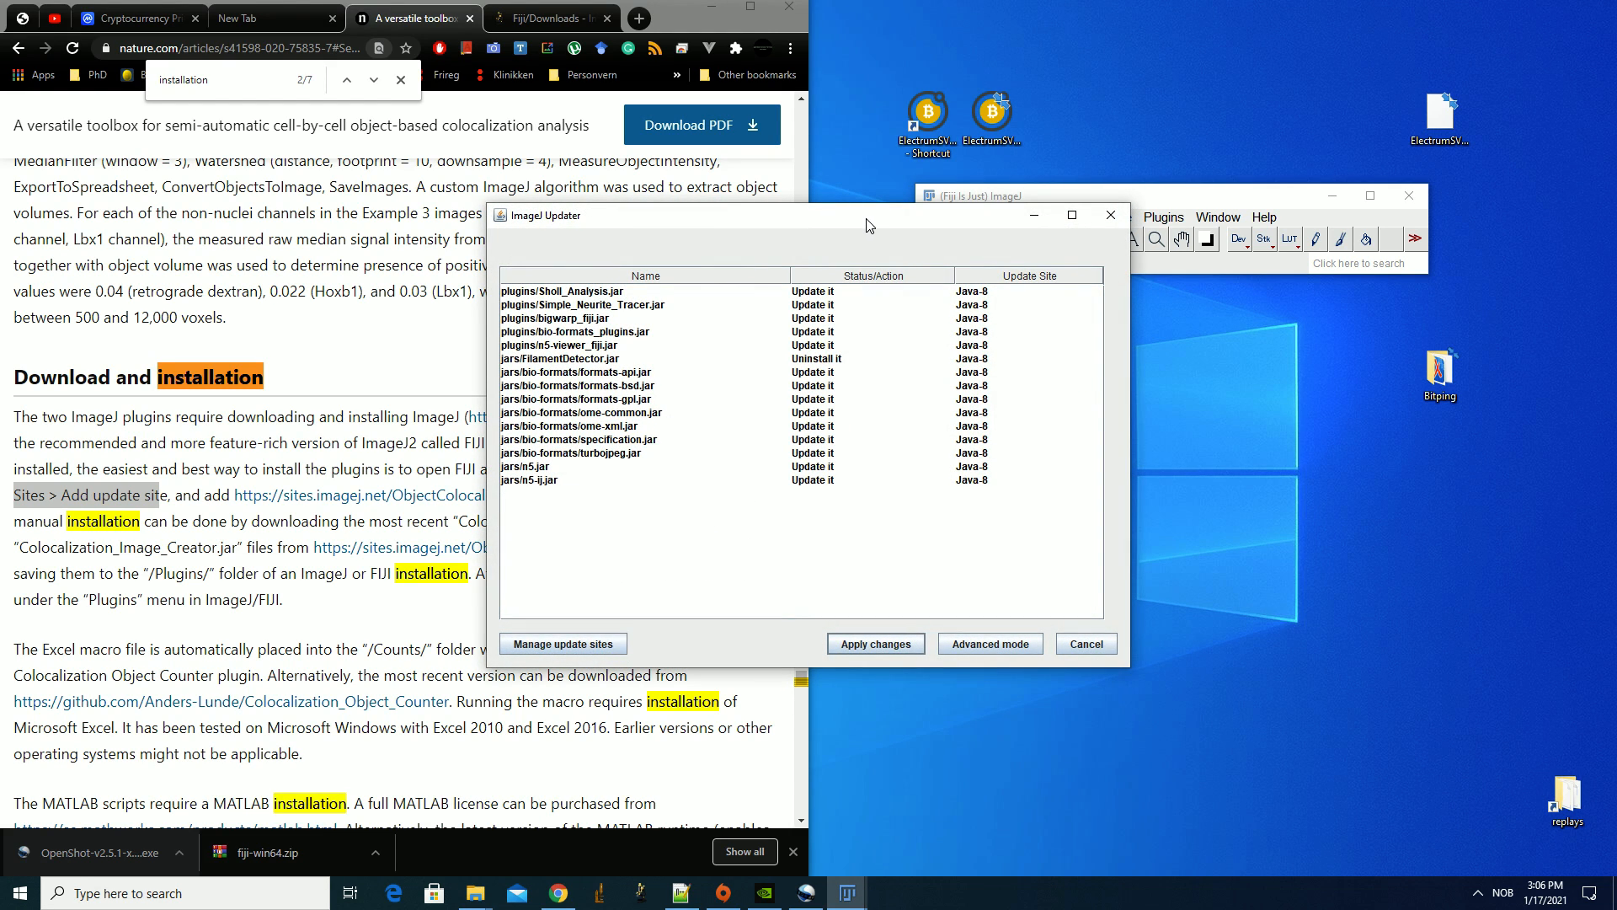
pyautogui.moveTo(867, 225); pyautogui.dragTo(1114, 286)
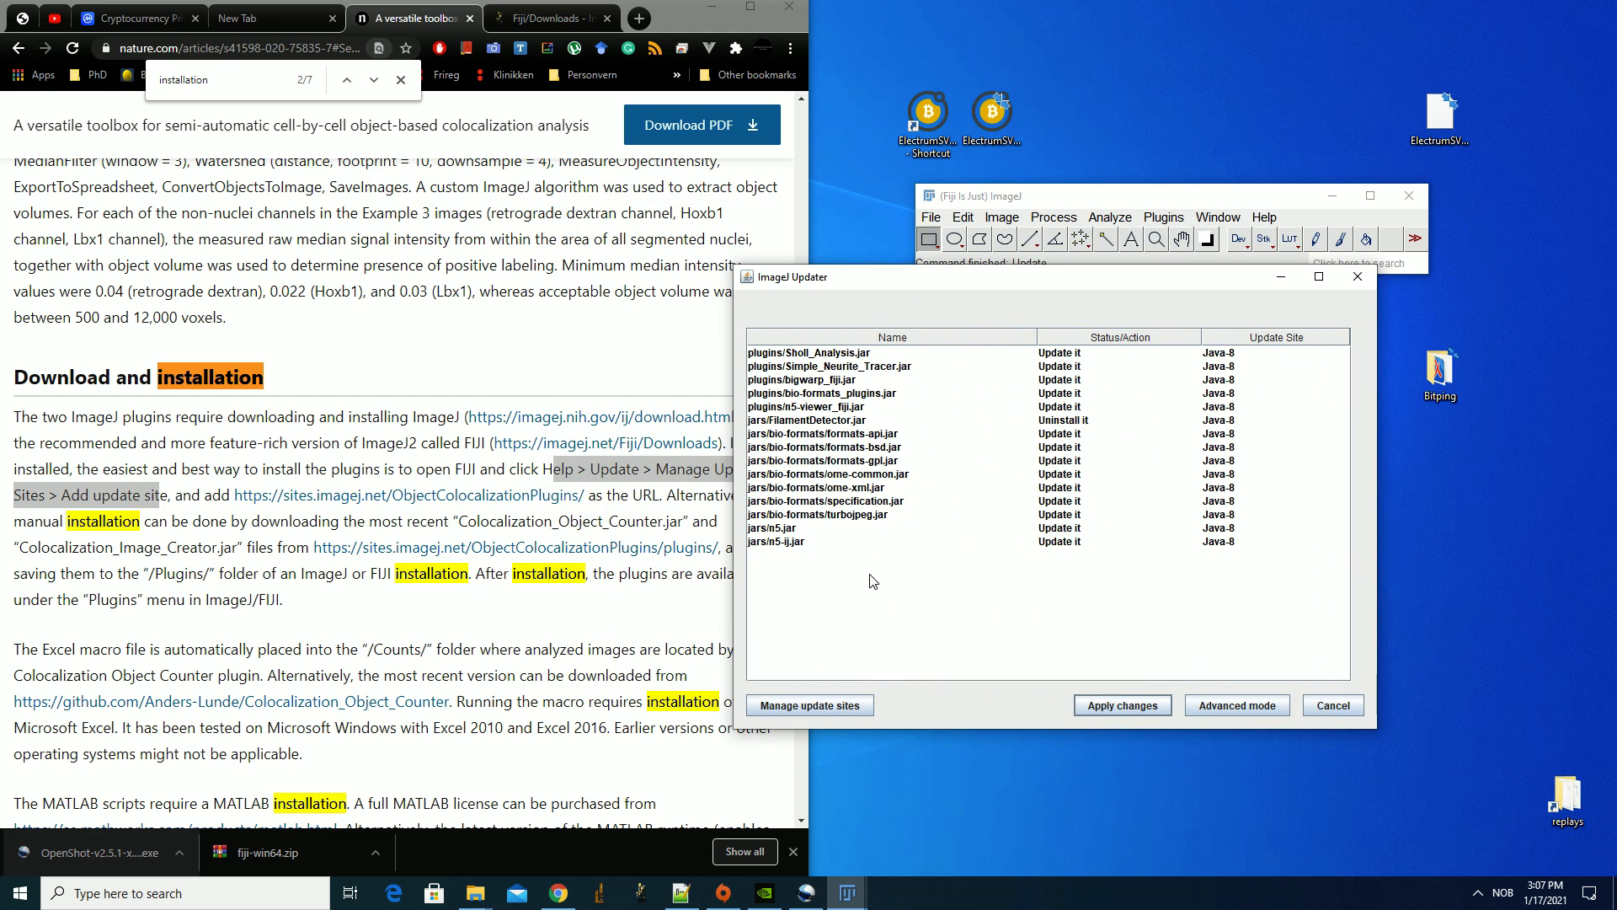
pyautogui.moveTo(952, 277); pyautogui.dragTo(1049, 278)
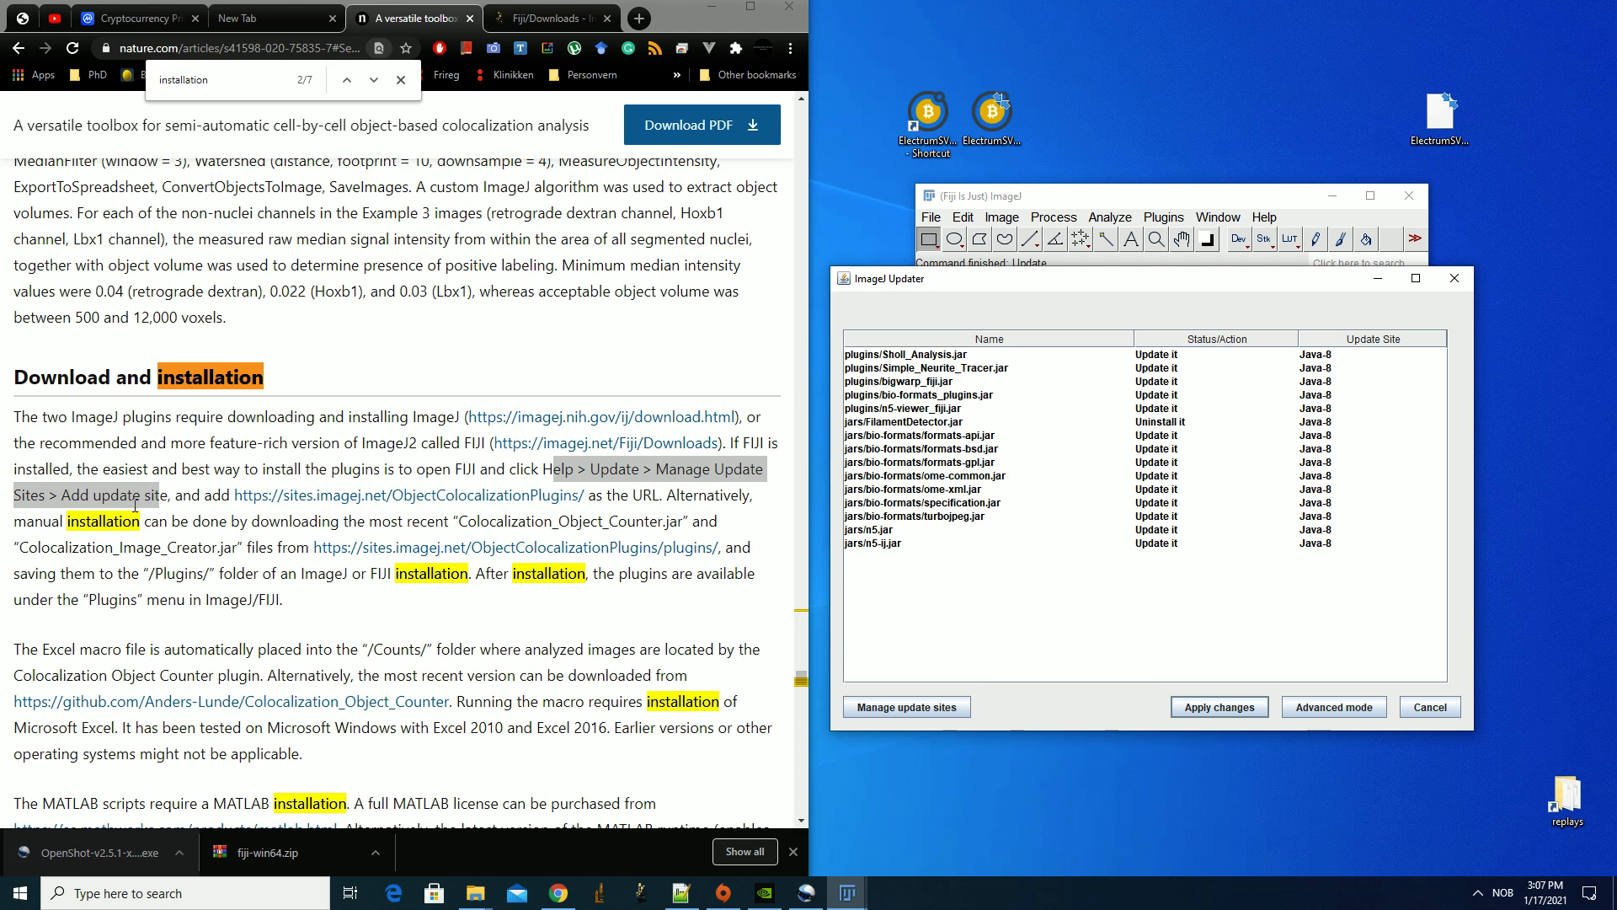
pyautogui.click(943, 711)
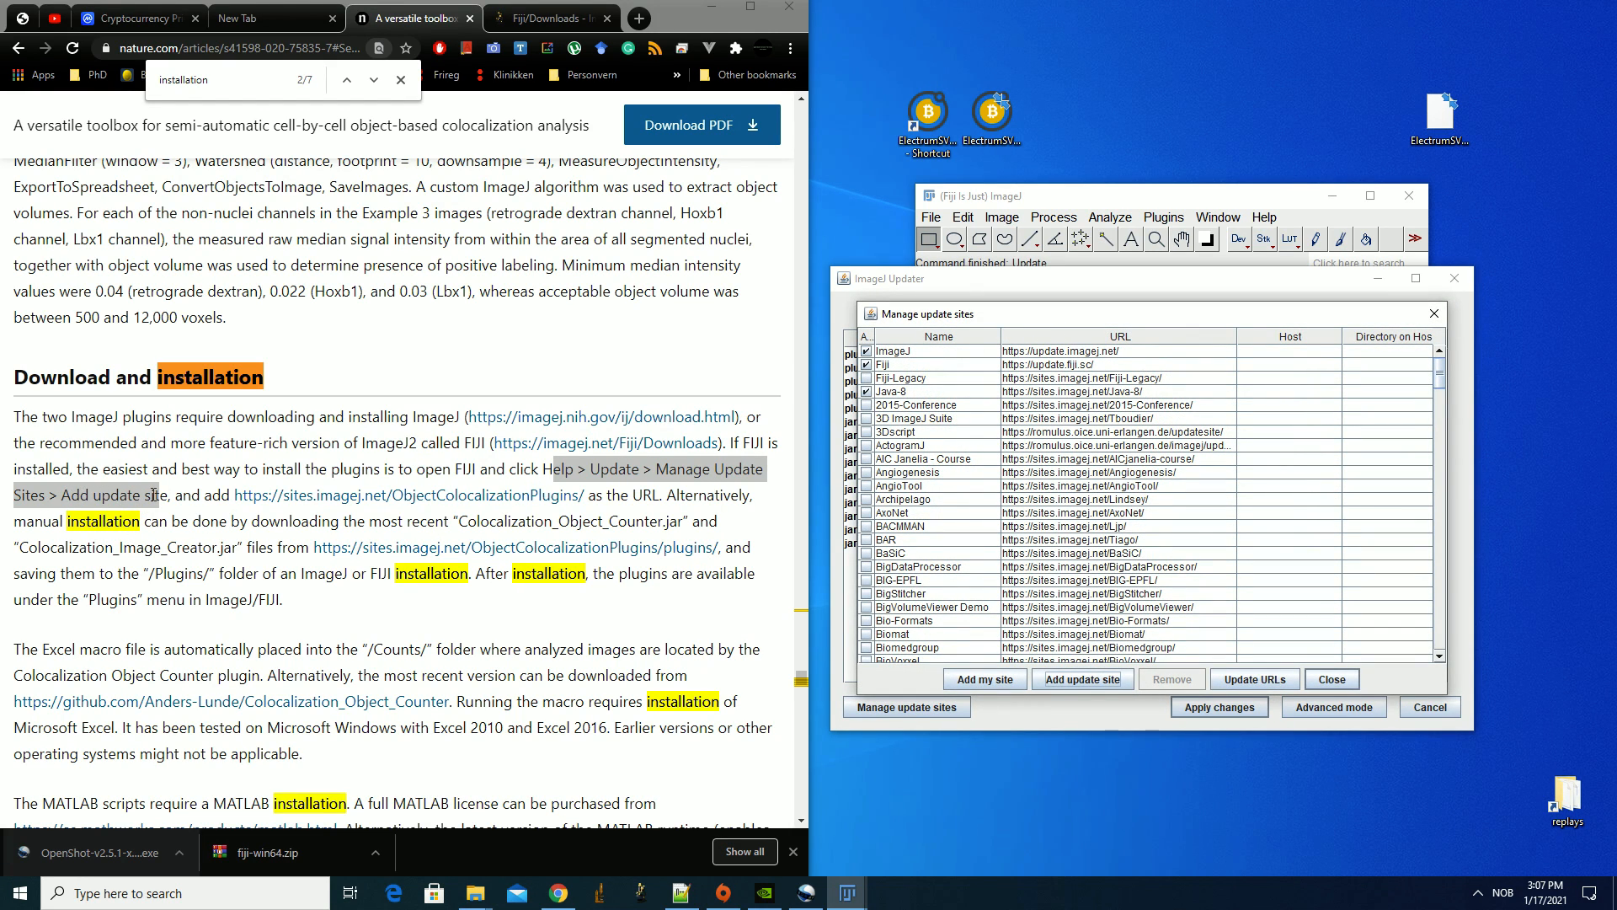
pyautogui.click(1088, 683)
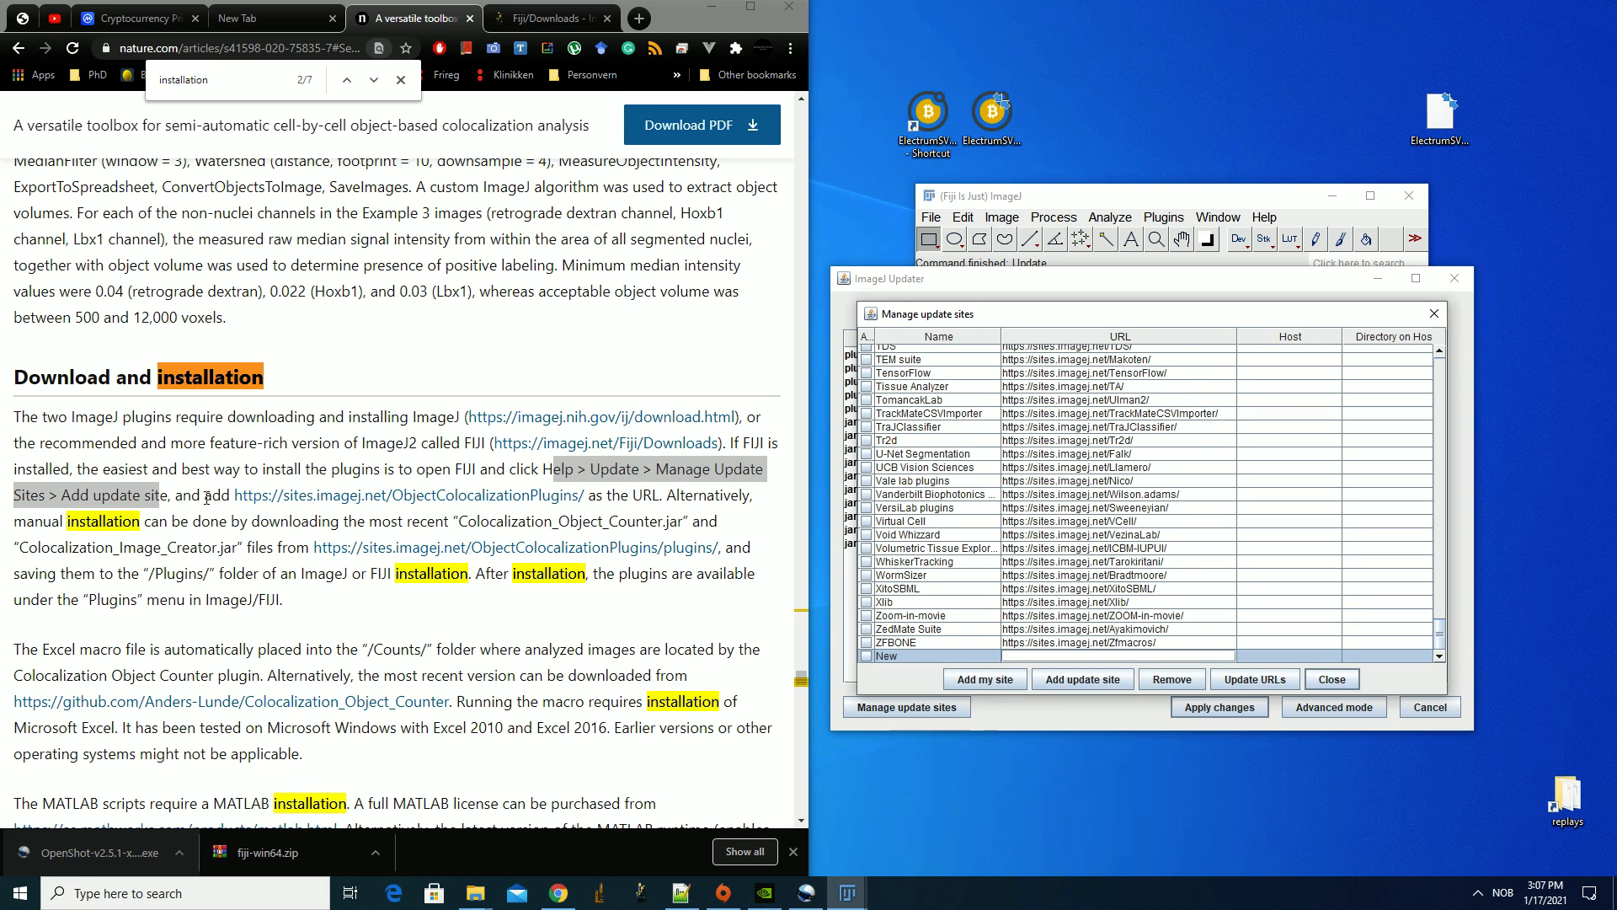
pyautogui.moveTo(230, 497); pyautogui.dragTo(592, 496)
pyautogui.hotkey('ctrl', 'c')
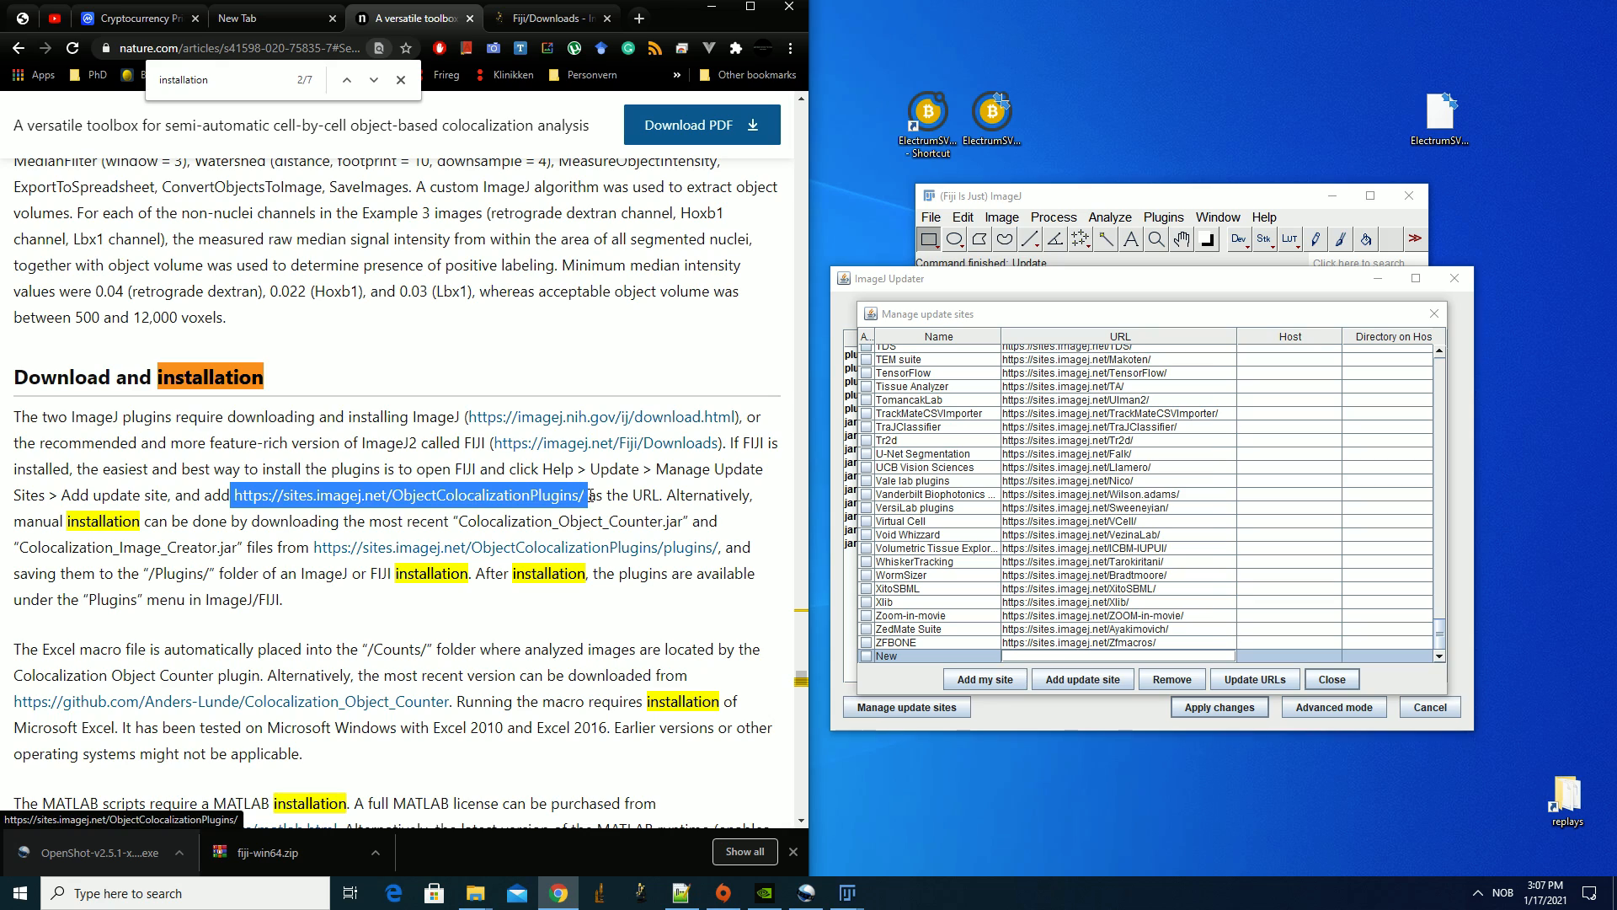
pyautogui.click(1111, 651)
pyautogui.hotkey('ctrl', 'v')
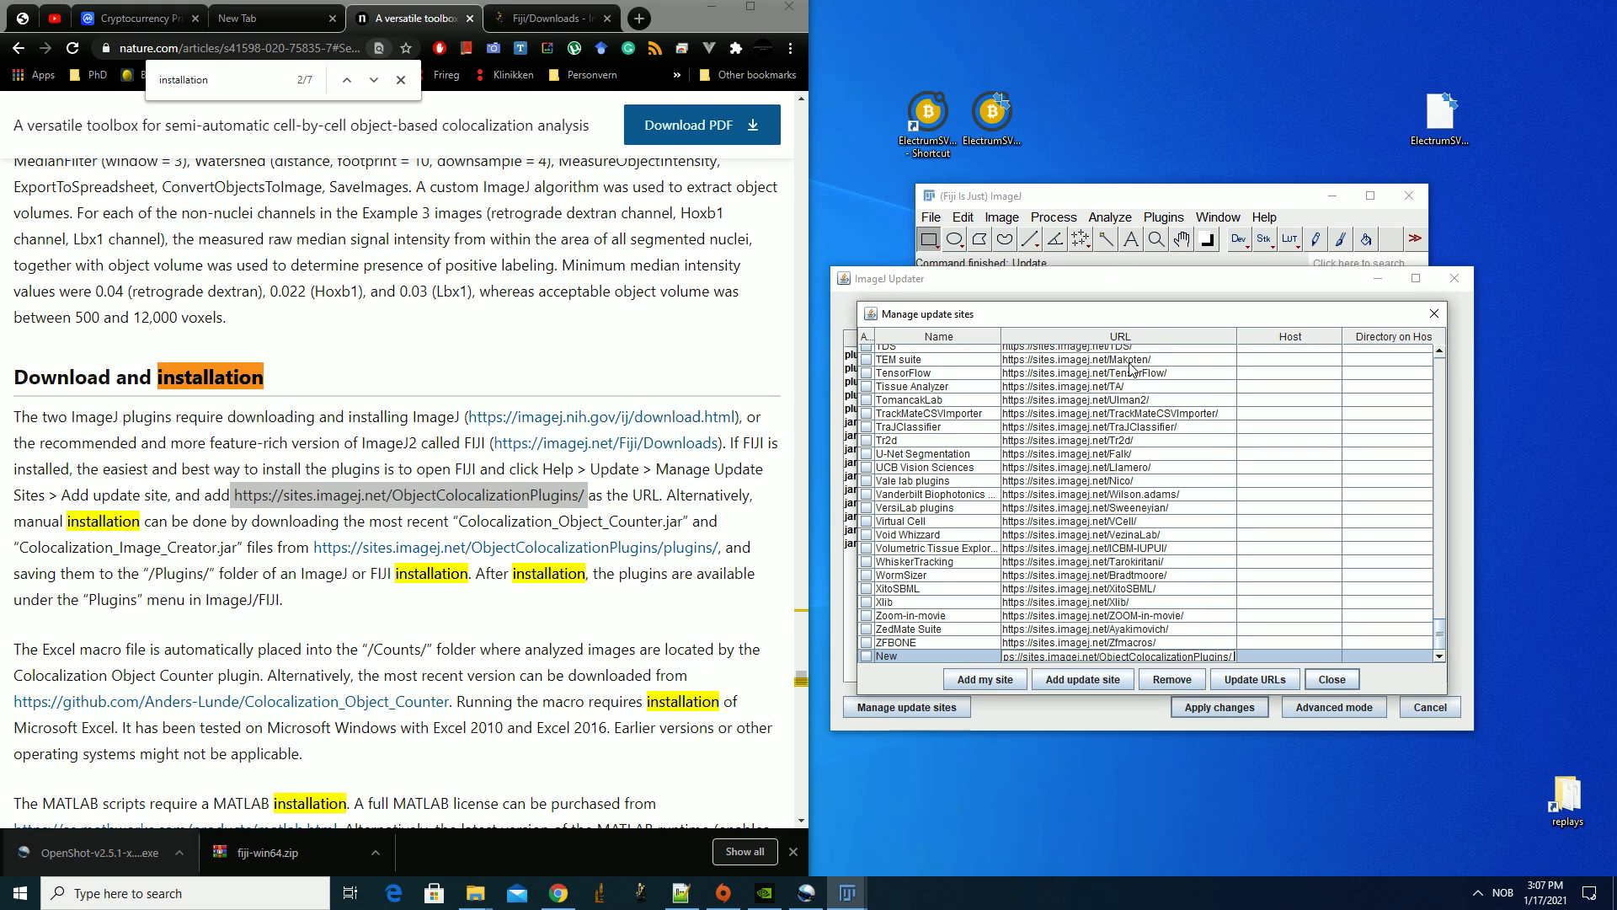
# Dismiss the URL error and remove the stray spaces before and after the new update site's URL
pyautogui.click(908, 655)
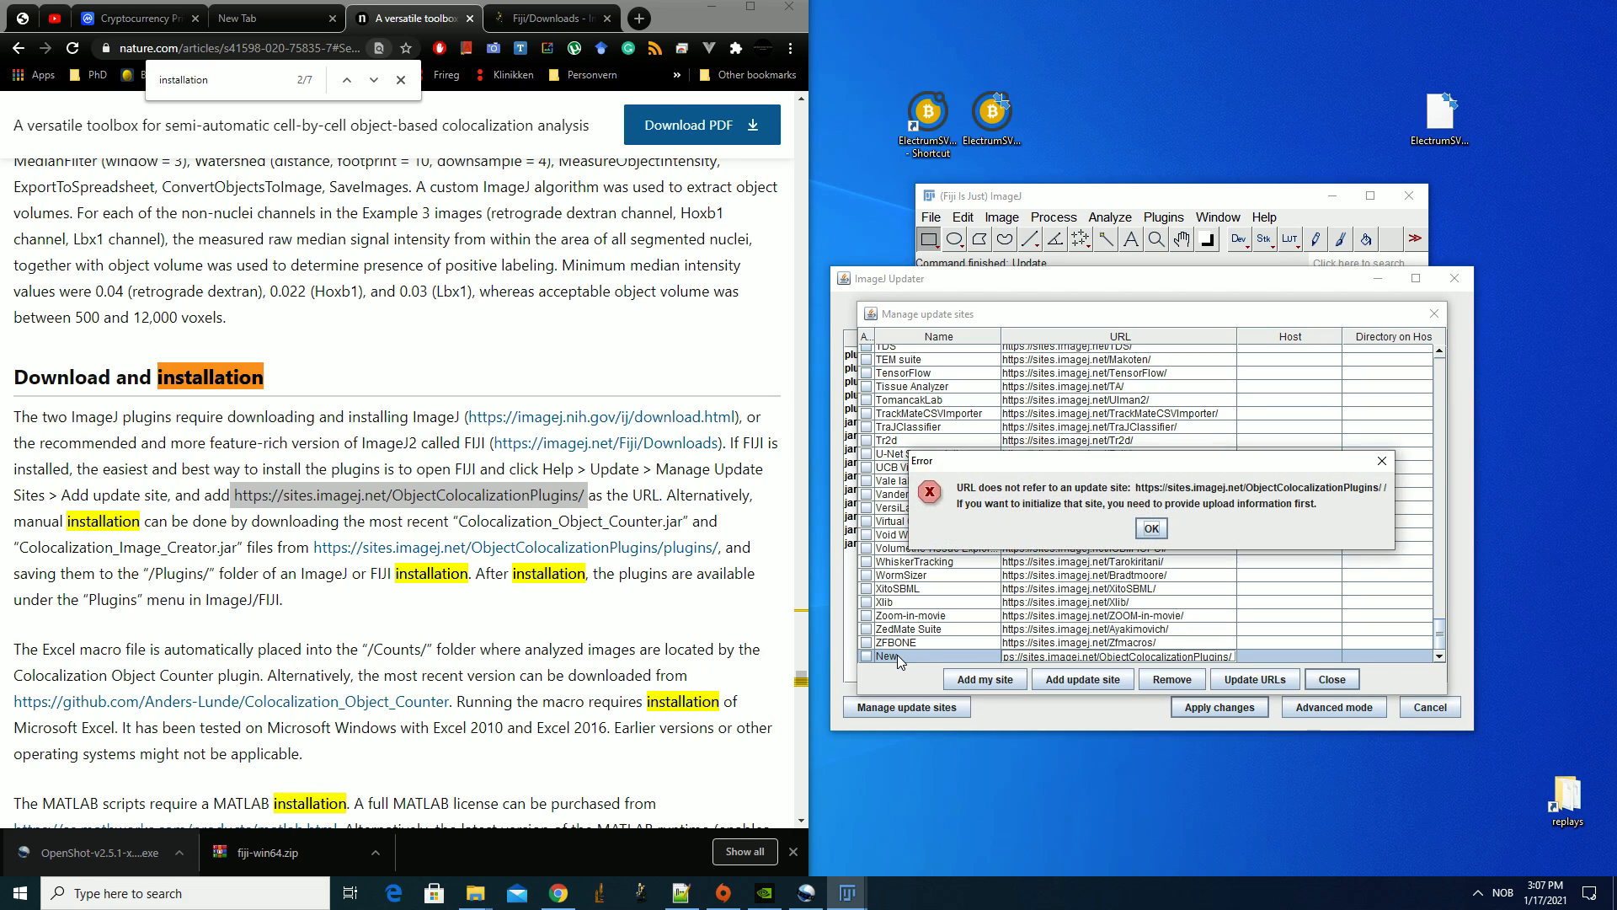
pyautogui.click(1159, 529)
pyautogui.press('BackSpace')
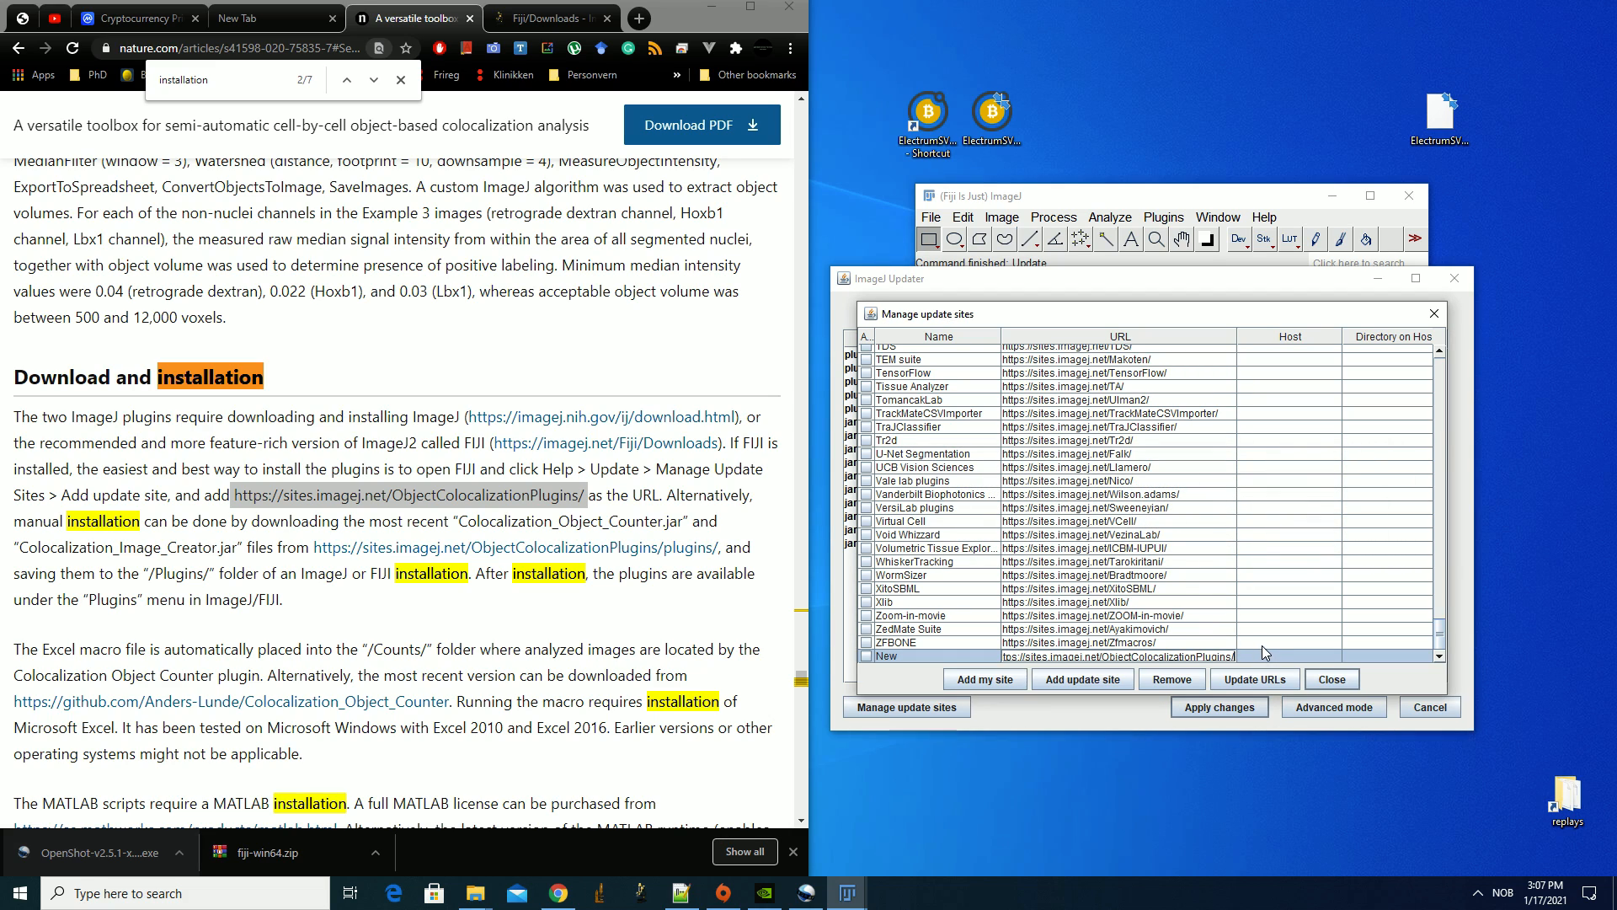
pyautogui.press('Return')
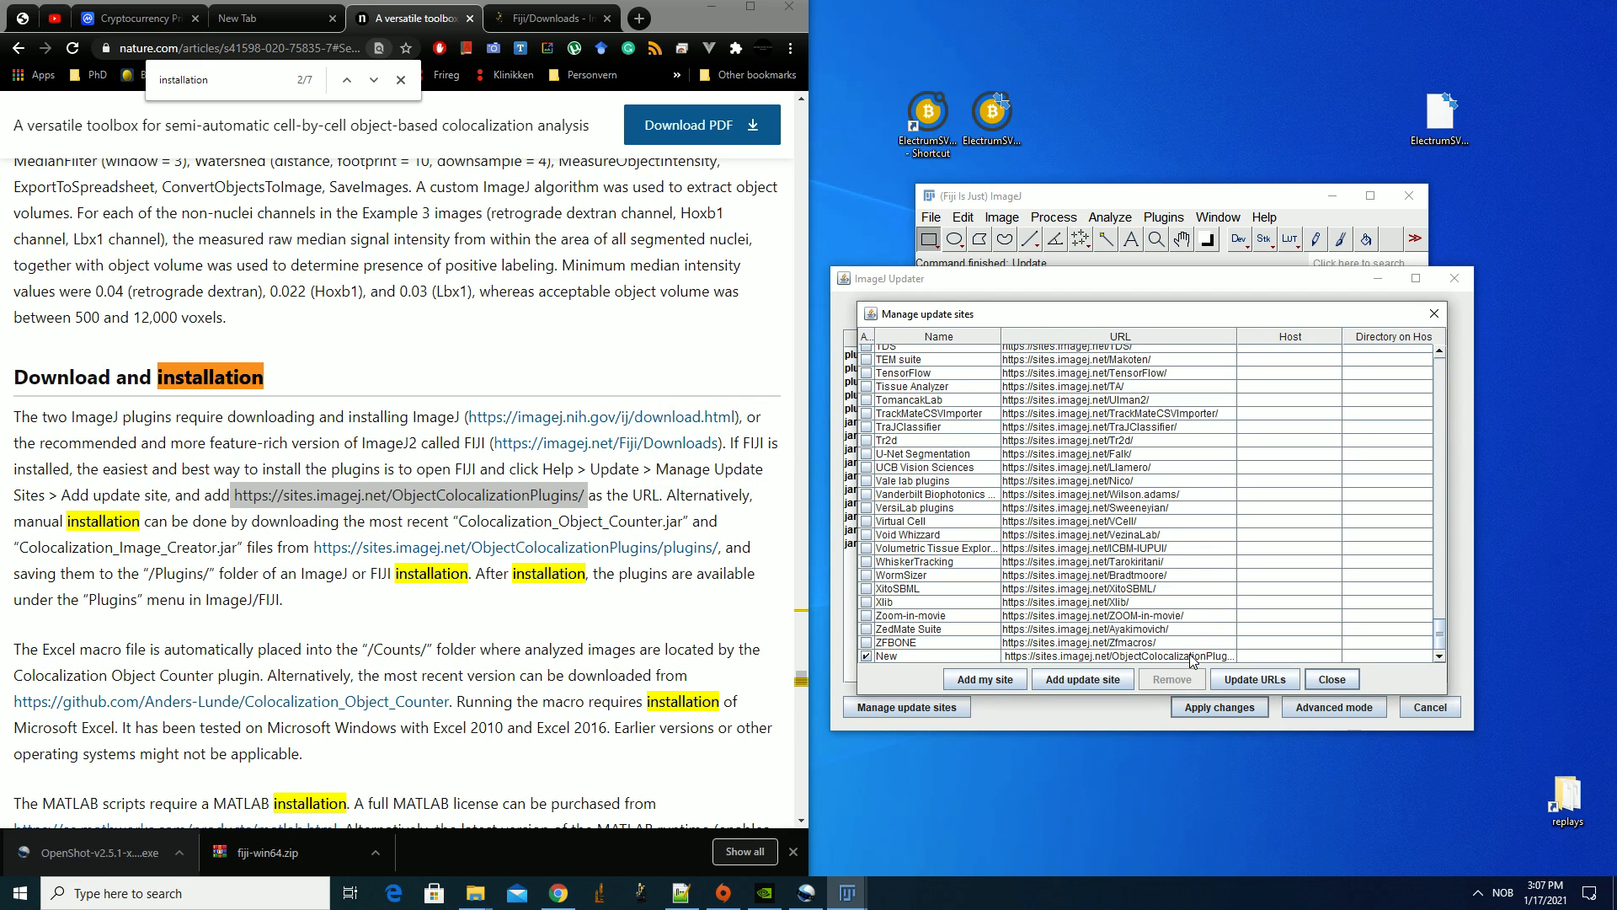
pyautogui.click(1193, 659)
pyautogui.doubleClick(1011, 656)
pyautogui.press('BackSpace')
pyautogui.moveTo(1215, 656); pyautogui.dragTo(1286, 651)
pyautogui.press('Right')
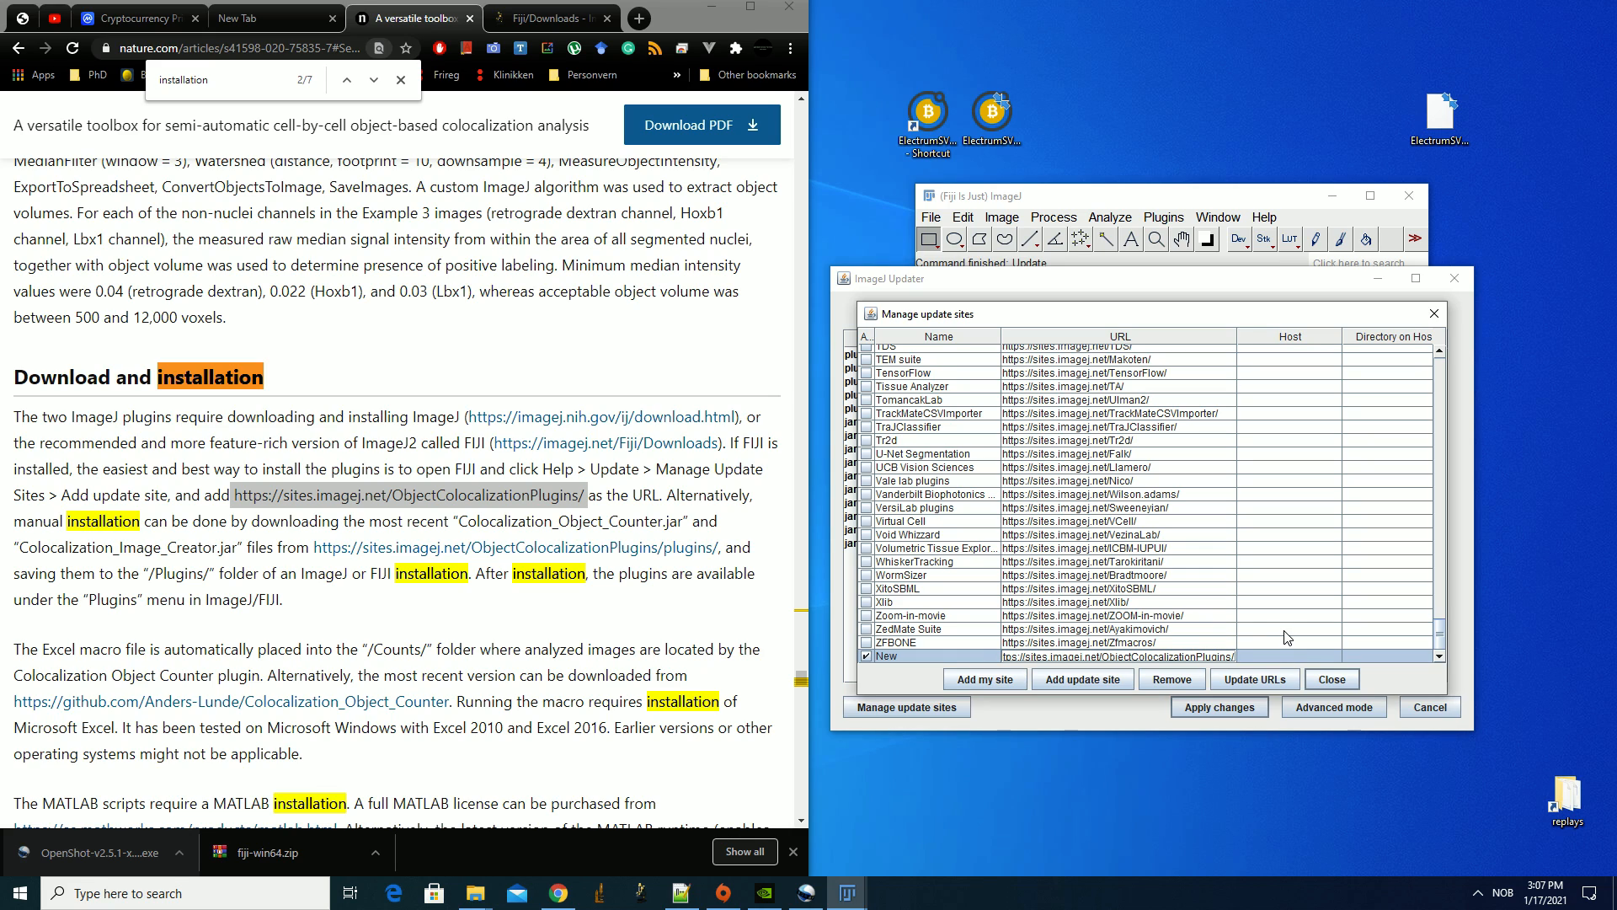
pyautogui.press('Return')
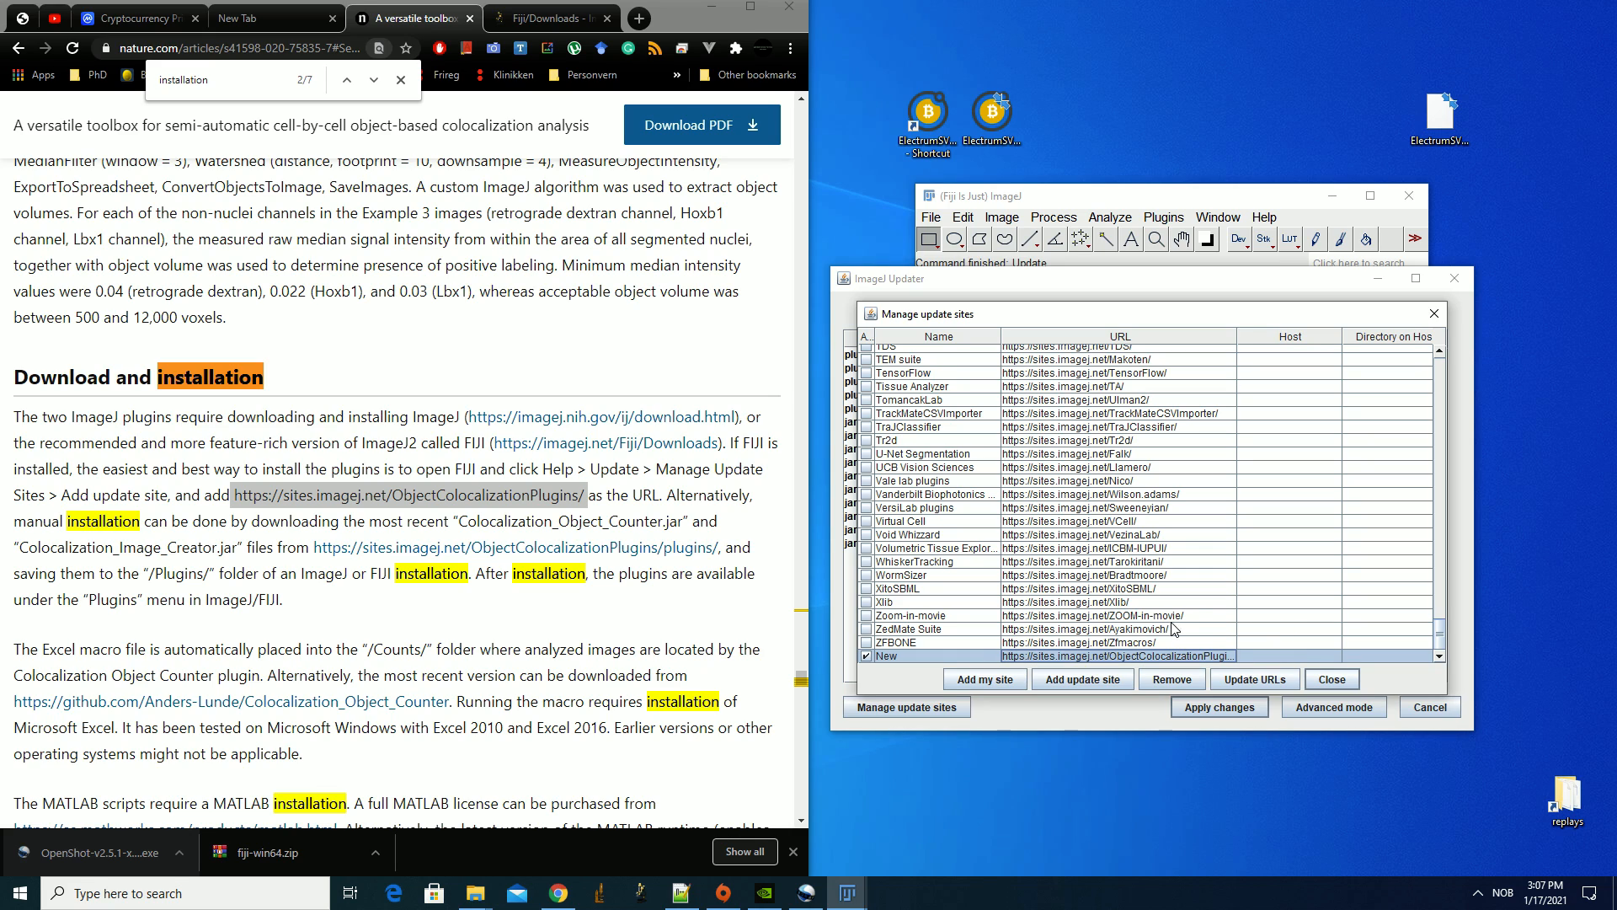
# Deactivate the newly added update site and activate it again
pyautogui.click(867, 655)
pyautogui.click(1150, 540)
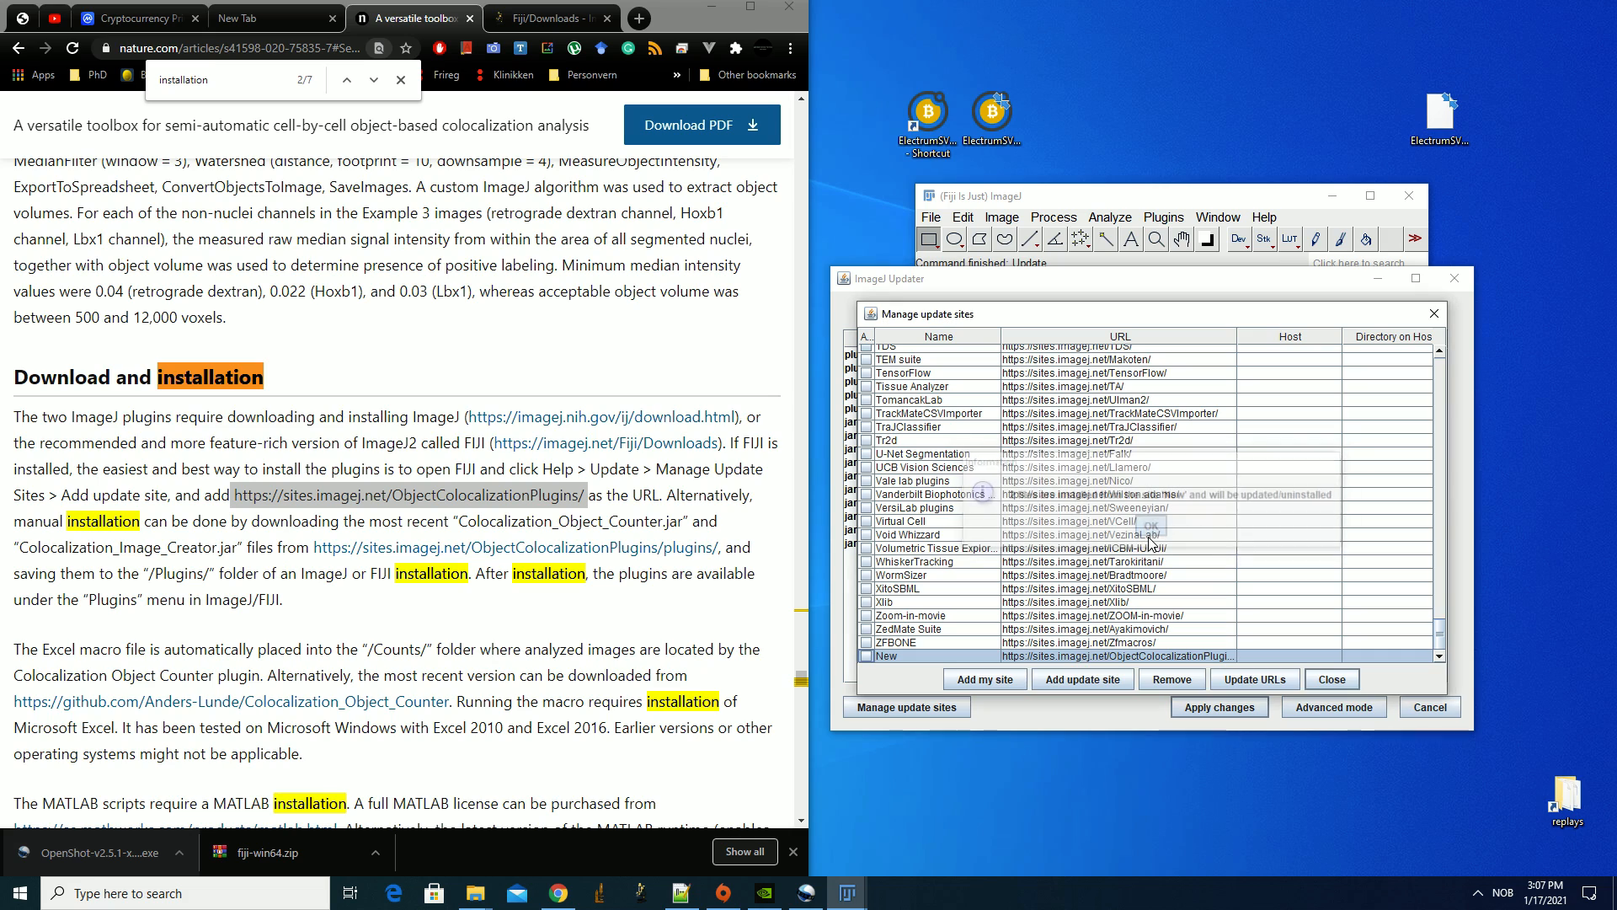
pyautogui.click(872, 655)
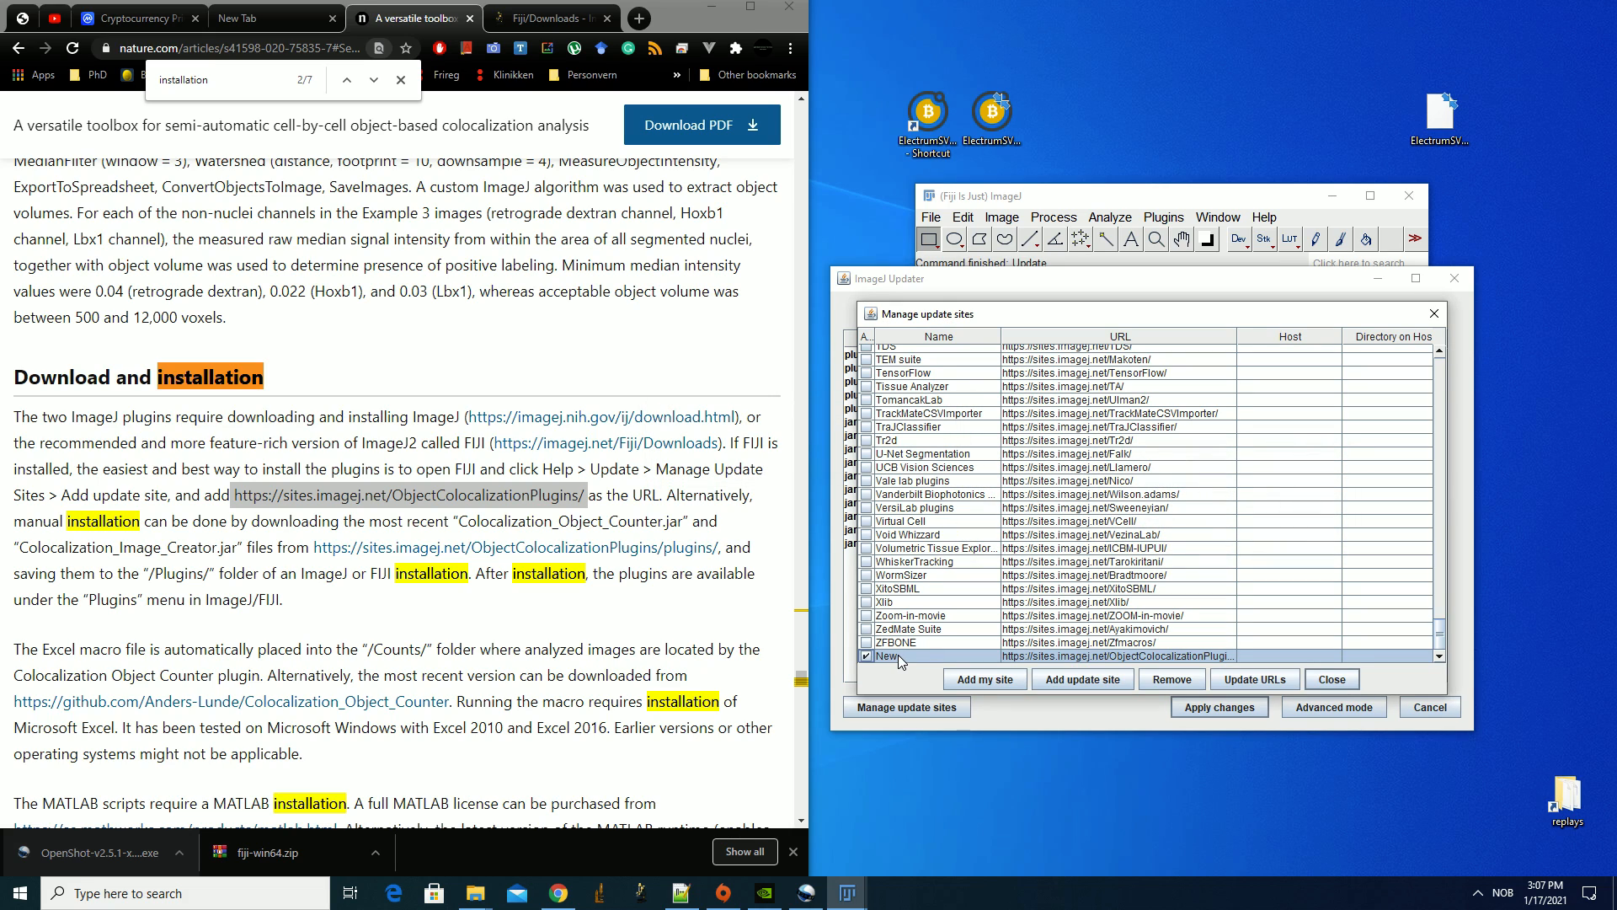
# Name the new update site "Colocalization Object based" and close the list of update sites
pyautogui.doubleClick(906, 656)
pyautogui.write('Colocalization')
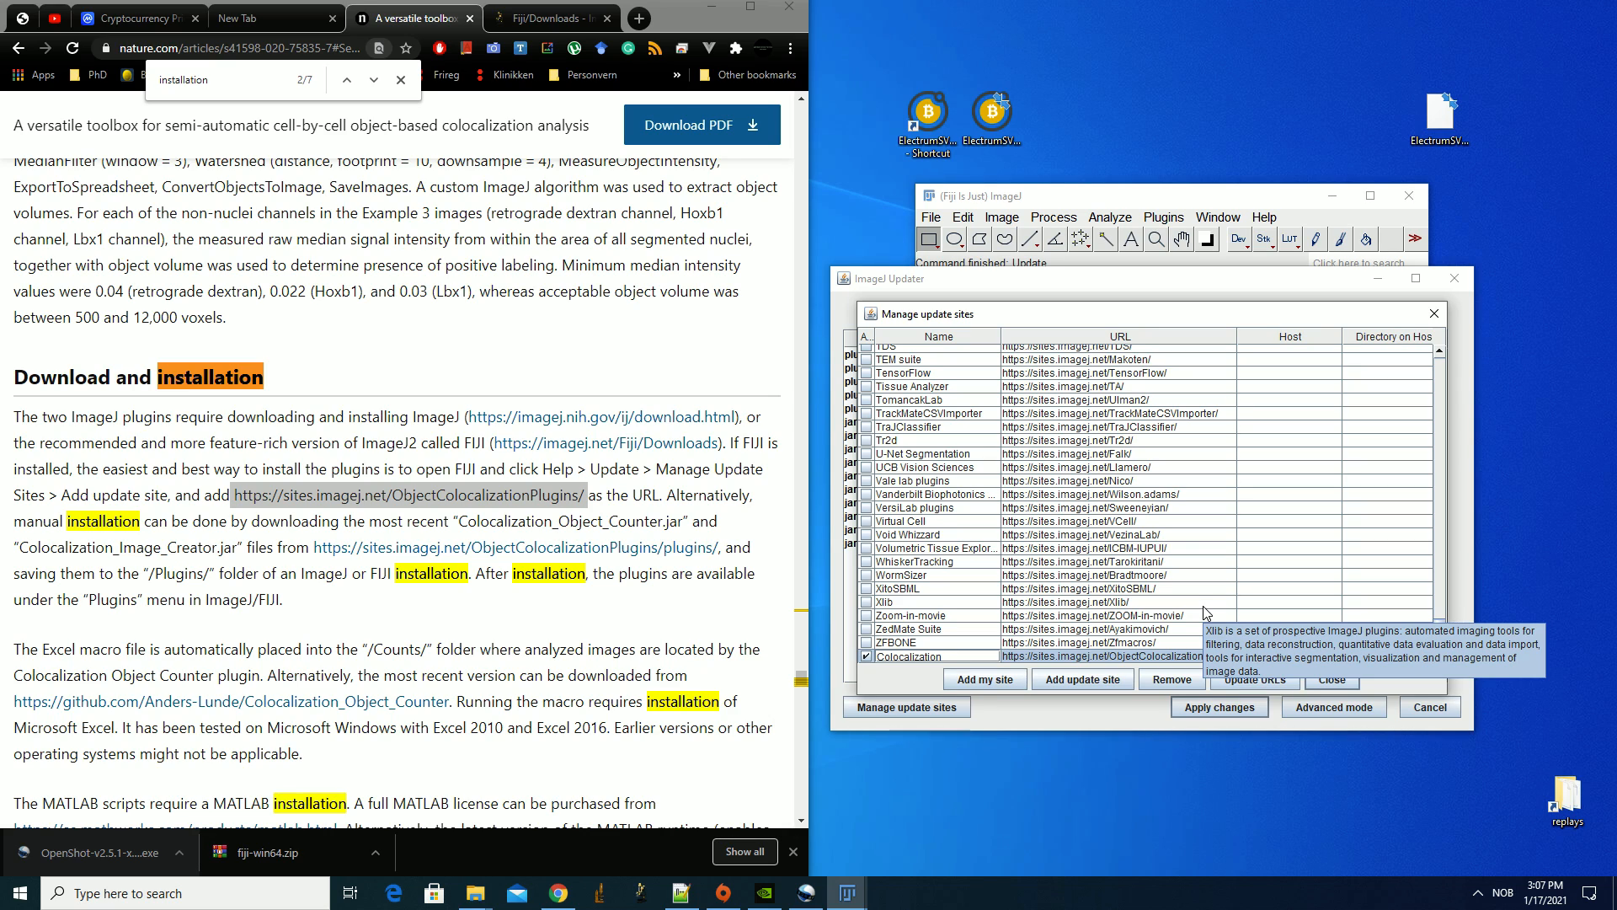
pyautogui.write(' Object based')
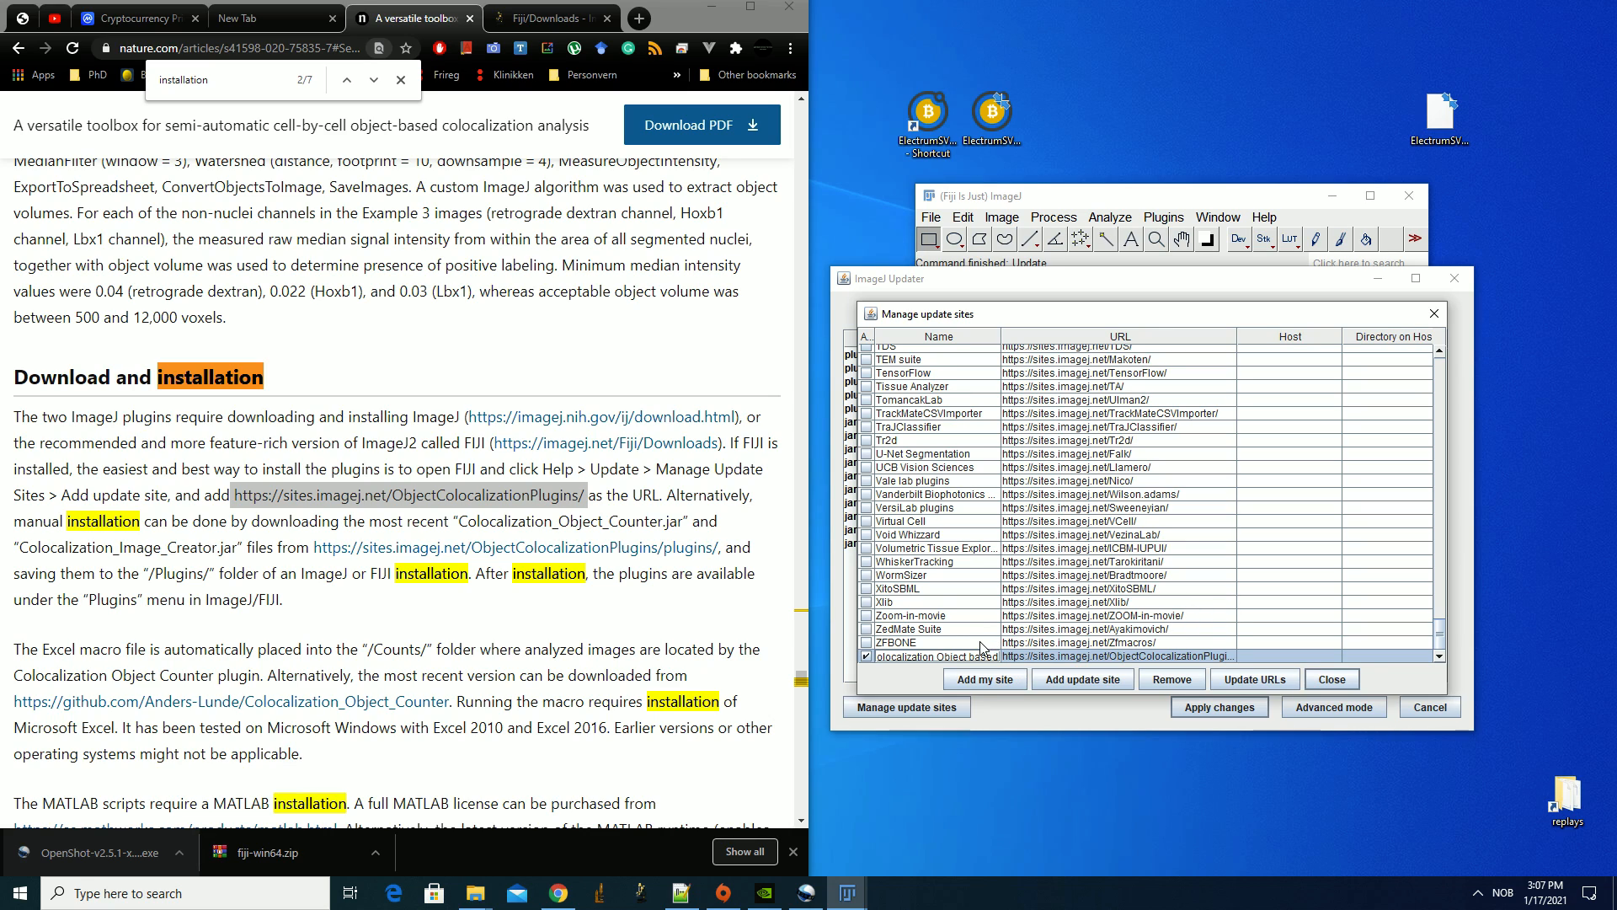
pyautogui.press('Return')
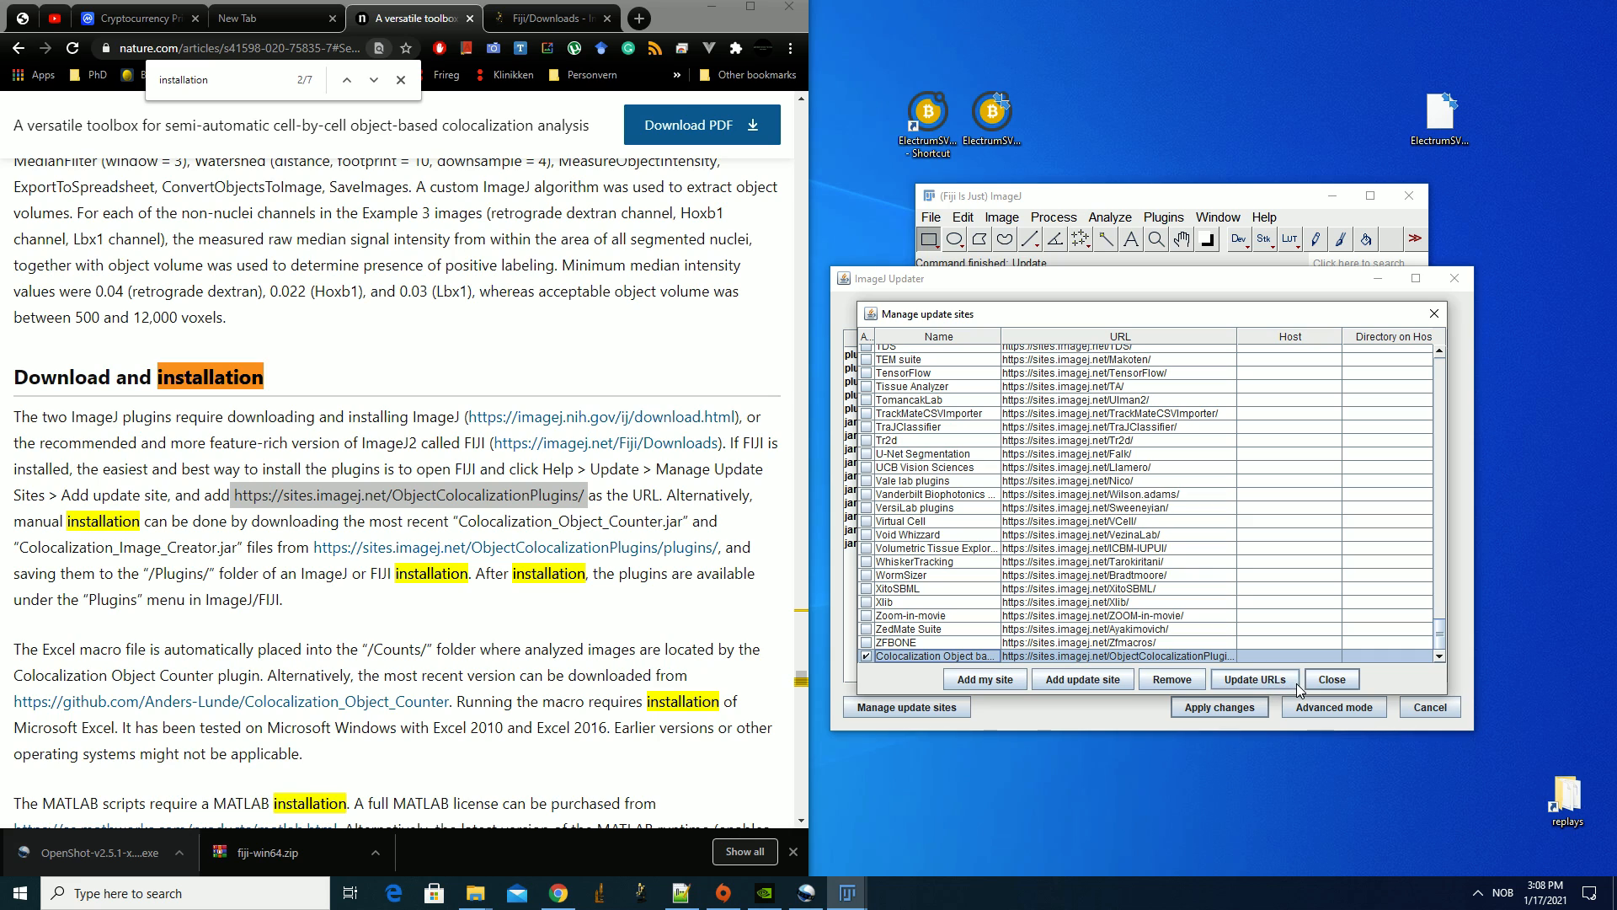
pyautogui.click(1332, 680)
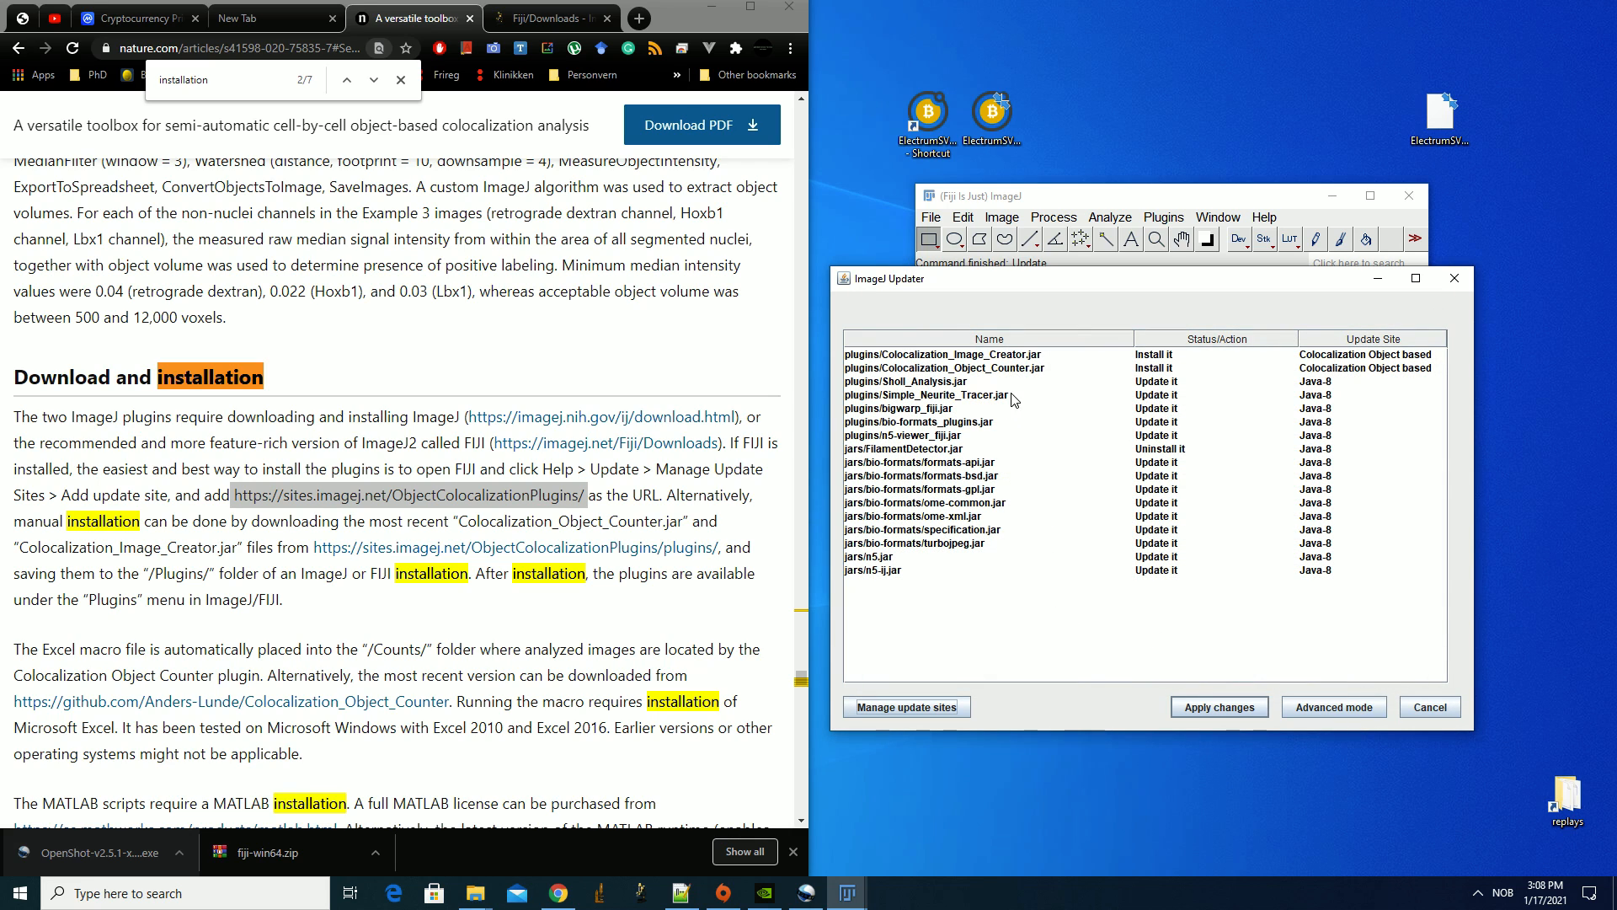
# Apply the updater changes, including installing Colocalization_Image_Creator.jar and Colocalization_Object_Counter.jar, and acknowledge the completion message
pyautogui.click(1026, 356)
pyautogui.keyDown('shift'); pyautogui.click(1024, 369); pyautogui.keyUp('shift')
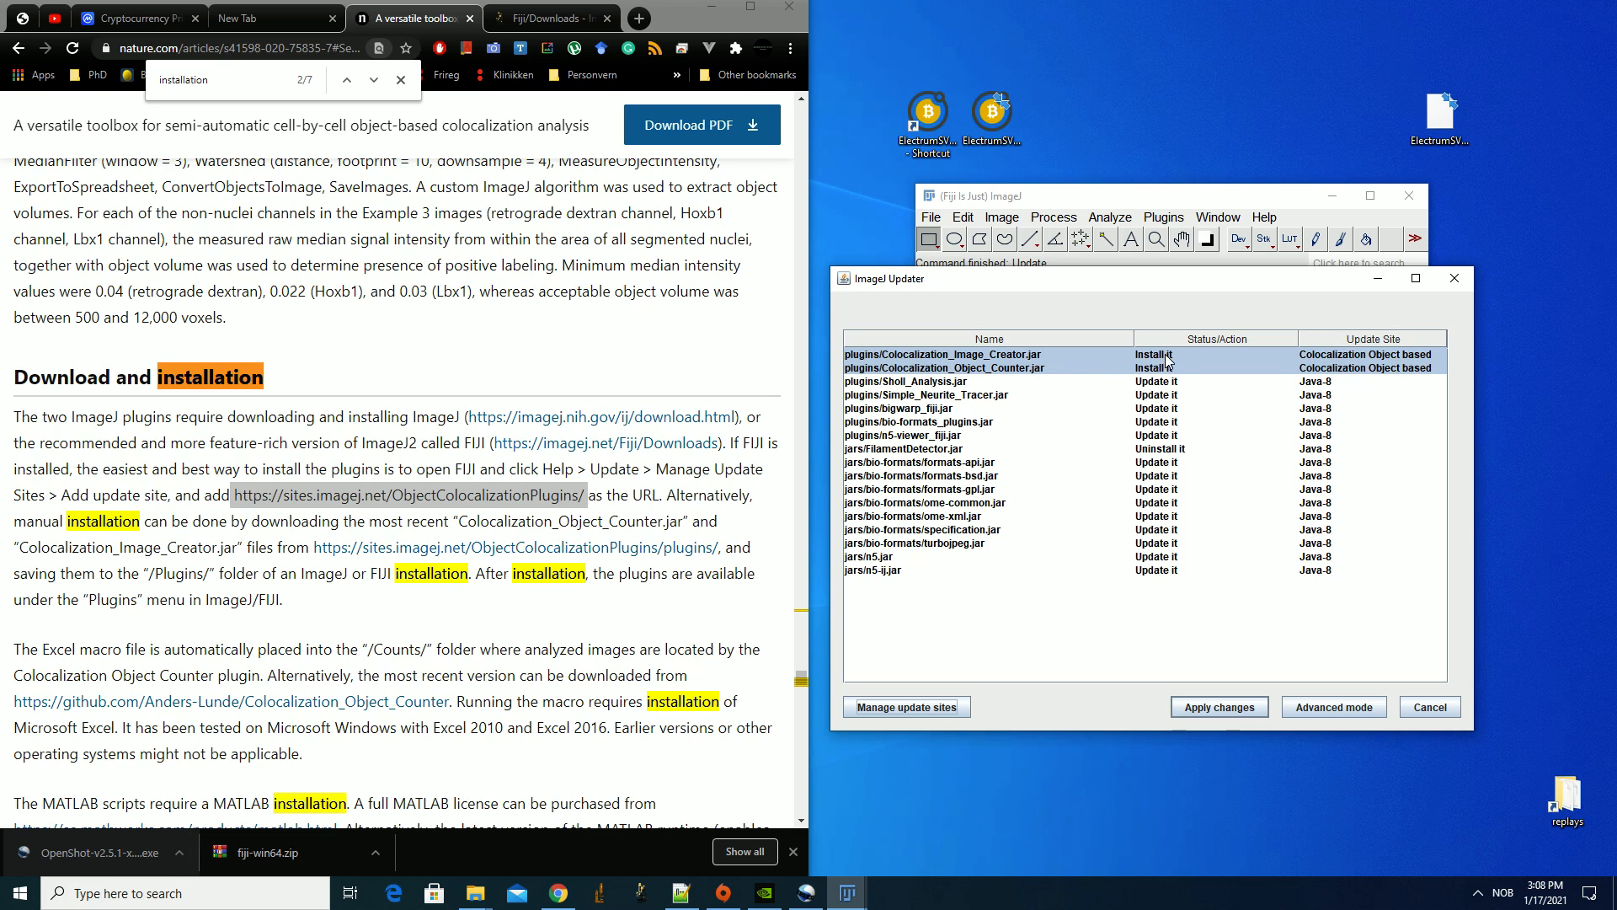
pyautogui.click(1235, 705)
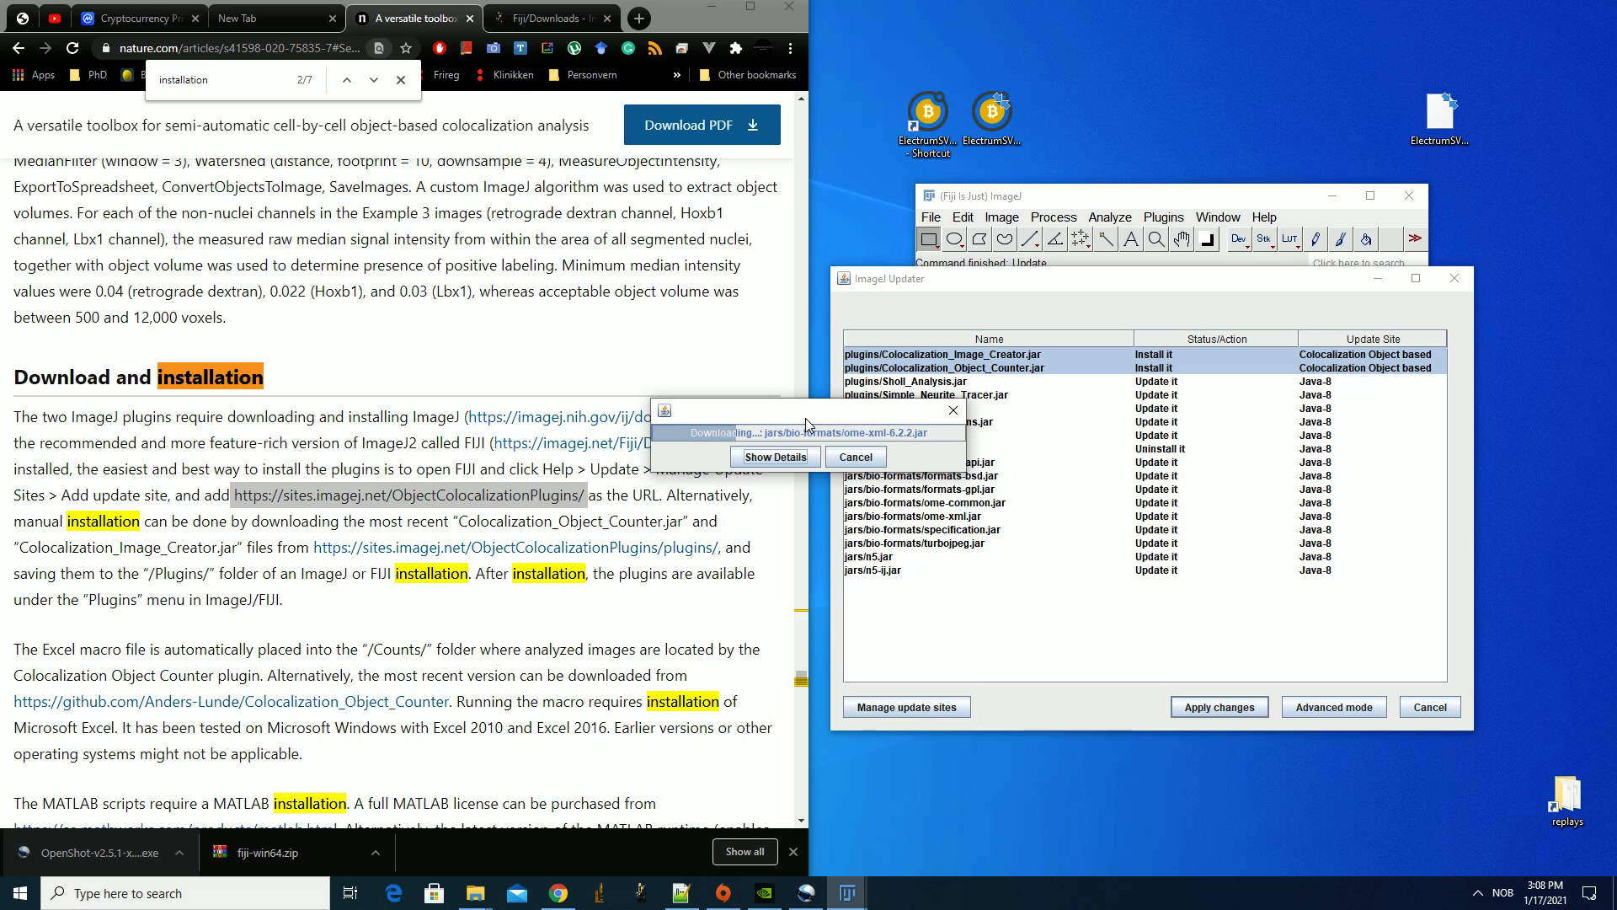
pyautogui.moveTo(806, 418); pyautogui.dragTo(1051, 510)
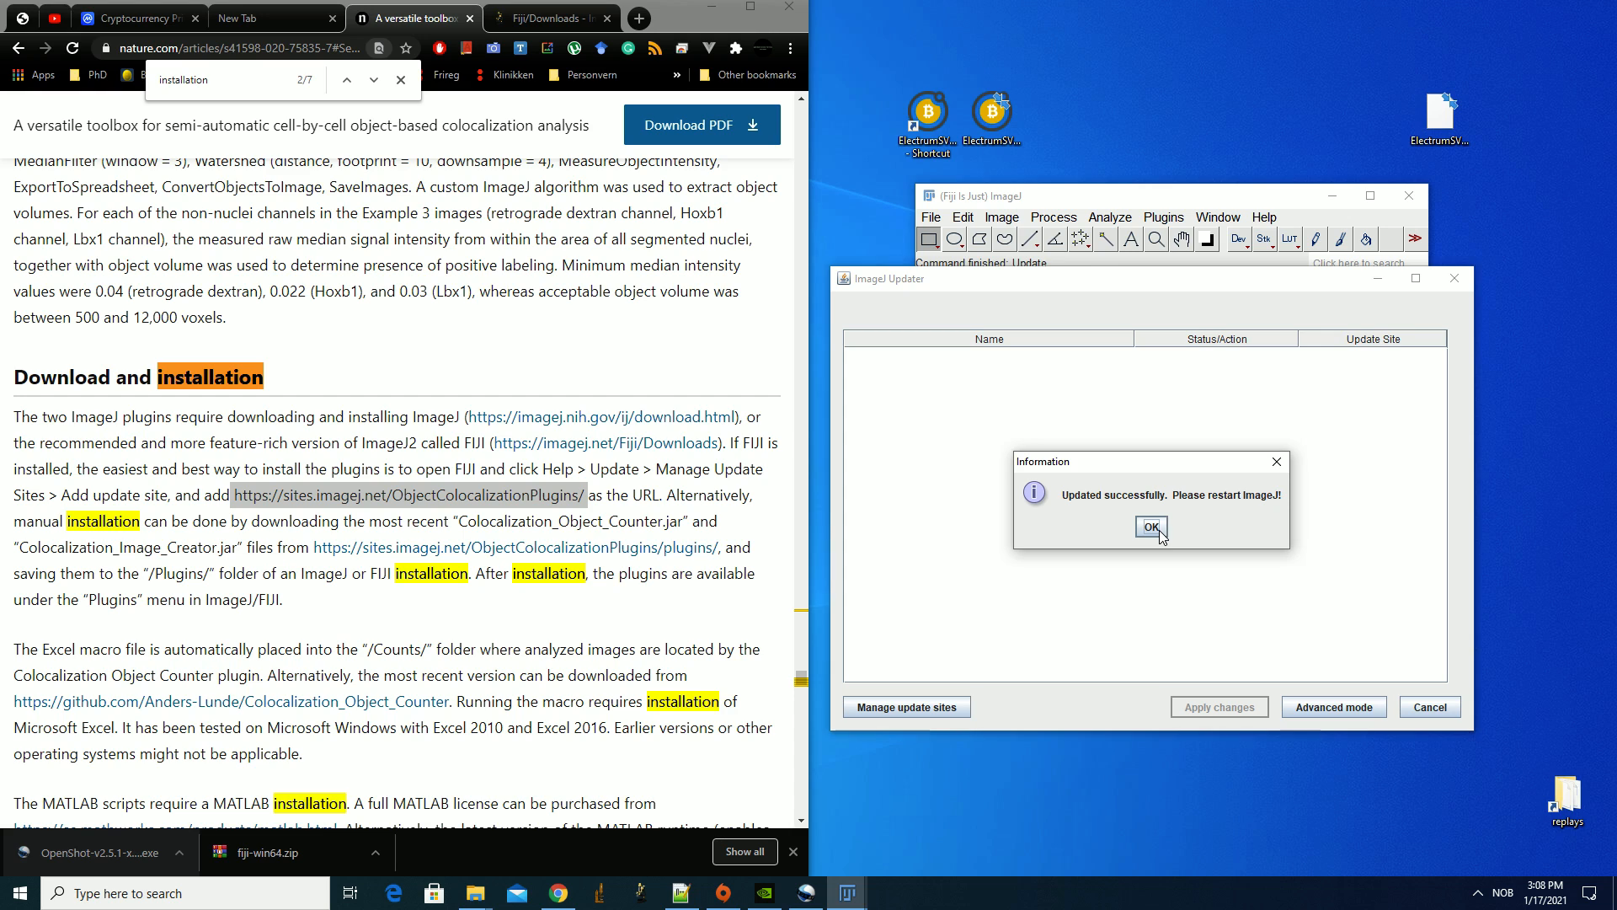
pyautogui.click(1152, 529)
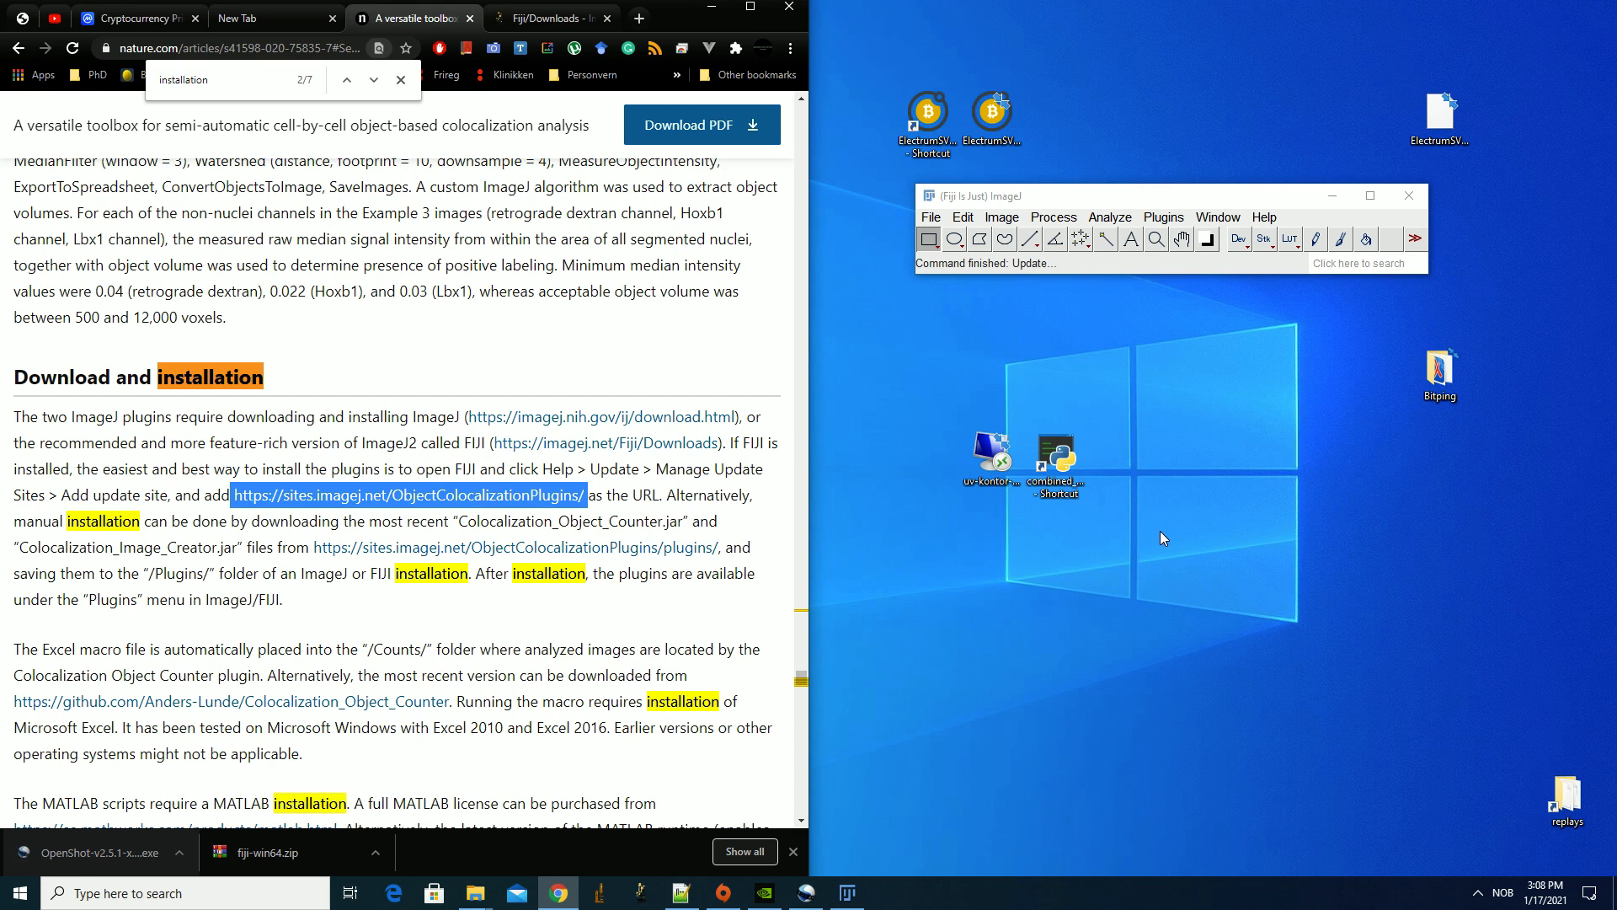
# Restart ImageJ by closing it and launching ImageJ-win64.exe from the Fiji.app folder
pyautogui.click(1405, 205)
pyautogui.click(475, 893)
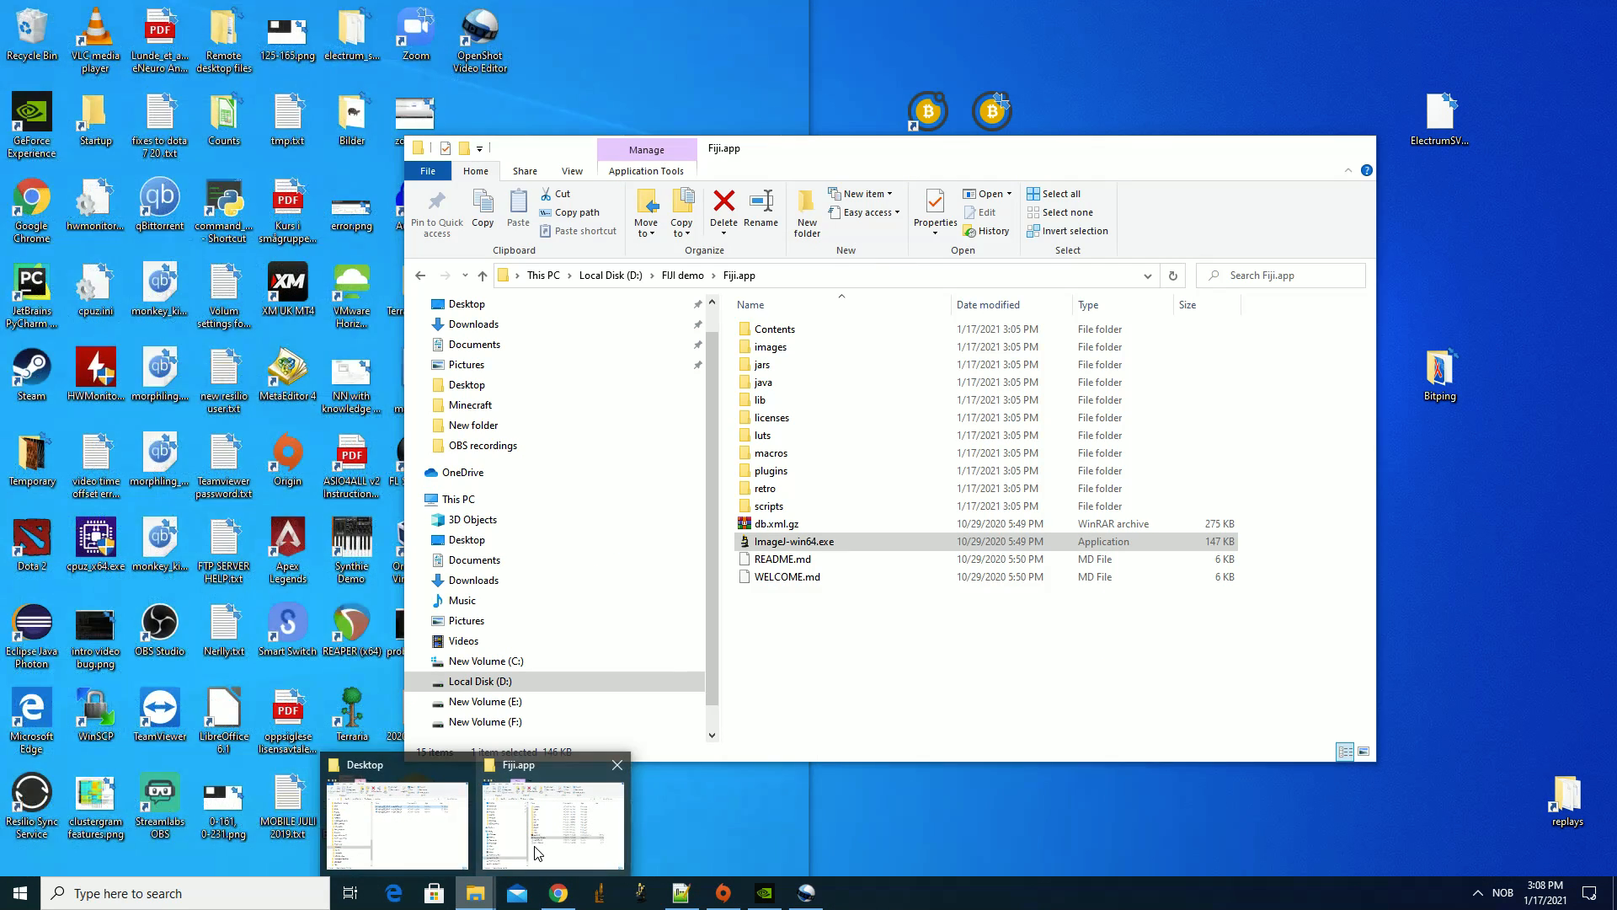
pyautogui.click(536, 852)
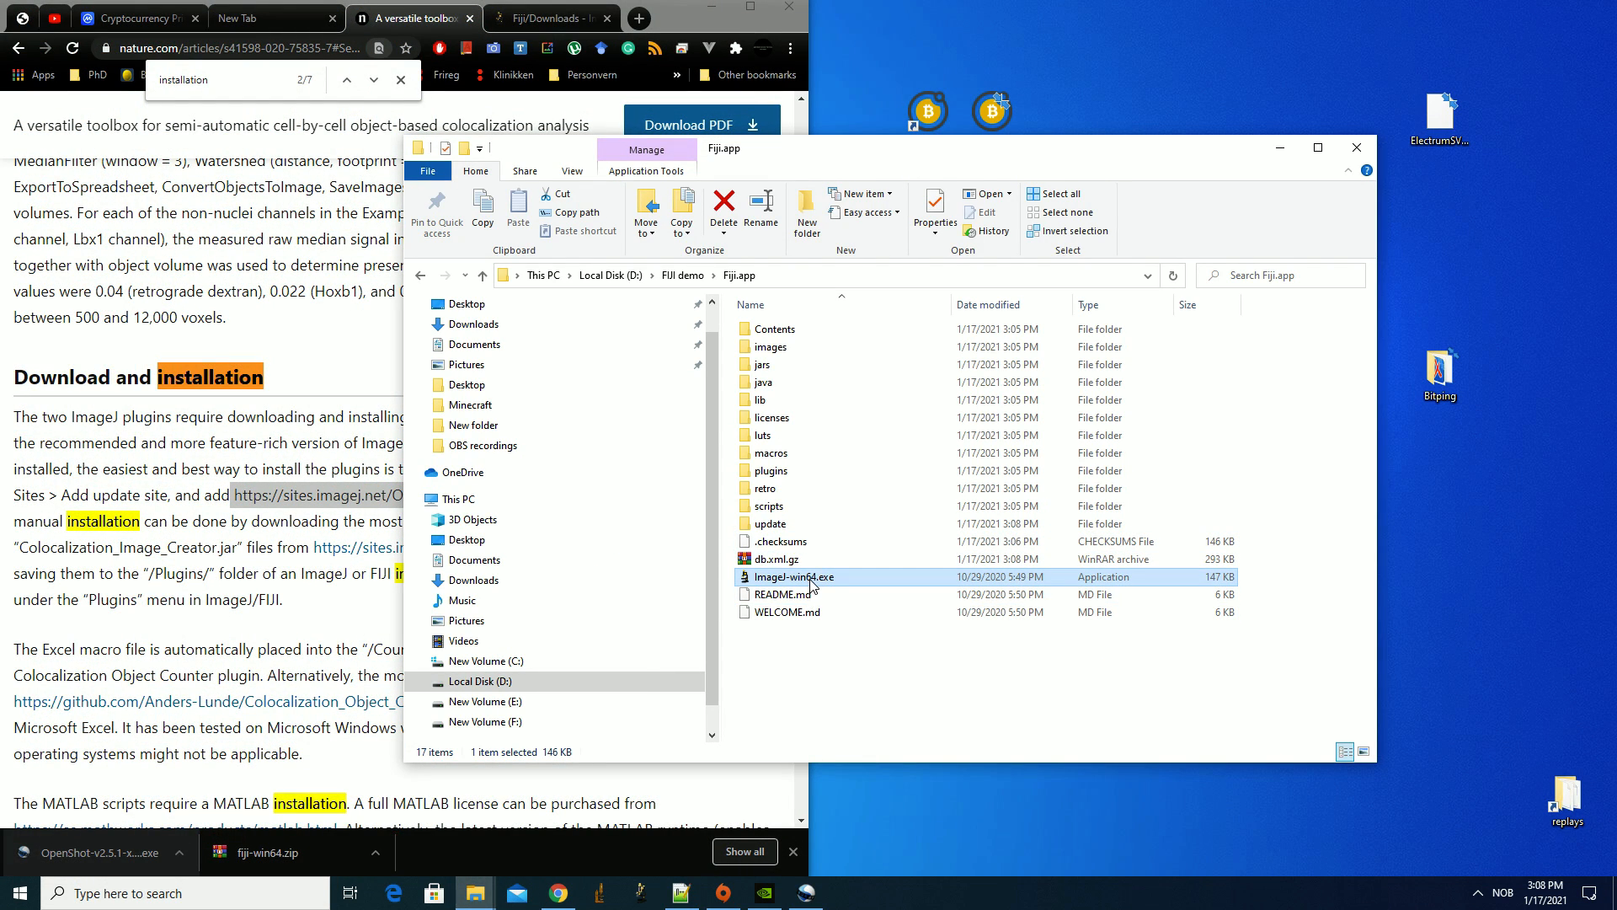
pyautogui.doubleClick(811, 580)
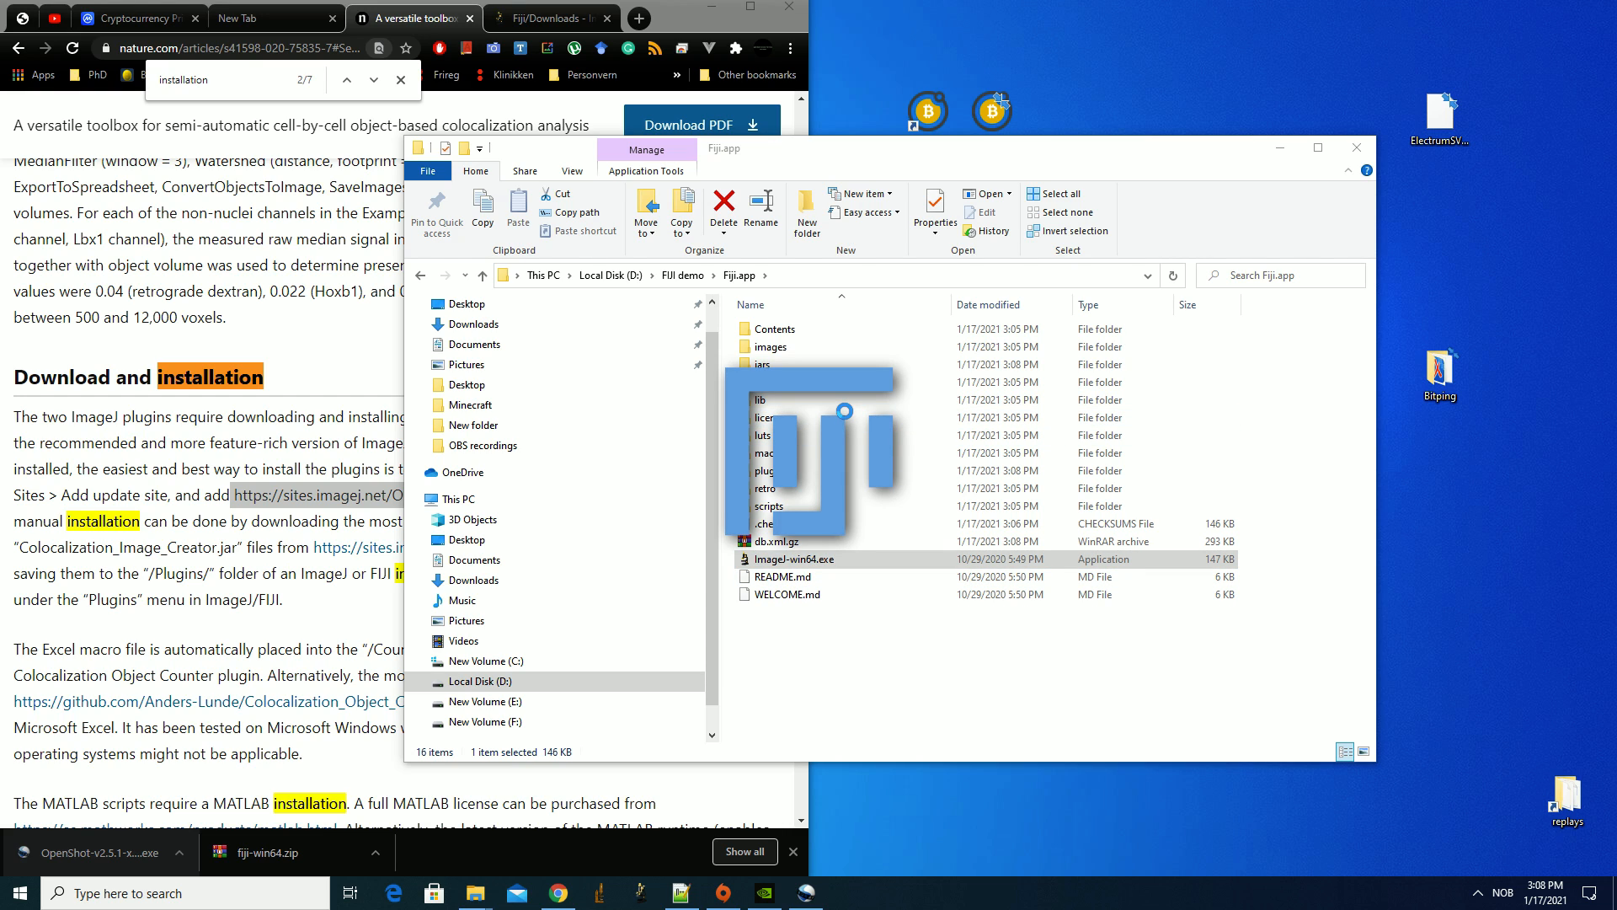
# Start the Colocalization Object Counter plugin and arrange its window and the ImageJ window so they do not overlap
pyautogui.click(1163, 217)
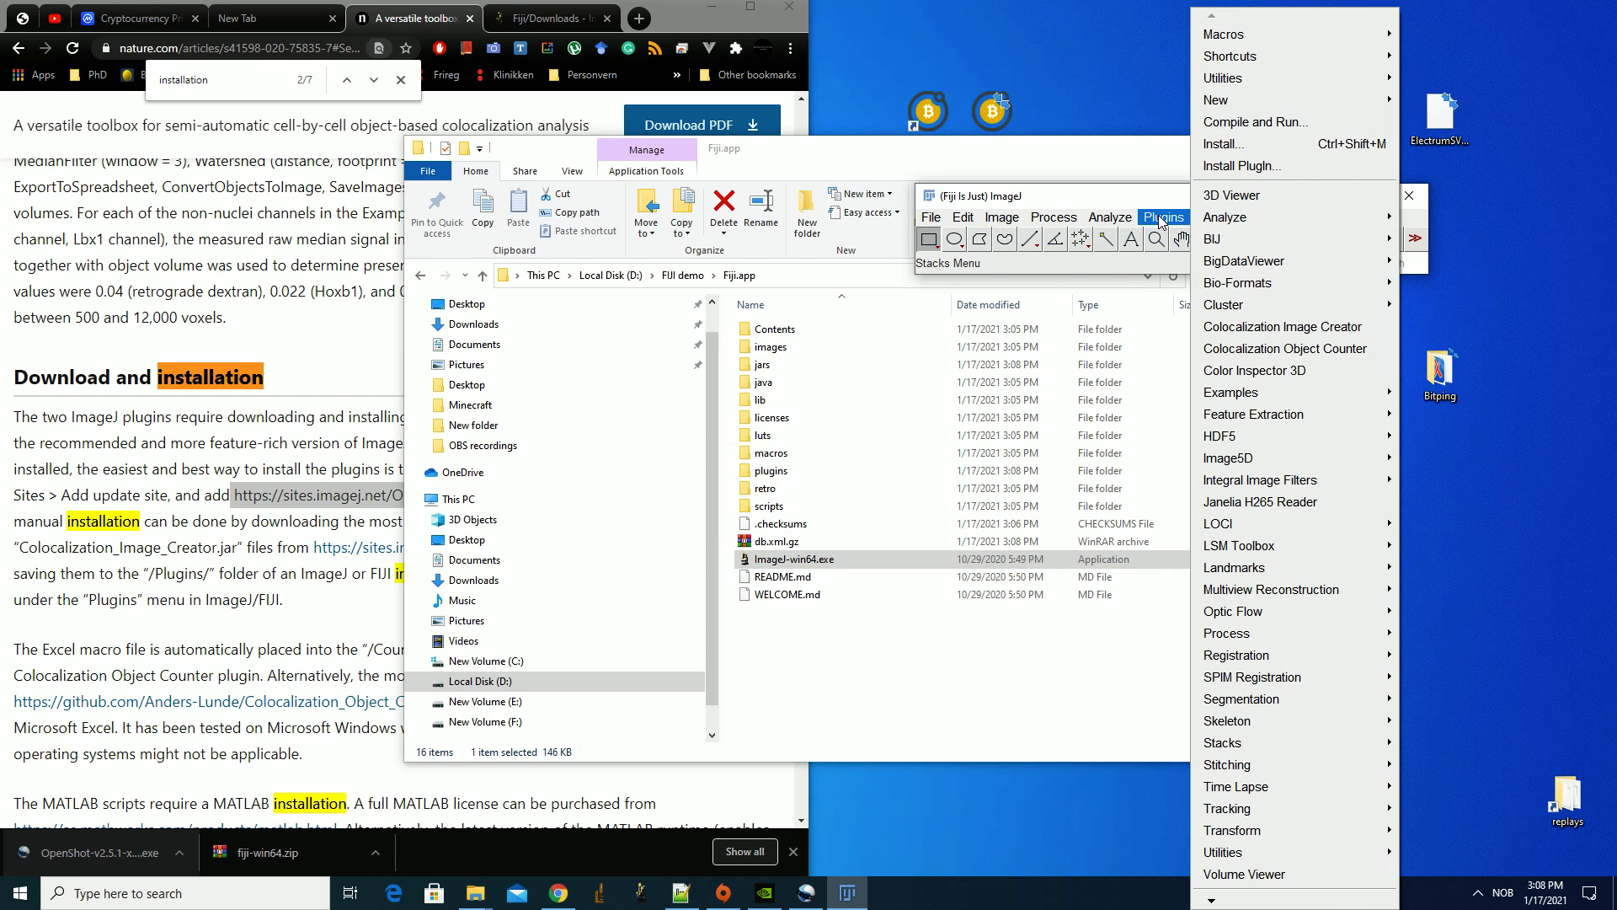
pyautogui.click(1339, 353)
pyautogui.click(897, 491)
pyautogui.moveTo(293, 97); pyautogui.dragTo(1353, 338)
pyautogui.moveTo(1220, 203); pyautogui.dragTo(1190, 174)
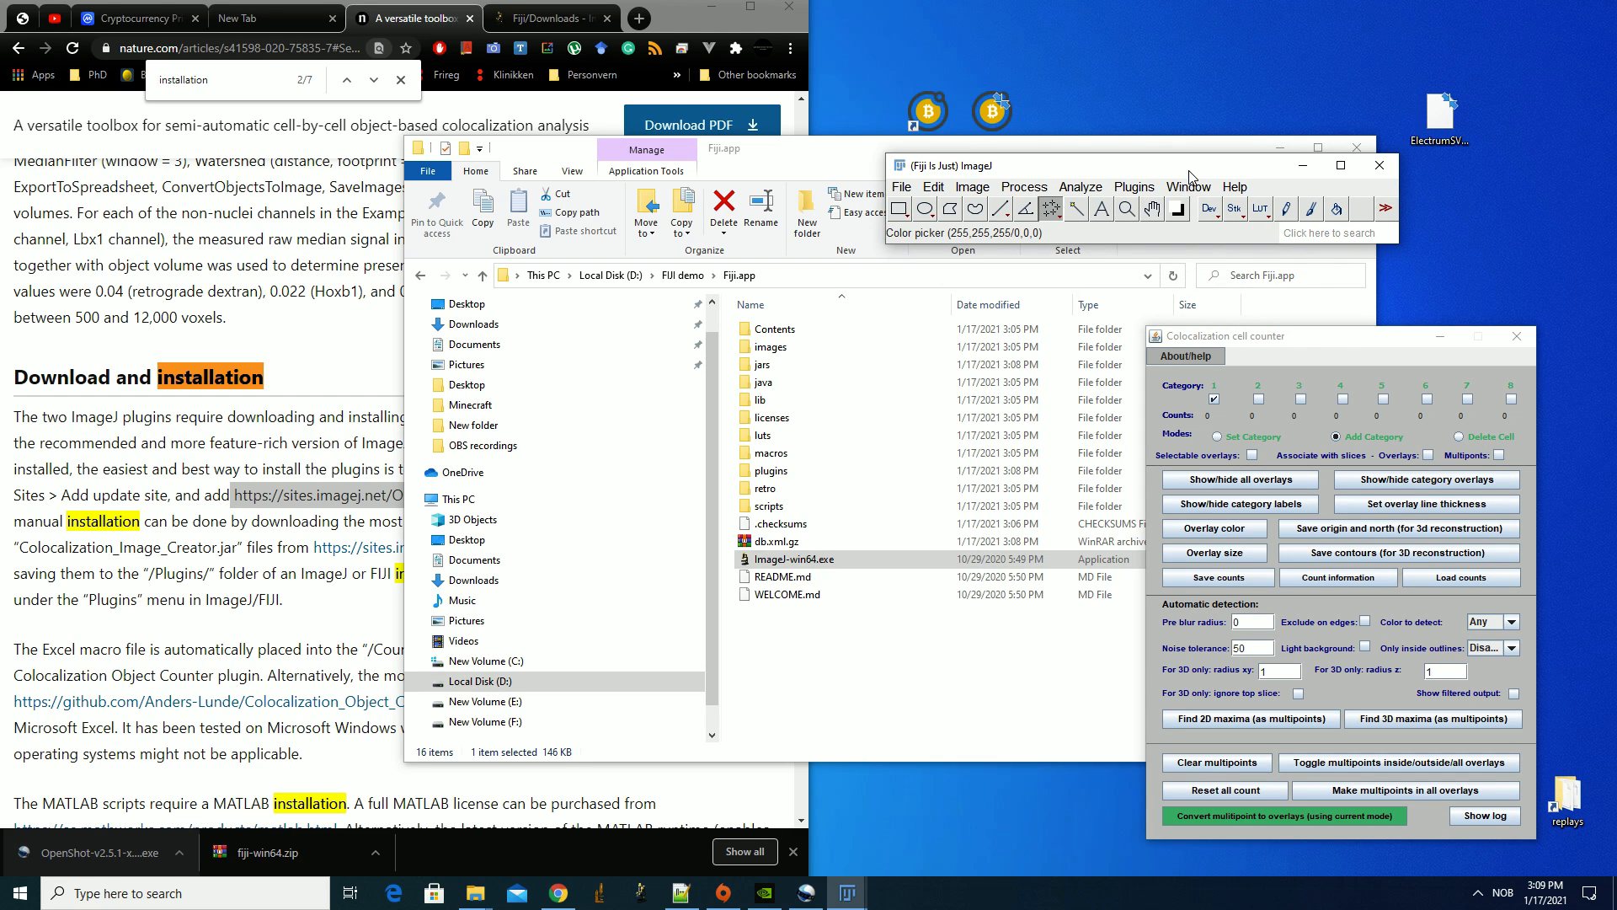
pyautogui.moveTo(1186, 174); pyautogui.dragTo(1162, 135)
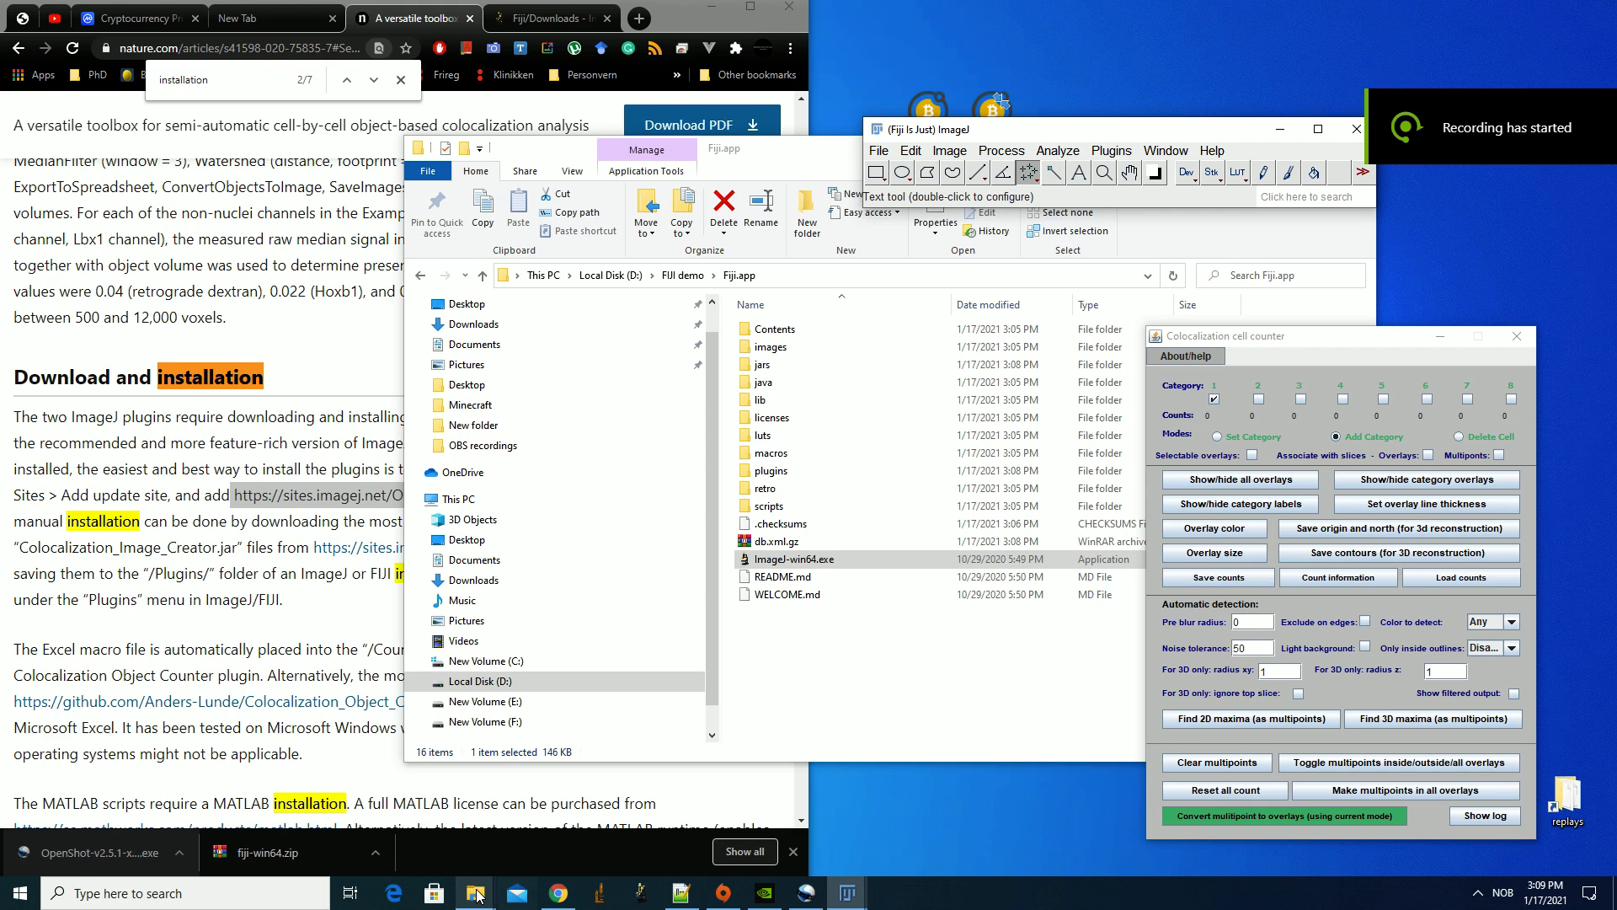
# Pin ImageJ to the Windows taskbar
pyautogui.moveTo(851, 894)
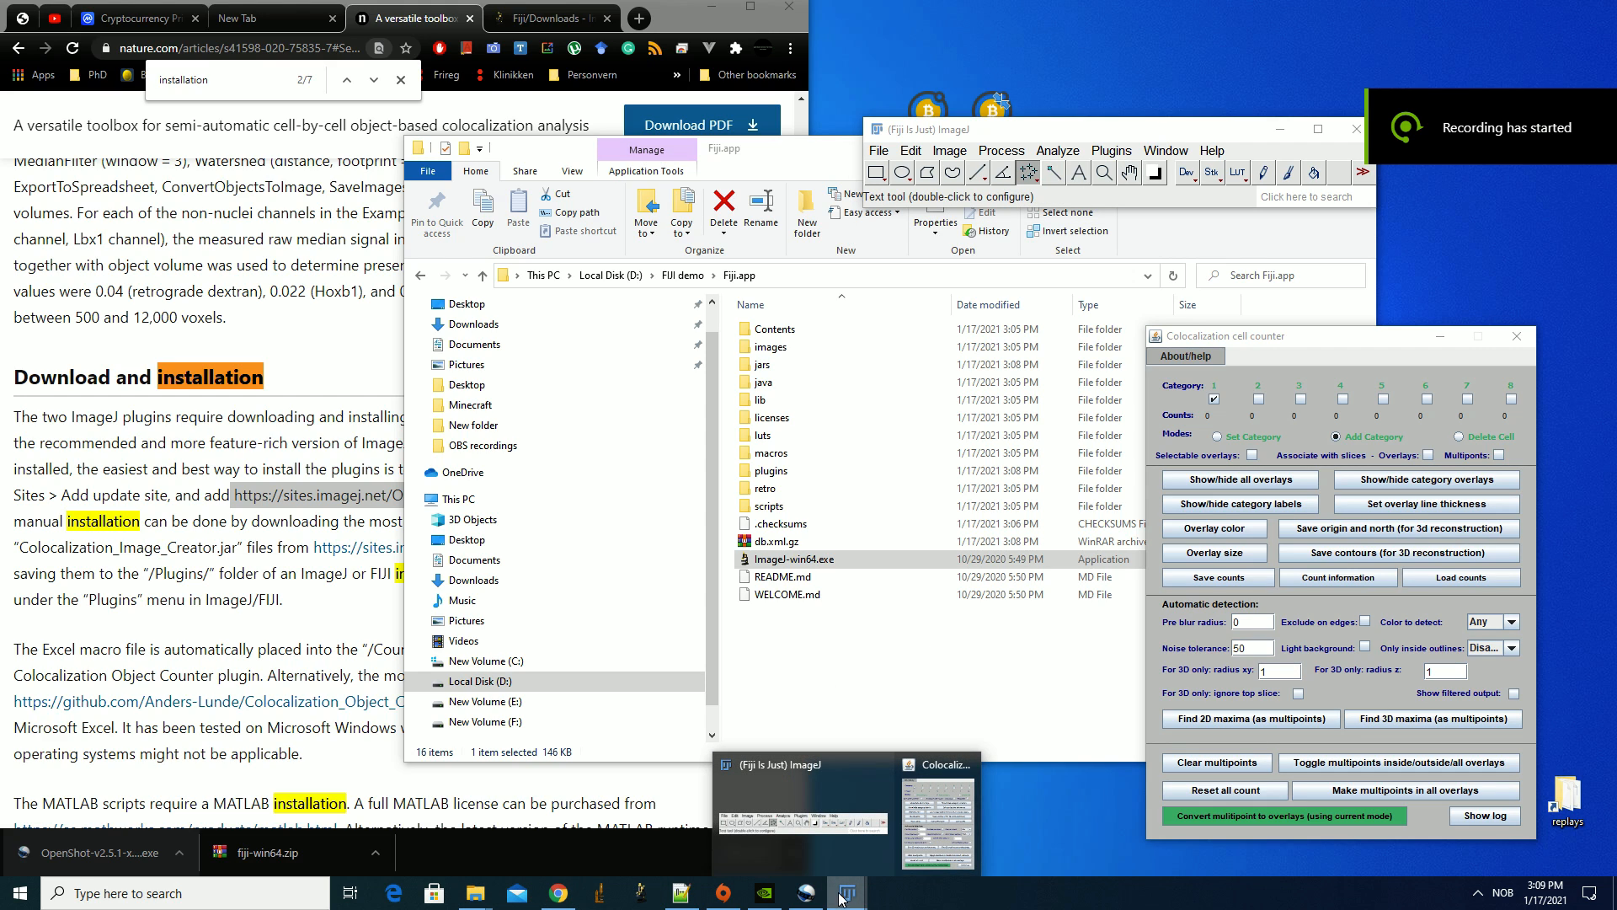
pyautogui.rightClick(851, 895)
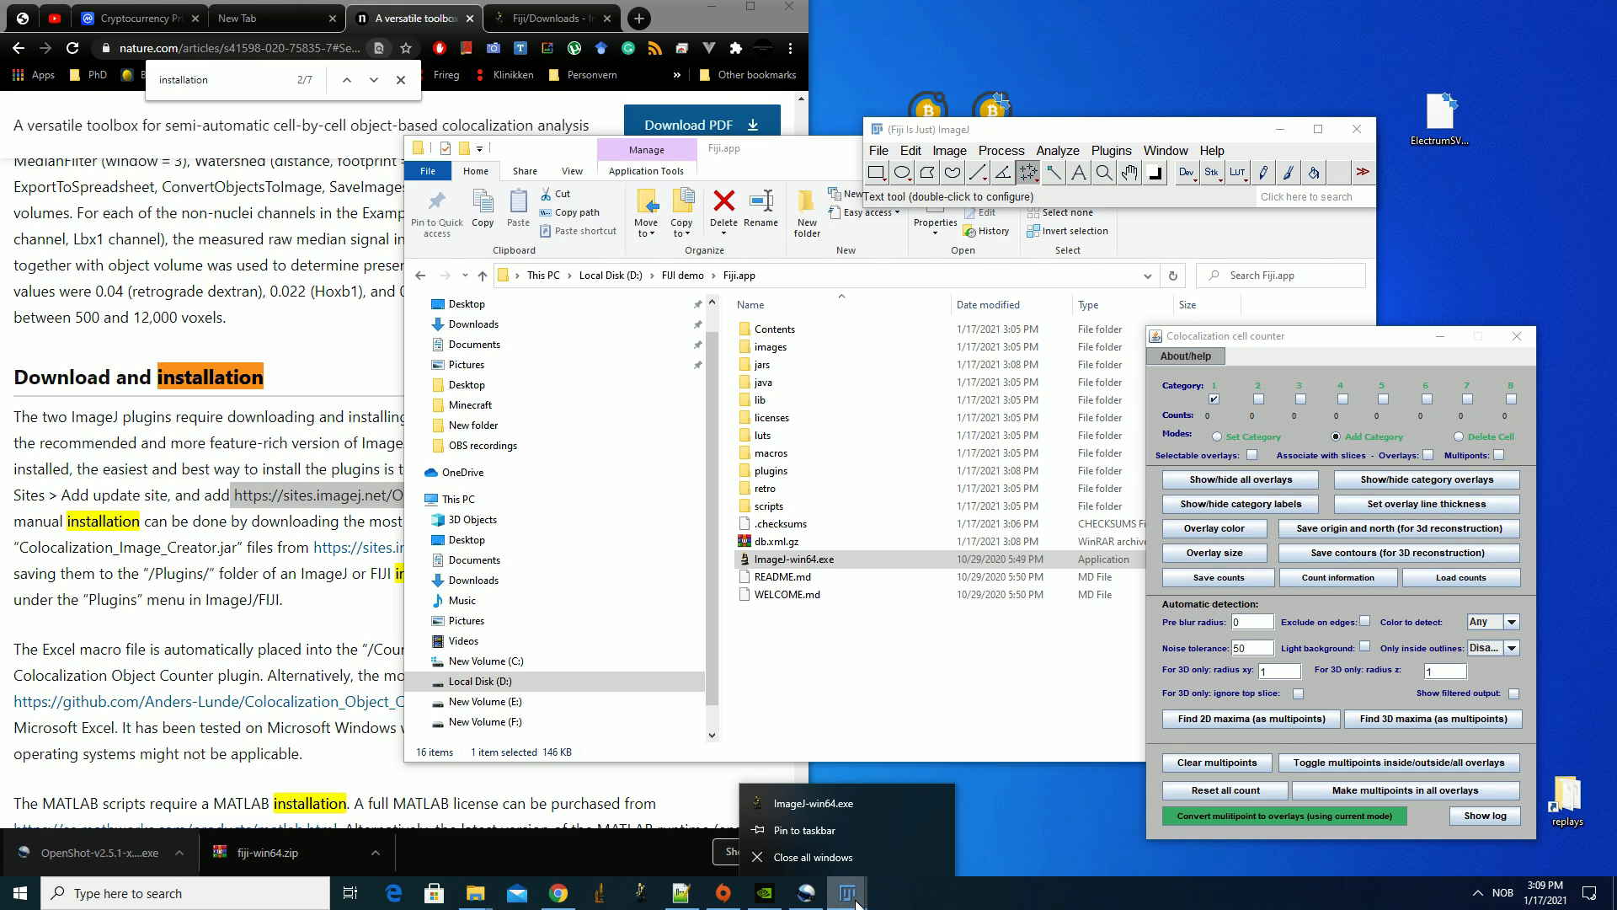
pyautogui.click(836, 835)
pyautogui.moveTo(850, 893)
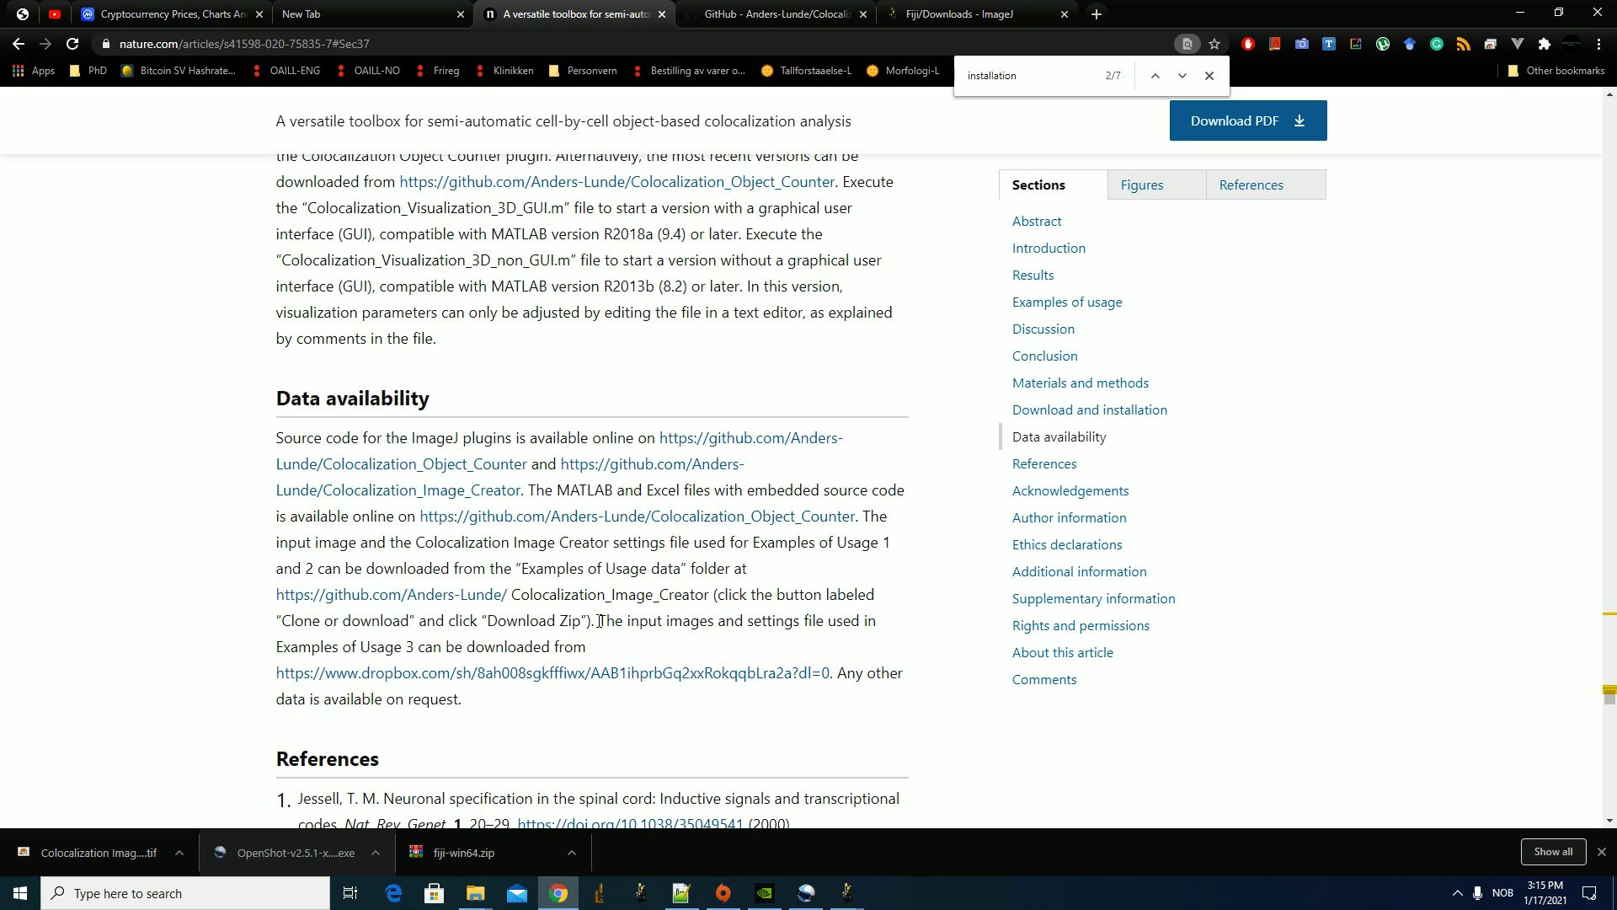
# View the Dropbox folder linked under Data availability for Examples of Usage 3, and return to the article
pyautogui.moveTo(601, 621); pyautogui.dragTo(618, 628)
pyautogui.click(656, 678)
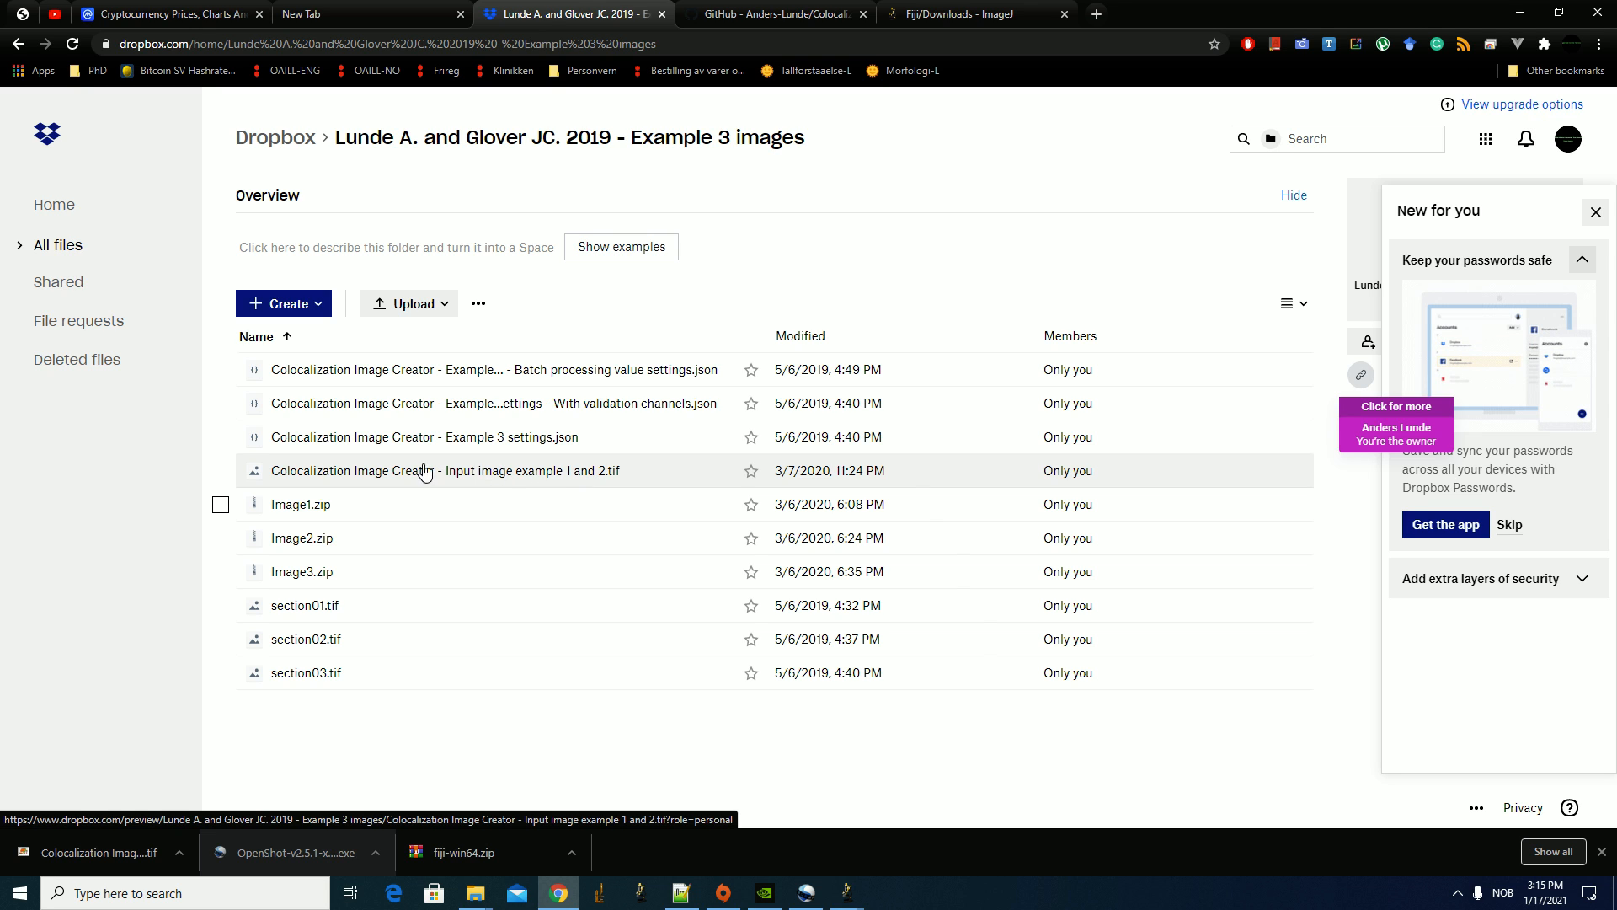
pyautogui.click(24, 48)
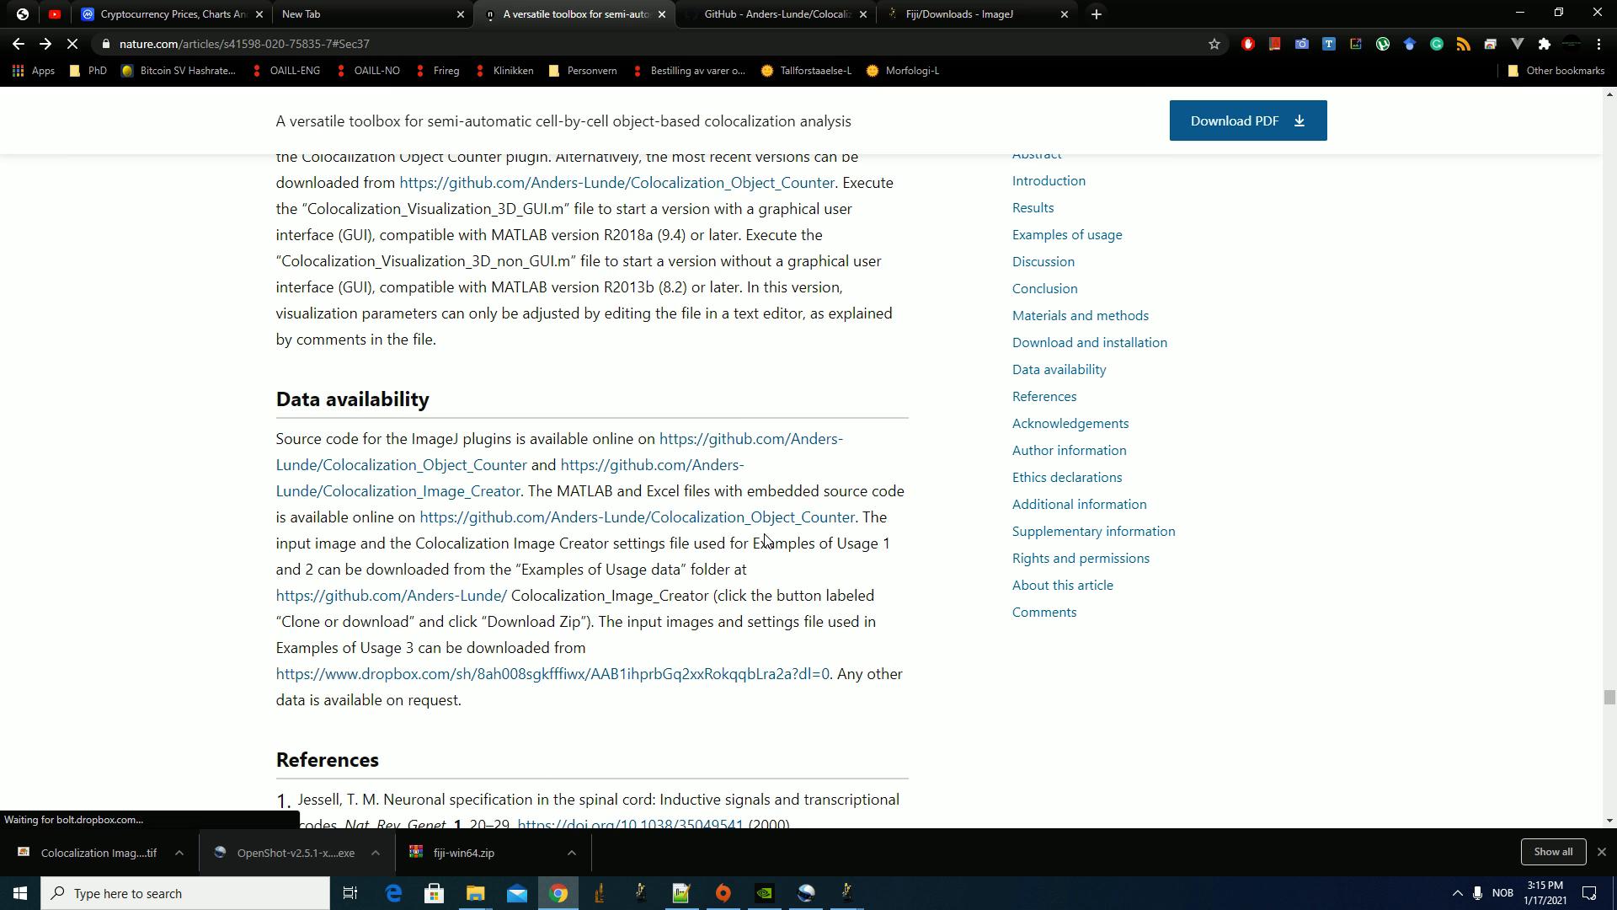
# Bring the ImageJ window to the front over the article
pyautogui.click(848, 894)
pyautogui.click(856, 859)
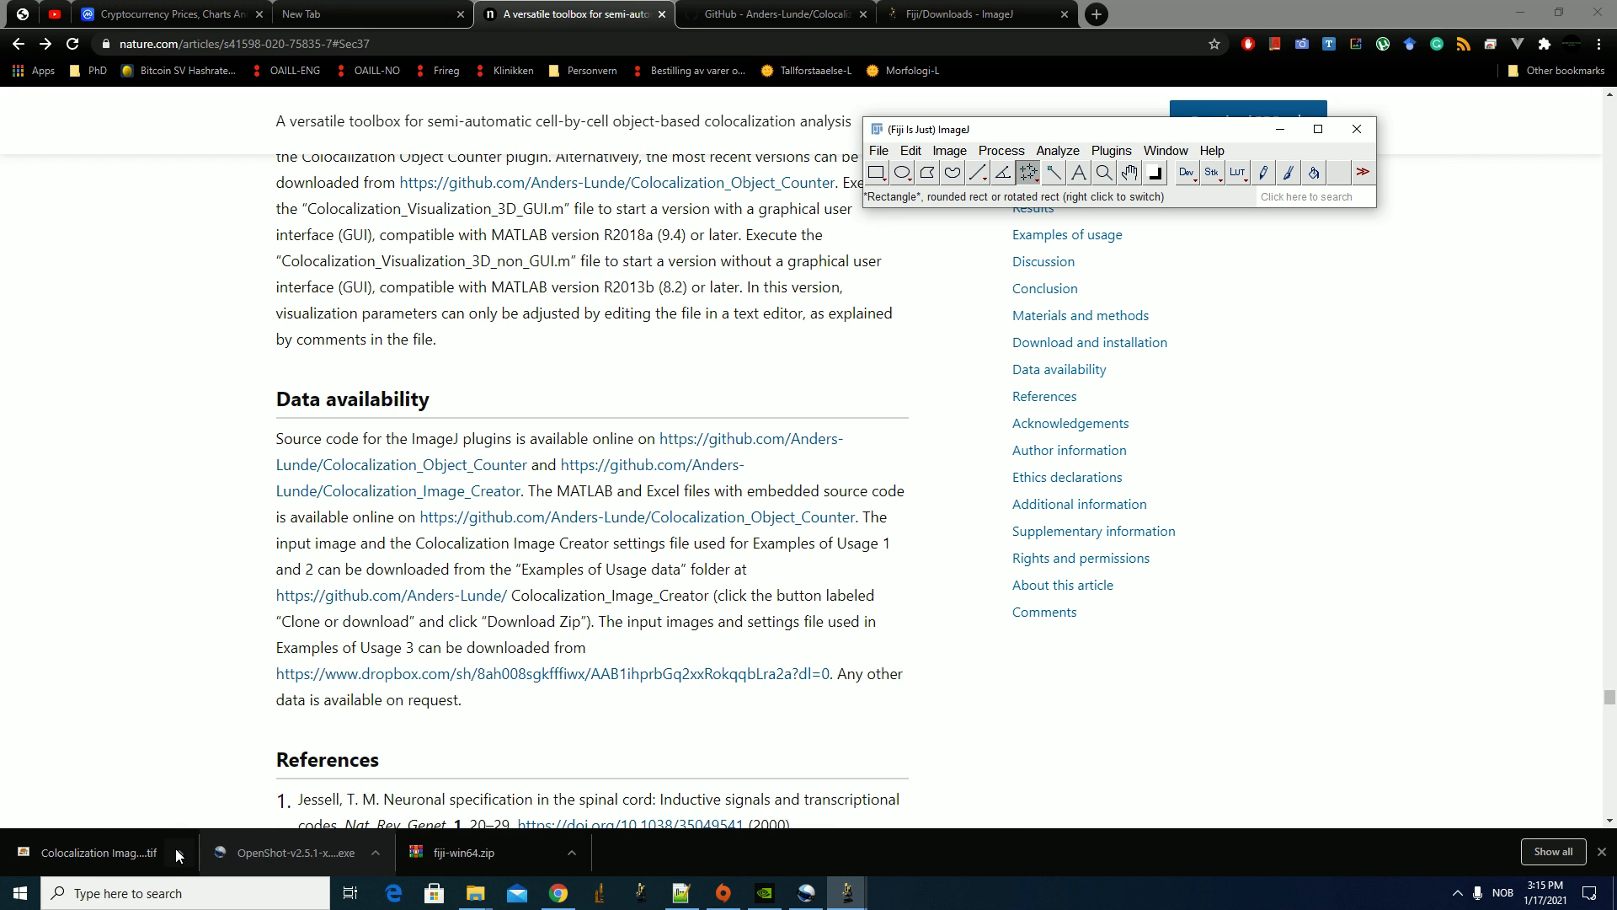
# Show the downloaded Colocalization Image Creator example image in its folder and open it in ImageJ
pyautogui.click(179, 852)
pyautogui.click(214, 801)
pyautogui.click(848, 893)
pyautogui.click(769, 817)
pyautogui.moveTo(981, 371); pyautogui.dragTo(1095, 156)
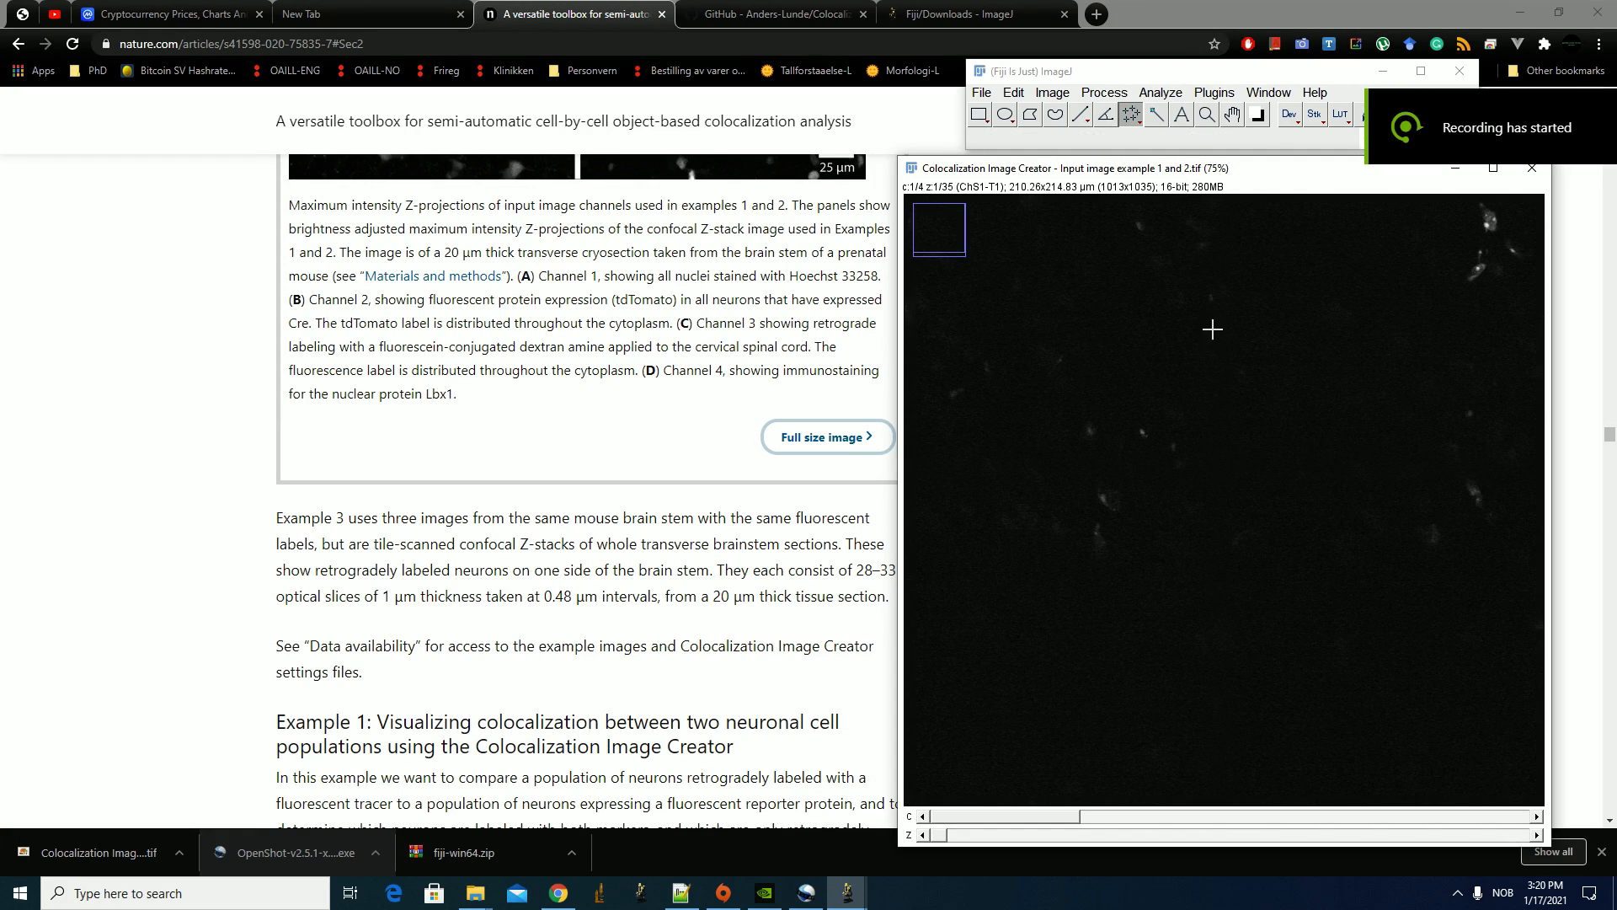
# Browse the Z-slices of channels 1 and 2 in the input image for examples 1 and 2
pyautogui.scroll(-4, 1130, 339)
pyautogui.scroll(-10, 1129, 339)
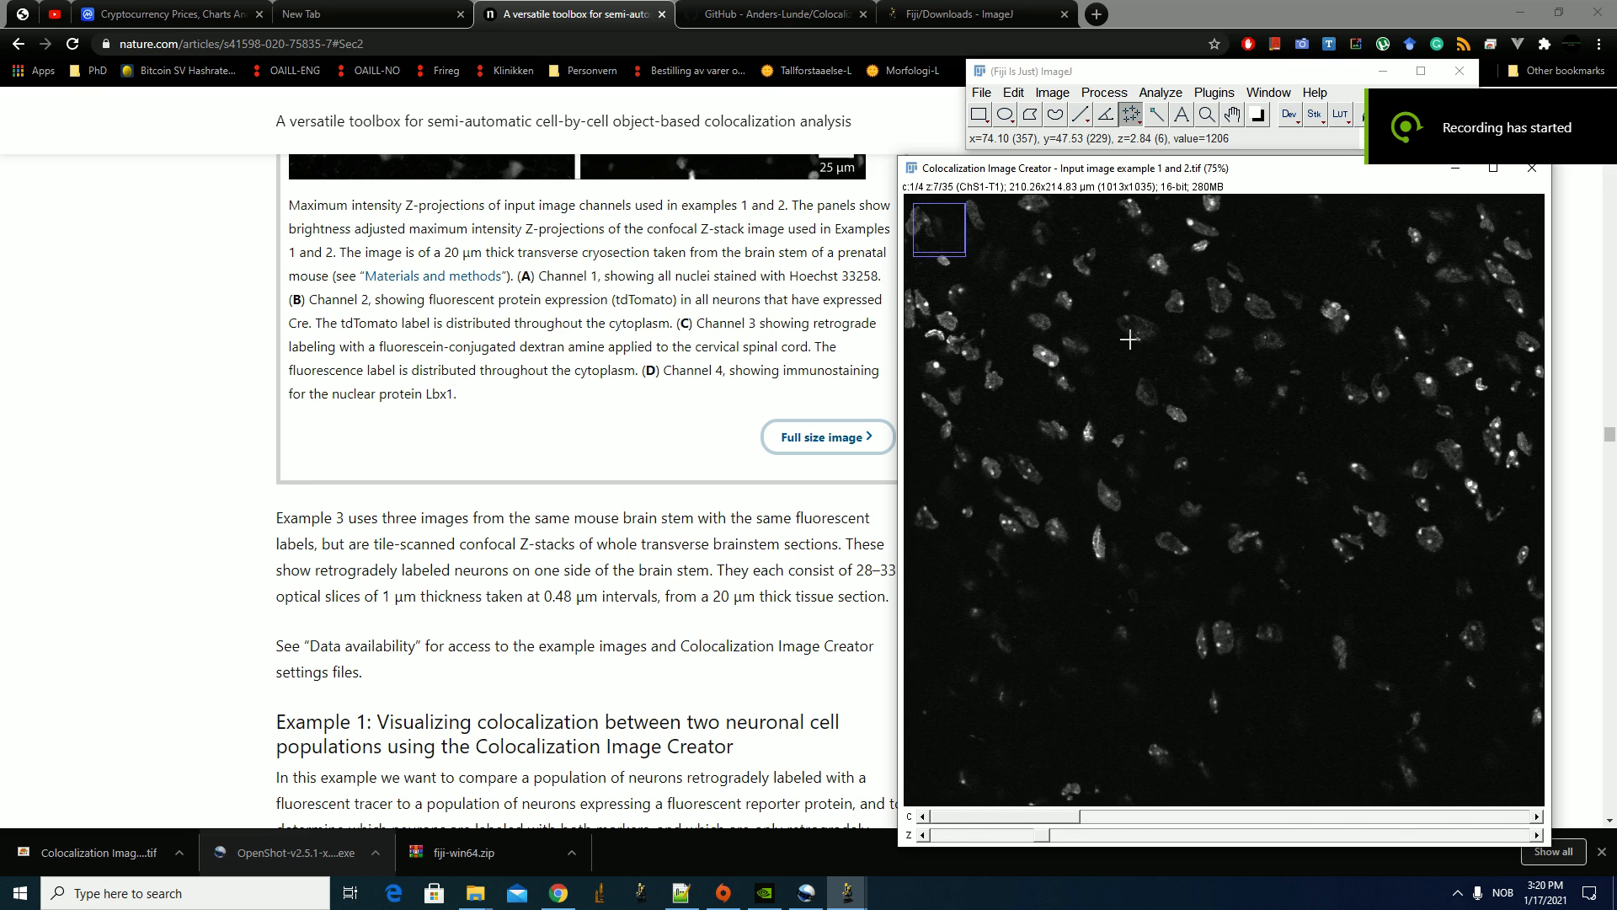
pyautogui.scroll(-10, 1144, 357)
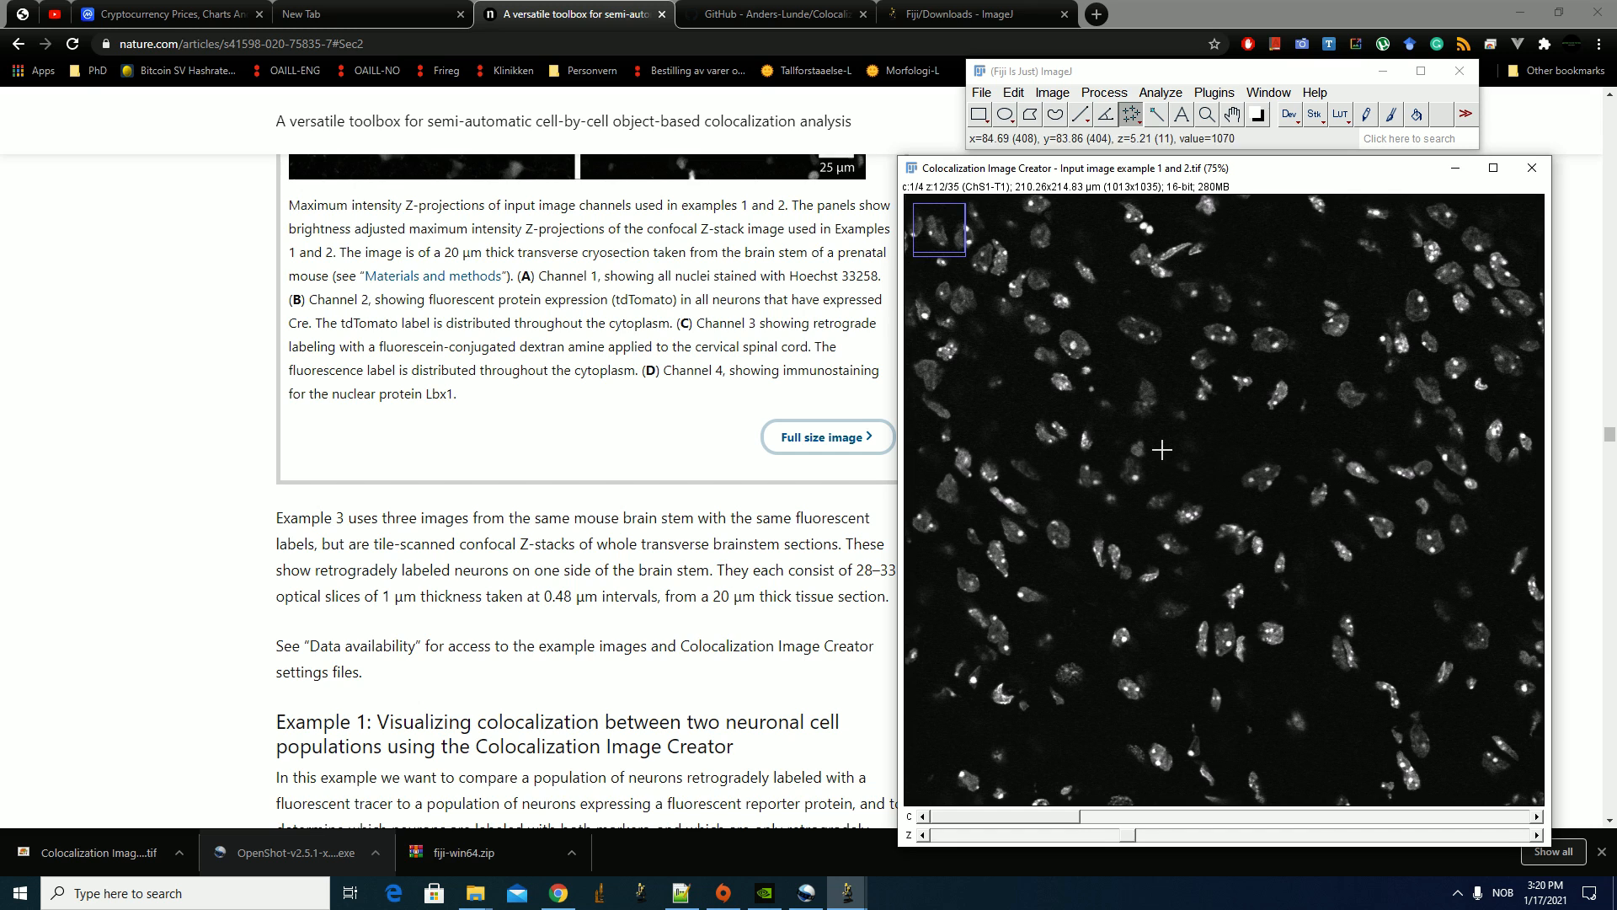
pyautogui.moveTo(1074, 821); pyautogui.dragTo(1224, 823)
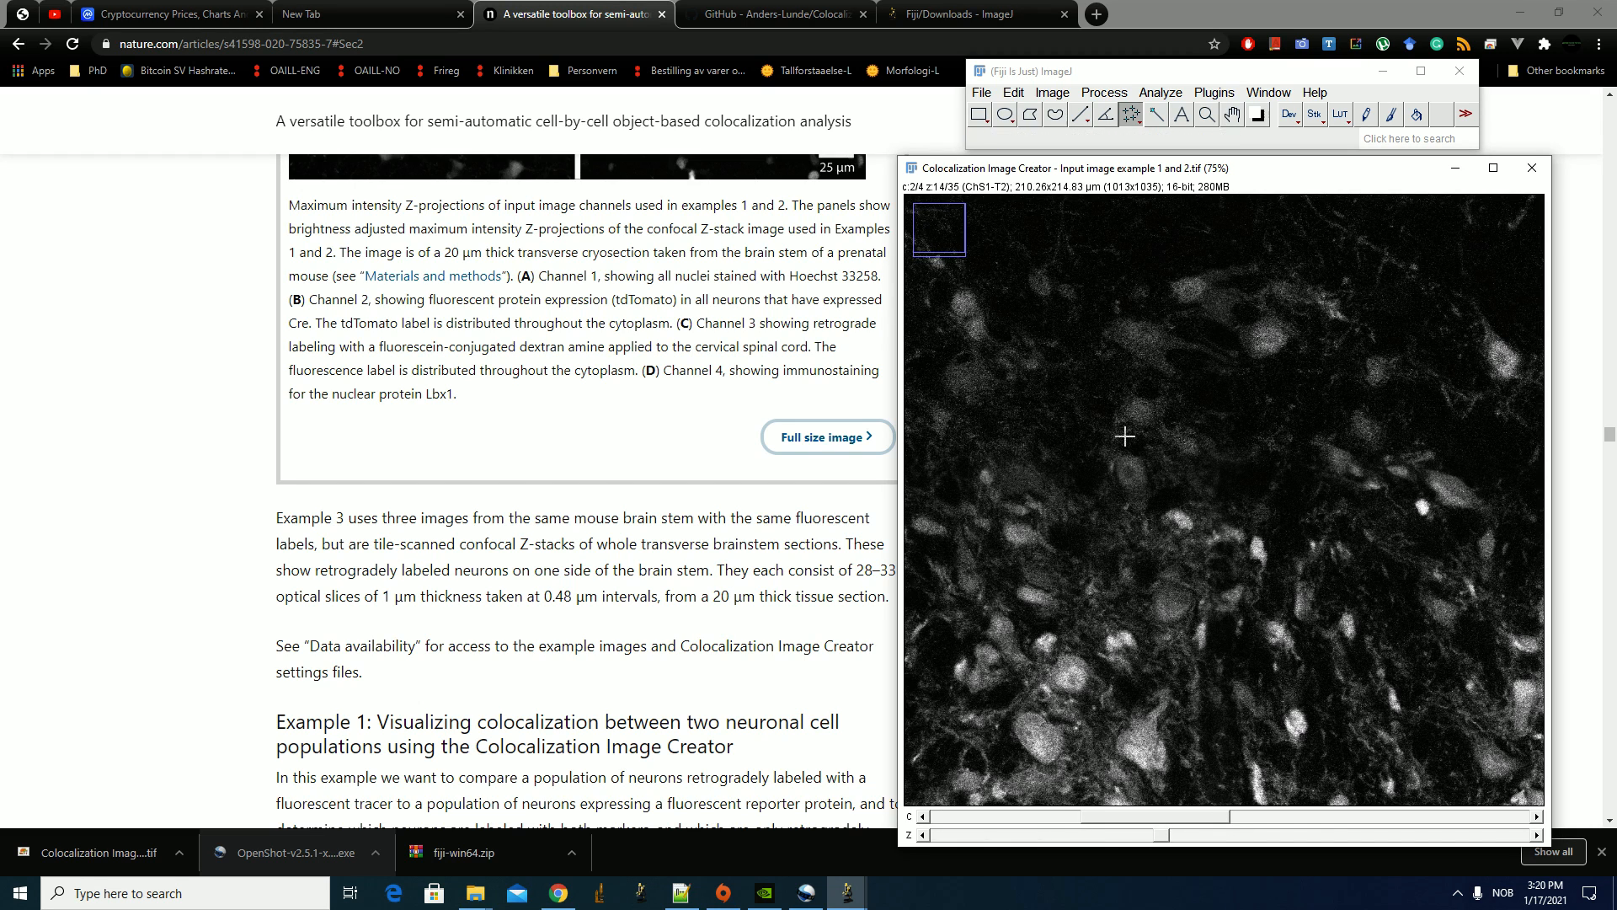
pyautogui.scroll(4, 1158, 445)
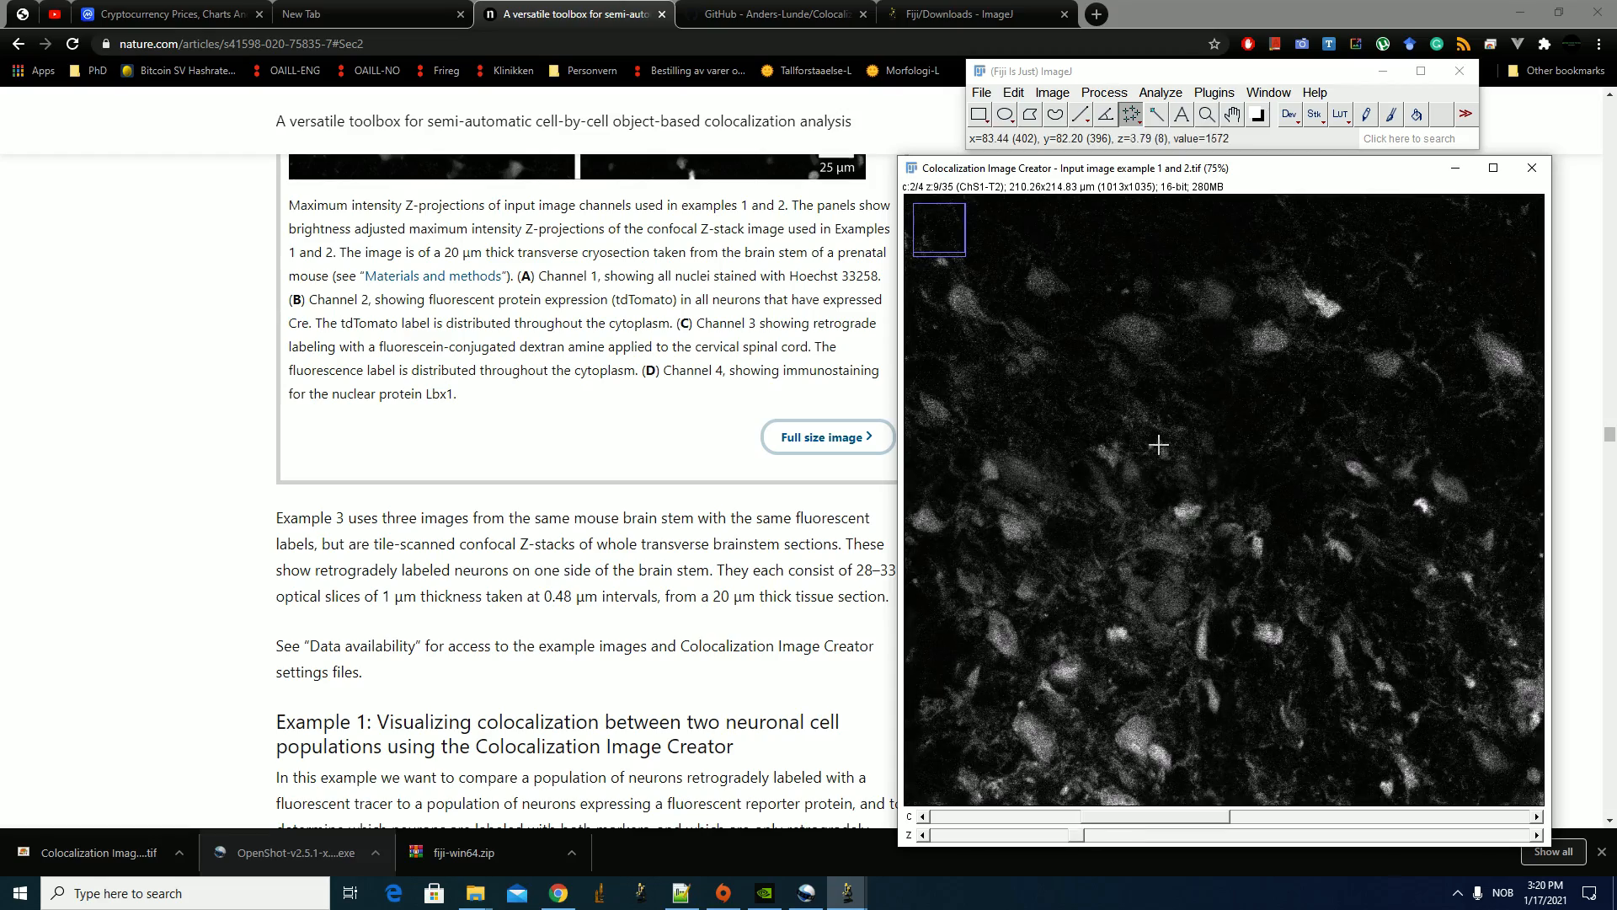
pyautogui.scroll(-2, 1158, 445)
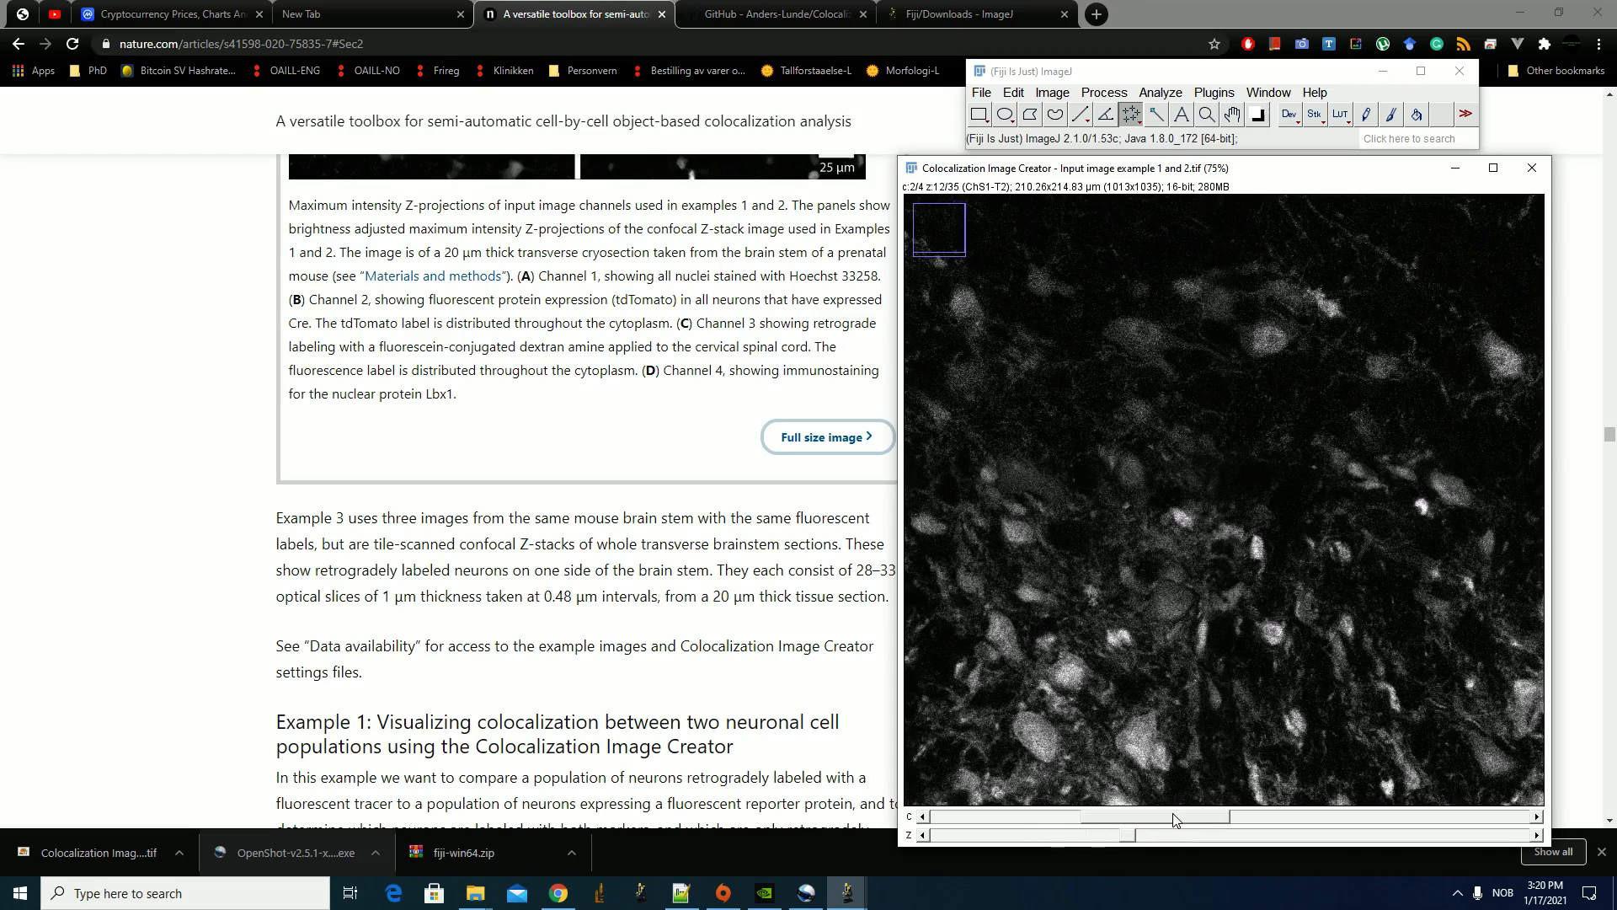
# Switch the input image to channel 3 and look through its Z-slices in both directions
pyautogui.moveTo(1171, 818); pyautogui.dragTo(1296, 816)
pyautogui.scroll(1, 1273, 603)
pyautogui.scroll(6, 1274, 604)
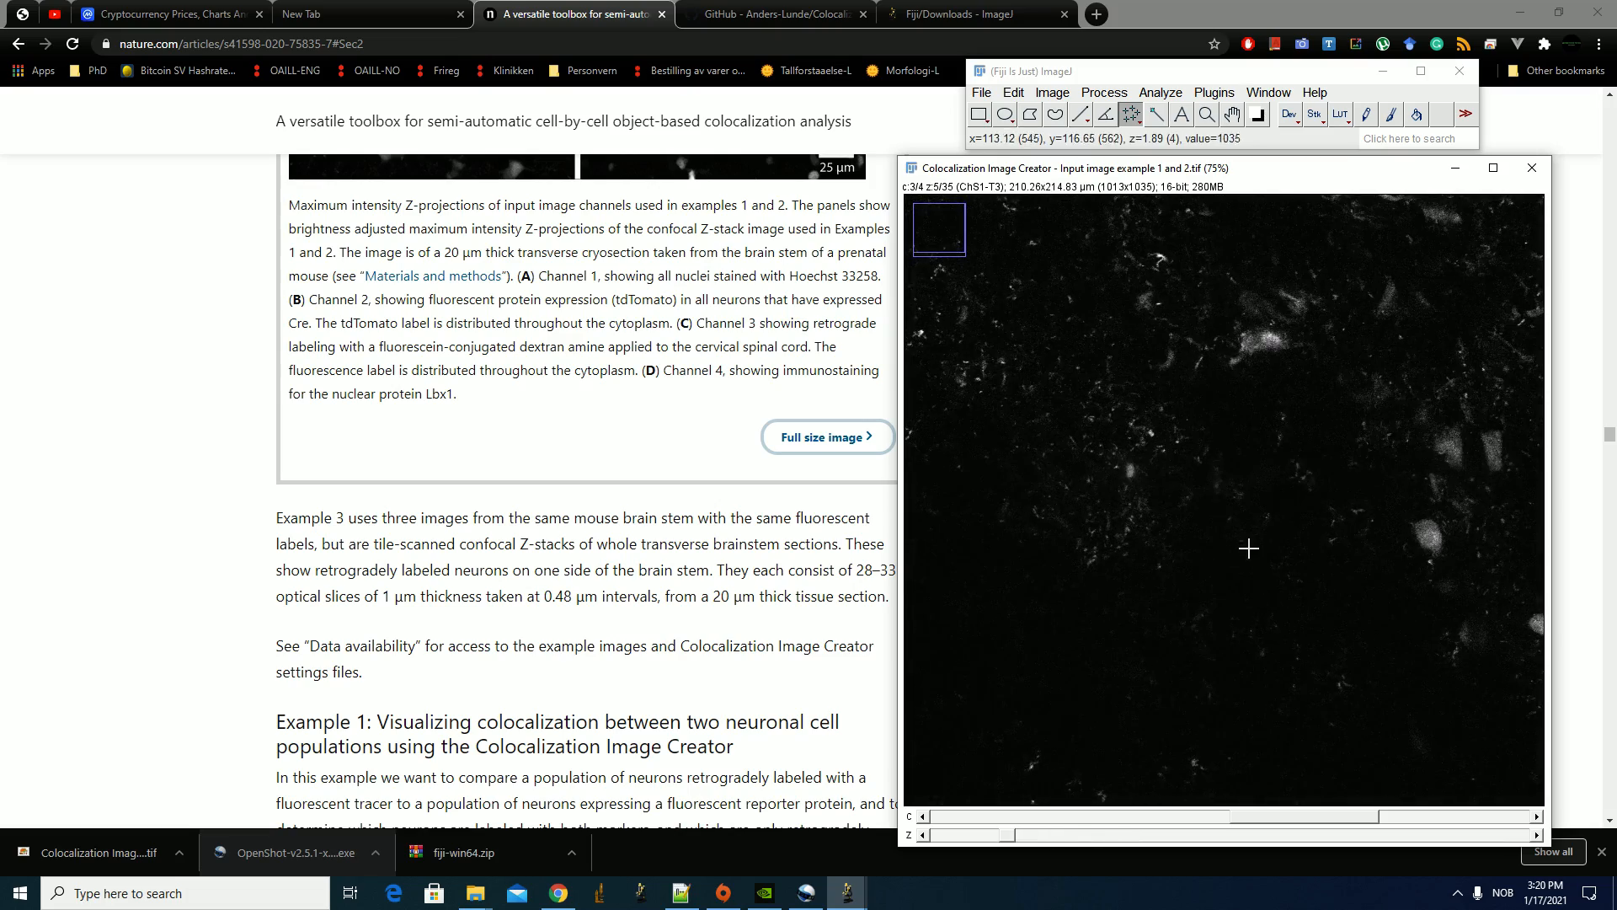
pyautogui.scroll(-6, 1249, 548)
pyautogui.scroll(-6, 1230, 452)
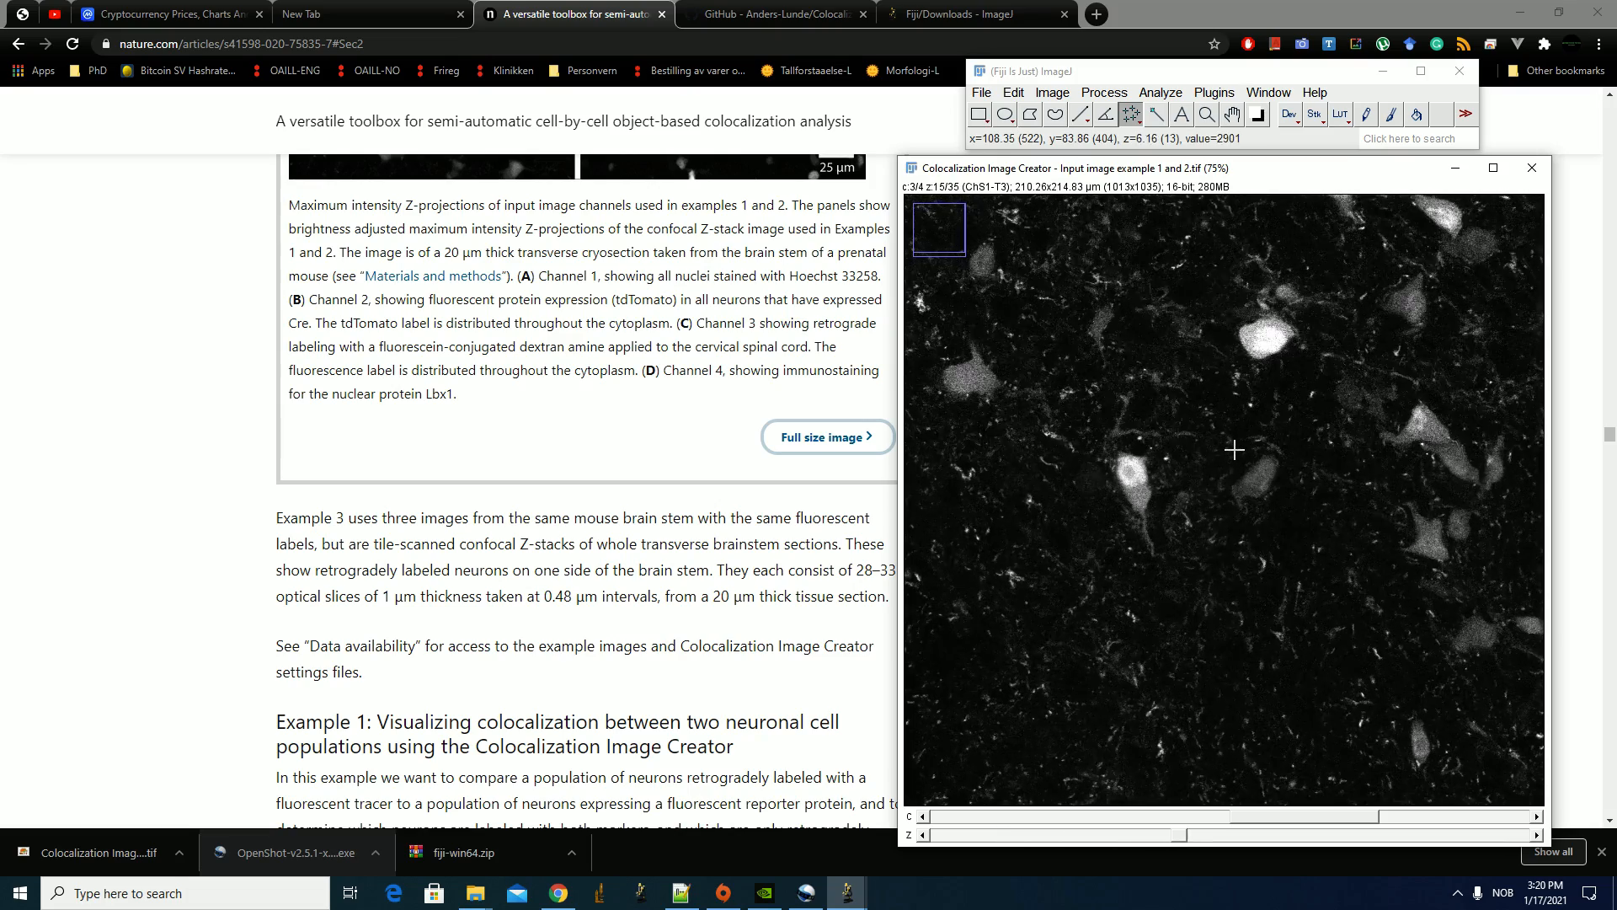
pyautogui.scroll(-2, 1235, 449)
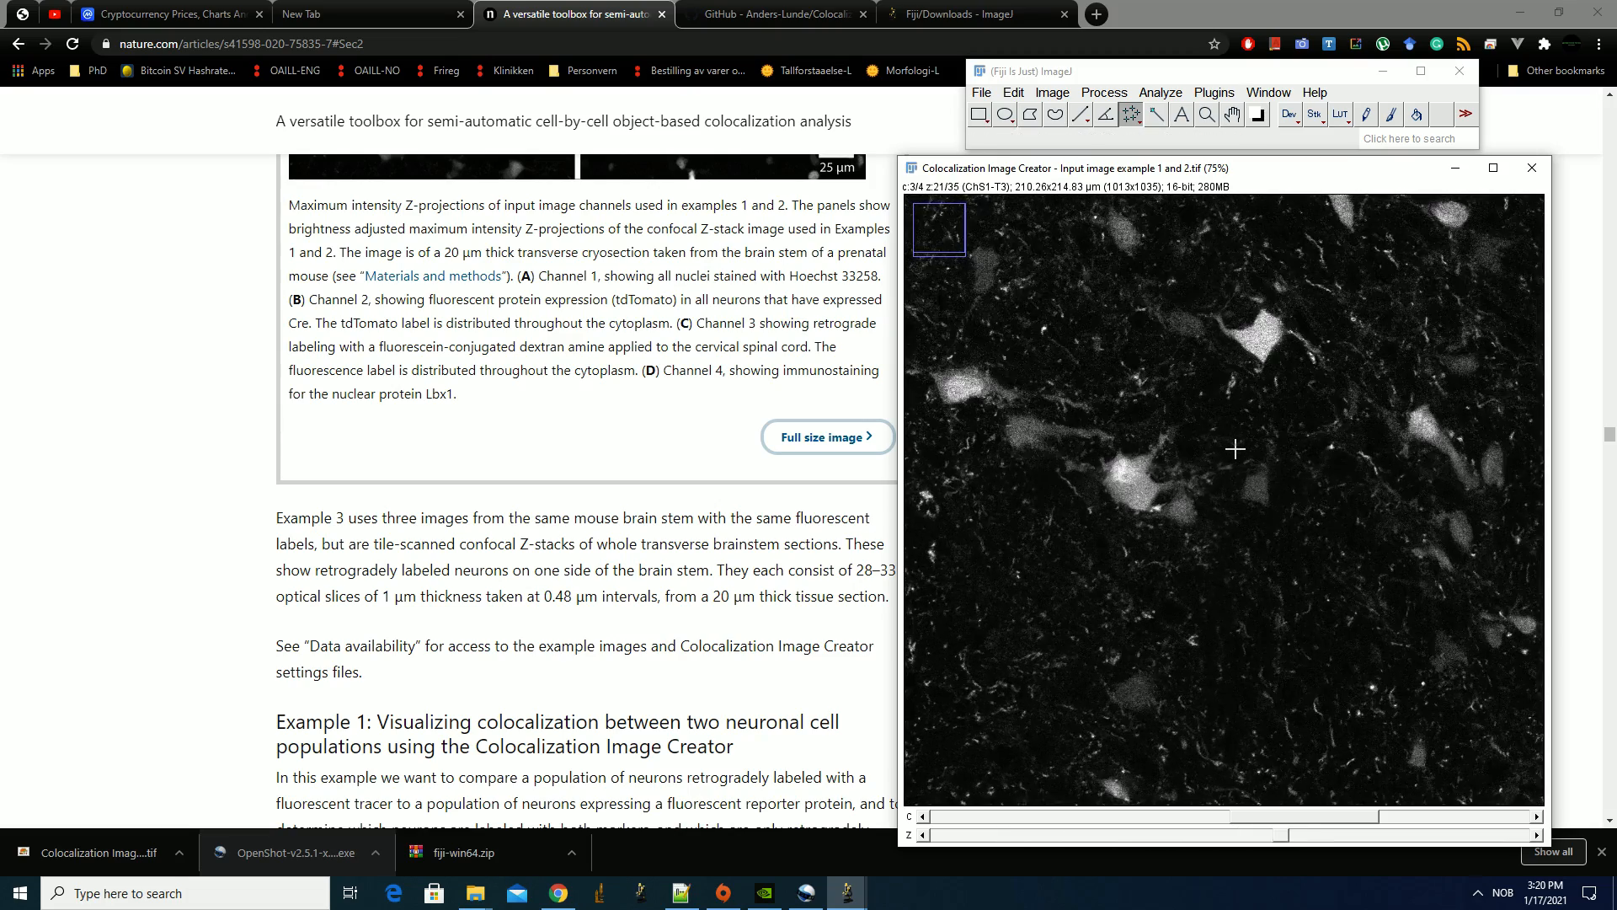
# Switch the input image to channel 4 and look through its Z-slices
pyautogui.moveTo(1292, 817); pyautogui.dragTo(1399, 816)
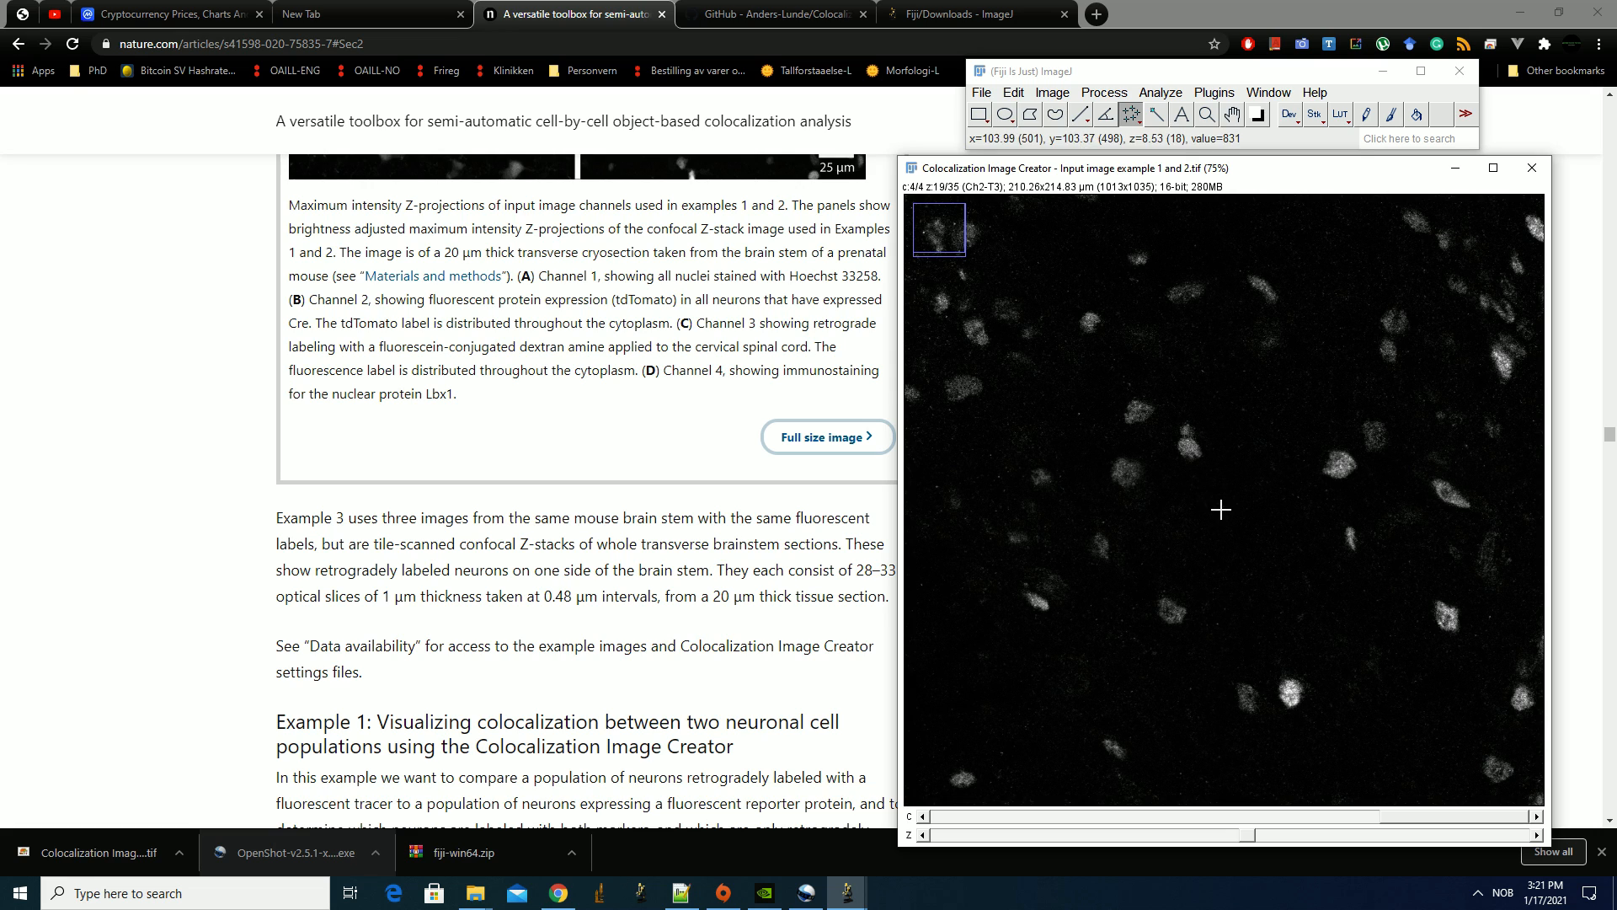
pyautogui.scroll(7, 1221, 509)
pyautogui.scroll(2, 1220, 511)
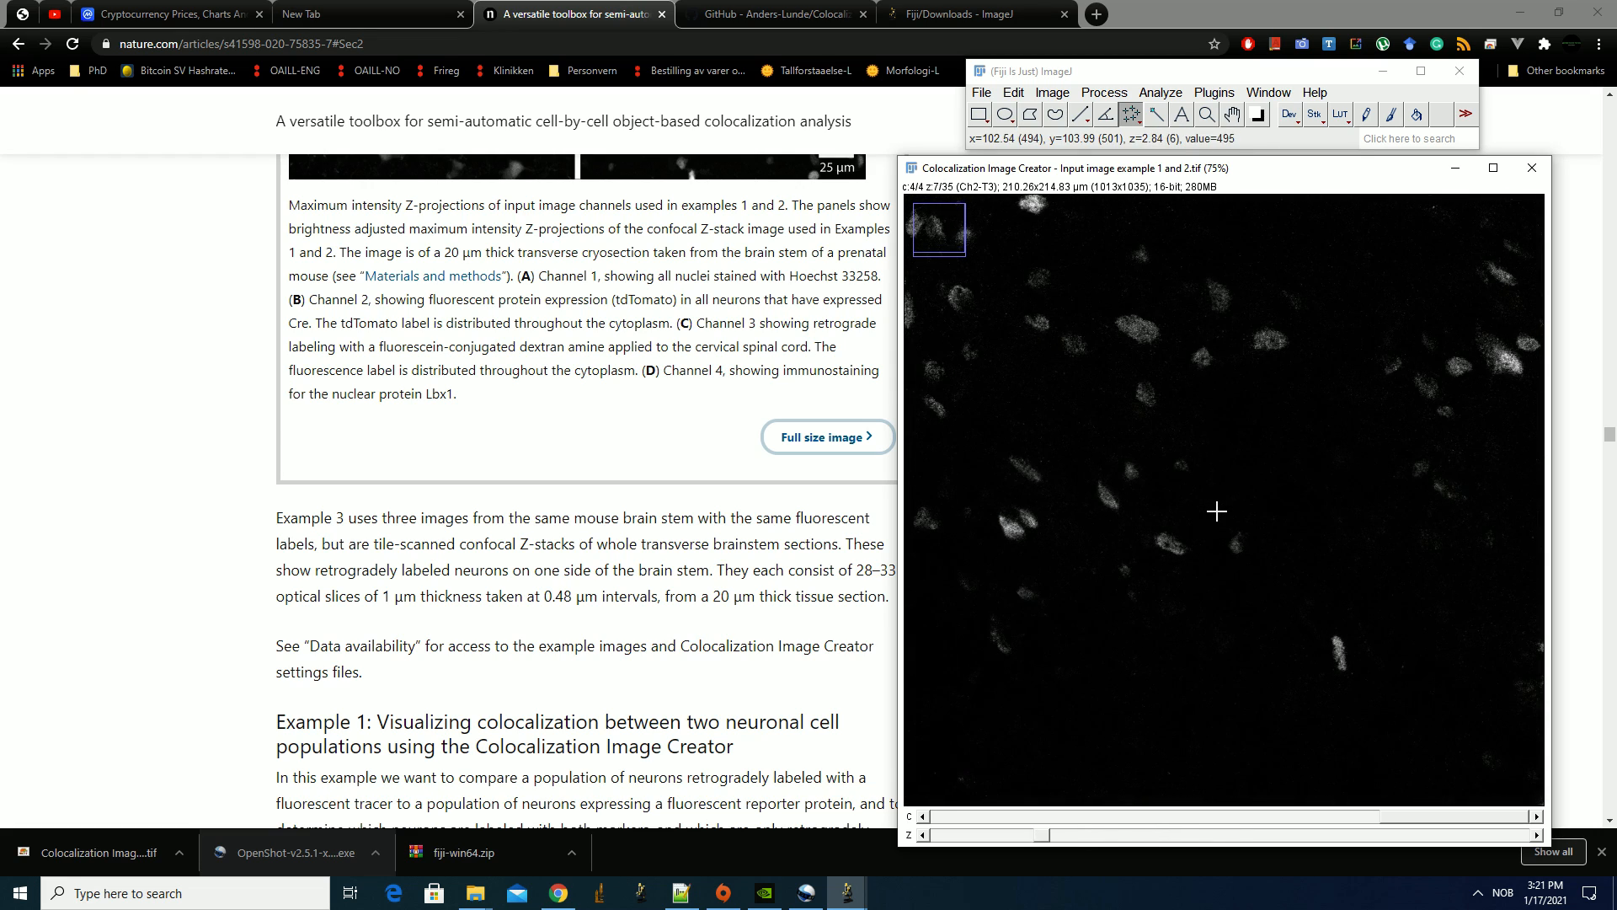
pyautogui.scroll(-3, 1216, 509)
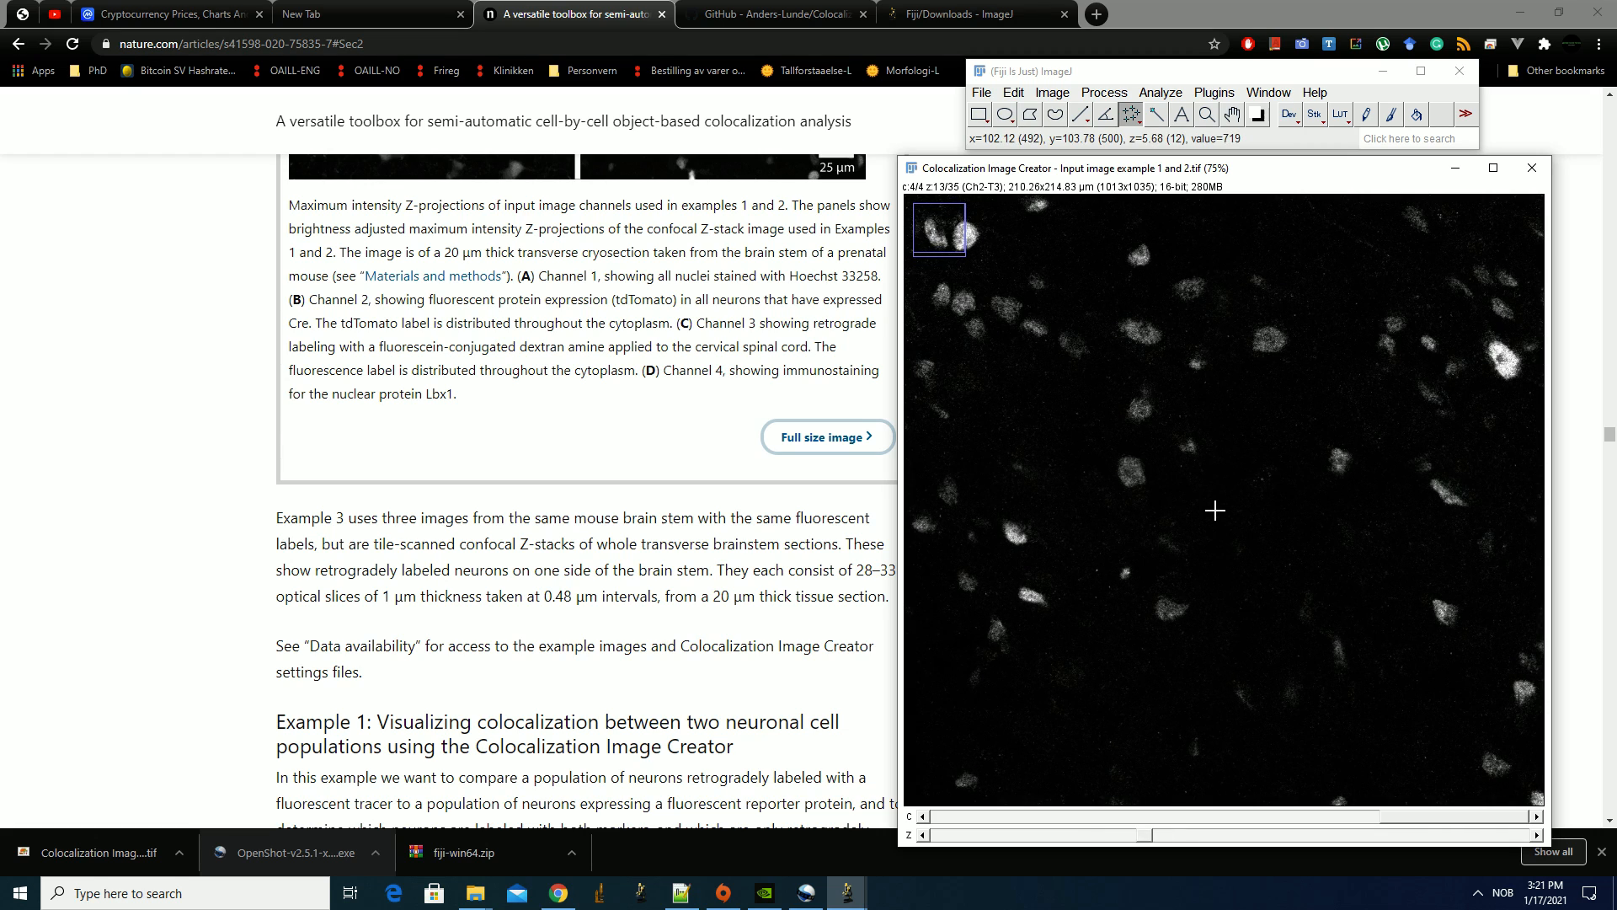
# Compare channels 2 and 3 of the input image, and examine the Z-slices of channel 3 again
pyautogui.moveTo(1404, 819); pyautogui.dragTo(1280, 799)
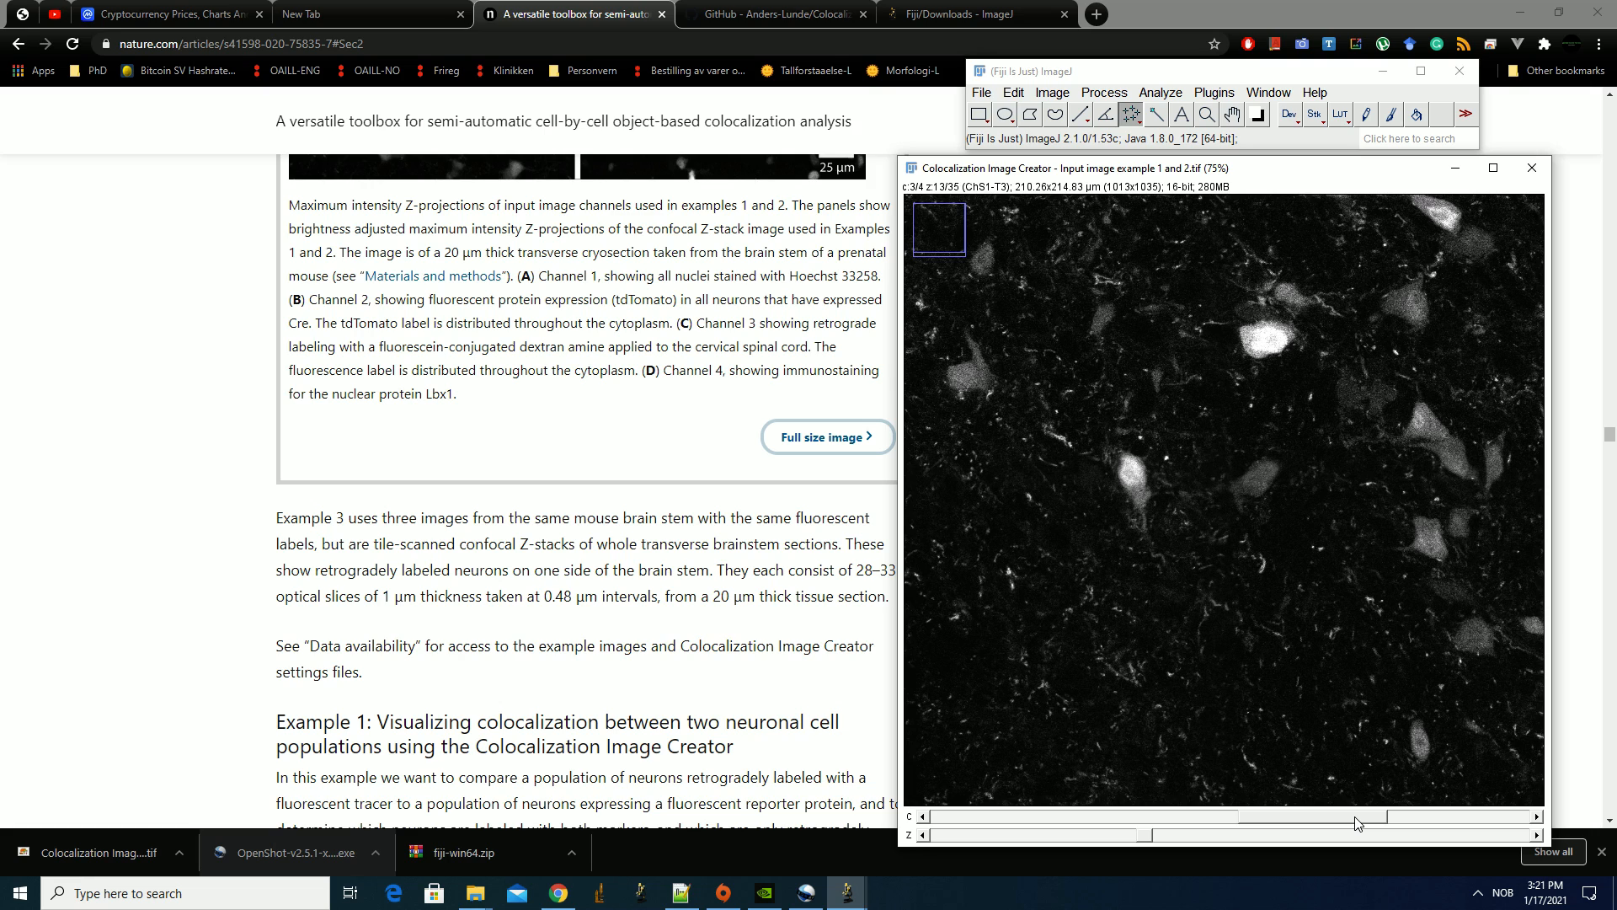
pyautogui.moveTo(1358, 823); pyautogui.dragTo(1255, 823)
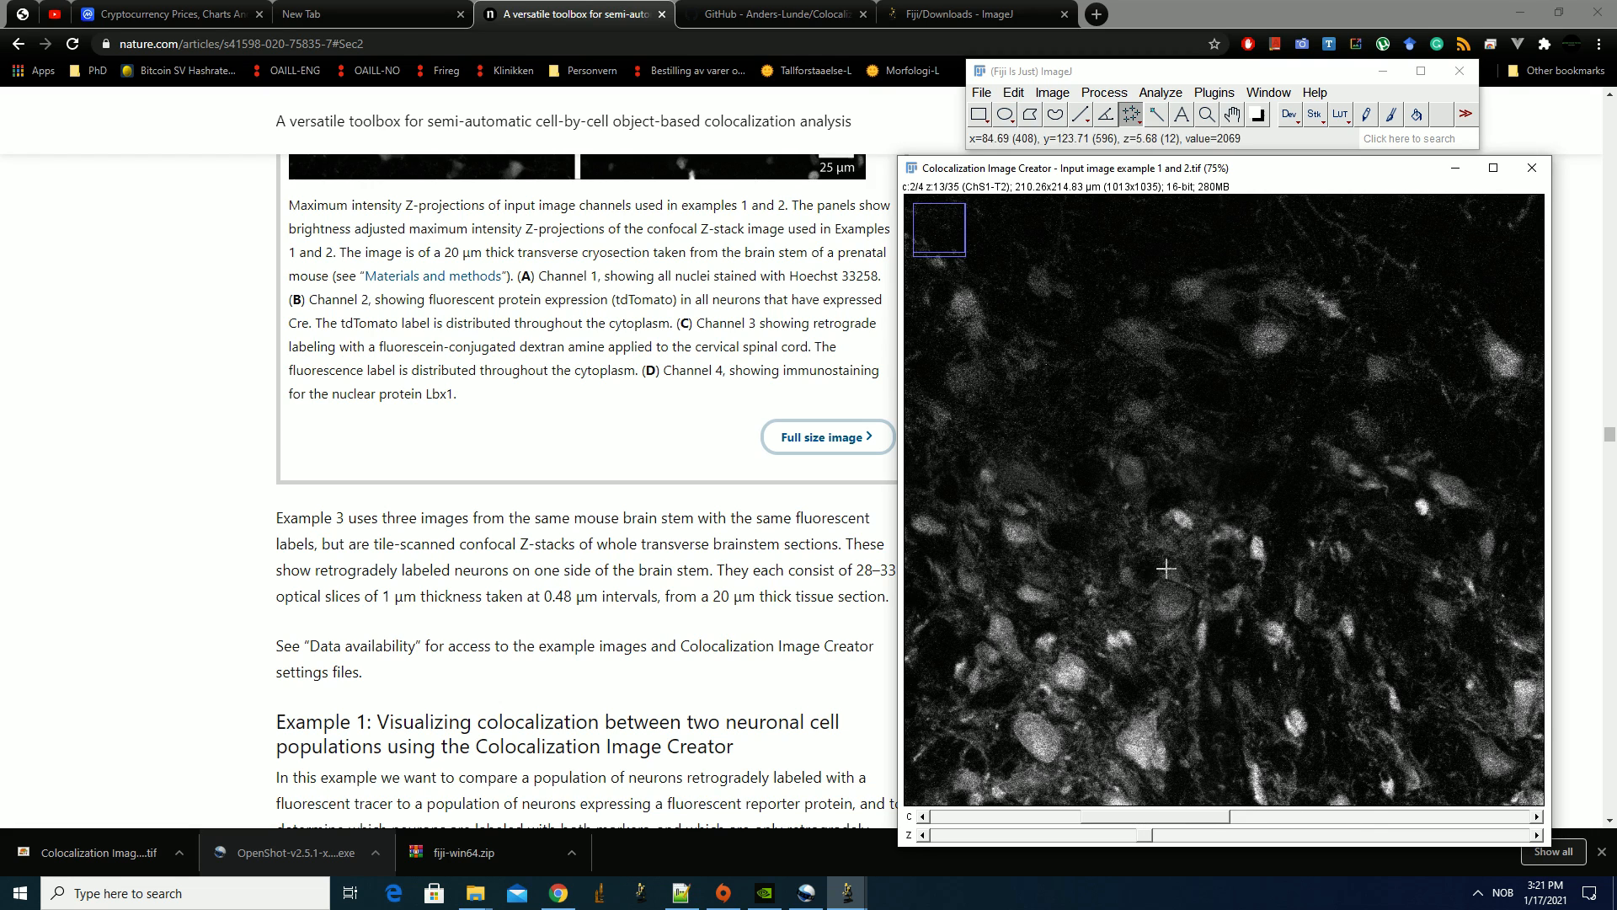
pyautogui.moveTo(1234, 816); pyautogui.dragTo(1202, 811)
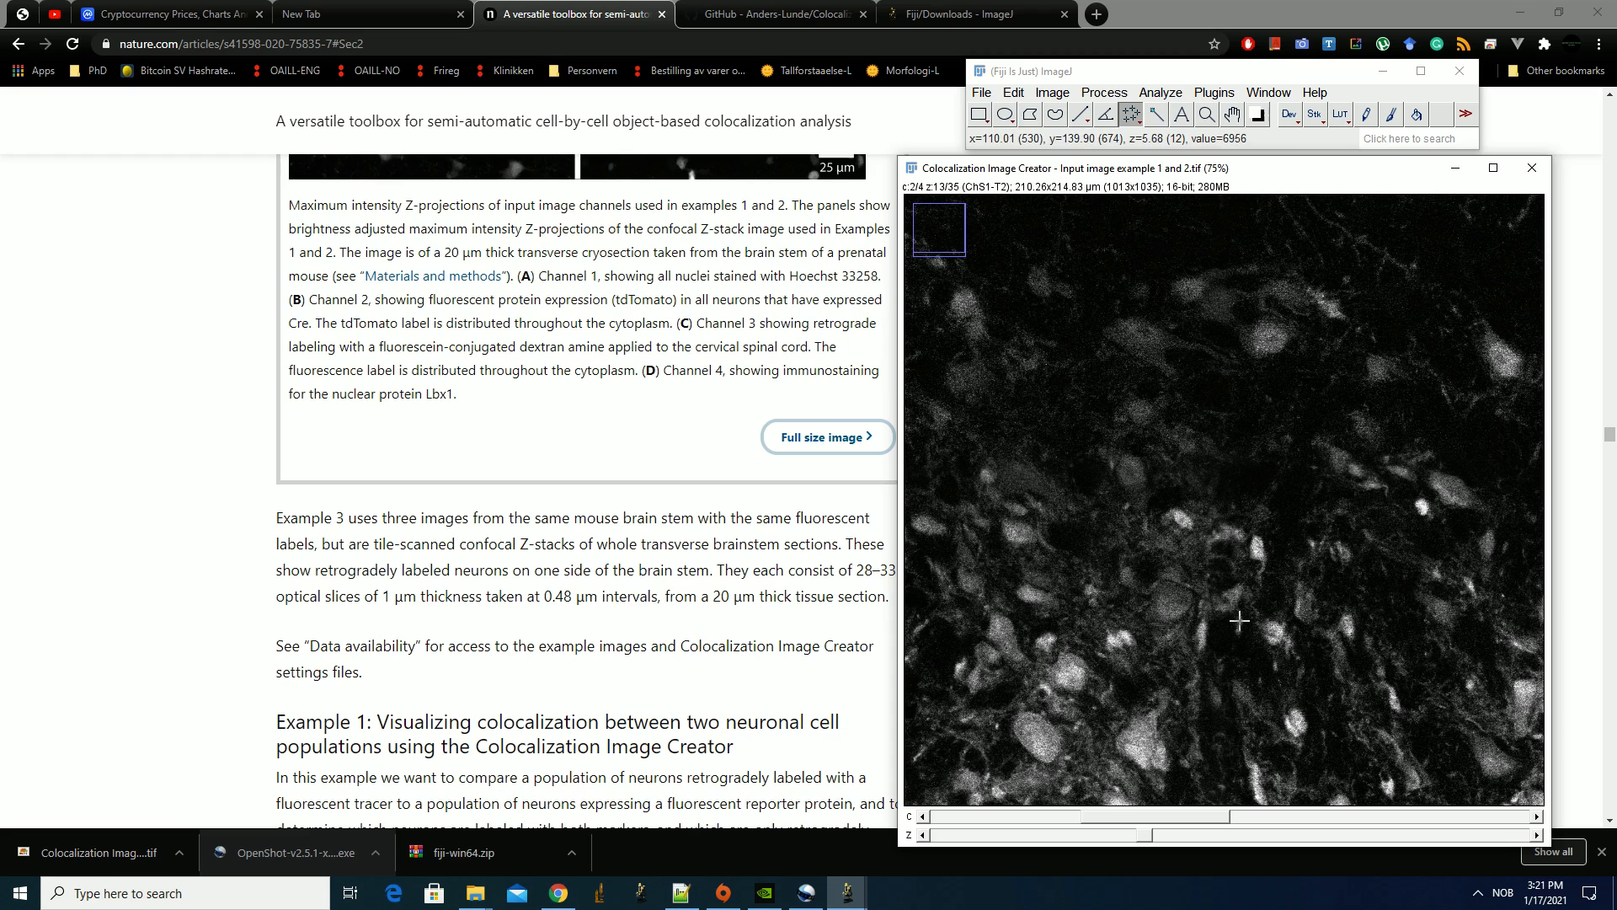
pyautogui.moveTo(1202, 824); pyautogui.dragTo(1398, 796)
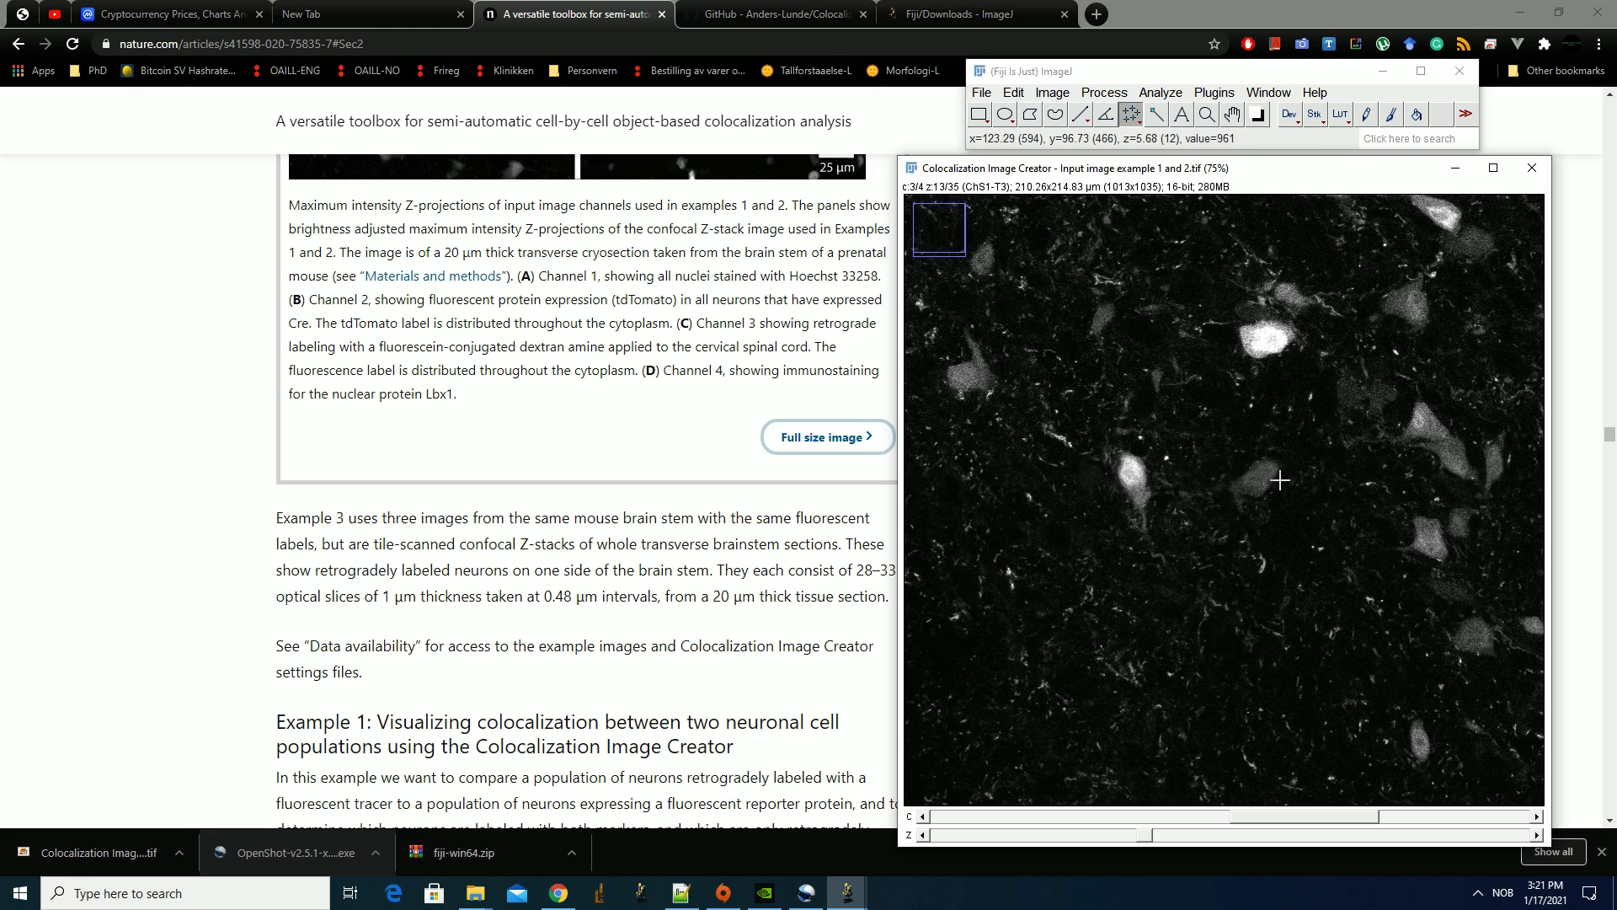
pyautogui.scroll(9, 1232, 426)
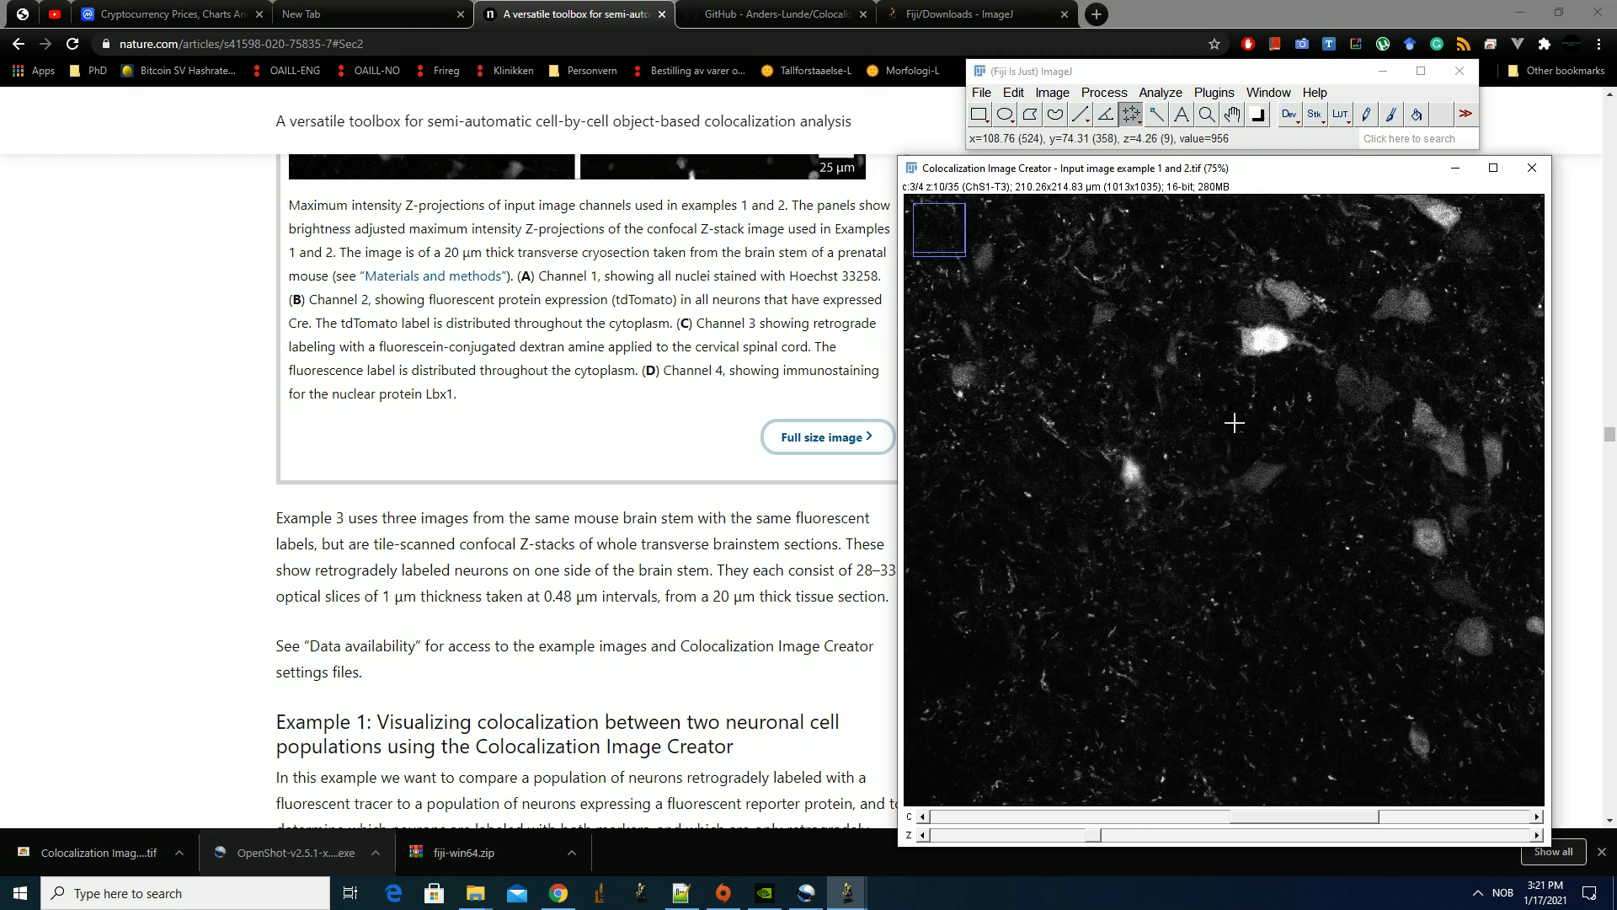
pyautogui.scroll(-16, 1233, 429)
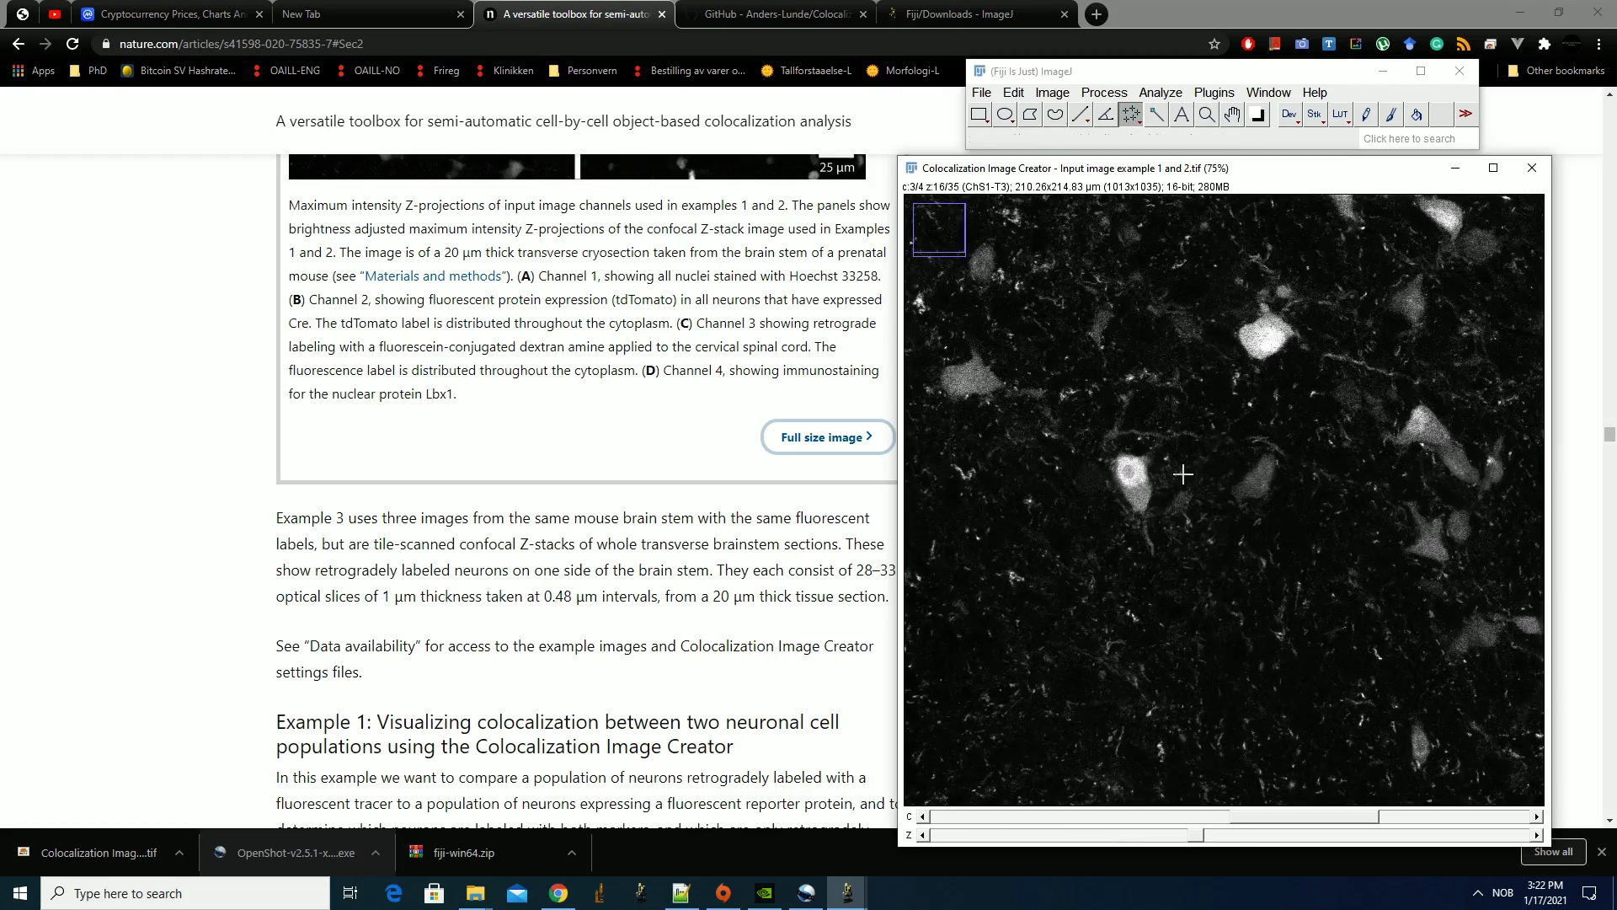
pyautogui.scroll(-4, 1182, 476)
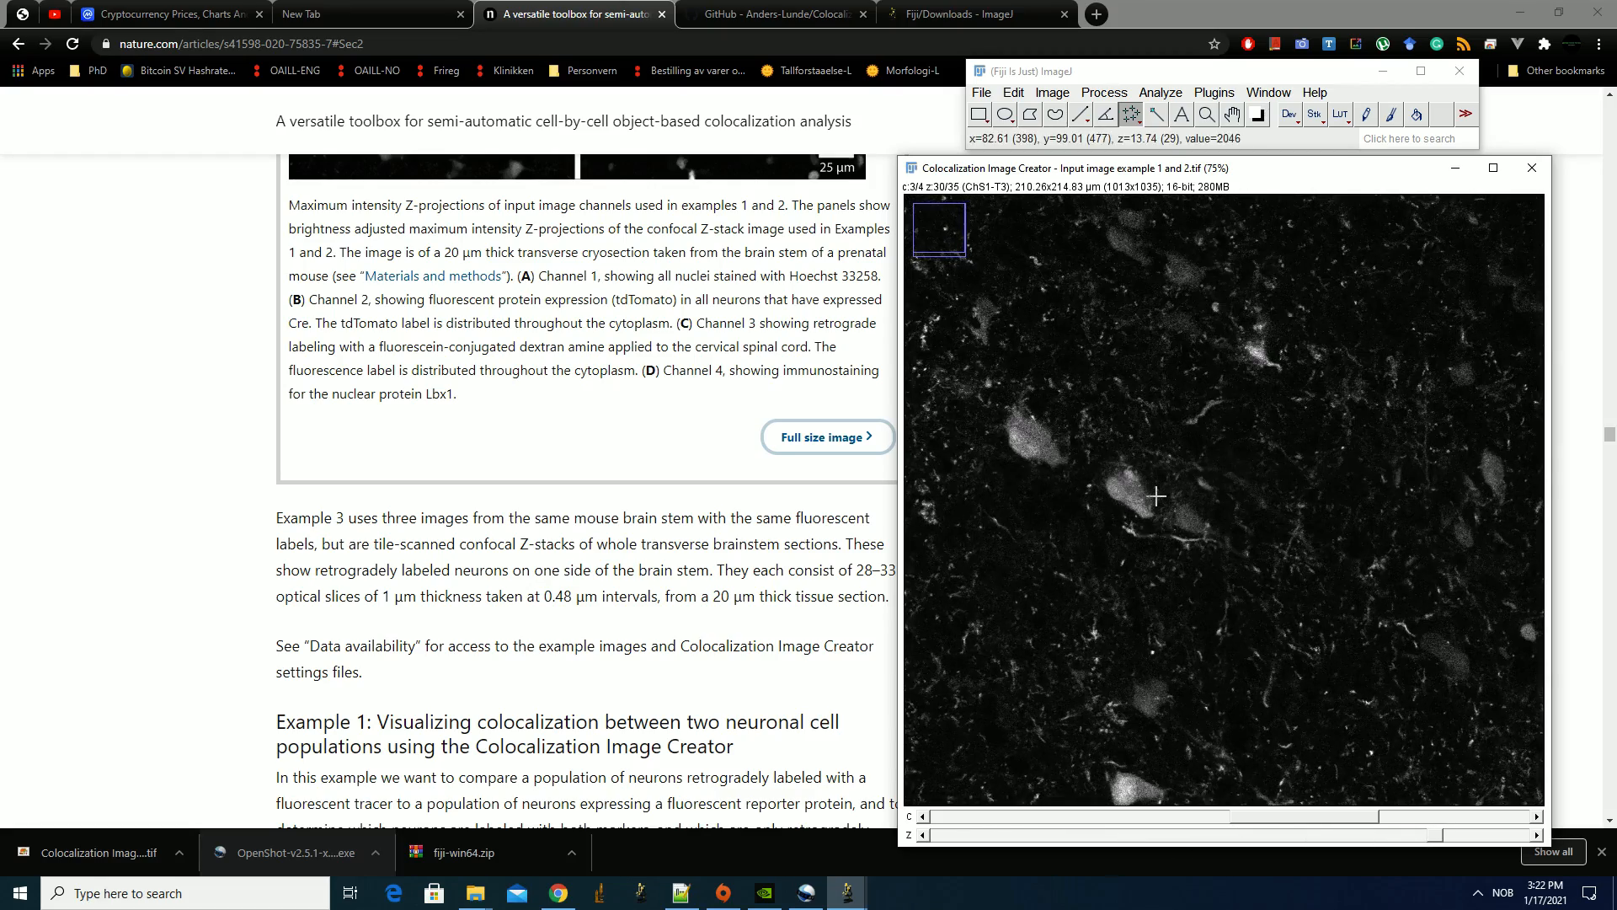
pyautogui.scroll(9, 1163, 514)
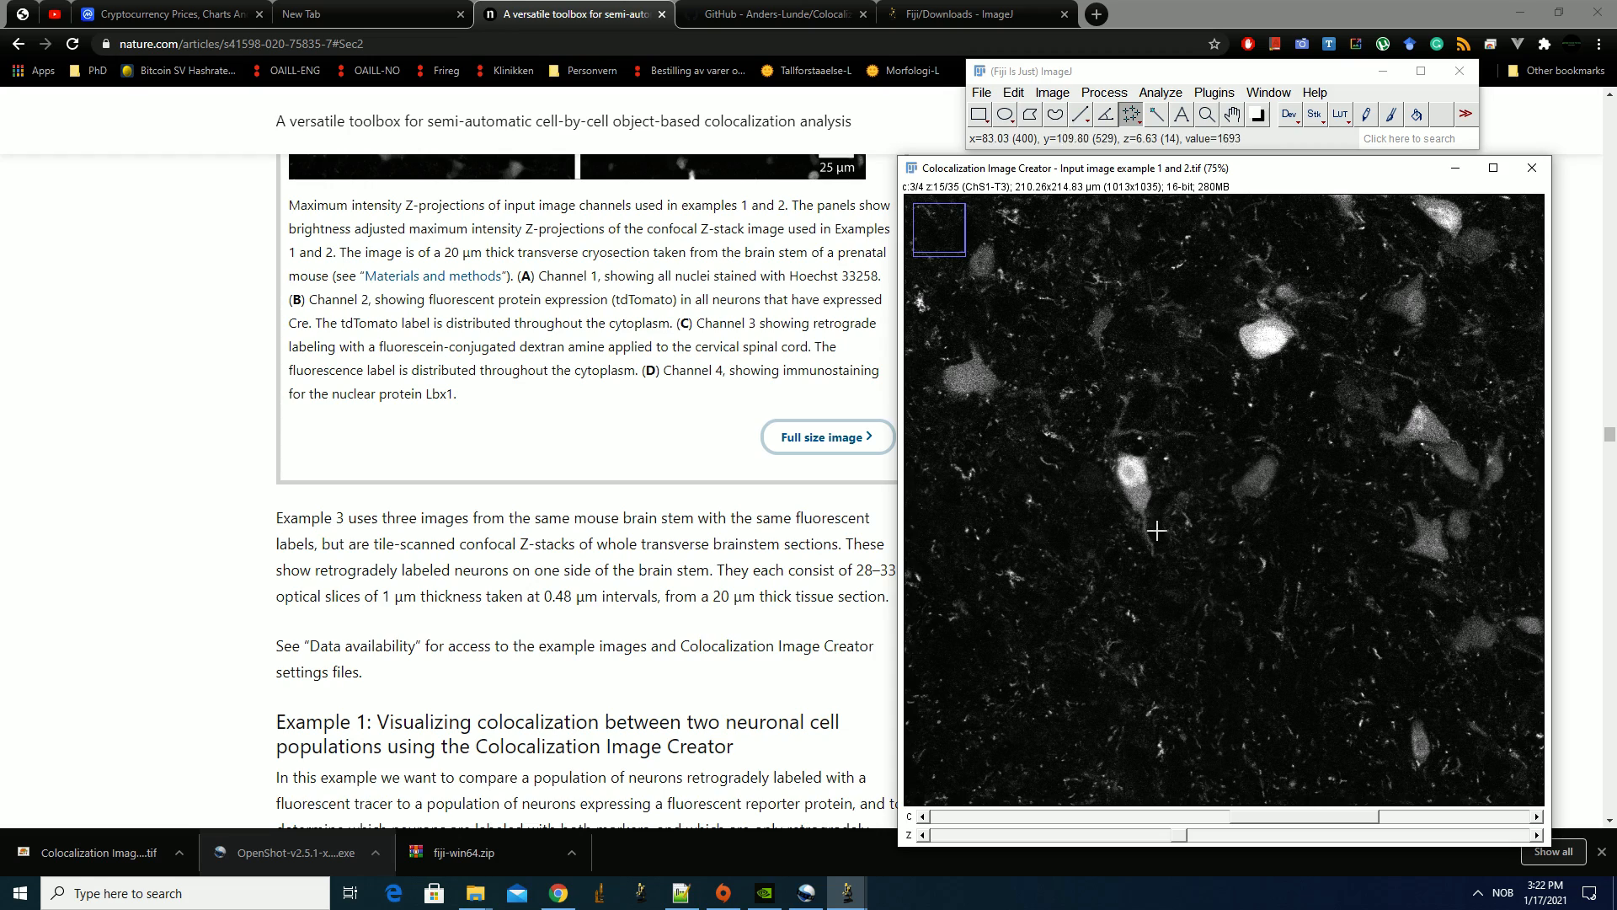
pyautogui.scroll(-2, 1213, 590)
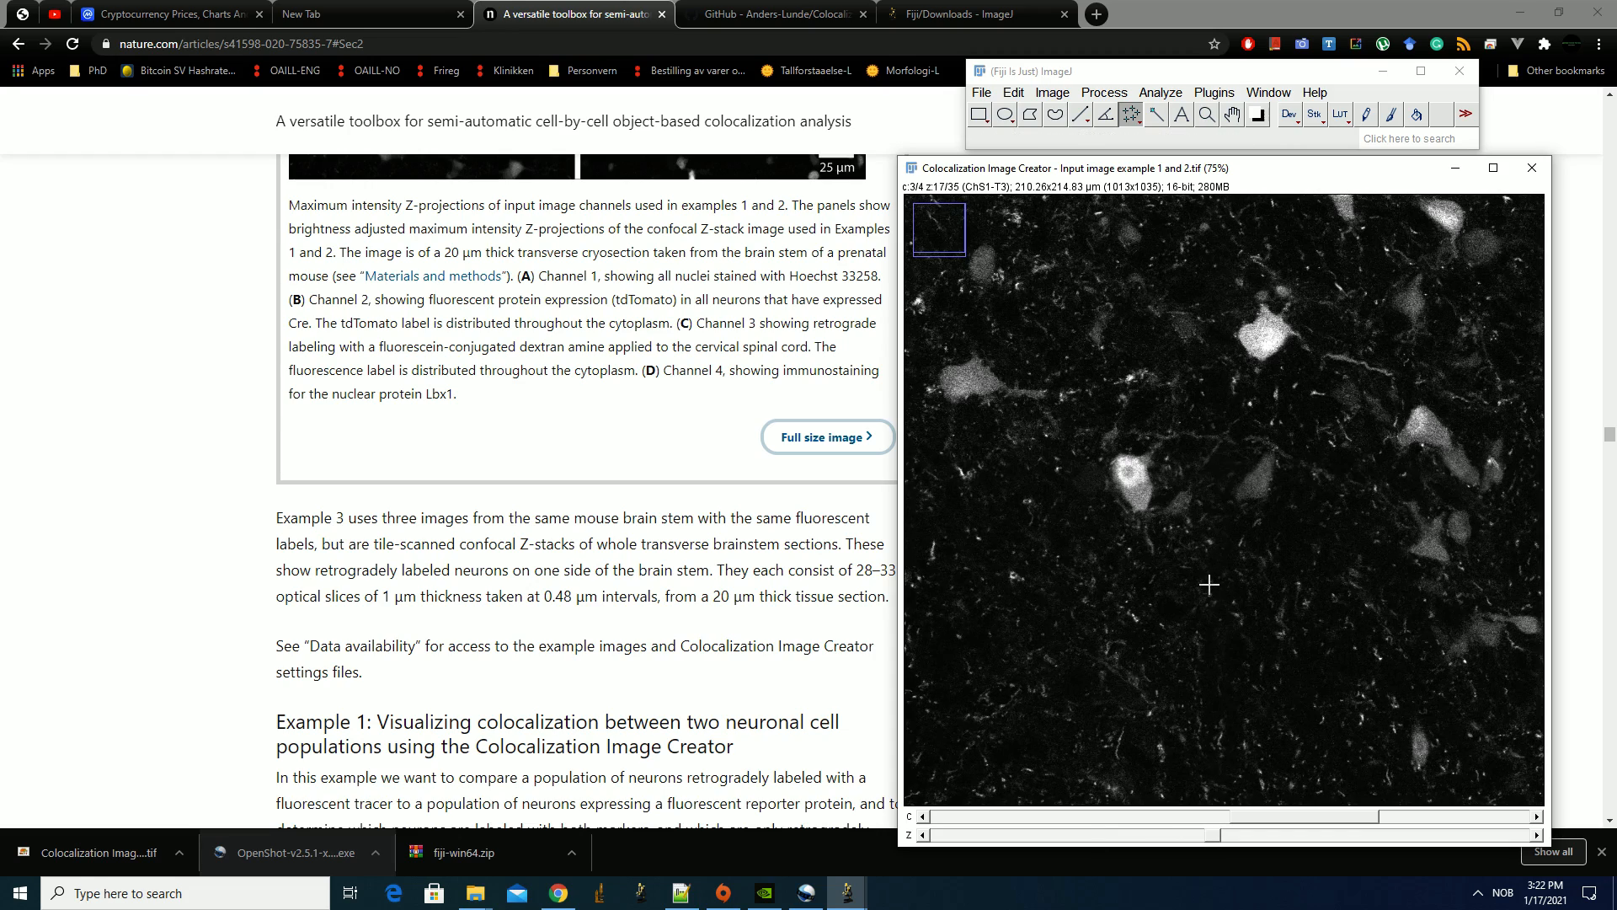
# Examine the workflow schematic, the Z-projection artifact figure and the Image elements section in the article
pyautogui.scroll(-2, 1260, 679)
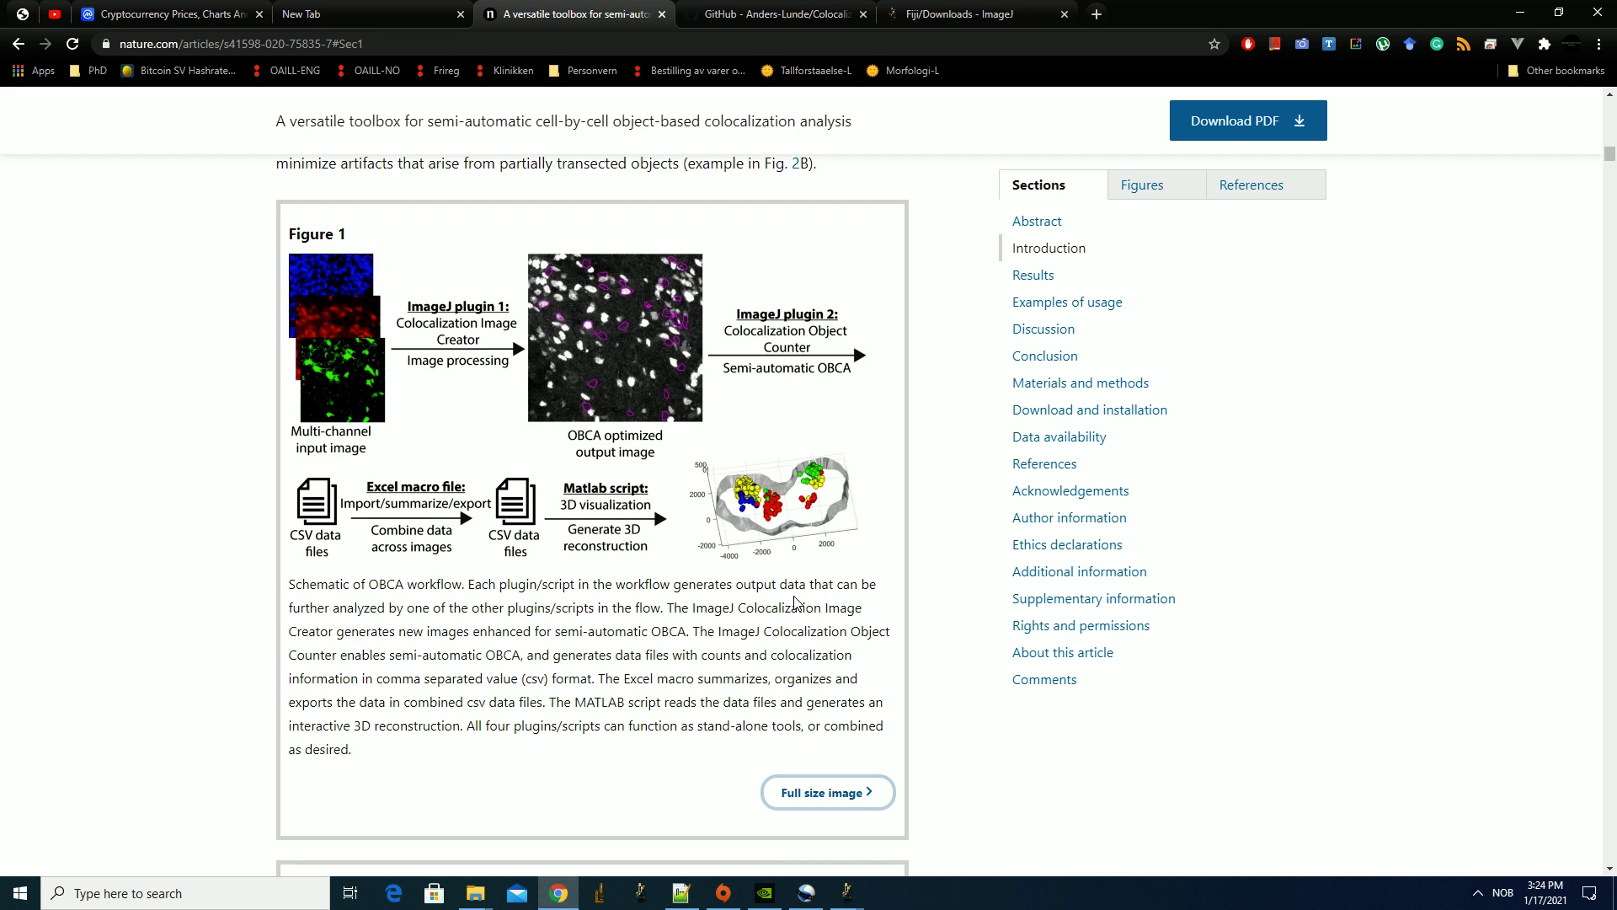
pyautogui.scroll(-9, 842, 531)
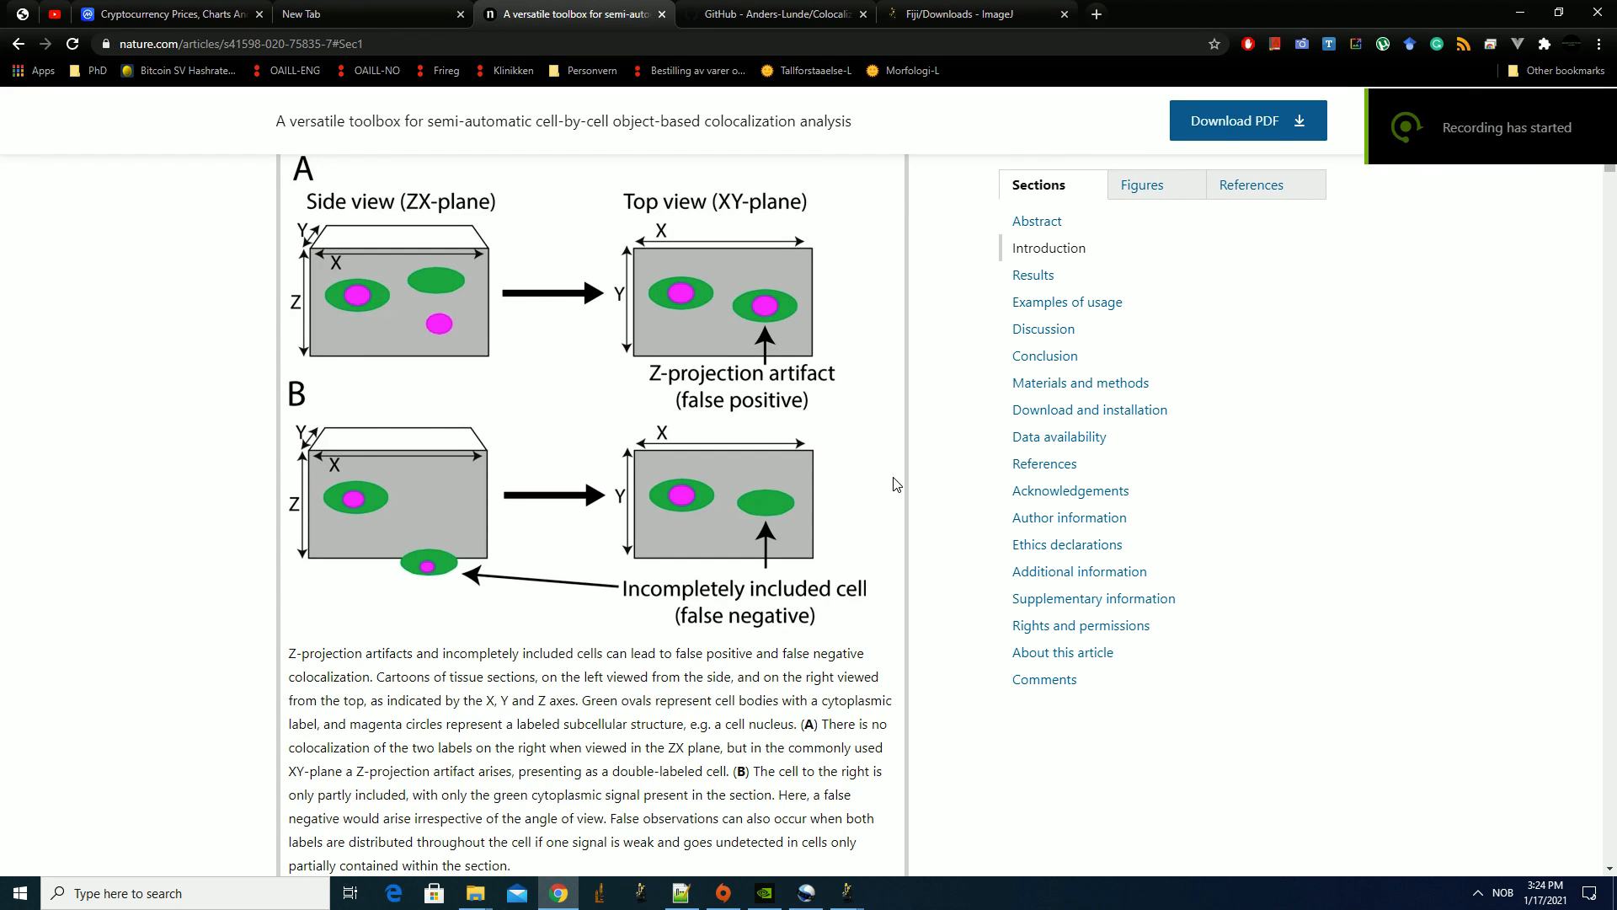
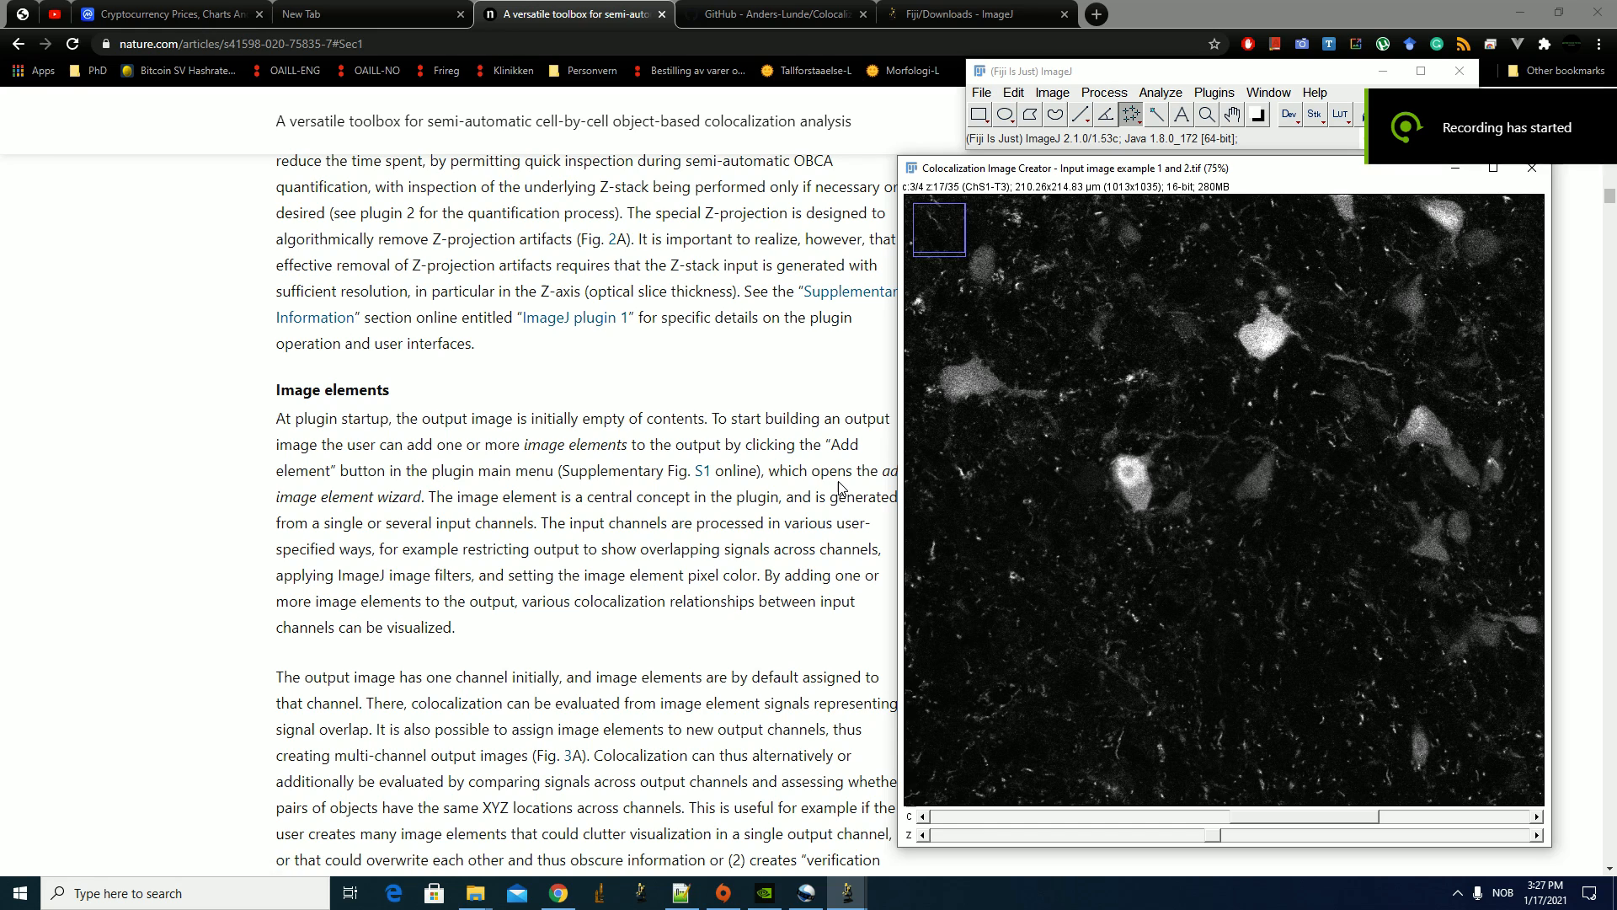
pyautogui.scroll(-2, 840, 487)
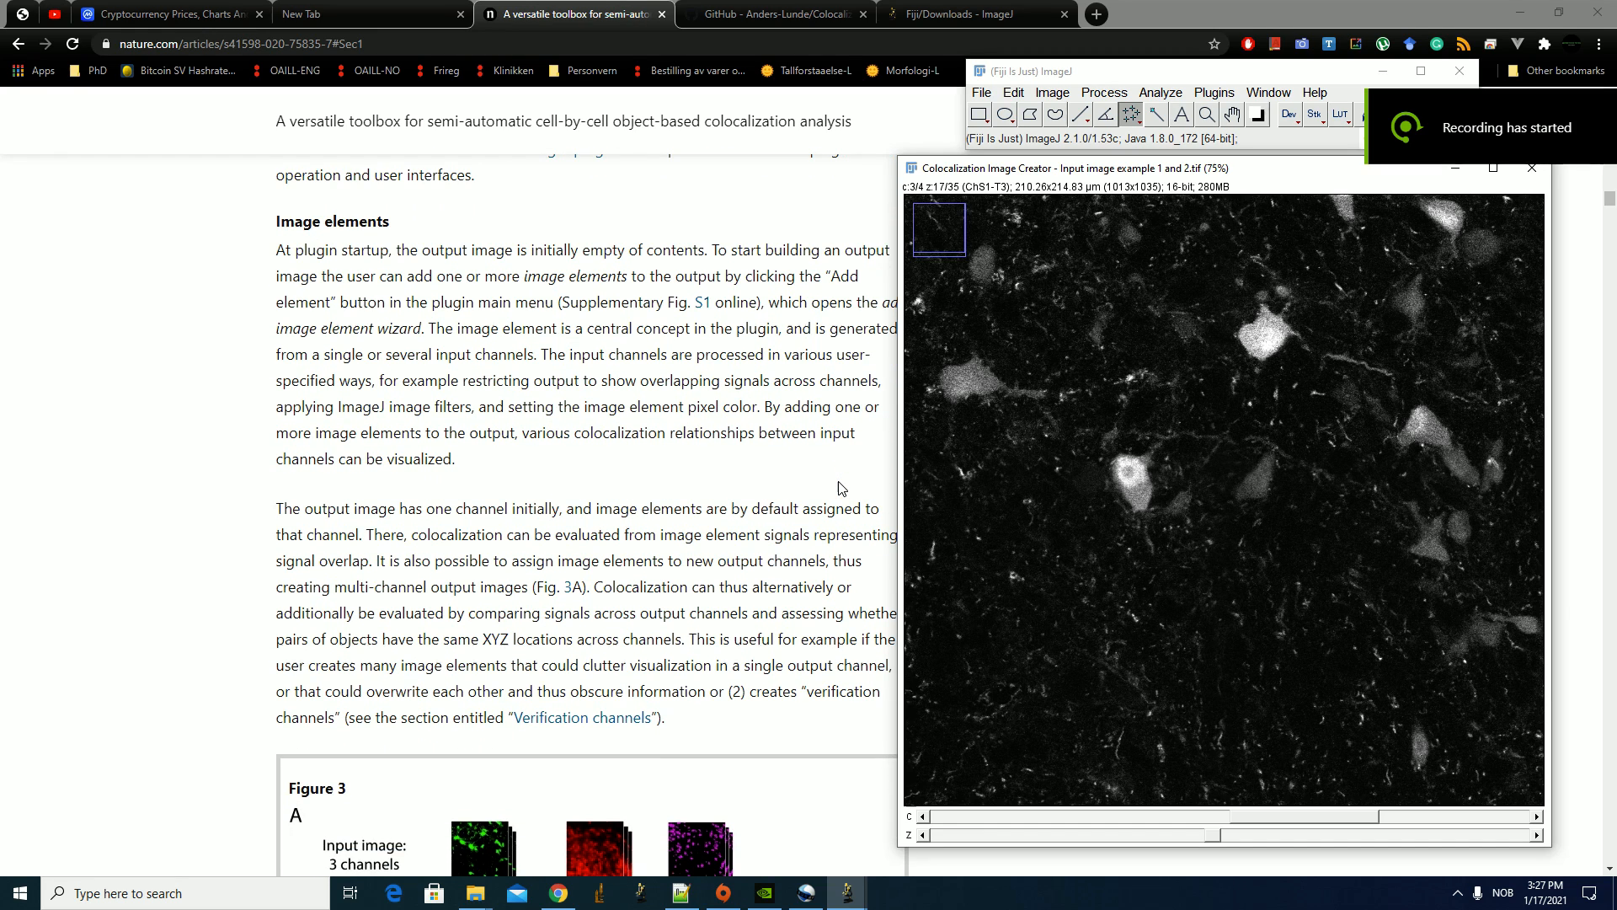
# Start the Colocalization Image Creator plugin on the input image with its hotkeys enabled
pyautogui.click(1214, 92)
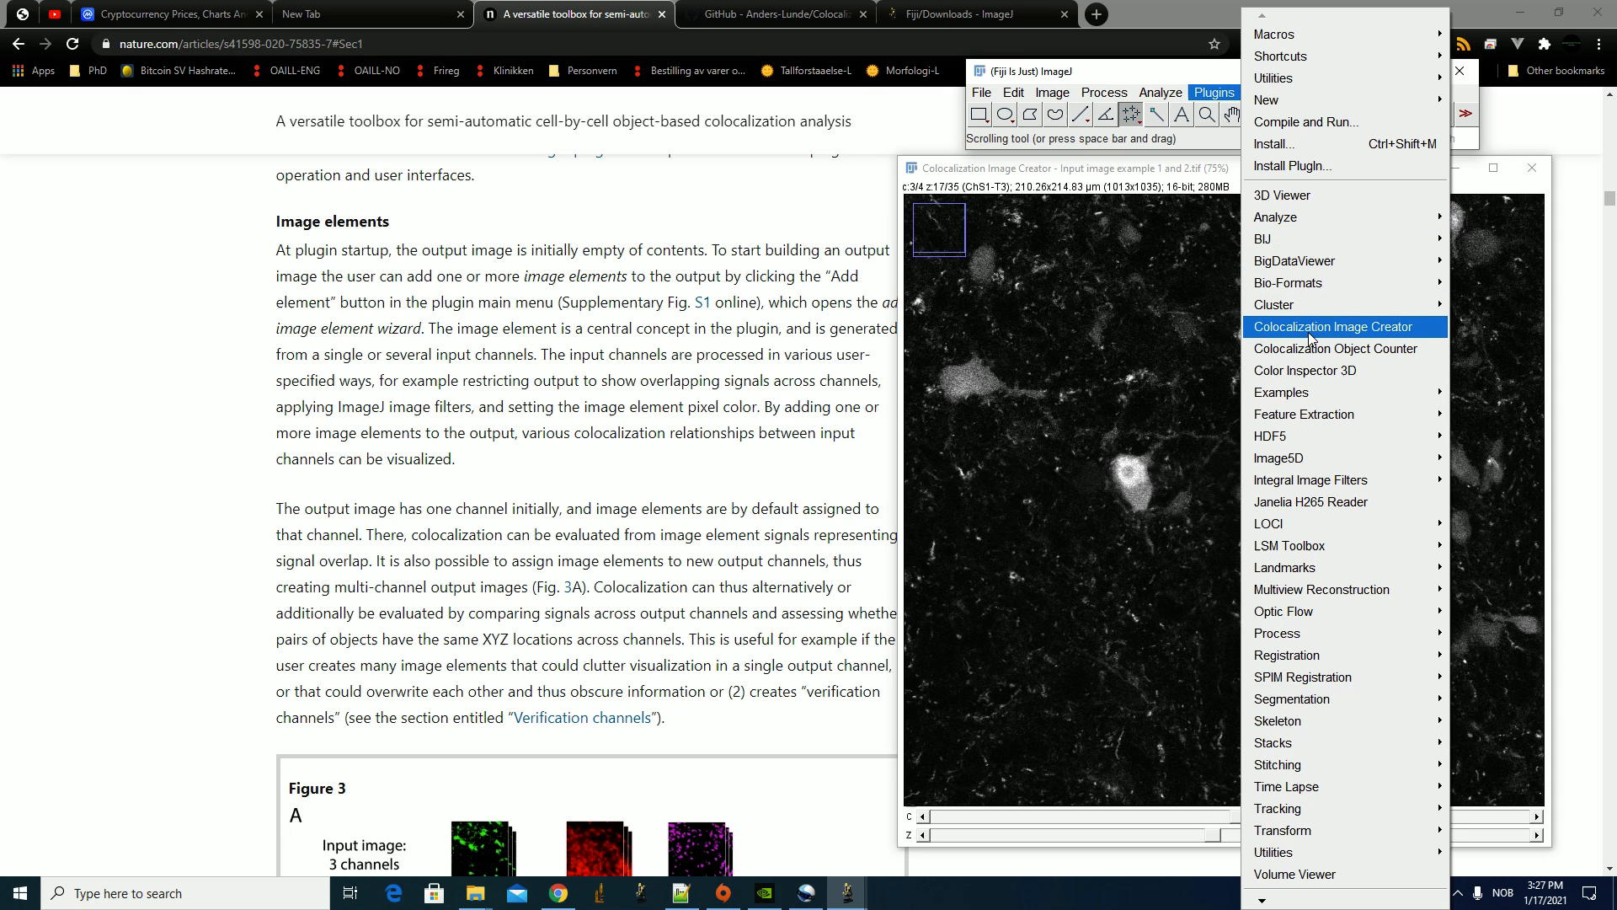
pyautogui.click(1370, 334)
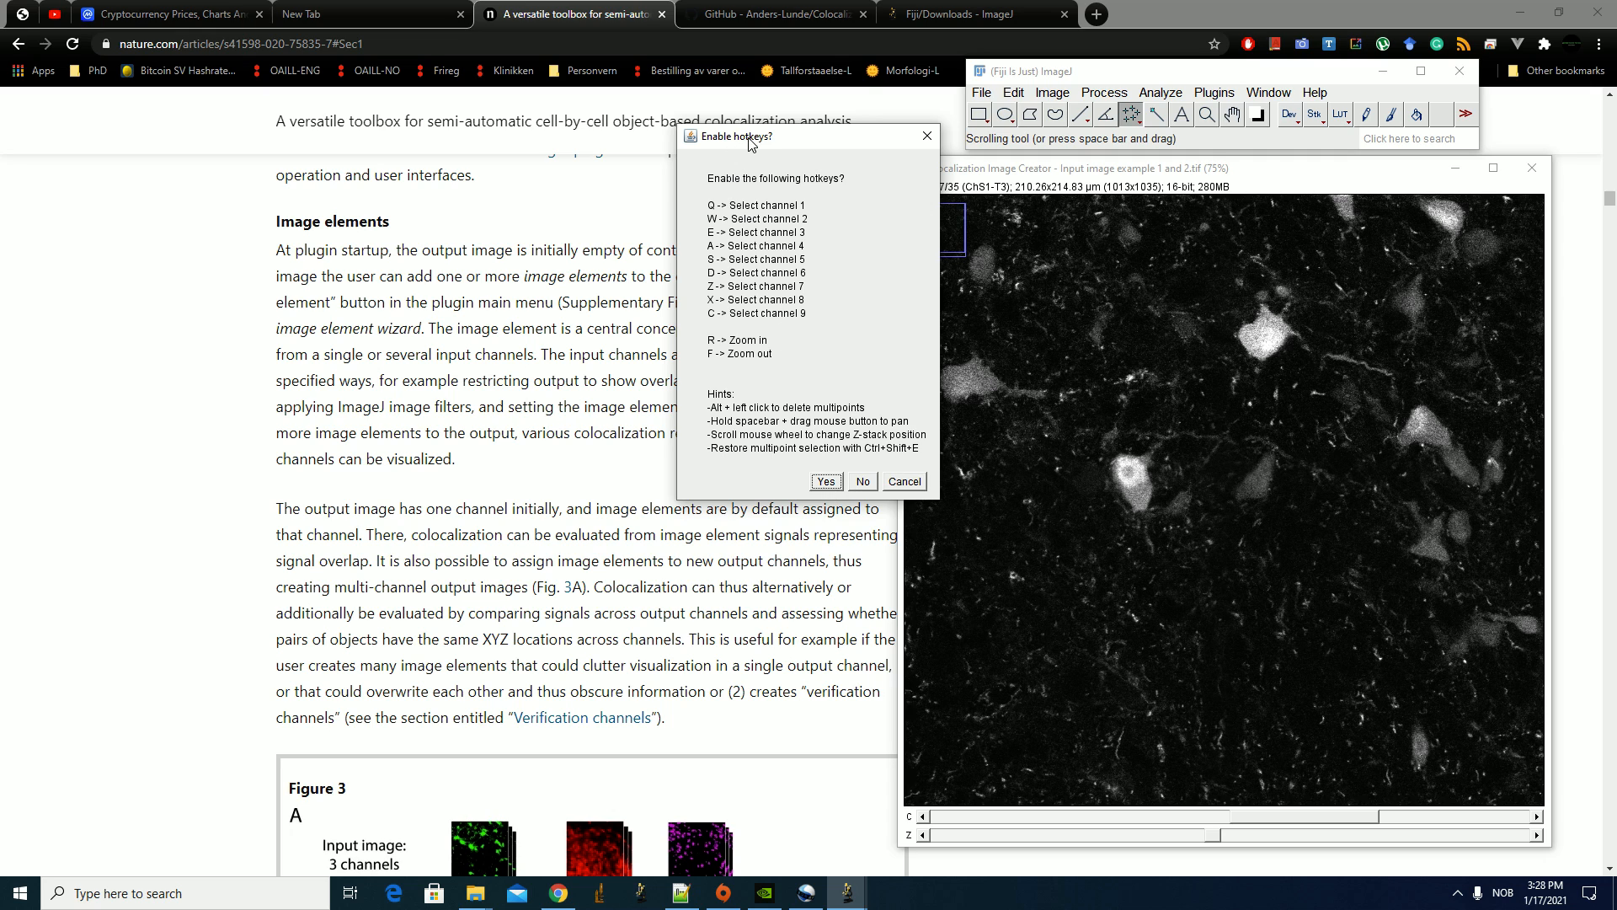
pyautogui.click(827, 483)
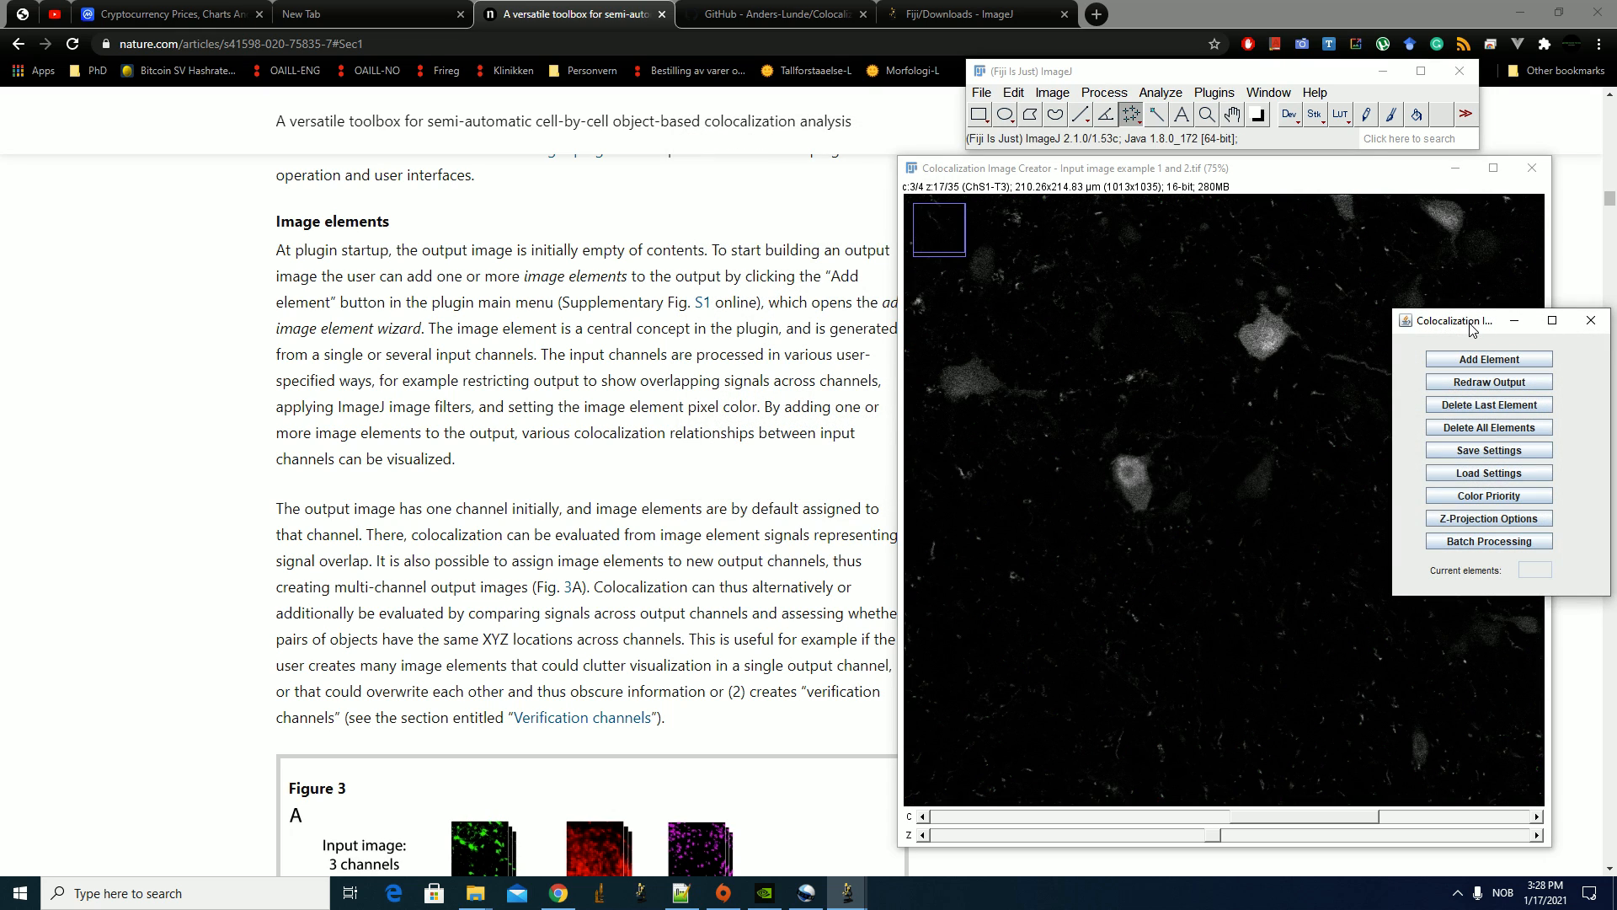
# Reposition the Colocalization Image Creator window and the input image window, and bring the plugin window back to the front
pyautogui.moveTo(1471, 329); pyautogui.dragTo(1457, 289)
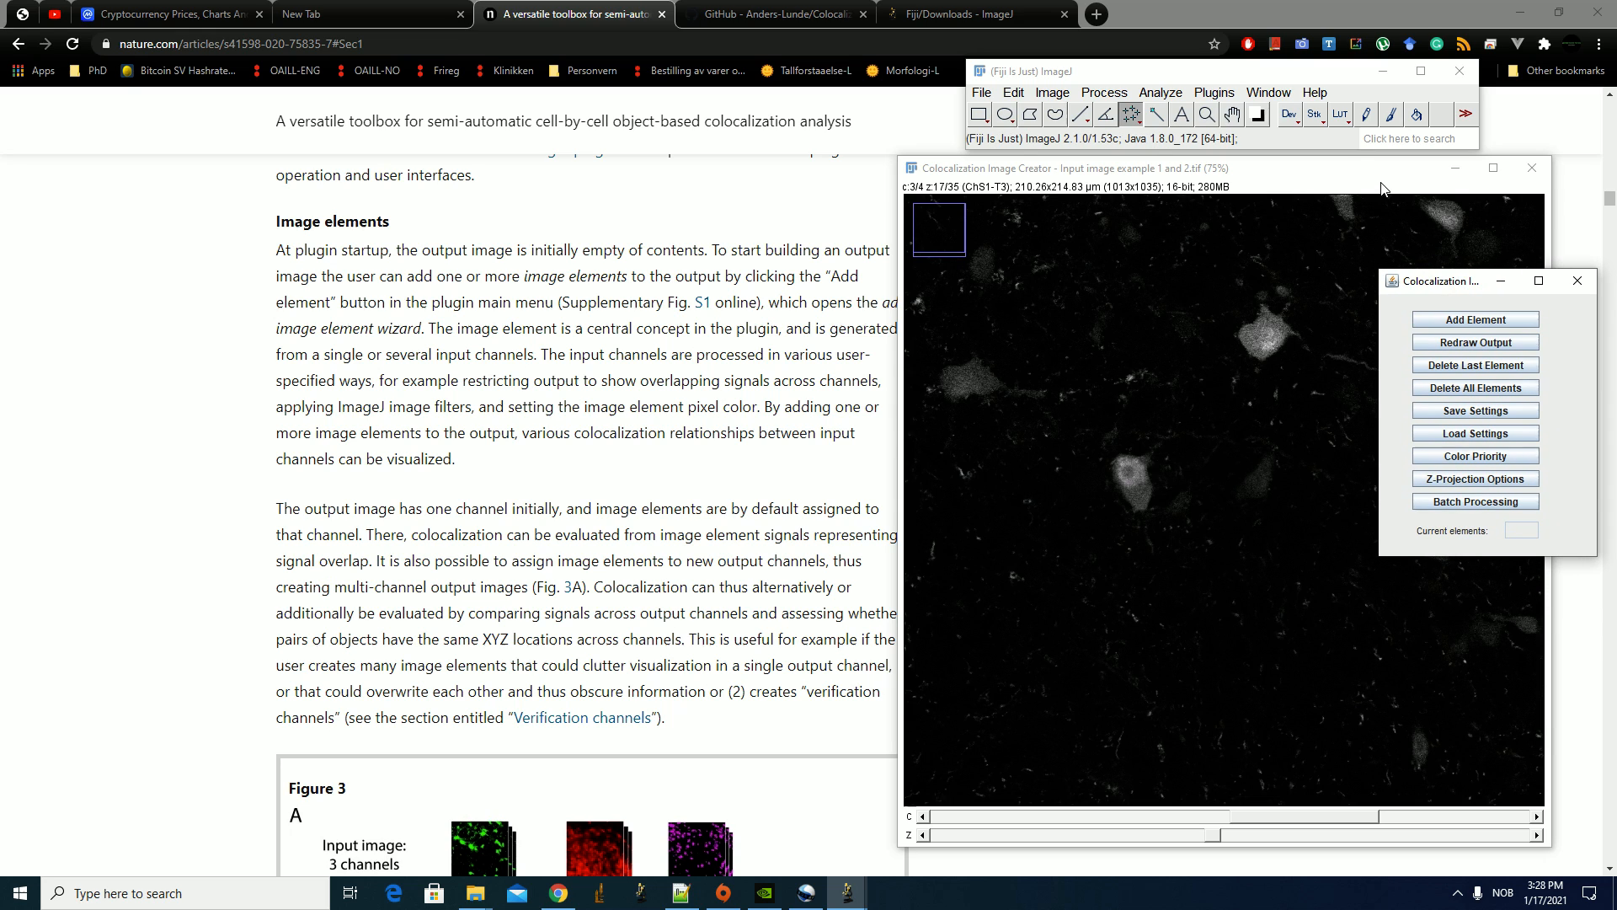
pyautogui.moveTo(1375, 176); pyautogui.dragTo(1366, 176)
pyautogui.scroll(-4, 1153, 723)
pyautogui.scroll(5, 1156, 711)
pyautogui.moveTo(1316, 176); pyautogui.dragTo(1277, 172)
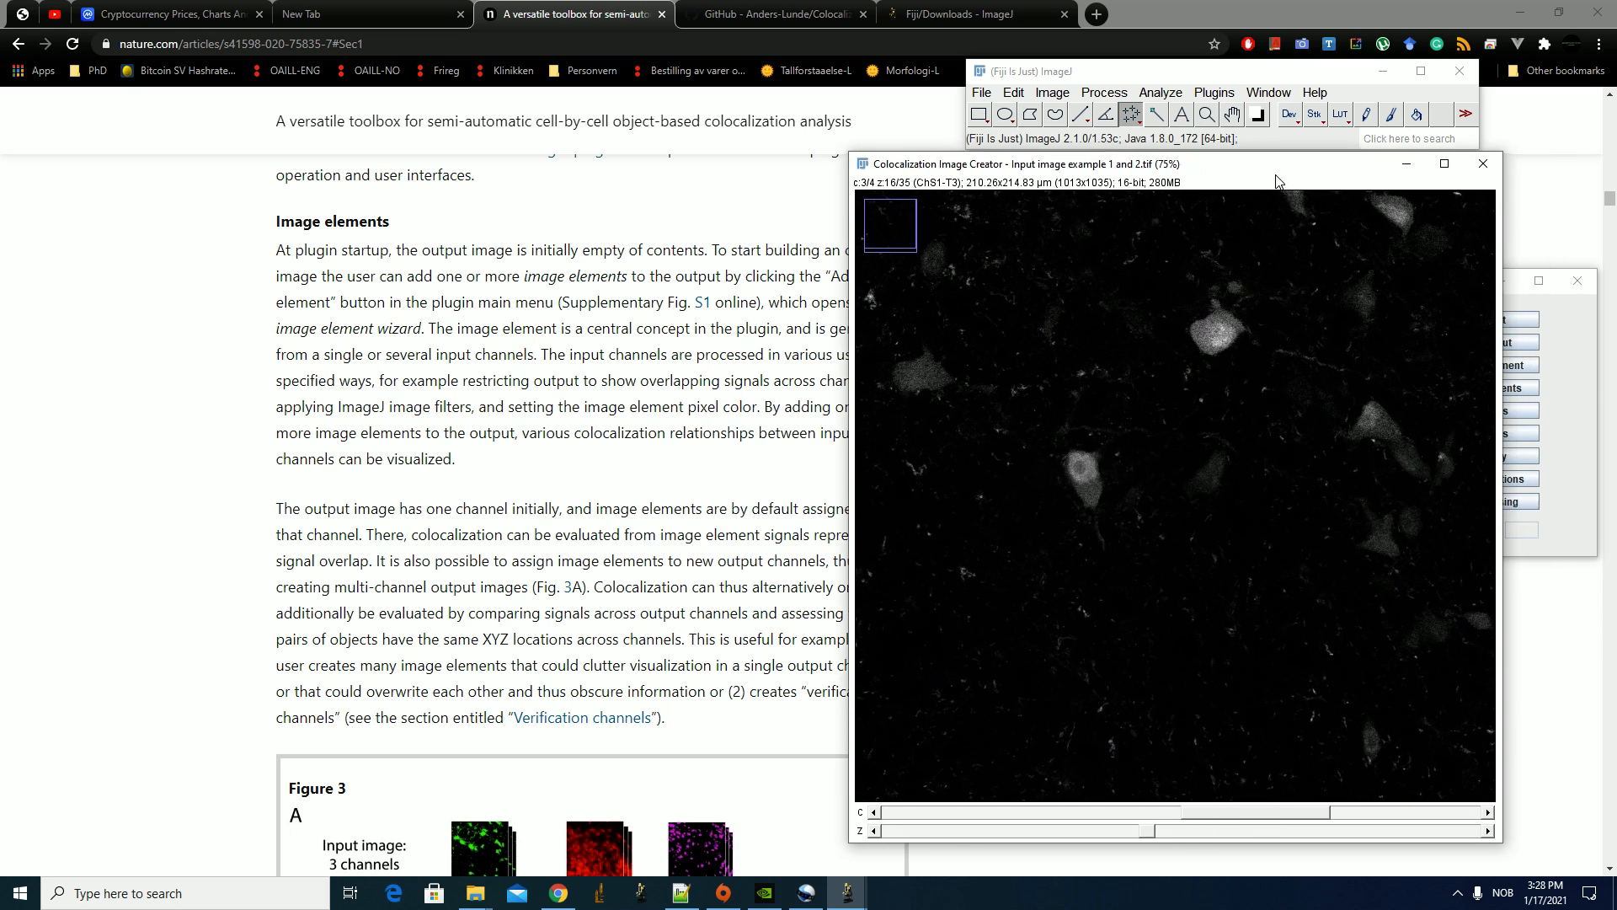
pyautogui.click(1511, 288)
pyautogui.click(847, 893)
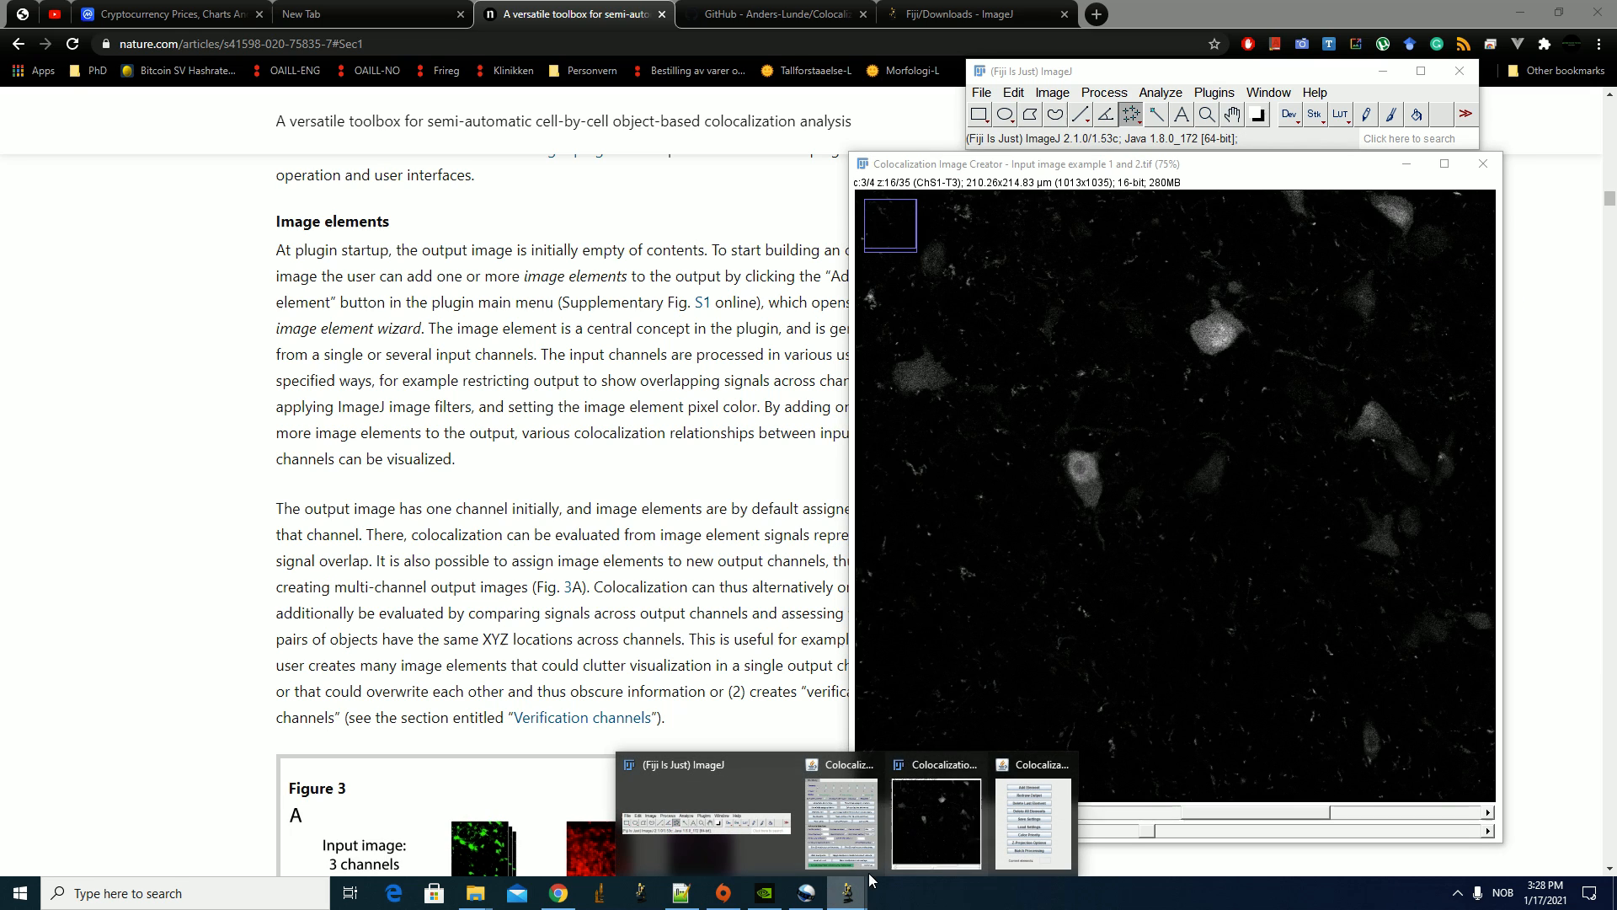
pyautogui.click(1060, 809)
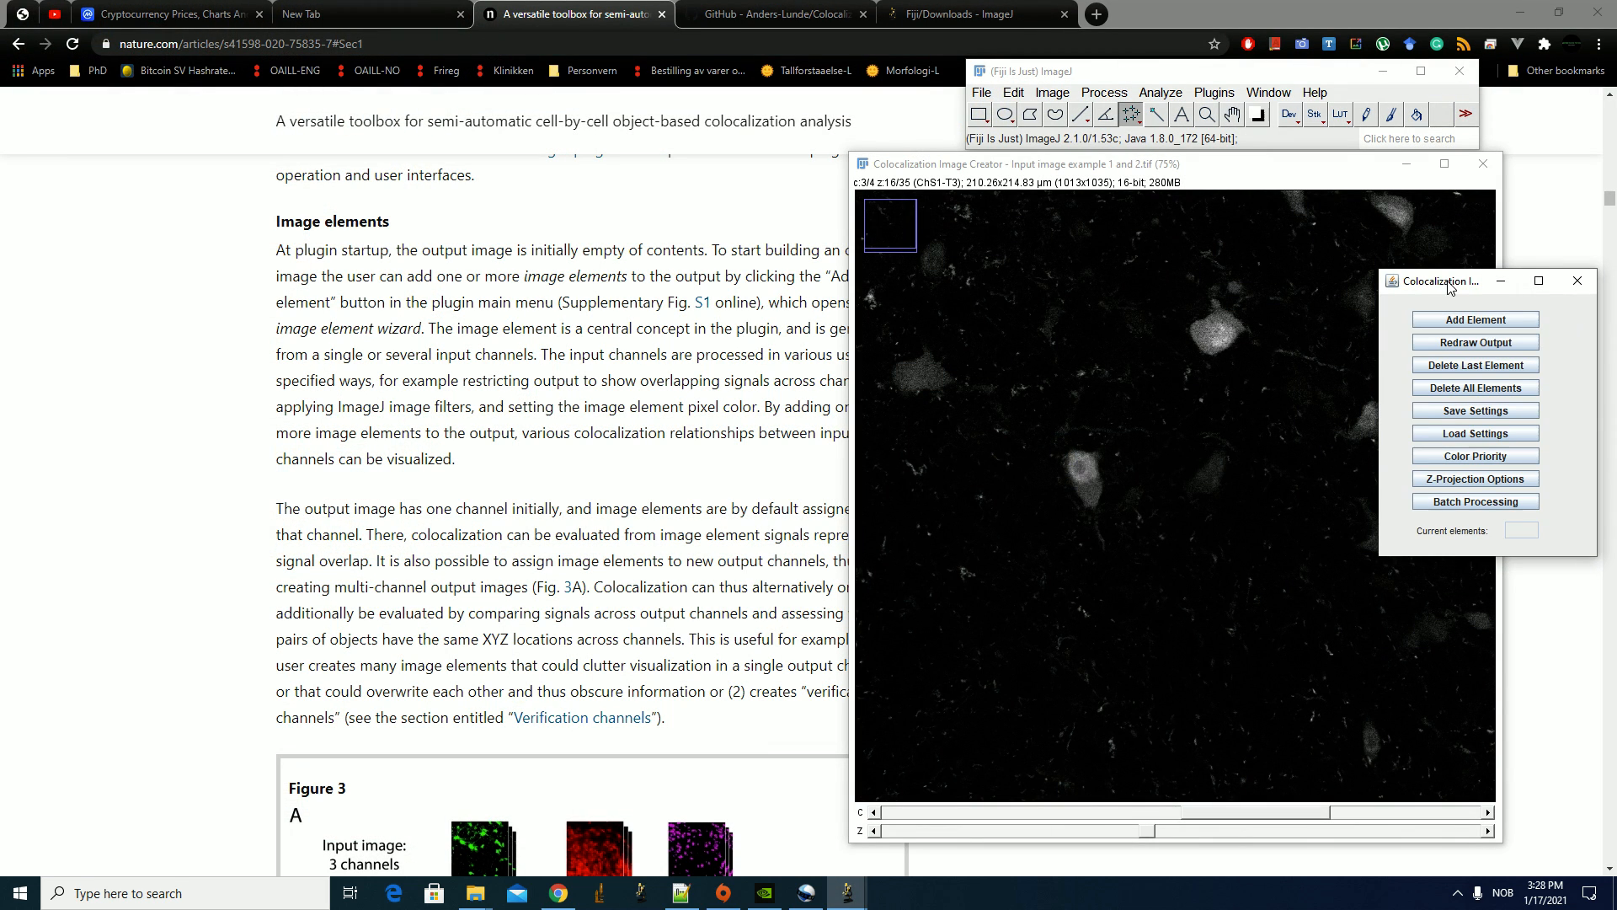
# Shift the input image window away from the article text and highlight the ImageJ plugin 1 heading under Results
pyautogui.scroll(-1, 562, 515)
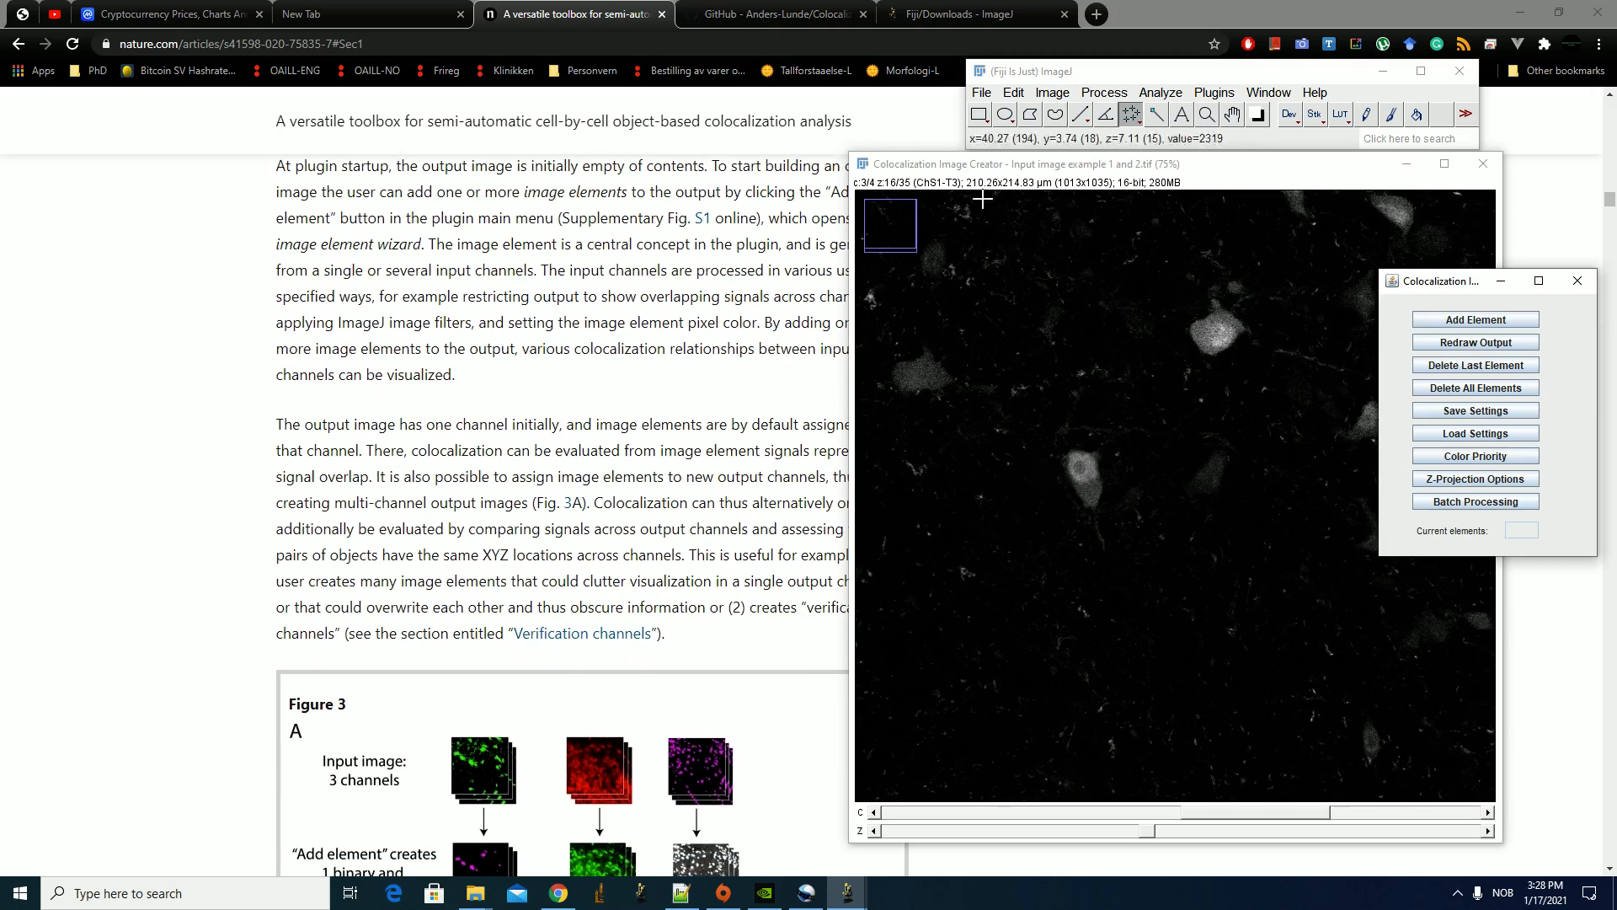
pyautogui.moveTo(1038, 174); pyautogui.dragTo(1087, 173)
pyautogui.scroll(12, 755, 383)
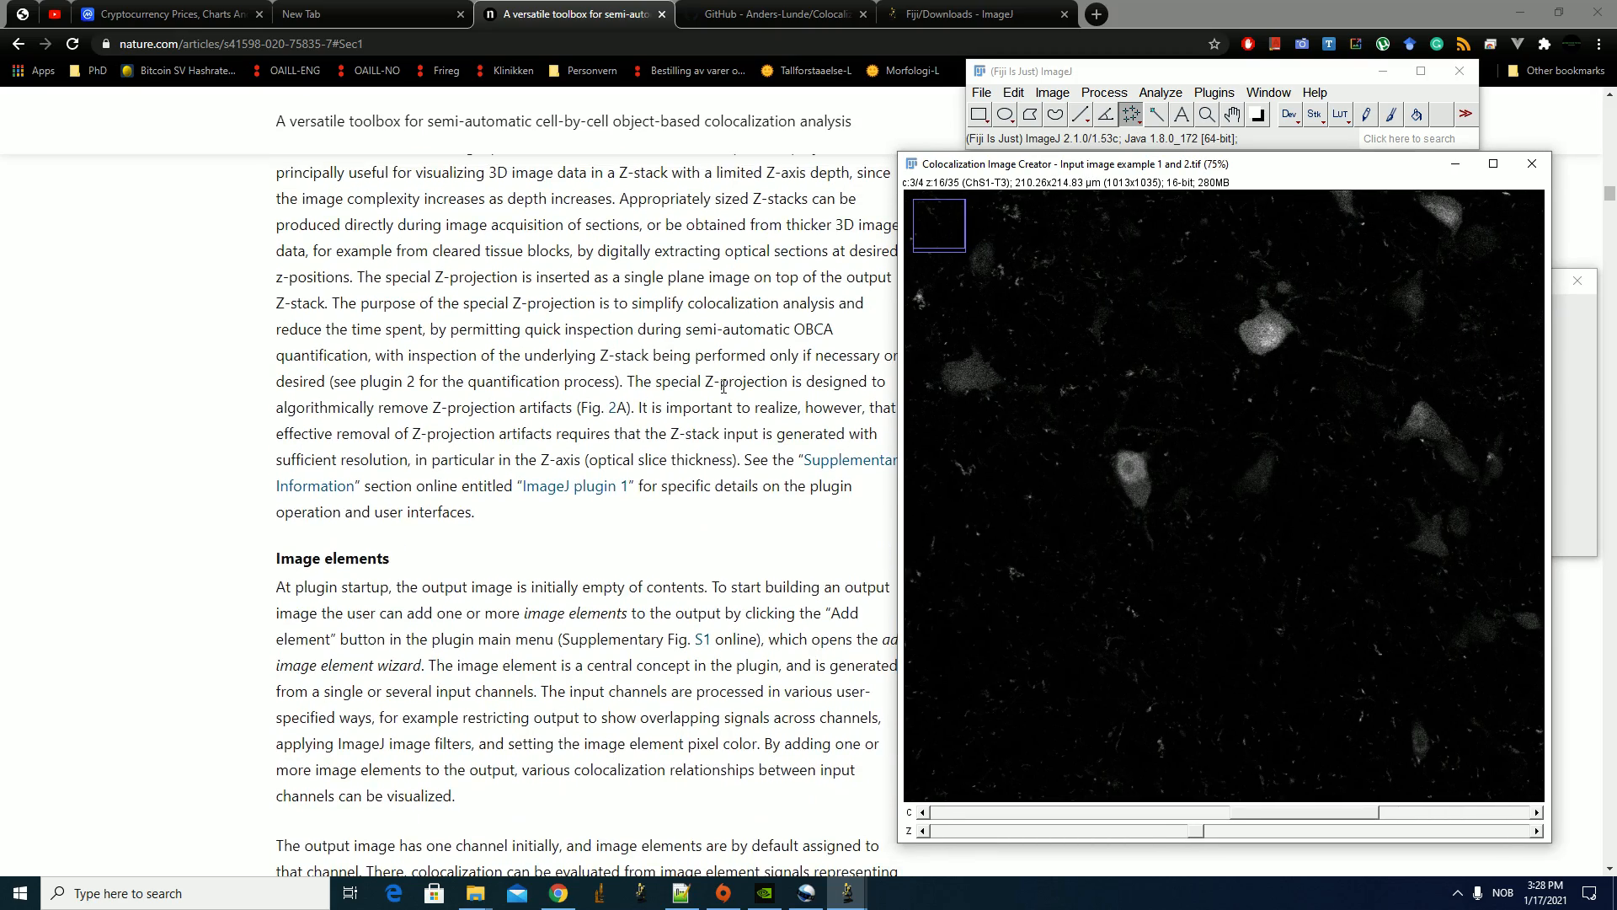
pyautogui.moveTo(299, 317); pyautogui.dragTo(423, 321)
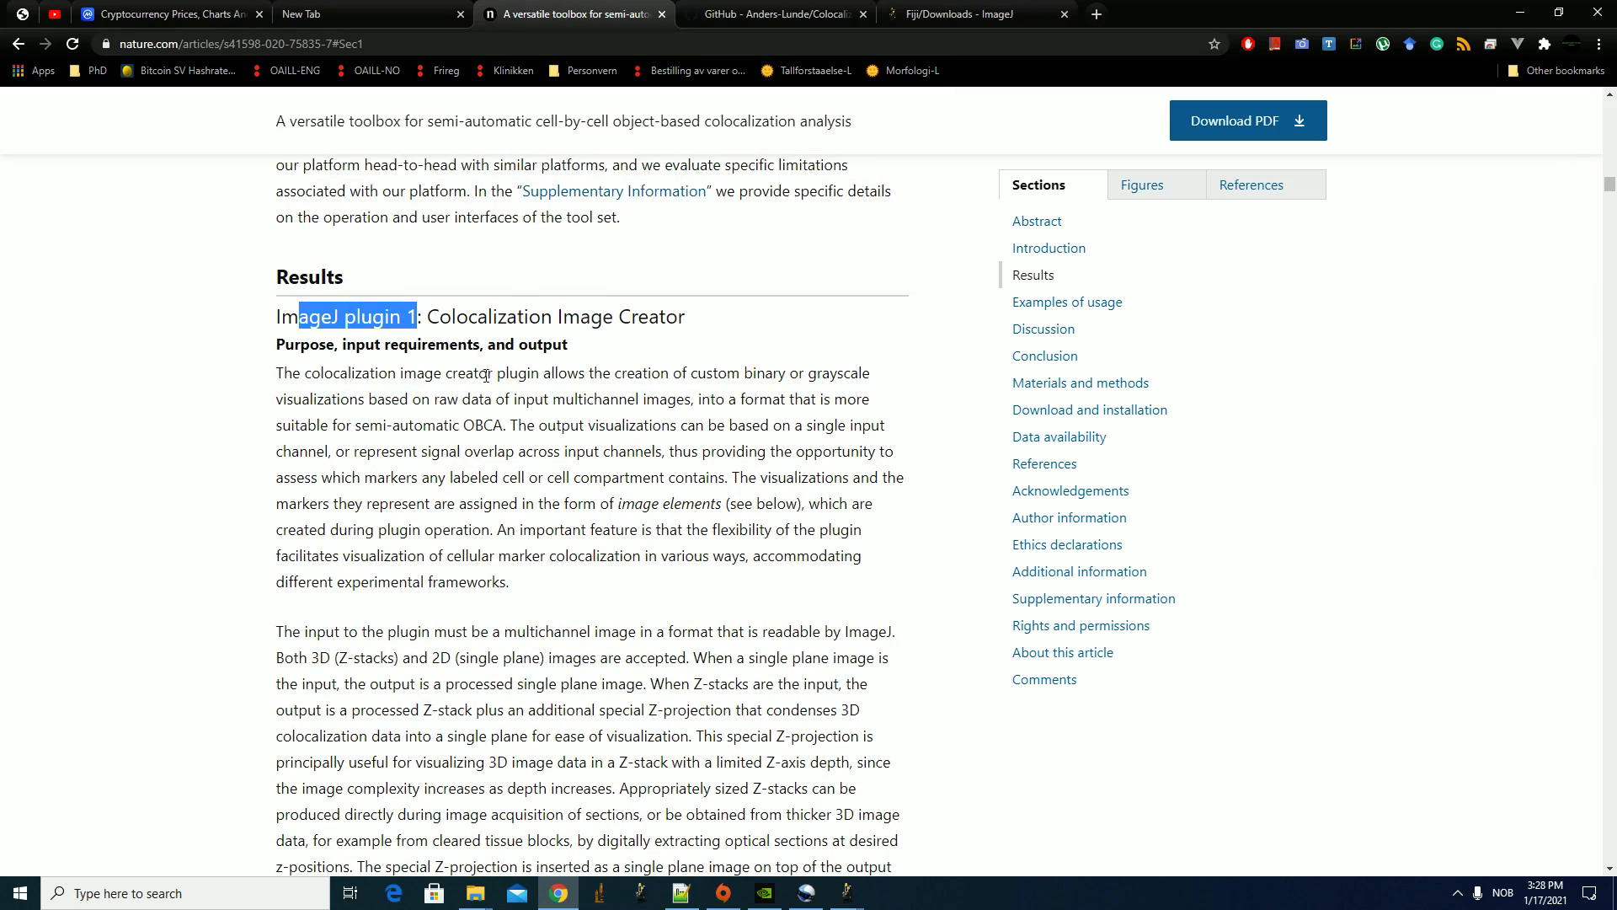
# Show Figure 3 in the article and bring the Colocalization Image Creator and main ImageJ windows in front of it
pyautogui.scroll(-12, 505, 386)
pyautogui.scroll(-6, 548, 408)
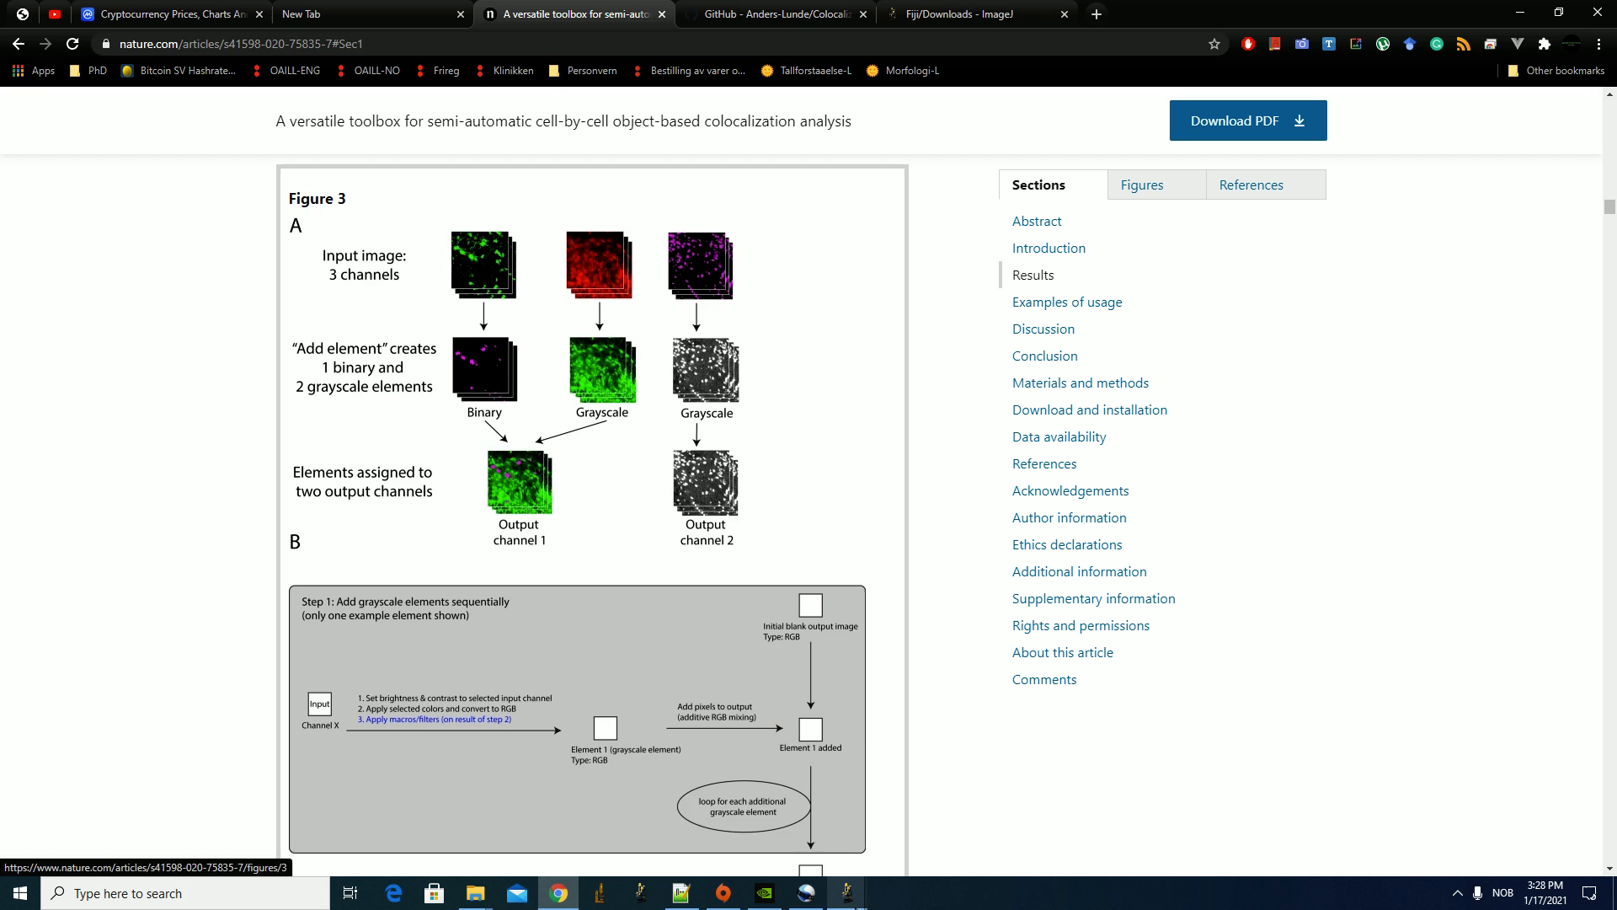
pyautogui.click(847, 893)
pyautogui.click(1010, 845)
pyautogui.click(851, 896)
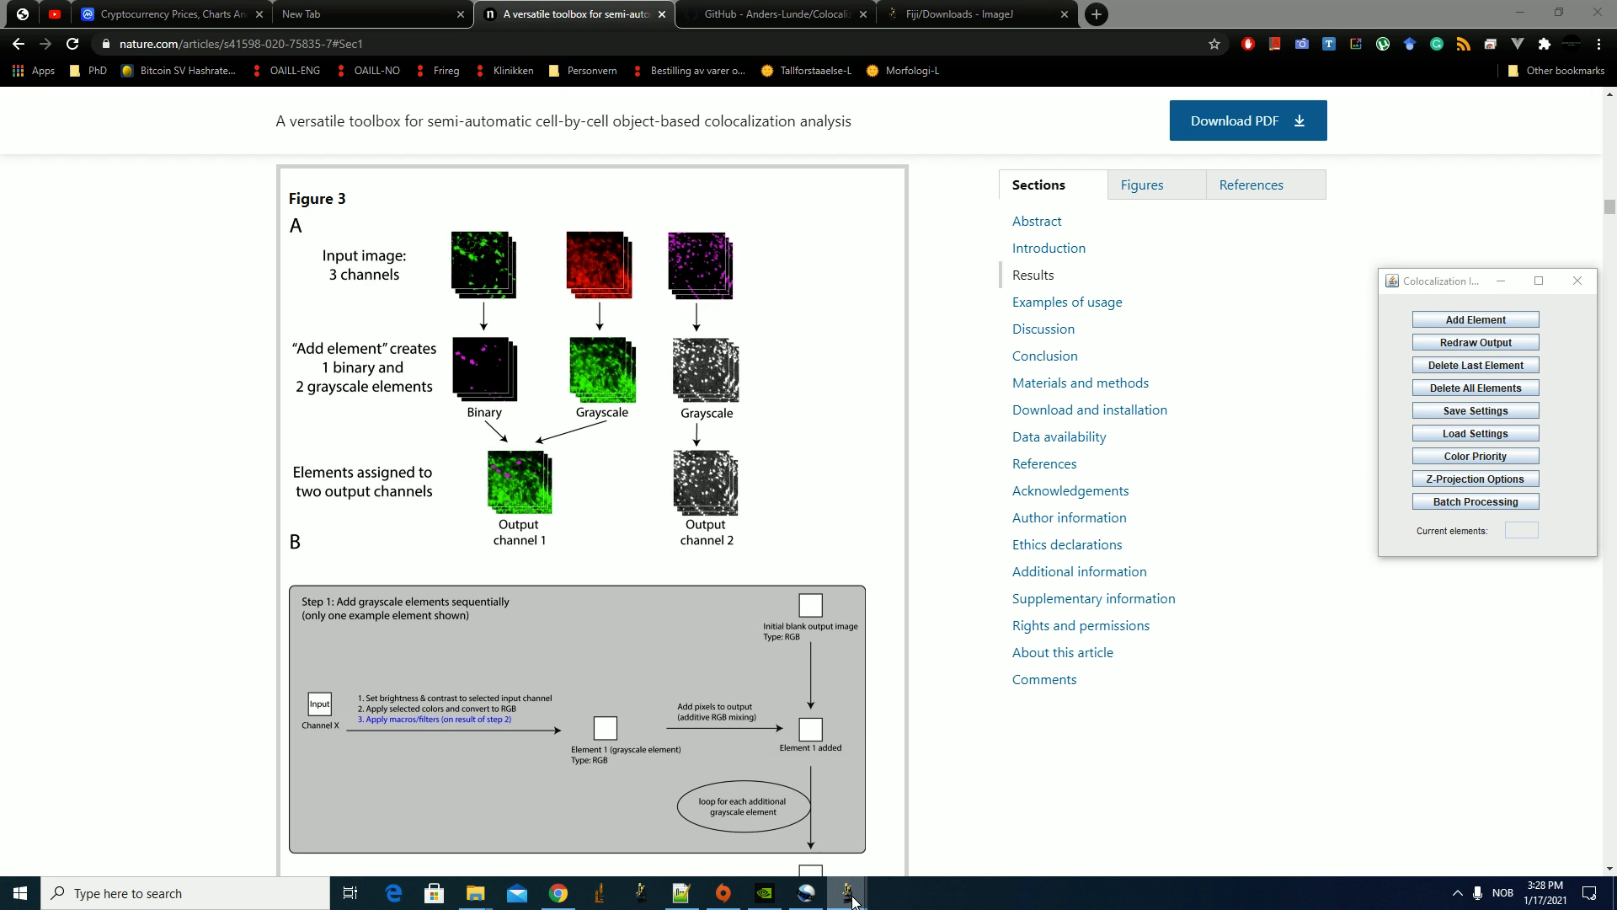
pyautogui.click(796, 832)
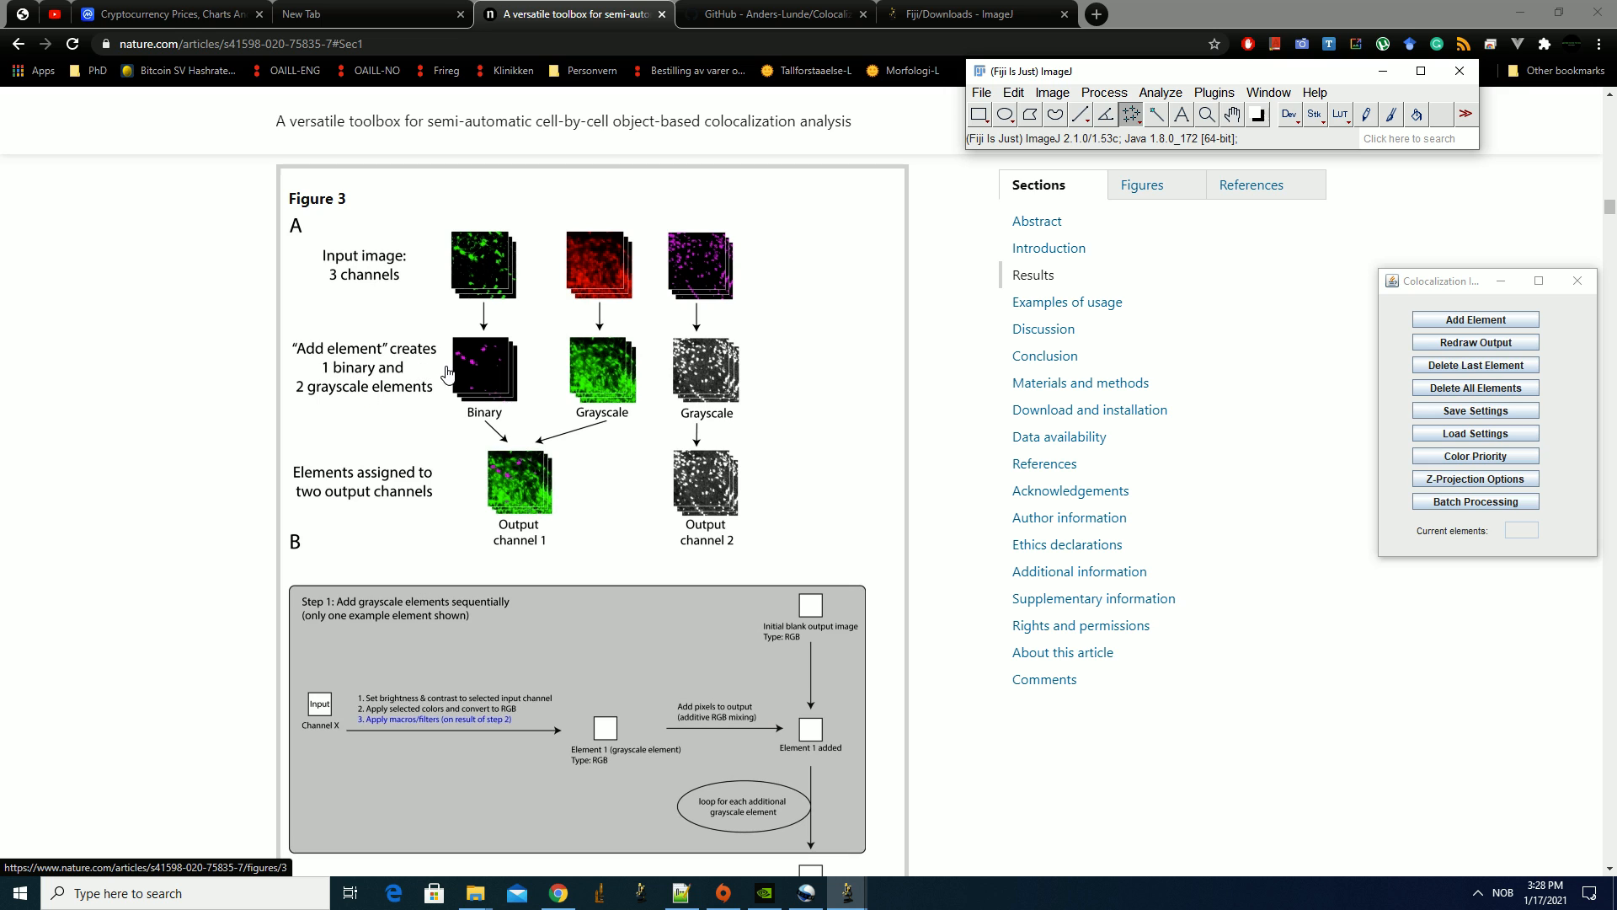
# Start a new element of the binary type and place its settings window beside Figure 3
pyautogui.click(1433, 320)
pyautogui.moveTo(866, 210); pyautogui.dragTo(1221, 226)
pyautogui.click(872, 276)
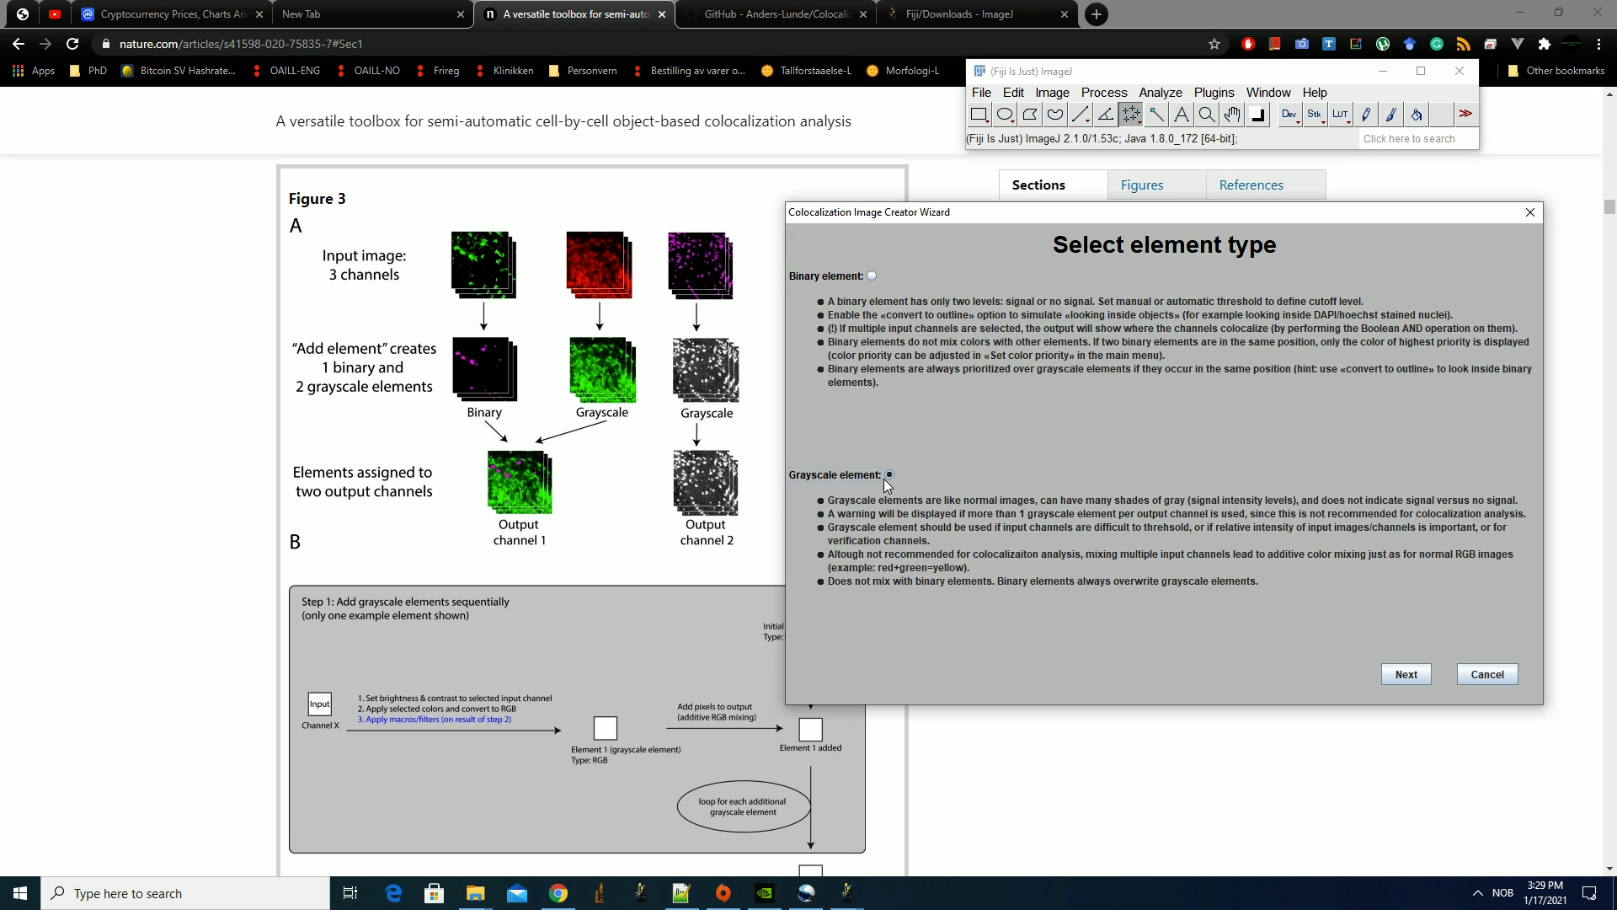
pyautogui.click(872, 276)
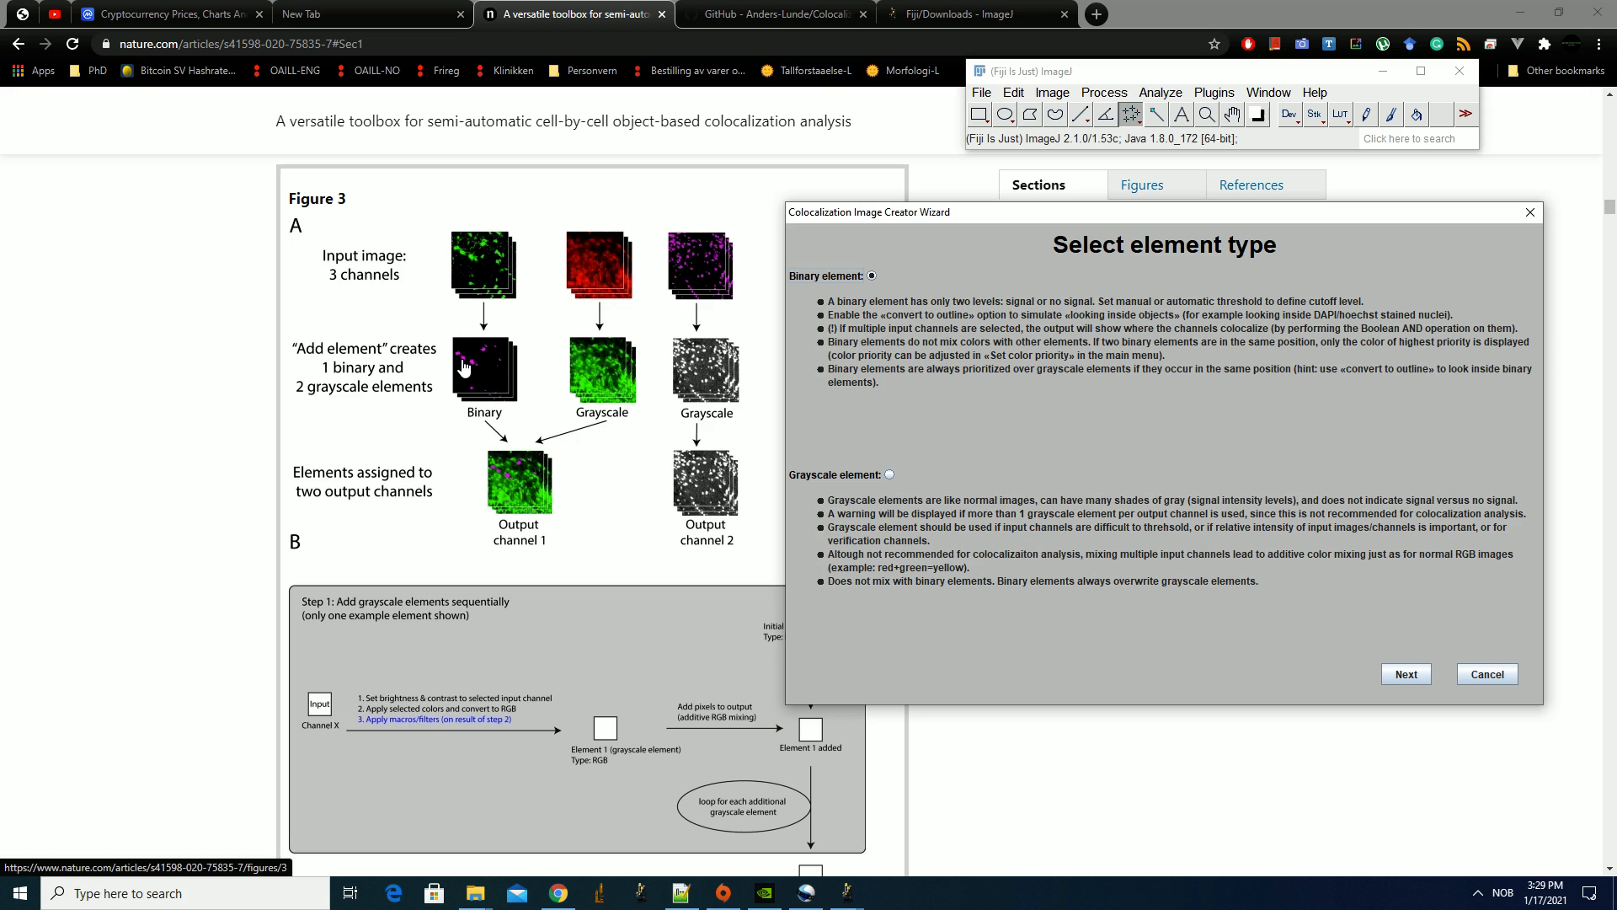
pyautogui.click(891, 473)
pyautogui.click(872, 275)
pyautogui.click(887, 474)
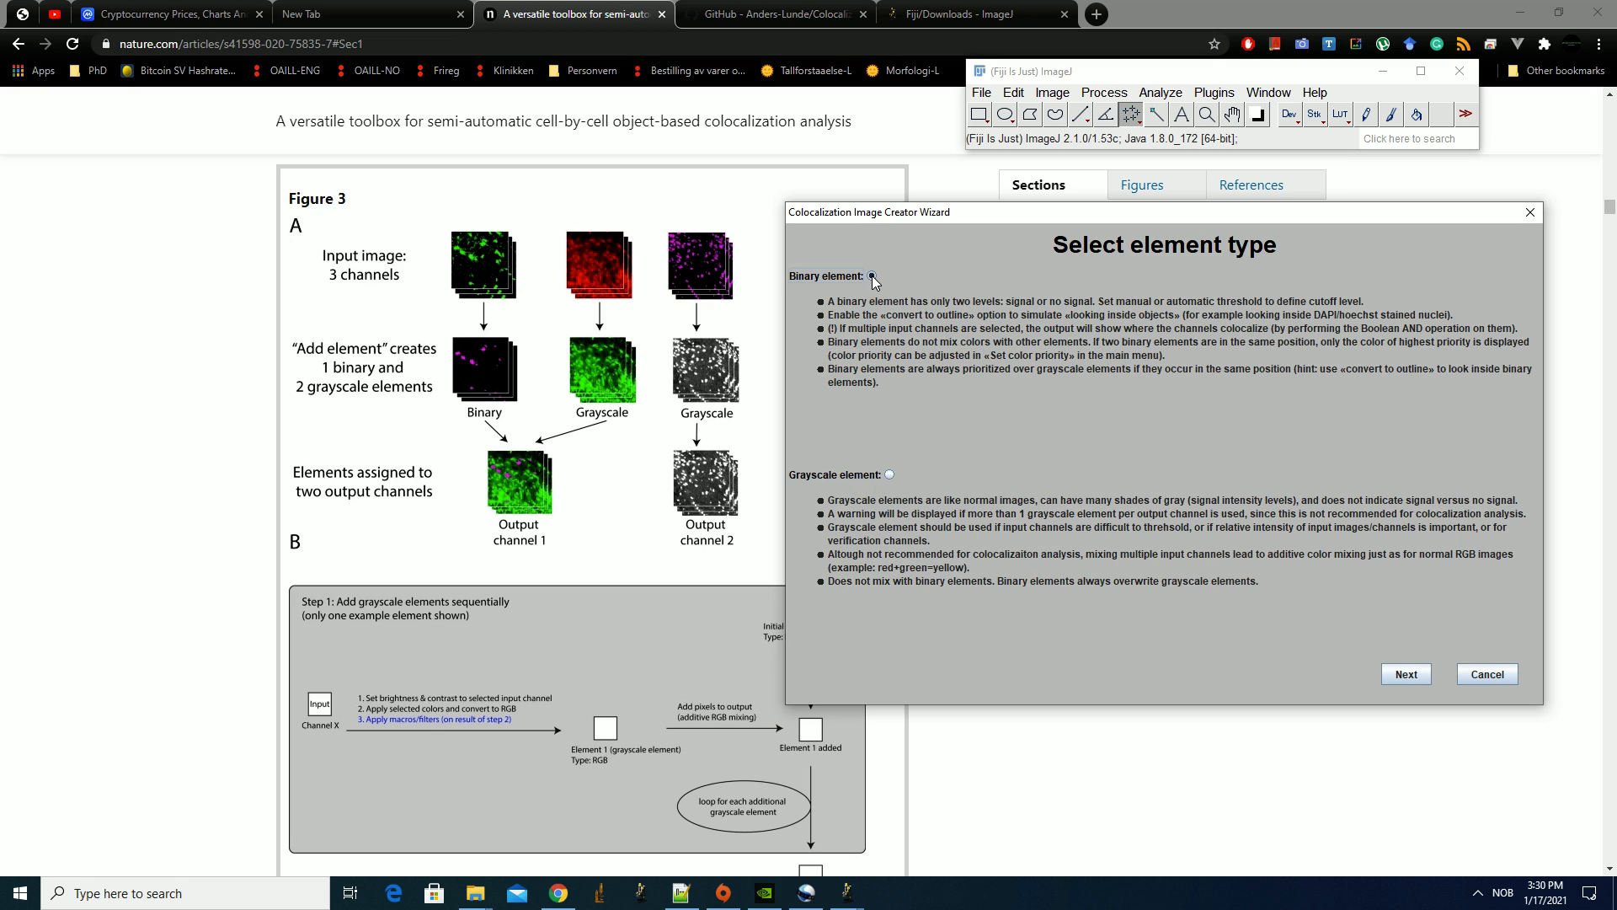
pyautogui.click(1406, 674)
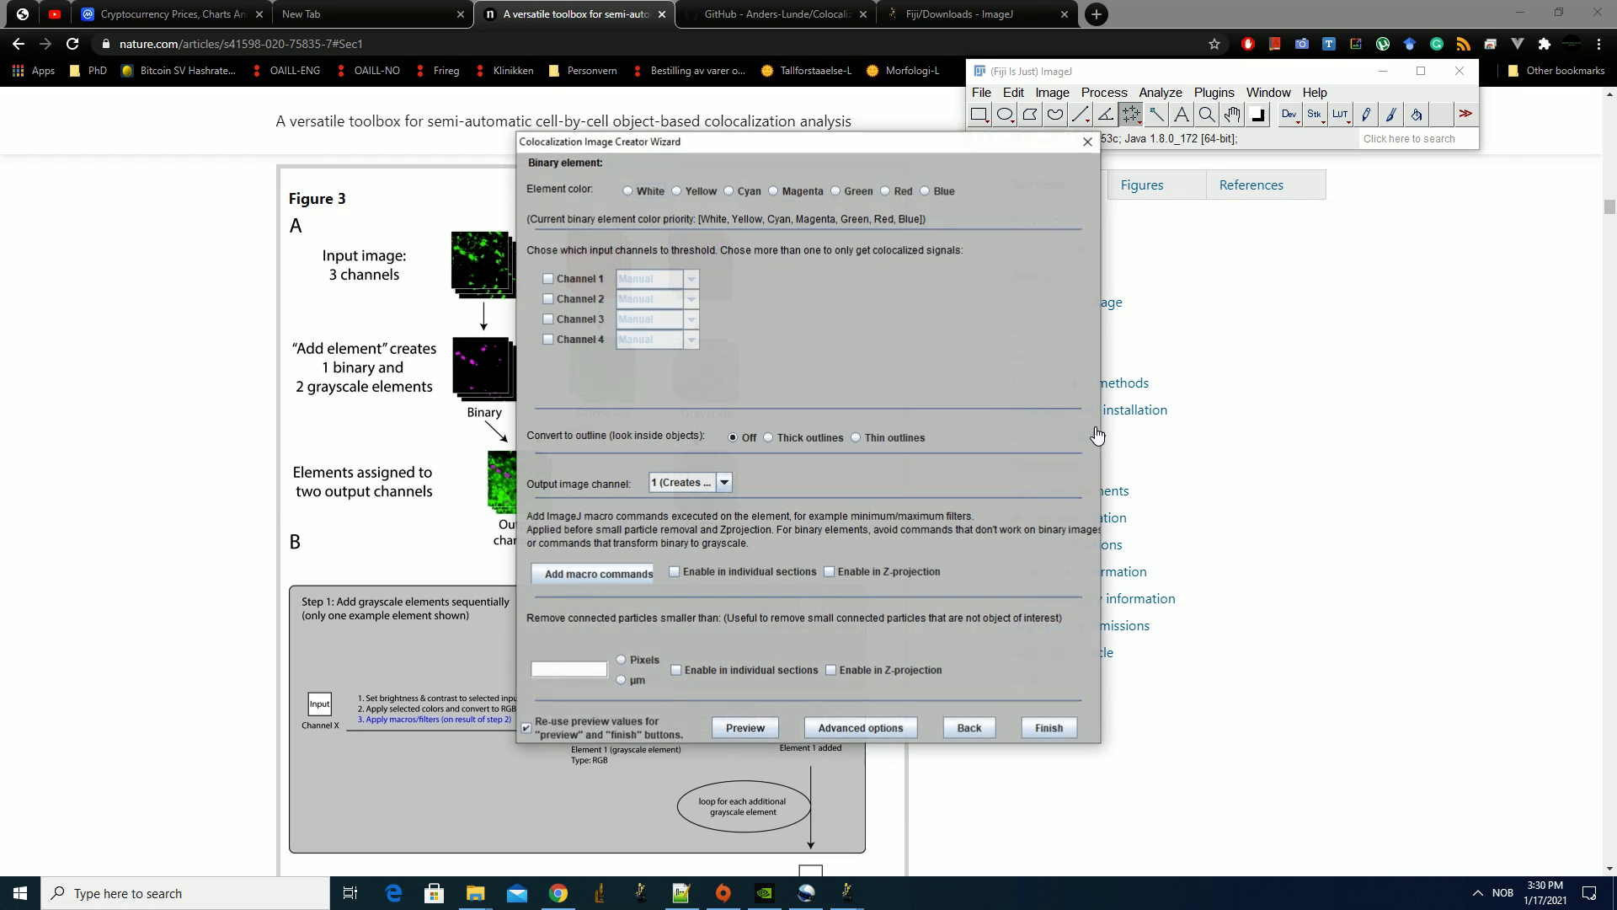
pyautogui.moveTo(795, 151); pyautogui.dragTo(1256, 180)
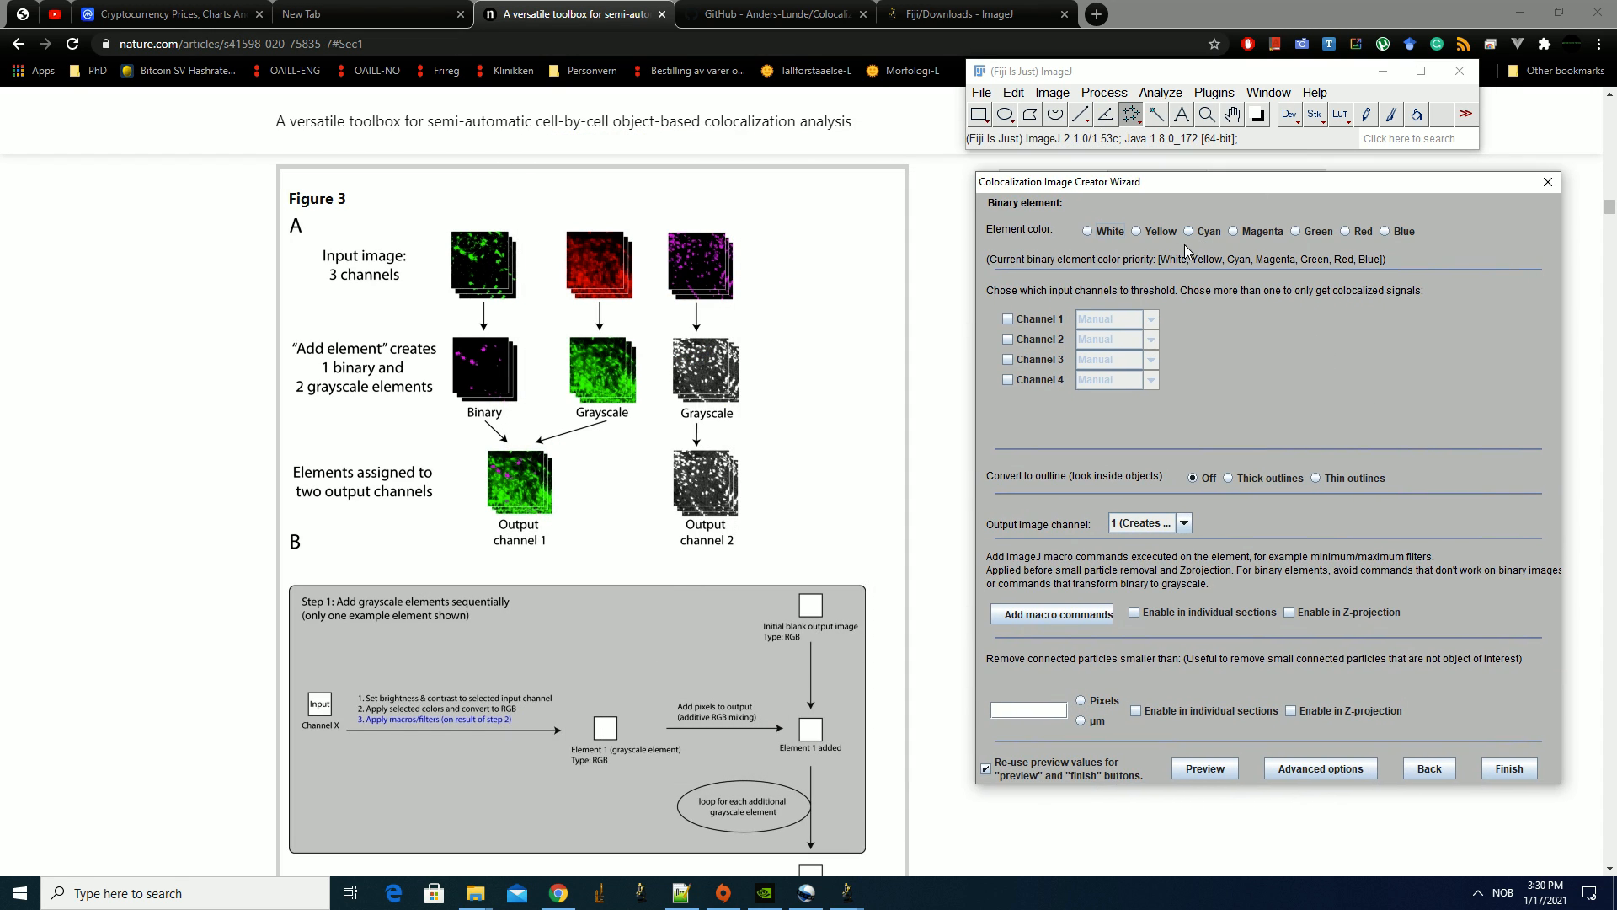
# Choose yellow as element color, select channels 1 and 3 for thresholding, and review channel 1's threshold methods, keeping Manual
pyautogui.click(1044, 320)
pyautogui.click(1047, 359)
pyautogui.click(1117, 319)
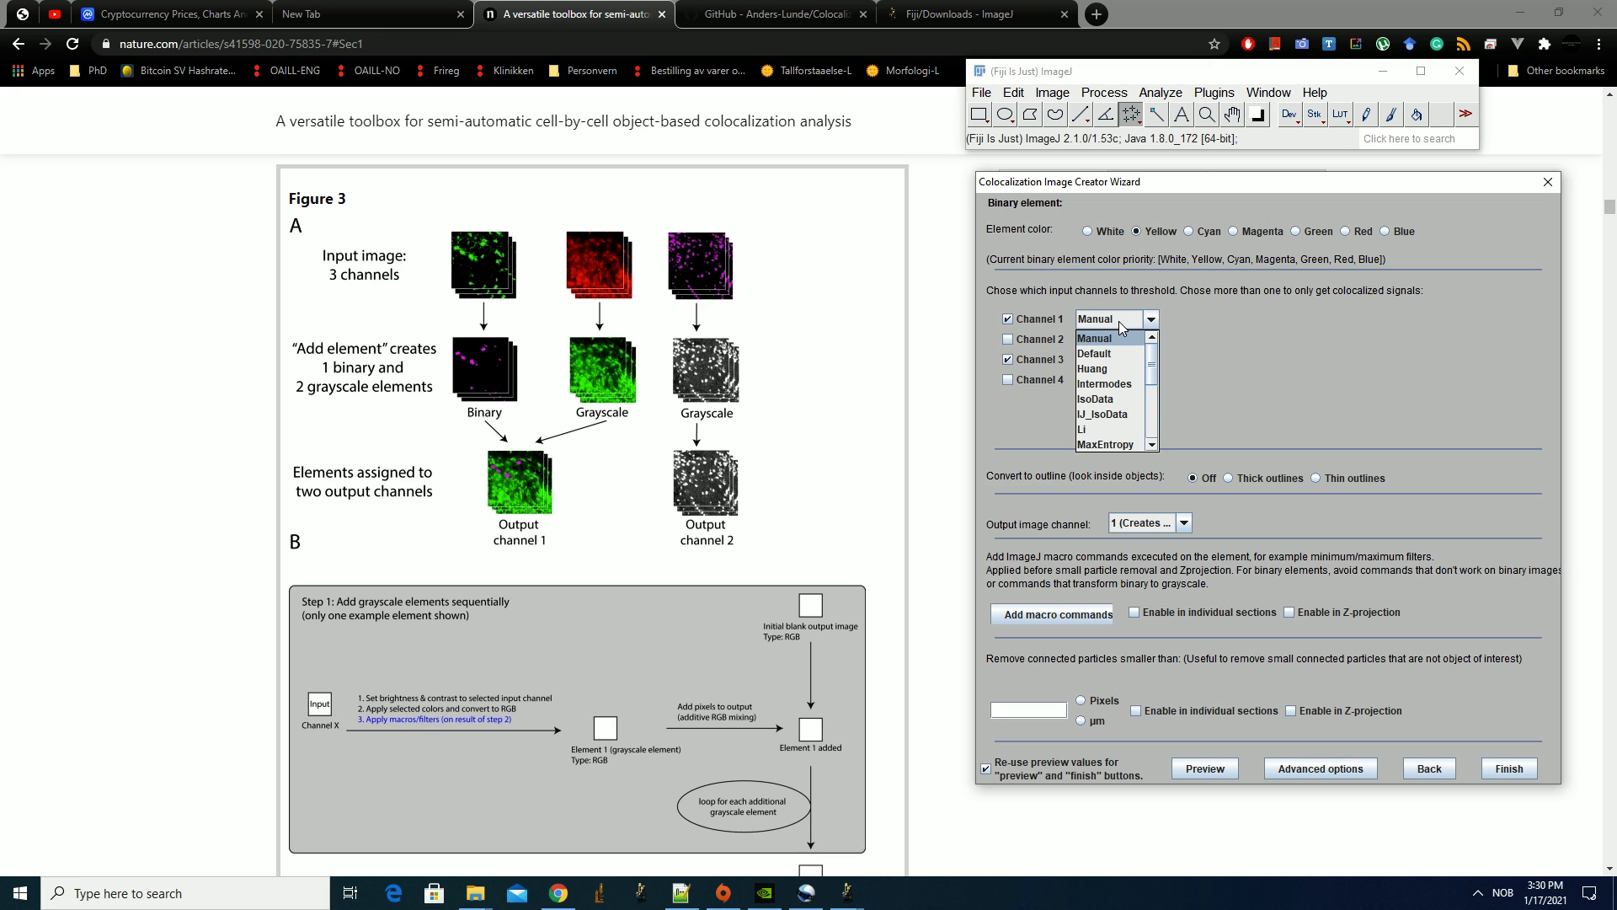
pyautogui.click(1121, 320)
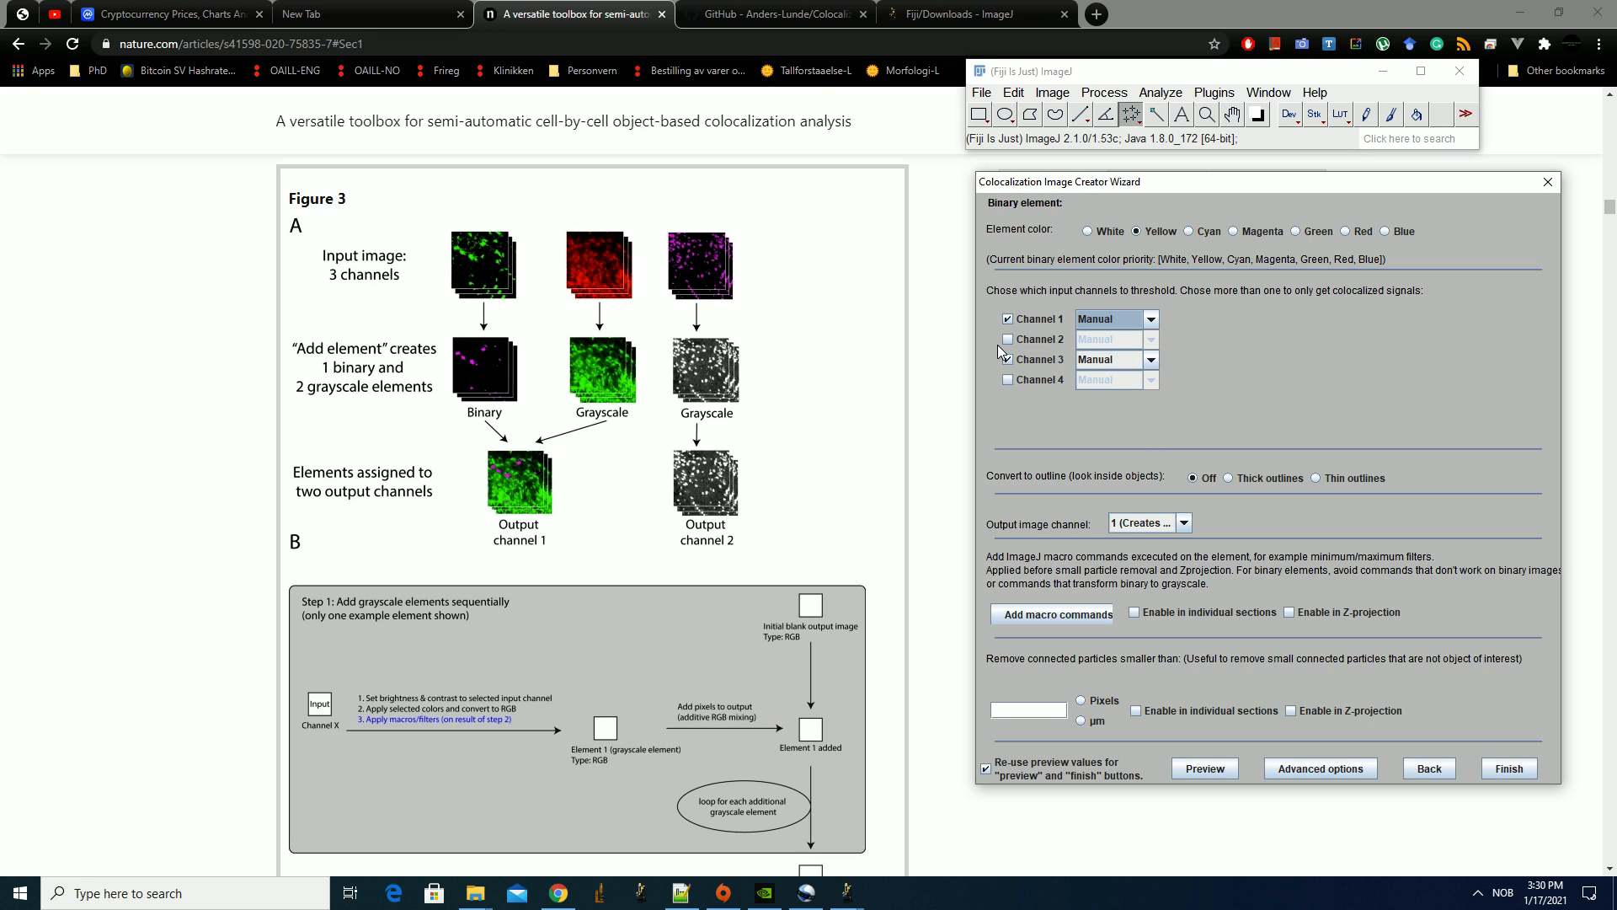
pyautogui.click(1150, 321)
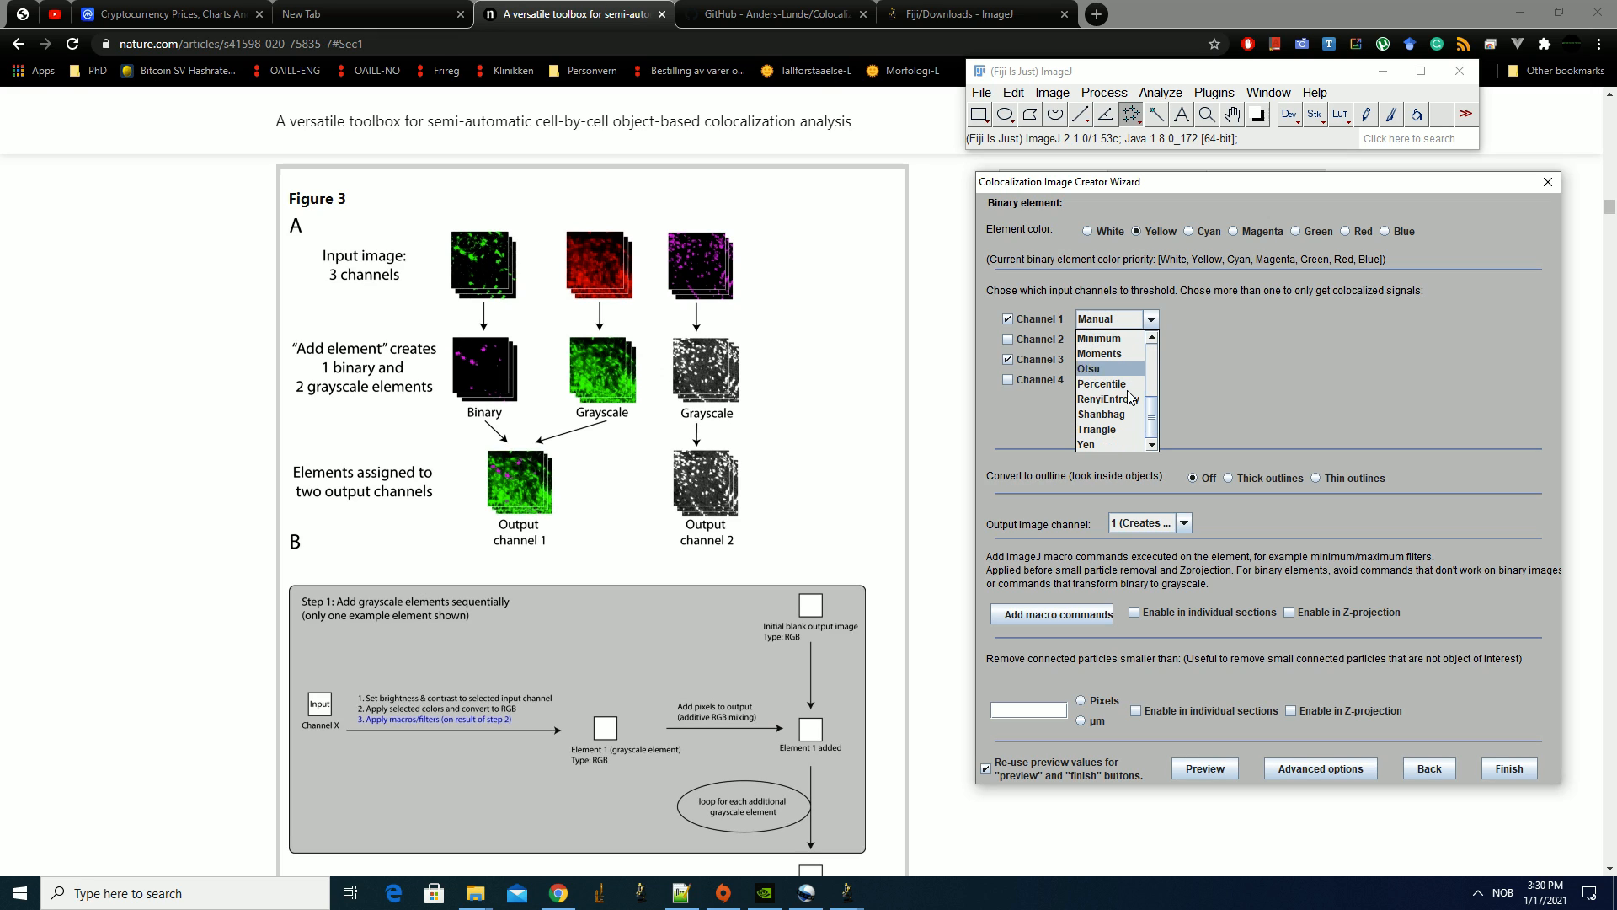
pyautogui.scroll(1, 1128, 393)
pyautogui.click(1112, 341)
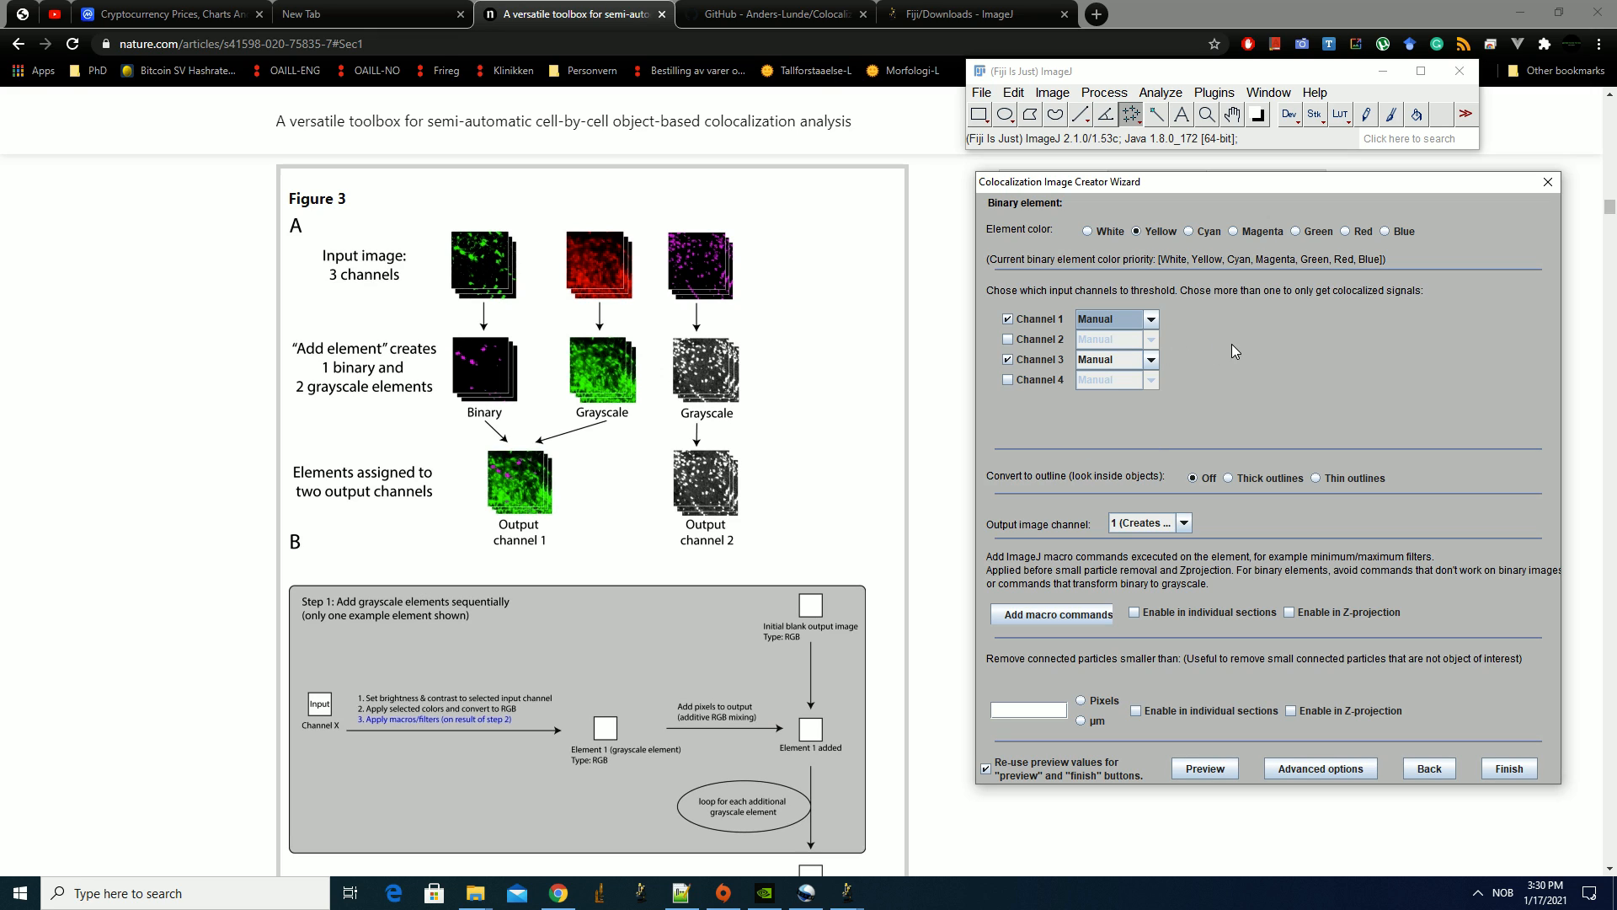
# Exclude channel 3 from thresholding and set the outline conversion to thick outlines, keeping channel 1's method Manual
pyautogui.click(1045, 362)
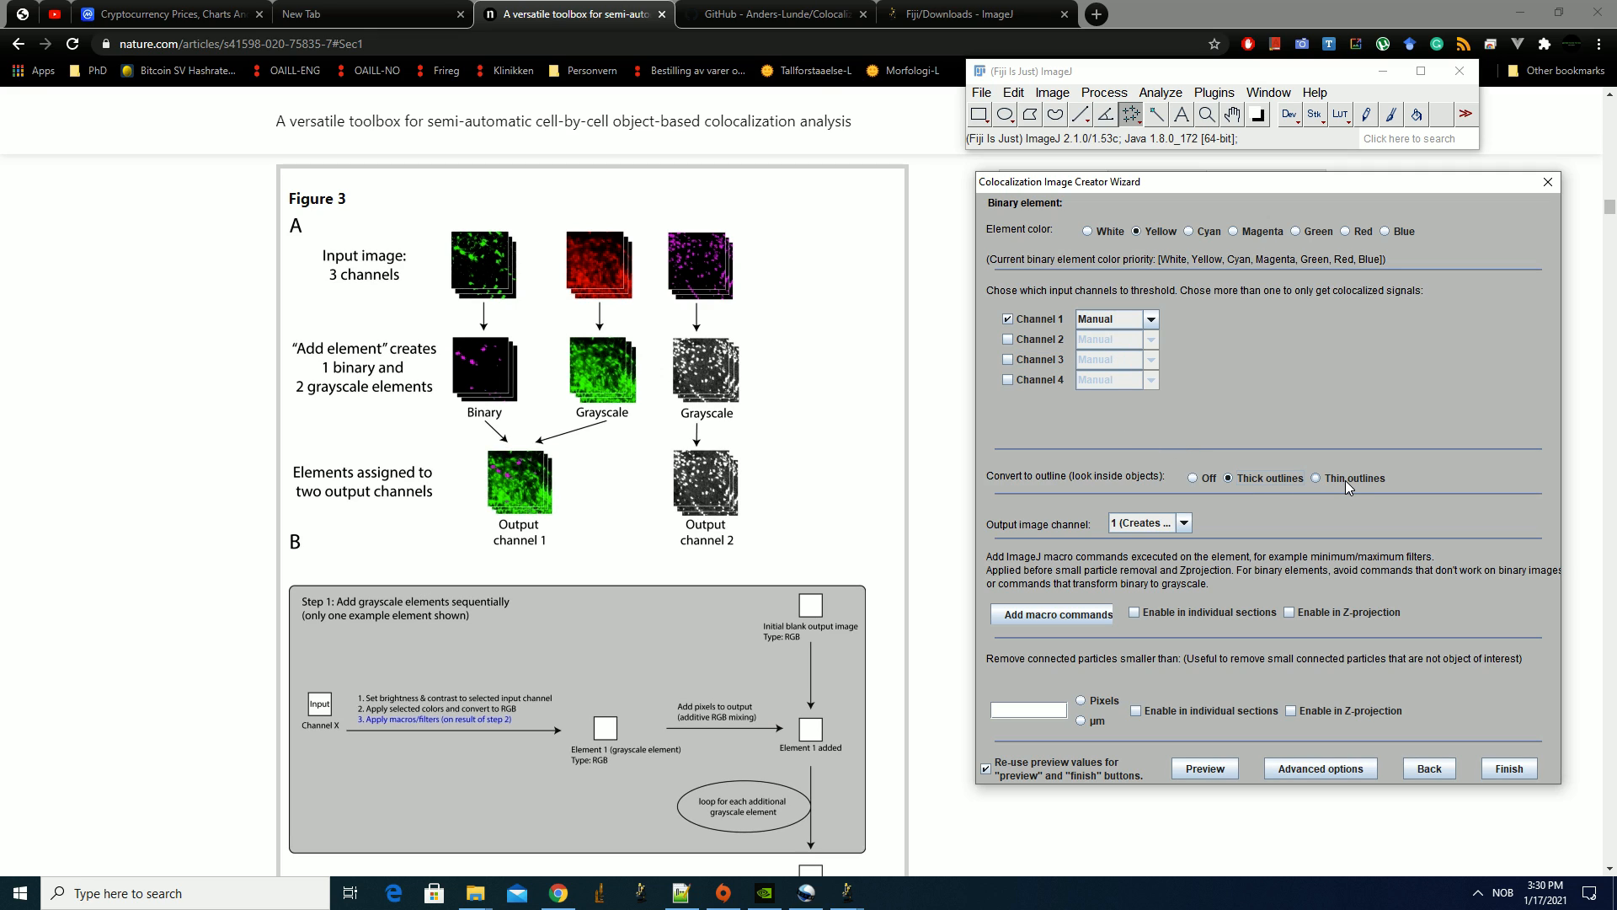
pyautogui.click(1273, 478)
pyautogui.click(1108, 320)
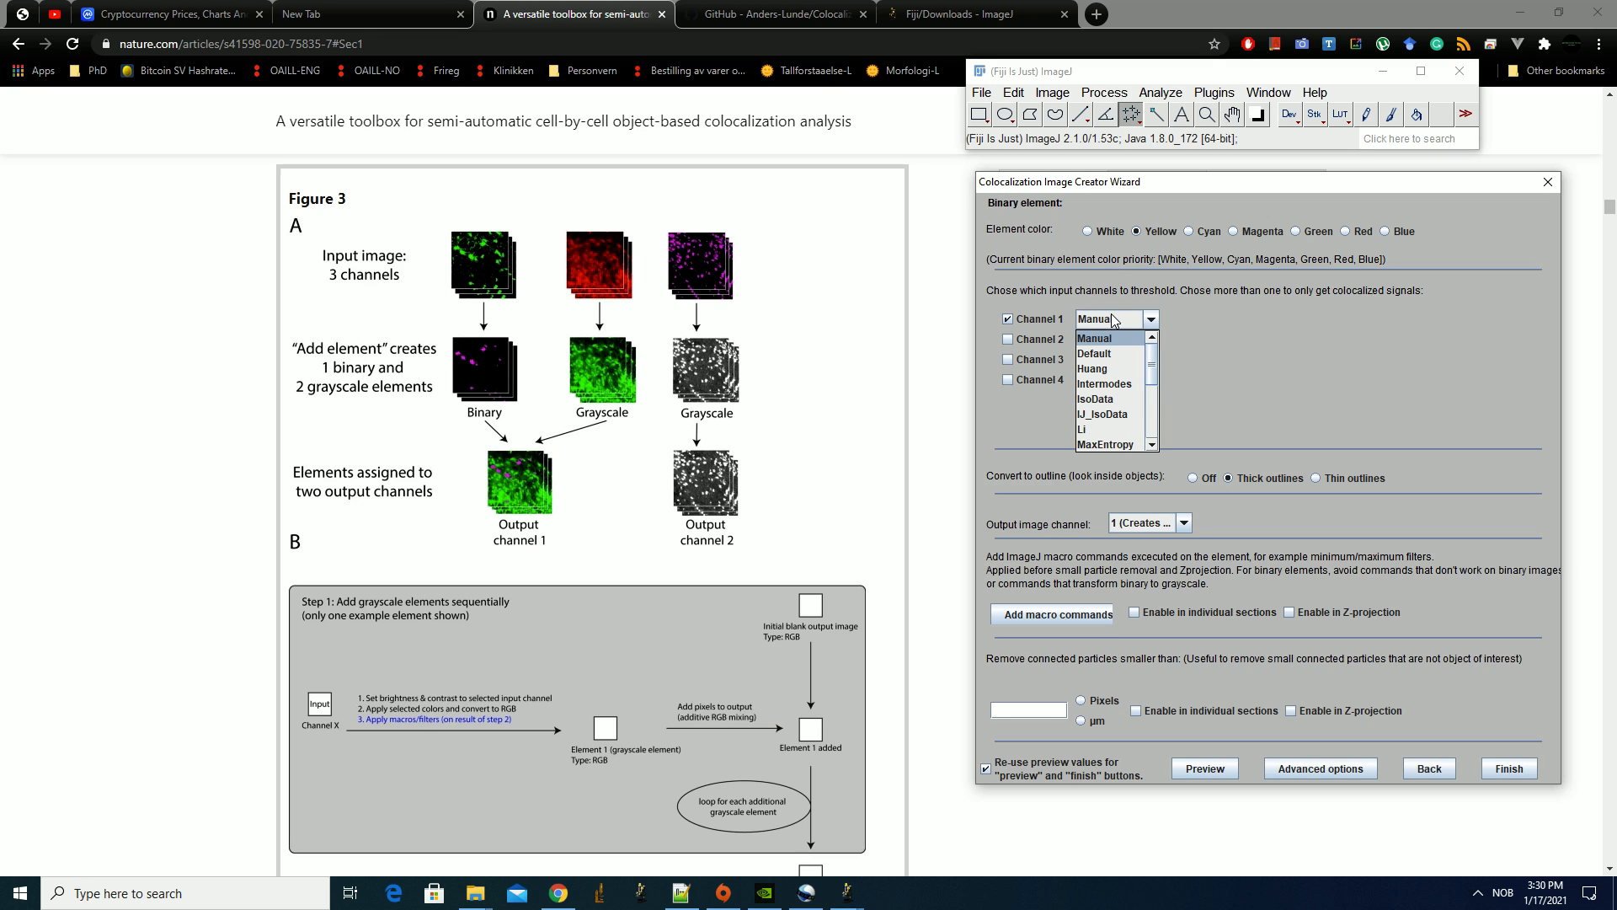
pyautogui.click(1133, 320)
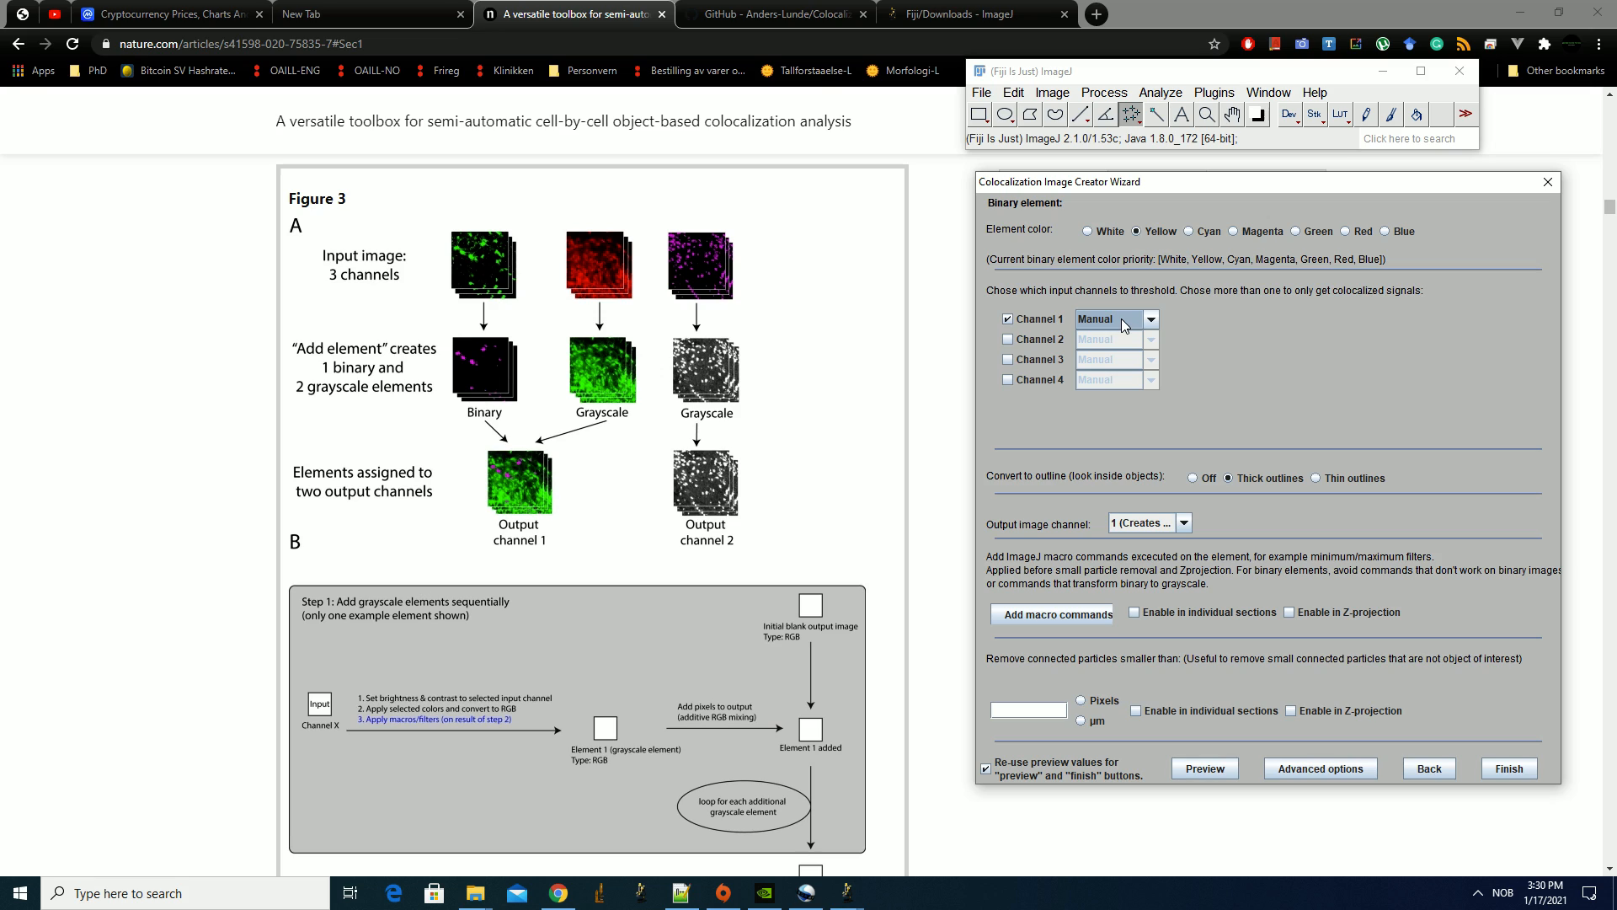
# Set the element color to white, preview it with channel 1's lower threshold at about 1725, and place the preview beside the settings
pyautogui.click(1105, 234)
pyautogui.click(1205, 769)
pyautogui.moveTo(1341, 388); pyautogui.dragTo(926, 380)
pyautogui.moveTo(844, 468)
pyautogui.mouseDown()
pyautogui.moveTo(867, 471)
pyautogui.moveTo(851, 477)
pyautogui.mouseUp()
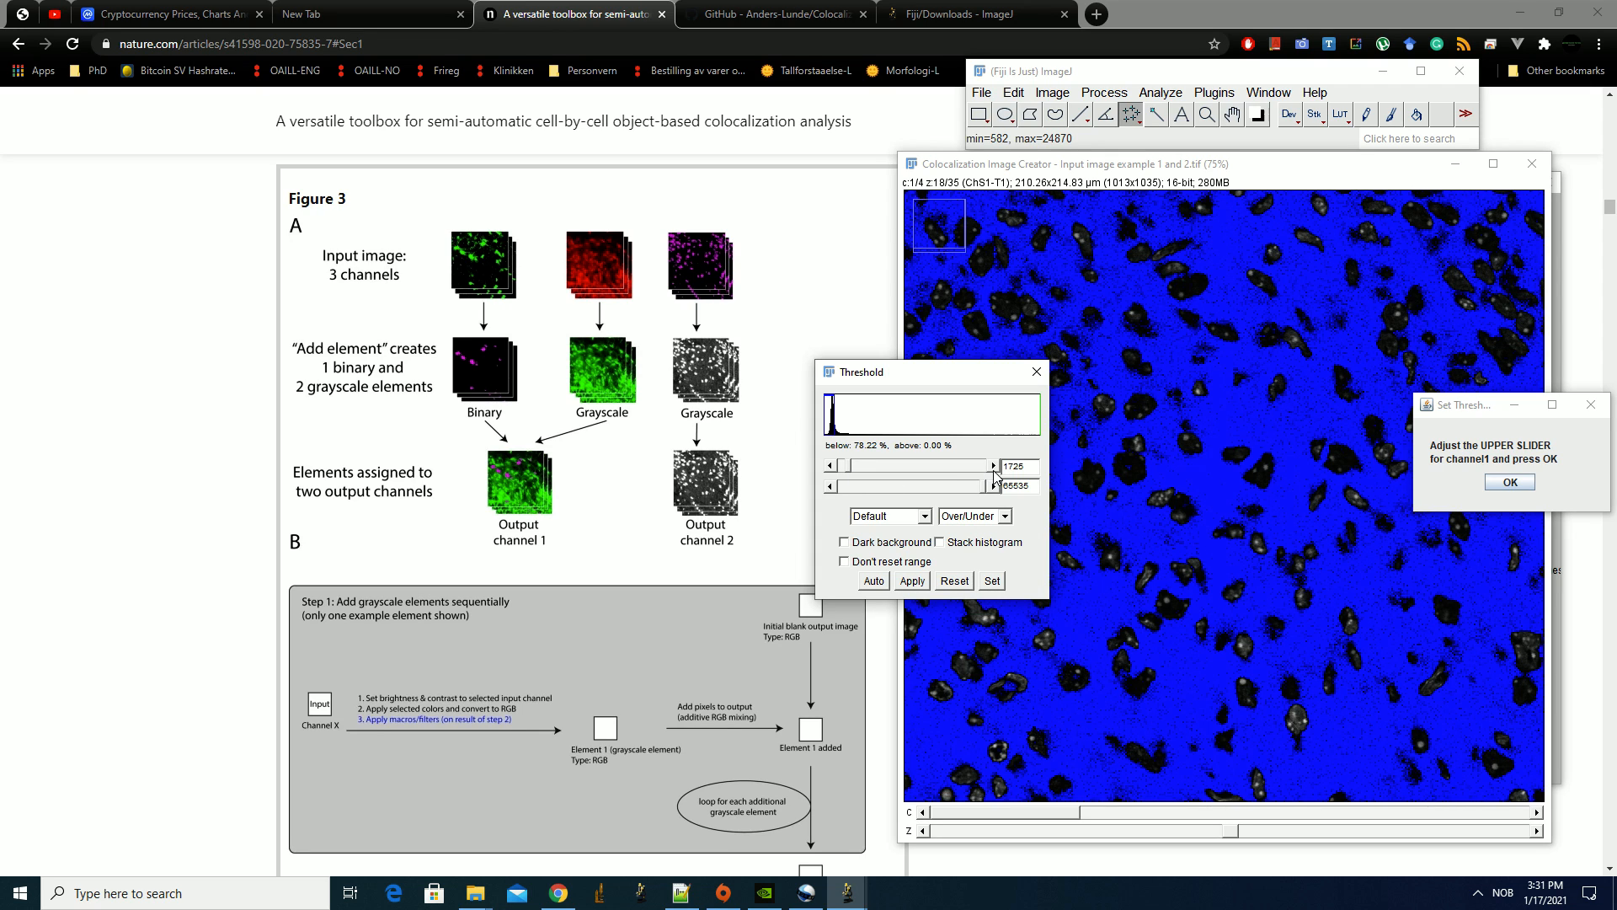
pyautogui.click(1510, 481)
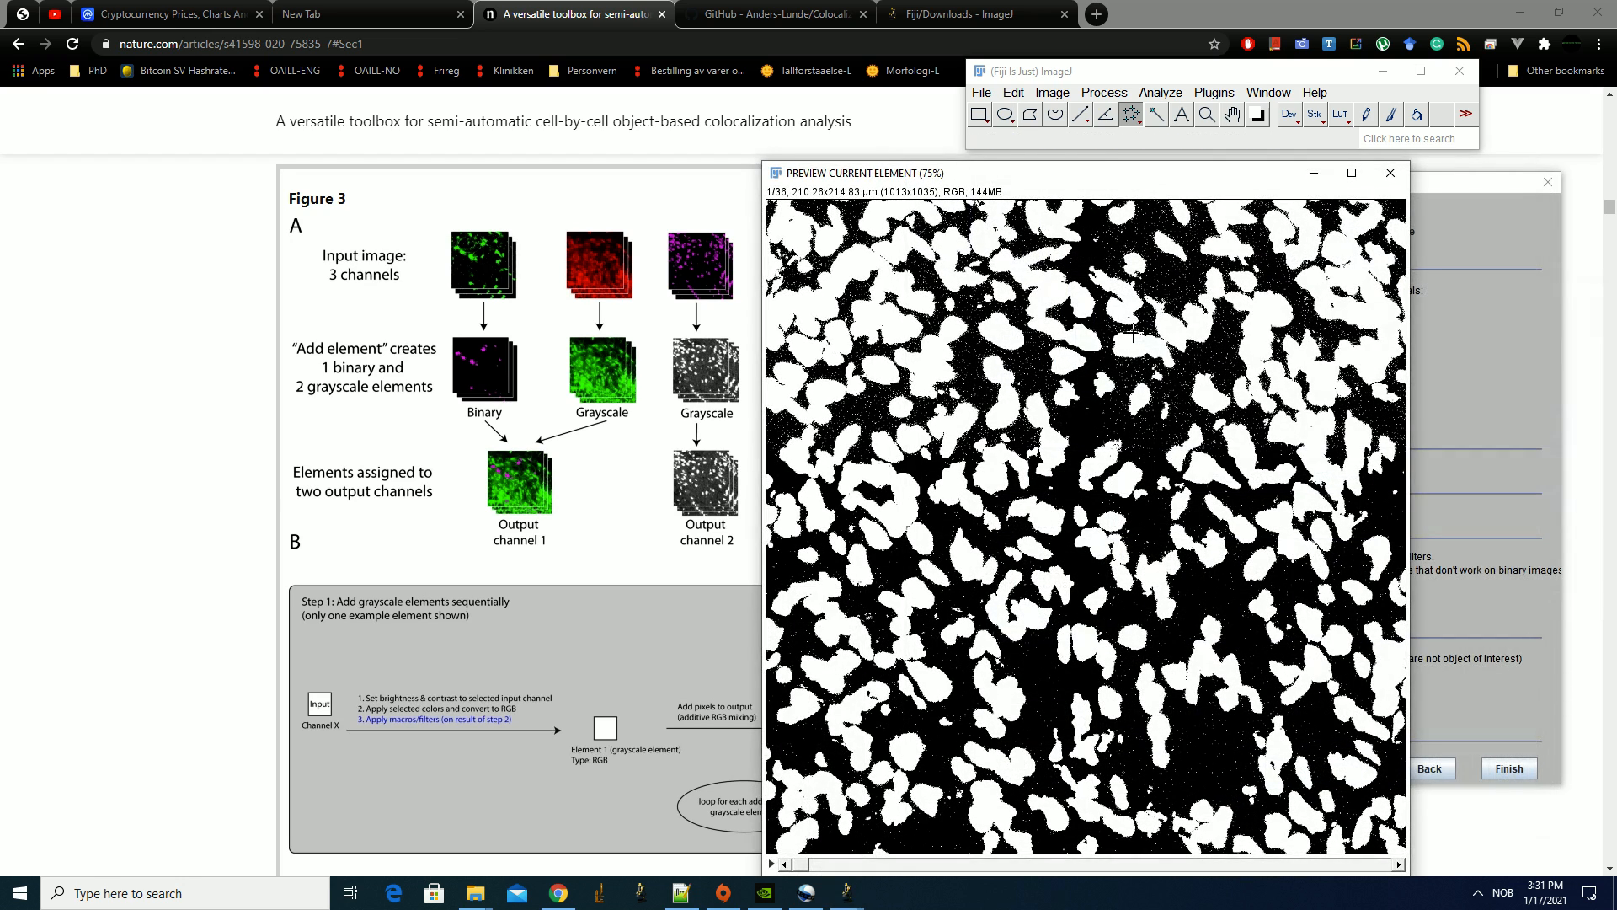
pyautogui.moveTo(1119, 179); pyautogui.dragTo(600, 123)
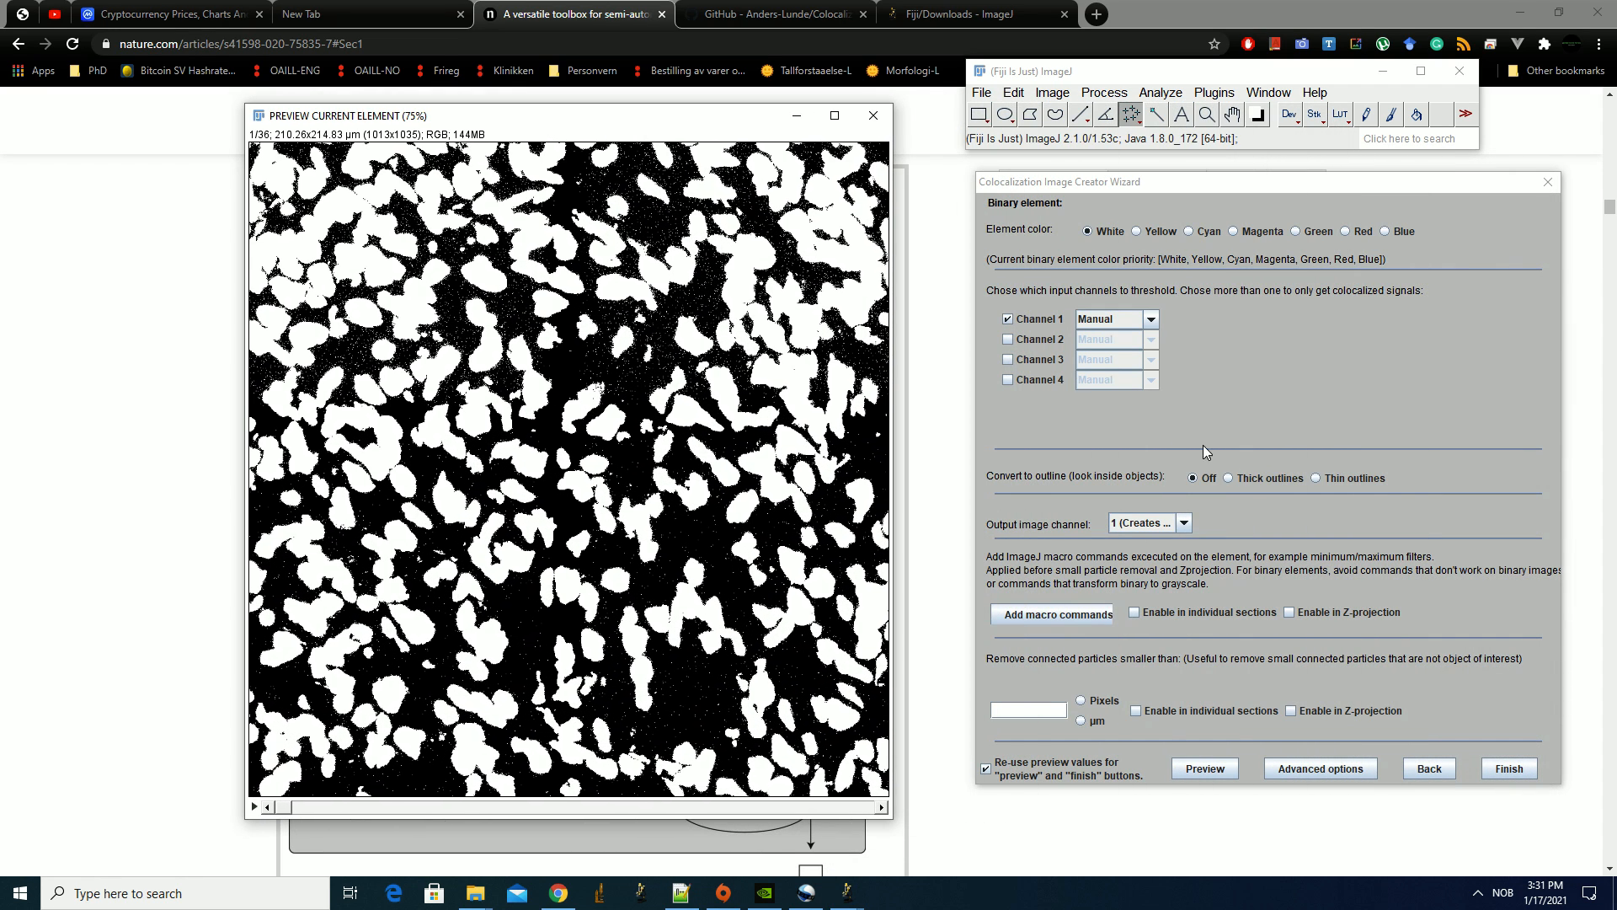
# Uncomment the Minimum, Erode, Remove Outliers and Fill Holes lines in the element's macro commands and save them
pyautogui.click(1089, 615)
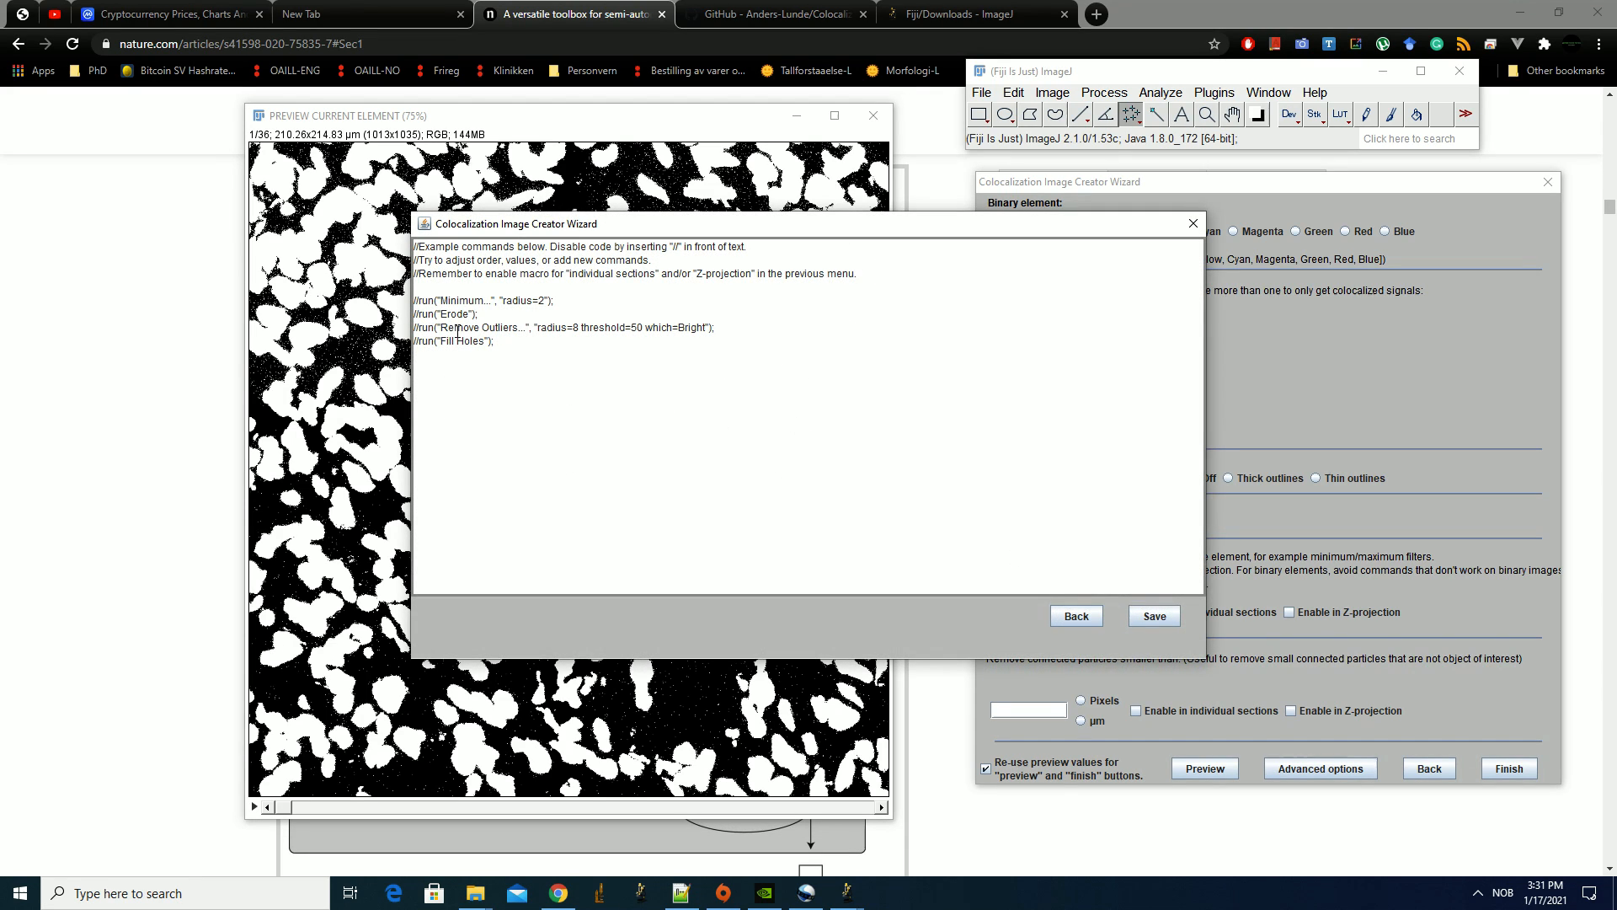
pyautogui.press('BackSpace')
pyautogui.press('BackSpace')
pyautogui.press('Down')
pyautogui.press('Delete')
pyautogui.press('Delete')
pyautogui.press('Down')
pyautogui.press('Delete')
pyautogui.press('Delete')
pyautogui.press('Down')
pyautogui.press('Delete')
pyautogui.press('Delete')
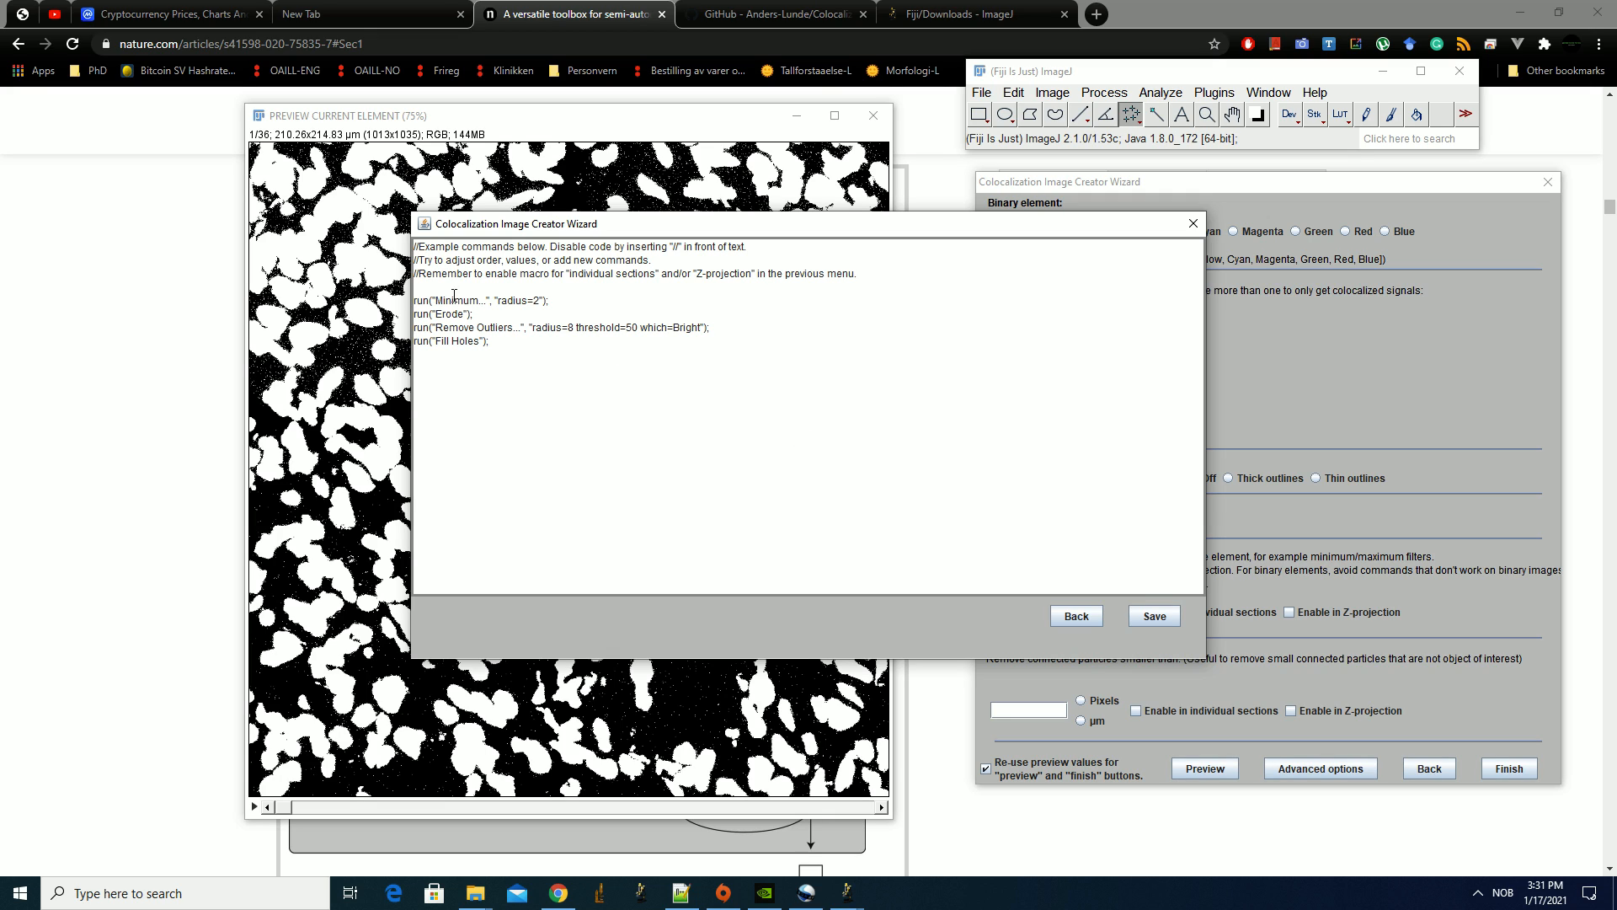
pyautogui.moveTo(499, 300); pyautogui.dragTo(519, 350)
pyautogui.click(711, 415)
pyautogui.click(1155, 617)
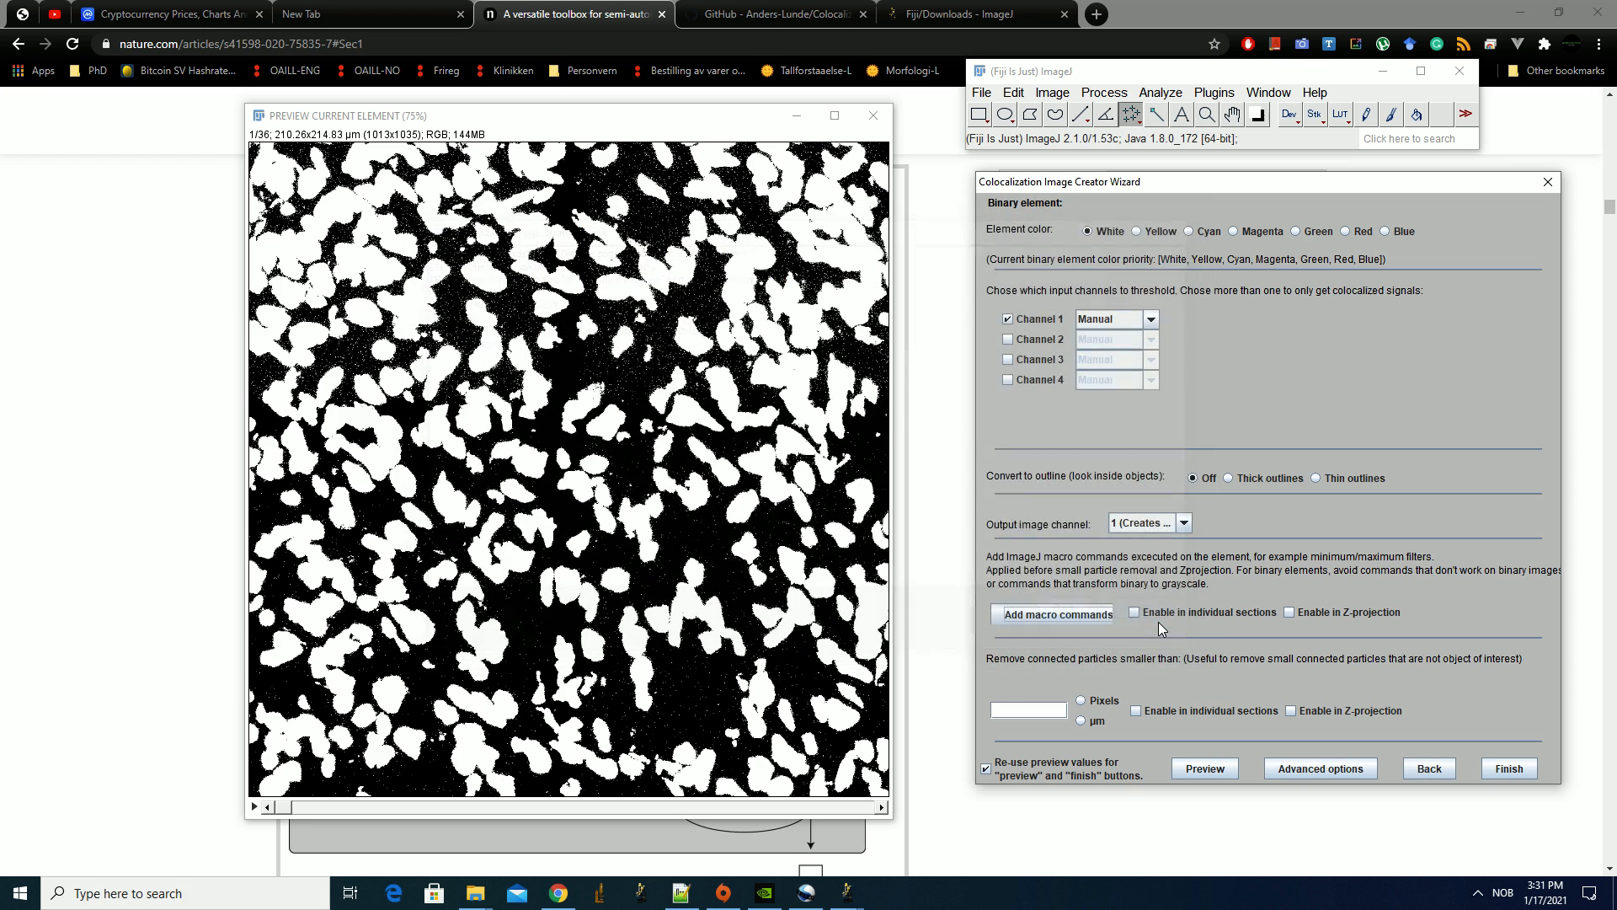
# Enable the macro commands in the Z-projection and preview the element without reused values, setting channel 1's lower threshold to 2011
pyautogui.click(1303, 615)
pyautogui.click(1206, 768)
pyautogui.click(1200, 769)
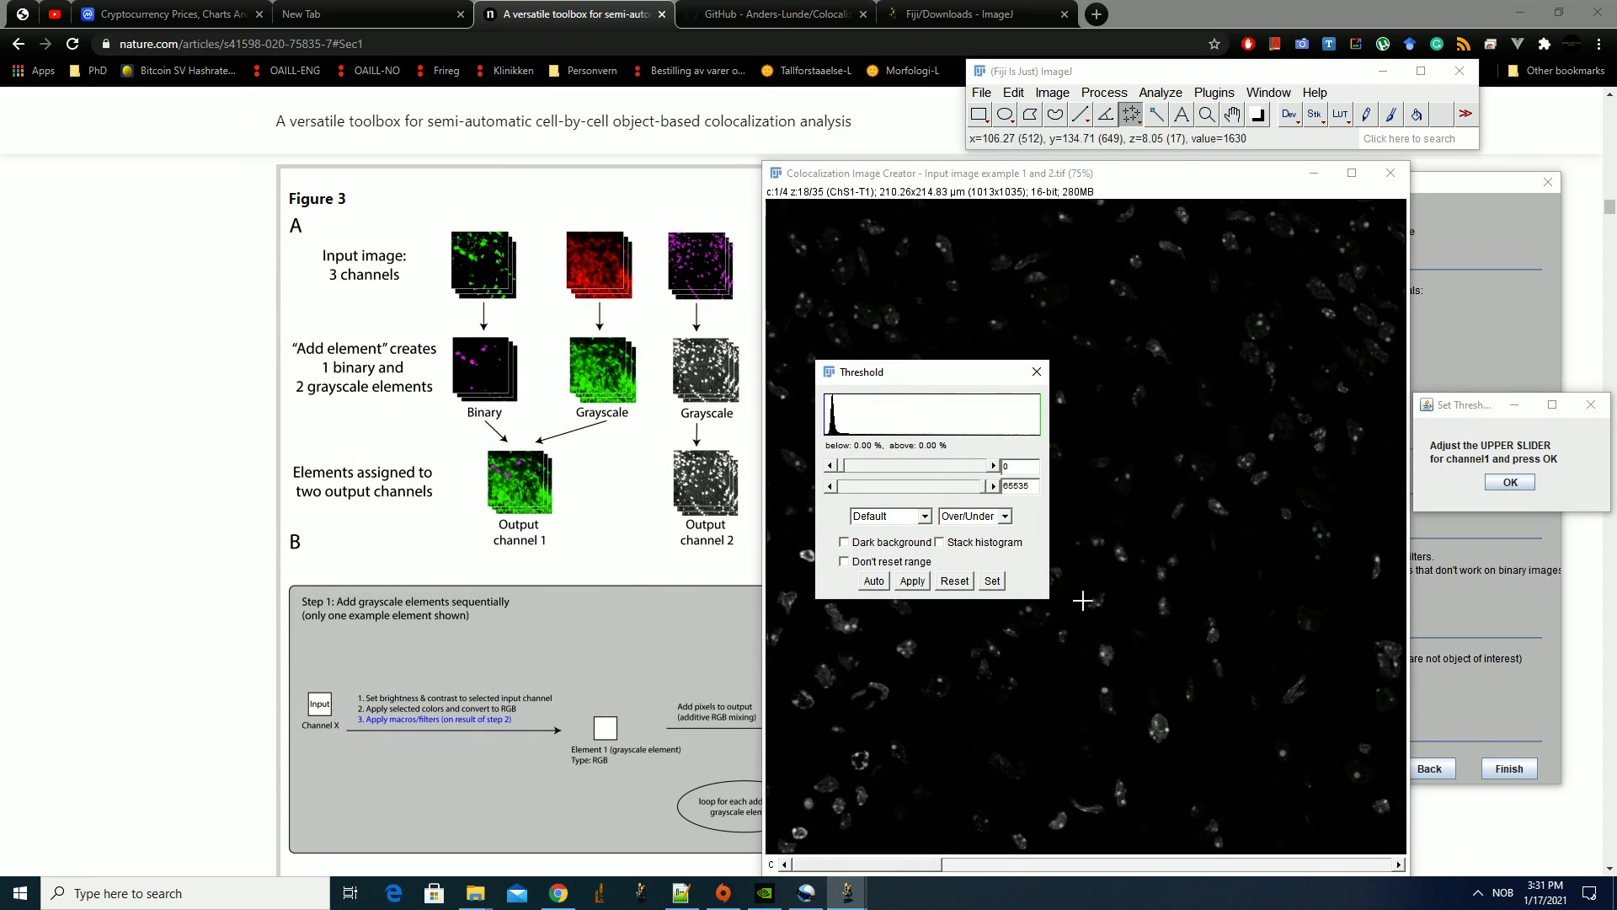
pyautogui.moveTo(842, 470); pyautogui.dragTo(850, 473)
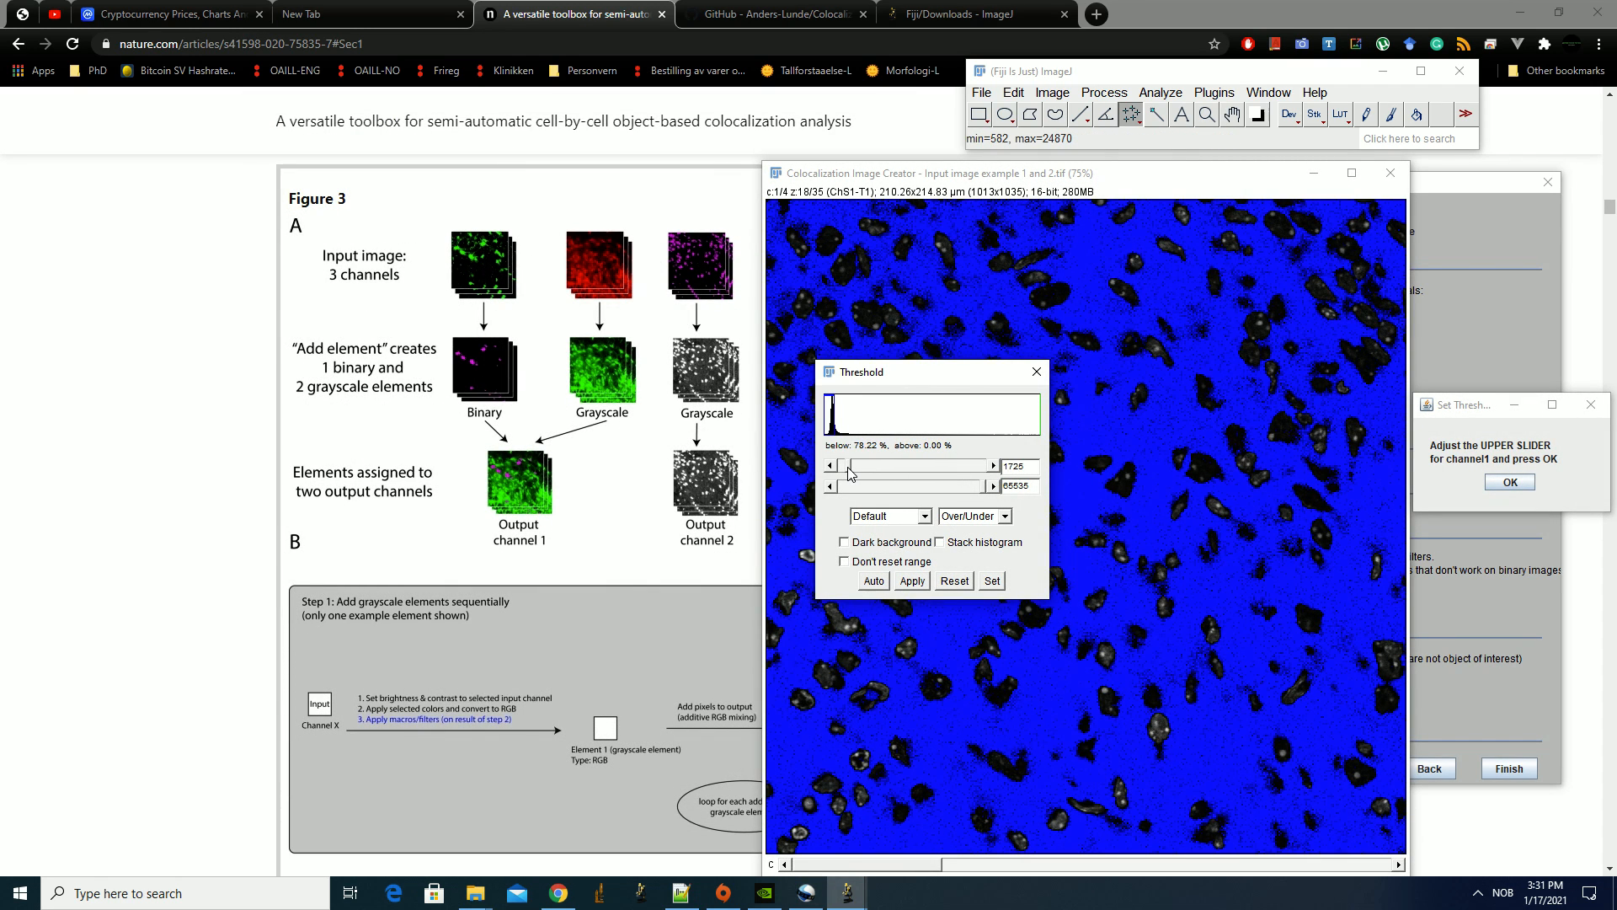
pyautogui.click(993, 467)
pyautogui.click(993, 467)
pyautogui.click(993, 467)
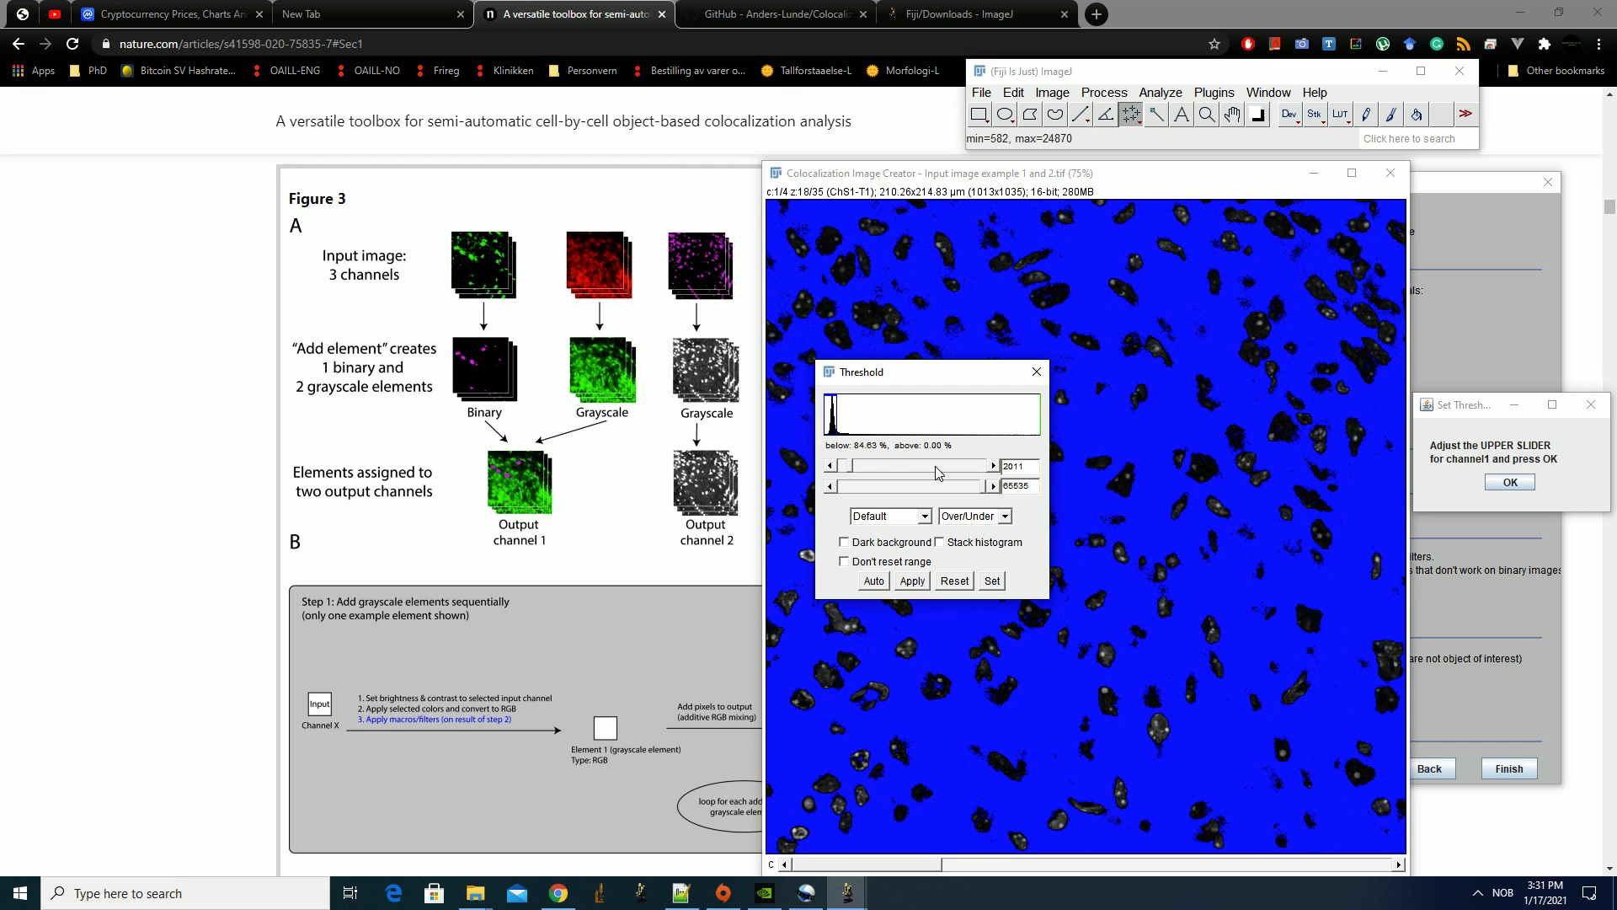
pyautogui.click(1505, 479)
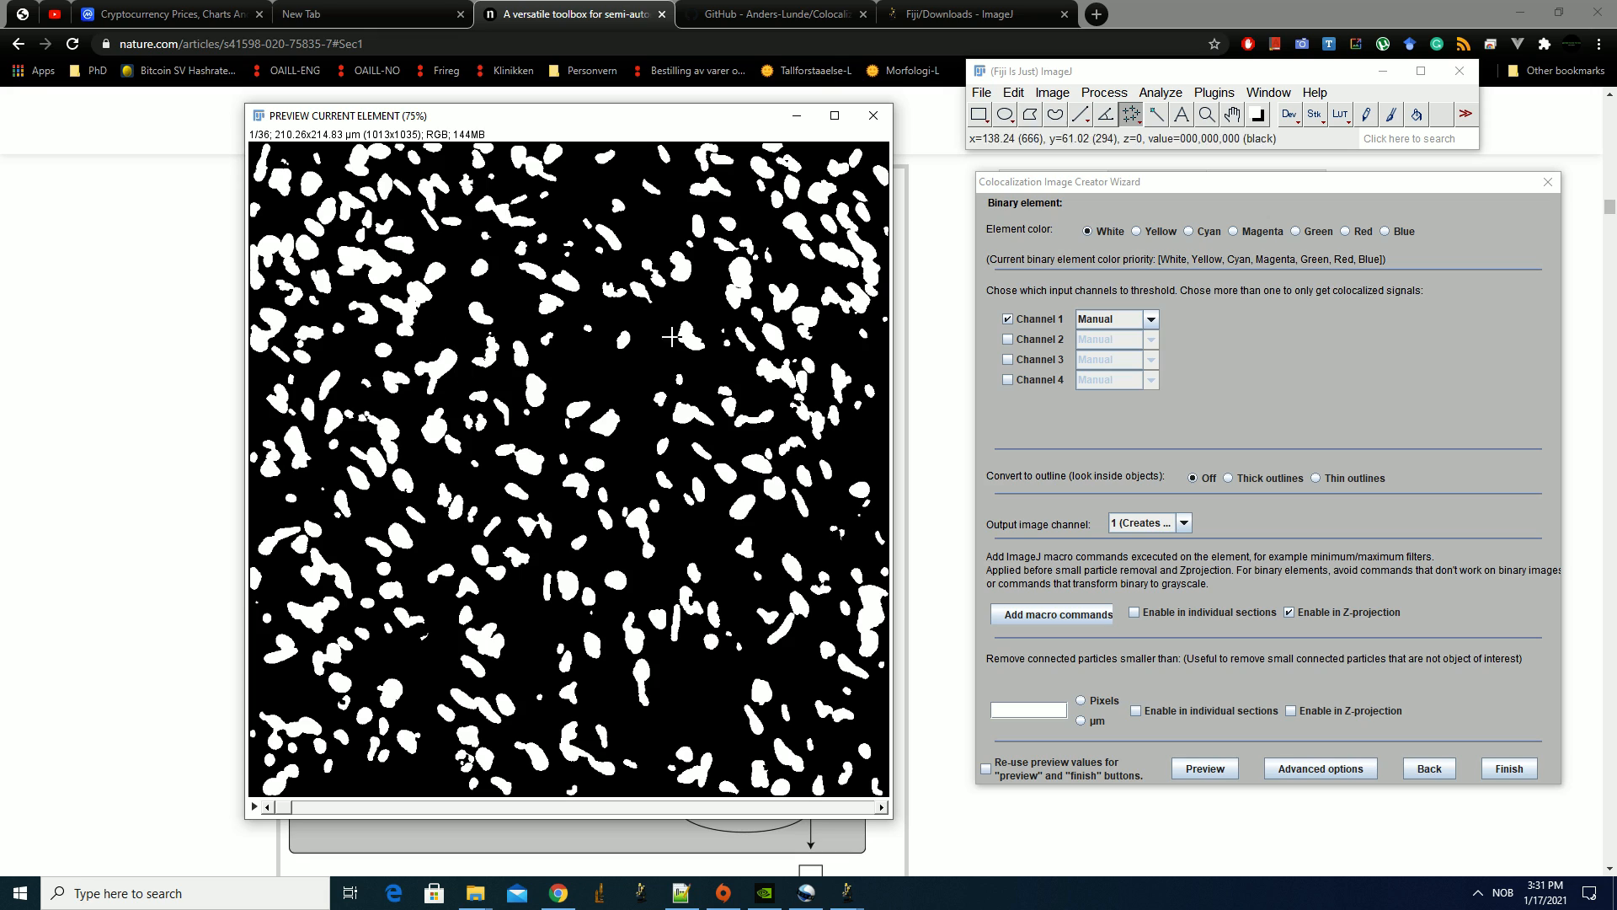
# Convert the element to thick outlines and preview it with channel 1's lower threshold at about 1915
pyautogui.click(1285, 485)
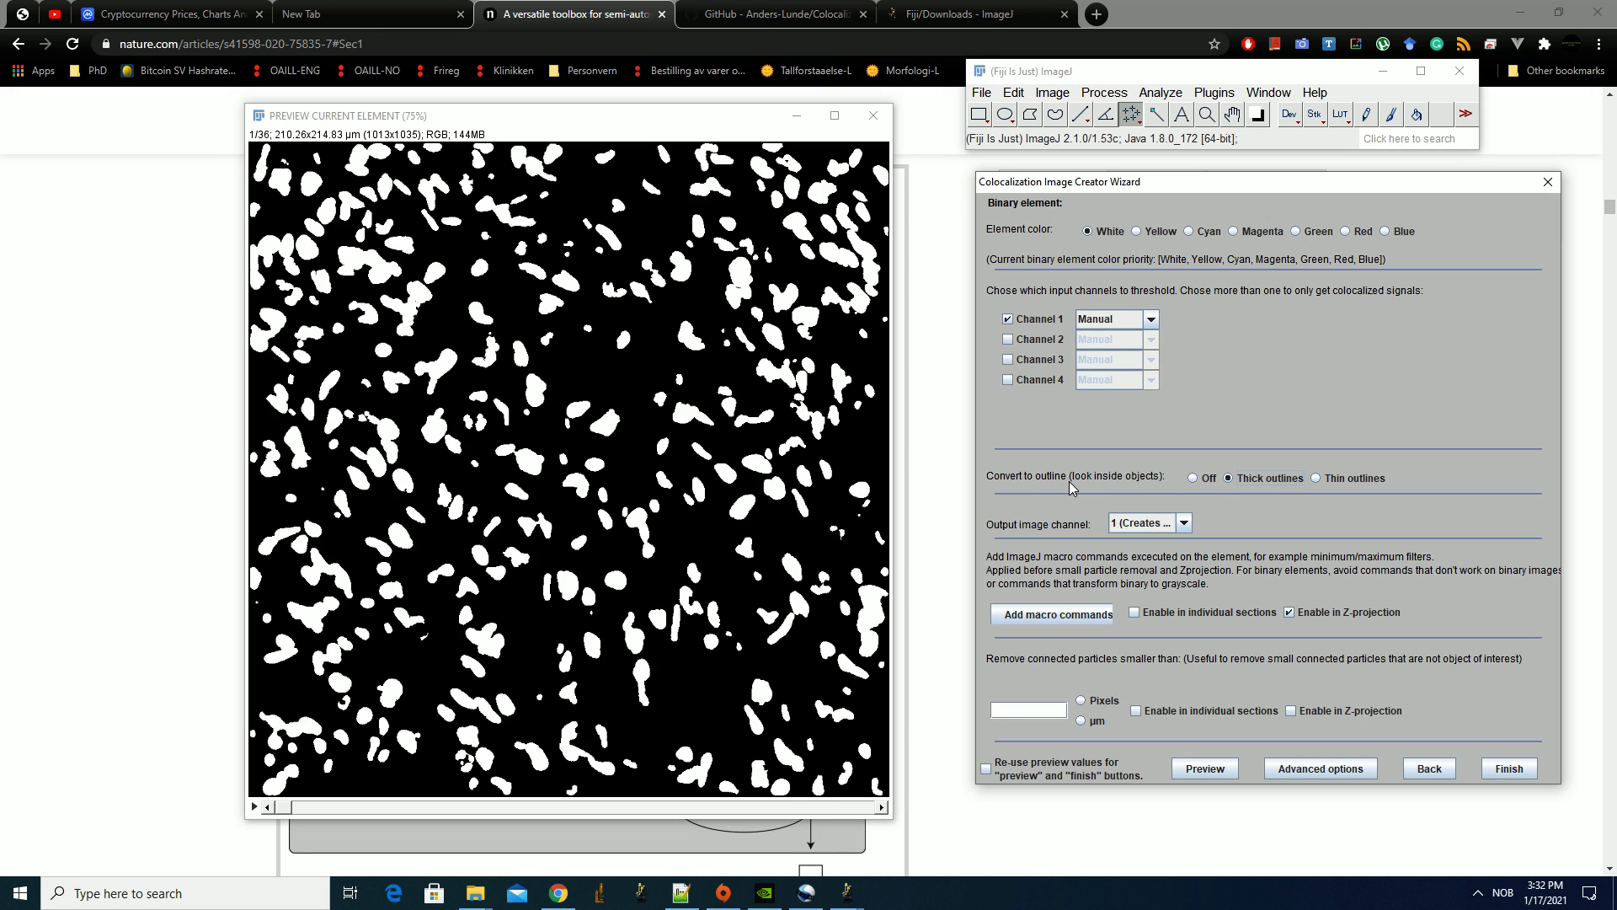
pyautogui.click(1230, 770)
pyautogui.click(1540, 485)
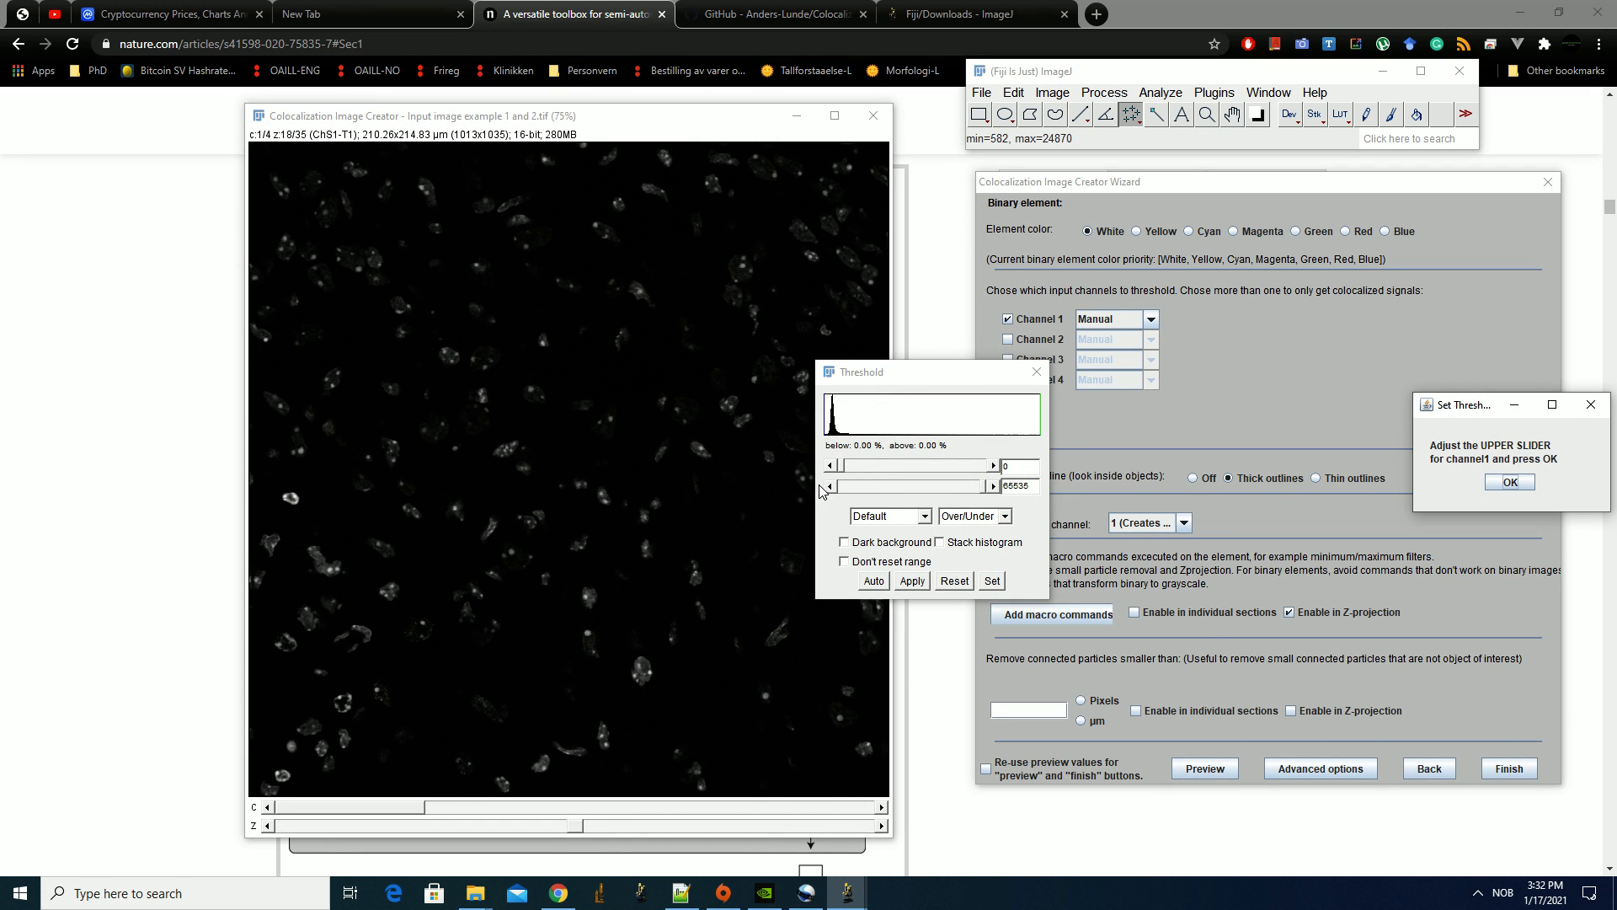
pyautogui.moveTo(843, 465); pyautogui.dragTo(850, 472)
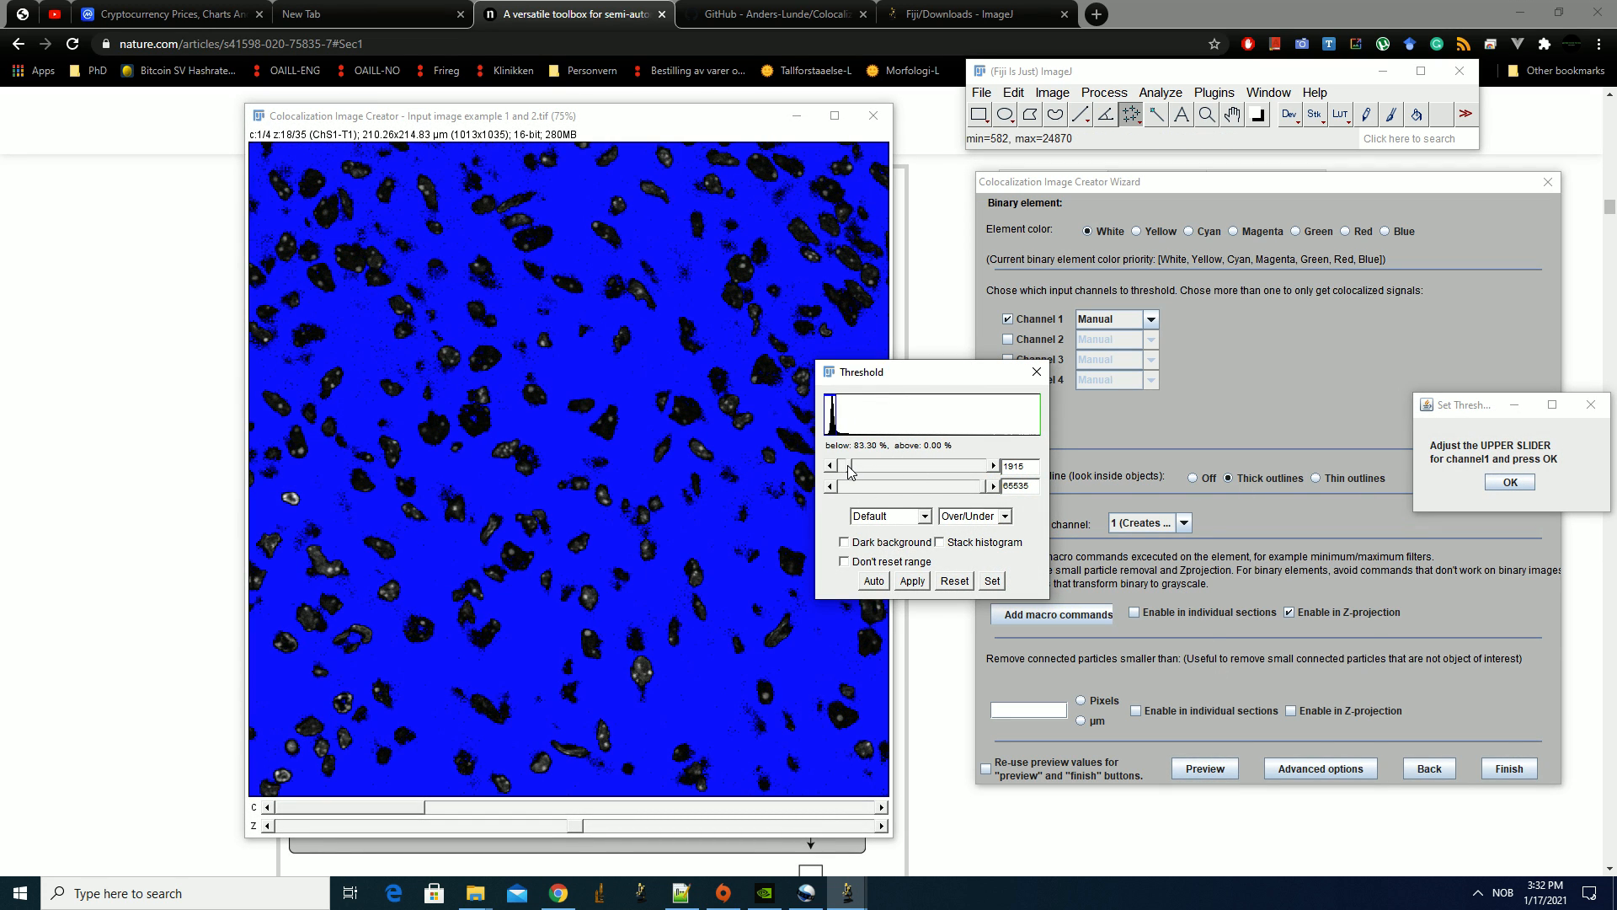
pyautogui.click(1510, 482)
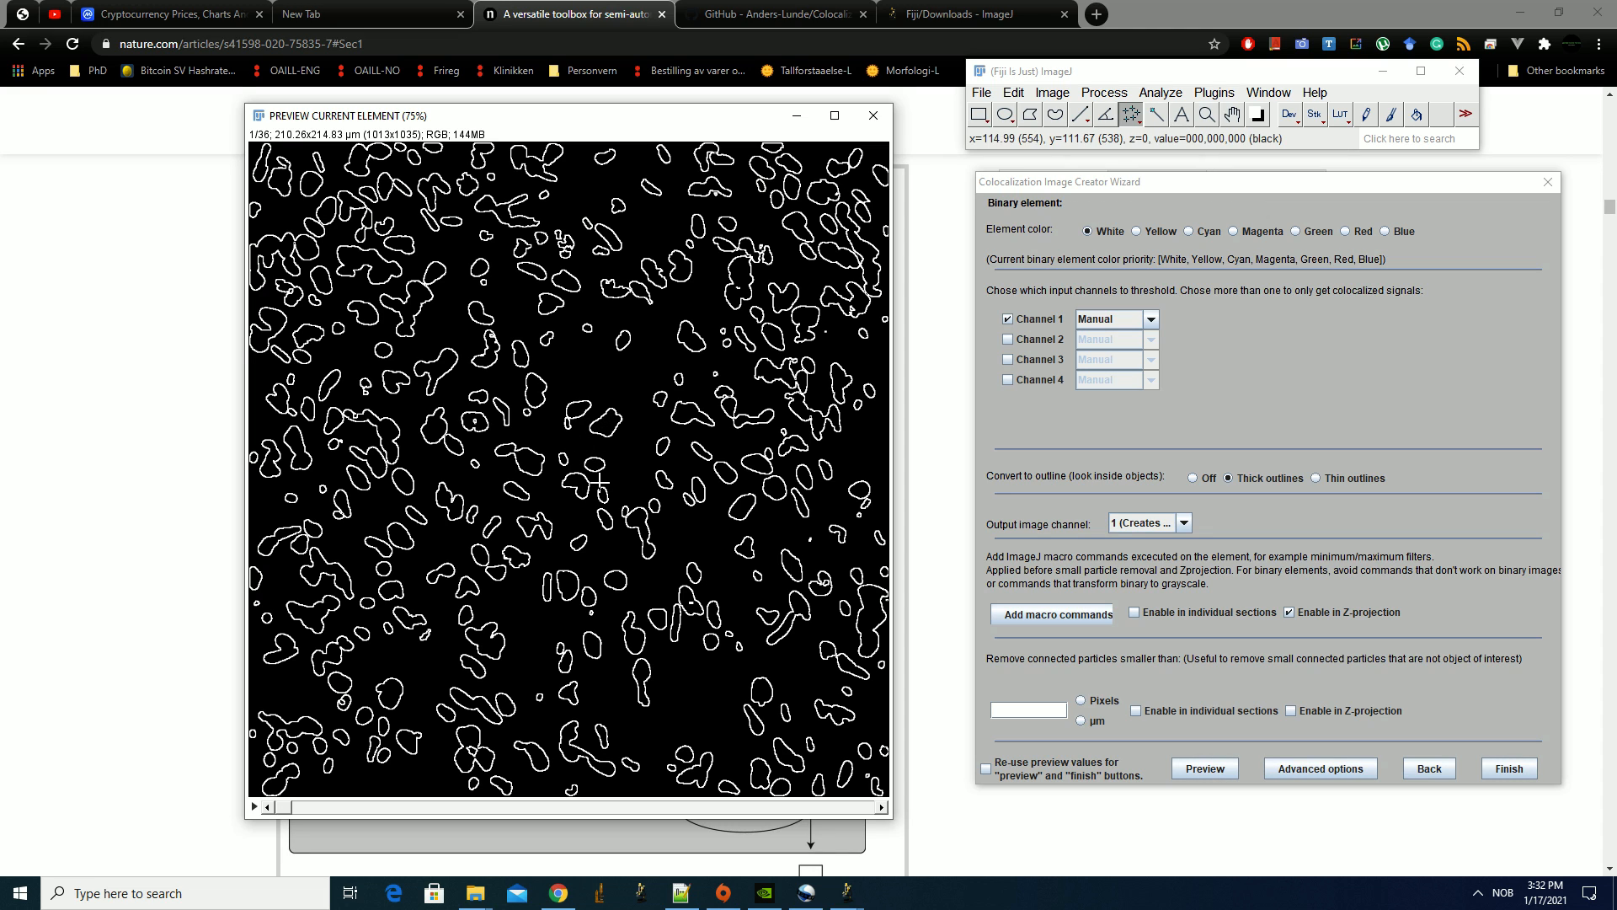
pyautogui.moveTo(681, 125); pyautogui.dragTo(741, 132)
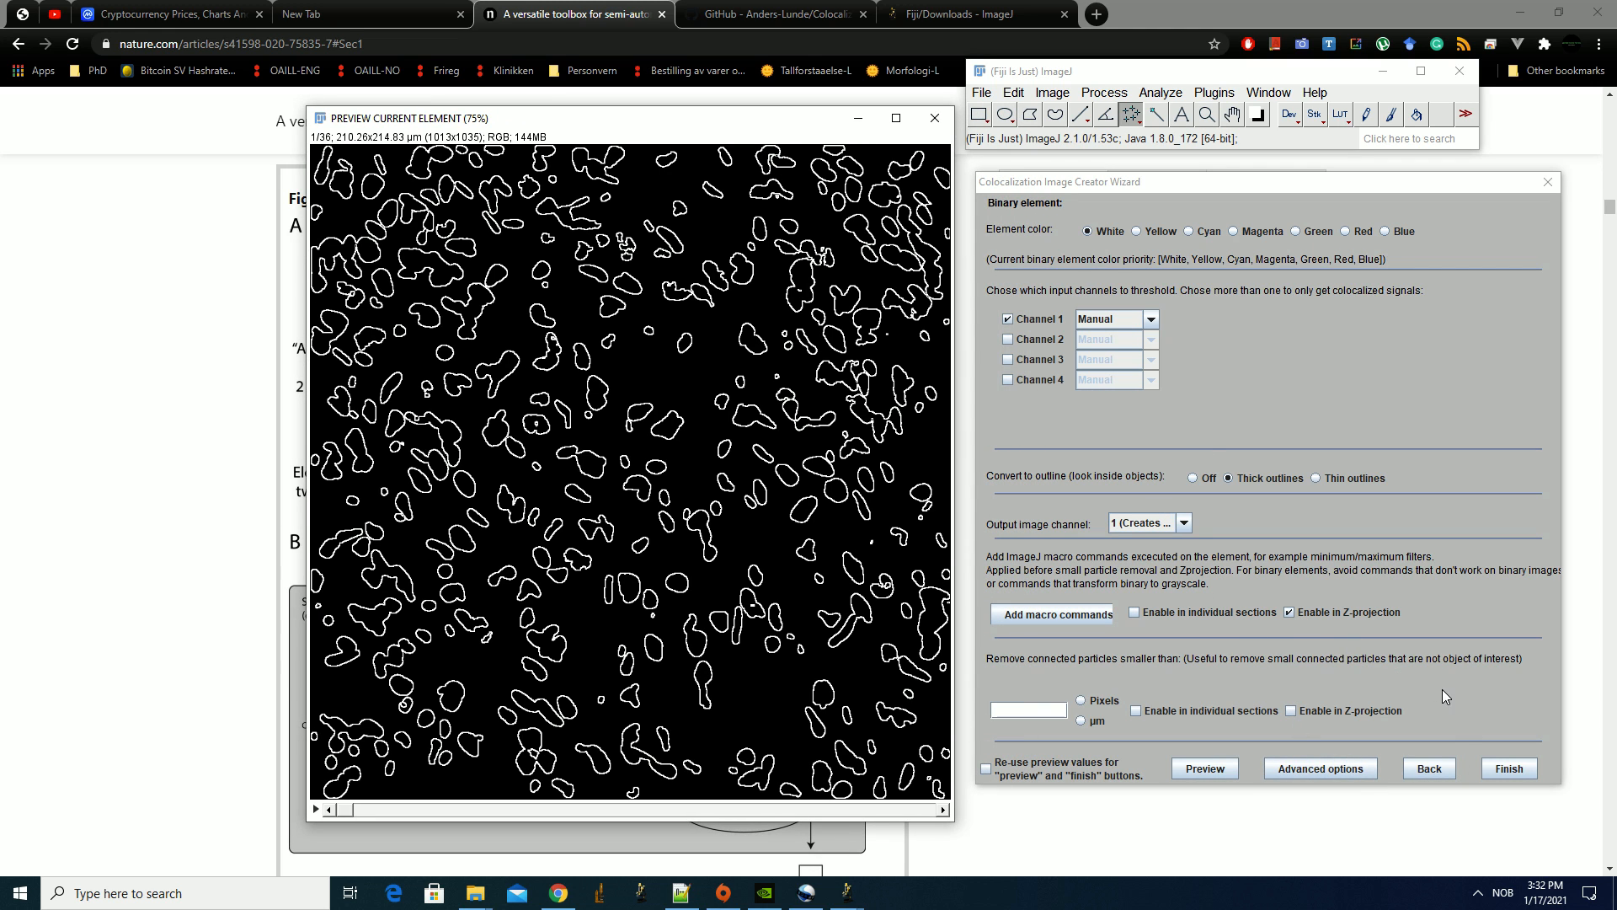
# Finish the white outline element with channel 1's lower threshold at 2011 and move the output image beside the input image
pyautogui.click(1510, 769)
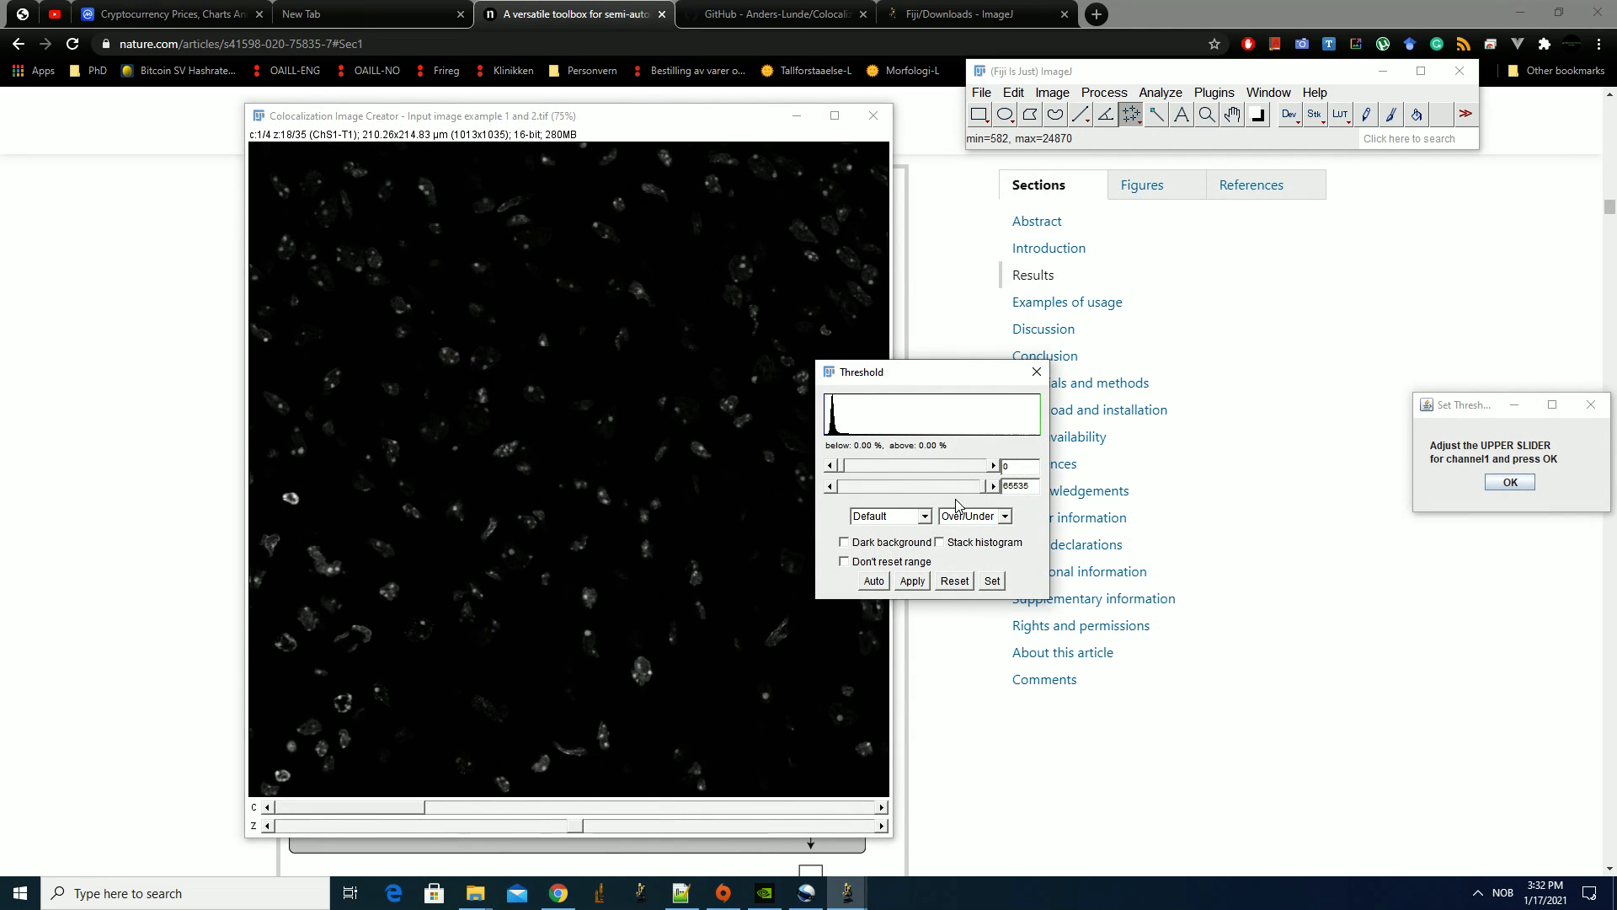
pyautogui.moveTo(840, 472); pyautogui.dragTo(851, 474)
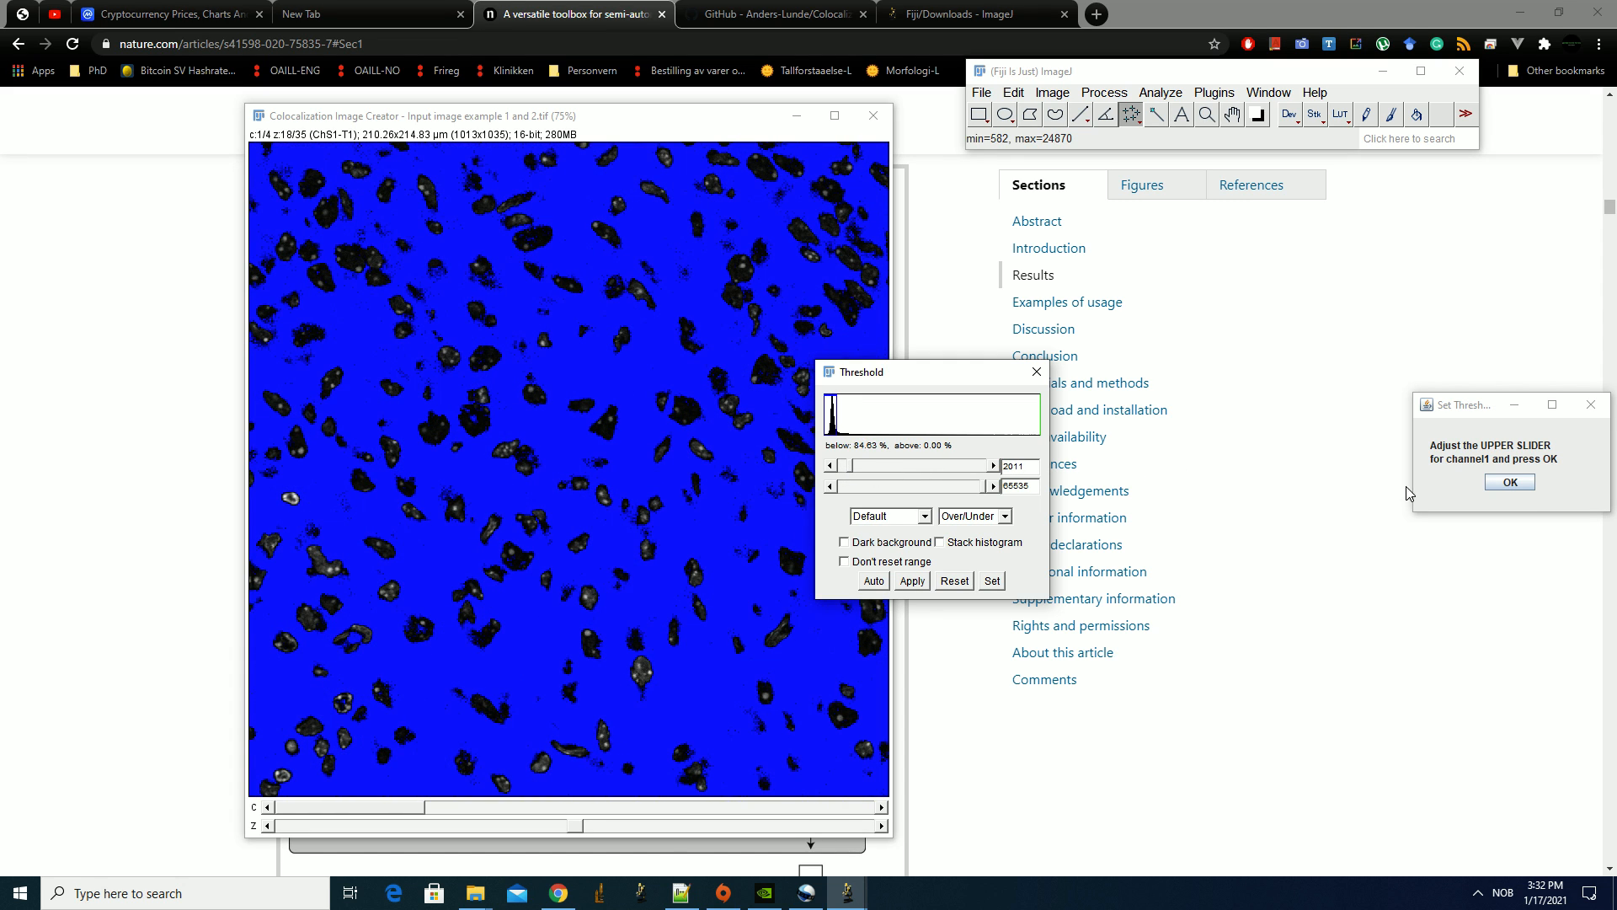
pyautogui.click(1510, 482)
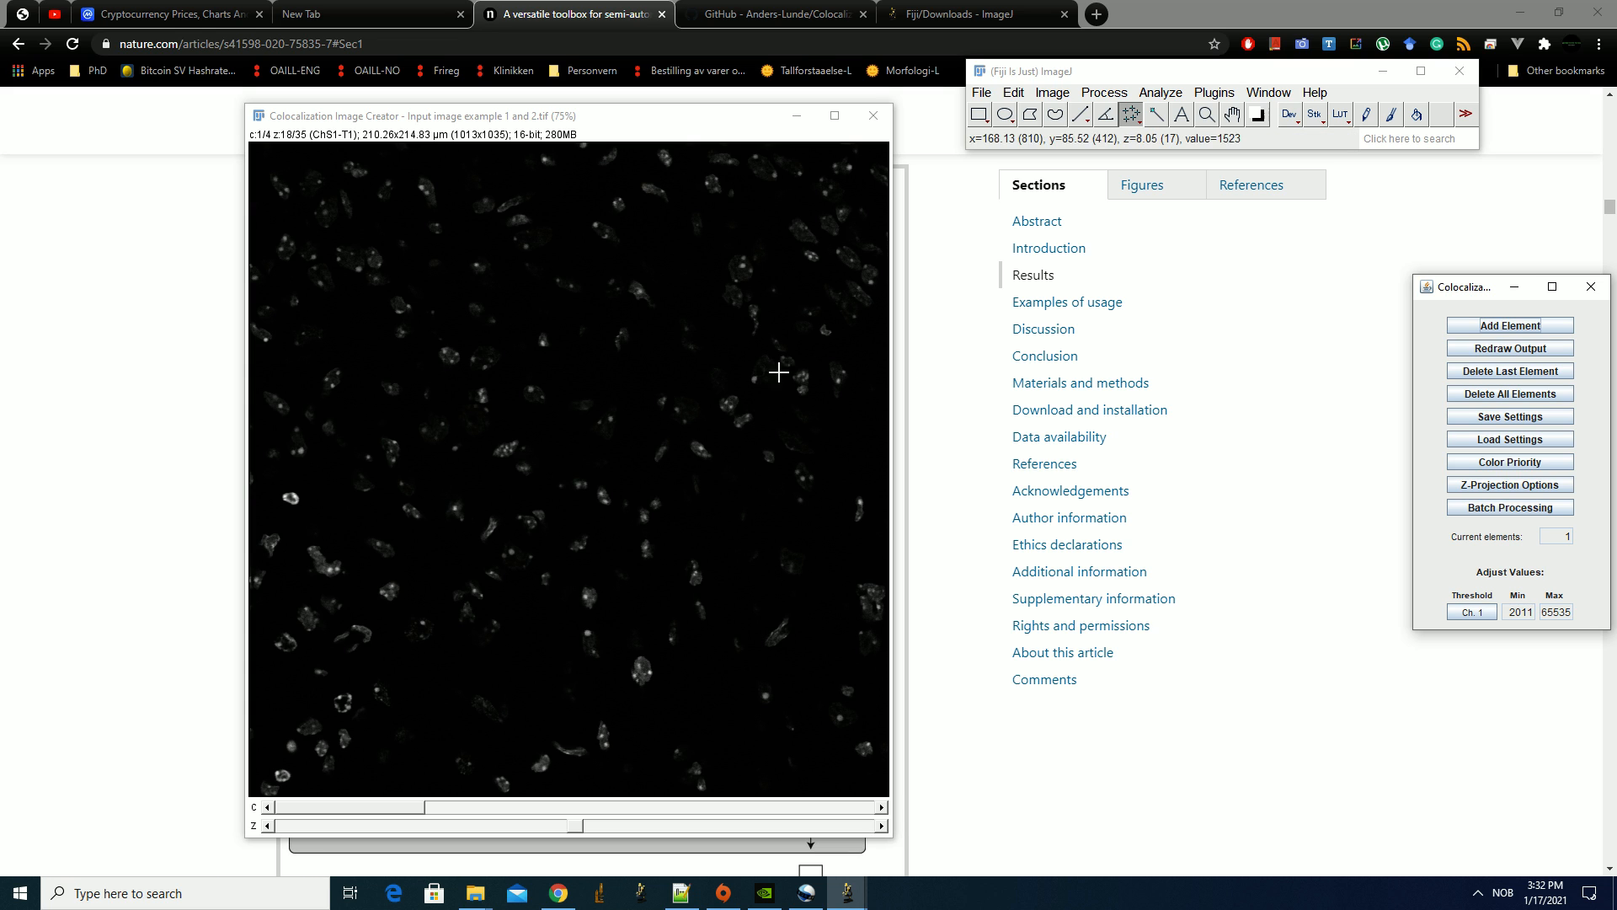
pyautogui.moveTo(688, 123); pyautogui.dragTo(1053, 165)
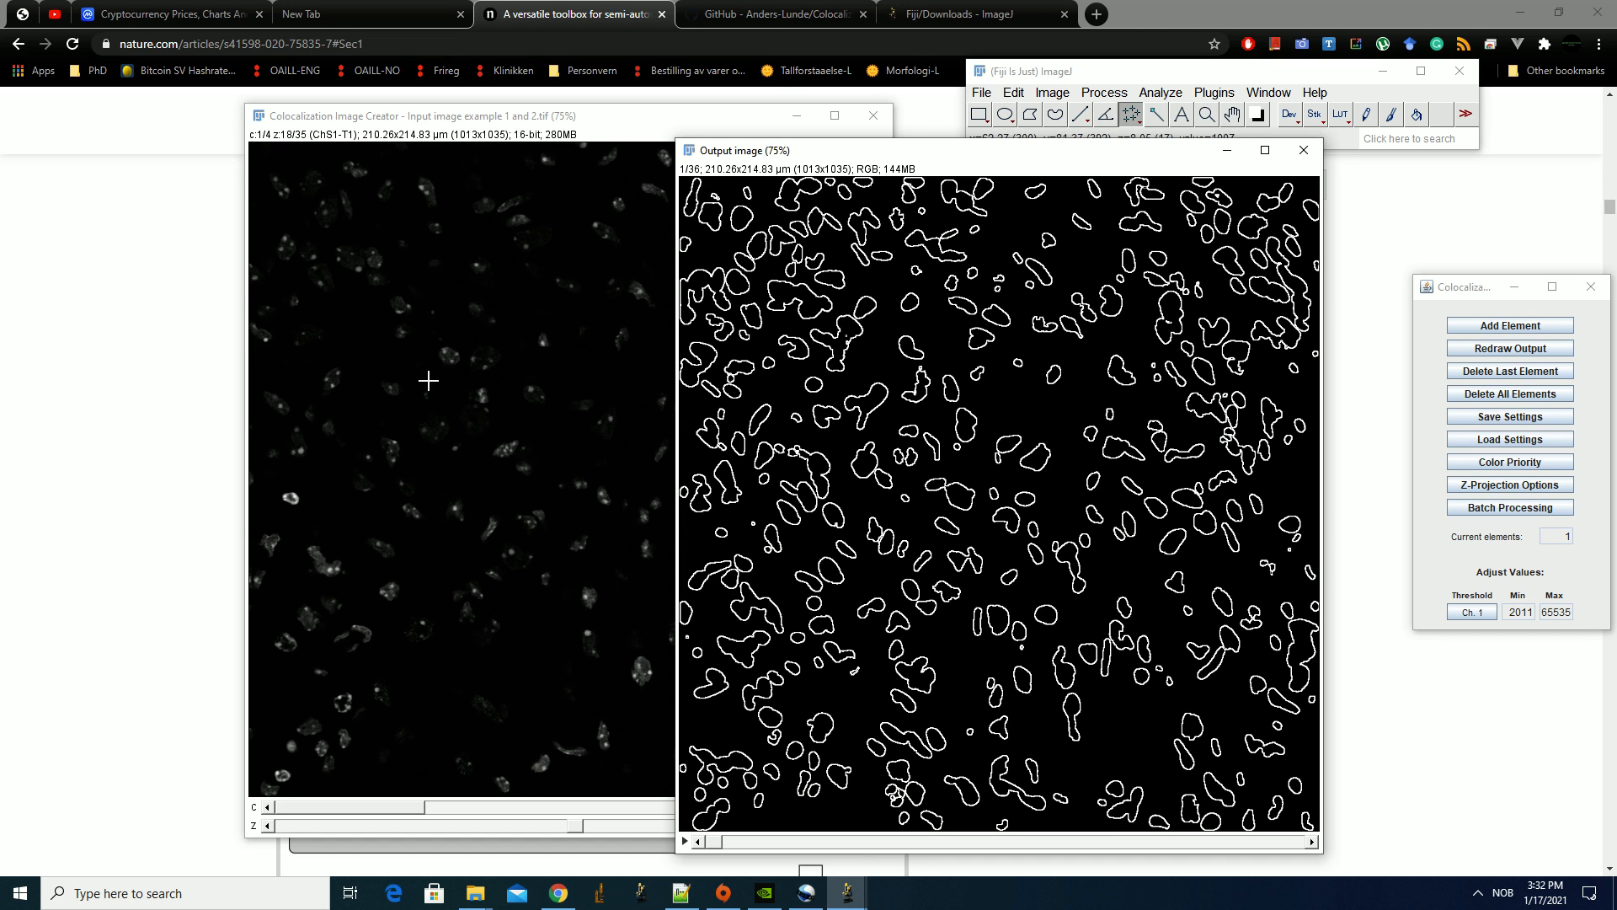
# Add a grayscale element that shows input channel 4 in green on output channel 1
pyautogui.click(1481, 328)
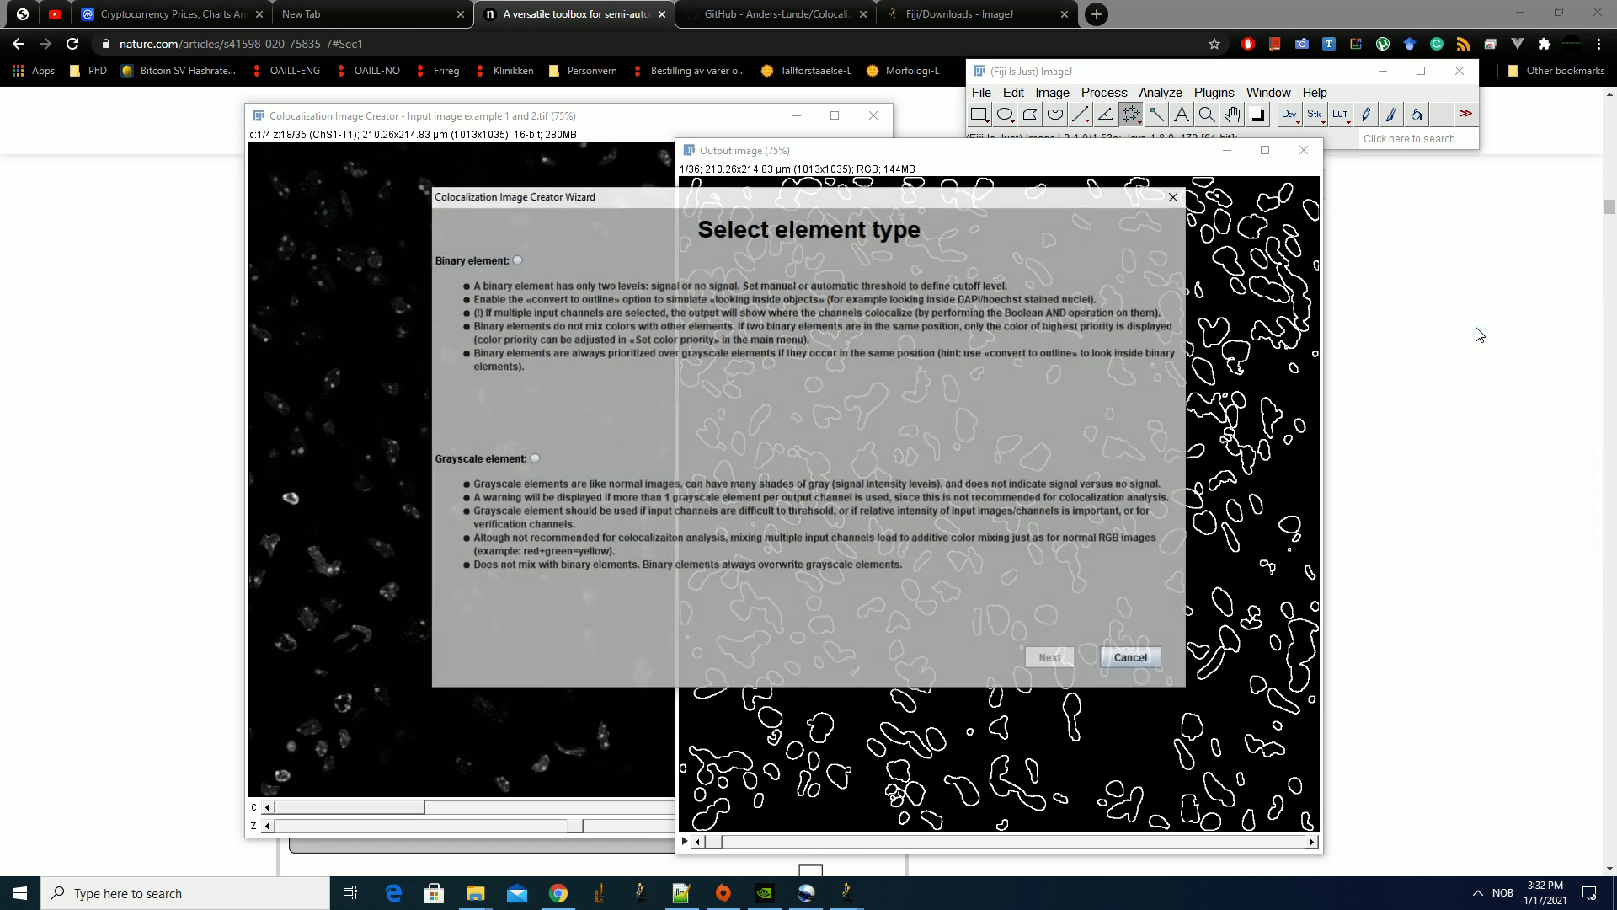
pyautogui.click(535, 458)
pyautogui.click(1046, 658)
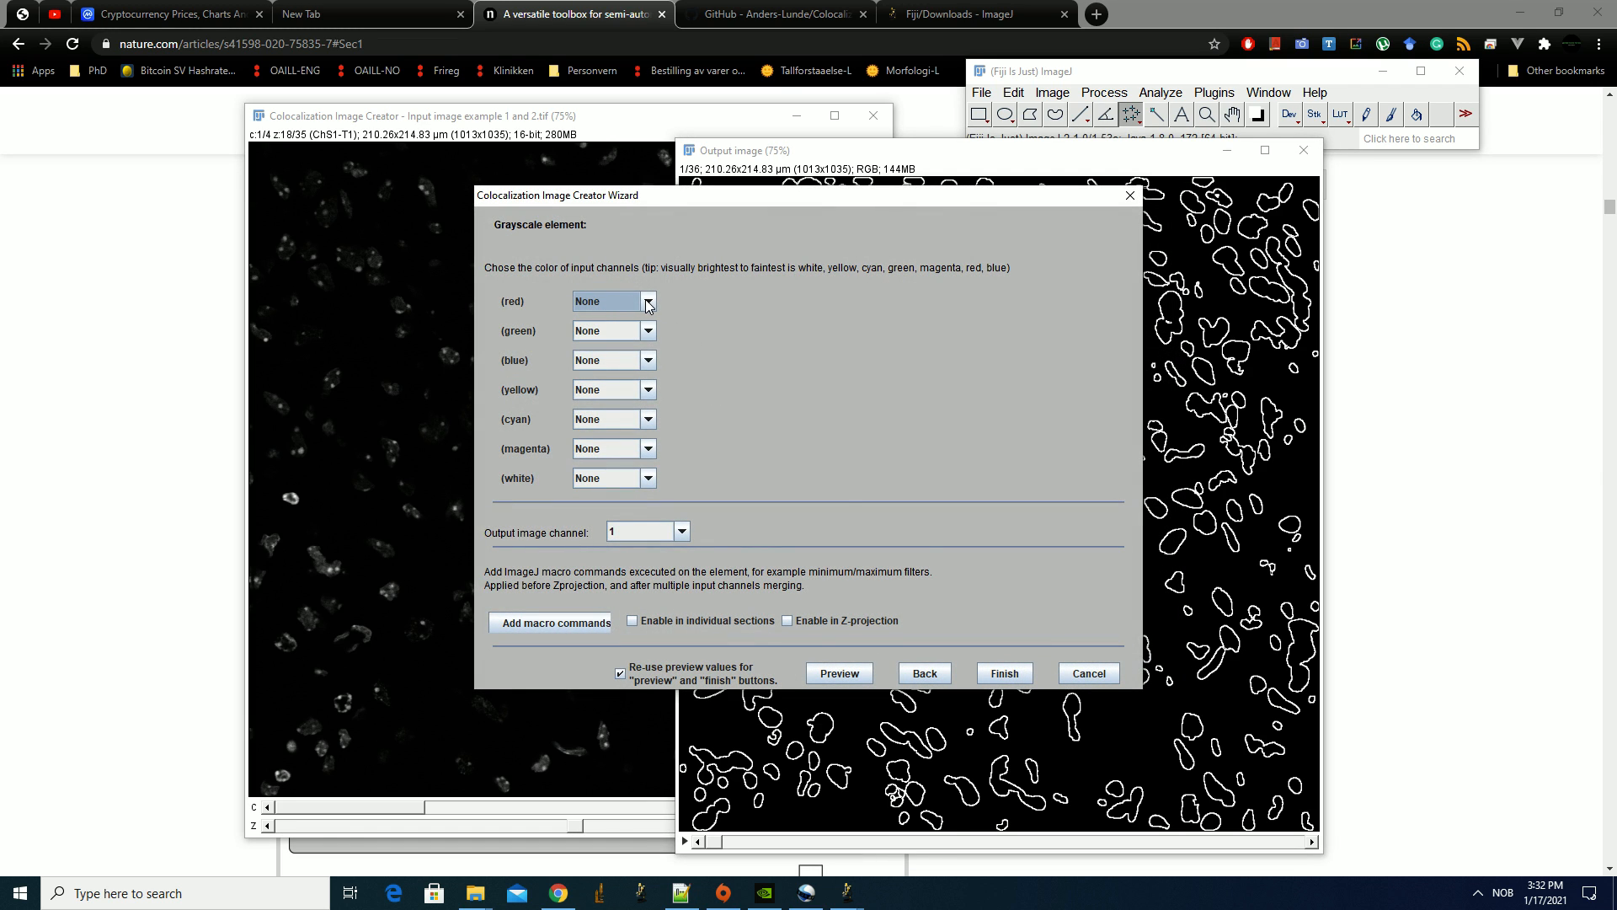
pyautogui.click(647, 332)
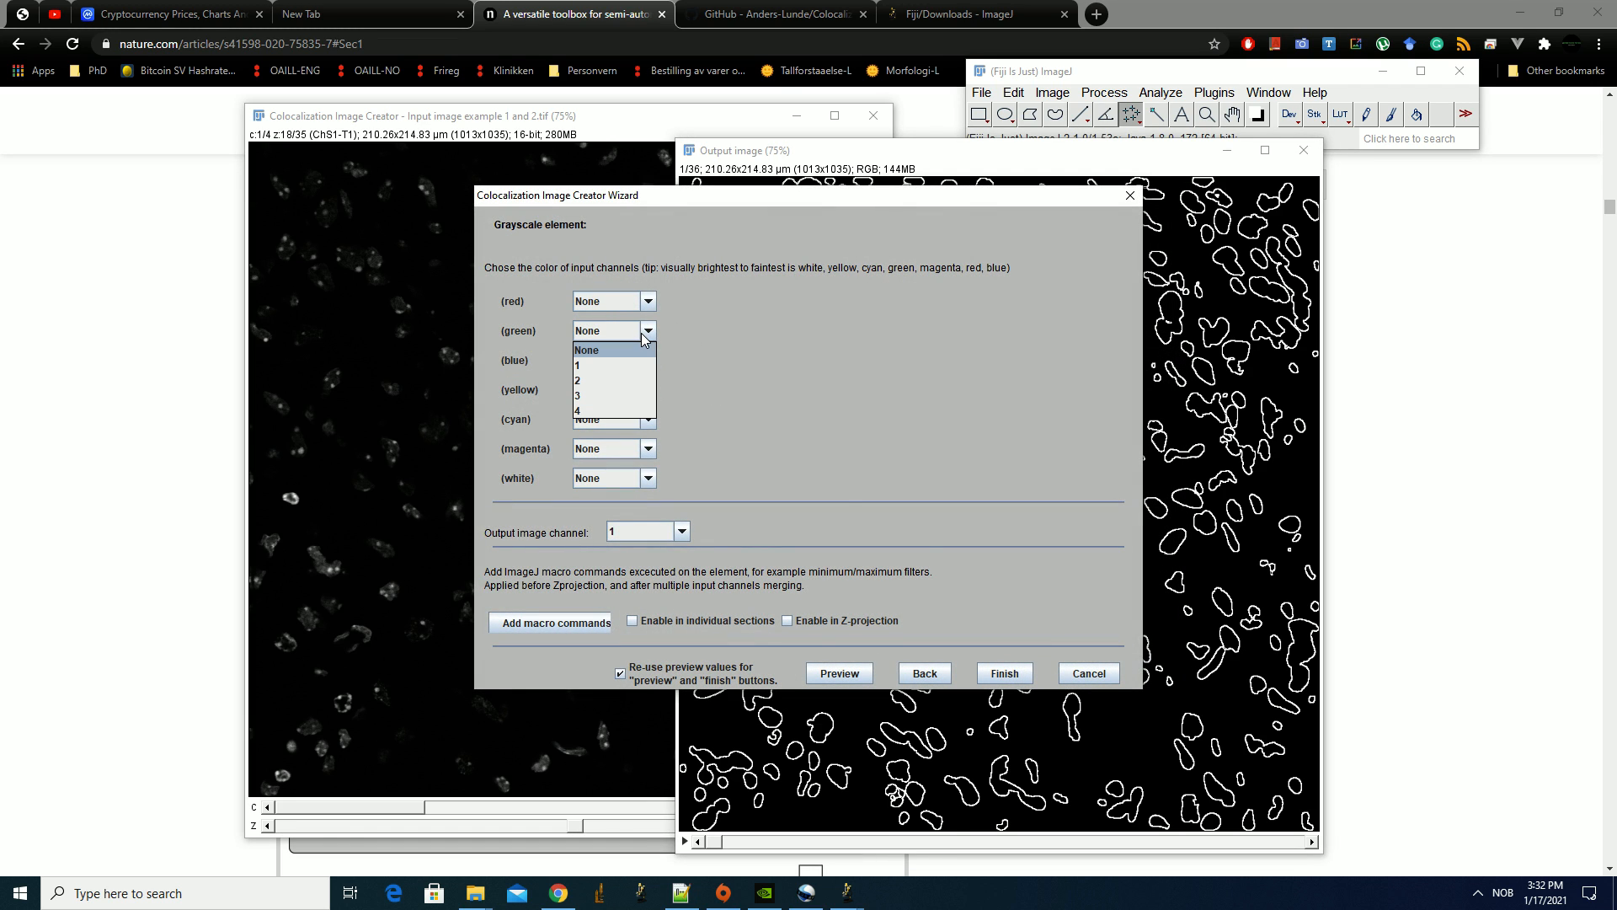
pyautogui.click(597, 411)
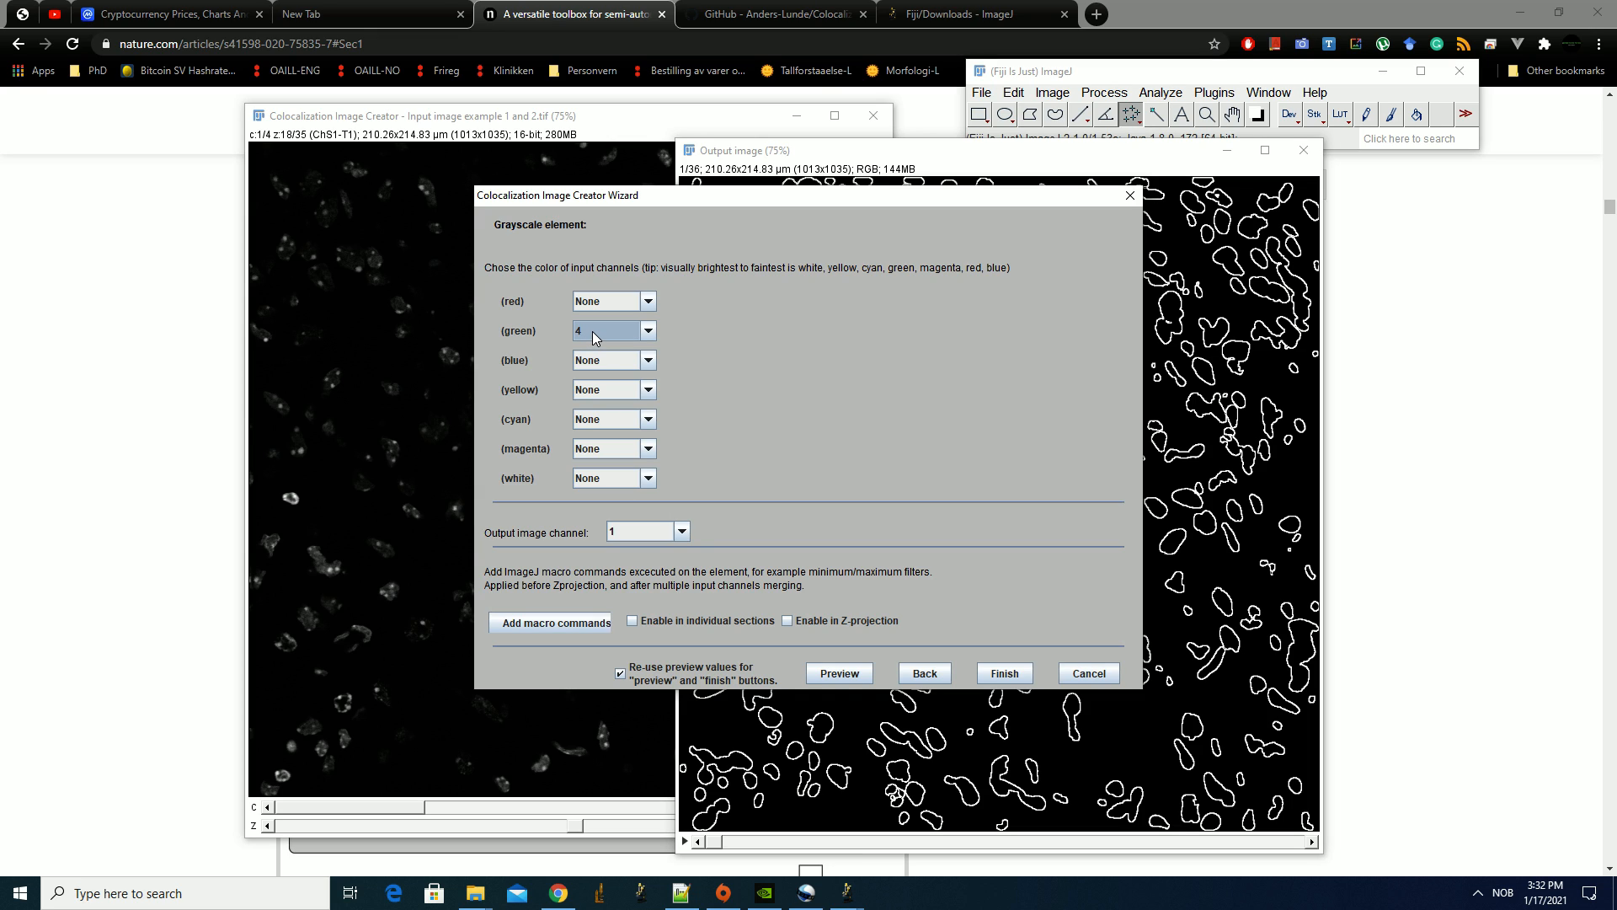
pyautogui.click(1013, 674)
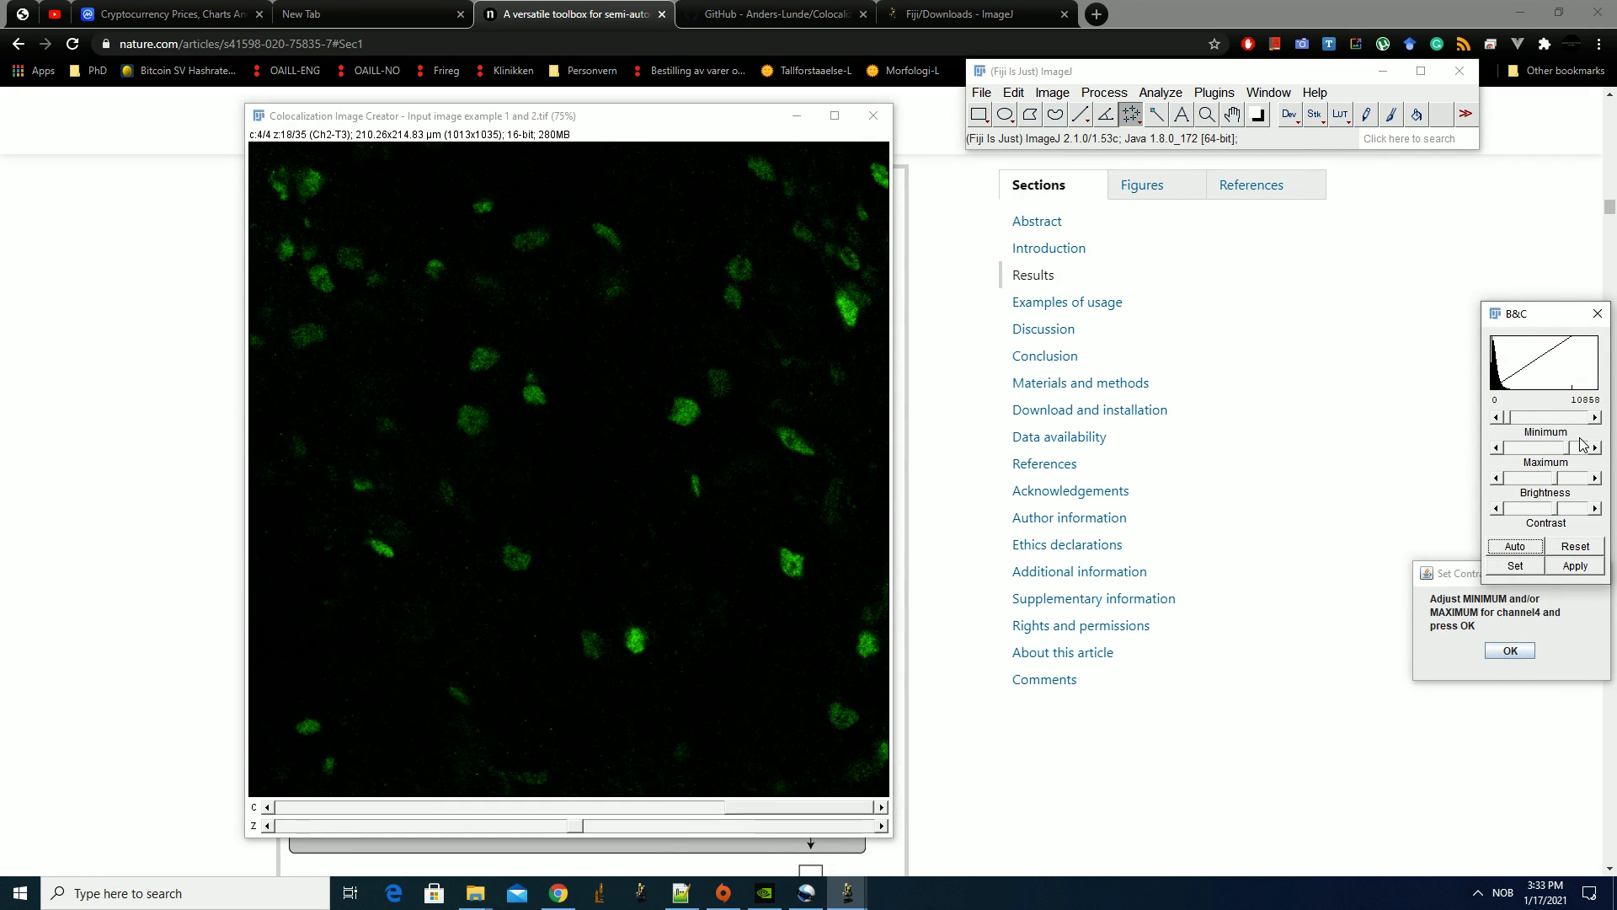
# Set channel 4's contrast maximum to about 3766 and move the output image partly over the input image
pyautogui.moveTo(1568, 449); pyautogui.dragTo(1529, 457)
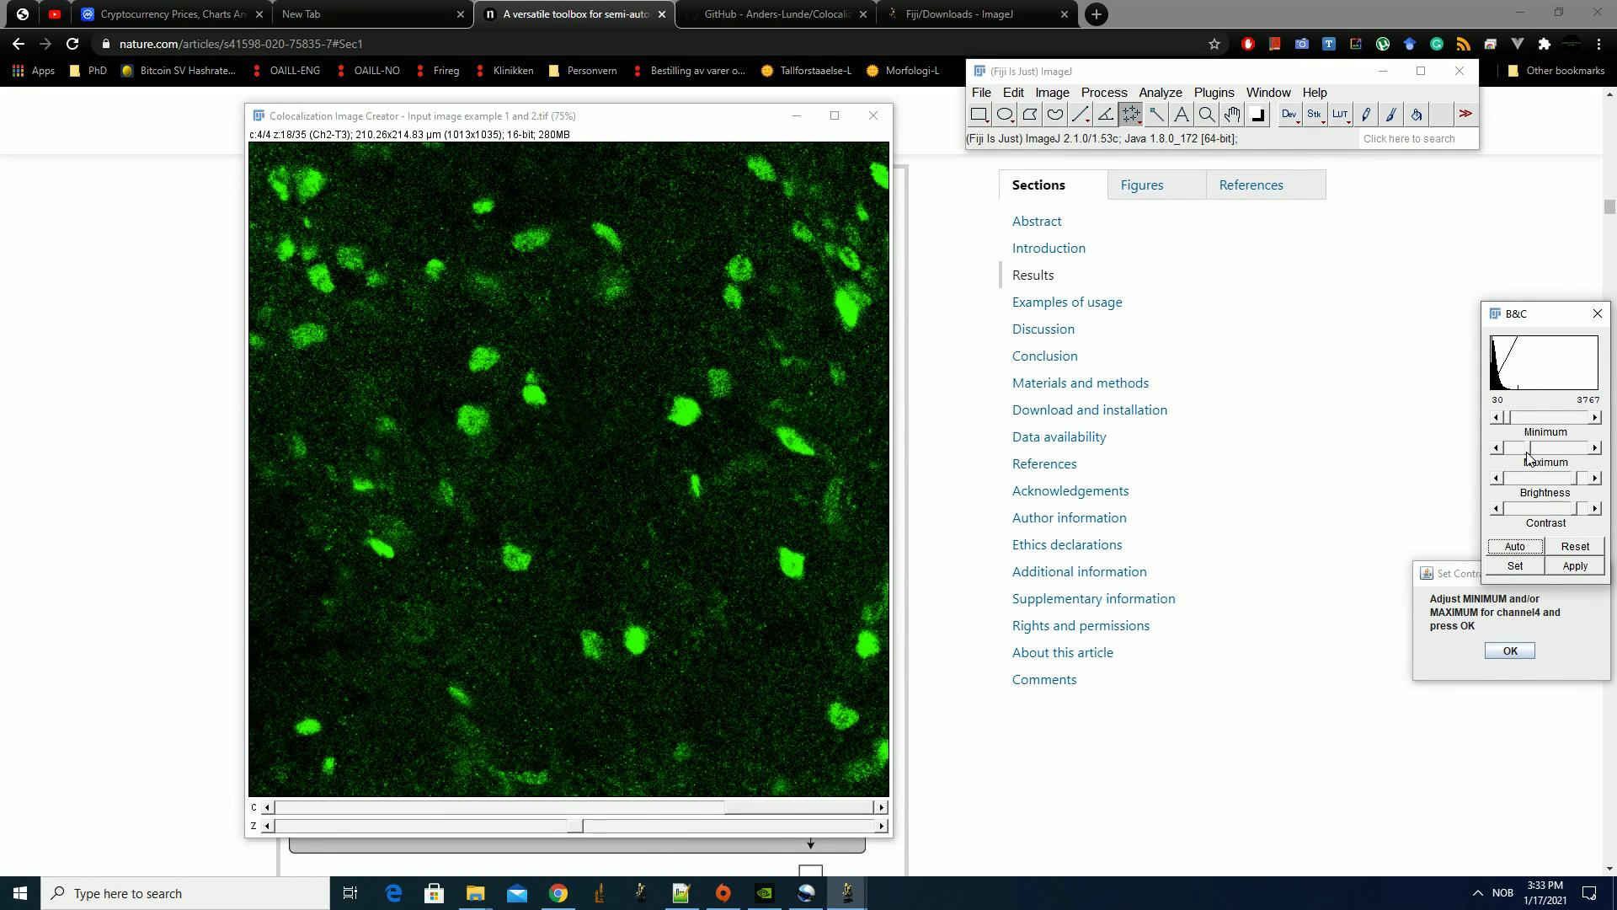
pyautogui.click(1510, 651)
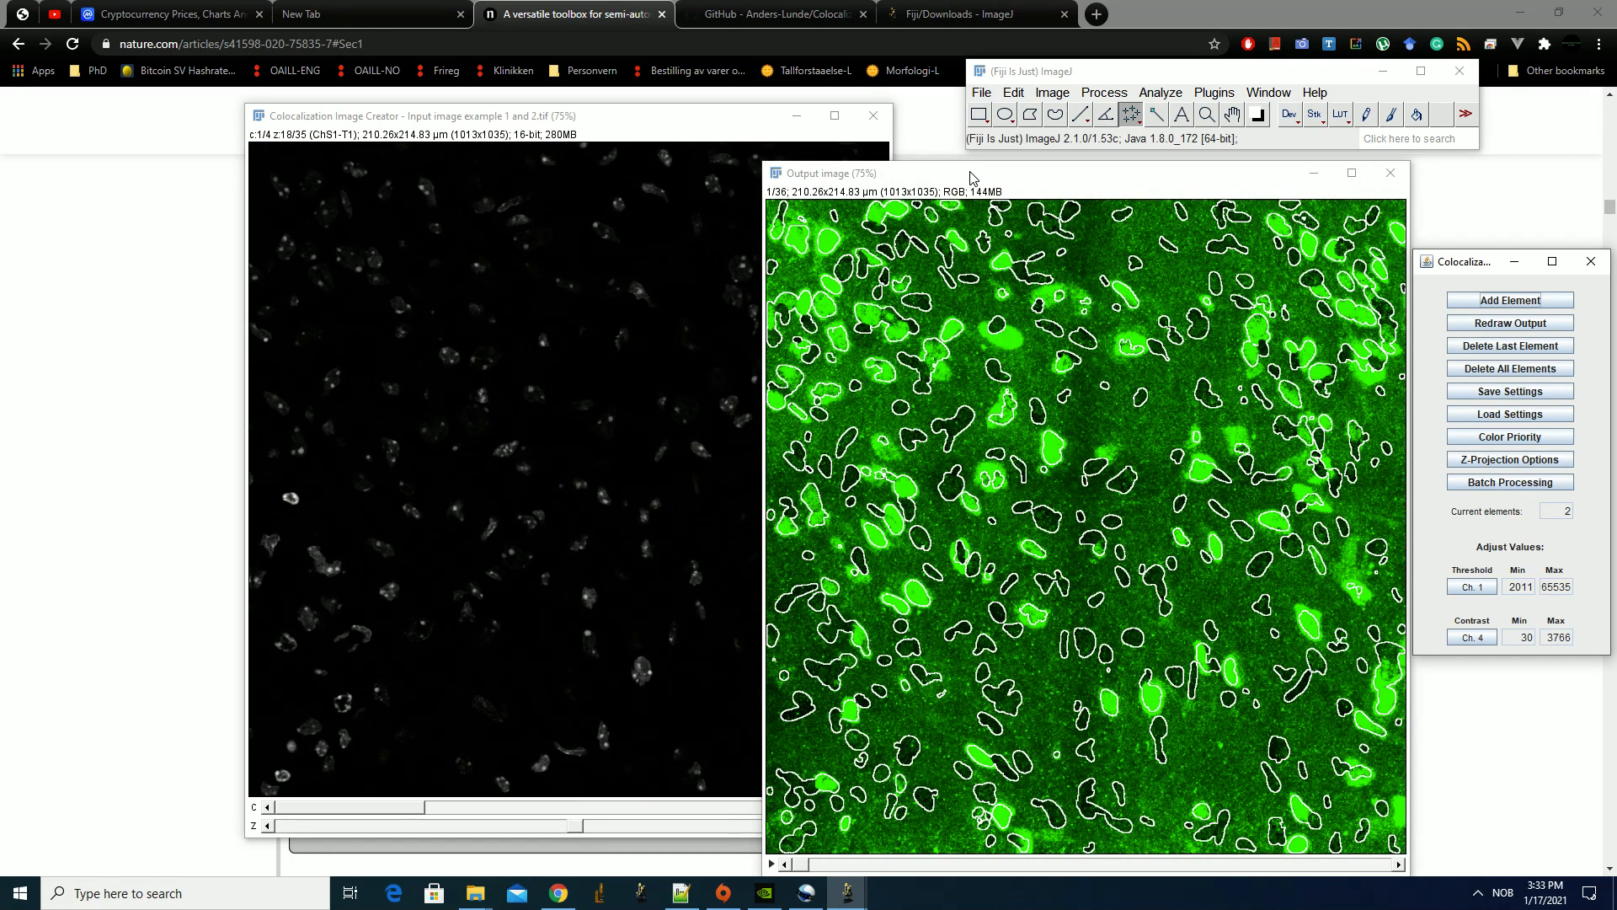
pyautogui.moveTo(972, 177); pyautogui.dragTo(704, 134)
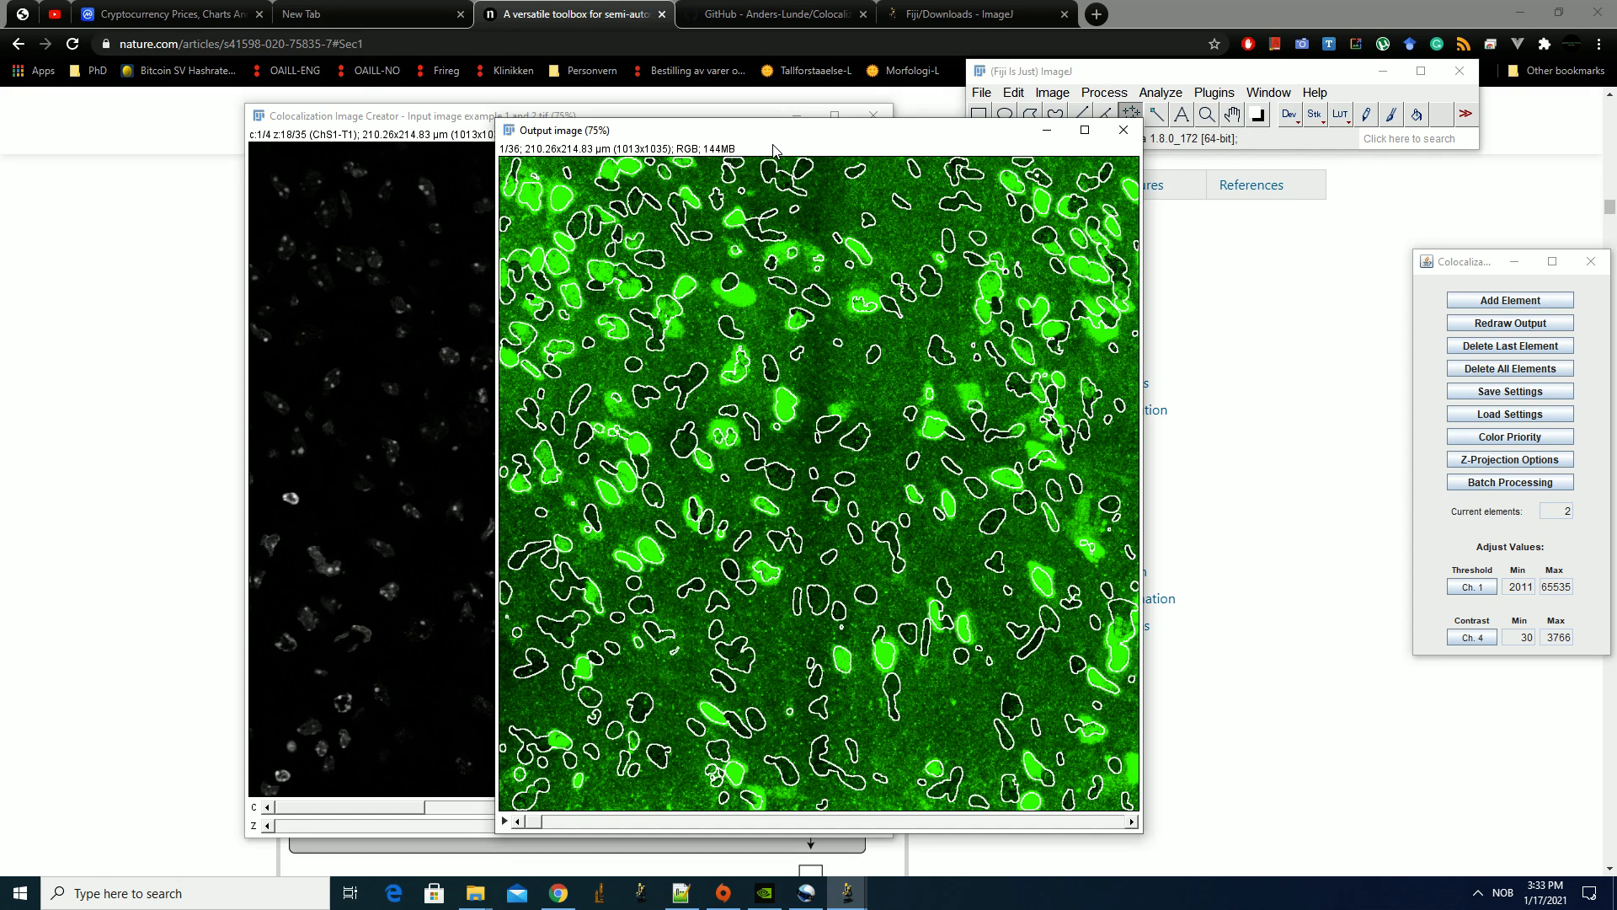
pyautogui.moveTo(787, 138)
pyautogui.mouseDown()
pyautogui.moveTo(813, 120)
pyautogui.moveTo(965, 131)
pyautogui.moveTo(805, 115)
pyautogui.mouseUp()
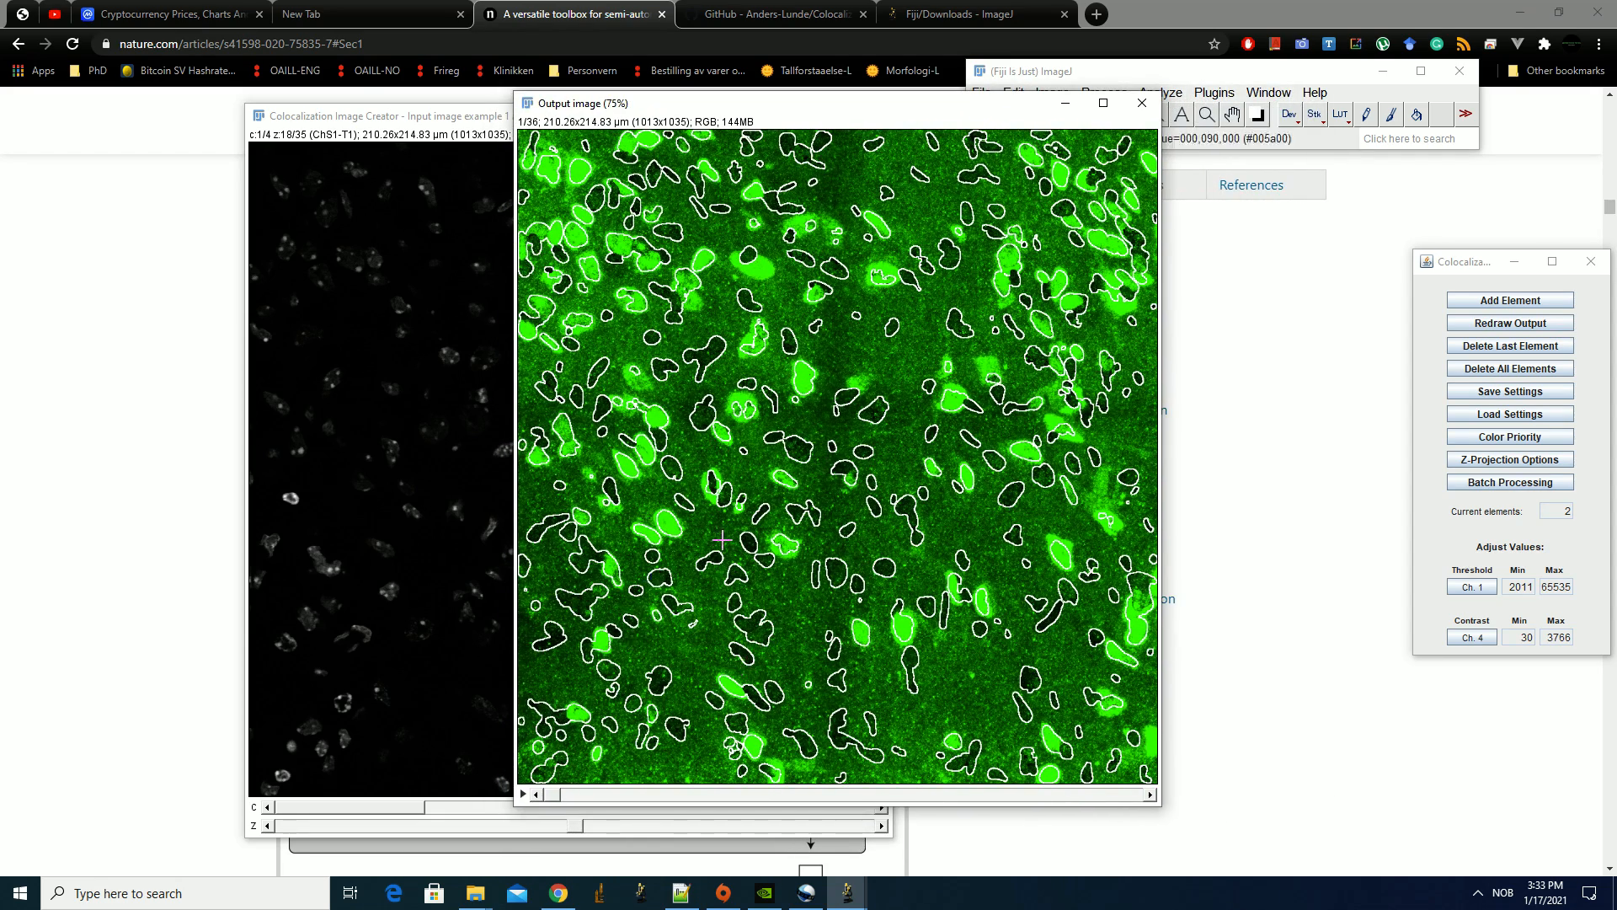
# Compare the output image's Z-projection with its individual sections to examine which outlined nuclei contain green signal
pyautogui.scroll(-9, 725, 539)
pyautogui.scroll(-3, 724, 539)
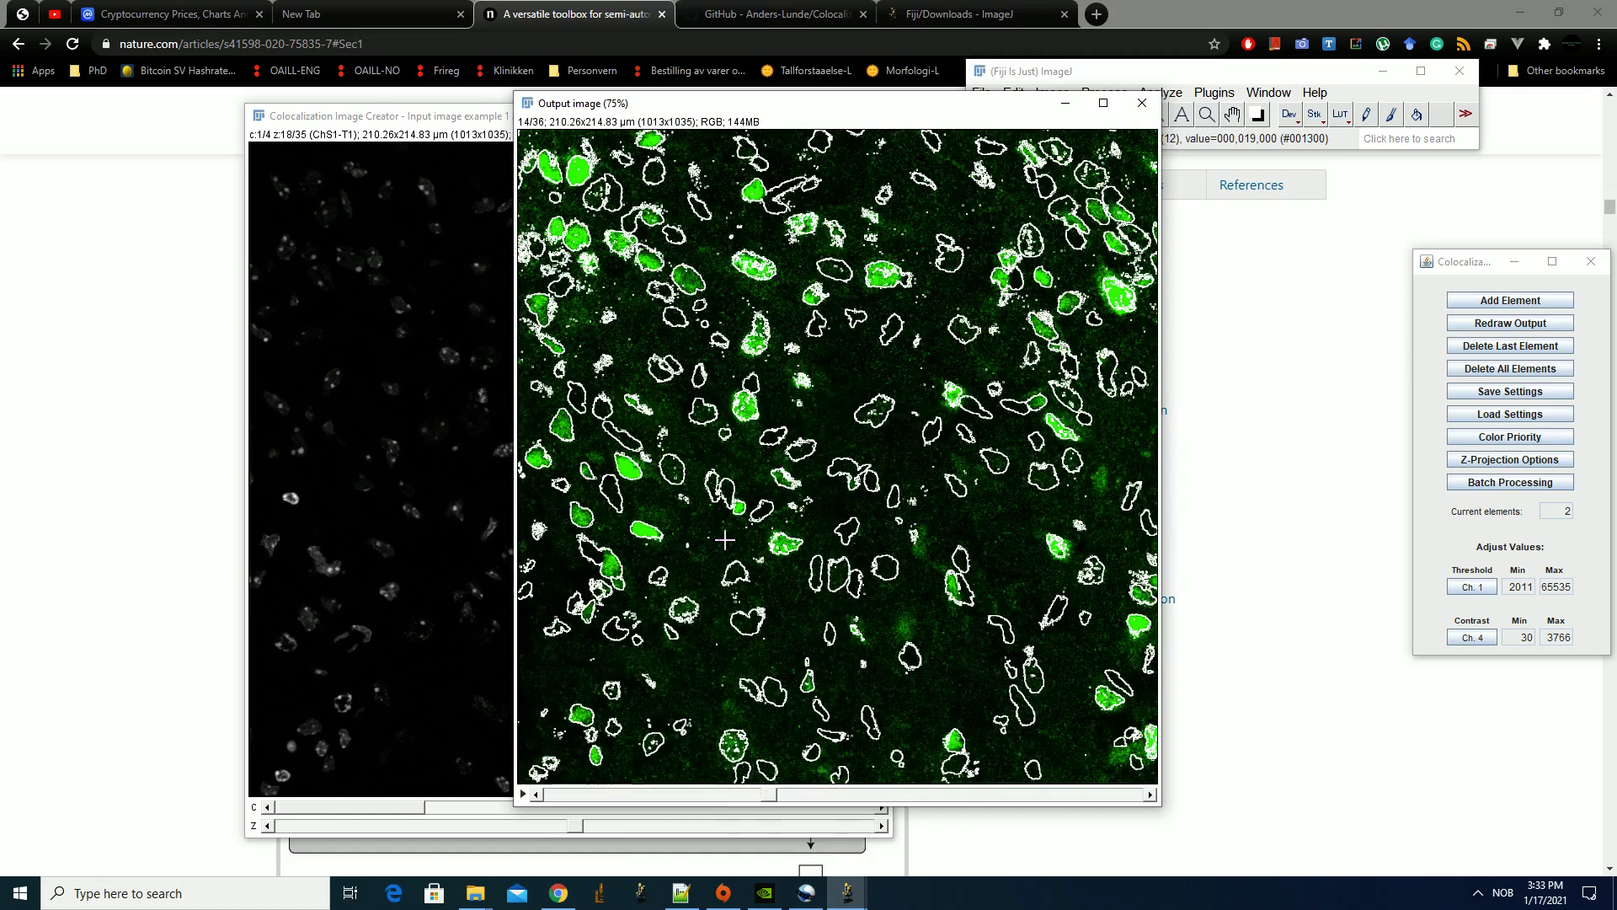
pyautogui.scroll(12, 725, 540)
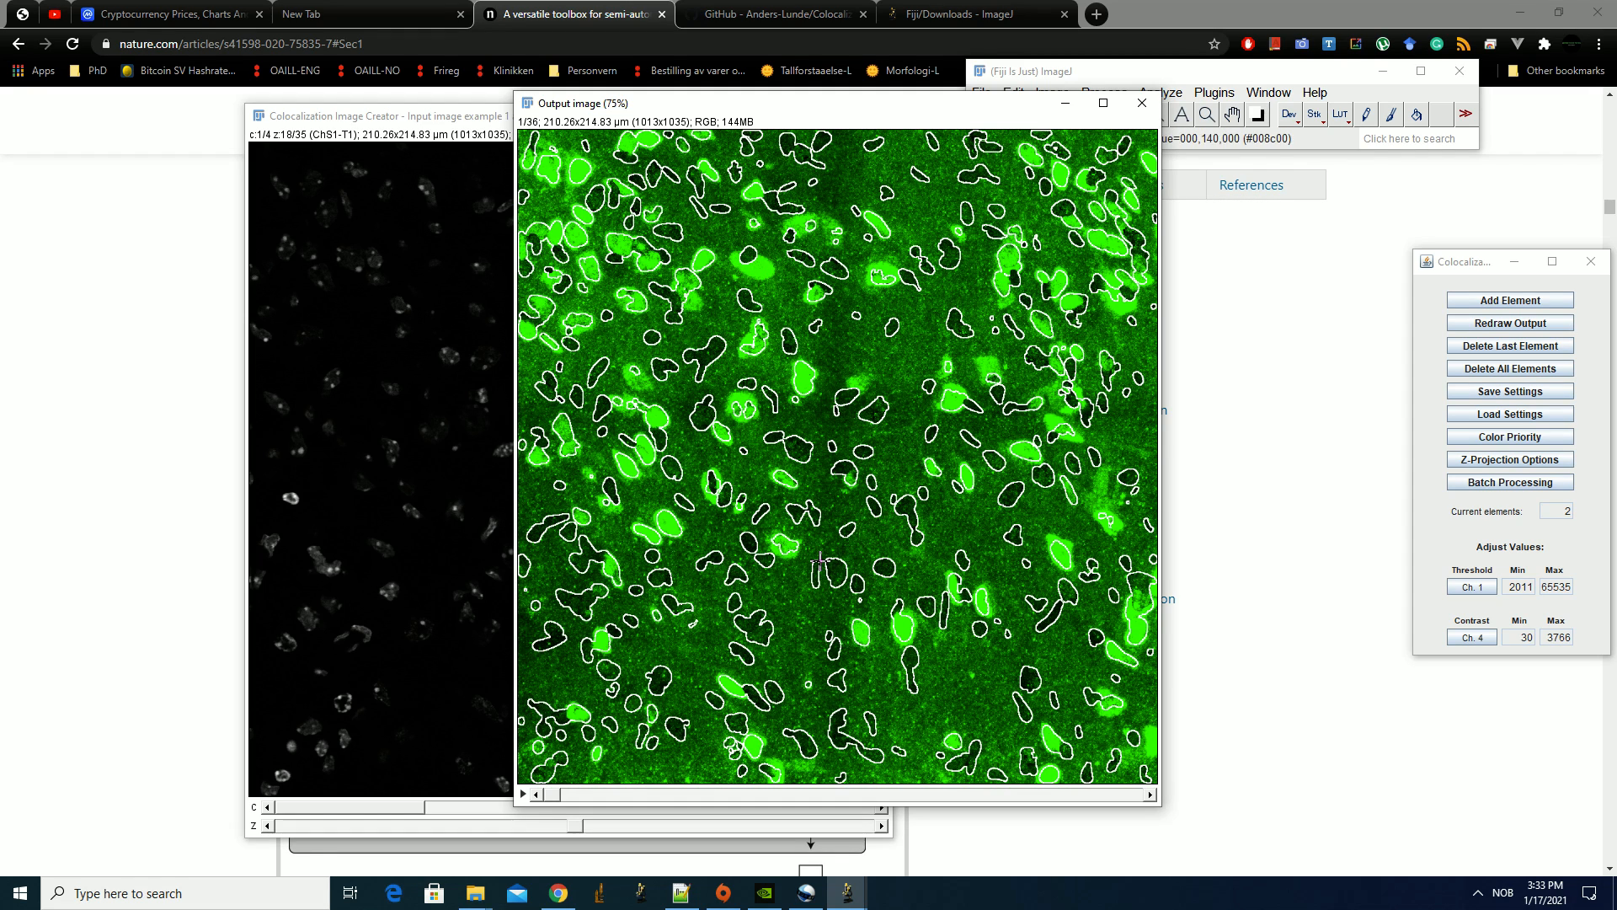
pyautogui.scroll(-18, 820, 560)
pyautogui.scroll(10, 678, 772)
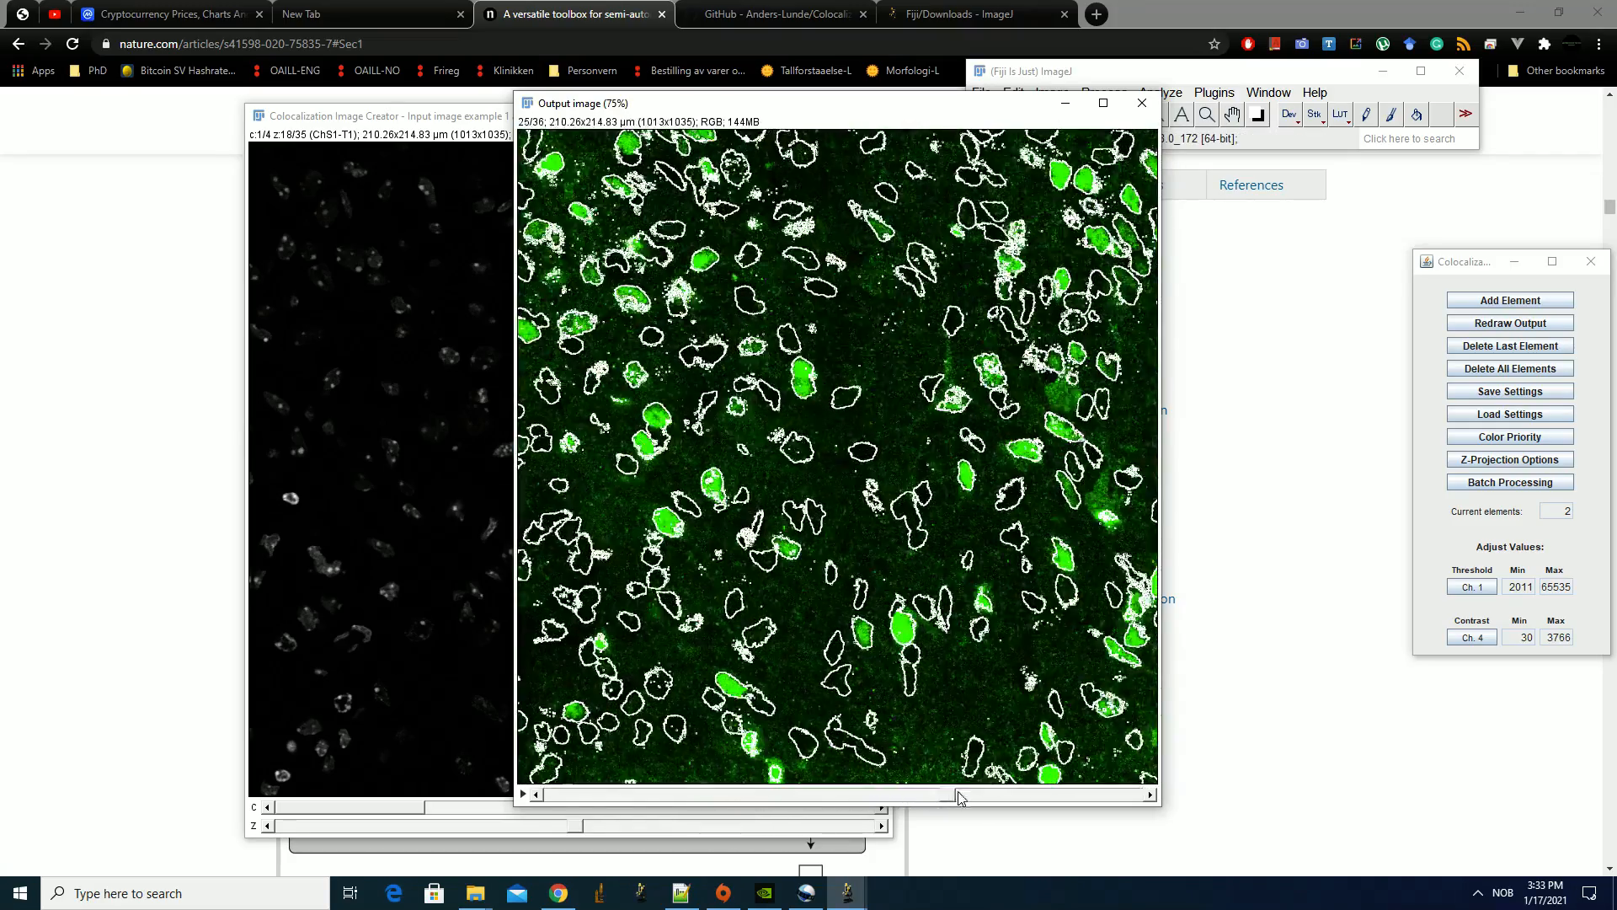
pyautogui.moveTo(1094, 796); pyautogui.dragTo(962, 802)
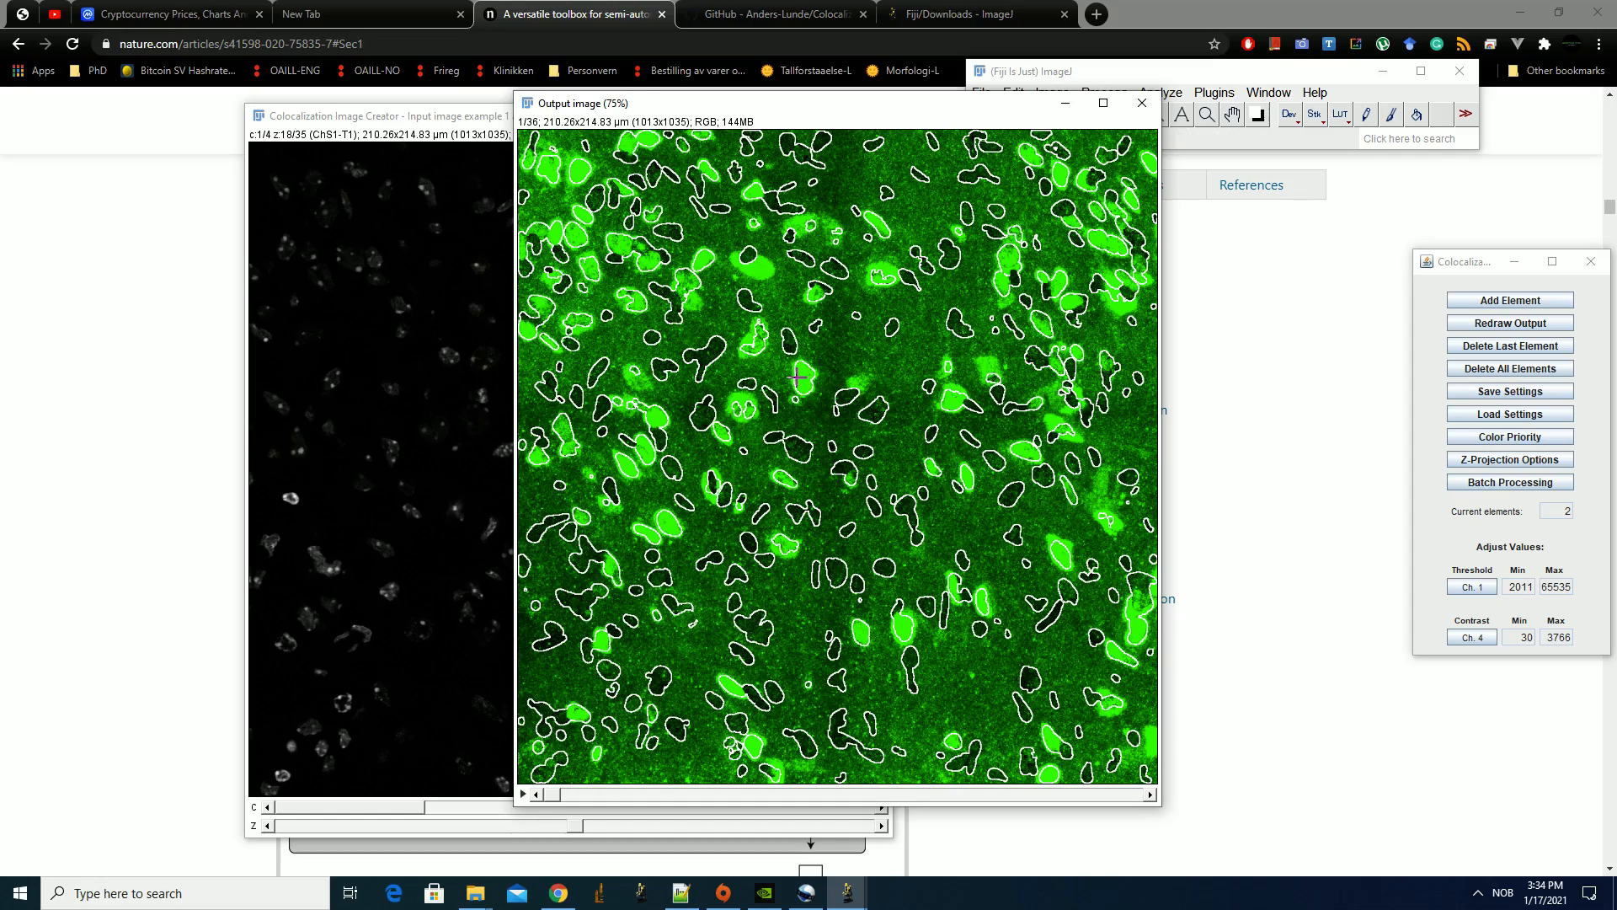
pyautogui.scroll(-14, 807, 383)
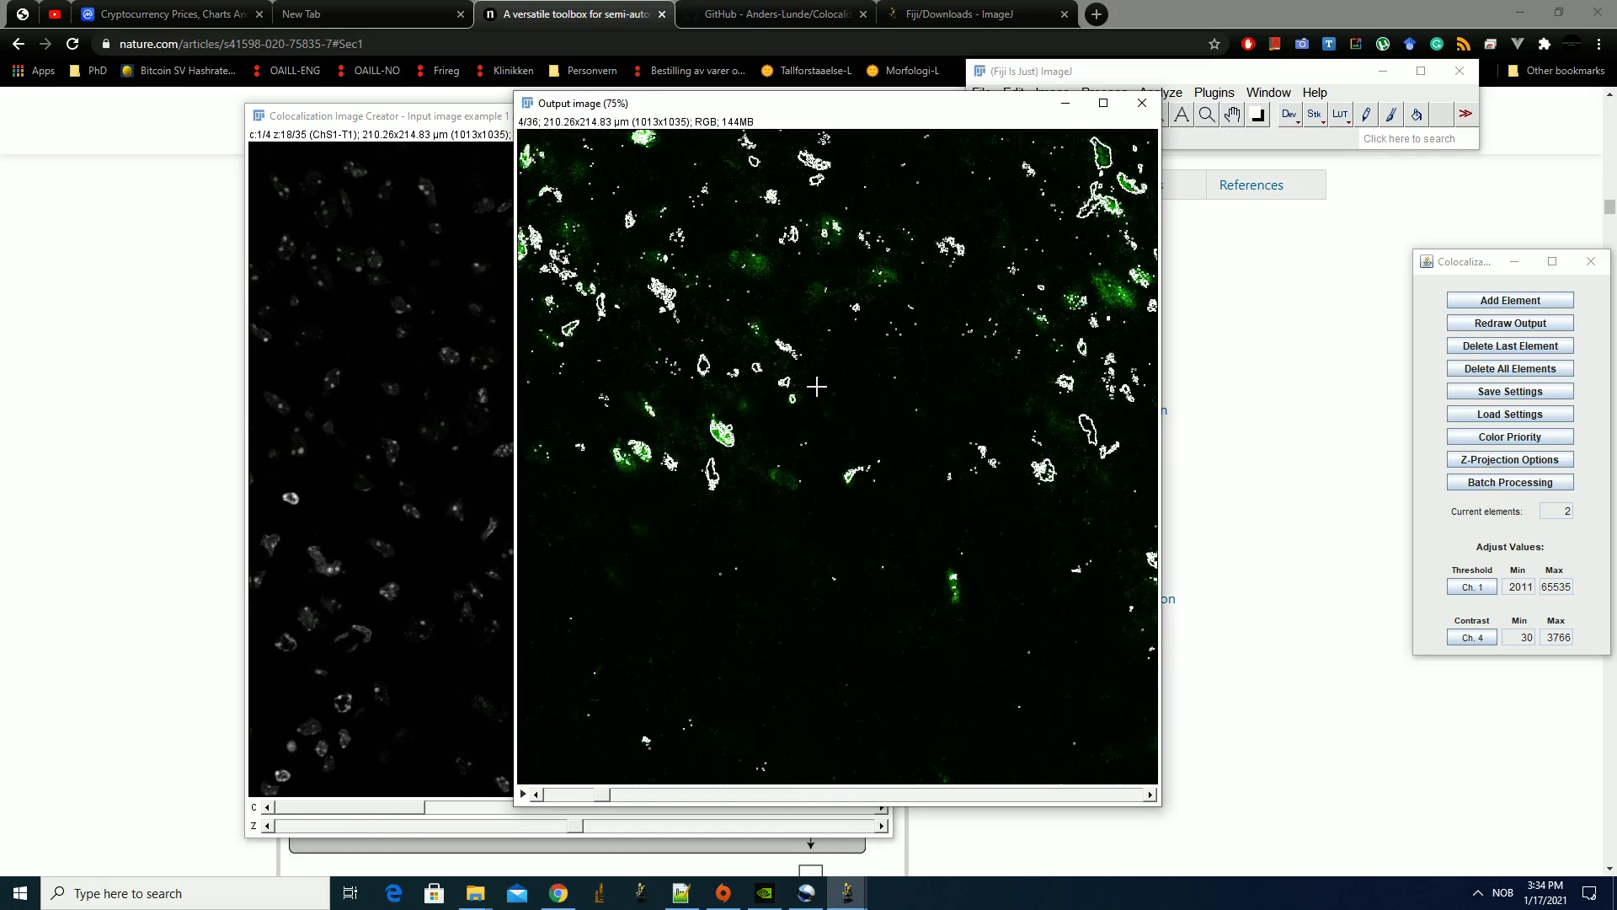
pyautogui.scroll(-2, 818, 389)
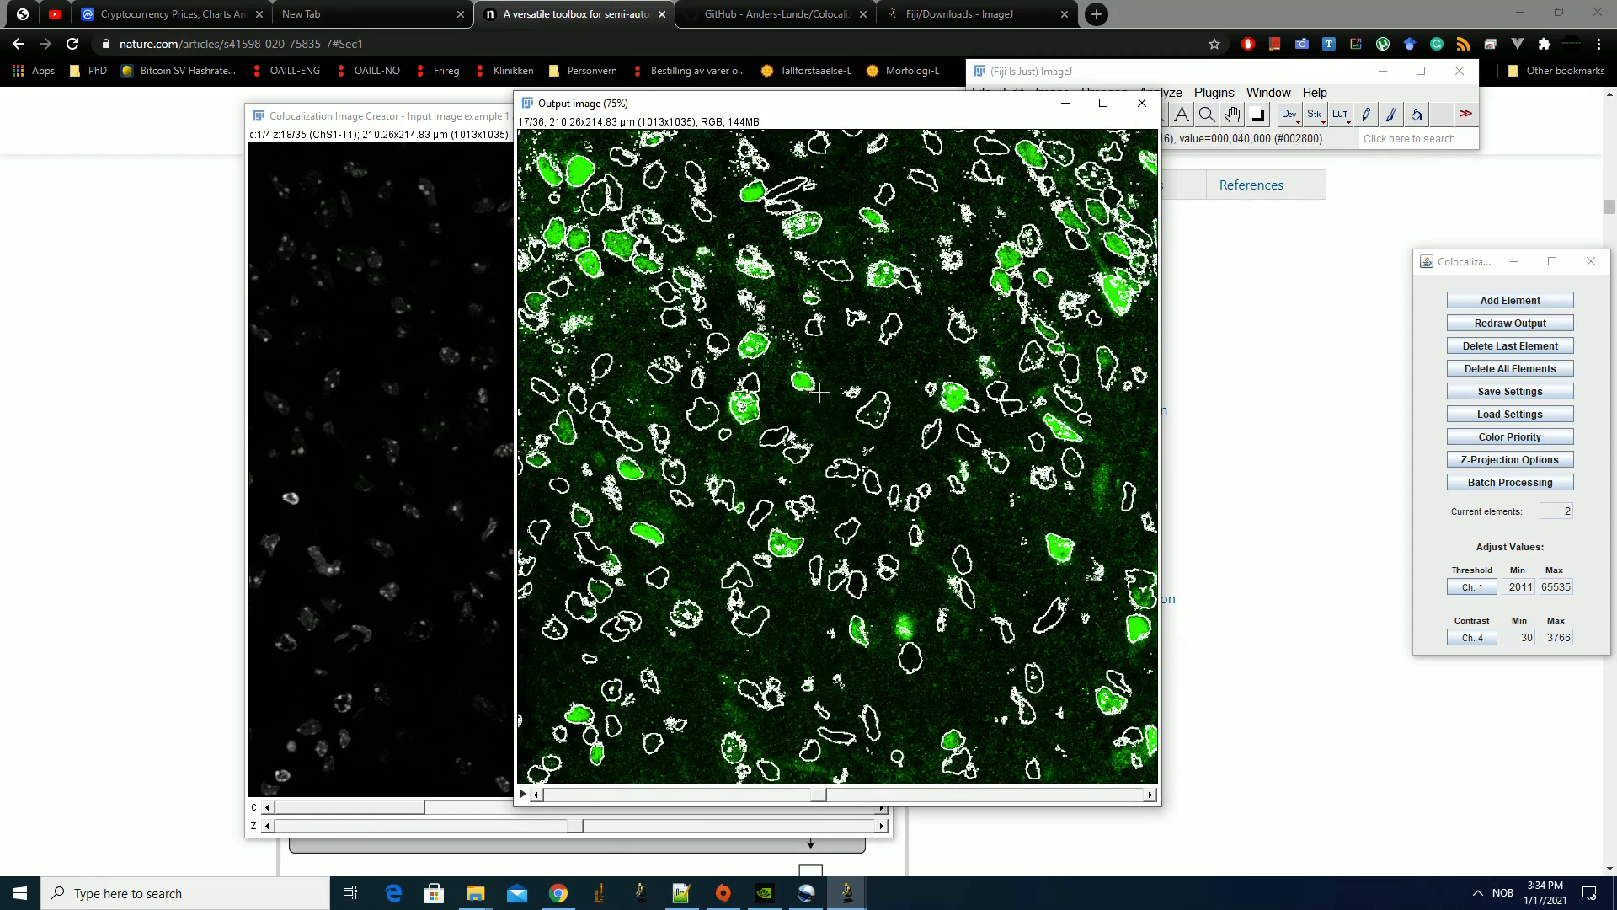
pyautogui.scroll(-9, 815, 380)
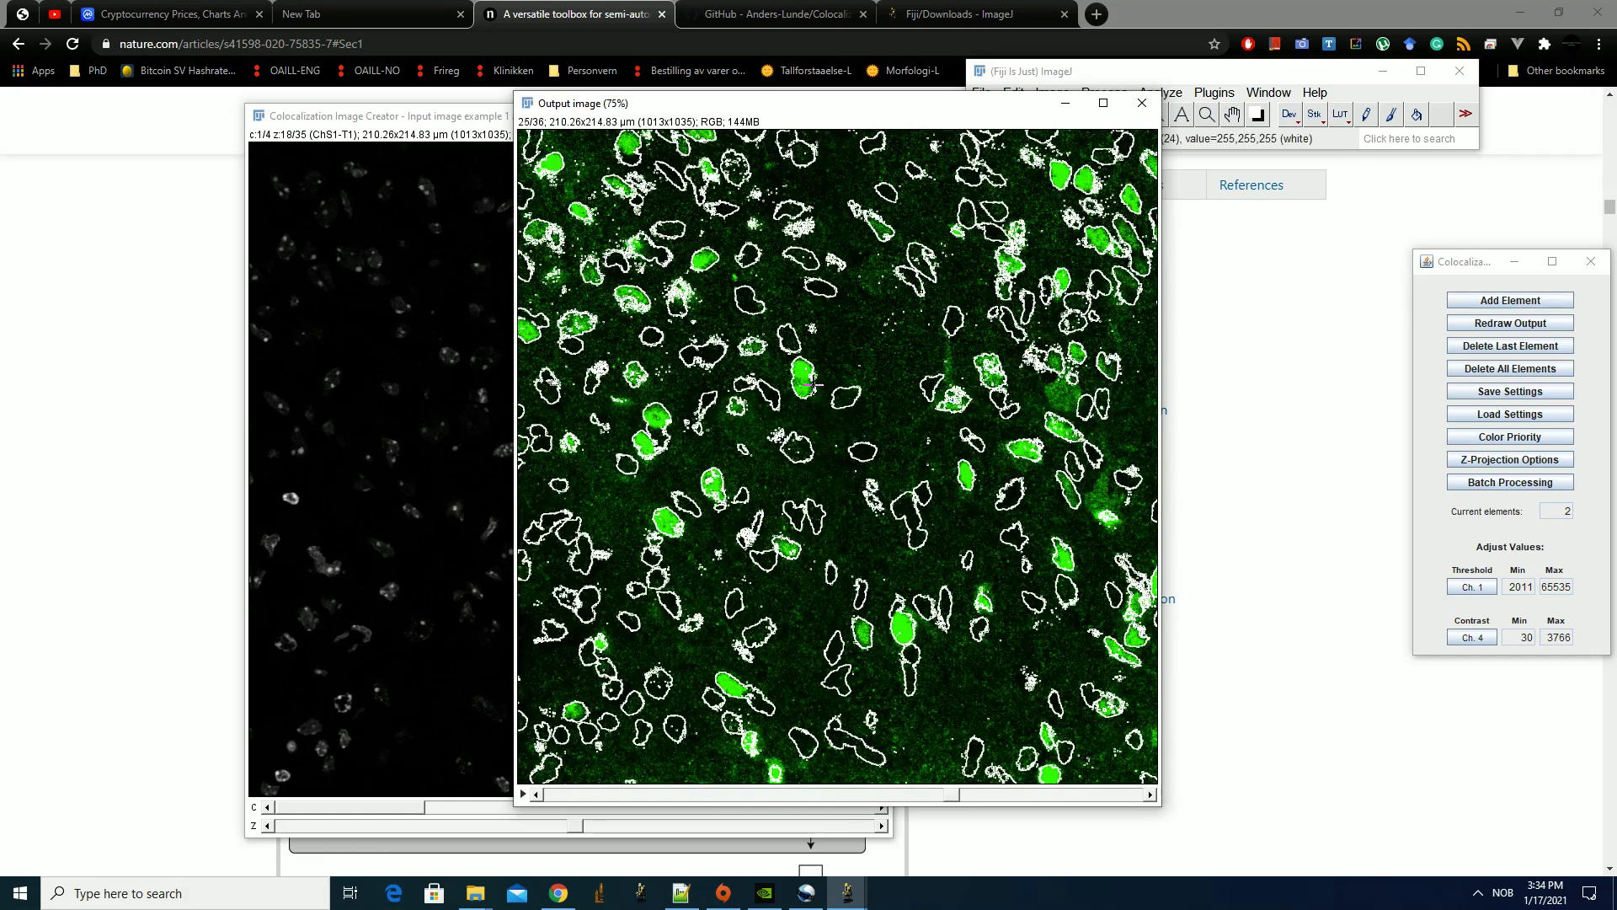
pyautogui.scroll(-3, 815, 383)
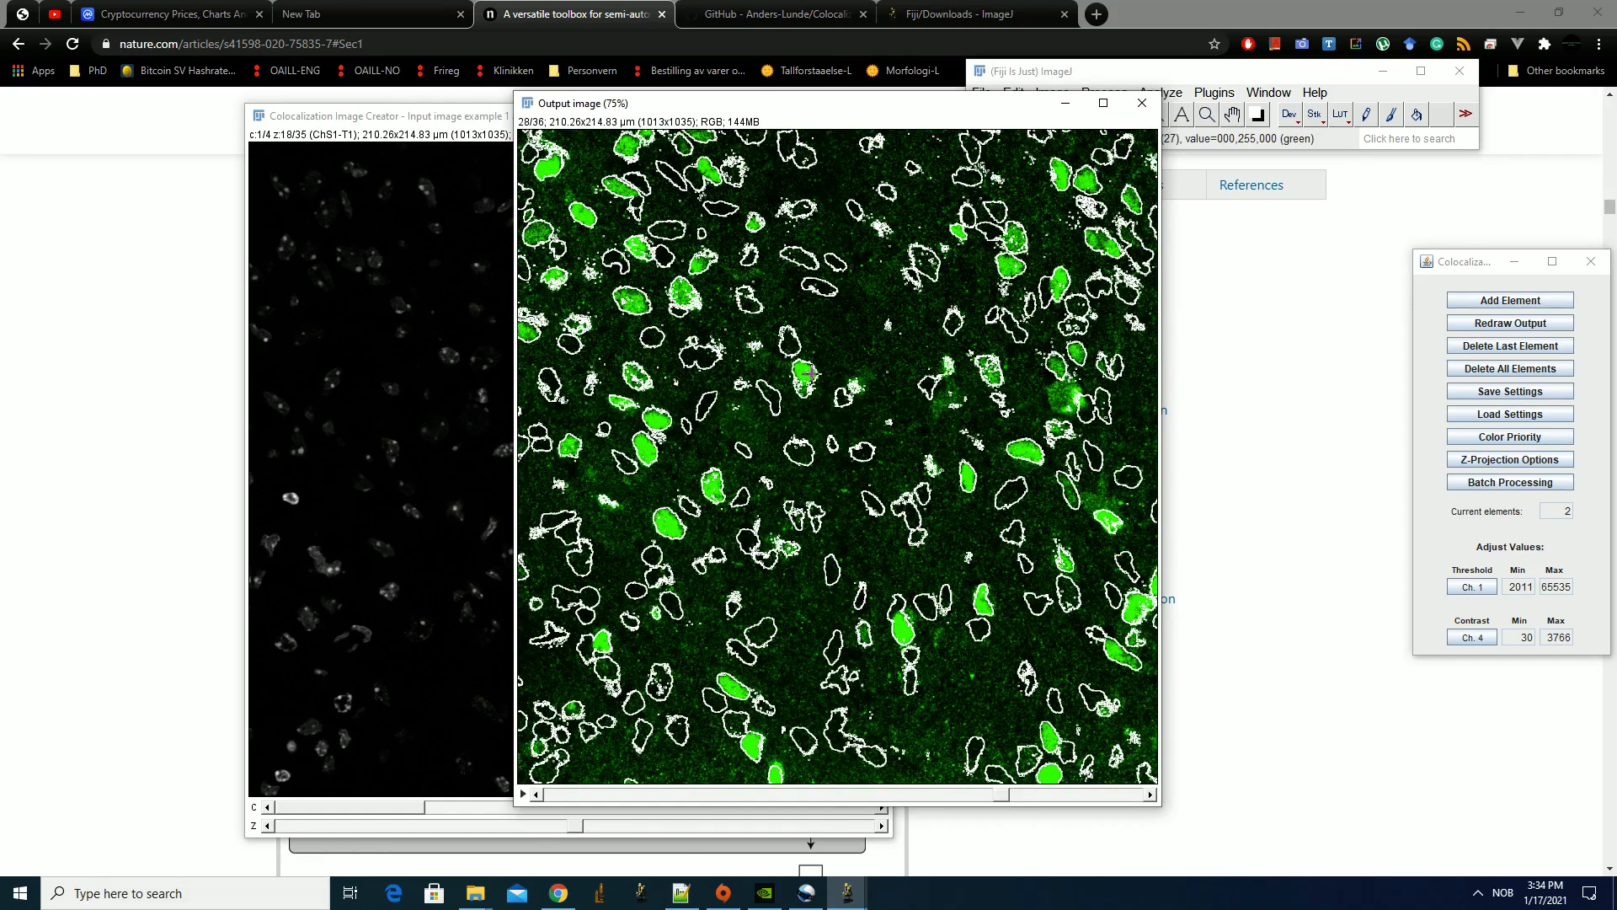
pyautogui.scroll(9, 814, 378)
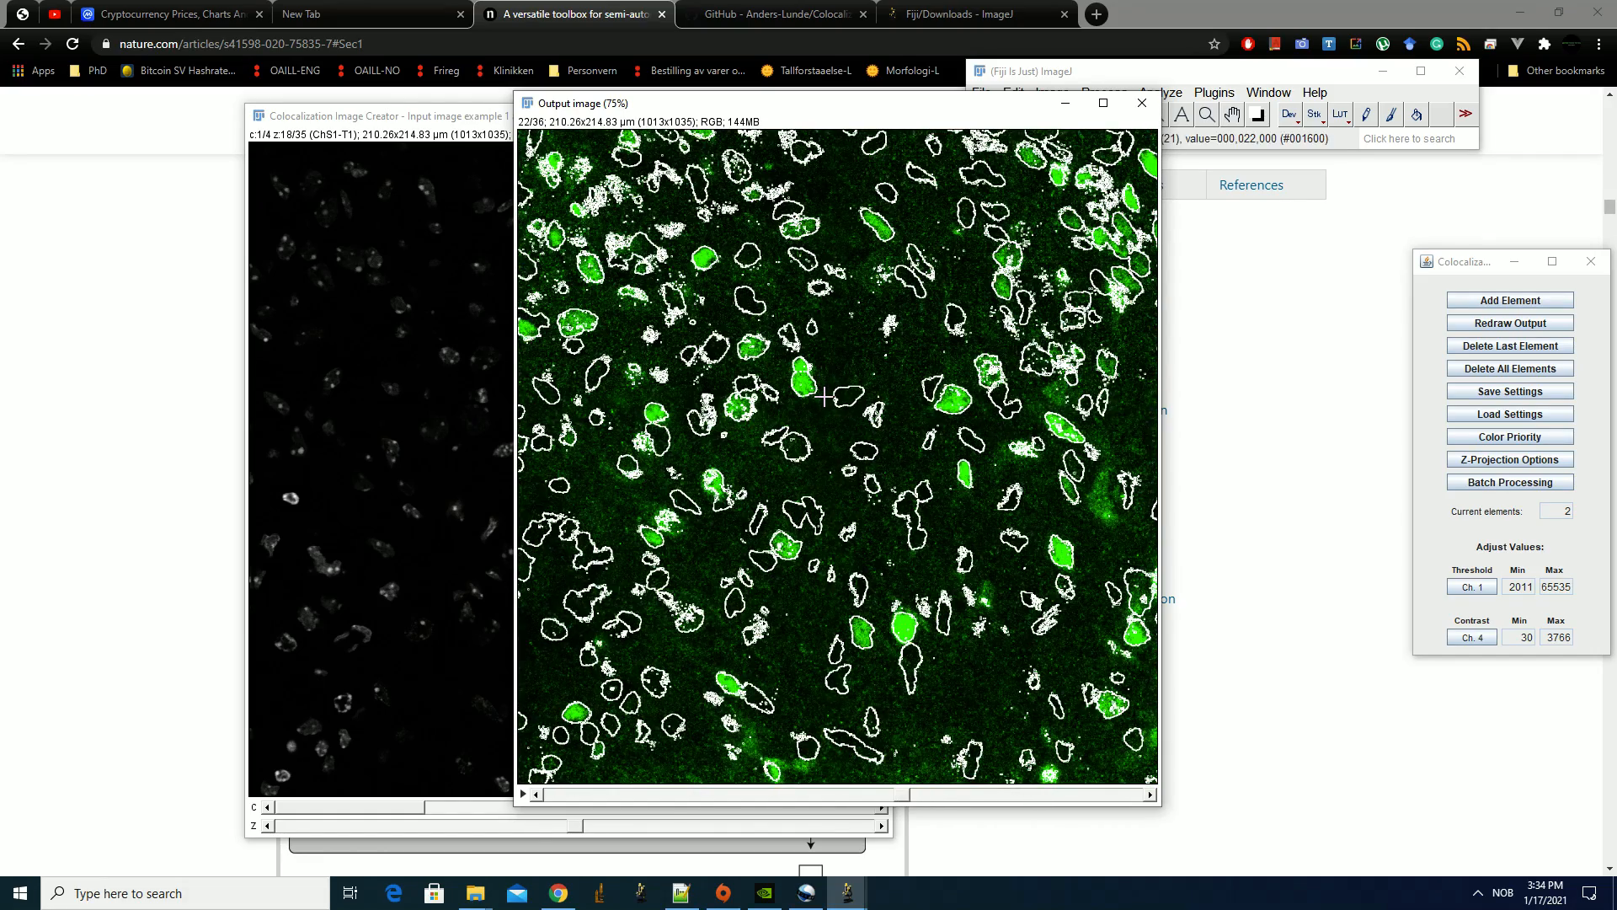
pyautogui.scroll(19, 828, 395)
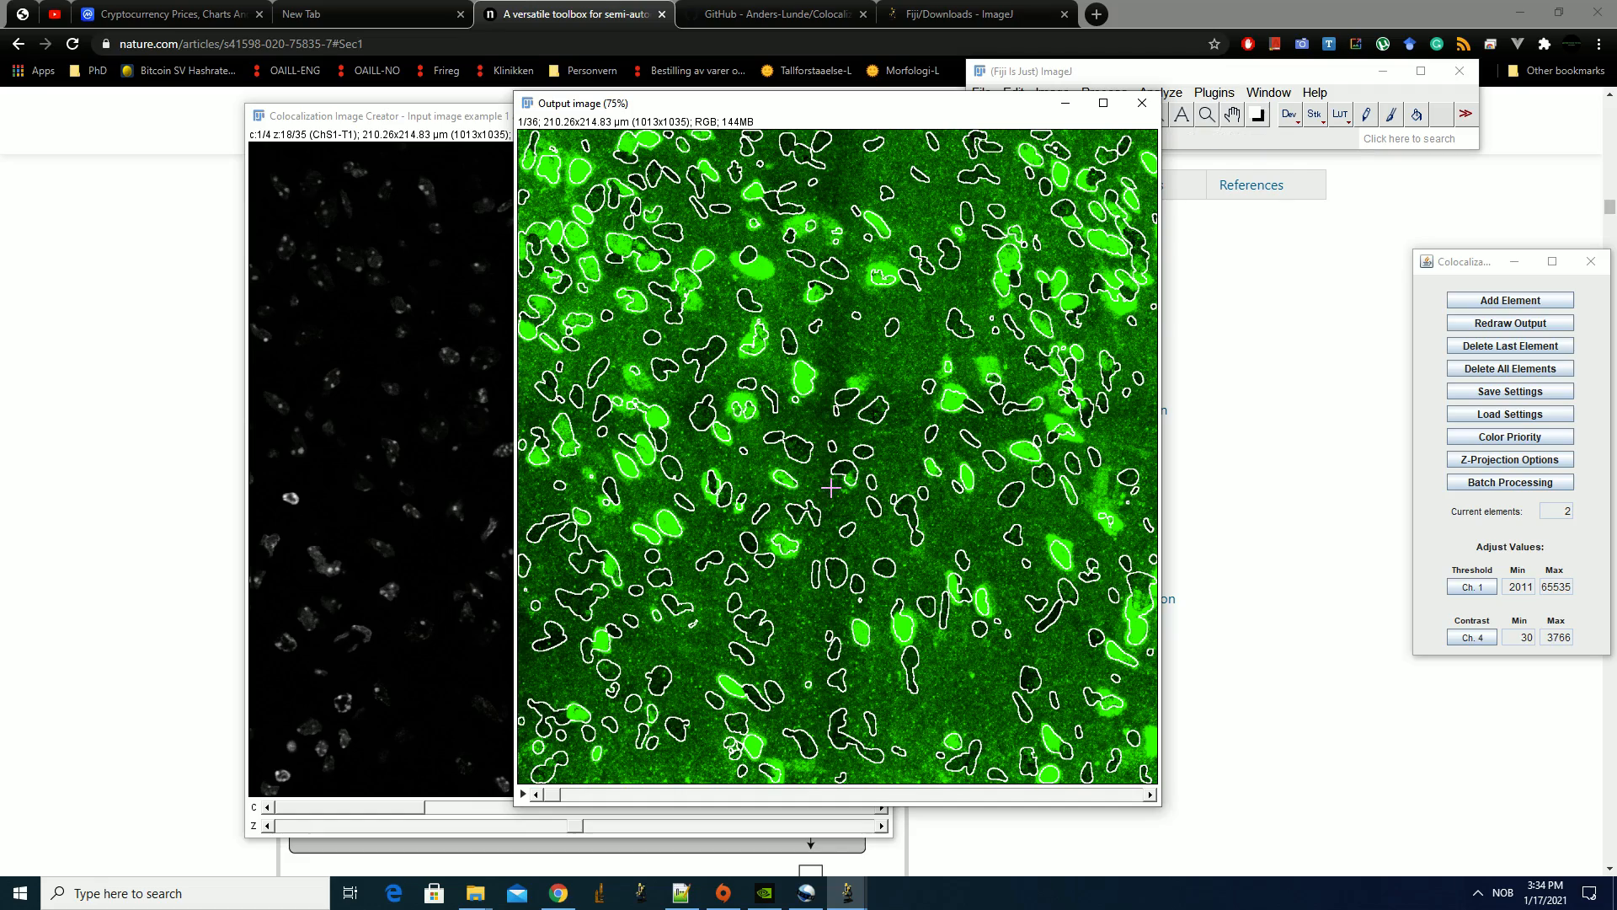
# Switch to the article and review Figure 2 on Z-projection artifacts and Figure 3 on assigning elements to output channels
pyautogui.click(1298, 363)
pyautogui.scroll(5, 947, 385)
pyautogui.click(1033, 275)
pyautogui.scroll(10, 716, 497)
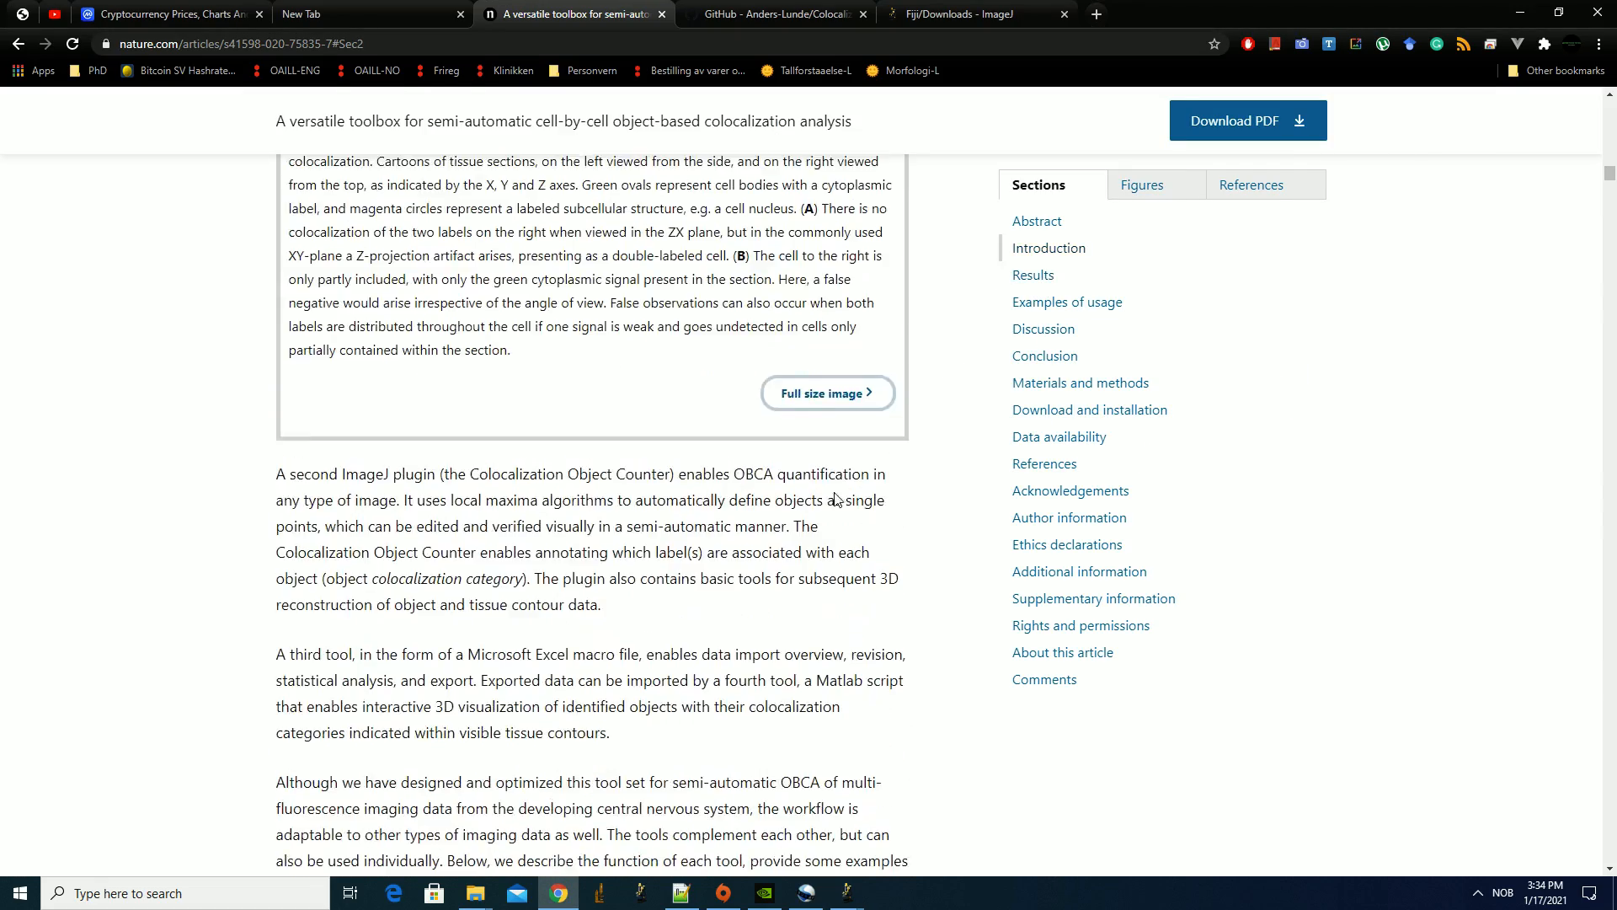
pyautogui.scroll(-3, 676, 502)
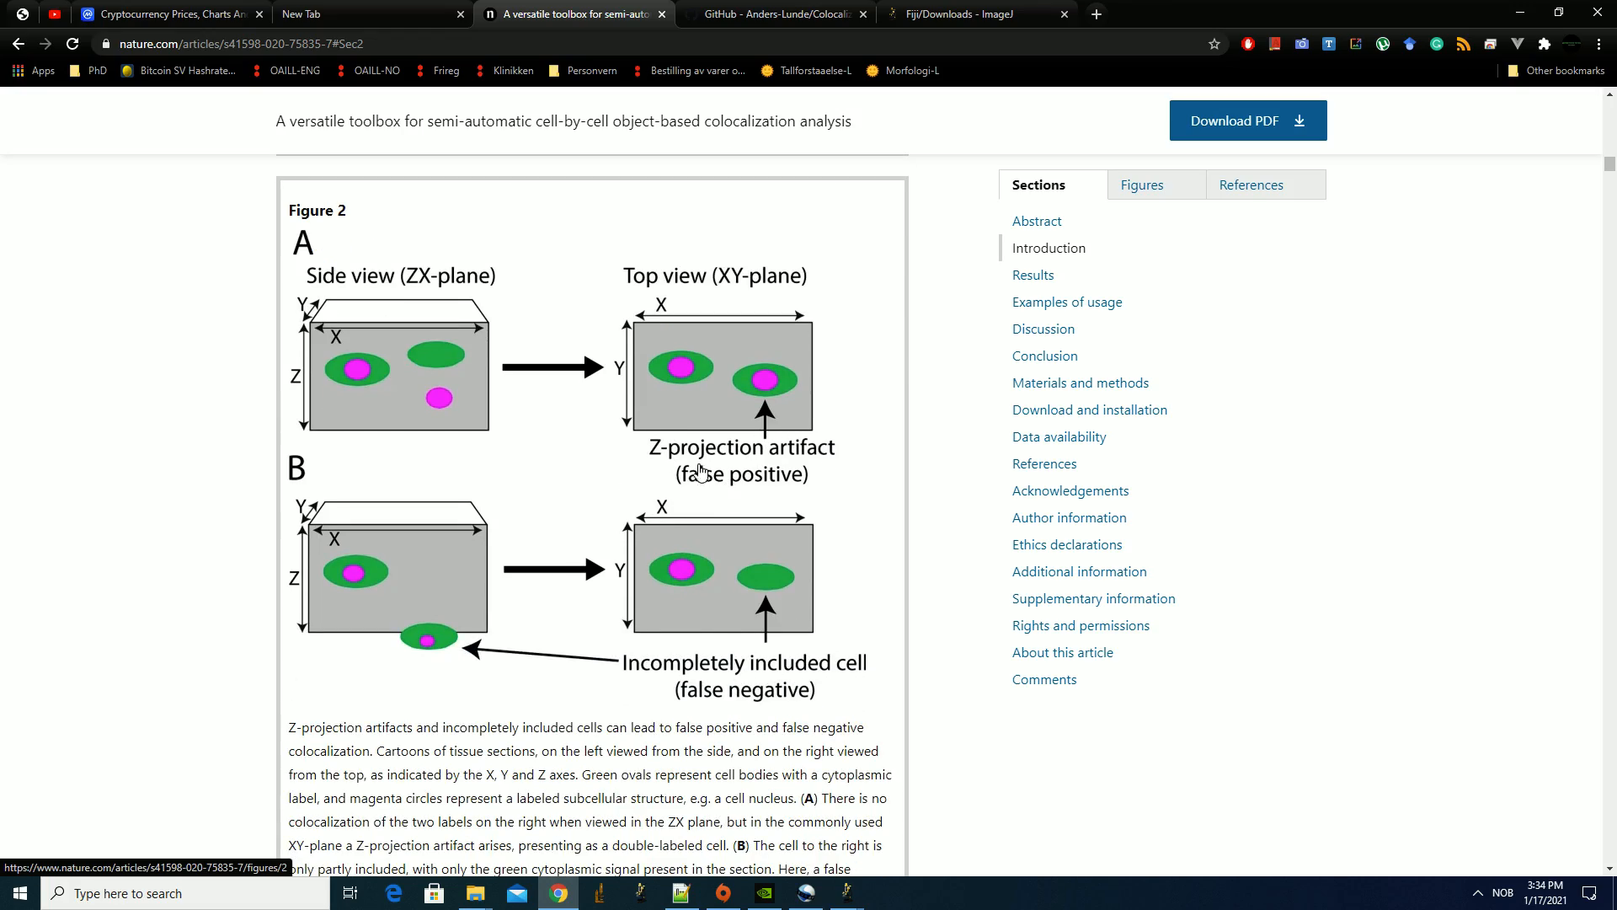
pyautogui.scroll(-15, 834, 472)
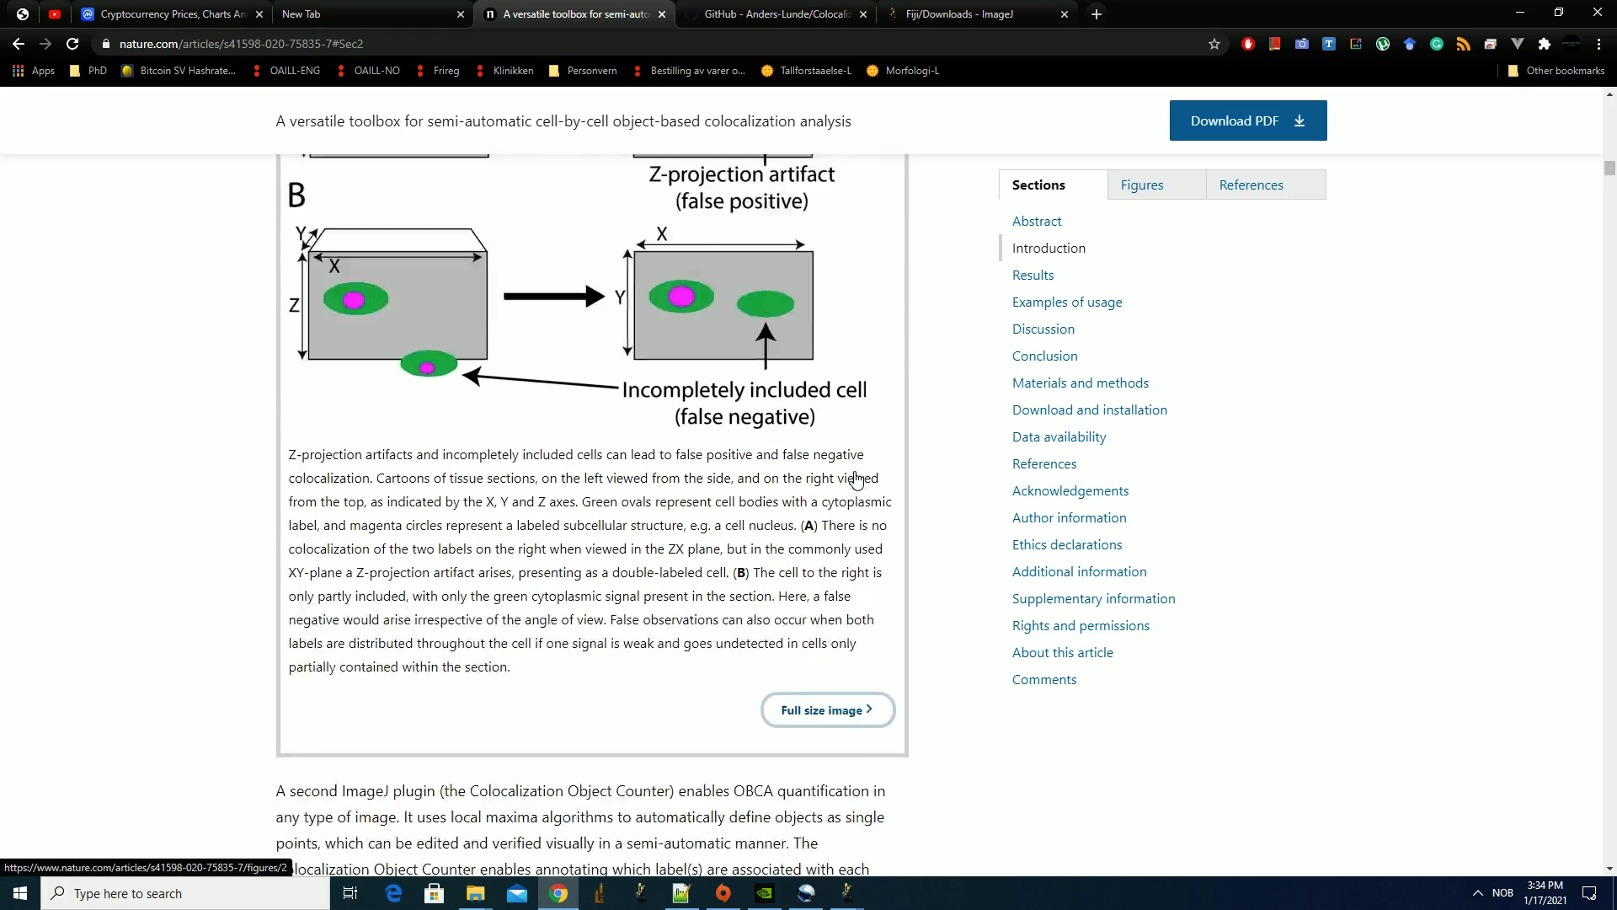
pyautogui.scroll(-5, 850, 479)
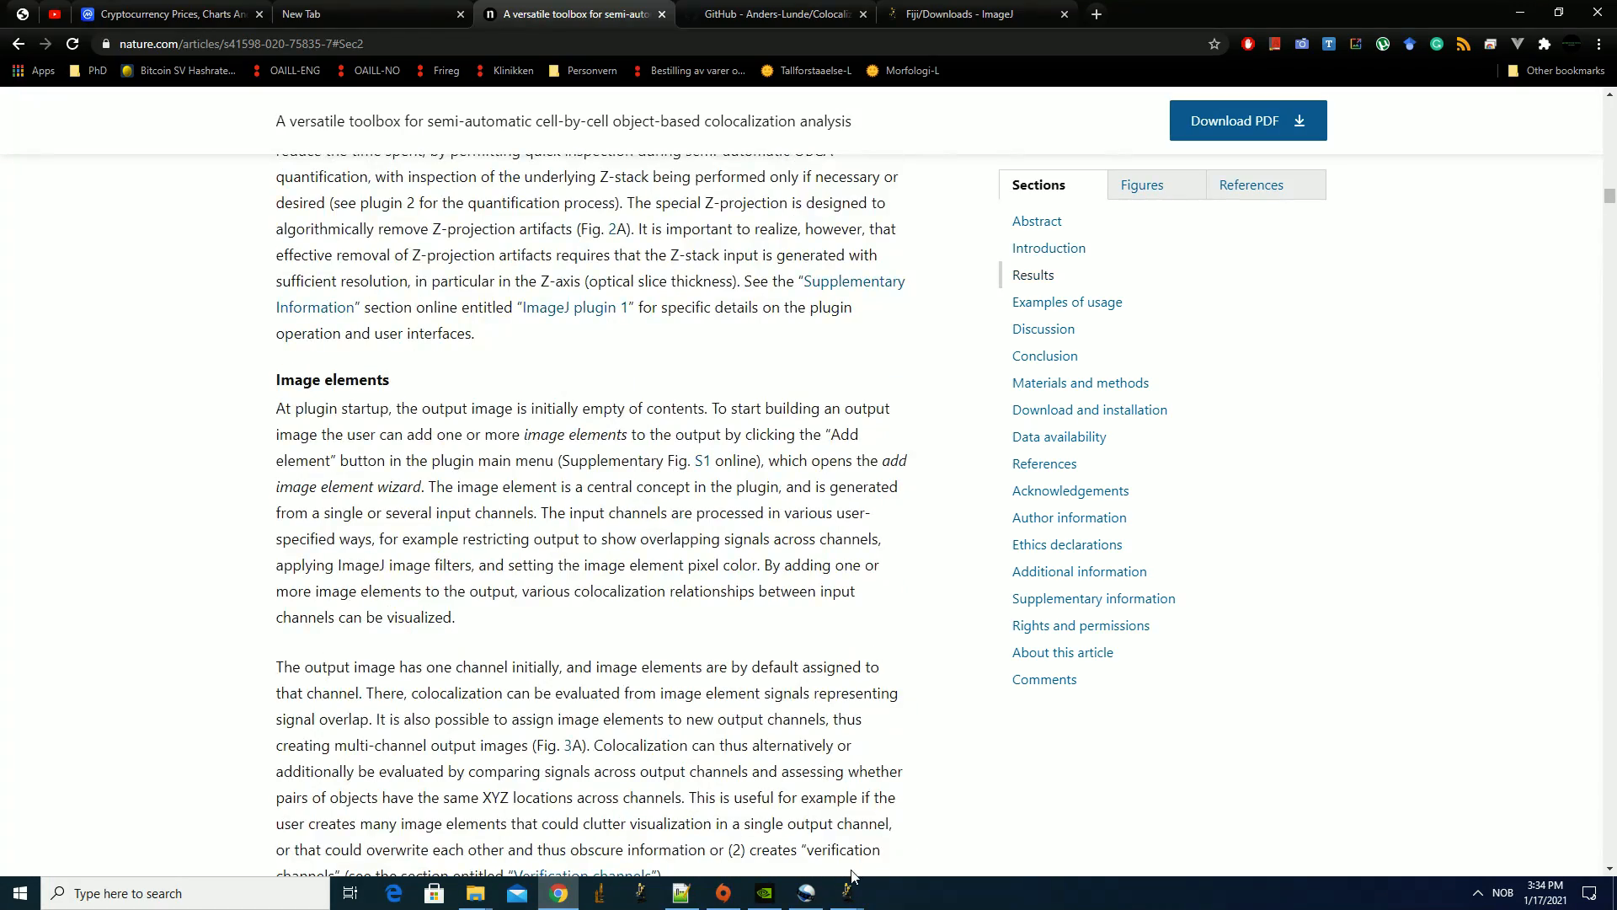
pyautogui.scroll(-8, 160, 438)
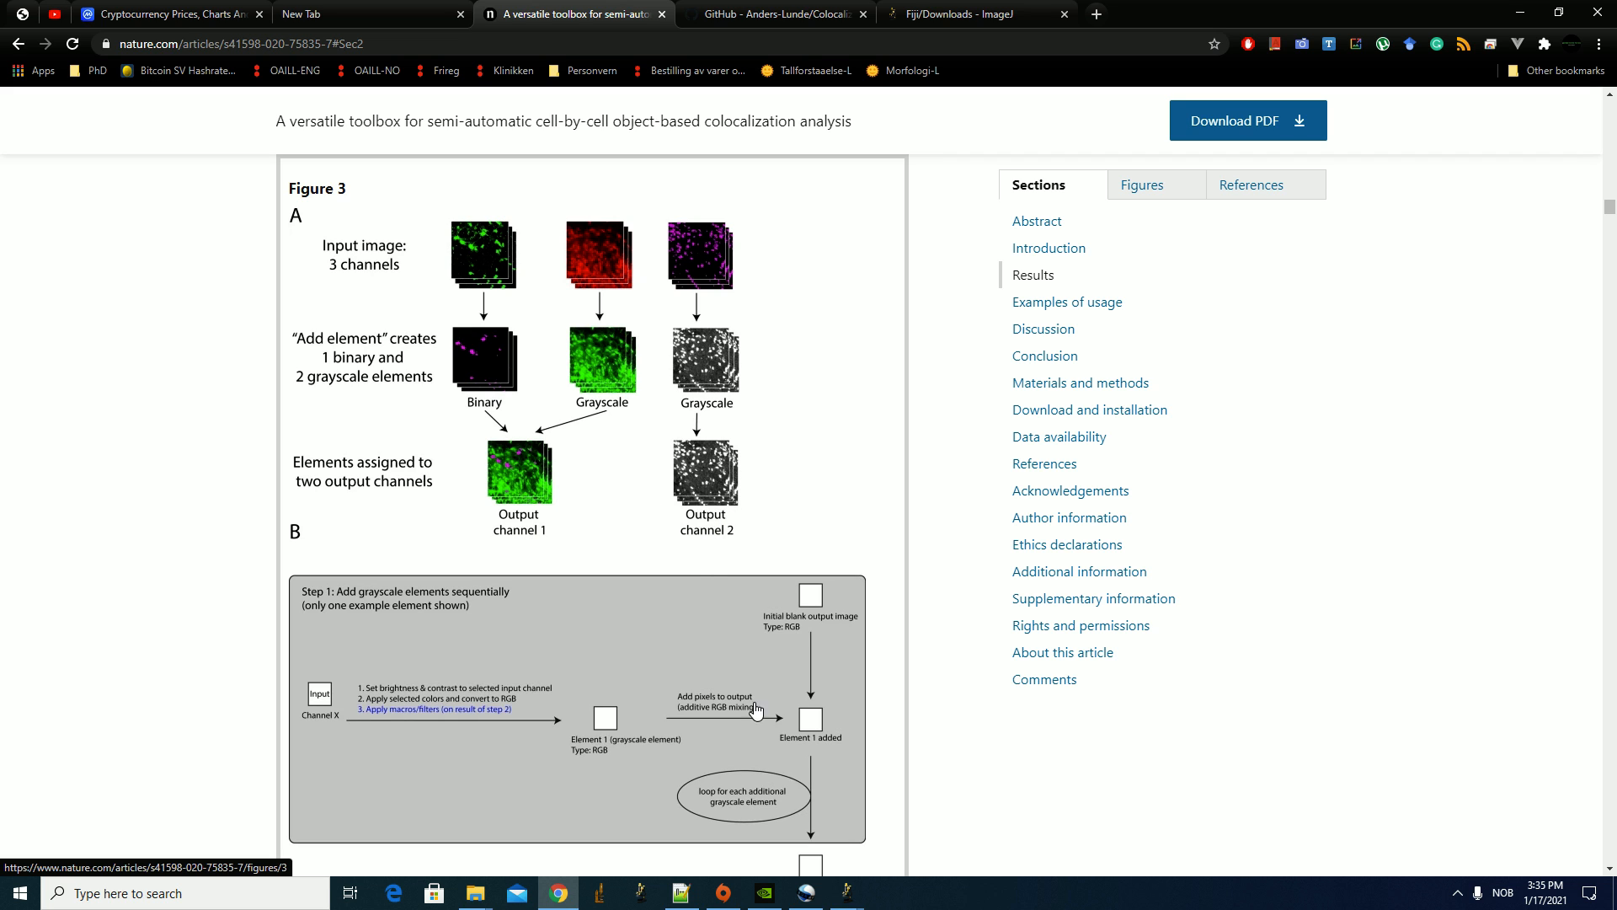
# Switch back to Fiji and start a new binary element assigned to a newly created output channel 2
pyautogui.click(849, 901)
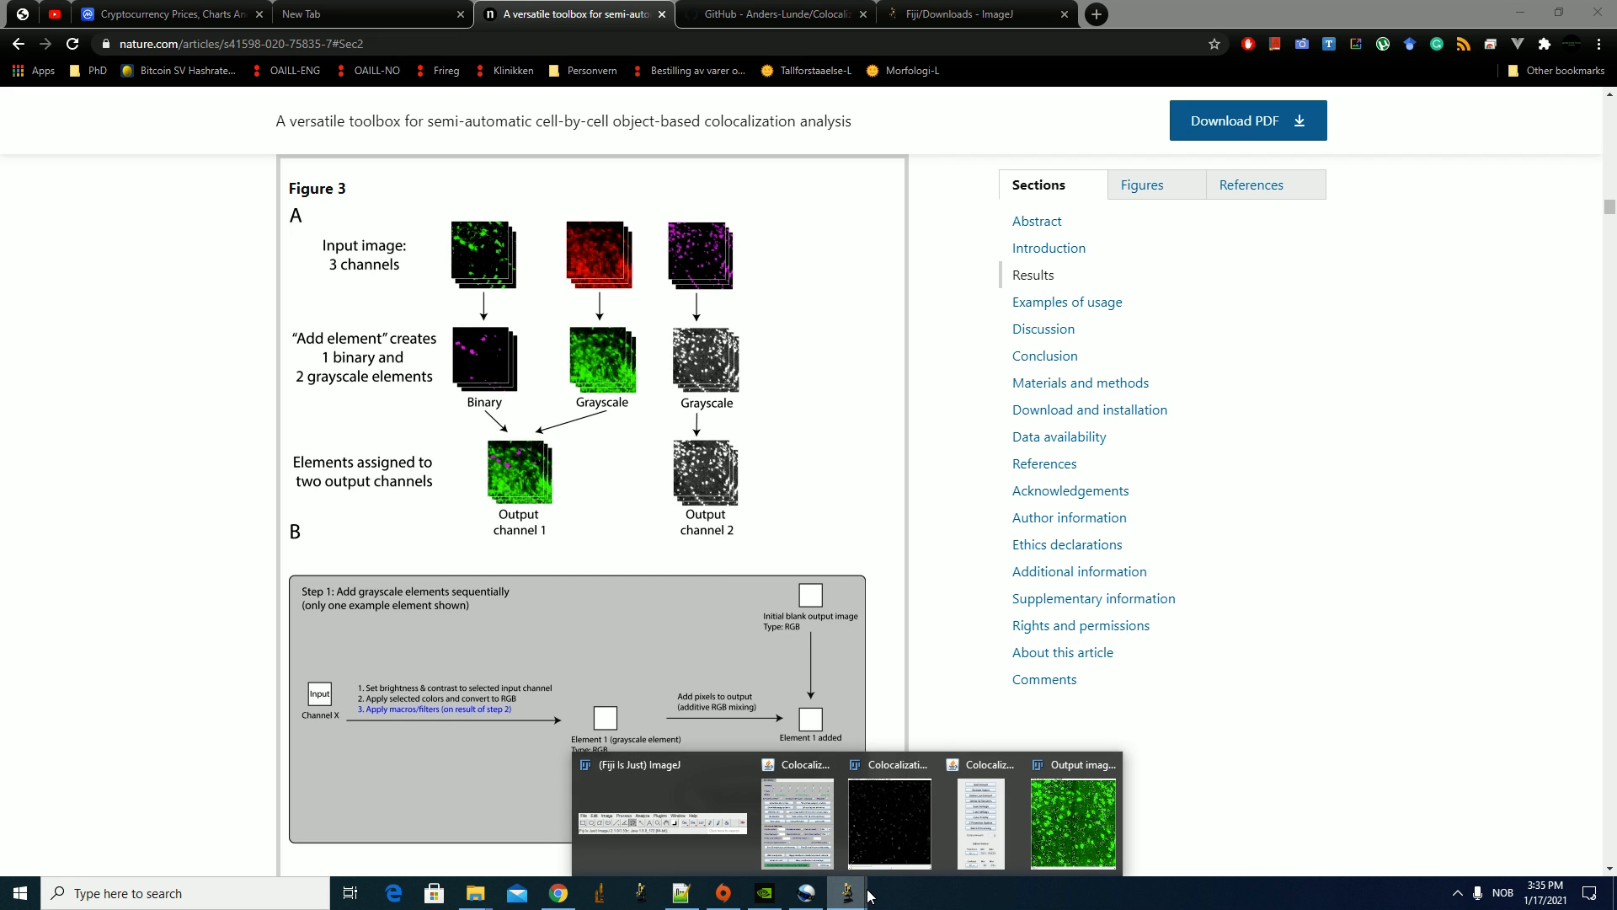
pyautogui.moveTo(919, 855)
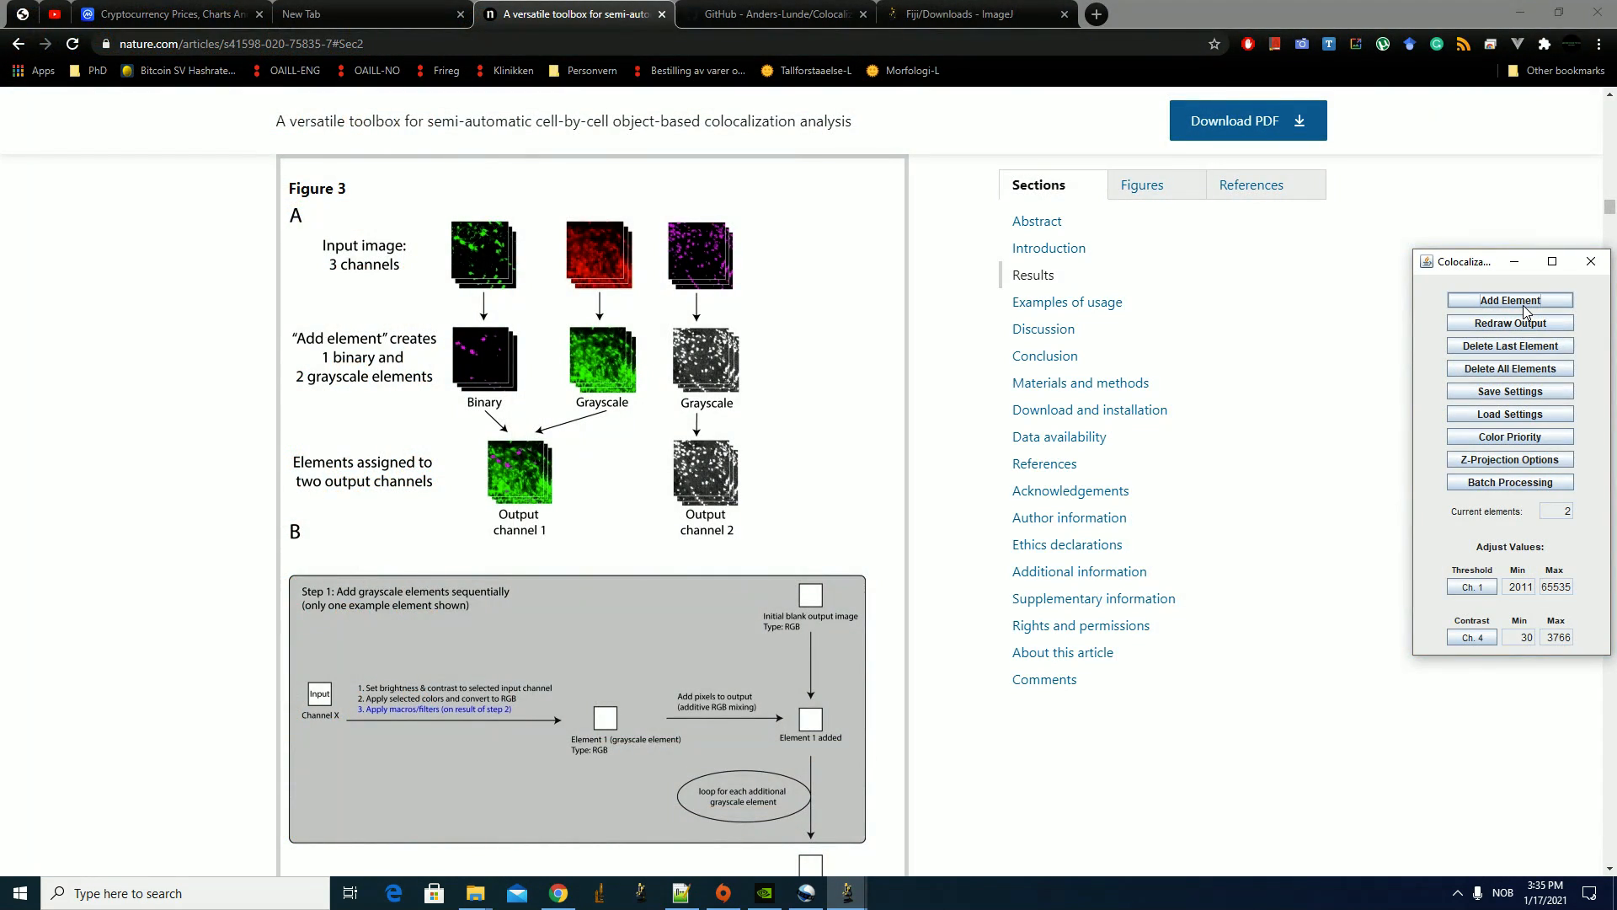
pyautogui.click(1527, 312)
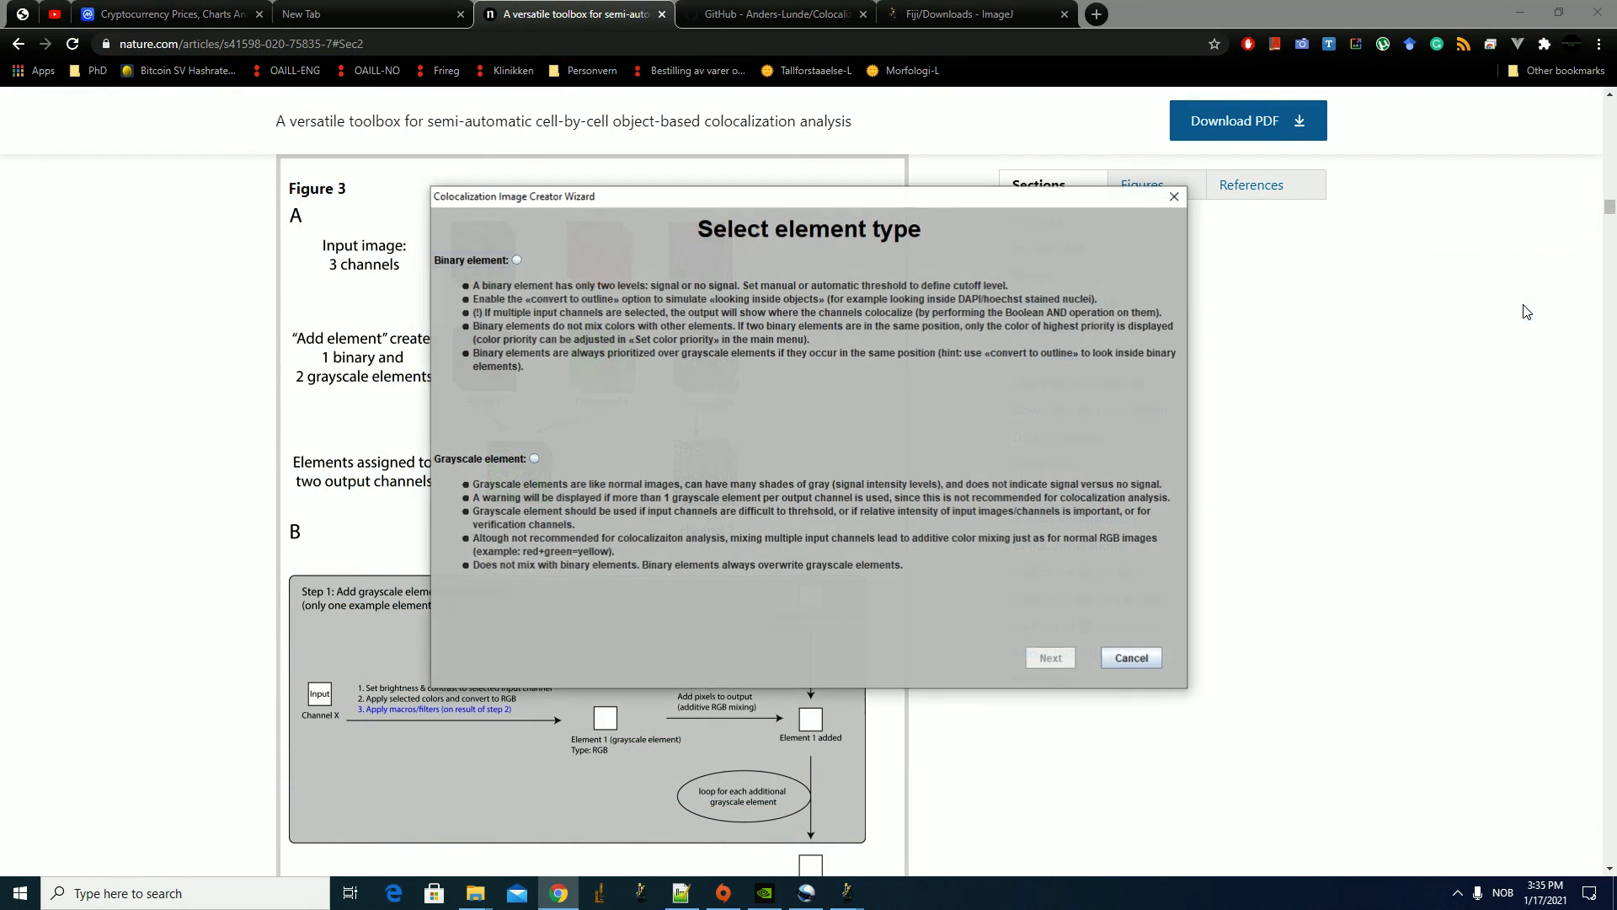
pyautogui.click(517, 260)
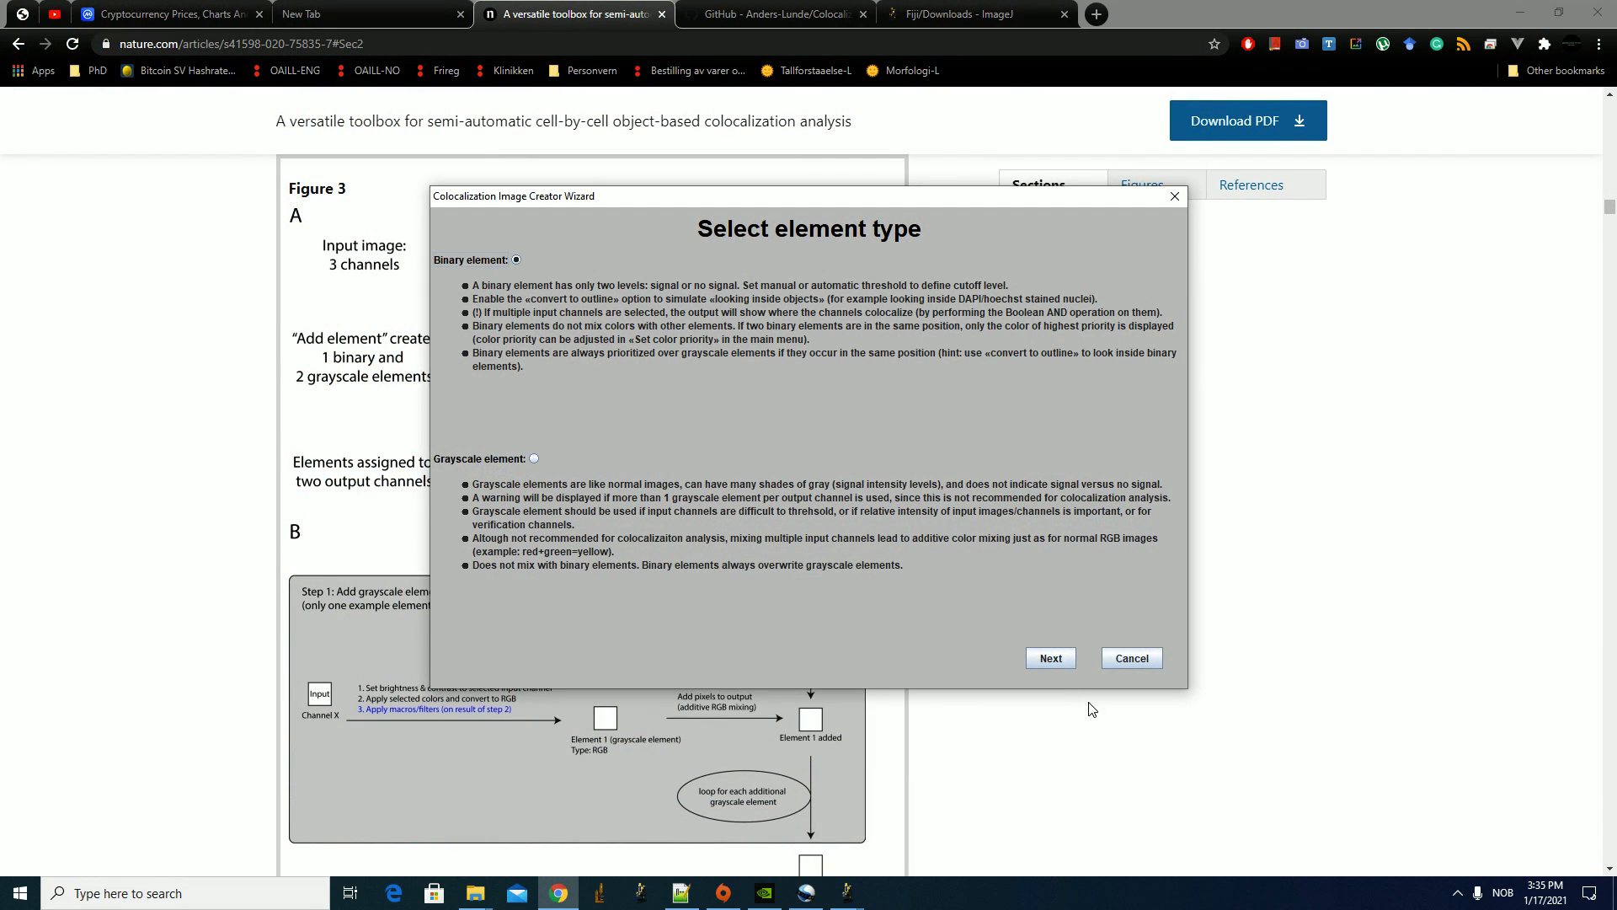
pyautogui.click(1051, 658)
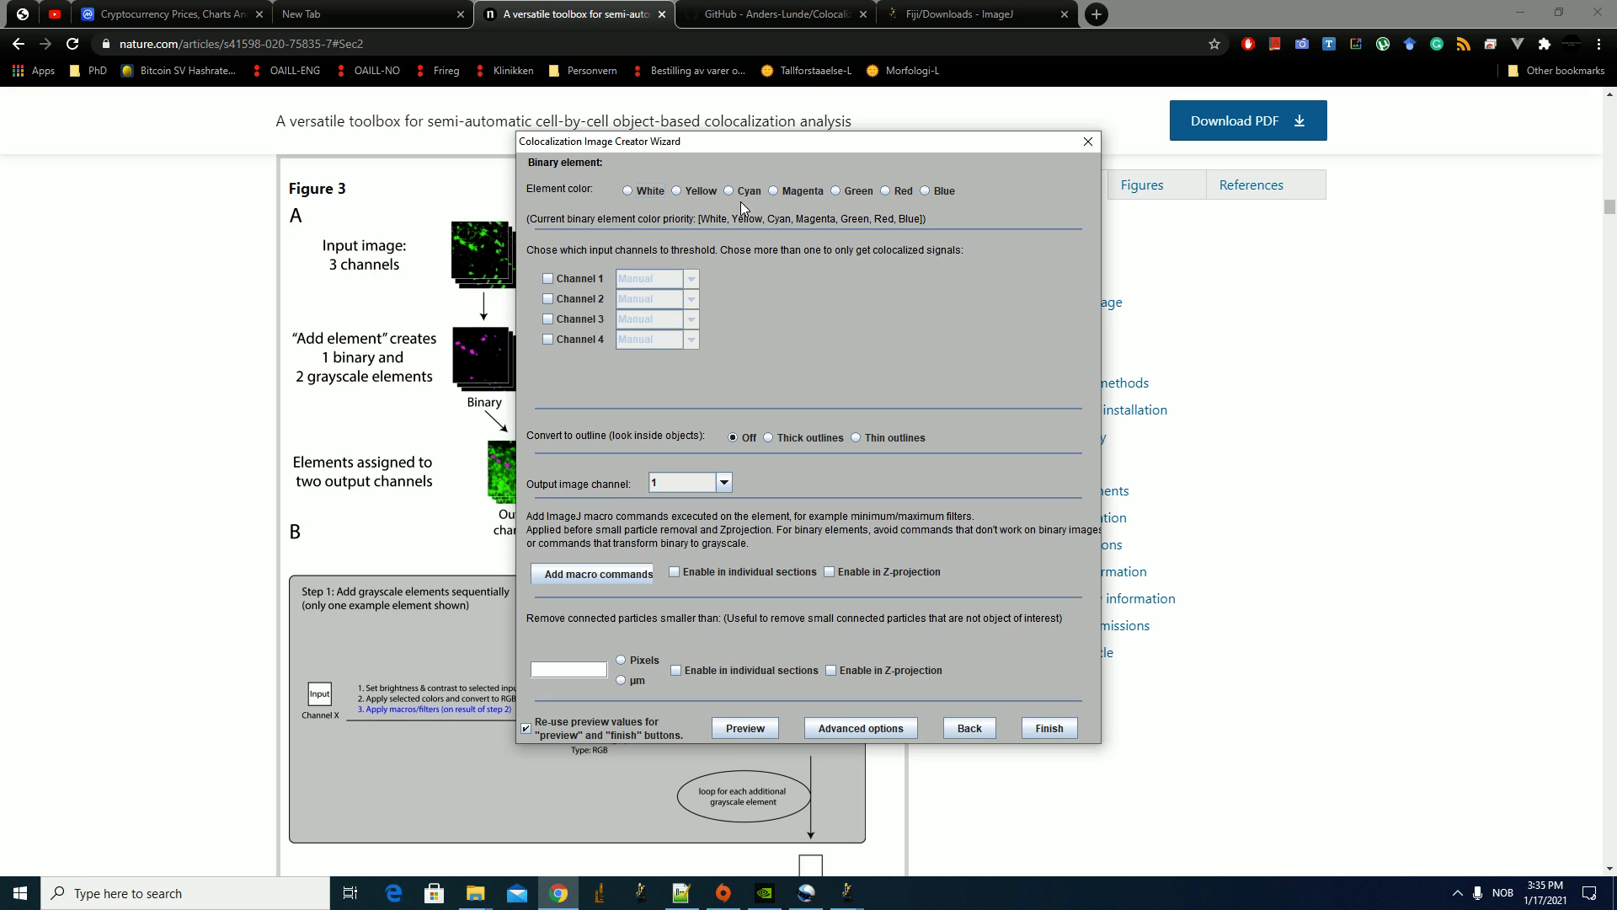
pyautogui.click(723, 483)
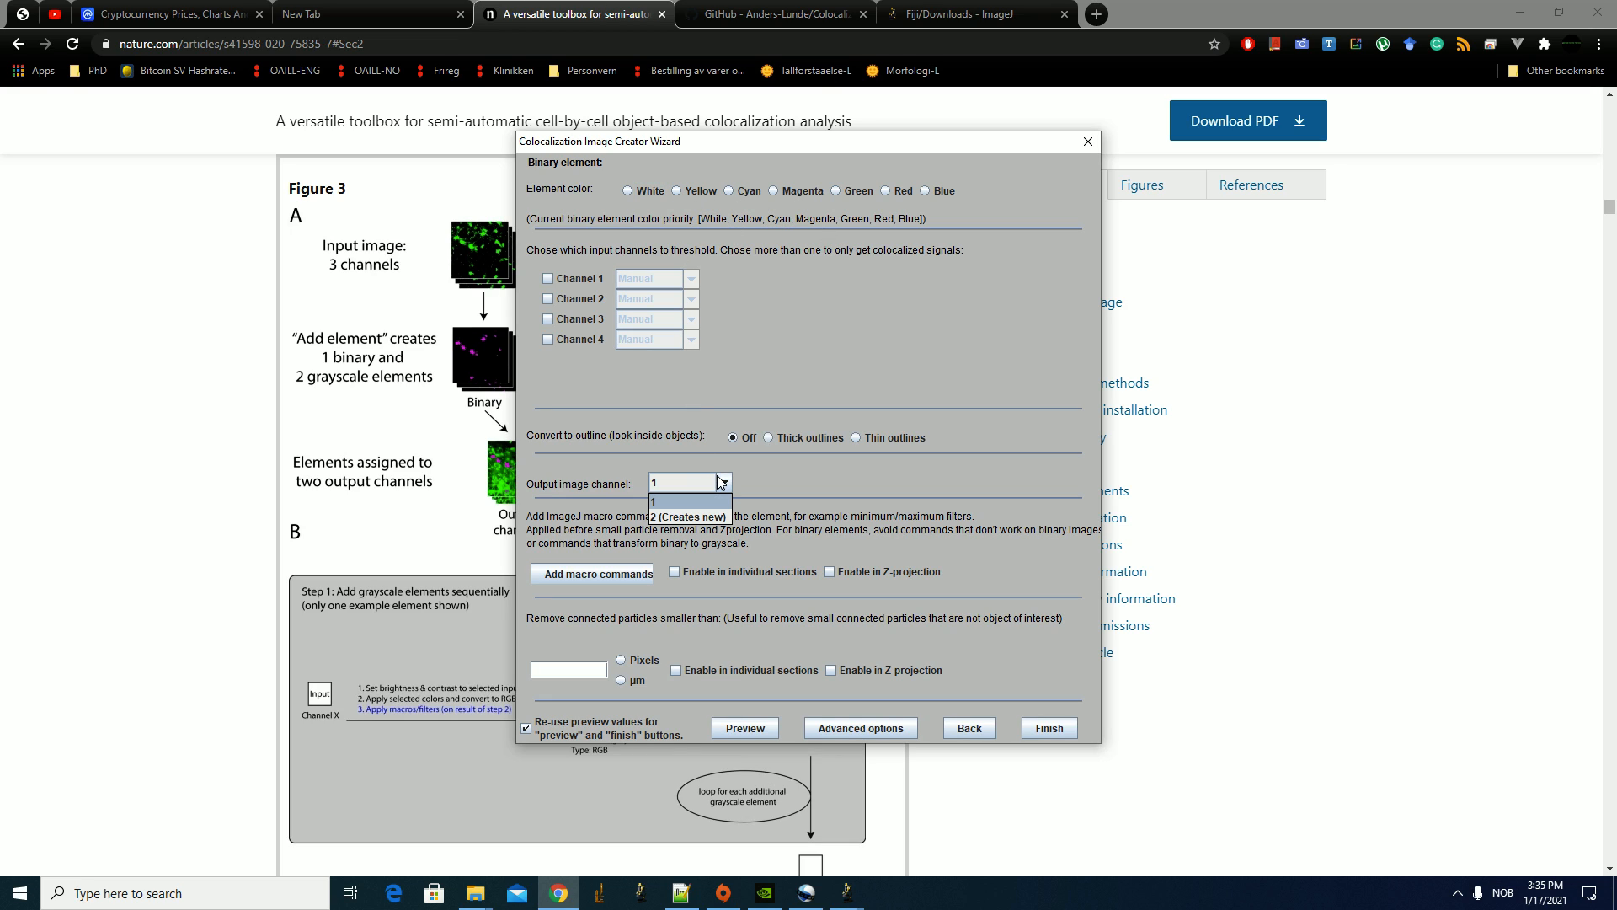
pyautogui.click(681, 517)
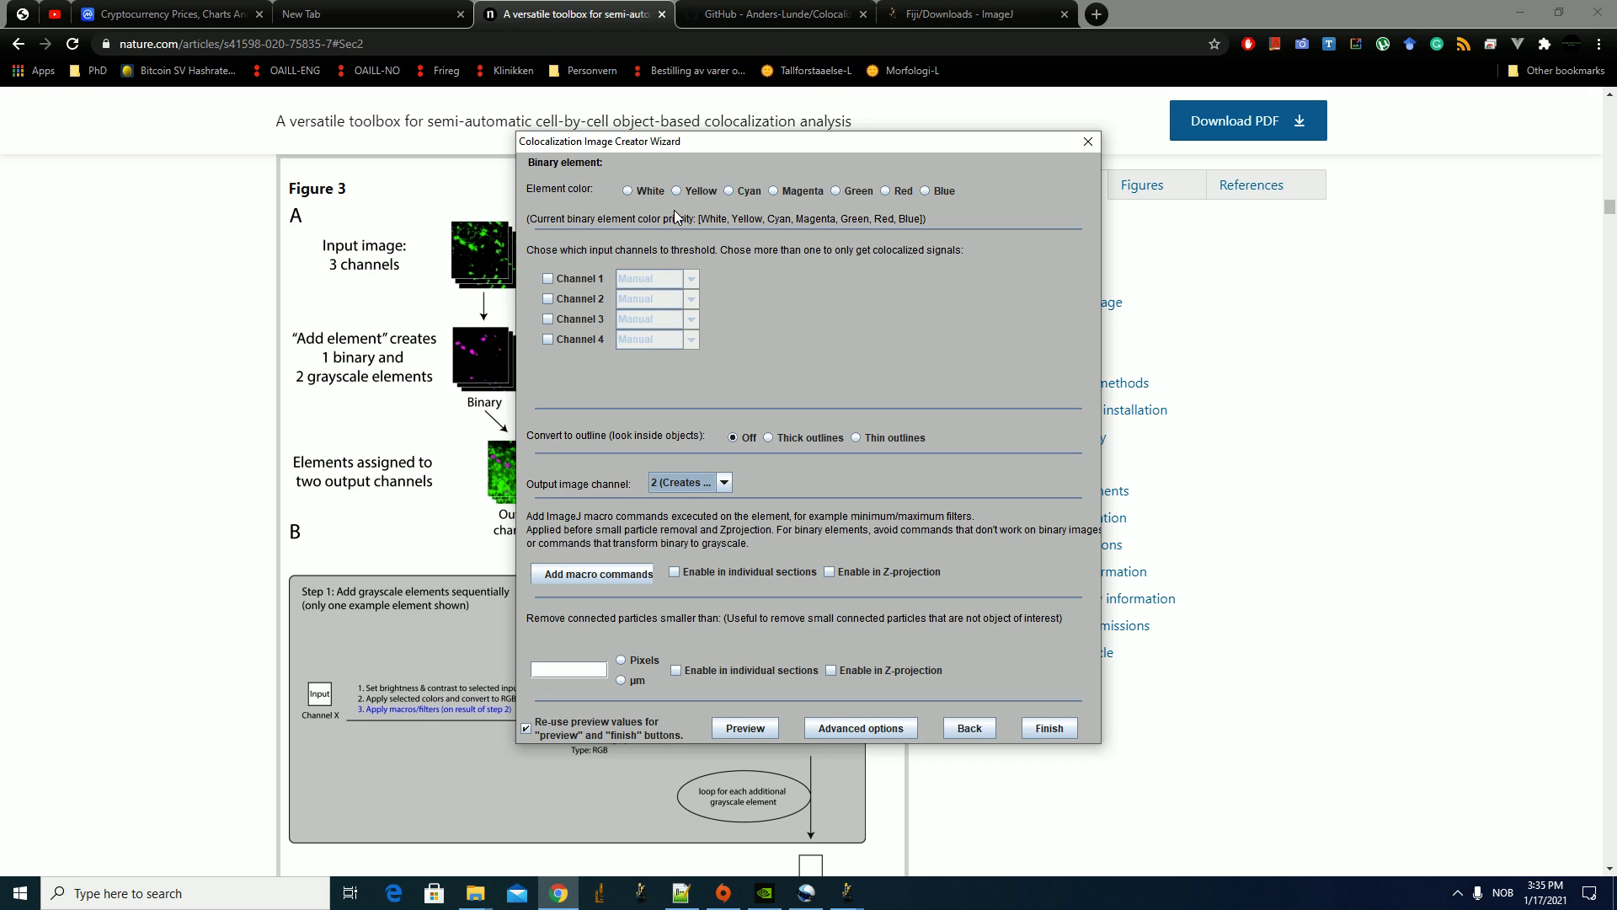
# Color the binary element magenta and select input channels 1 and 3 with manual thresholds
pyautogui.click(783, 191)
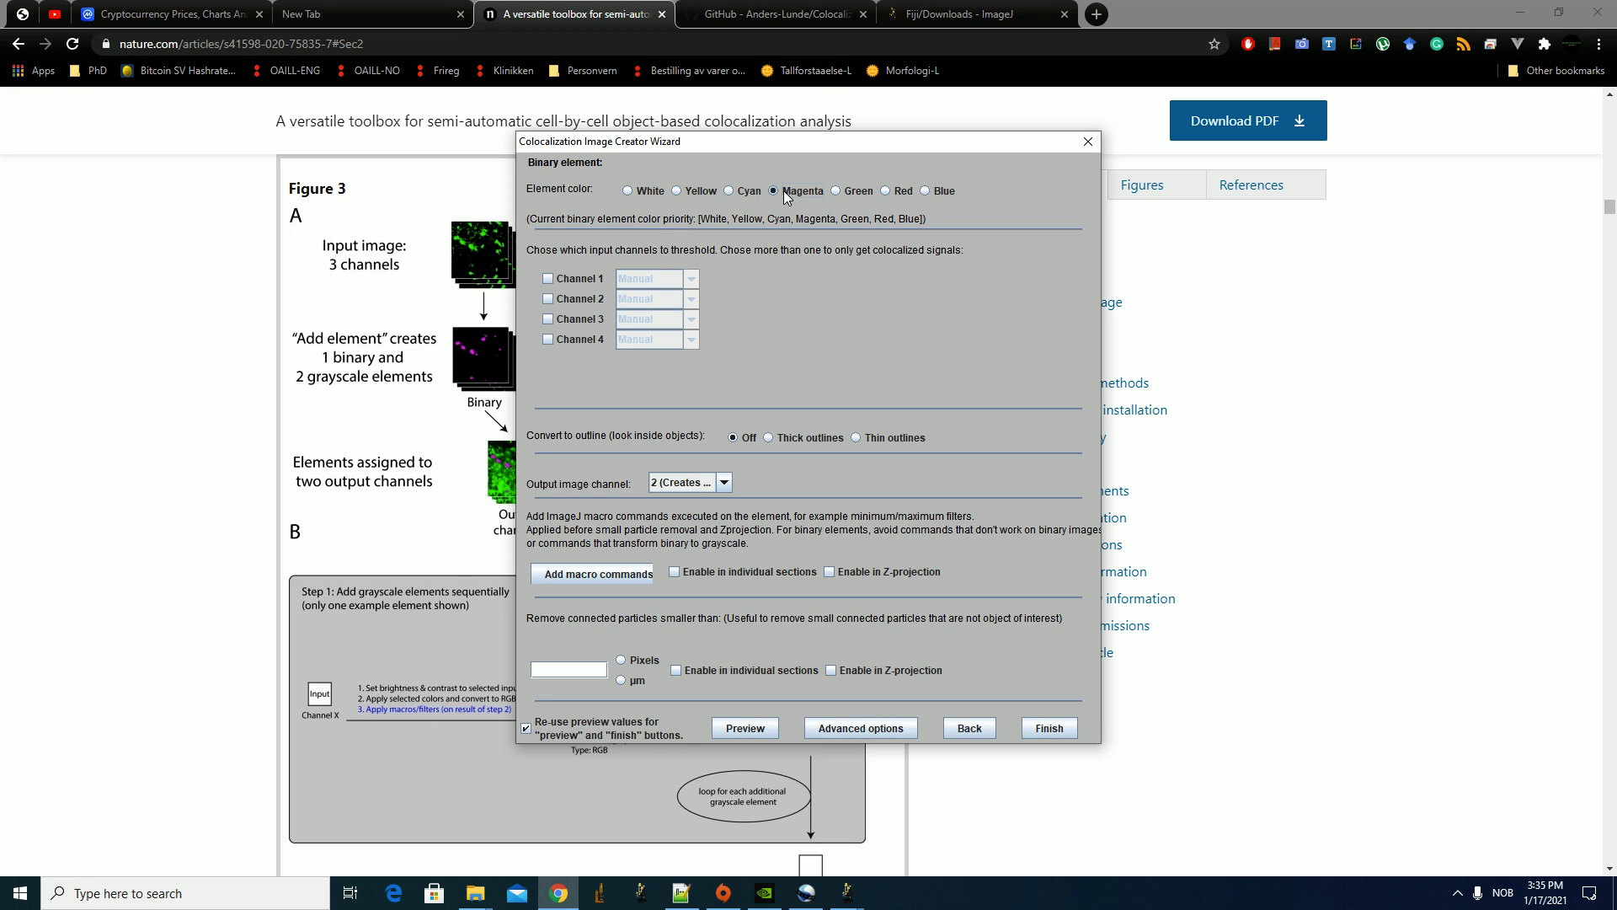
pyautogui.click(595, 276)
pyautogui.click(593, 321)
pyautogui.click(690, 323)
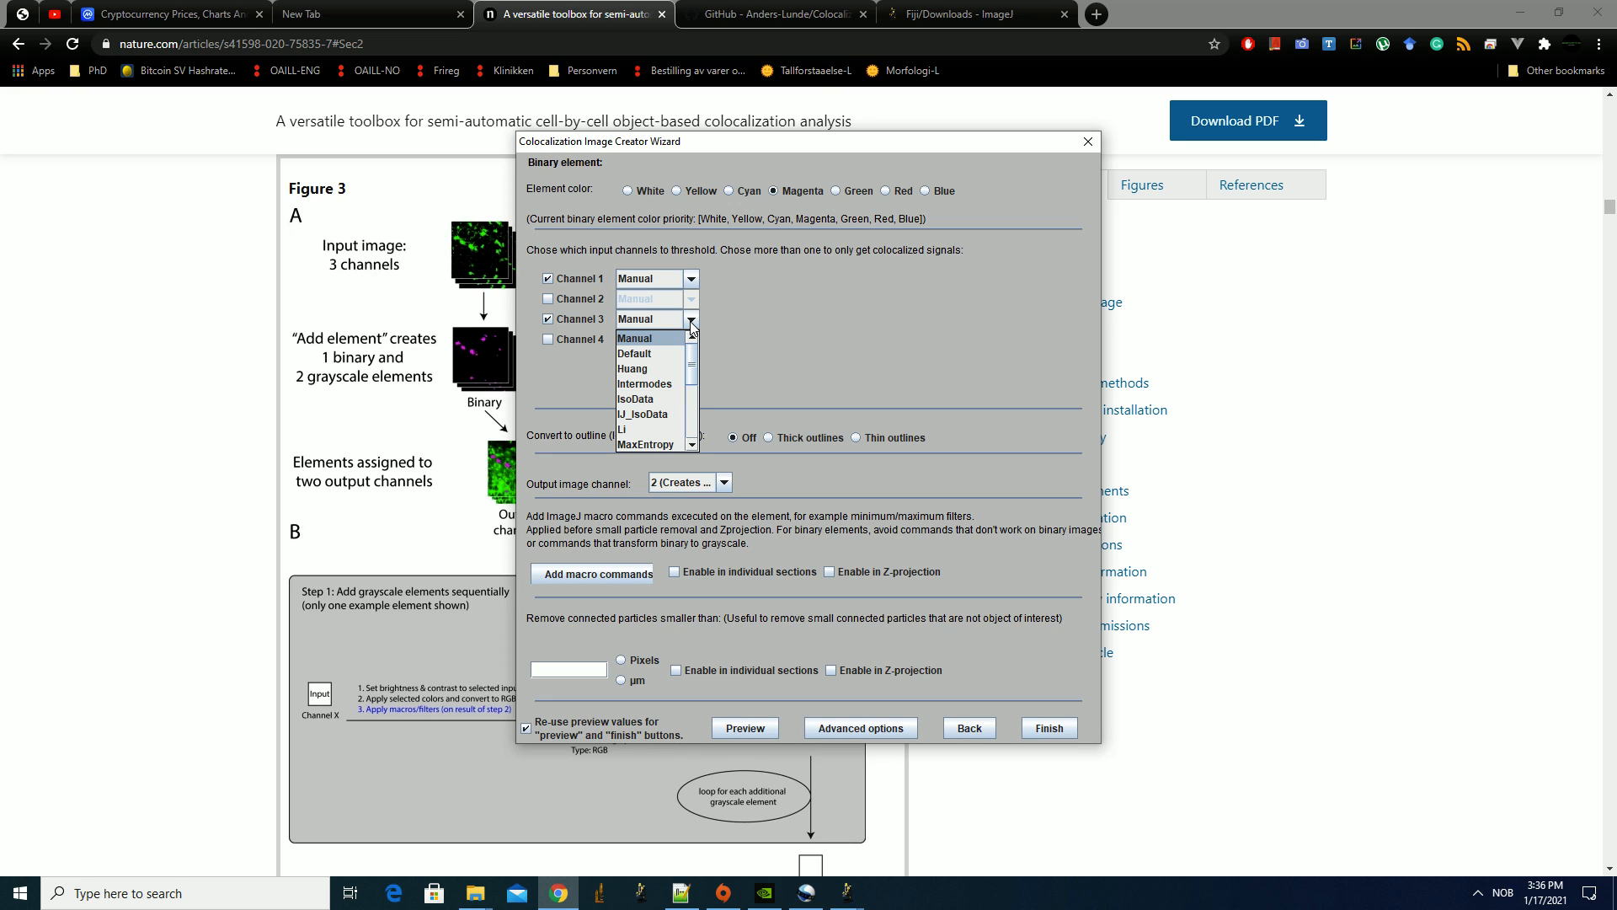
pyautogui.click(690, 321)
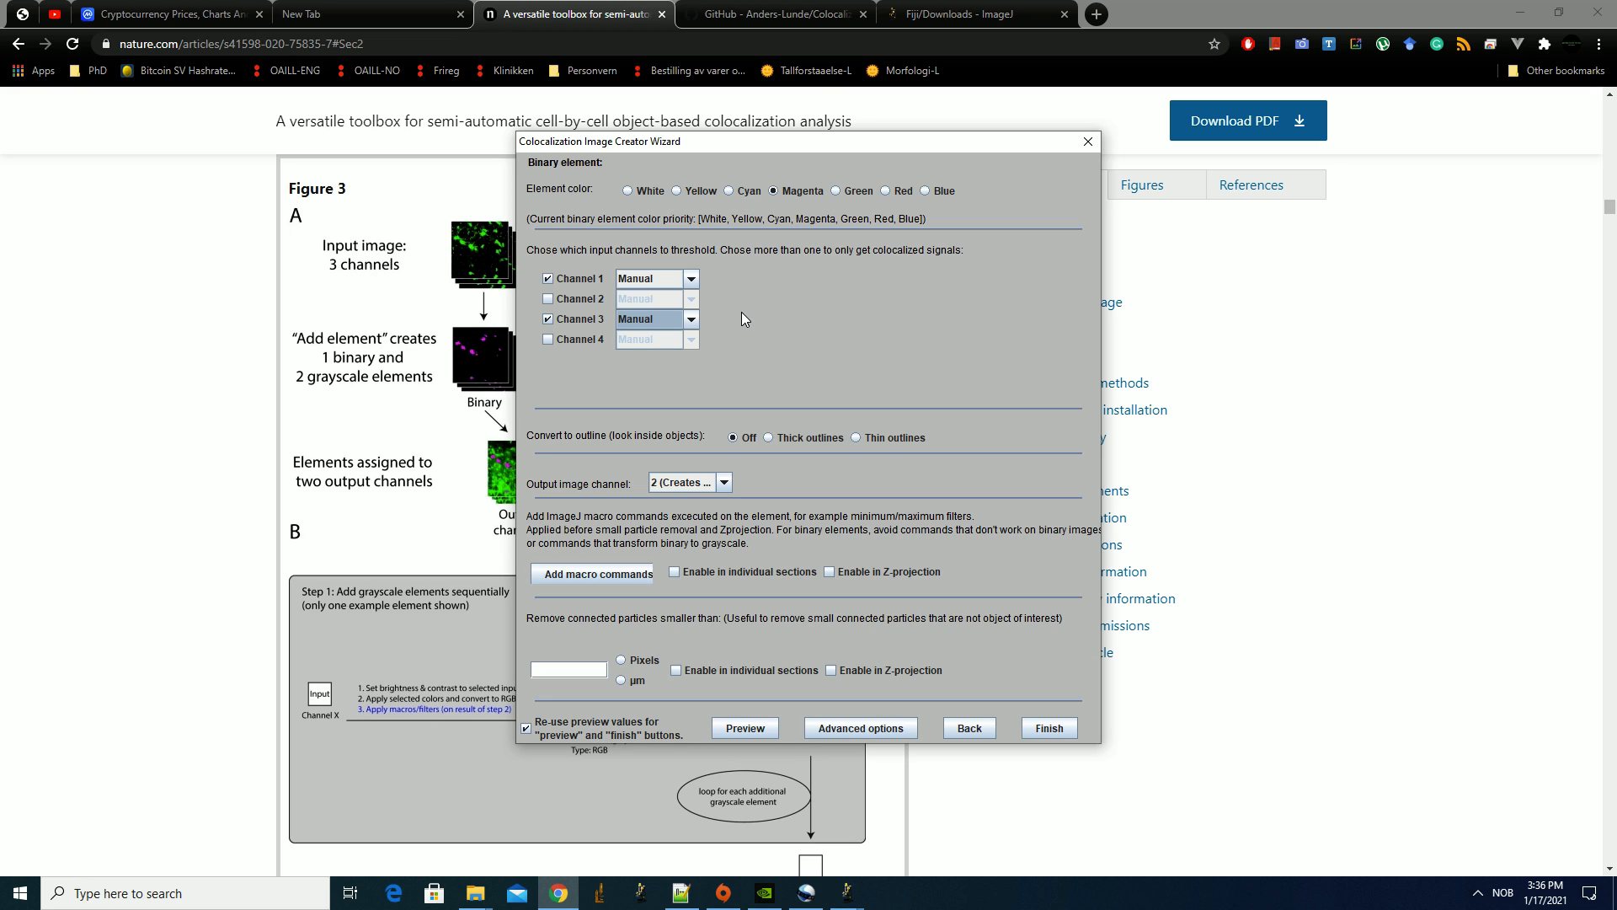
# Switch to the article and find the figure on combining two thresholded channels with Boolean AND
pyautogui.click(135, 354)
pyautogui.scroll(-15, 135, 353)
pyautogui.scroll(-20, 219, 362)
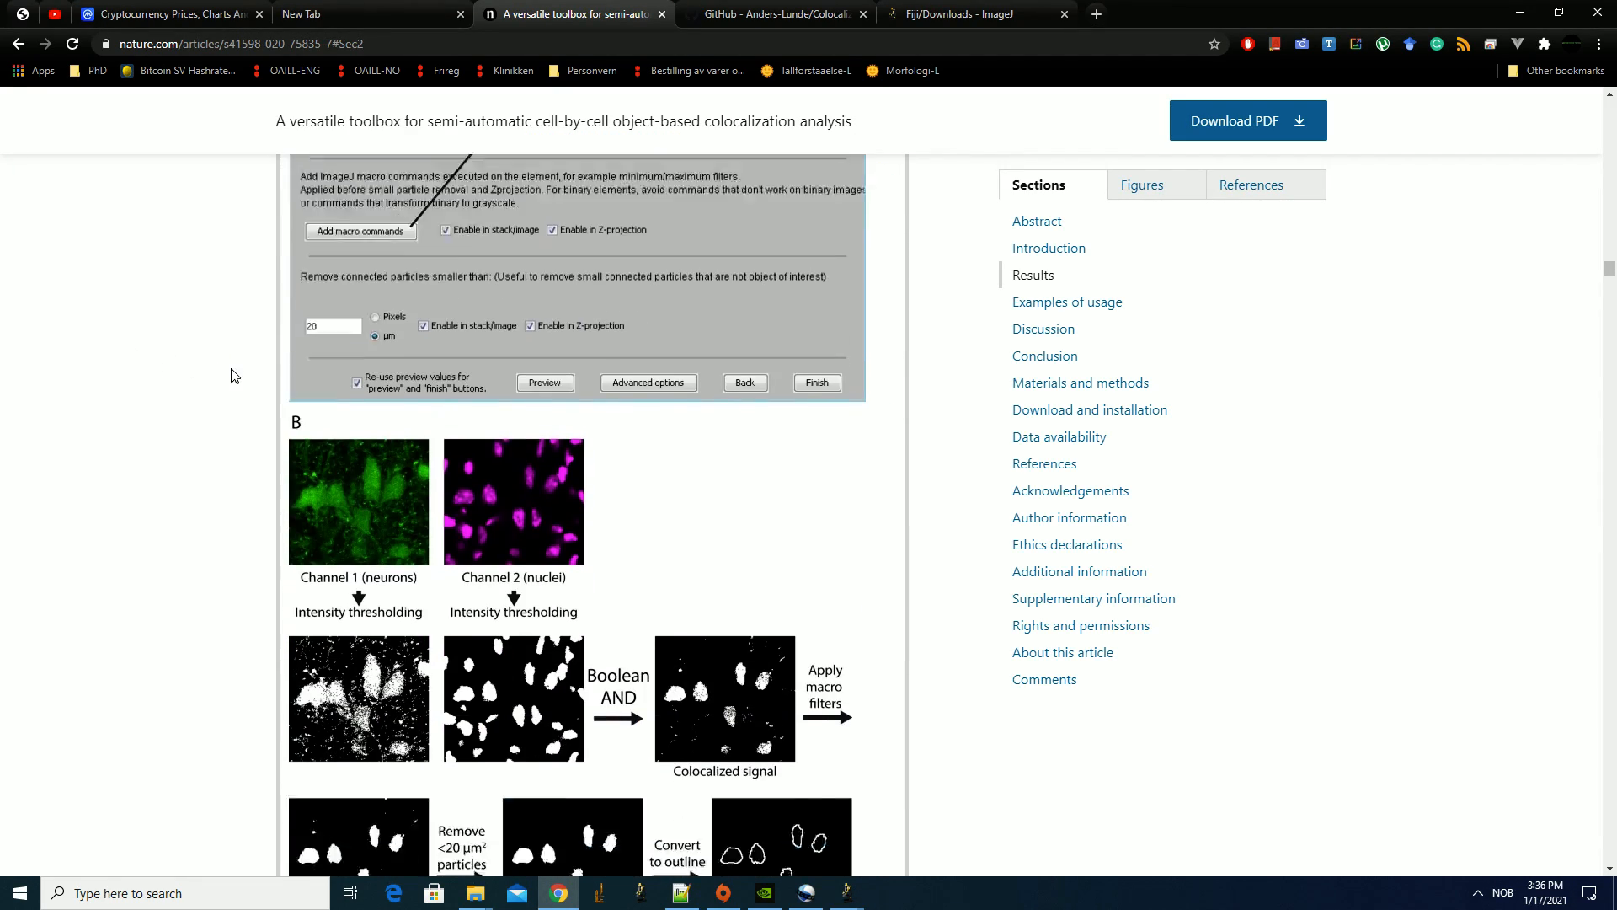
# Examine Figure 5B's workflow from intensity thresholding and Boolean AND through particle removal to the final outline
pyautogui.scroll(-3, 235, 375)
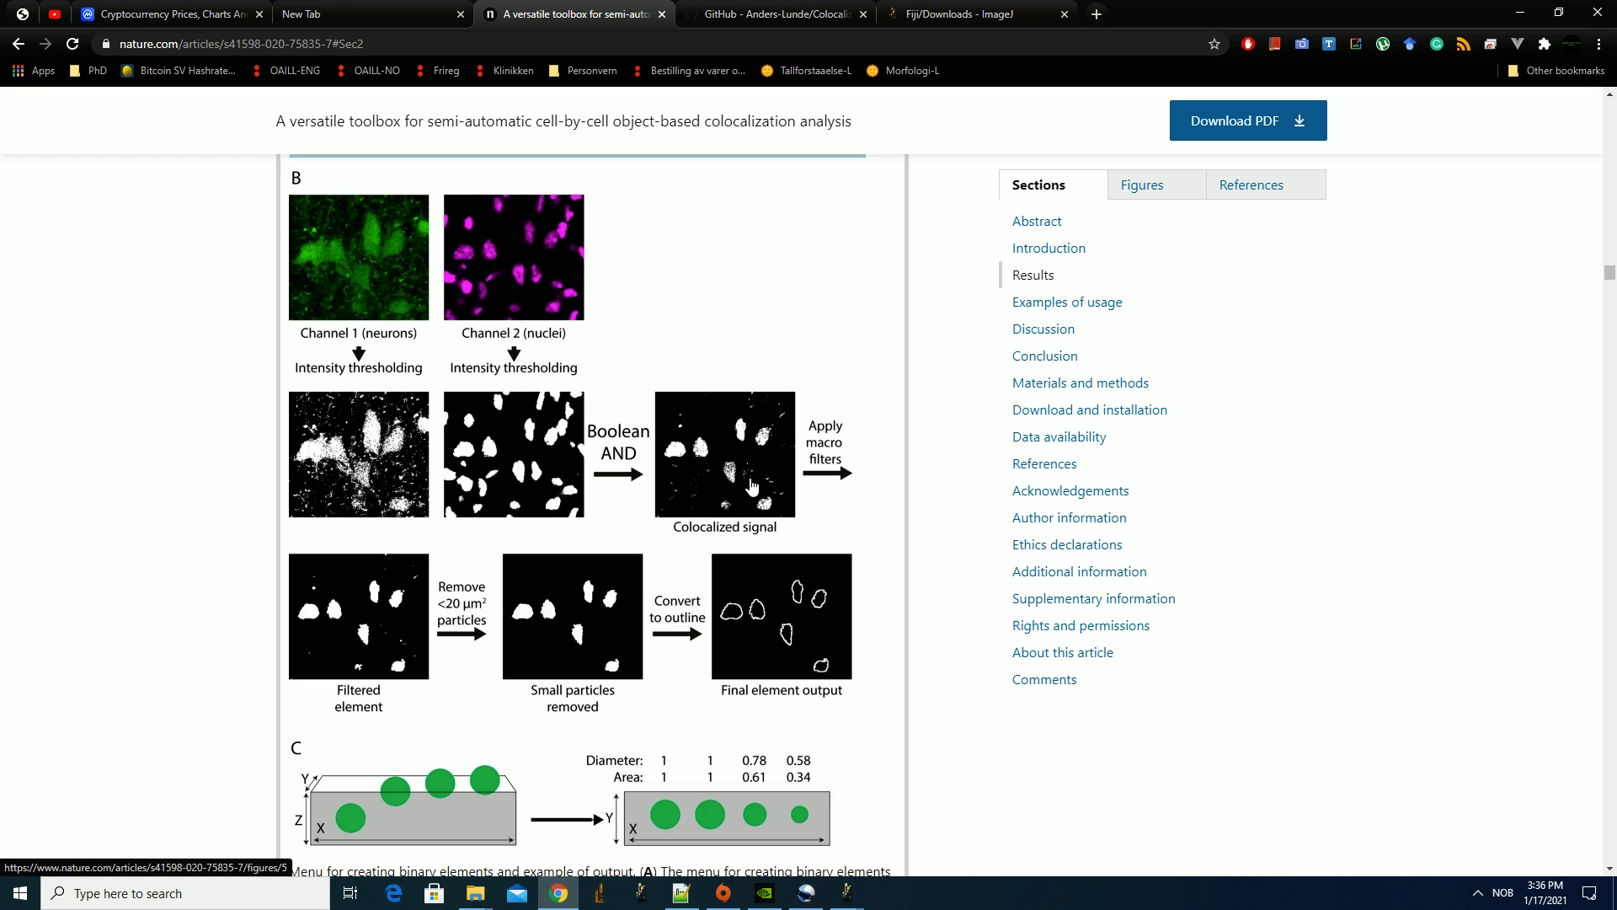
pyautogui.scroll(-1, 753, 479)
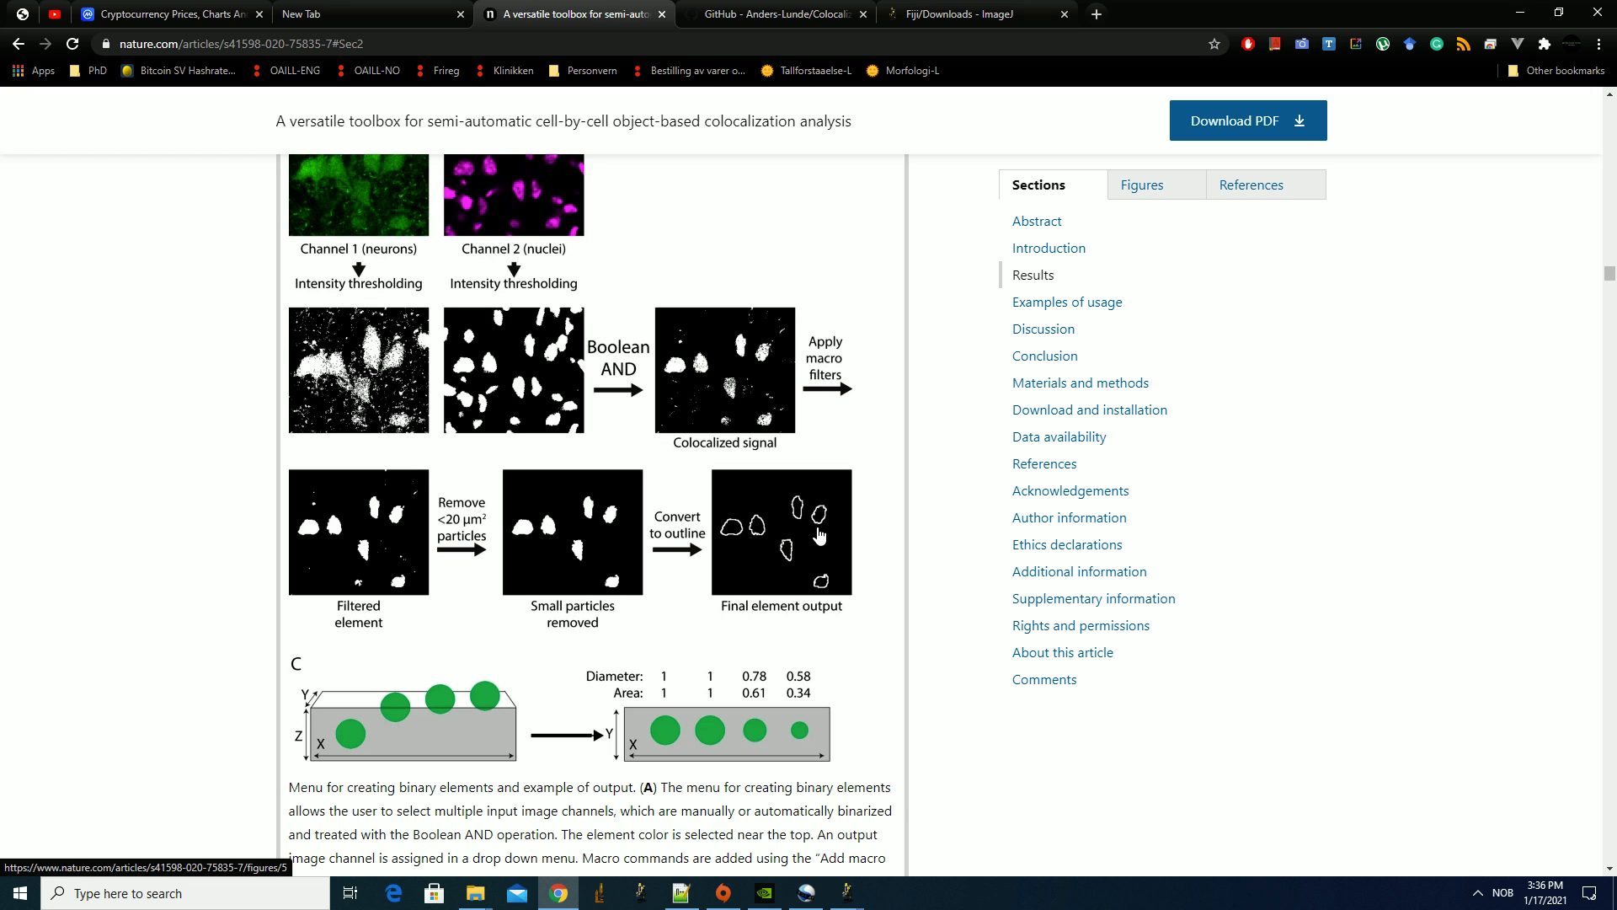
pyautogui.scroll(6, 818, 534)
pyautogui.scroll(-3, 1186, 249)
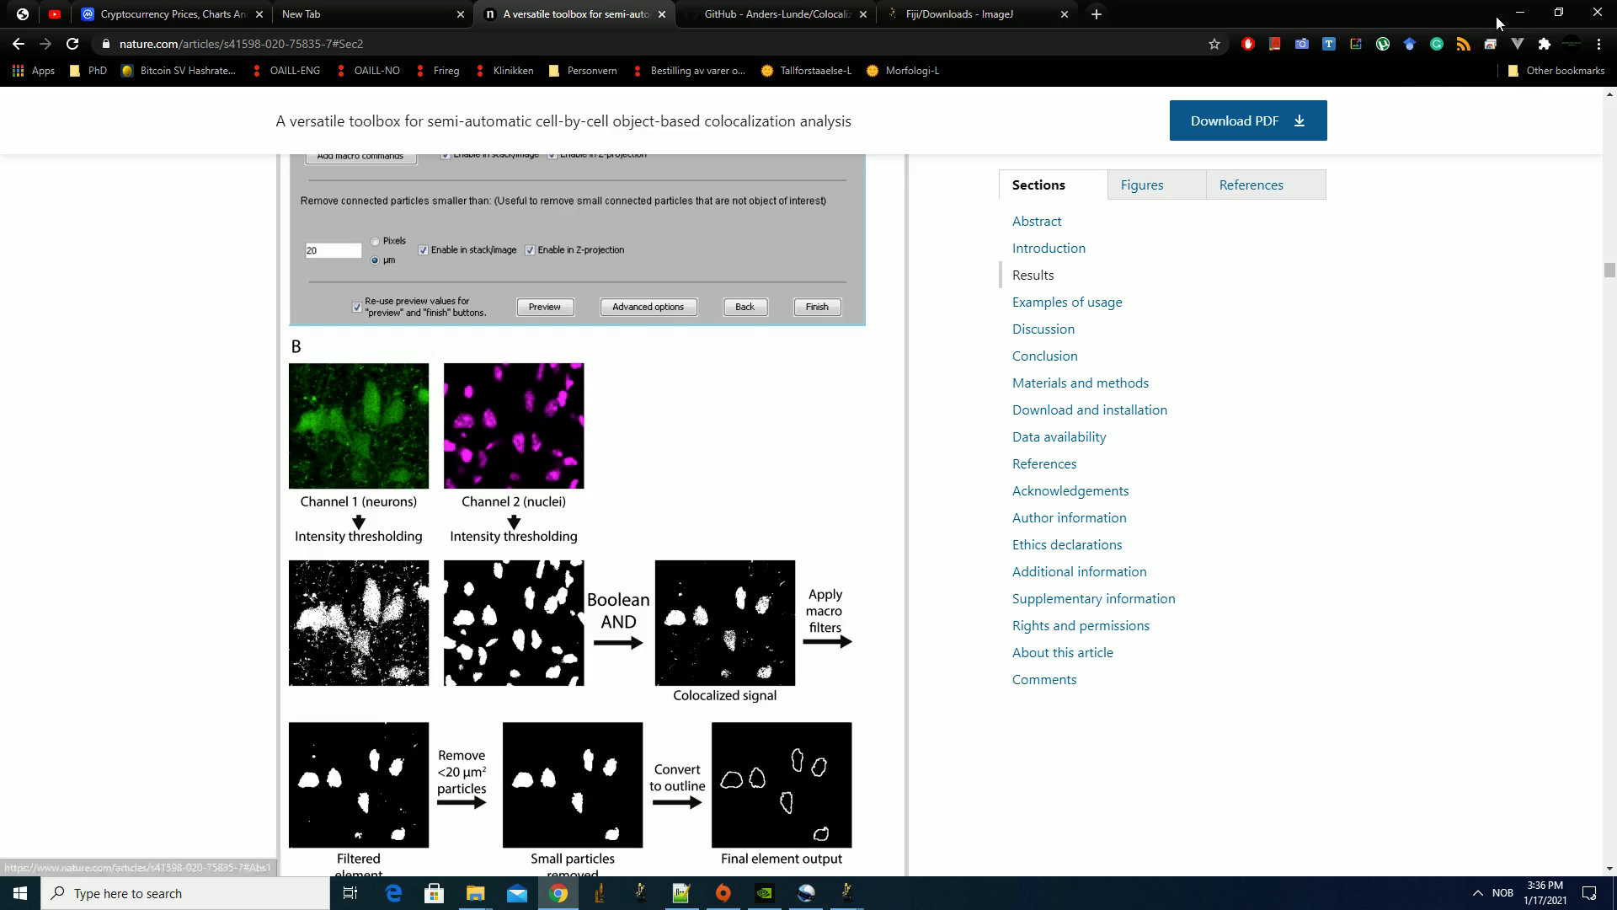
# Switch back to the Fiji wizard, move it clear of the input image, and finish the magenta binary element
pyautogui.click(848, 893)
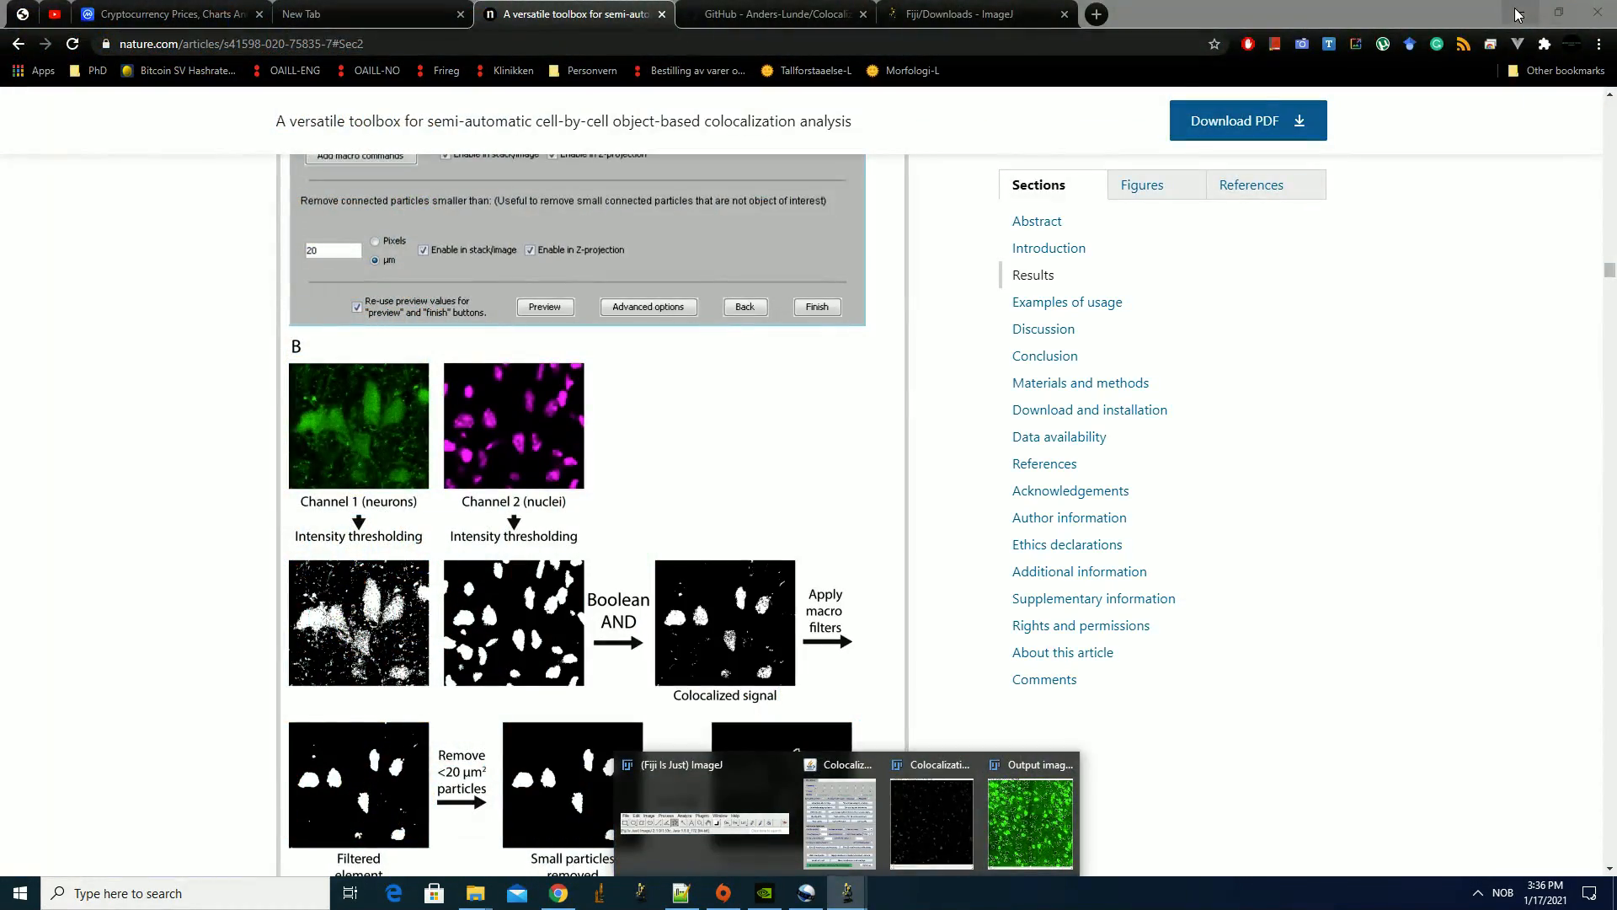
pyautogui.click(840, 822)
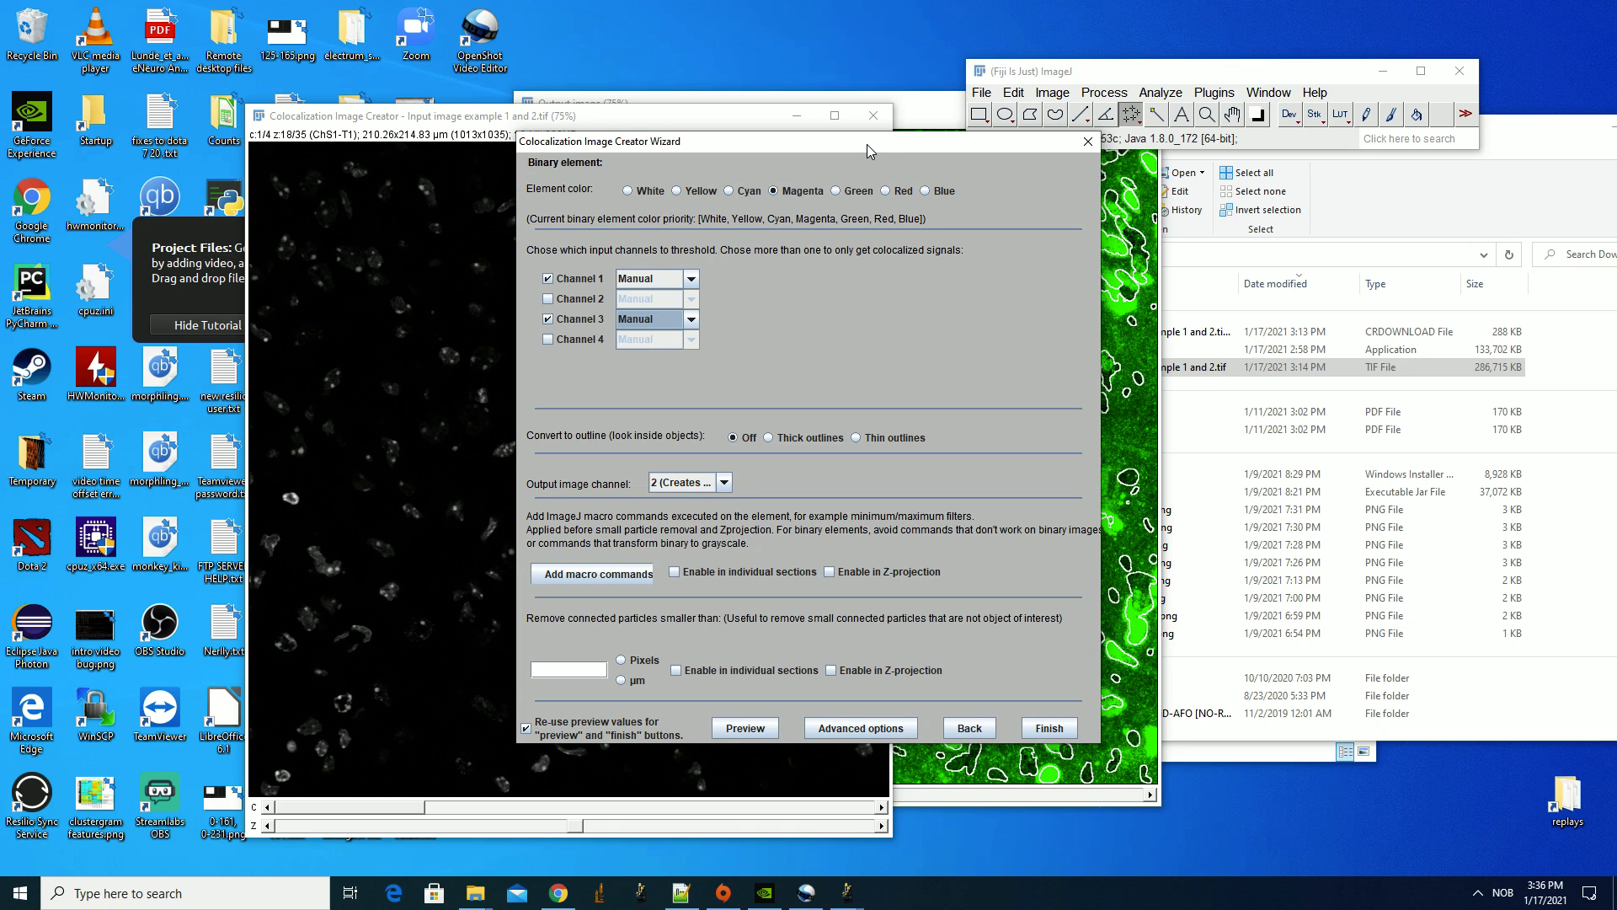
pyautogui.moveTo(867, 144); pyautogui.dragTo(1251, 175)
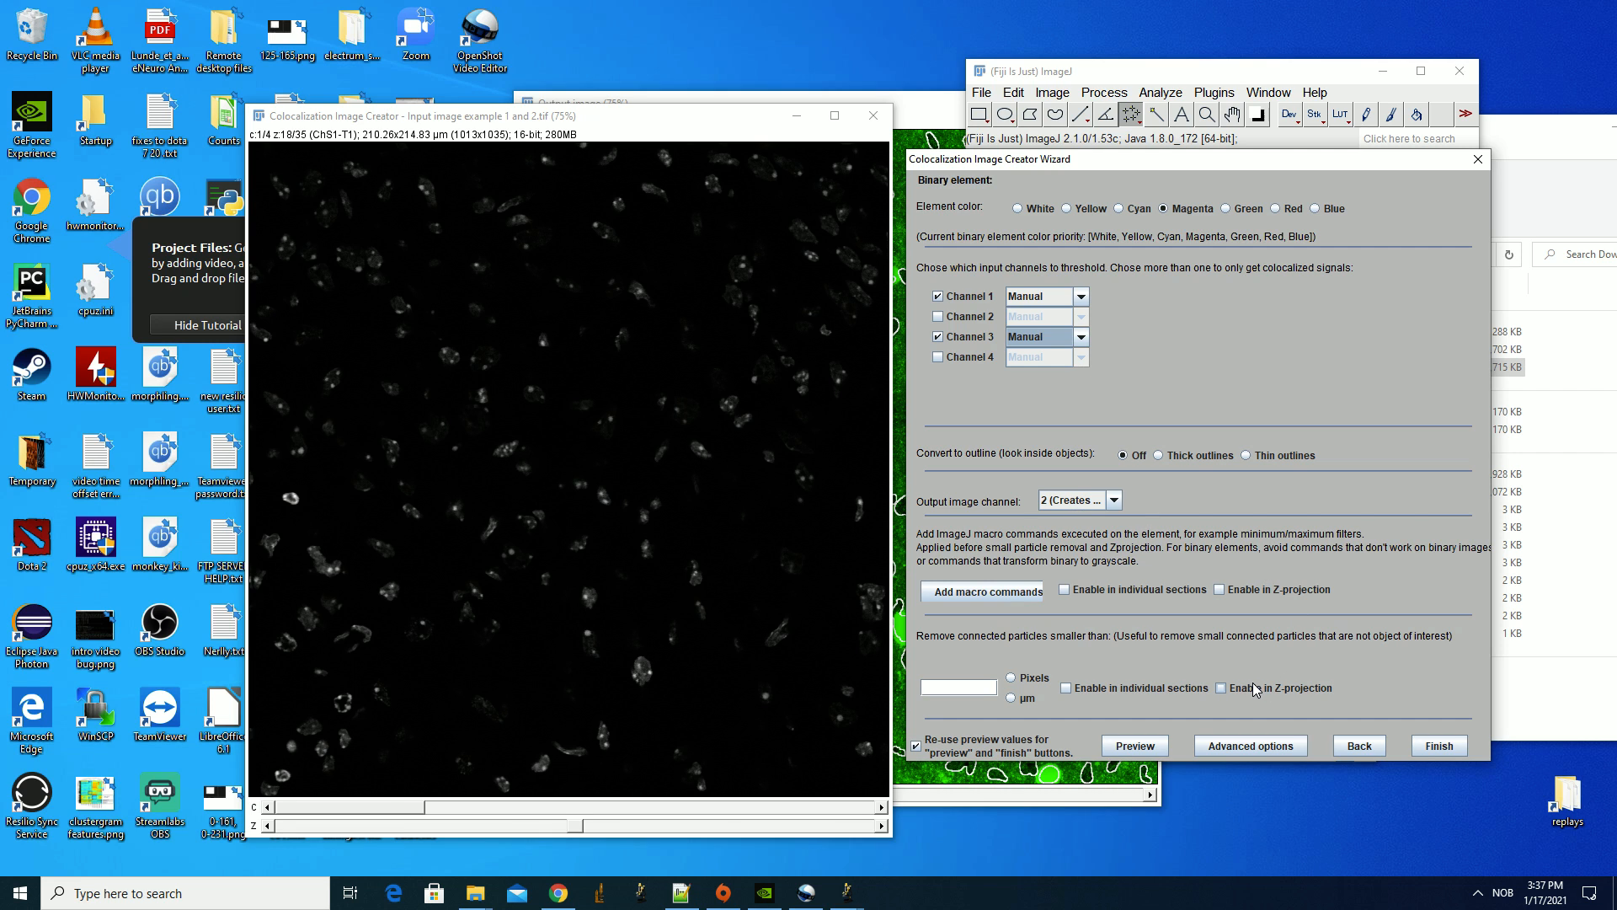
pyautogui.click(1445, 749)
# Set the channel 3 threshold to 2982 and accept it
pyautogui.moveTo(848, 469); pyautogui.dragTo(865, 480)
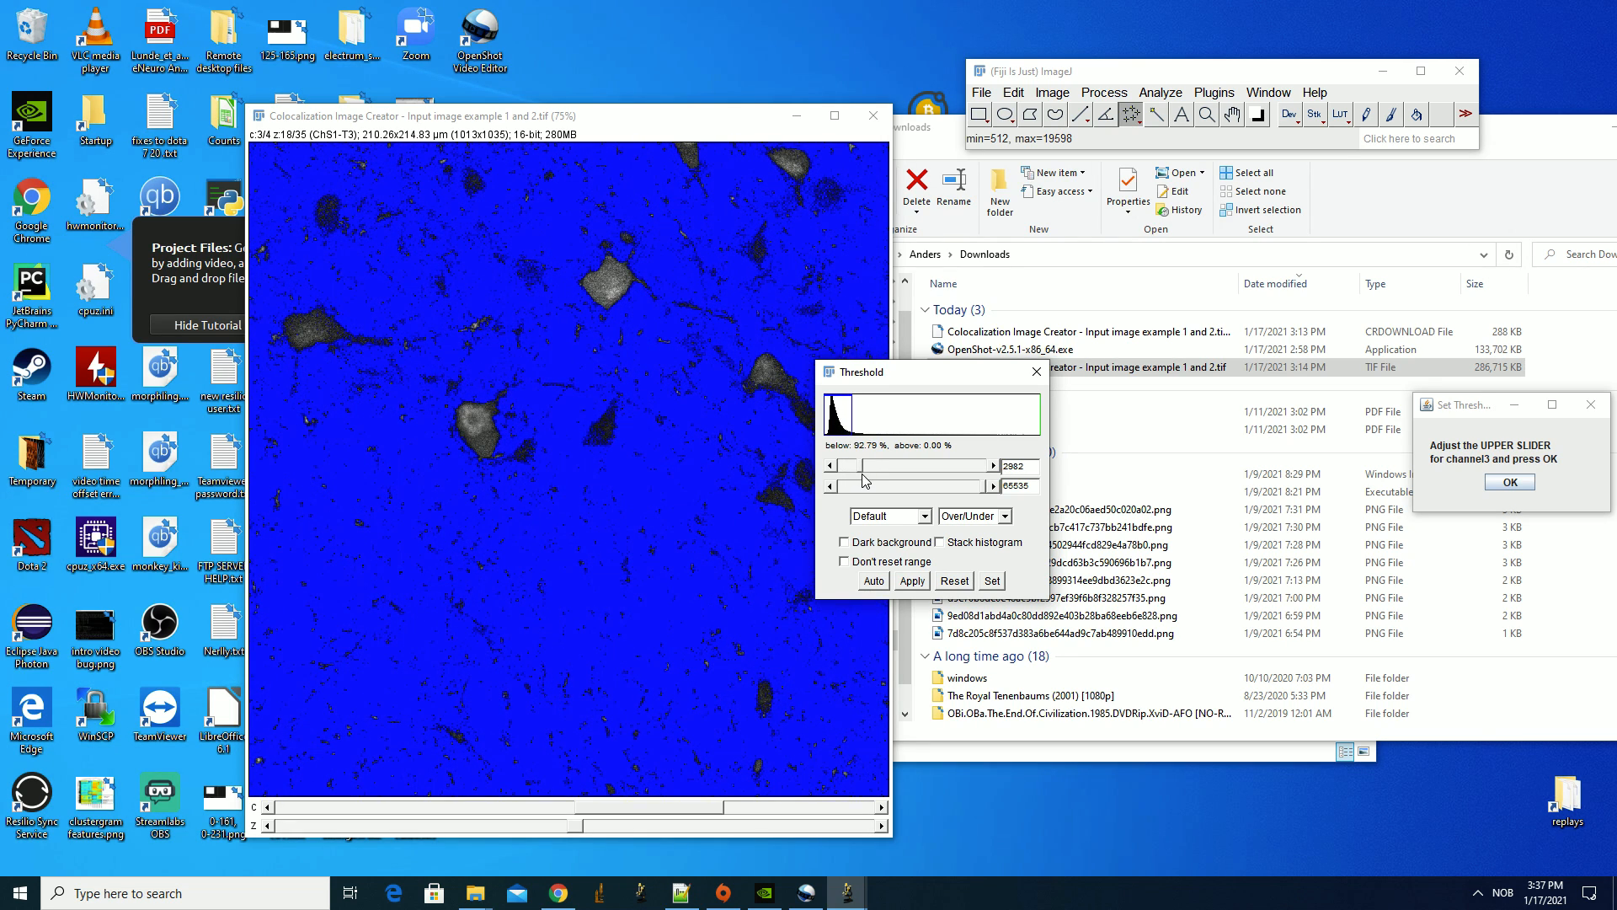
pyautogui.moveTo(893, 372); pyautogui.dragTo(1095, 341)
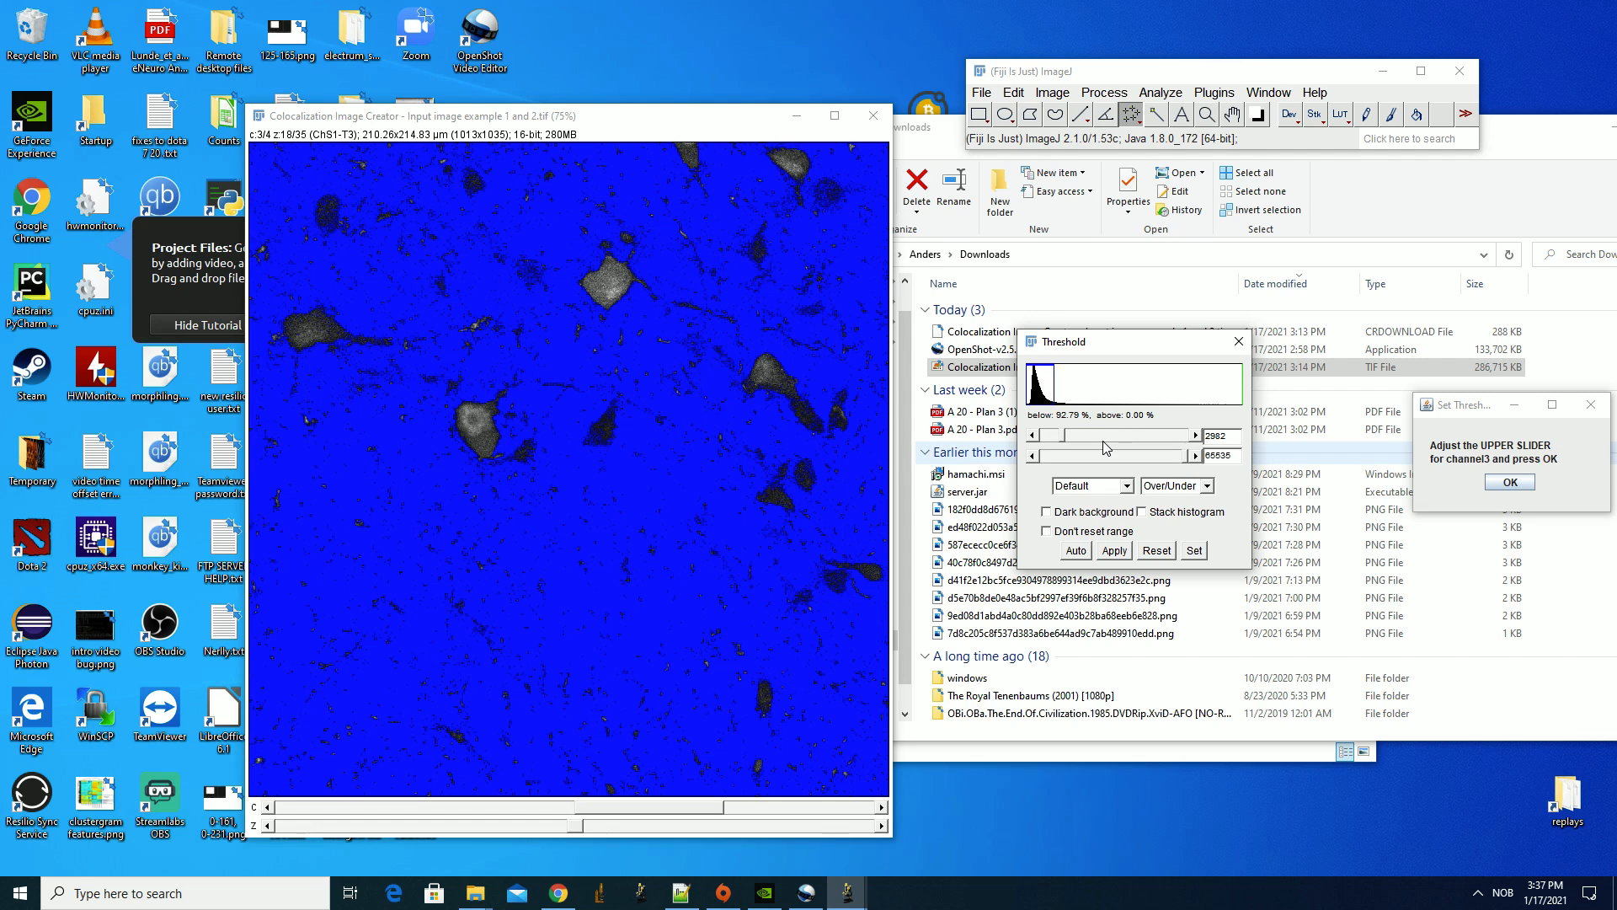
pyautogui.click(1511, 482)
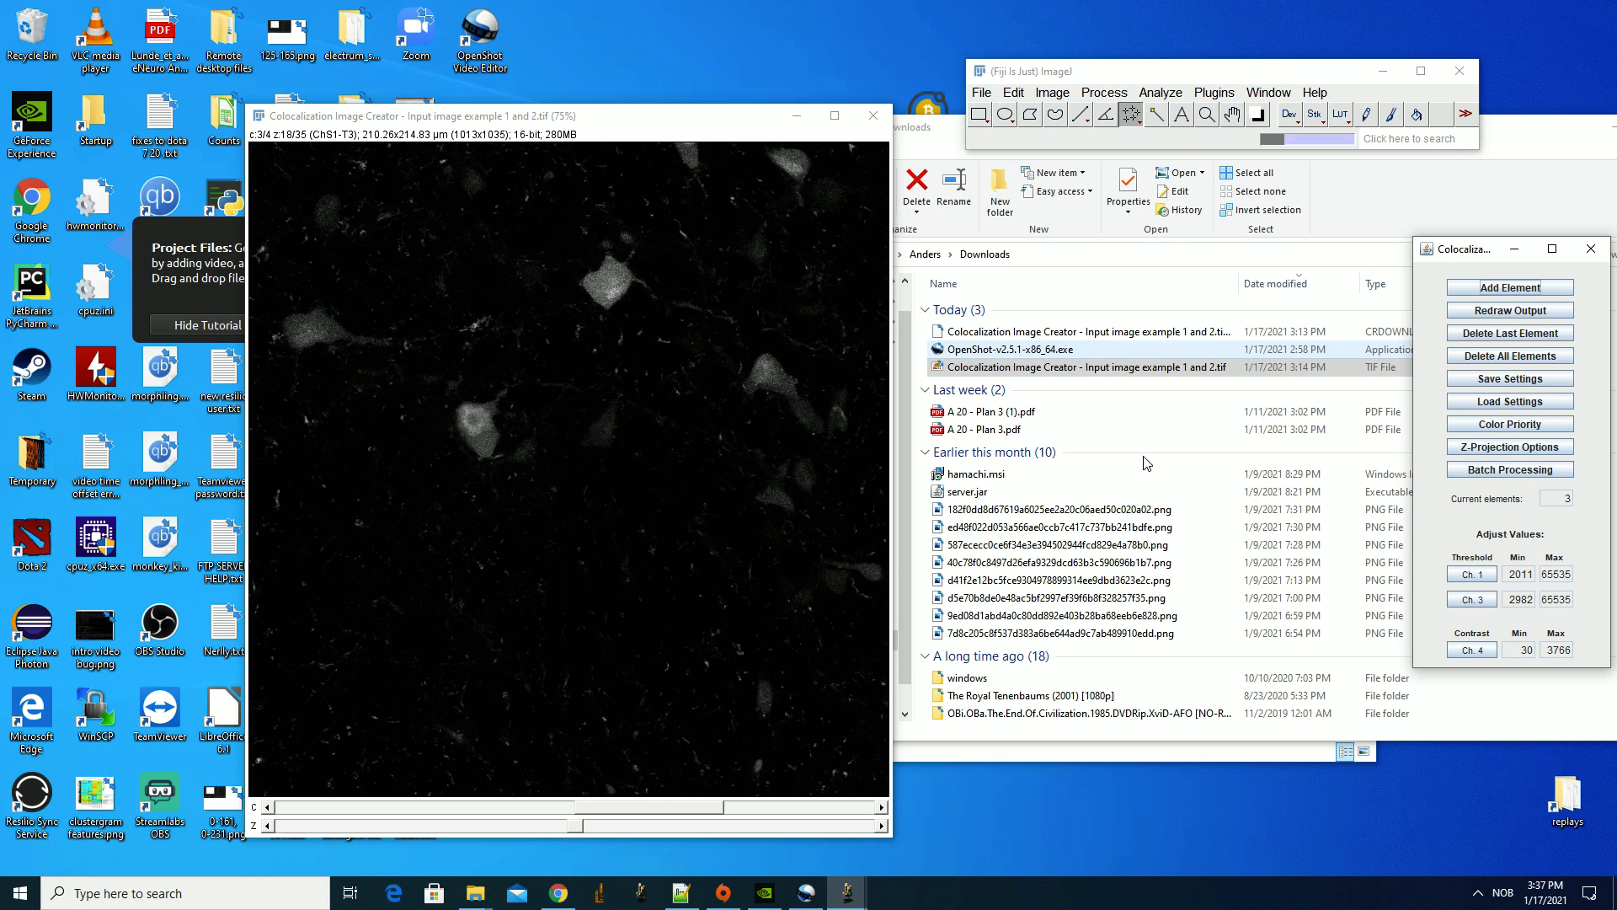
pyautogui.click(1489, 576)
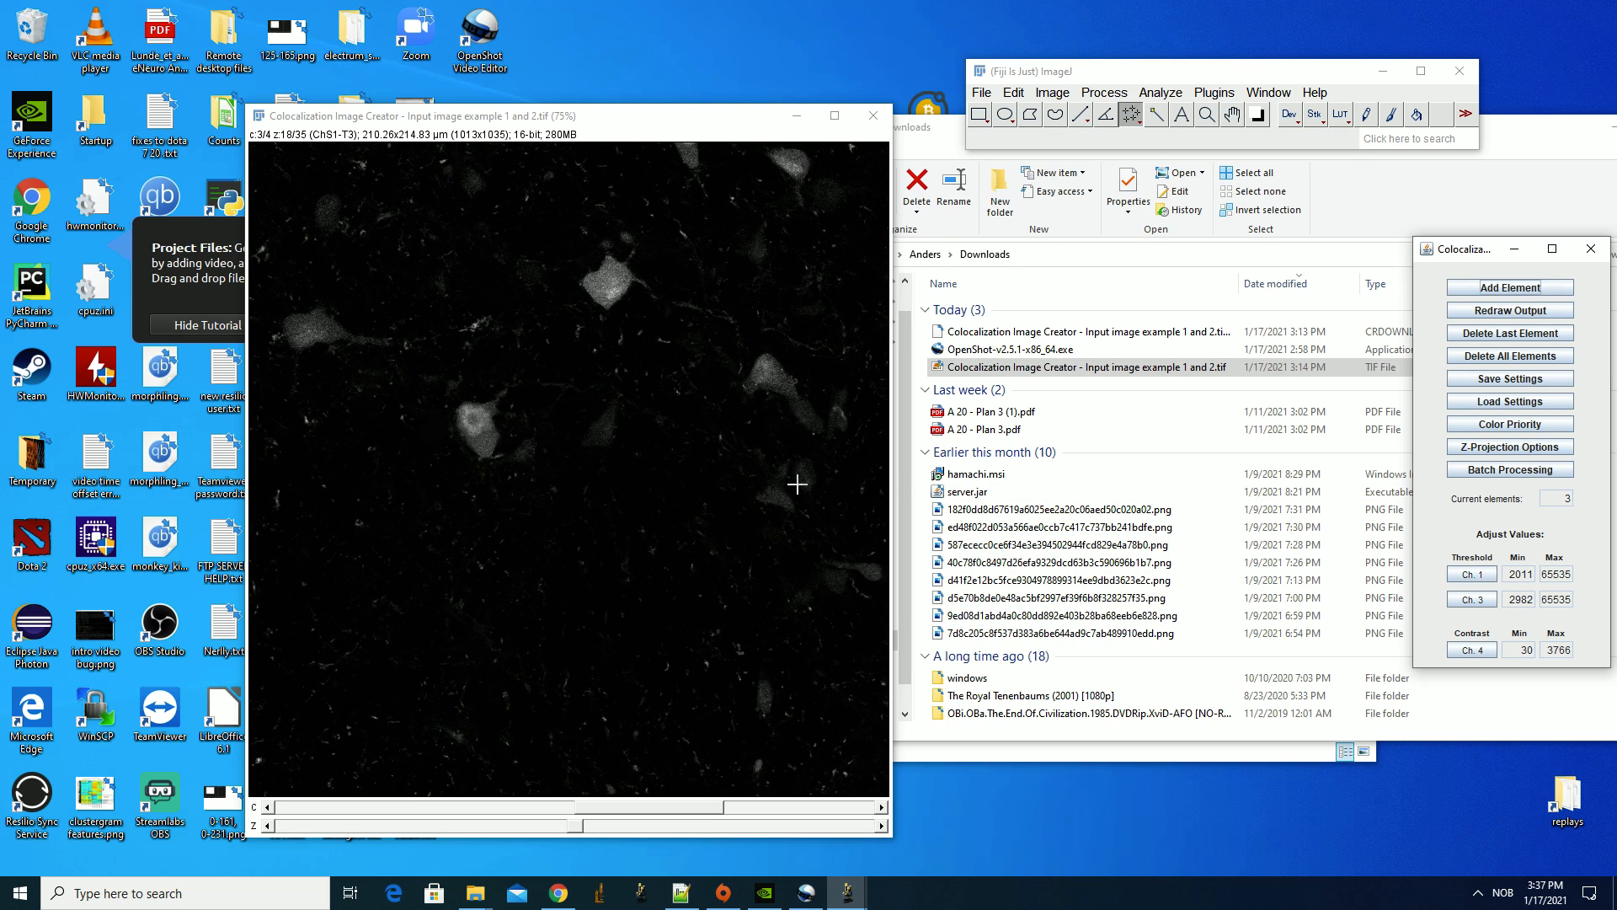
pyautogui.click(1483, 602)
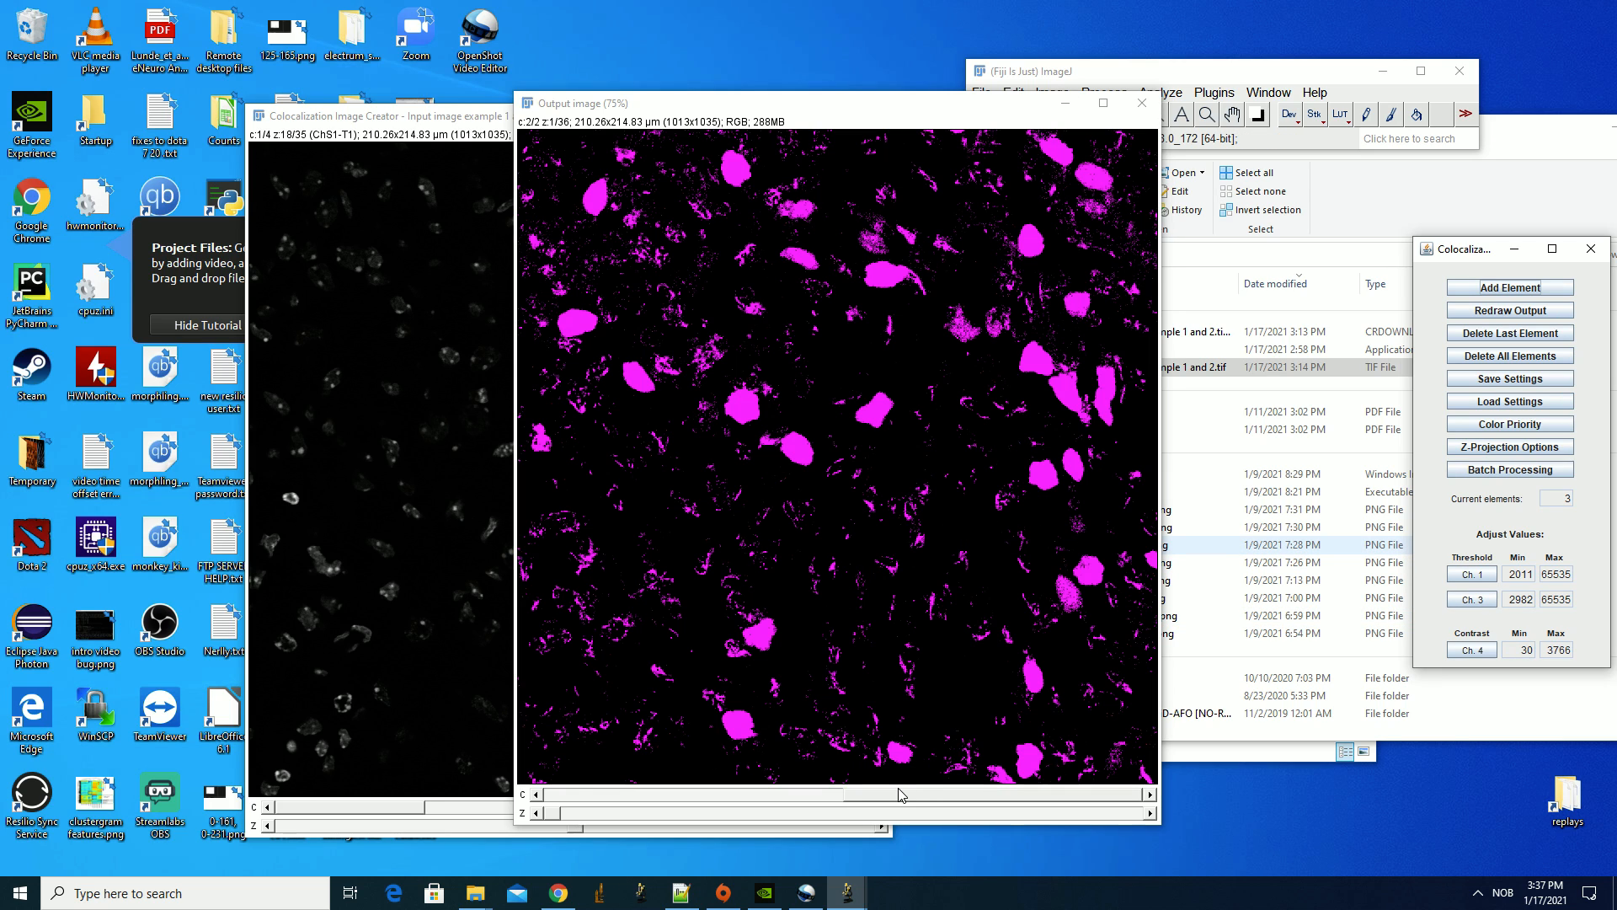
# Show output channel 1 and compare its Z-projection in the first slice with the individual sections that follow
pyautogui.moveTo(906, 799); pyautogui.dragTo(613, 800)
pyautogui.scroll(-4, 700, 660)
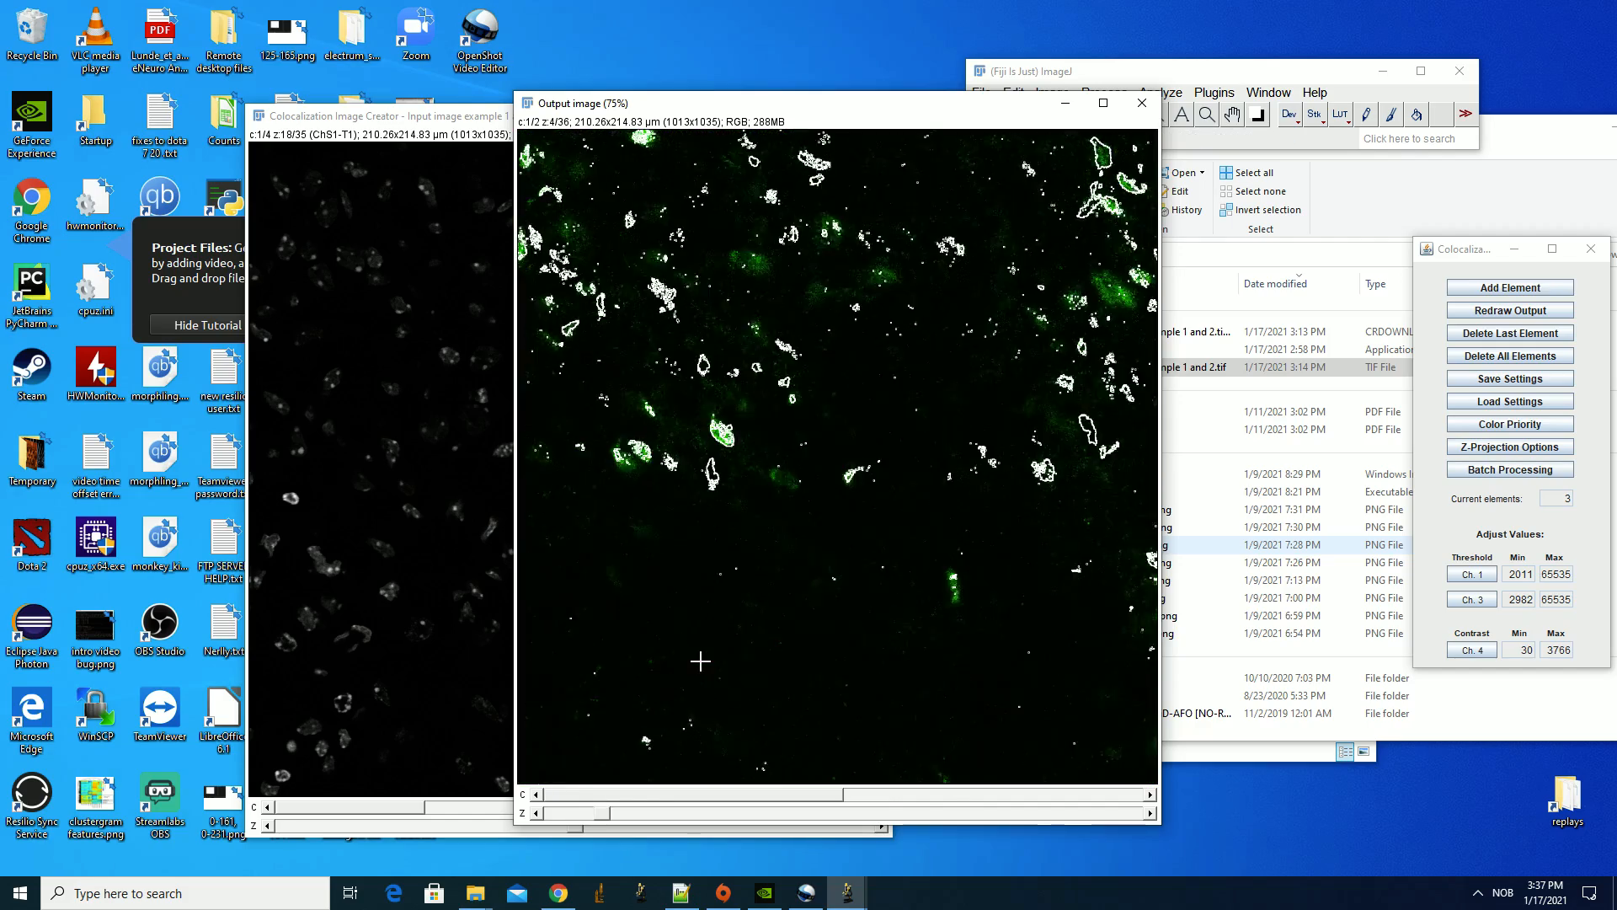
pyautogui.scroll(4, 700, 661)
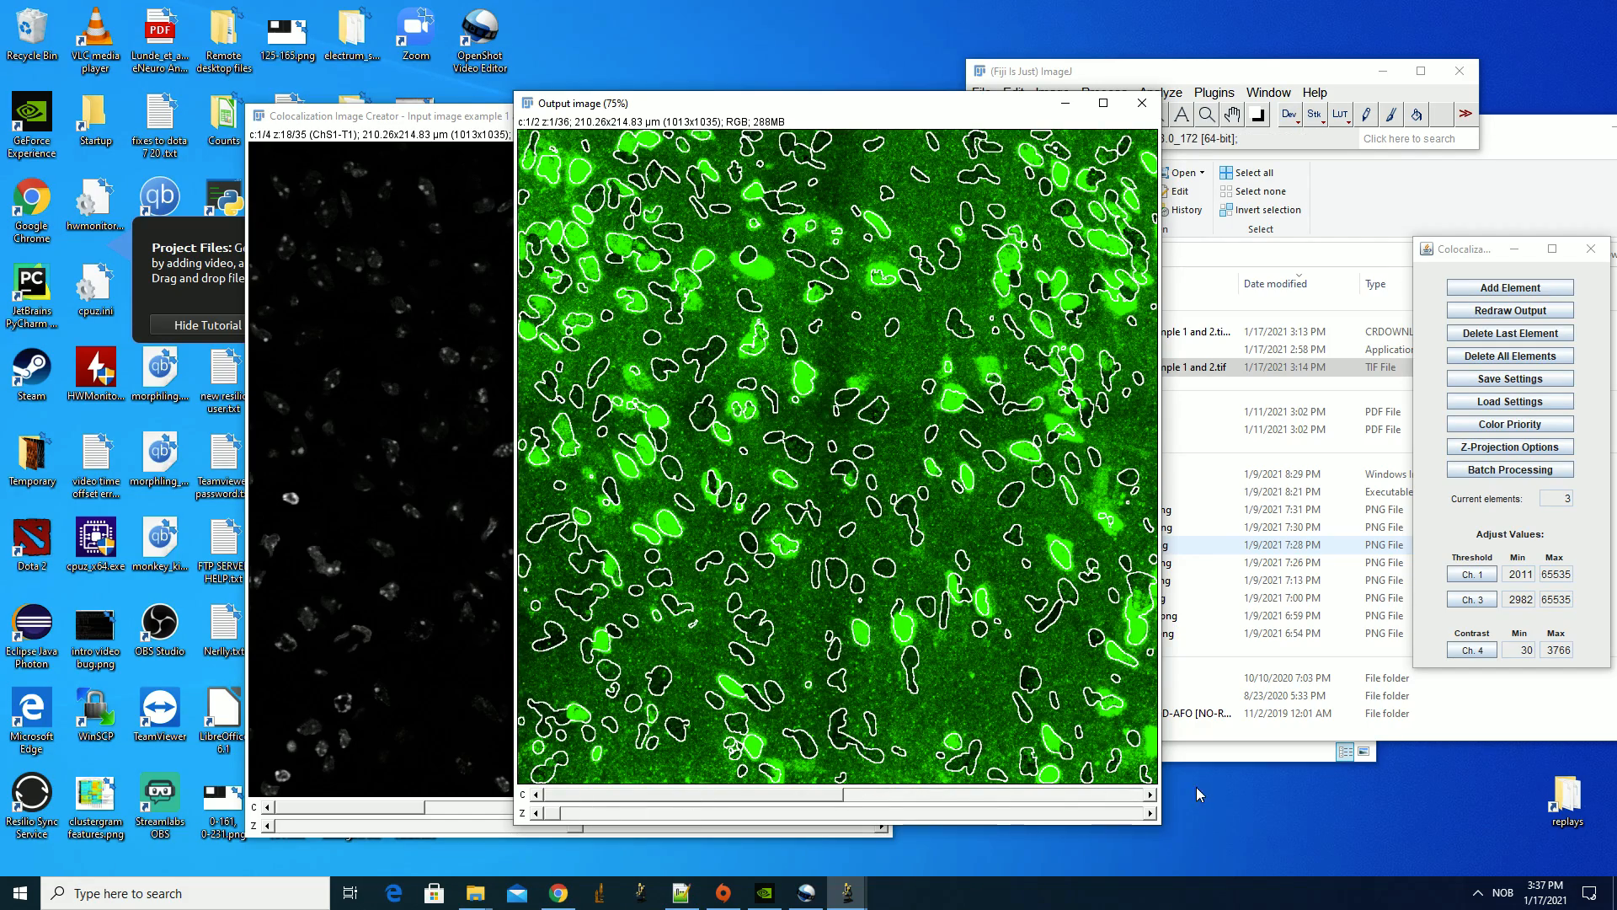
pyautogui.moveTo(796, 800); pyautogui.dragTo(639, 809)
pyautogui.scroll(-3, 842, 434)
pyautogui.scroll(3, 831, 452)
pyautogui.scroll(-3, 834, 459)
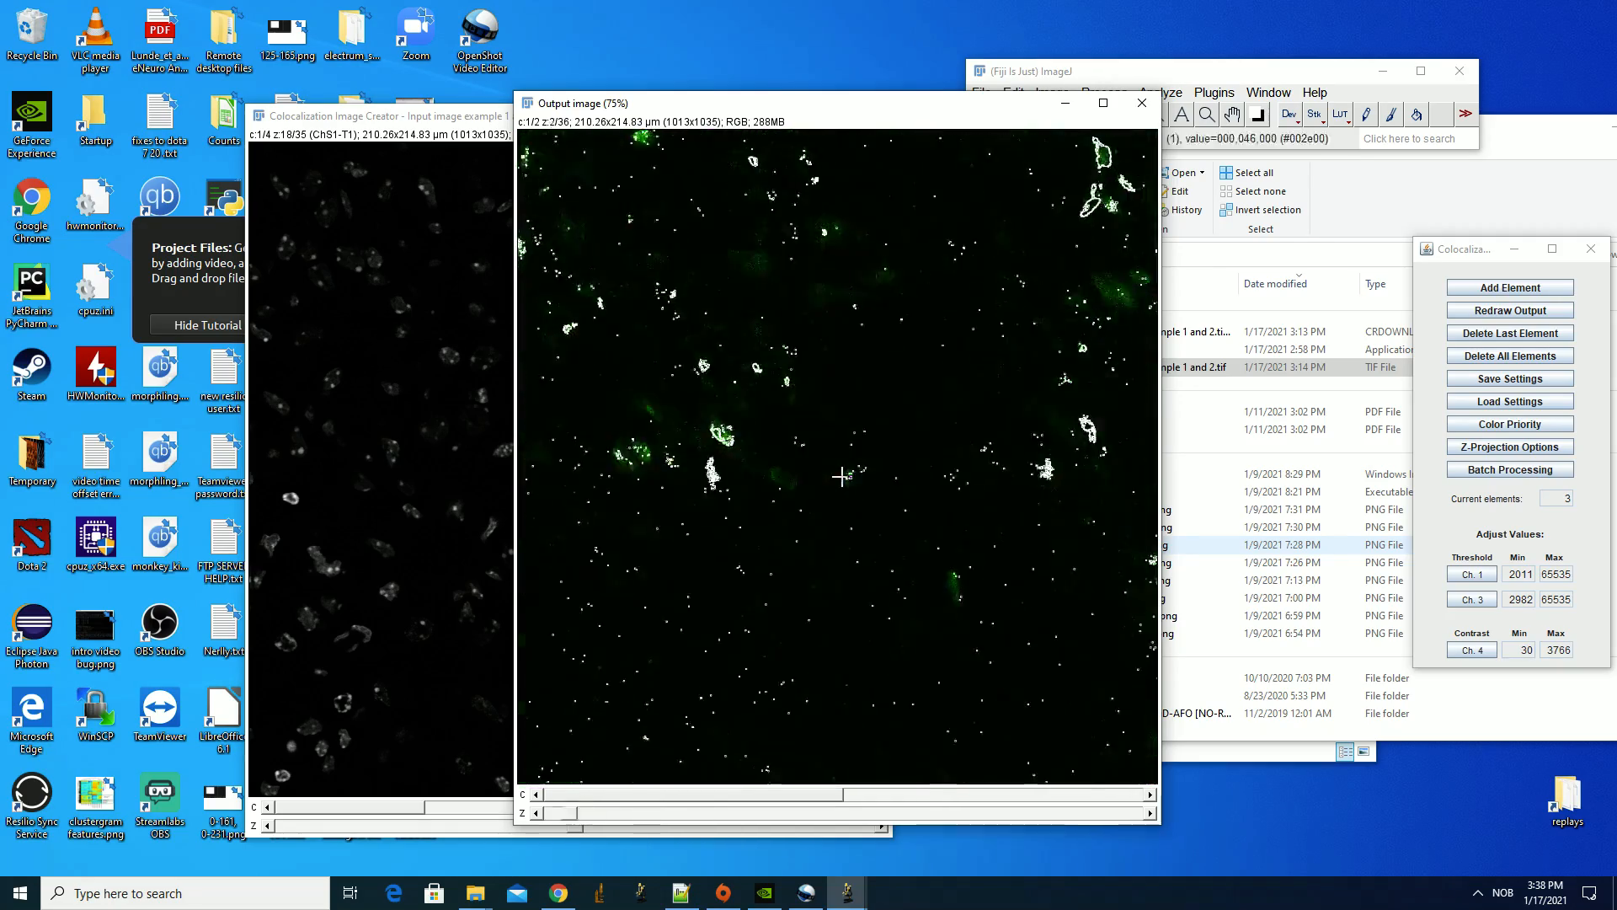
pyautogui.scroll(3, 837, 470)
pyautogui.scroll(-3, 826, 672)
pyautogui.scroll(3, 747, 650)
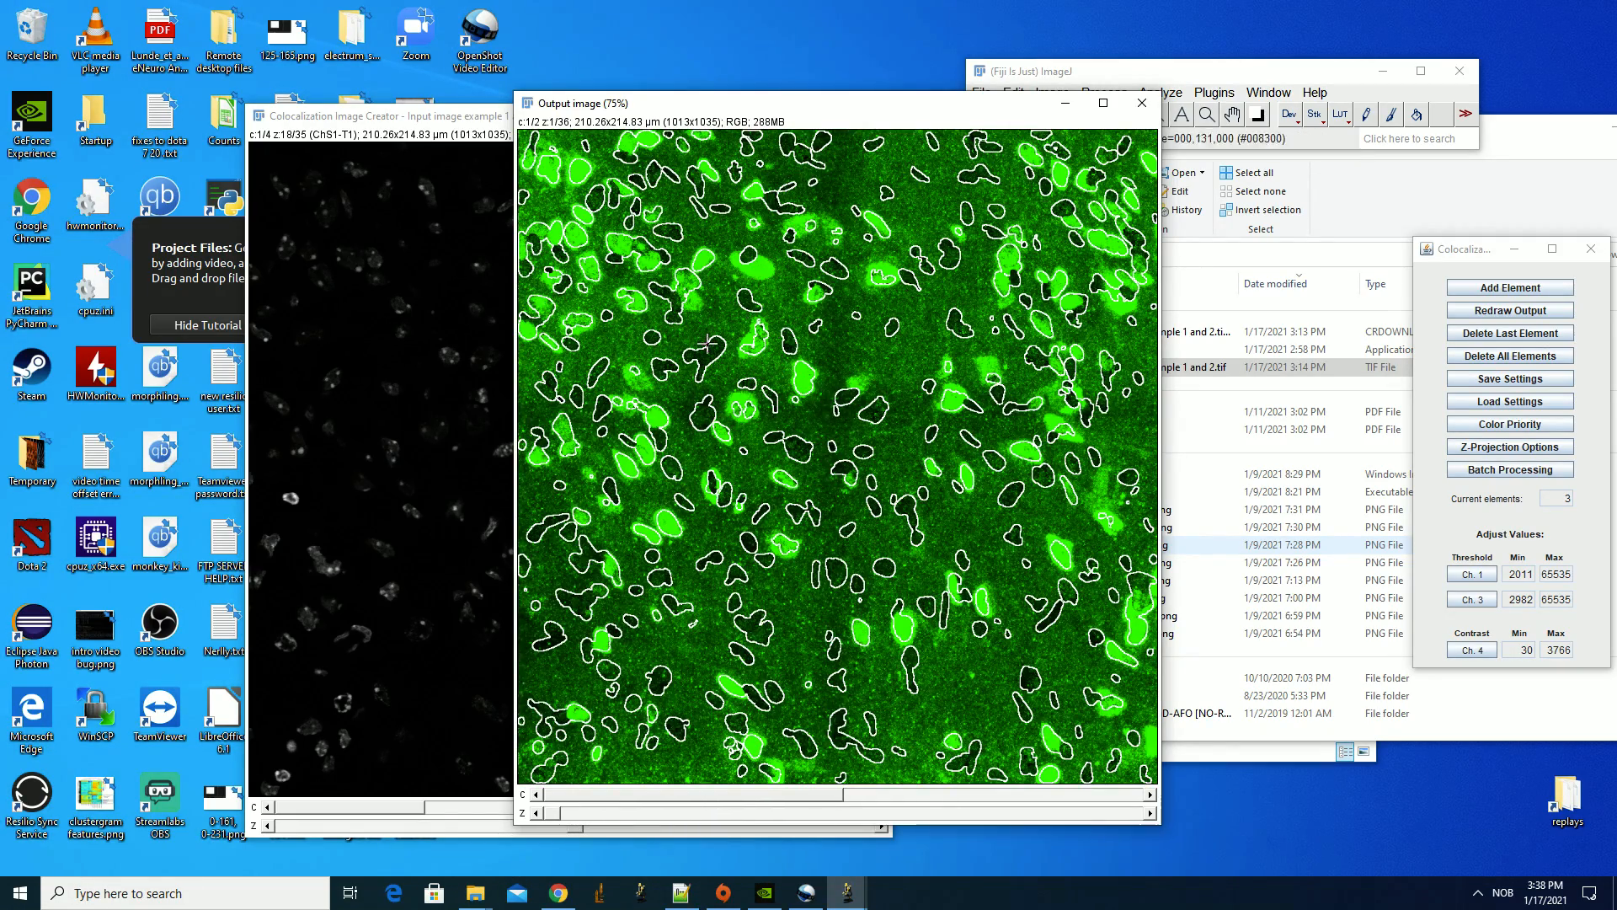
pyautogui.scroll(-5, 796, 430)
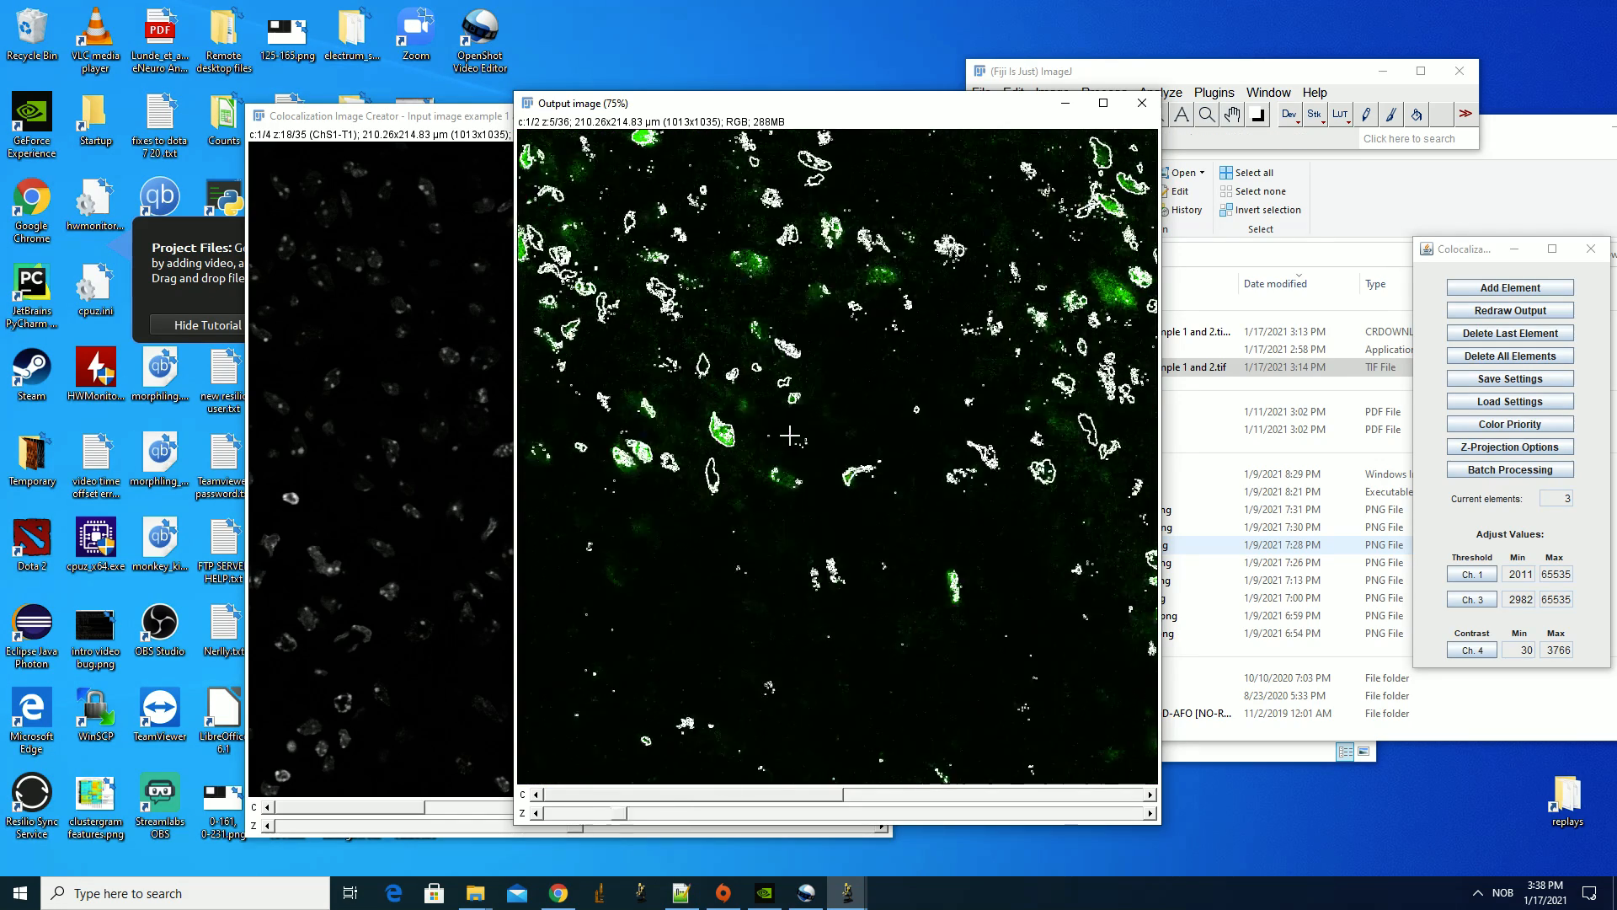
pyautogui.scroll(5, 796, 429)
pyautogui.scroll(-1, 830, 797)
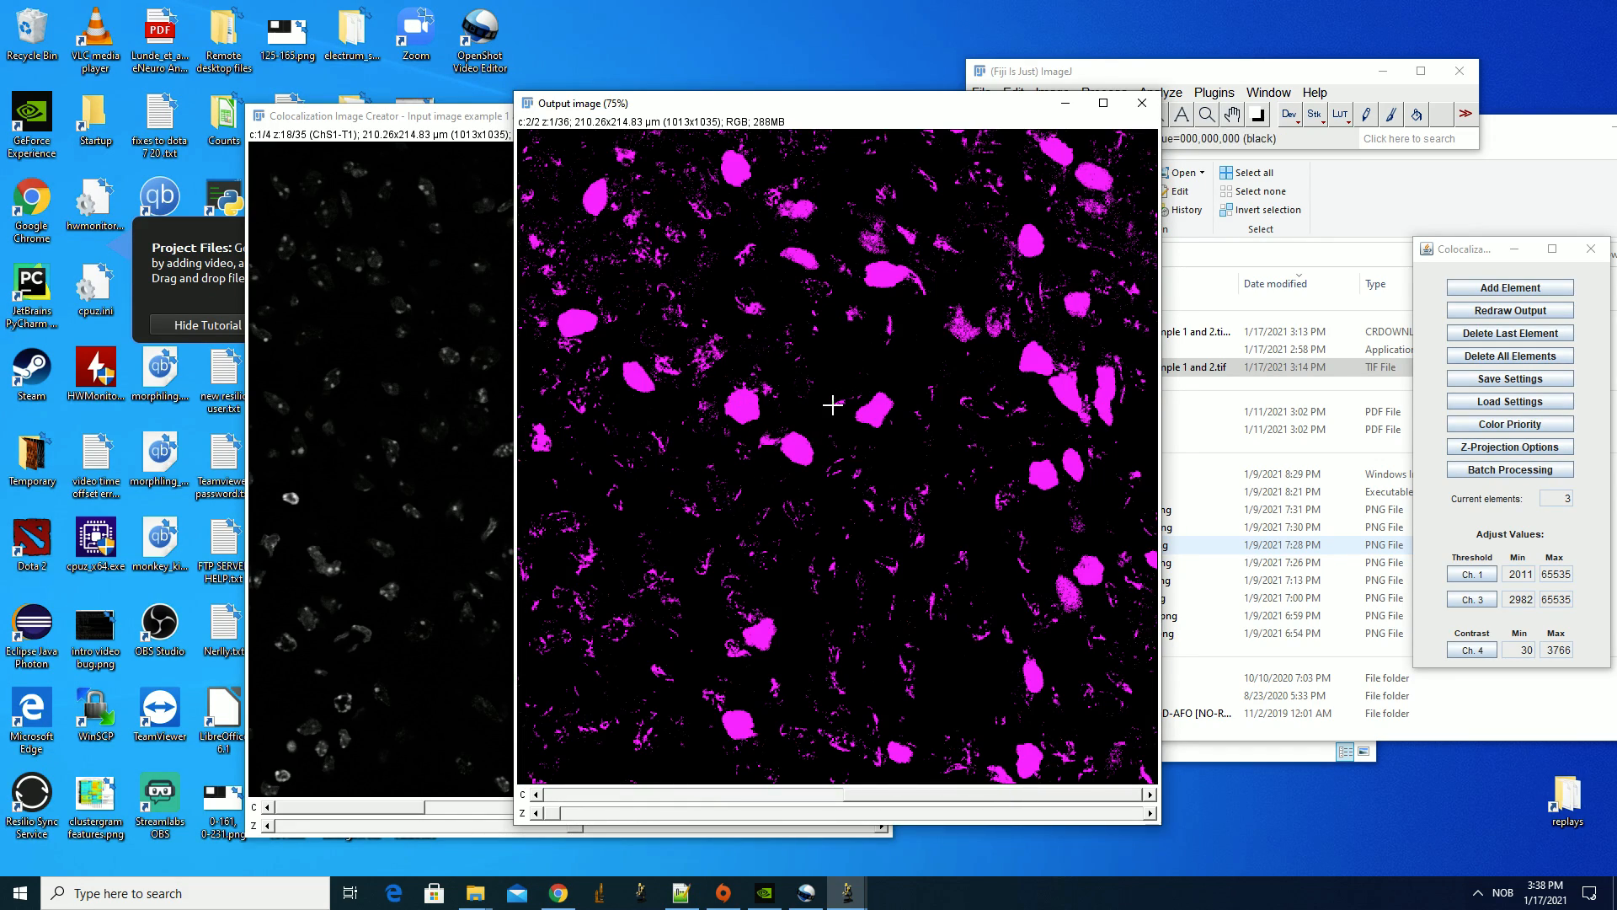
# Inspect the magenta colocalized element across the slices of output channel 2, then return to output channel 1
pyautogui.moveTo(926, 795)
pyautogui.mouseDown()
pyautogui.moveTo(769, 801)
pyautogui.moveTo(946, 801)
pyautogui.moveTo(649, 783)
pyautogui.moveTo(944, 790)
pyautogui.moveTo(738, 796)
pyautogui.moveTo(907, 790)
pyautogui.mouseUp()
pyautogui.scroll(-13, 830, 459)
pyautogui.scroll(13, 831, 511)
pyautogui.moveTo(918, 795); pyautogui.dragTo(741, 795)
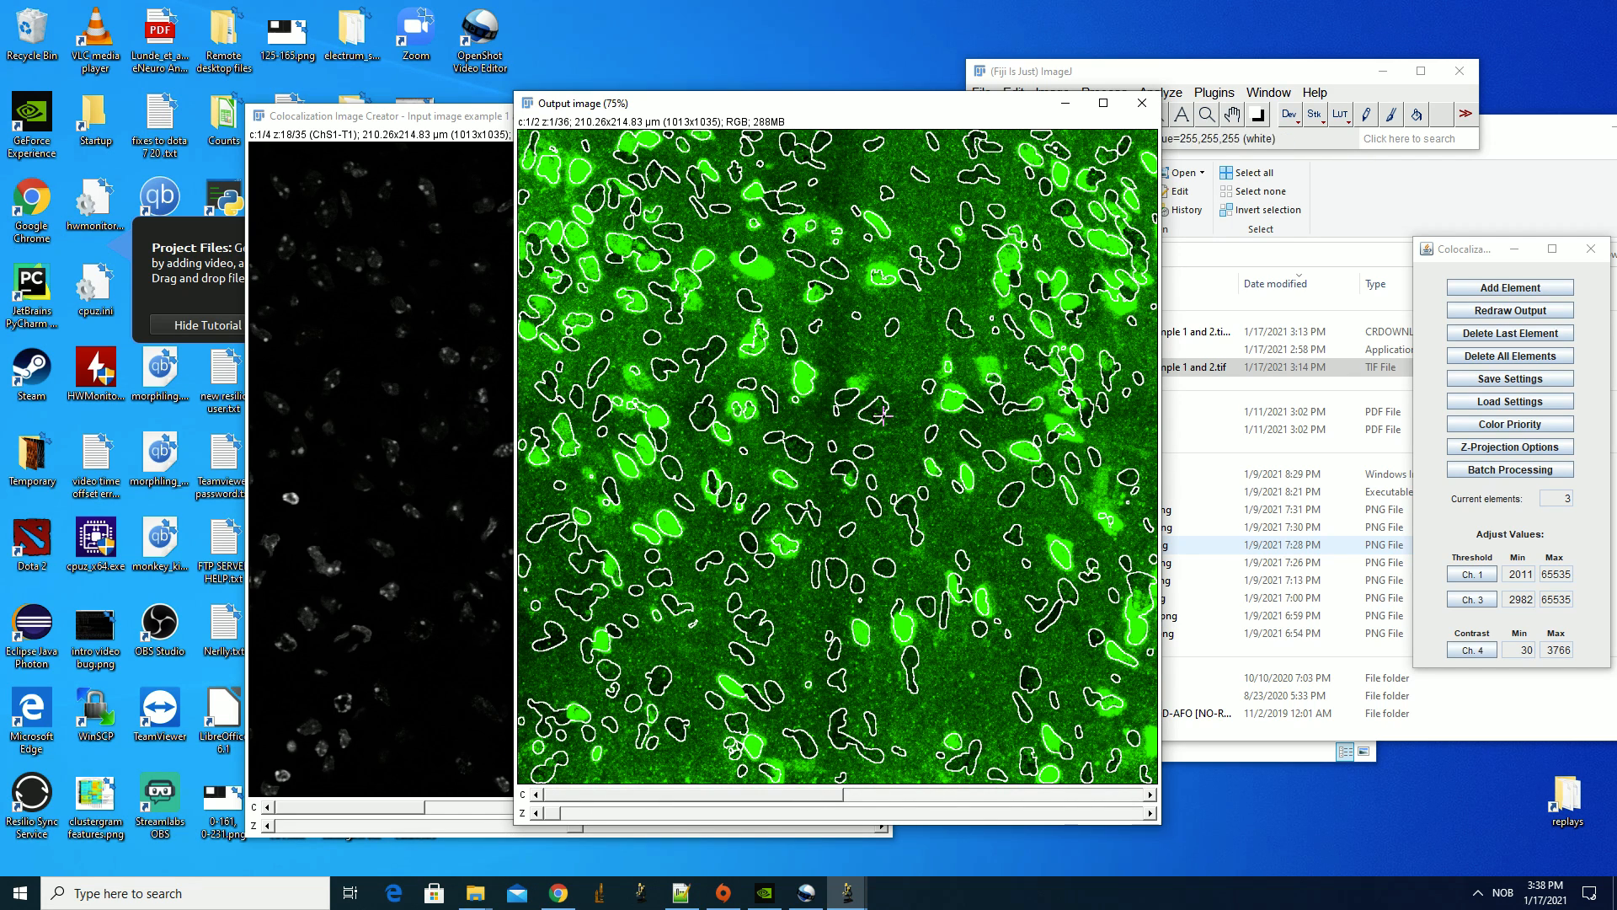
# Go through the sections of output channel 1 to follow the white outlines and green signal through the stack
pyautogui.scroll(-5, 875, 430)
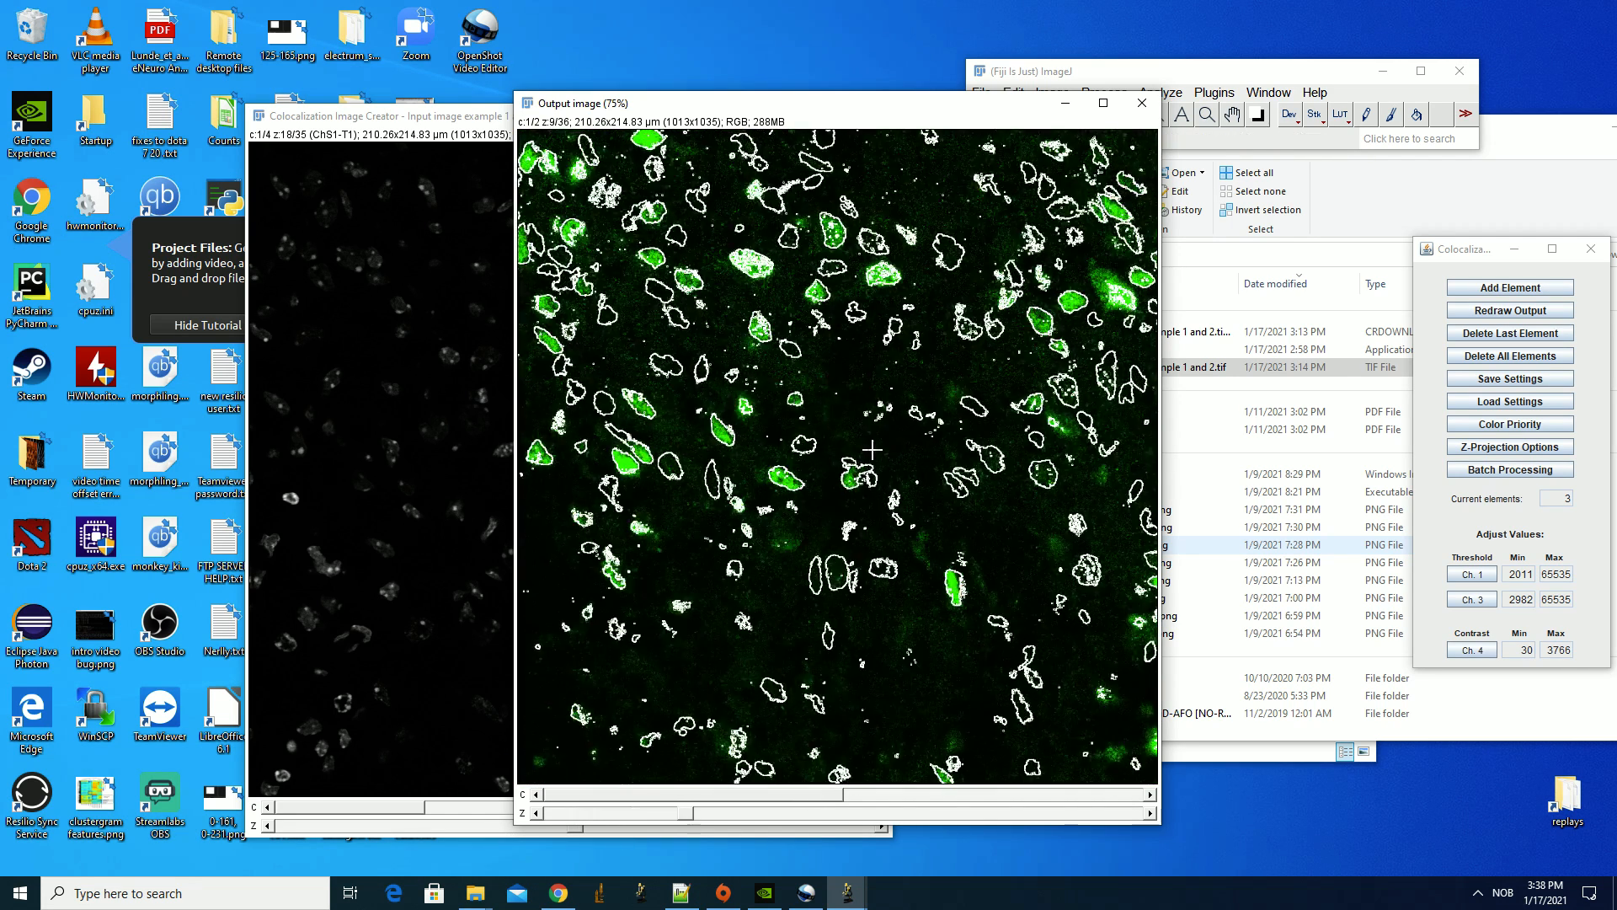
pyautogui.scroll(-1, 755, 442)
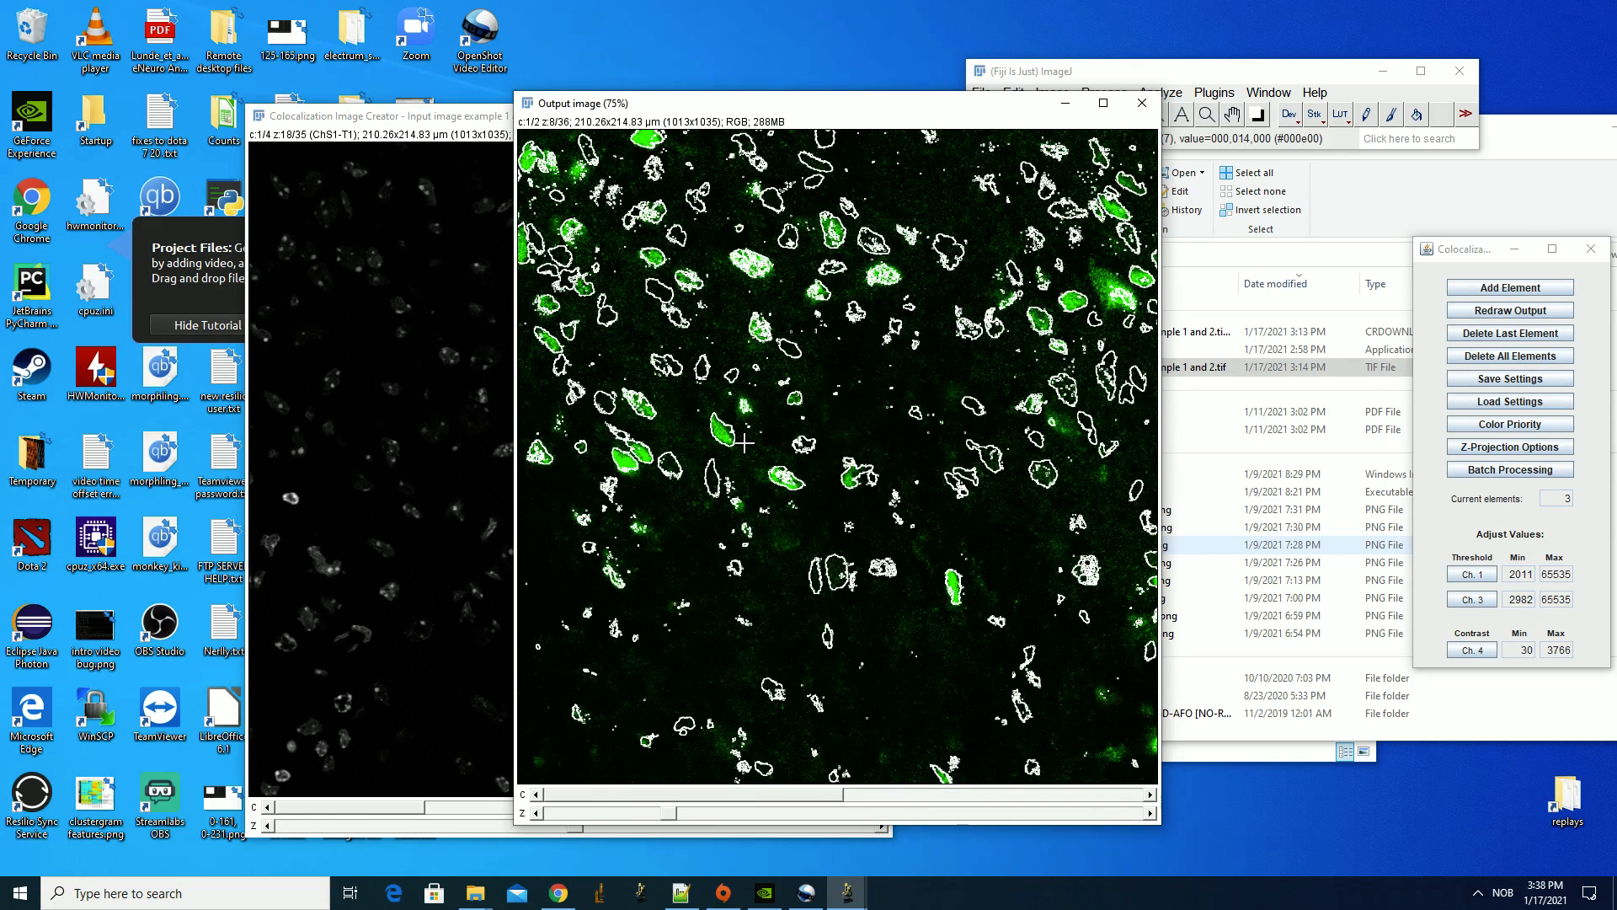
pyautogui.scroll(6, 724, 443)
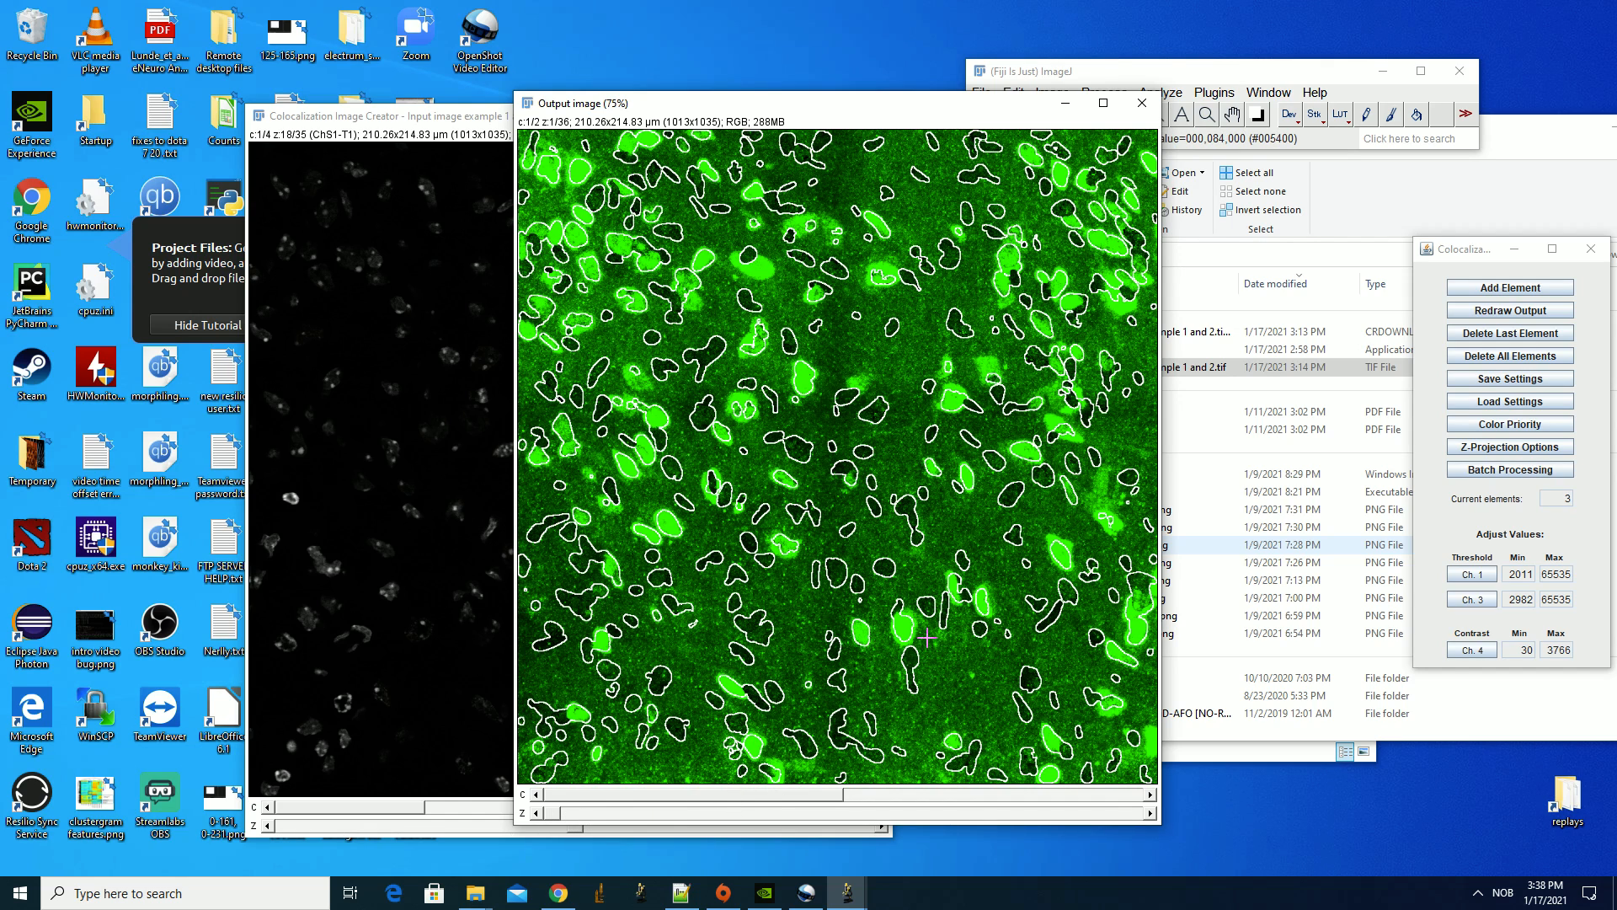
pyautogui.scroll(-6, 927, 638)
pyautogui.scroll(-7, 926, 638)
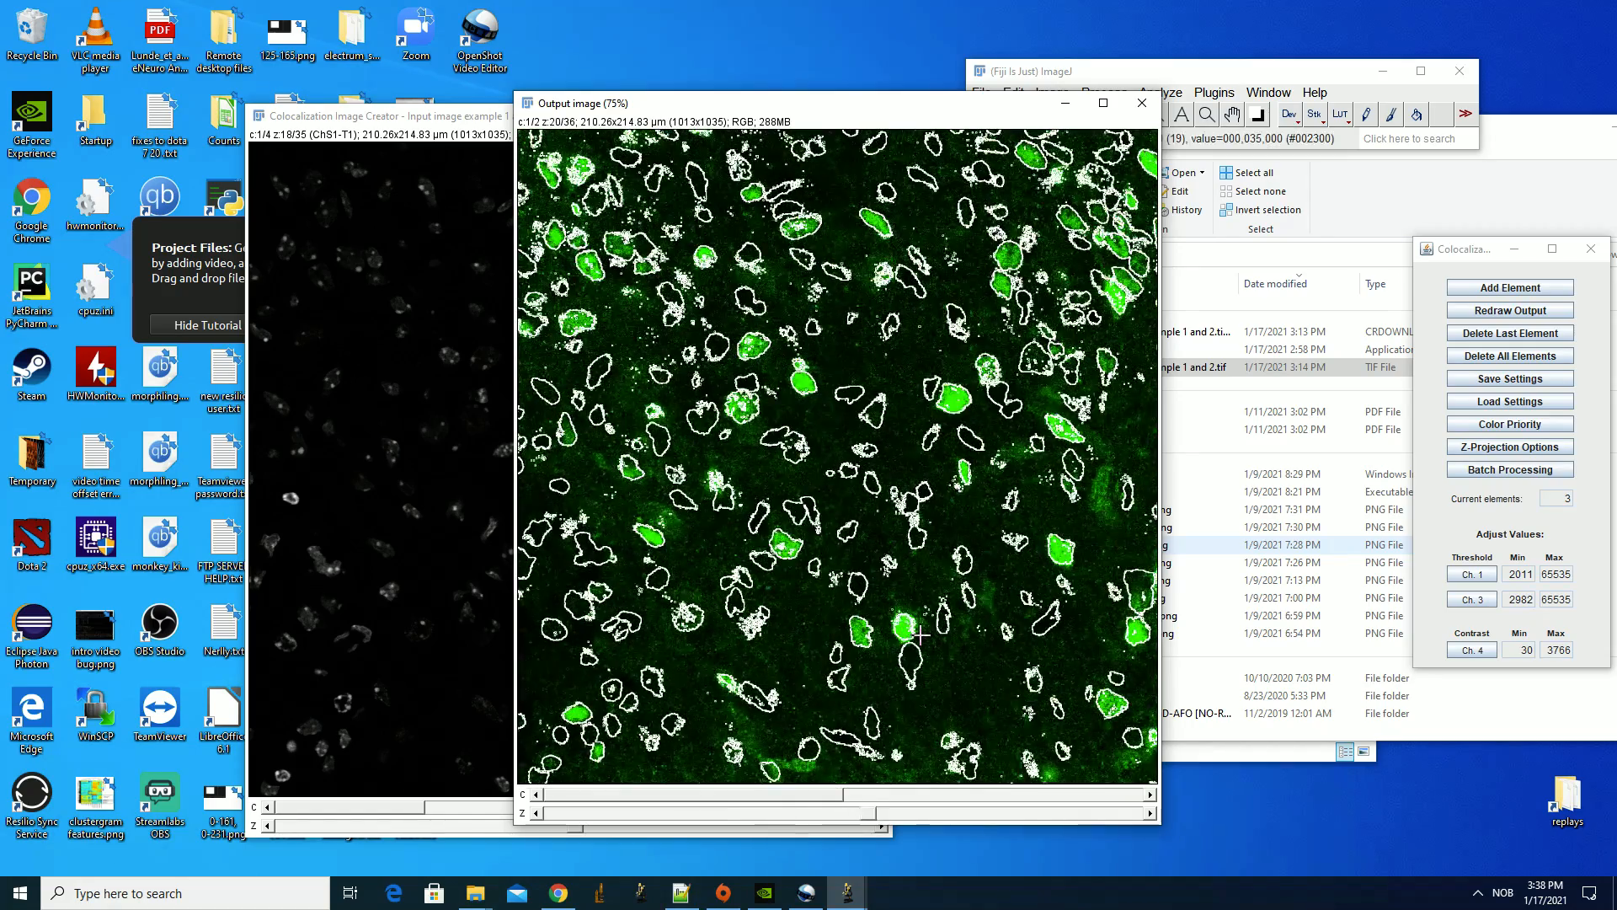
pyautogui.scroll(-20, 910, 632)
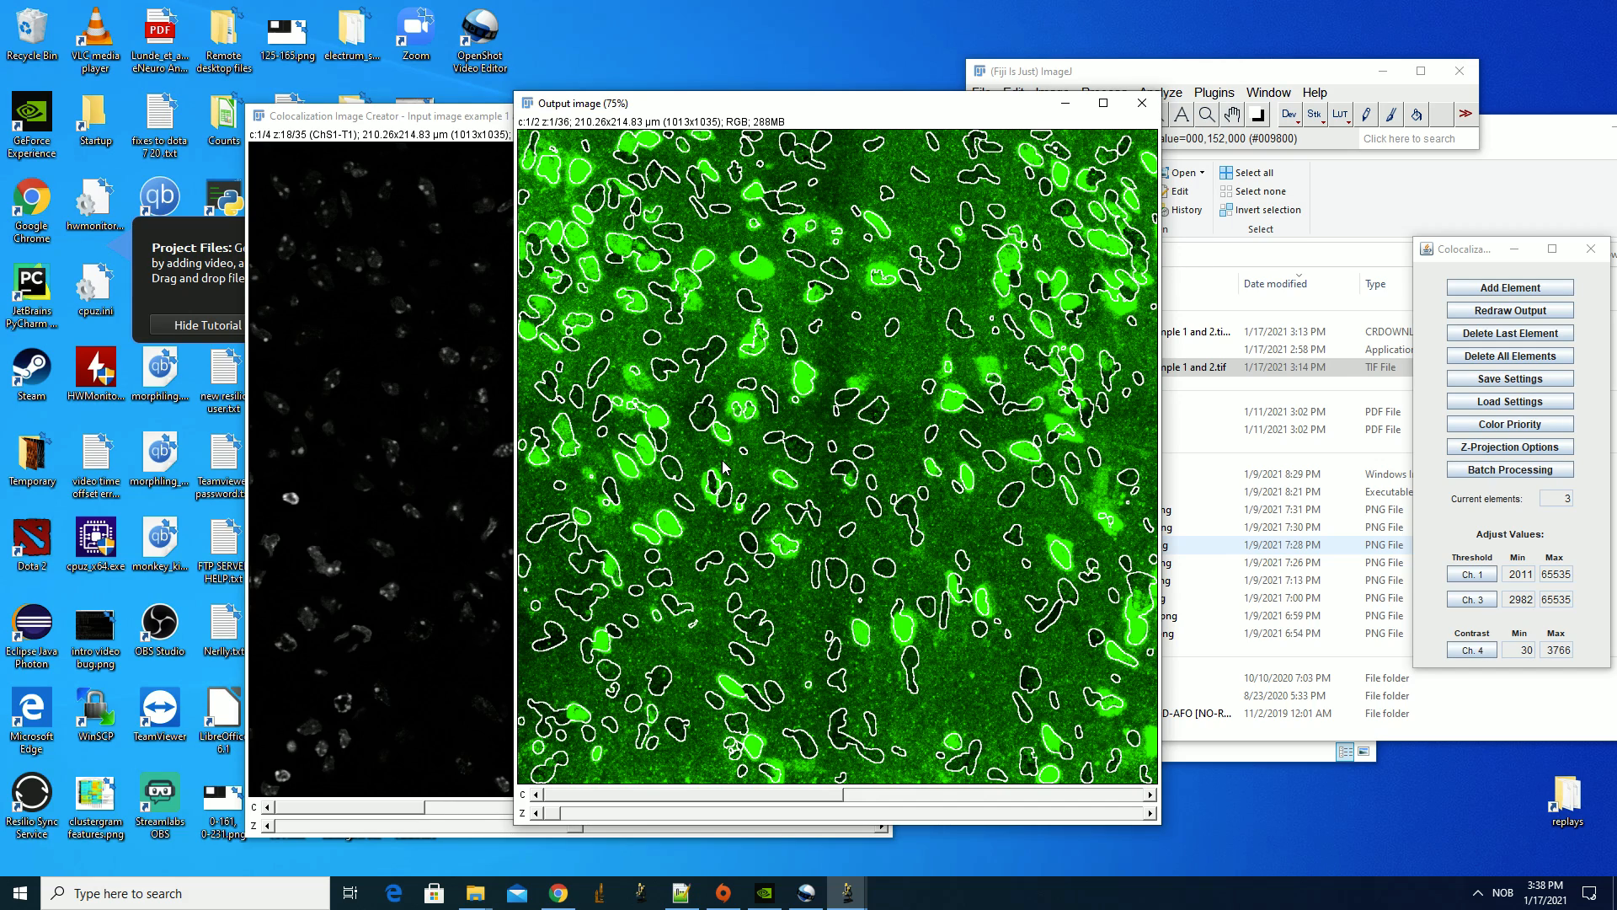
pyautogui.moveTo(838, 107); pyautogui.dragTo(826, 97)
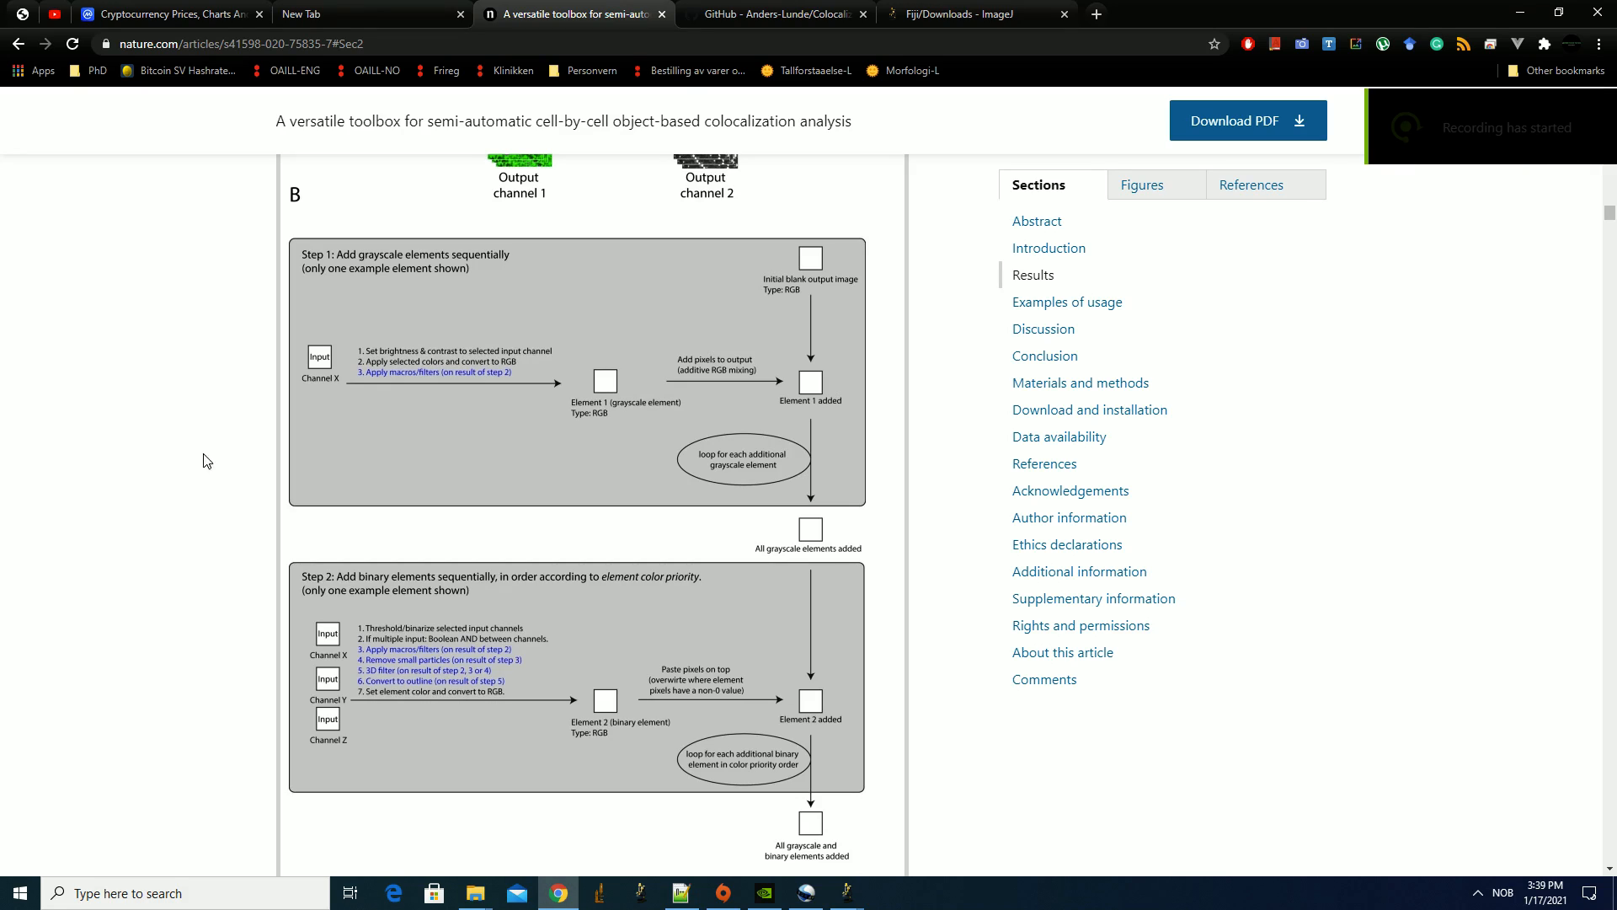
# Switch to the article and review Figure 3's output channel assignment and the flowchart for adding grayscale and binary elements
pyautogui.scroll(5, 180, 408)
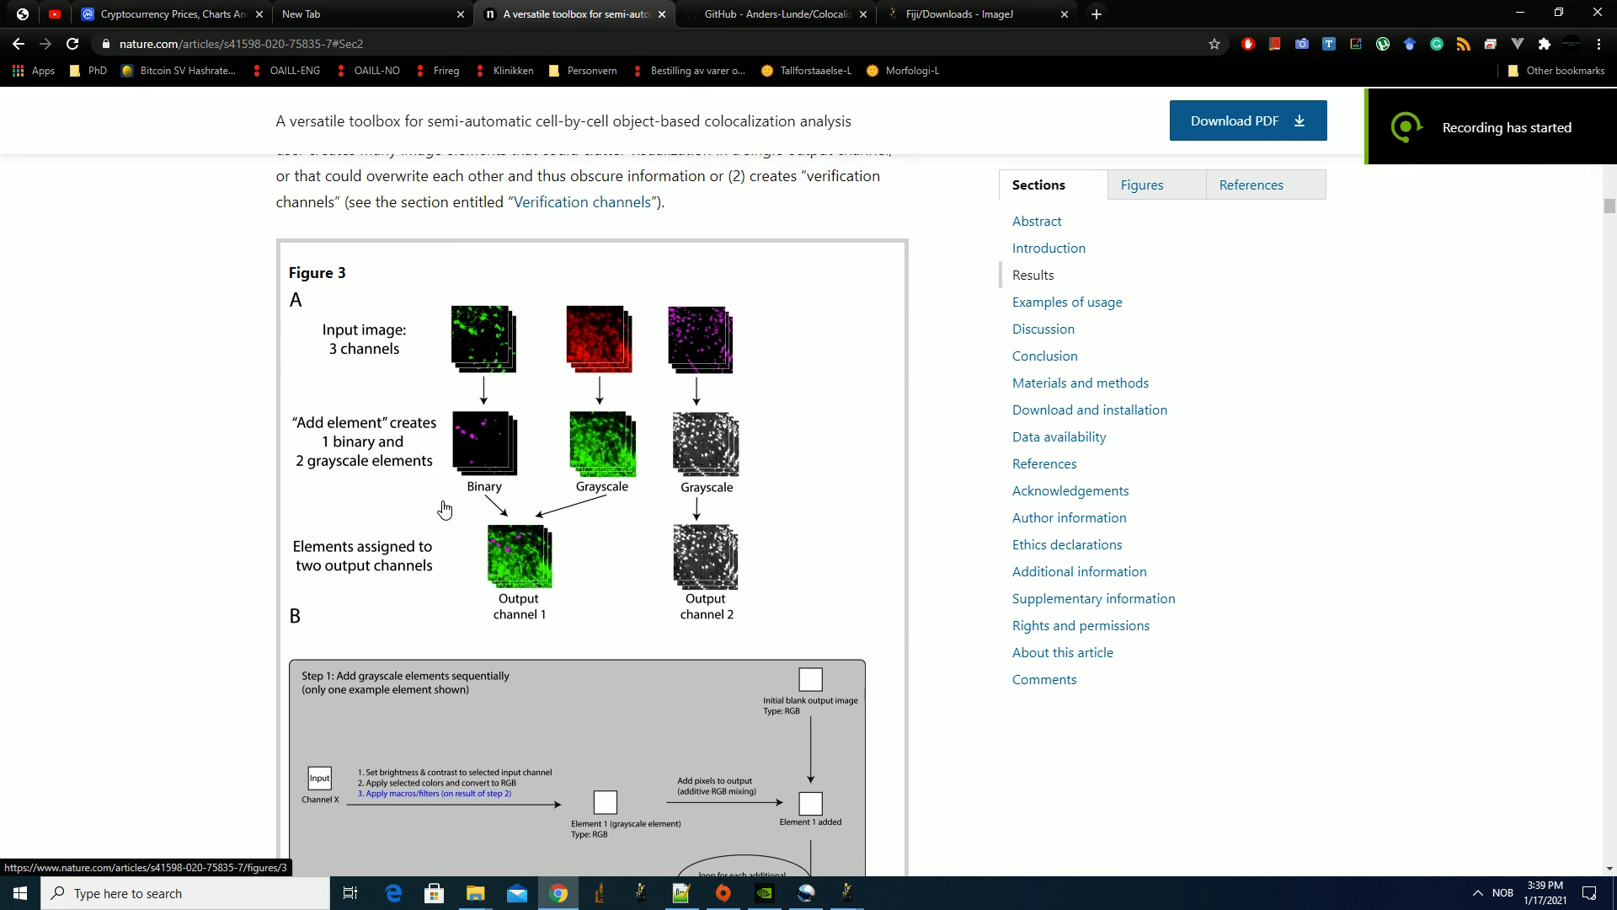
pyautogui.scroll(-2, 433, 543)
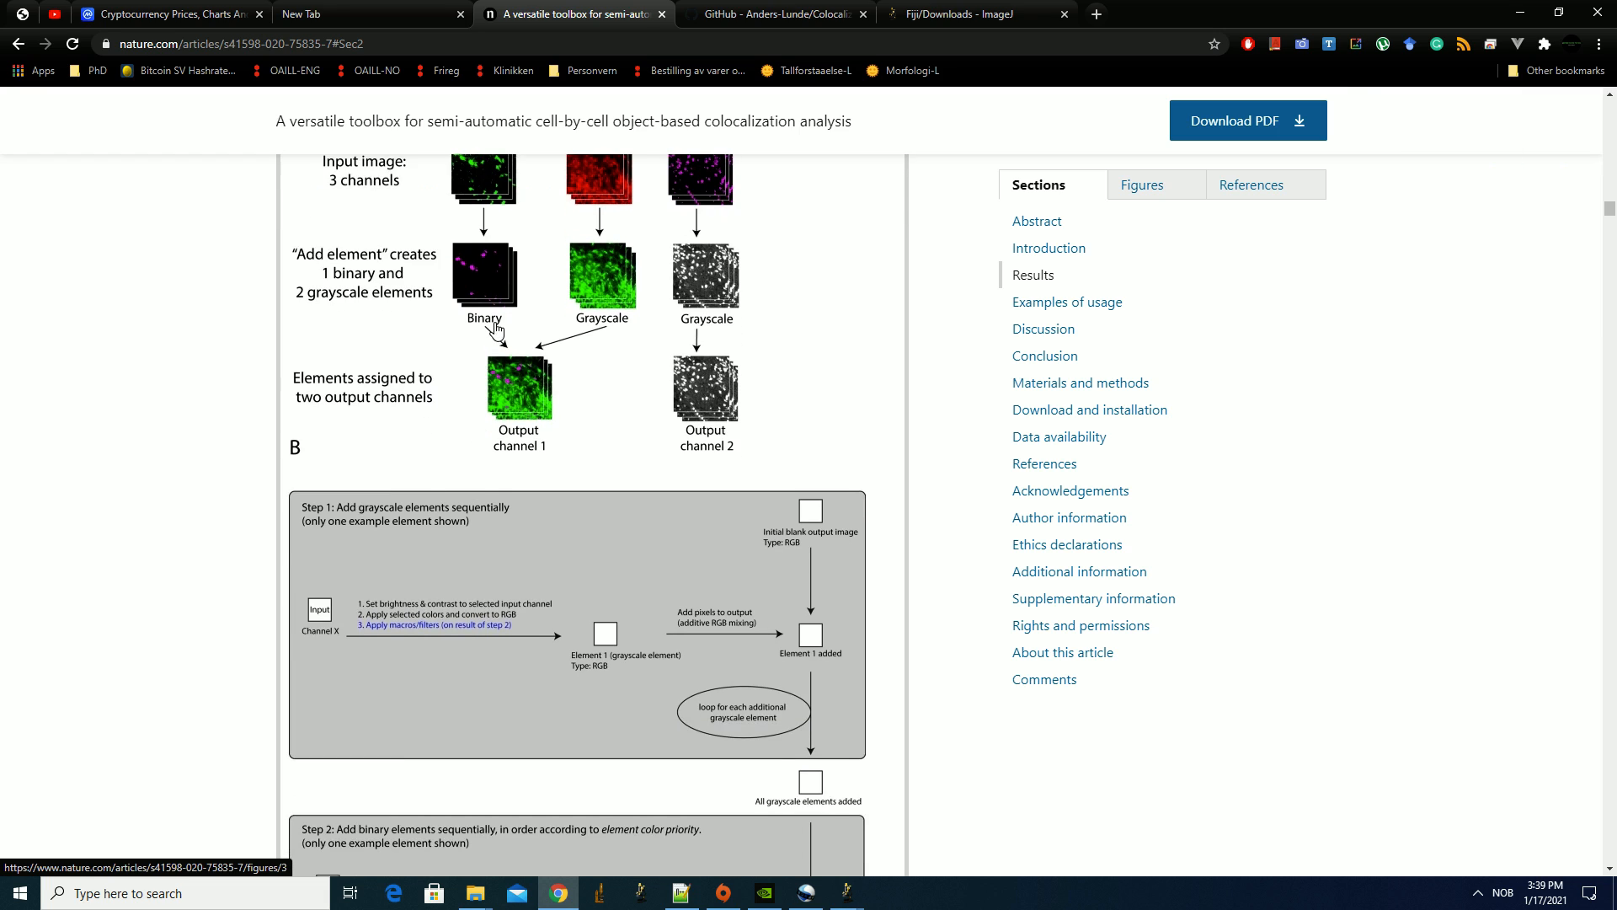
pyautogui.scroll(1, 467, 290)
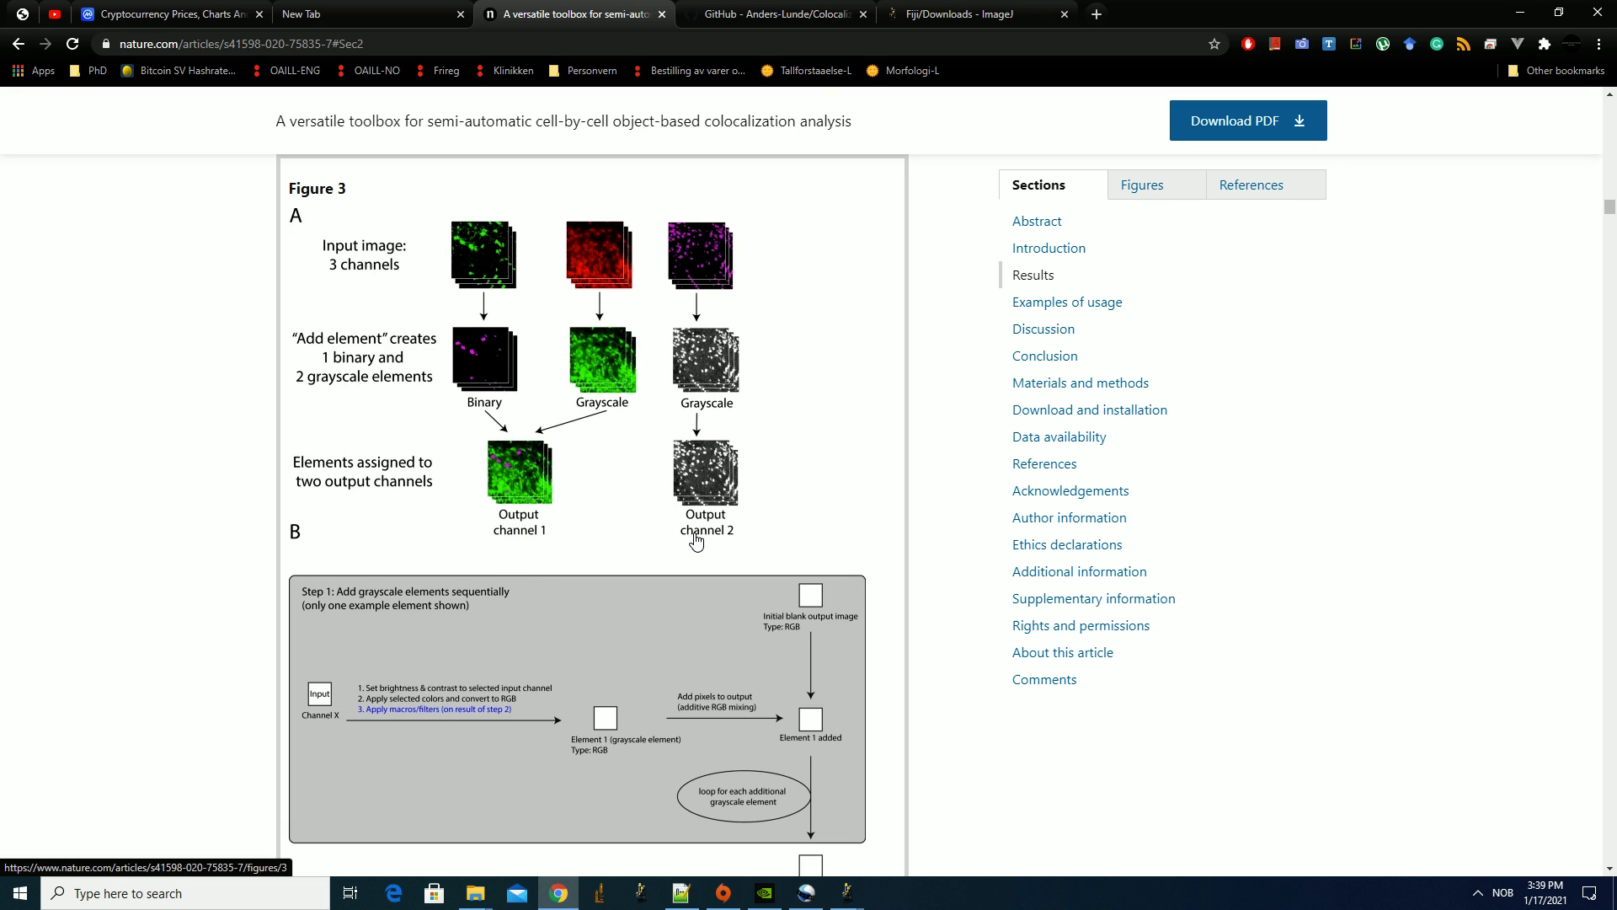
pyautogui.scroll(-4, 572, 522)
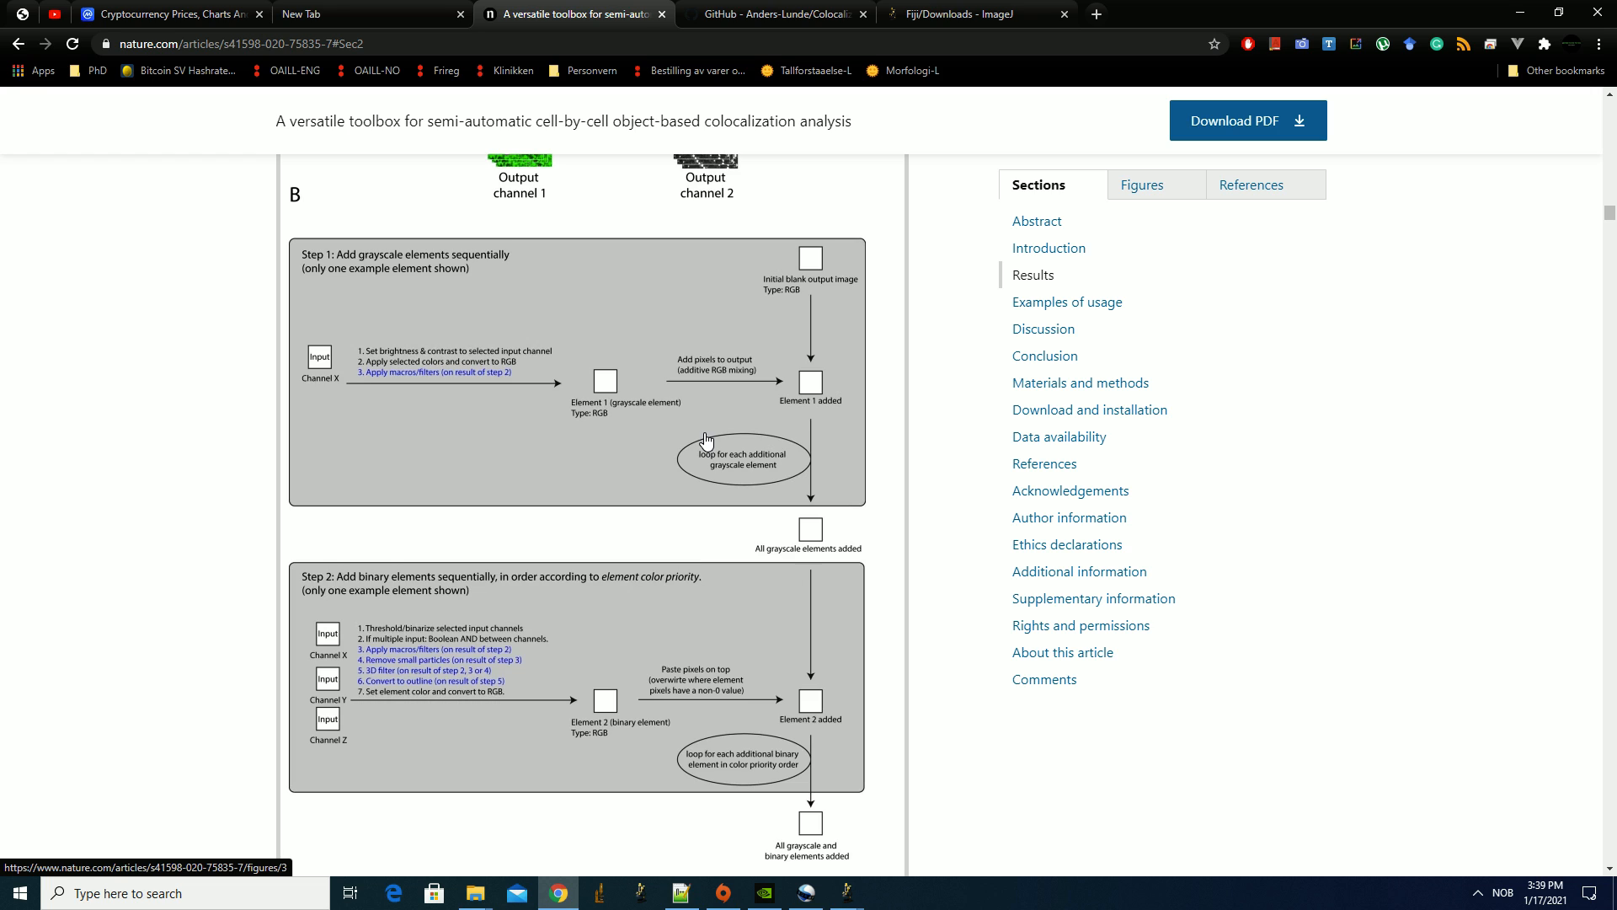
pyautogui.scroll(1, 706, 440)
pyautogui.scroll(-1, 641, 421)
pyautogui.scroll(-1, 822, 681)
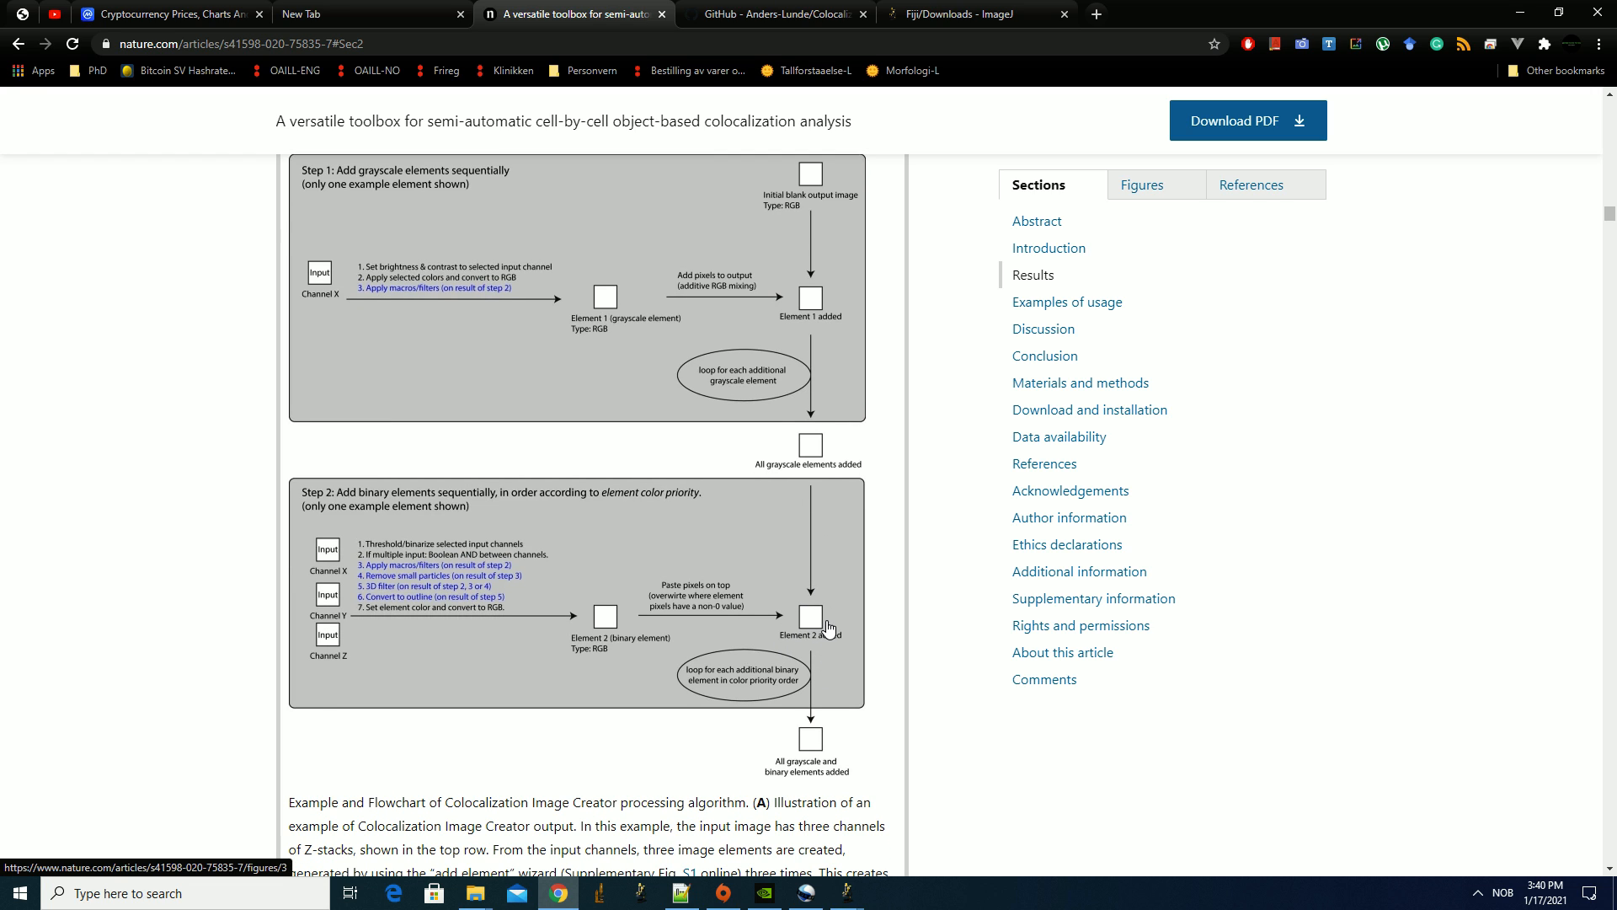
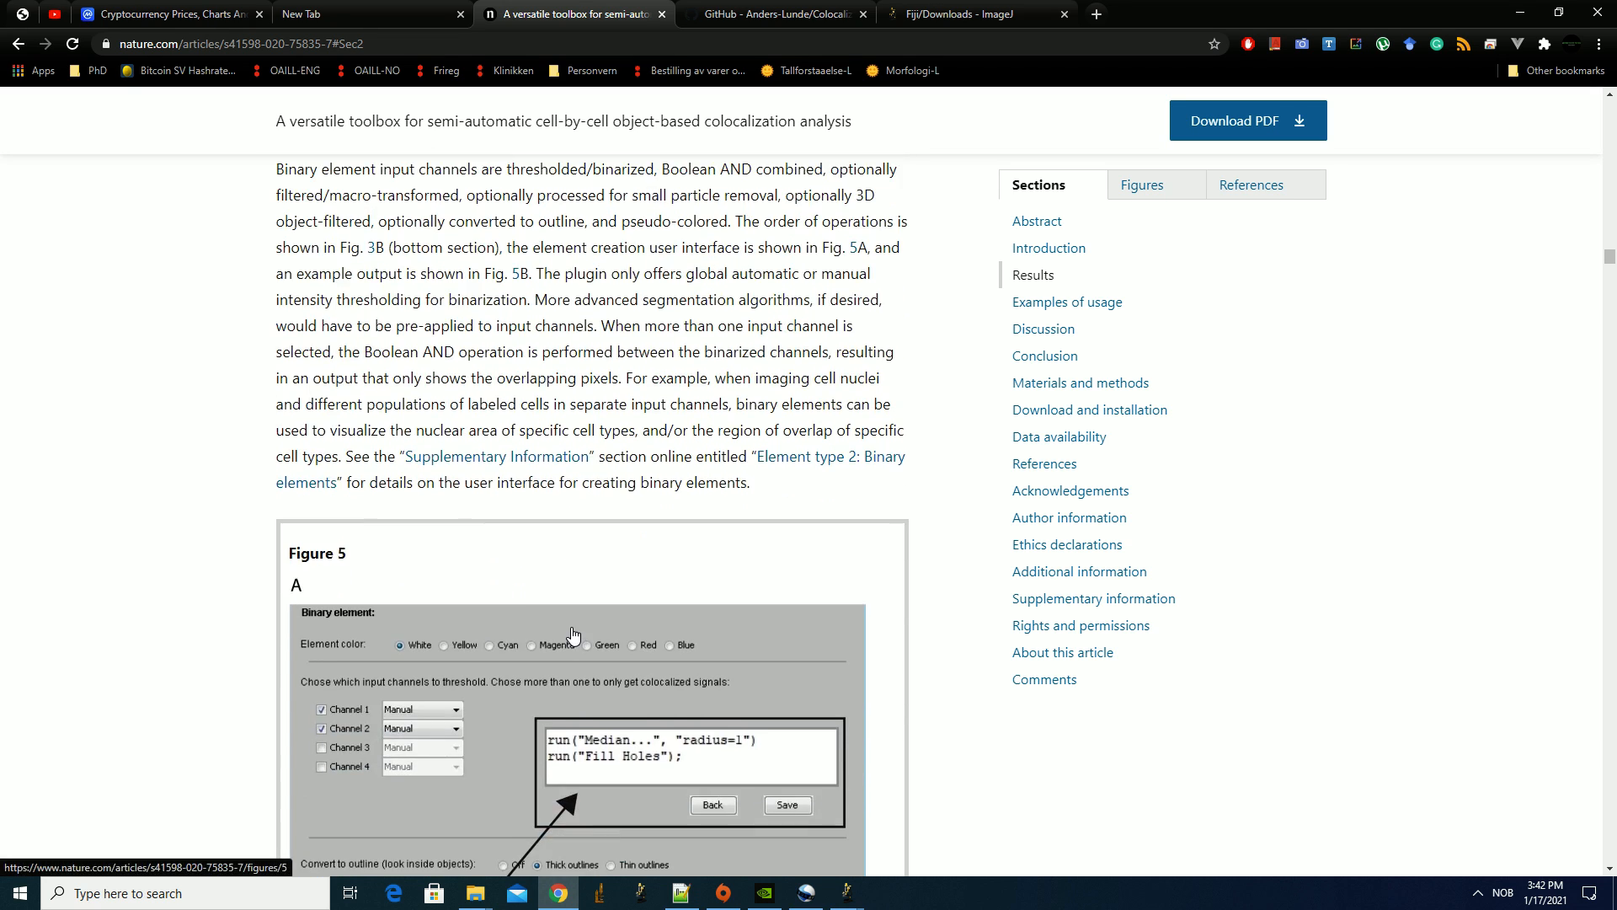
# Read through Figure 5 on creating binary elements and examine Figure 6 on element mixing rules and color priority
pyautogui.scroll(-11, 381, 607)
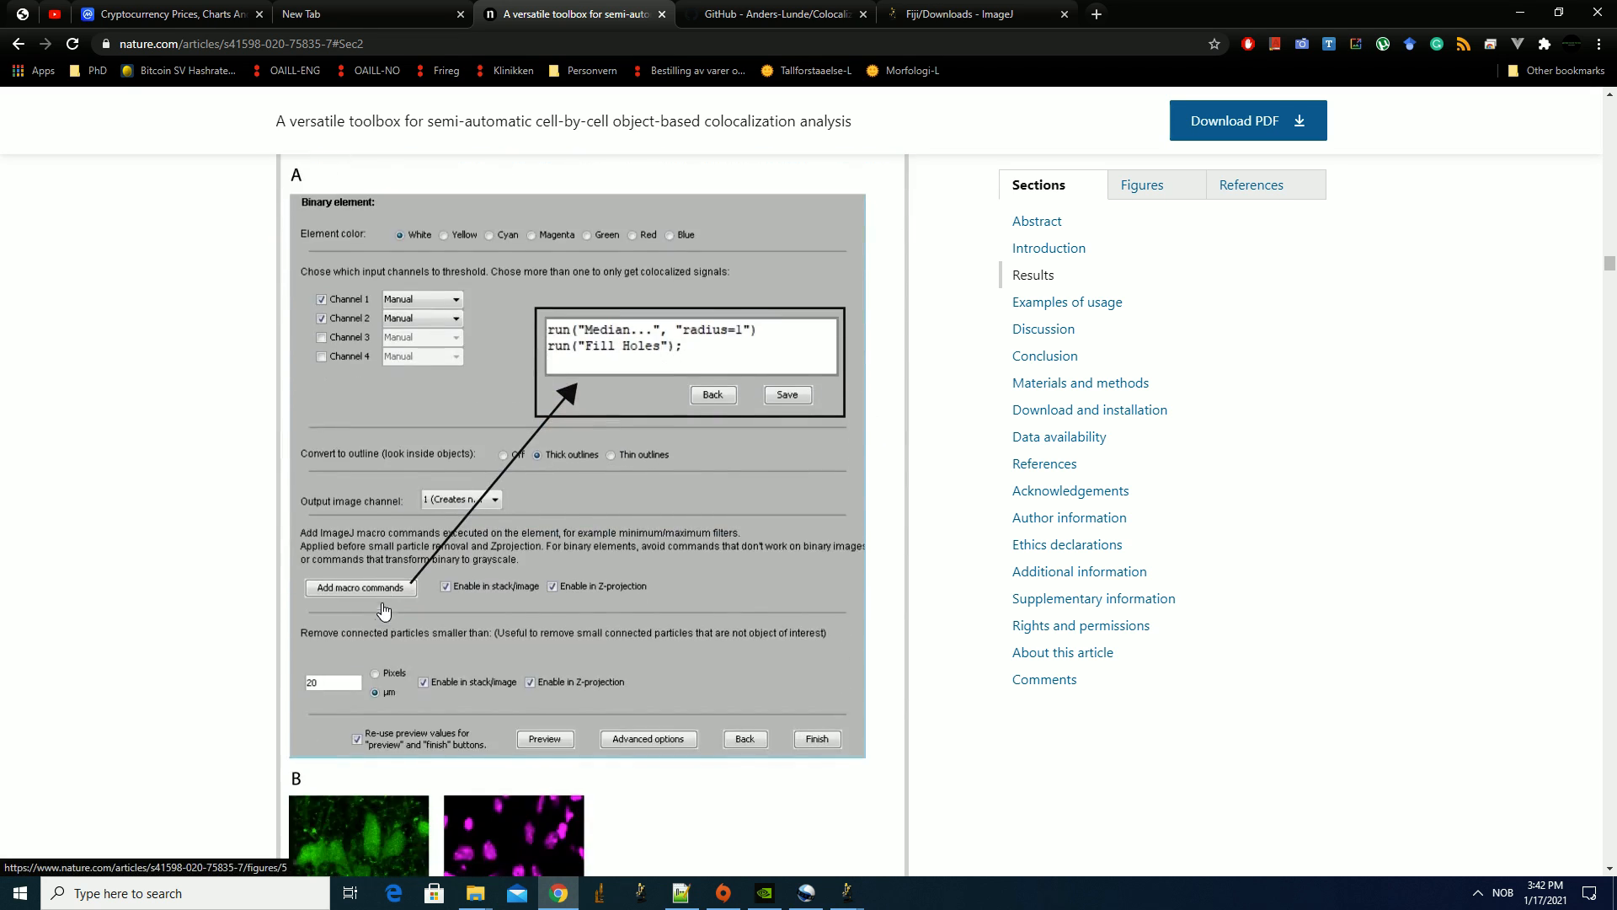
pyautogui.scroll(-14, 381, 607)
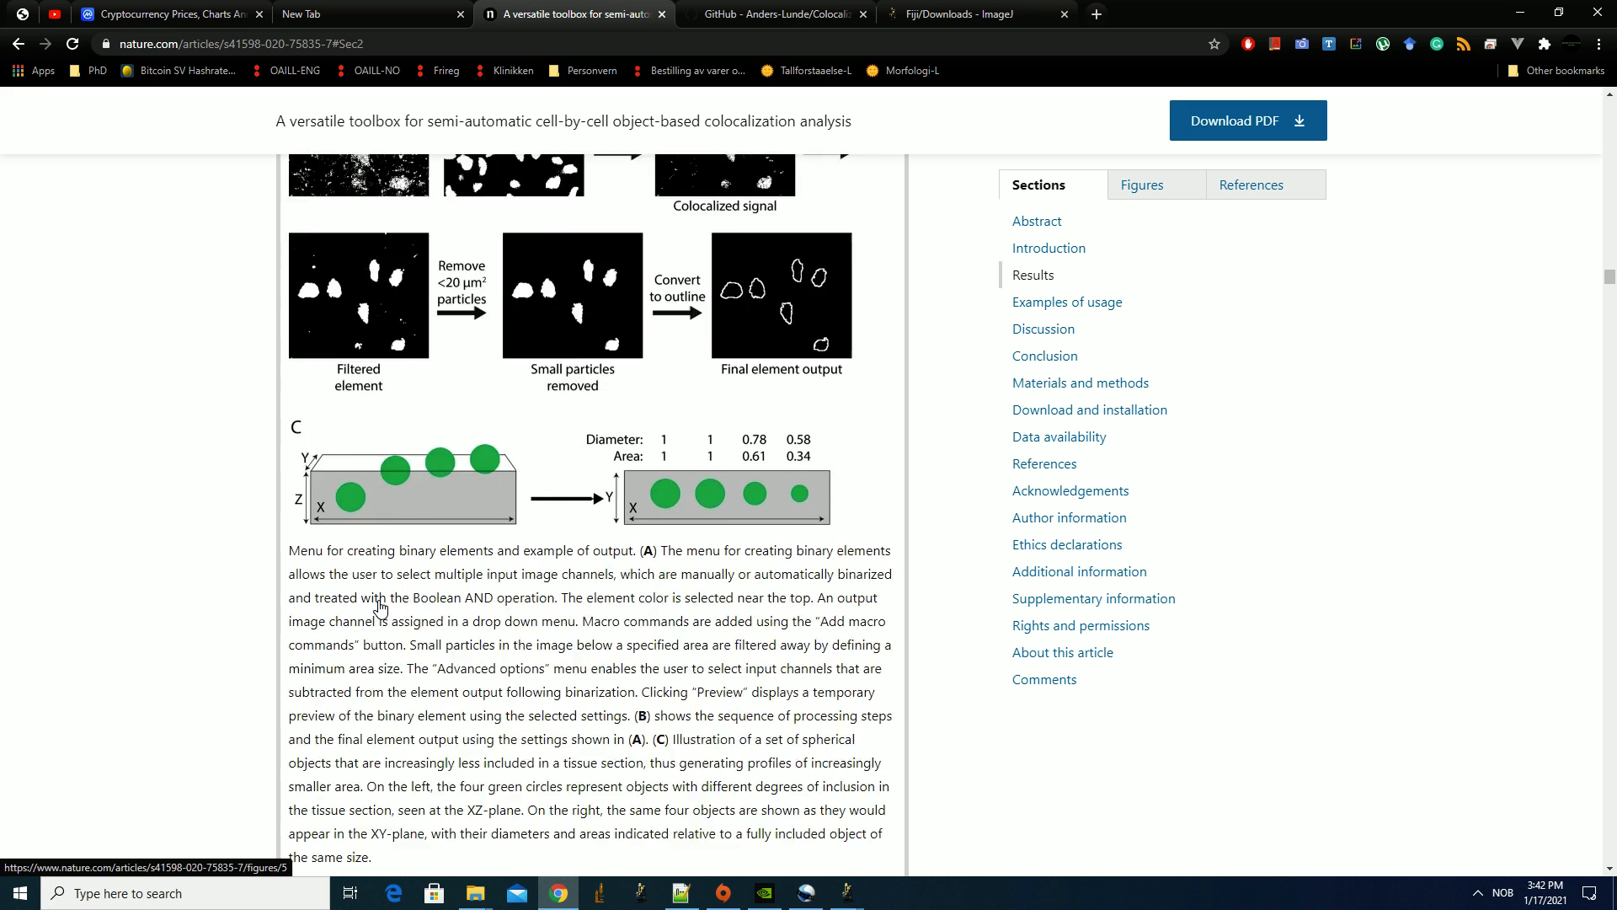
pyautogui.scroll(-3, 379, 606)
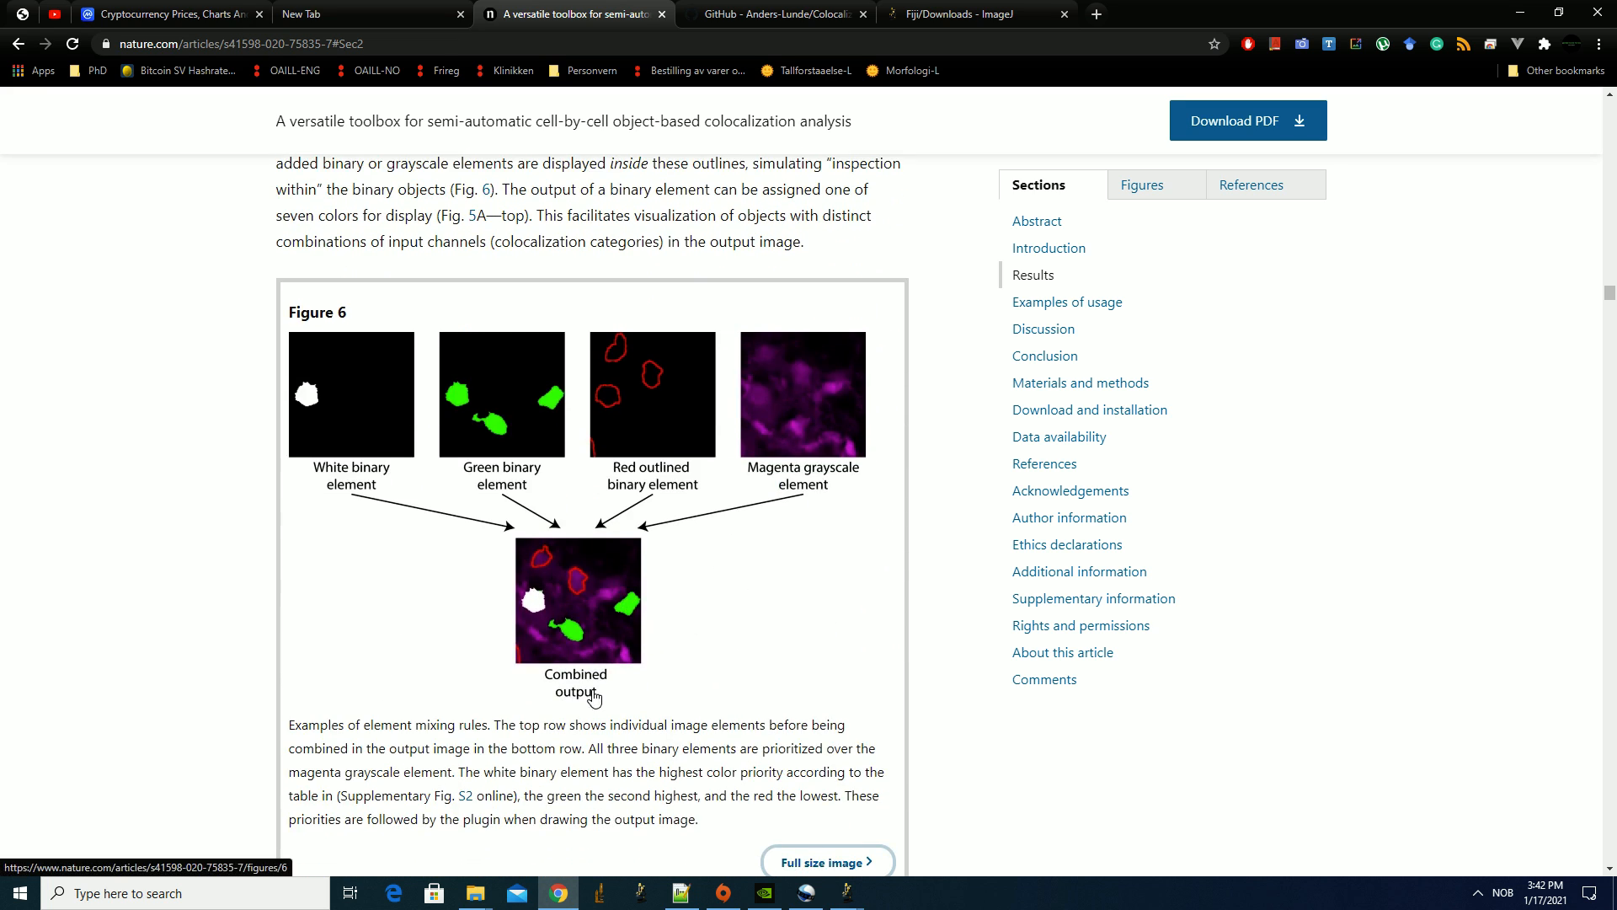
pyautogui.scroll(-1, 561, 633)
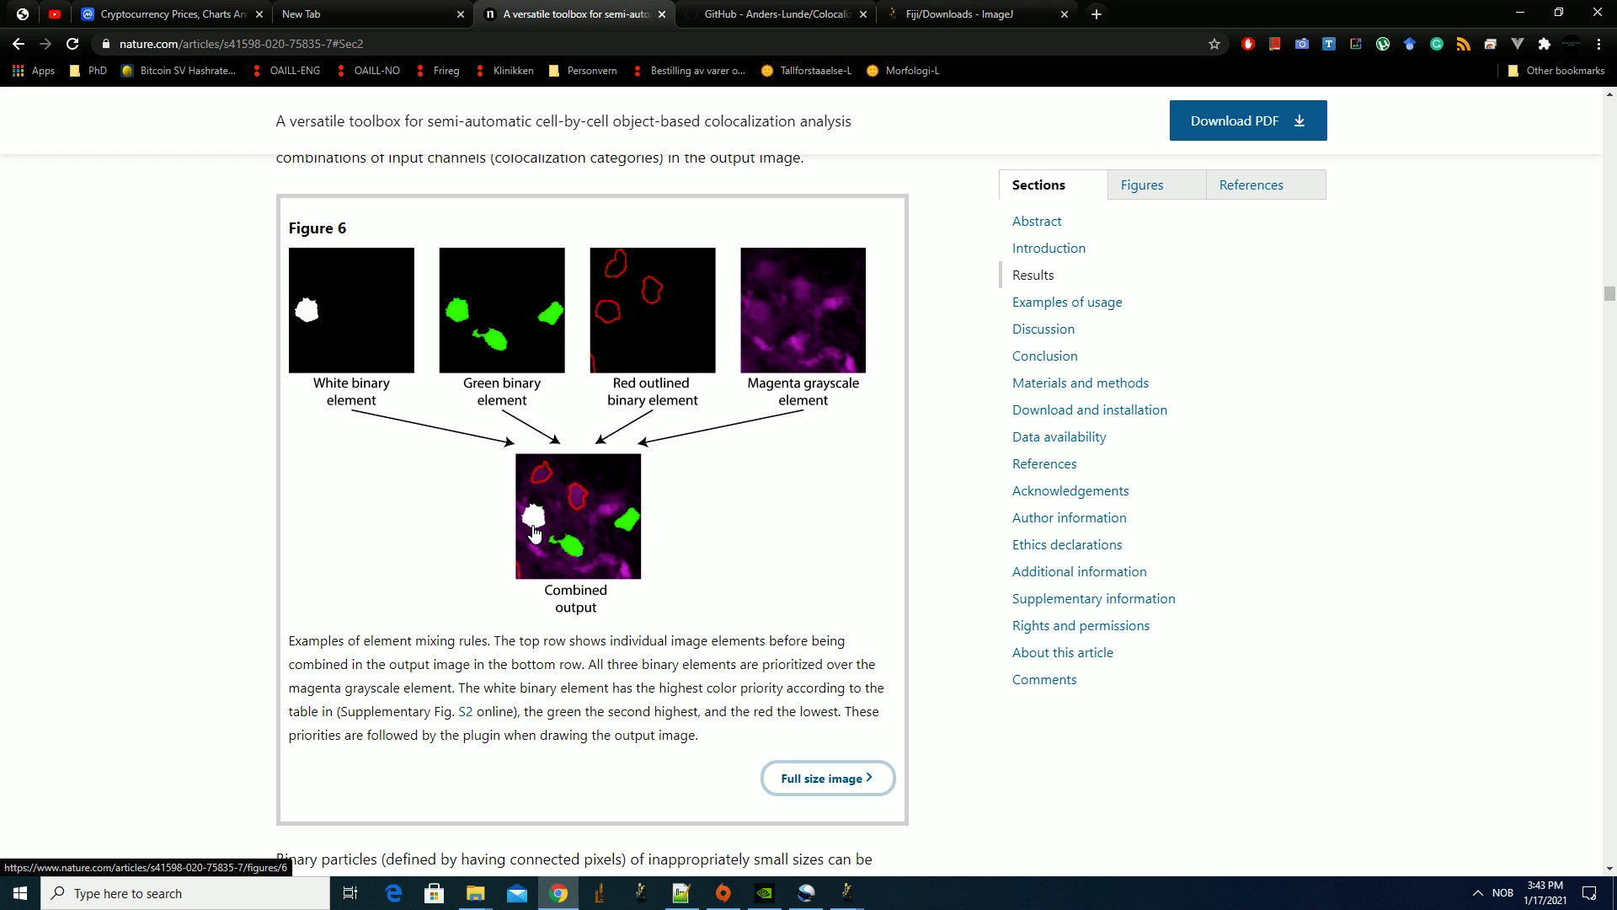
# Switch back to Fiji's Colocalization Image Creator control window
pyautogui.click(847, 893)
pyautogui.click(951, 847)
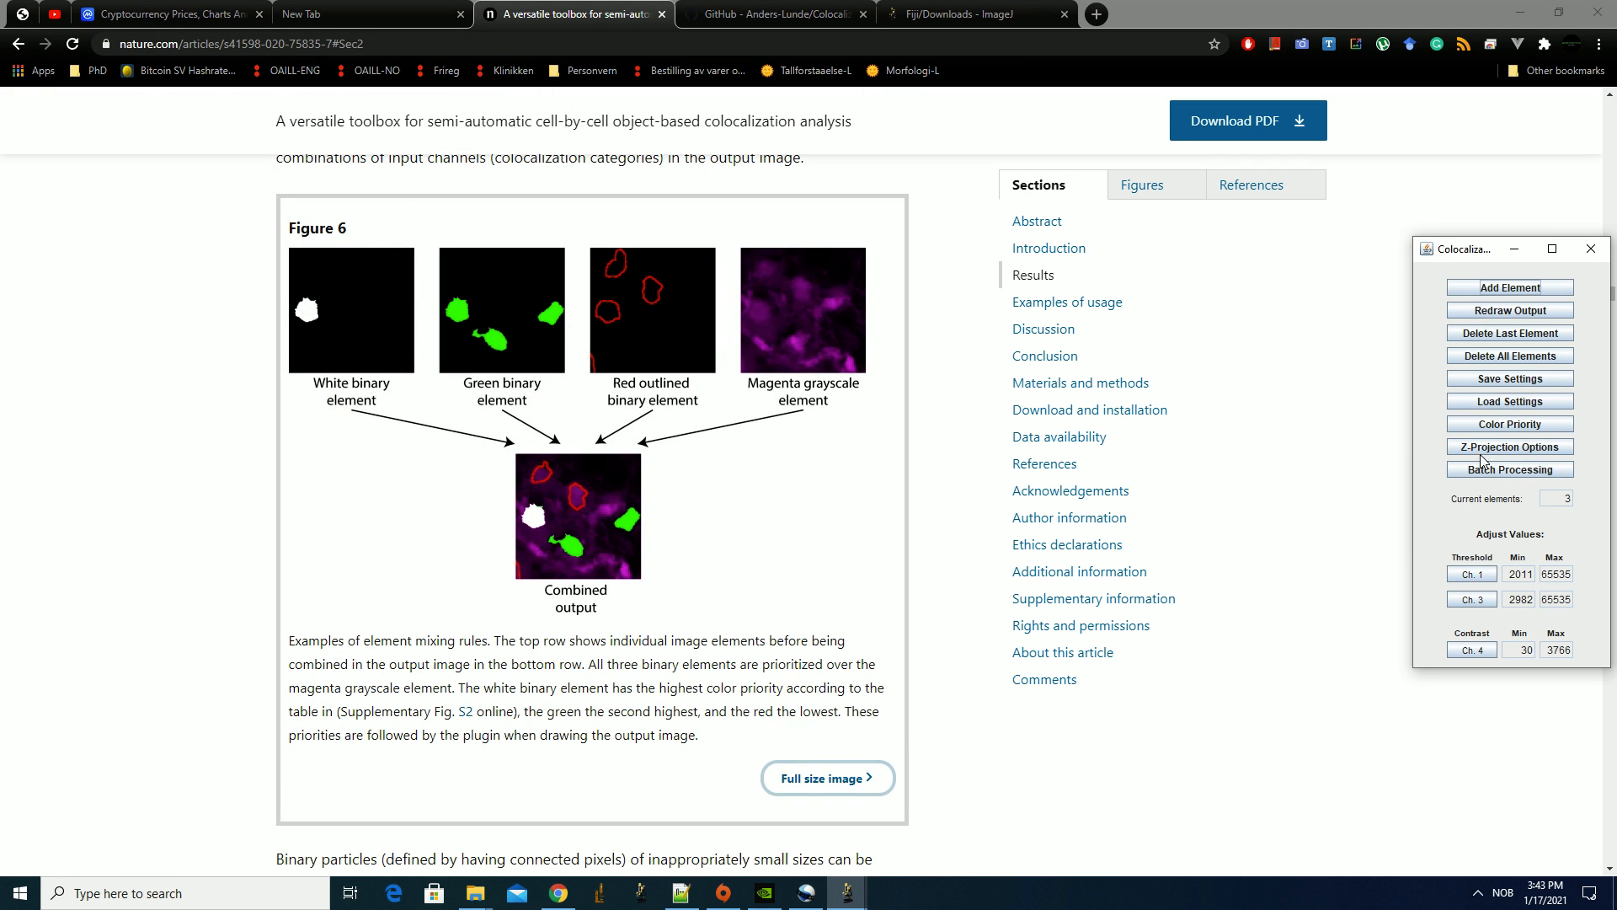
# Open the color priority list, try lowering Grays and raising it again, and cancel the changes
pyautogui.click(1516, 423)
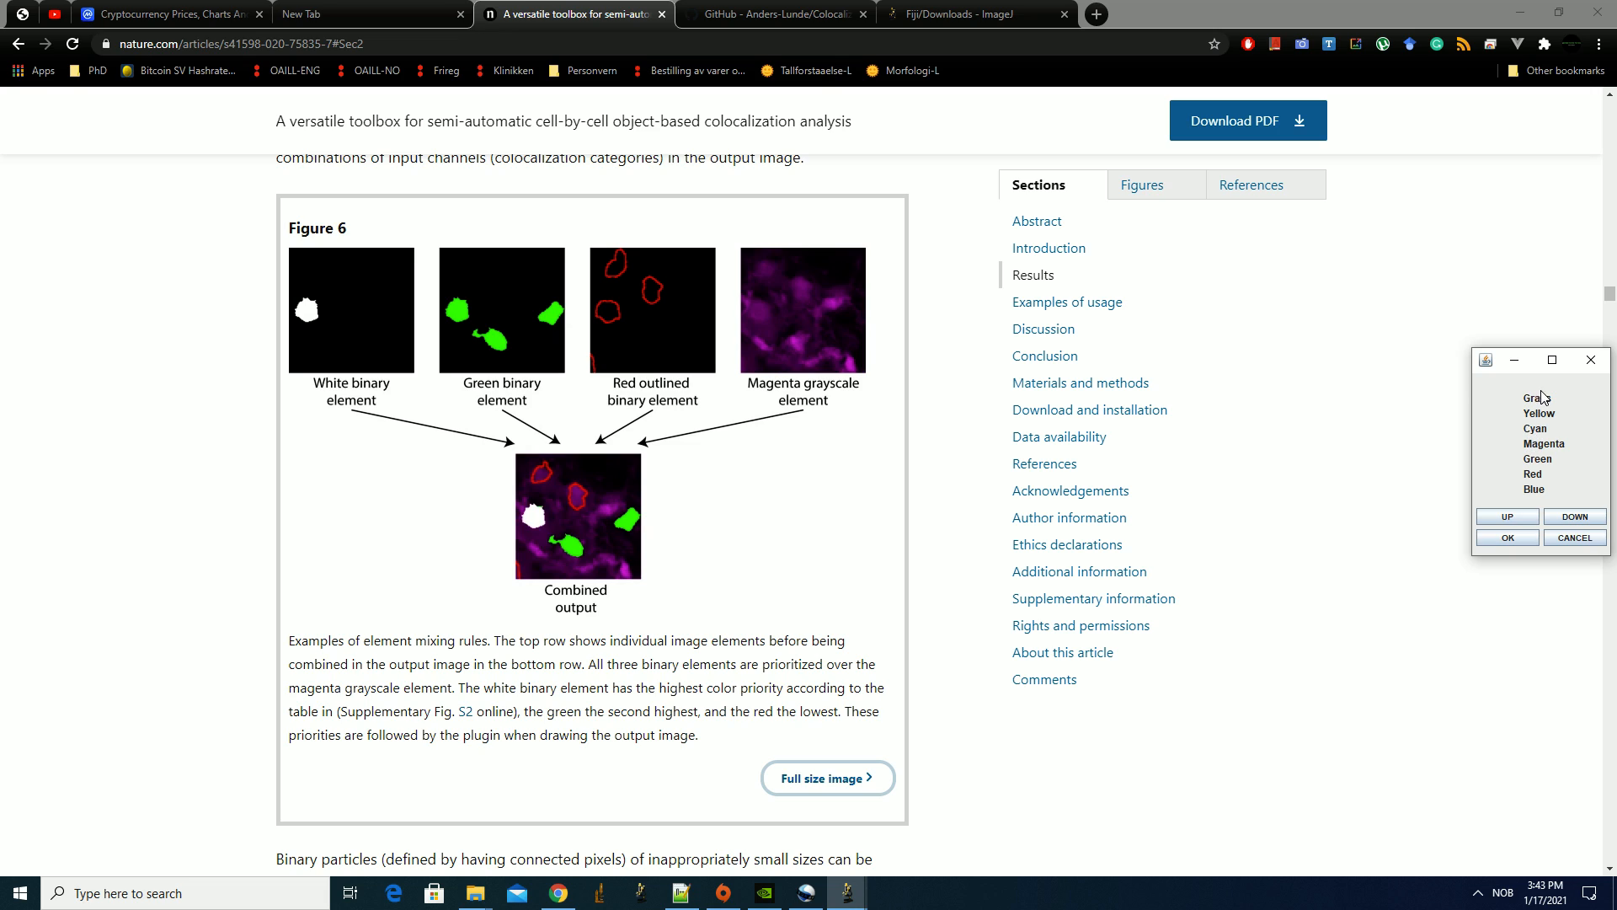
pyautogui.click(1542, 400)
pyautogui.click(1572, 519)
pyautogui.click(1572, 520)
pyautogui.doubleClick(1507, 518)
pyautogui.click(1572, 539)
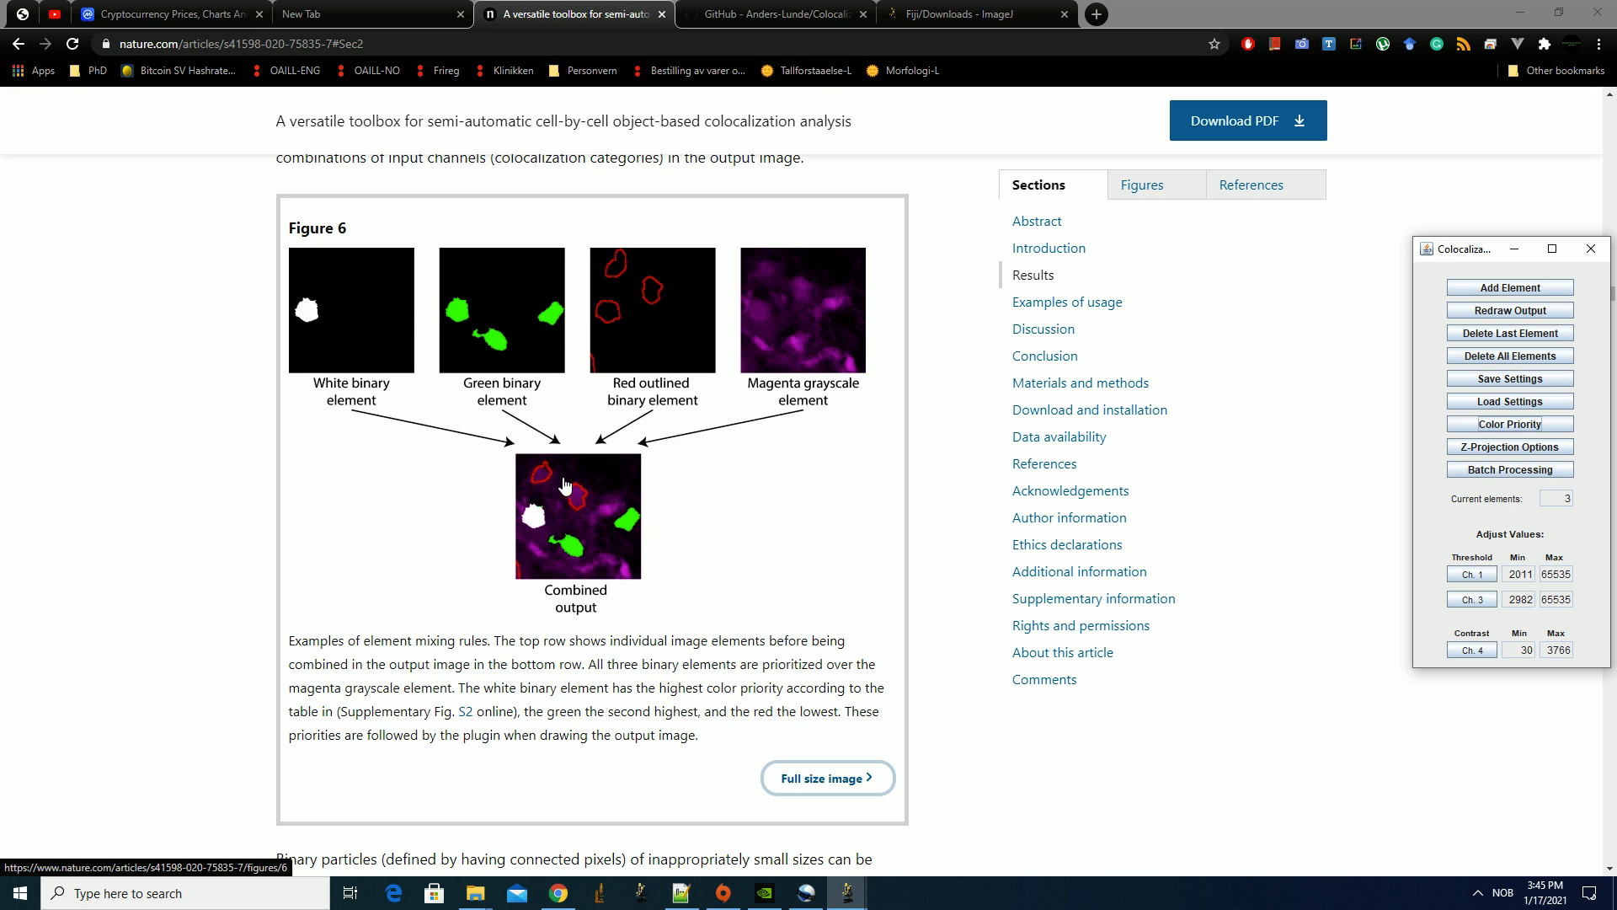
# Reopen the color priority list, try raising Red to the highest priority above Grays, and cancel the change
pyautogui.click(1529, 426)
pyautogui.click(1547, 475)
pyautogui.click(1526, 516)
pyautogui.click(1527, 516)
pyautogui.click(1526, 517)
pyautogui.click(1526, 516)
pyautogui.click(1526, 516)
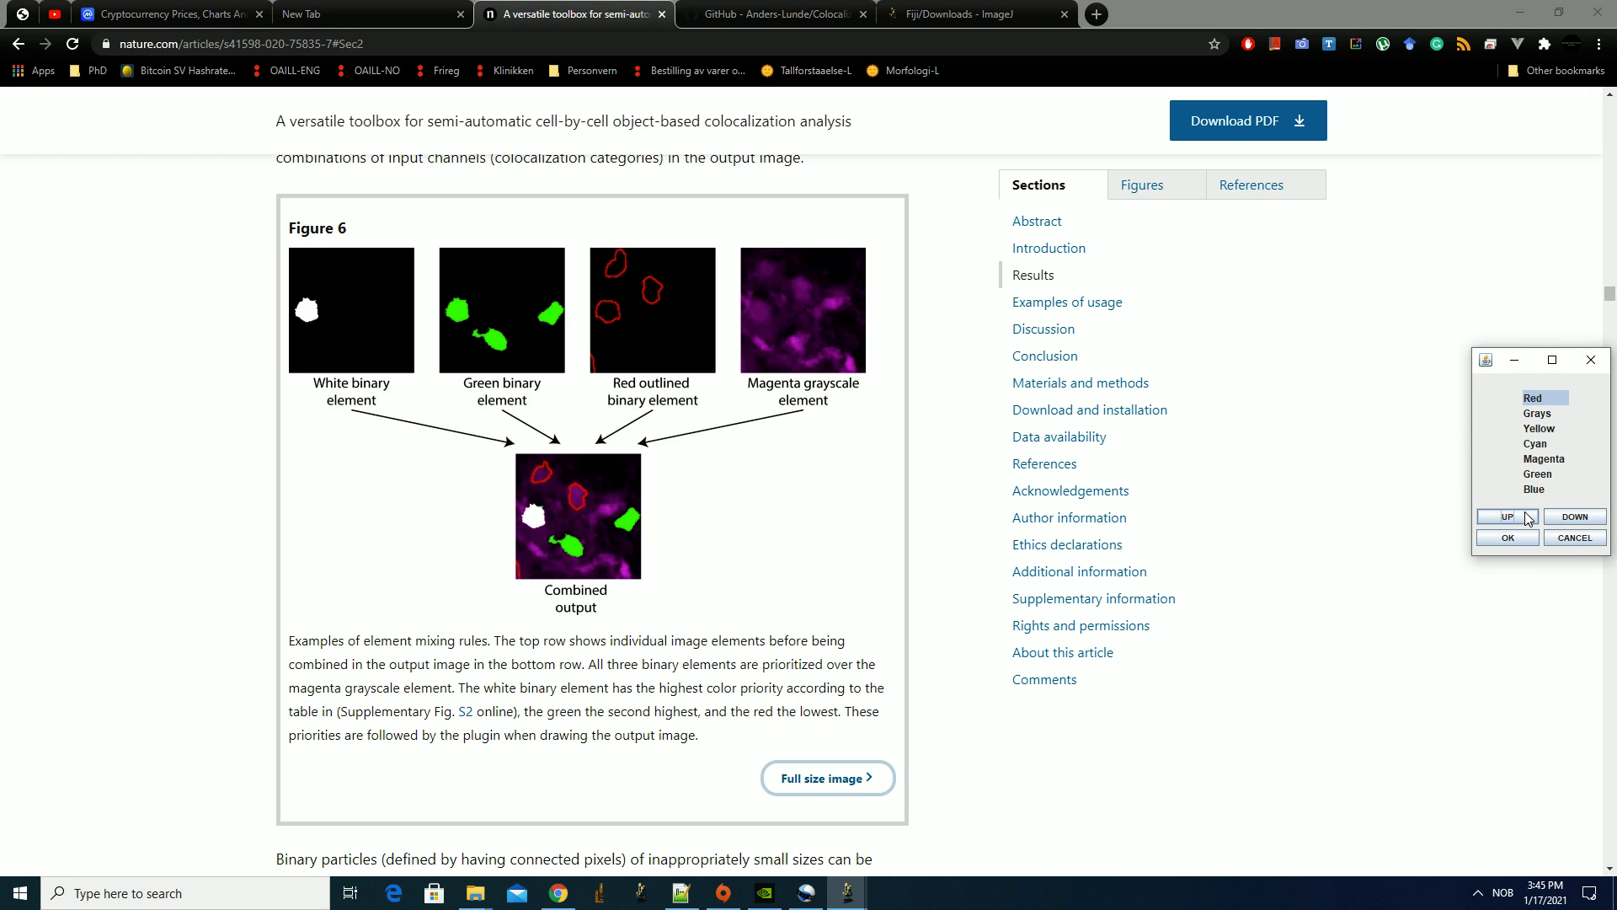
pyautogui.click(1575, 539)
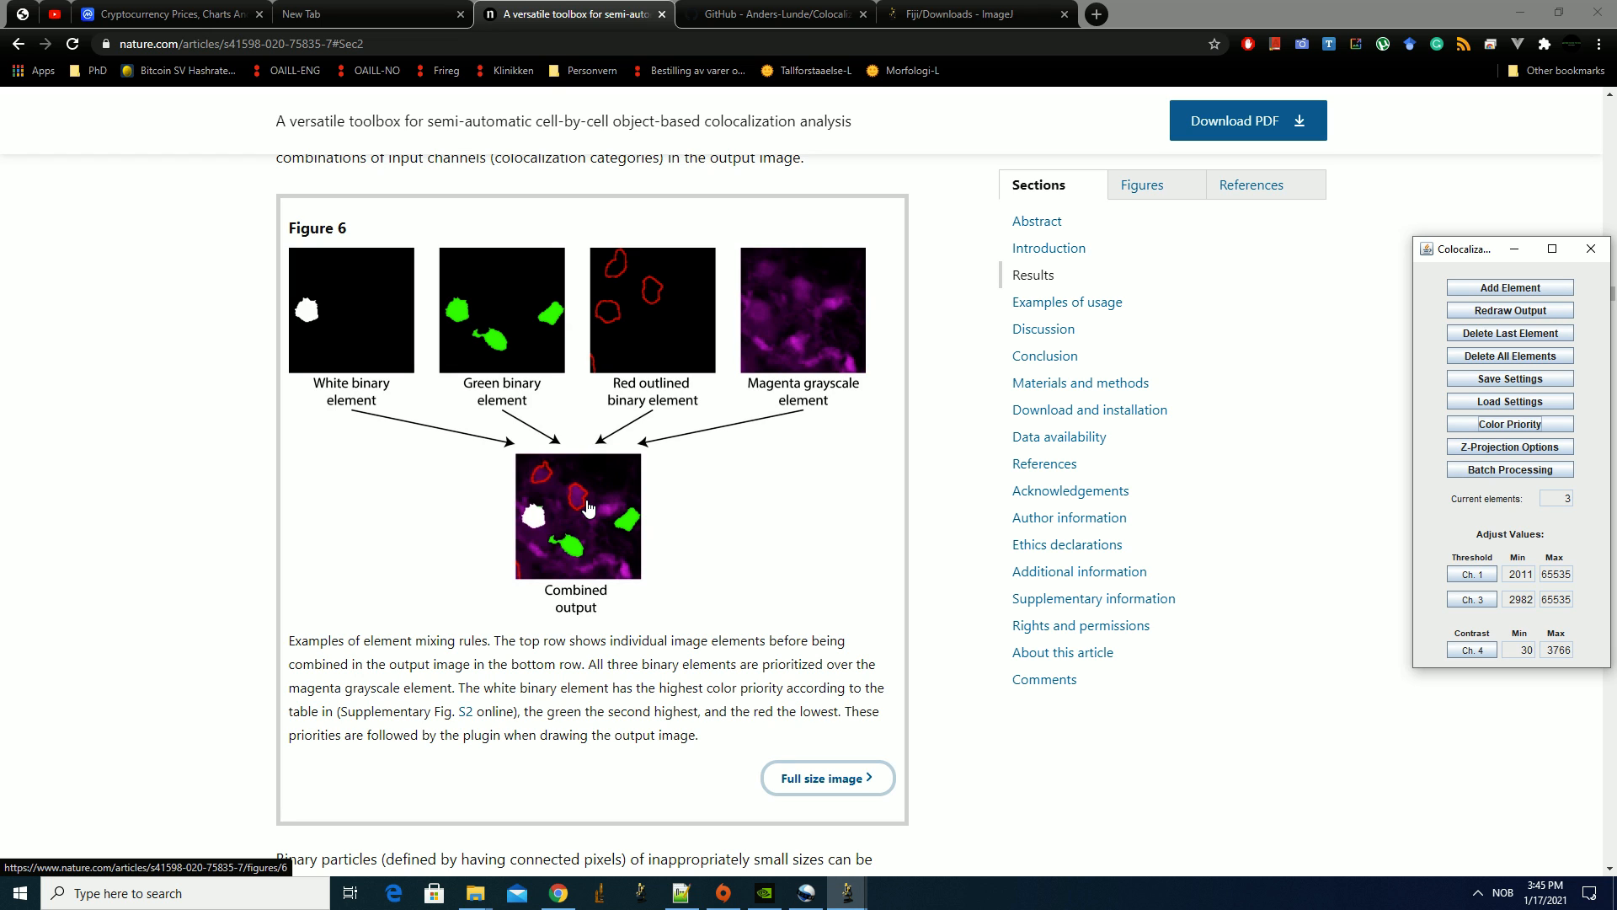
# Return to the article and review Figure 4 on the grayscale element menu, its macro commands and example output
pyautogui.click(730, 683)
pyautogui.scroll(-1, 730, 683)
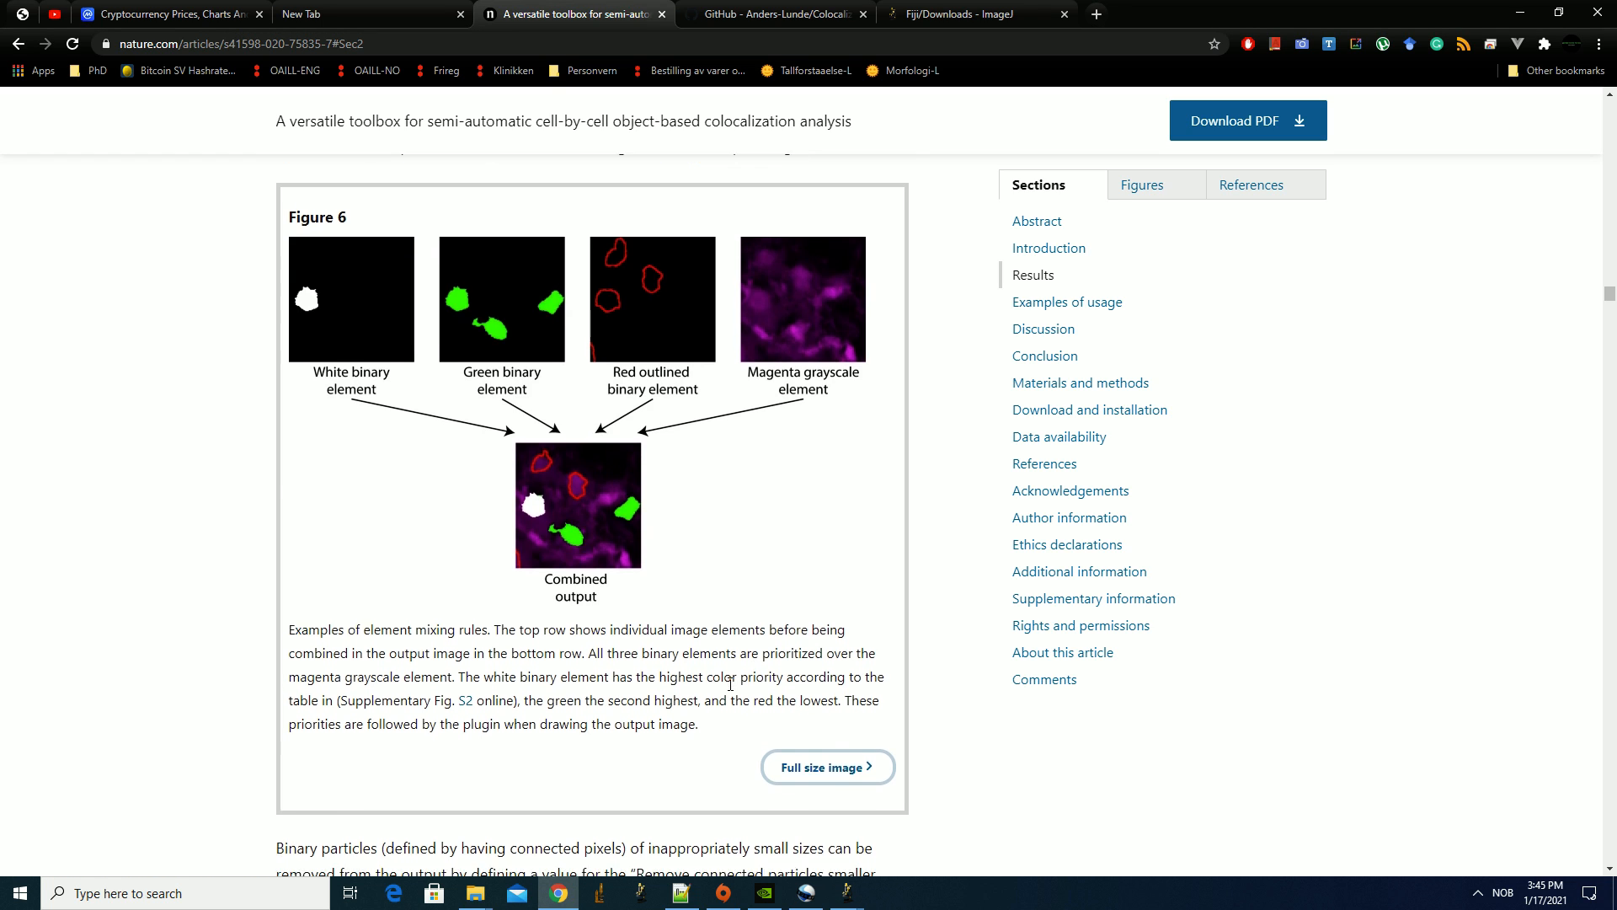
pyautogui.scroll(-8, 731, 683)
pyautogui.scroll(20, 733, 698)
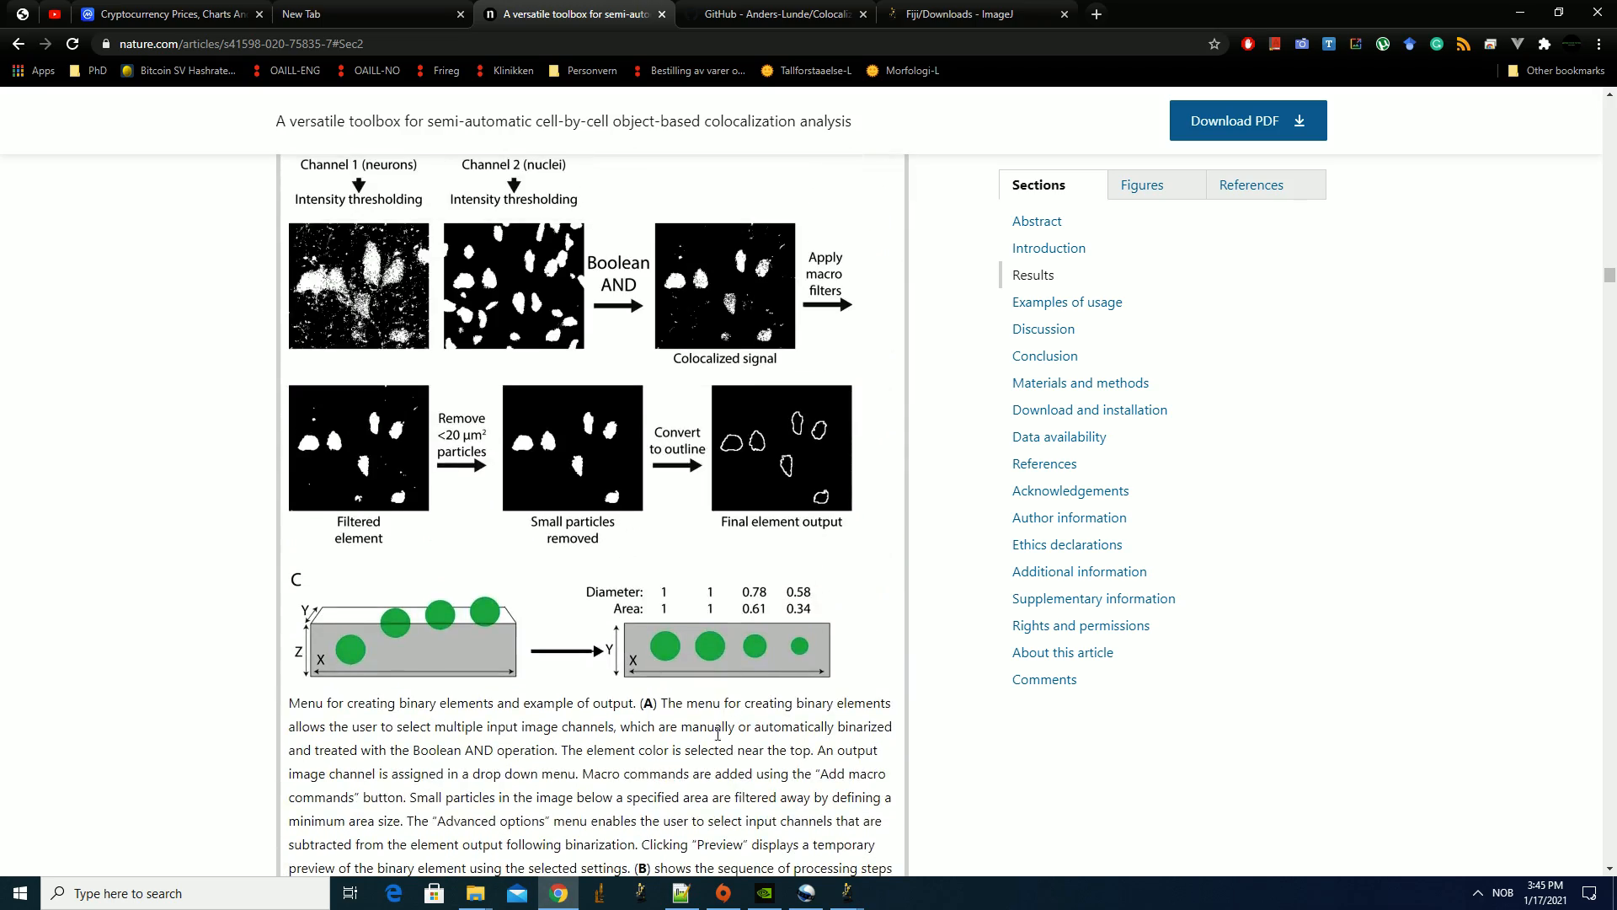
pyautogui.scroll(20, 721, 768)
pyautogui.scroll(-11, 704, 725)
pyautogui.scroll(20, 704, 725)
pyautogui.scroll(-13, 674, 742)
pyautogui.scroll(-6, 670, 743)
pyautogui.scroll(2, 565, 594)
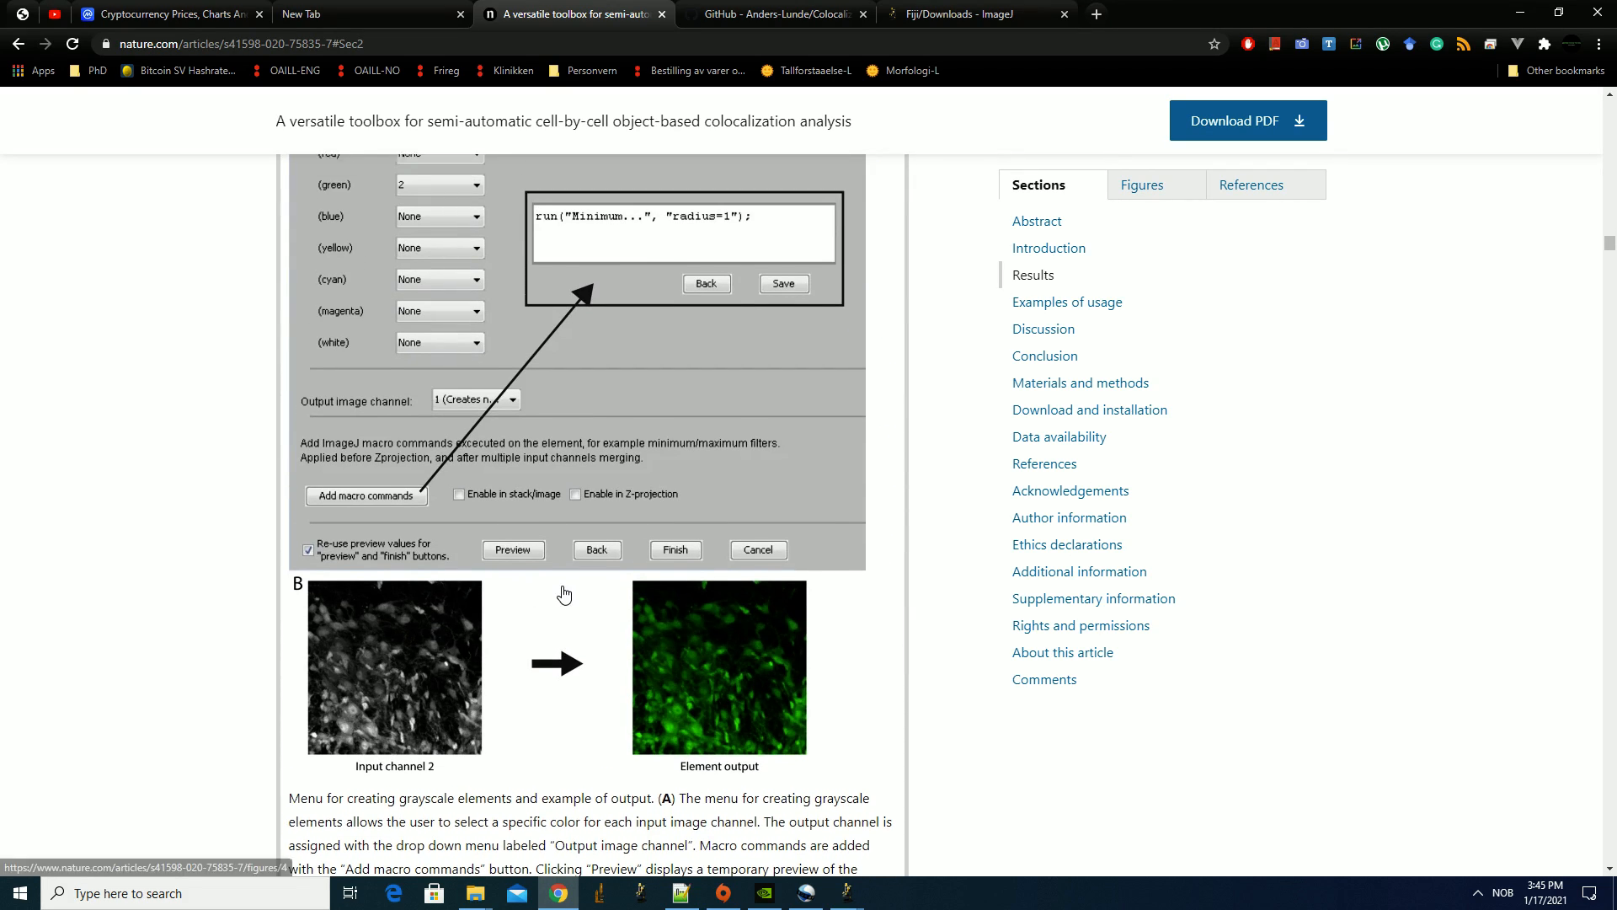
pyautogui.scroll(-2, 539, 640)
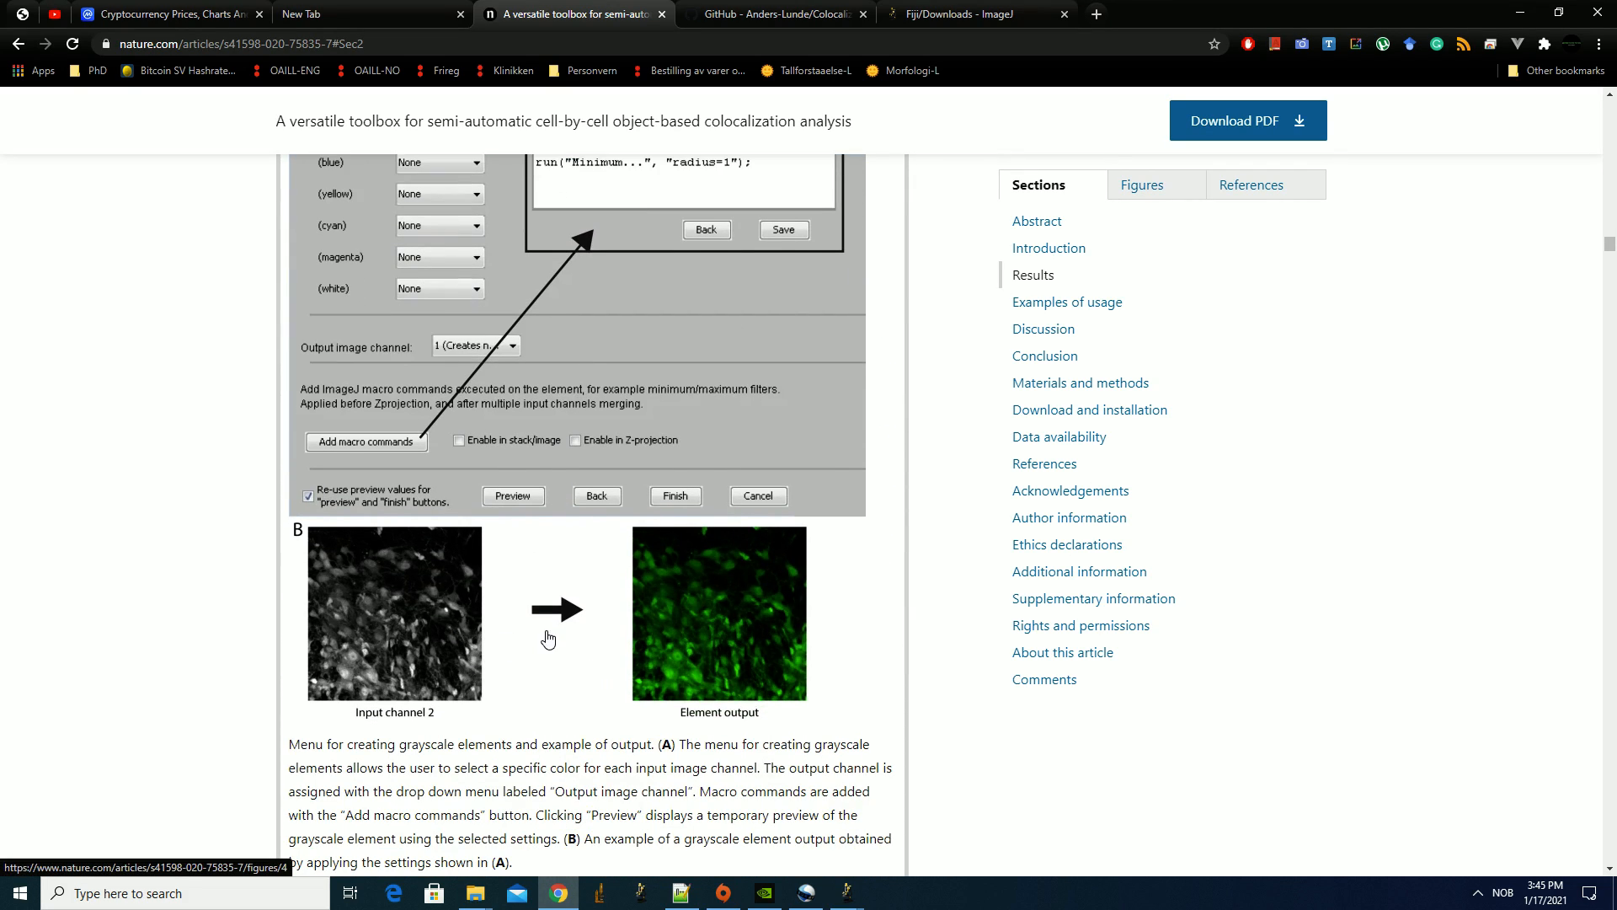
pyautogui.scroll(3, 674, 674)
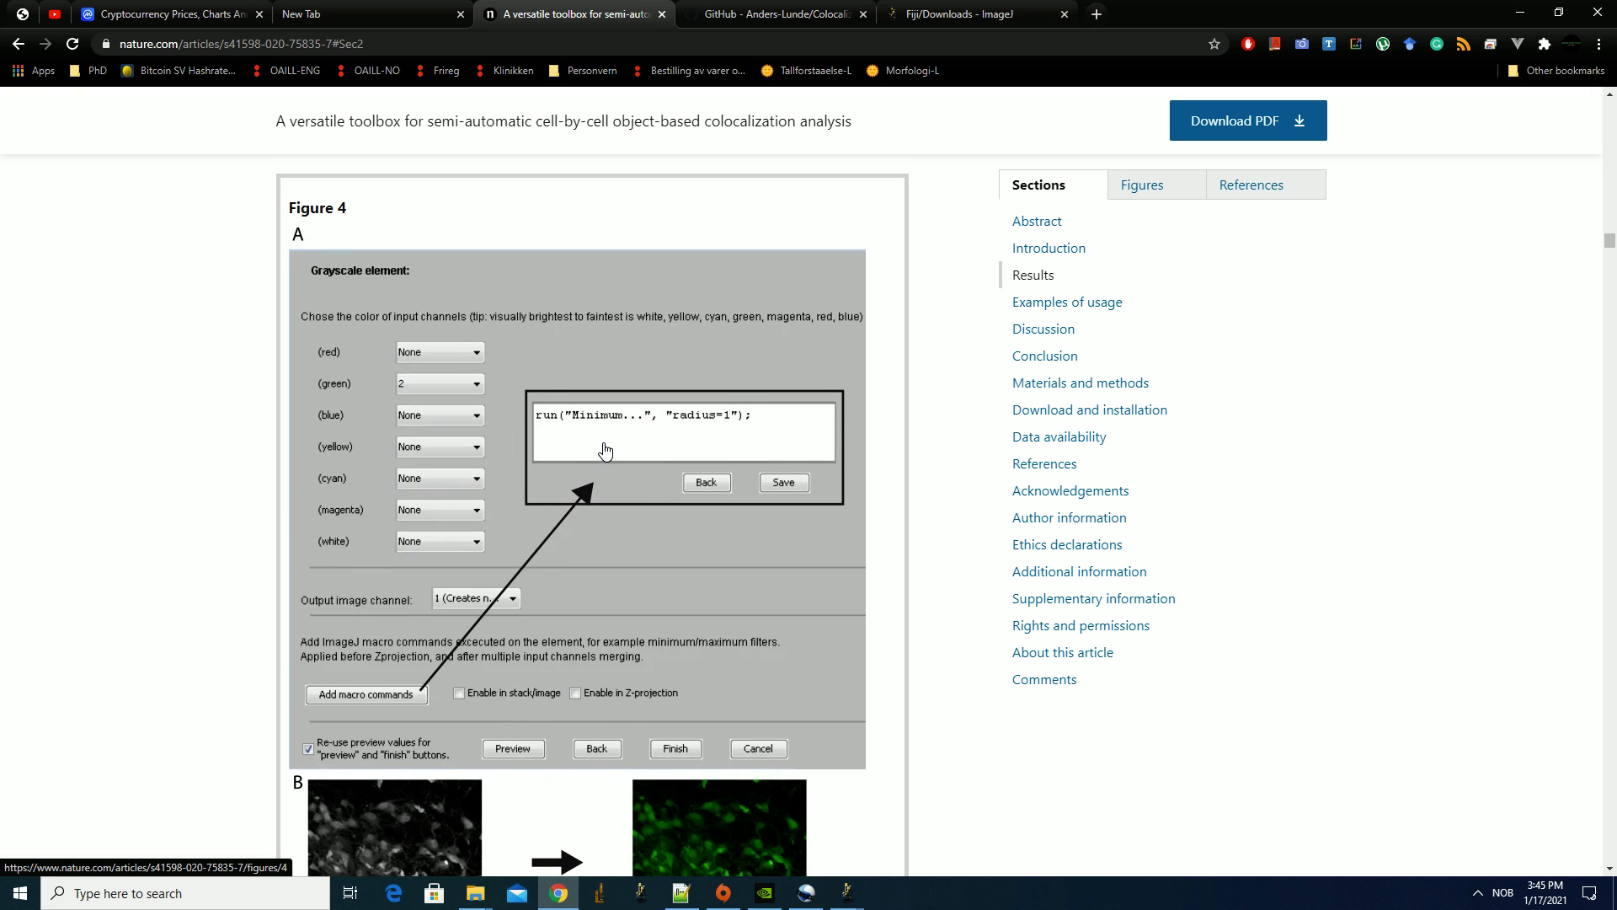
pyautogui.scroll(-4, 611, 459)
pyautogui.scroll(-12, 666, 573)
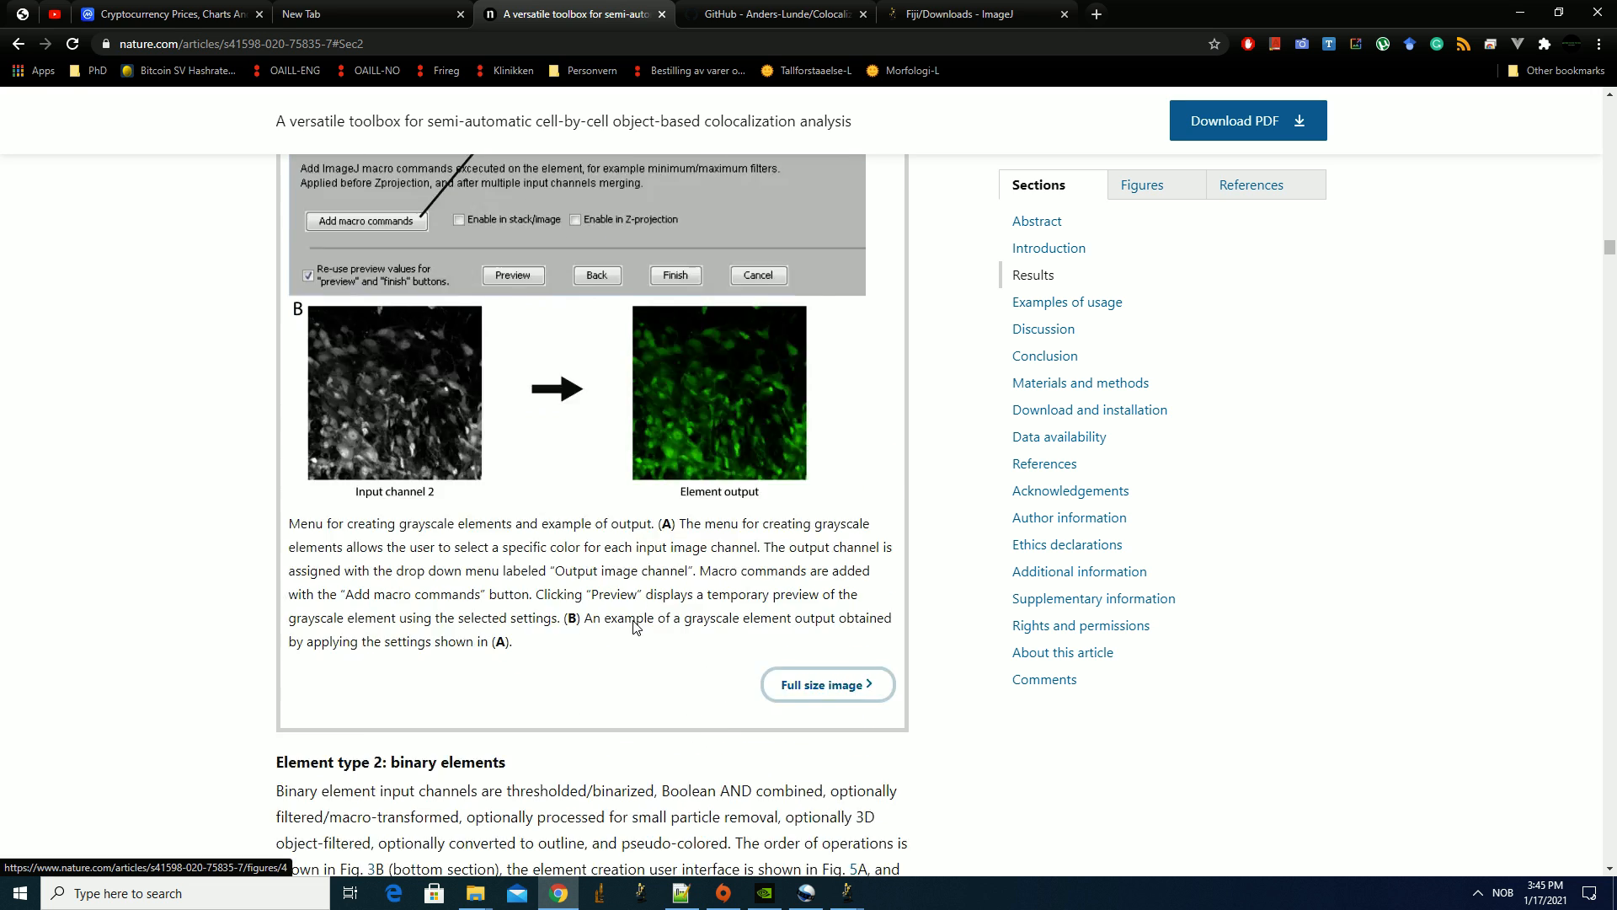
# Review Figure 5's binary element menu and processing sequence, and continue to the mixing examples in Figure 6
pyautogui.scroll(2, 606, 613)
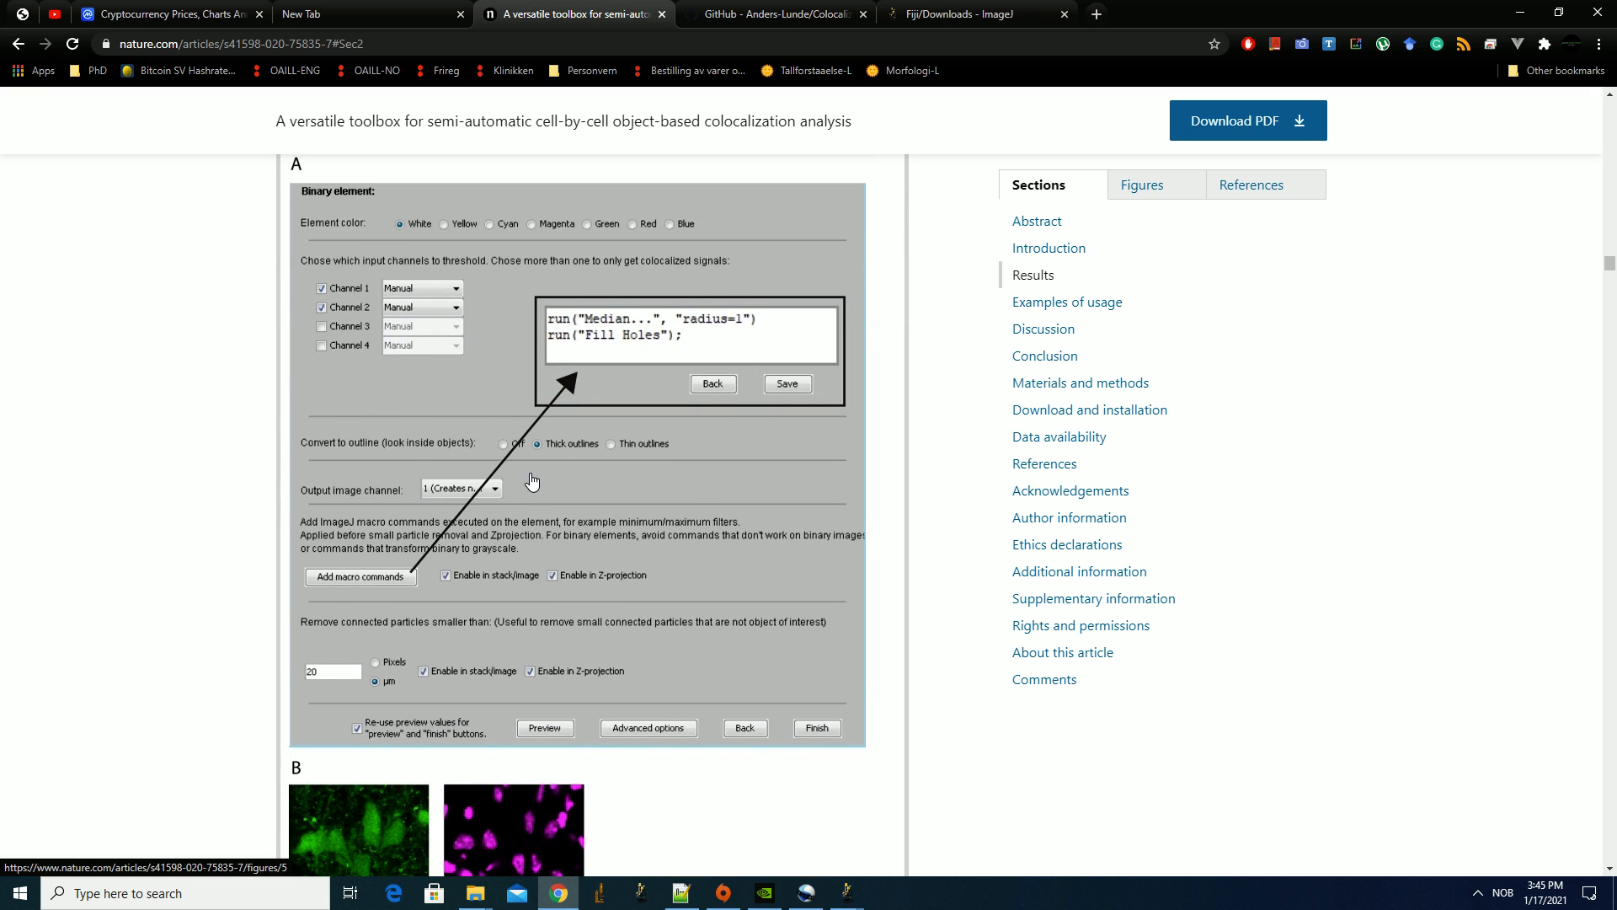
pyautogui.scroll(-5, 335, 628)
pyautogui.scroll(-4, 332, 628)
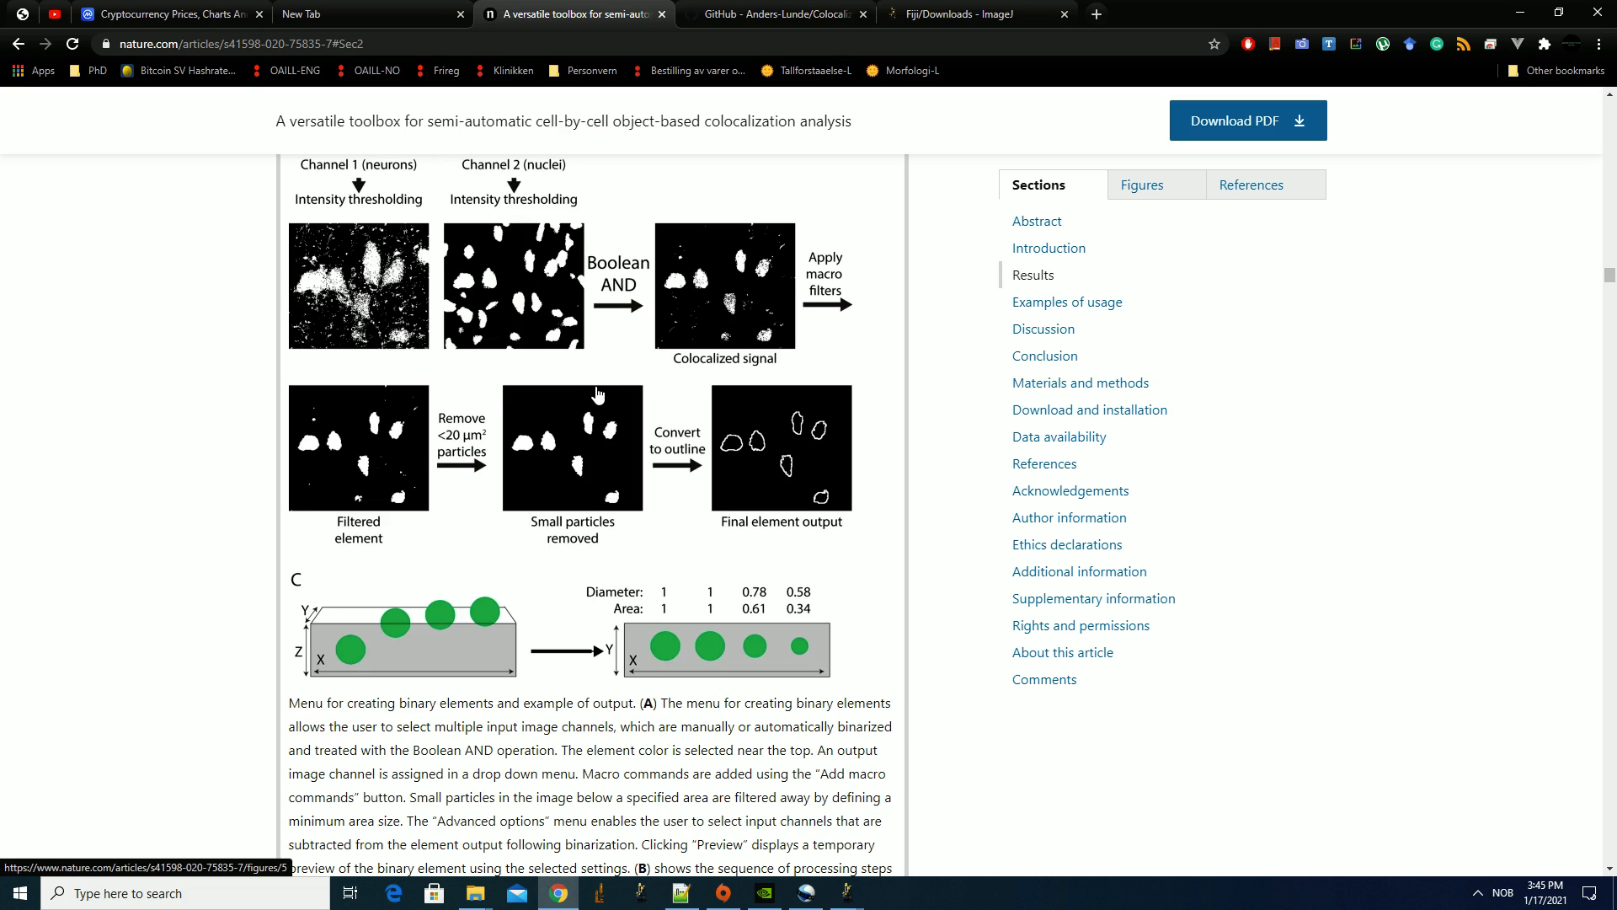
pyautogui.scroll(-20, 596, 393)
pyautogui.scroll(-5, 607, 408)
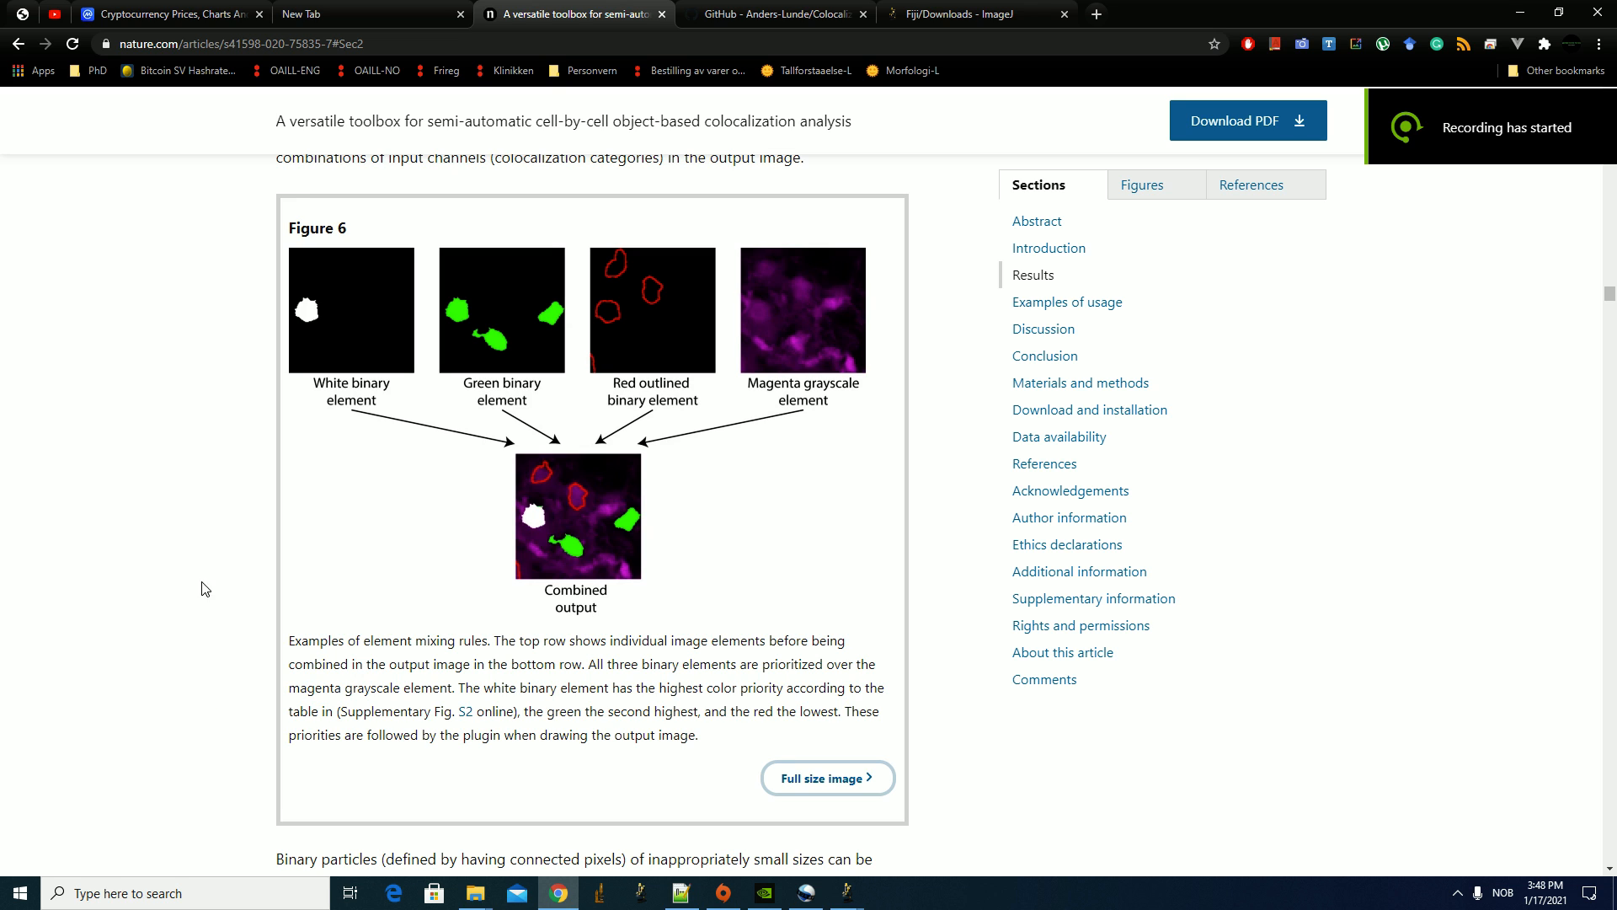
# Read the article's "Element mixing rules" section, highlighting its heading and the passages on overlapping locations and binary element priority
pyautogui.scroll(-15, 262, 455)
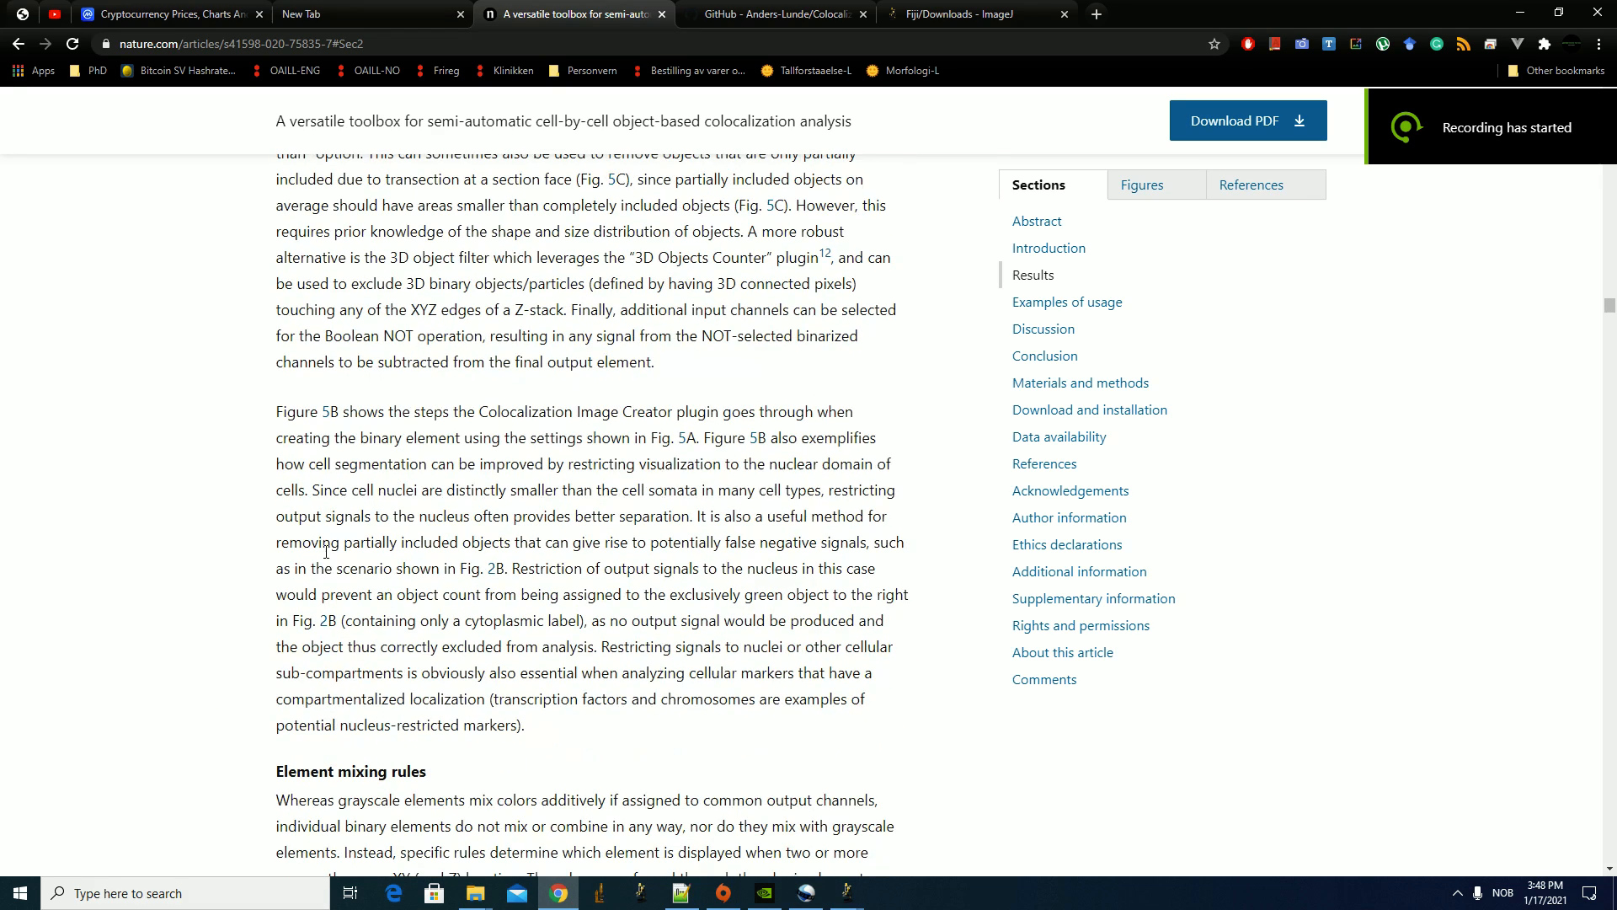
pyautogui.moveTo(277, 602); pyautogui.dragTo(430, 605)
pyautogui.scroll(-3, 360, 481)
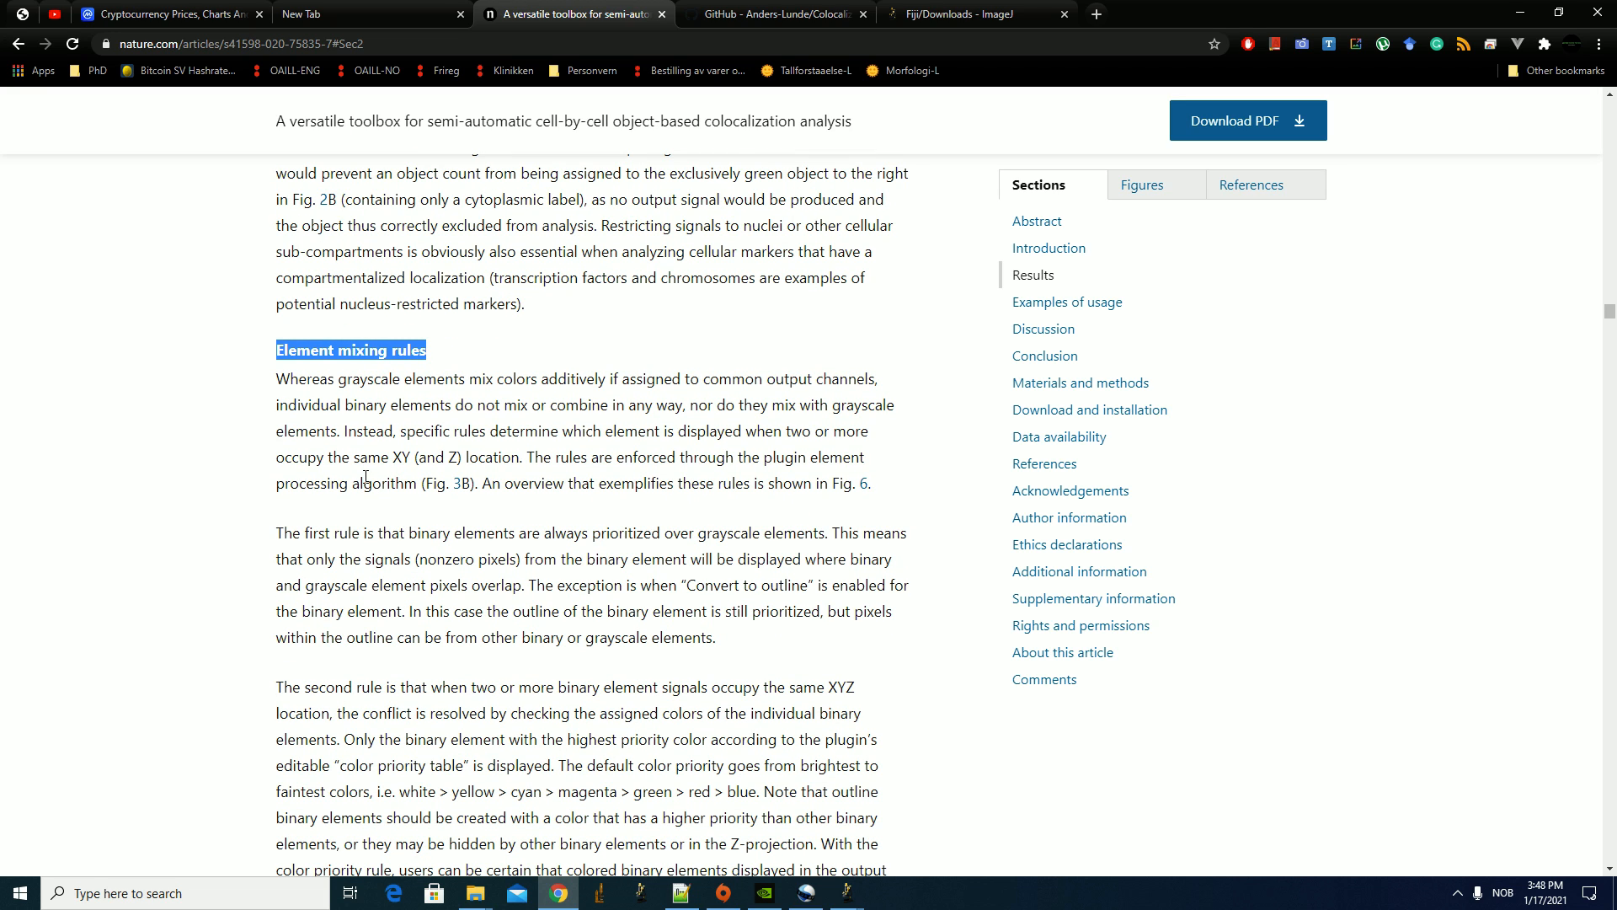
pyautogui.moveTo(360, 457); pyautogui.dragTo(511, 458)
pyautogui.scroll(-1, 516, 511)
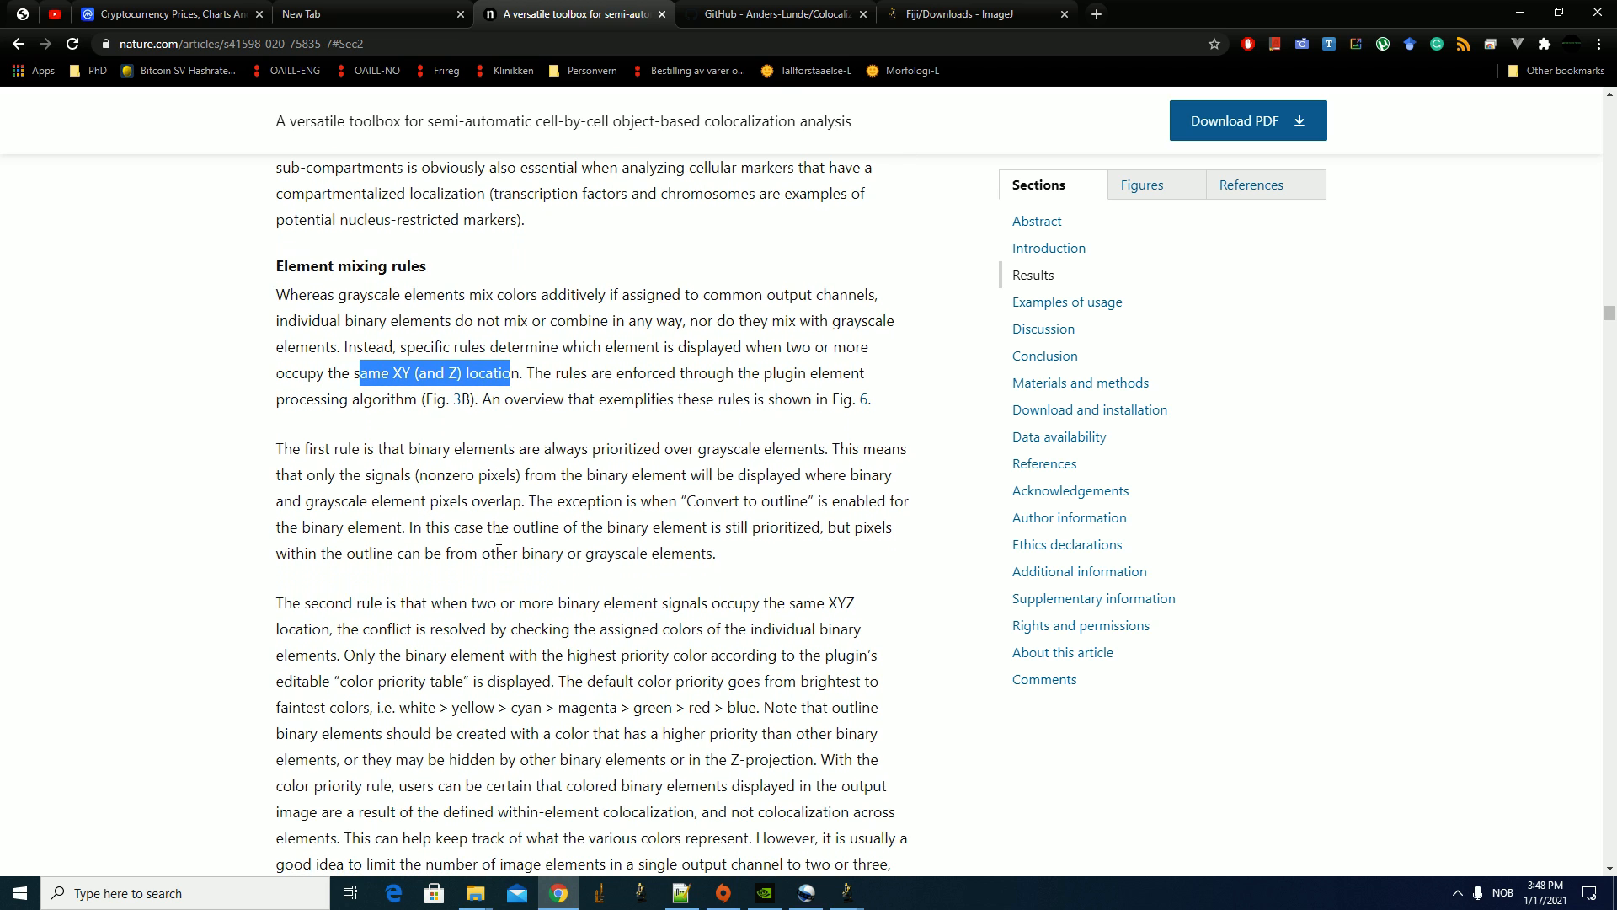
pyautogui.scroll(-2, 405, 439)
pyautogui.scroll(1, 397, 403)
pyautogui.moveTo(393, 219); pyautogui.dragTo(606, 761)
pyautogui.scroll(-1, 606, 762)
pyautogui.scroll(-5, 606, 761)
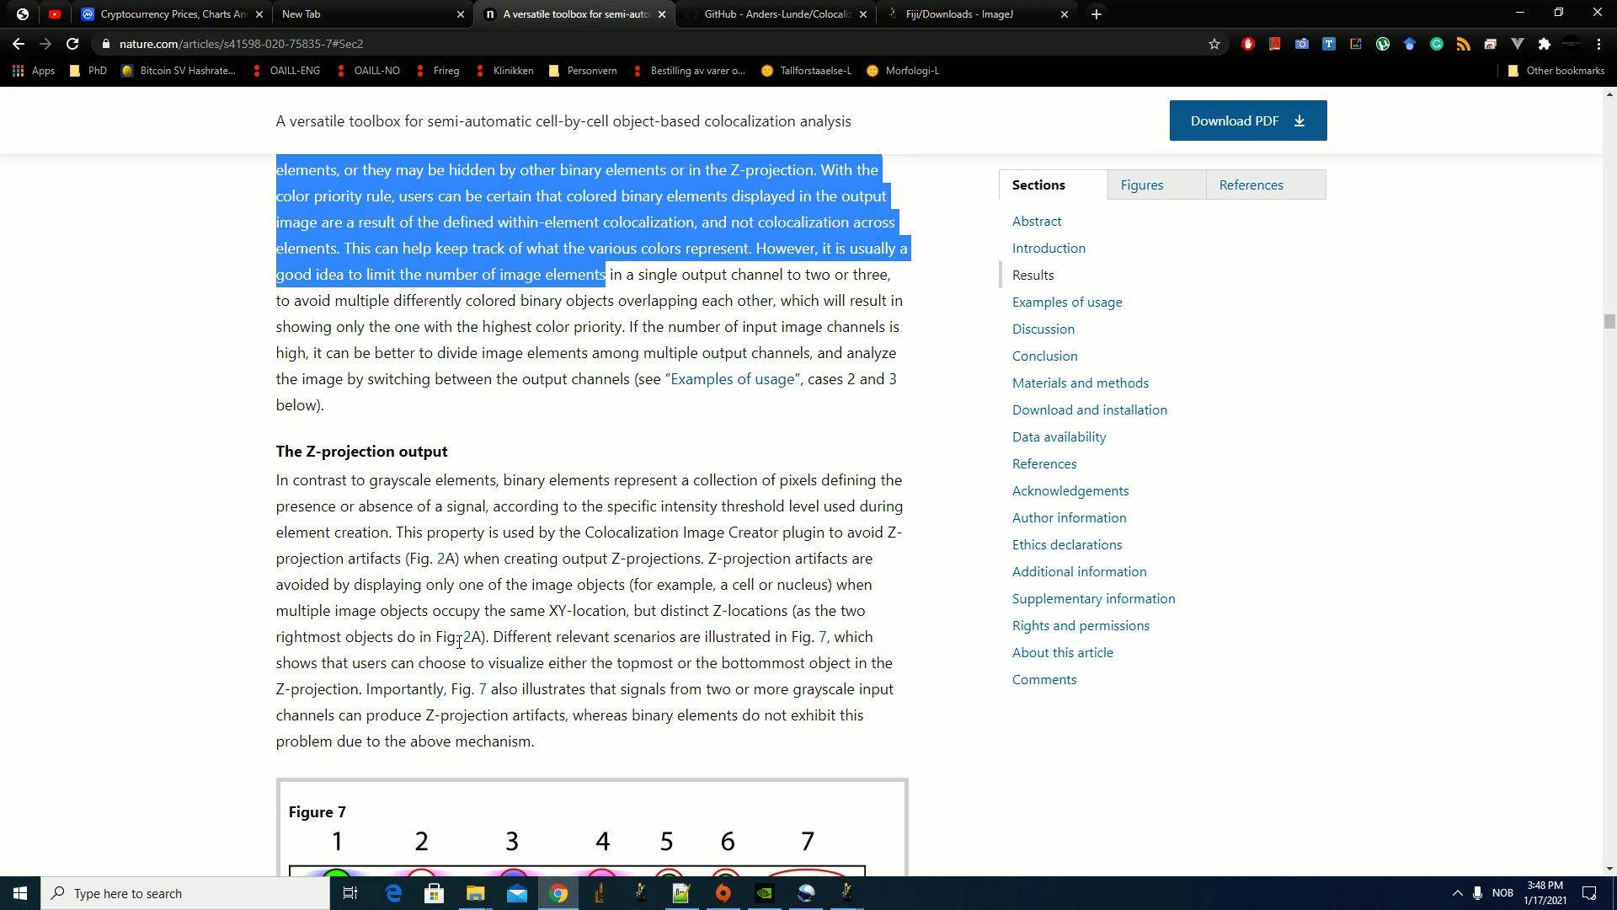
# Highlight the heading "The Z-projection output", examine Figure 2 on projection artifacts, and return to Figure 7
pyautogui.scroll(-2, 459, 644)
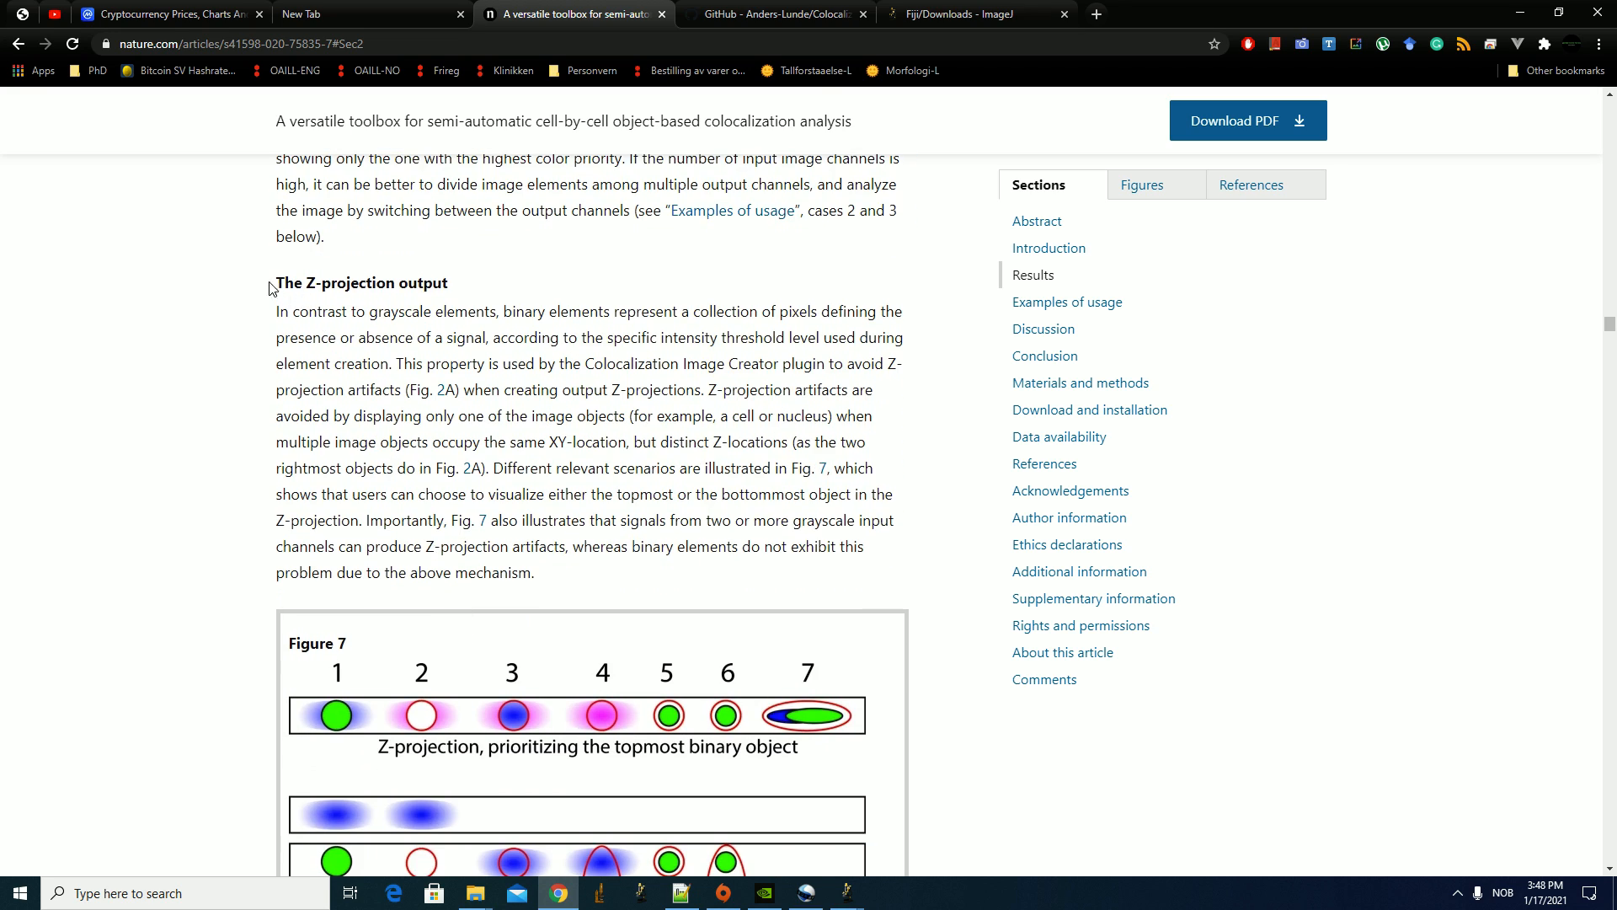
pyautogui.moveTo(279, 276); pyautogui.dragTo(476, 291)
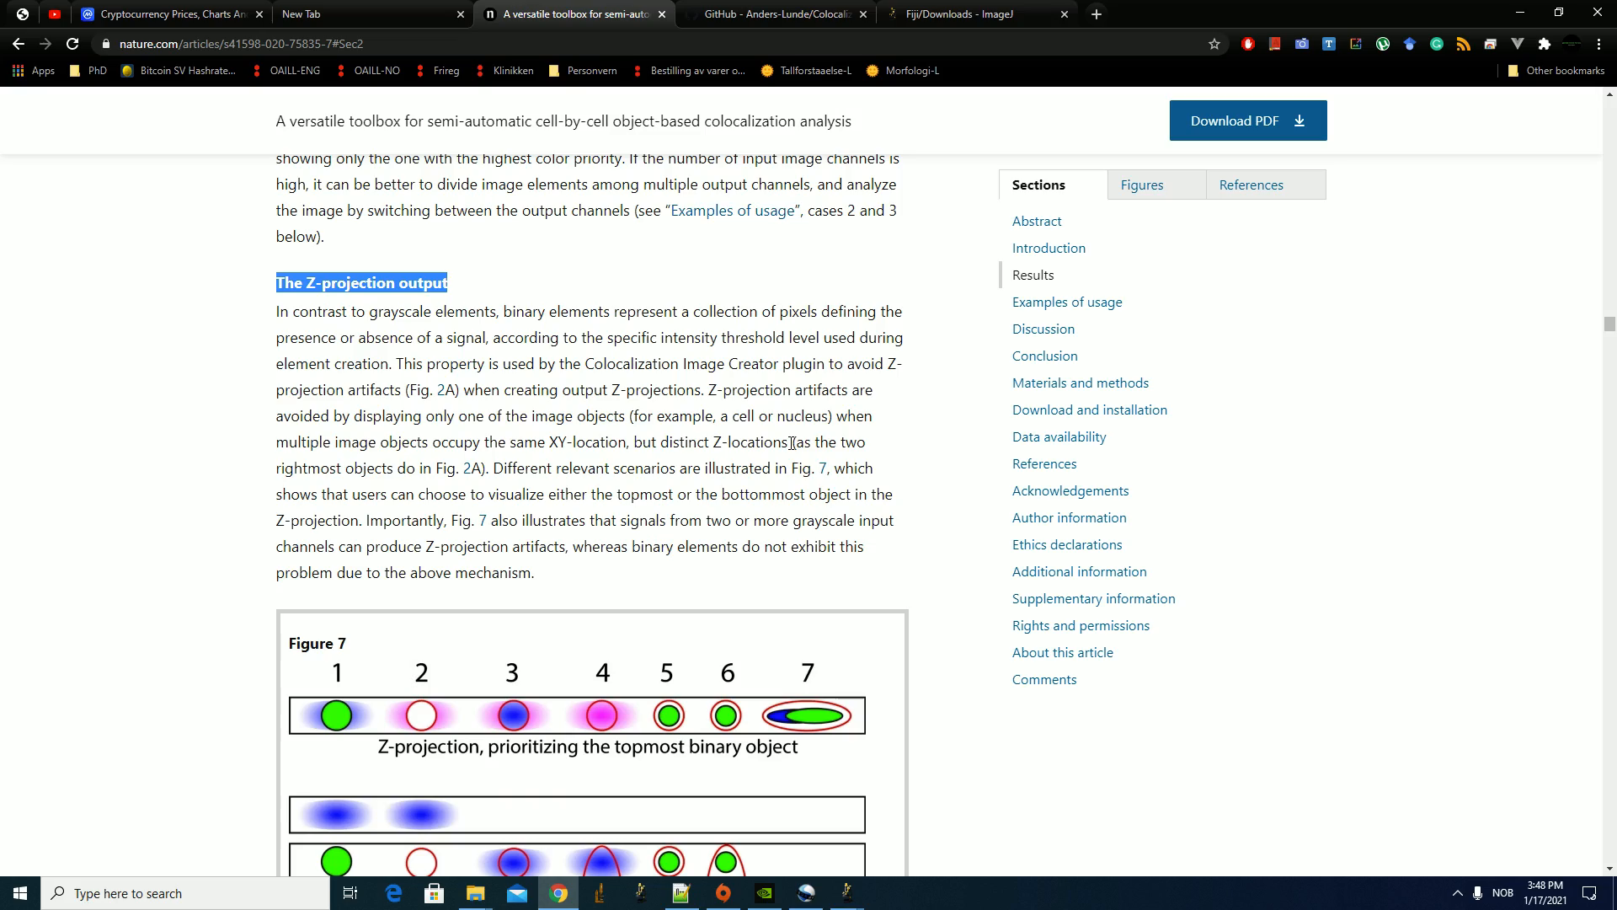
pyautogui.moveTo(1606, 326); pyautogui.dragTo(1616, 160)
pyautogui.scroll(-3, 672, 726)
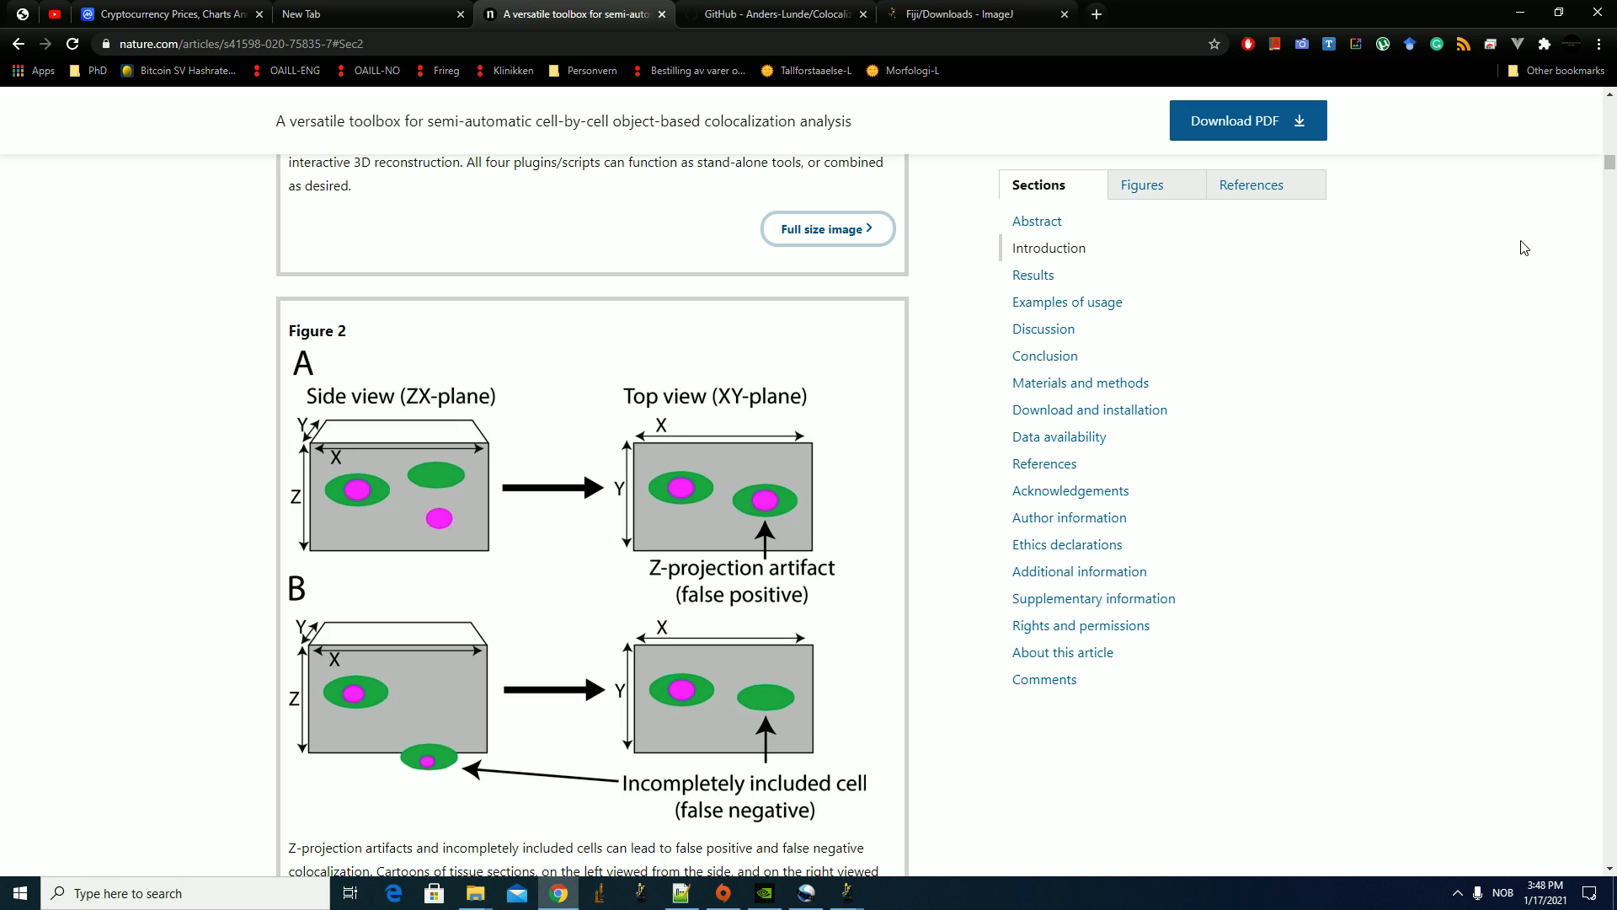
pyautogui.moveTo(1613, 175); pyautogui.dragTo(1605, 335)
# Switch to Fiji's output image and go through its Z sections, returning to the projection at section 1
pyautogui.click(846, 893)
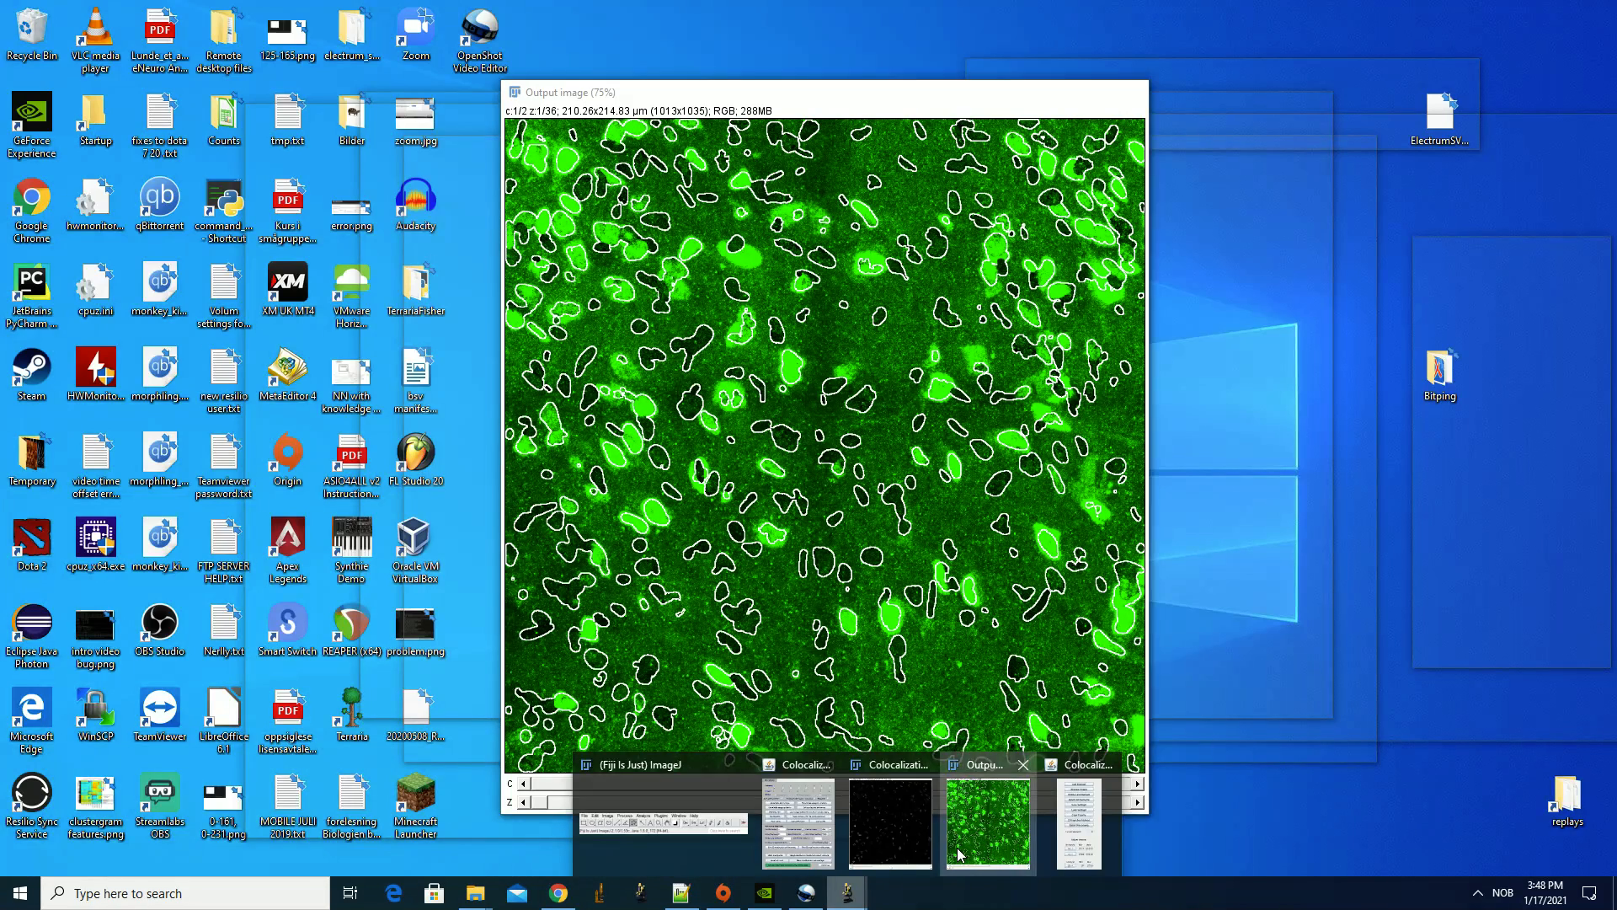
pyautogui.click(959, 855)
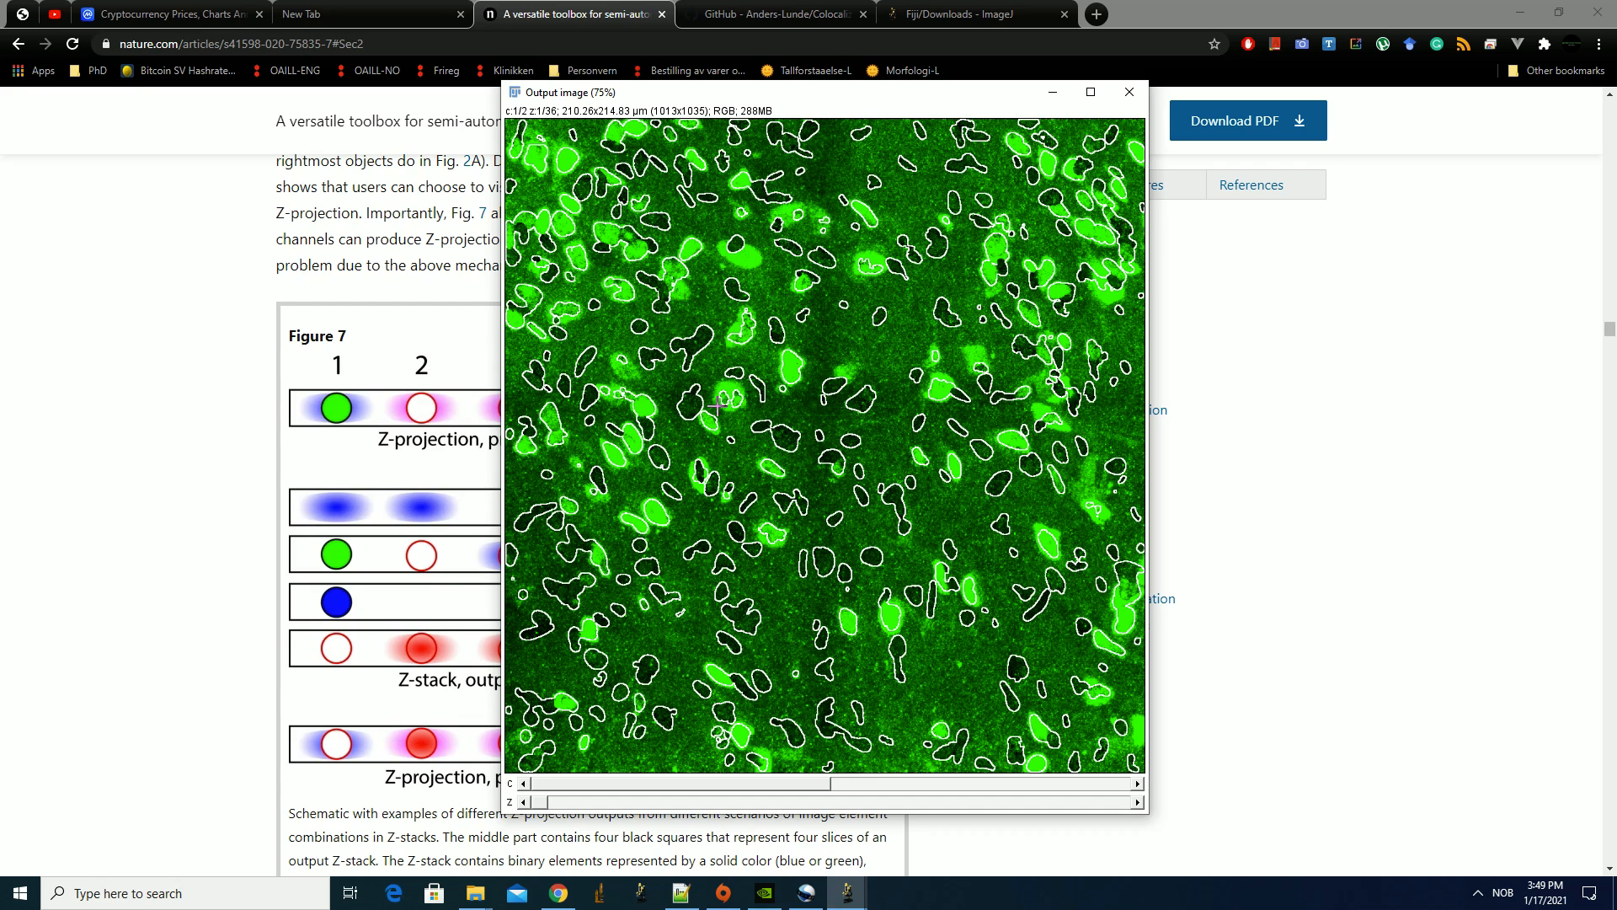
pyautogui.moveTo(542, 807)
pyautogui.mouseDown()
pyautogui.moveTo(1045, 828)
pyautogui.moveTo(534, 835)
pyautogui.mouseUp()
pyautogui.scroll(-5, 683, 665)
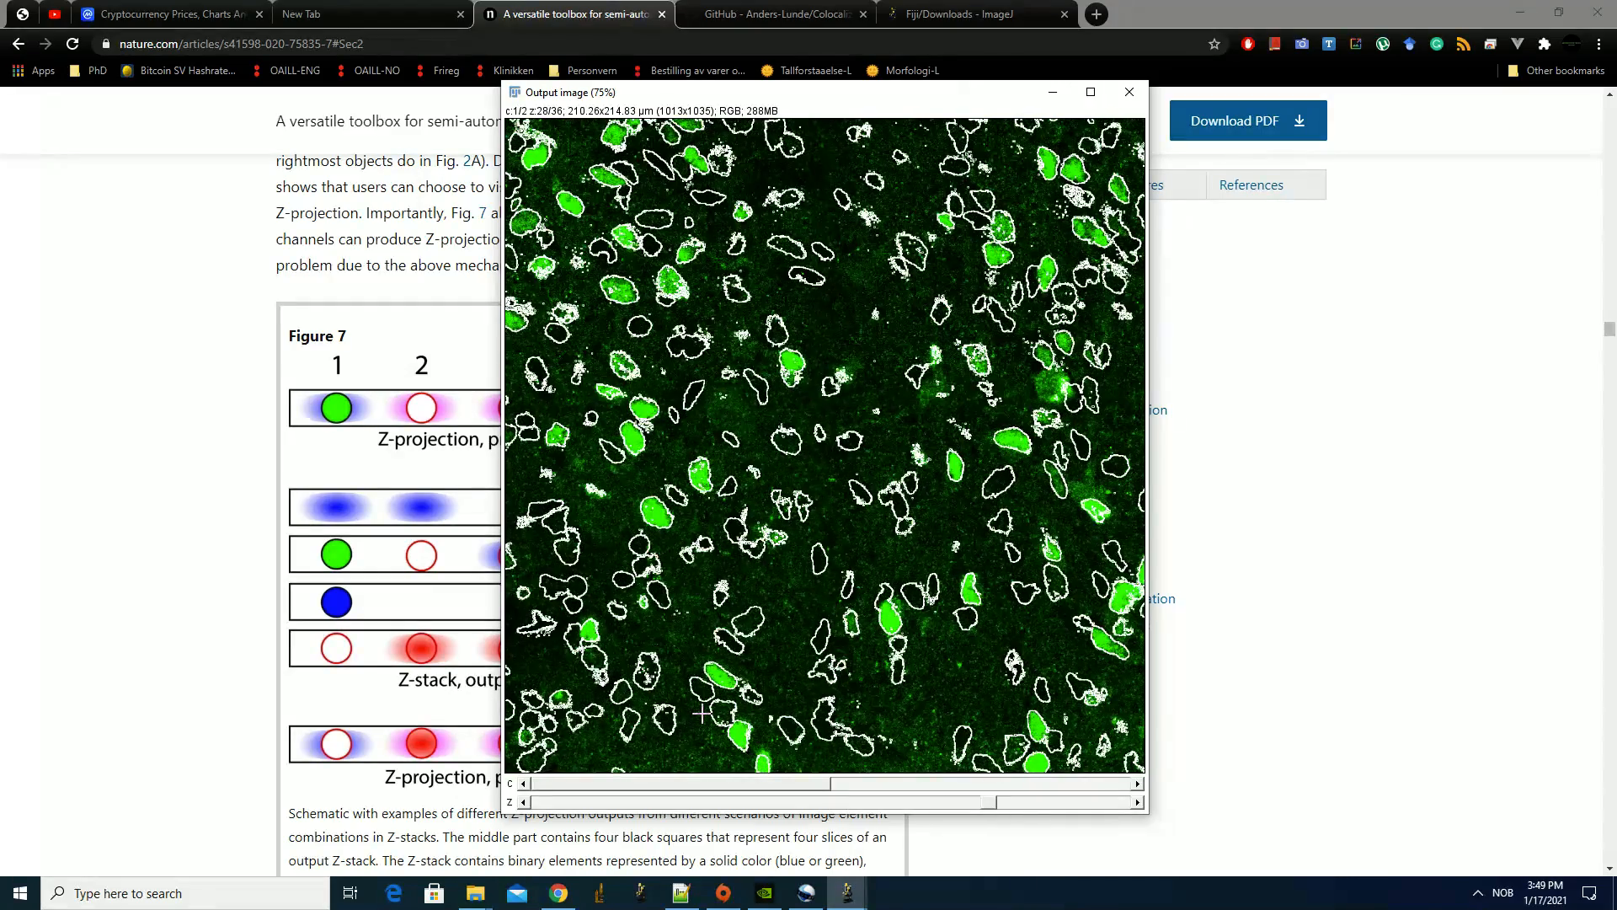
pyautogui.scroll(-1, 736, 431)
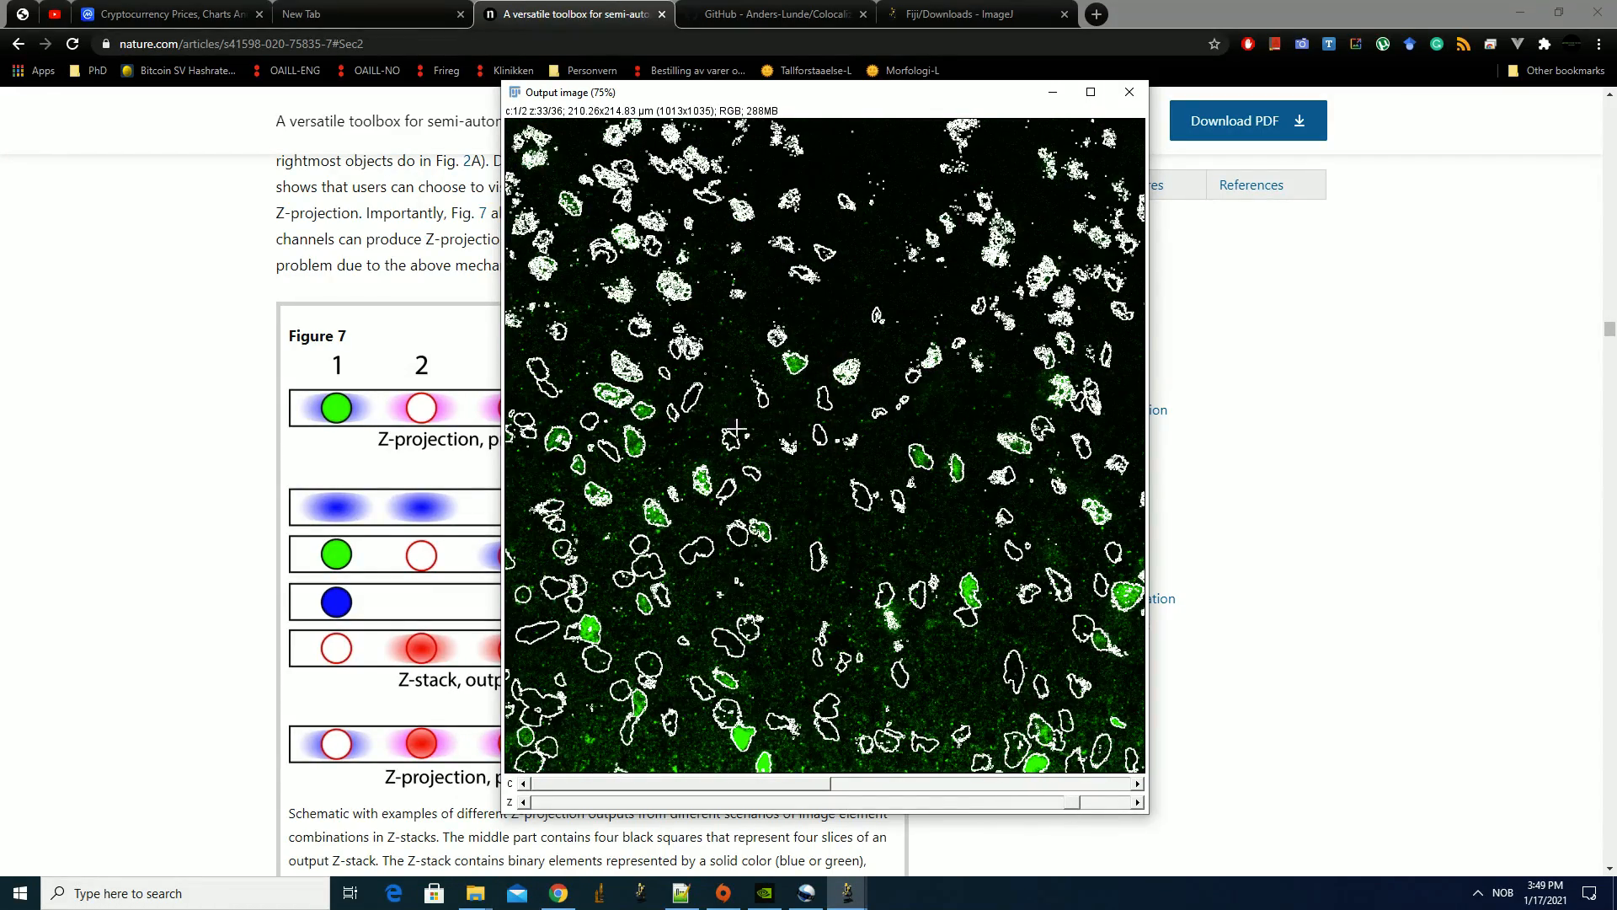
pyautogui.scroll(19, 775, 590)
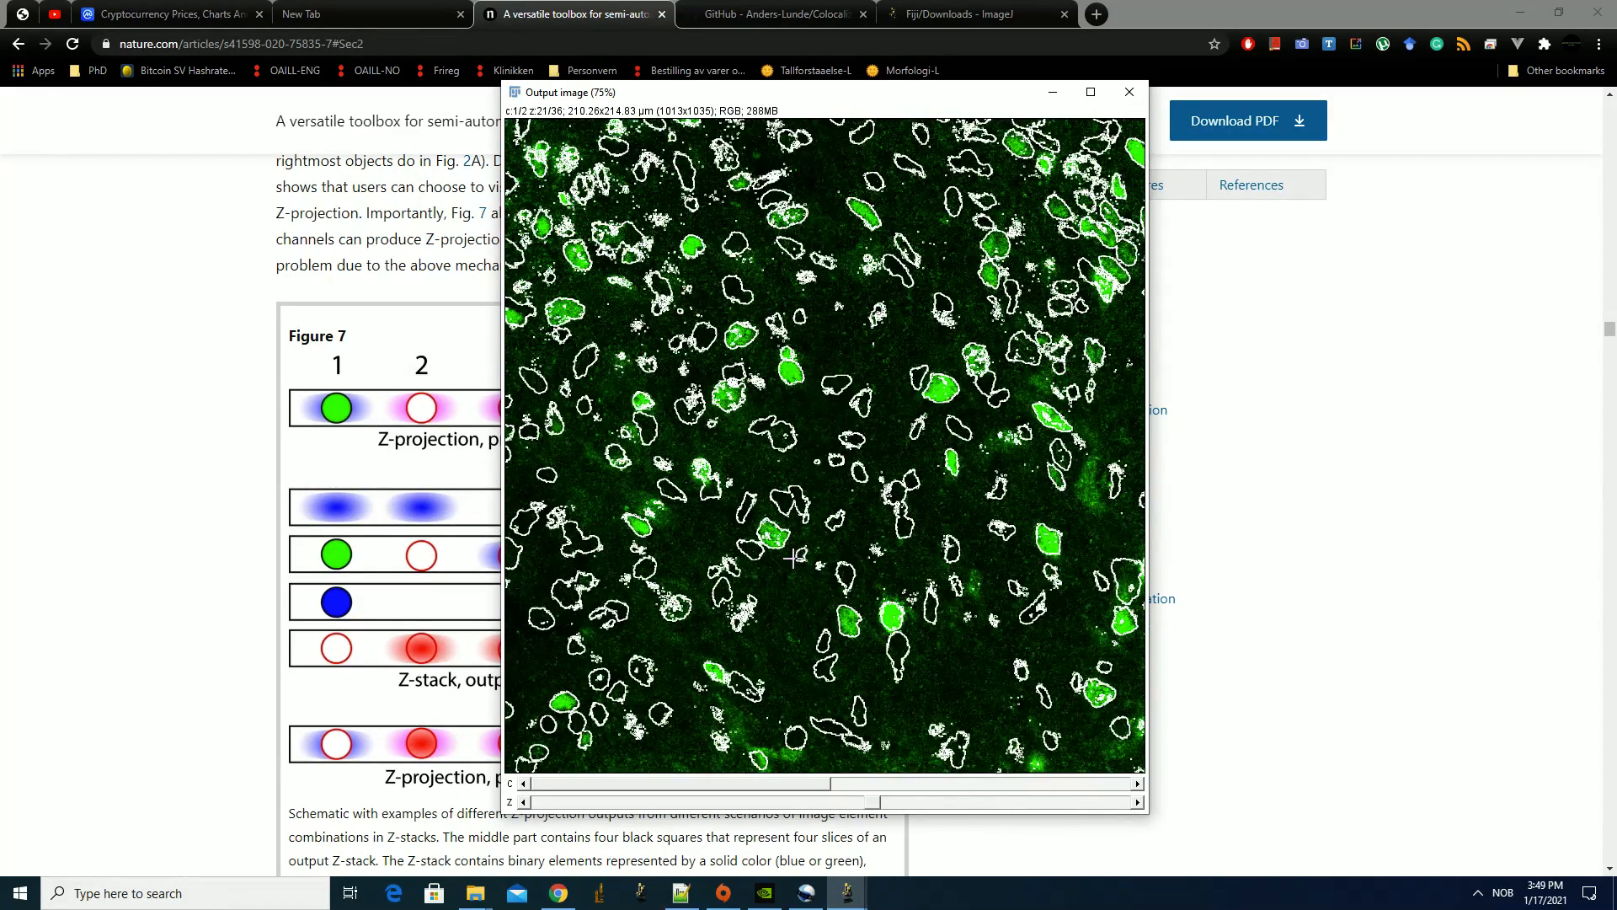
pyautogui.scroll(4, 775, 590)
pyautogui.moveTo(690, 801); pyautogui.dragTo(594, 813)
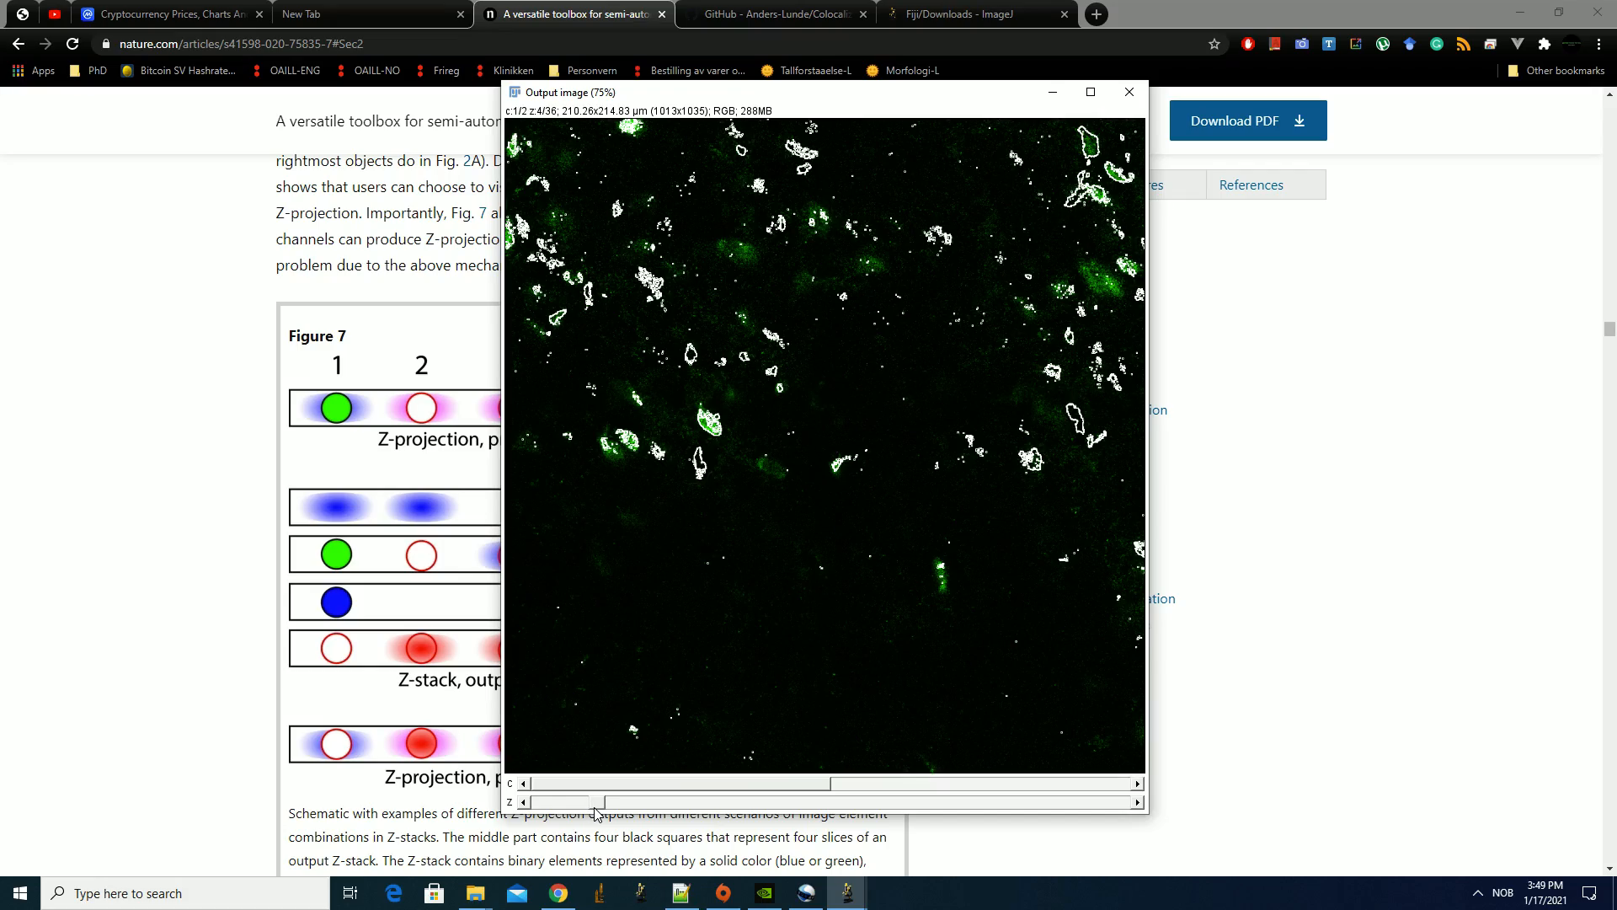
pyautogui.moveTo(596, 811); pyautogui.dragTo(539, 805)
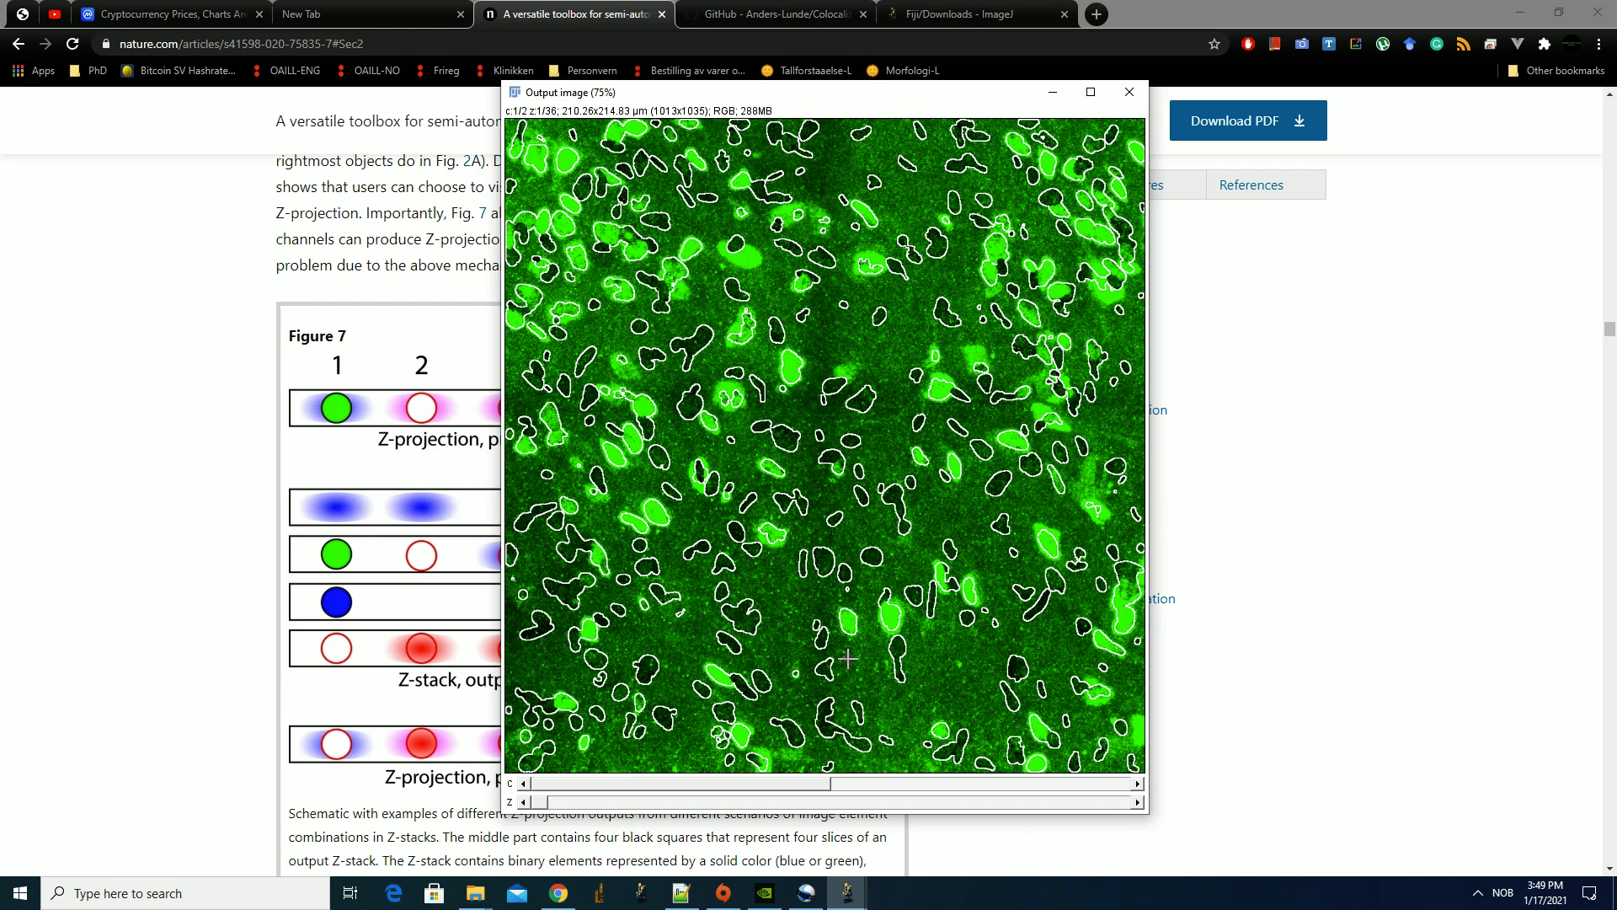
# Move the output image window beside Figure 7 and examine the figure's topmost and bottommost Z-projection scenarios
pyautogui.moveTo(798, 104); pyautogui.dragTo(1174, 118)
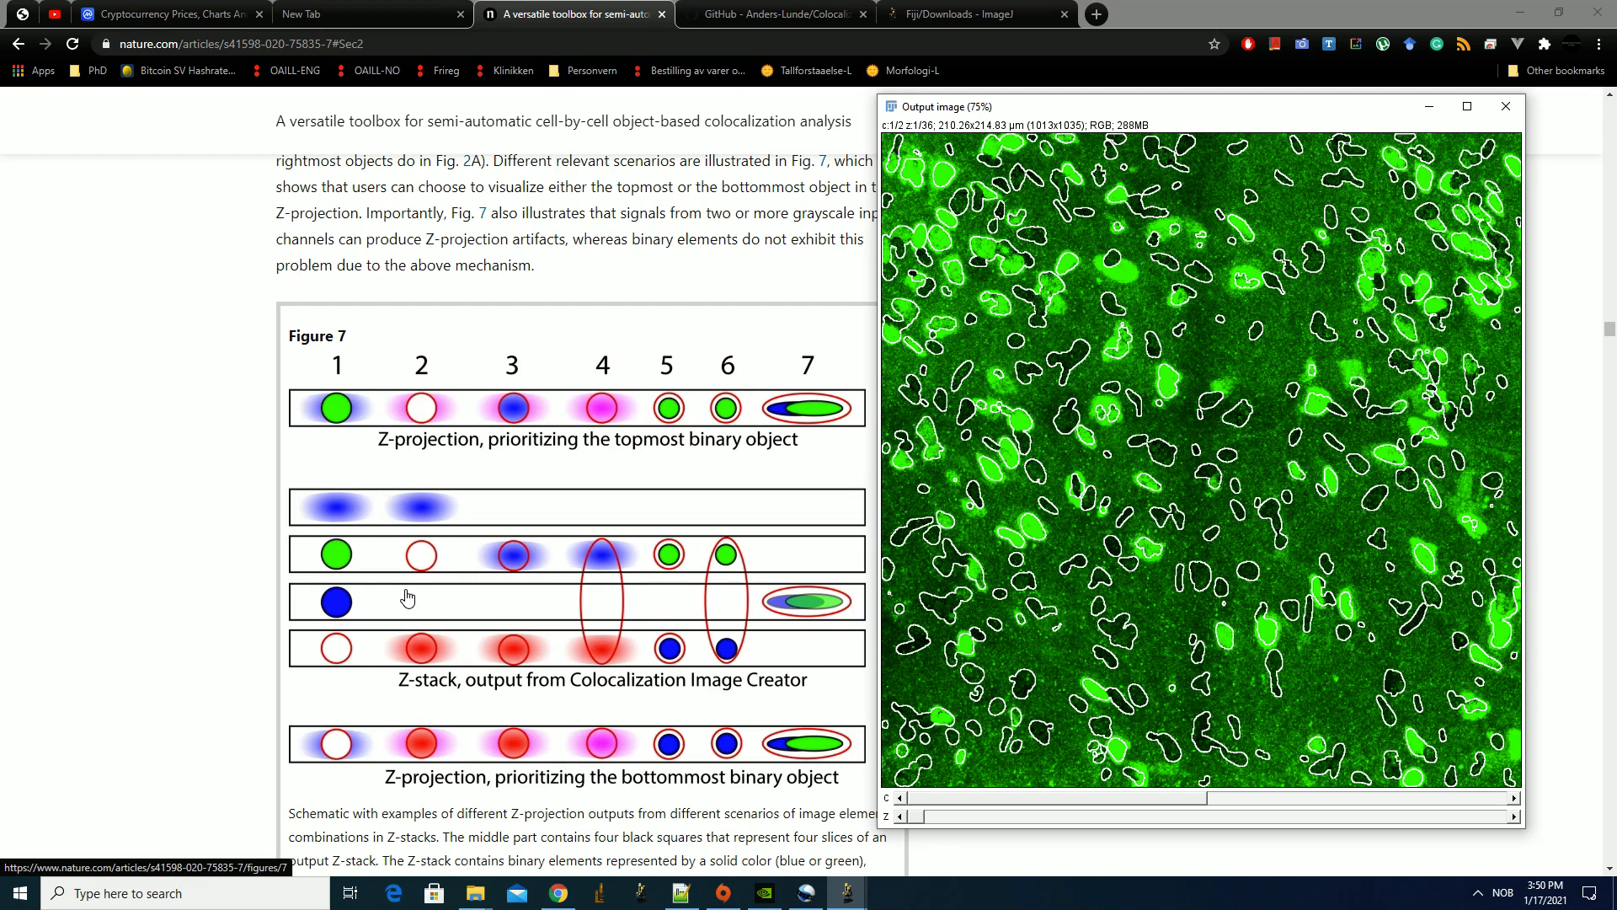
pyautogui.click(213, 527)
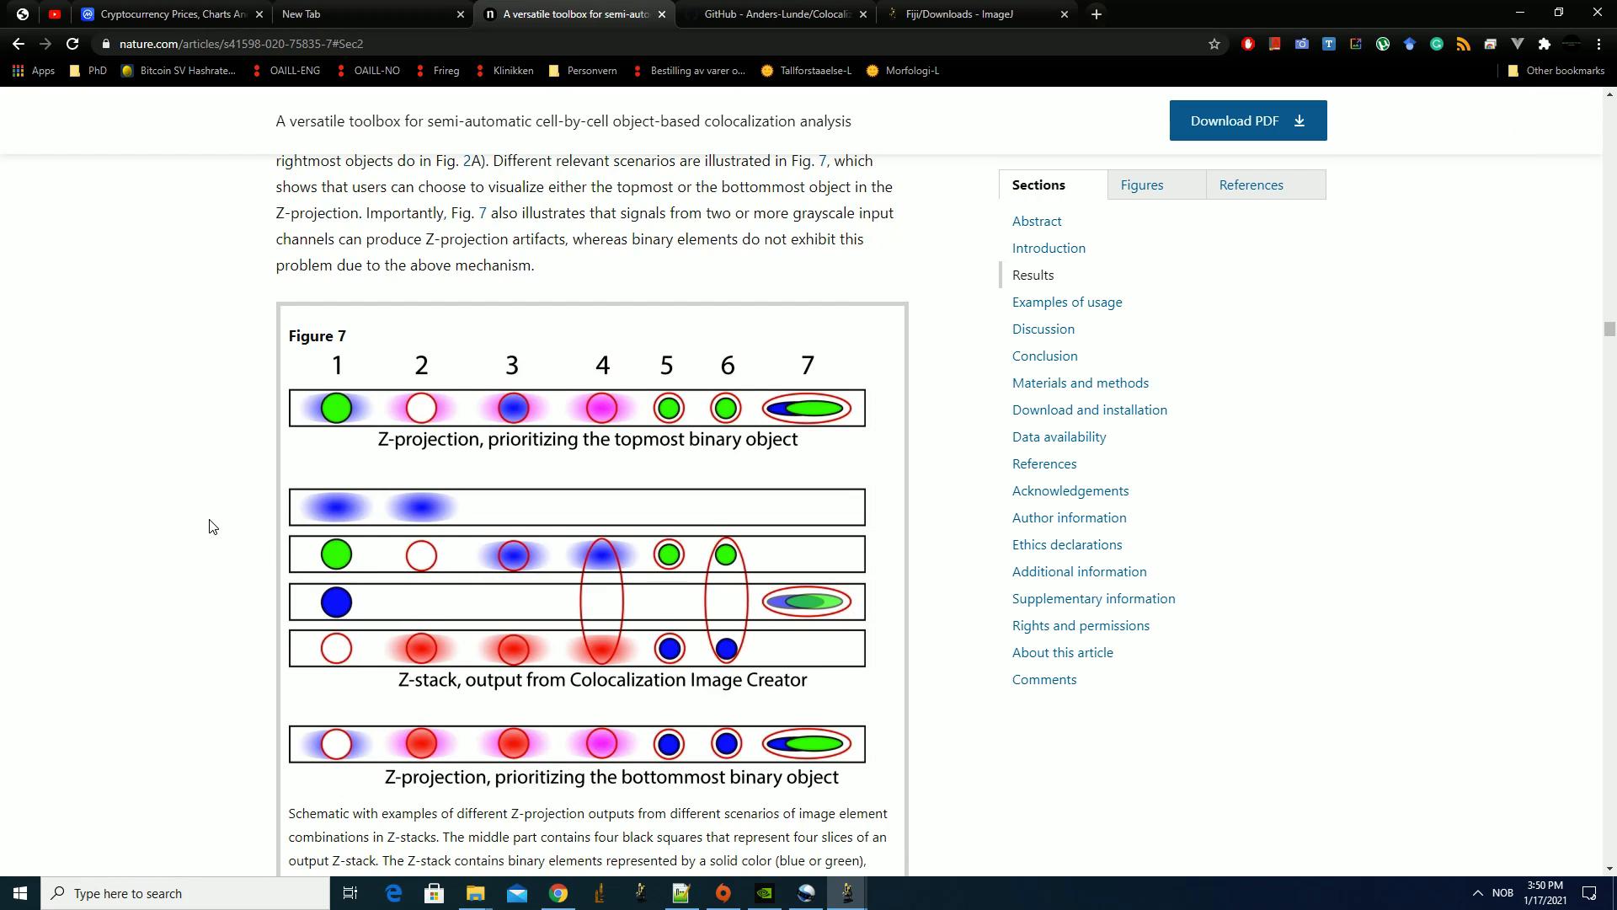
pyautogui.scroll(-1, 599, 516)
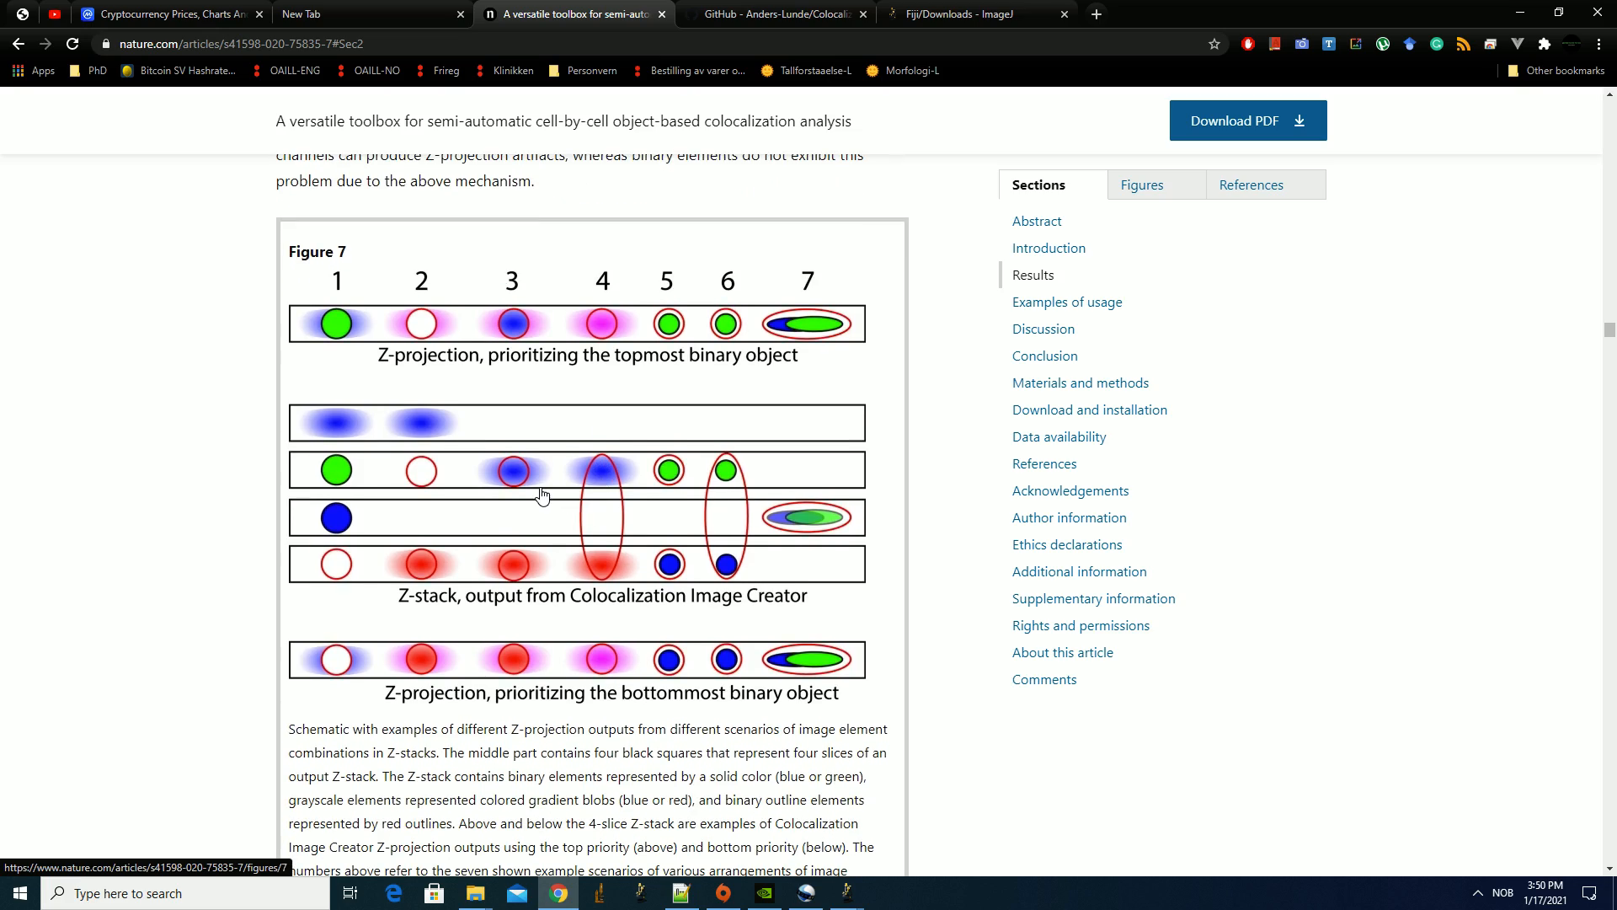
# Bring the output image back beside Figure 7 and examine the outlined objects in the deeper Z sections
pyautogui.moveTo(847, 893)
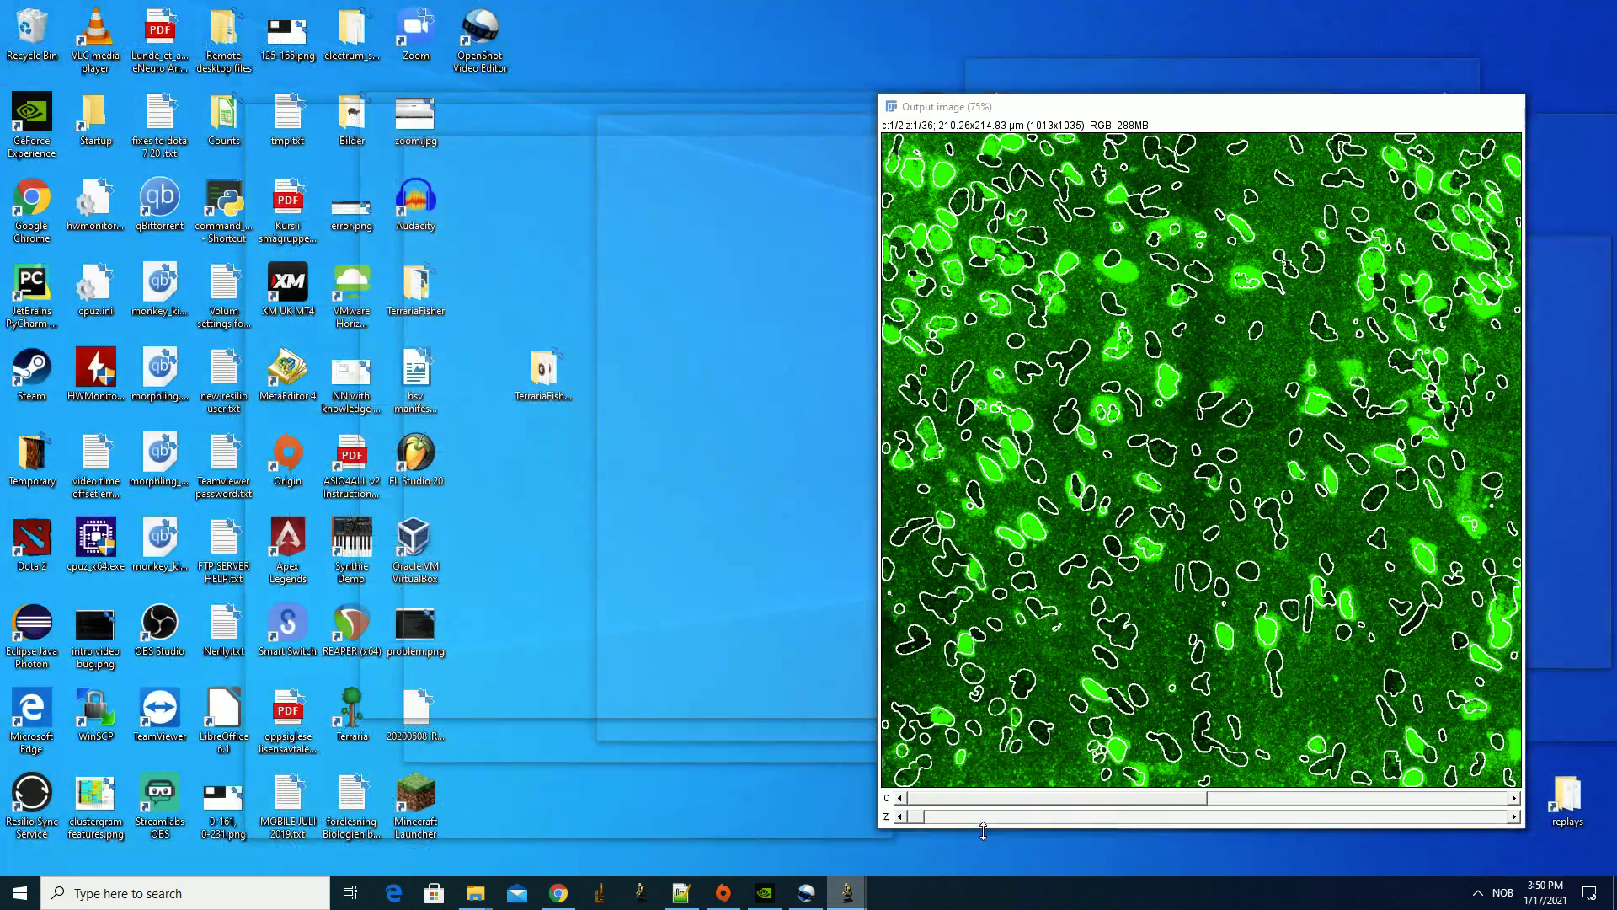
pyautogui.click(983, 831)
pyautogui.moveTo(919, 821); pyautogui.dragTo(1069, 815)
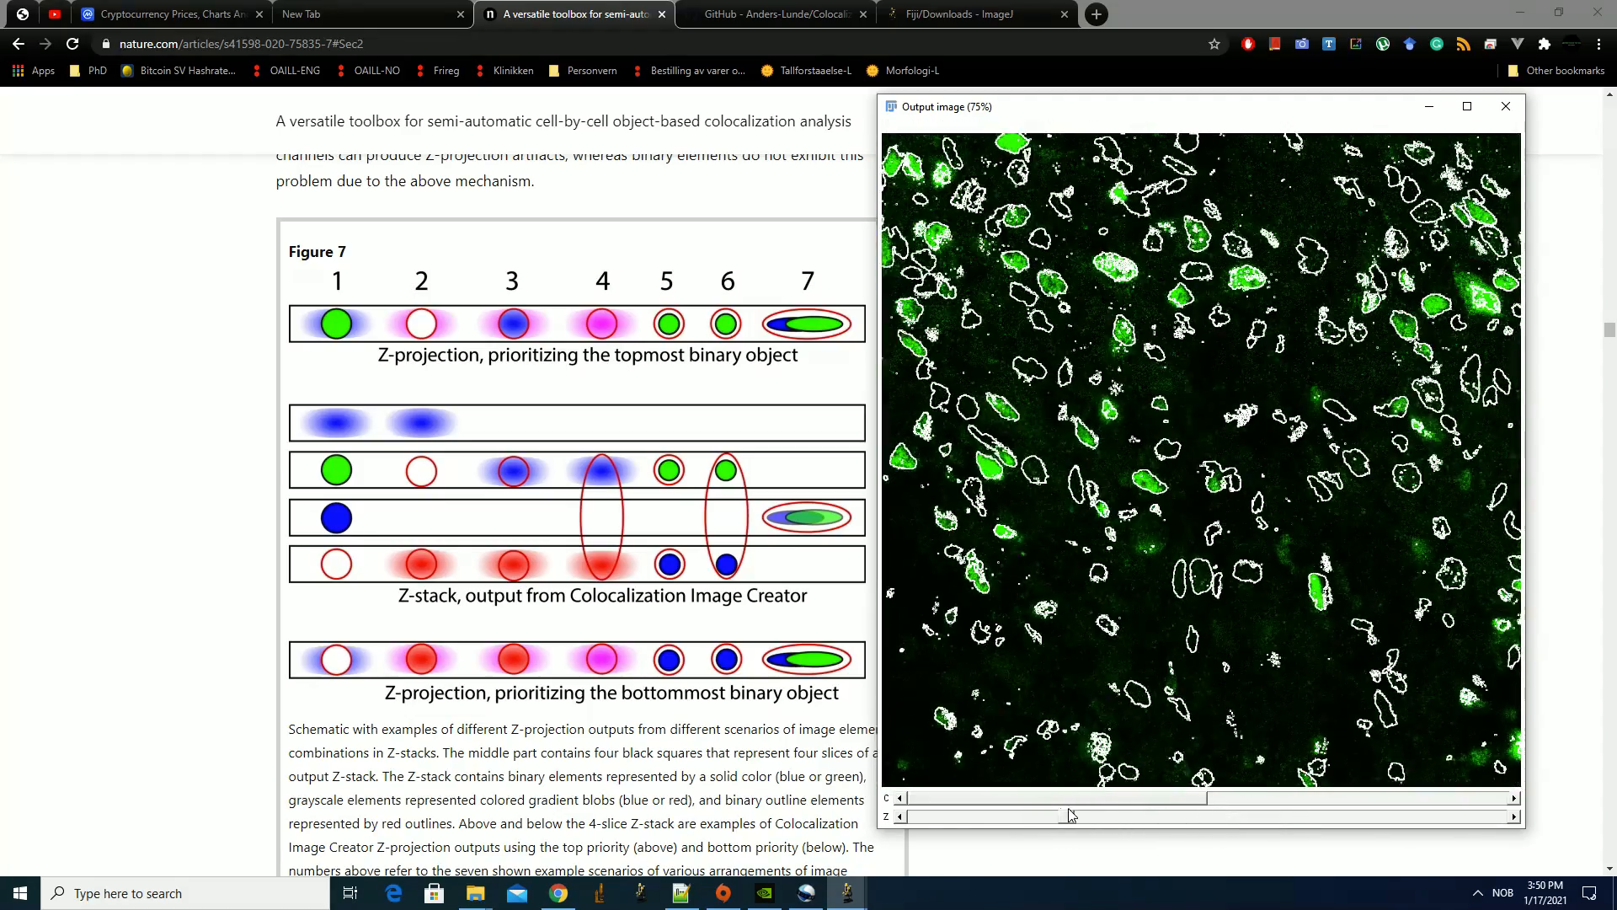
pyautogui.scroll(-9, 1086, 611)
pyautogui.scroll(-12, 1101, 582)
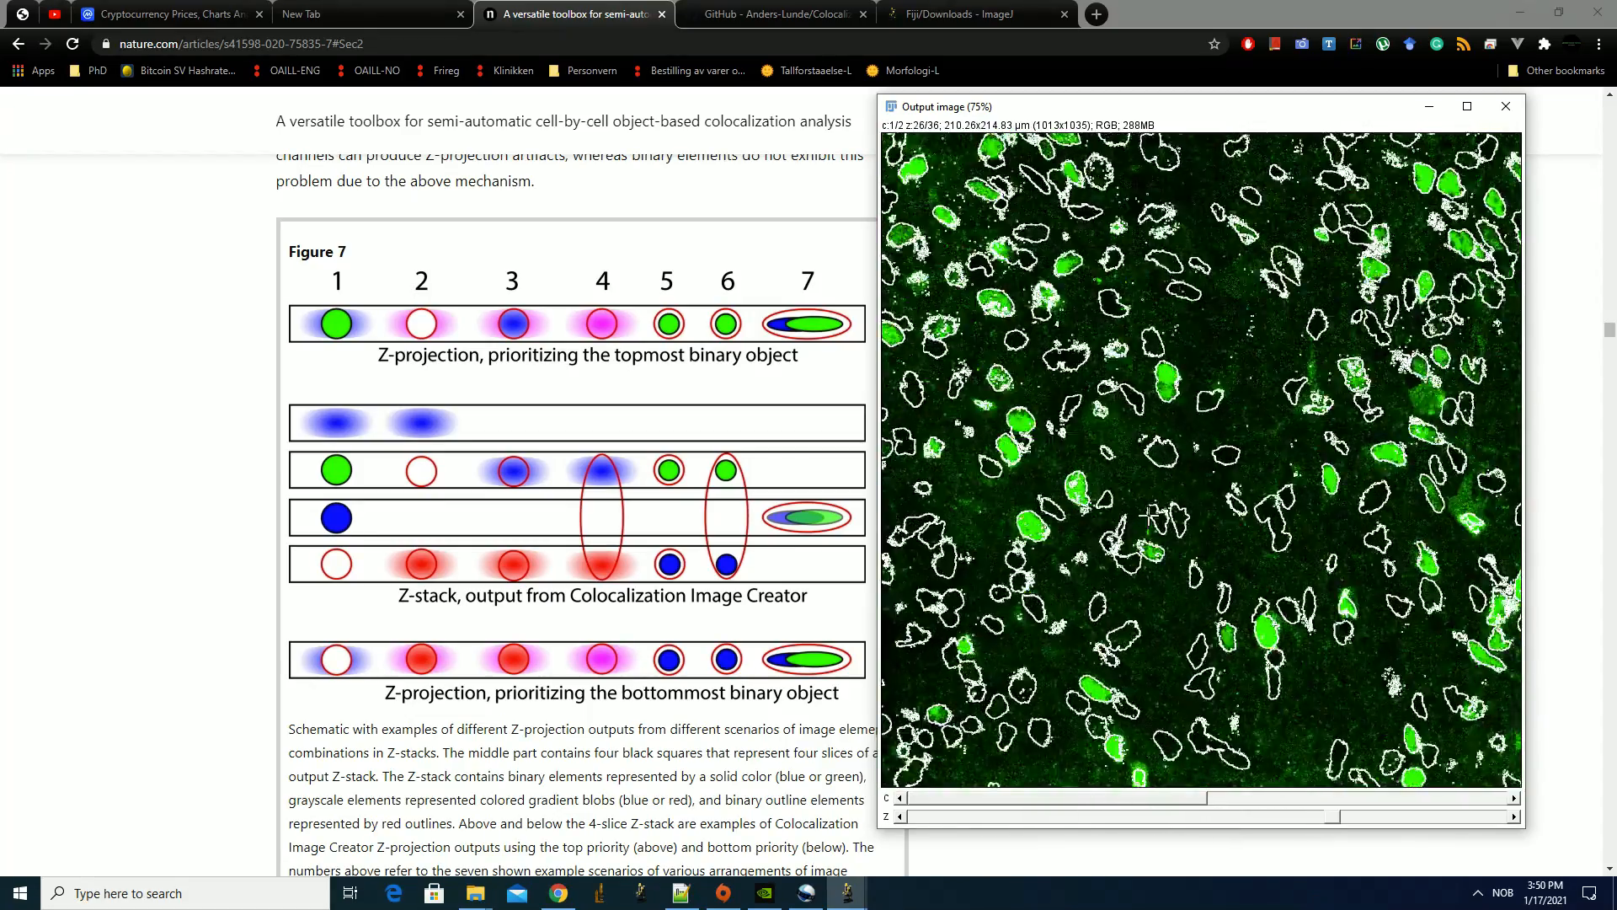
pyautogui.scroll(8, 1187, 424)
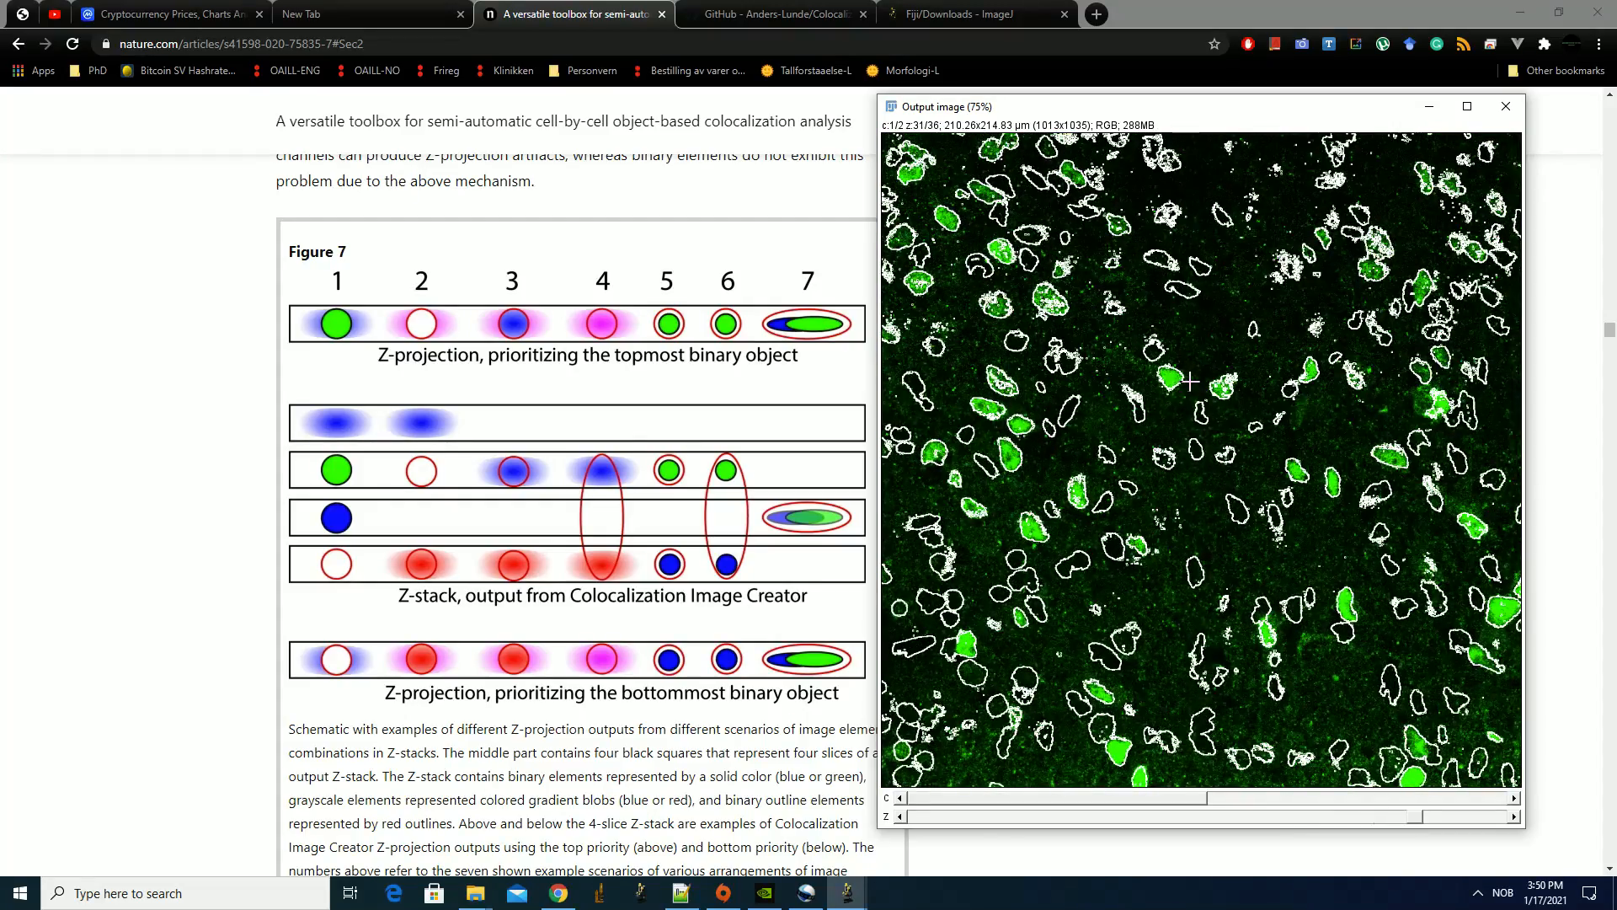
pyautogui.scroll(1, 1171, 388)
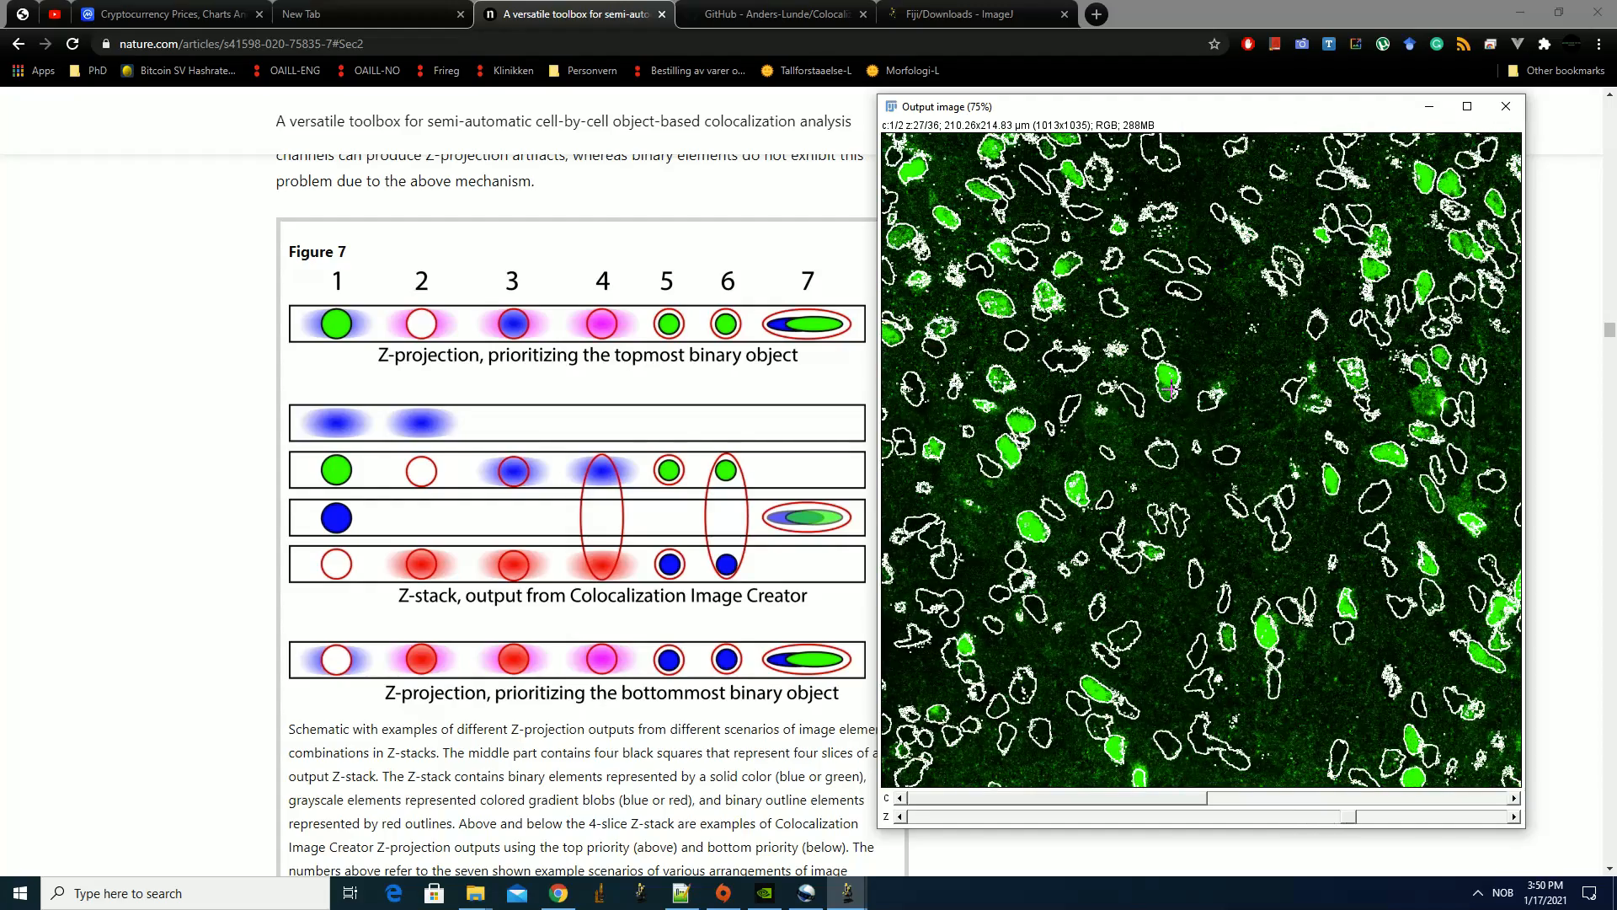
# Compare the output image's Z-projection at section 1 with Figure 7, and minimize the output image
pyautogui.scroll(6, 1160, 391)
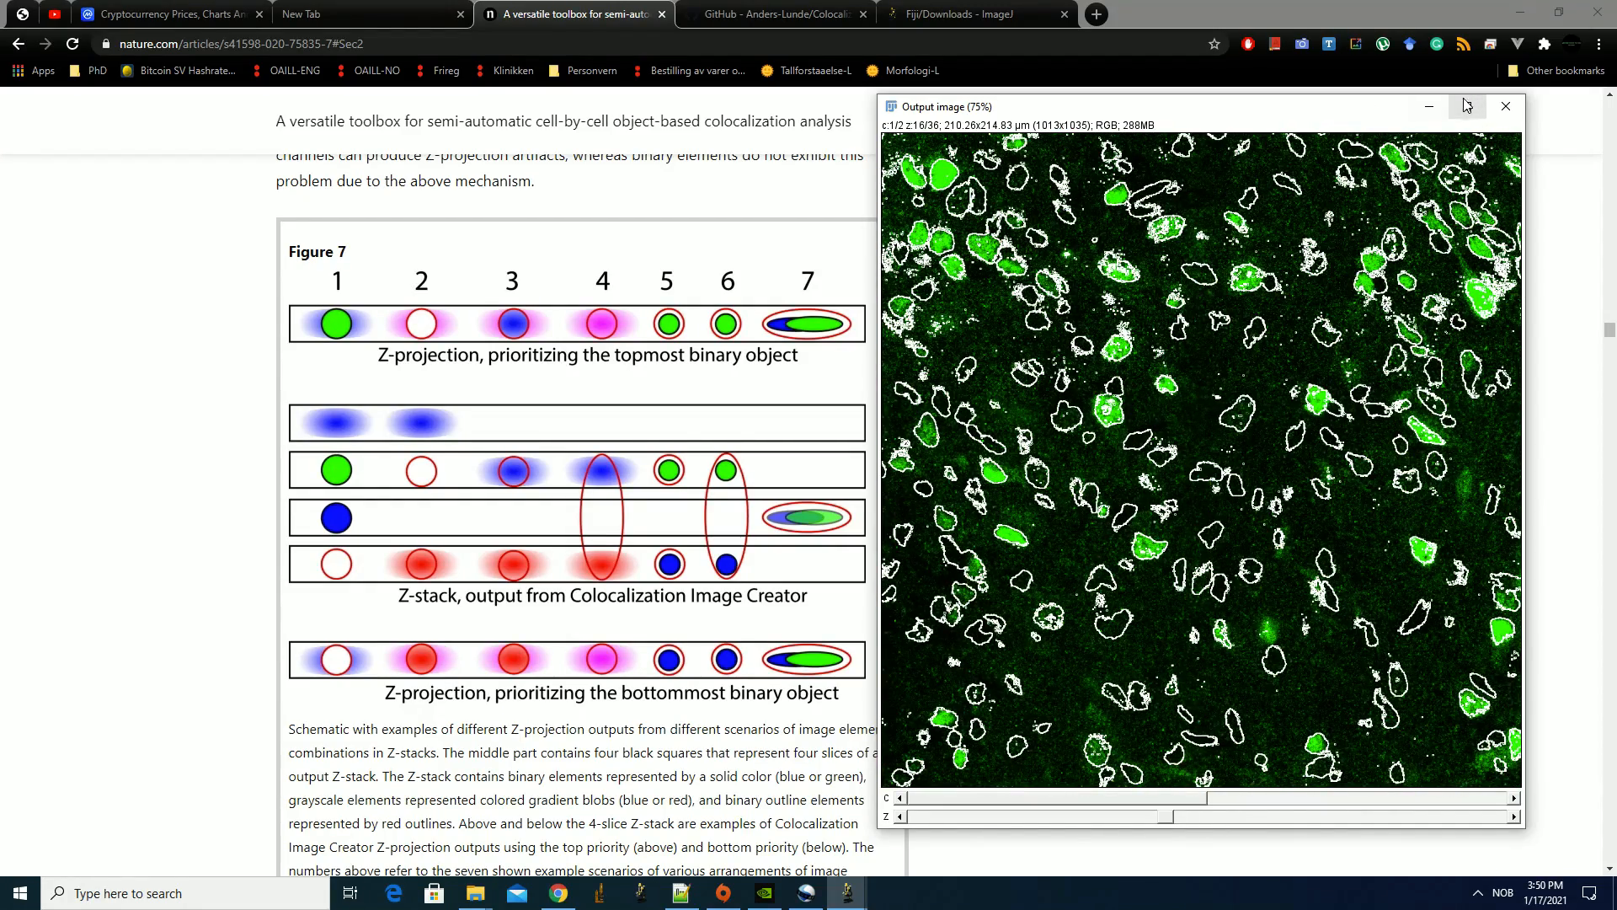
pyautogui.click(84, 431)
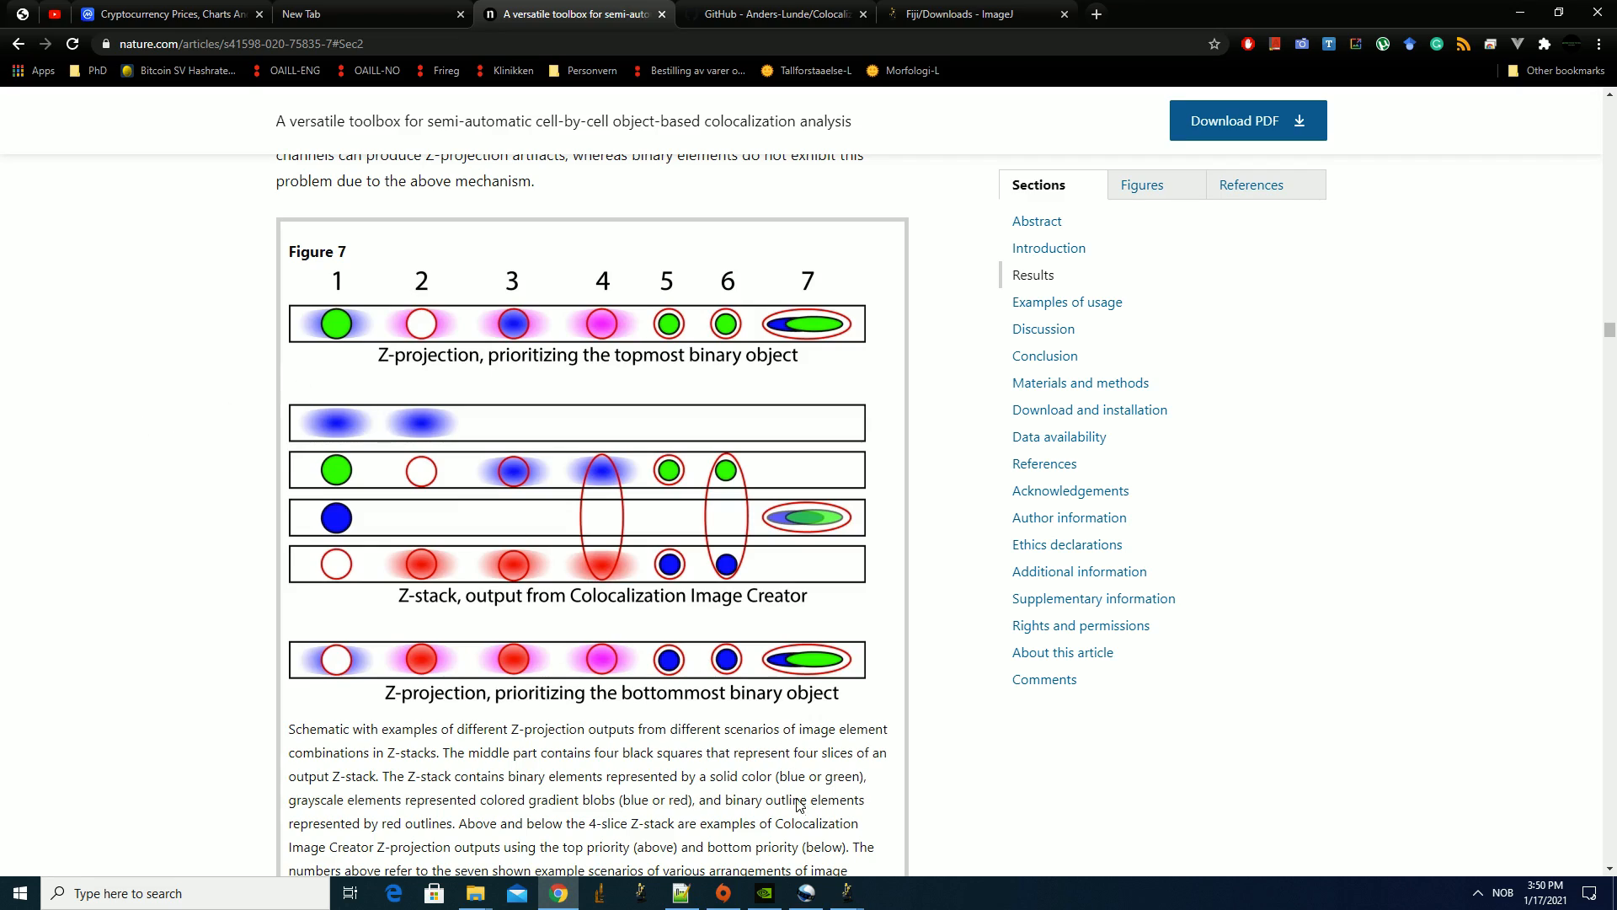
pyautogui.moveTo(856, 898)
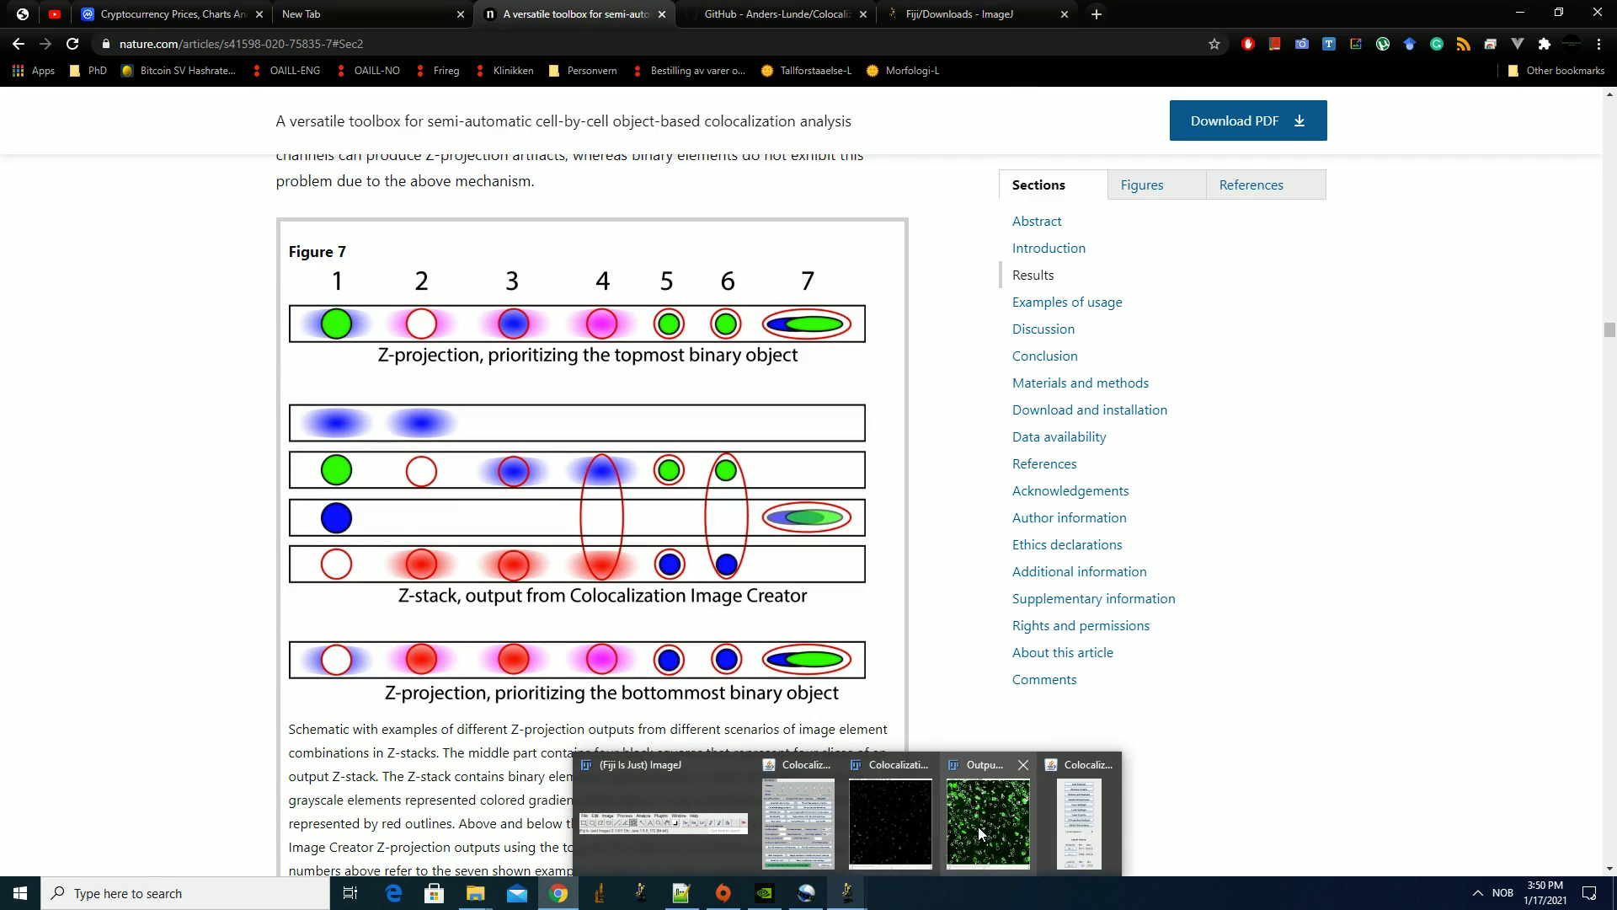
pyautogui.scroll(1, 160, 514)
pyautogui.scroll(-2, 160, 514)
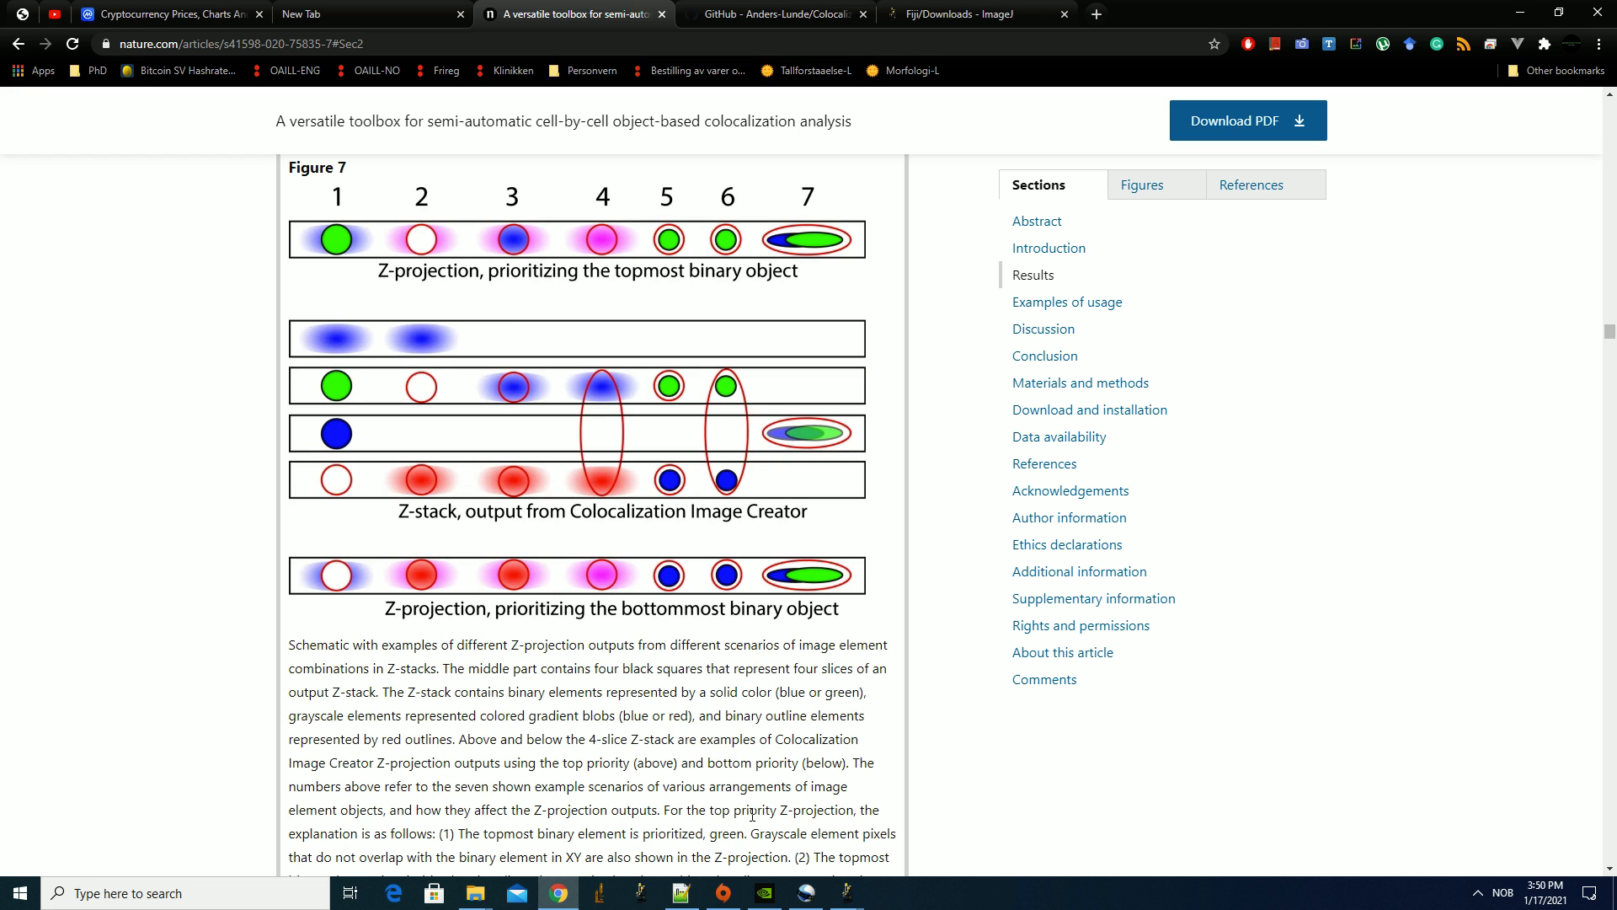
pyautogui.click(989, 825)
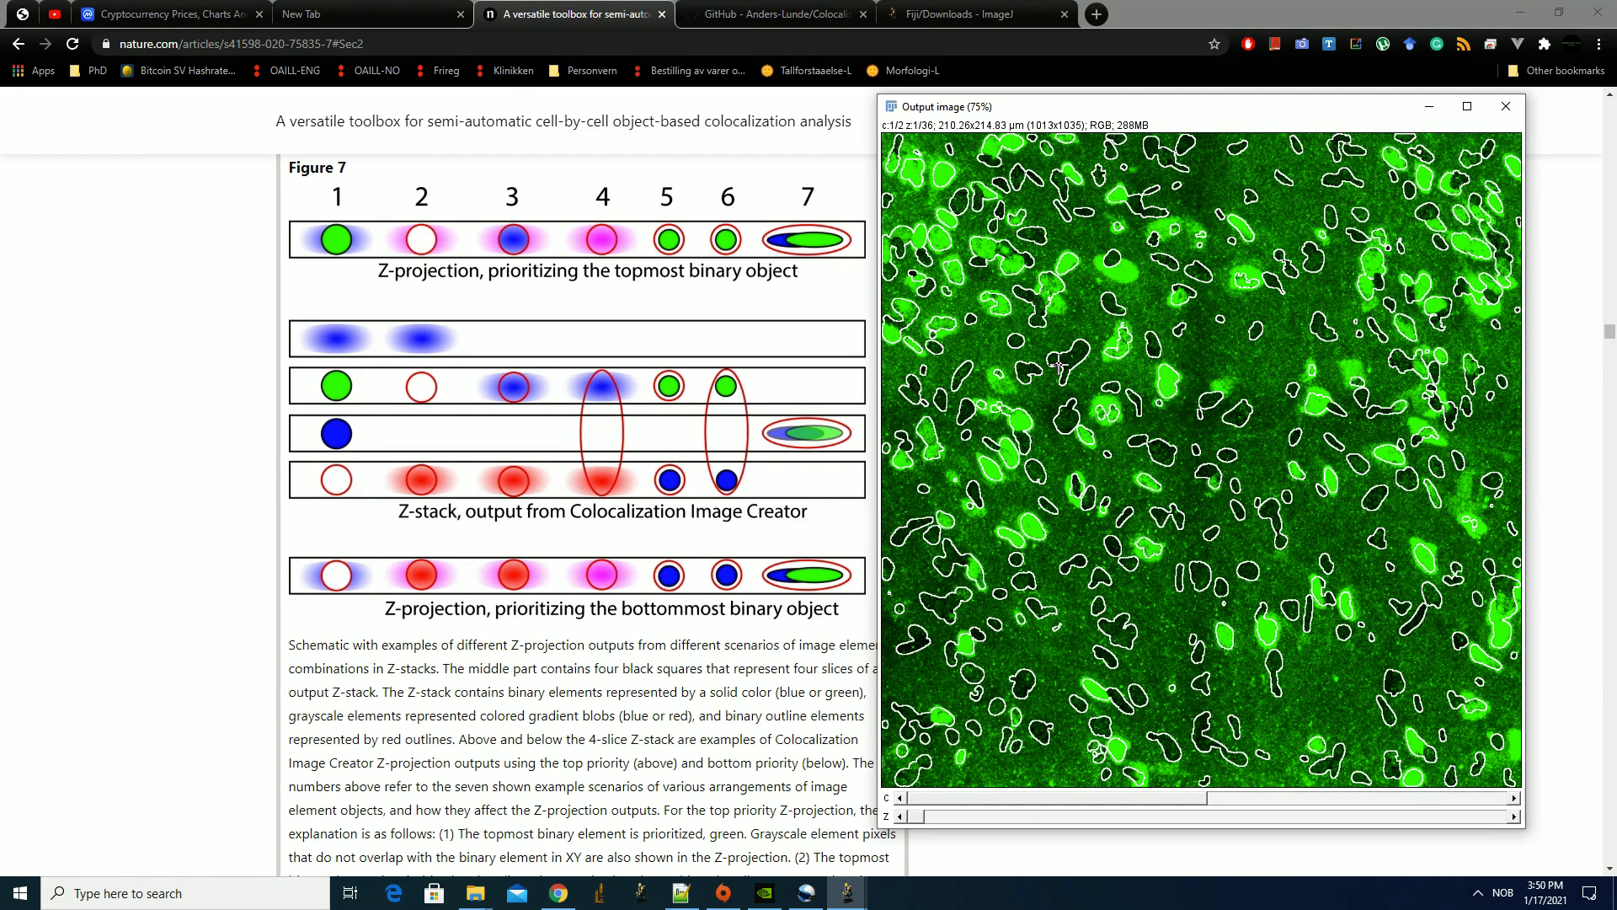
pyautogui.click(1430, 109)
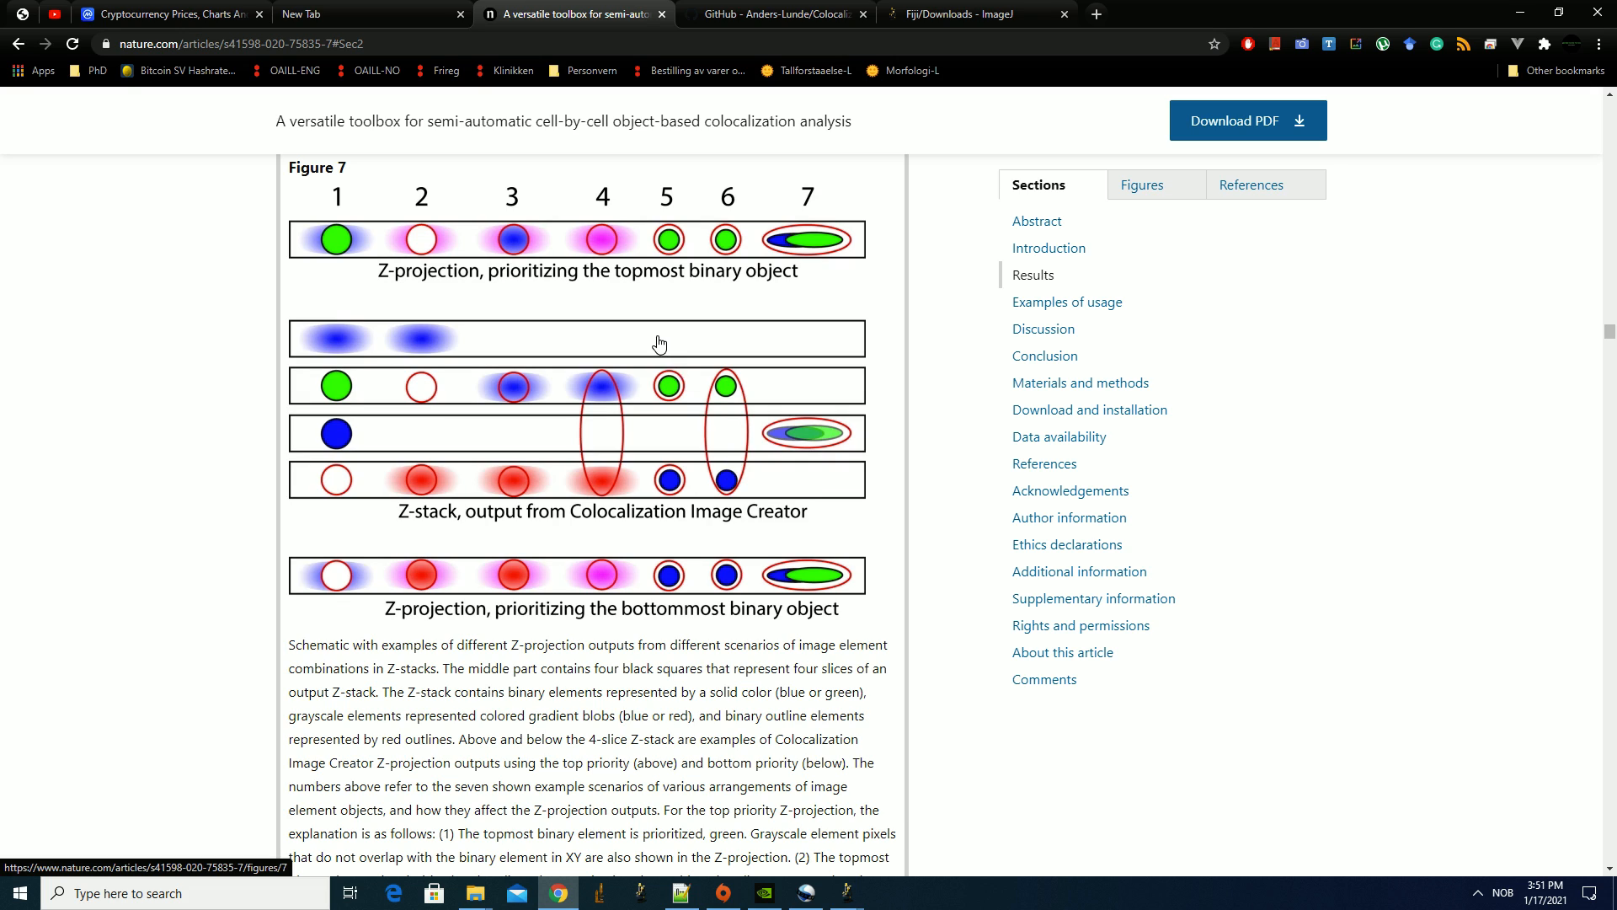
# Show the Bottom Priority overlap choice in the Colocalization Image Creator's Z projection options, cancel the dialog and return to Figure 7
pyautogui.scroll(1, 367, 317)
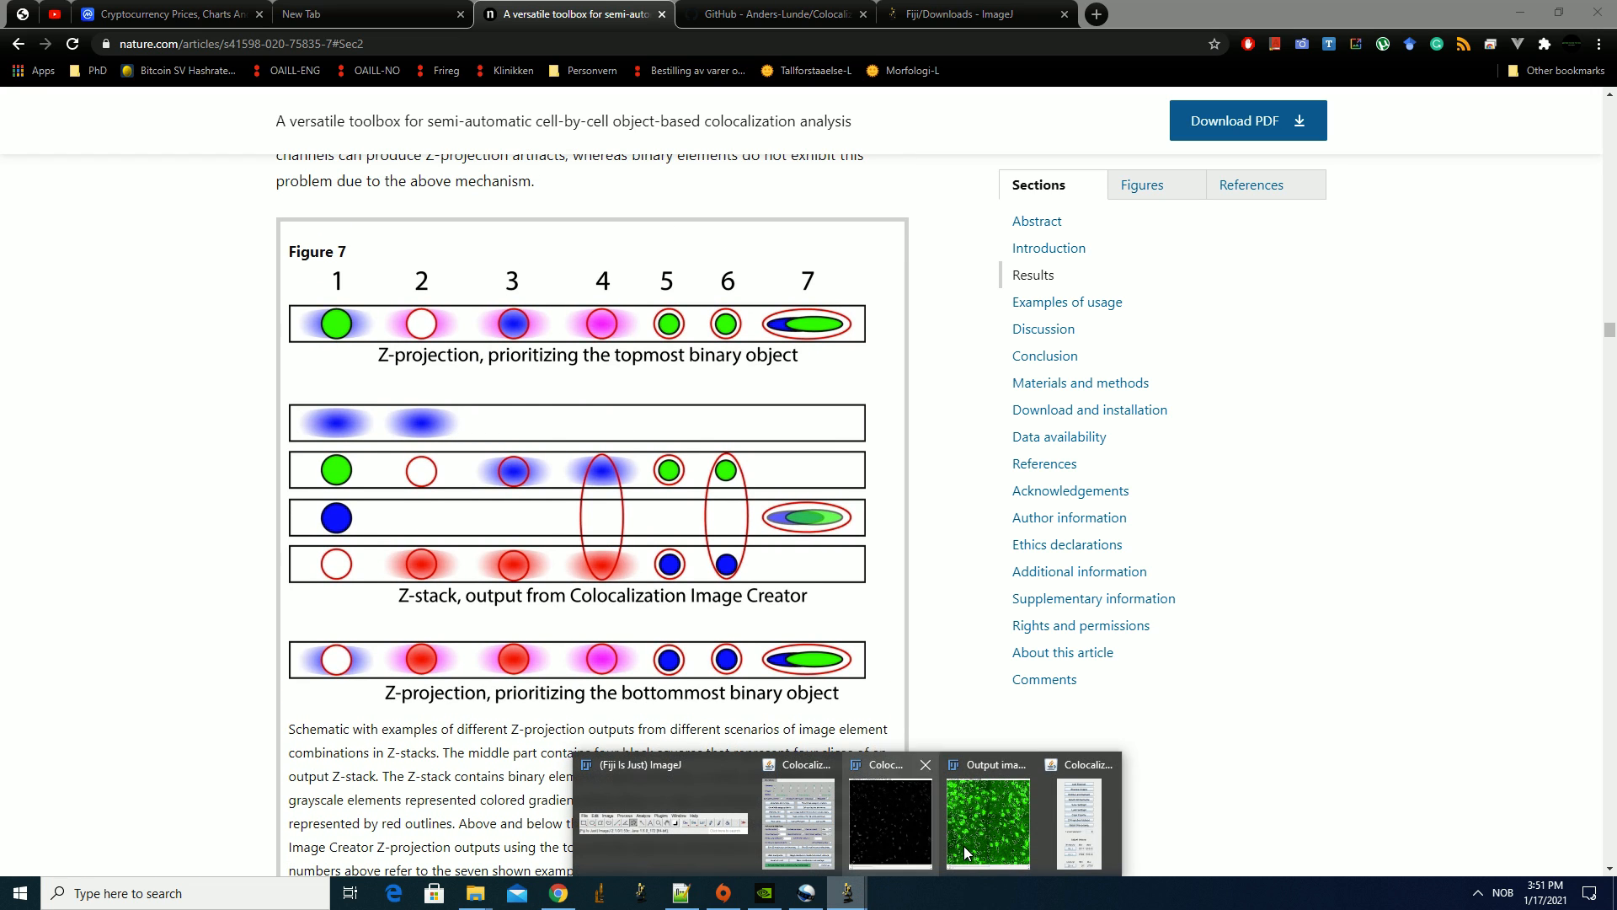
pyautogui.click(1082, 809)
pyautogui.click(1529, 448)
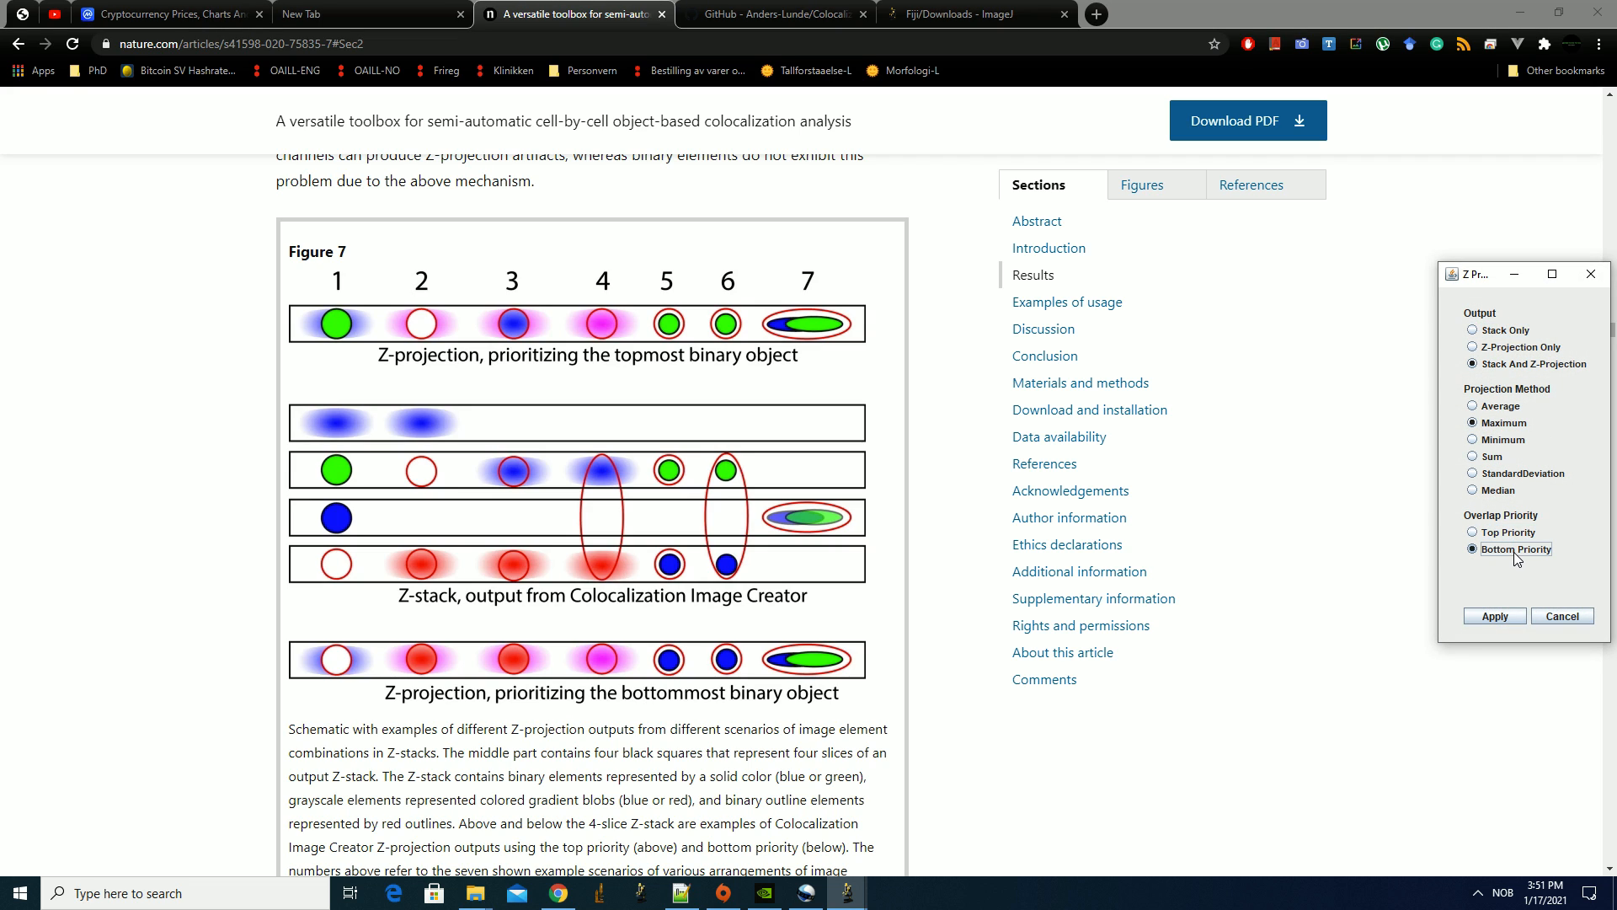
pyautogui.click(1562, 616)
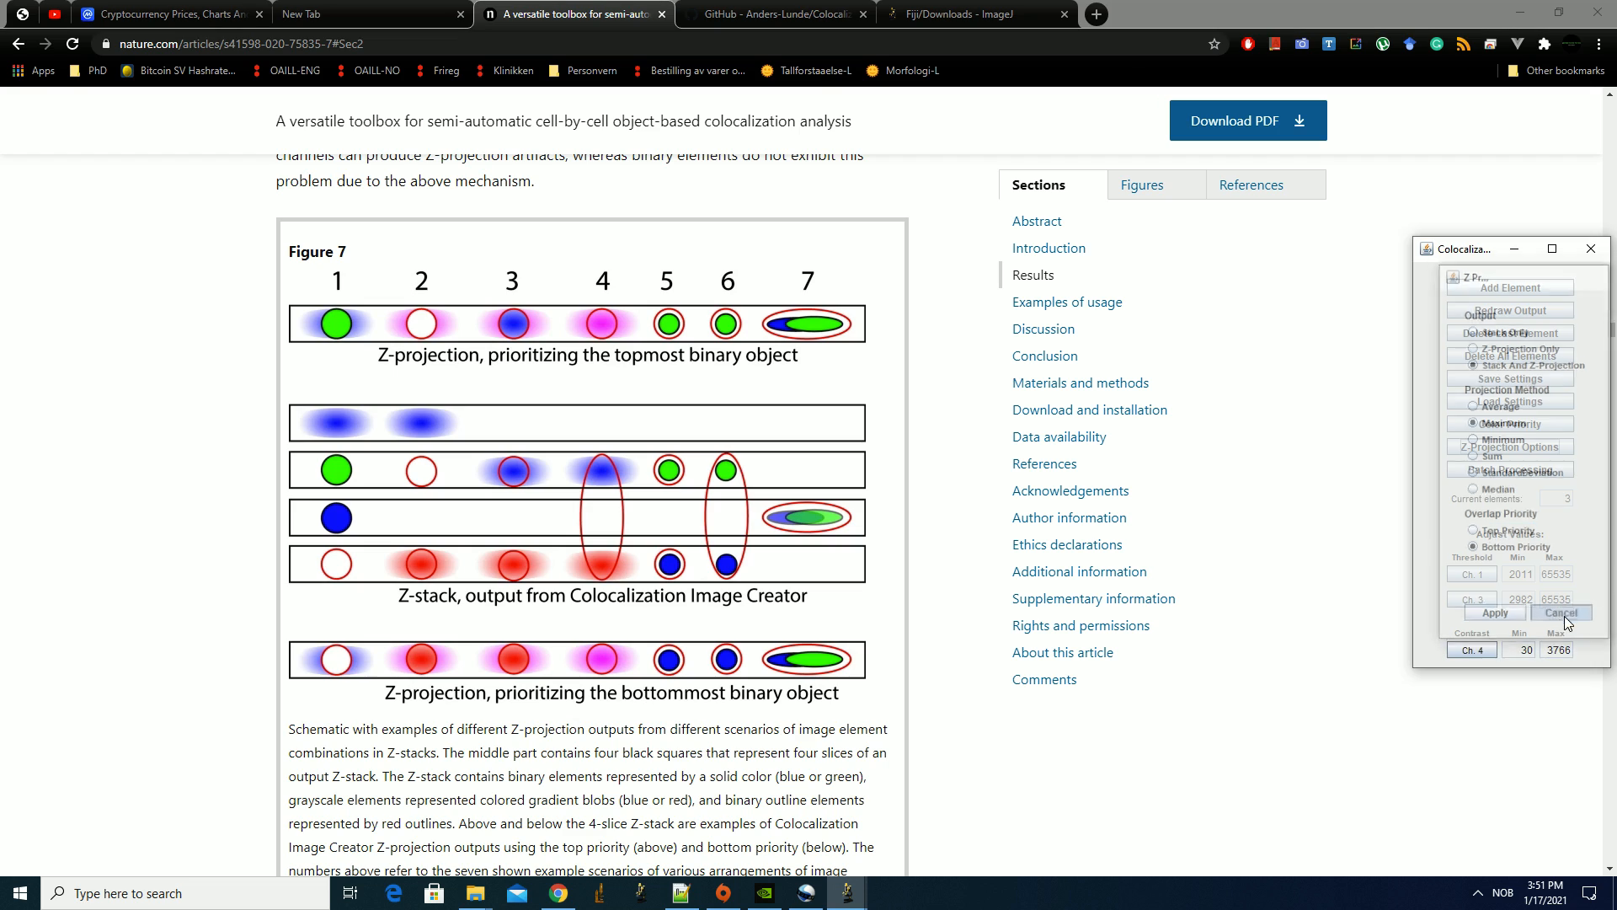
pyautogui.click(128, 510)
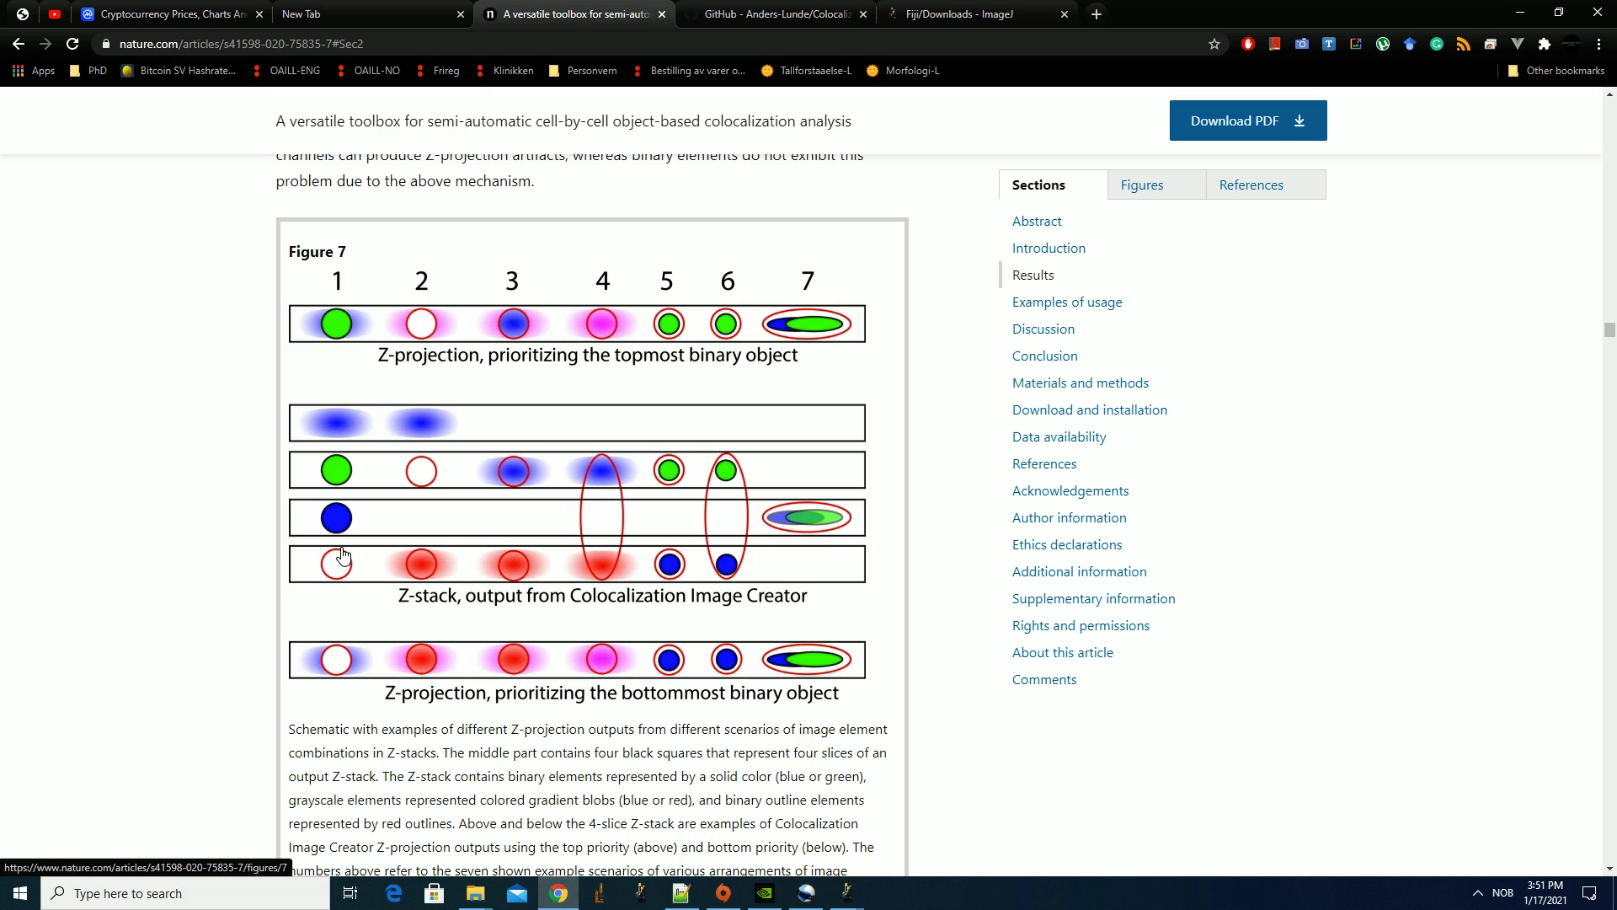
# Look over the section "The Z-projection output" and the text below Figure 7, and return to the figure
pyautogui.scroll(4, 341, 555)
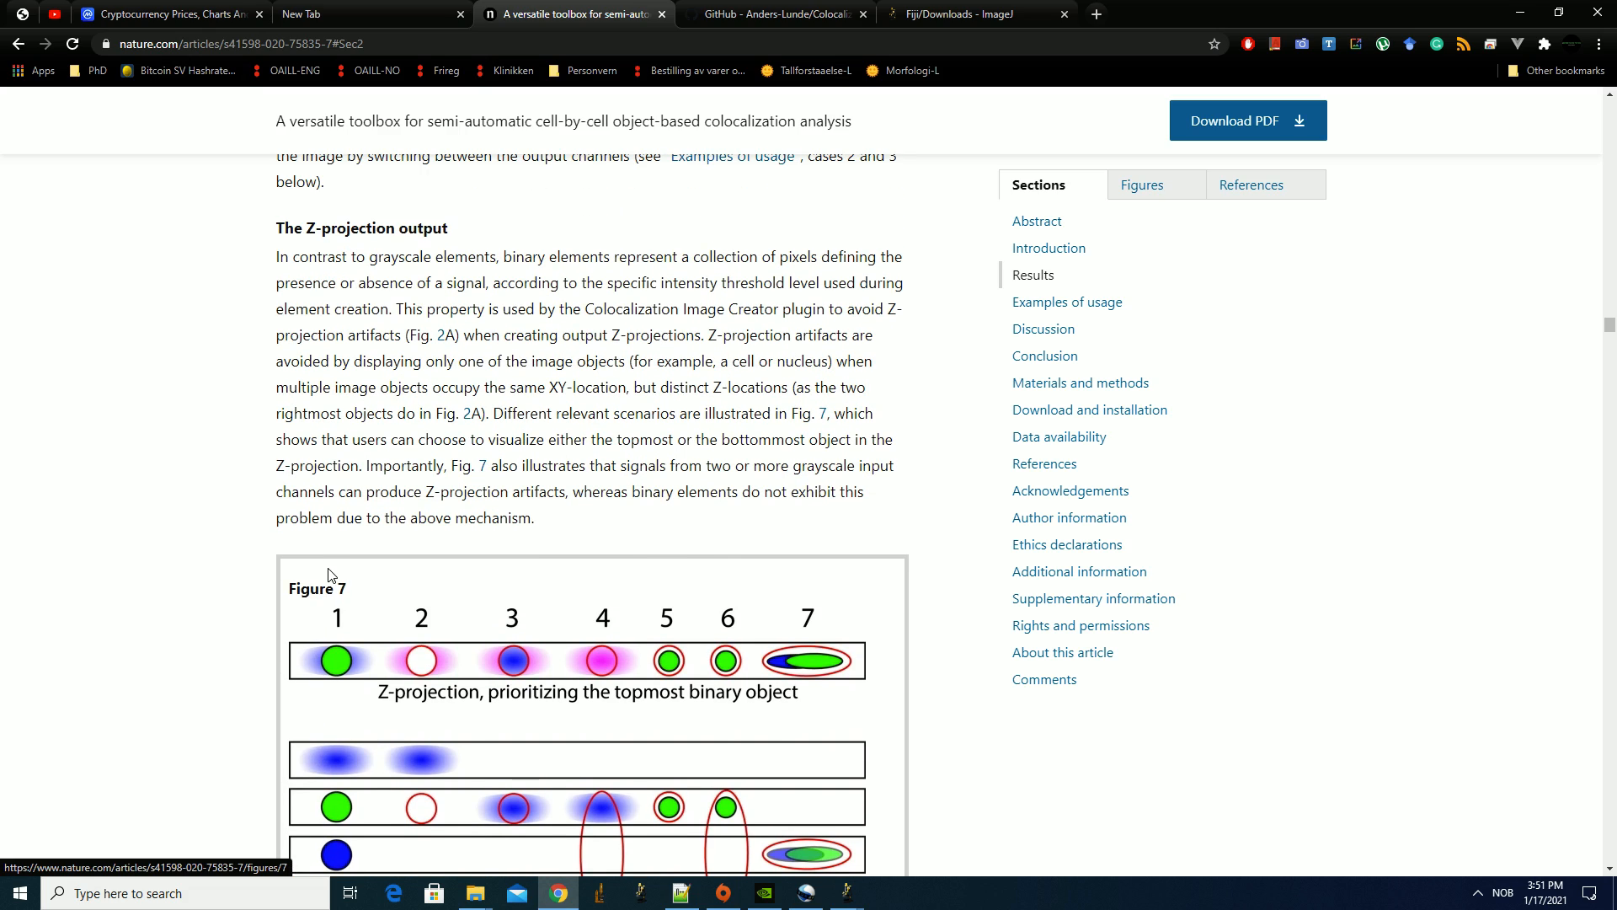
pyautogui.moveTo(371, 251); pyautogui.dragTo(402, 469)
pyautogui.scroll(1, 375, 337)
pyautogui.scroll(-14, 389, 539)
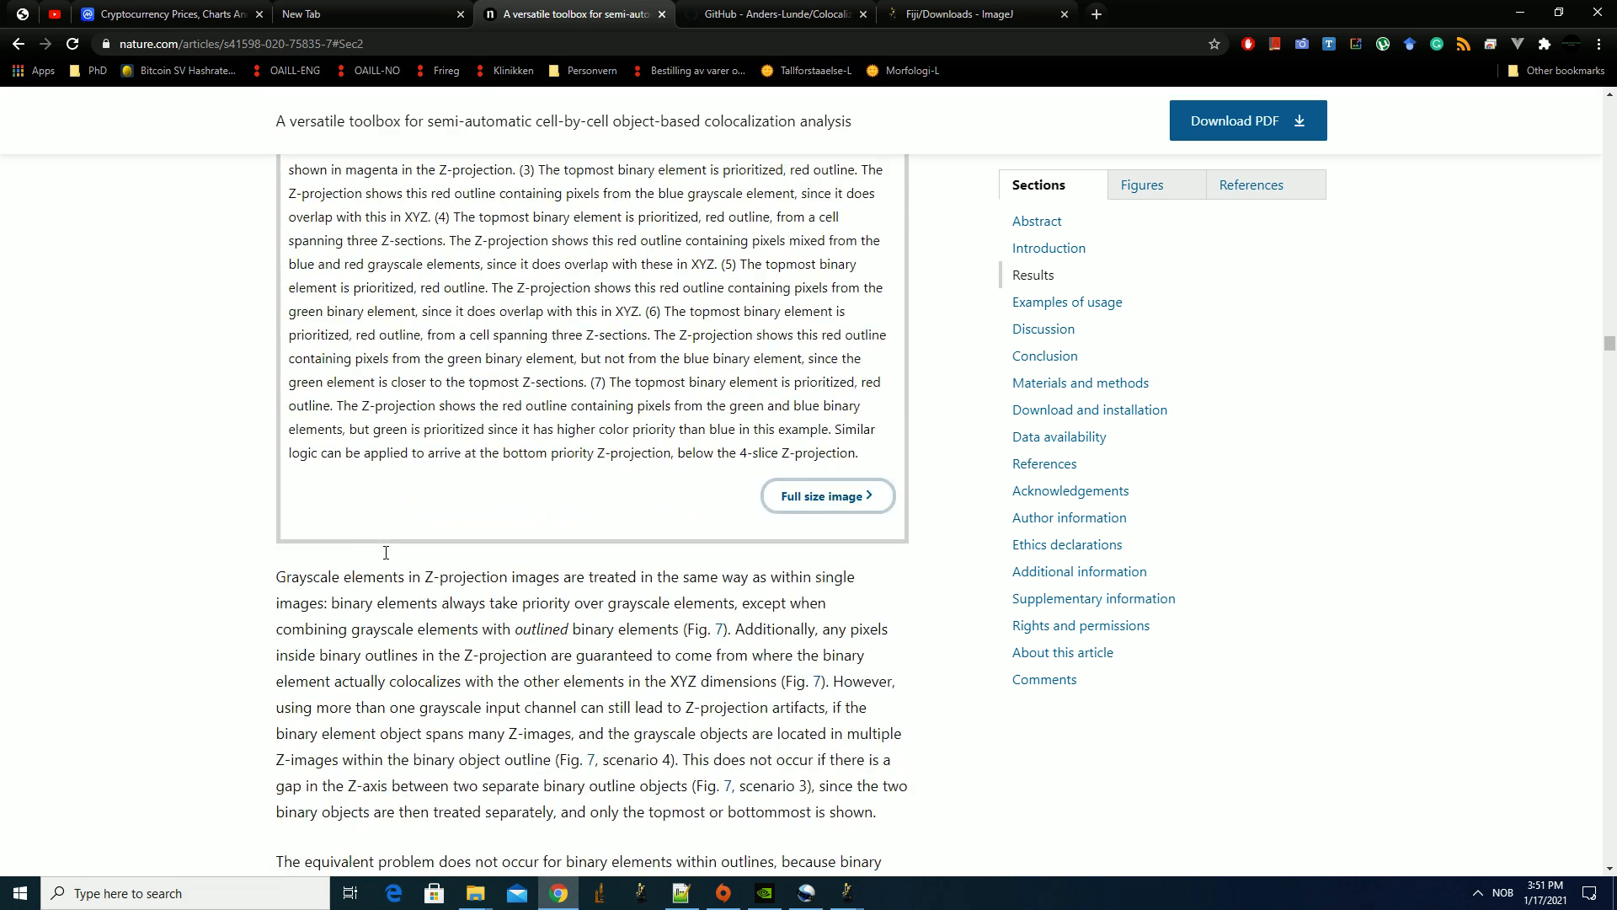
pyautogui.scroll(9, 396, 564)
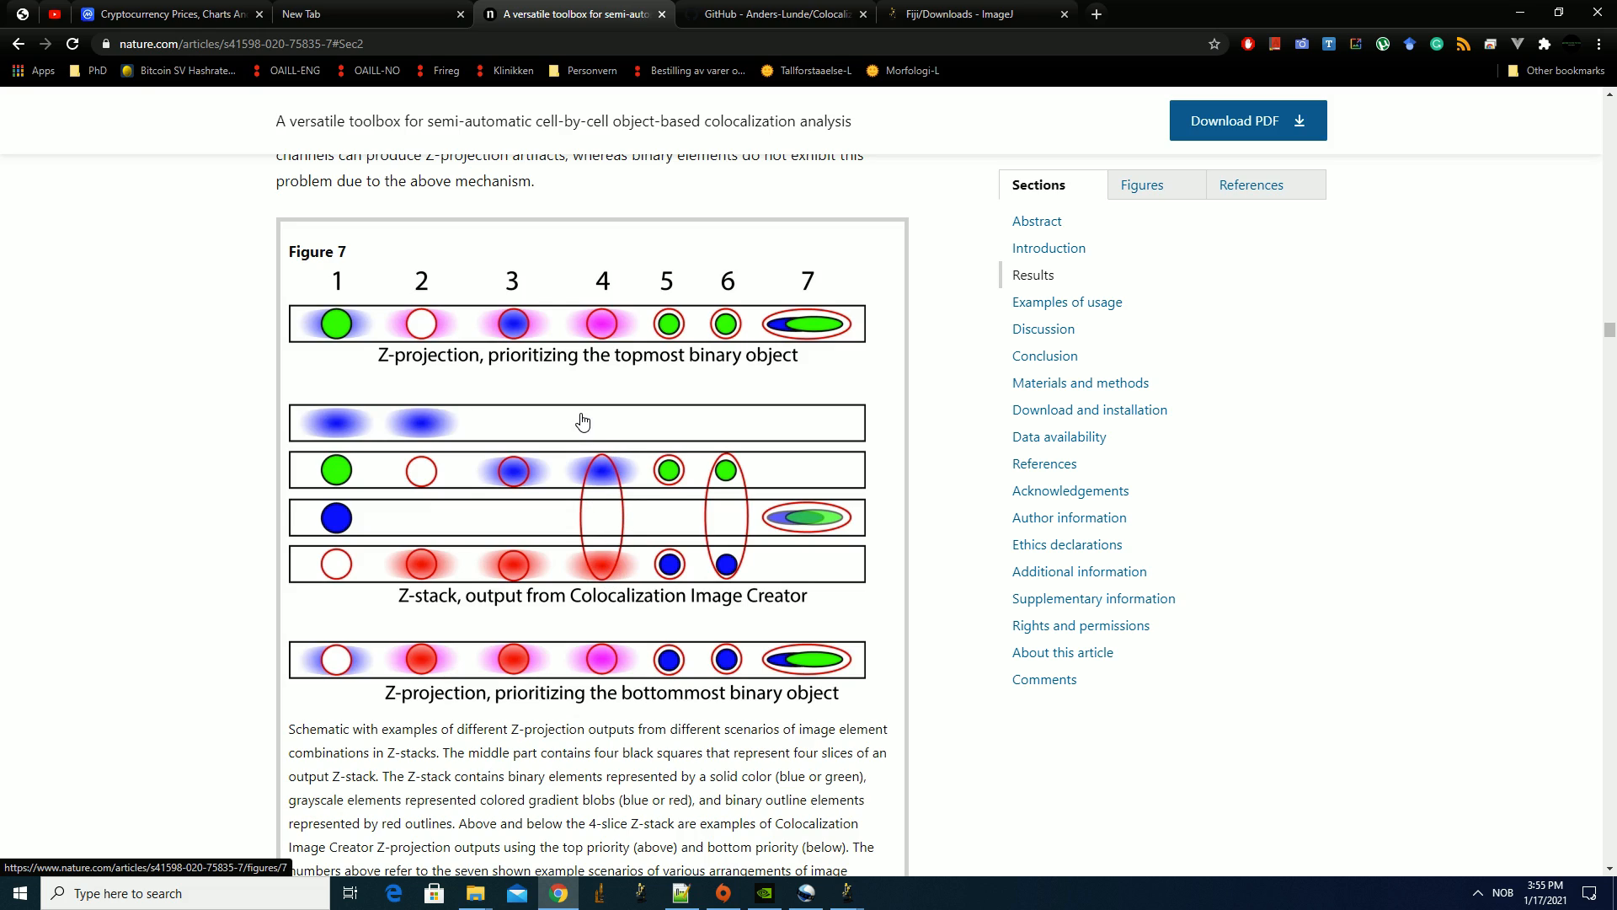
# Switch to Fiji's output image, examine the outlined objects through its Z sections beside Figure 7, and return to the article
pyautogui.moveTo(849, 900)
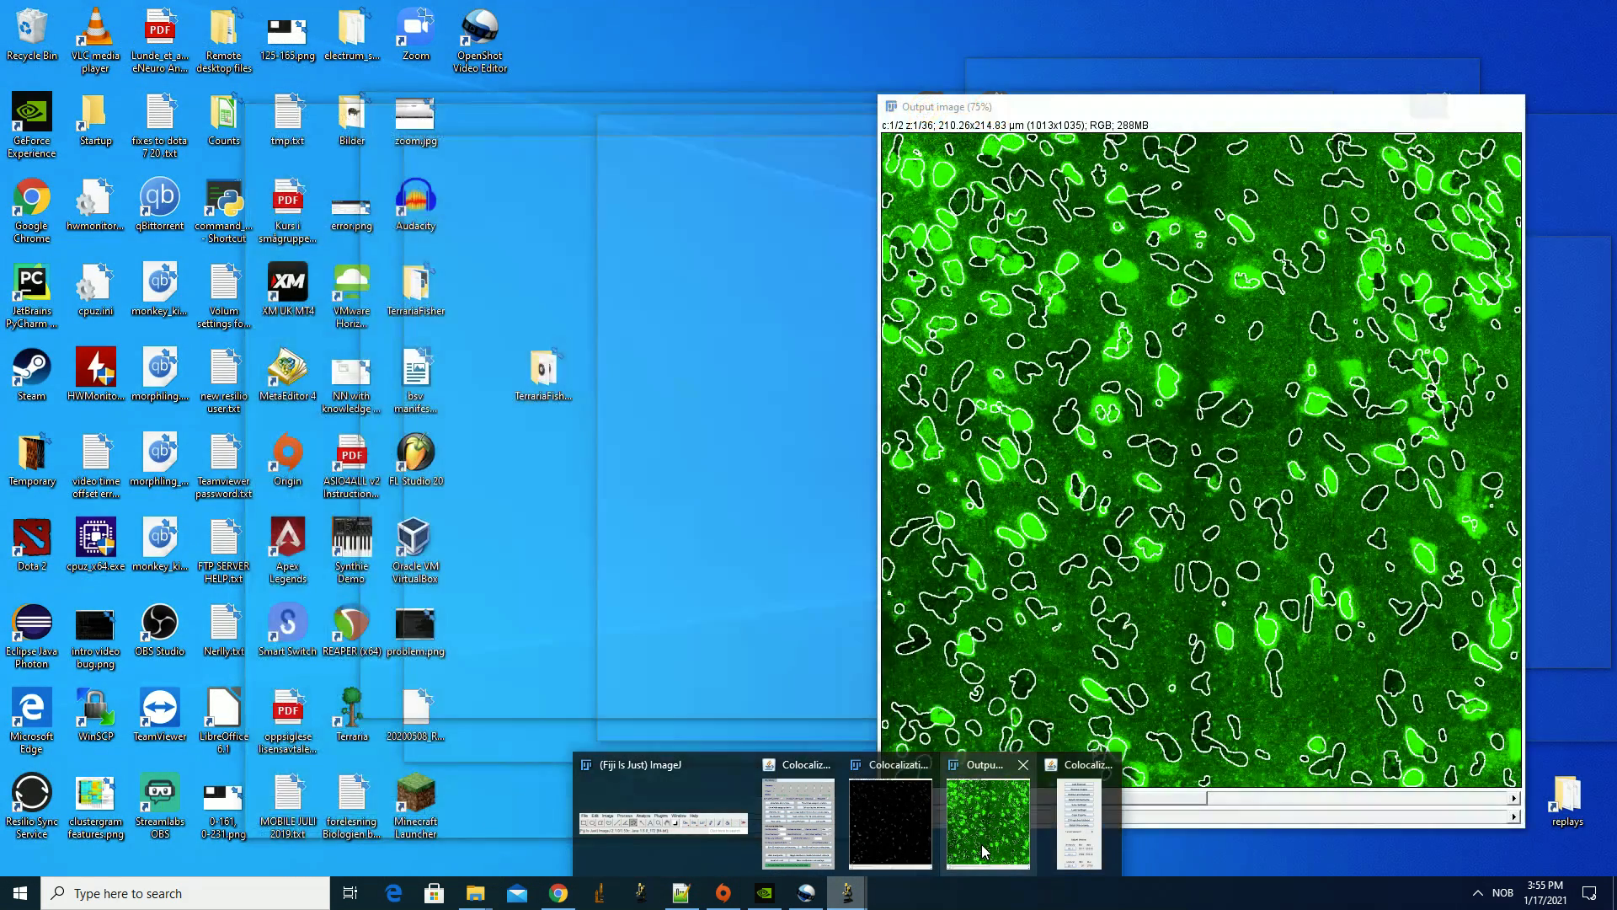
pyautogui.click(983, 844)
pyautogui.scroll(-10, 1022, 674)
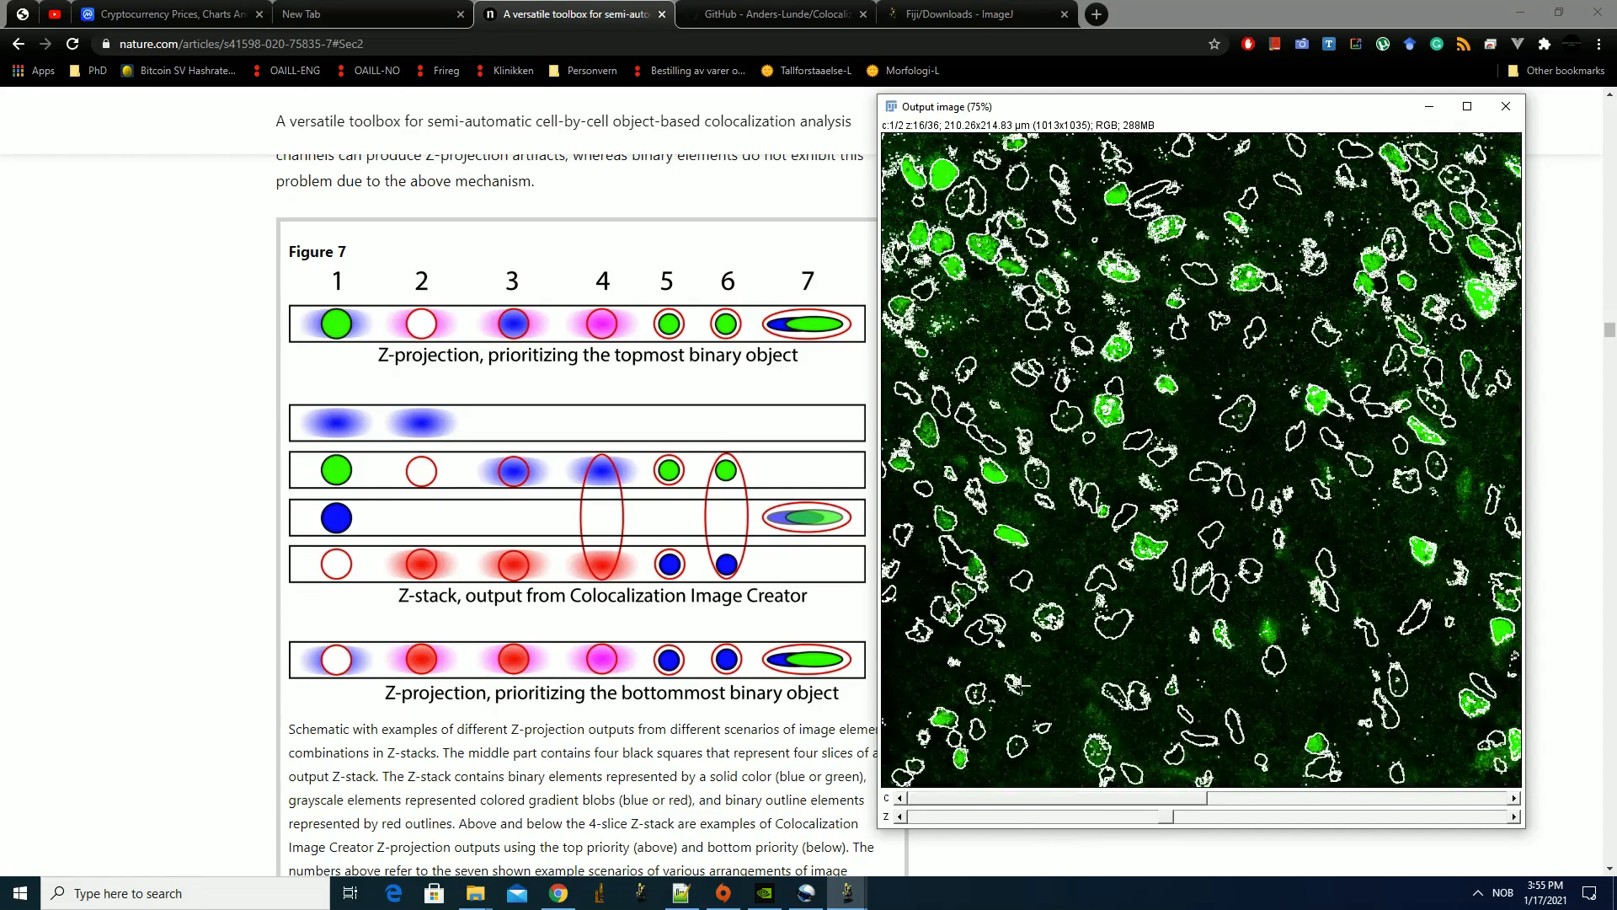
pyautogui.scroll(9, 1011, 684)
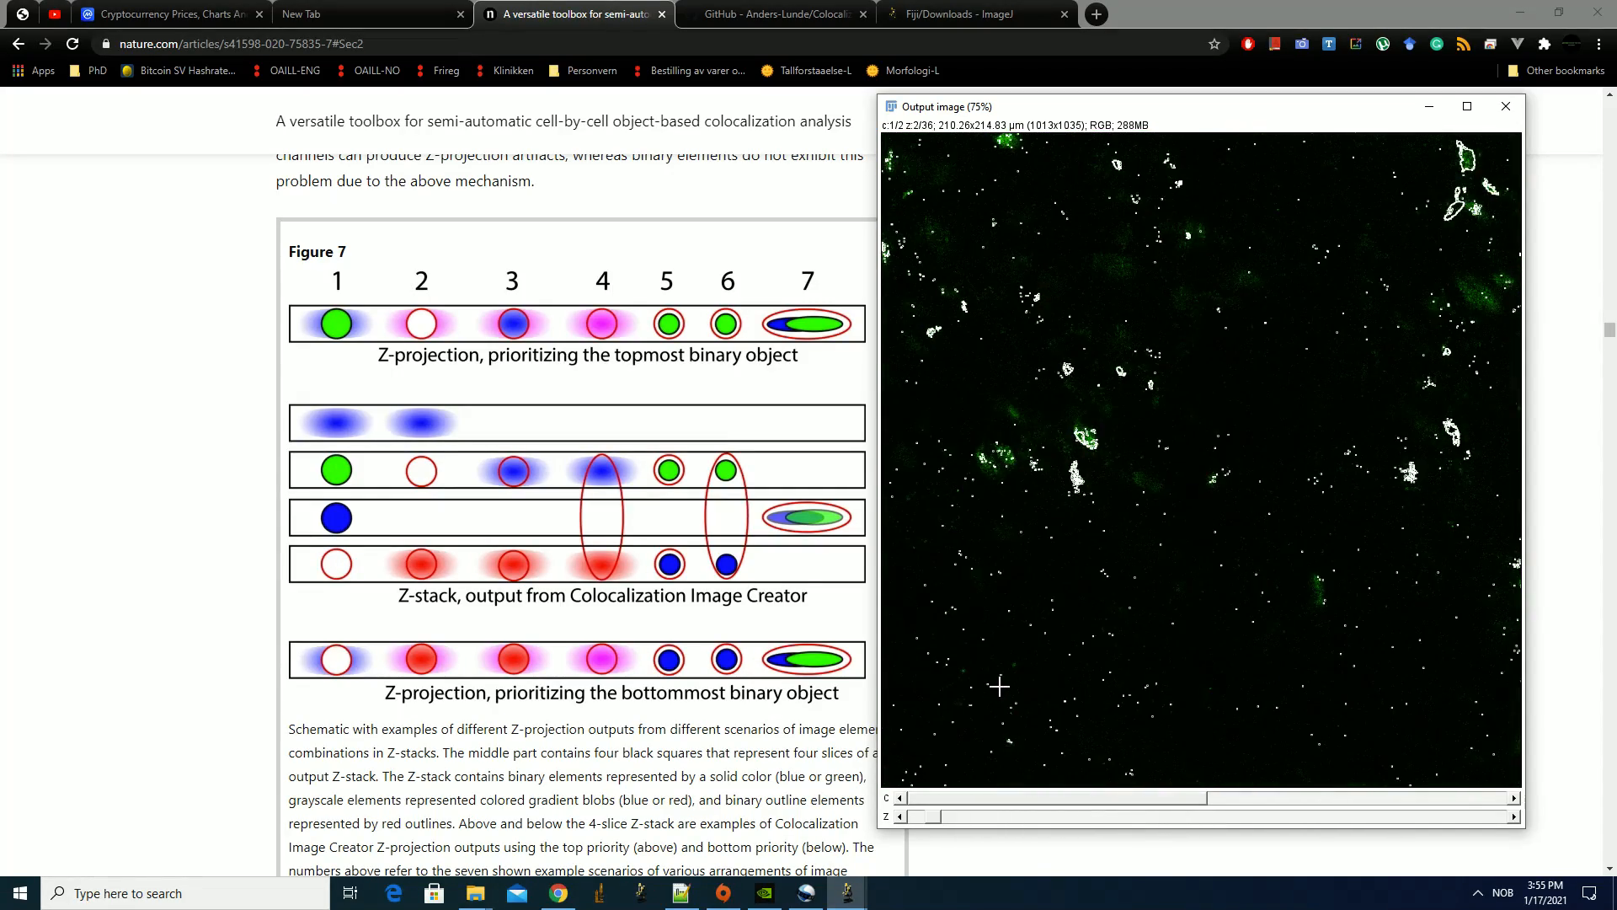
pyautogui.scroll(-19, 1007, 687)
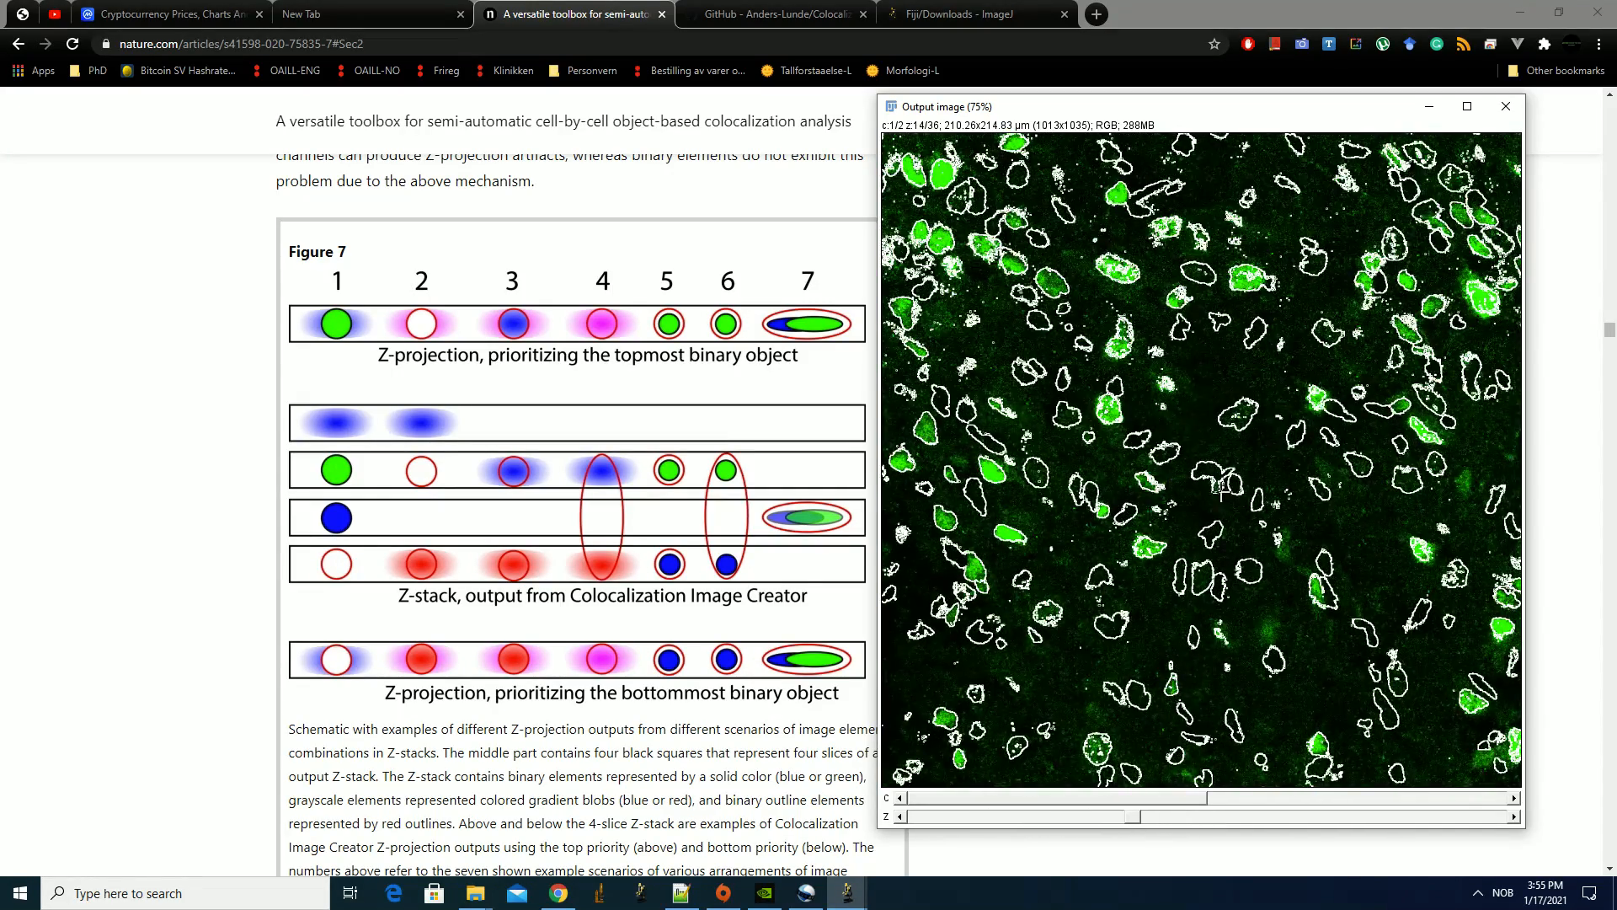
pyautogui.scroll(-2, 1218, 489)
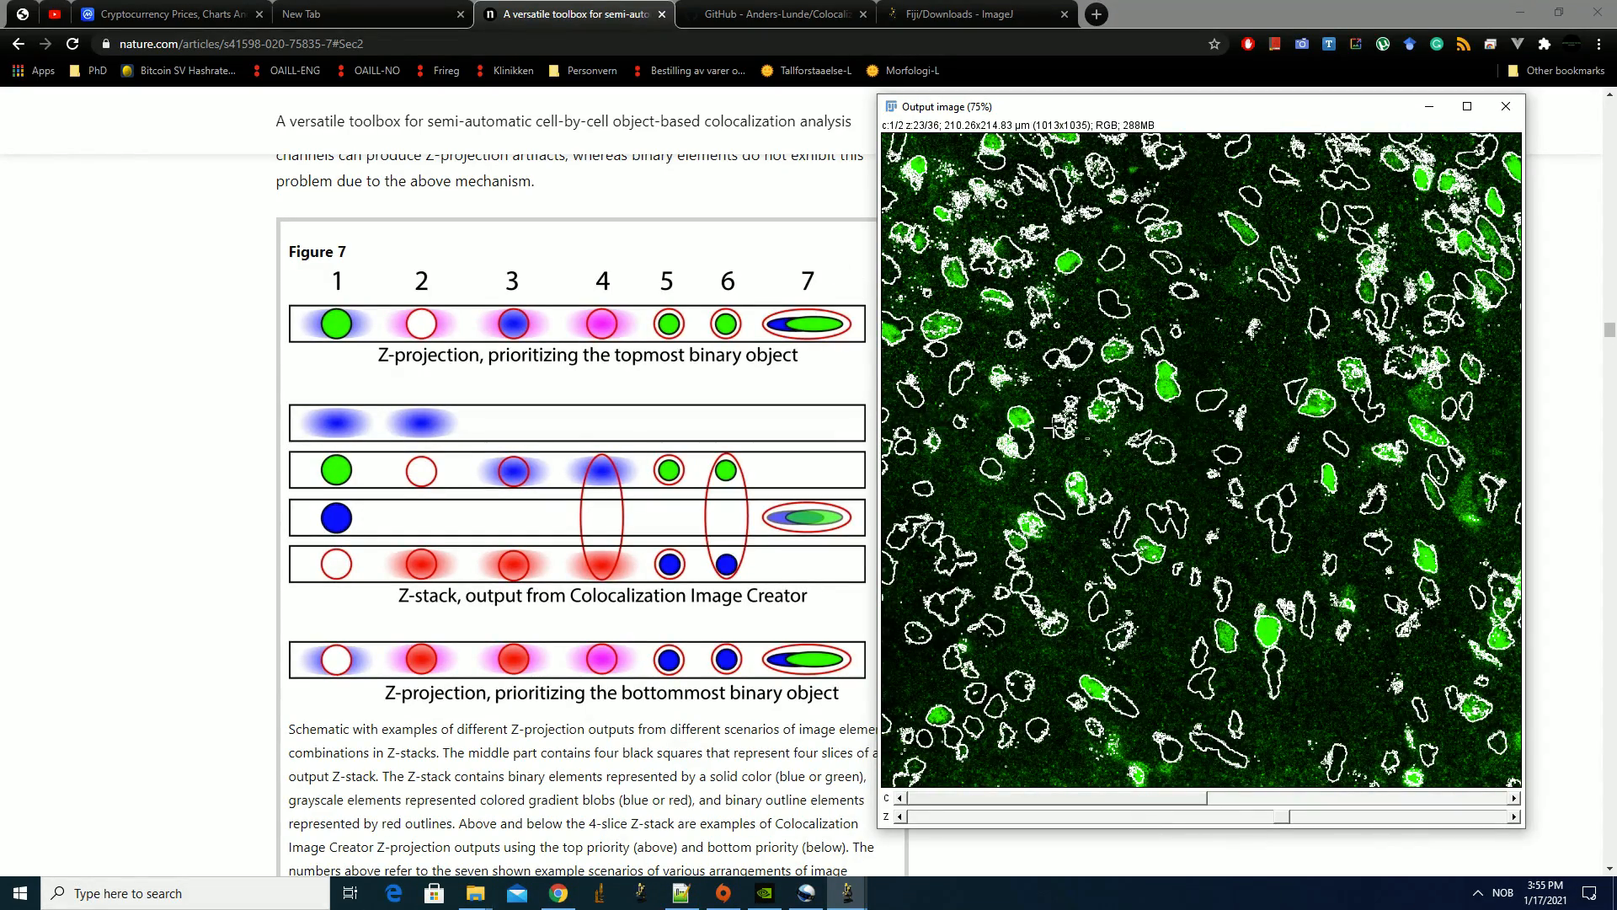
pyautogui.scroll(9, 1054, 427)
pyautogui.click(769, 198)
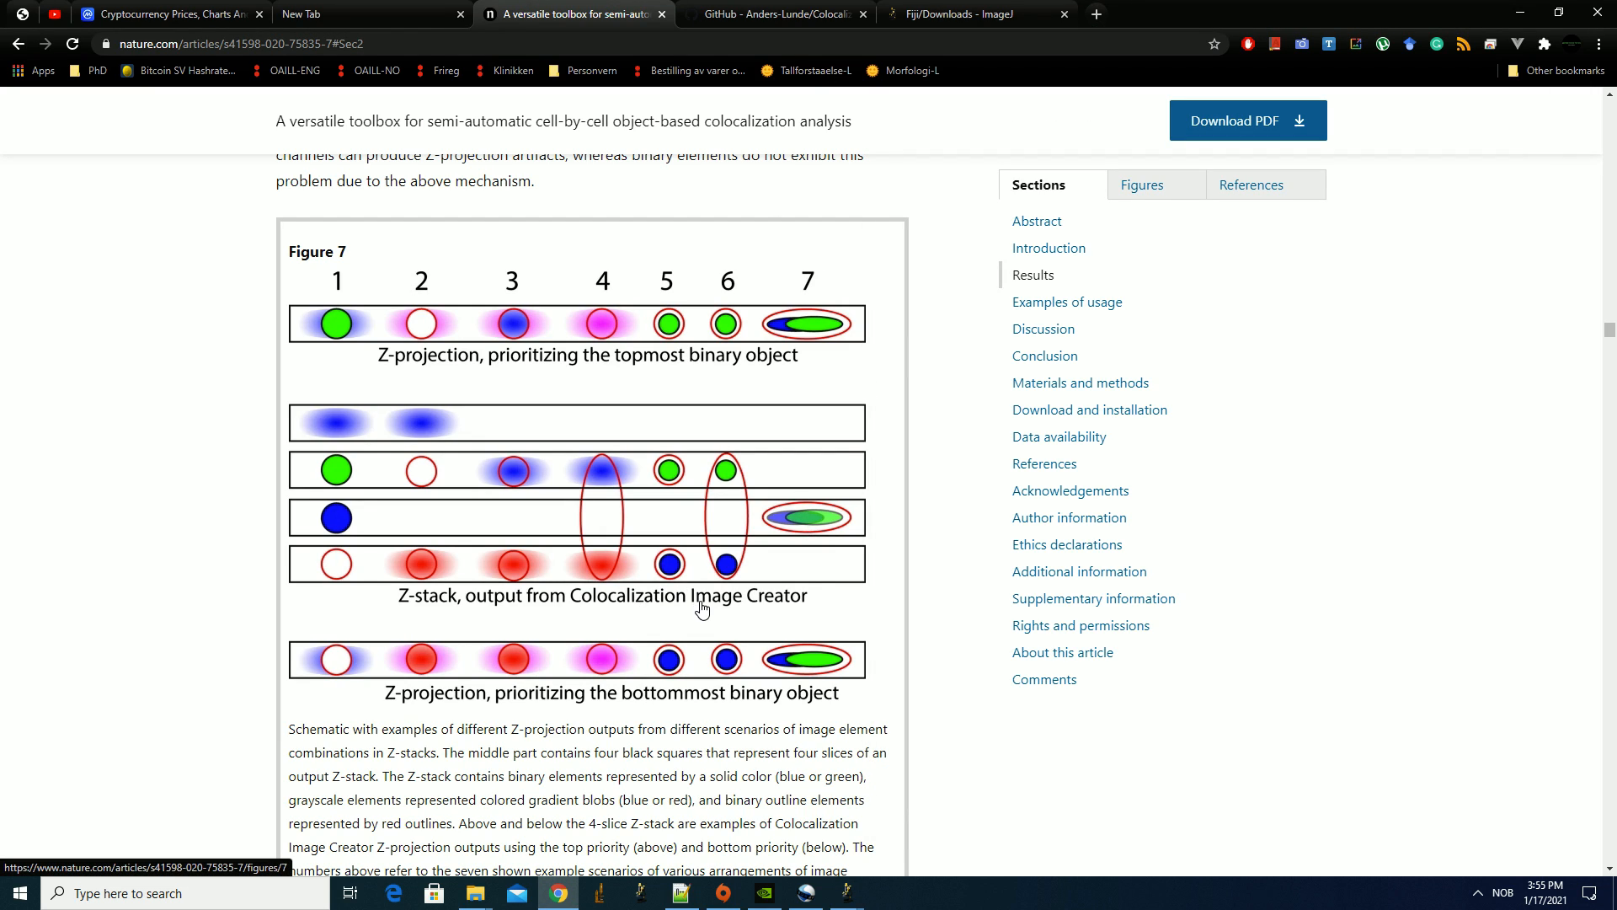
pyautogui.scroll(-1, 702, 608)
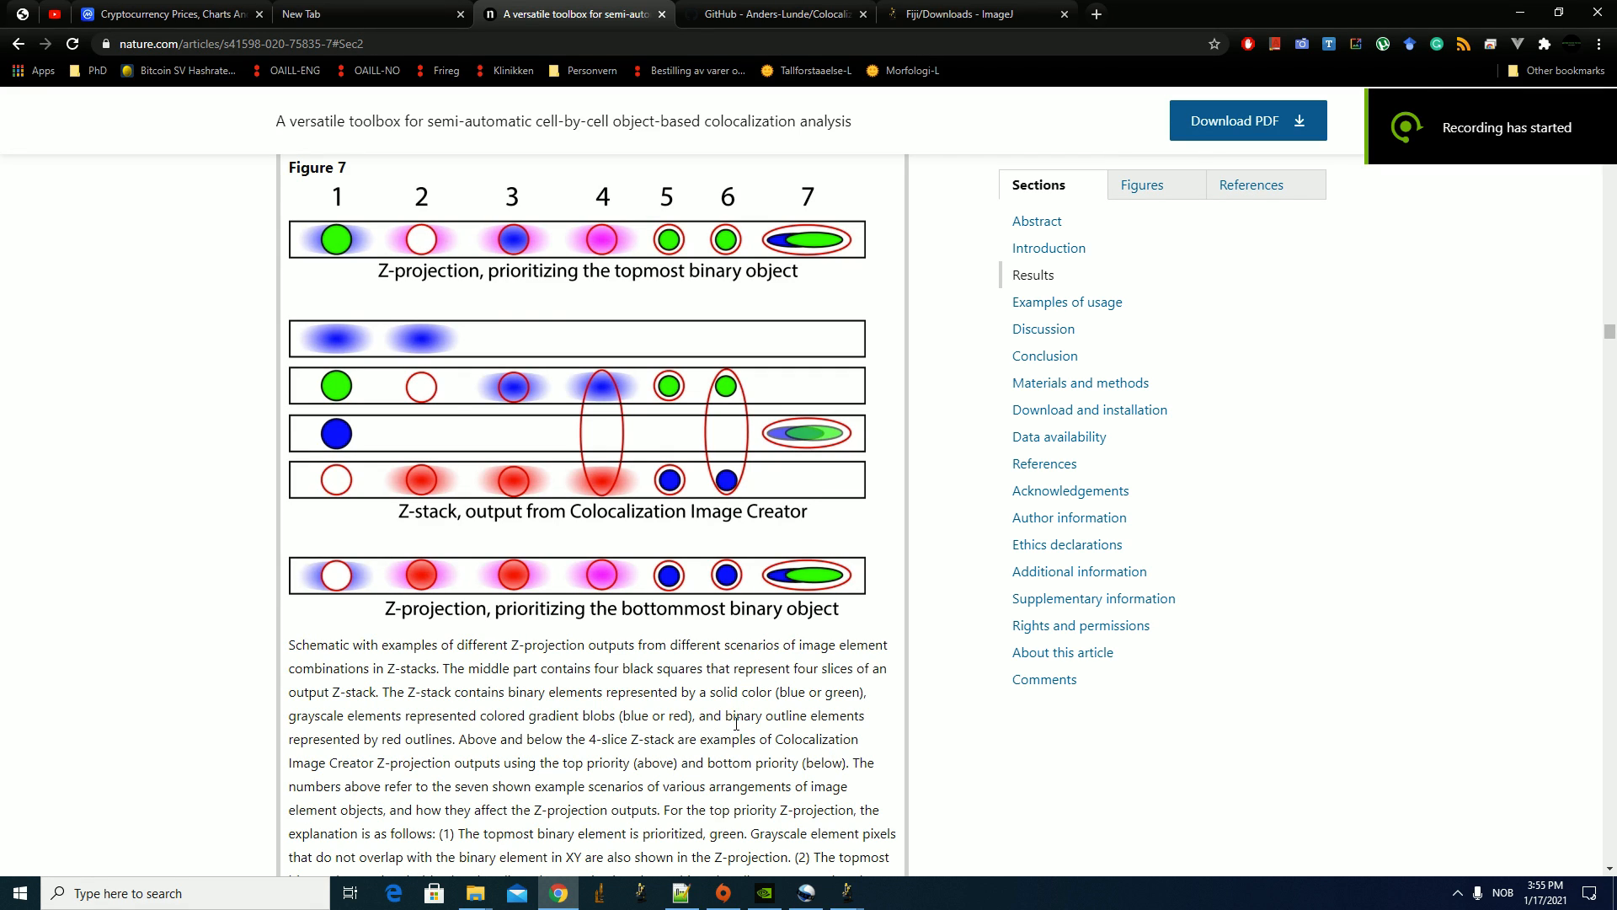
pyautogui.scroll(1, 733, 691)
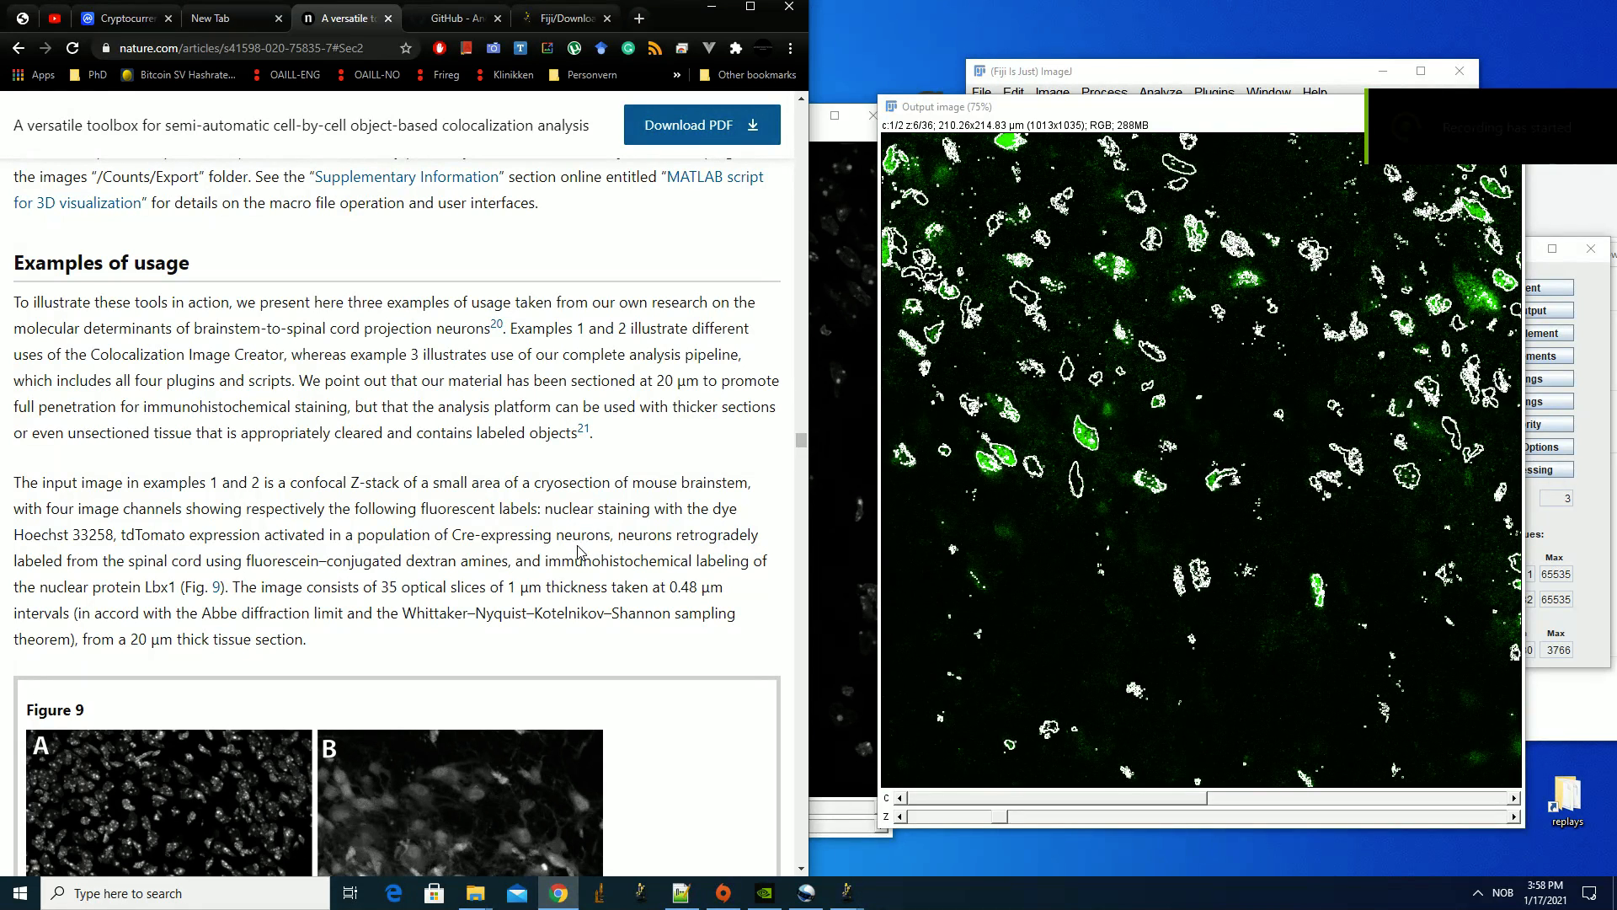
# Read the article's Examples of usage section, from the input image description and Figure 9 to the start of Example 1
pyautogui.moveTo(15, 261); pyautogui.dragTo(295, 283)
pyautogui.click(312, 402)
pyautogui.scroll(-10, 287, 422)
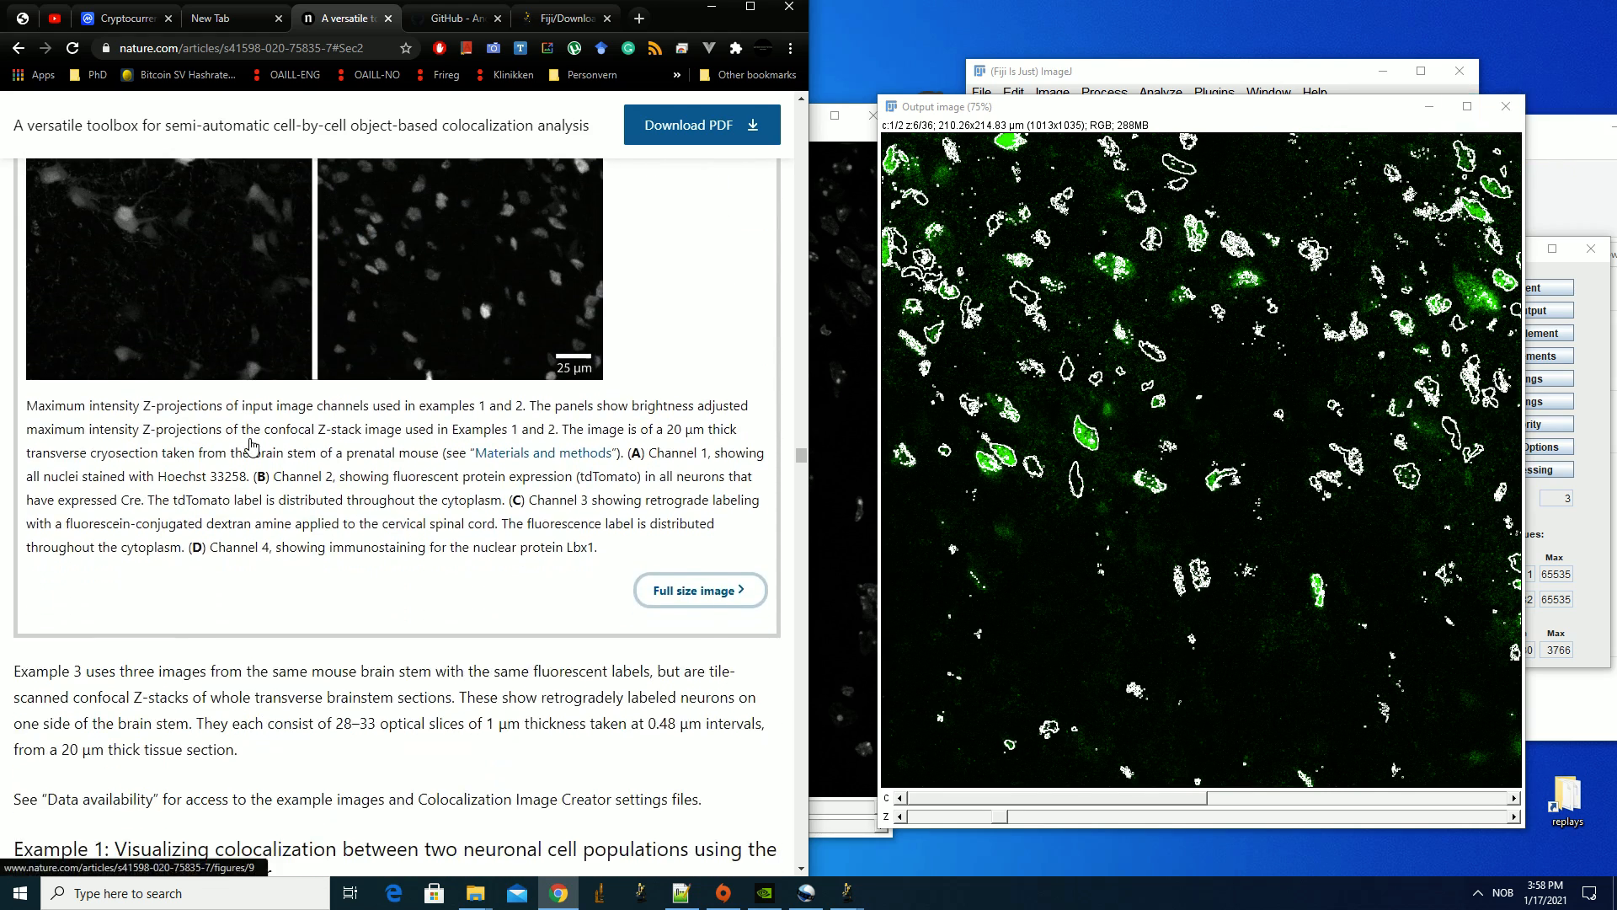
pyautogui.scroll(-3, 251, 447)
pyautogui.moveTo(16, 601); pyautogui.dragTo(272, 623)
pyautogui.scroll(-2, 284, 517)
pyautogui.click(146, 437)
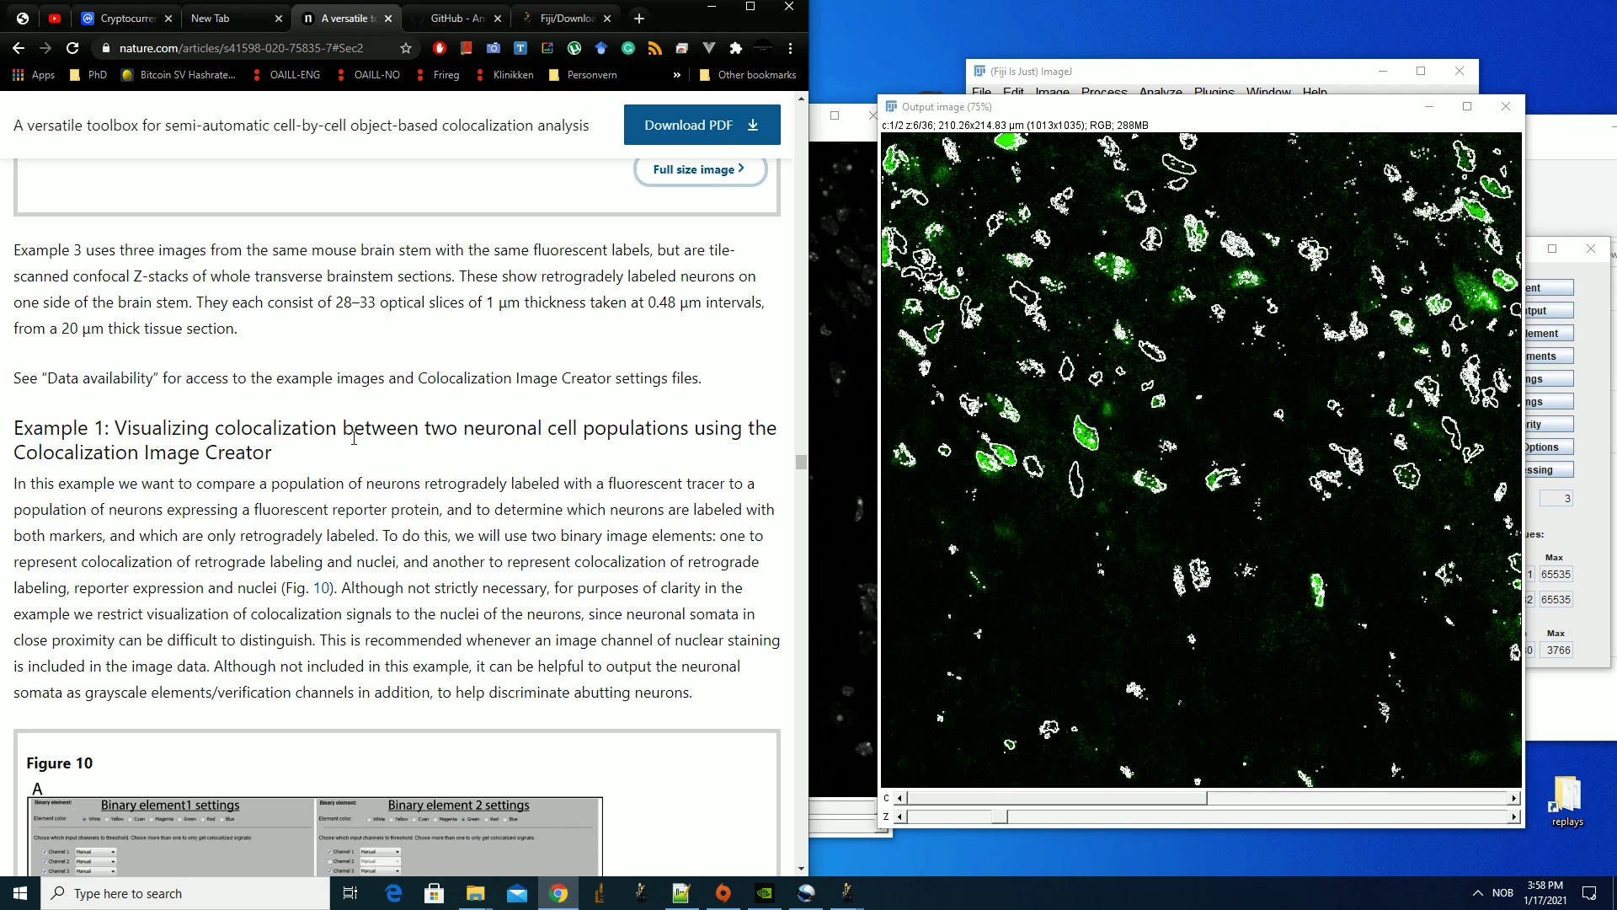
pyautogui.moveTo(461, 430); pyautogui.dragTo(675, 436)
pyautogui.moveTo(278, 455); pyautogui.dragTo(26, 455)
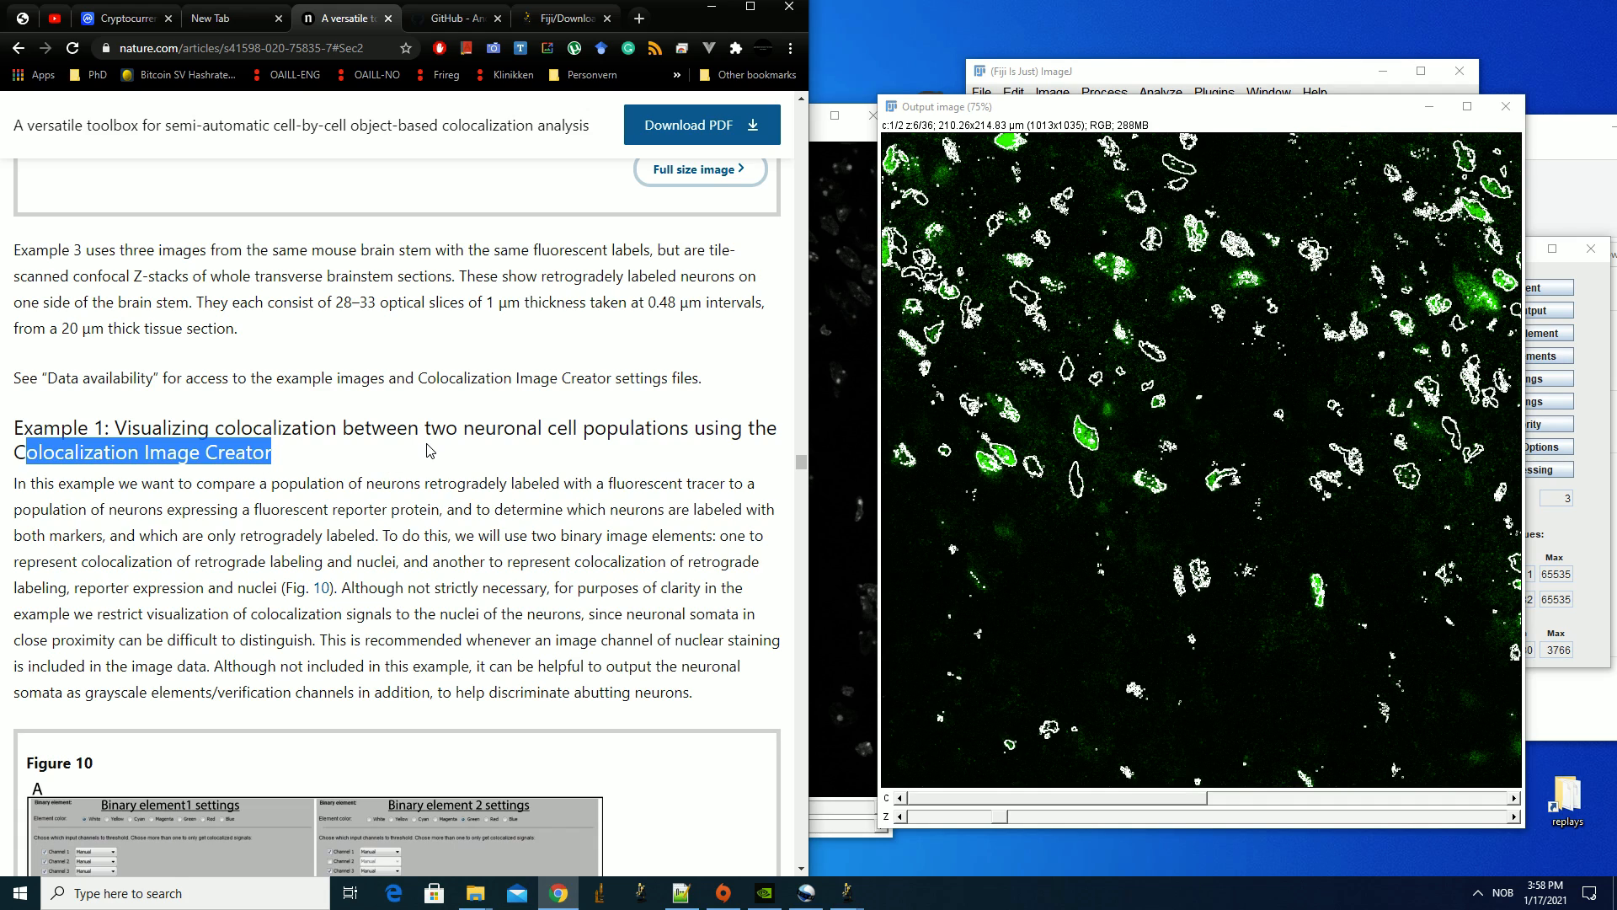
pyautogui.moveTo(21, 485); pyautogui.dragTo(734, 485)
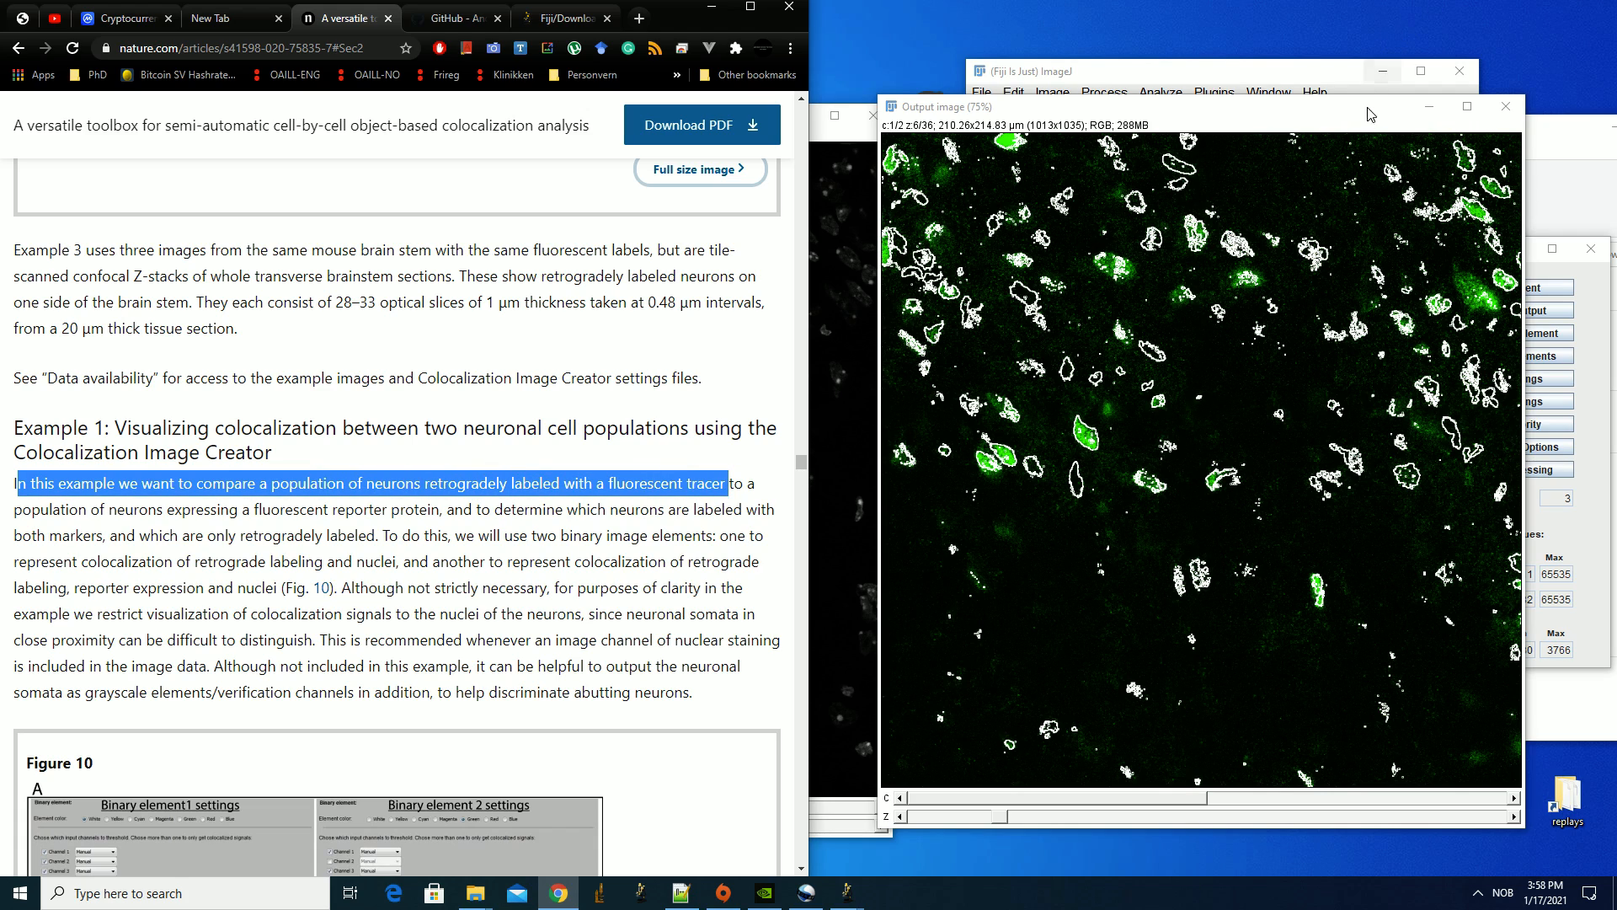
# Bring the input image for examples 1 and 2 to the front and examine channels 3 and 2, checking channel 3 across its Z slices
pyautogui.click(844, 161)
pyautogui.moveTo(625, 116); pyautogui.dragTo(1212, 118)
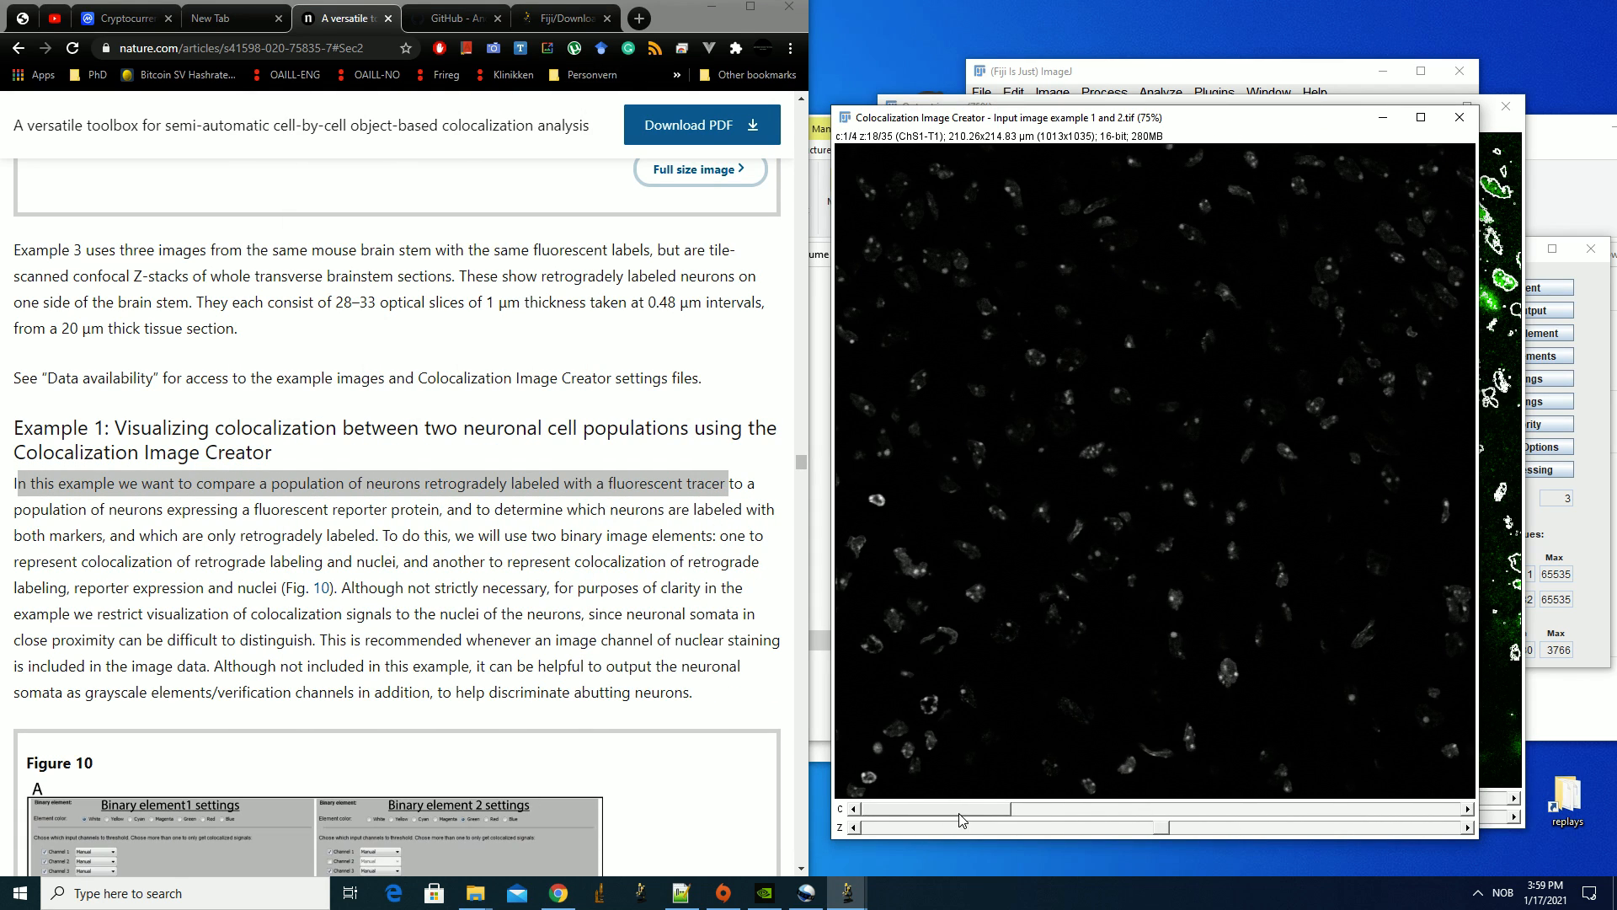
pyautogui.click(1015, 810)
pyautogui.moveTo(1139, 811); pyautogui.dragTo(1275, 802)
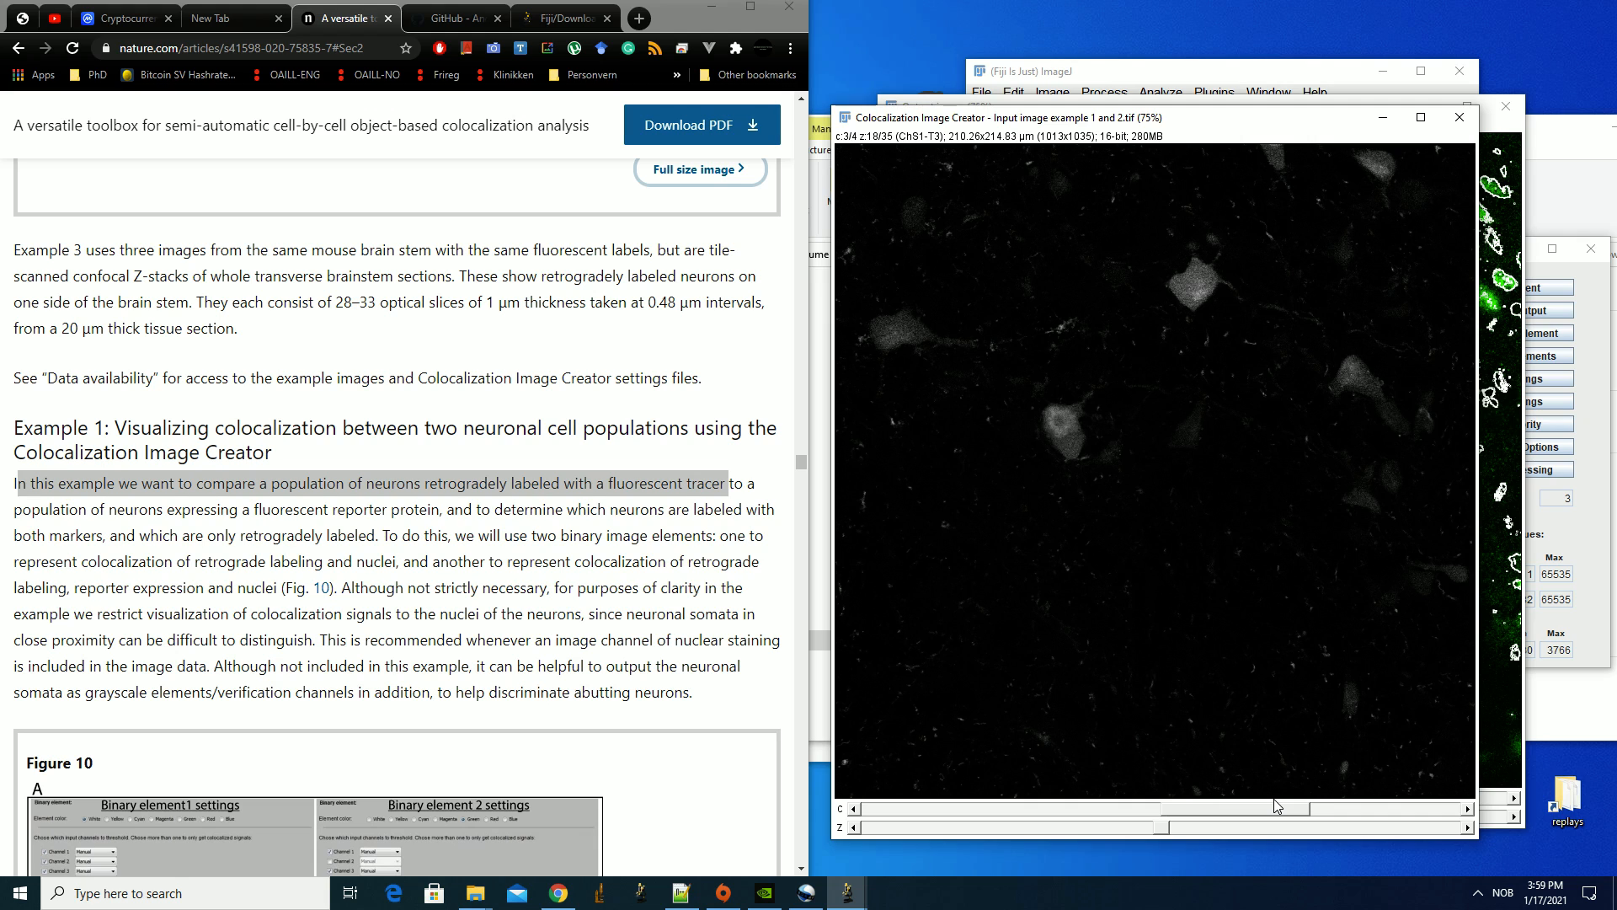
pyautogui.scroll(9, 1293, 752)
pyautogui.scroll(-15, 1289, 750)
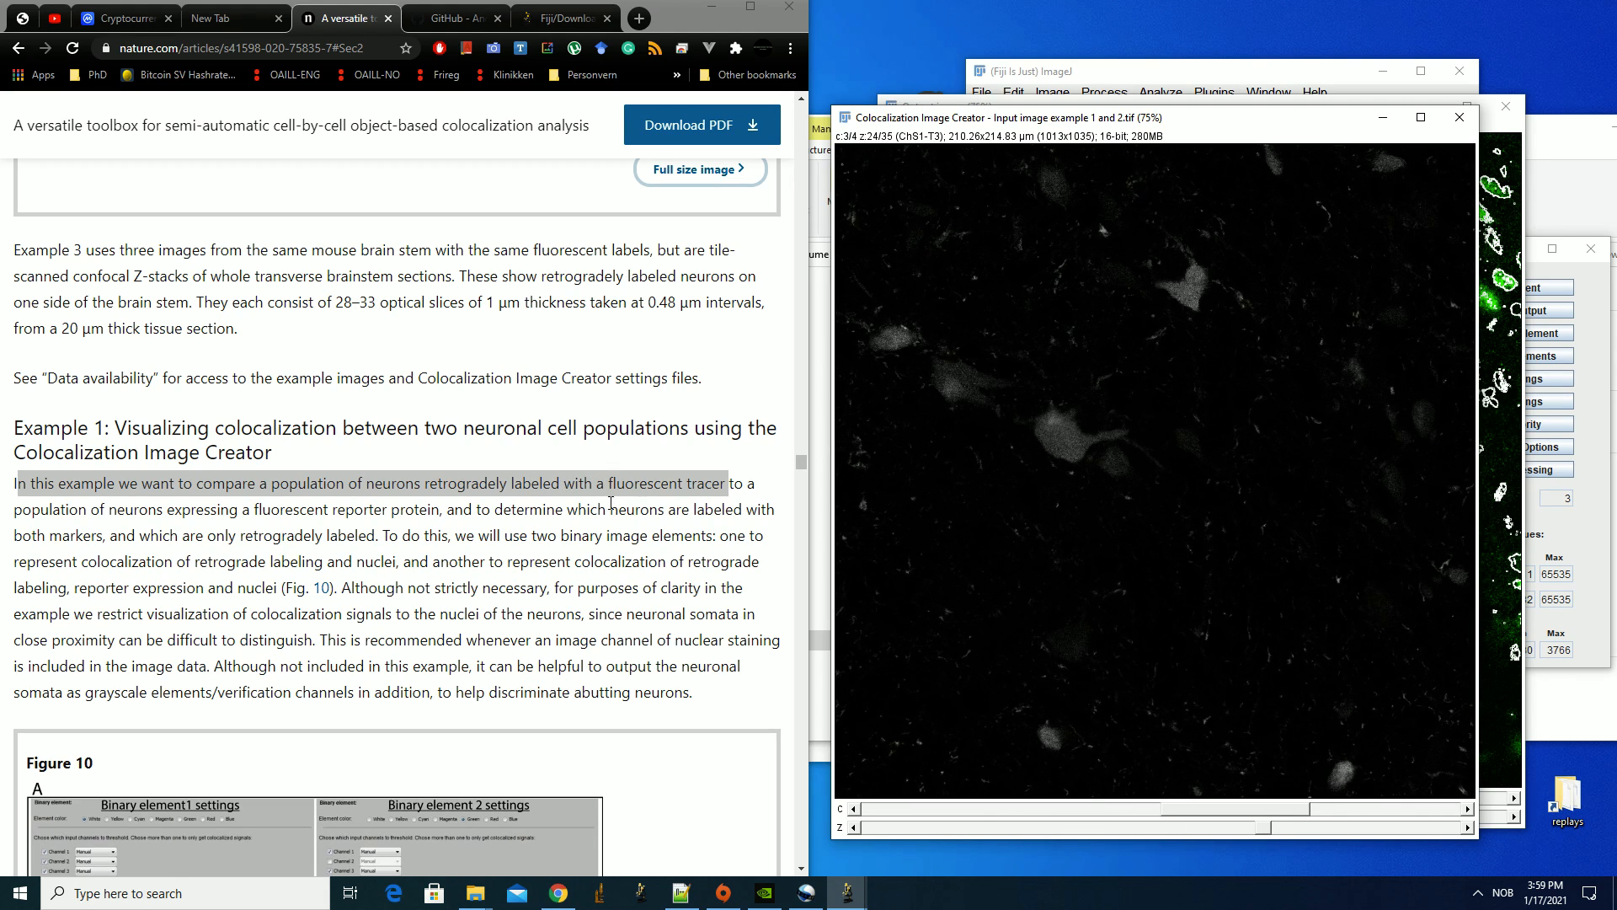
pyautogui.moveTo(23, 509); pyautogui.dragTo(446, 513)
pyautogui.moveTo(1262, 811)
pyautogui.mouseDown()
pyautogui.moveTo(1122, 810)
pyautogui.moveTo(1289, 809)
pyautogui.mouseUp()
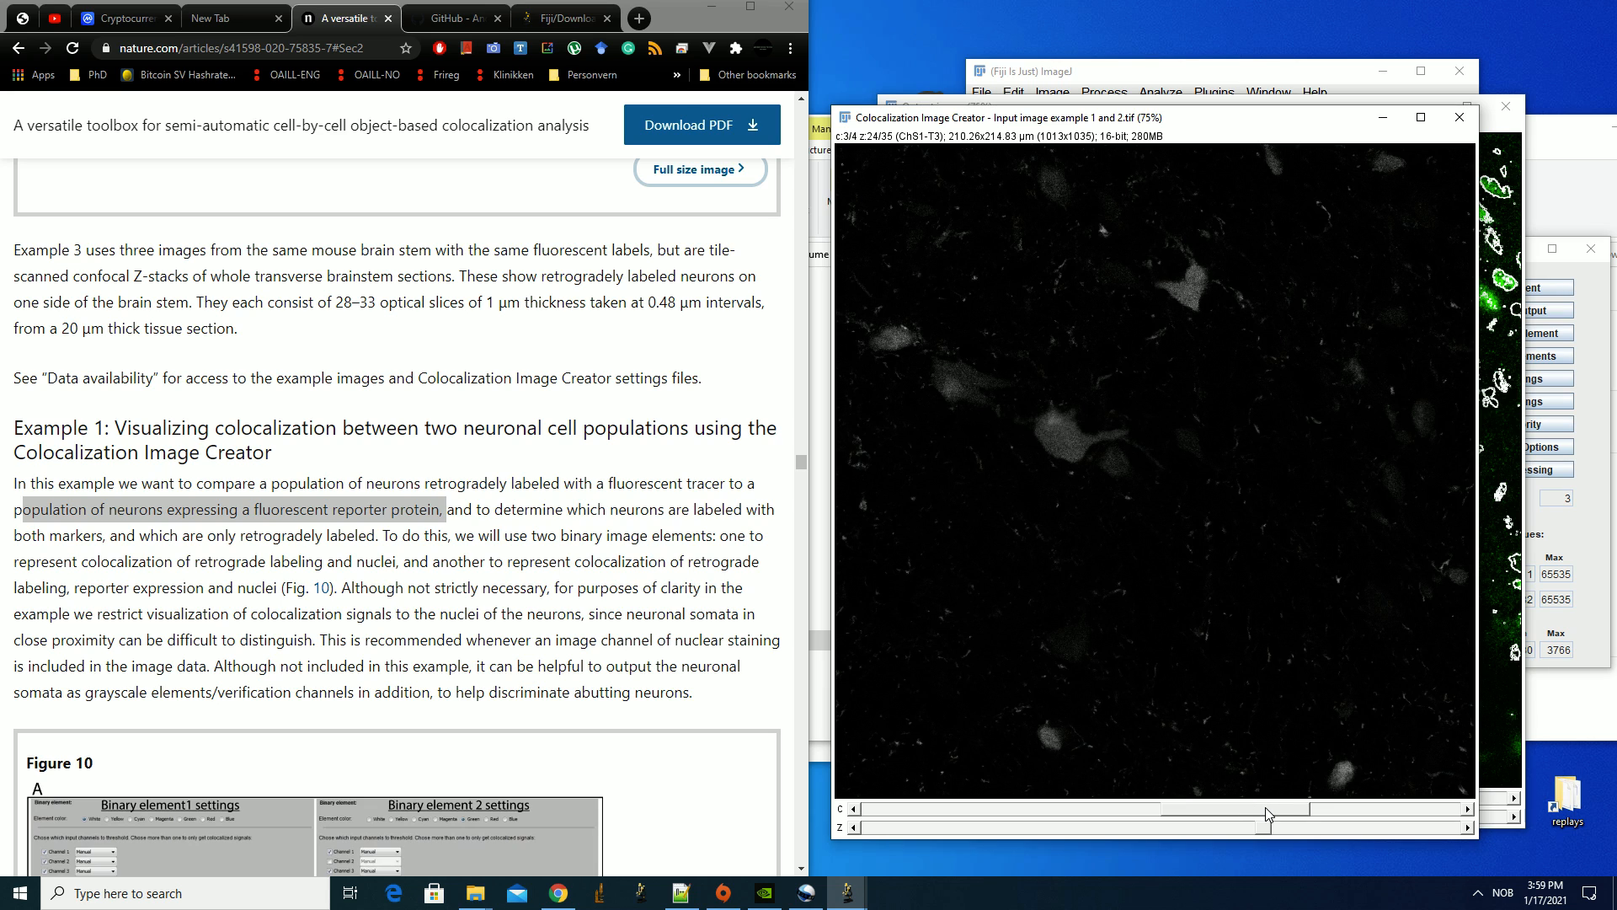
pyautogui.moveTo(1265, 808); pyautogui.dragTo(1187, 807)
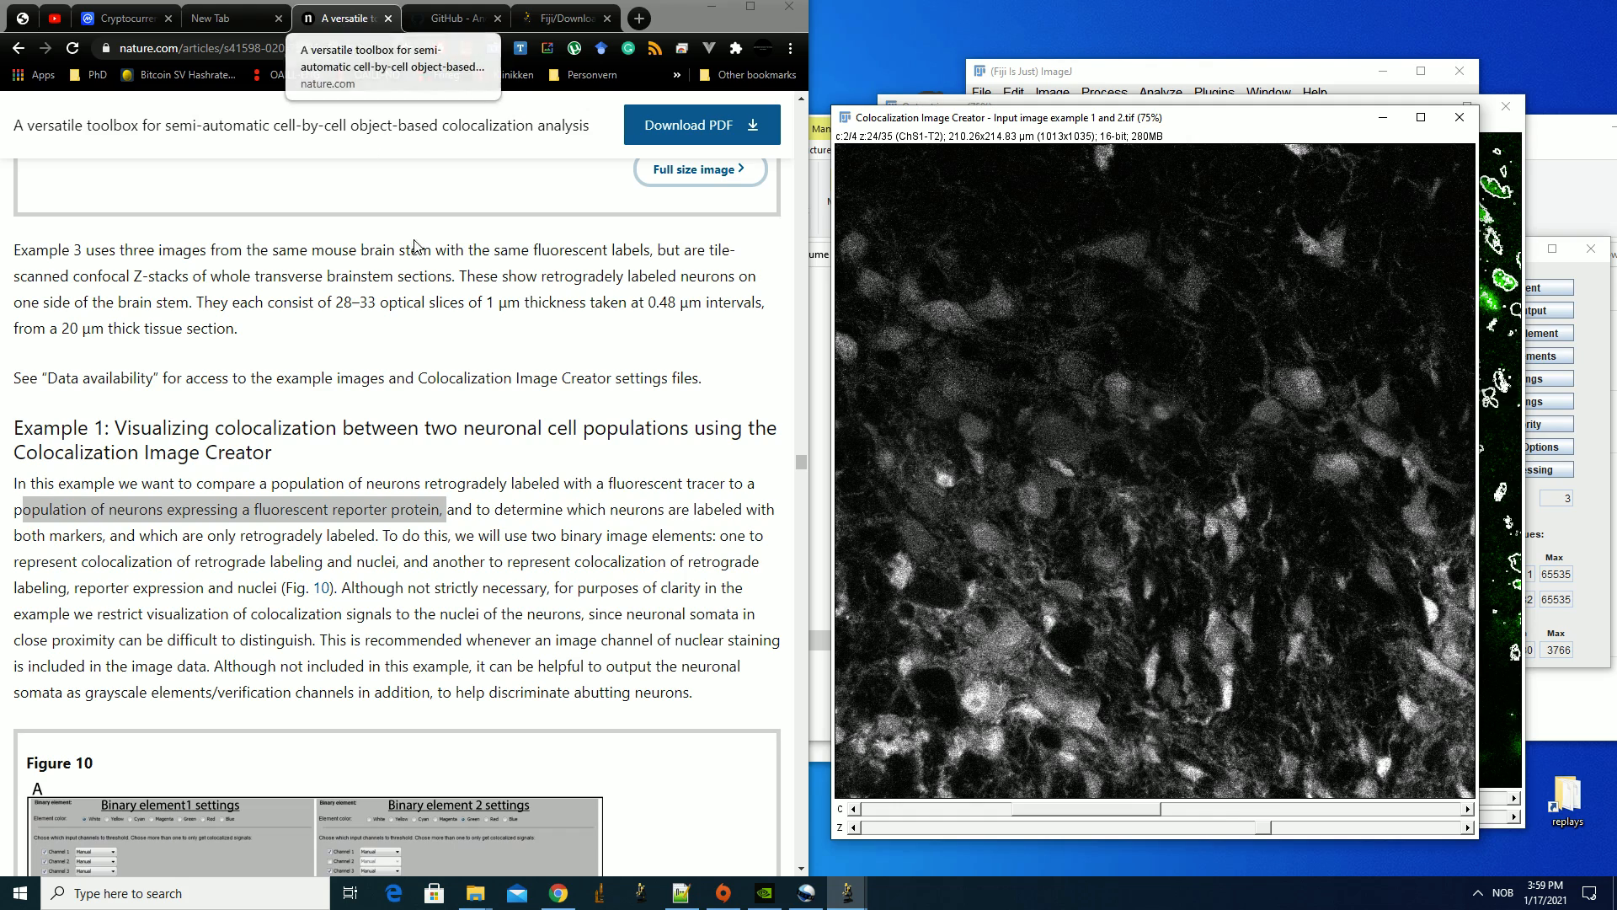
# Read the rest of the Example 1 text on the two binary elements and inspect the settings in Figure 10
pyautogui.moveTo(389, 536); pyautogui.dragTo(642, 537)
pyautogui.moveTo(518, 540); pyautogui.dragTo(290, 567)
pyautogui.click(761, 554)
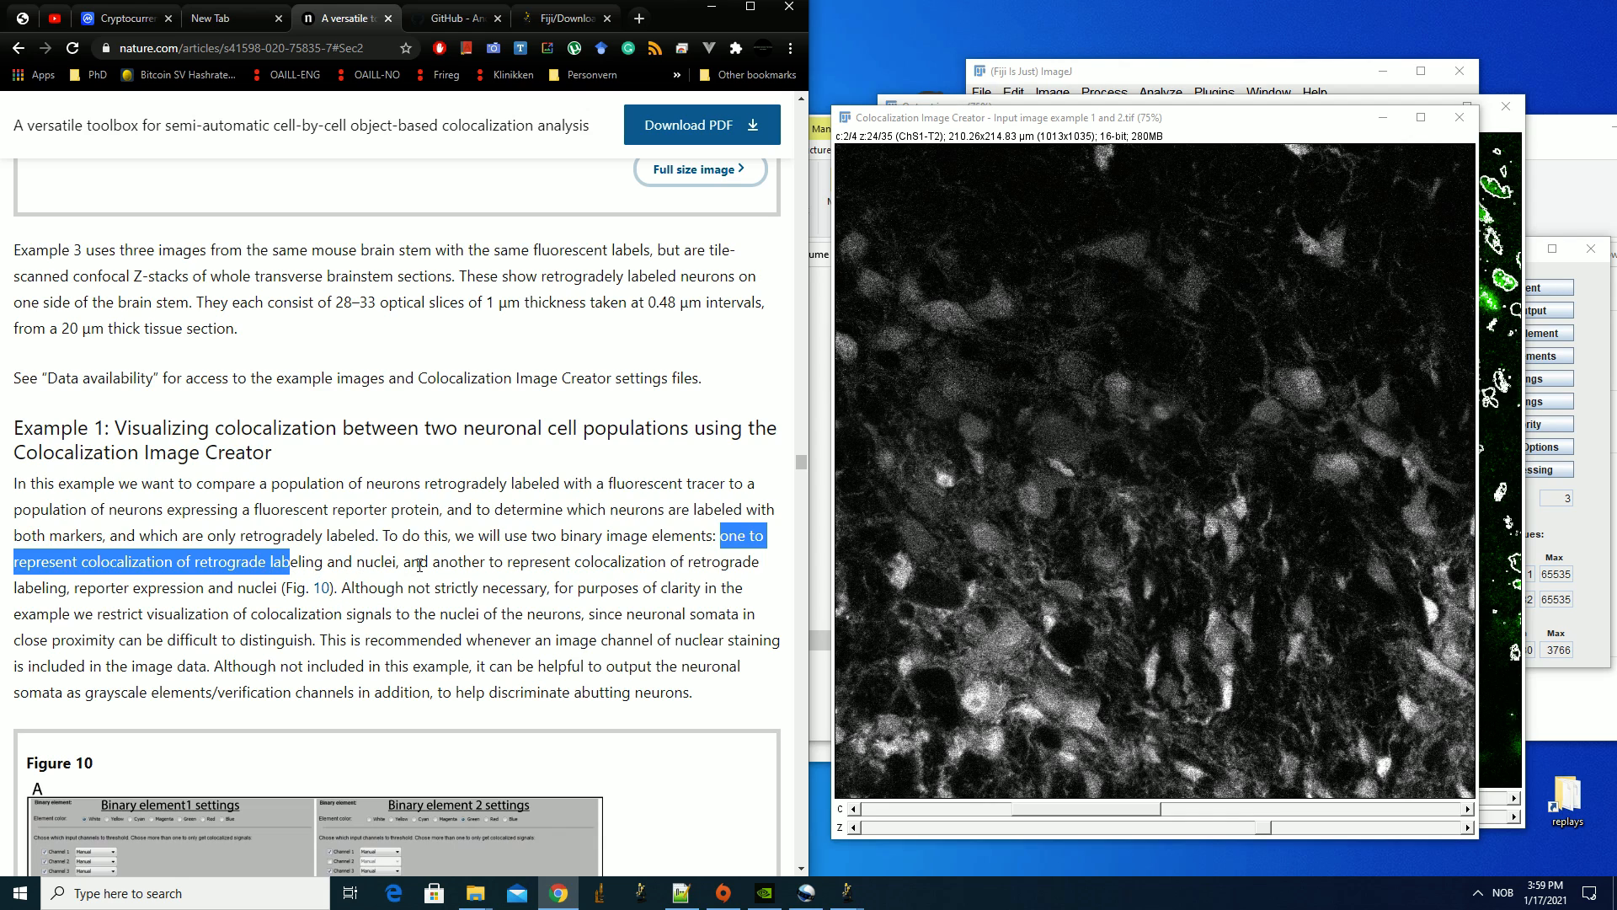
pyautogui.moveTo(592, 562); pyautogui.dragTo(117, 589)
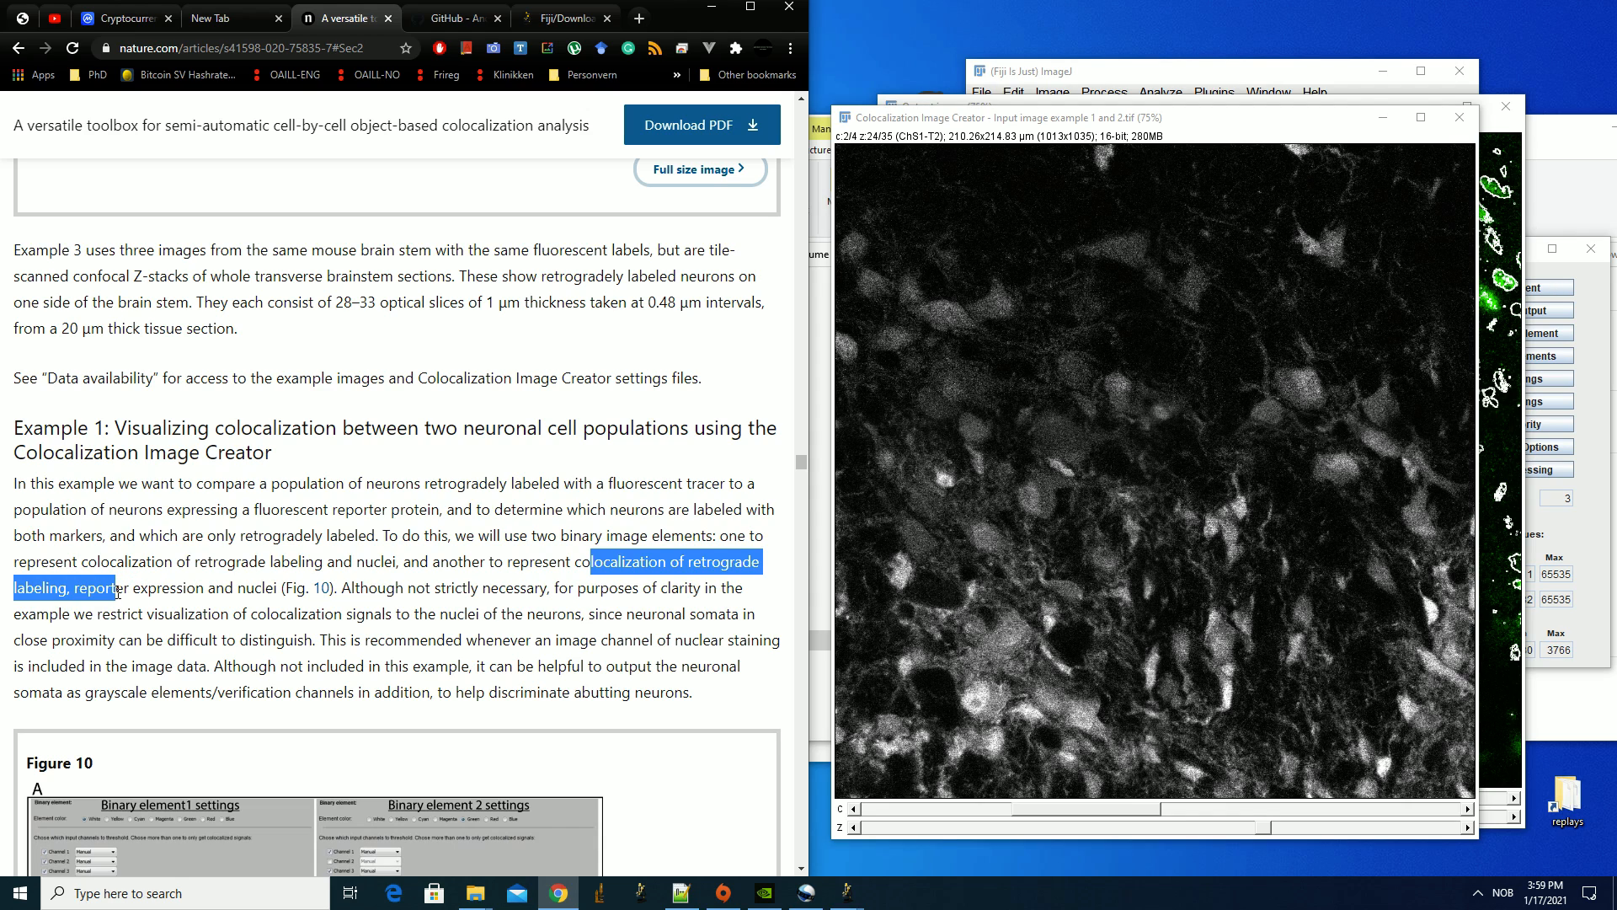
pyautogui.click(1125, 808)
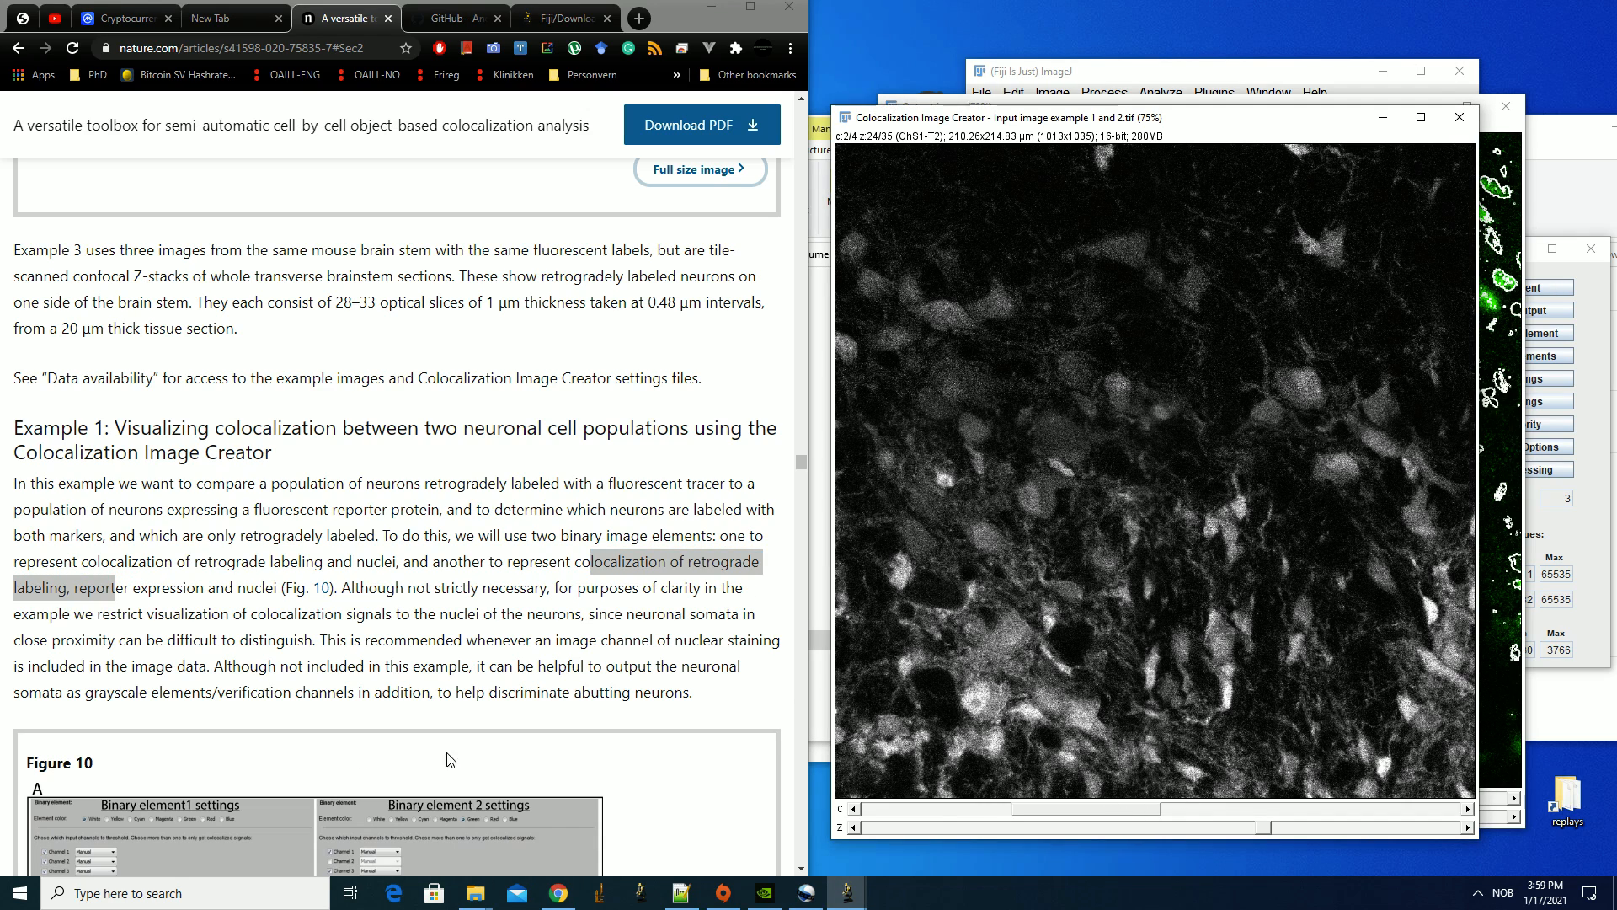
pyautogui.doubleClick(273, 589)
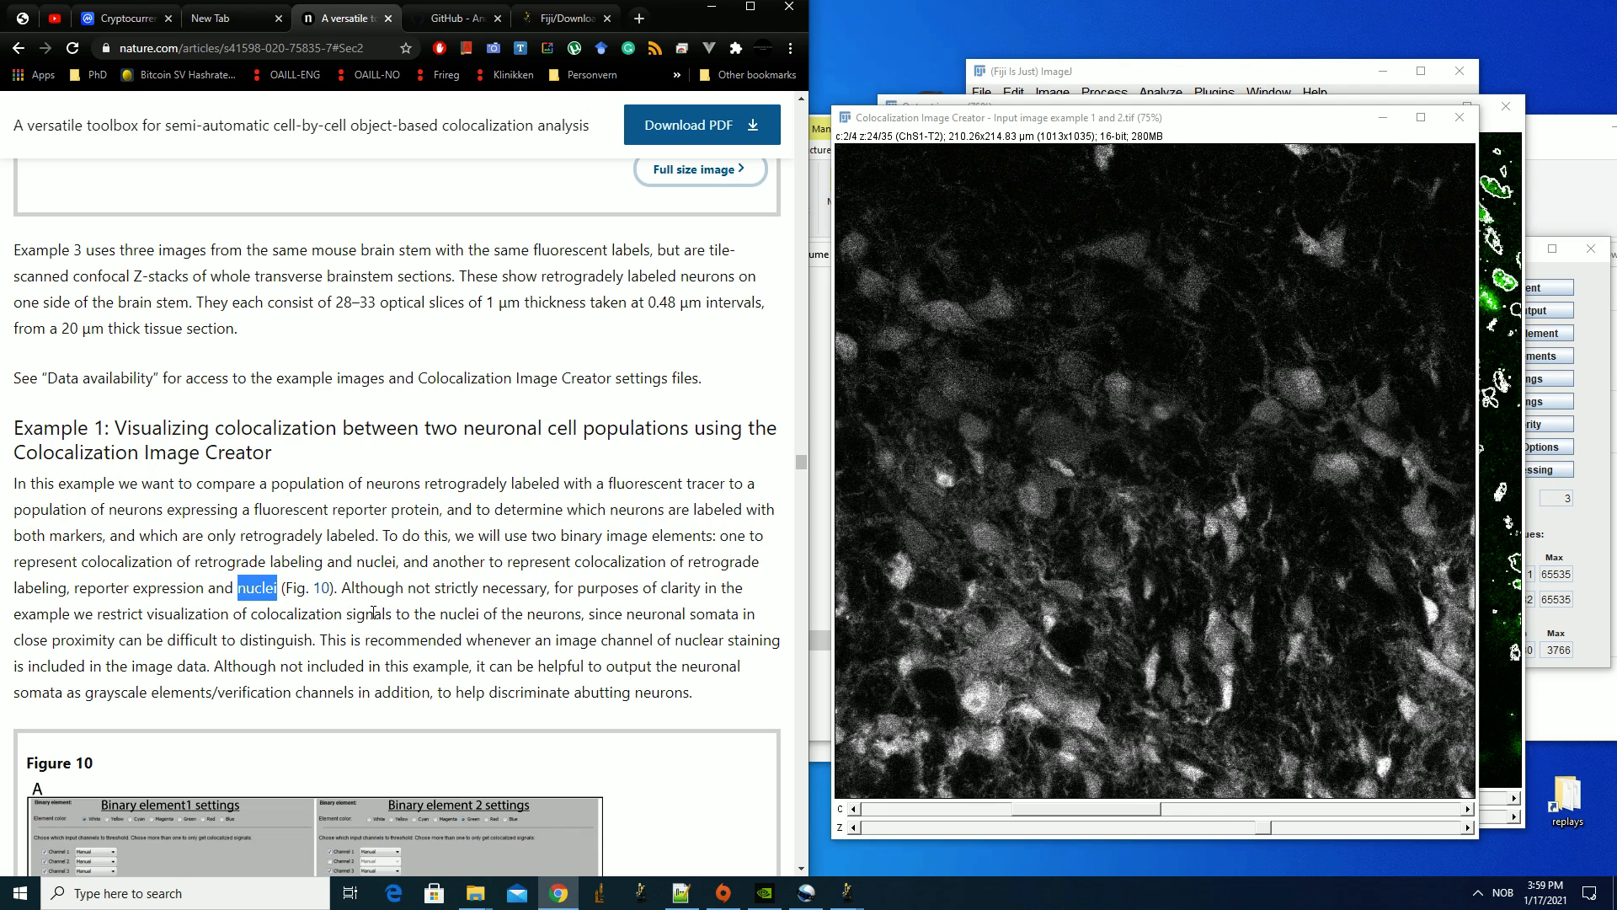
pyautogui.moveTo(357, 587); pyautogui.dragTo(745, 588)
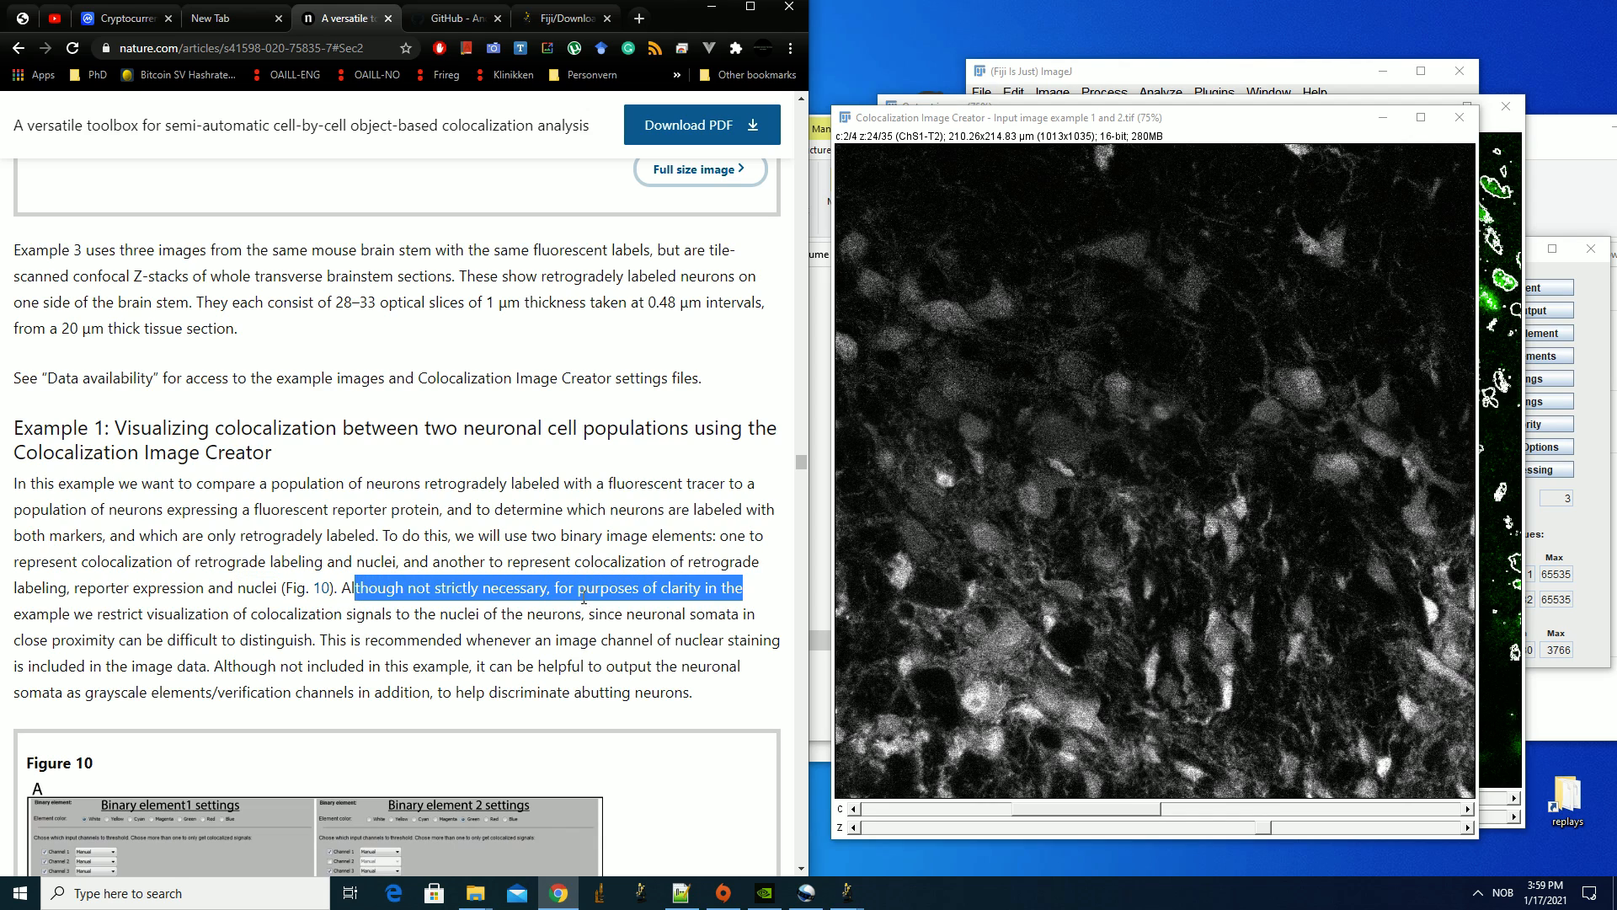
pyautogui.moveTo(213, 617); pyautogui.dragTo(515, 616)
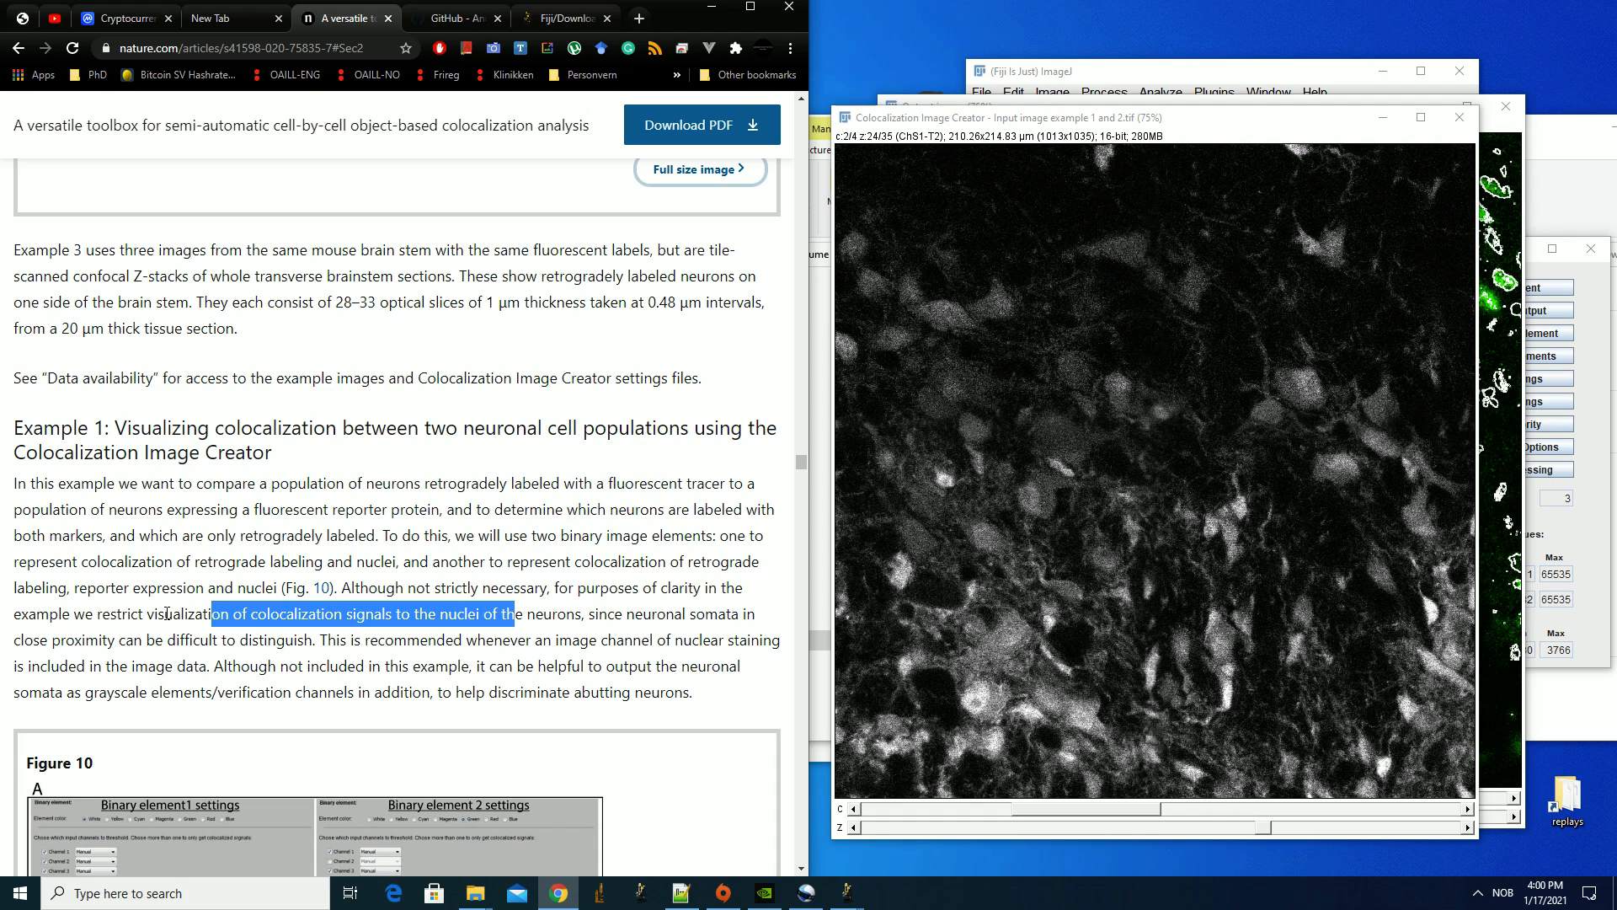
pyautogui.scroll(-1, 281, 613)
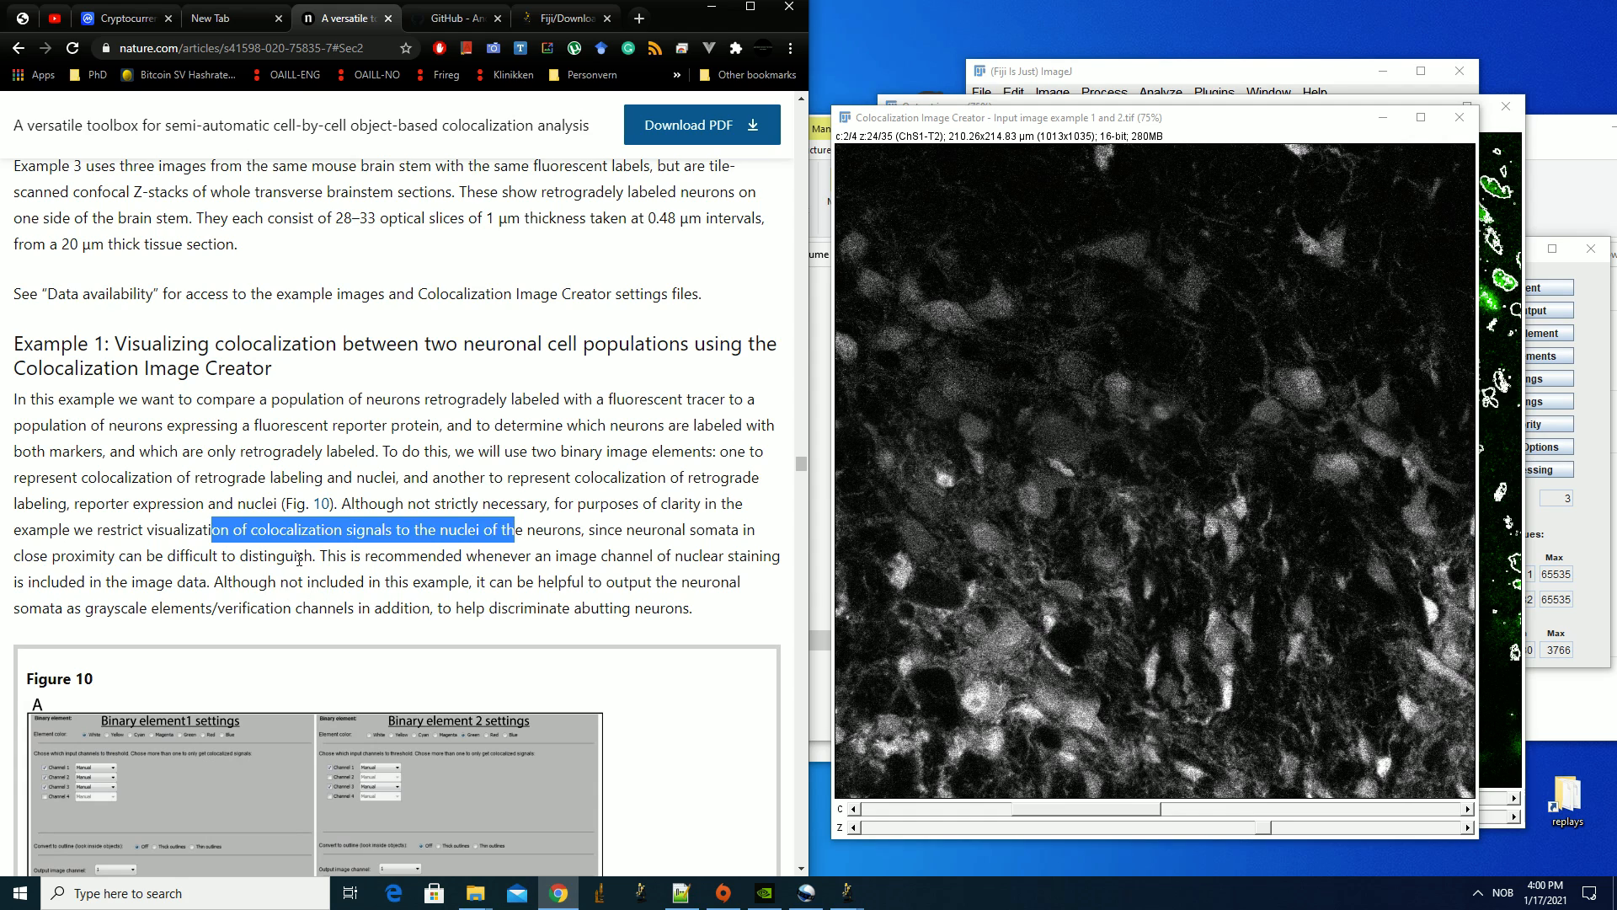
pyautogui.scroll(-4, 383, 578)
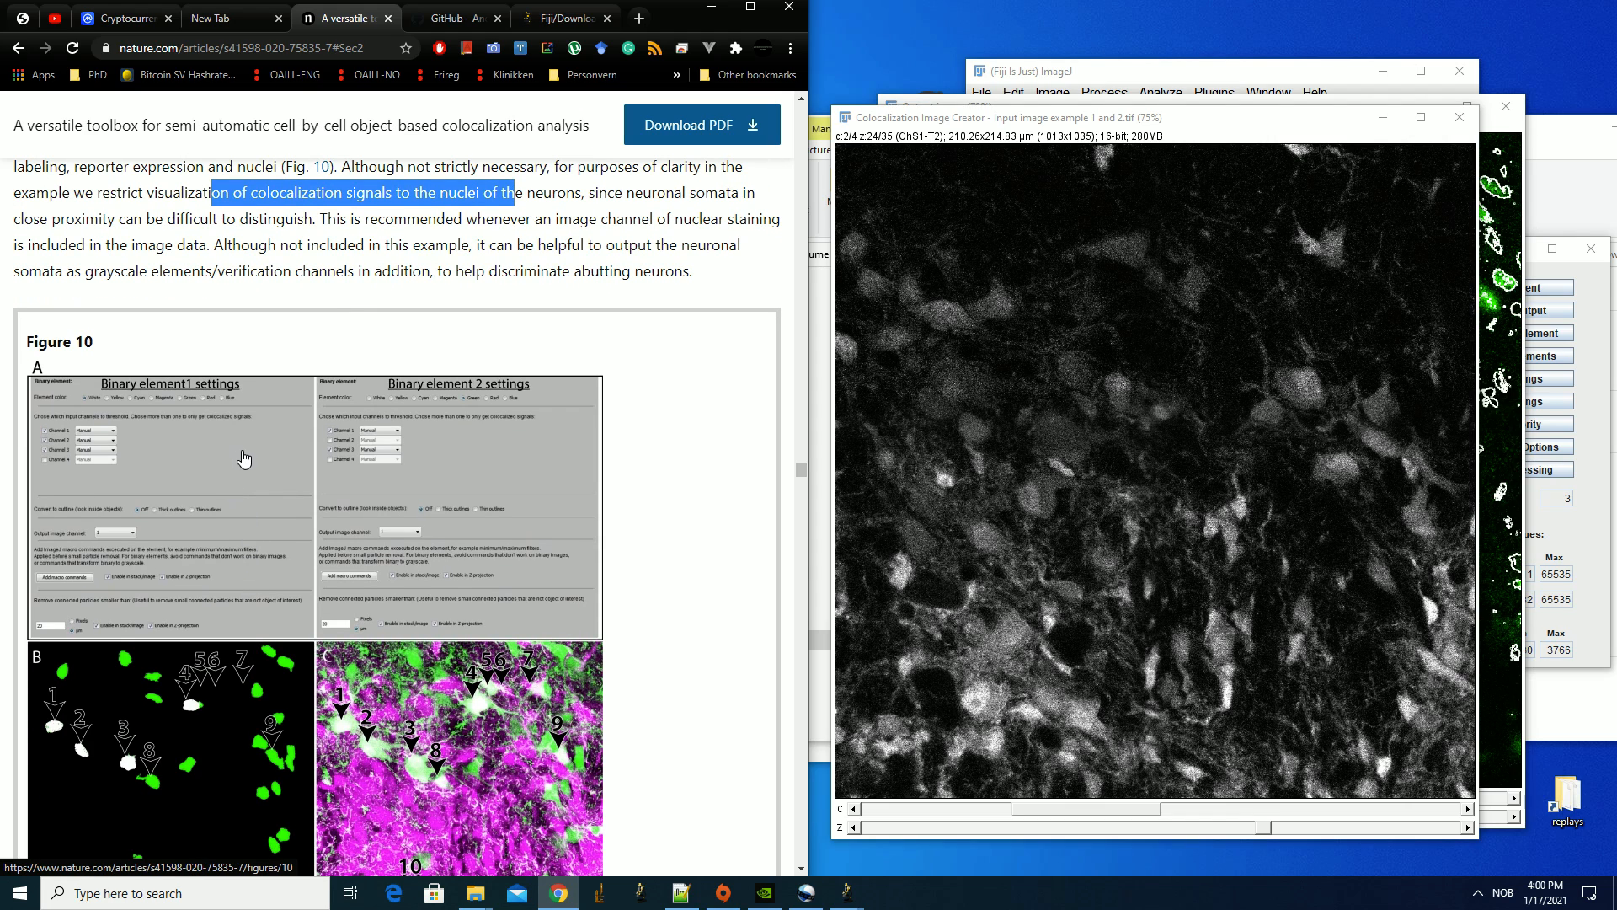
pyautogui.scroll(-1, 263, 495)
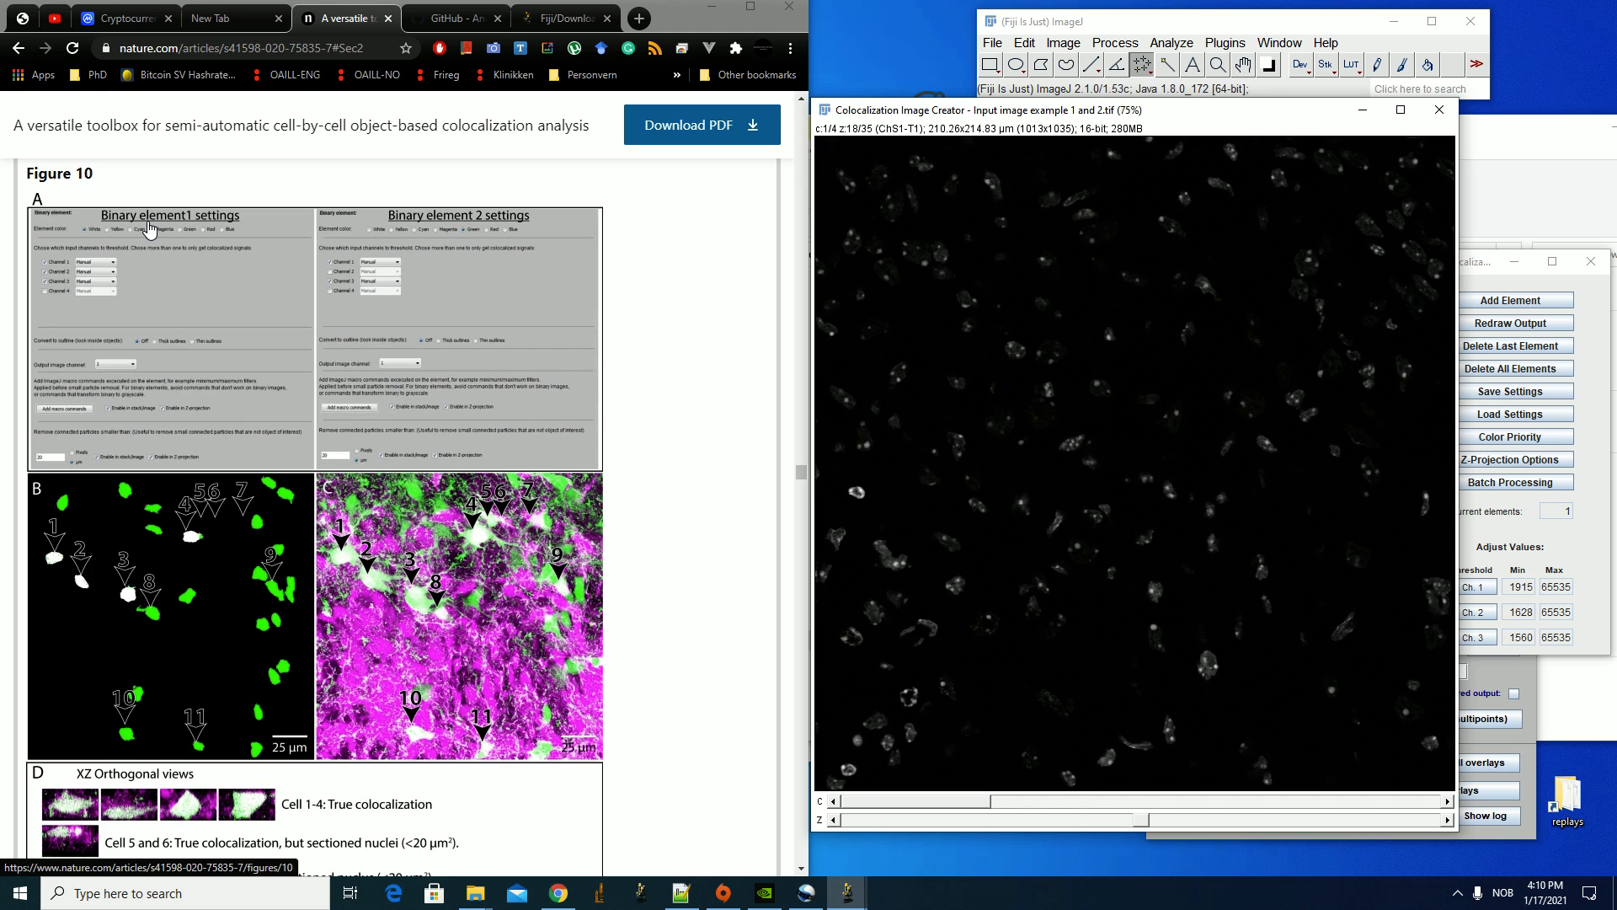
# Delete all existing elements in the Colocalization Image Creator and accept the reset
pyautogui.click(1486, 289)
pyautogui.click(1528, 369)
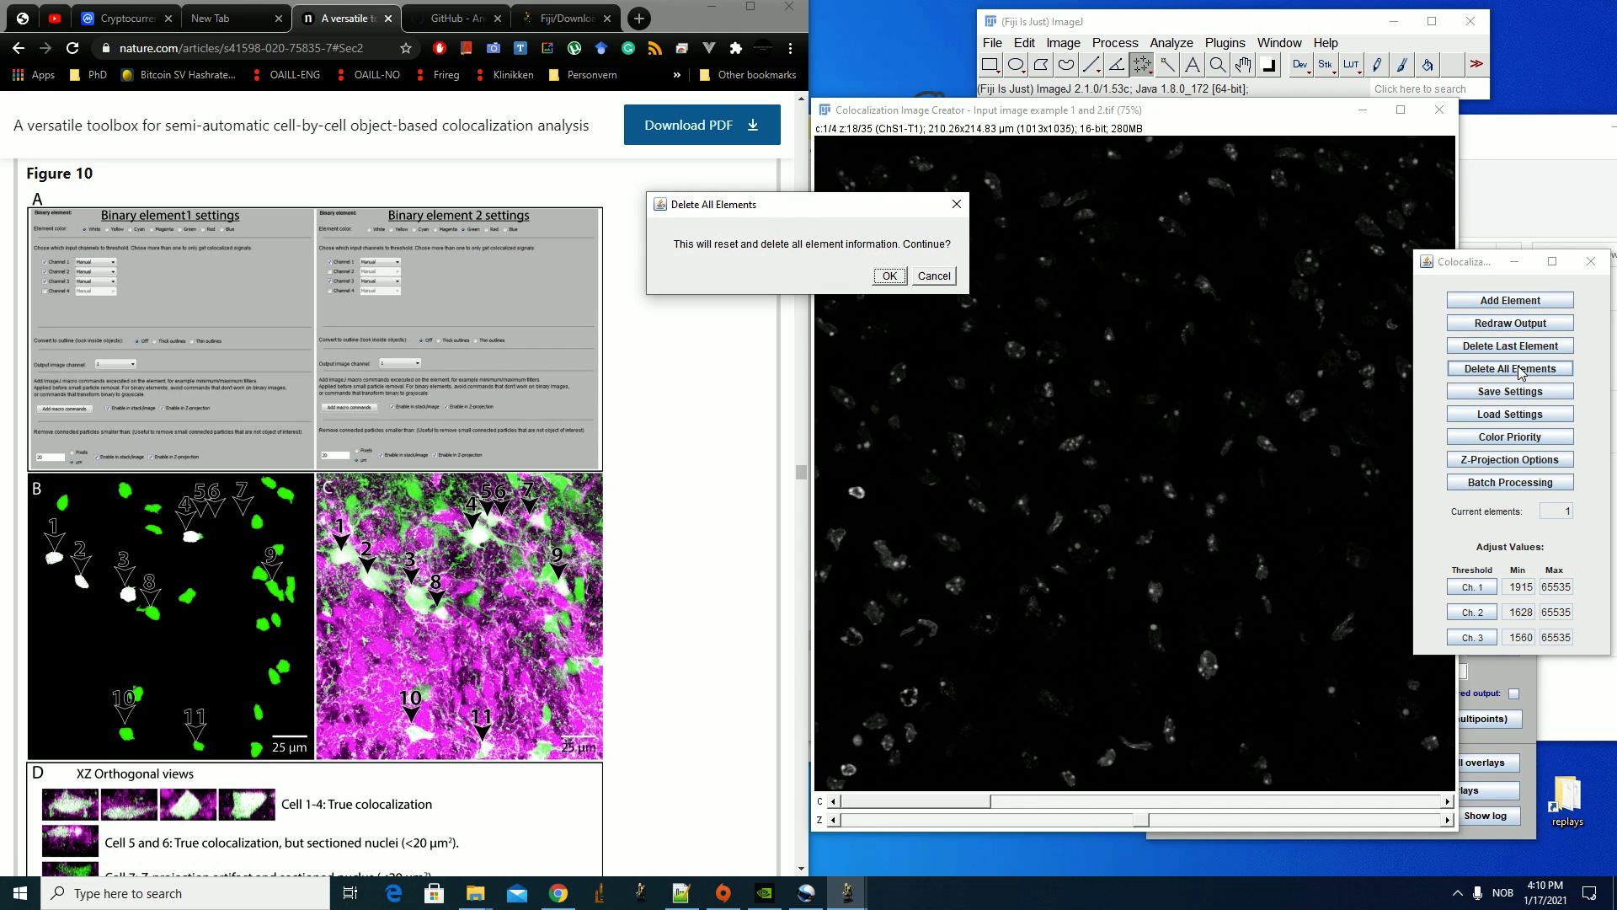
pyautogui.click(890, 276)
# Add a White binary element that combines input channels 1, 2 and 3 with Manual thresholding
pyautogui.moveTo(1084, 149); pyautogui.dragTo(1072, 185)
pyautogui.click(1511, 338)
pyautogui.click(516, 260)
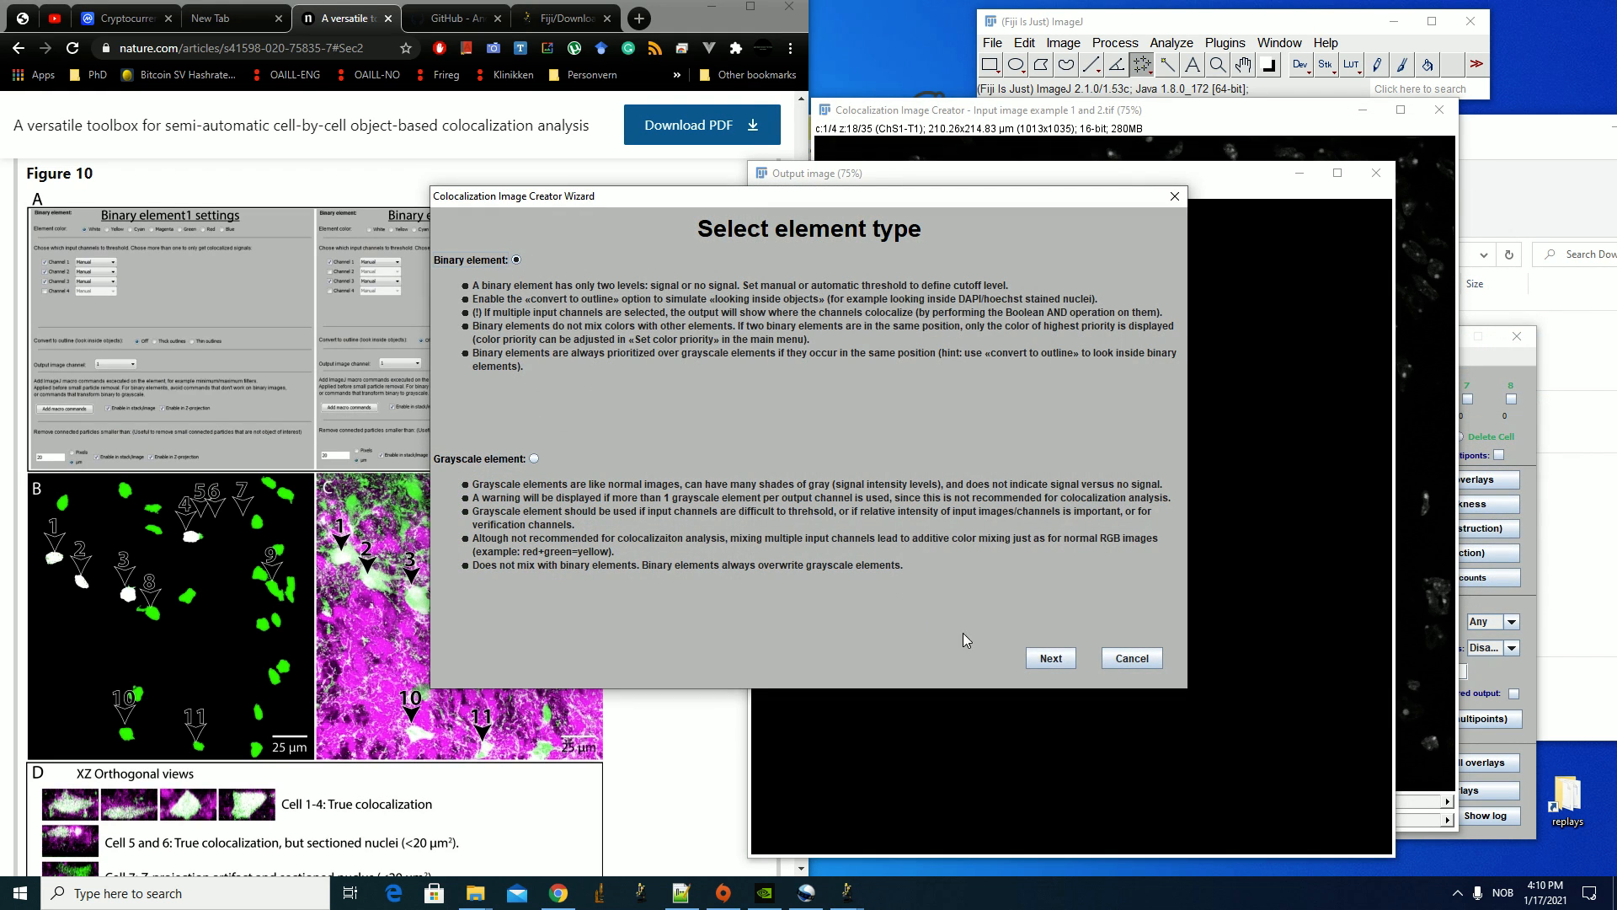
pyautogui.click(1050, 658)
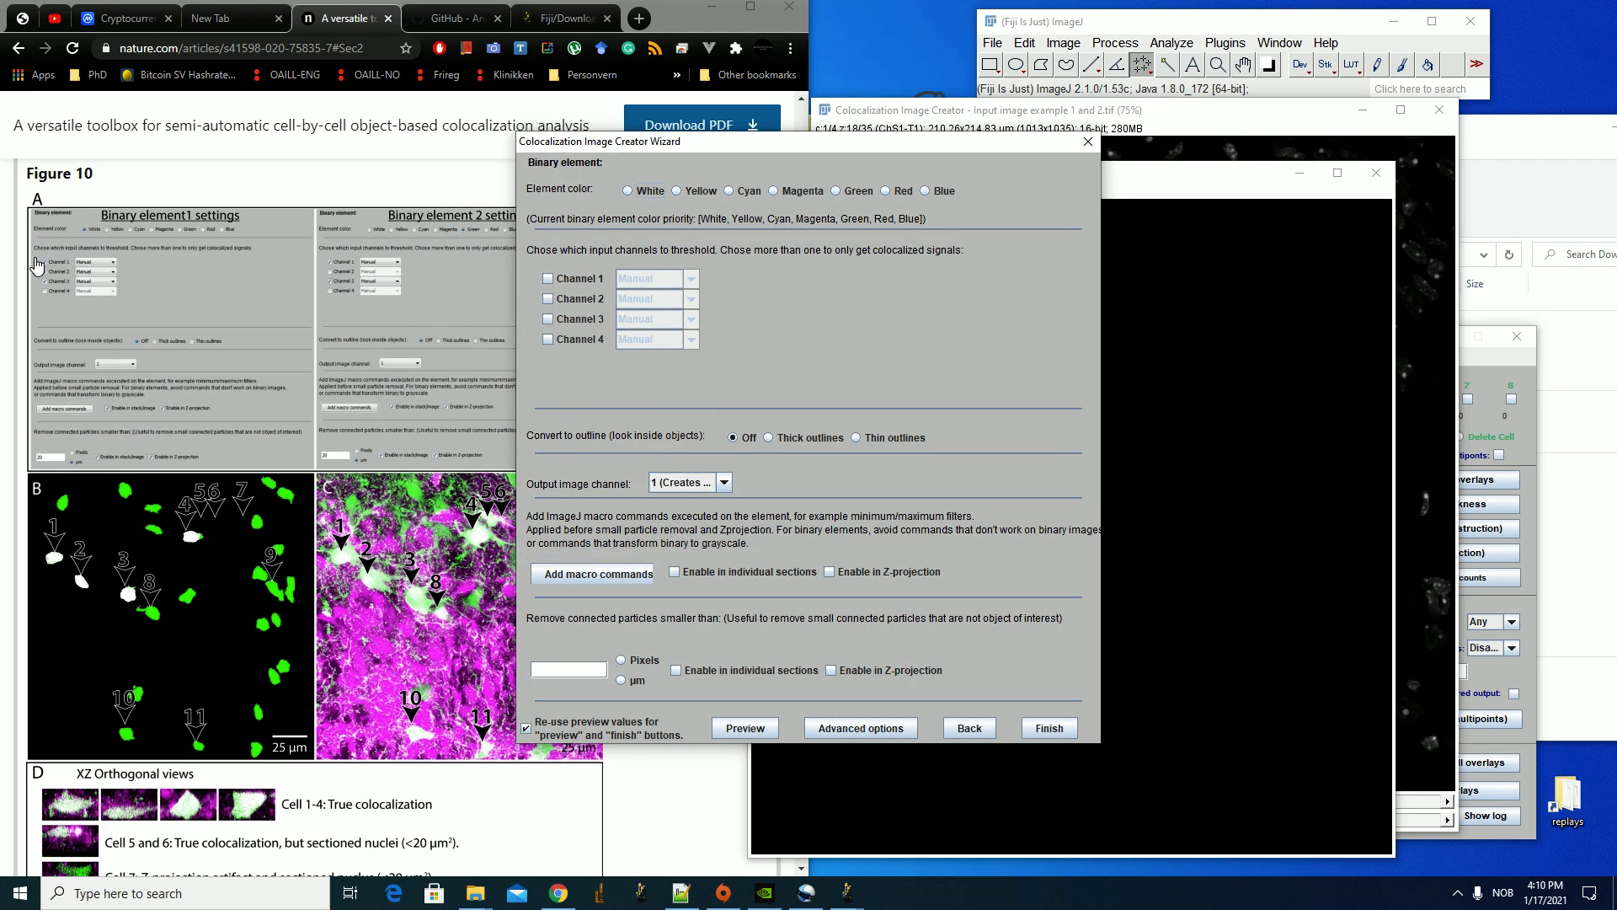
pyautogui.click(593, 301)
pyautogui.click(608, 318)
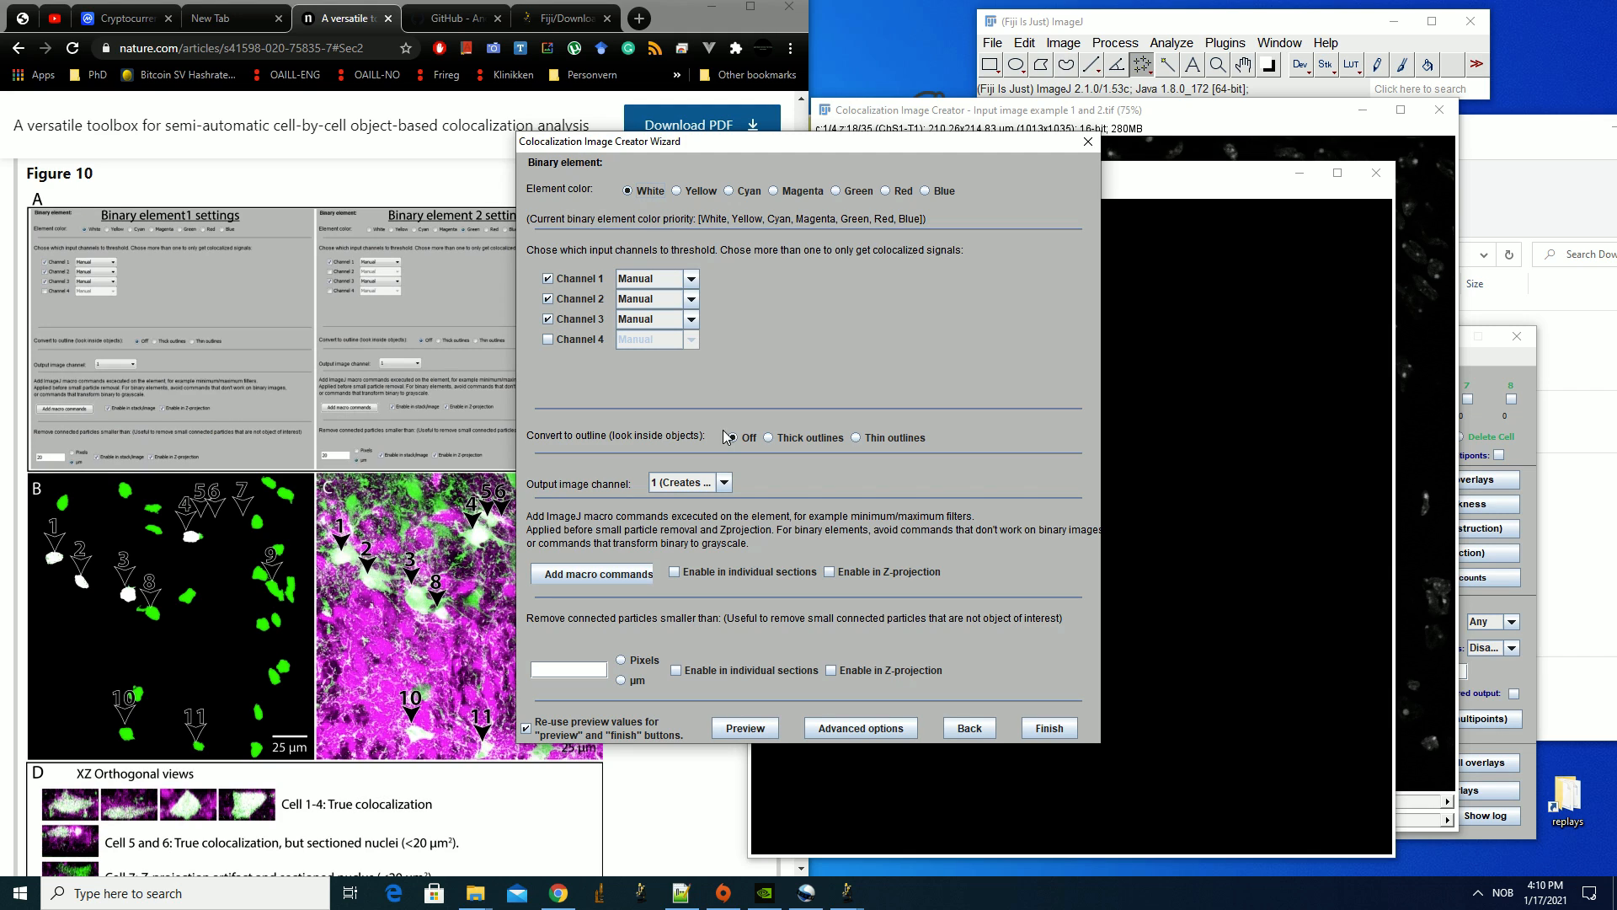
# Enable macro commands in individual sections and Z-projection, with only Minimum (radius=1) and Fill Holes active, and save the macro
pyautogui.click(674, 571)
pyautogui.click(829, 571)
pyautogui.click(648, 574)
pyautogui.press('BackSpace')
pyautogui.press('BackSpace')
pyautogui.press('Down')
pyautogui.press('Down')
pyautogui.press('Down')
pyautogui.press('Delete')
pyautogui.press('Delete')
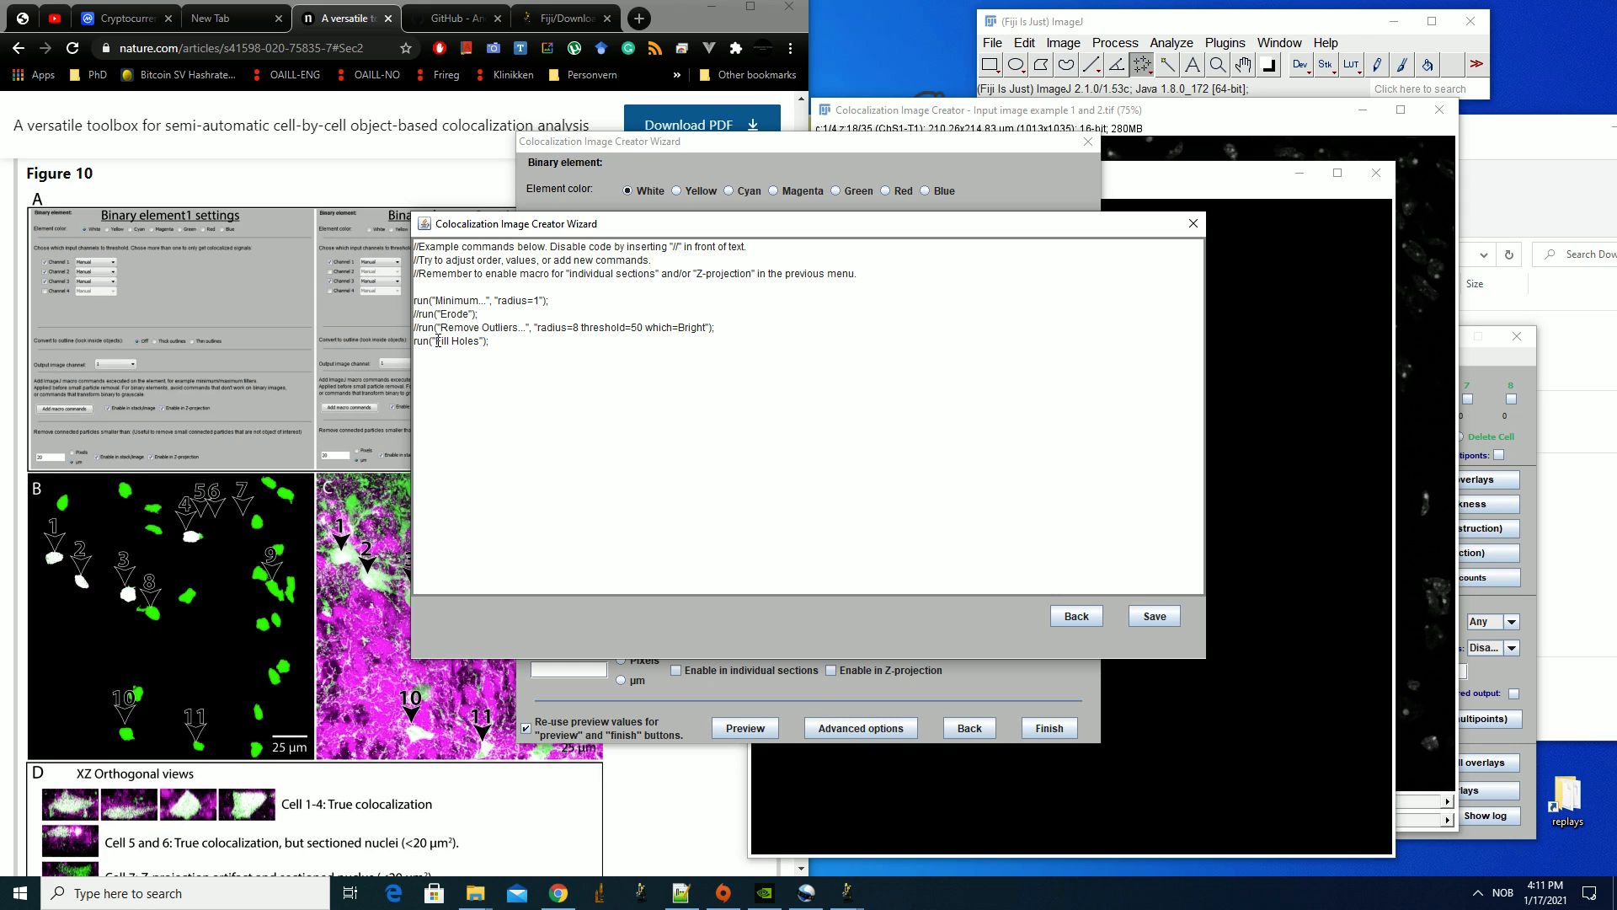
pyautogui.click(1156, 618)
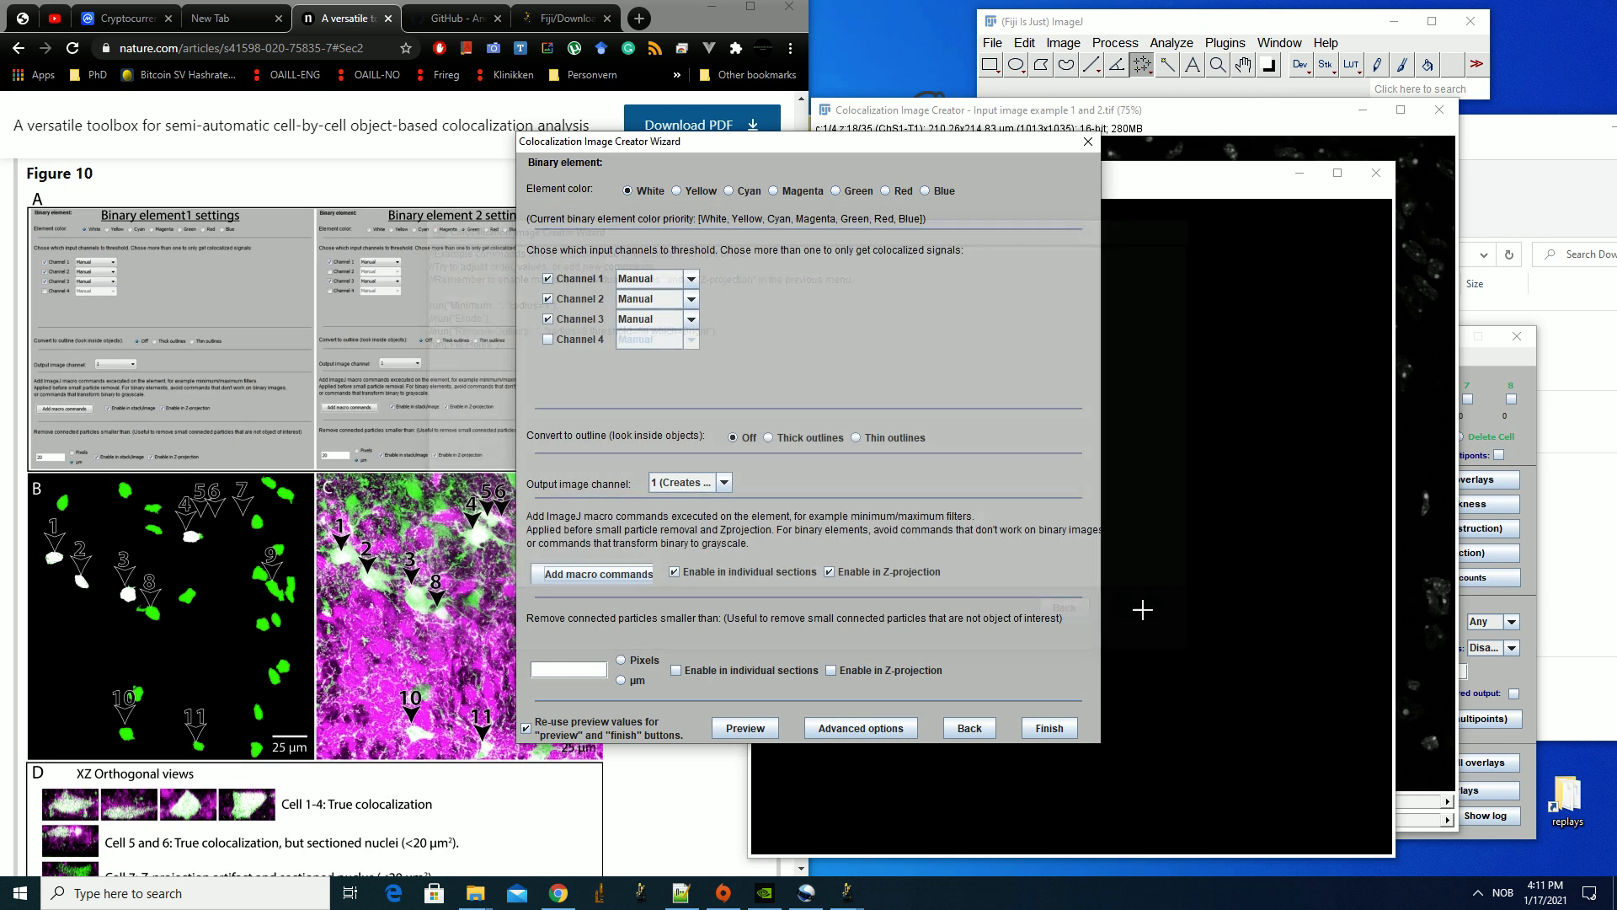
# Remove connected particles smaller than 20 µm in individual sections and Z-projection, and finish the element settings
pyautogui.click(622, 680)
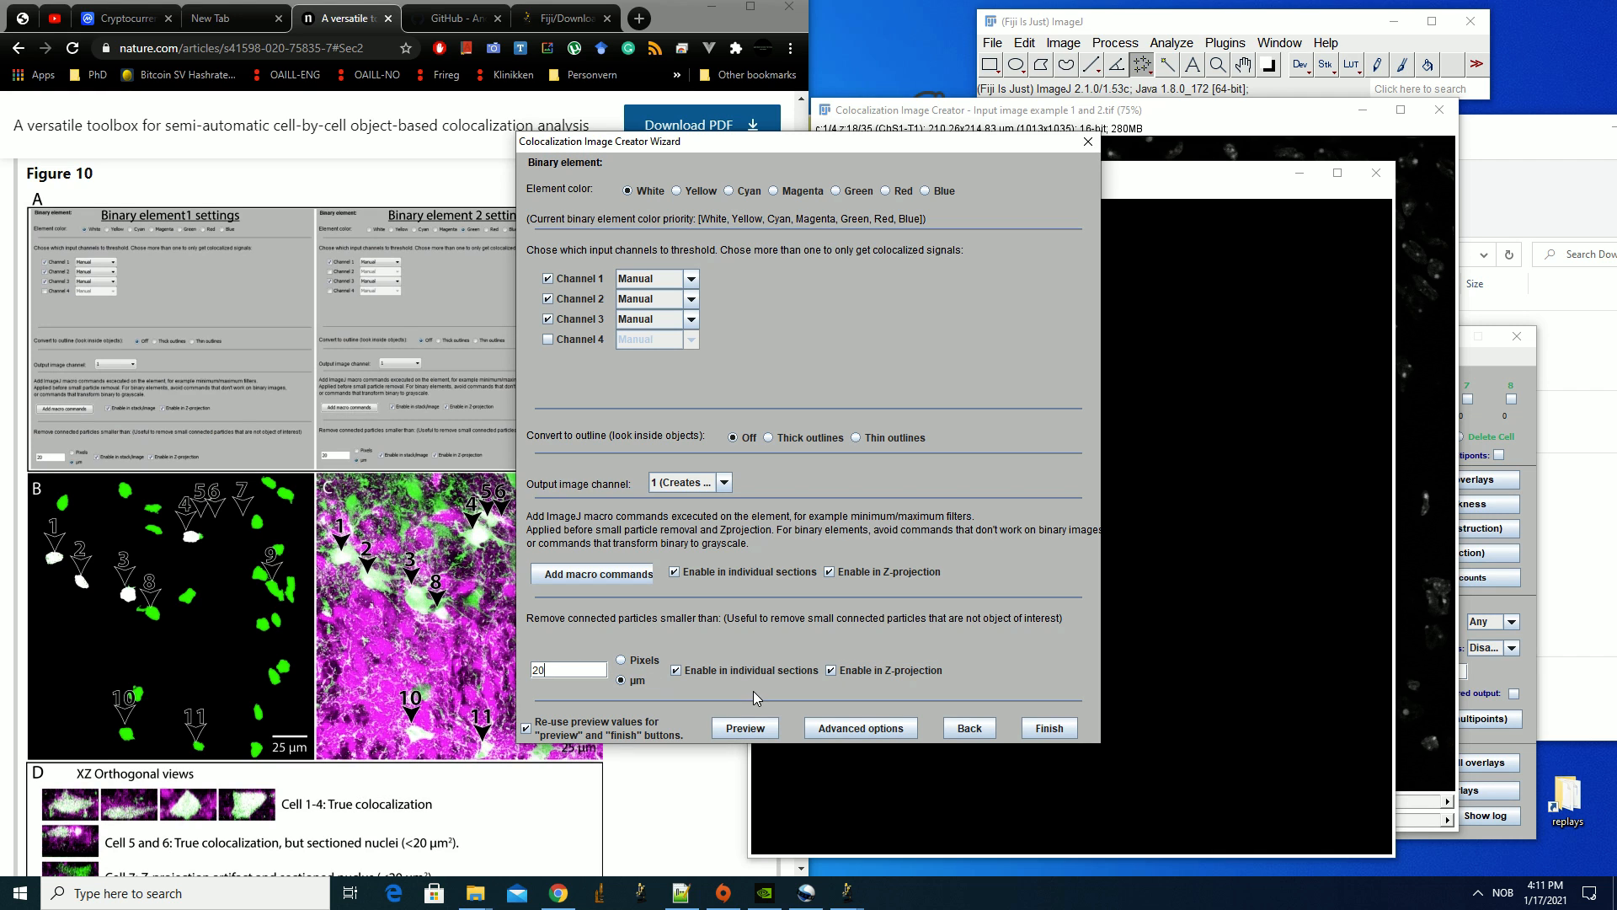
pyautogui.click(1045, 730)
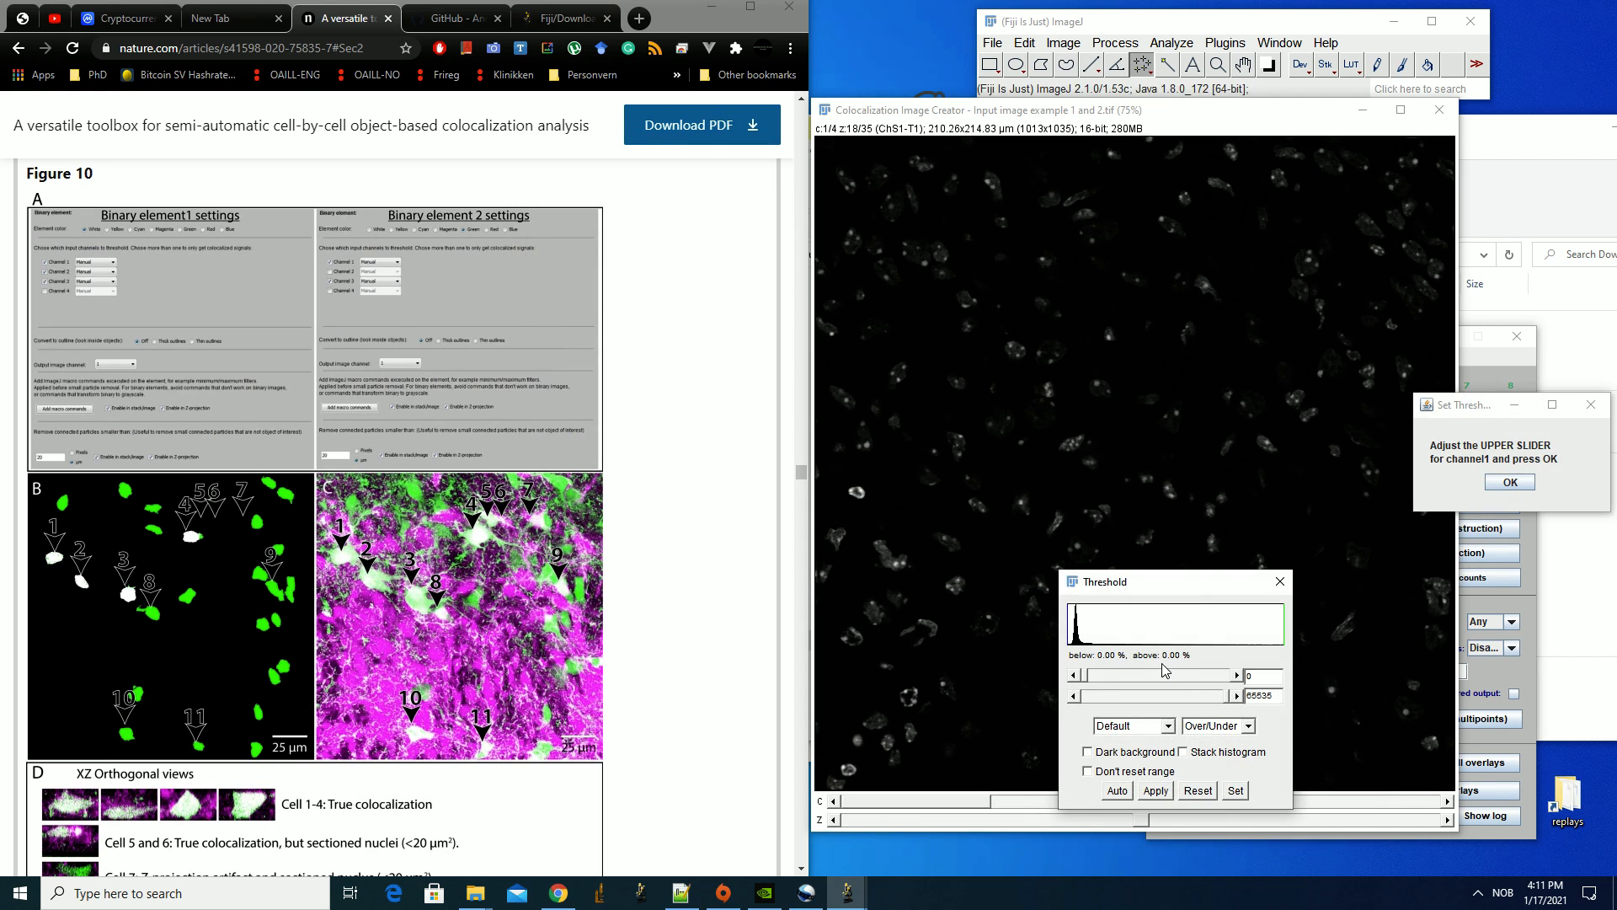
# Set the lower threshold for channel 1 to 1630 and accept it
pyautogui.moveTo(1084, 682); pyautogui.dragTo(1078, 680)
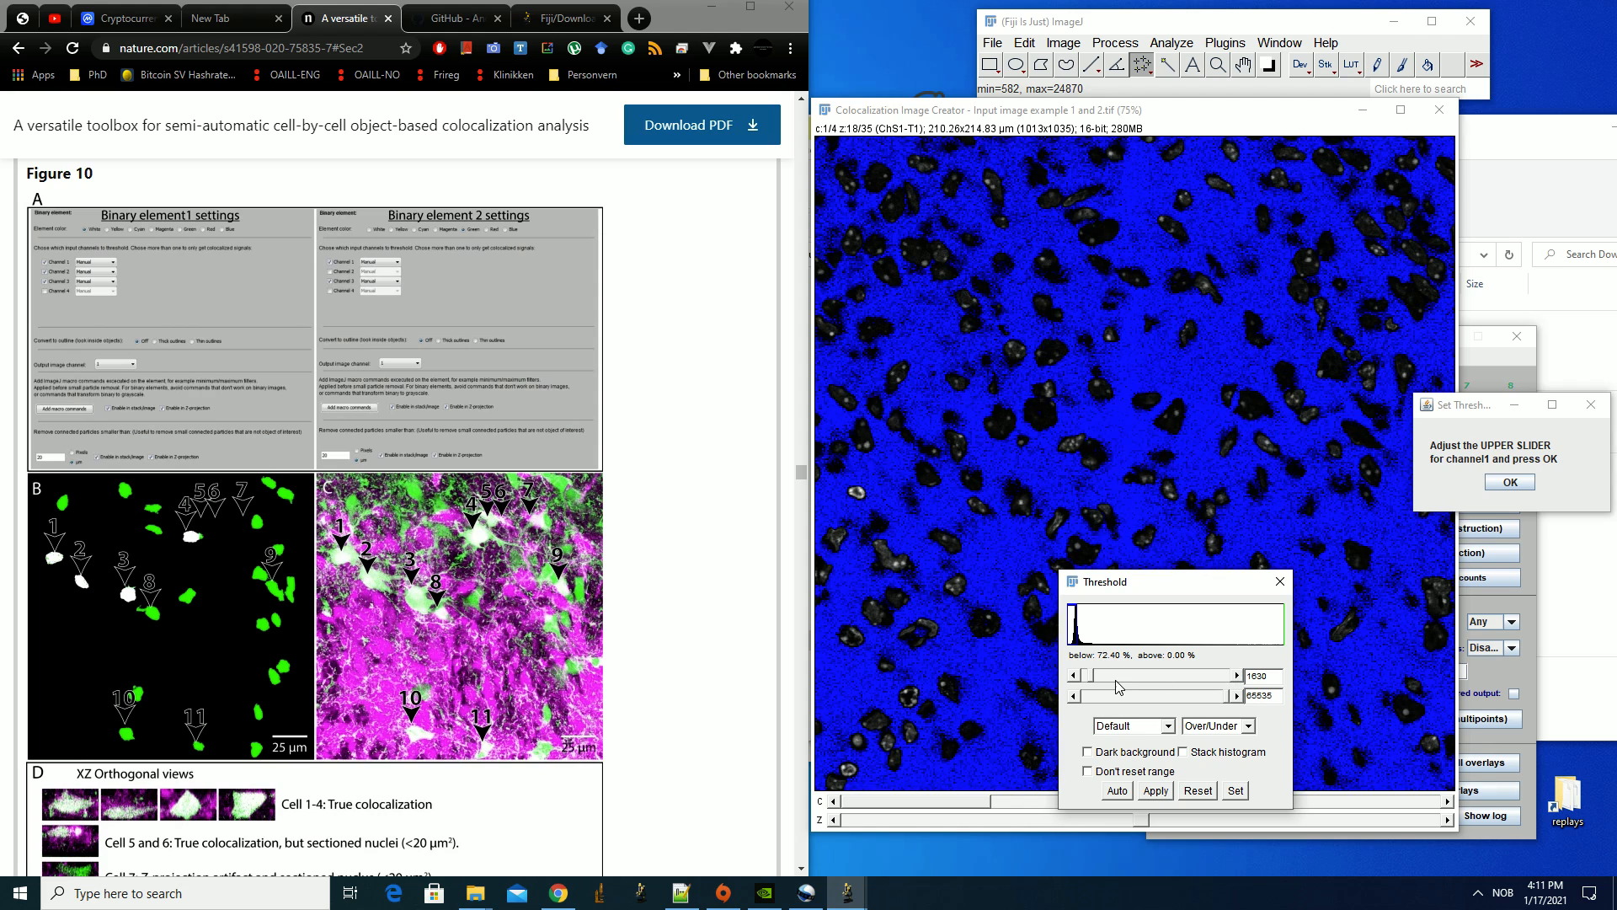
pyautogui.click(1239, 676)
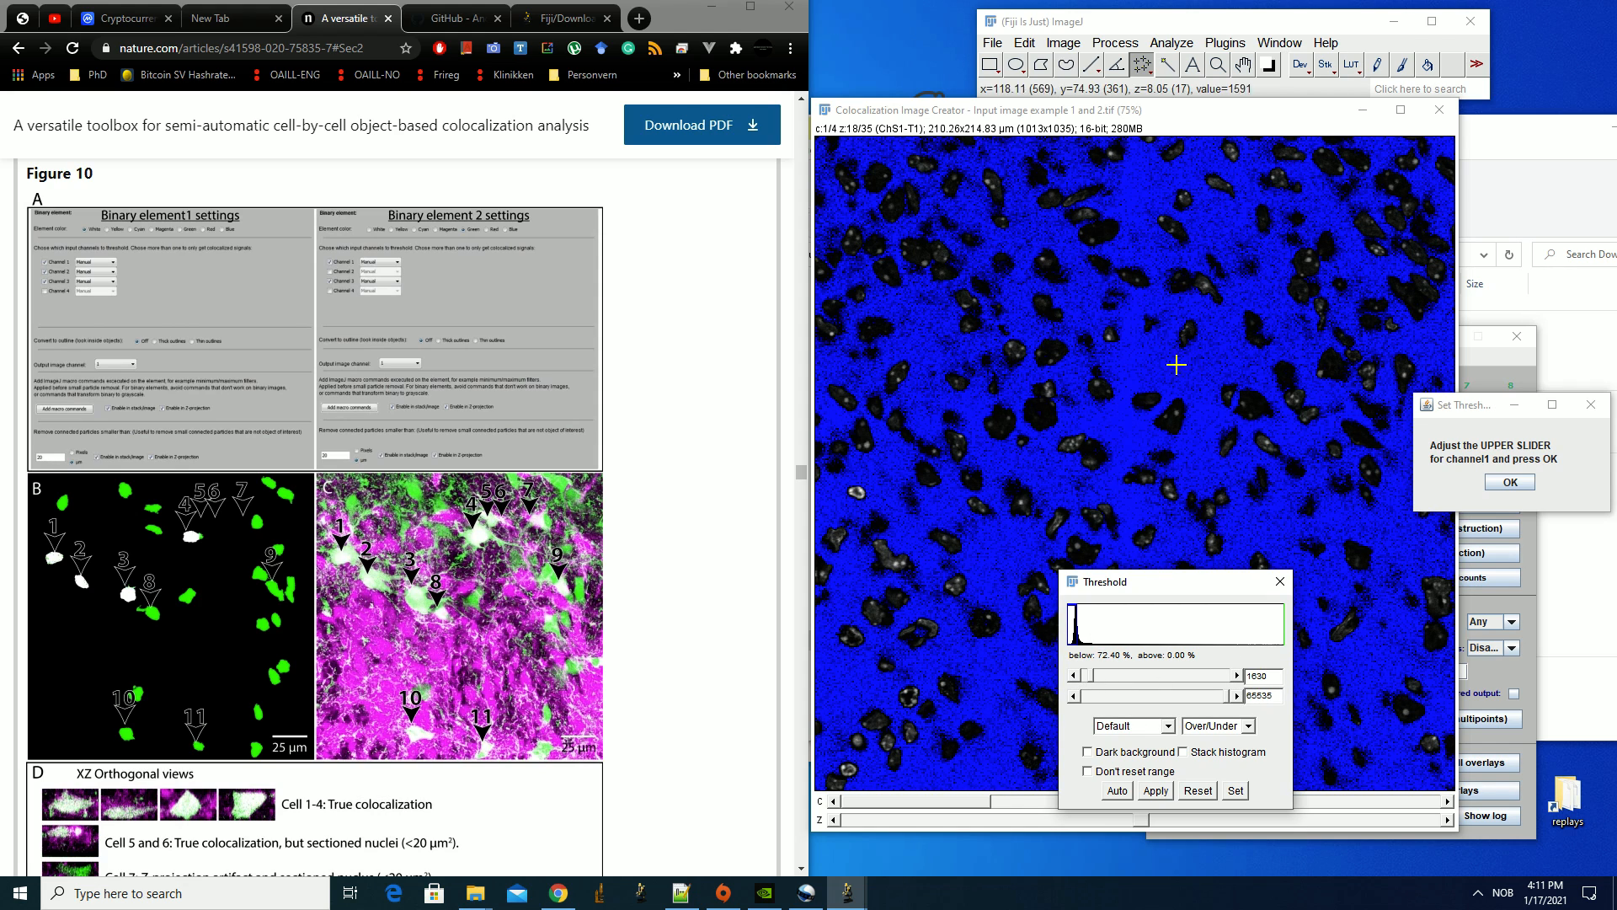
pyautogui.click(1510, 482)
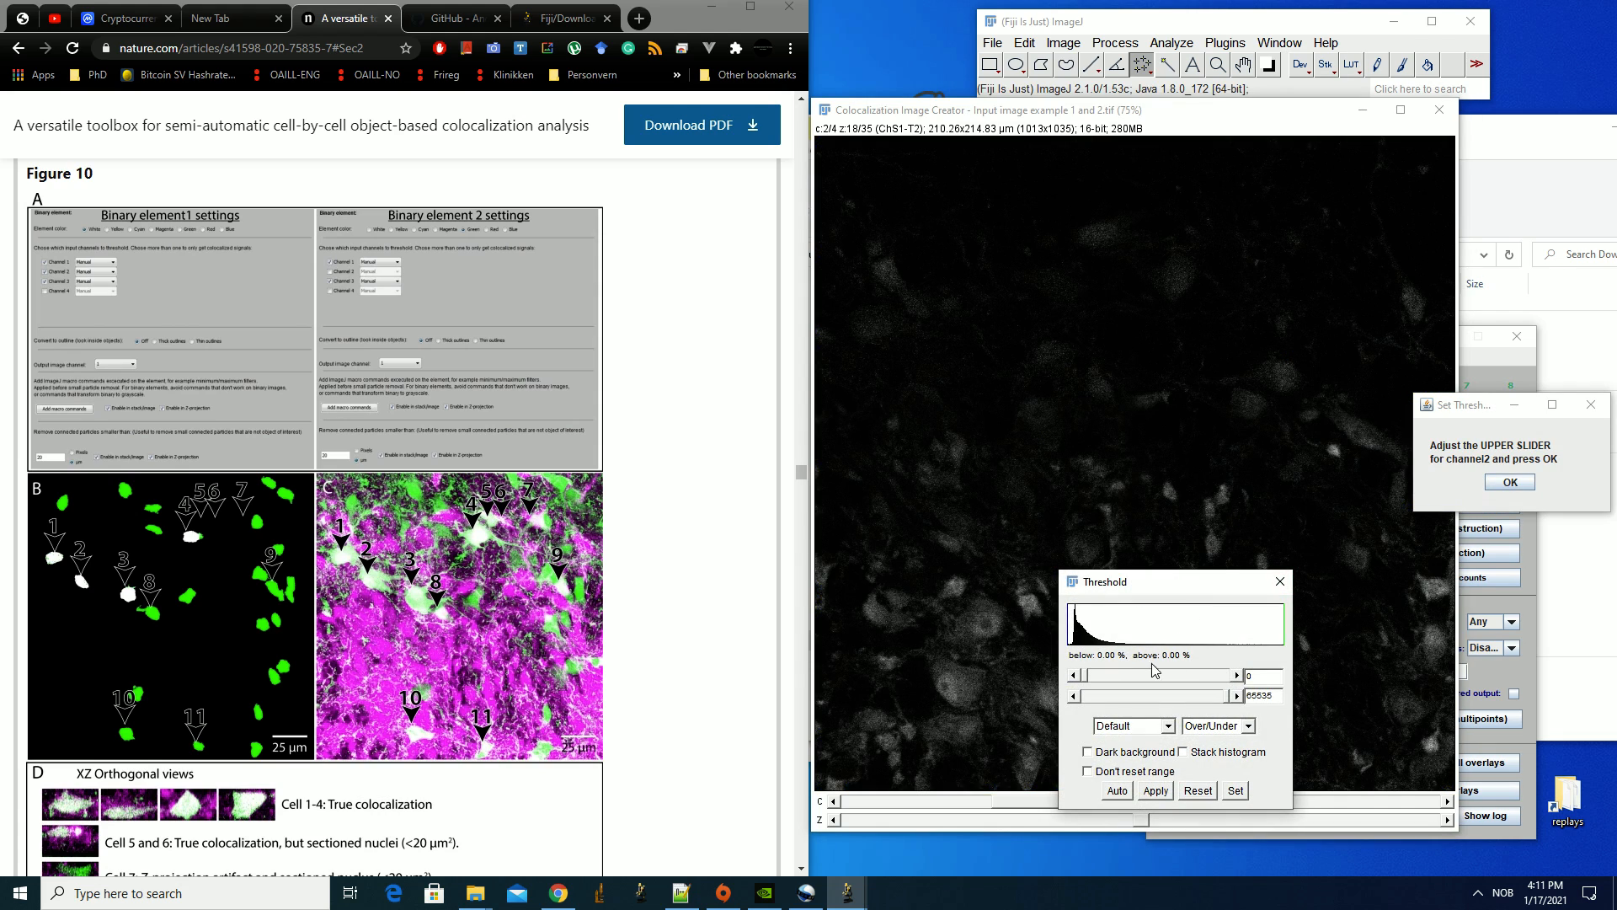
# Set the lower thresholds to 1899 for channel 2 and 1635 for channel 3, and accept each
pyautogui.click(1237, 676)
pyautogui.moveTo(1088, 681); pyautogui.dragTo(1098, 684)
pyautogui.click(1498, 497)
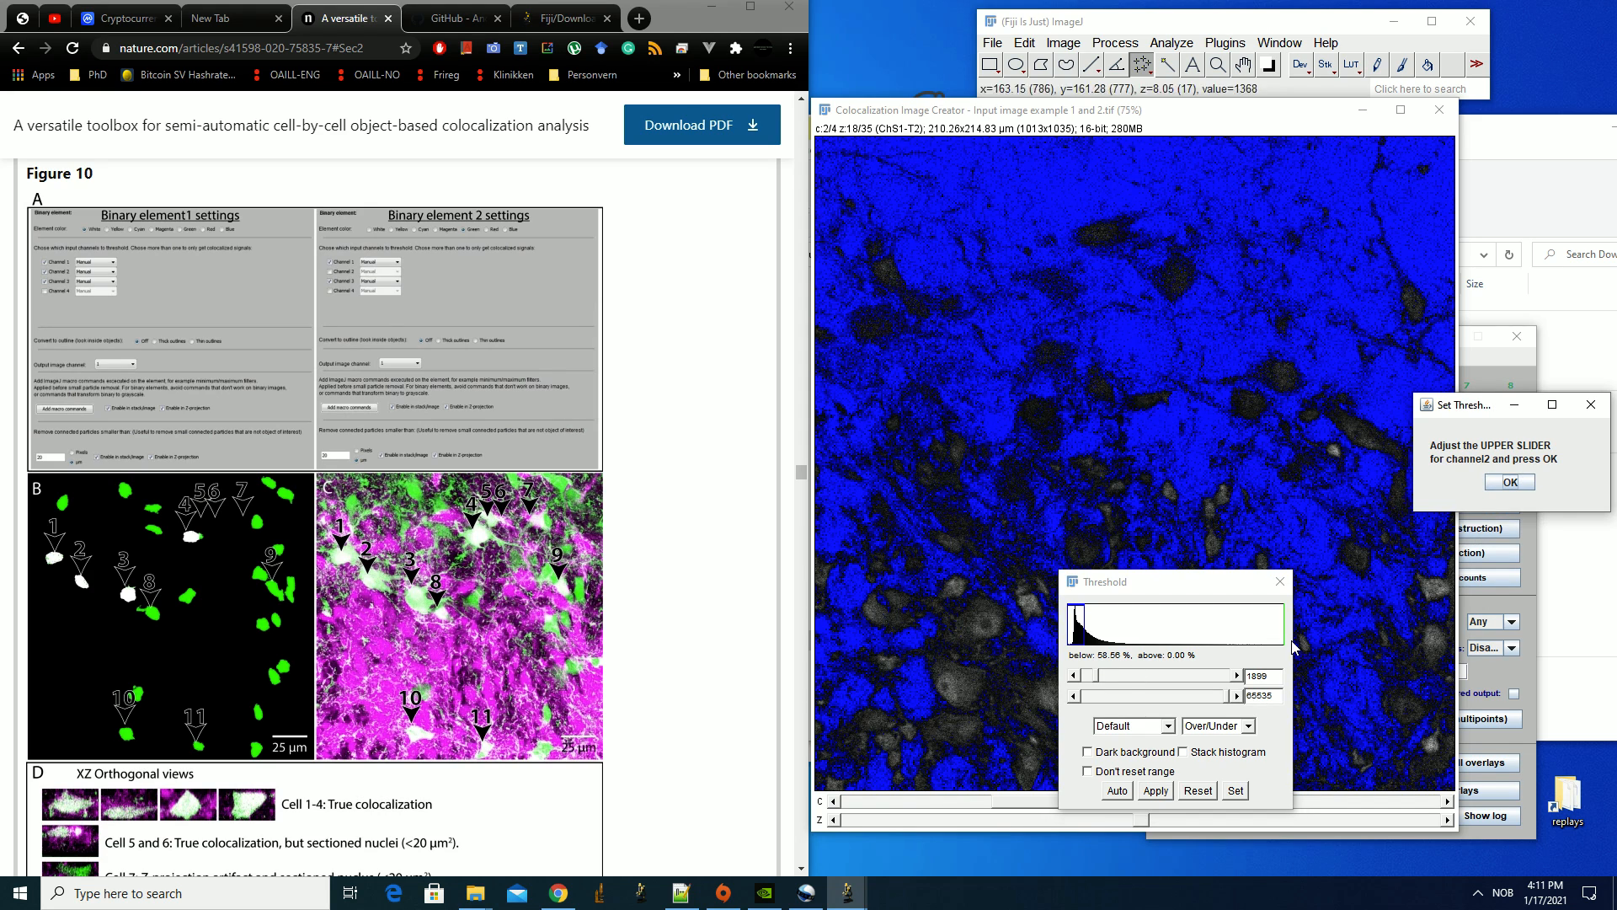
pyautogui.click(1509, 482)
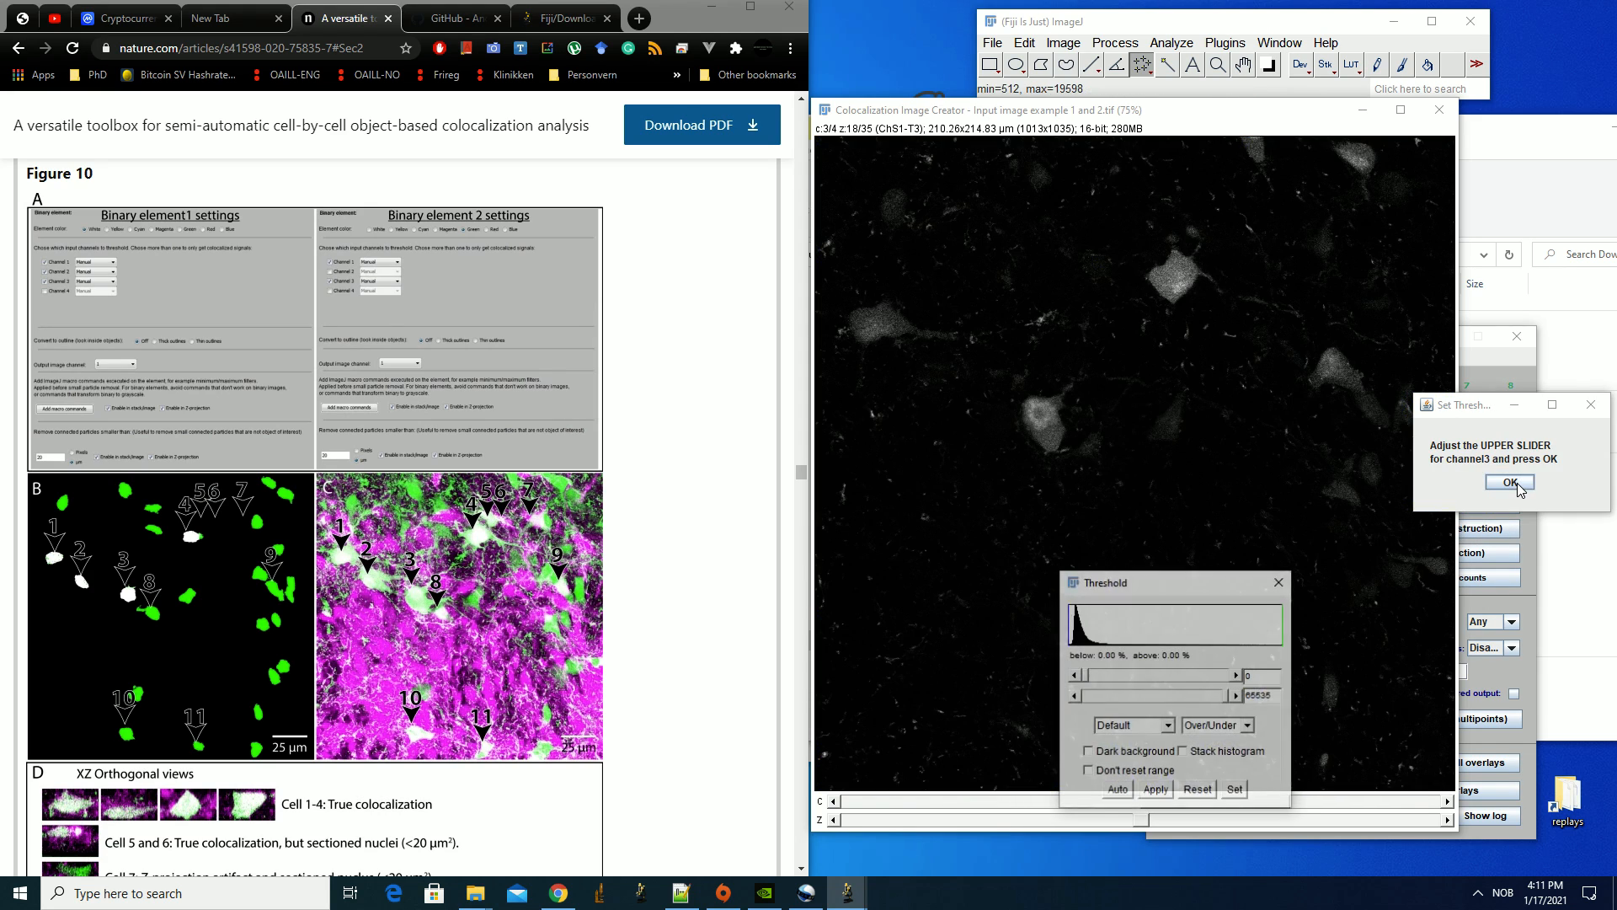
pyautogui.moveTo(1090, 684); pyautogui.dragTo(1097, 684)
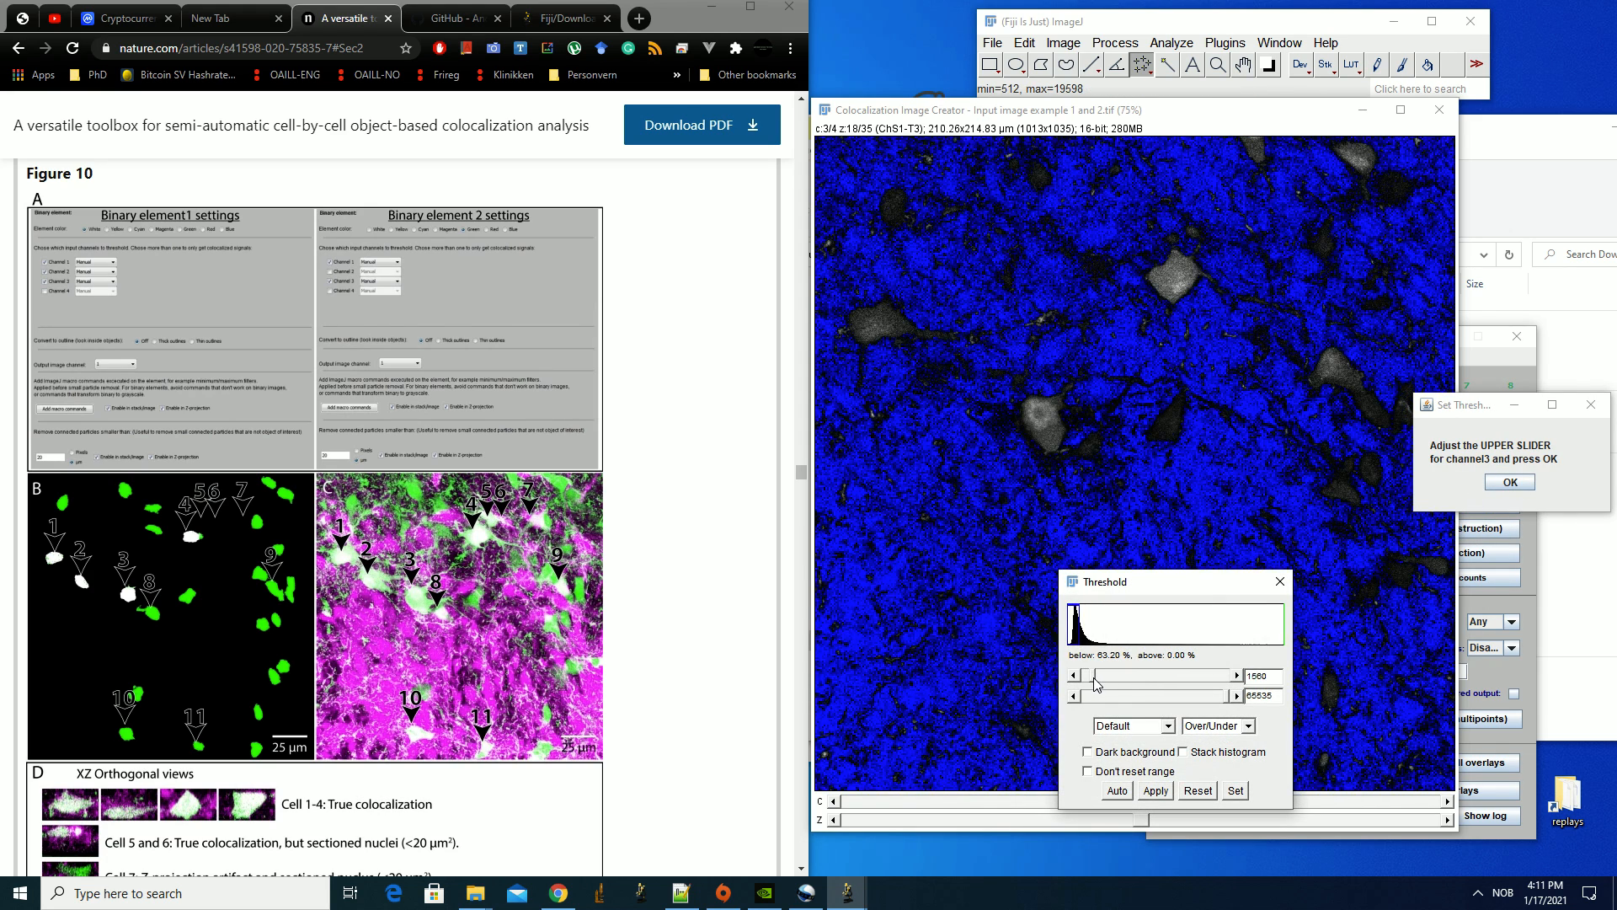
pyautogui.click(1510, 482)
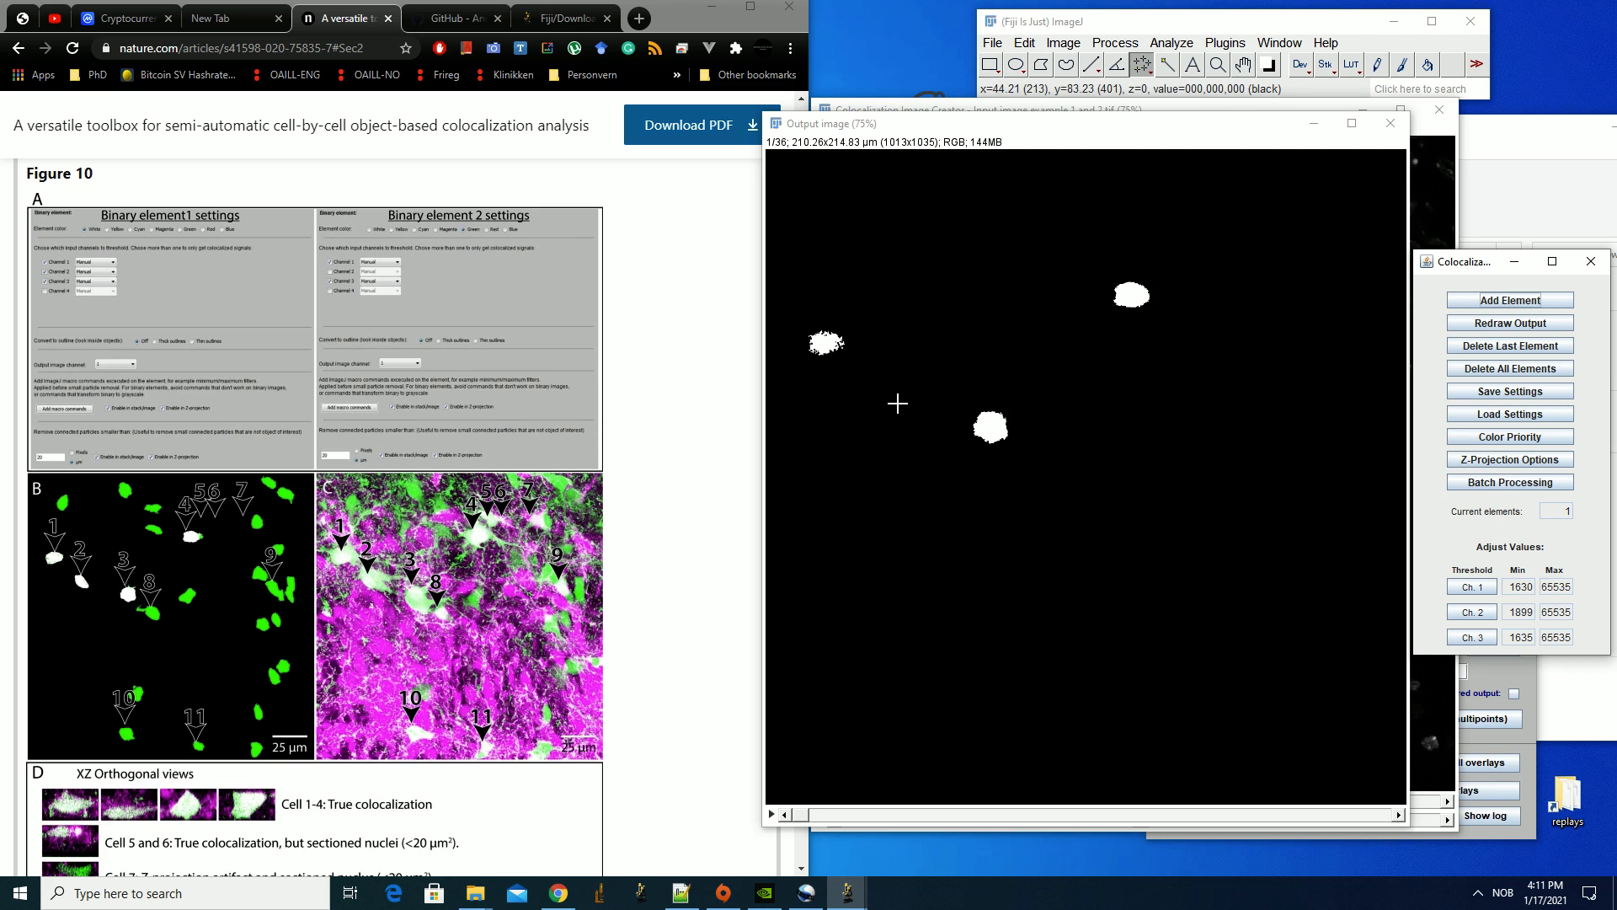
# Set the lower threshold for channel 3 to 1260 and accept it
pyautogui.scroll(-5, 925, 517)
pyautogui.scroll(5, 924, 518)
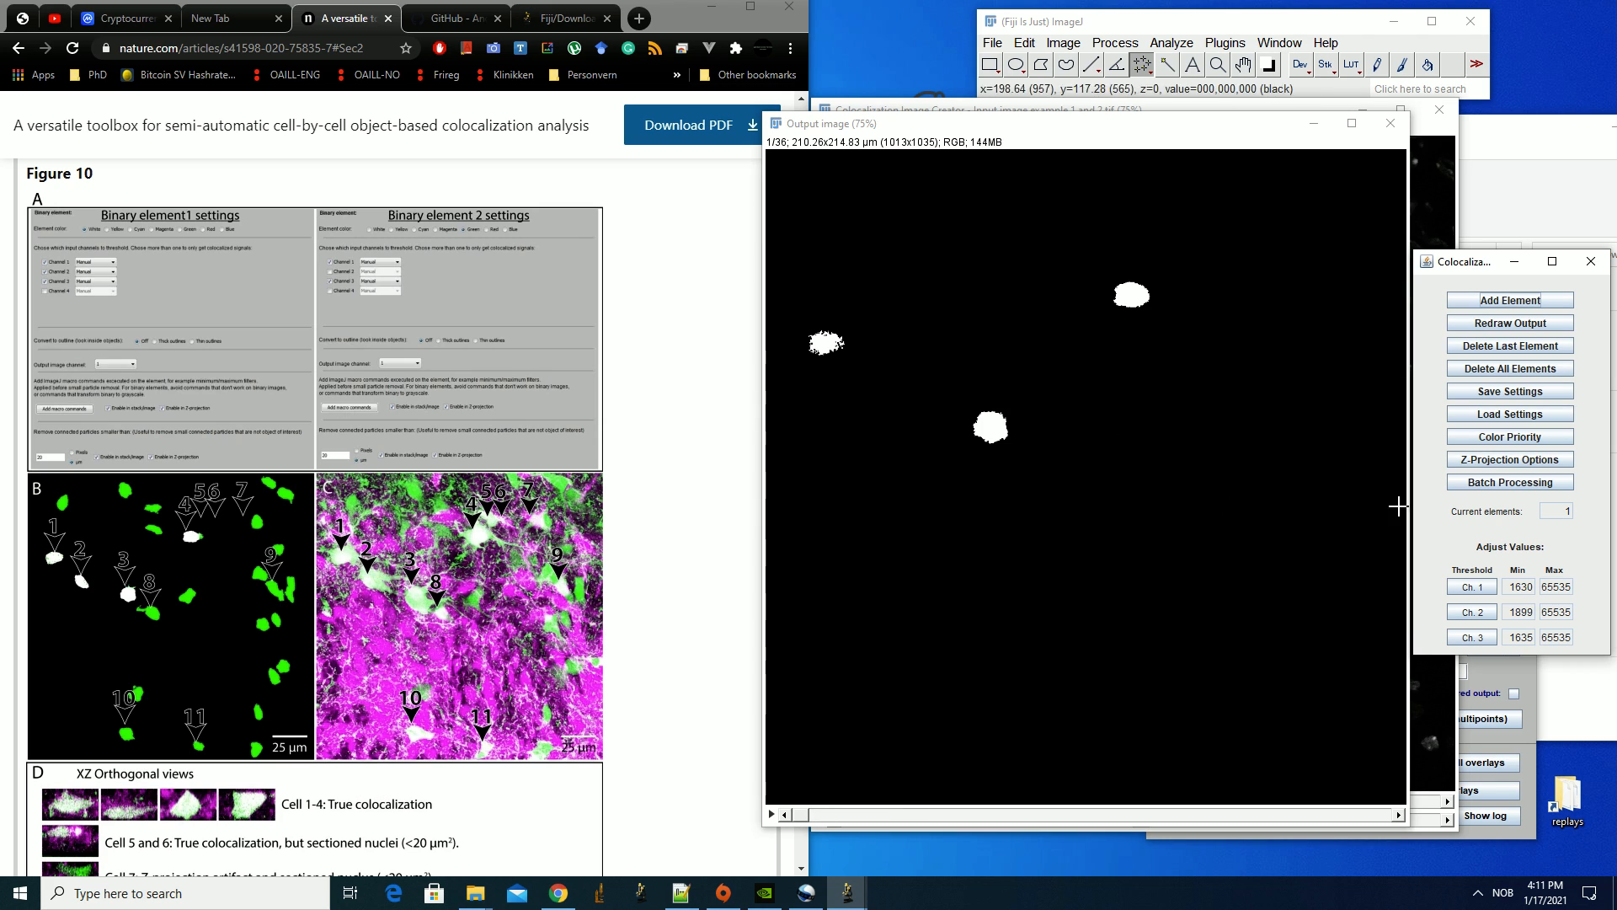
pyautogui.click(1476, 638)
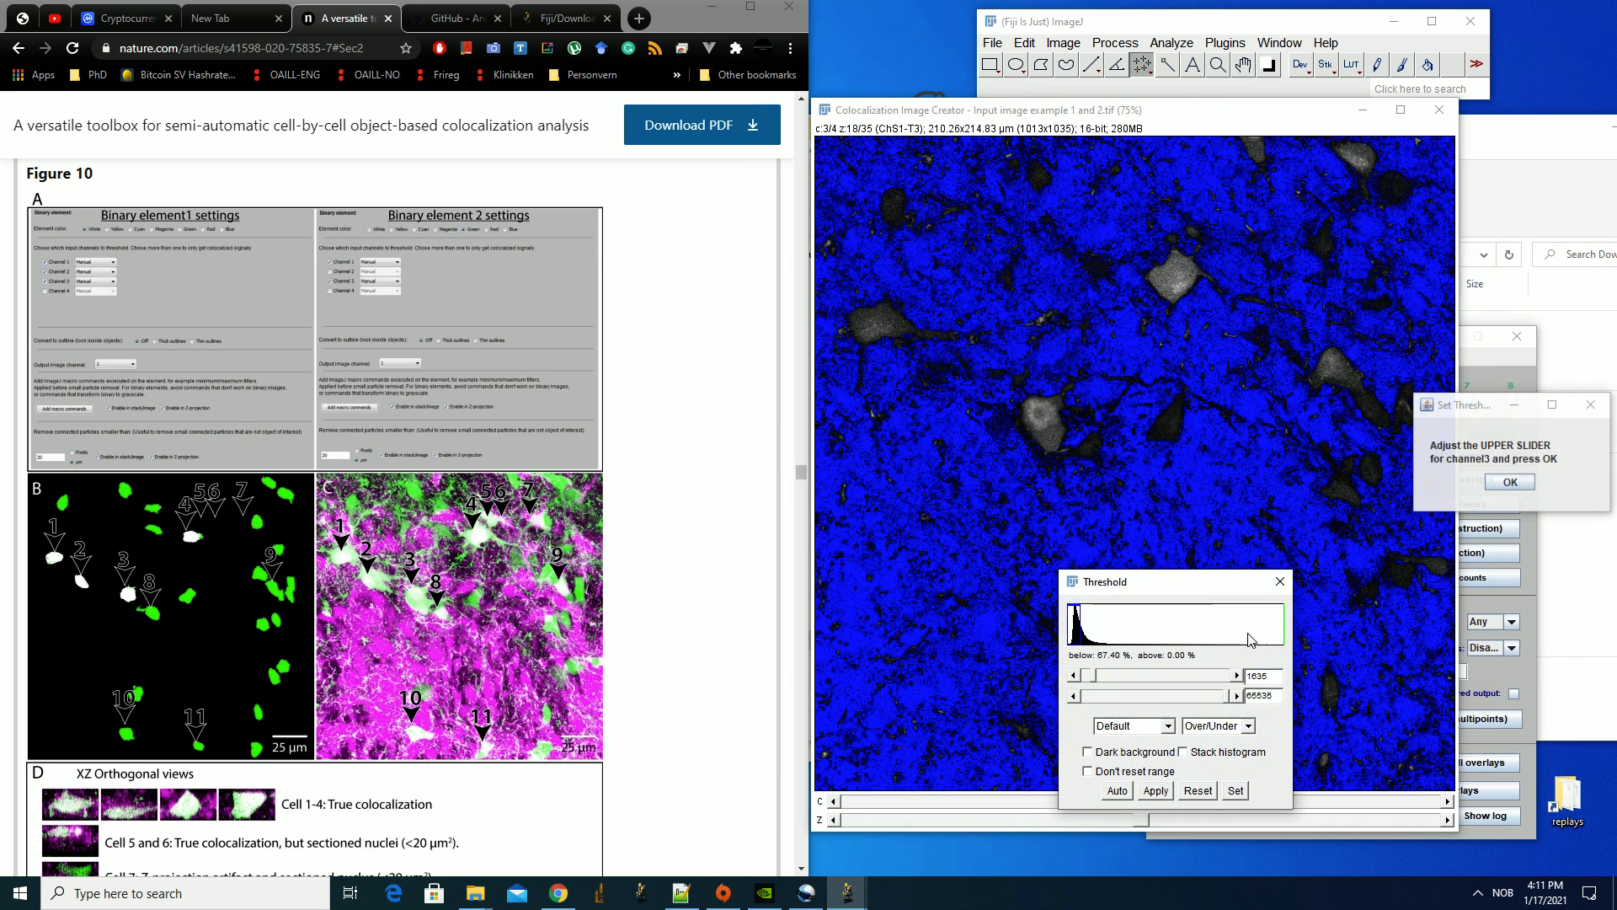
pyautogui.click(1081, 681)
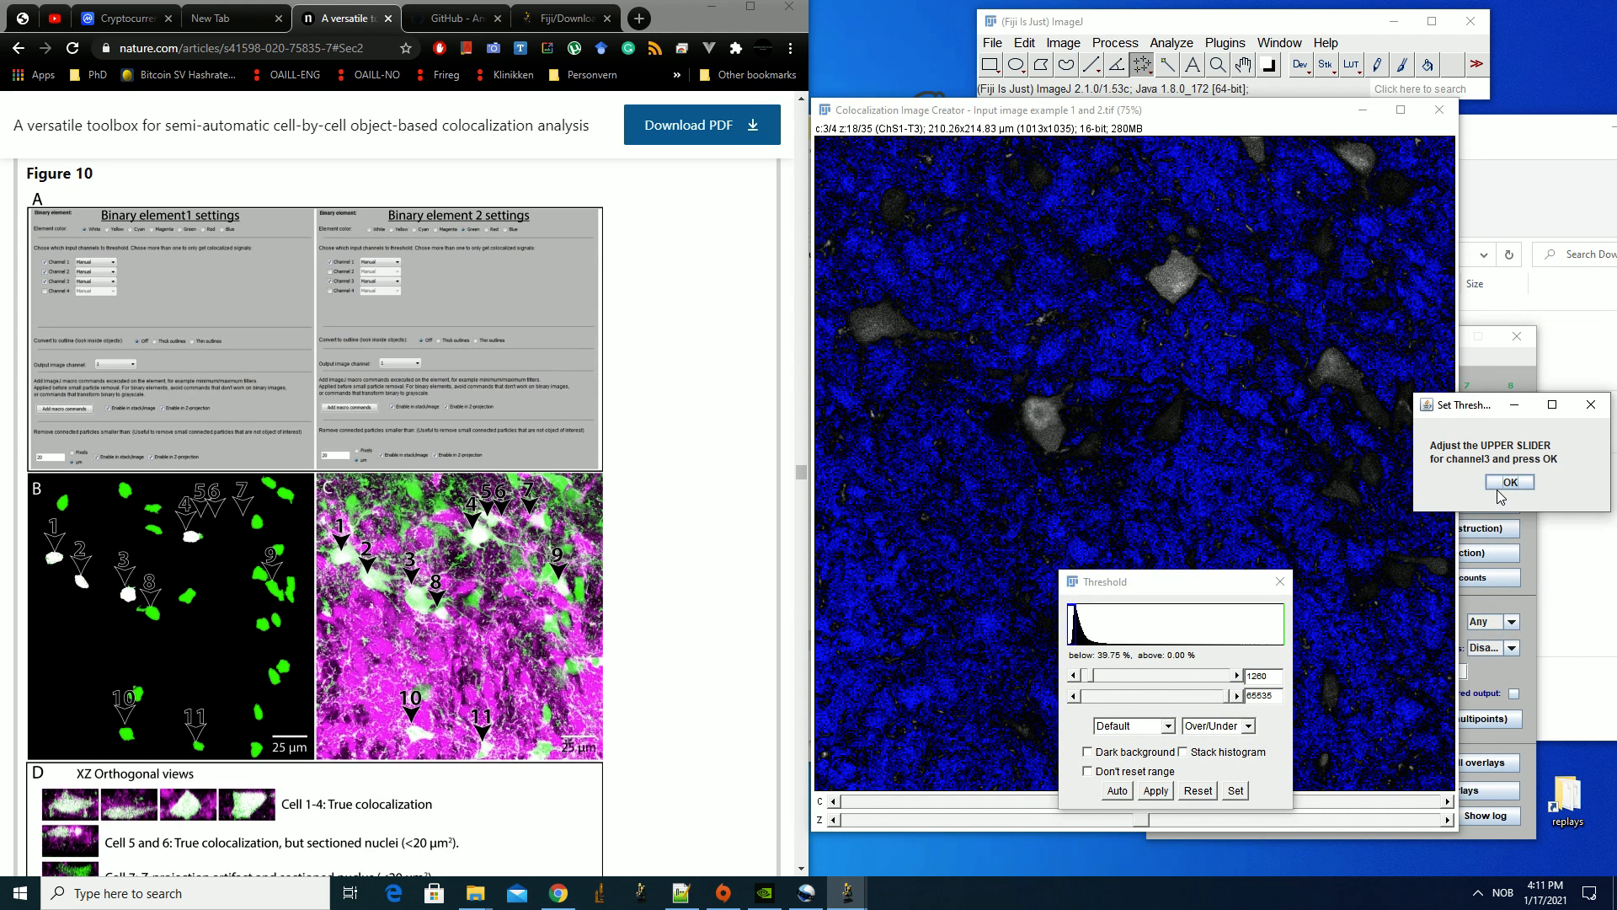
pyautogui.click(1511, 482)
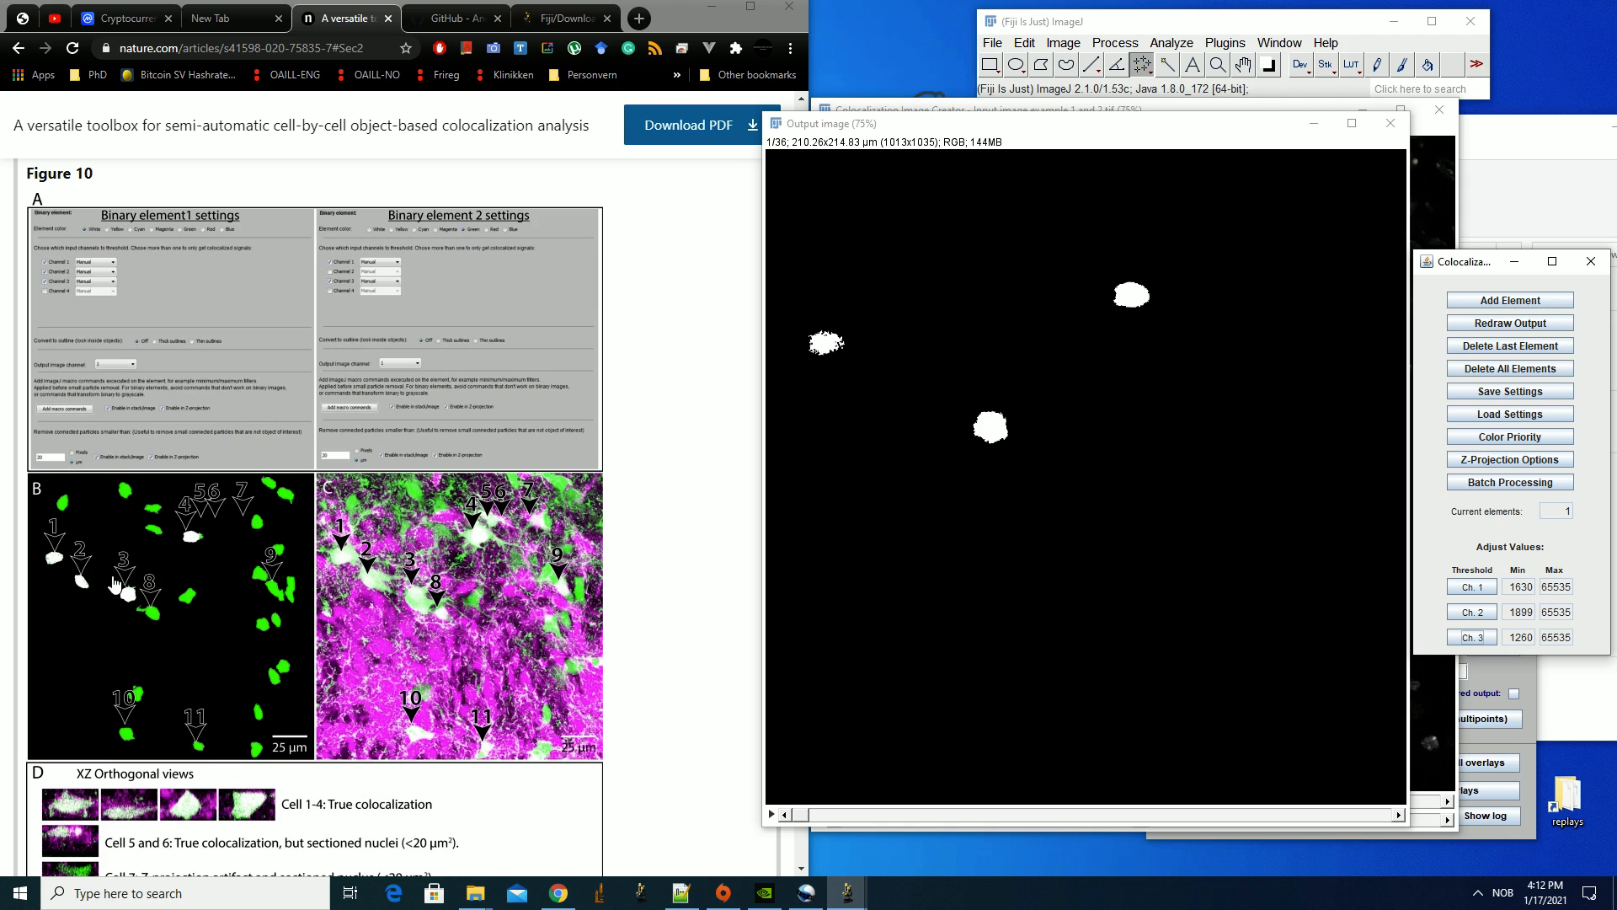
# Lower the channel 3 threshold minimum to 1036, check it across several sections, and accept it
pyautogui.click(1472, 637)
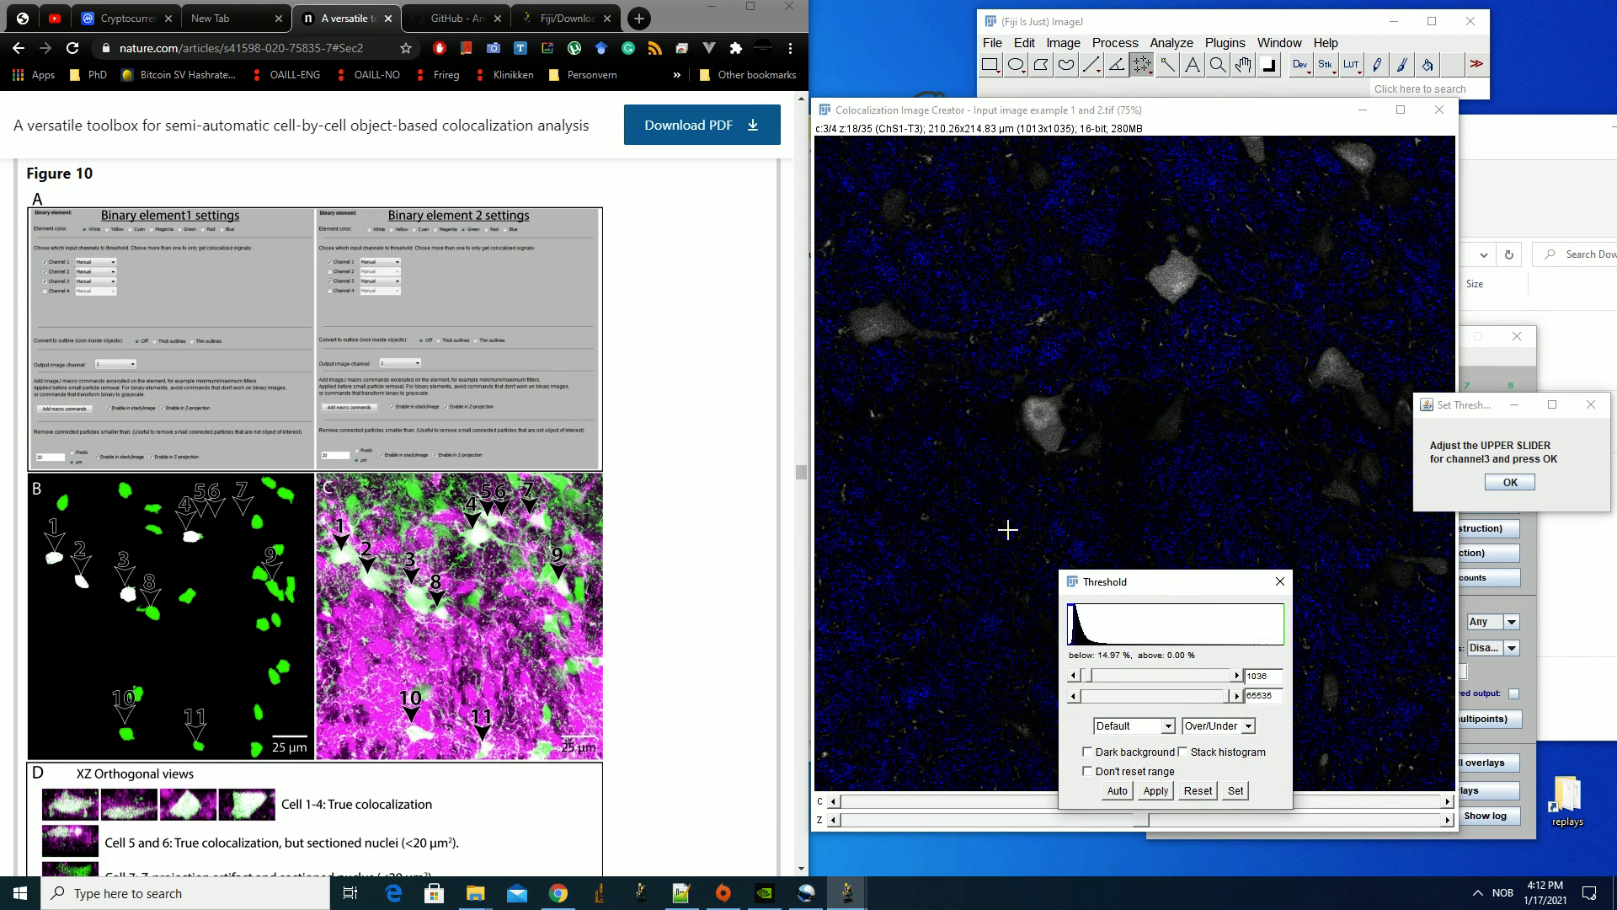
pyautogui.scroll(-5, 1098, 409)
pyautogui.scroll(1, 941, 388)
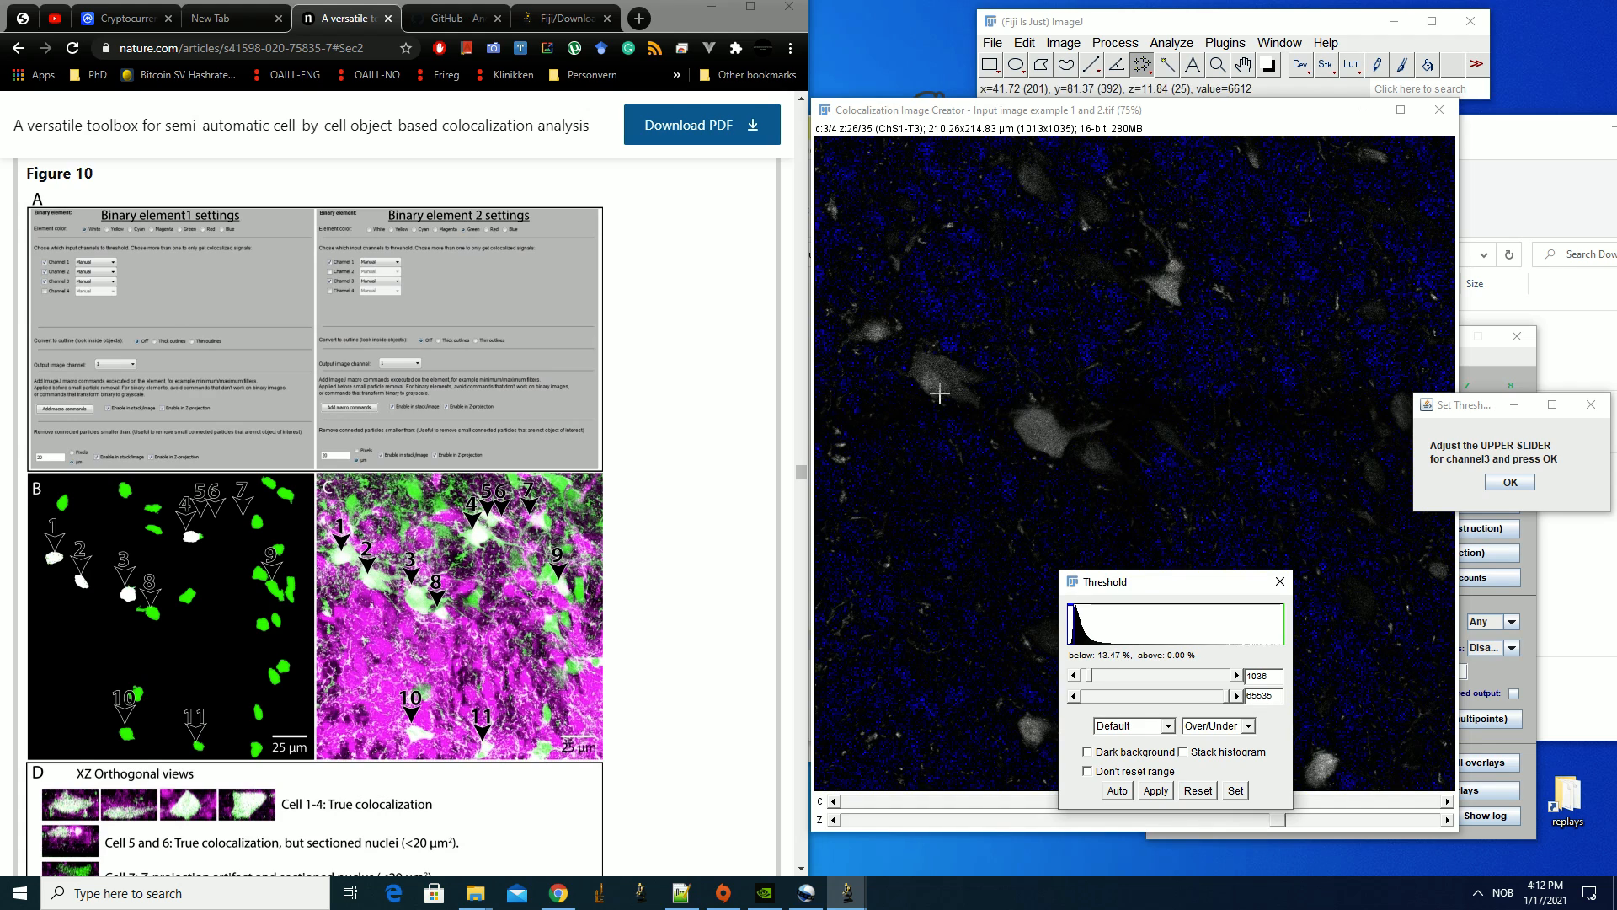
pyautogui.scroll(-1, 952, 388)
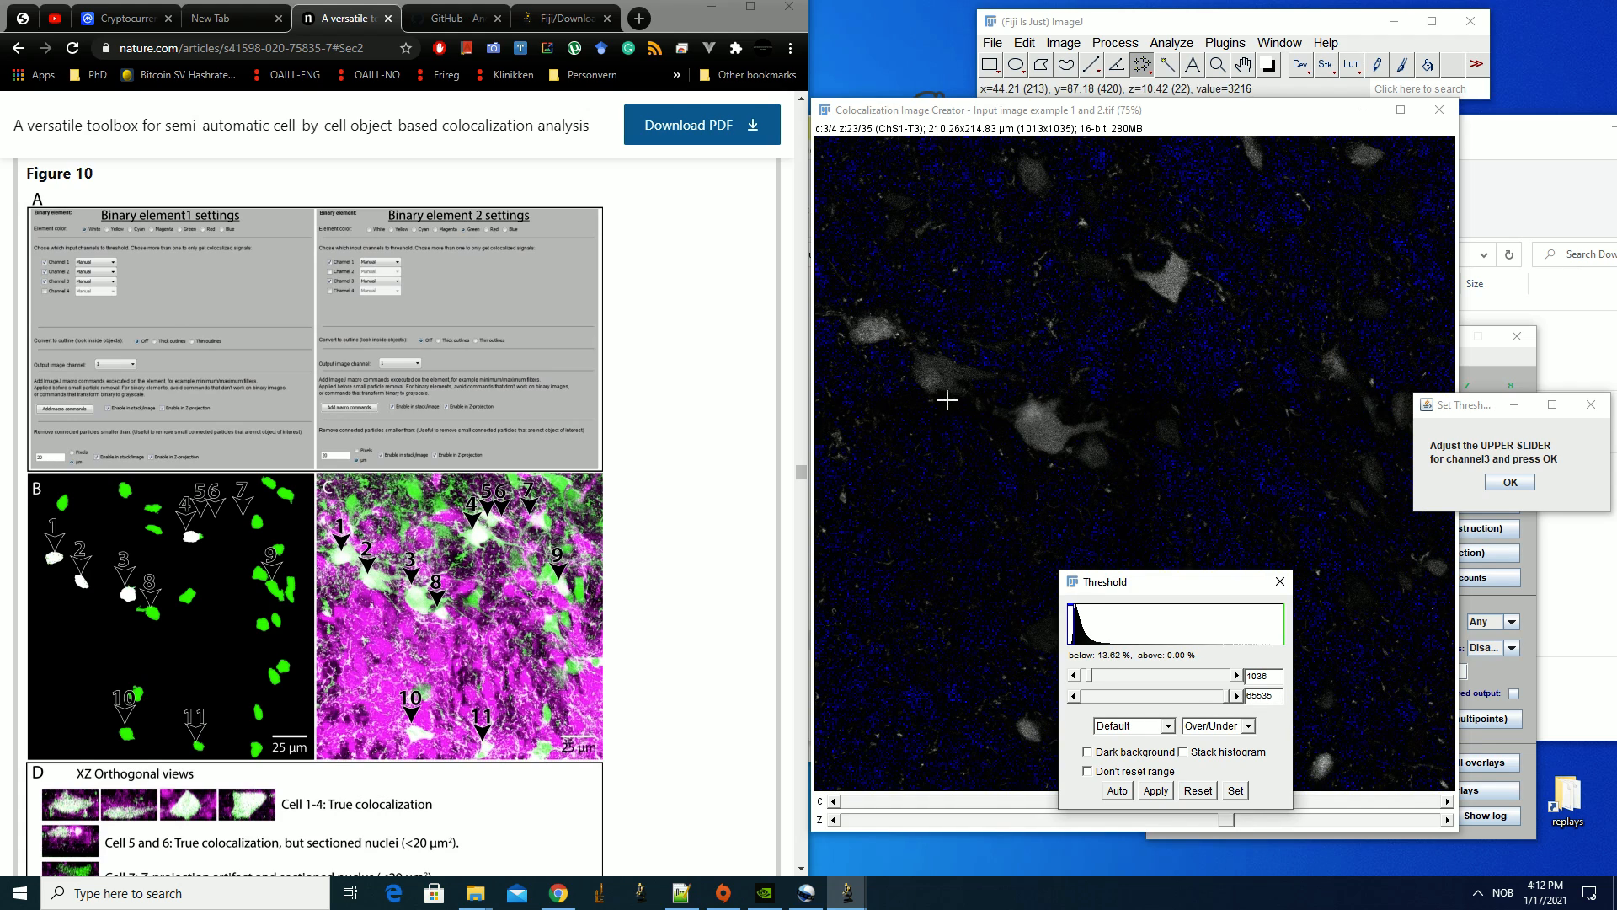
pyautogui.click(1511, 482)
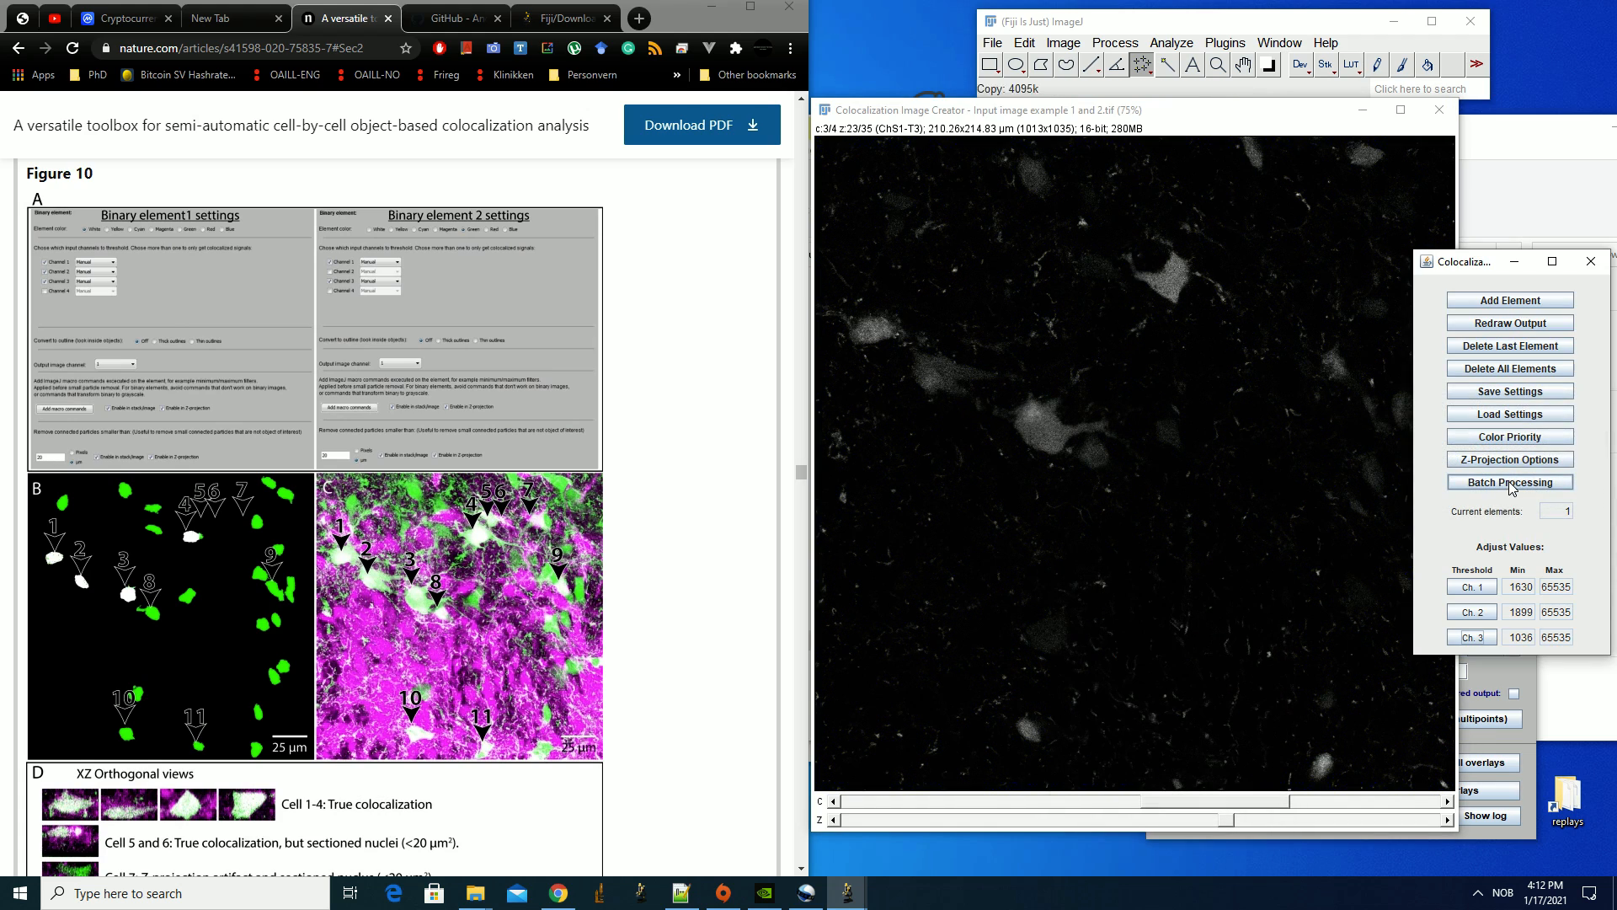
# Raise the lower threshold for channel 3 to 1335 and accept it
pyautogui.click(1476, 613)
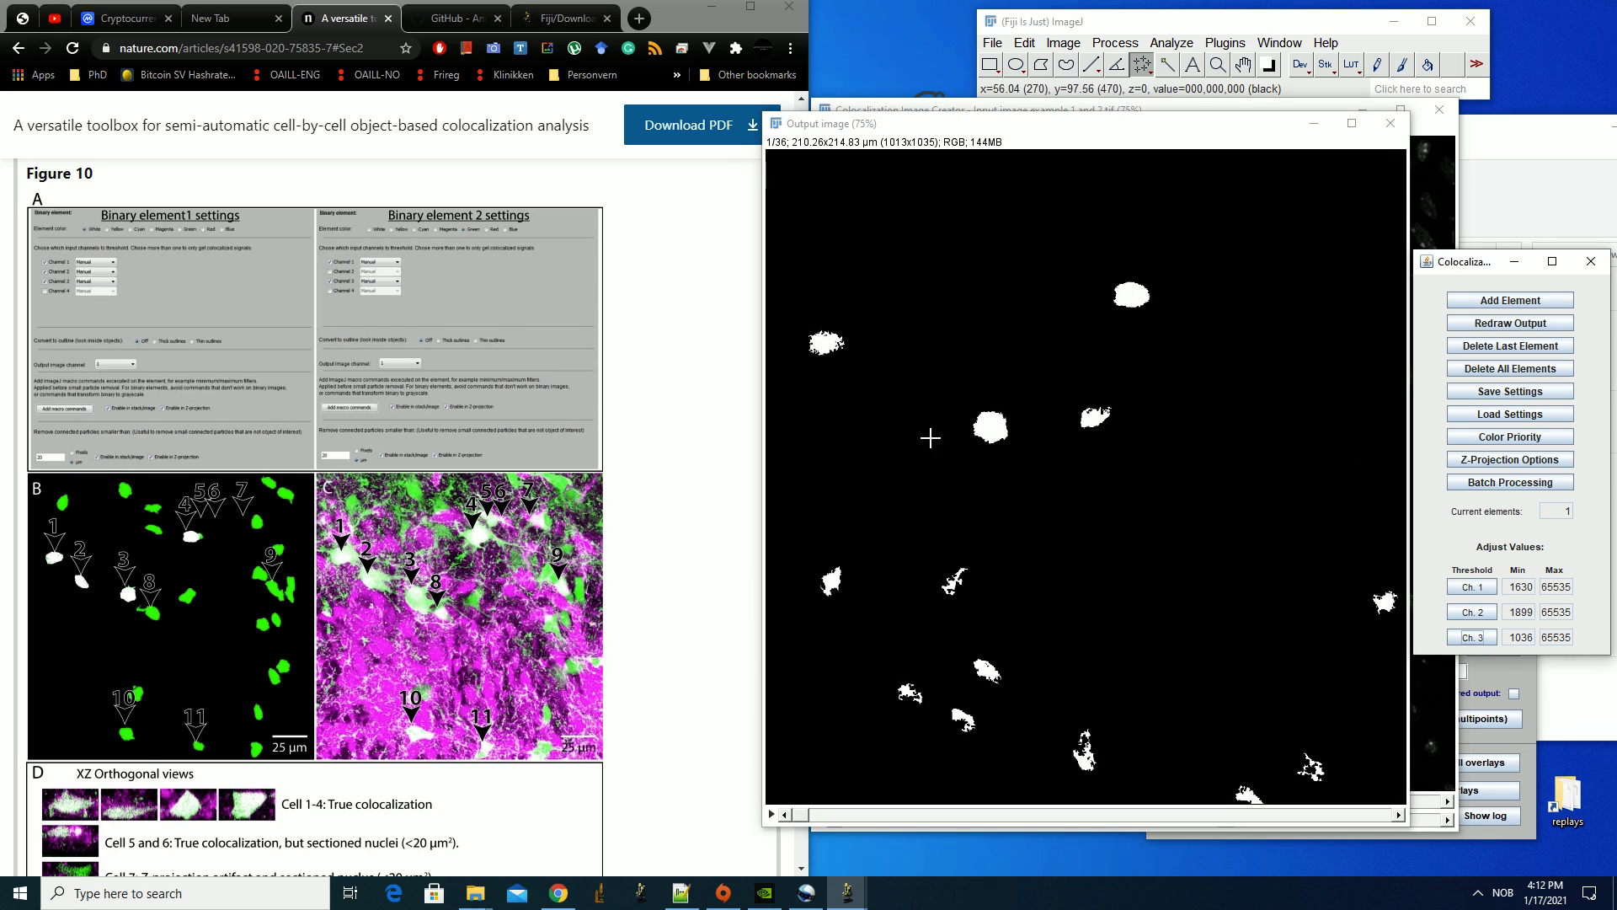
pyautogui.click(1472, 637)
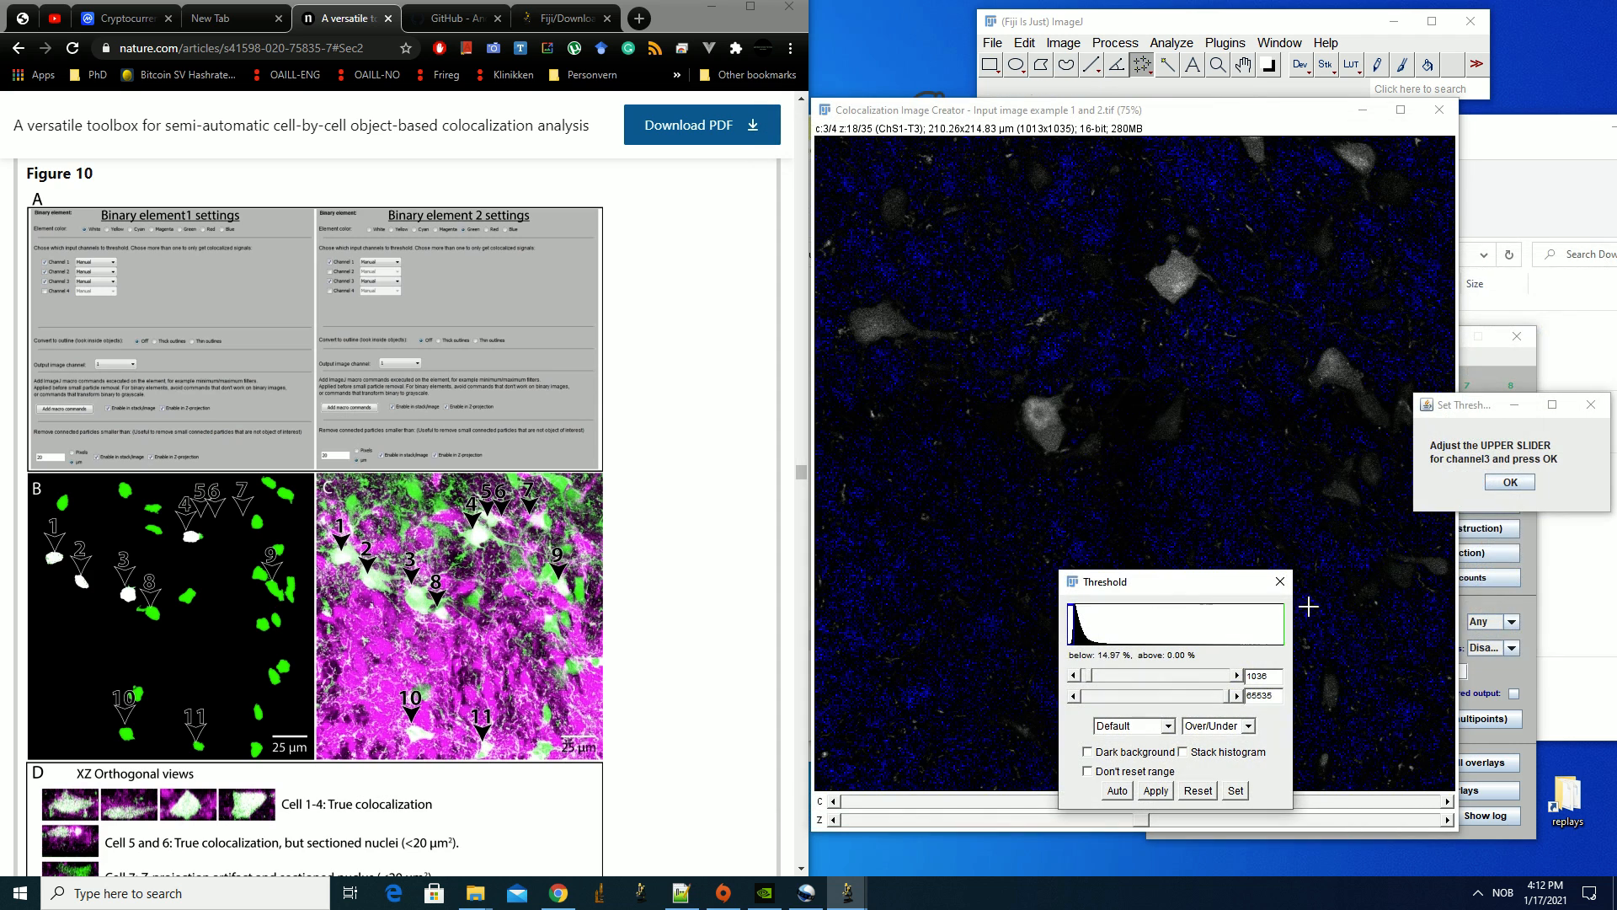
pyautogui.click(1236, 676)
pyautogui.click(1236, 676)
pyautogui.click(1237, 675)
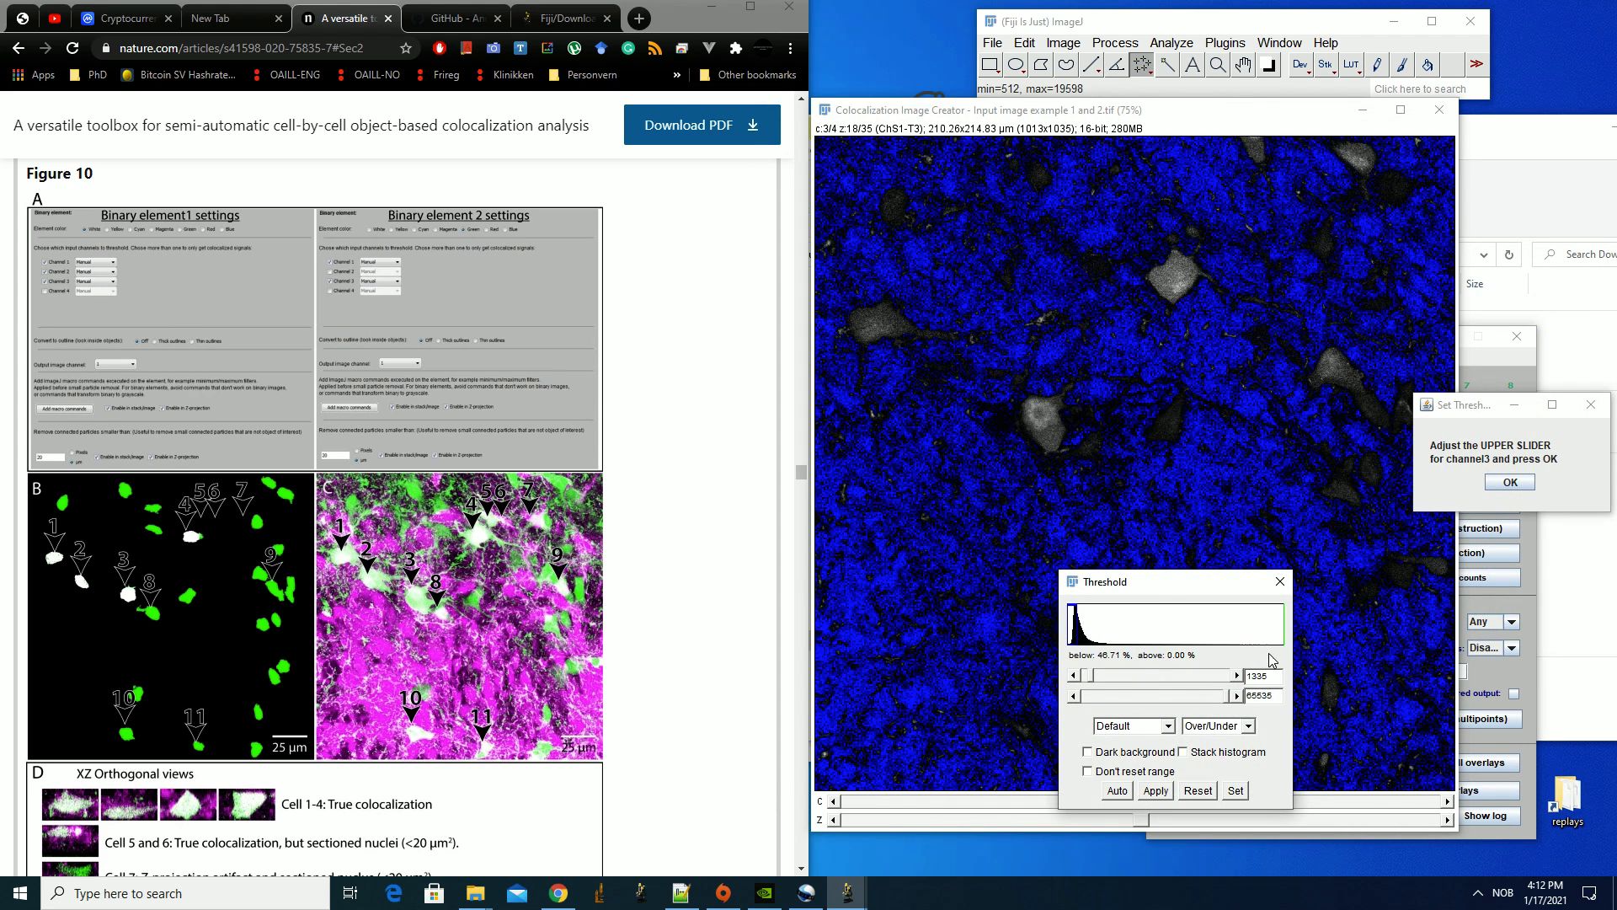
pyautogui.click(1533, 484)
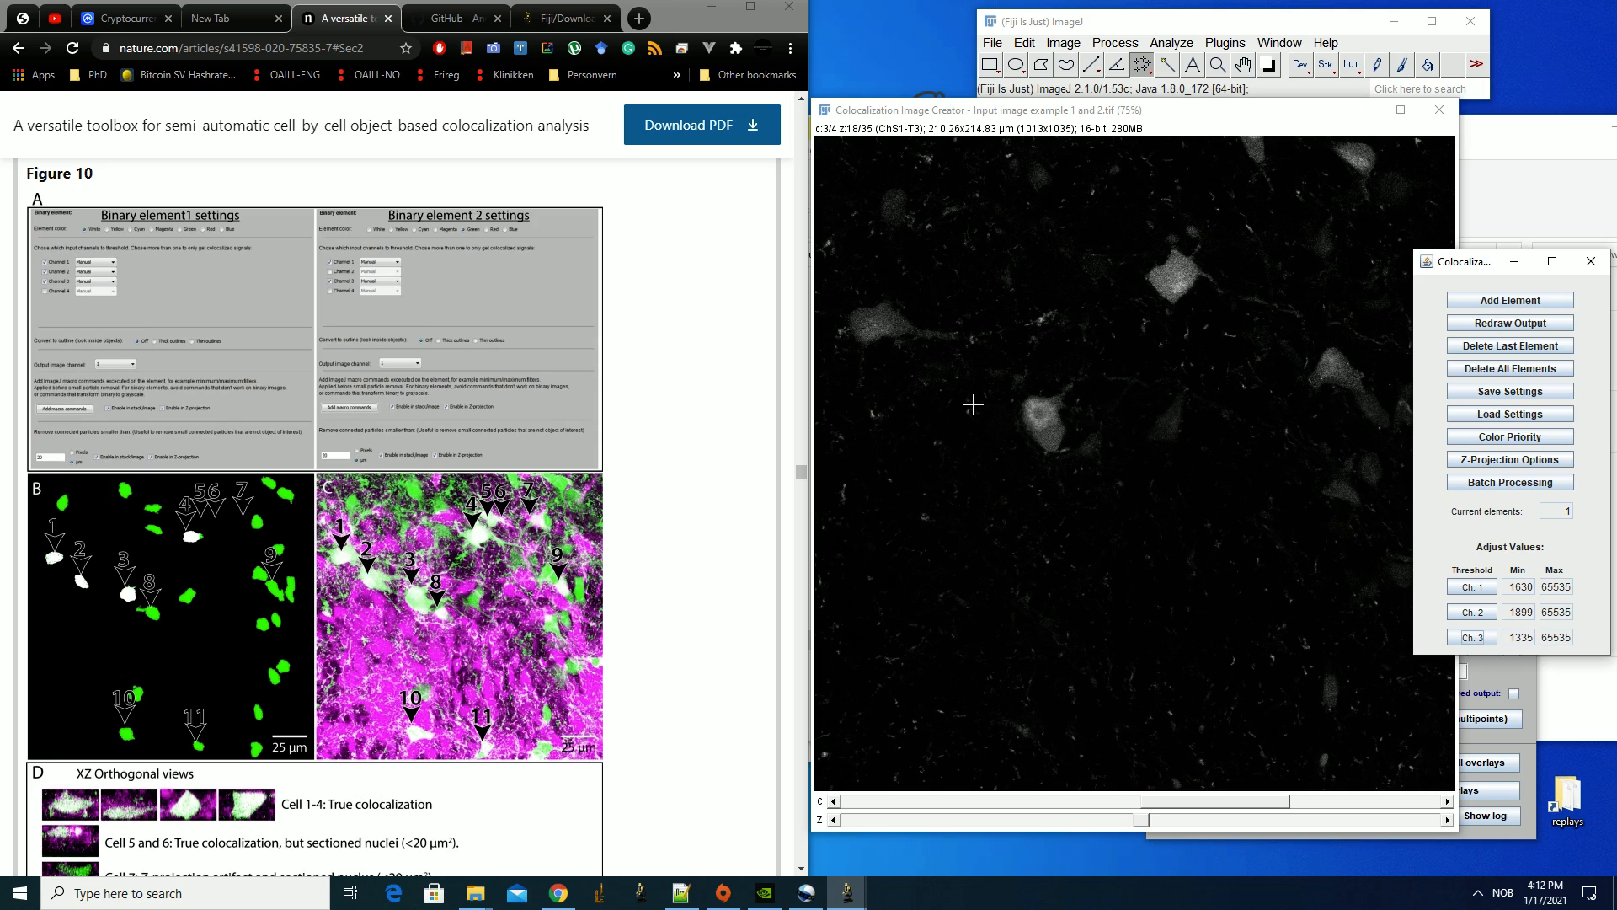
# Set the lower threshold for channel 2 to 1402 and accept it
pyautogui.click(1473, 613)
pyautogui.scroll(7, 970, 473)
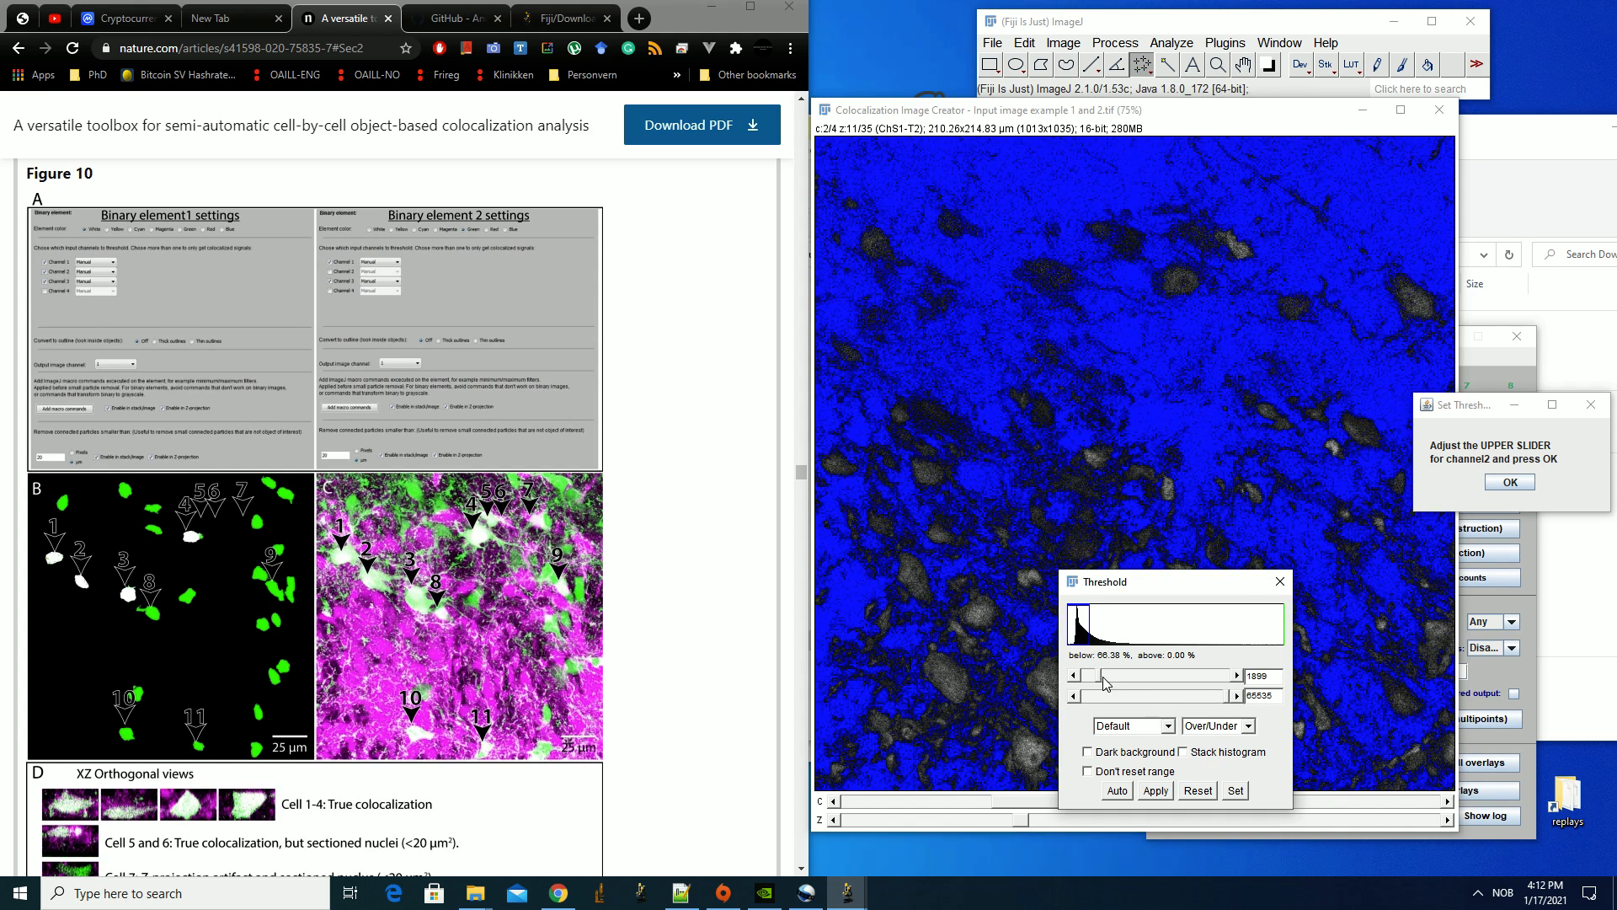
pyautogui.click(1076, 676)
pyautogui.click(1077, 676)
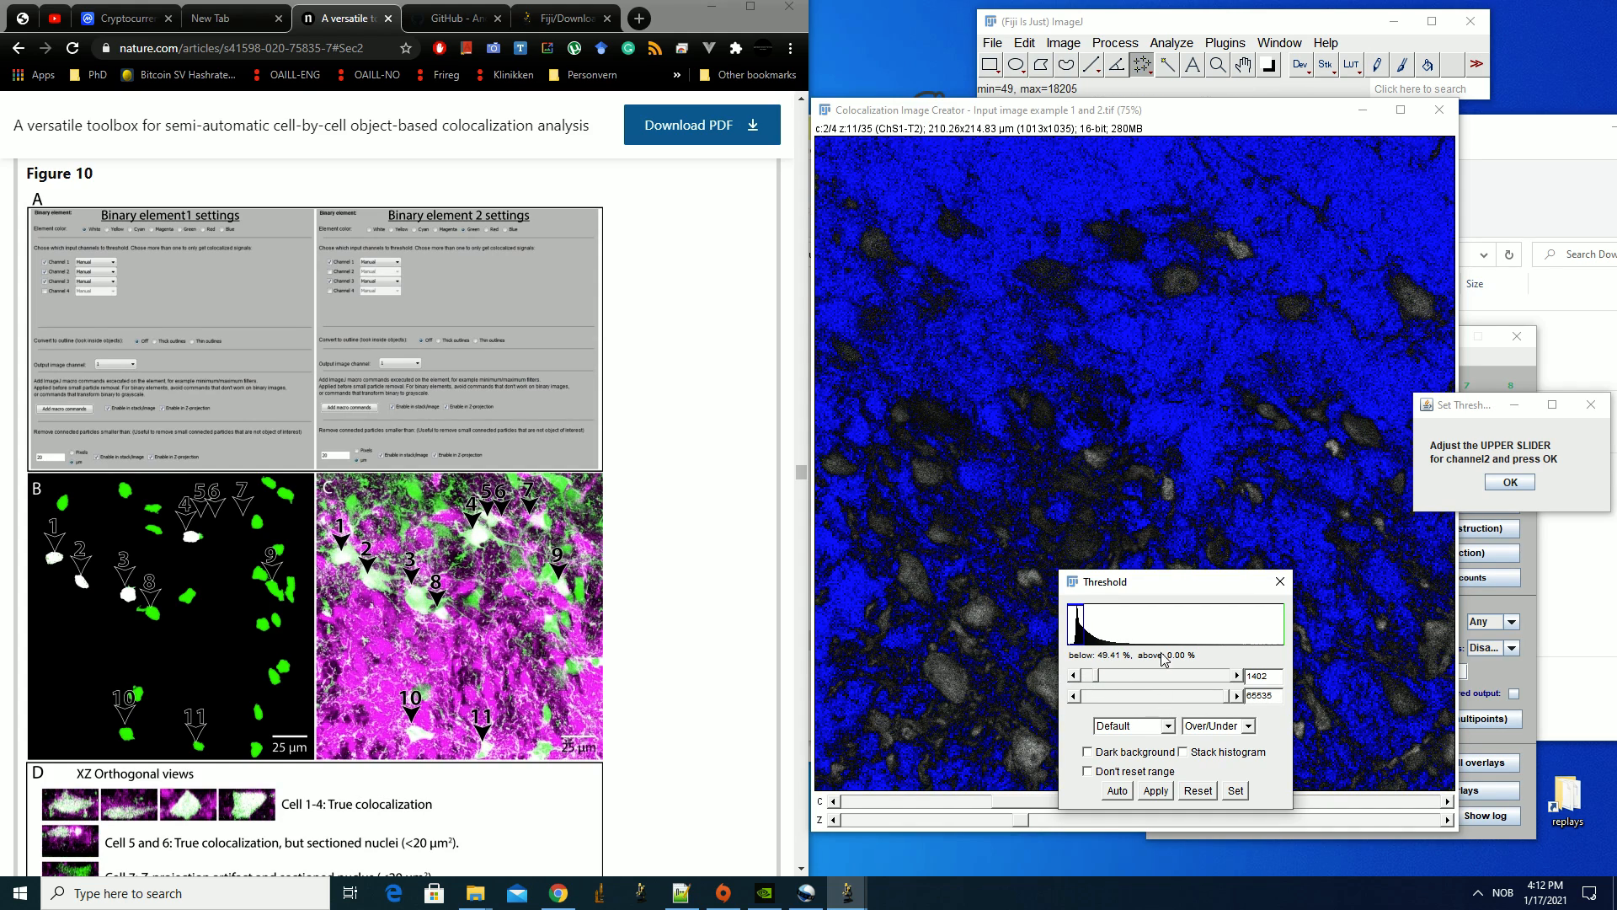
pyautogui.click(1522, 493)
pyautogui.click(1523, 493)
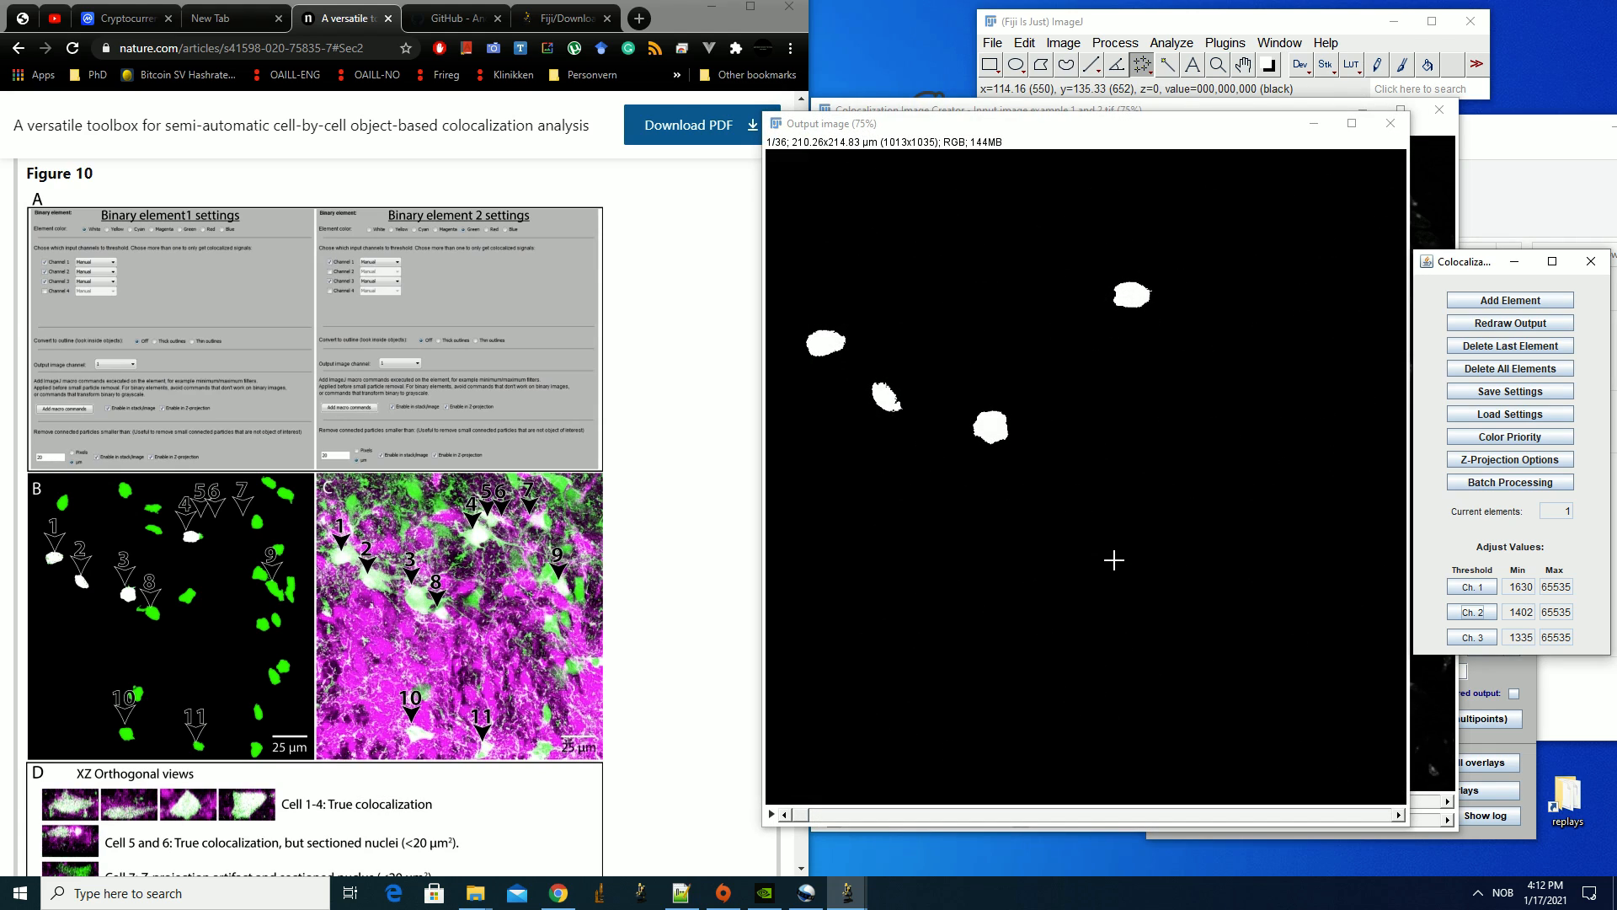
# Examine the article's figure of the input image channels used in Examples 1 and 2 and its caption
pyautogui.moveTo(1090, 127); pyautogui.dragTo(1022, 160)
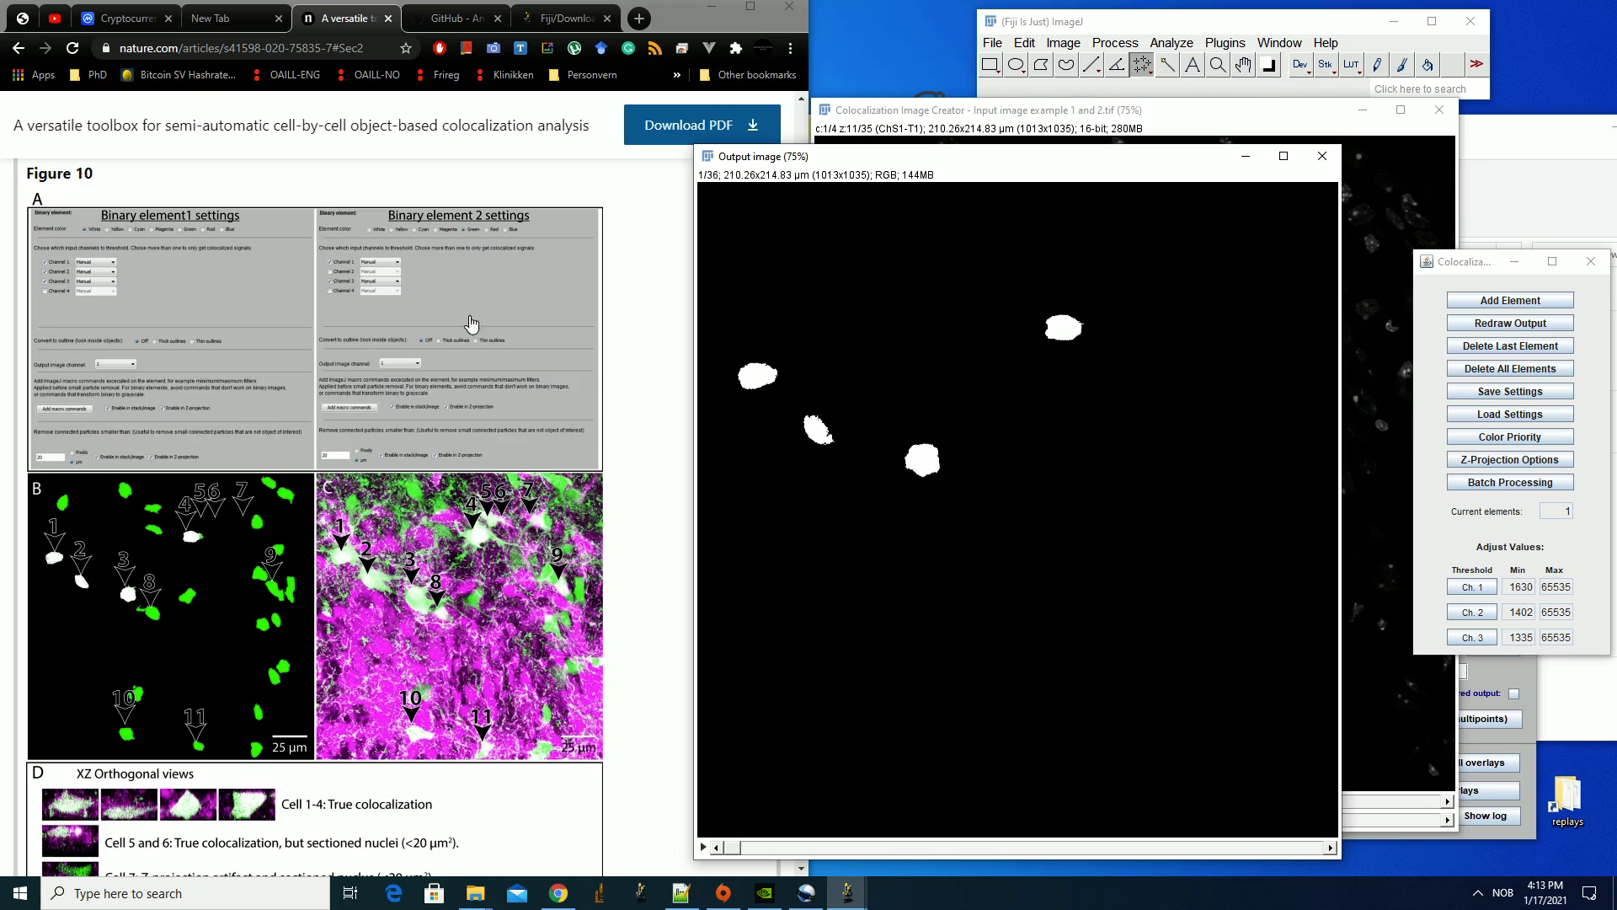
pyautogui.click(646, 313)
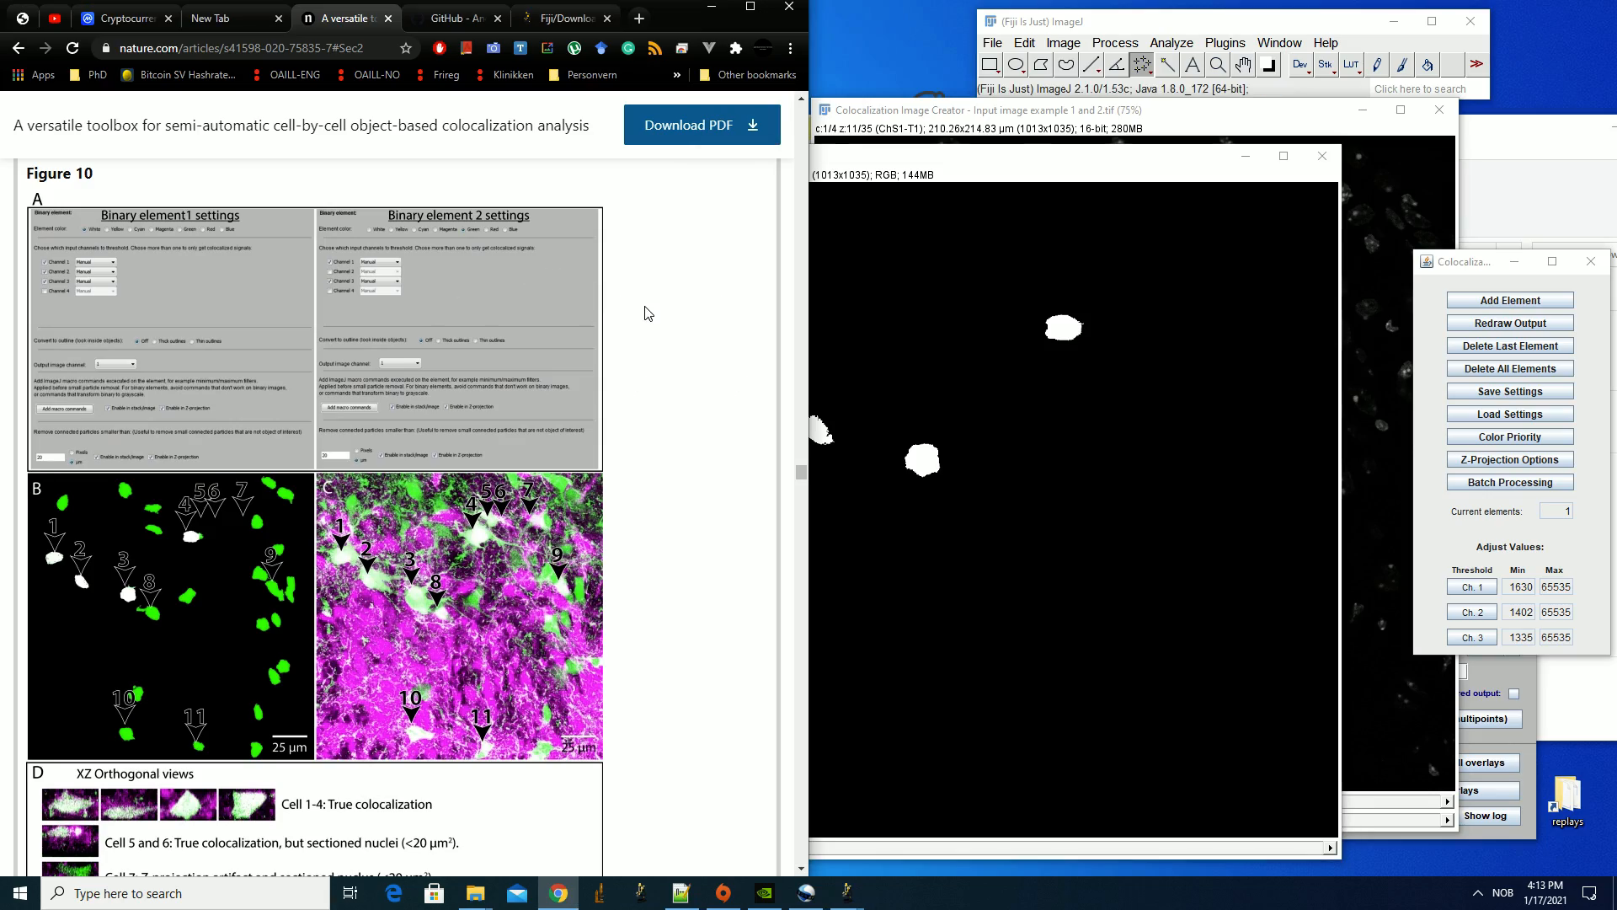
pyautogui.scroll(15, 411, 506)
pyautogui.scroll(-20, 411, 505)
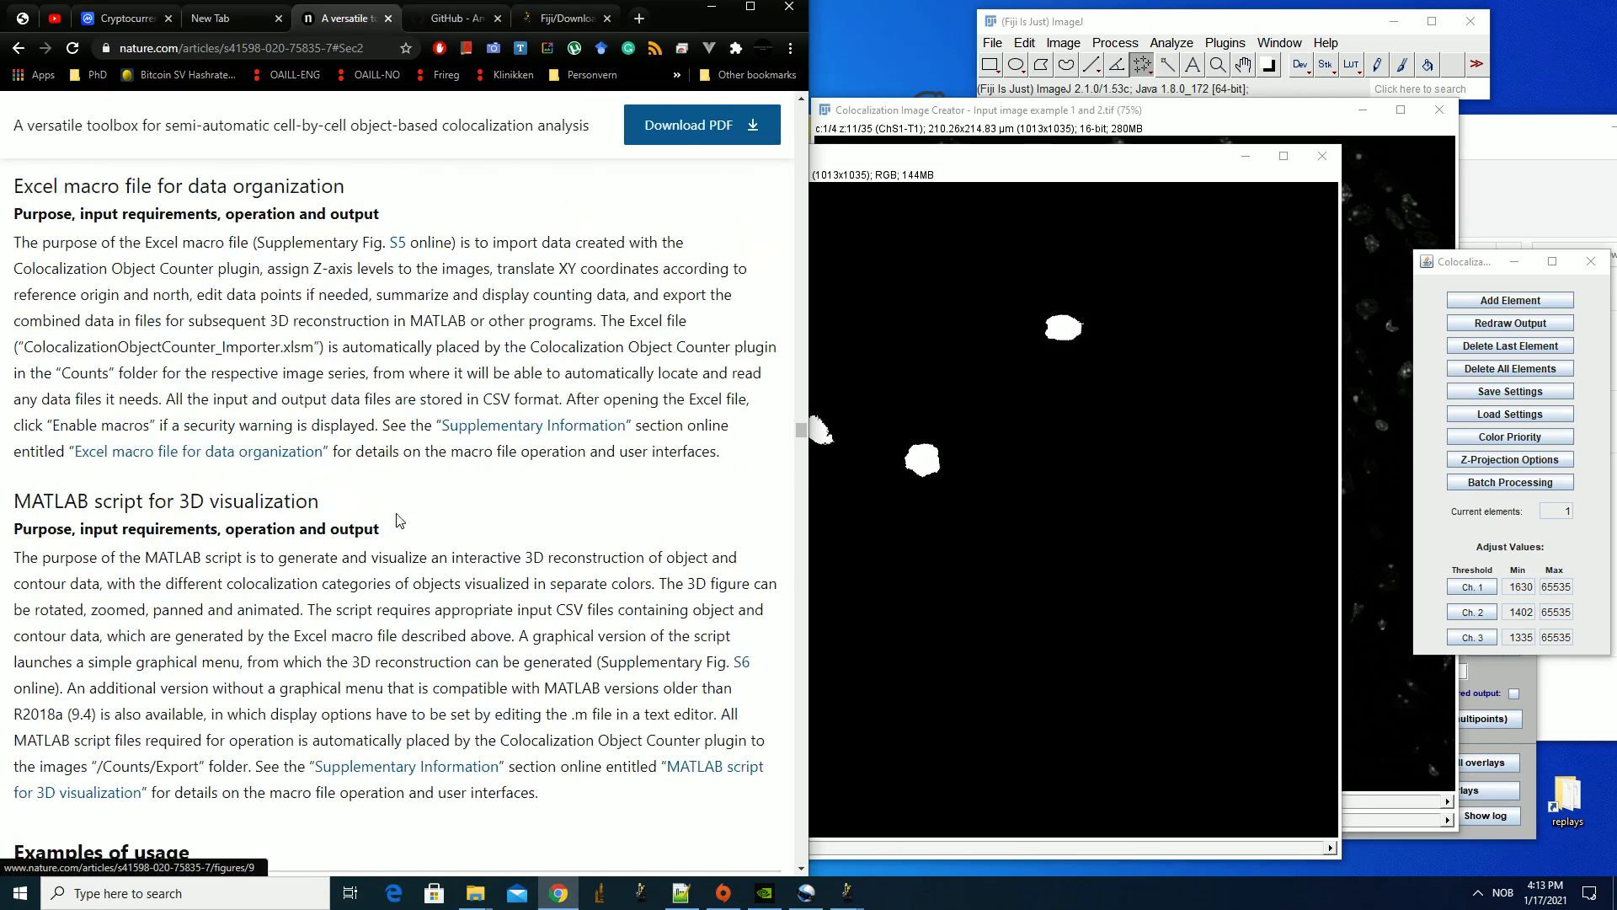
pyautogui.scroll(6, 320, 649)
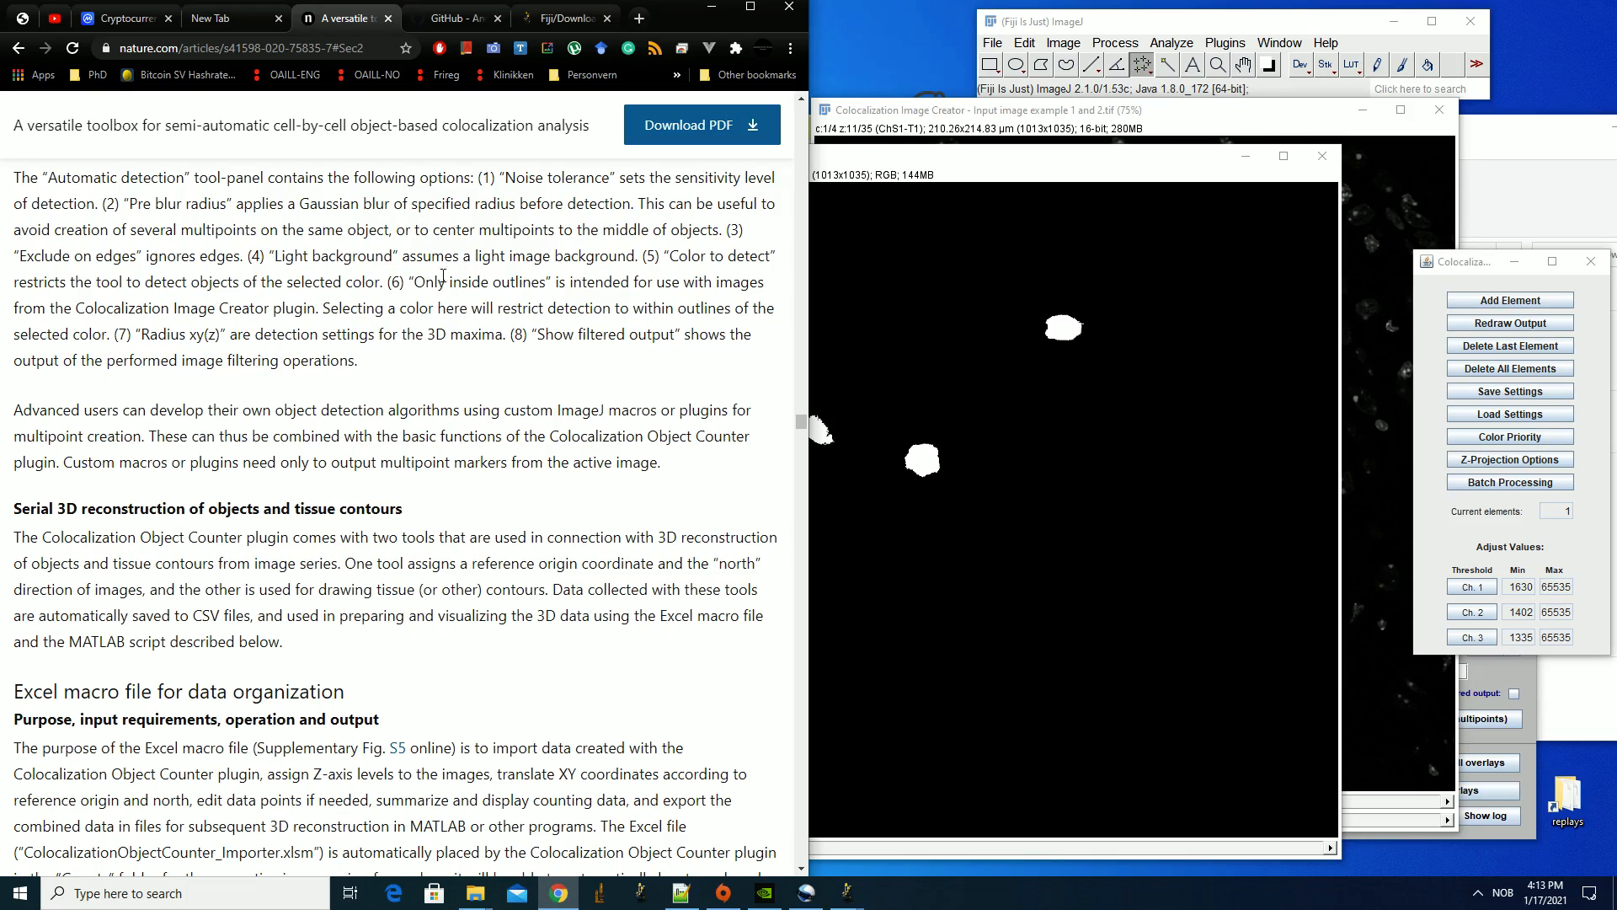
pyautogui.scroll(-20, 442, 277)
pyautogui.scroll(5, 469, 561)
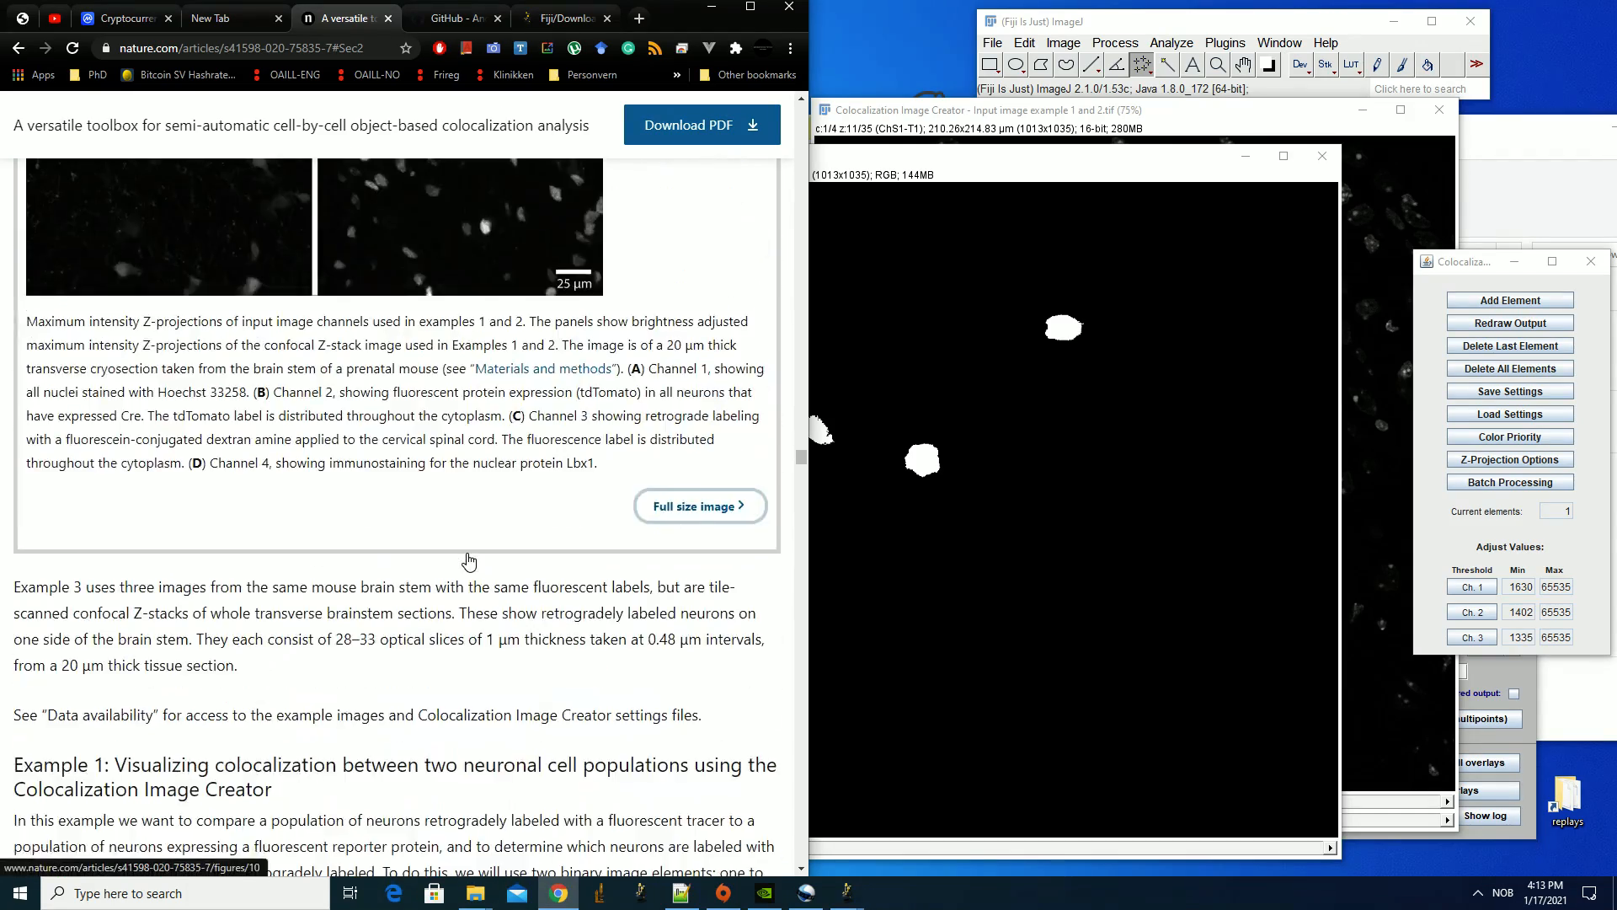
pyautogui.scroll(4, 469, 562)
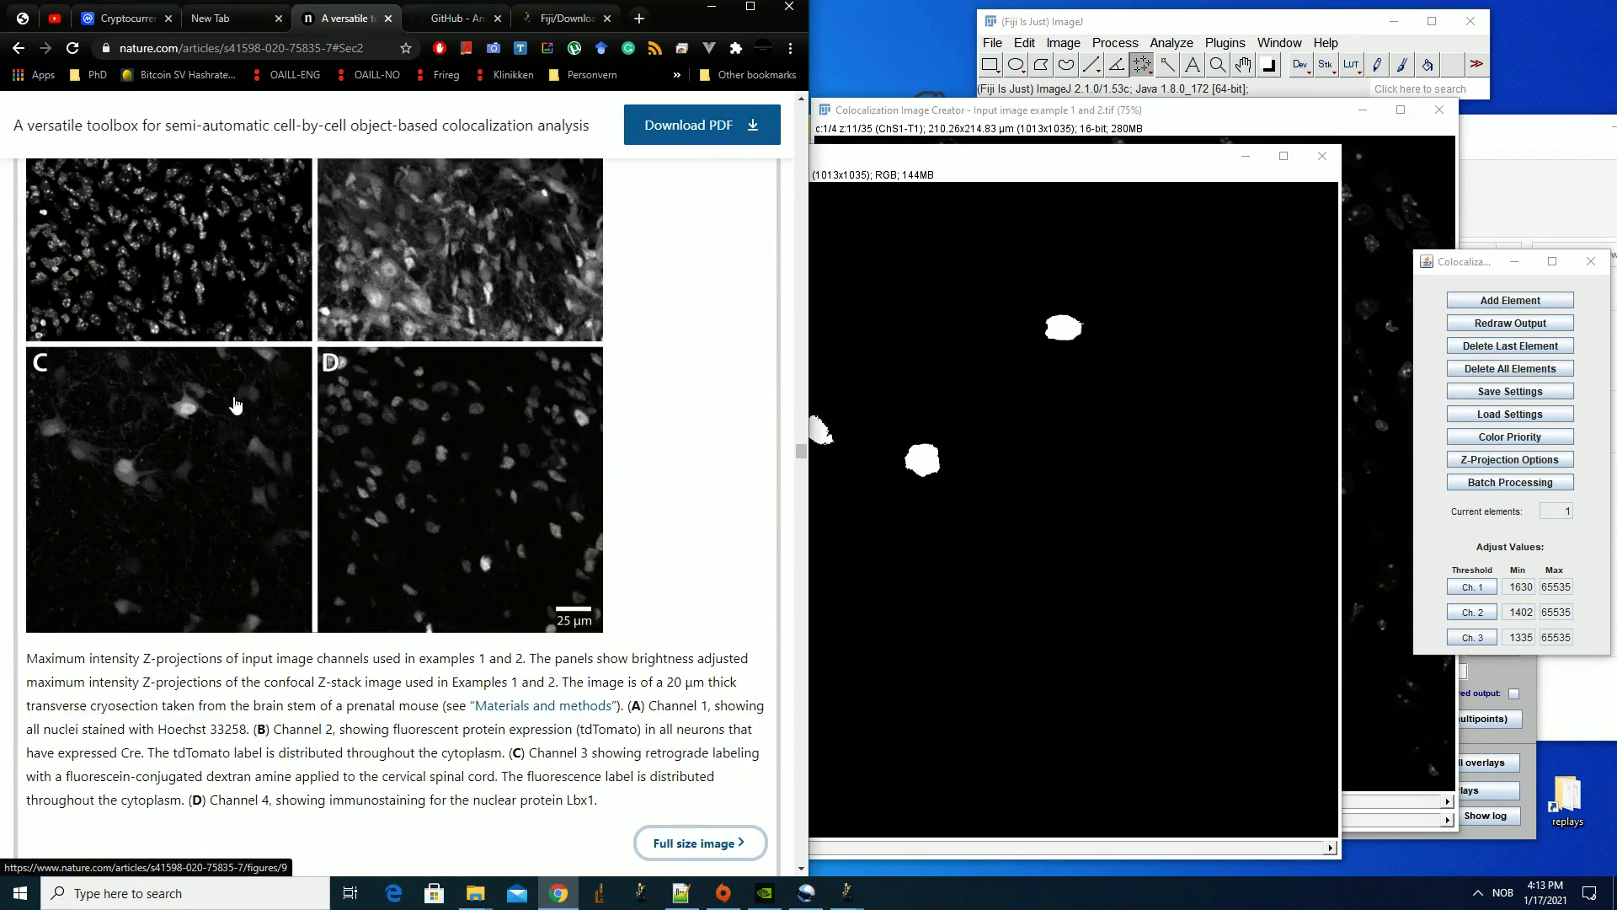
pyautogui.scroll(-10, 506, 573)
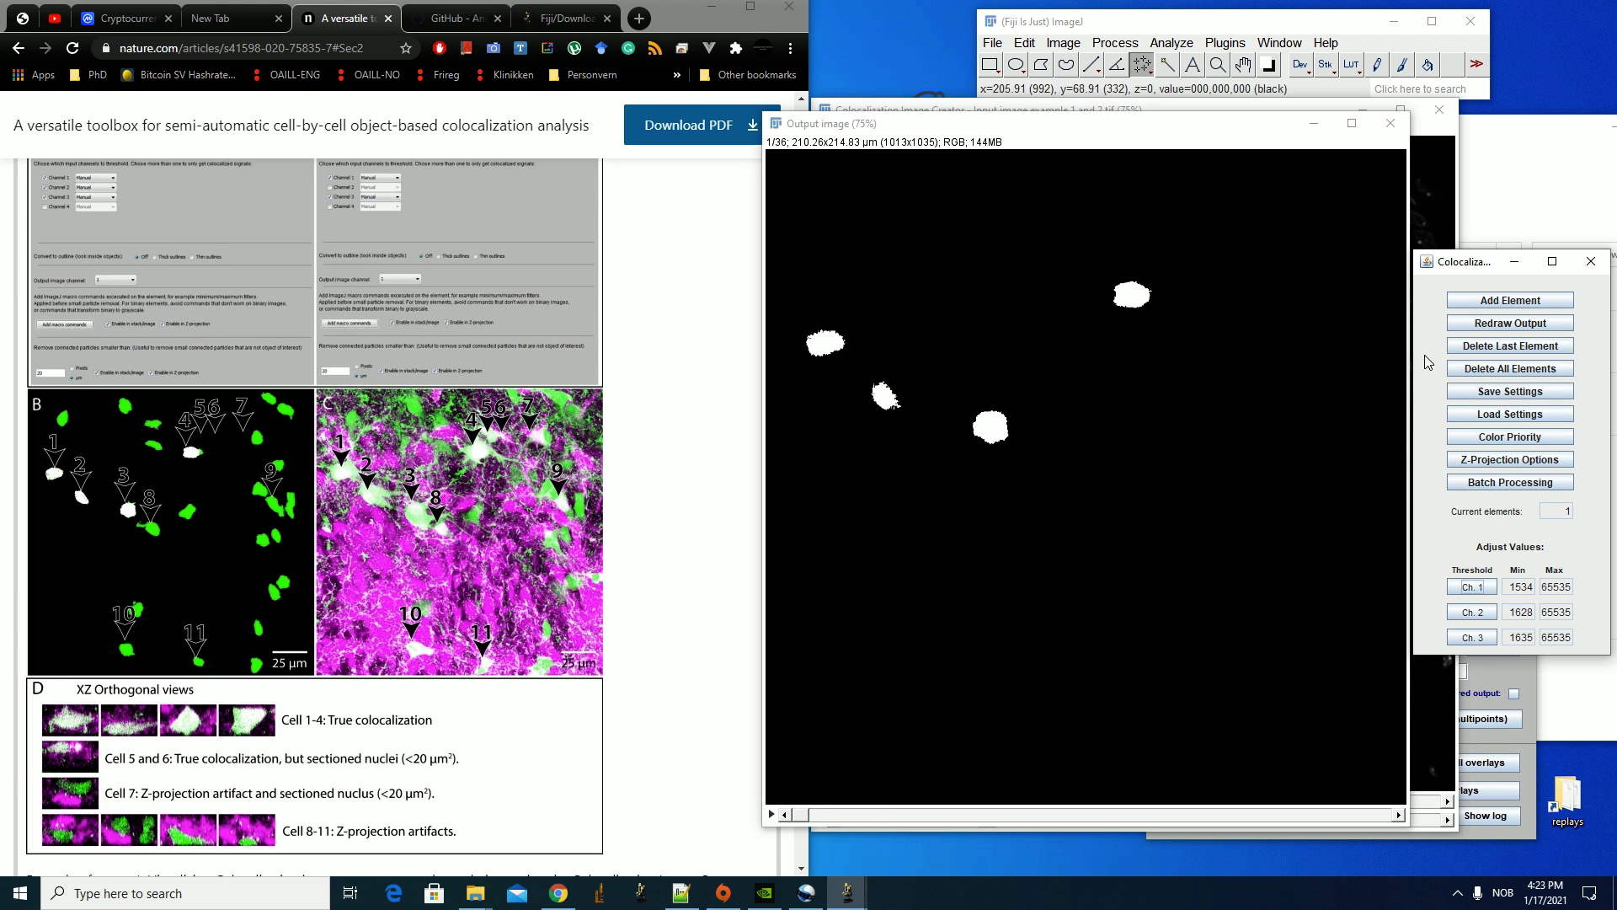
# Add a grayscale element that shows input channel 1 in white and outputs to a new image channel 2
pyautogui.click(1504, 301)
pyautogui.click(548, 462)
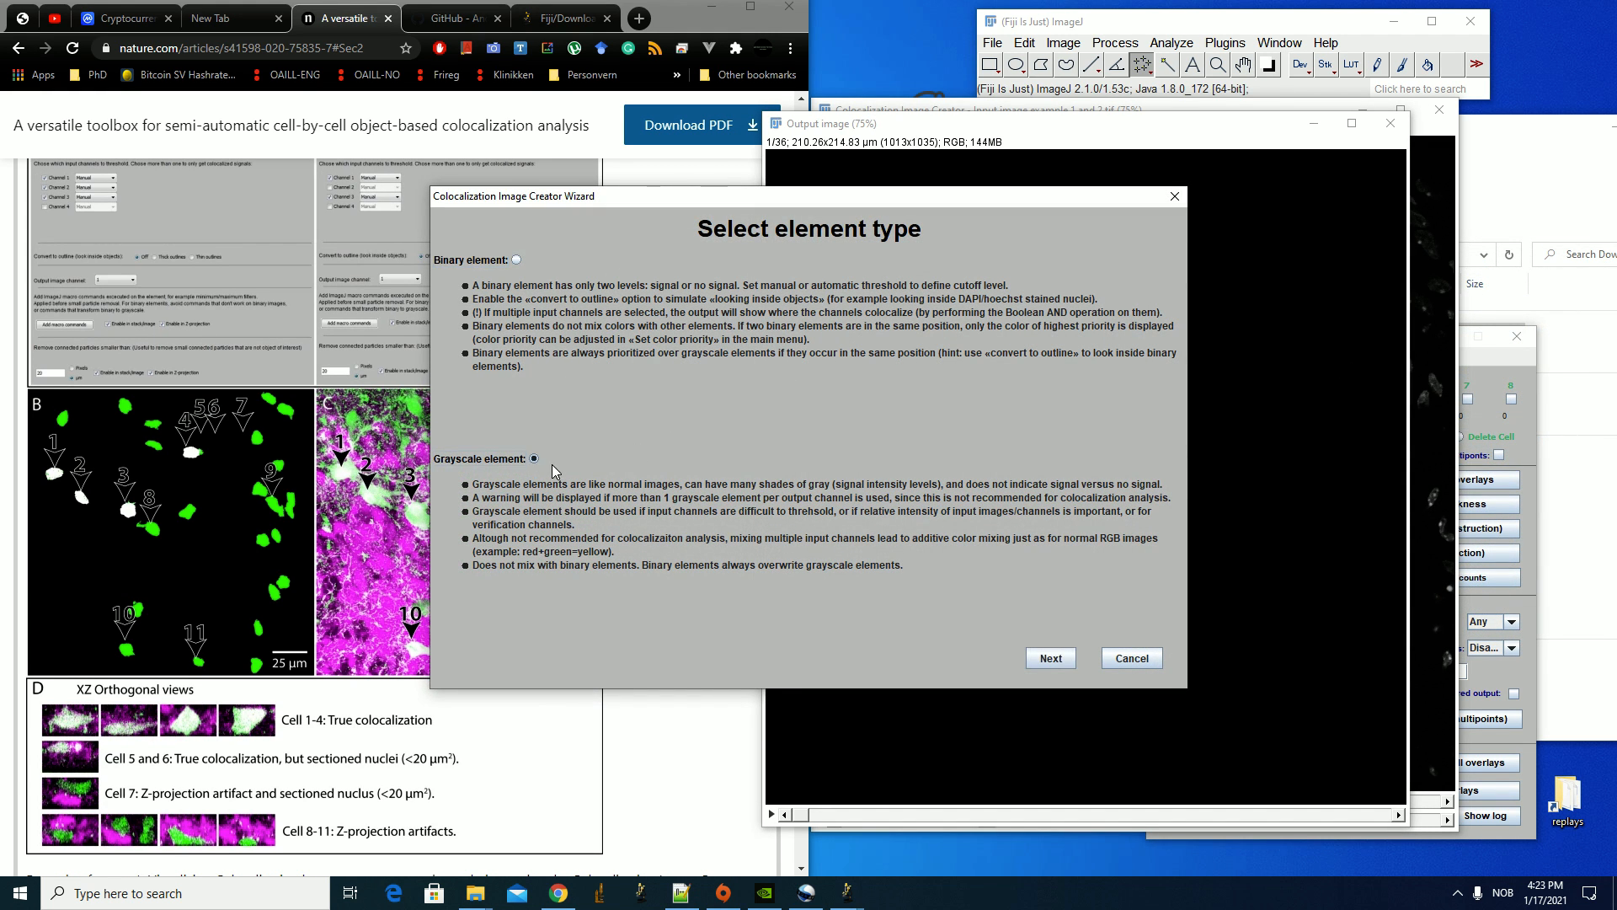
pyautogui.click(1033, 656)
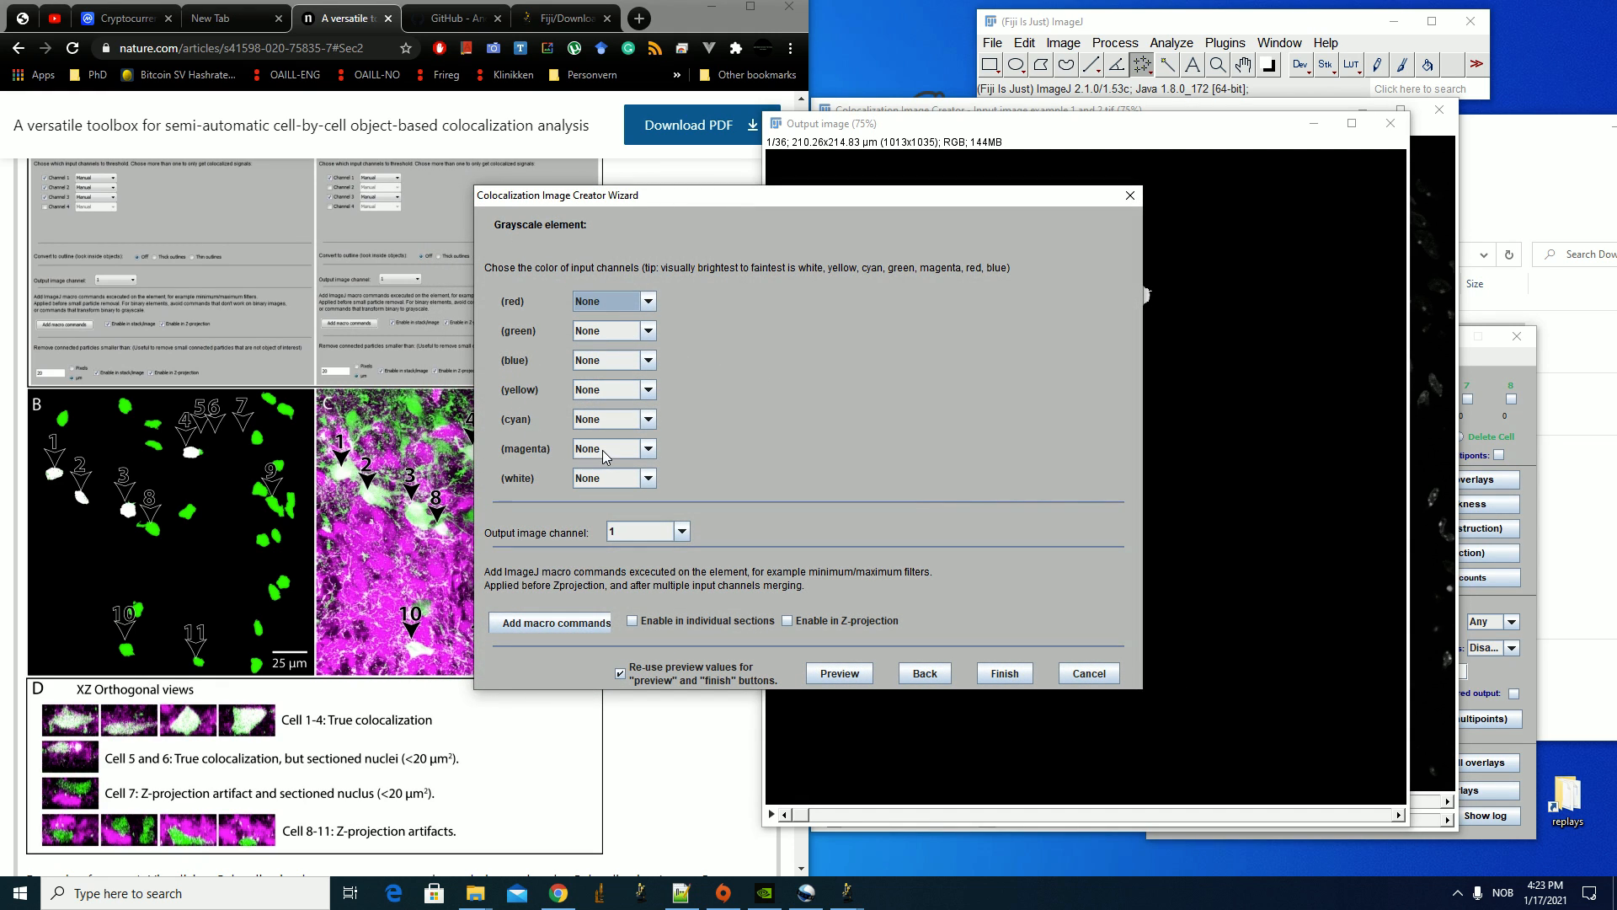
pyautogui.click(620, 476)
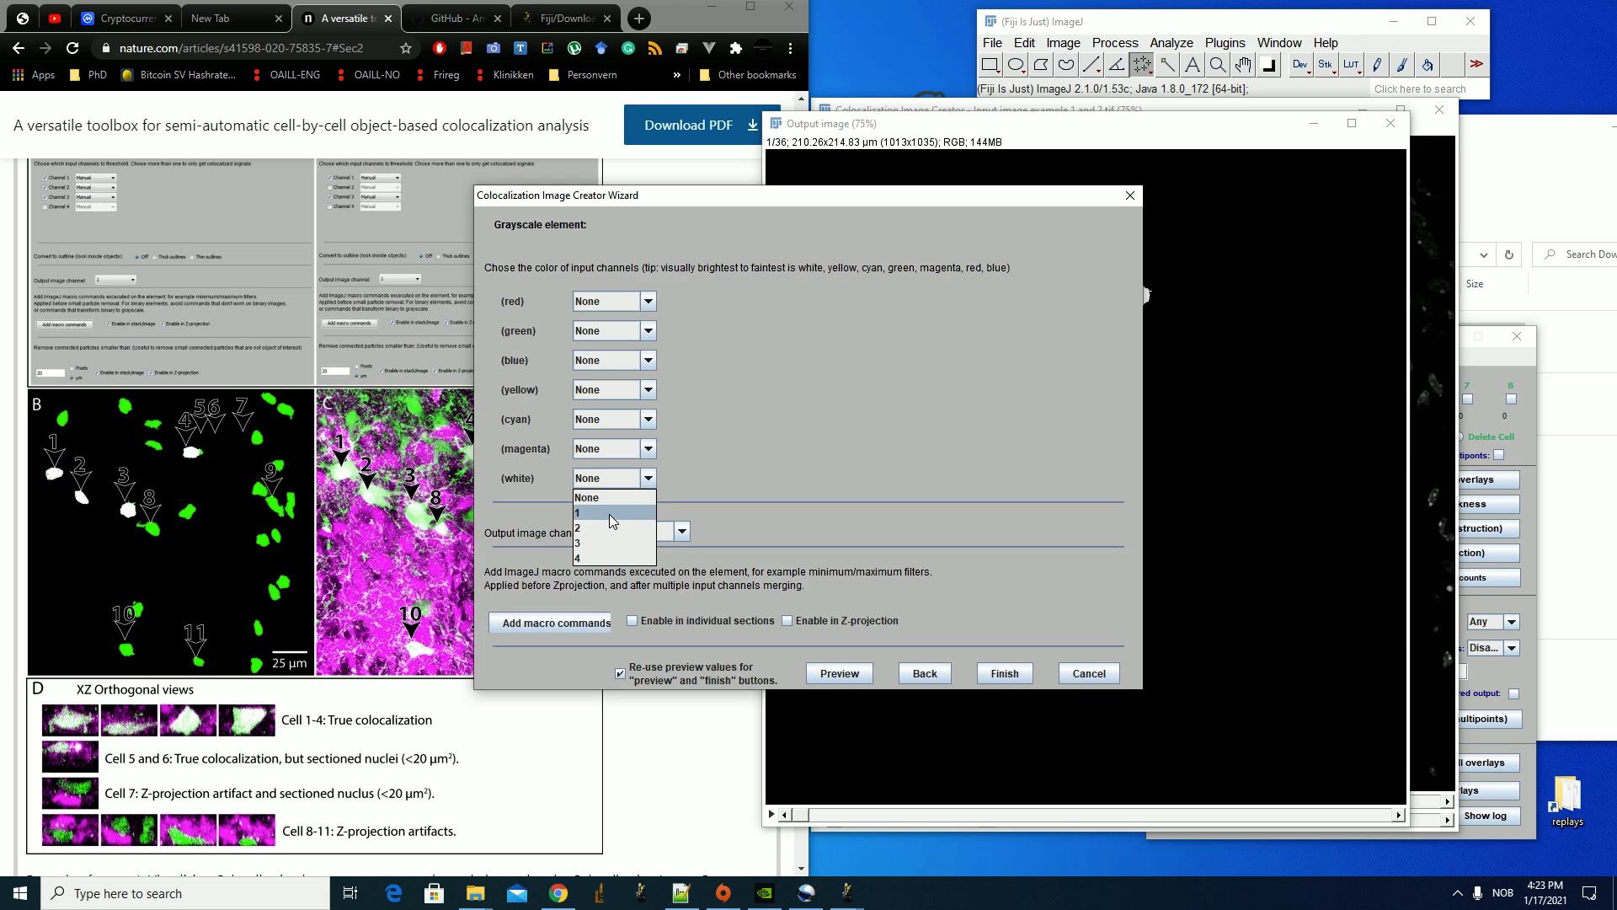
pyautogui.click(609, 514)
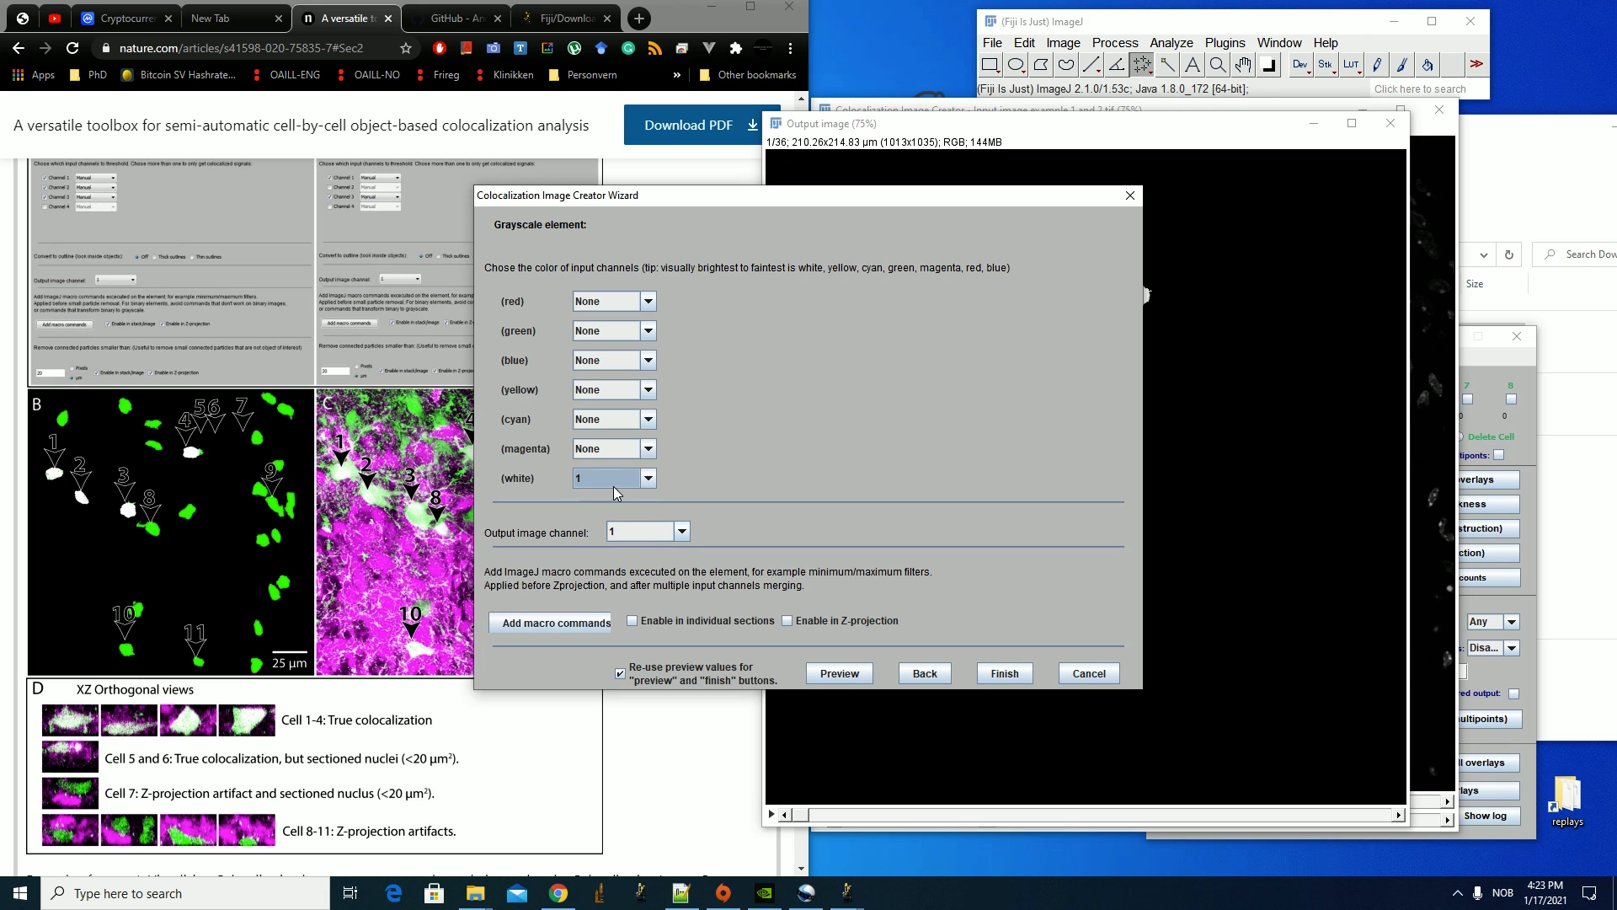
pyautogui.click(656, 535)
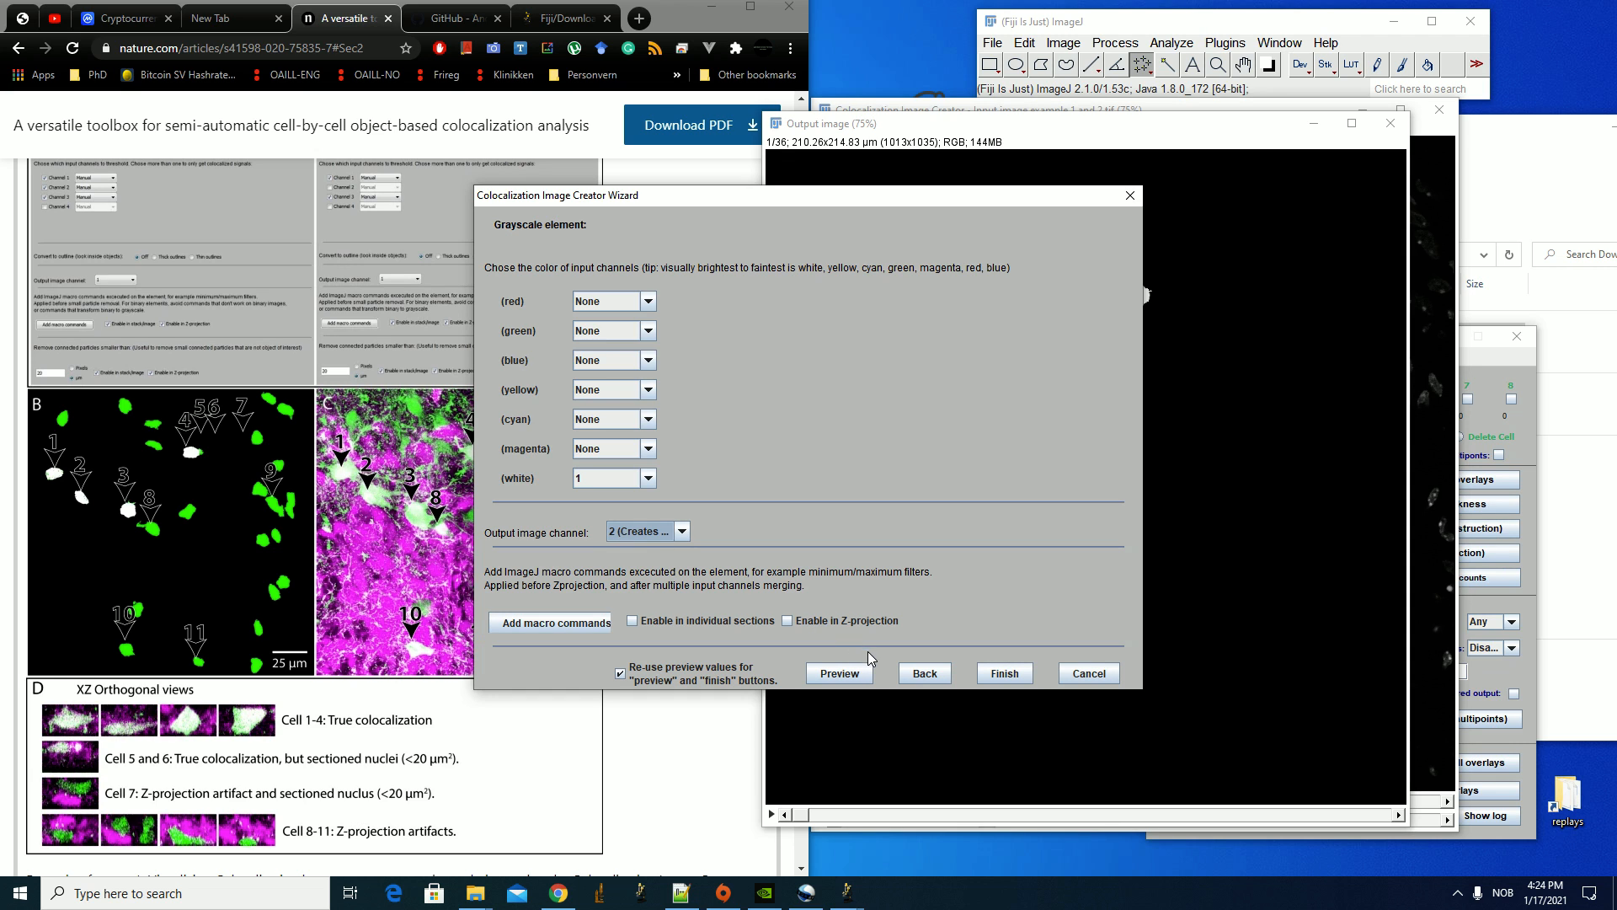
# Finish the grayscale element with the channel 1 contrast maximum set to about 6185, and accept the contrast
pyautogui.click(1005, 673)
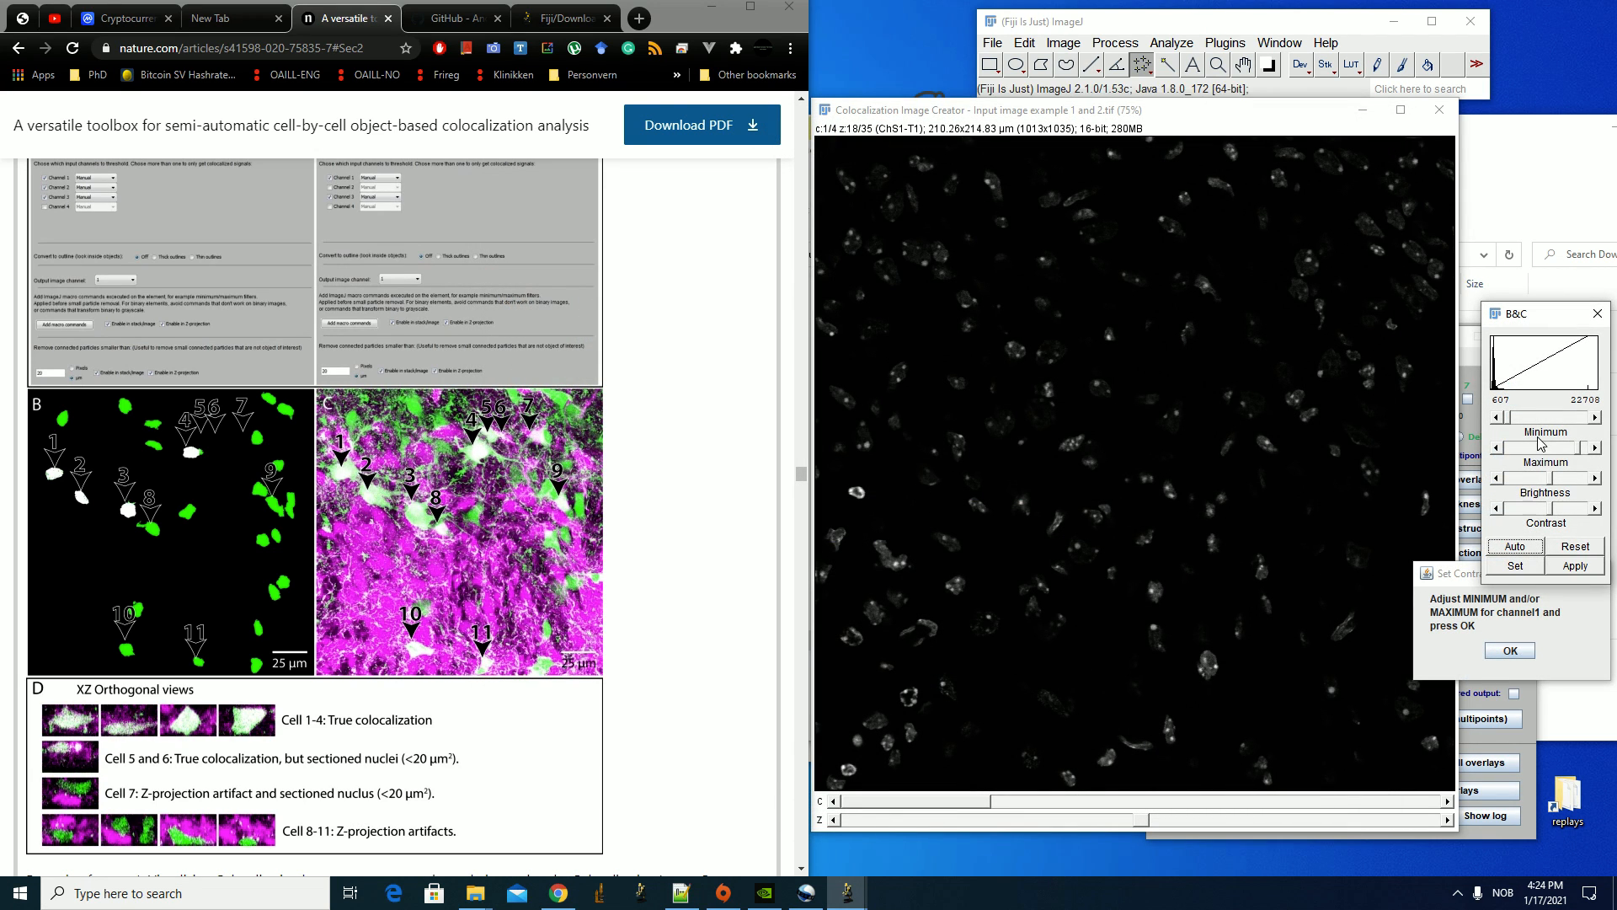
pyautogui.moveTo(1578, 448); pyautogui.dragTo(1527, 453)
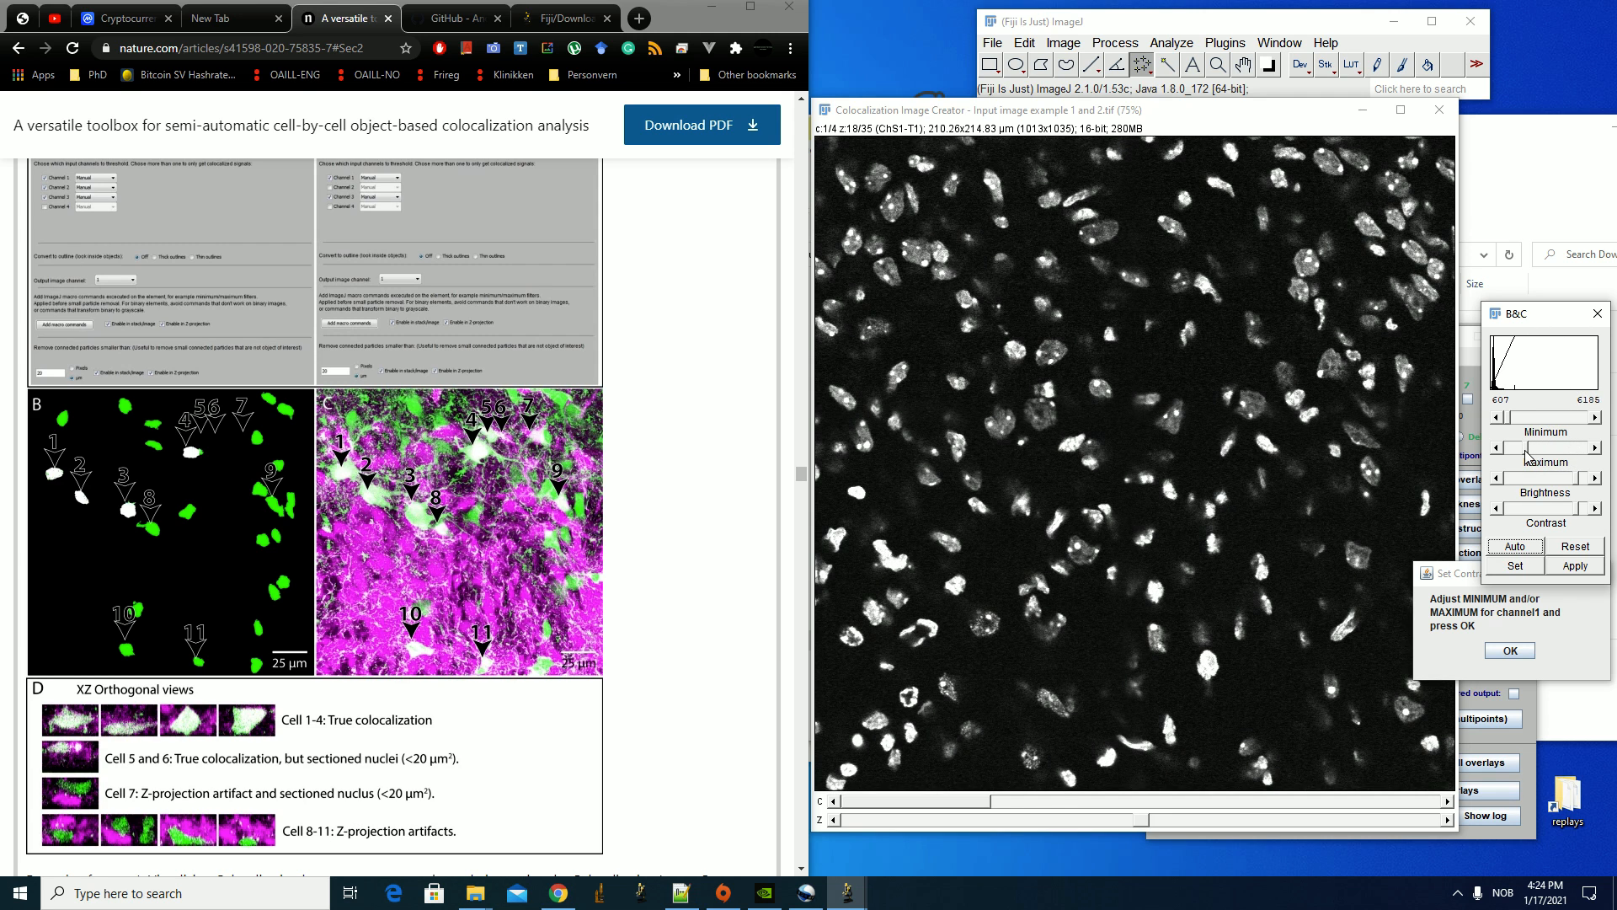
pyautogui.click(1517, 653)
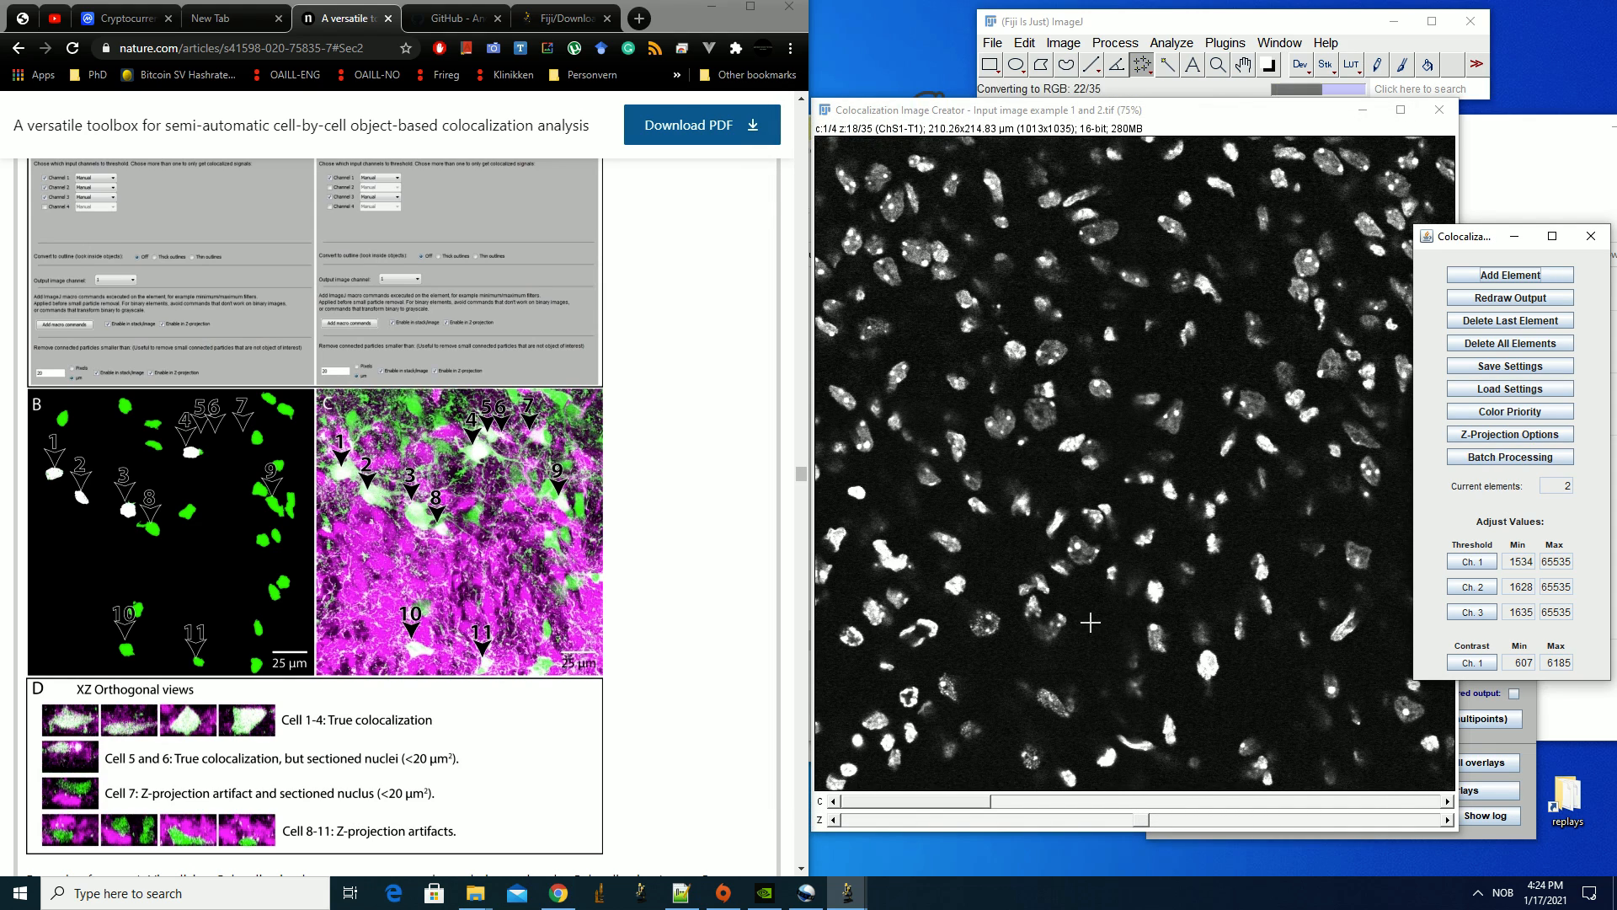
pyautogui.click(477, 894)
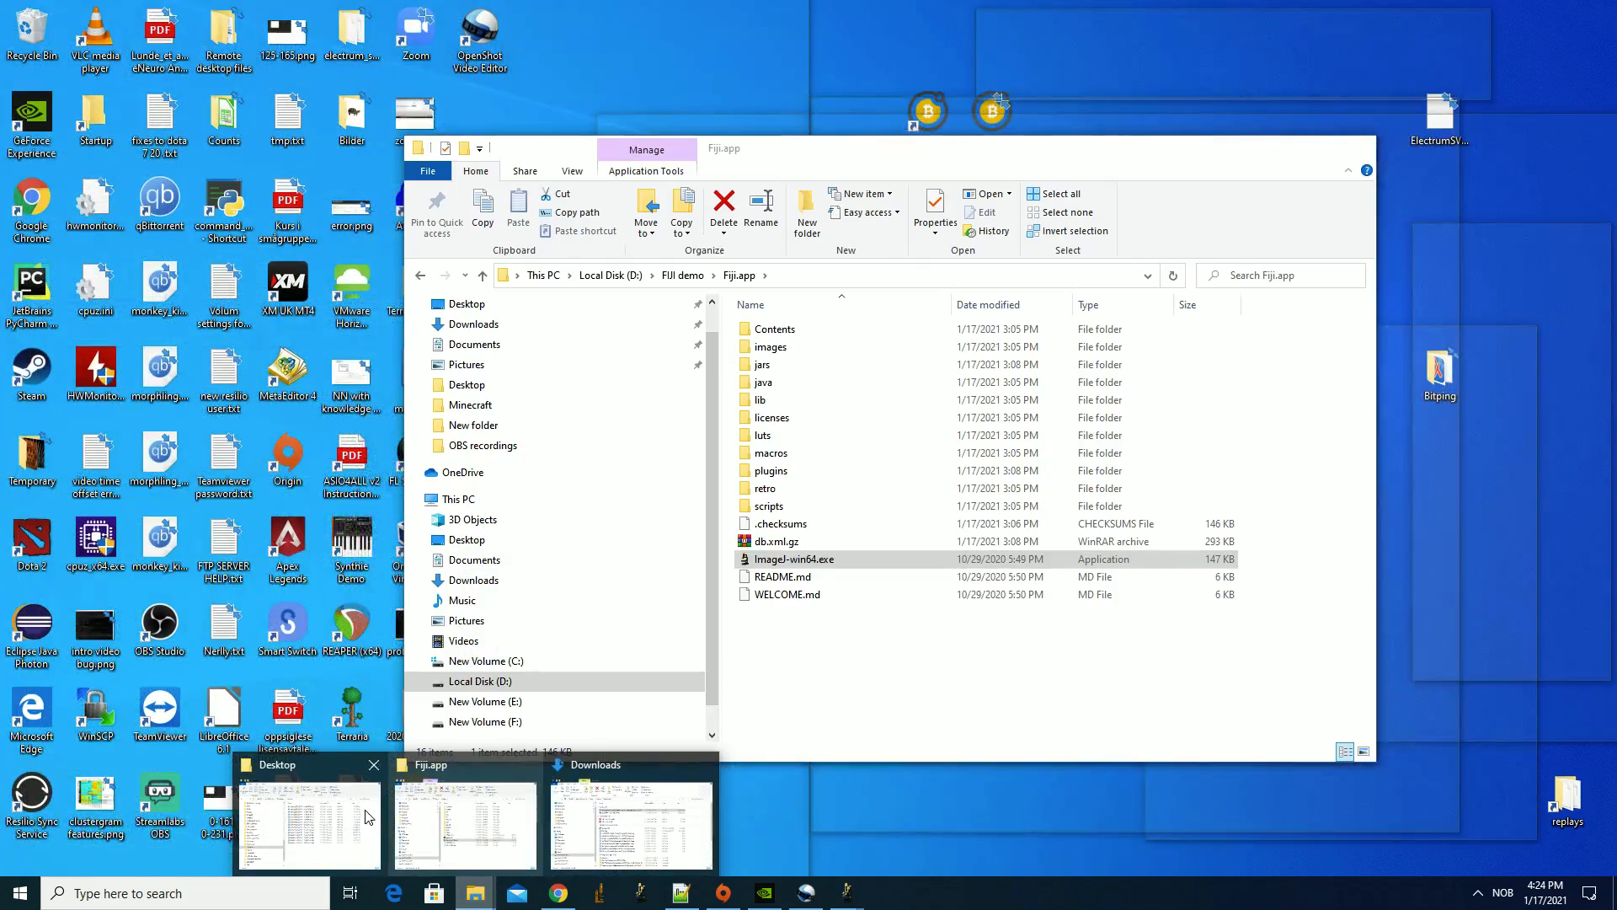
pyautogui.click(365, 814)
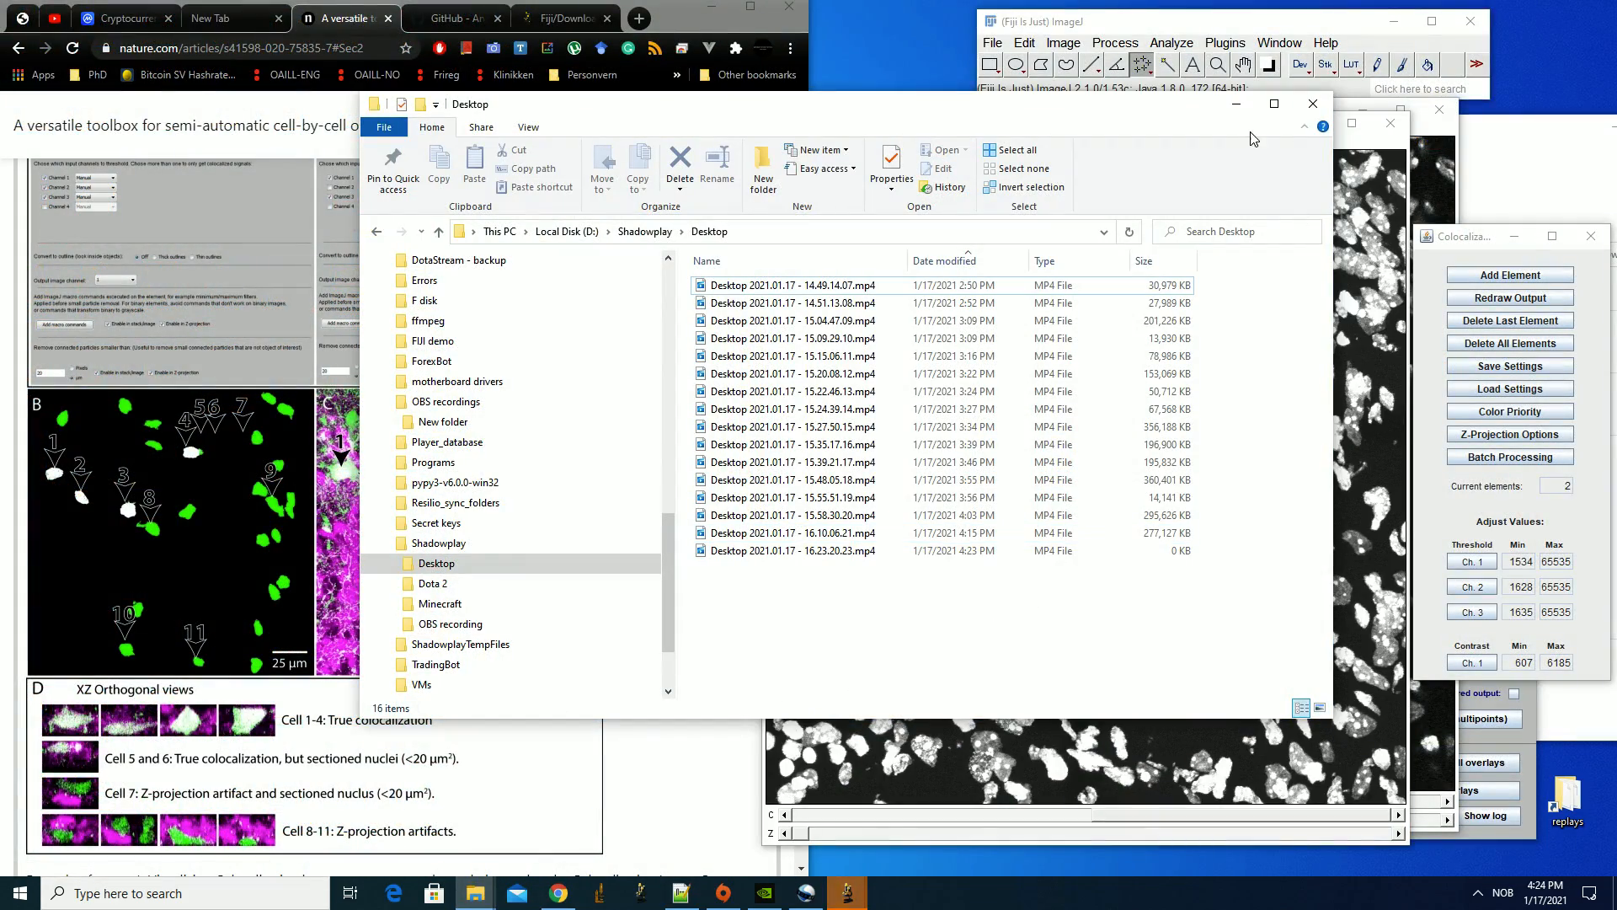
pyautogui.click(1236, 104)
# Switch the output image to channel 1 and step through its sections to examine the colocalized cells
pyautogui.moveTo(1249, 816); pyautogui.dragTo(1036, 817)
pyautogui.scroll(-9, 1137, 636)
pyautogui.scroll(9, 1138, 640)
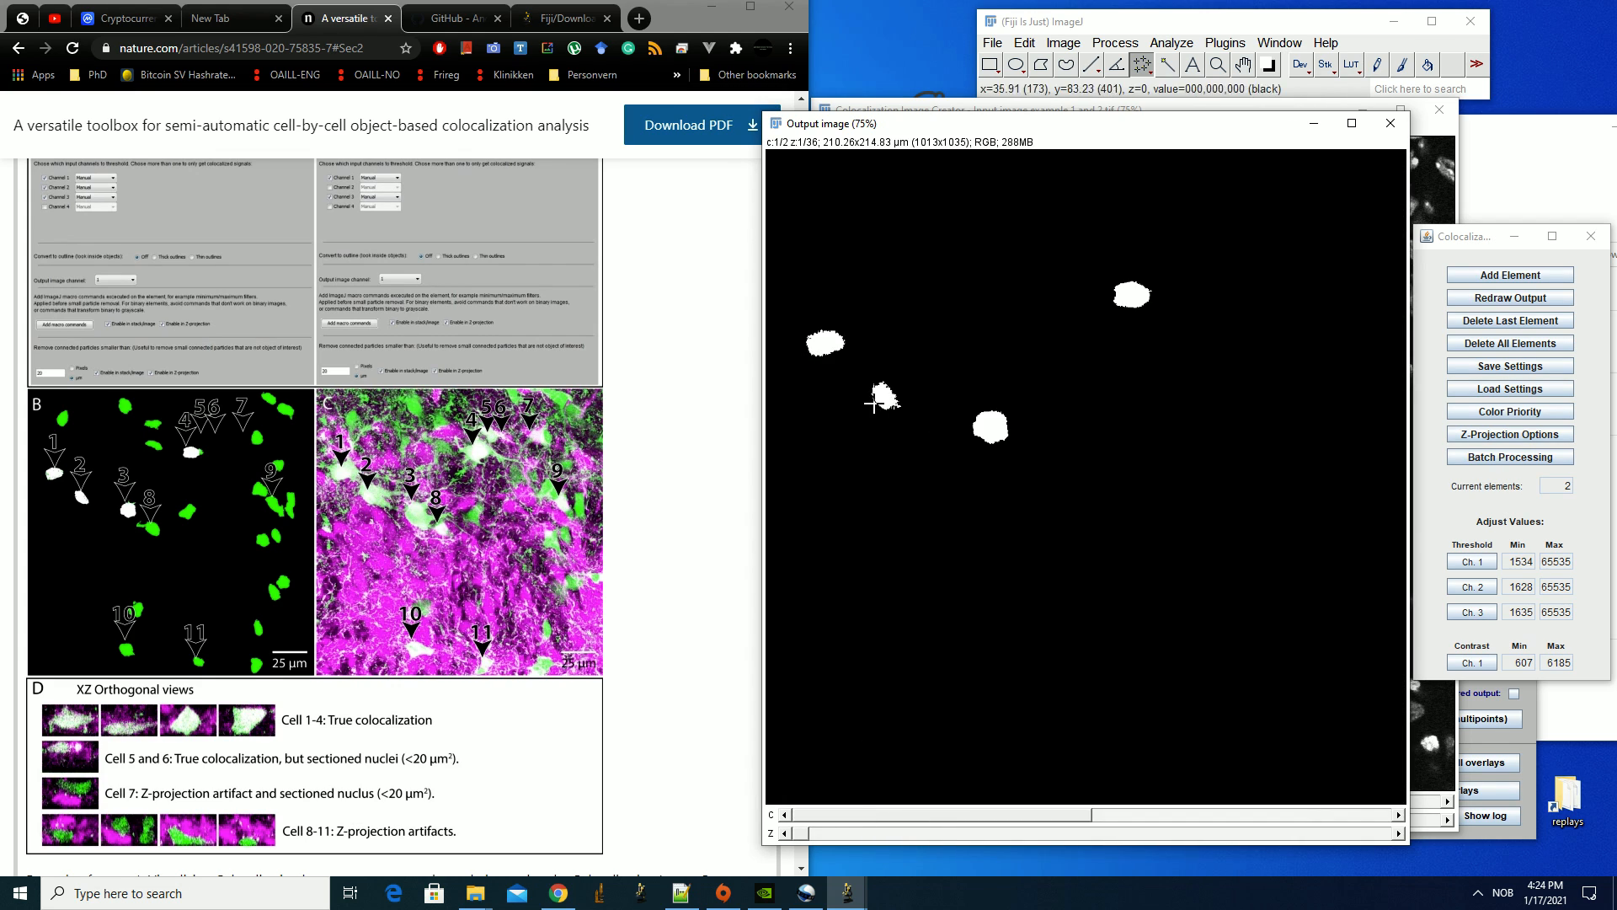
pyautogui.scroll(-20, 885, 413)
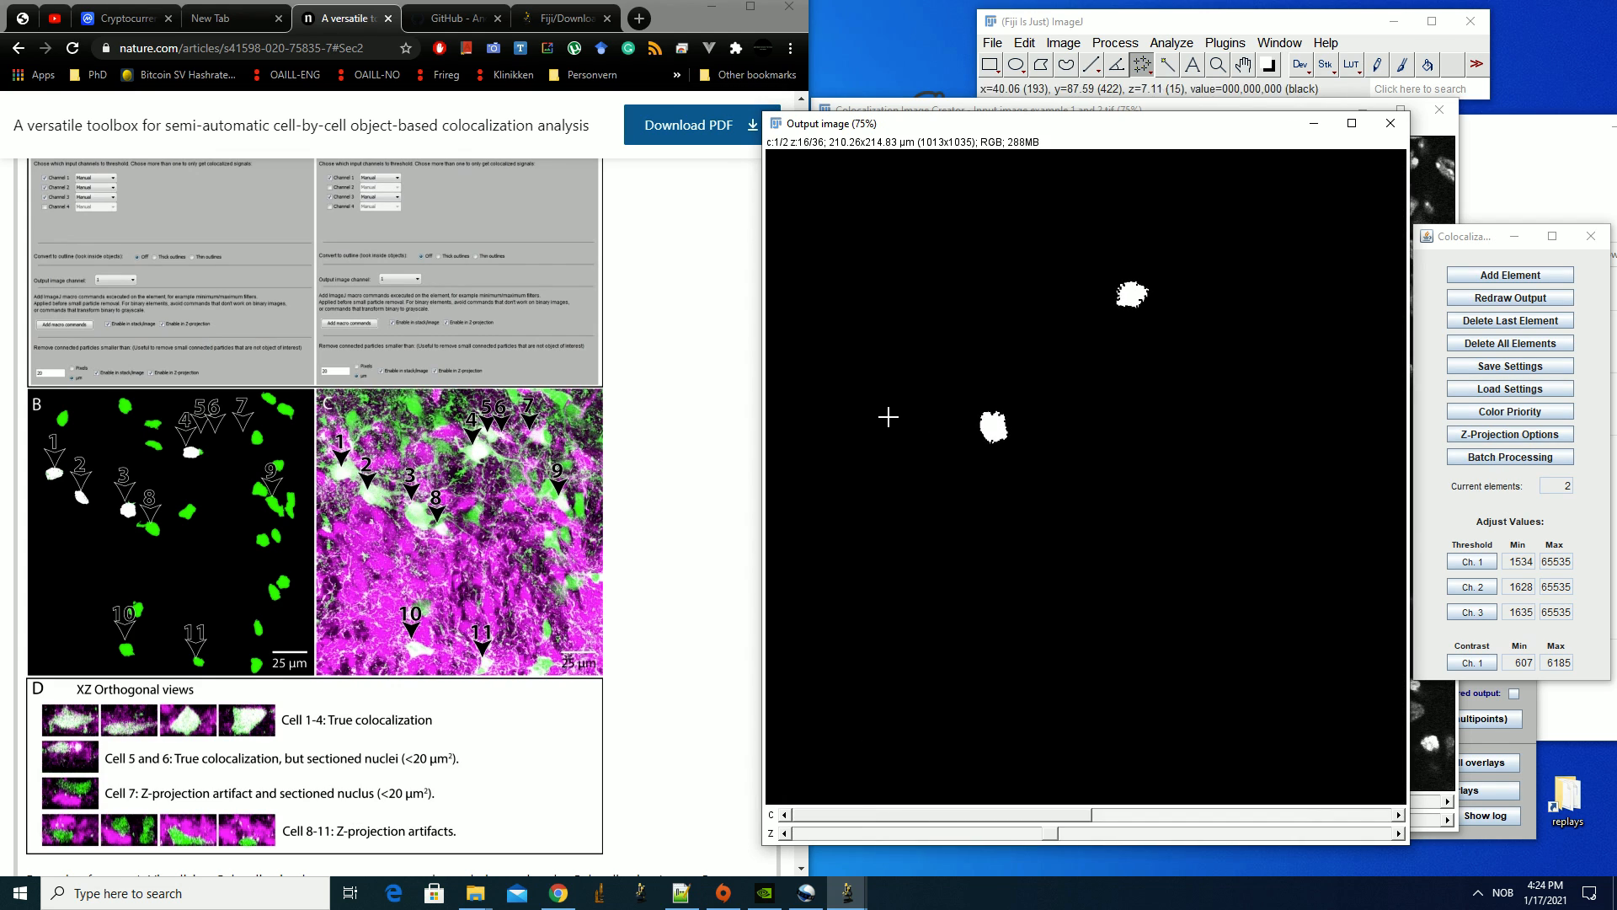
pyautogui.scroll(-3, 887, 417)
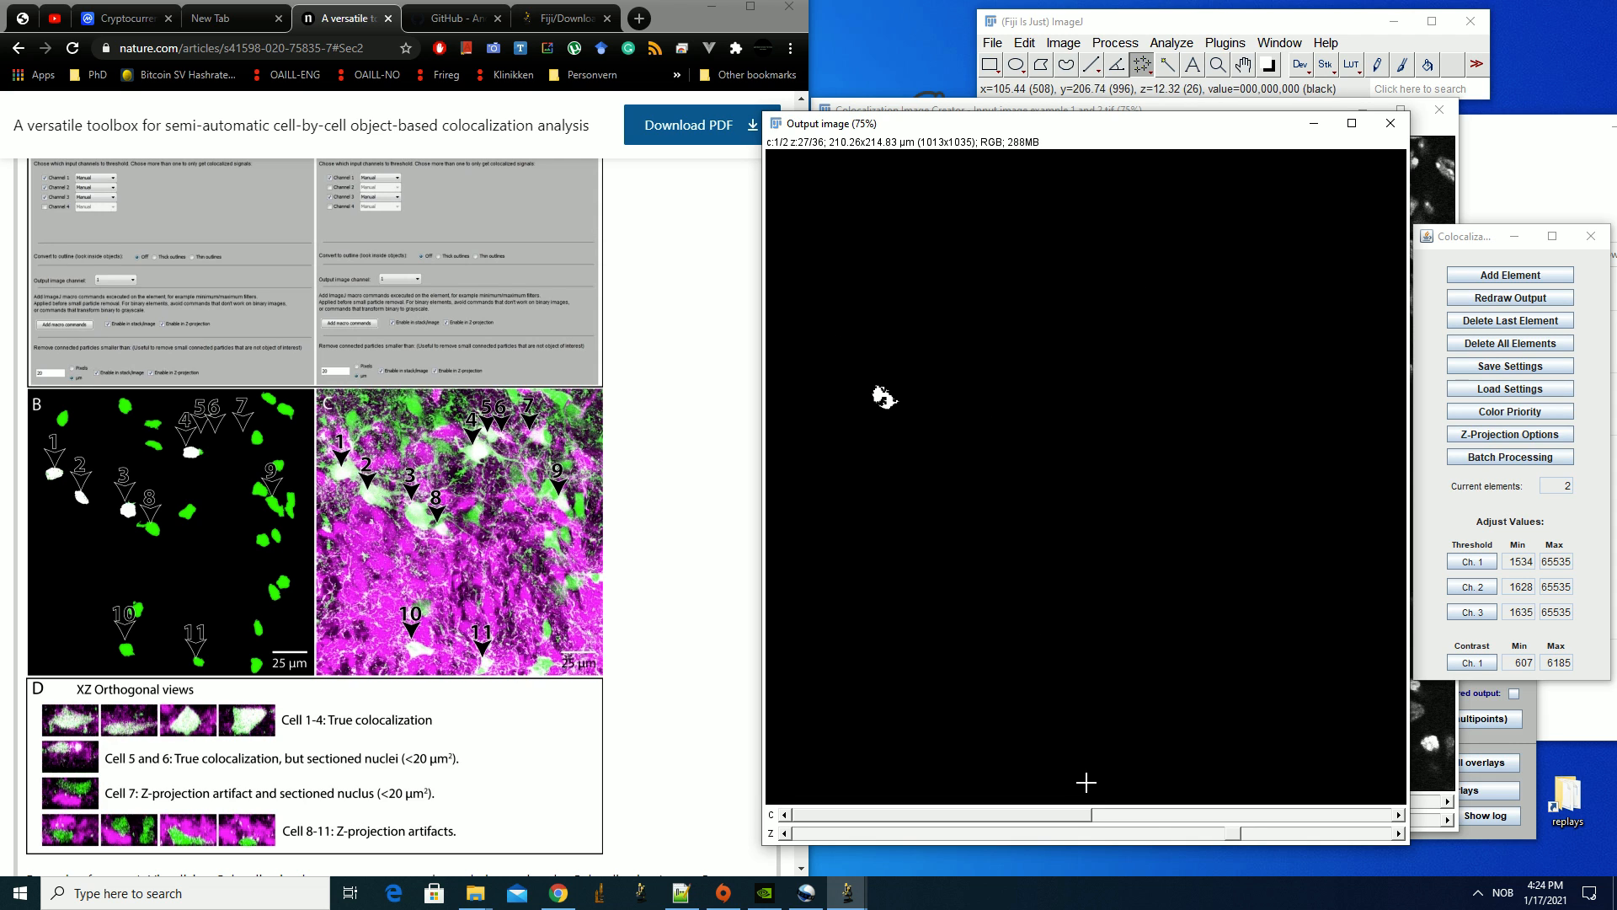
# Step through the sections of the grayscale nuclei channel and the binary output channel to compare the nuclei with the colocalized cells
pyautogui.moveTo(1079, 818); pyautogui.dragTo(1237, 794)
pyautogui.scroll(-6, 895, 409)
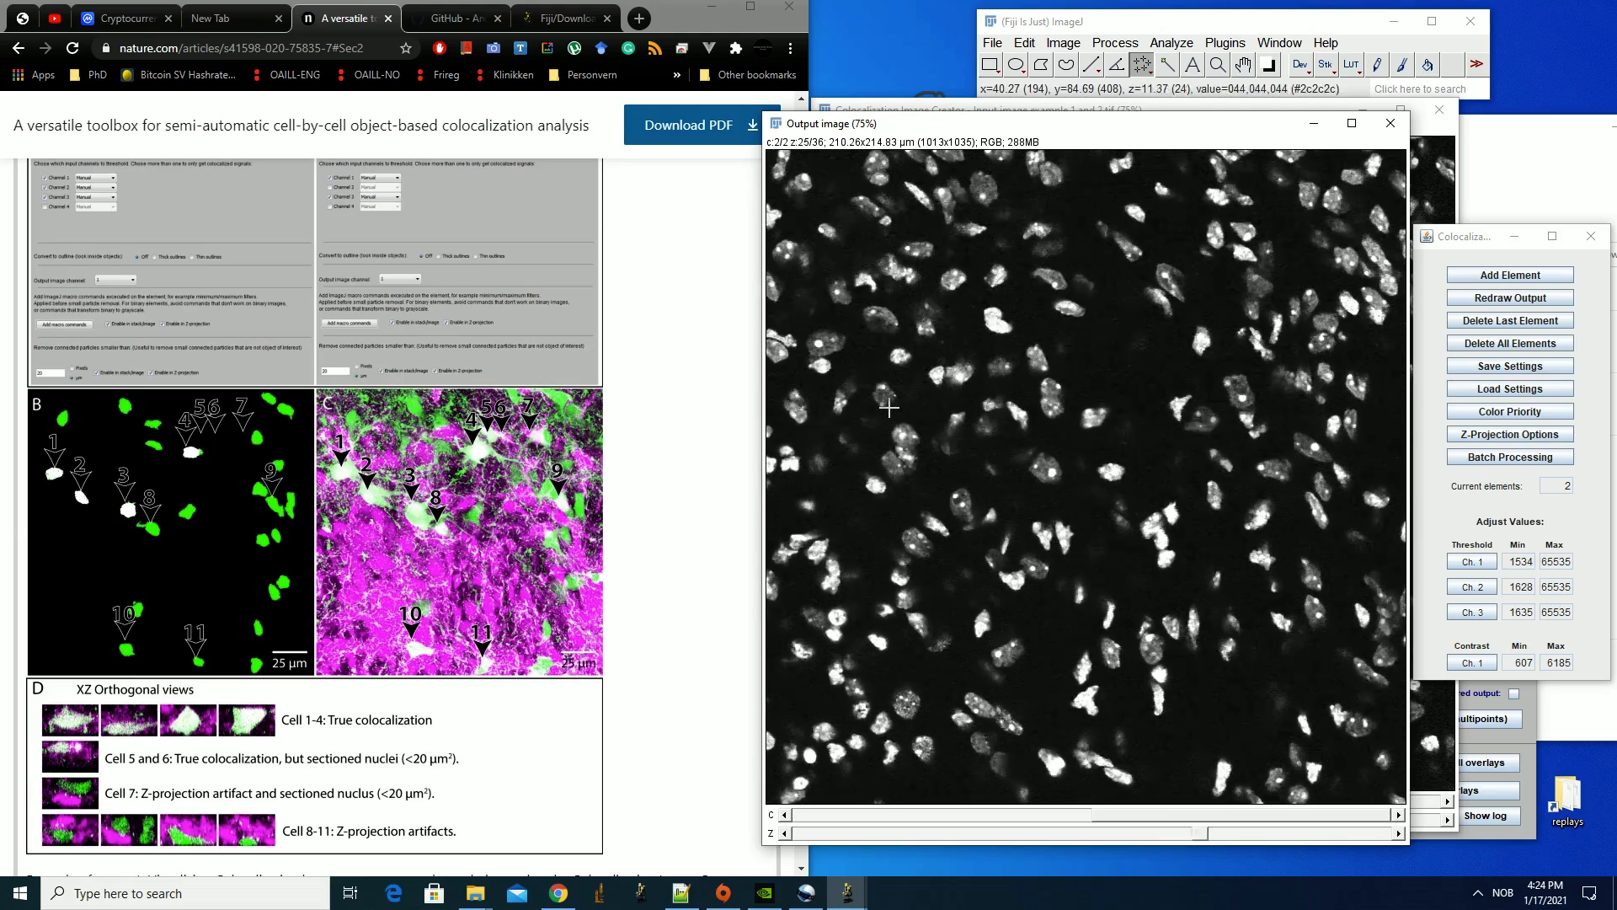
pyautogui.scroll(6, 889, 408)
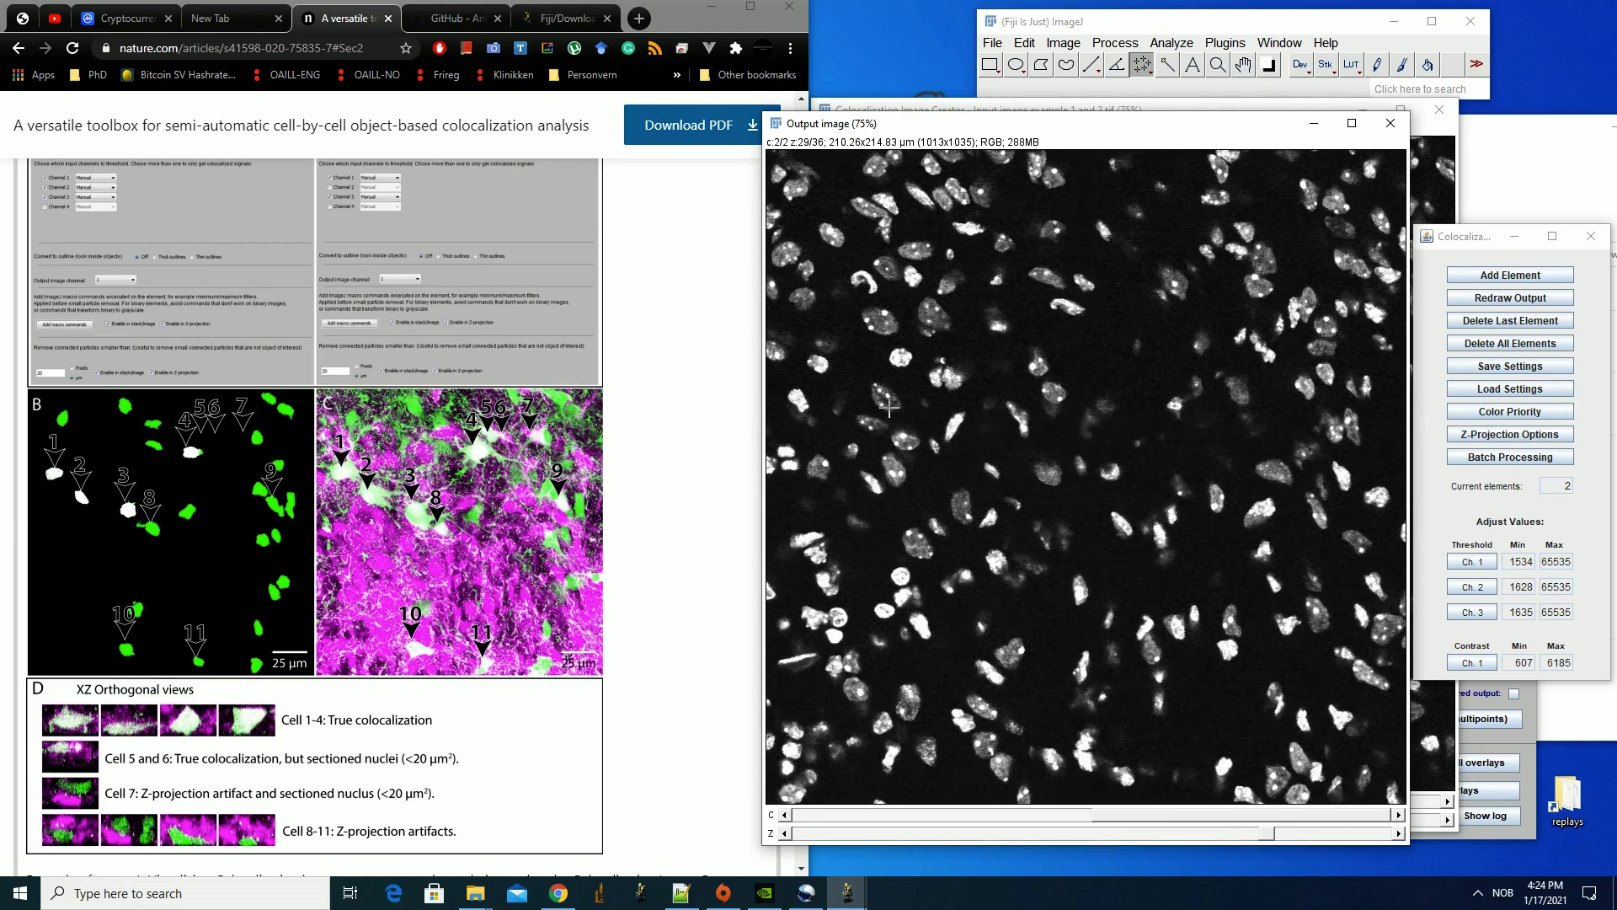
pyautogui.scroll(3, 889, 408)
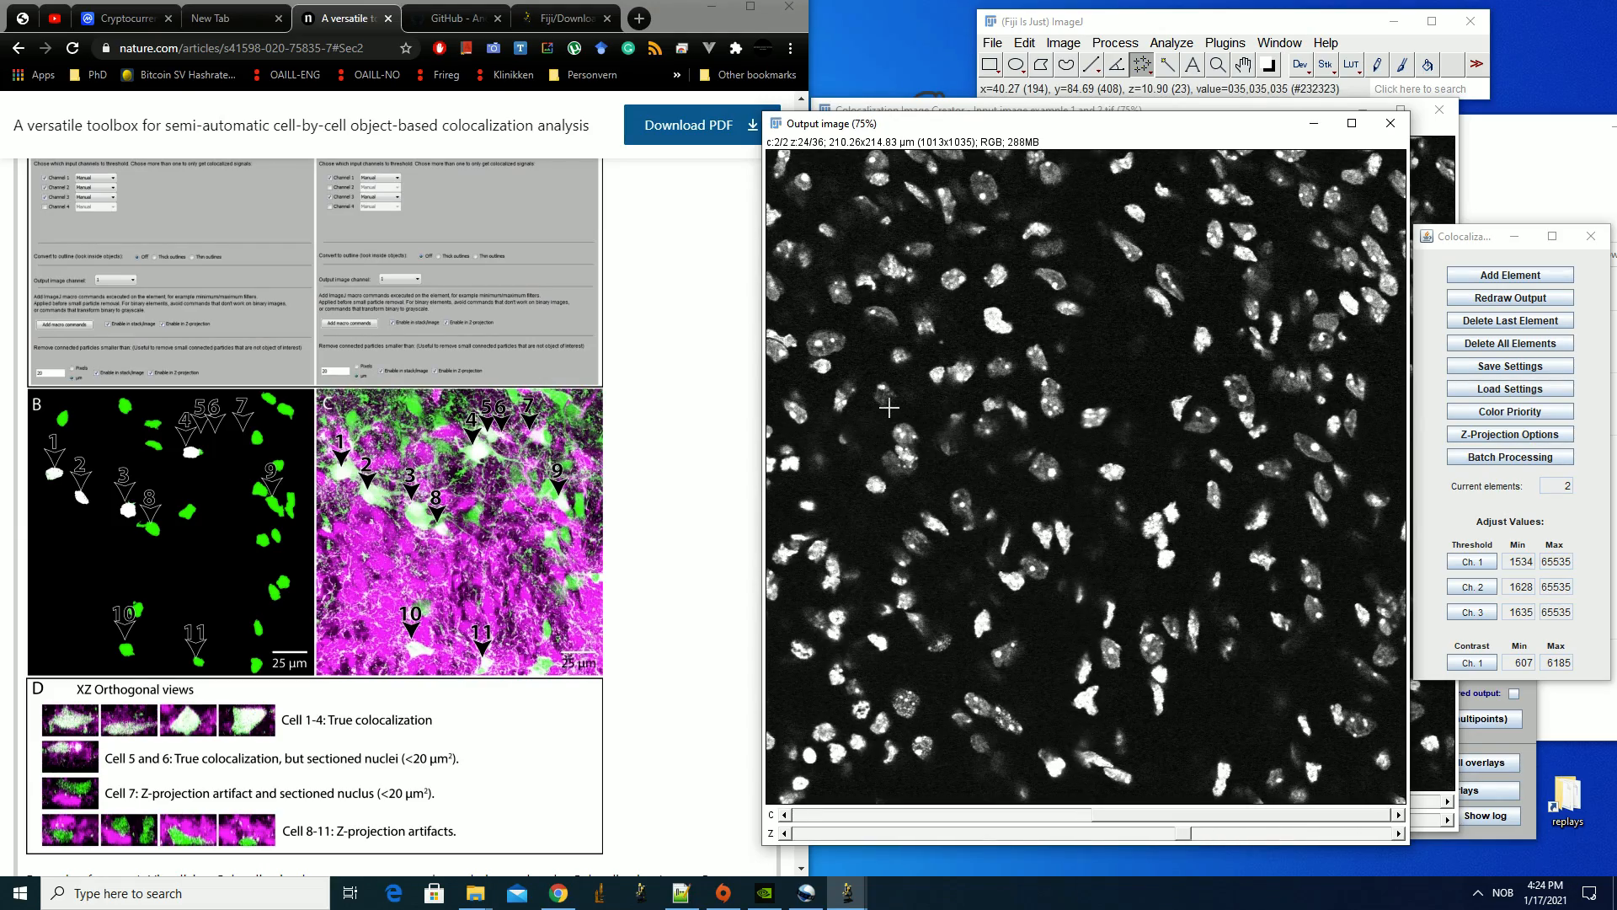
pyautogui.scroll(-5, 888, 404)
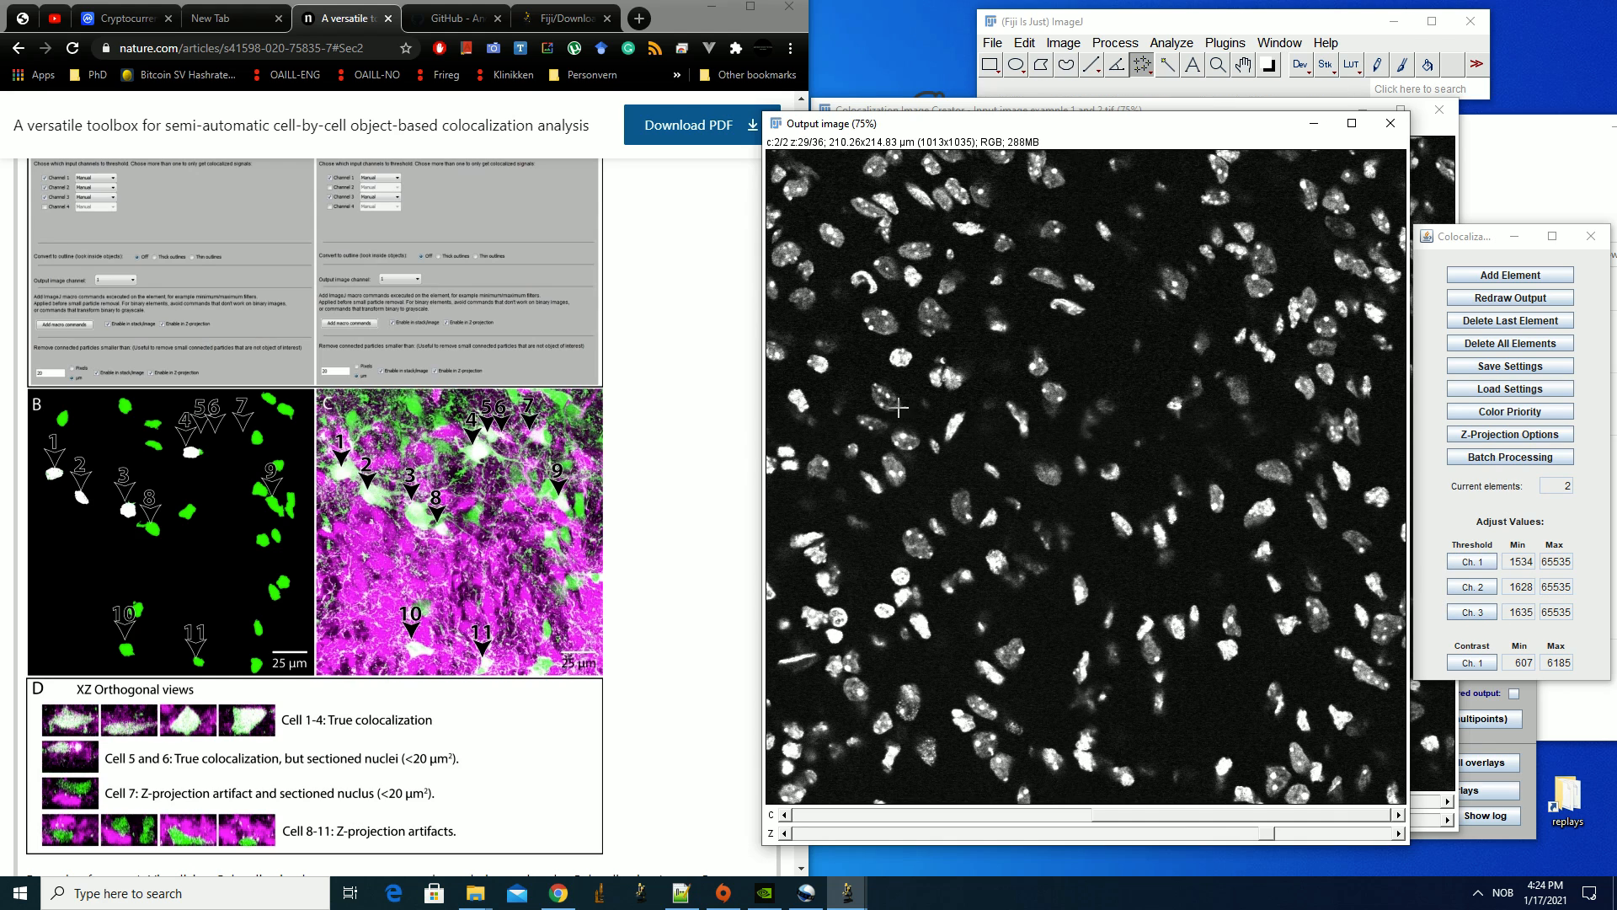
pyautogui.scroll(1, 899, 410)
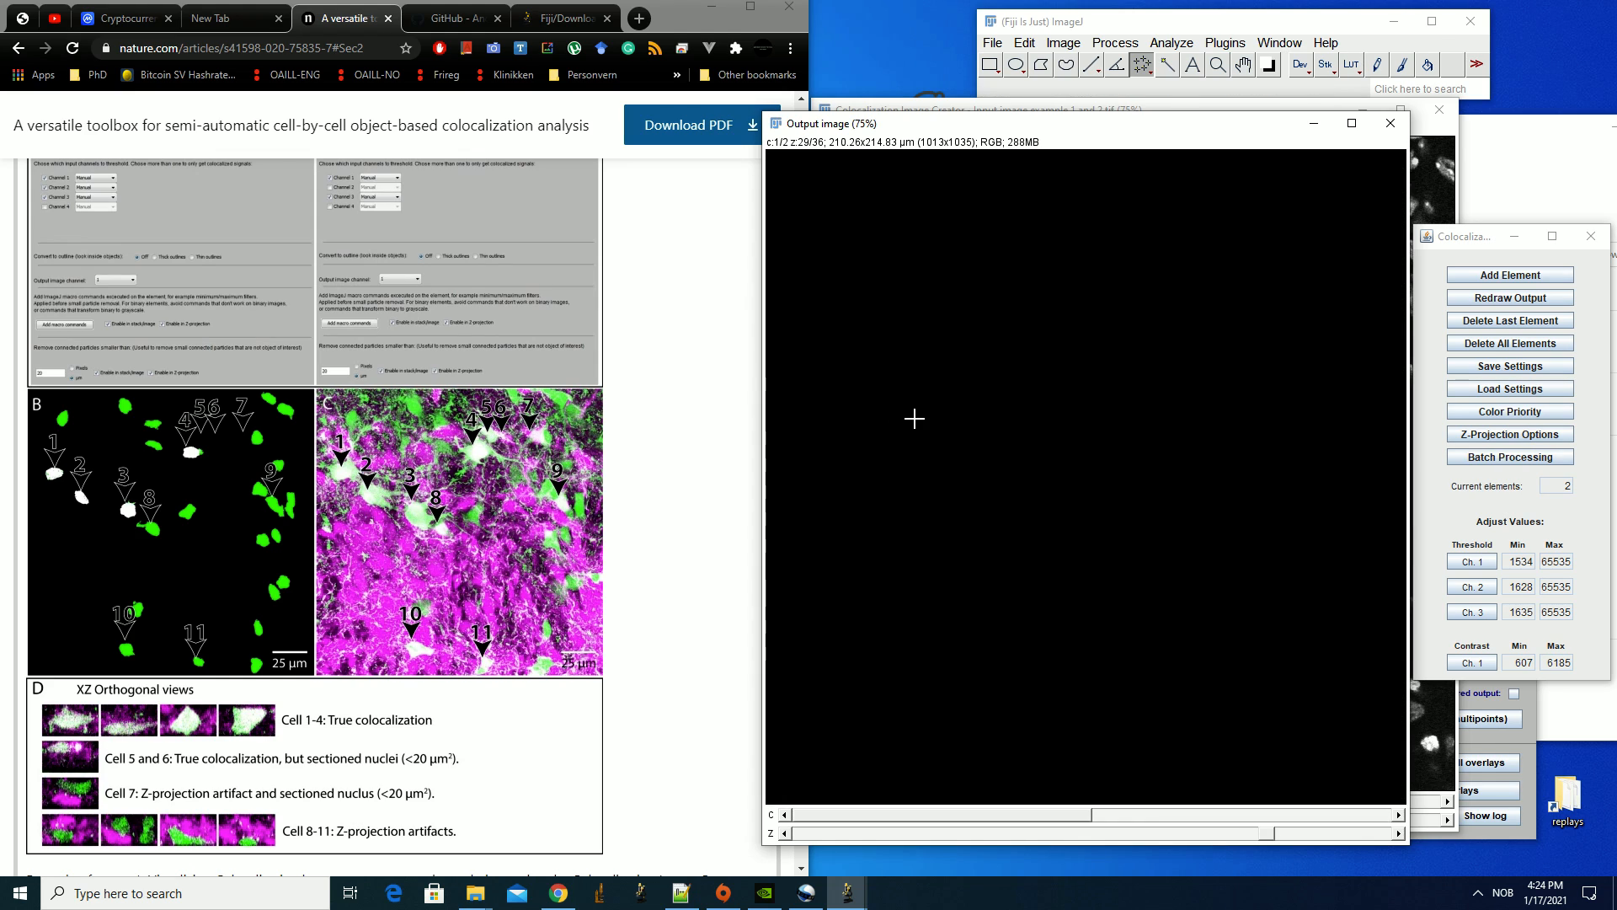
pyautogui.scroll(20, 914, 420)
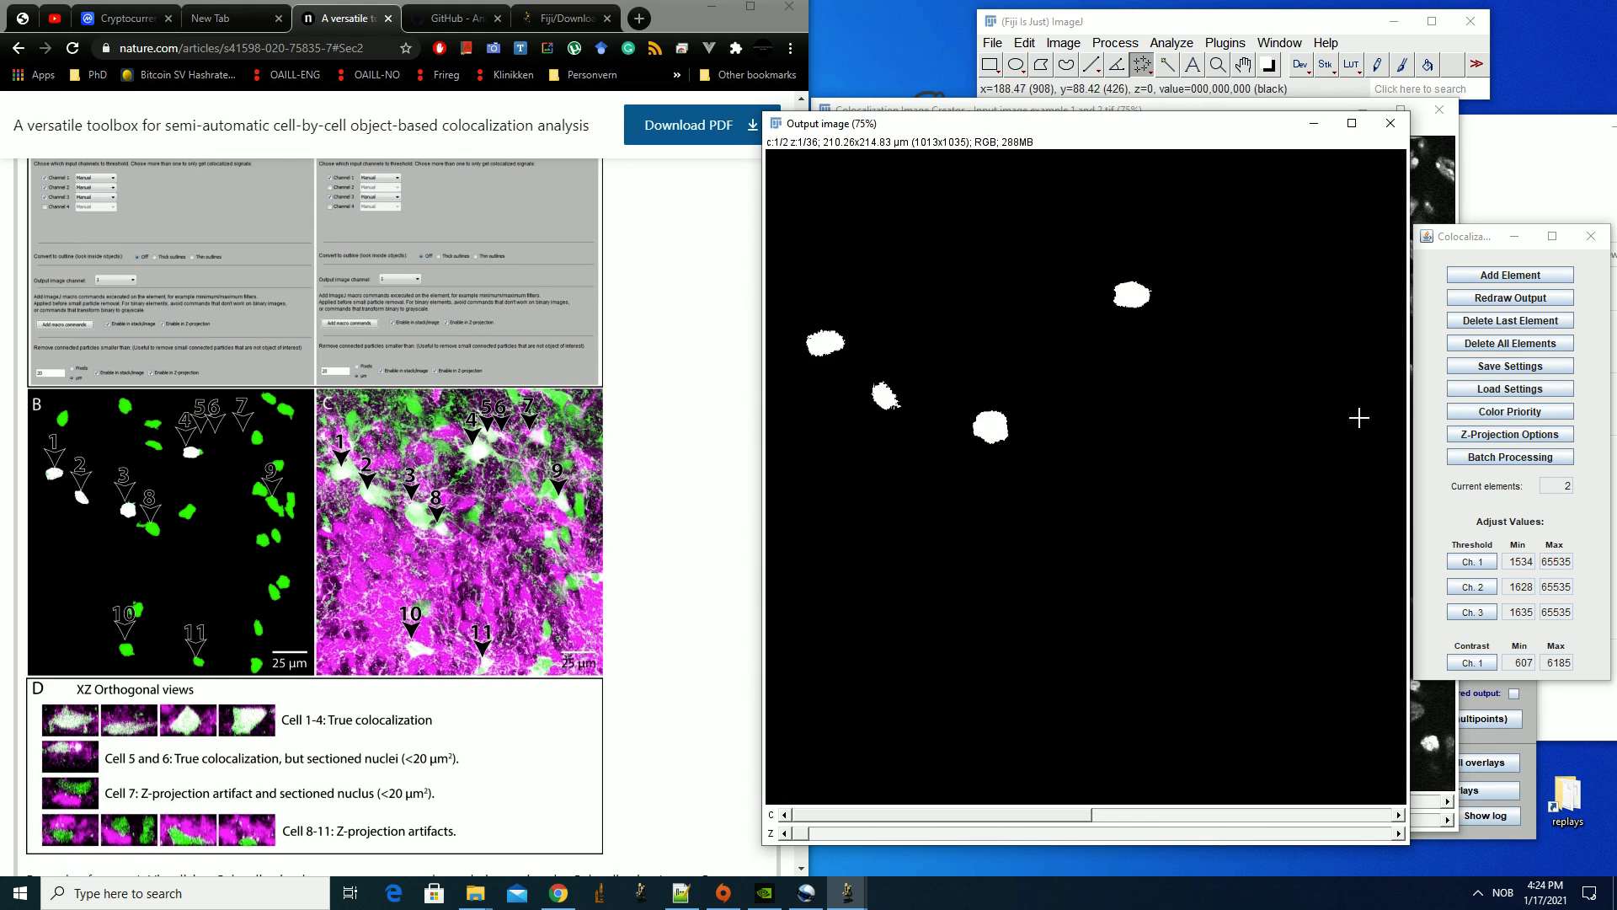
# Set up a green binary element thresholding channels 1 and 3 manually, with macro commands and 20 µm particle removal enabled for individual sections and Z-projection
pyautogui.click(1511, 275)
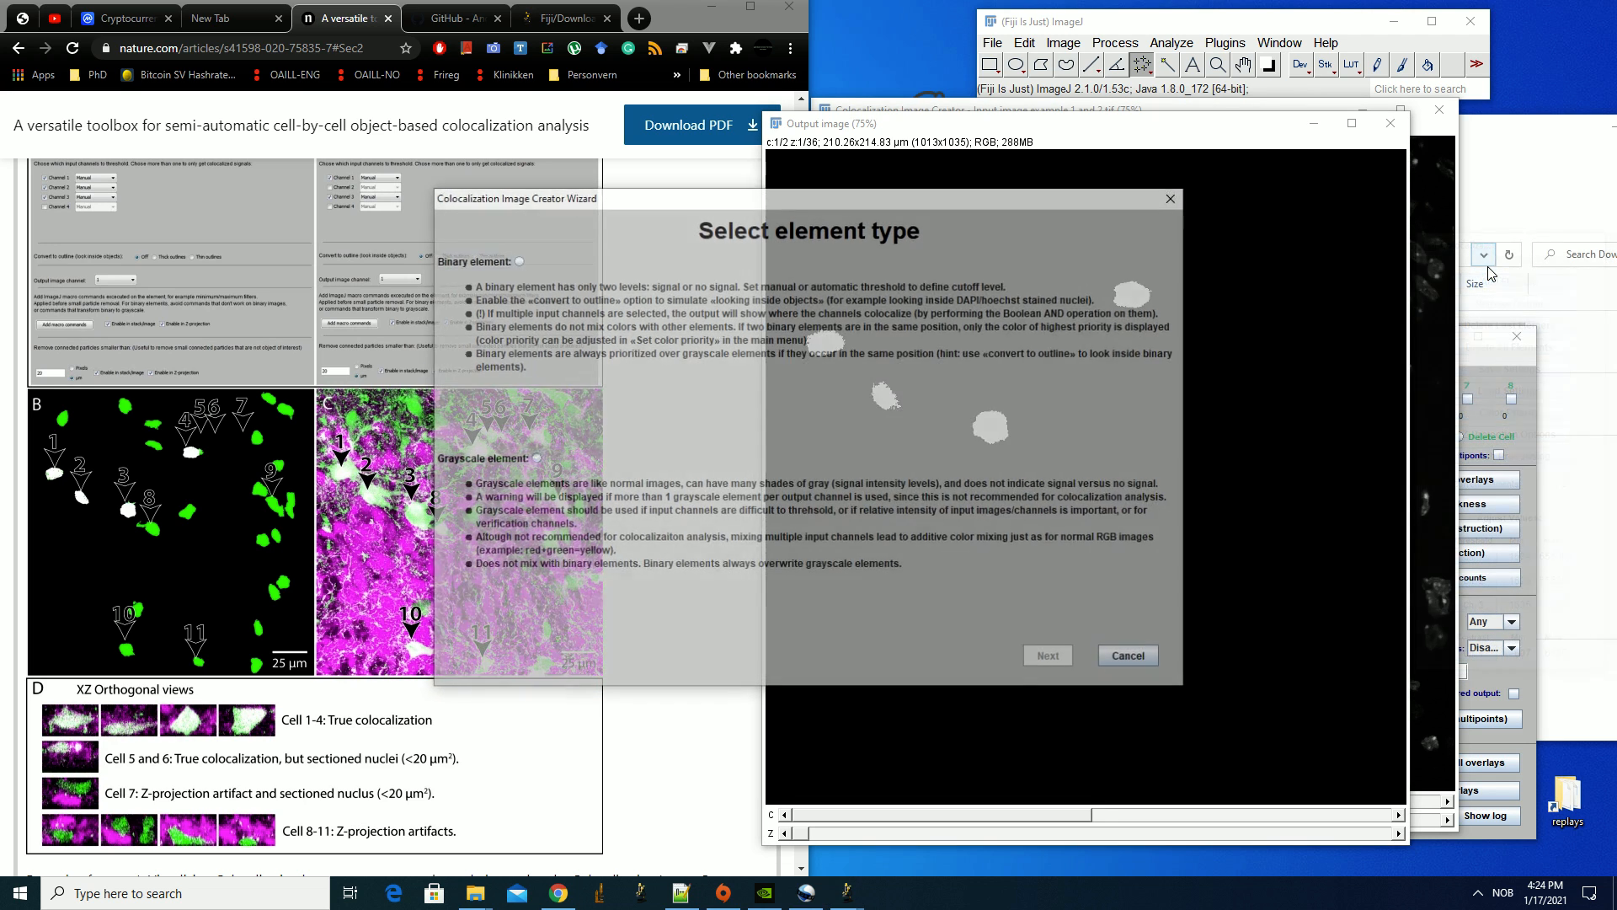
pyautogui.click(517, 260)
pyautogui.click(1051, 658)
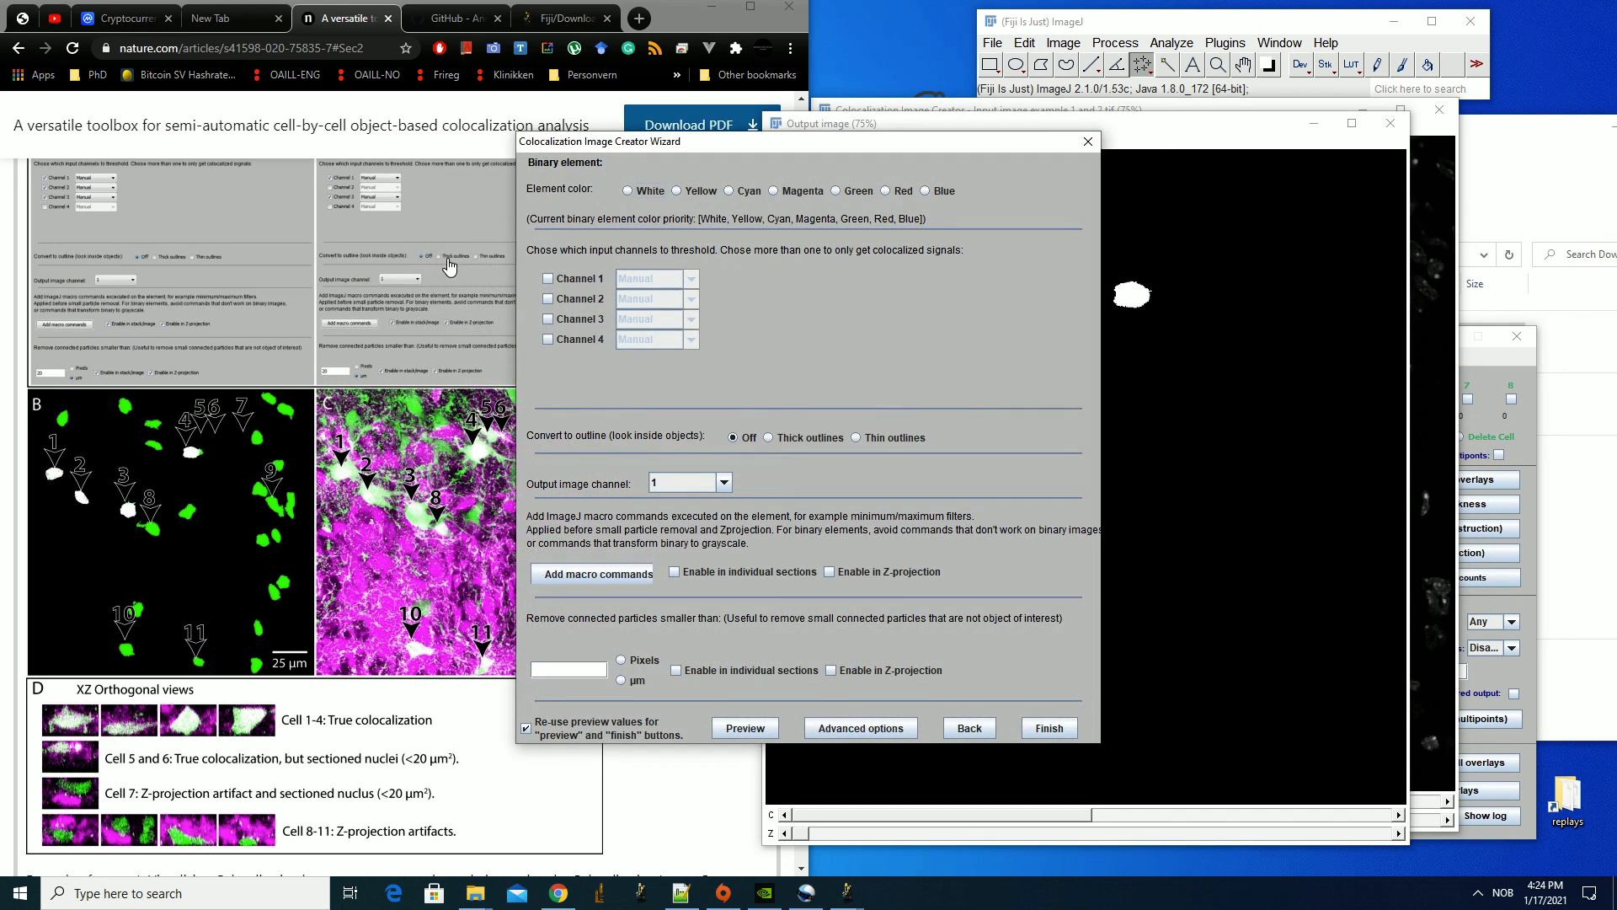
pyautogui.moveTo(701, 142); pyautogui.dragTo(884, 142)
pyautogui.scroll(2, 635, 294)
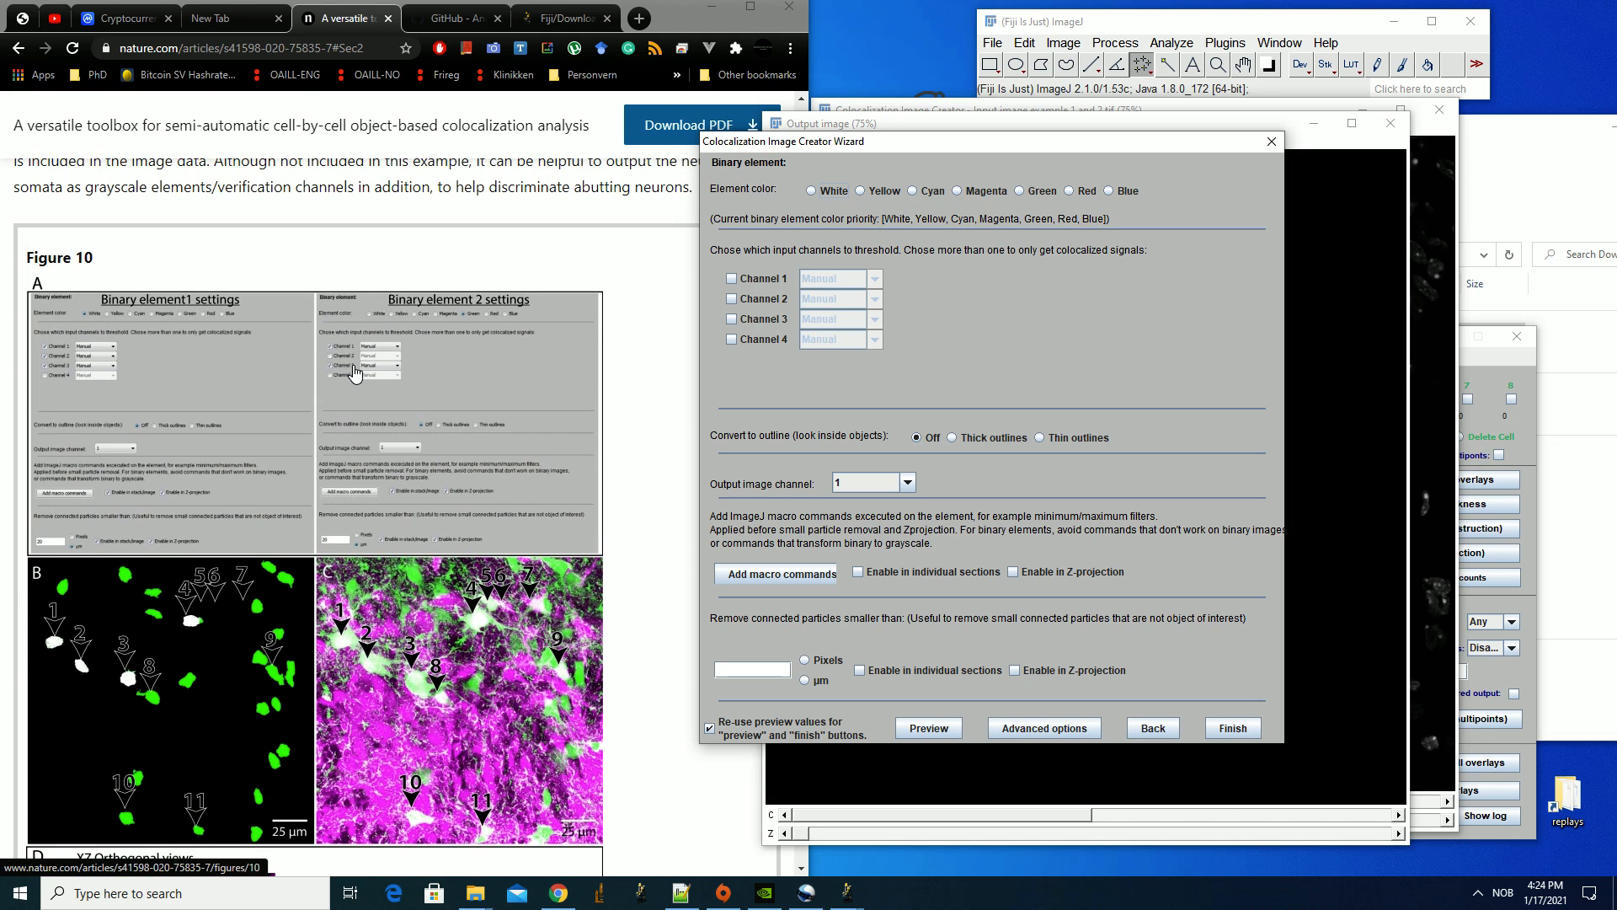
pyautogui.click(731, 278)
pyautogui.click(731, 319)
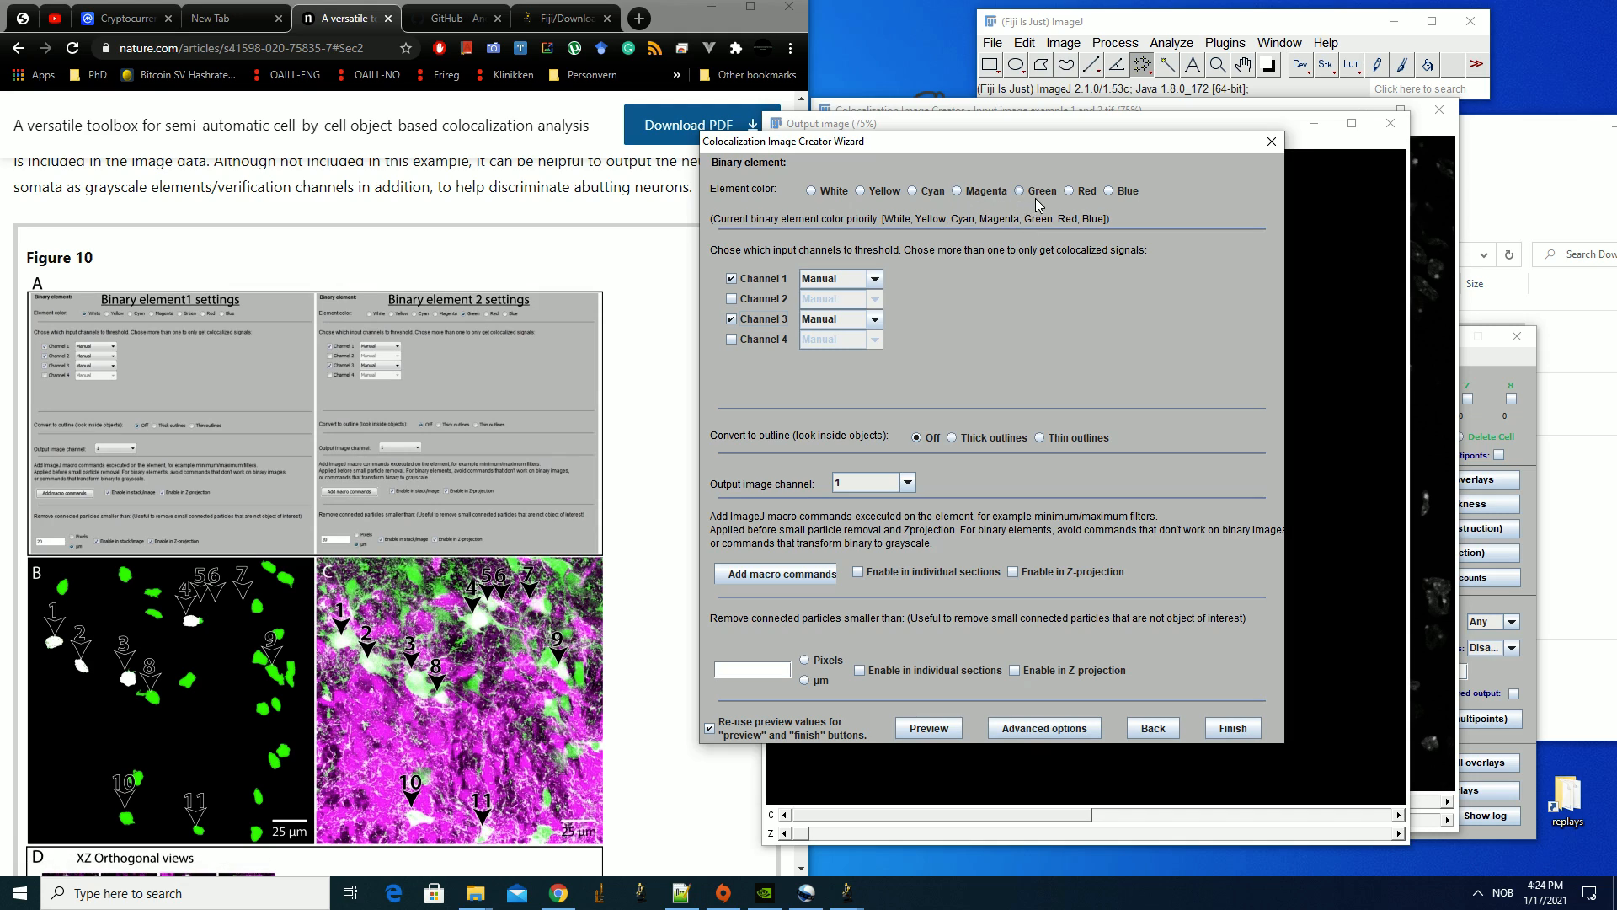
pyautogui.click(857, 571)
pyautogui.click(1013, 571)
# Activate the Minimum macro command with radius 1 and the Fill Holes command for the green element, and save the macro
pyautogui.click(782, 576)
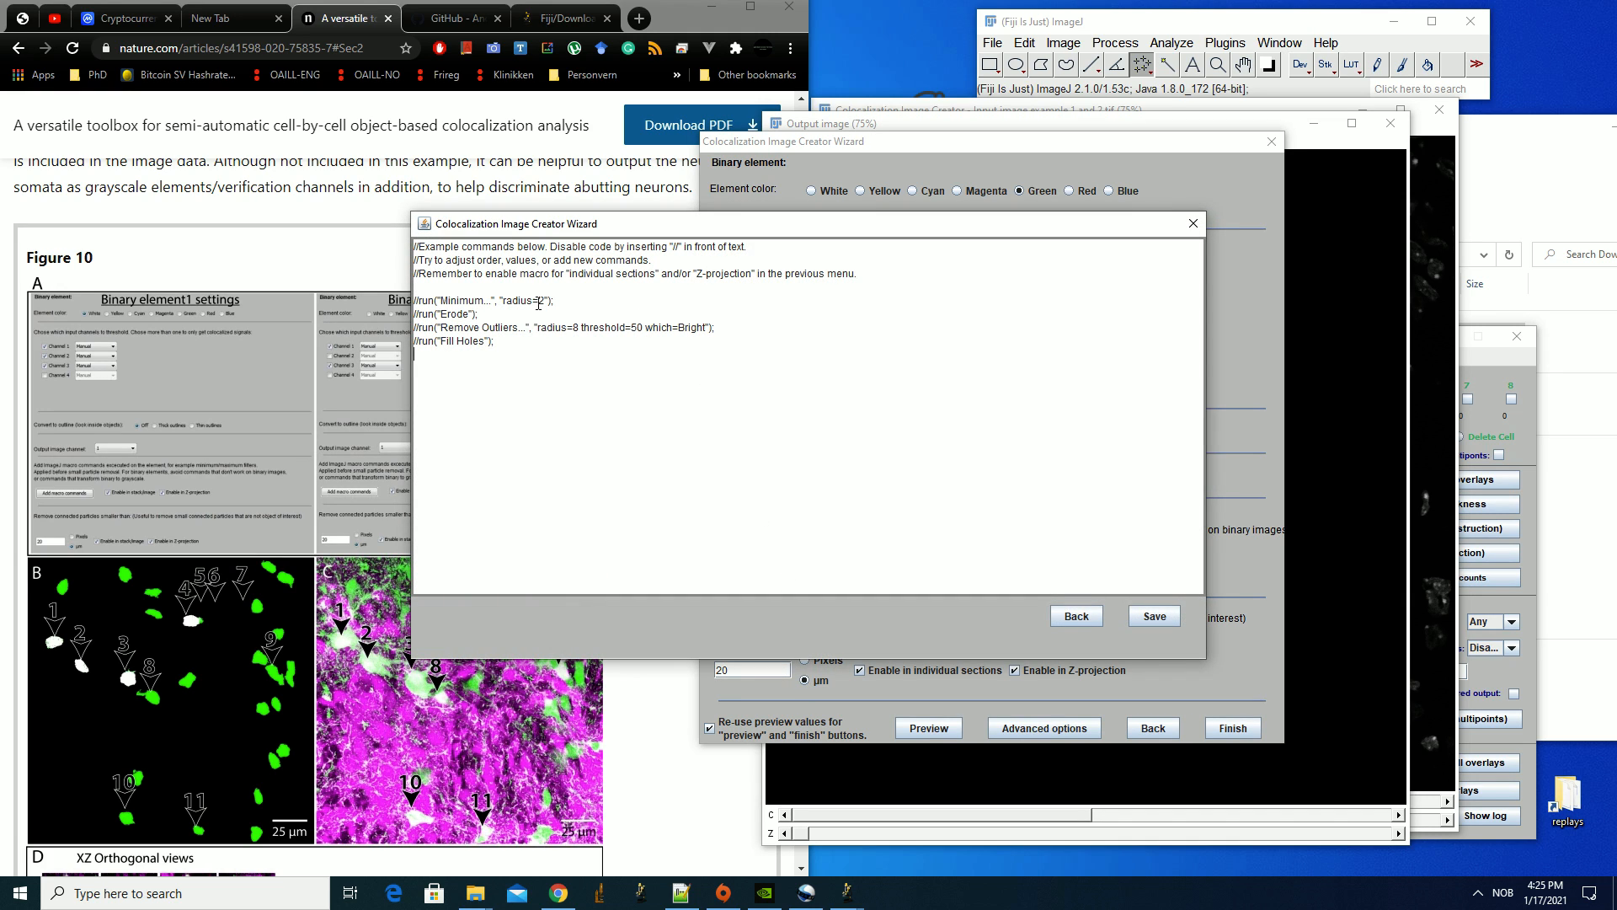
pyautogui.write('1')
pyautogui.press('BackSpace')
pyautogui.press('BackSpace')
pyautogui.click(418, 342)
pyautogui.press('BackSpace')
pyautogui.press('BackSpace')
pyautogui.click(1153, 617)
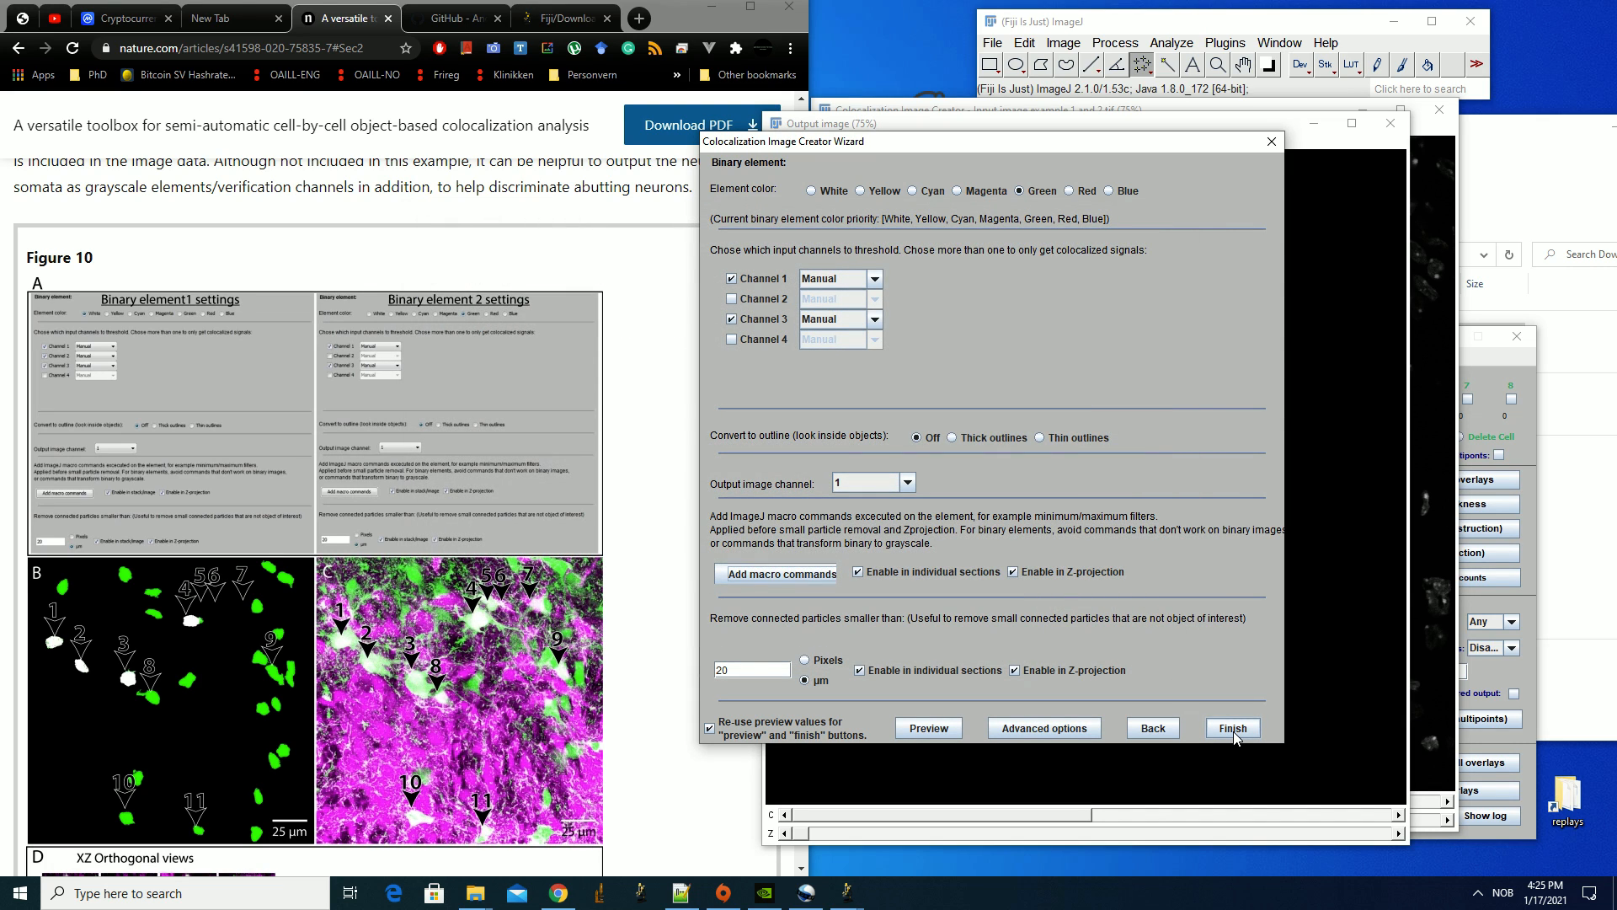
# Finish the green element with output image channel 1, and display that channel of the output image
pyautogui.click(876, 488)
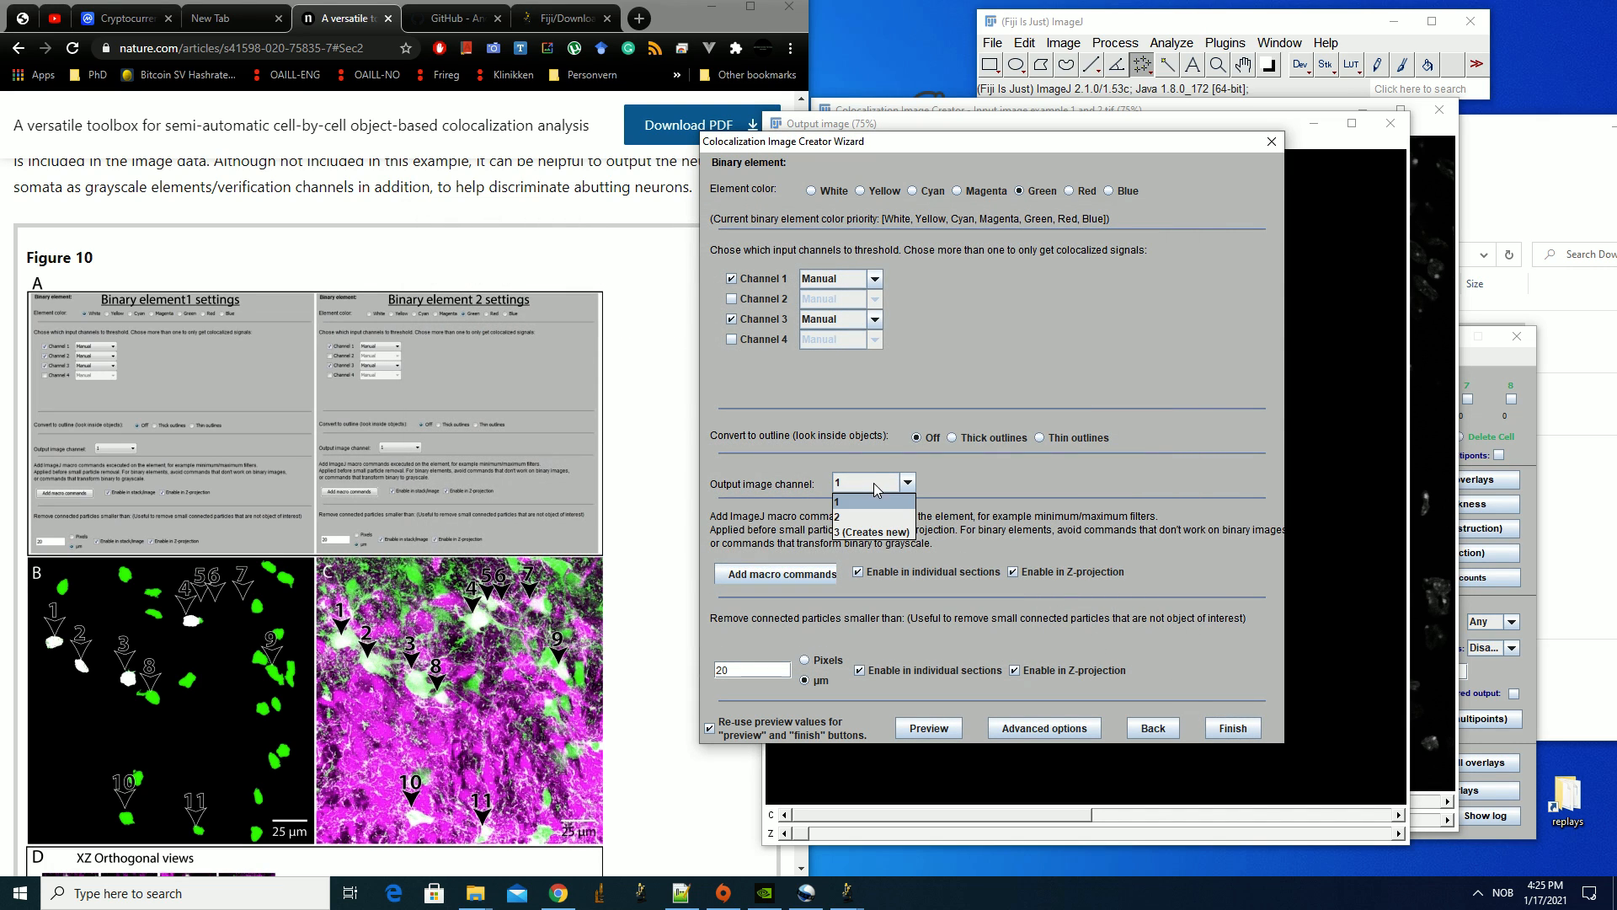
pyautogui.click(859, 507)
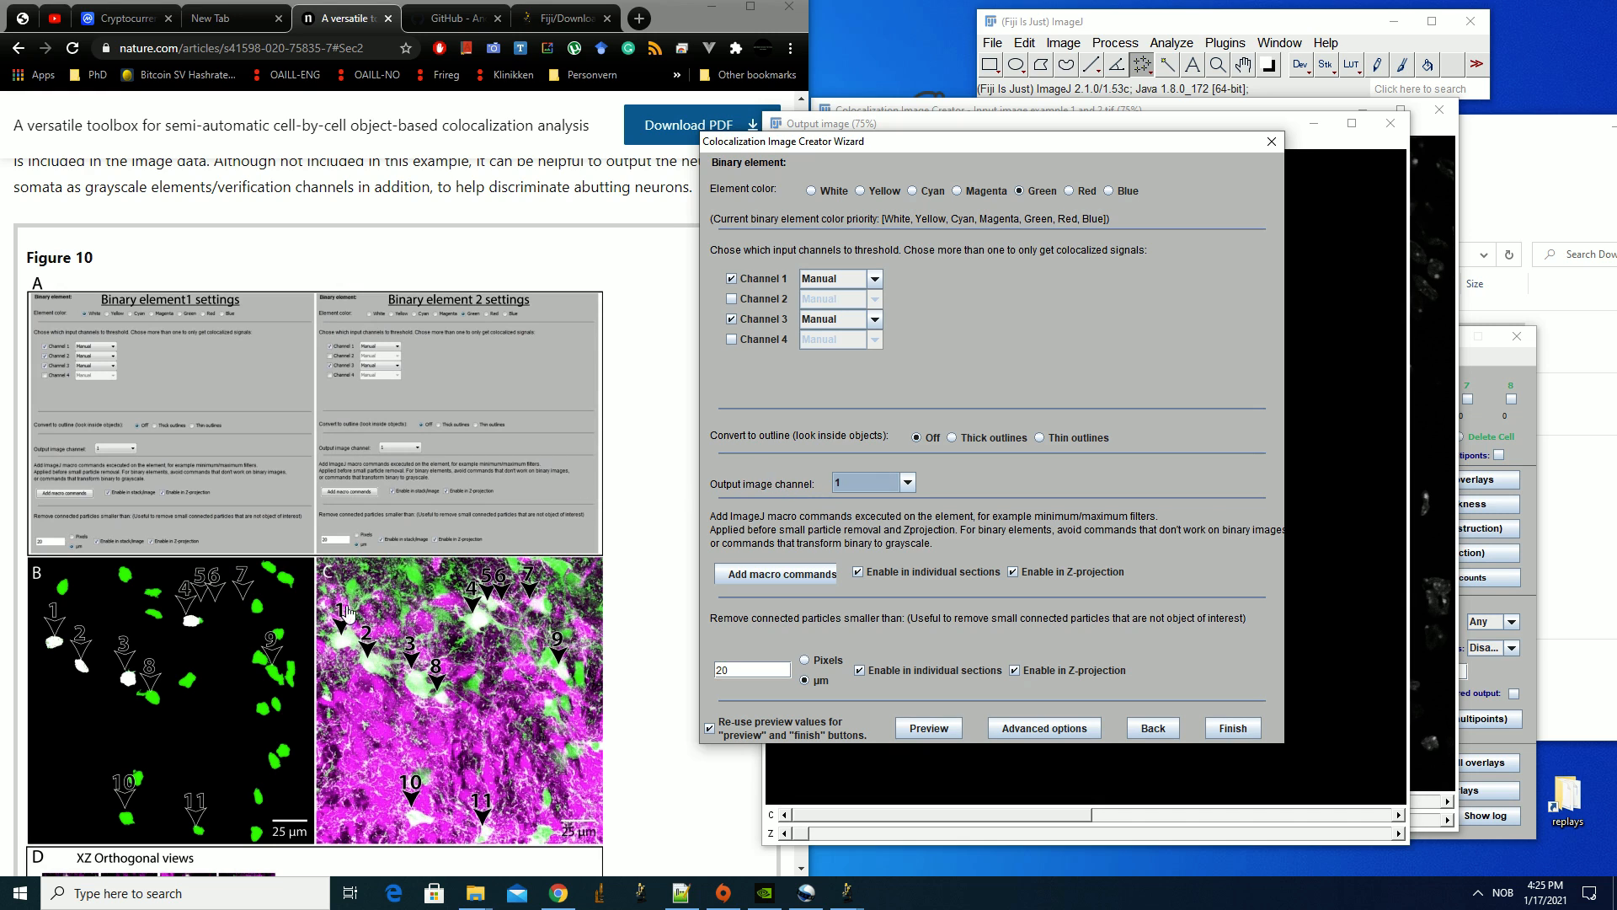
pyautogui.click(1234, 728)
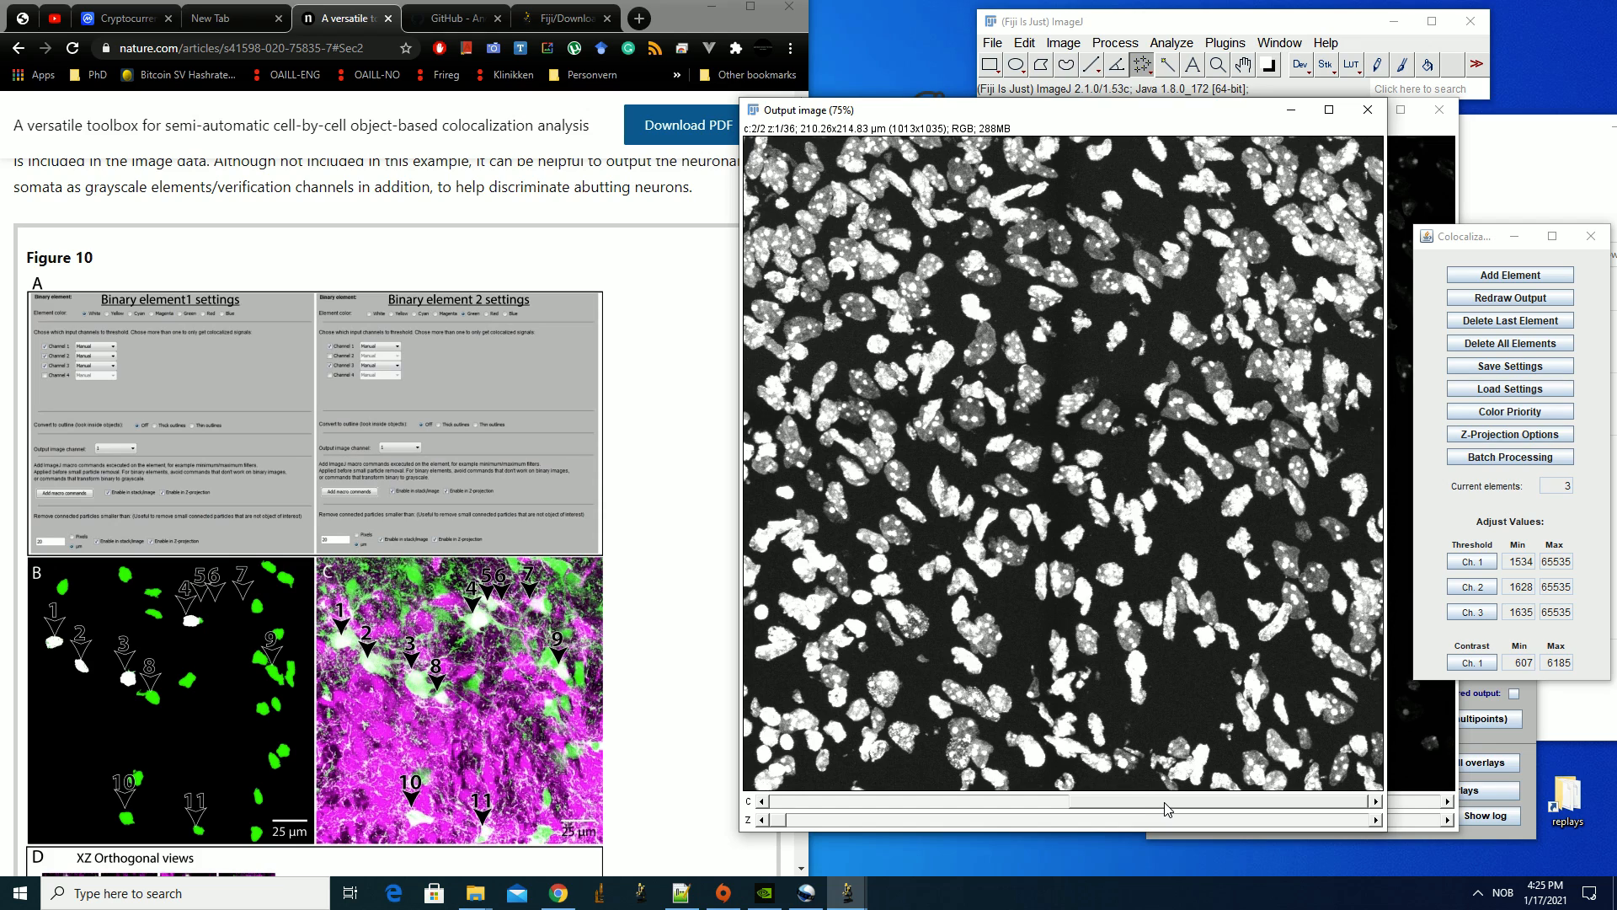
pyautogui.moveTo(1165, 802); pyautogui.dragTo(914, 795)
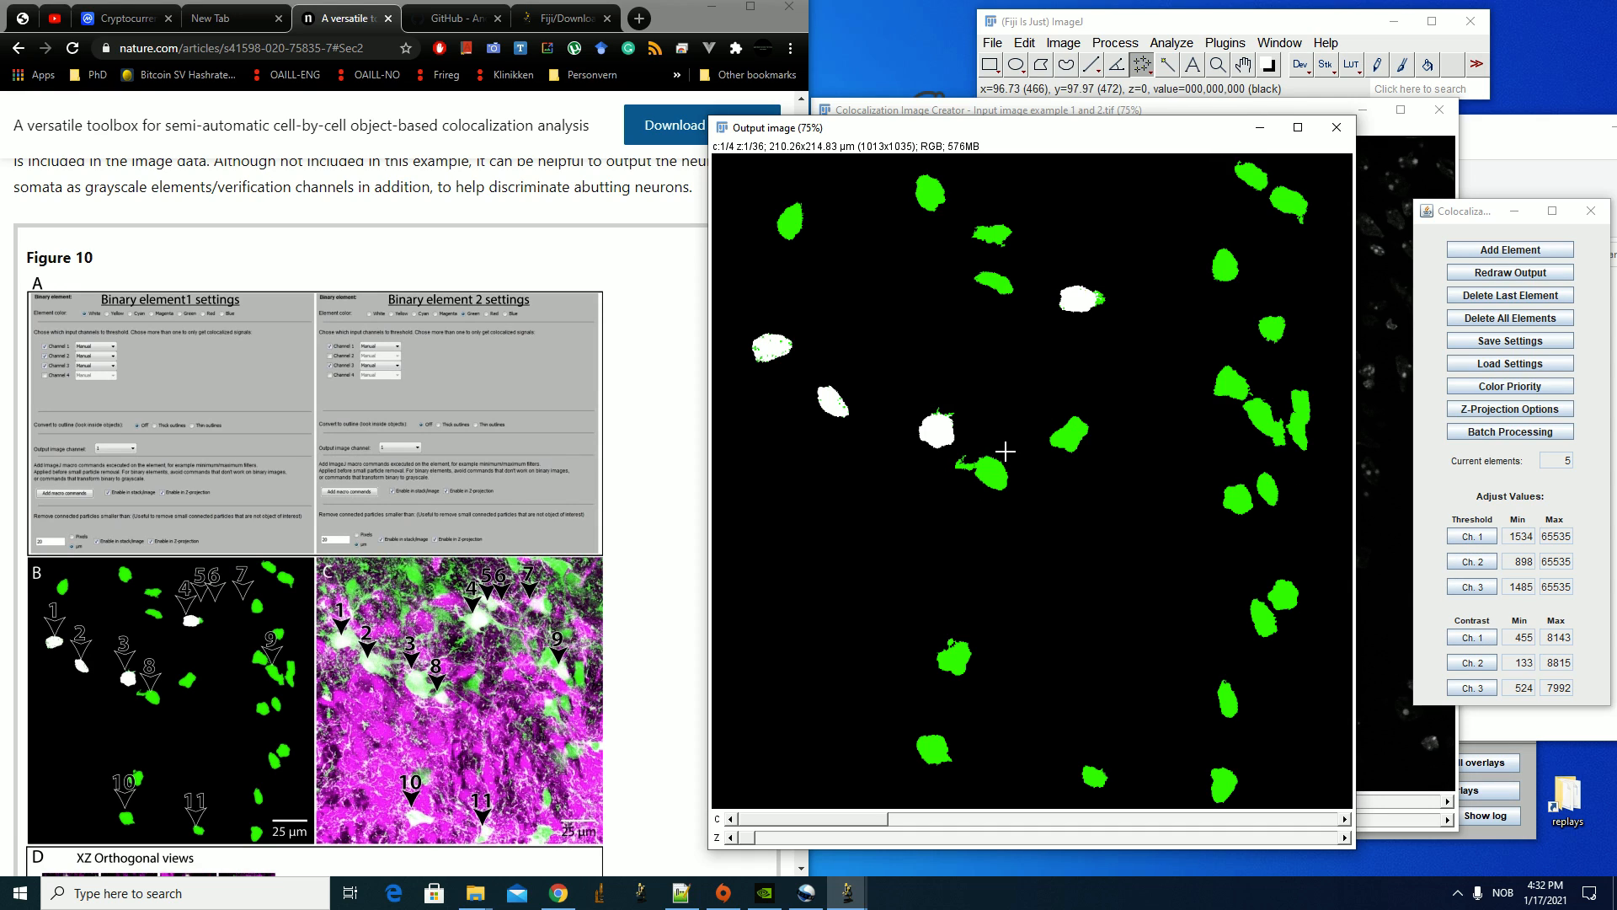
# Step through the sections of output channel 1 to examine the white and green cells, and glance at the nuclei in channel 2
pyautogui.scroll(-12, 906, 387)
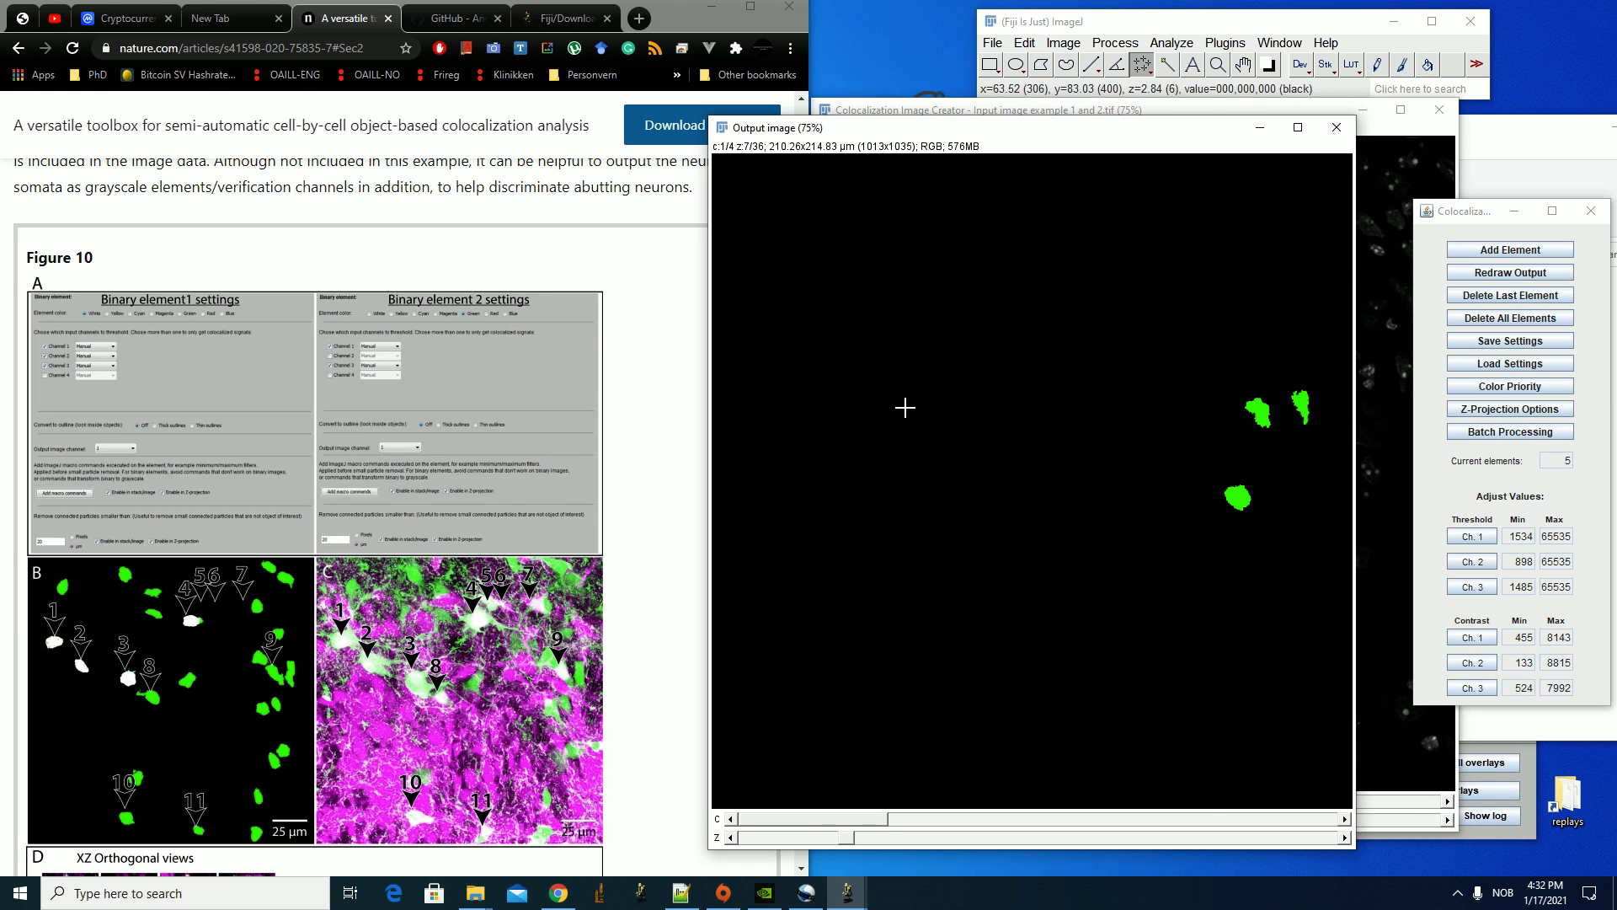
pyautogui.scroll(-4, 906, 451)
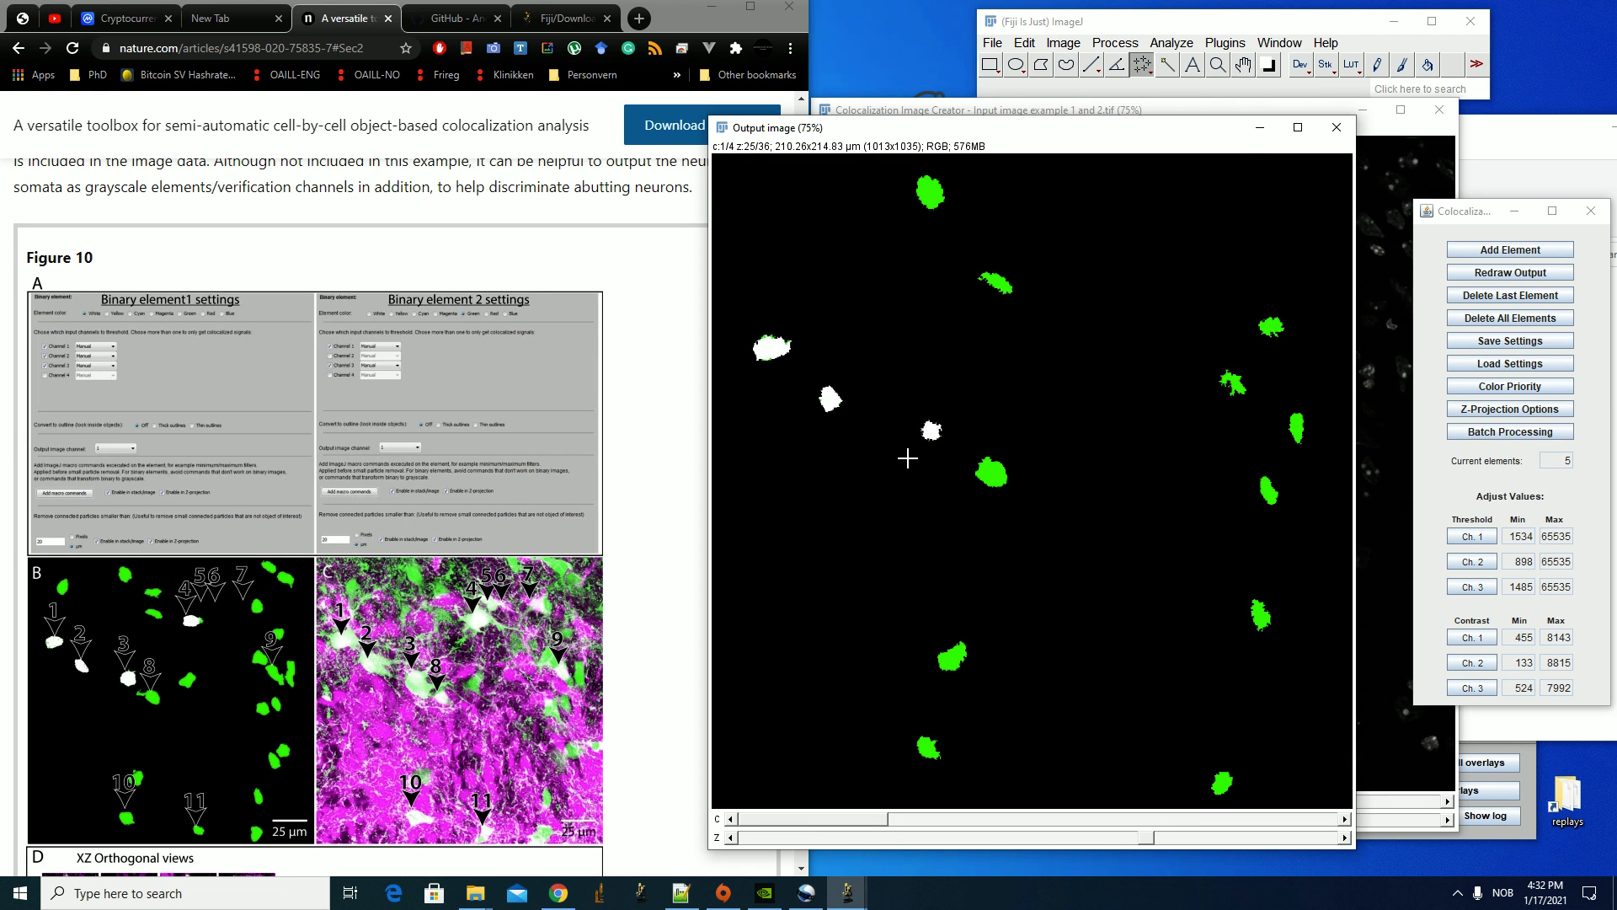
pyautogui.scroll(8, 904, 489)
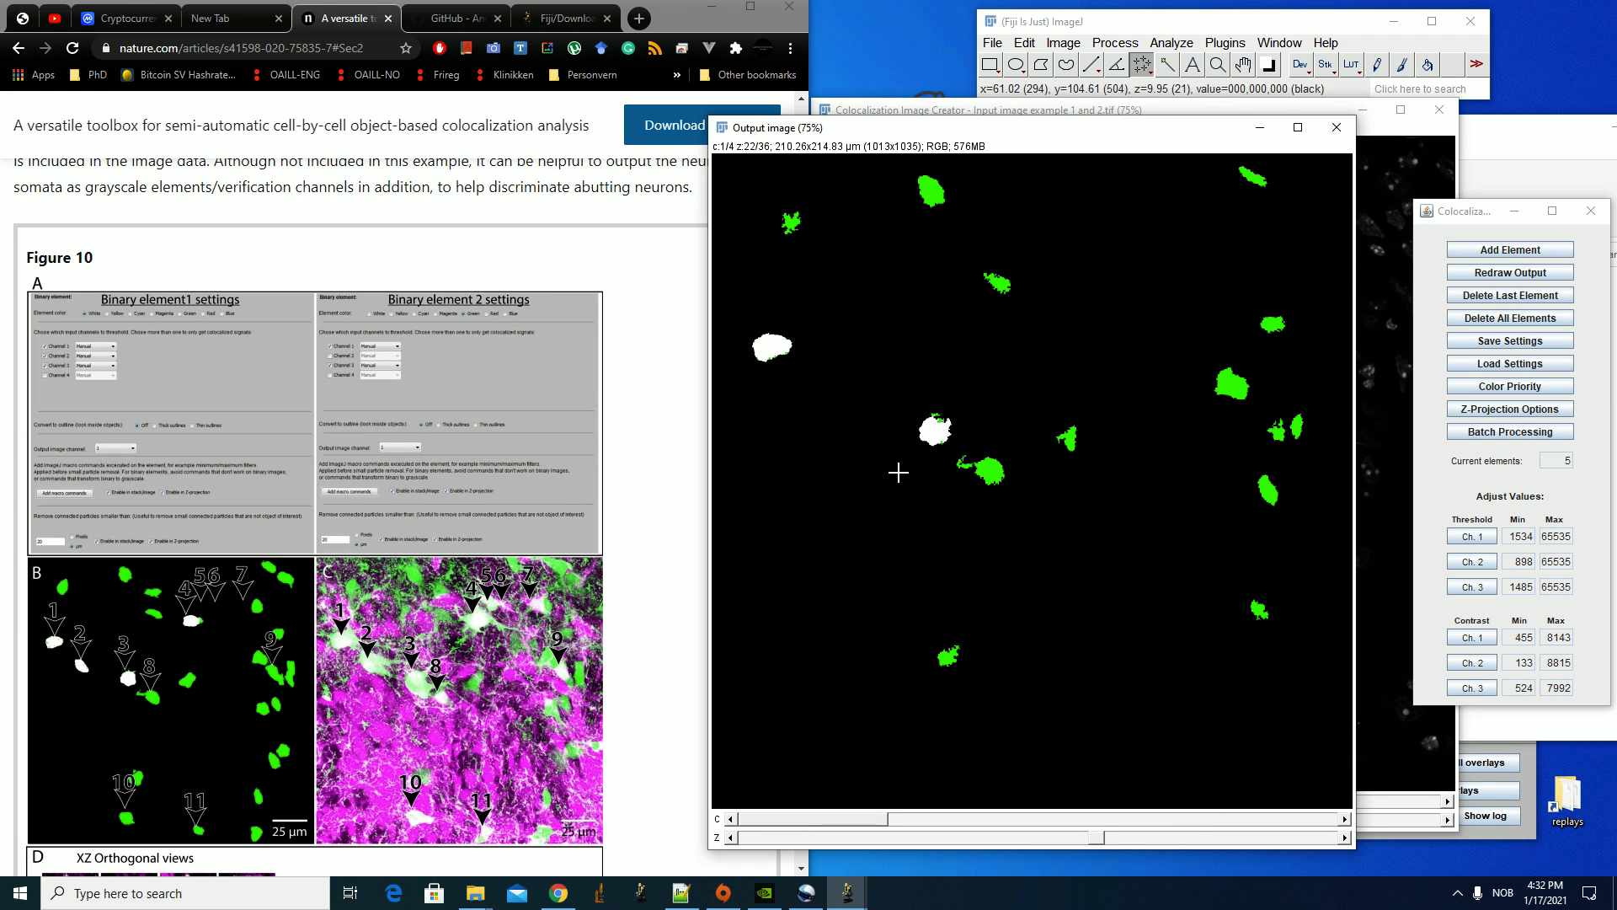
pyautogui.scroll(8, 908, 493)
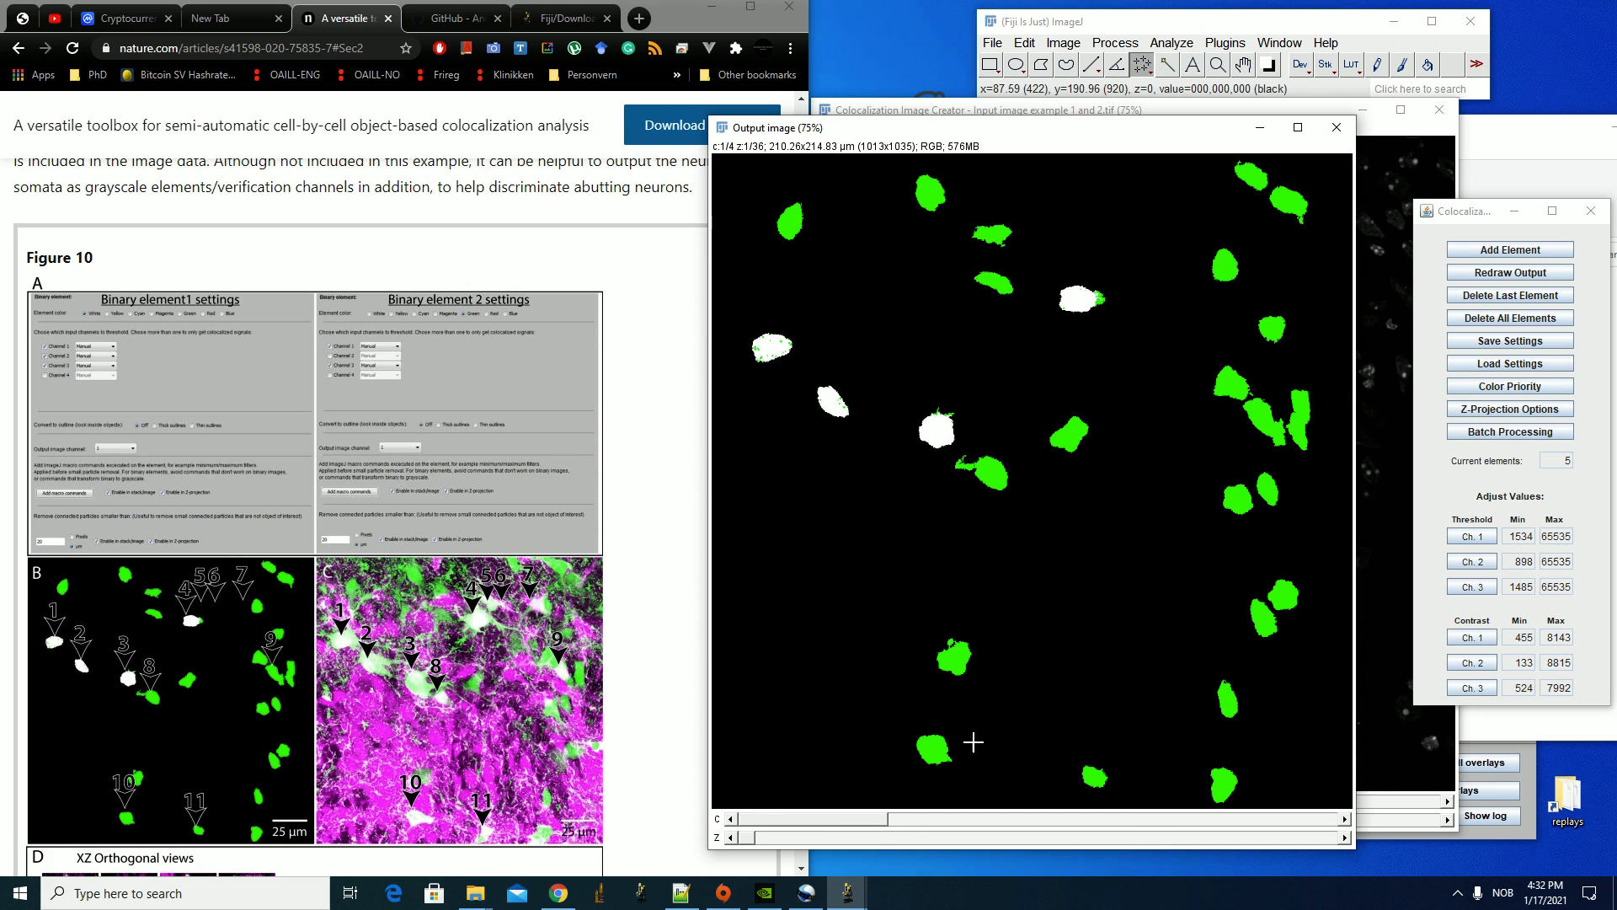
pyautogui.moveTo(883, 826); pyautogui.dragTo(1079, 826)
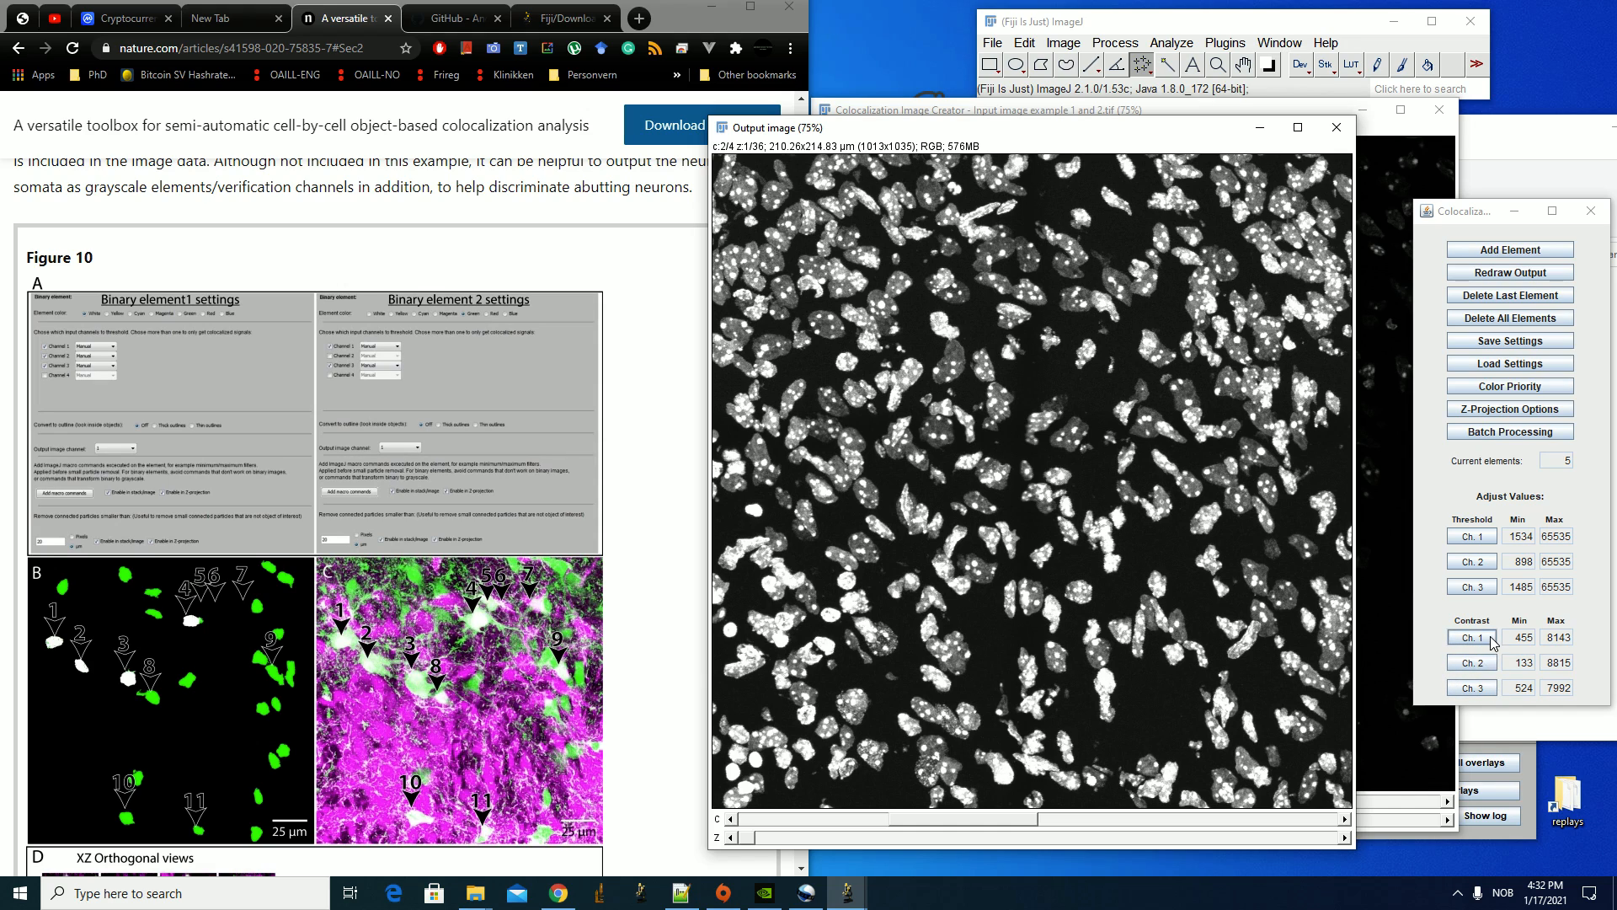
pyautogui.moveTo(1017, 825); pyautogui.dragTo(867, 826)
pyautogui.scroll(-9, 1003, 634)
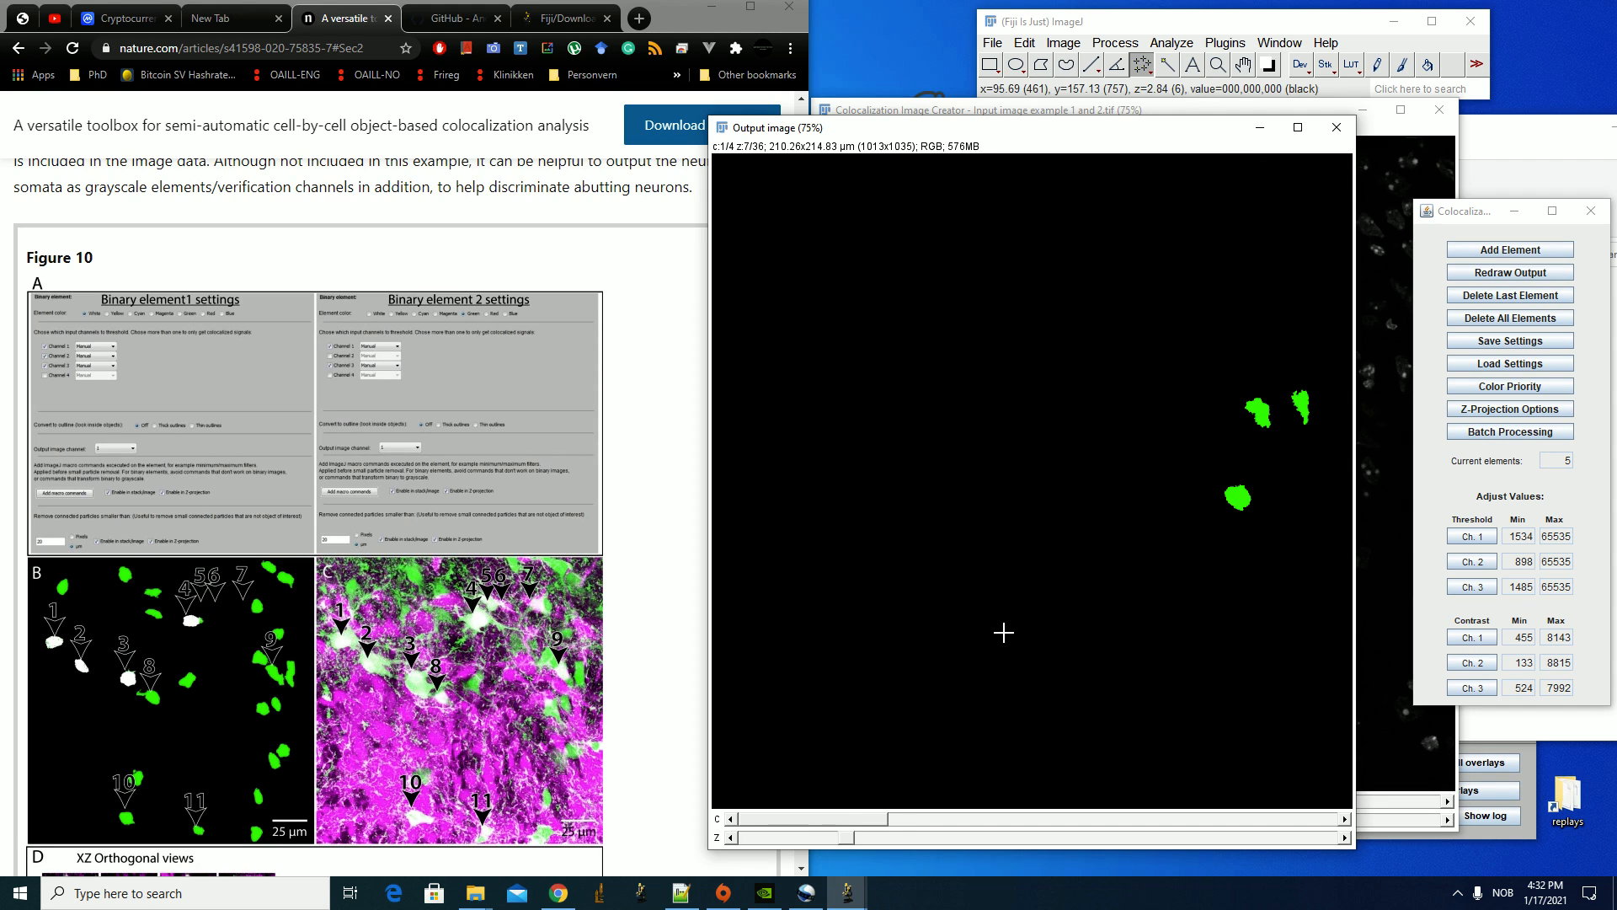
pyautogui.scroll(9, 995, 633)
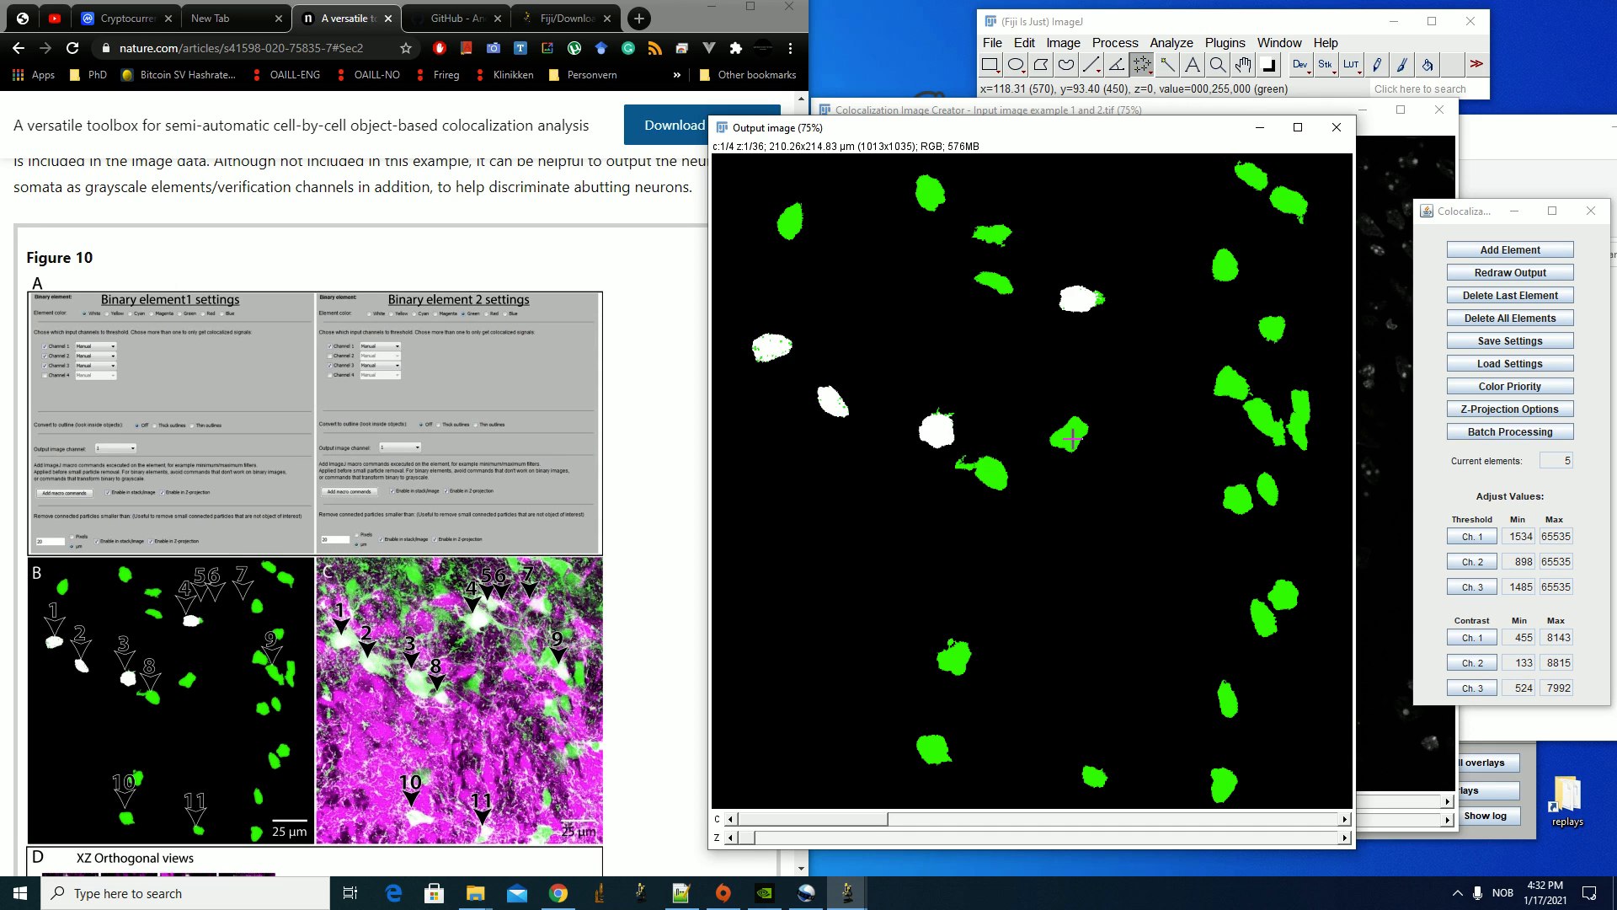
# Compare the cells around section 15 of channel 1 with the same sections in grayscale verification channels 2, 3 and 4
pyautogui.scroll(-13, 1072, 438)
pyautogui.scroll(-2, 1072, 438)
pyautogui.scroll(1, 1073, 438)
pyautogui.scroll(-1, 1073, 438)
pyautogui.scroll(1, 1072, 438)
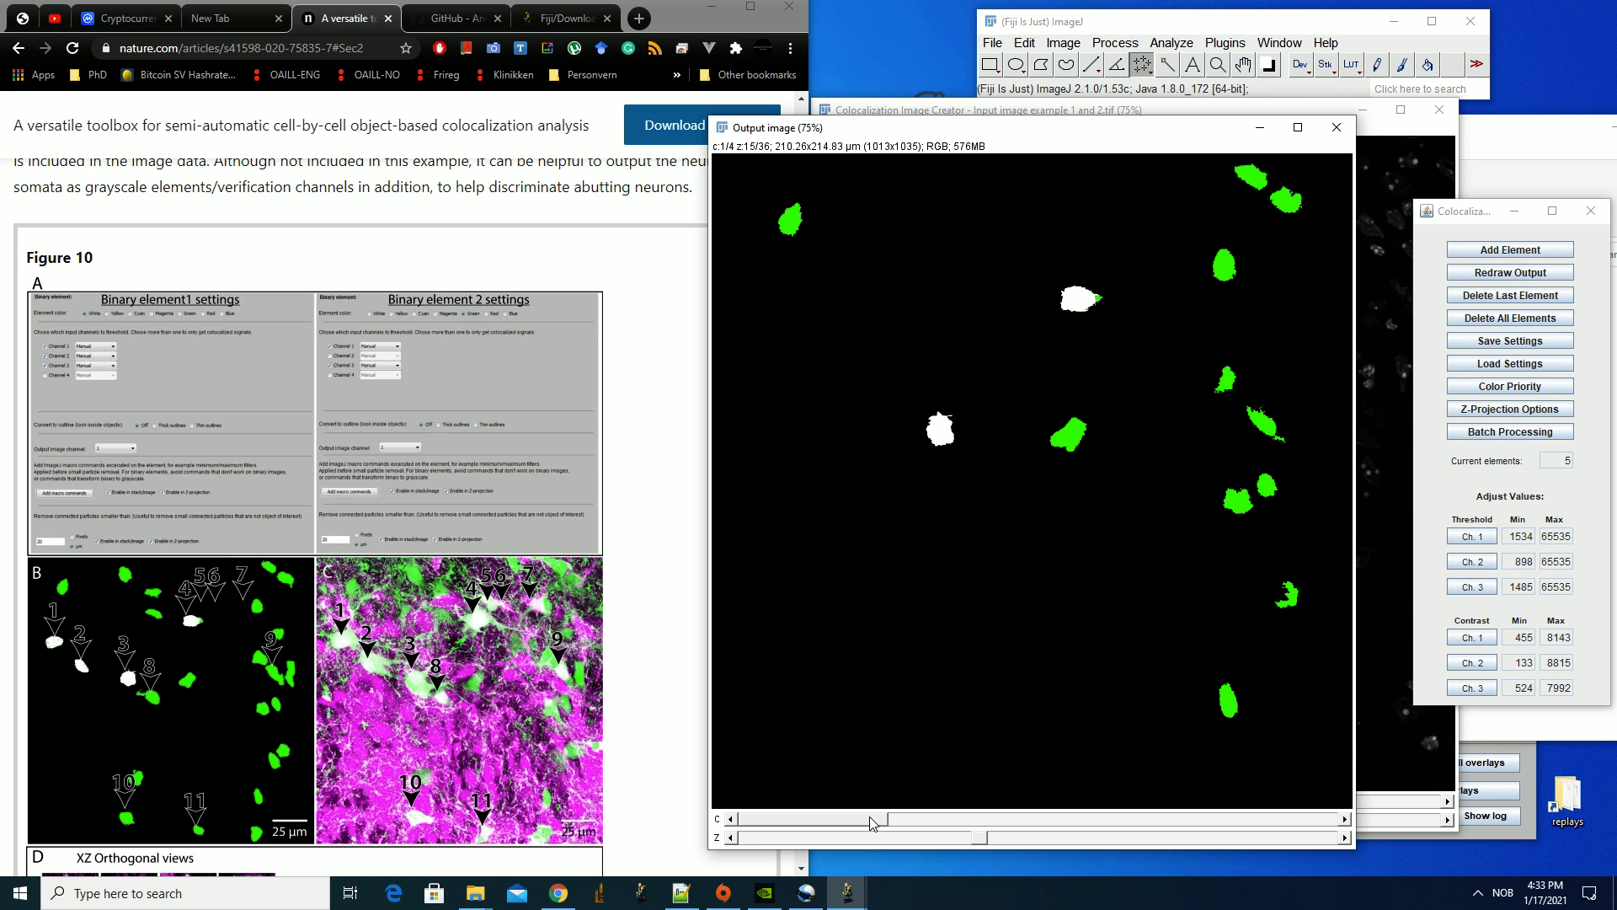
pyautogui.moveTo(874, 823); pyautogui.dragTo(1007, 815)
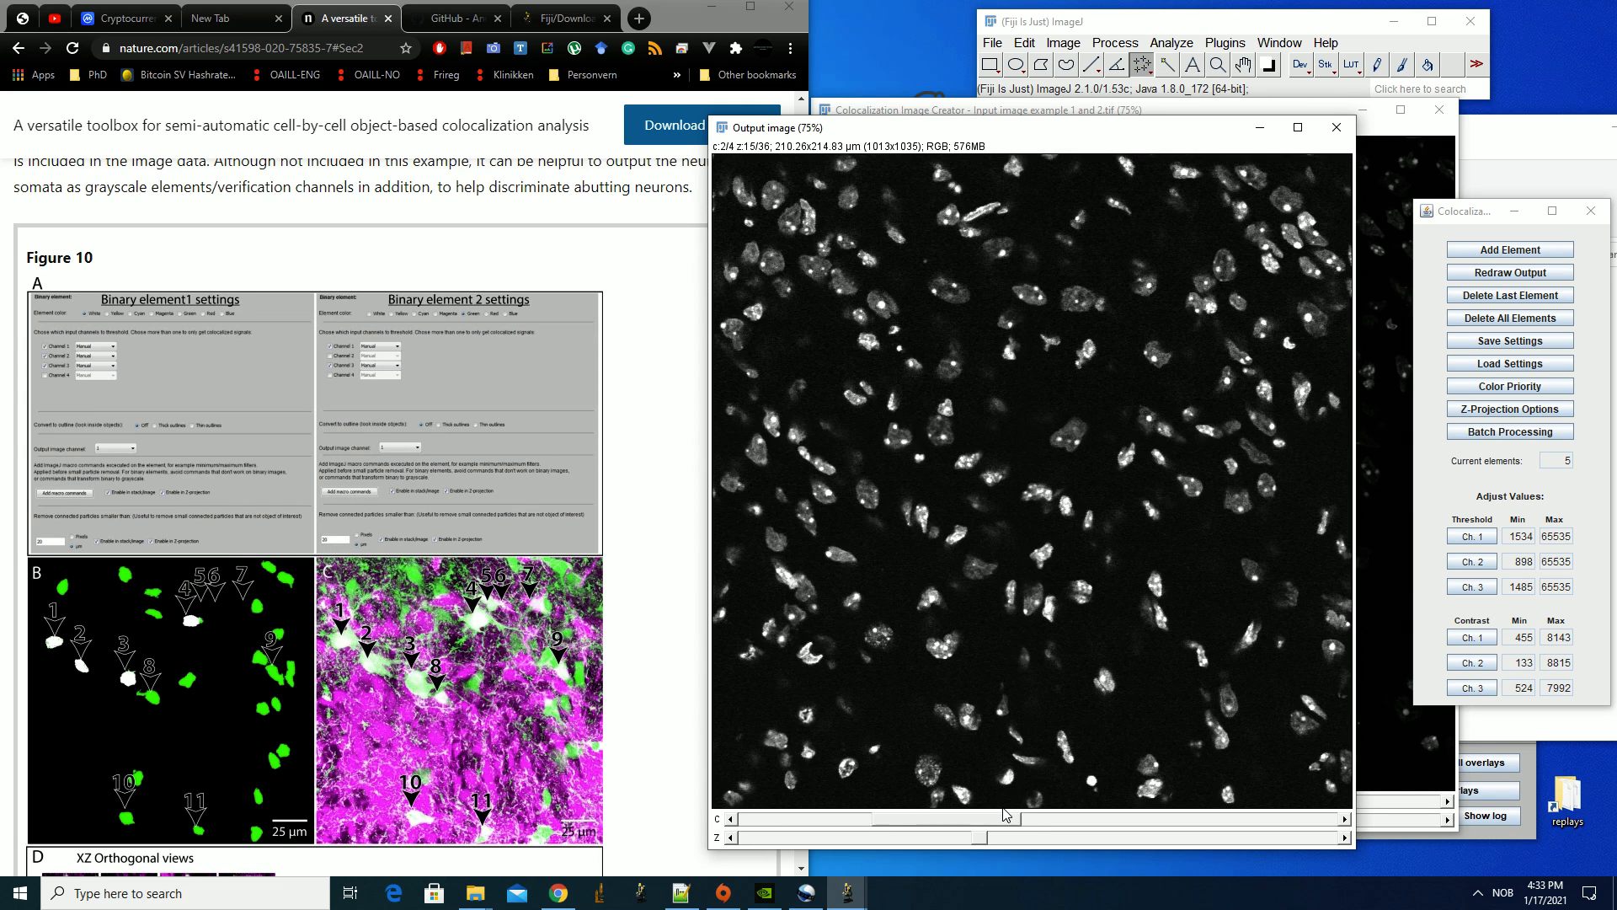
pyautogui.scroll(-3, 1019, 712)
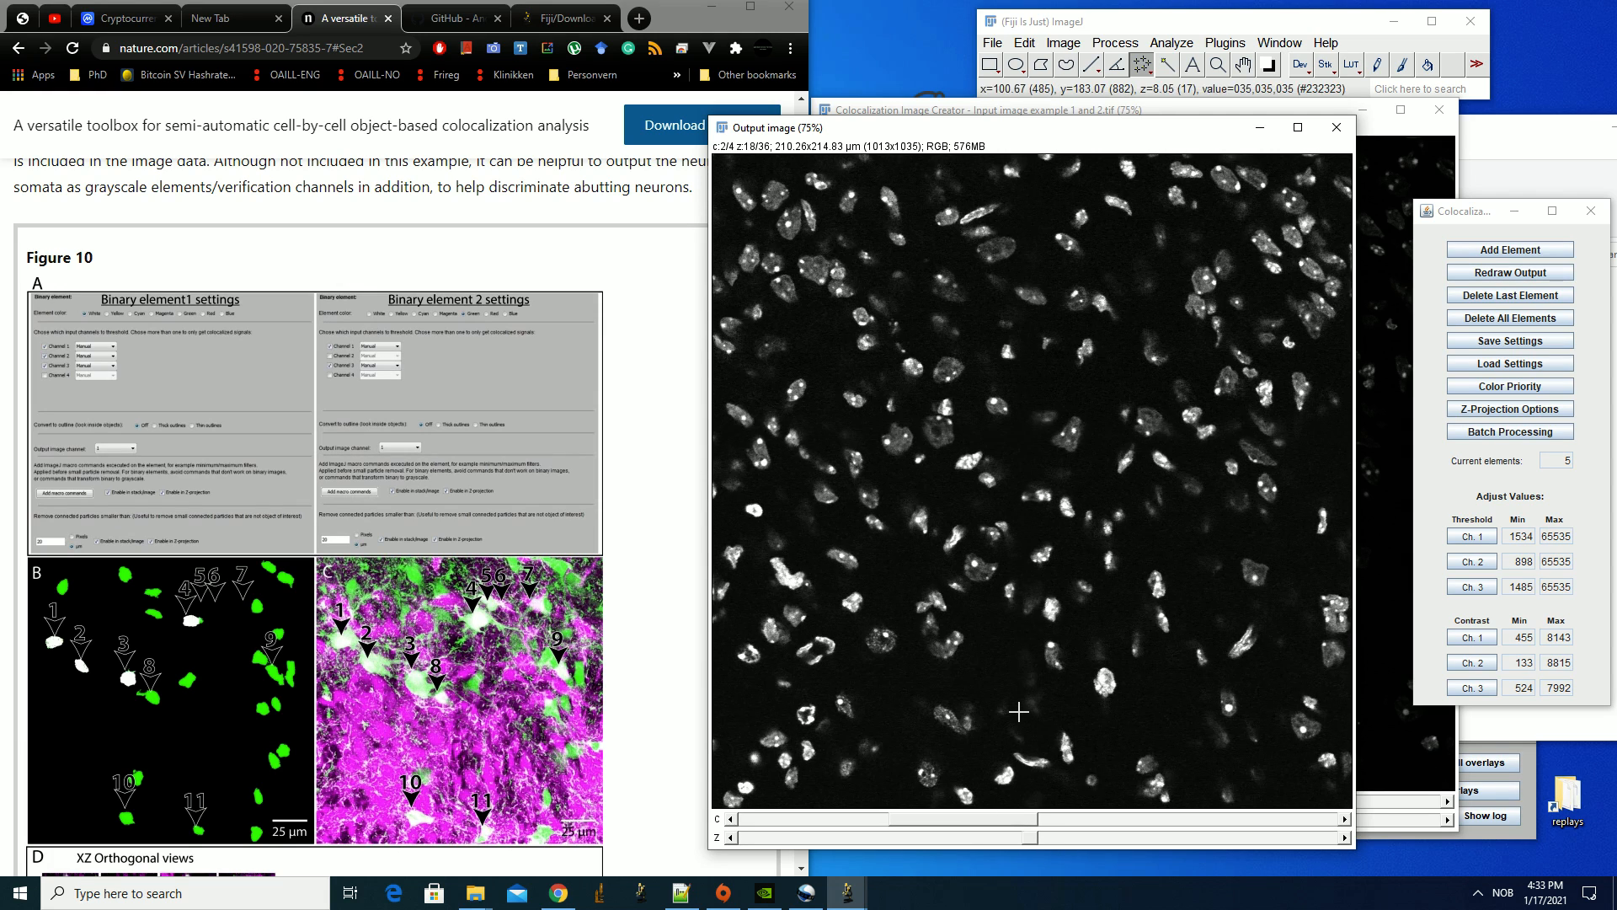
pyautogui.scroll(4, 1018, 712)
pyautogui.scroll(-2, 1014, 720)
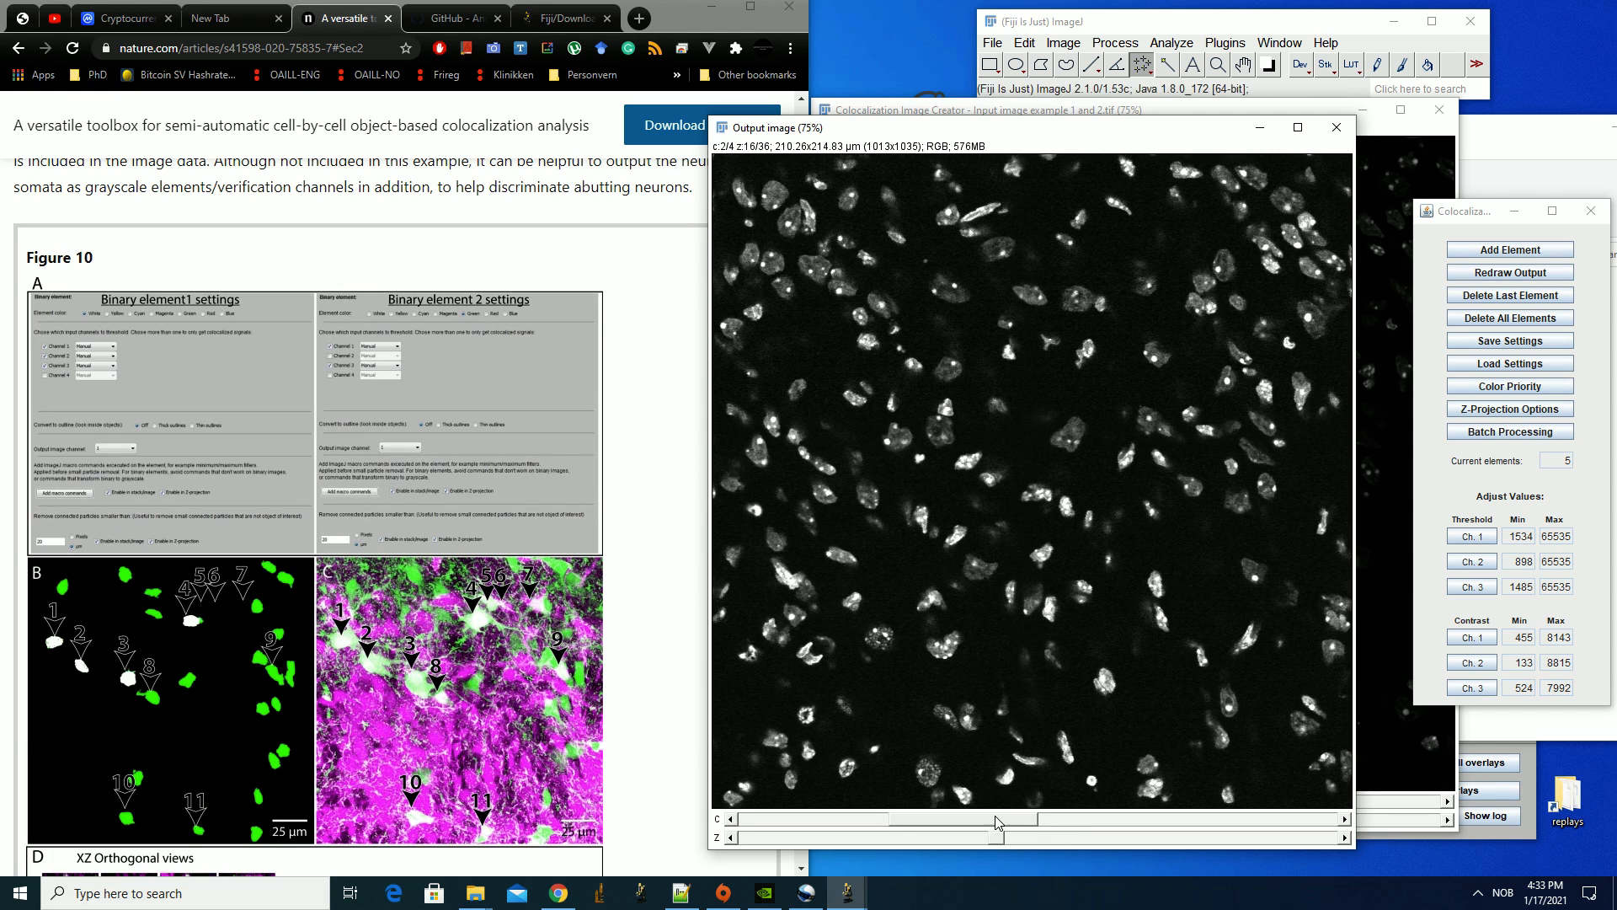
pyautogui.moveTo(996, 822); pyautogui.dragTo(1115, 824)
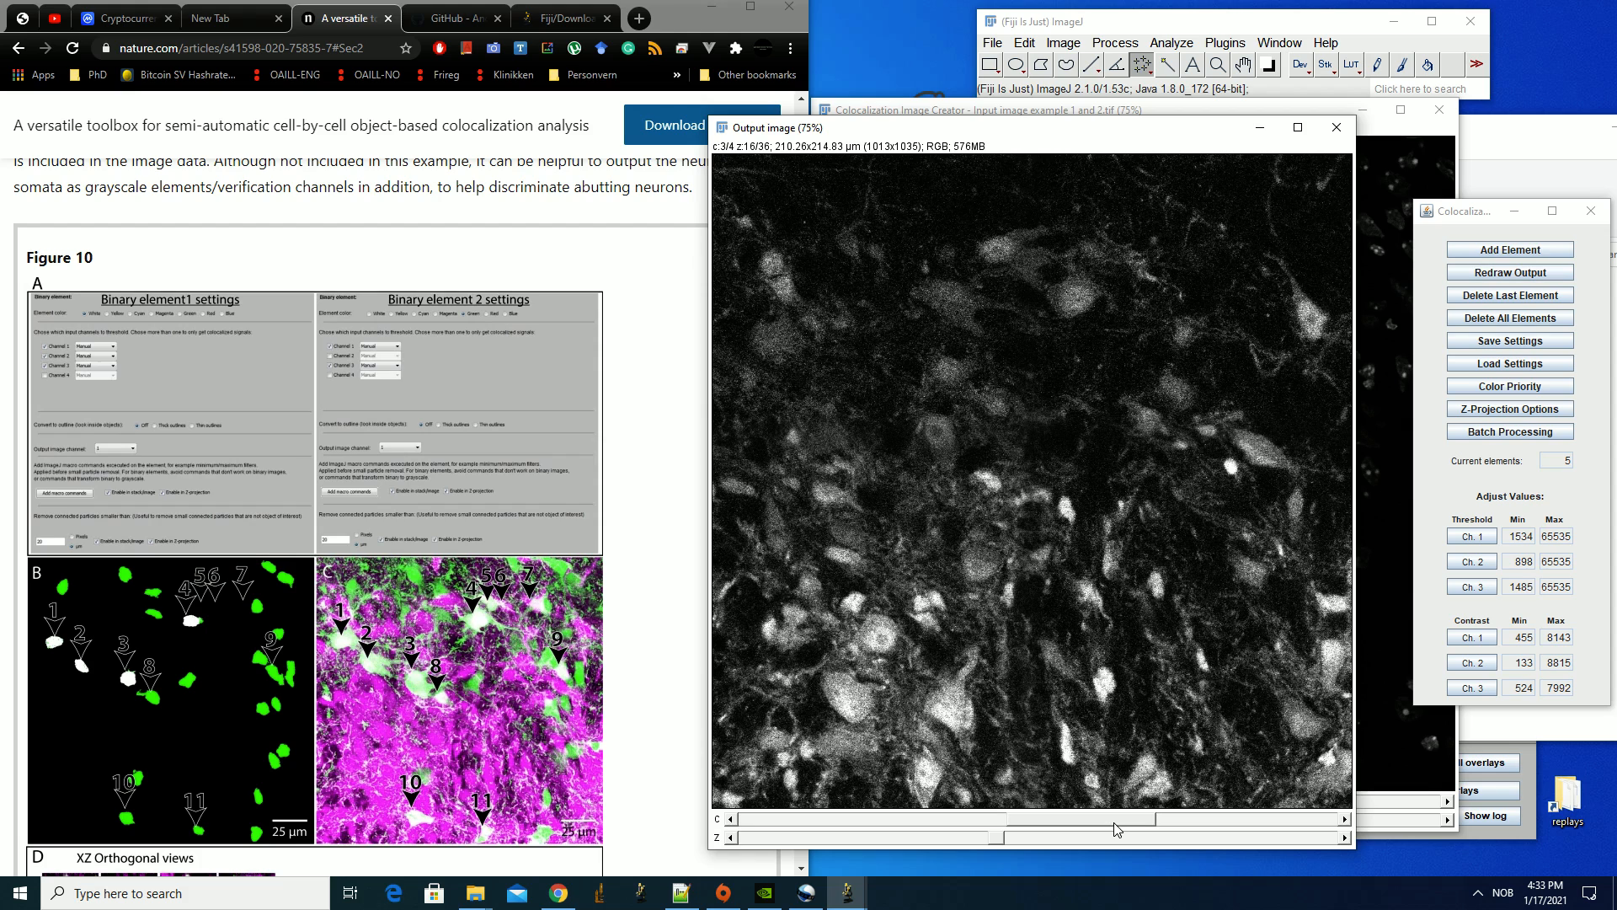
pyautogui.moveTo(1137, 830); pyautogui.dragTo(1255, 830)
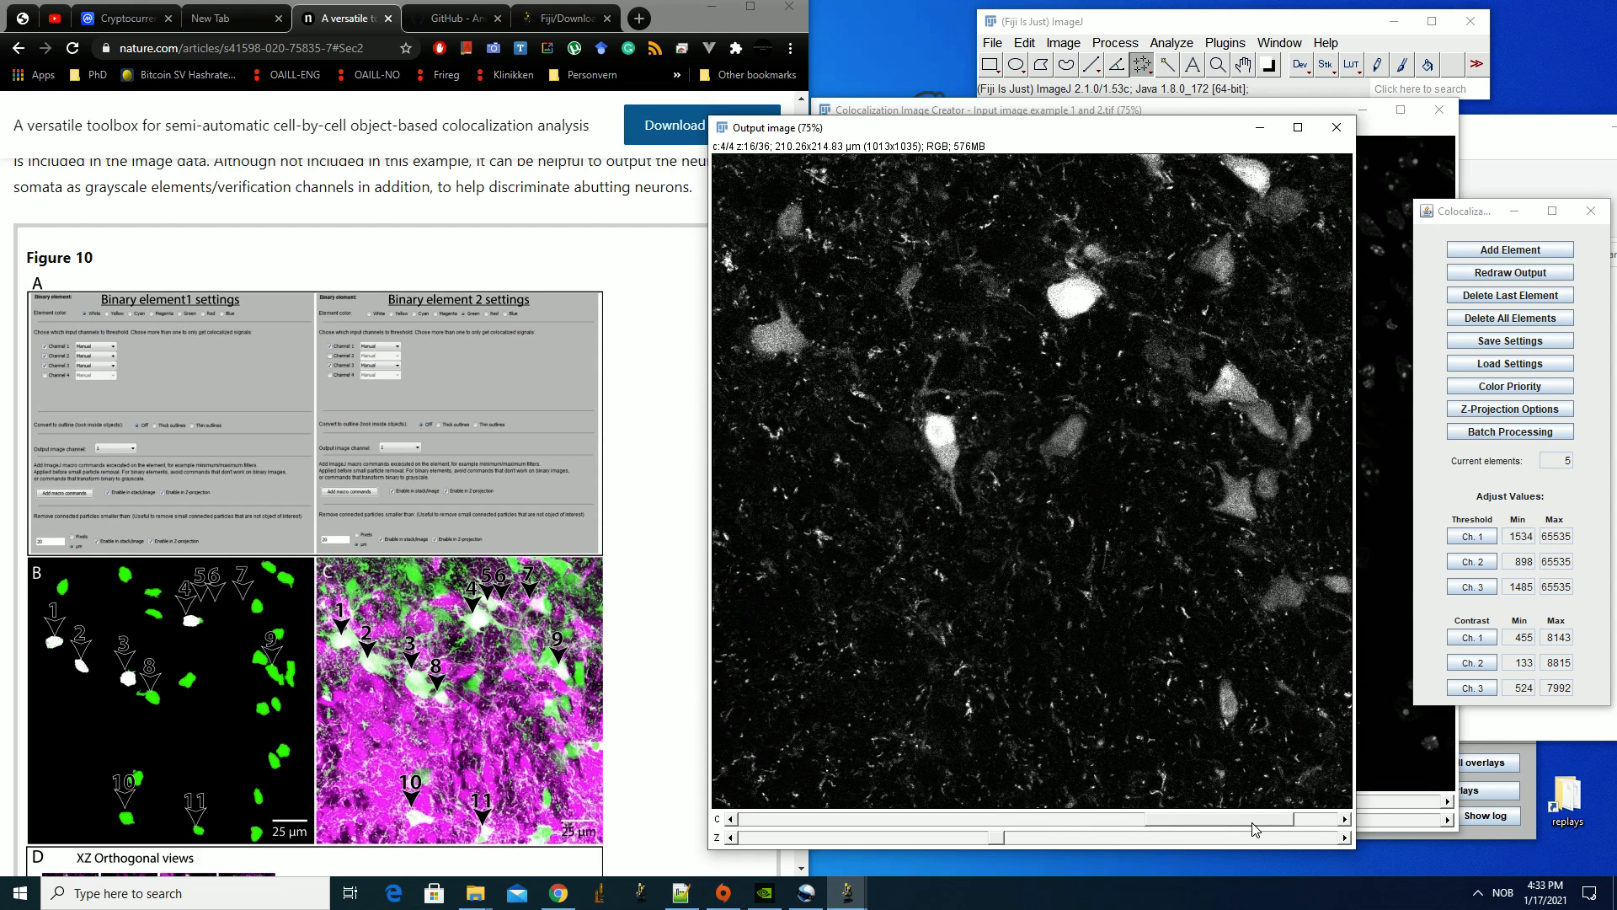
pyautogui.moveTo(1250, 829); pyautogui.dragTo(1018, 825)
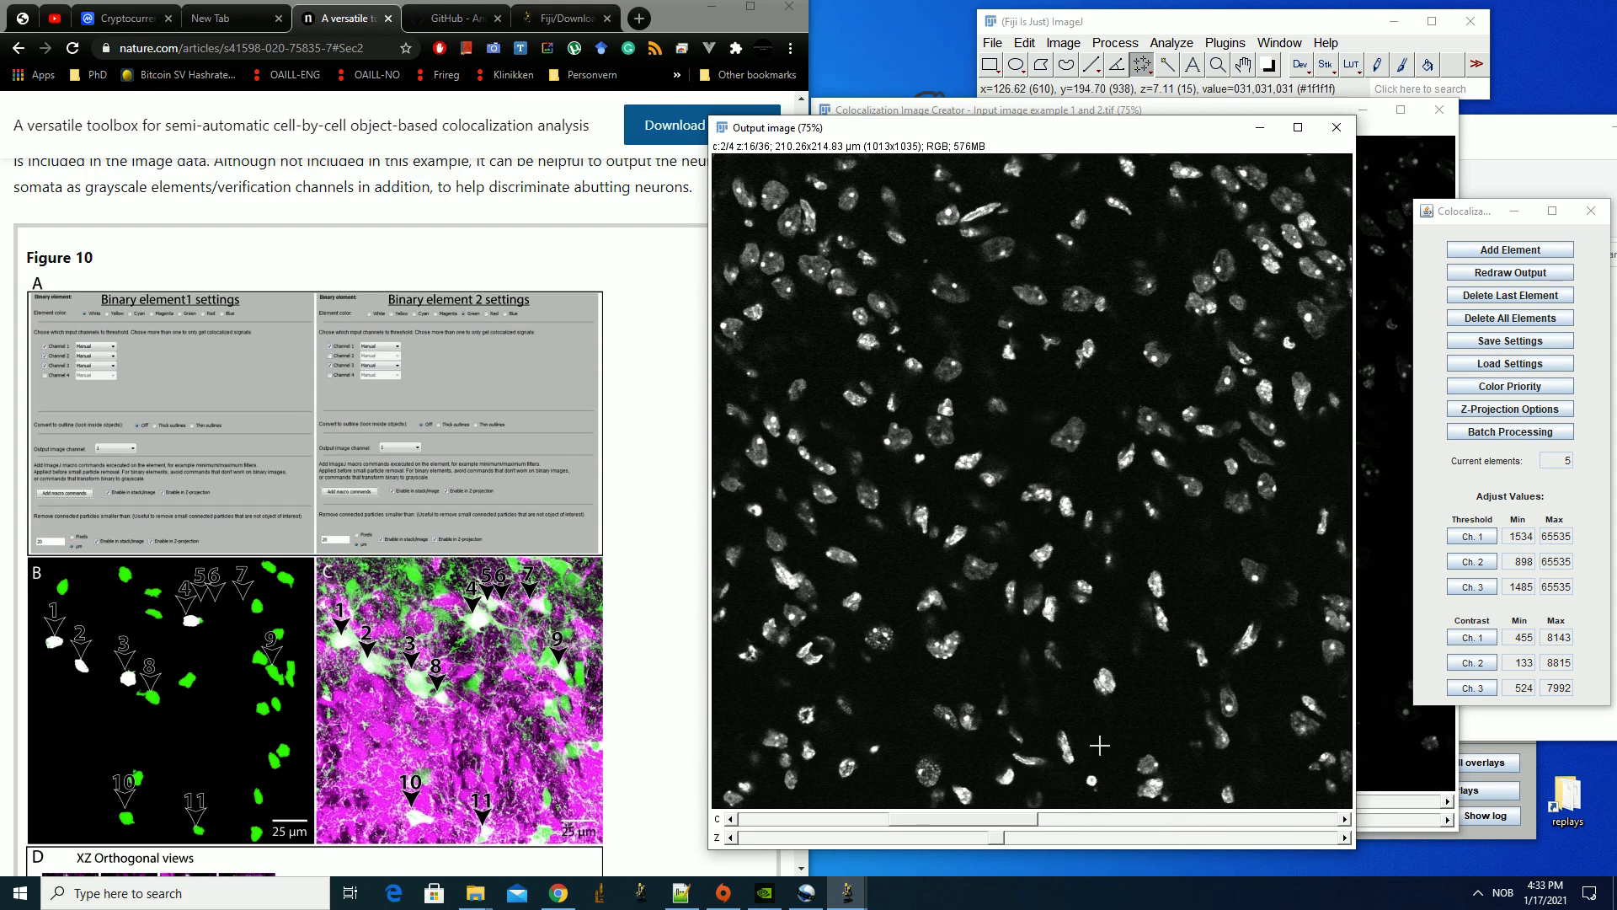
pyautogui.scroll(-1, 1123, 723)
pyautogui.scroll(2, 1124, 724)
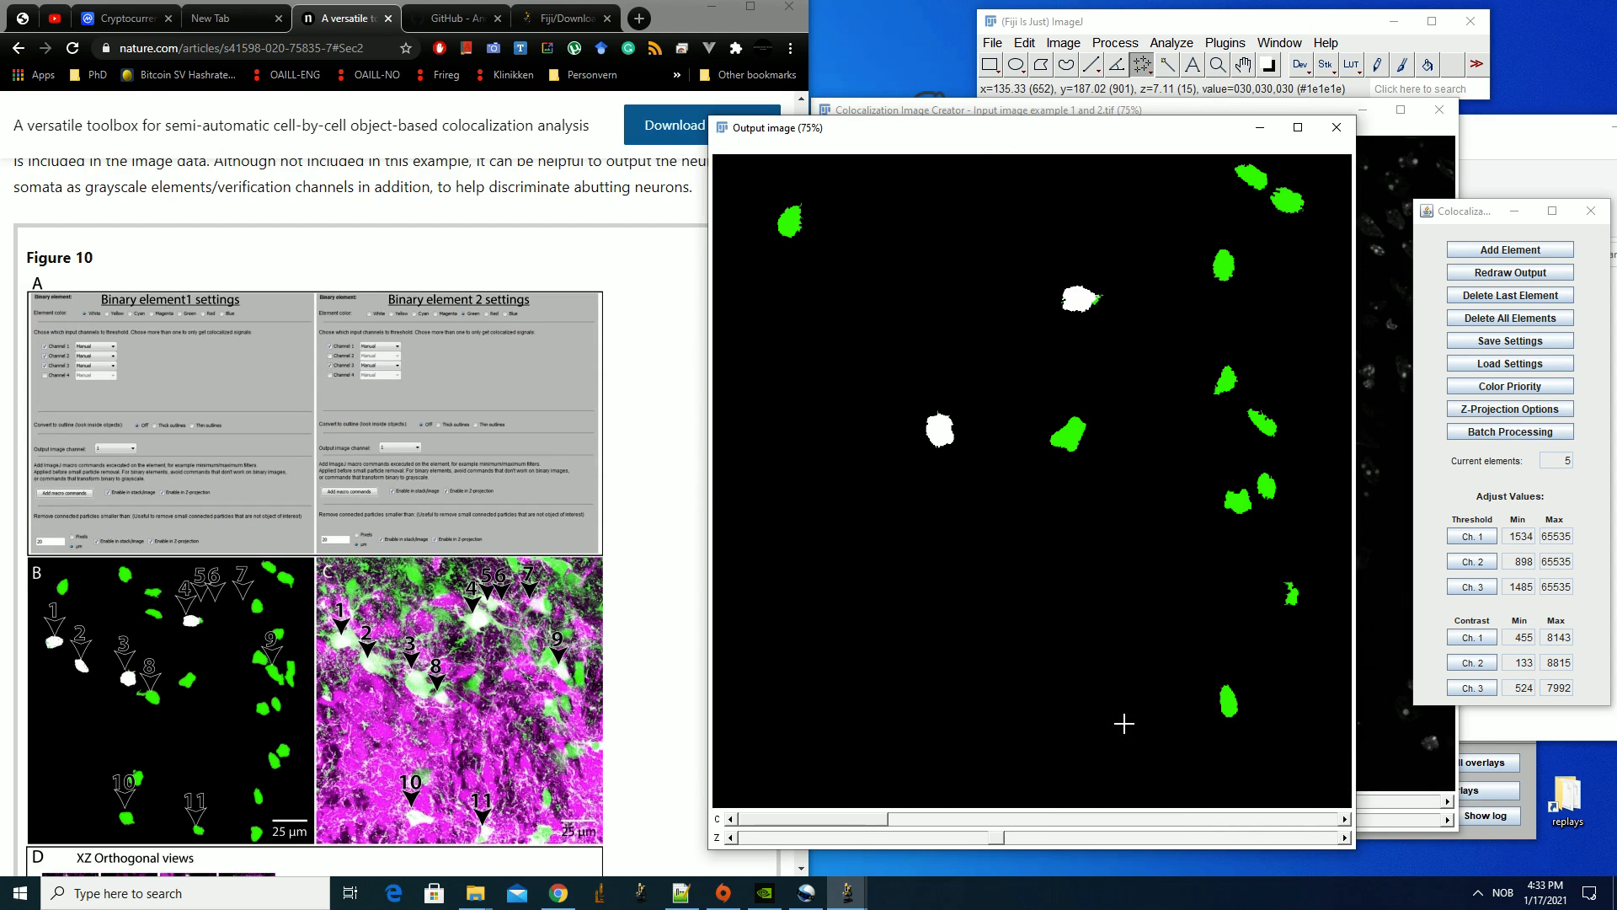
# Return to the Z-projection in section 1 and compare the green and white cells across all four output channels
pyautogui.scroll(15, 1055, 727)
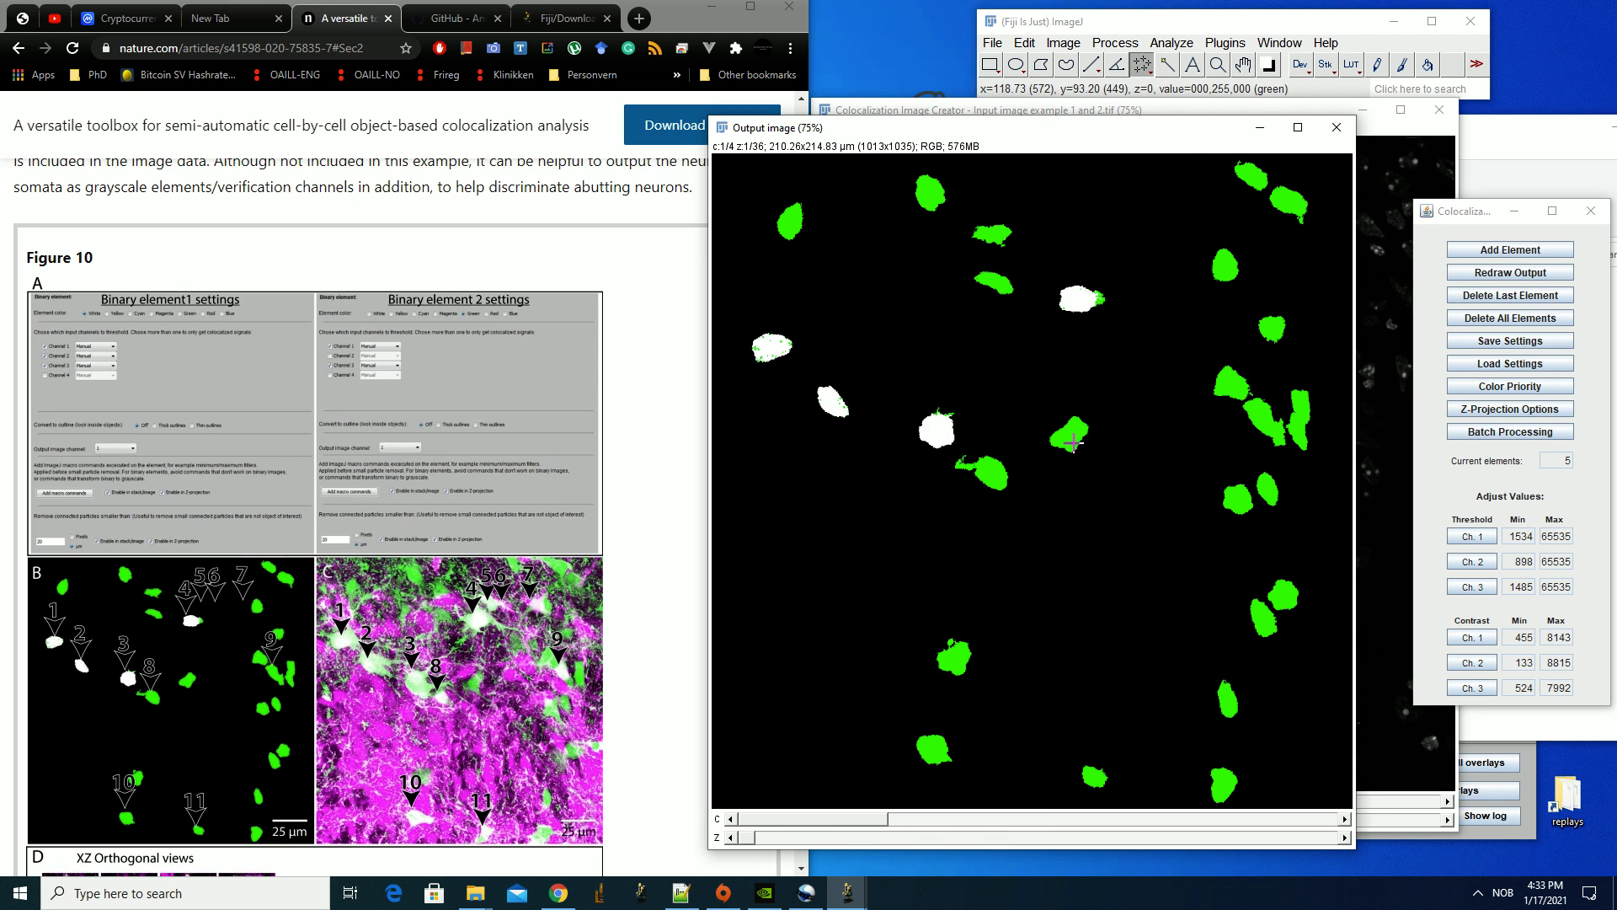
pyautogui.scroll(-1, 1078, 444)
pyautogui.scroll(-1, 1077, 444)
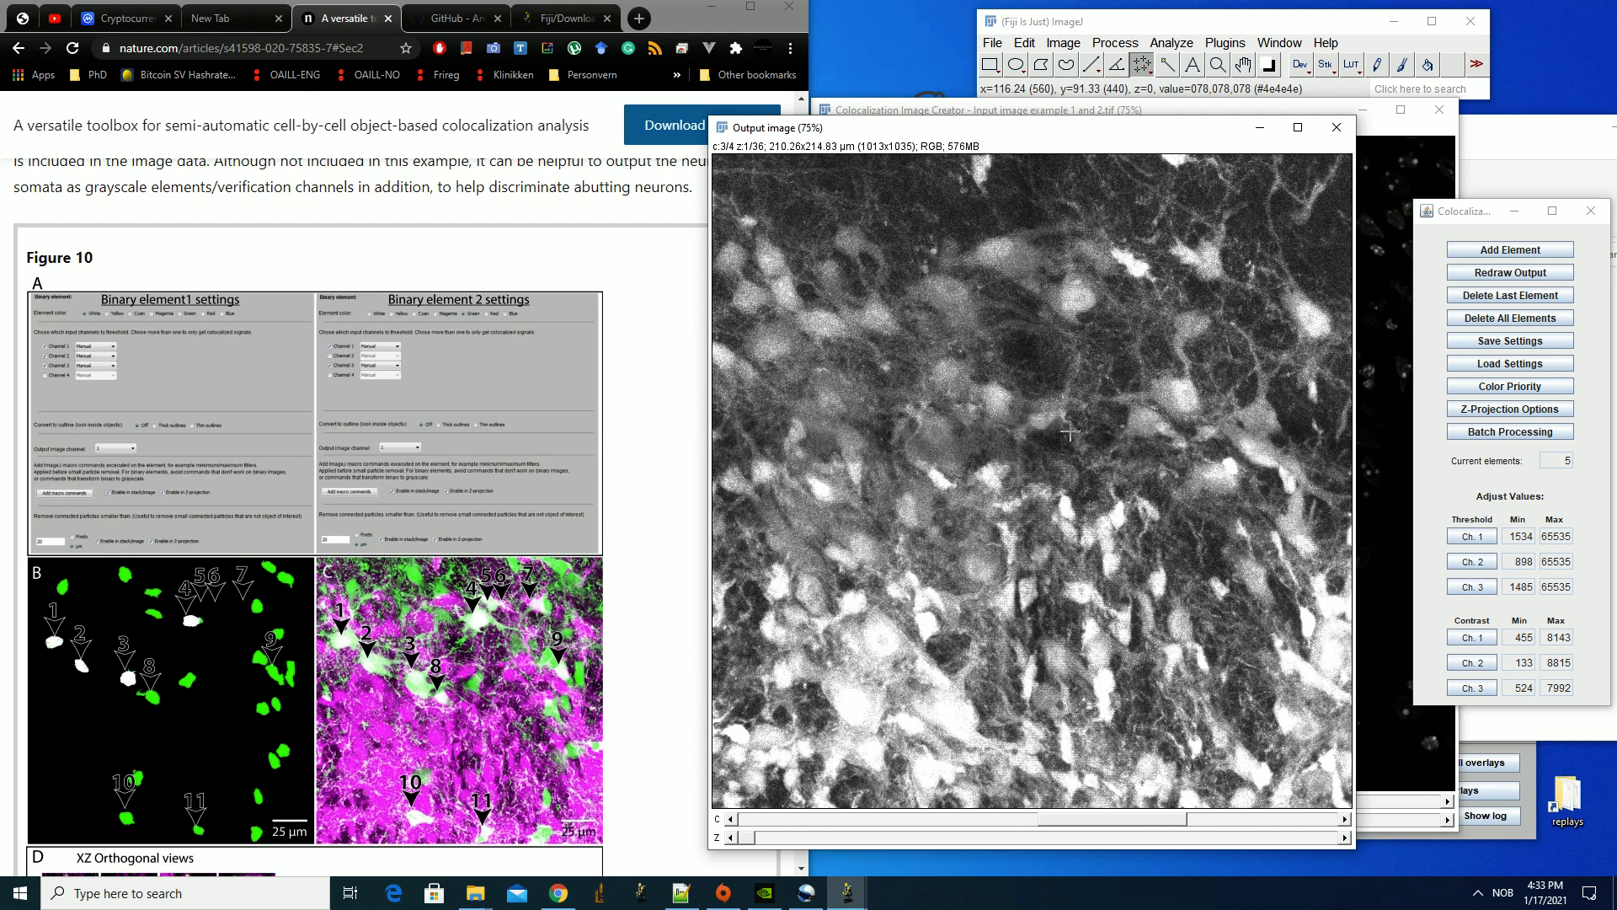
pyautogui.scroll(-1, 1071, 430)
pyautogui.scroll(1, 1074, 428)
pyautogui.scroll(-1, 1075, 429)
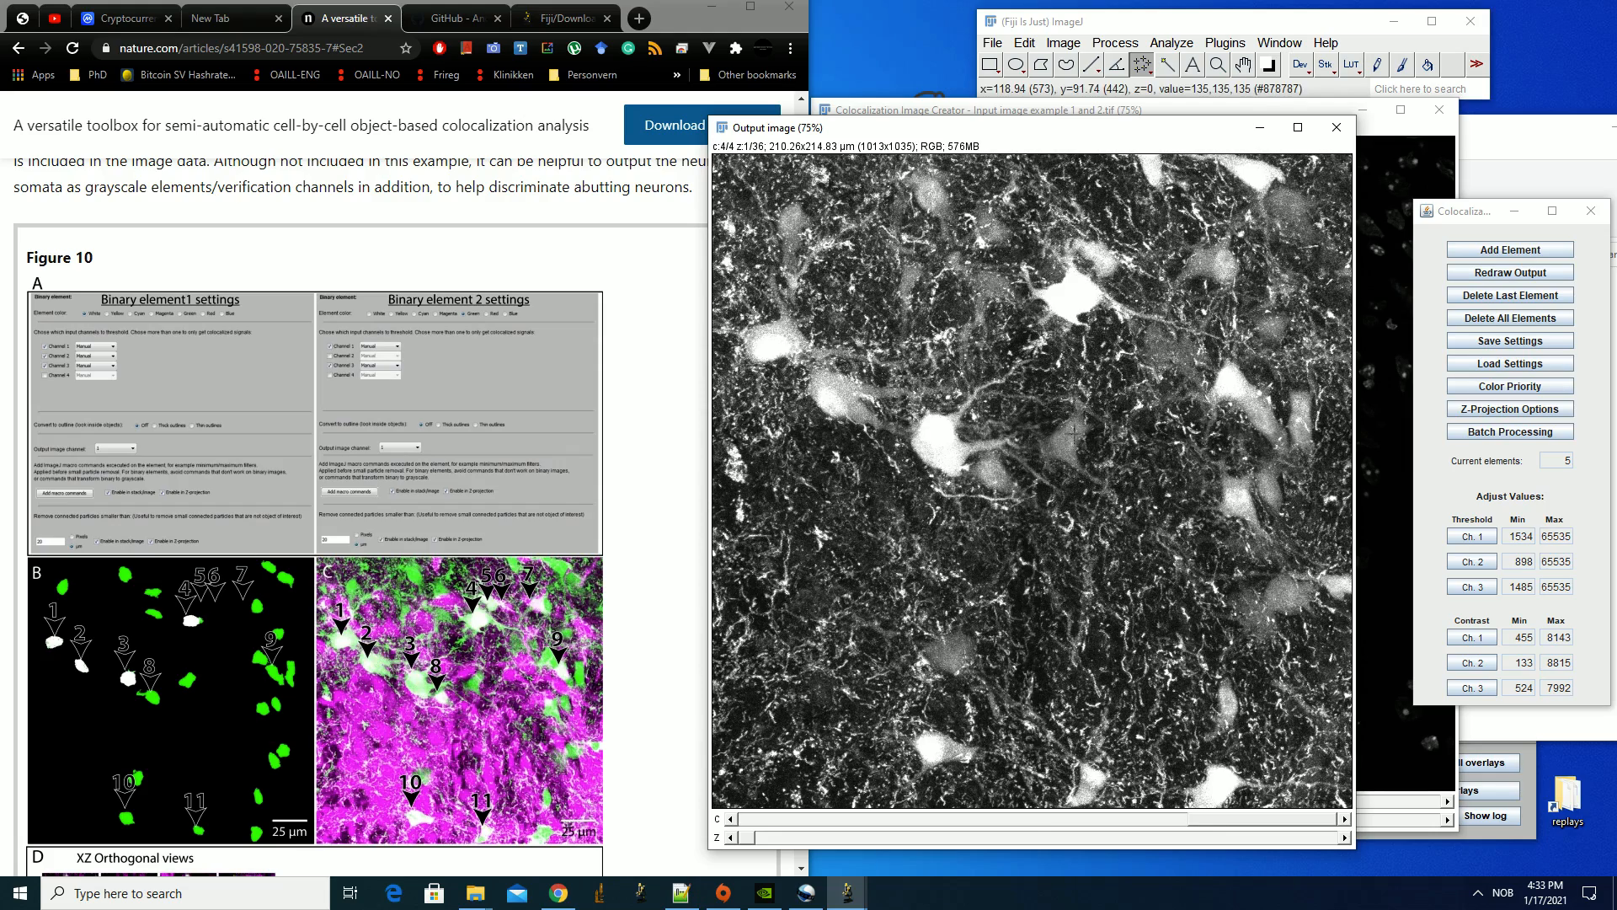
pyautogui.scroll(1, 1074, 429)
pyautogui.scroll(-1, 1077, 431)
pyautogui.scroll(2, 1082, 433)
pyautogui.scroll(-2, 1082, 434)
pyautogui.scroll(2, 1081, 436)
pyautogui.scroll(-2, 1080, 438)
pyautogui.scroll(2, 1077, 441)
pyautogui.scroll(-2, 1075, 444)
pyautogui.press('Left')
pyautogui.press('Left')
pyautogui.press('Left')
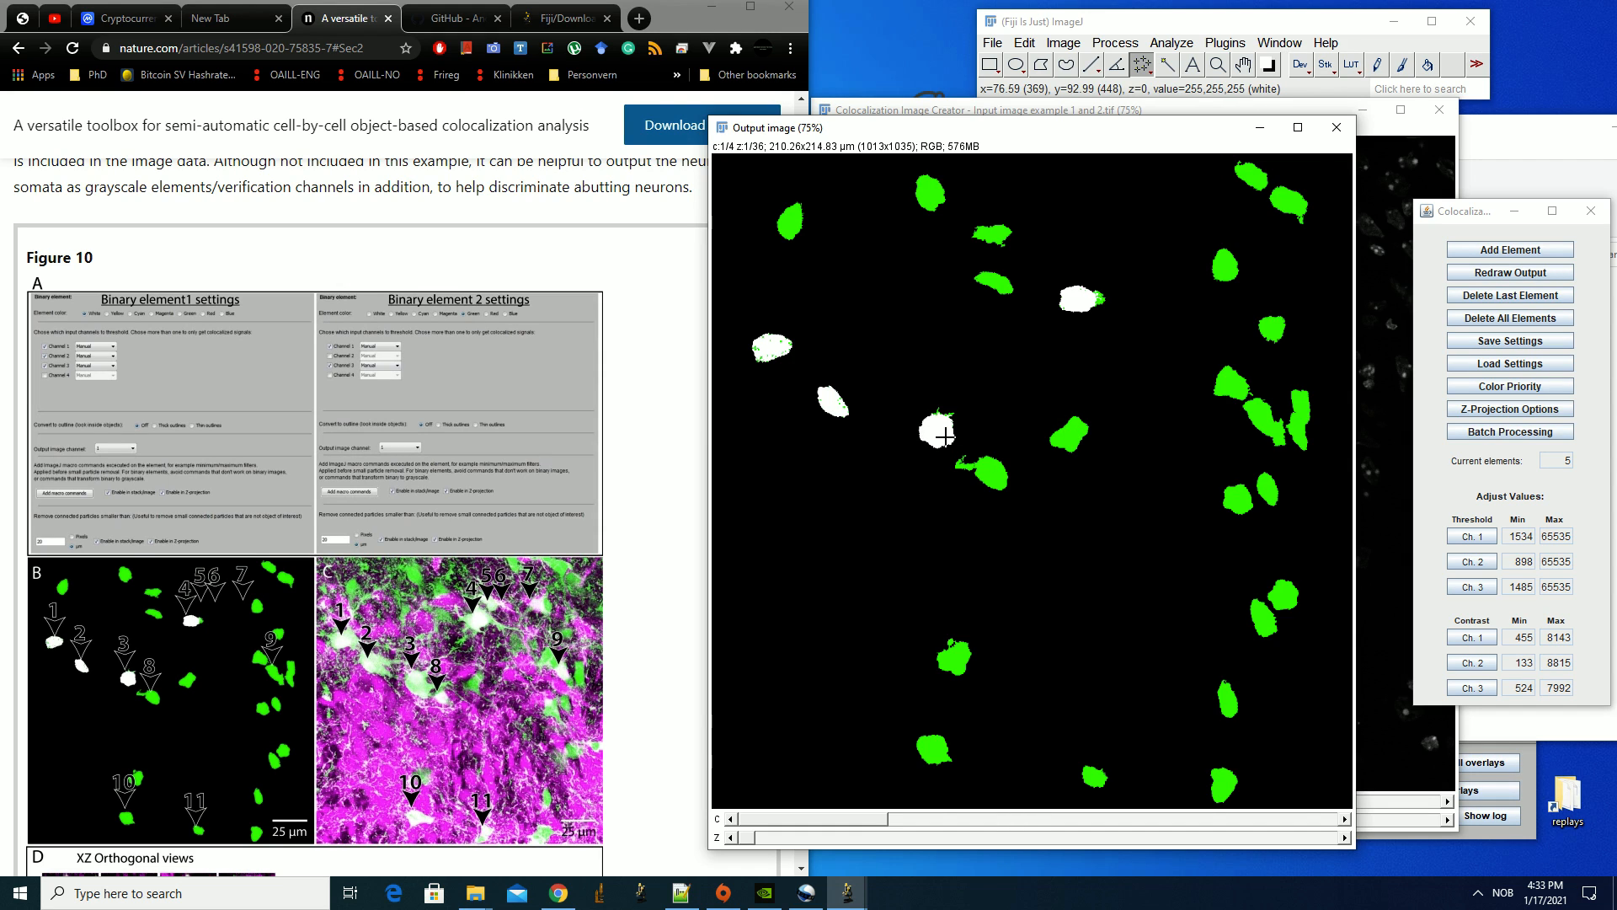
# Compare the central white cell in the section 1 Z-projection with grayscale verification channels 3 and 4
pyautogui.press('Right')
pyautogui.press('Right')
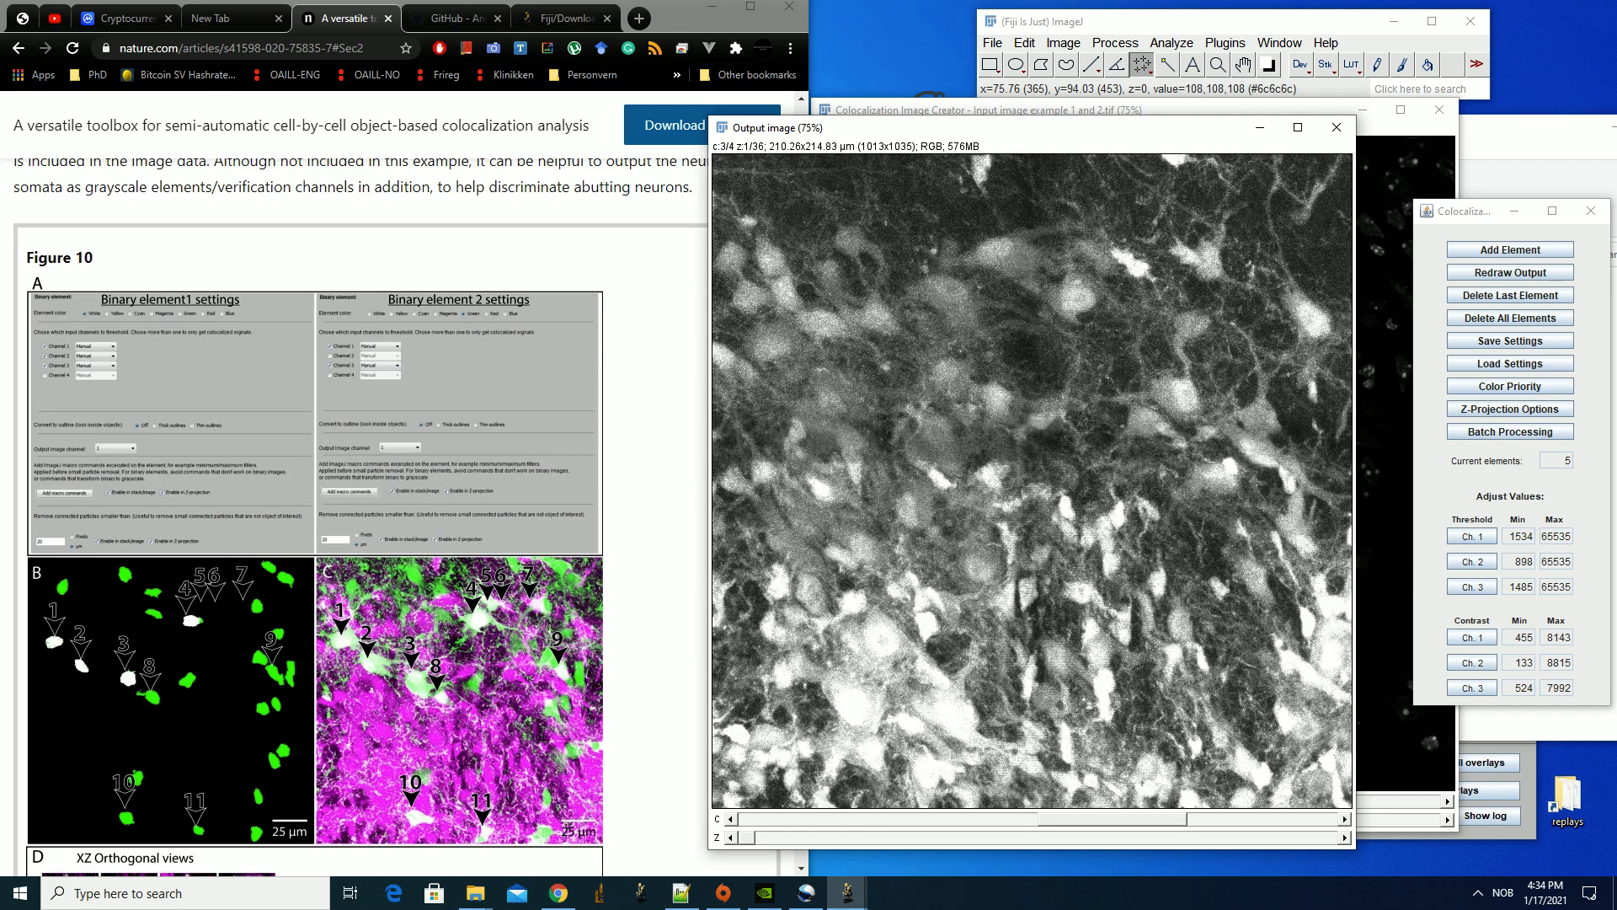
pyautogui.press('Right')
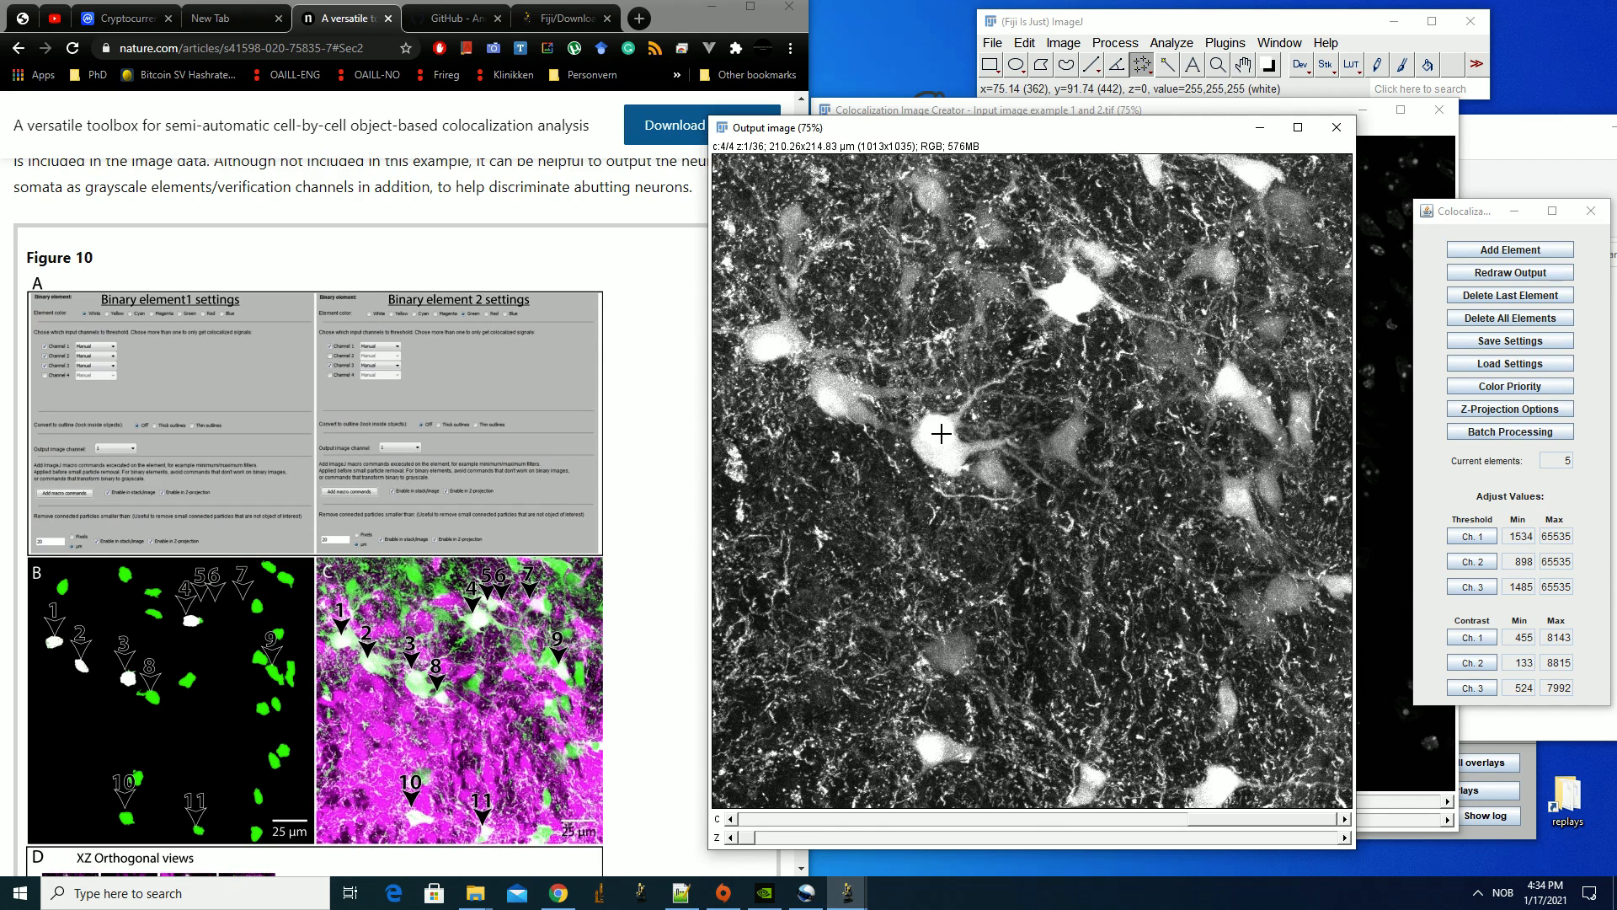
pyautogui.scroll(2, 941, 434)
pyautogui.scroll(-2, 941, 434)
pyautogui.scroll(3, 941, 434)
pyautogui.scroll(-4, 941, 444)
# Go to sections 19 and 20 and compare the central white cell of channel 1 with verification channels 2 and 3
pyautogui.scroll(-14, 941, 443)
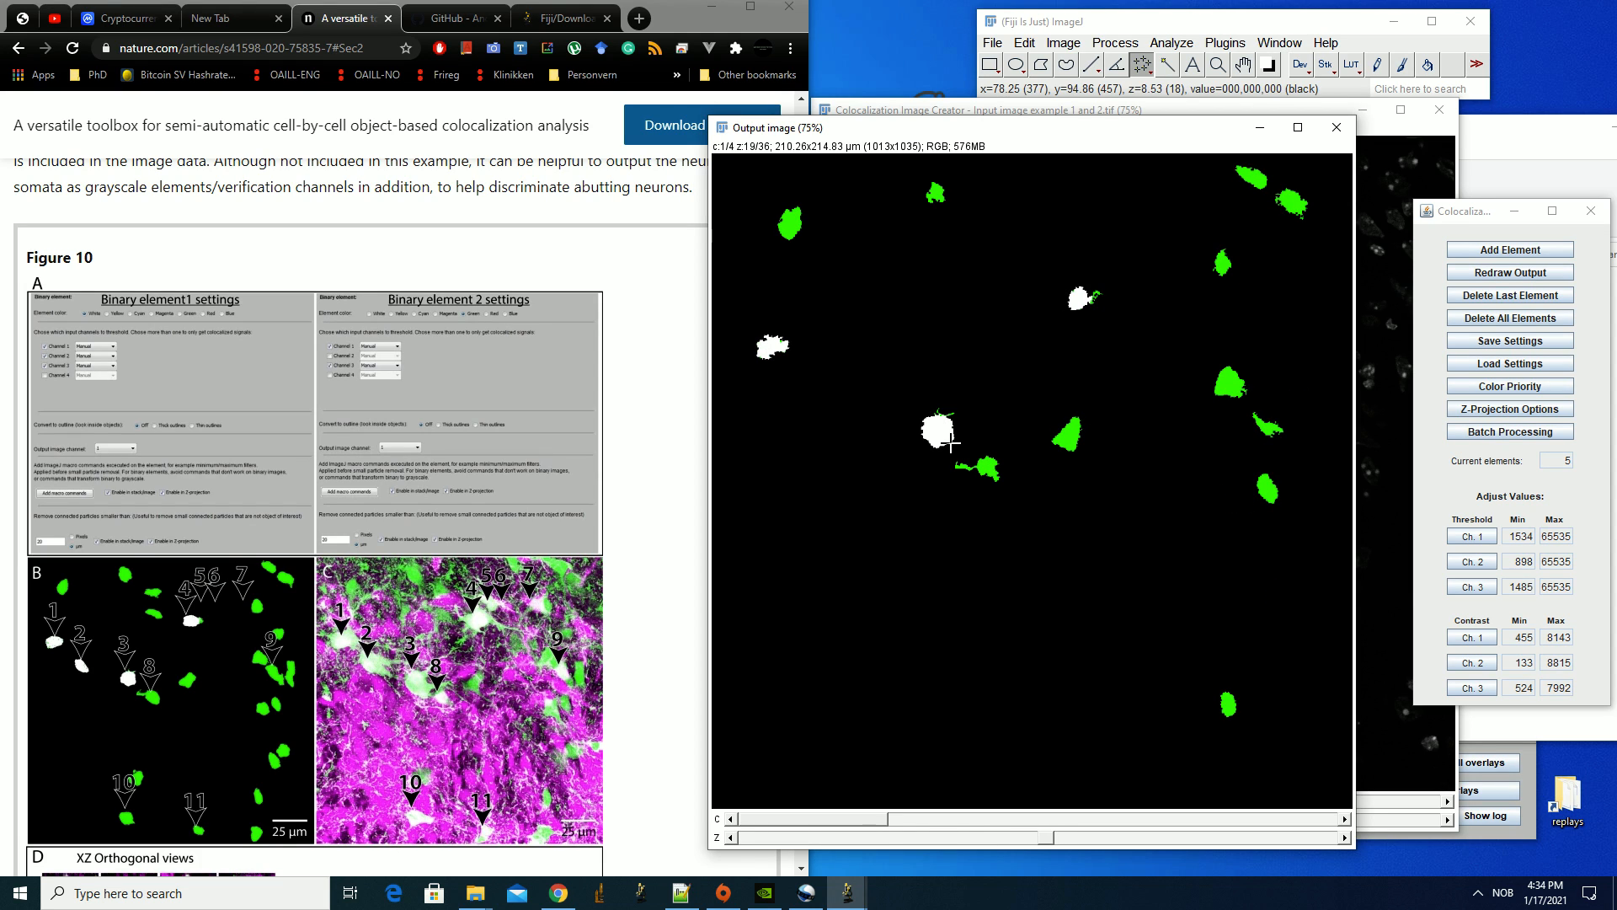
pyautogui.scroll(-1, 951, 442)
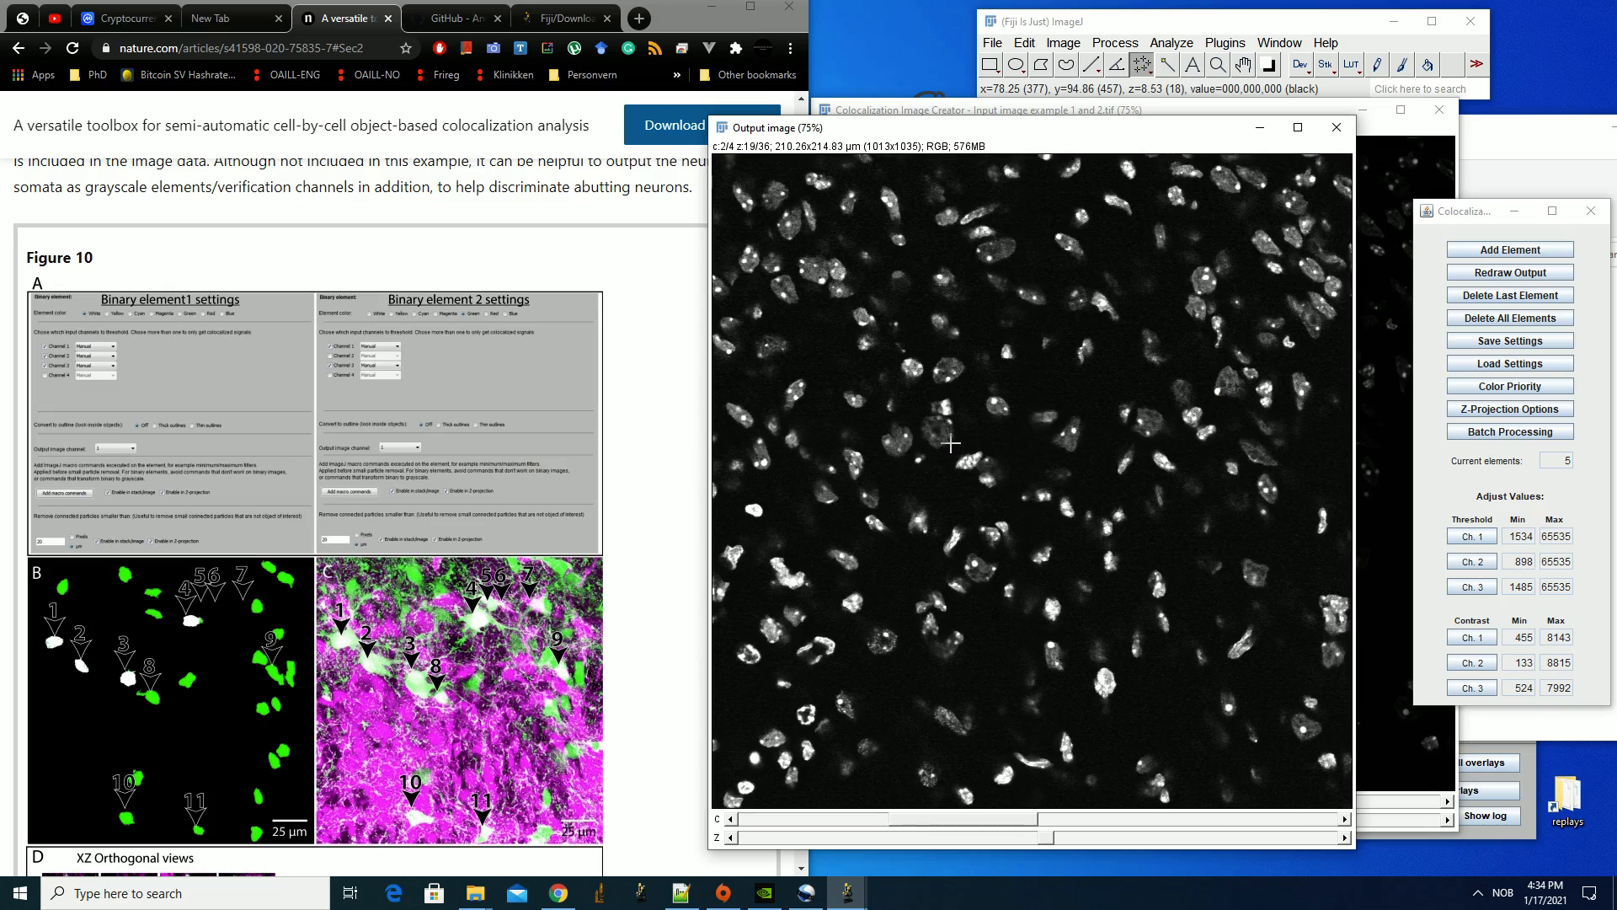
pyautogui.scroll(-3, 951, 441)
pyautogui.scroll(2, 951, 440)
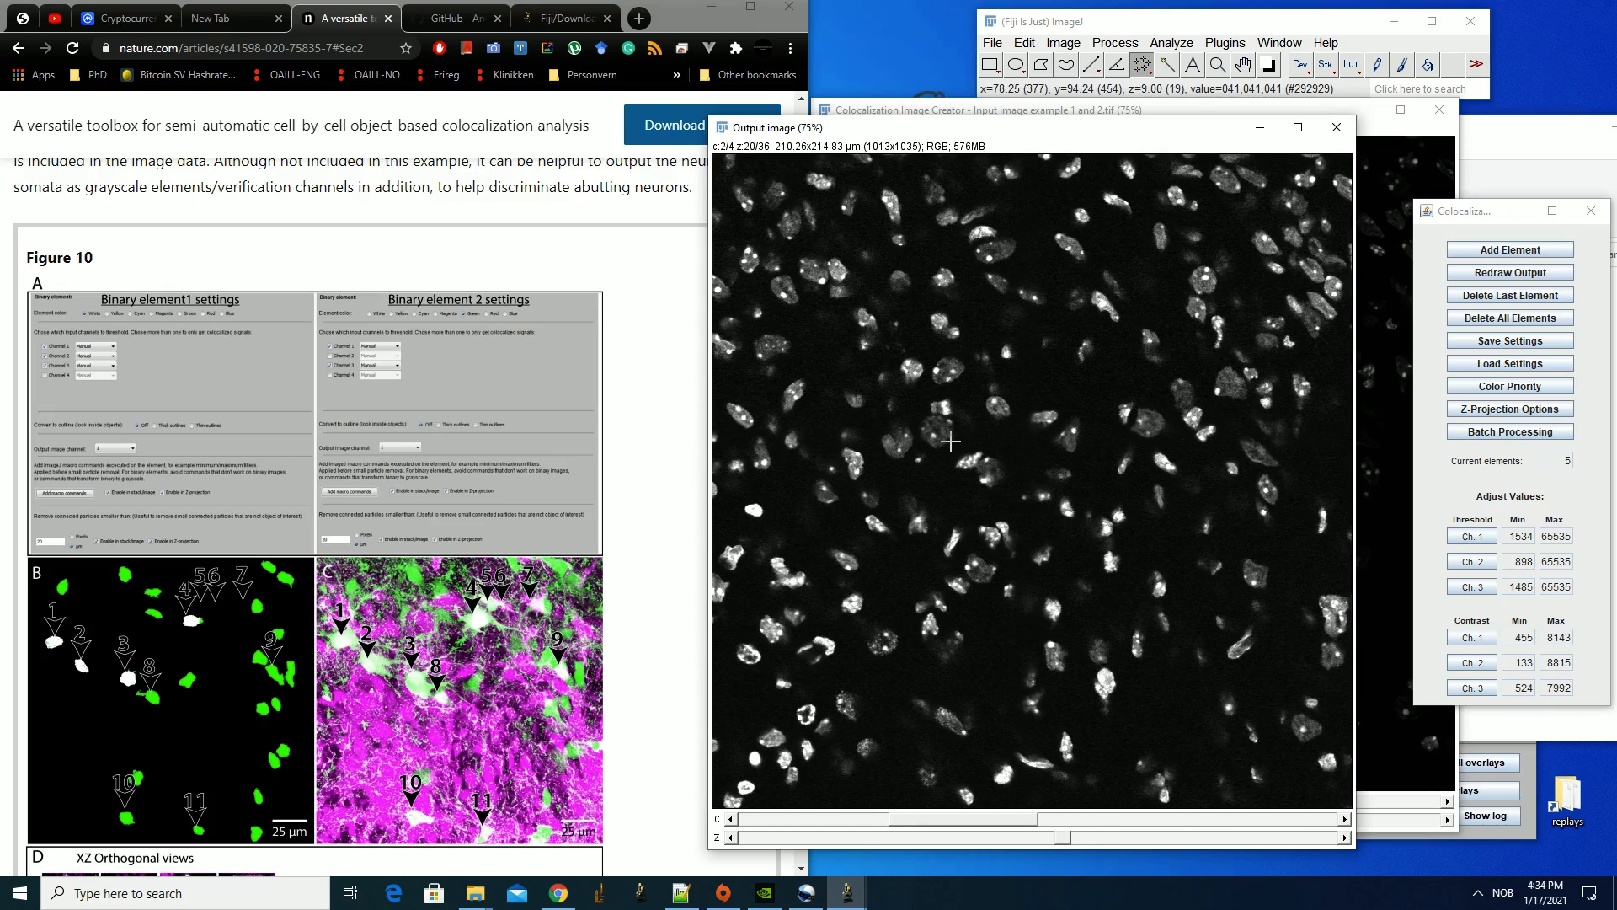
pyautogui.scroll(-1, 951, 441)
pyautogui.scroll(-3, 951, 441)
pyautogui.scroll(5, 951, 442)
pyautogui.scroll(-2, 951, 441)
pyautogui.scroll(-4, 951, 442)
pyautogui.scroll(3, 951, 441)
pyautogui.scroll(-1, 951, 442)
pyautogui.scroll(-3, 951, 441)
pyautogui.scroll(4, 951, 441)
pyautogui.scroll(1, 951, 442)
pyautogui.scroll(-1, 951, 442)
pyautogui.scroll(1, 951, 441)
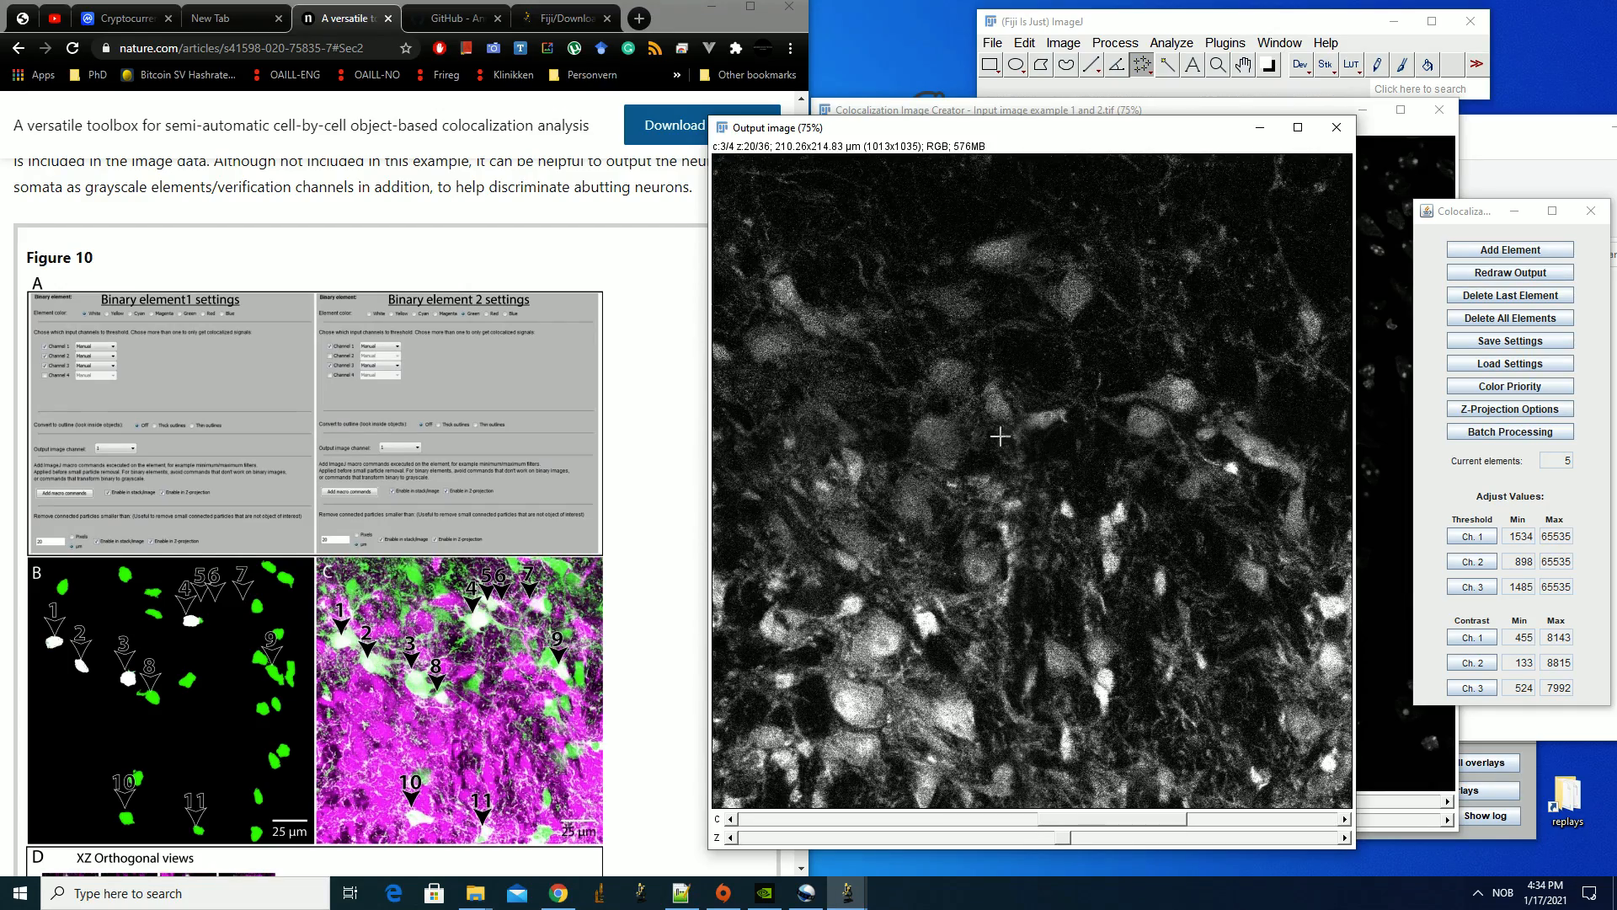
# Alternate between channels 3 and 4 at section 20 to check whether the central cell is labeled in both
pyautogui.scroll(-1, 973, 401)
pyautogui.scroll(1, 974, 405)
pyautogui.scroll(-1, 975, 408)
pyautogui.scroll(1, 975, 408)
pyautogui.scroll(-1, 966, 467)
pyautogui.scroll(1, 967, 466)
pyautogui.scroll(-1, 962, 461)
pyautogui.scroll(1, 961, 455)
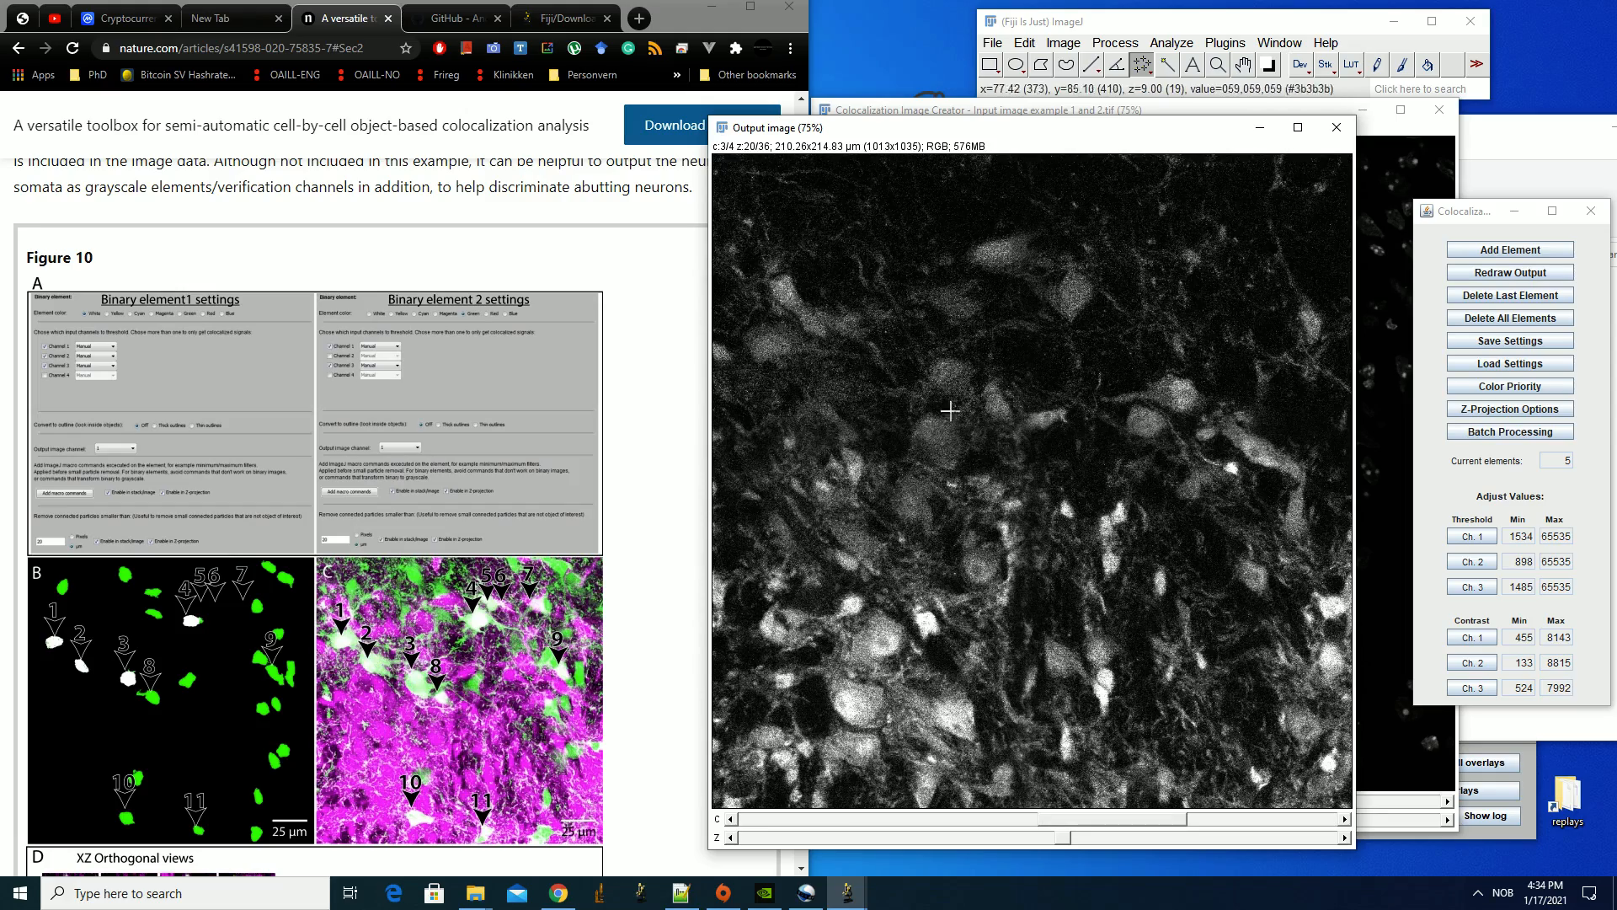
pyautogui.scroll(-1, 960, 438)
pyautogui.scroll(1, 964, 443)
pyautogui.scroll(-1, 968, 448)
pyautogui.scroll(1, 968, 448)
pyautogui.scroll(-1, 957, 442)
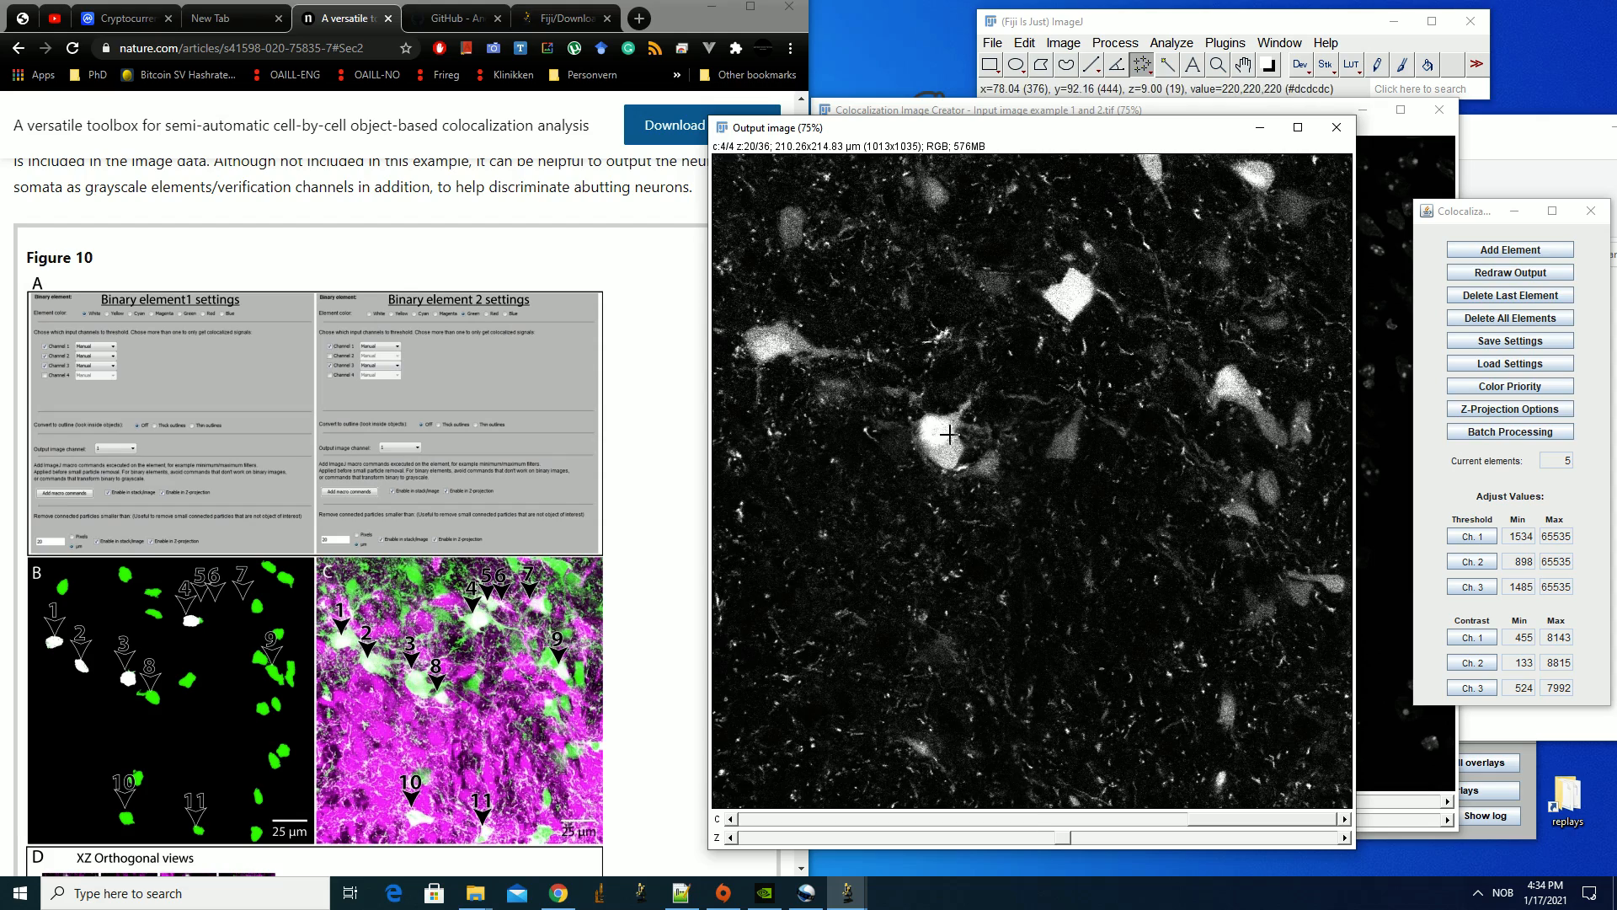
# Recheck the central cell across the channels around section 19, and return to the Z-projection in section 1 of channel 1
pyautogui.scroll(2, 938, 434)
pyautogui.scroll(-2, 940, 440)
pyautogui.scroll(1, 945, 439)
pyautogui.scroll(1, 943, 442)
pyautogui.scroll(-5, 943, 443)
pyautogui.scroll(6, 944, 443)
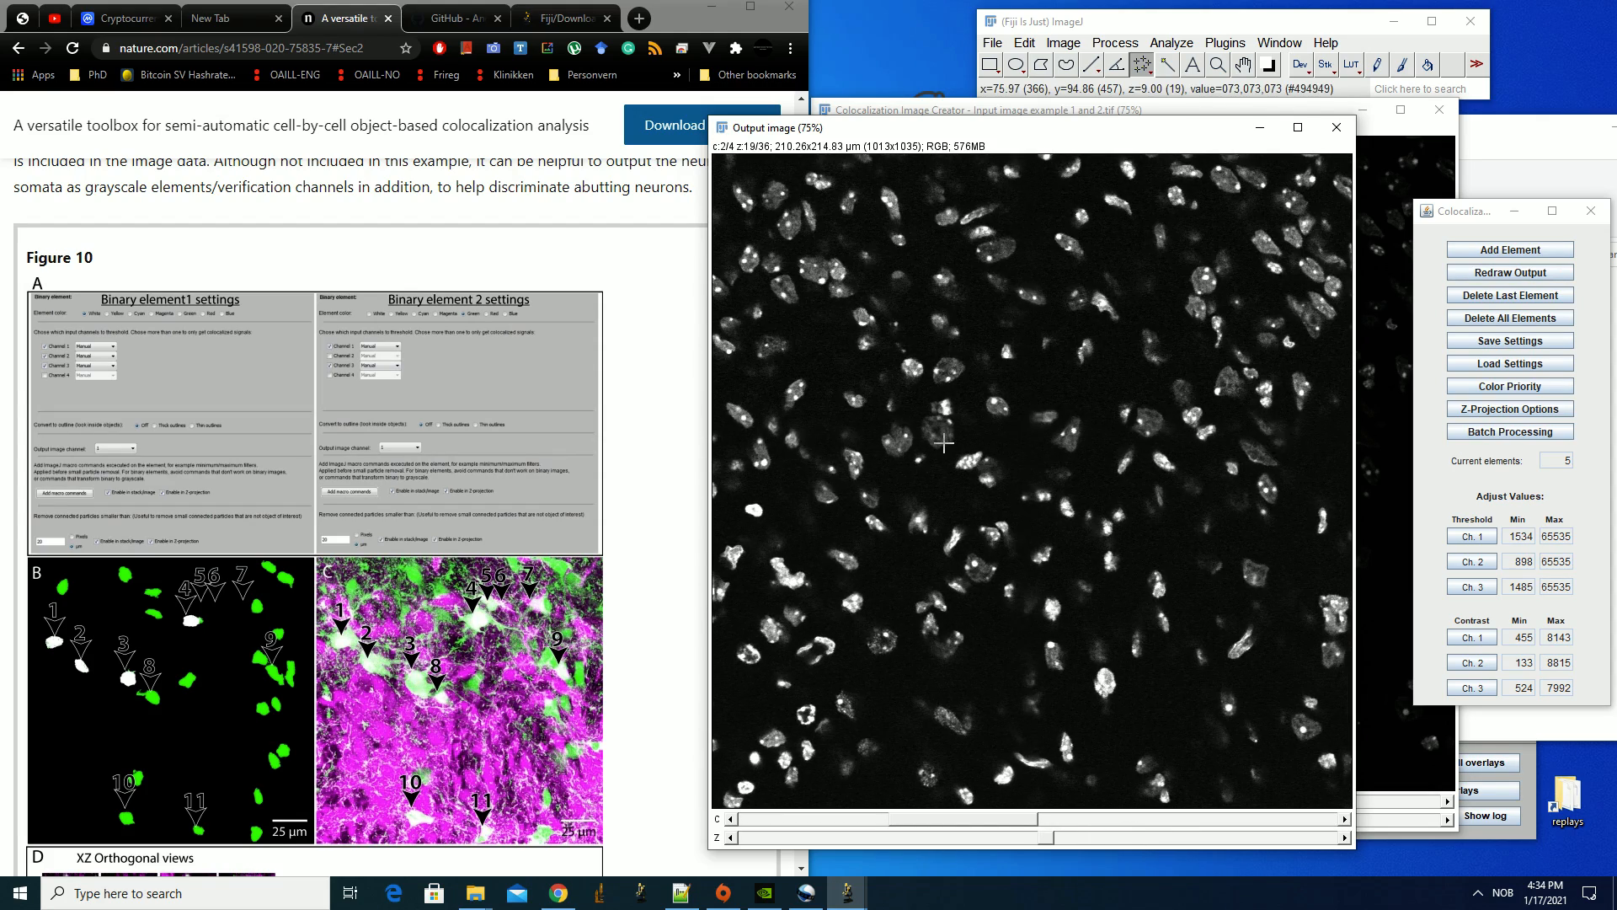
pyautogui.scroll(1, 956, 434)
pyautogui.scroll(12, 952, 433)
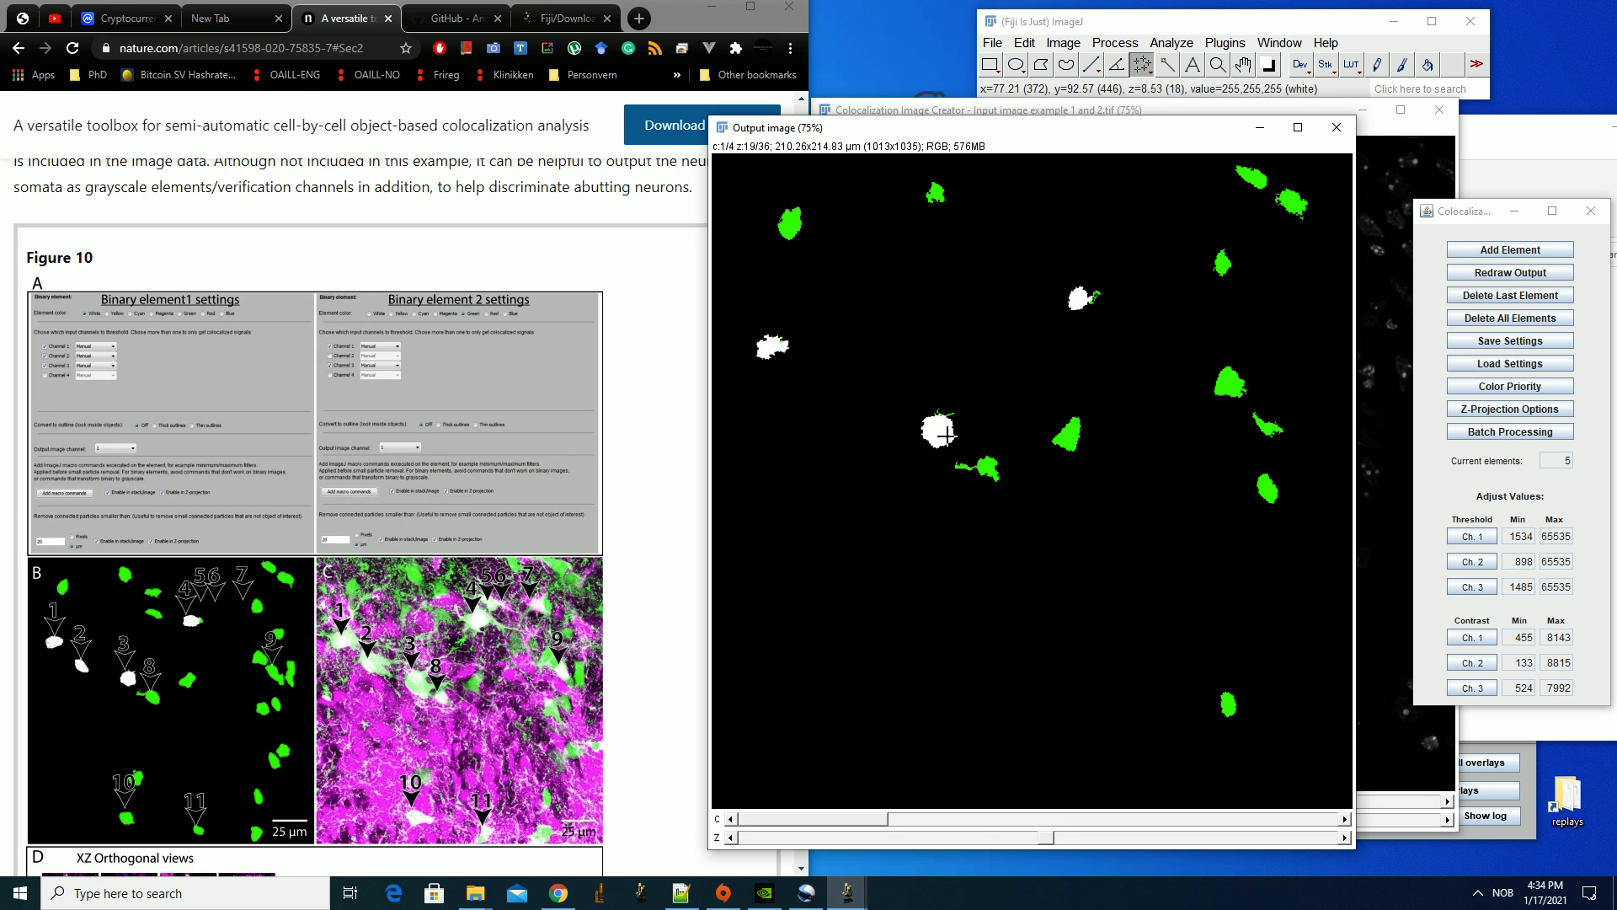
pyautogui.scroll(4, 946, 436)
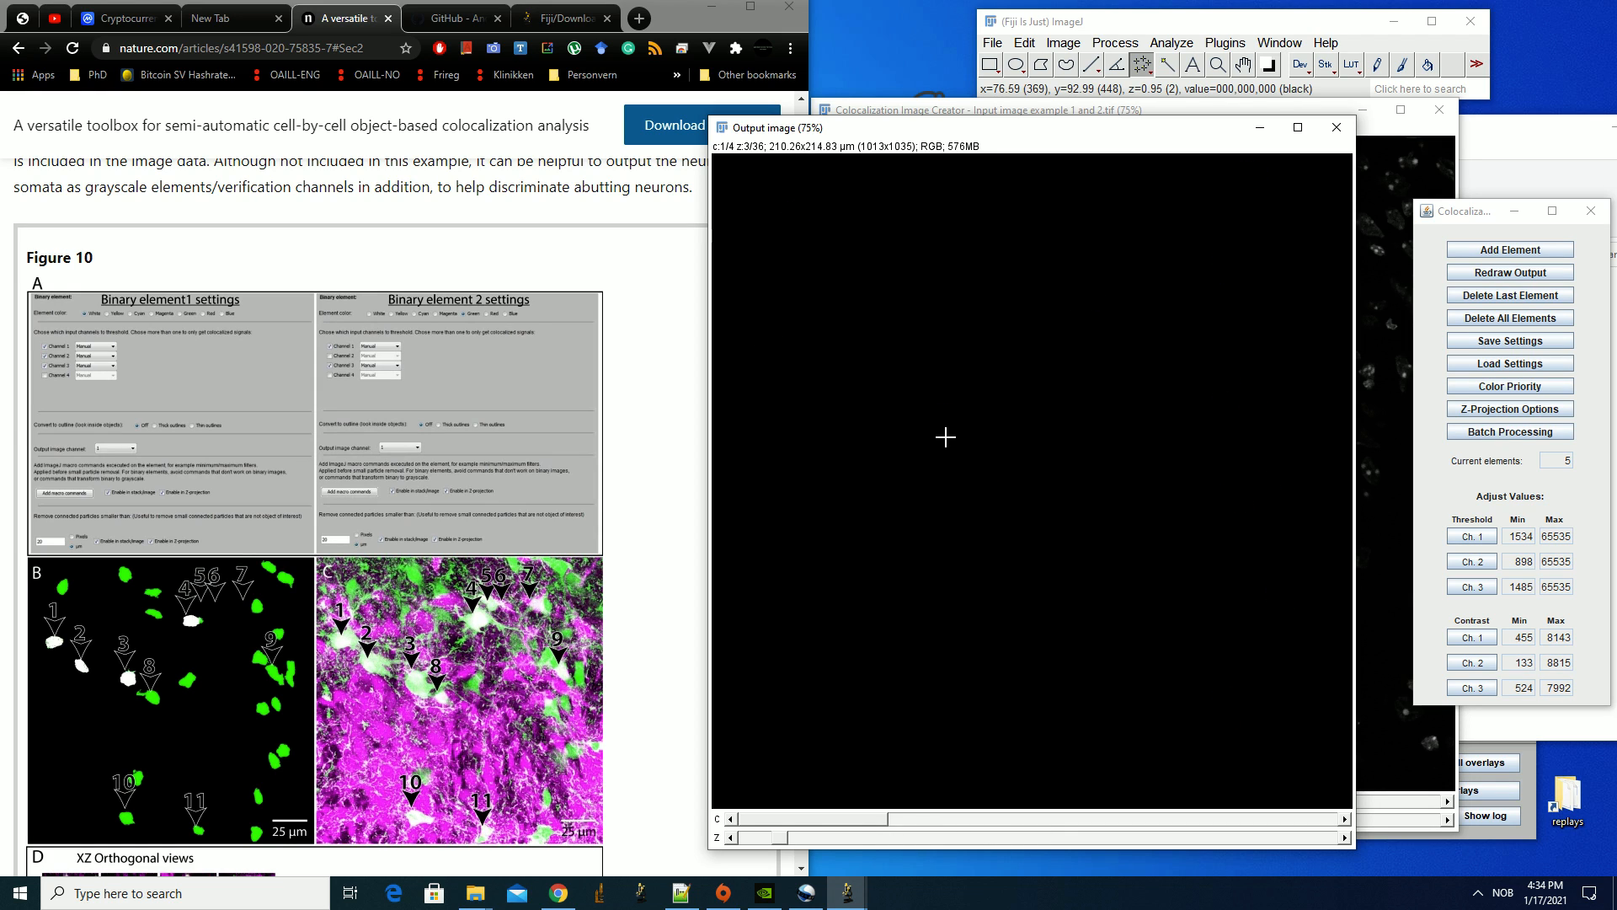
pyautogui.scroll(2, 944, 434)
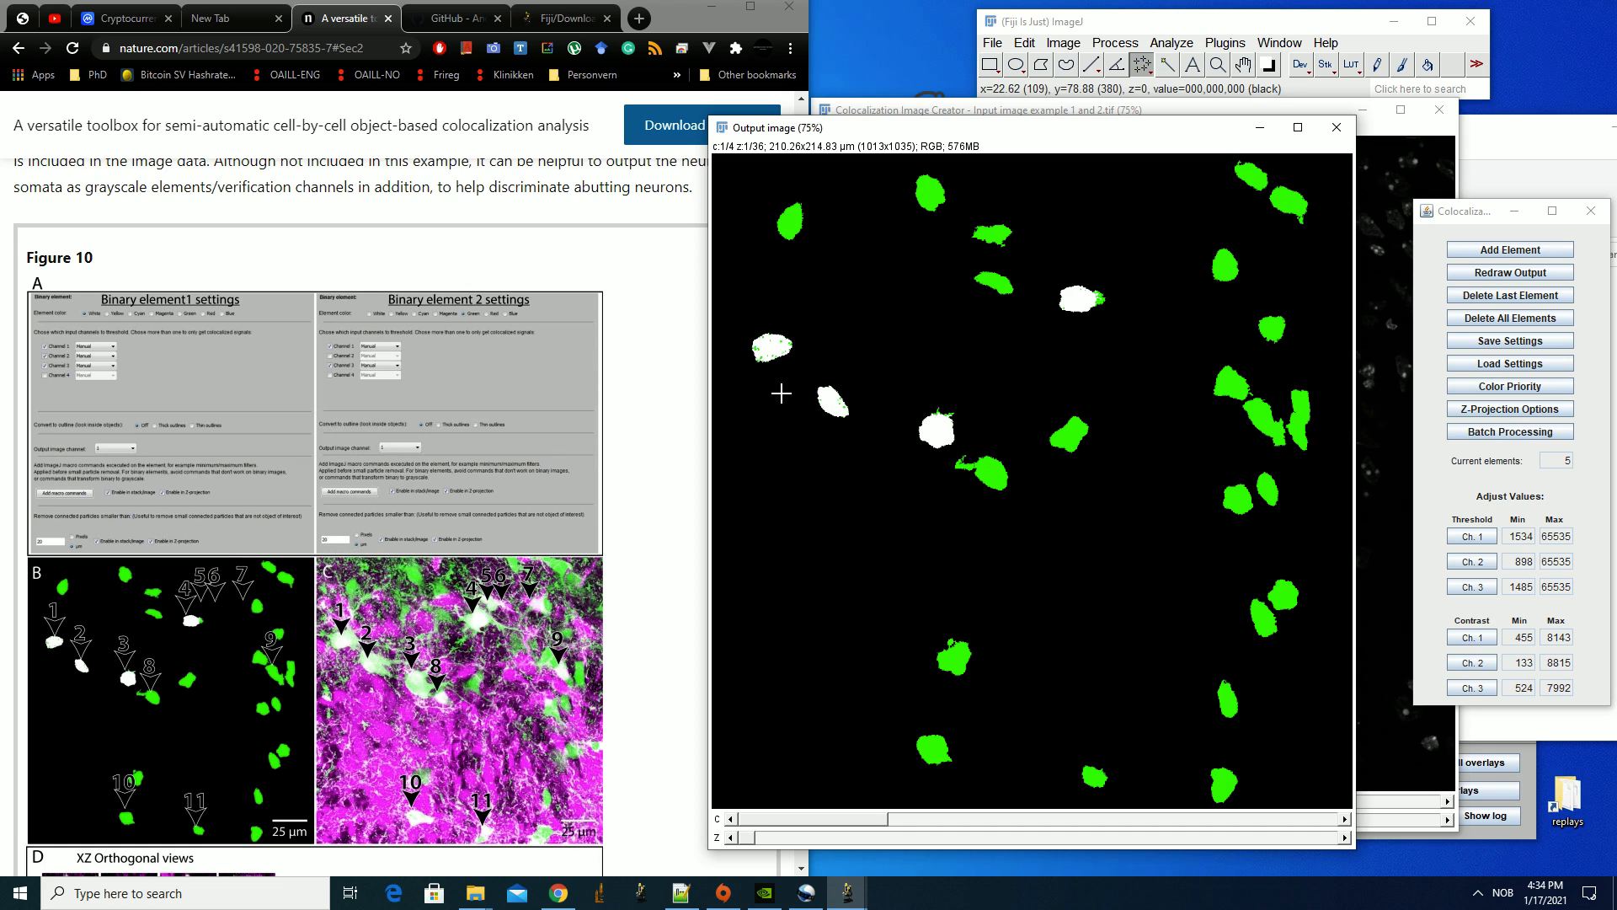
# Bring panels B, C and D of the article's Figure 10 into view to review the numbered cells and XZ orthogonal views
pyautogui.click(644, 466)
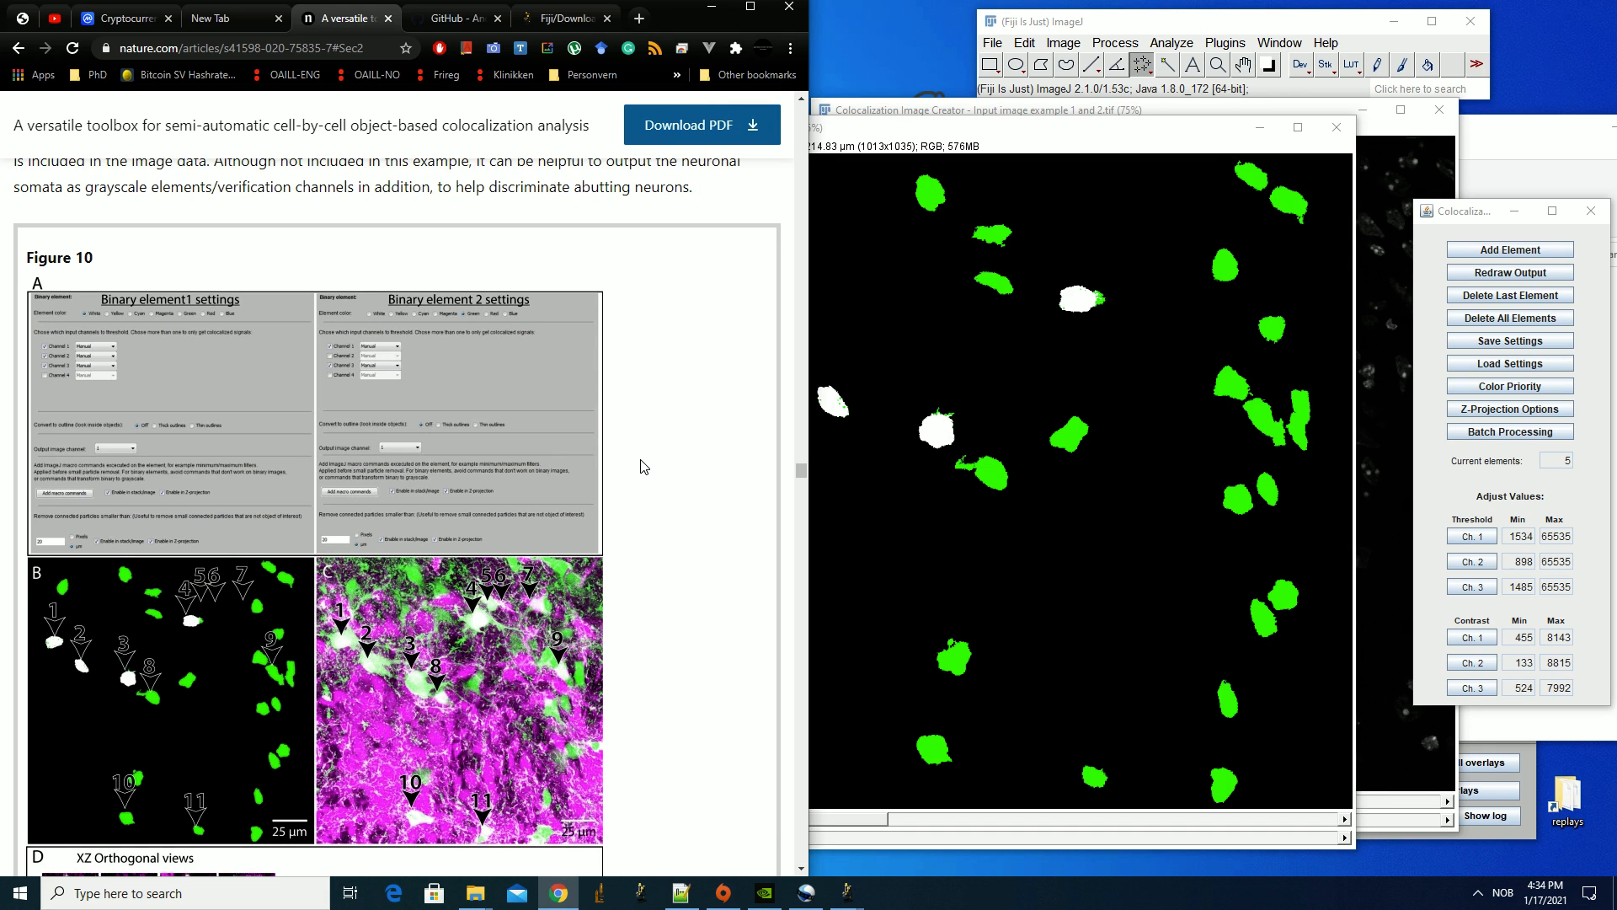
pyautogui.scroll(-2, 622, 527)
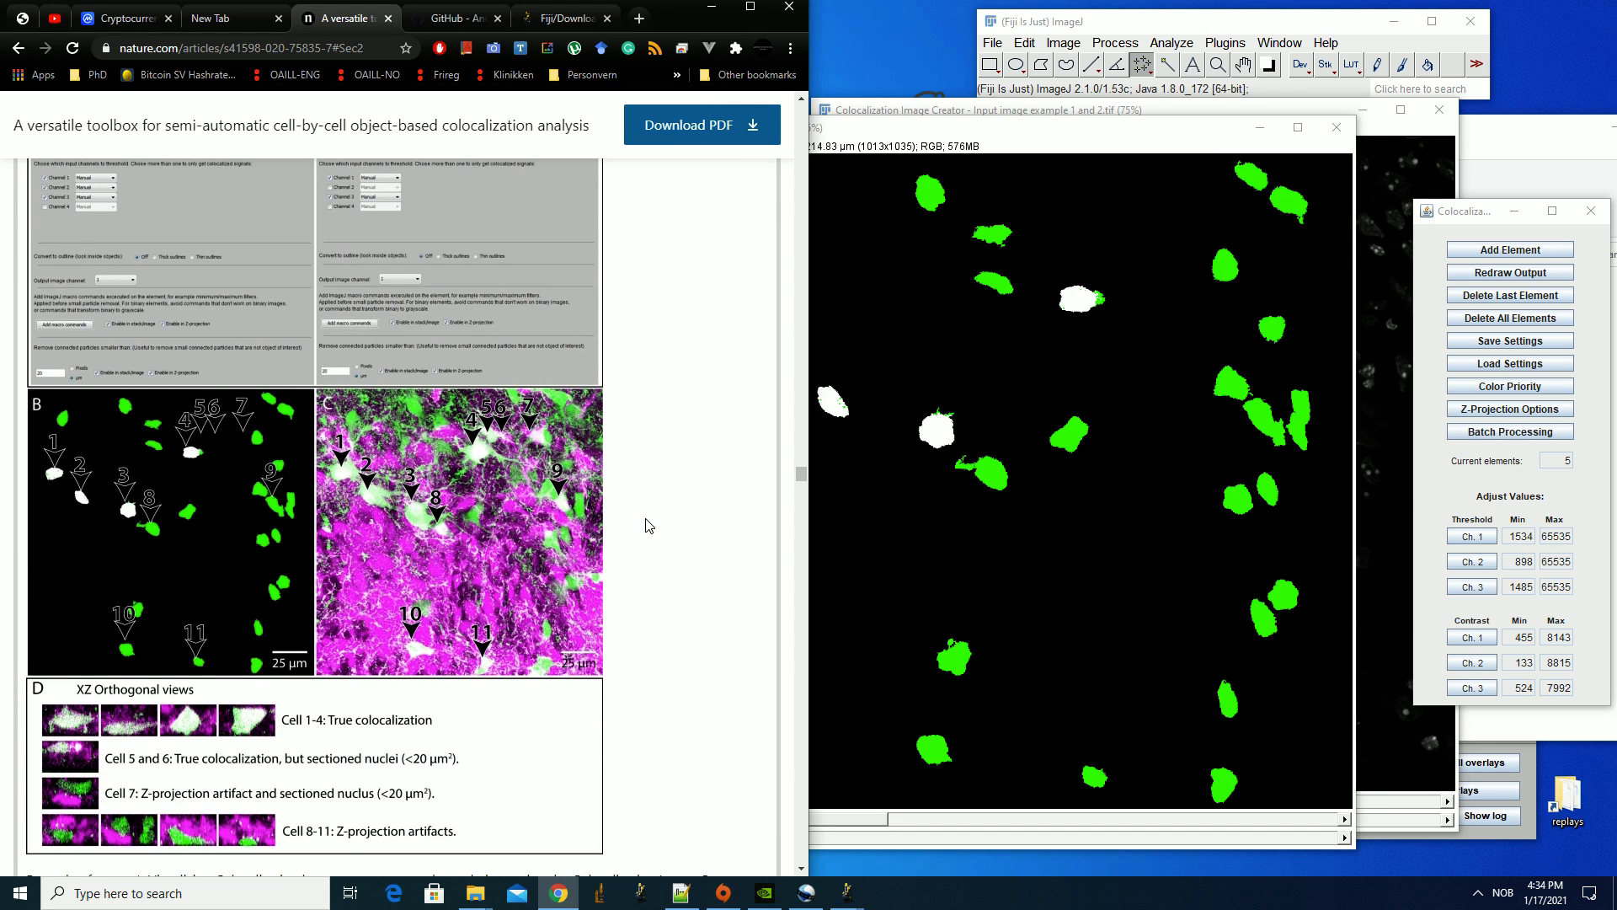
pyautogui.scroll(-1, 649, 526)
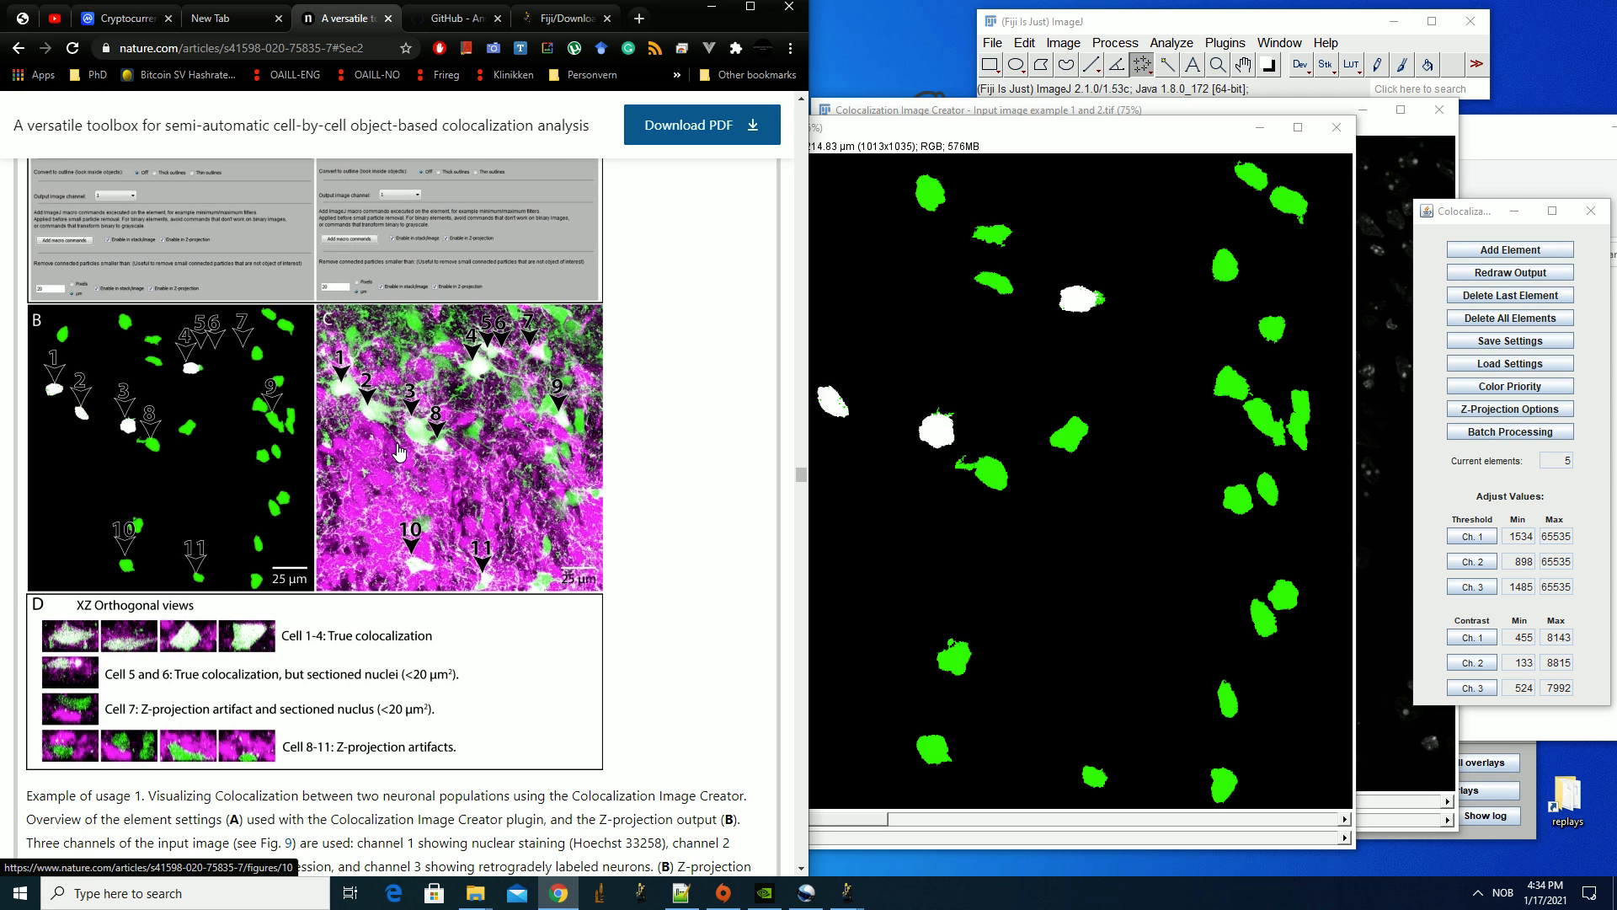
# Compare channels 3 and 4 of the output image's Z-projection with the numbered cells in panel C of Figure 10
pyautogui.click(1113, 340)
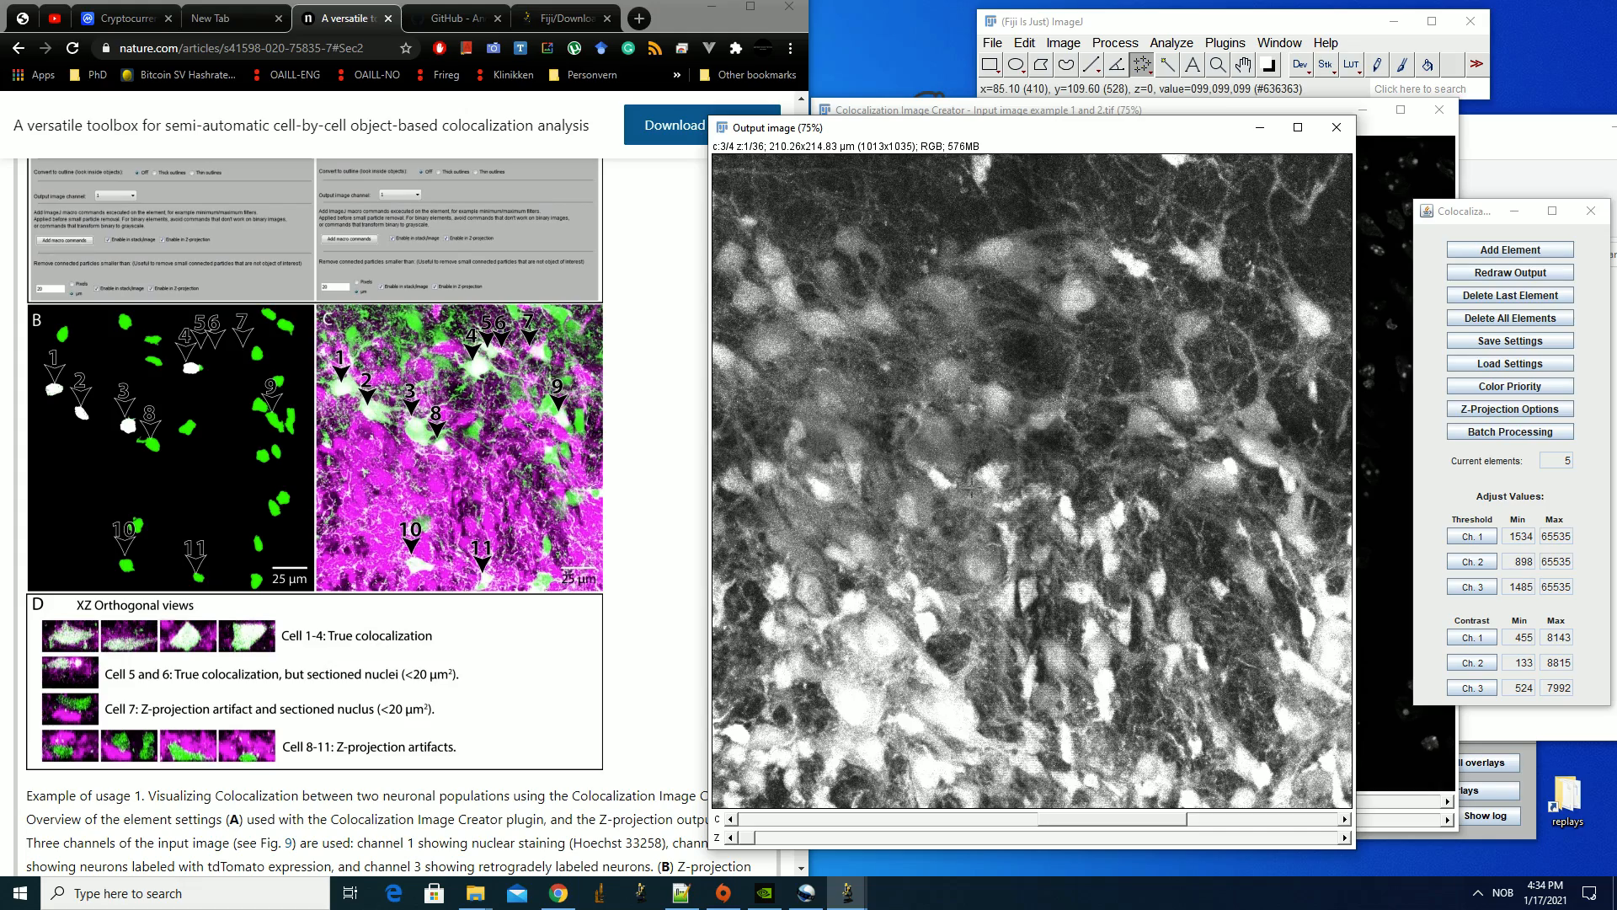
pyautogui.press('Right')
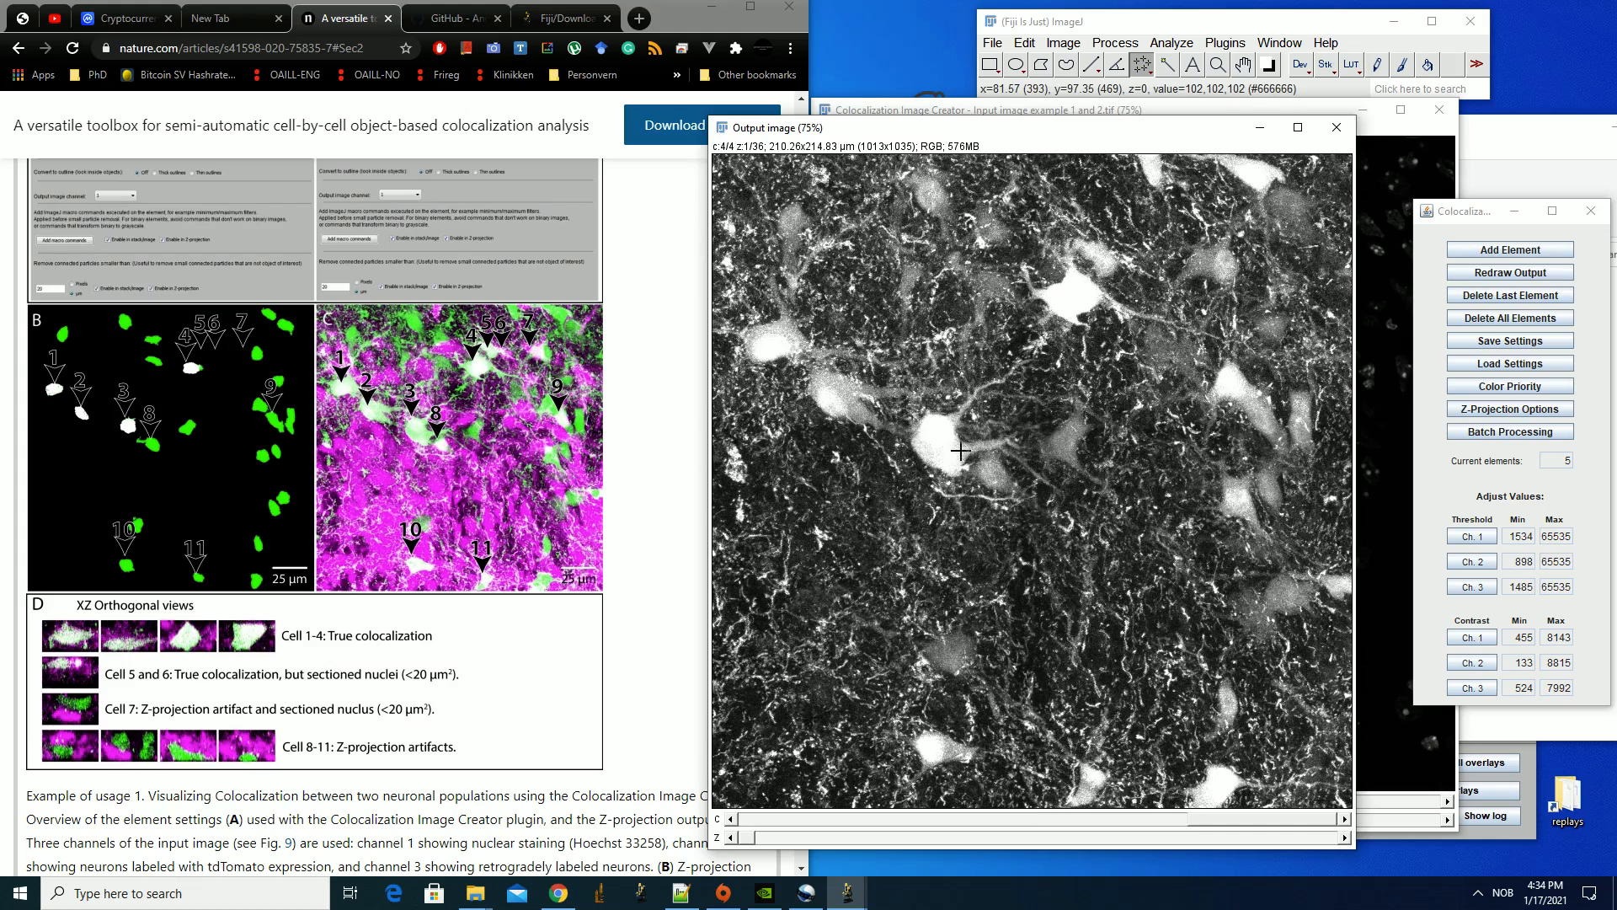
pyautogui.press('Left')
pyautogui.press('Right')
pyautogui.press('Left')
pyautogui.press('Right')
pyautogui.press('Left')
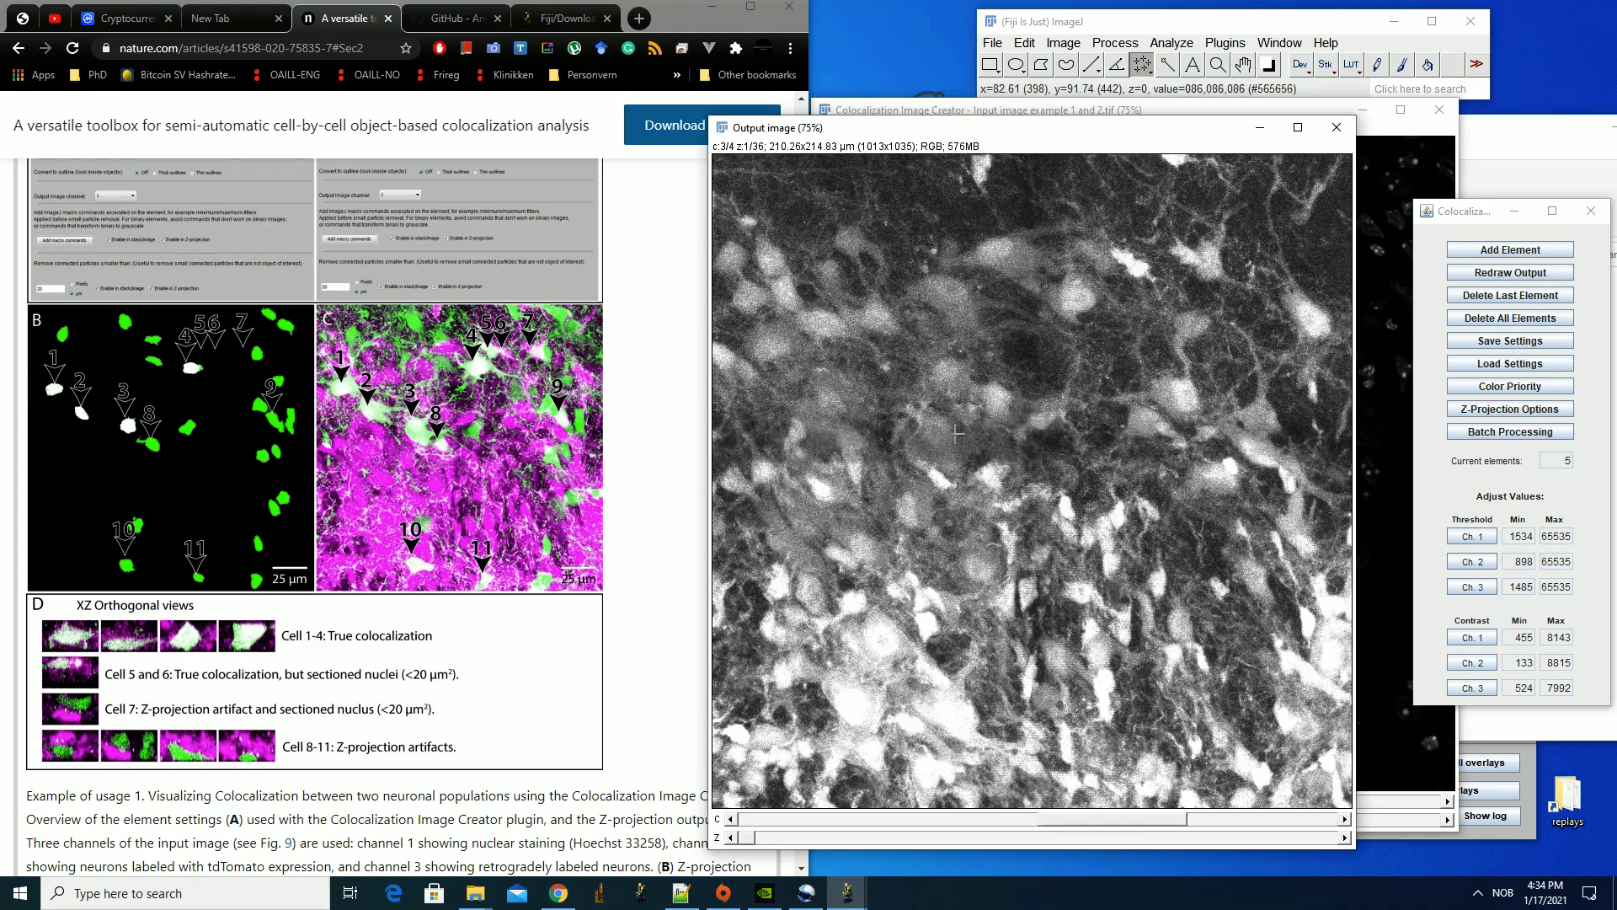
pyautogui.press('Right')
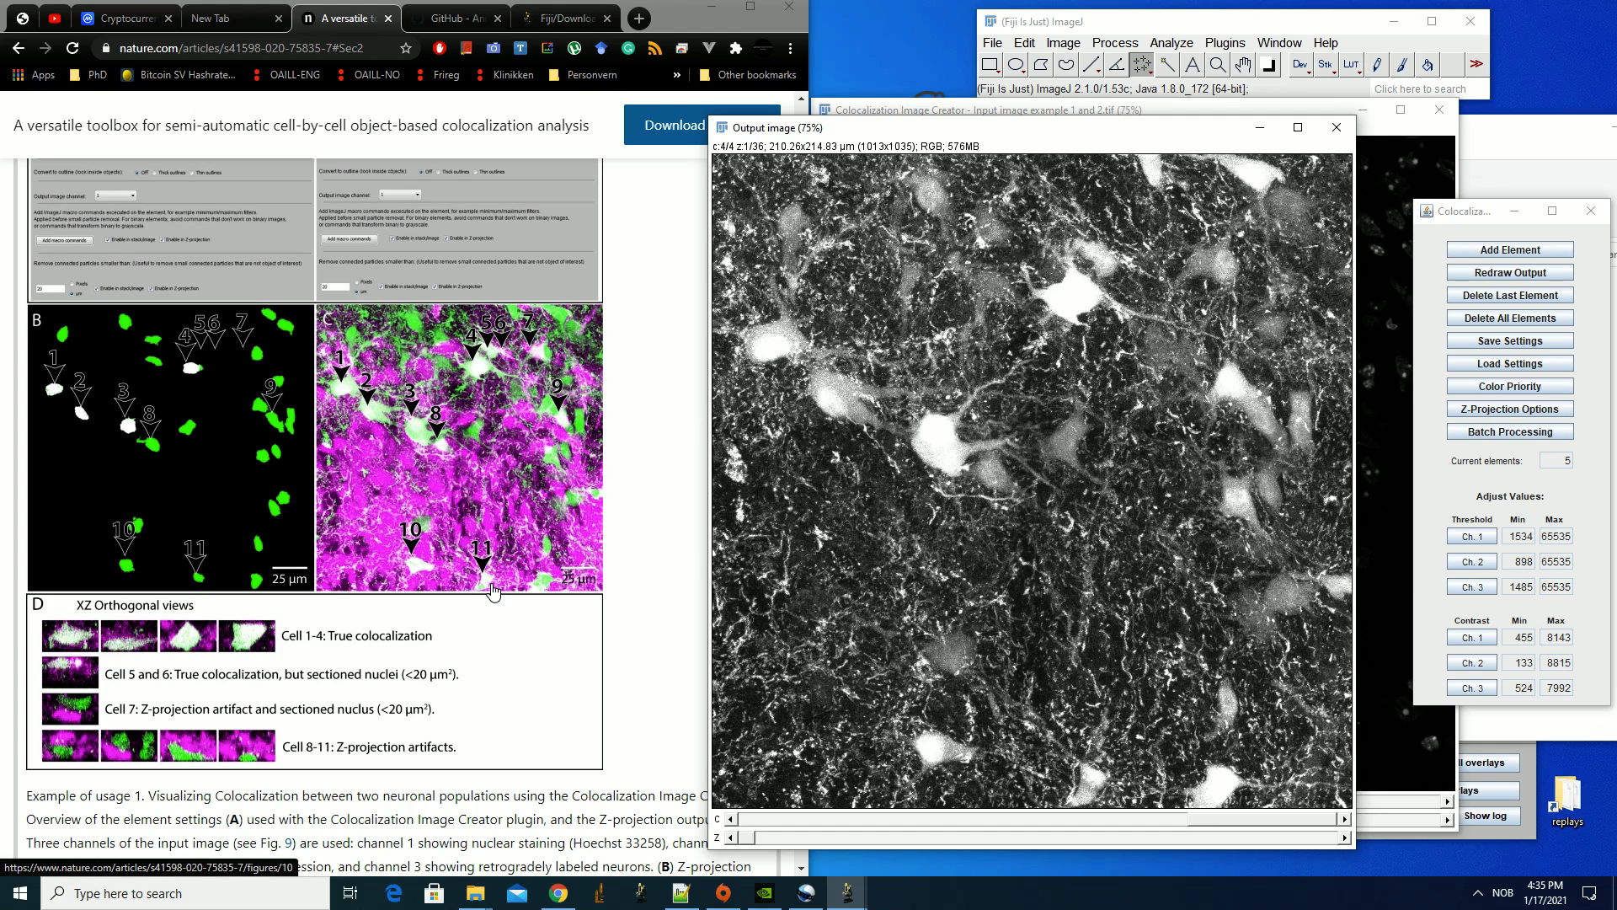
pyautogui.press('Left')
pyautogui.press('Right')
# Step through channel 4 to sections 27 and 31 and compare cell 10 near the image's lower edge with channel 3
pyautogui.scroll(-14, 940, 746)
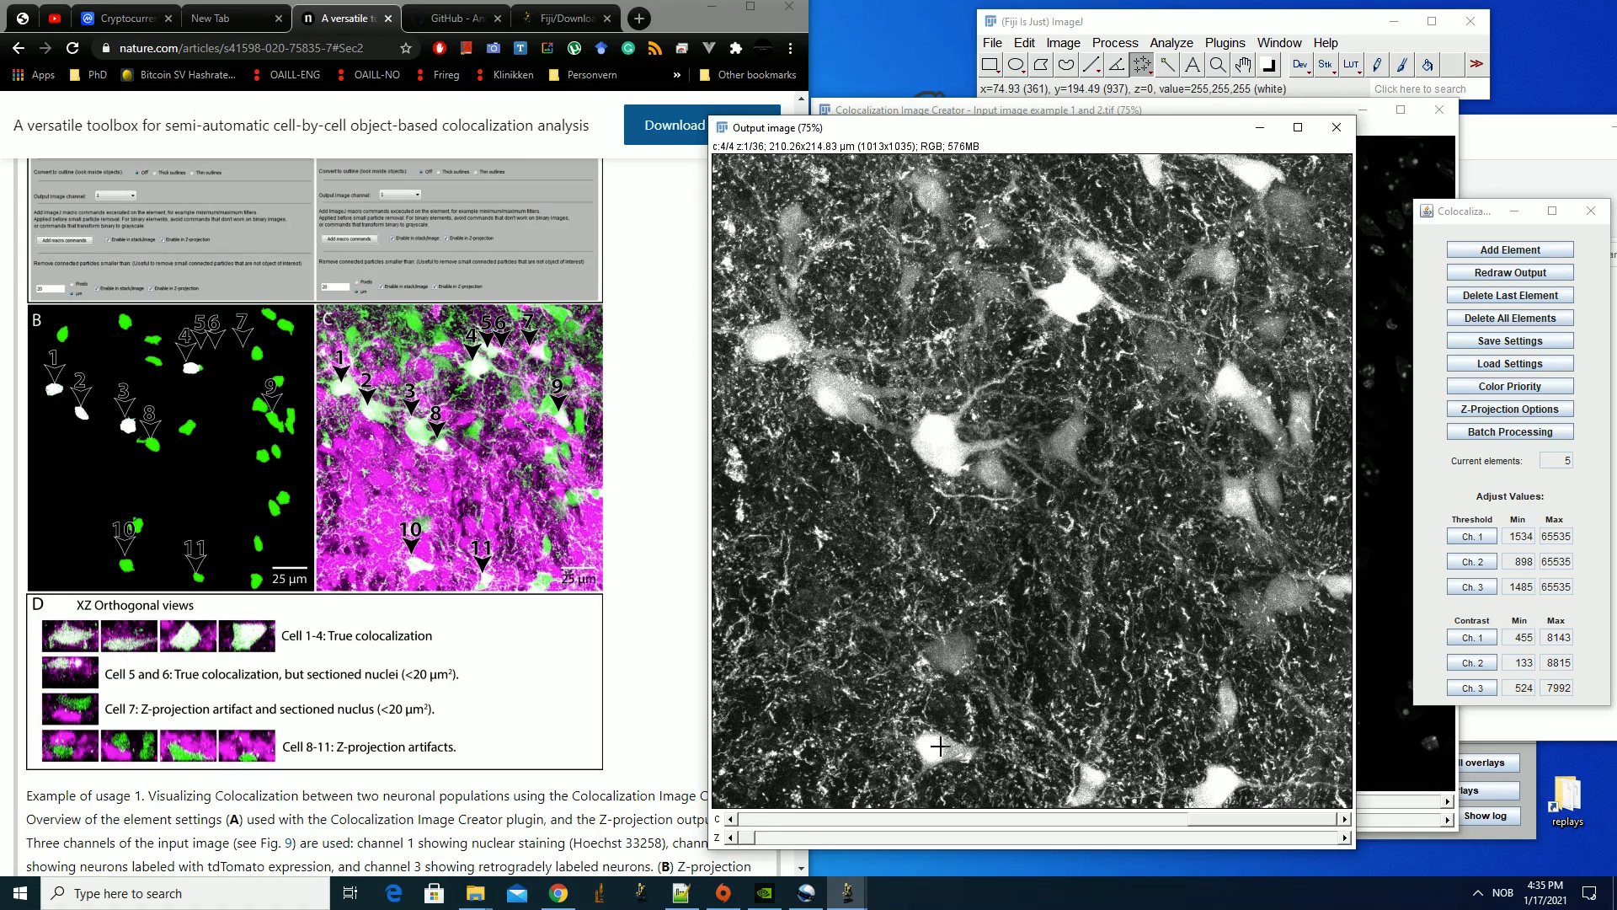
pyautogui.scroll(-16, 940, 746)
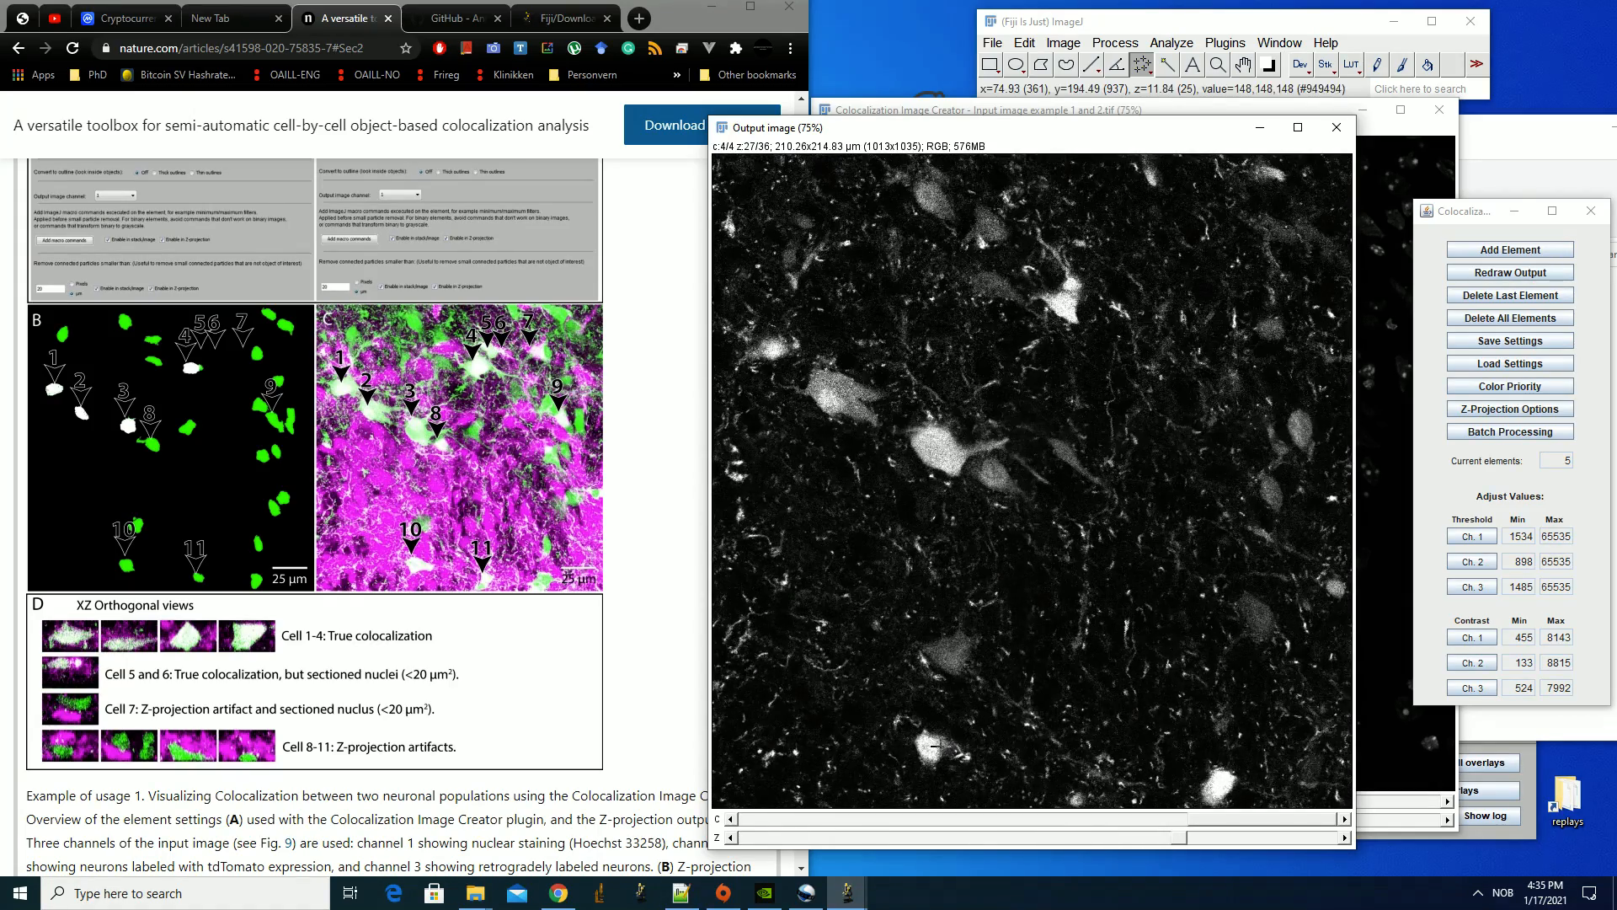
pyautogui.press('Left')
pyautogui.press('Right')
pyautogui.press('Left')
pyautogui.press('Right')
pyautogui.press('Left')
pyautogui.press('Right')
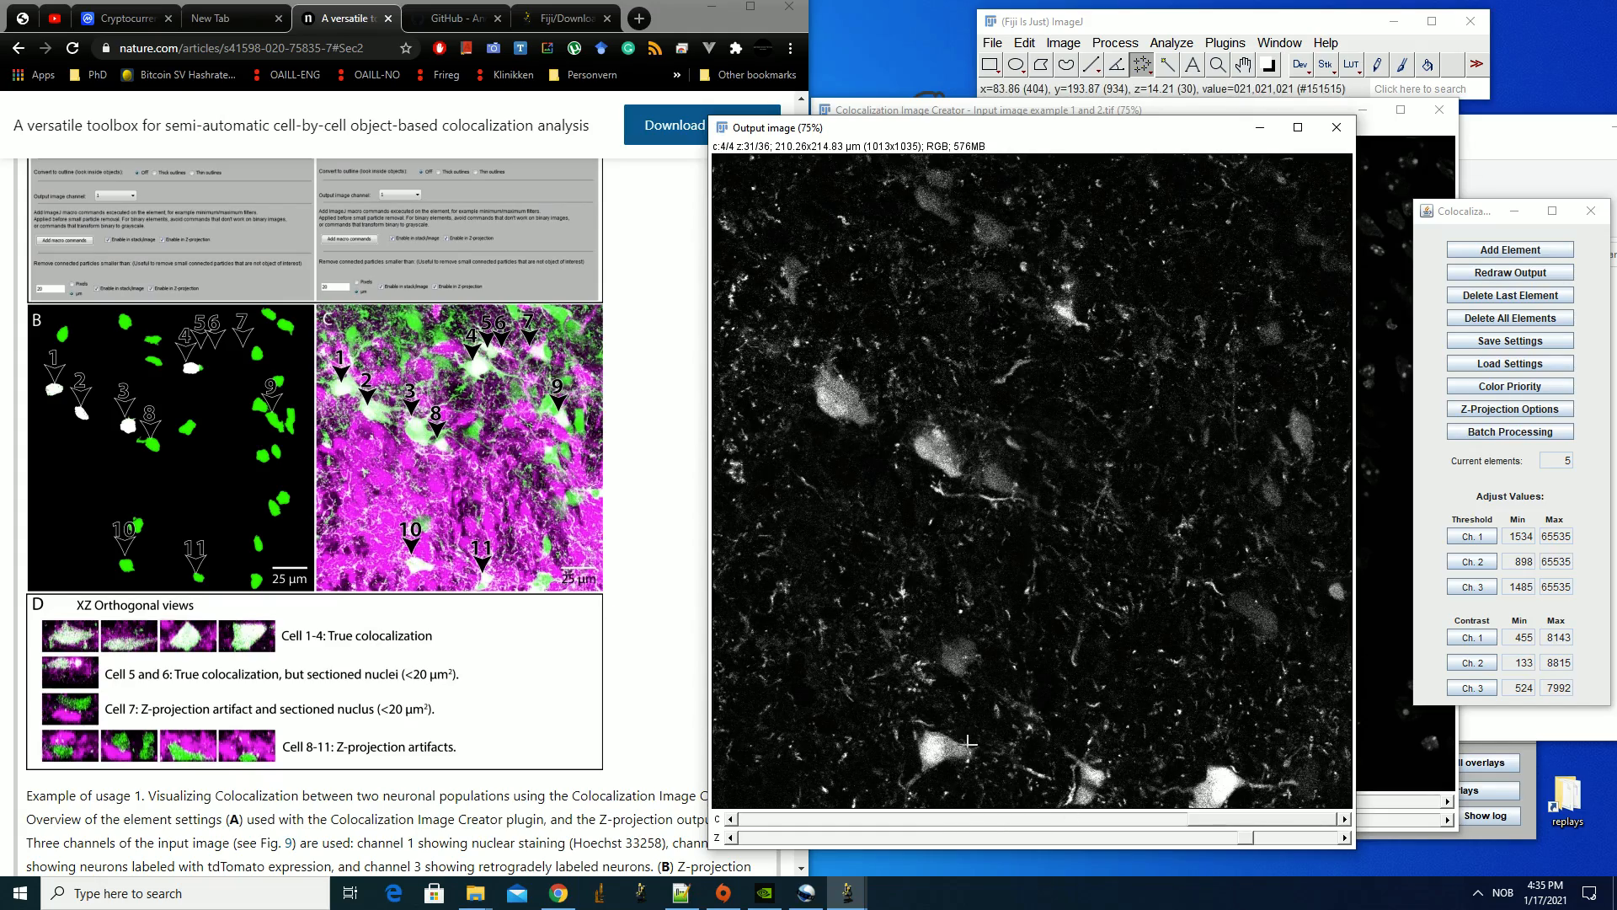
pyautogui.press('Left')
# Go back to the sections around 15 in channel 3 and examine the labeling at cell 10's position
pyautogui.moveTo(1246, 837); pyautogui.dragTo(962, 837)
pyautogui.scroll(2, 944, 752)
pyautogui.scroll(-3, 751, 649)
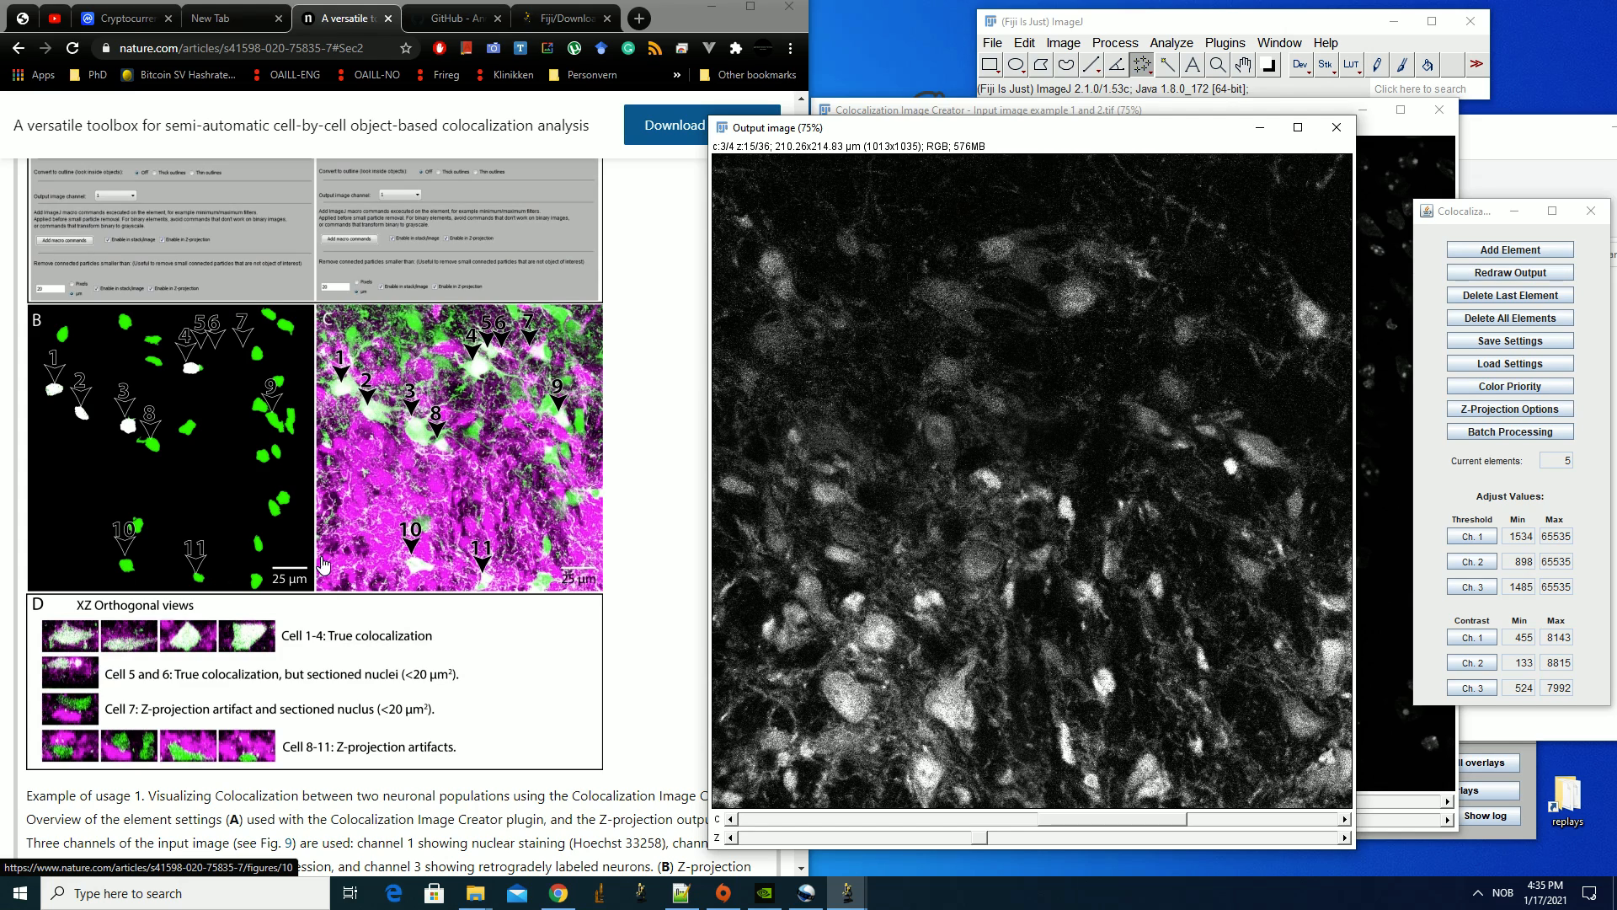
pyautogui.scroll(2, 1118, 754)
pyautogui.scroll(1, 1097, 785)
# Step through sections 22 to 28 of channel 1 to examine where the green cell 10 appears
pyautogui.scroll(-13, 1086, 783)
pyautogui.scroll(-2, 1053, 771)
pyautogui.scroll(-2, 942, 749)
pyautogui.scroll(1, 942, 749)
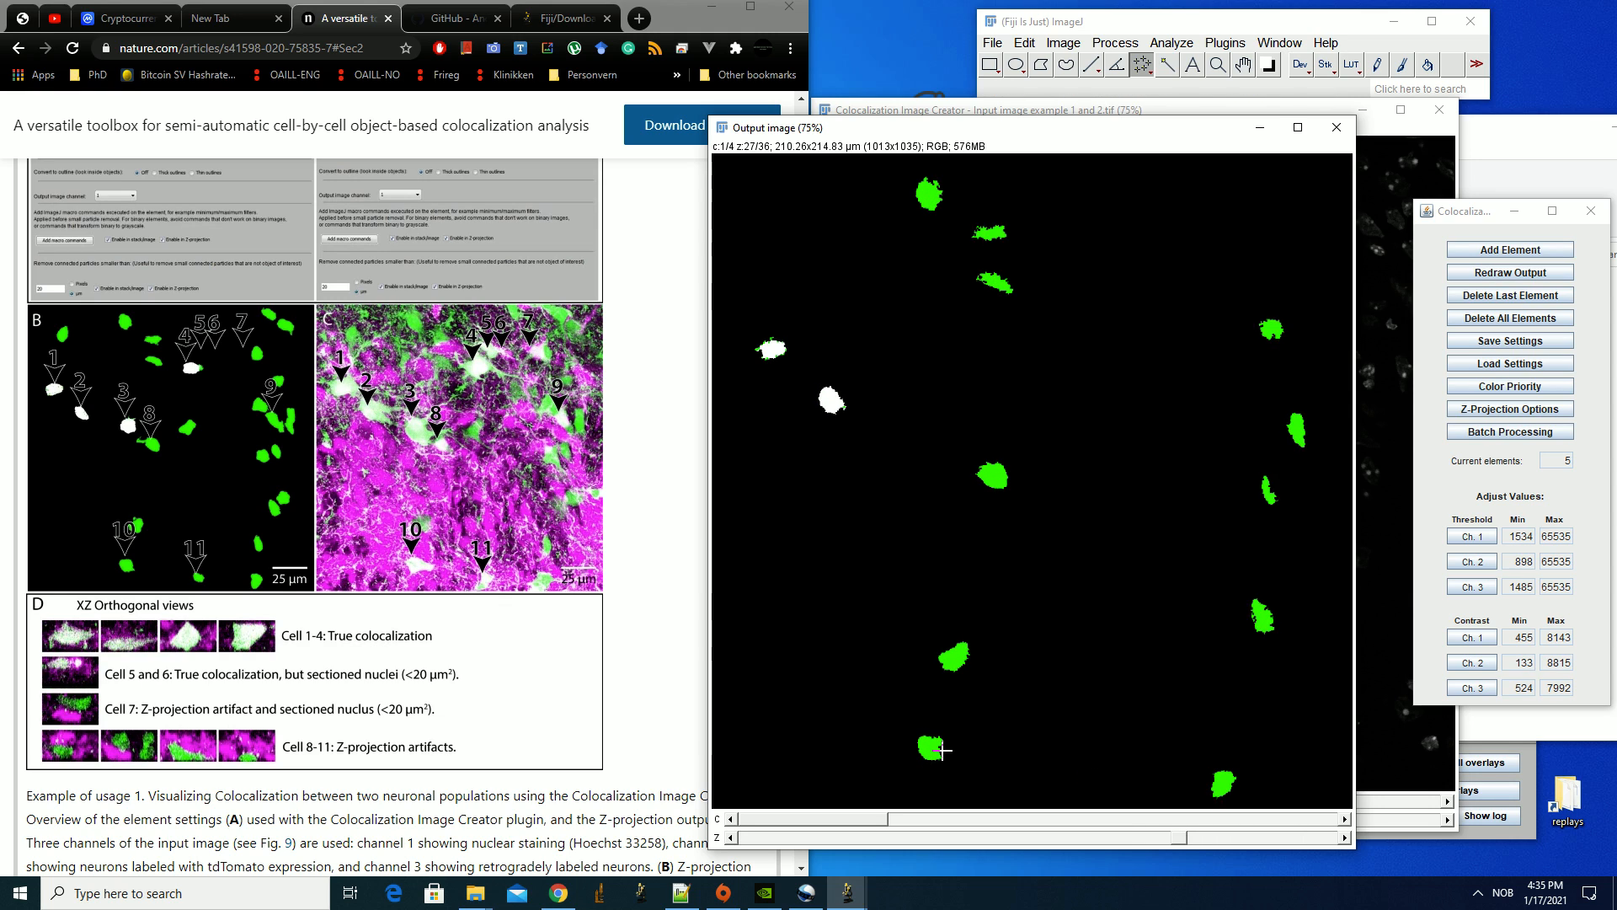
pyautogui.scroll(5, 941, 749)
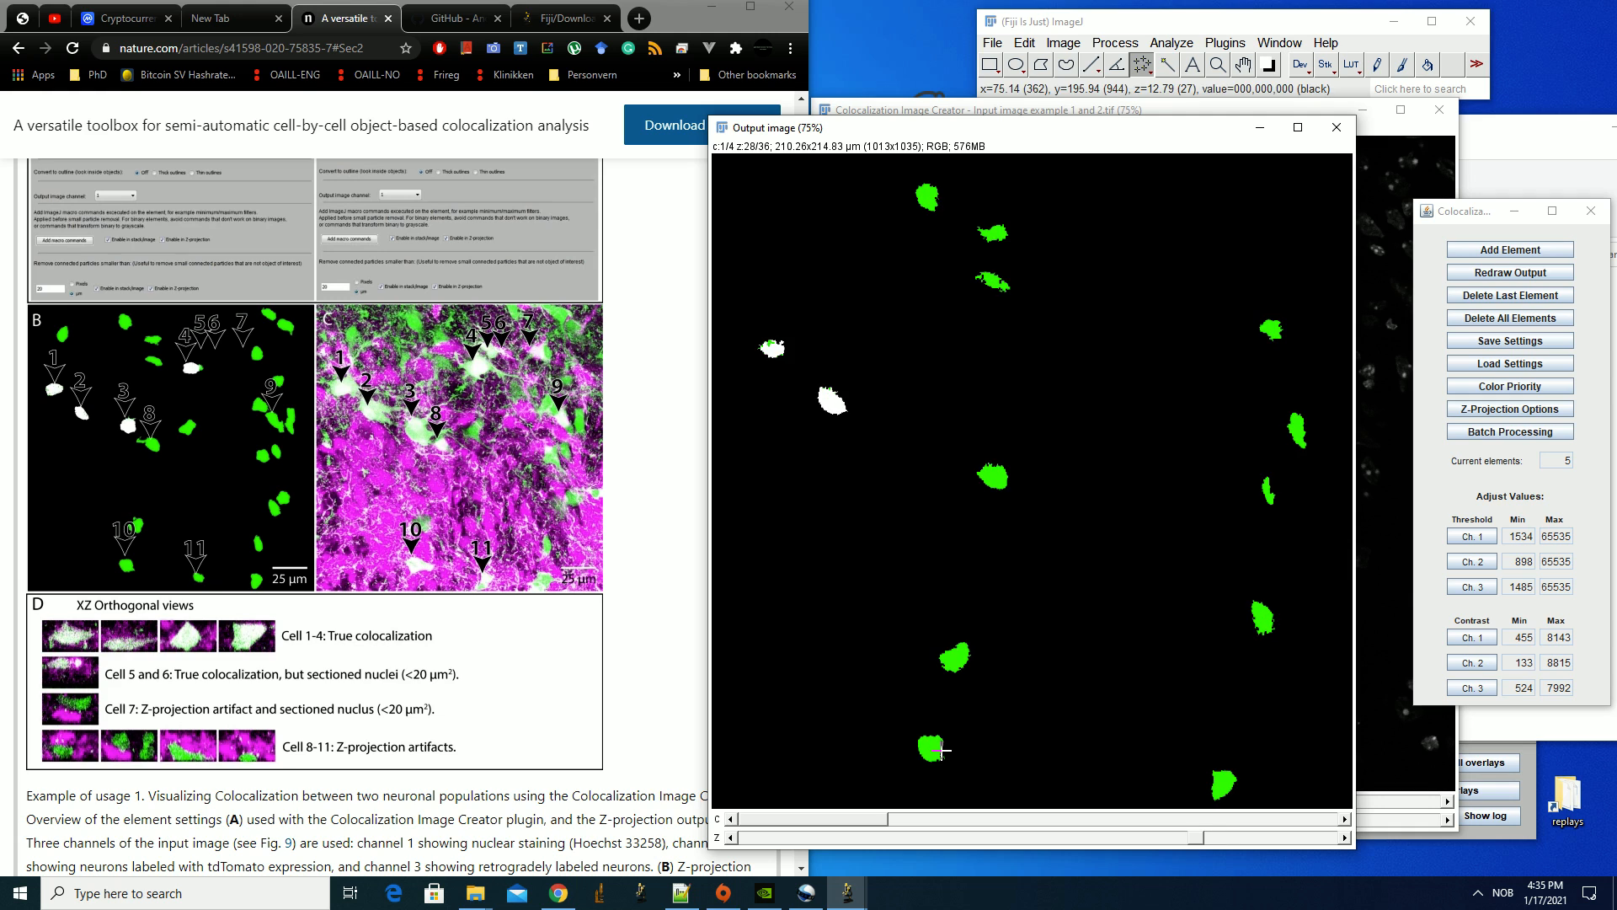
pyautogui.scroll(-2, 933, 751)
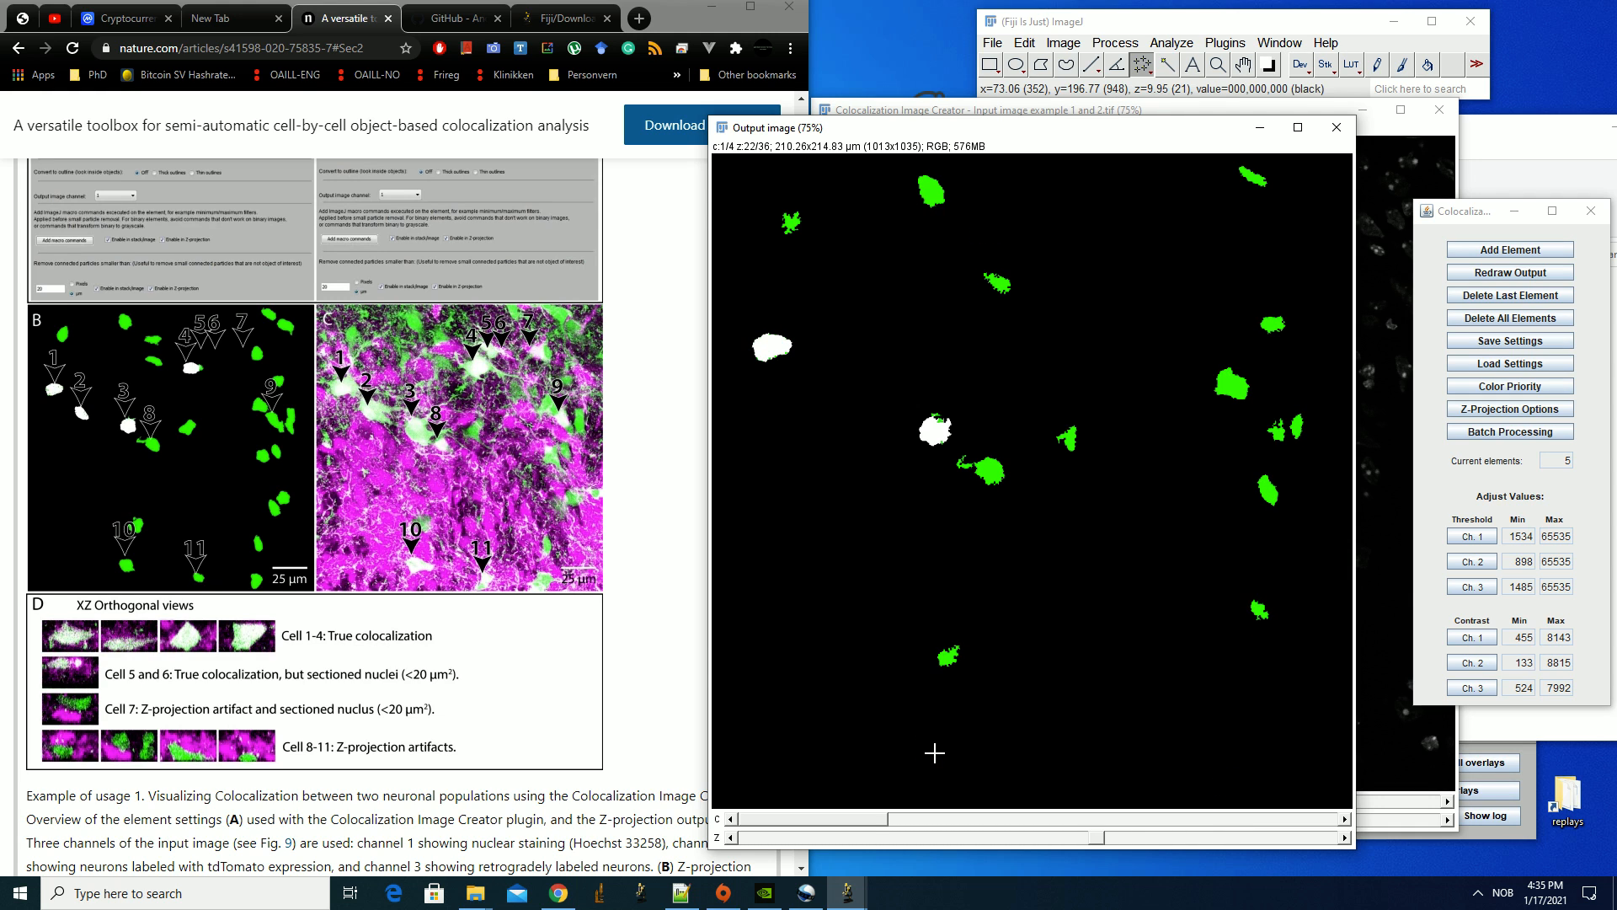
# Compare cell 10's position at section 27 between the nuclei in channel 2 and the labeling in channel 3
pyautogui.scroll(-1, 906, 763)
pyautogui.scroll(-1, 930, 752)
pyautogui.scroll(1, 930, 752)
pyautogui.scroll(-2, 935, 751)
pyautogui.scroll(1, 935, 751)
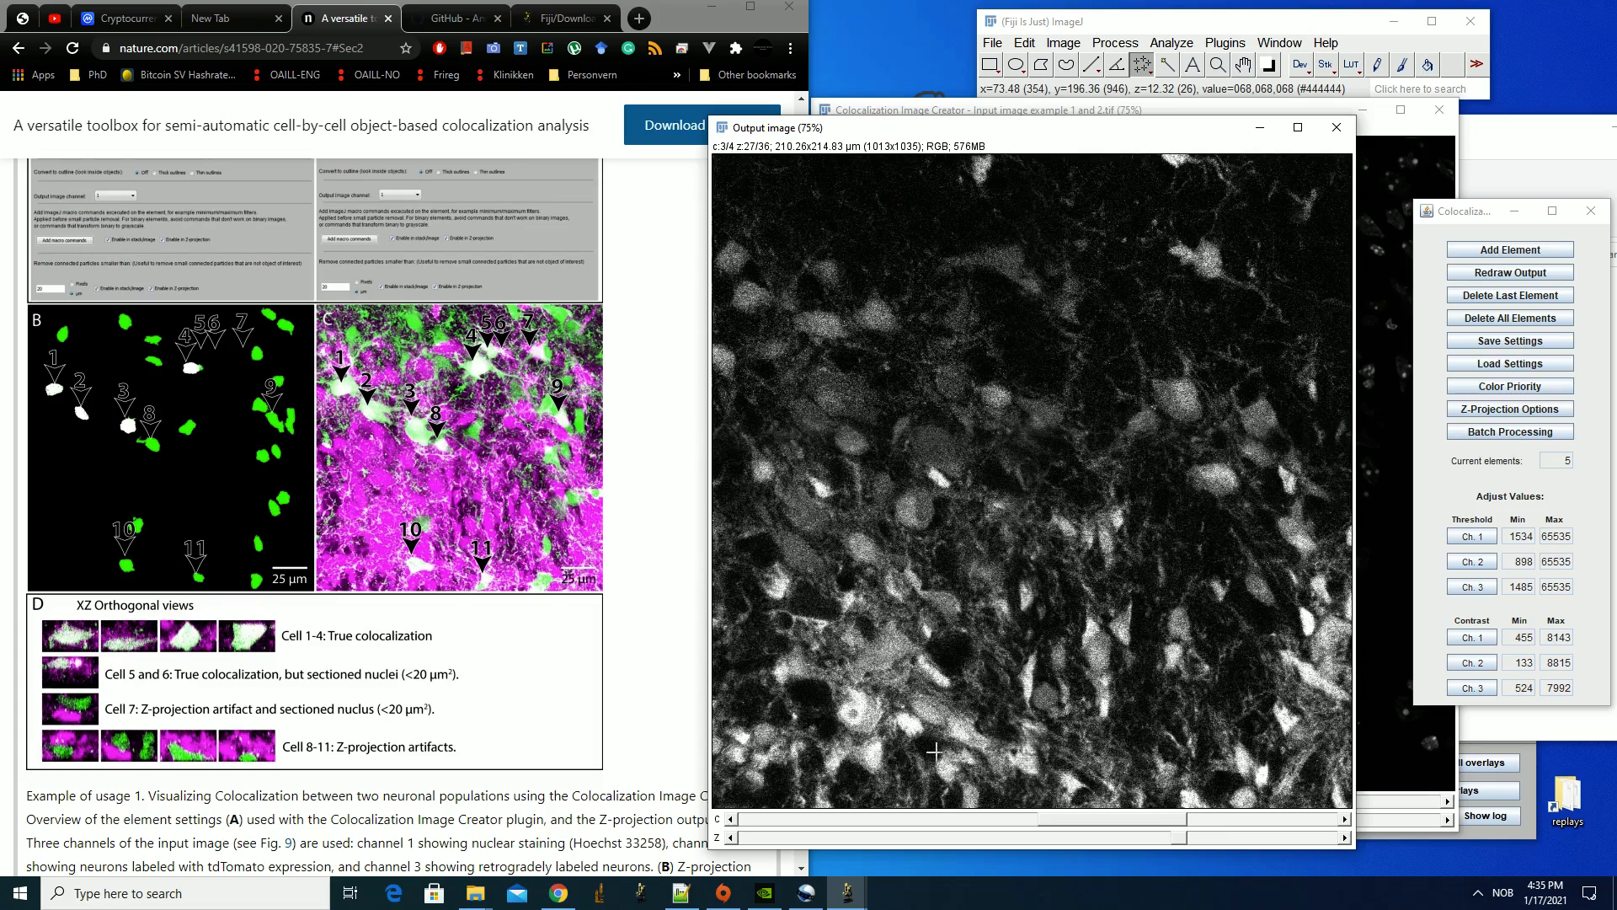
pyautogui.scroll(-4, 934, 752)
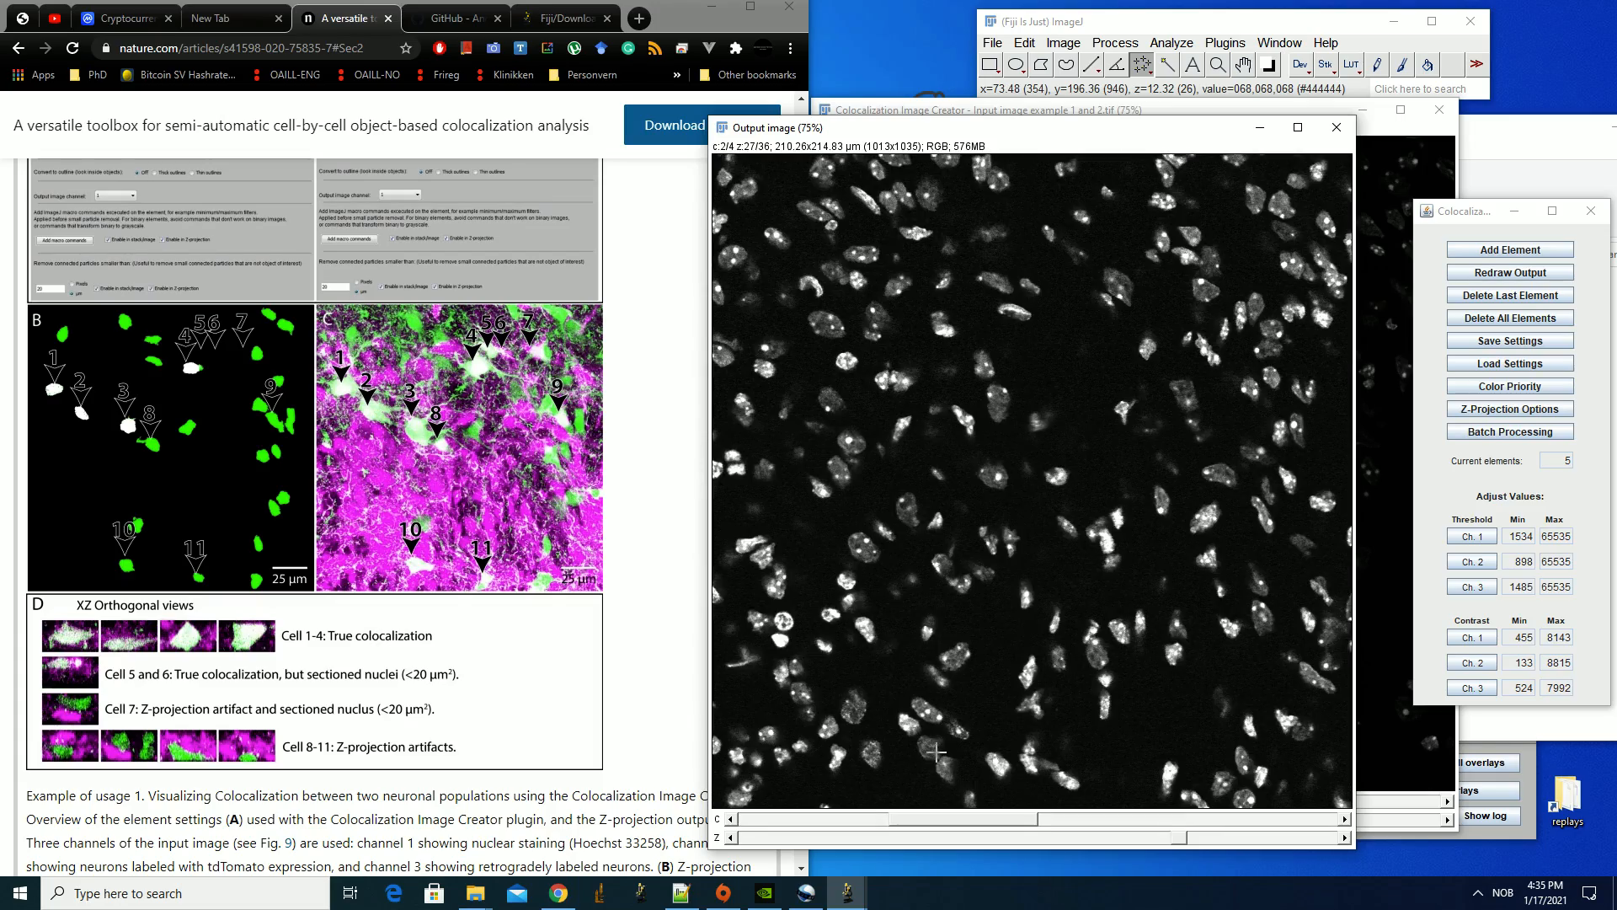
# Examine cell 10's position in channel 3 at sections 20 and 12 and in channel 2 at section 17, and return to channel 1
pyautogui.scroll(-12, 934, 751)
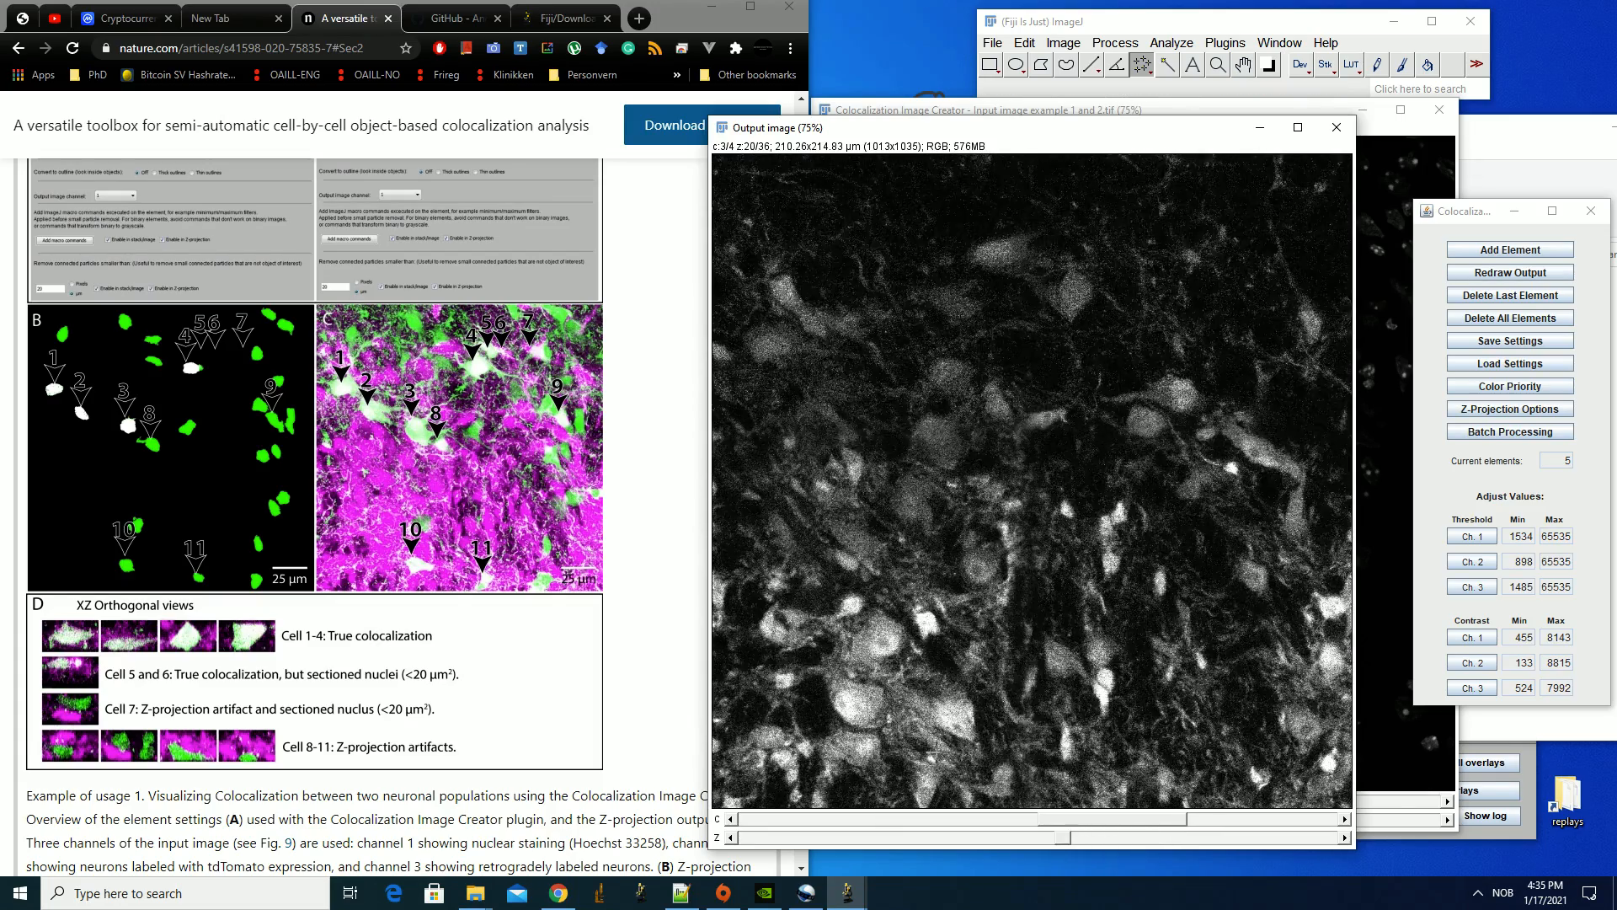
pyautogui.scroll(-2, 933, 751)
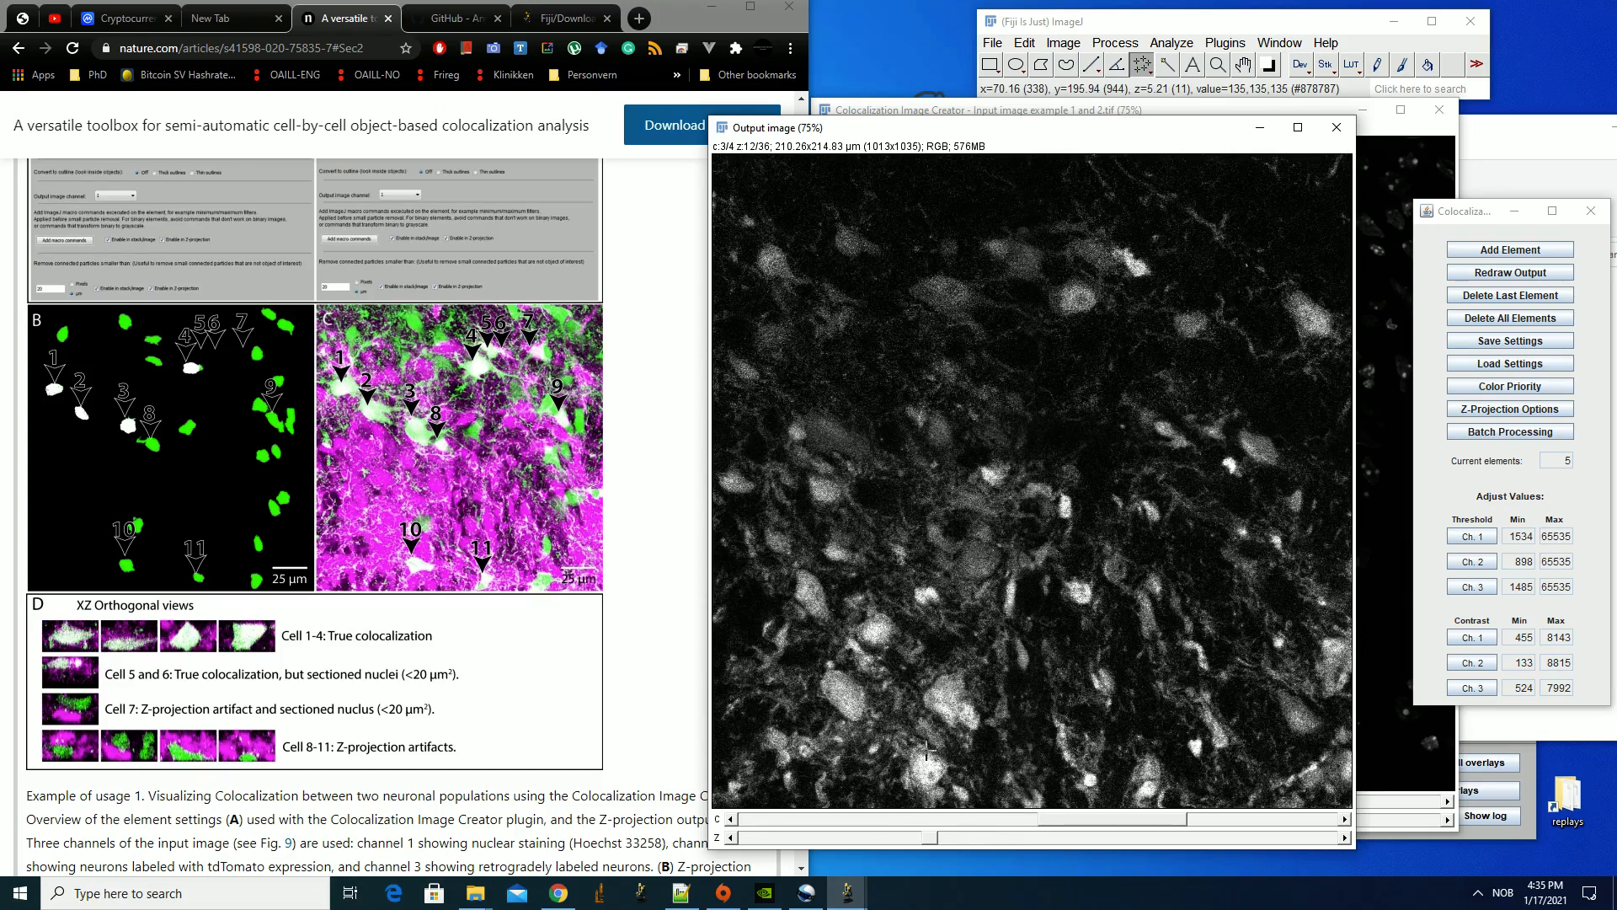
pyautogui.scroll(1, 934, 752)
pyautogui.scroll(9, 934, 748)
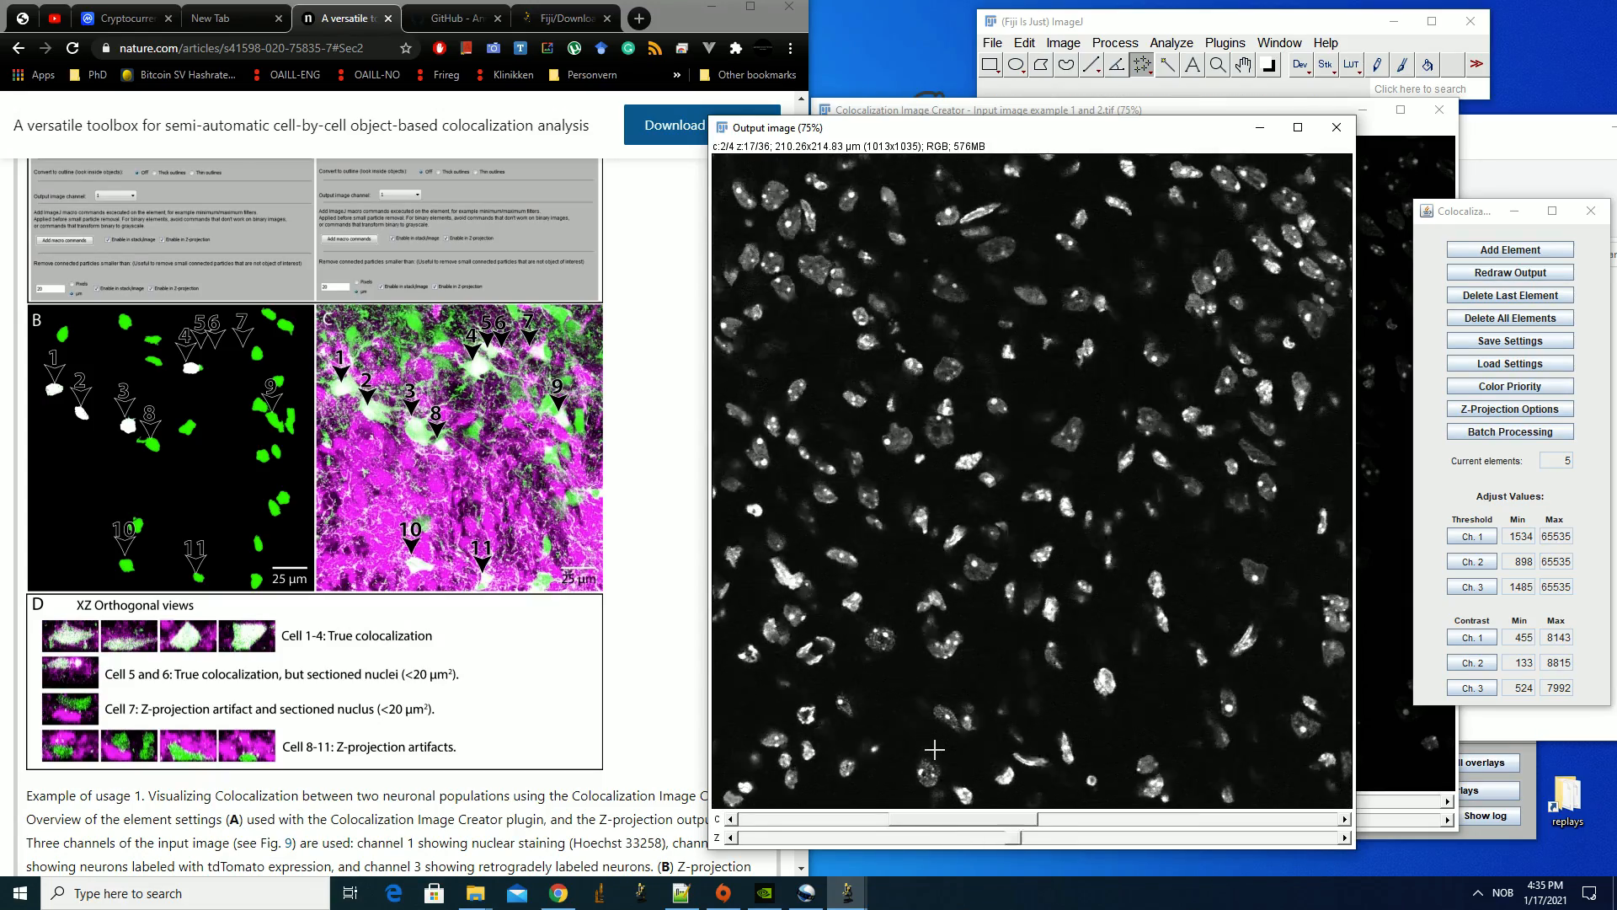
pyautogui.scroll(20, 934, 750)
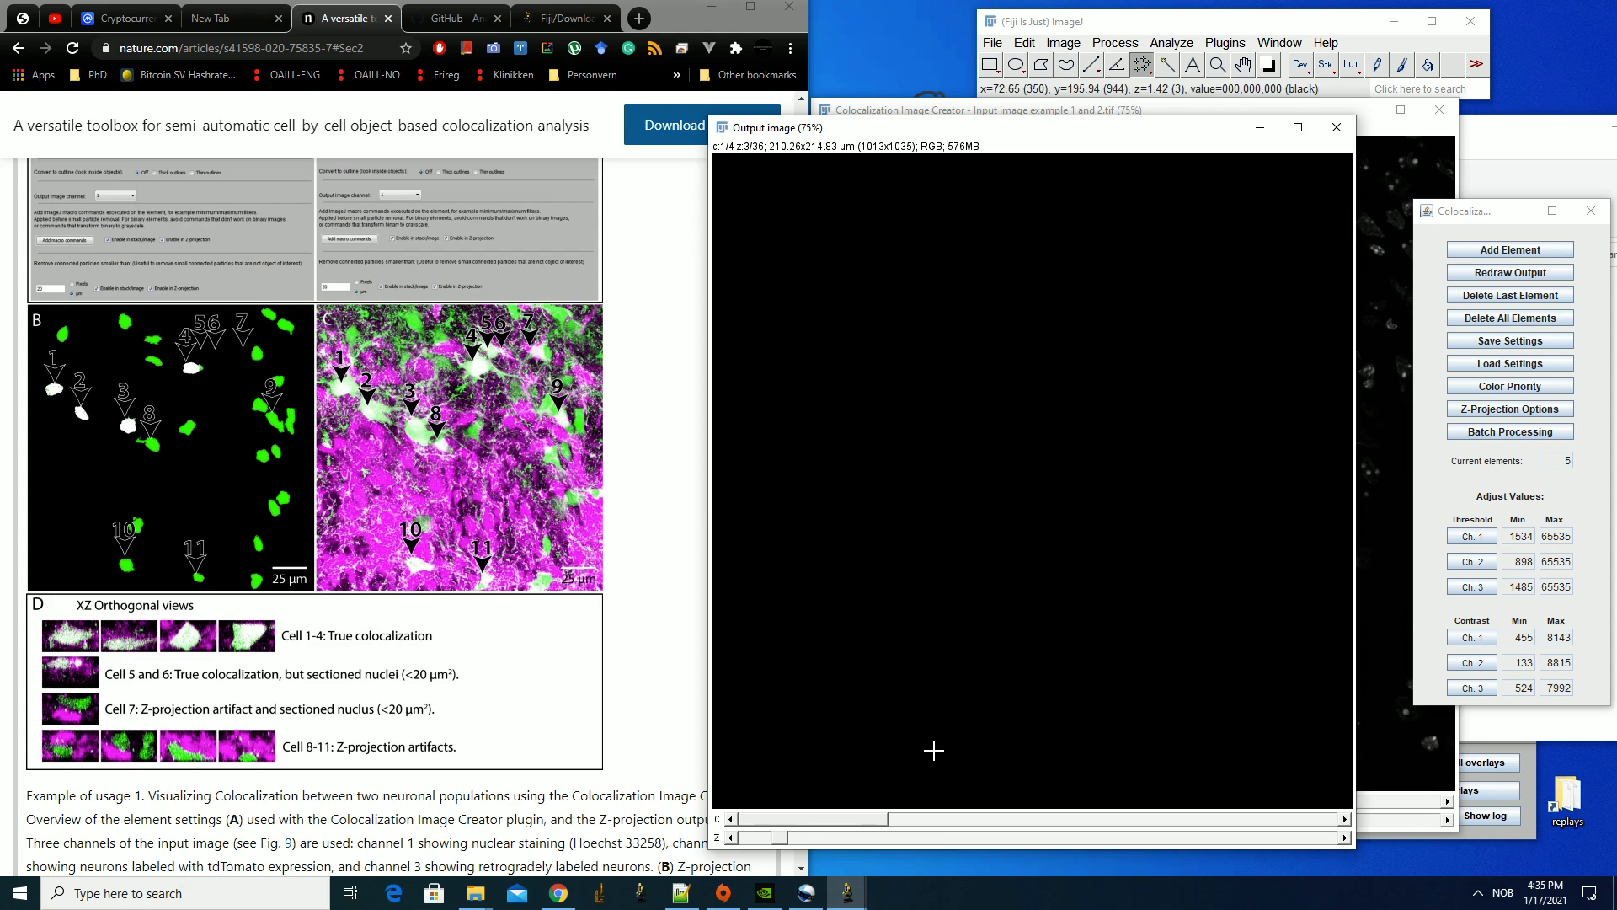
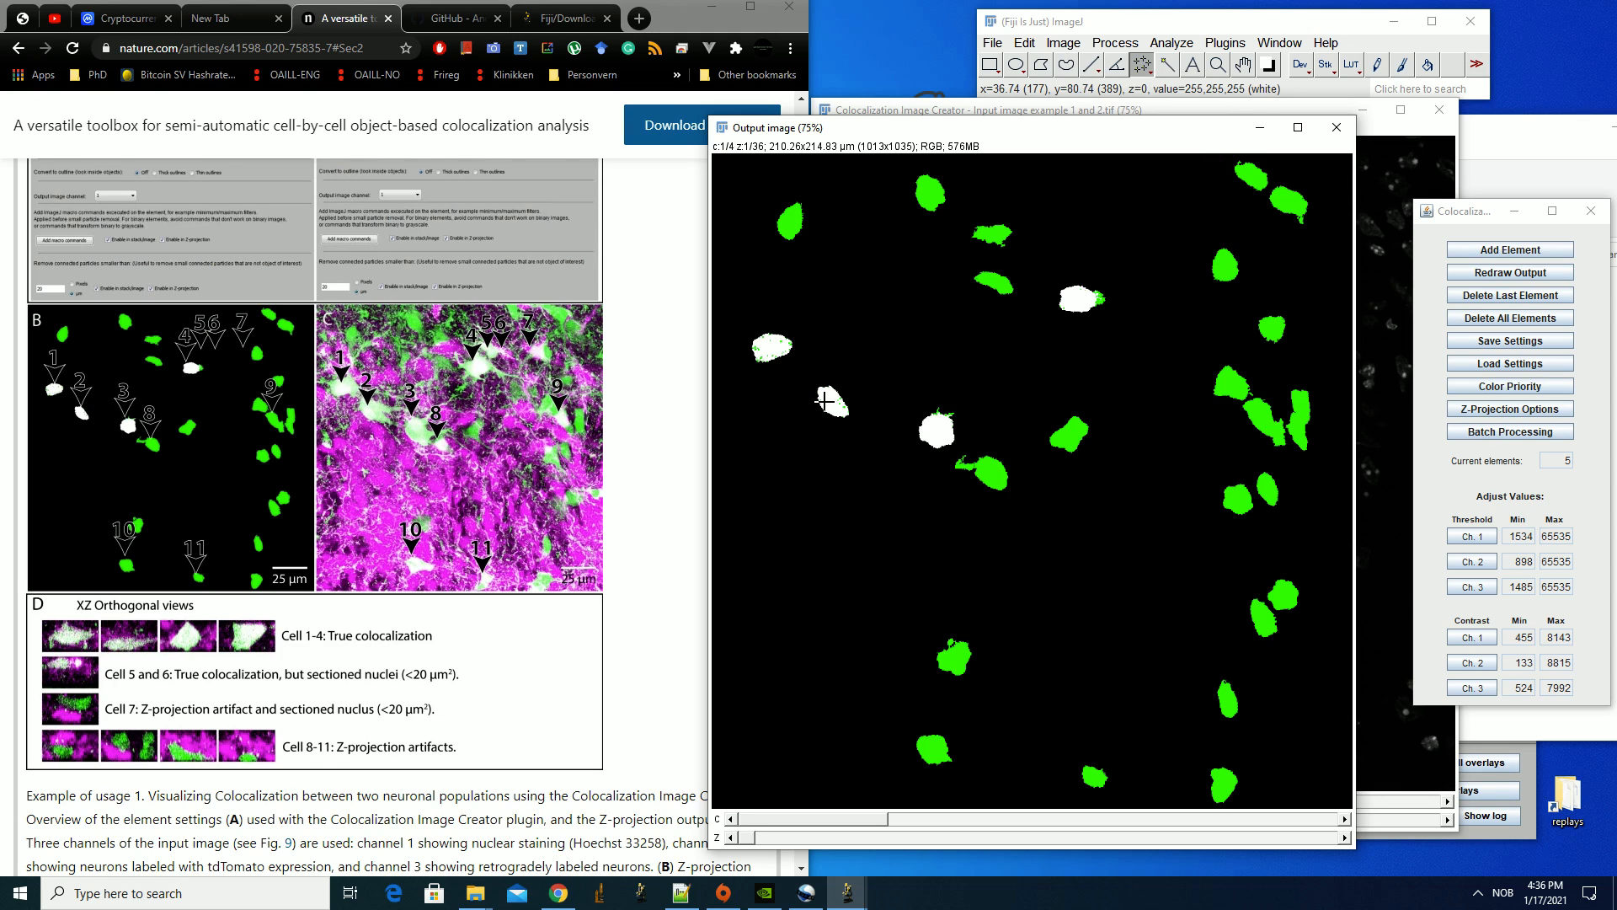
# Step from the Z-projection through channel 1 to section 30 to examine the white and green cells section by section
pyautogui.scroll(-20, 820, 451)
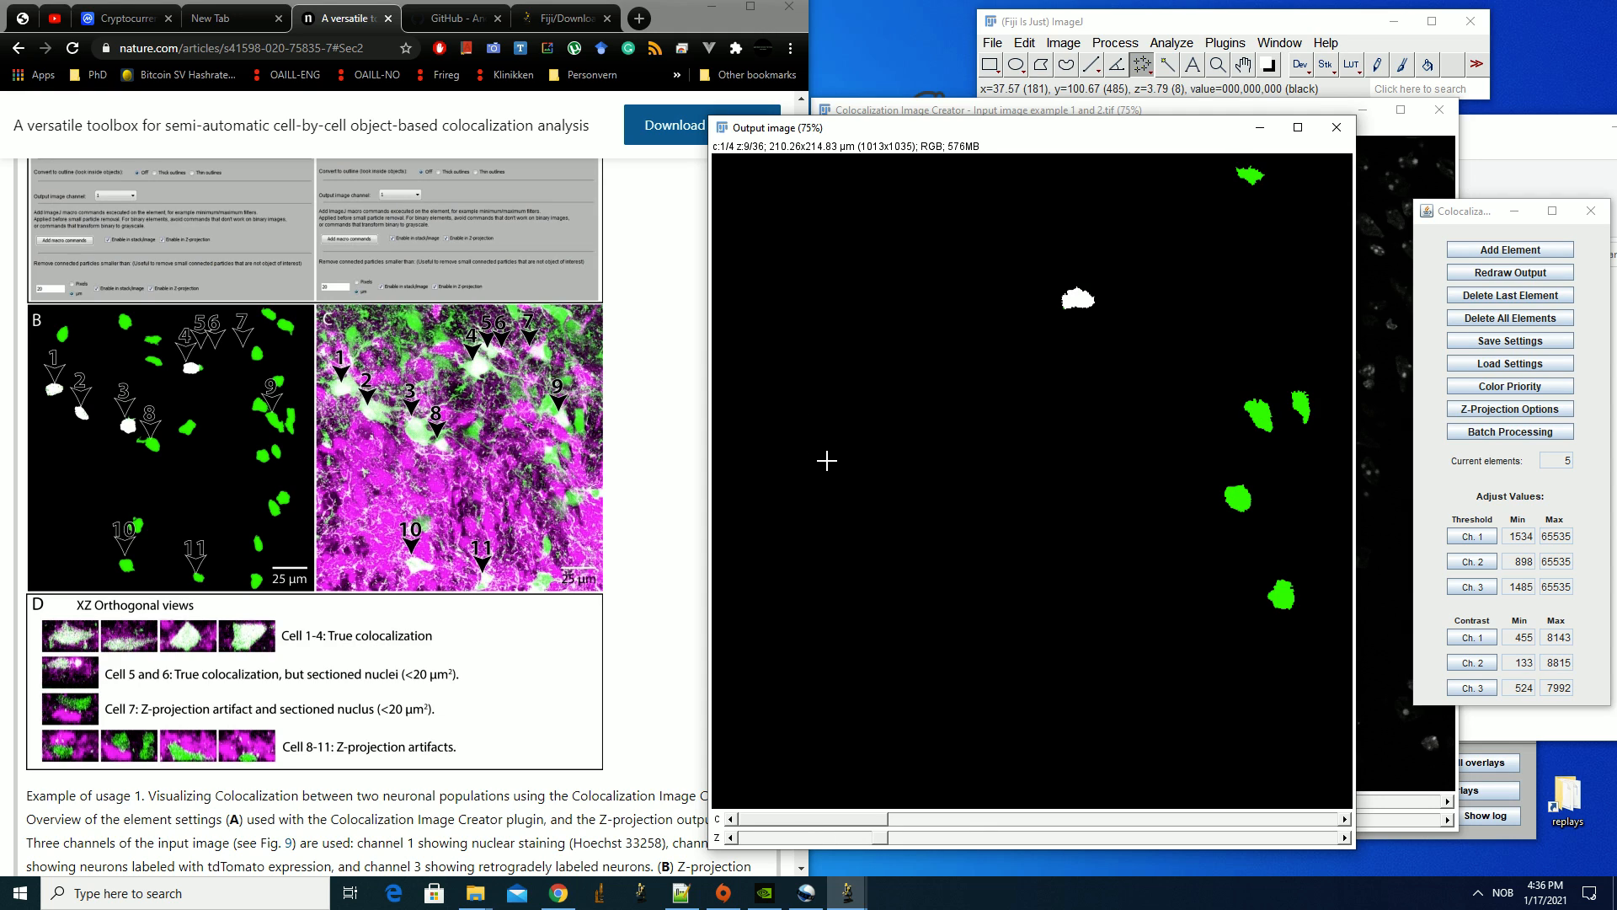
pyautogui.scroll(-1, 837, 453)
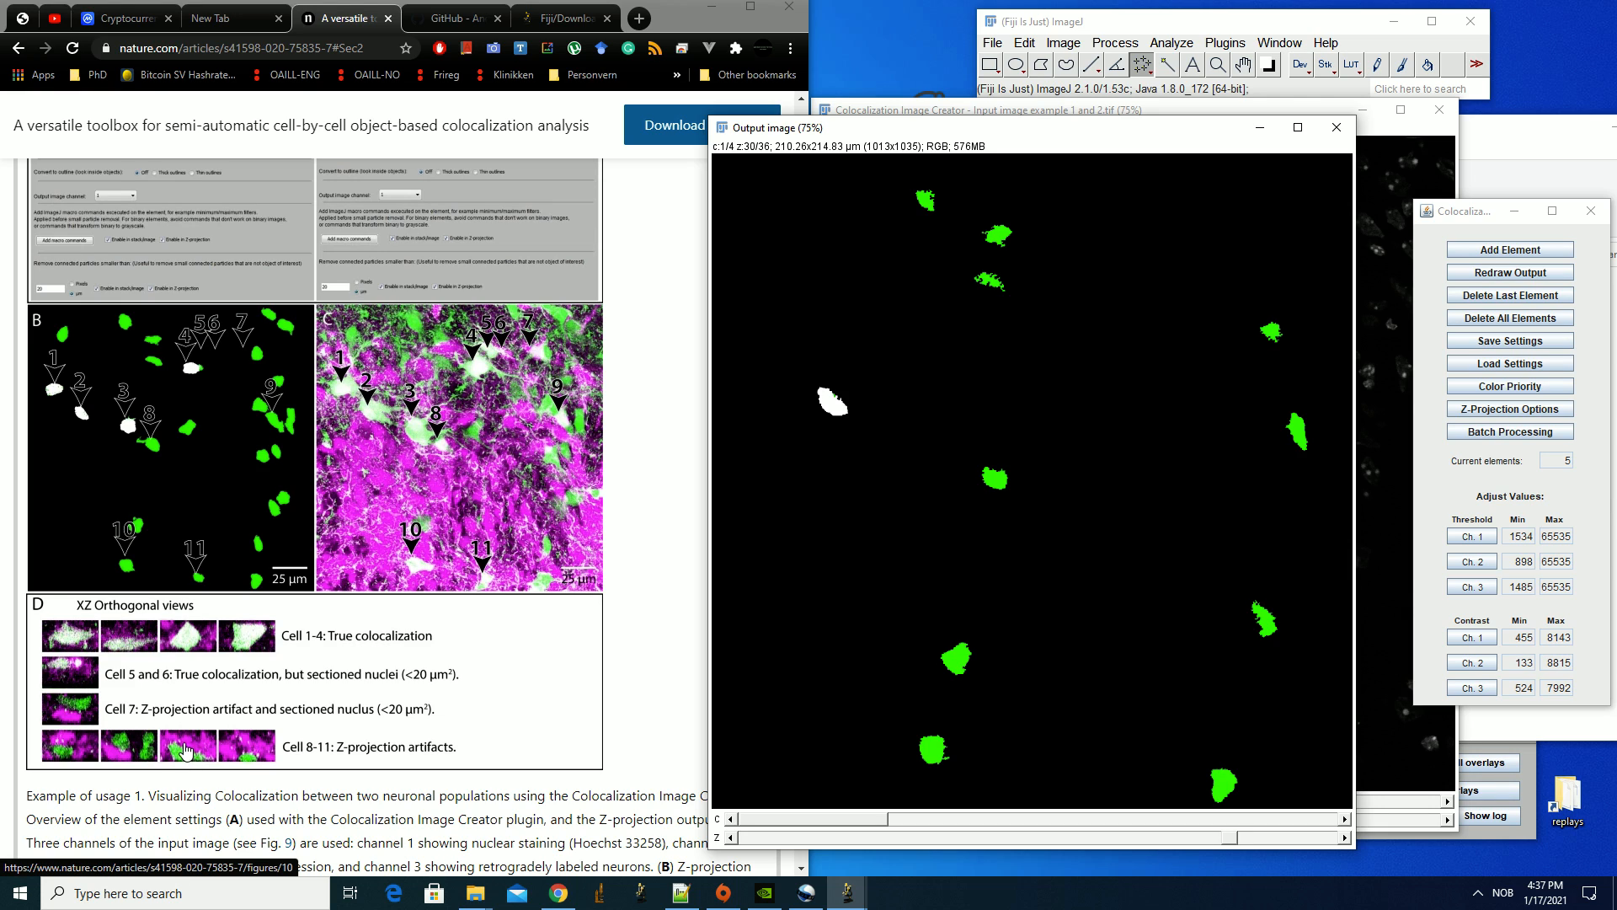
# Step back and forth between sections 34 and 13 of channel 1 to examine the individual cells, and return to the Z-projection
pyautogui.scroll(7, 1022, 733)
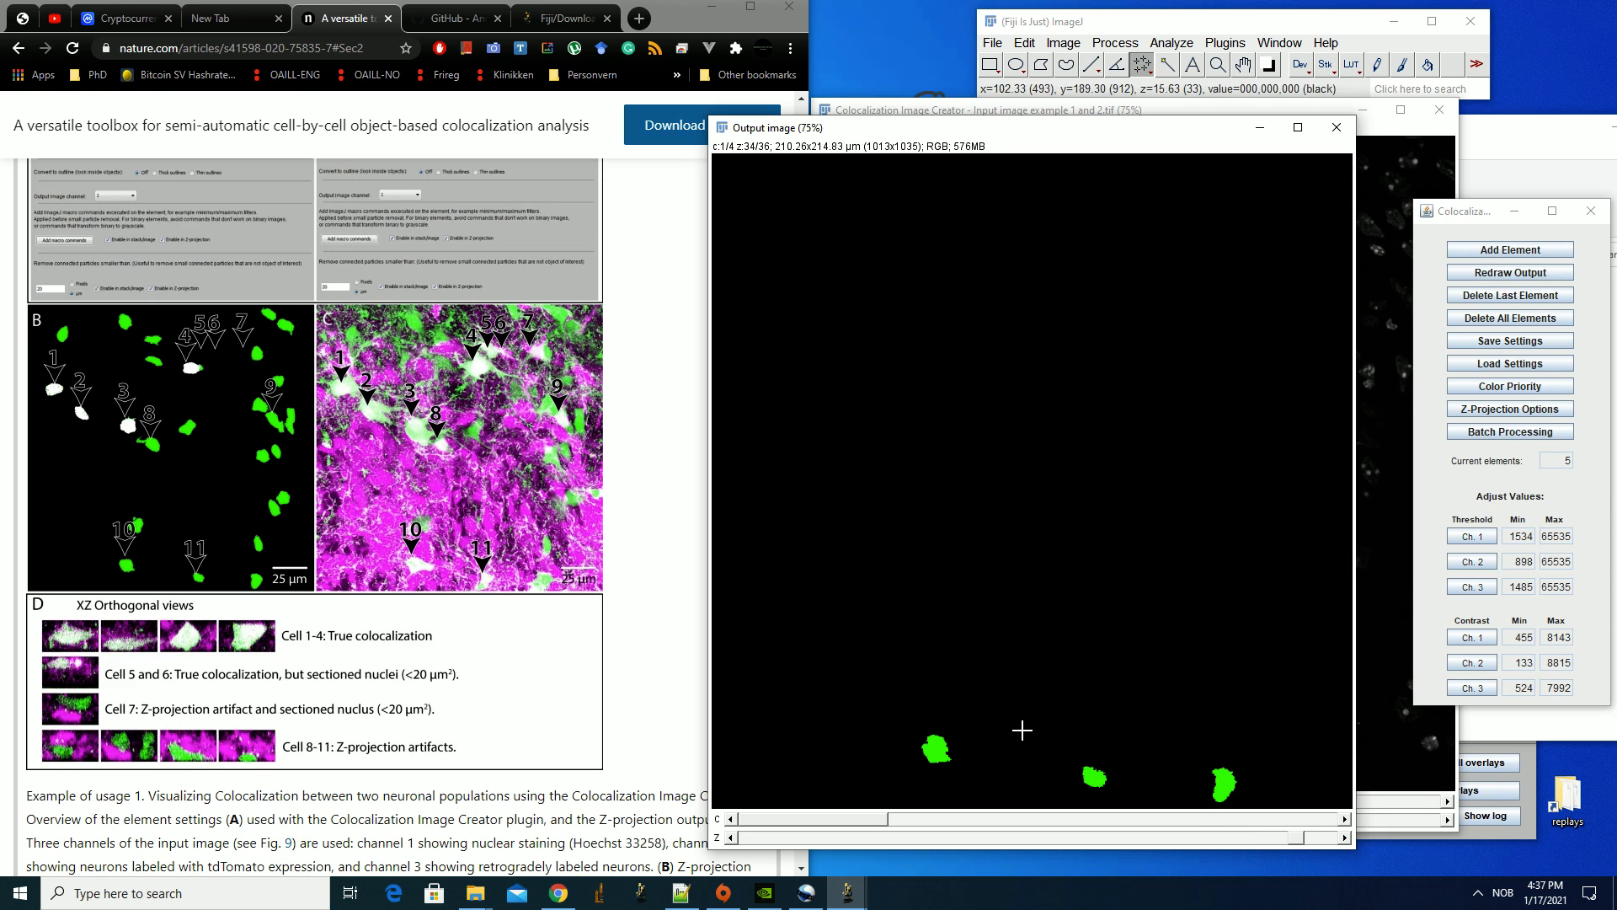
pyautogui.scroll(1, 956, 754)
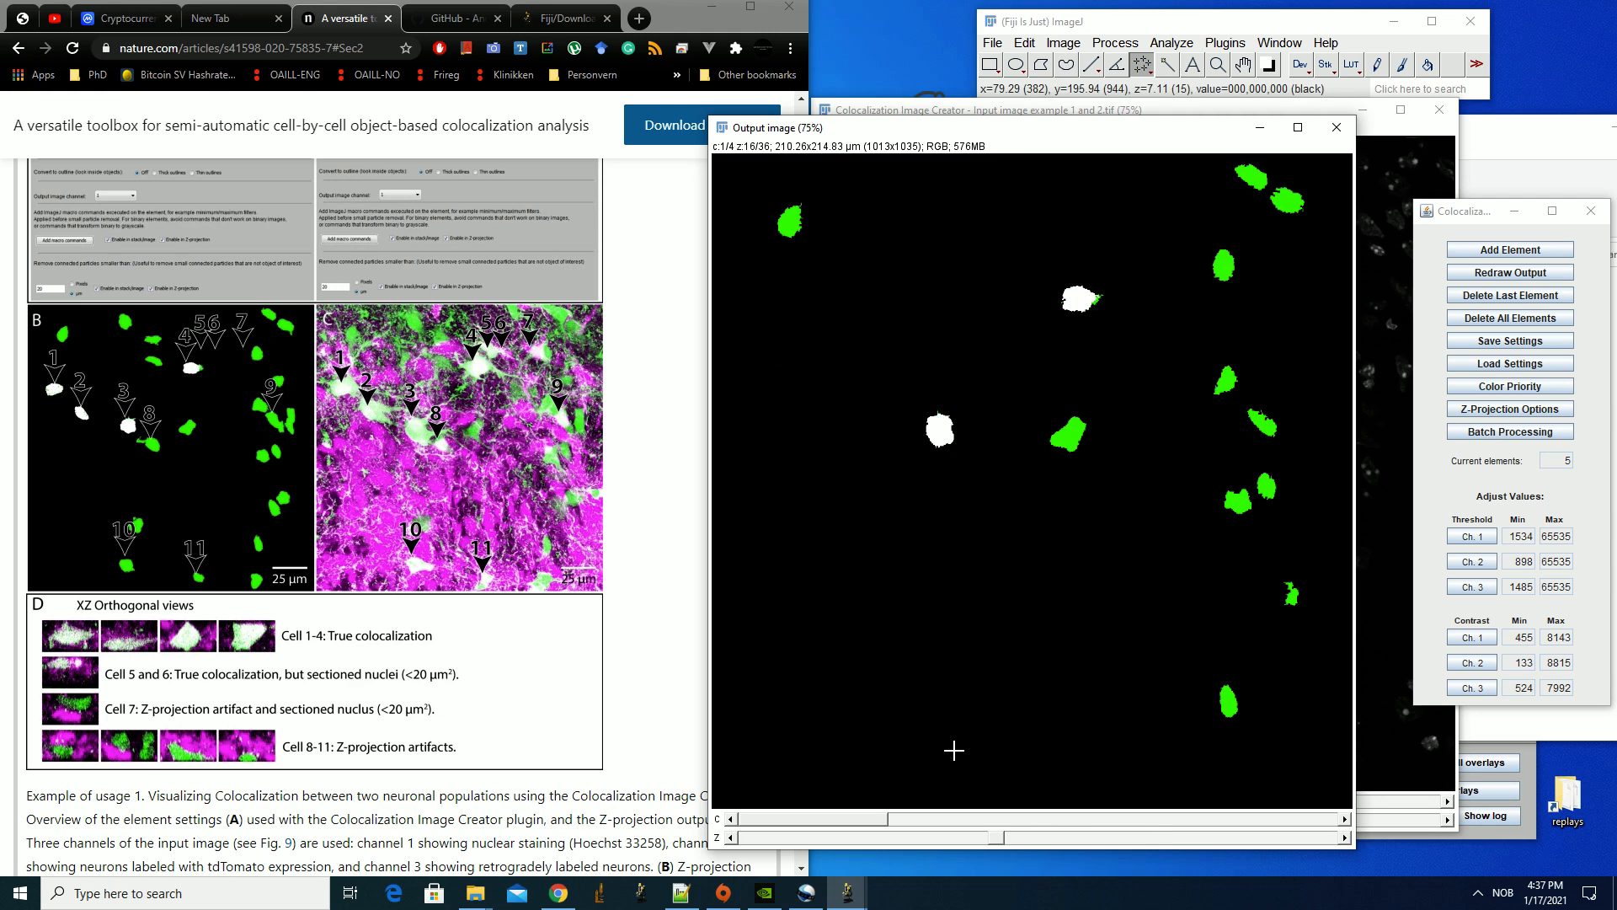
pyautogui.scroll(-7, 956, 740)
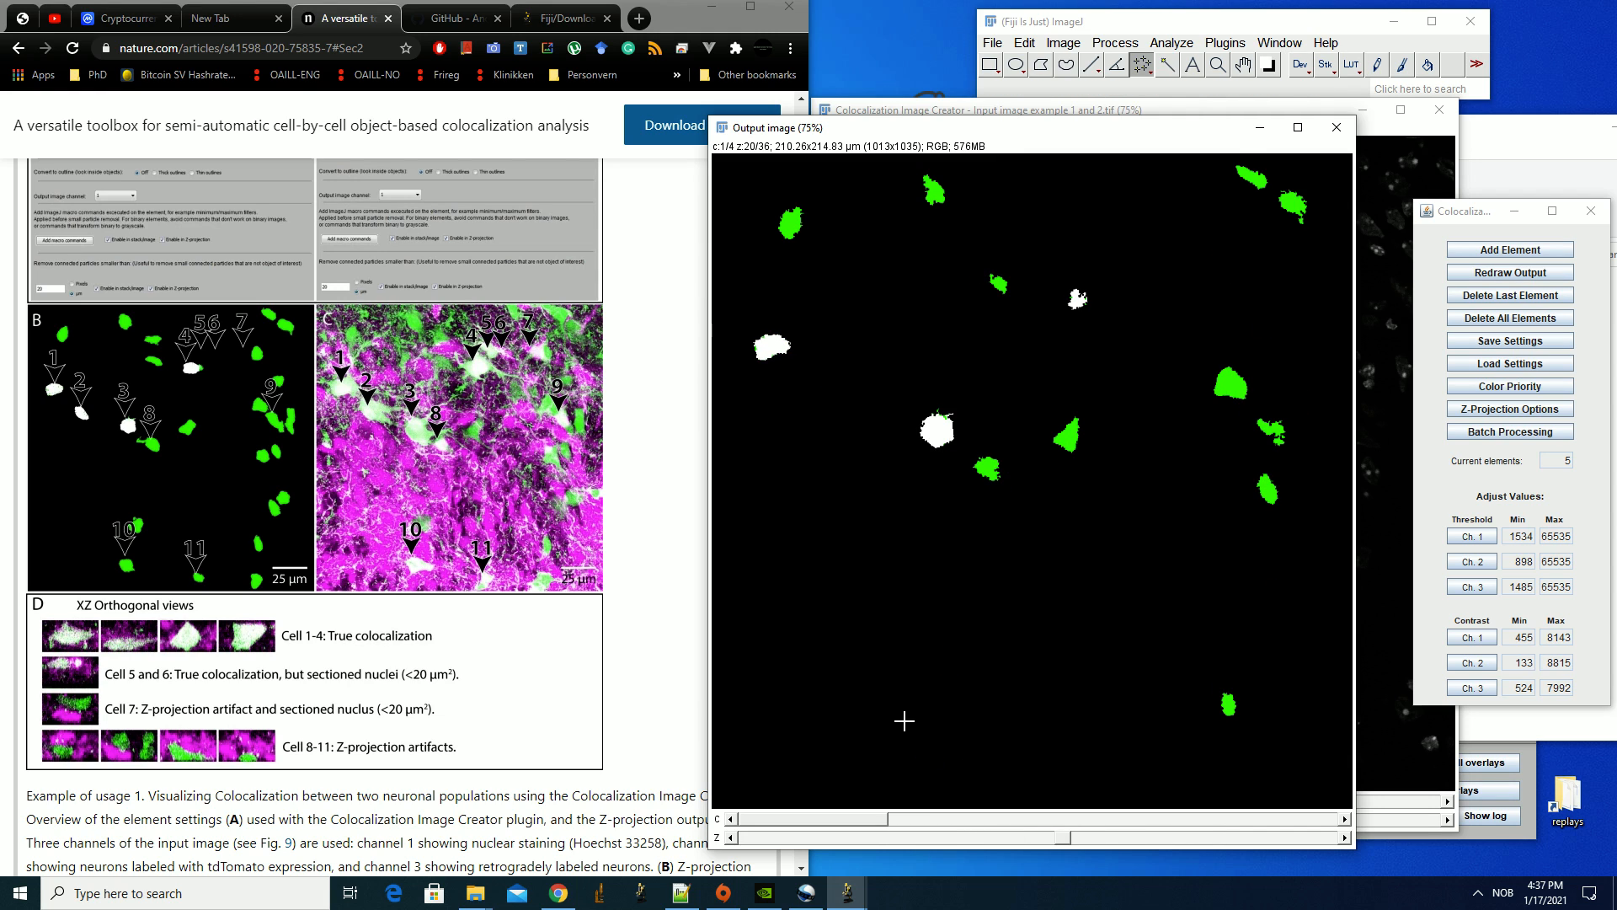
pyautogui.scroll(5, 910, 756)
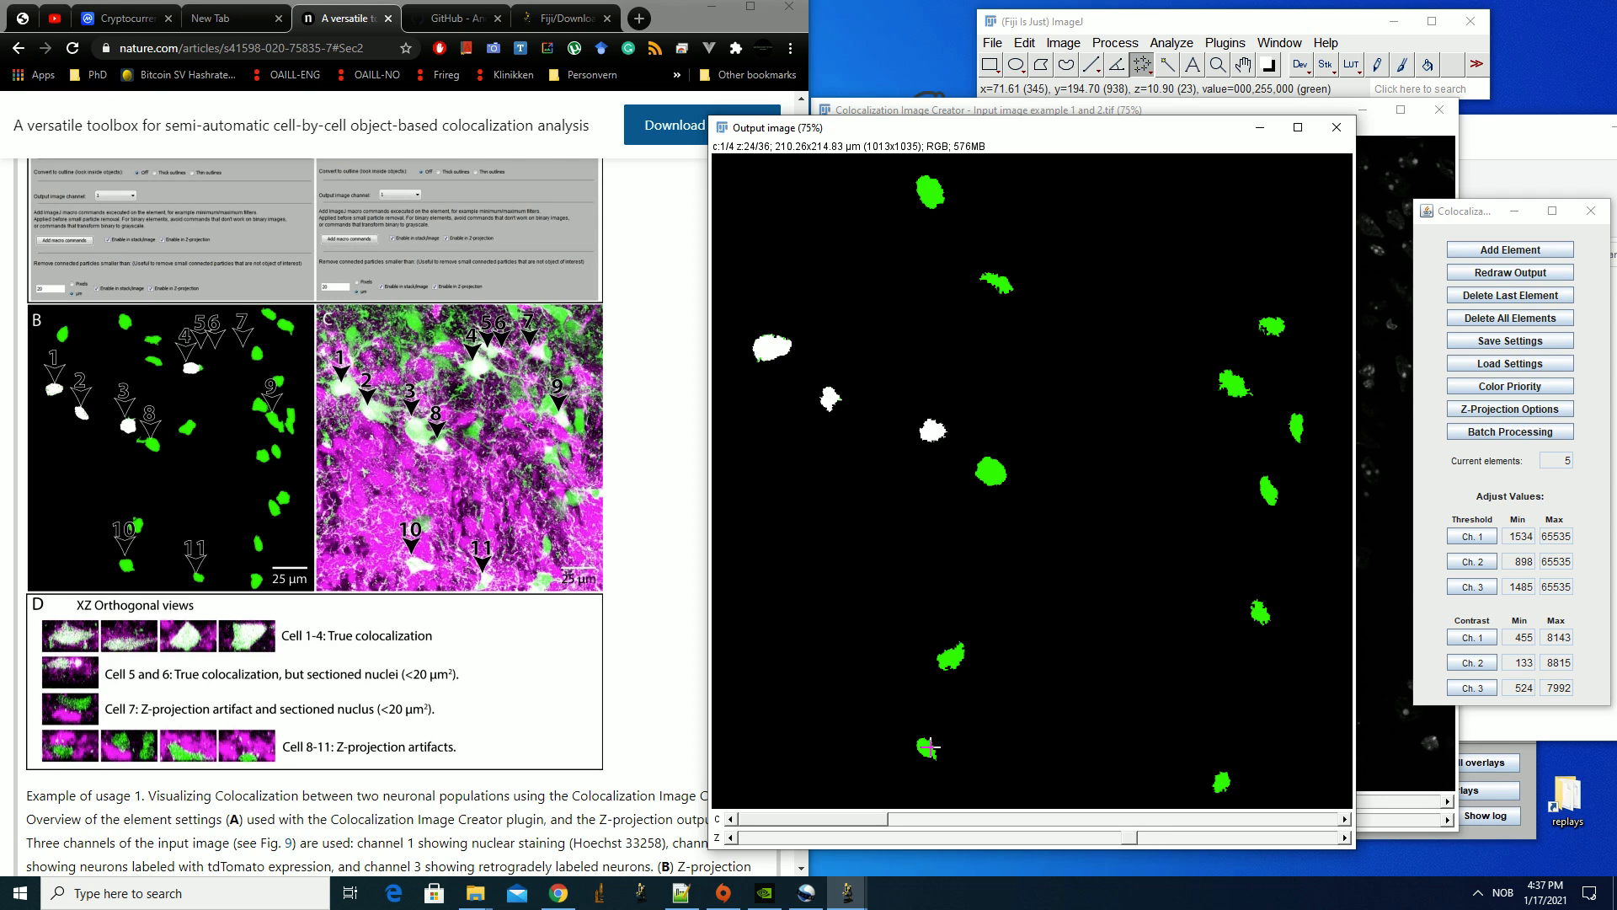
pyautogui.scroll(8, 928, 746)
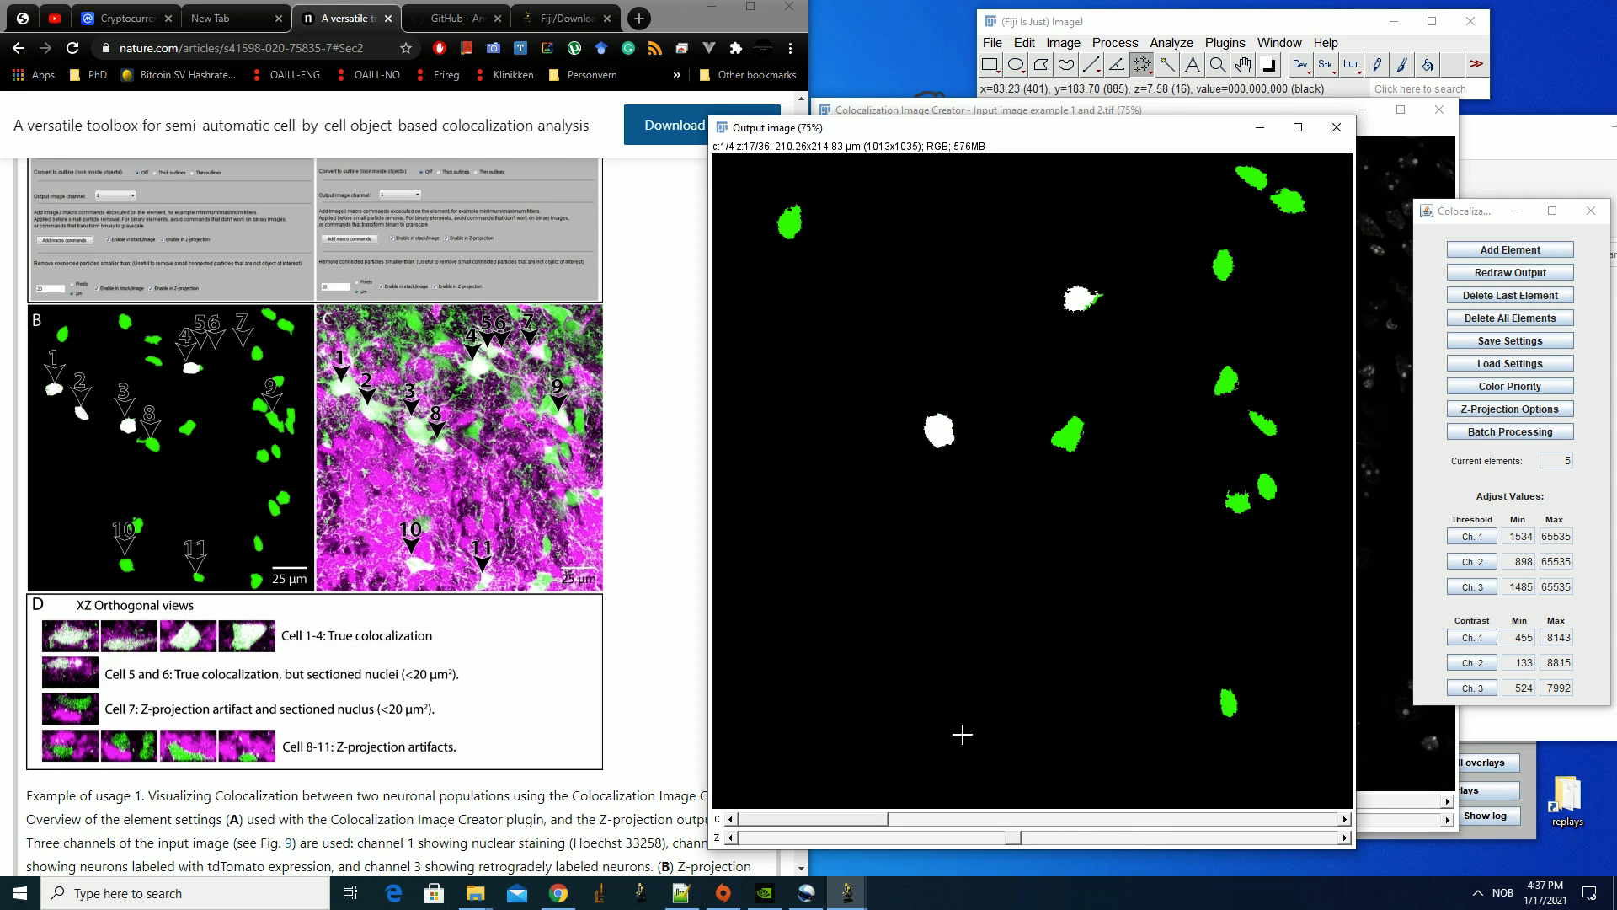
pyautogui.scroll(3, 945, 748)
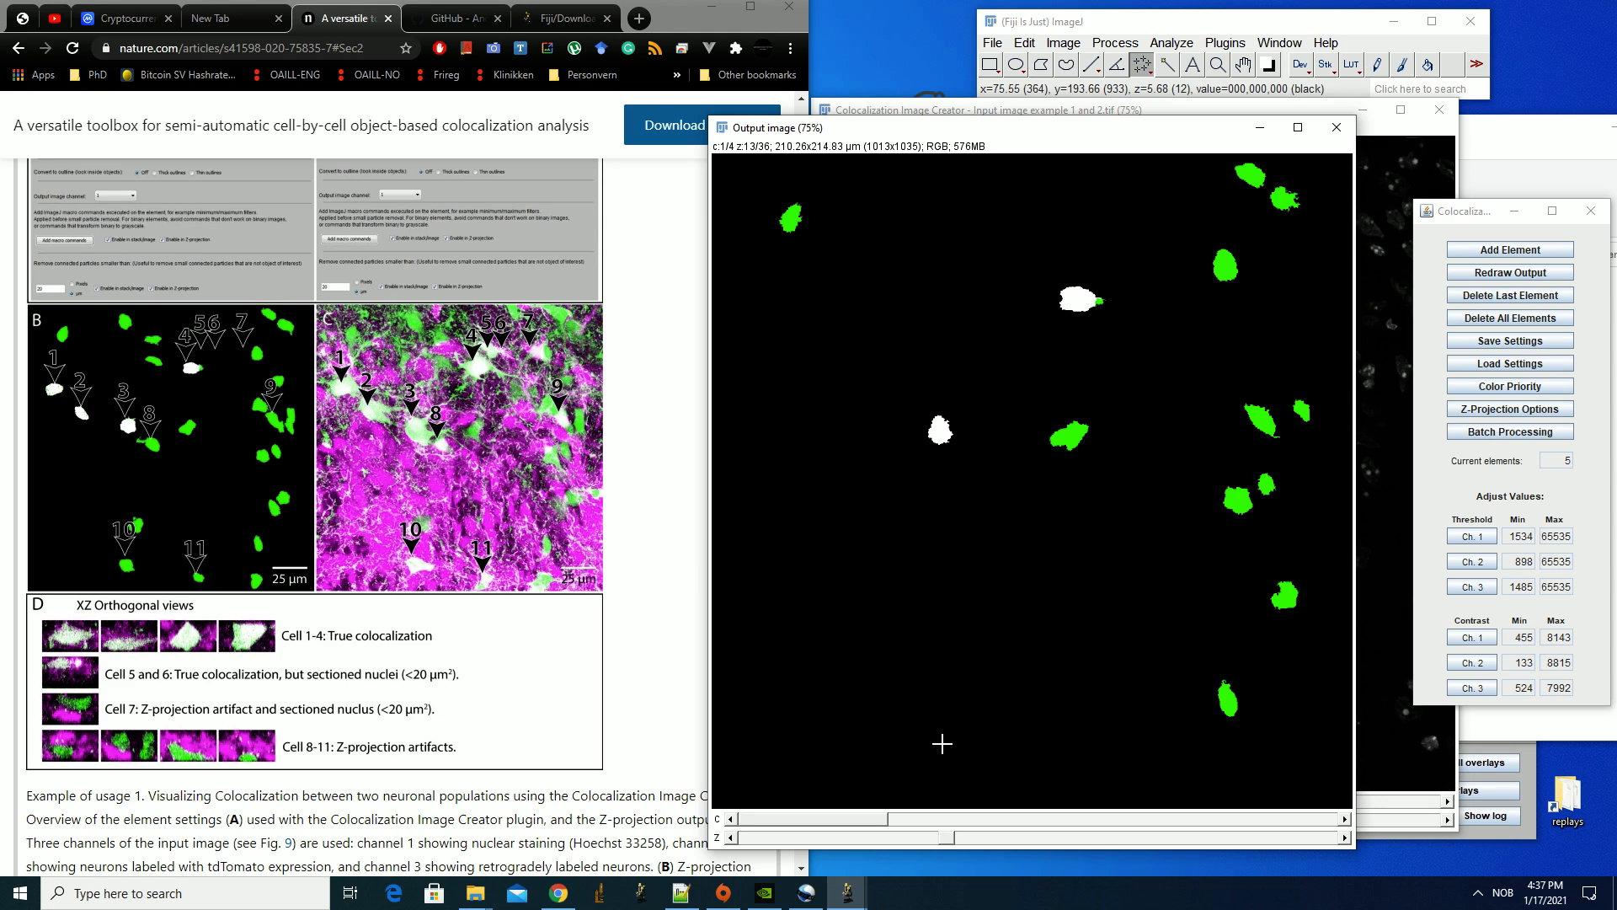
pyautogui.scroll(12, 942, 743)
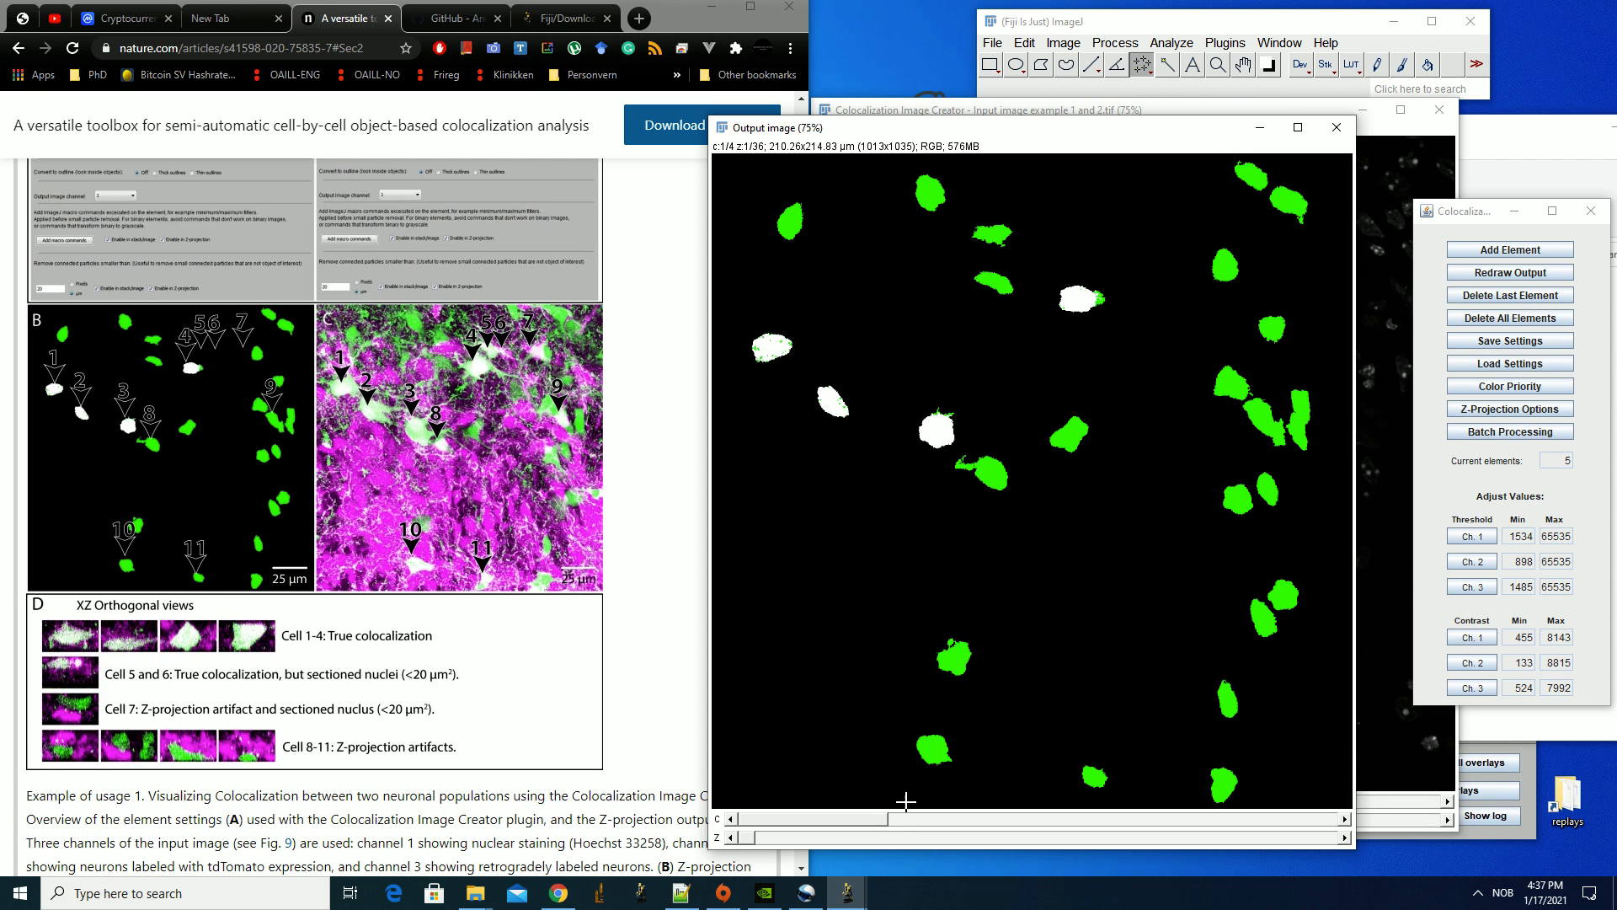
# Compare the white and green cells in the channel 1 Z-projection with the nuclei in channel 2, and return to channel 1
pyautogui.moveTo(880, 819); pyautogui.dragTo(809, 826)
pyautogui.moveTo(864, 829); pyautogui.dragTo(811, 813)
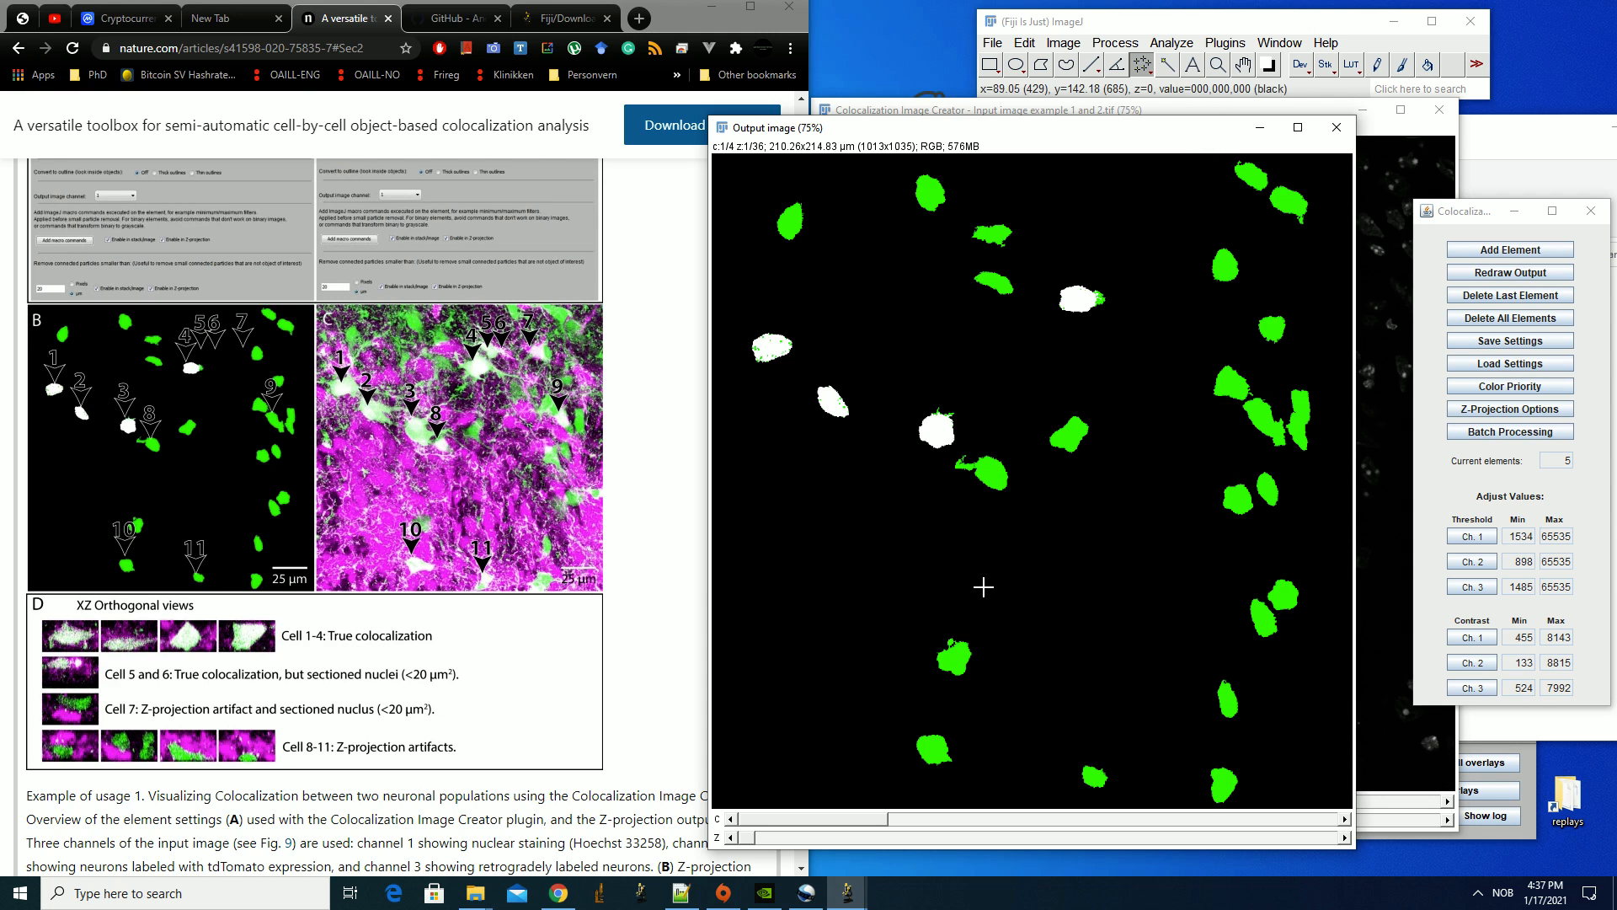
pyautogui.click(985, 817)
pyautogui.moveTo(985, 817); pyautogui.dragTo(859, 803)
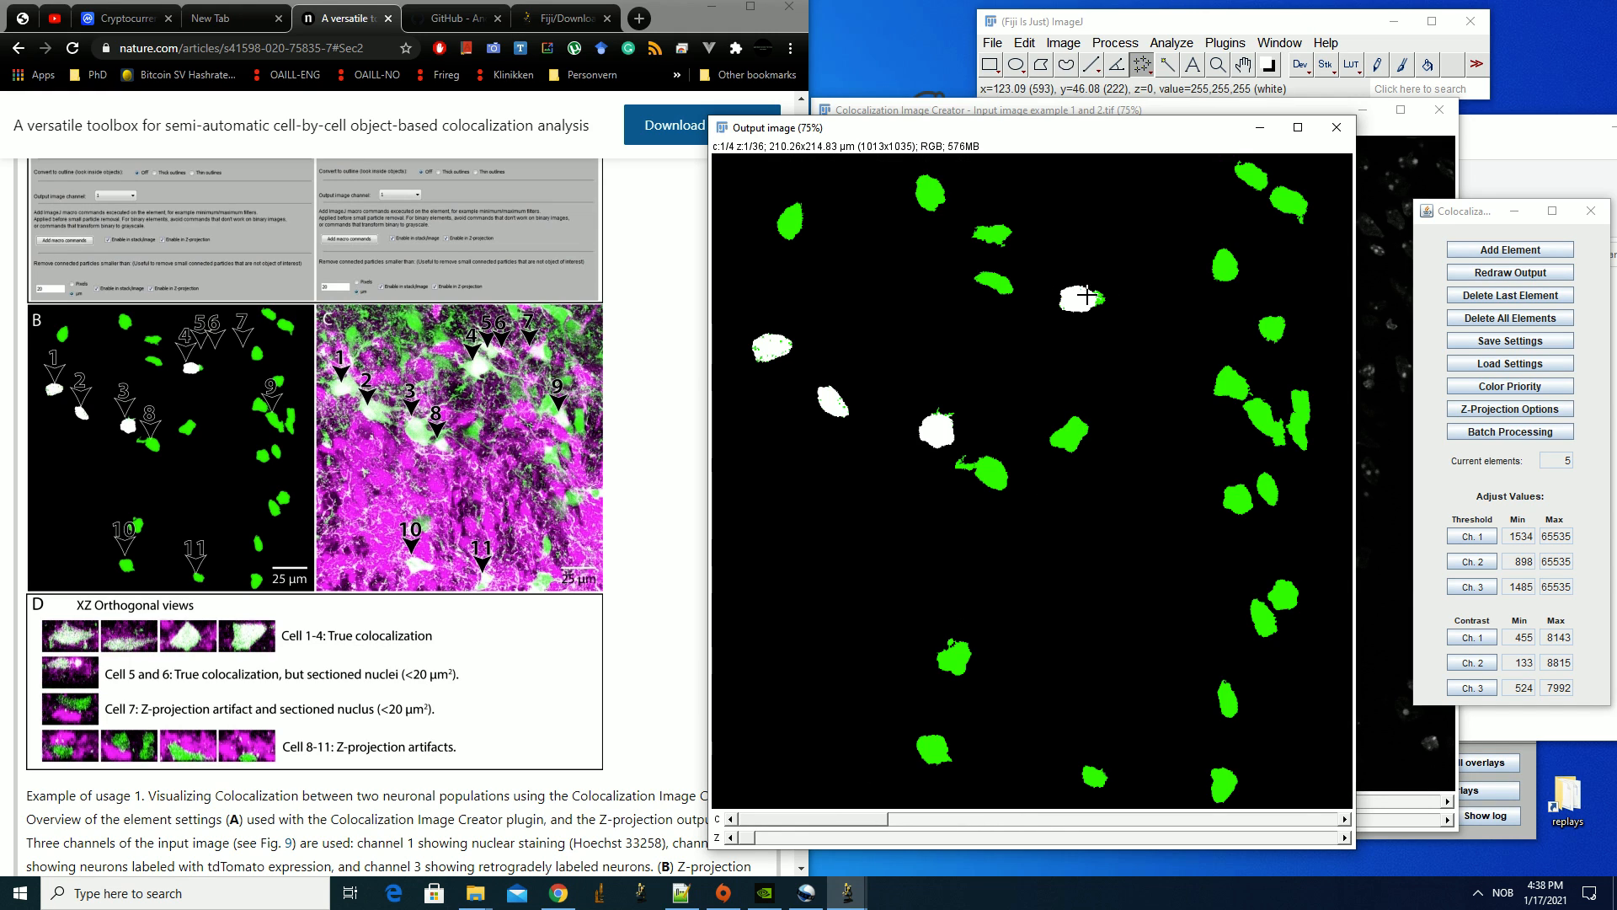
pyautogui.moveTo(872, 819); pyautogui.dragTo(969, 824)
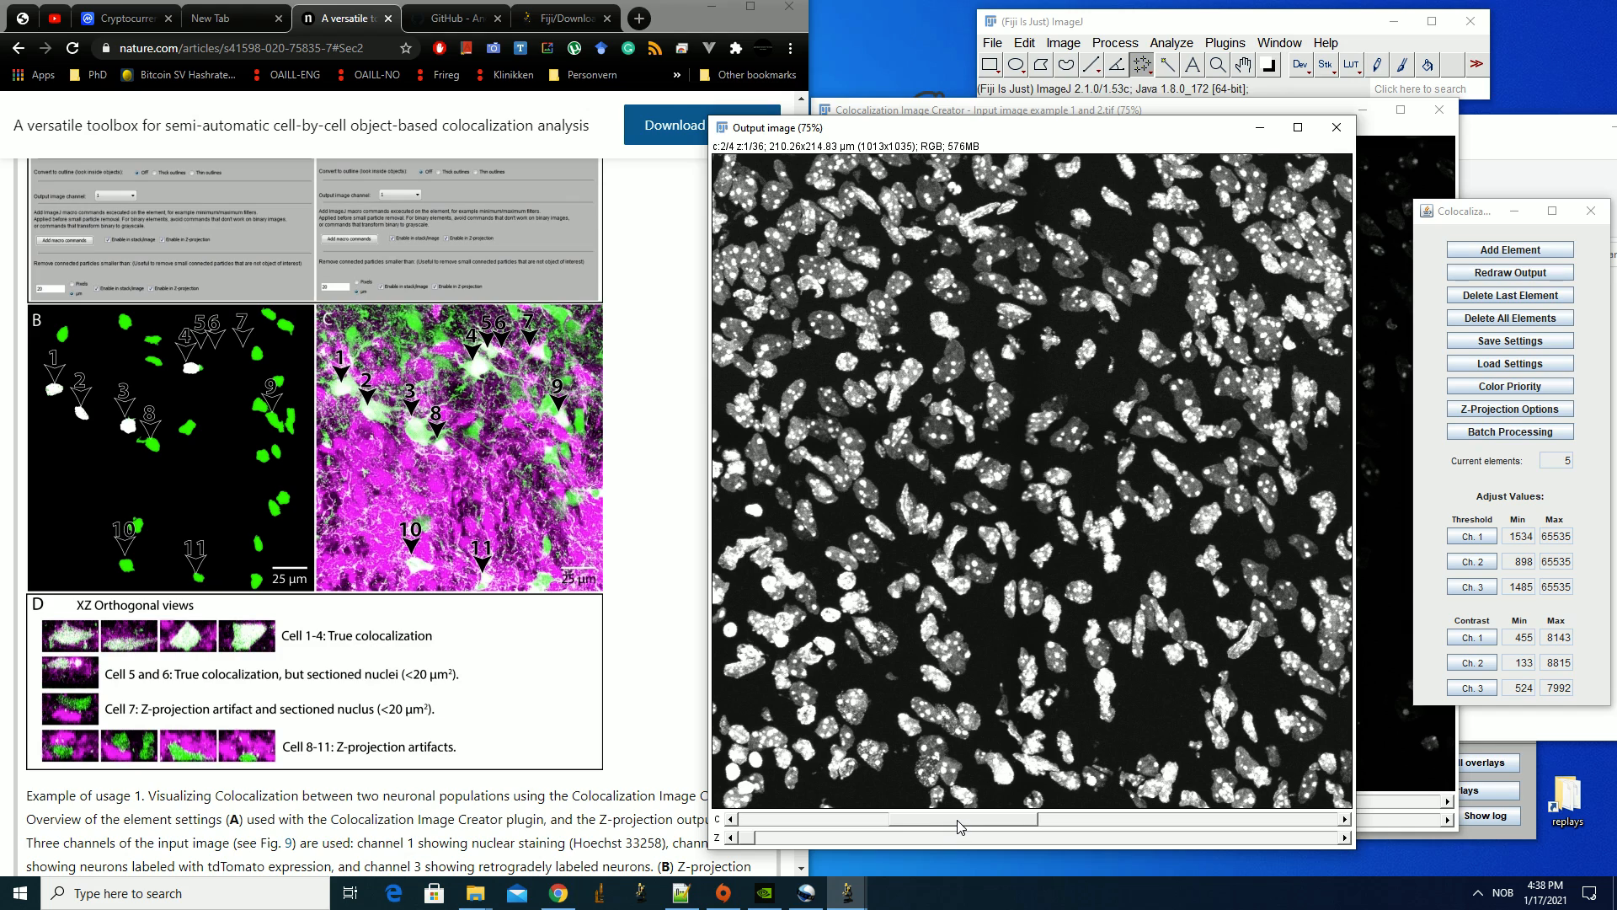
pyautogui.moveTo(960, 826); pyautogui.dragTo(791, 819)
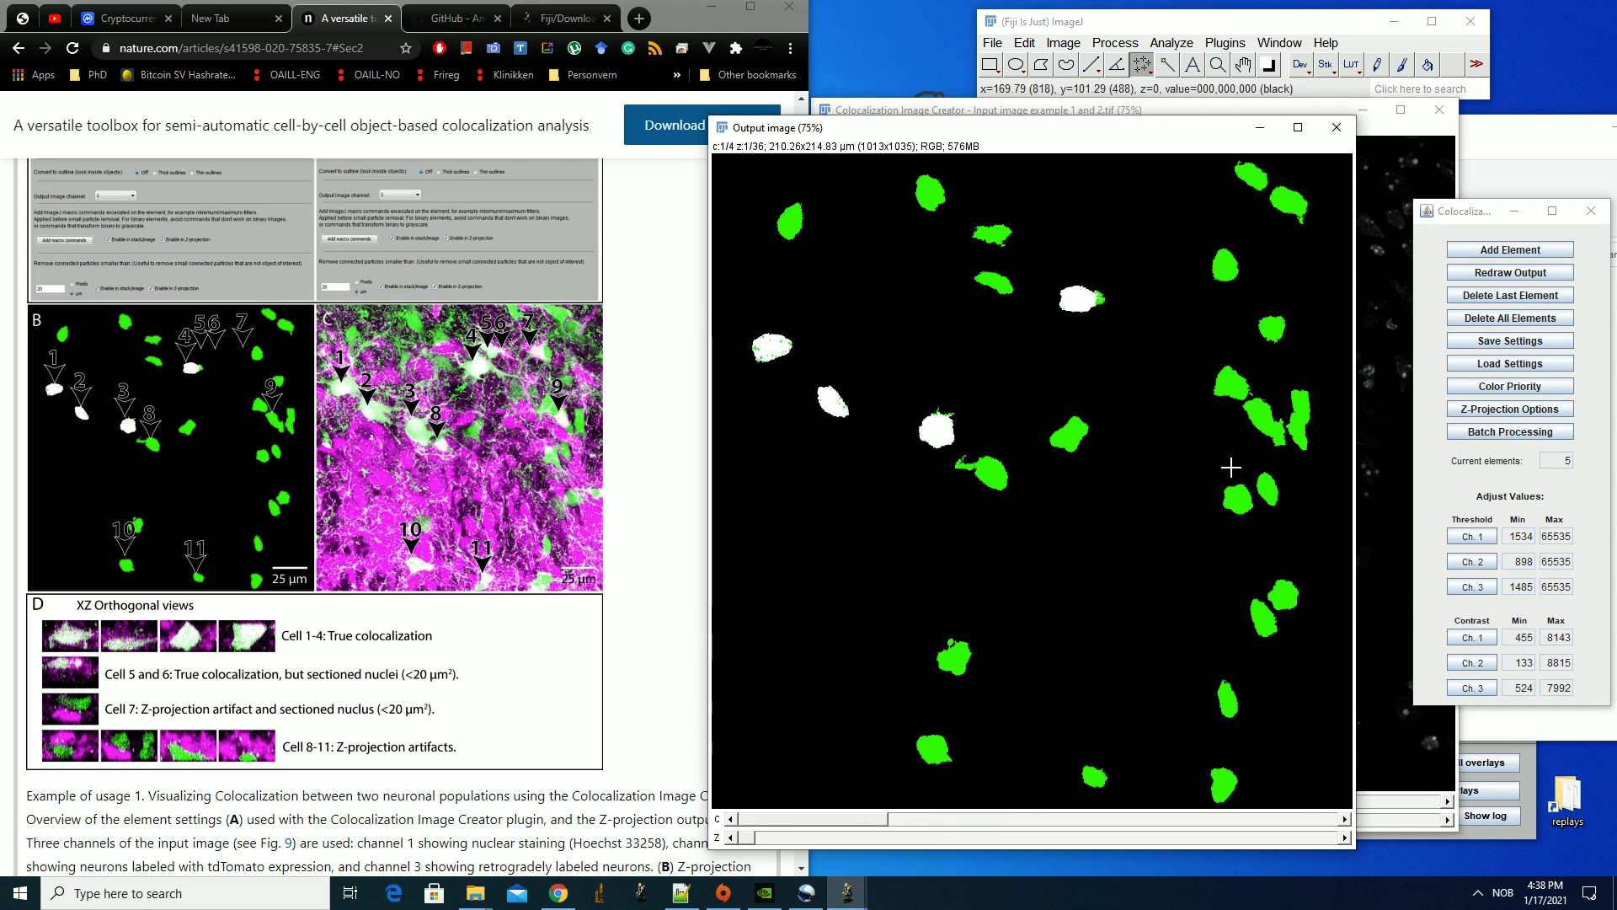
# Step from the Z-projection through channel 1 up to section 21 to examine overlapping cells, and go back to the Z-projection
pyautogui.scroll(-20, 1225, 727)
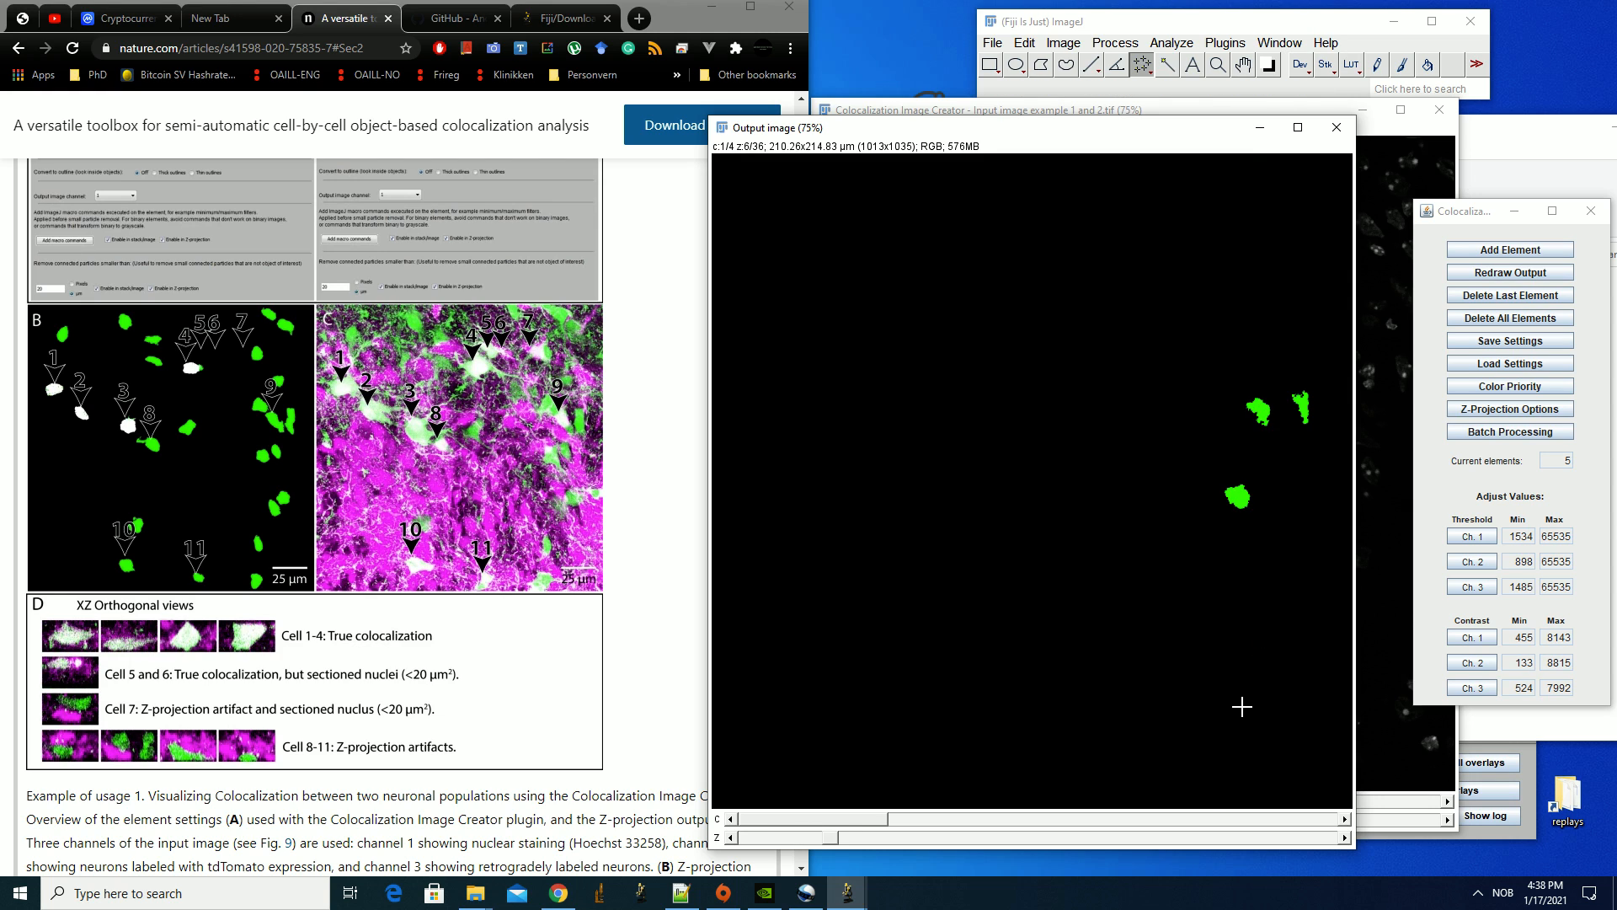
pyautogui.scroll(20, 1242, 698)
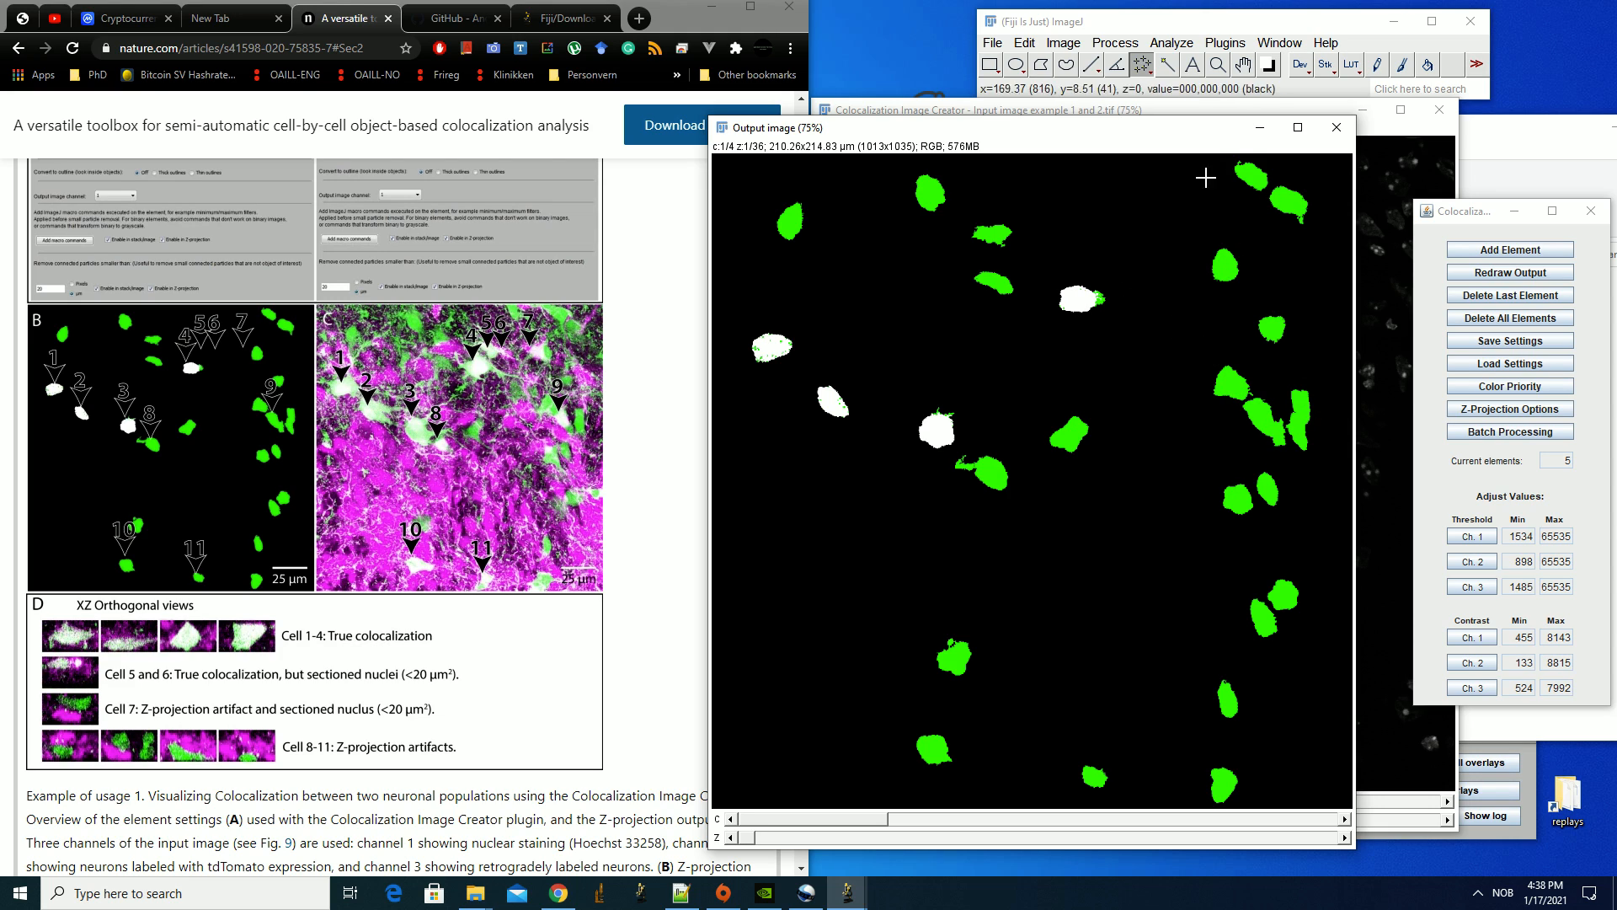
pyautogui.scroll(-18, 1268, 434)
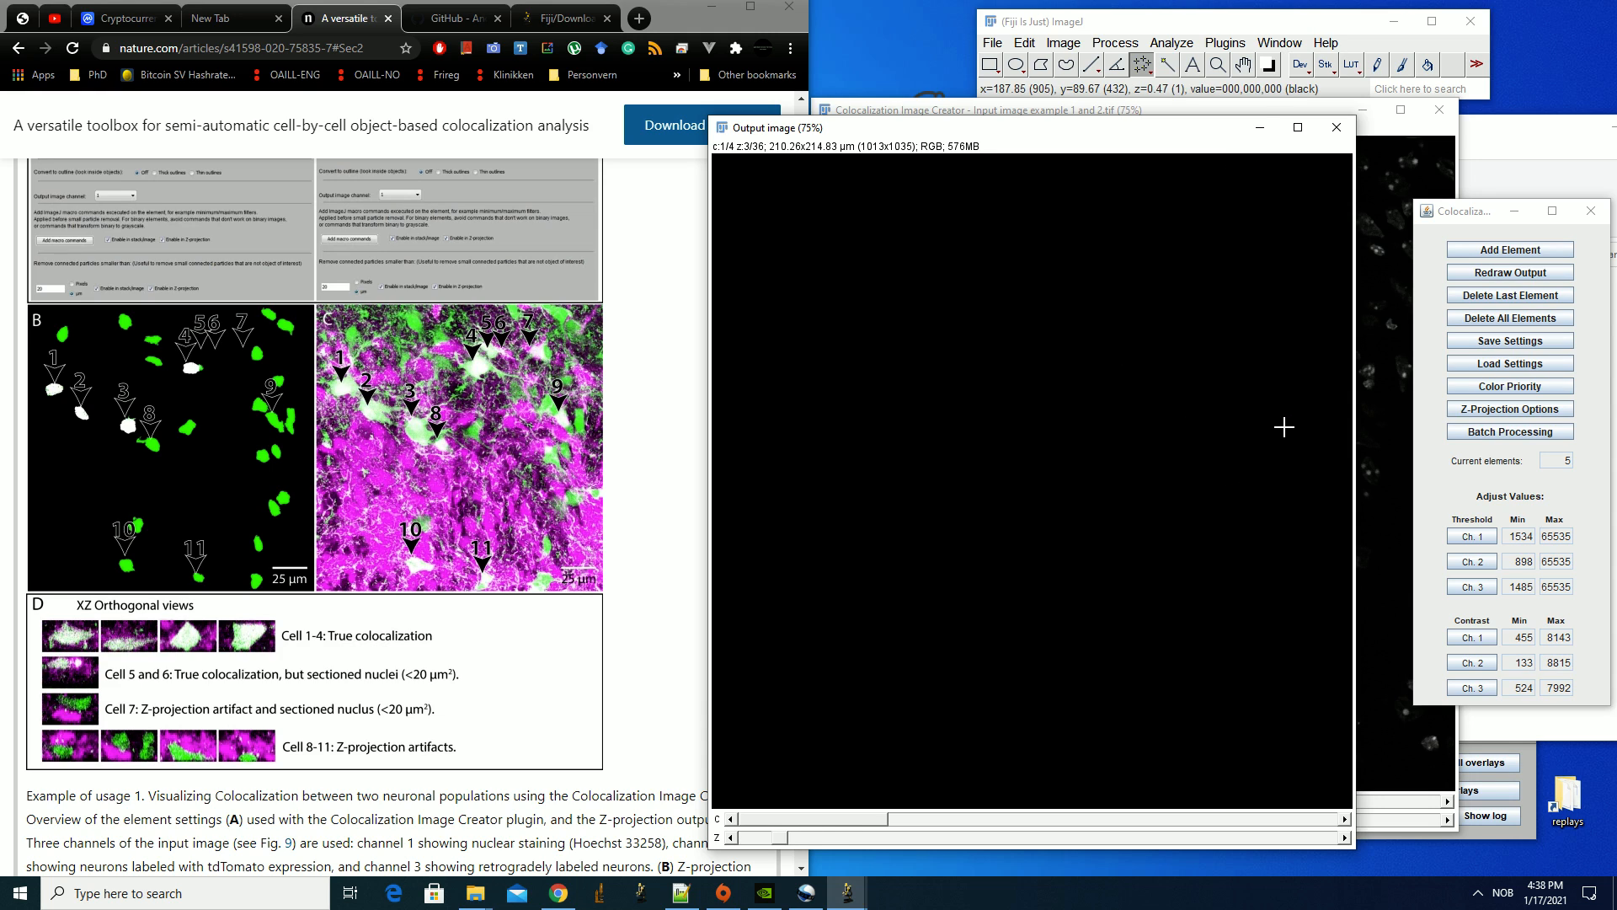
pyautogui.scroll(-2, 1285, 427)
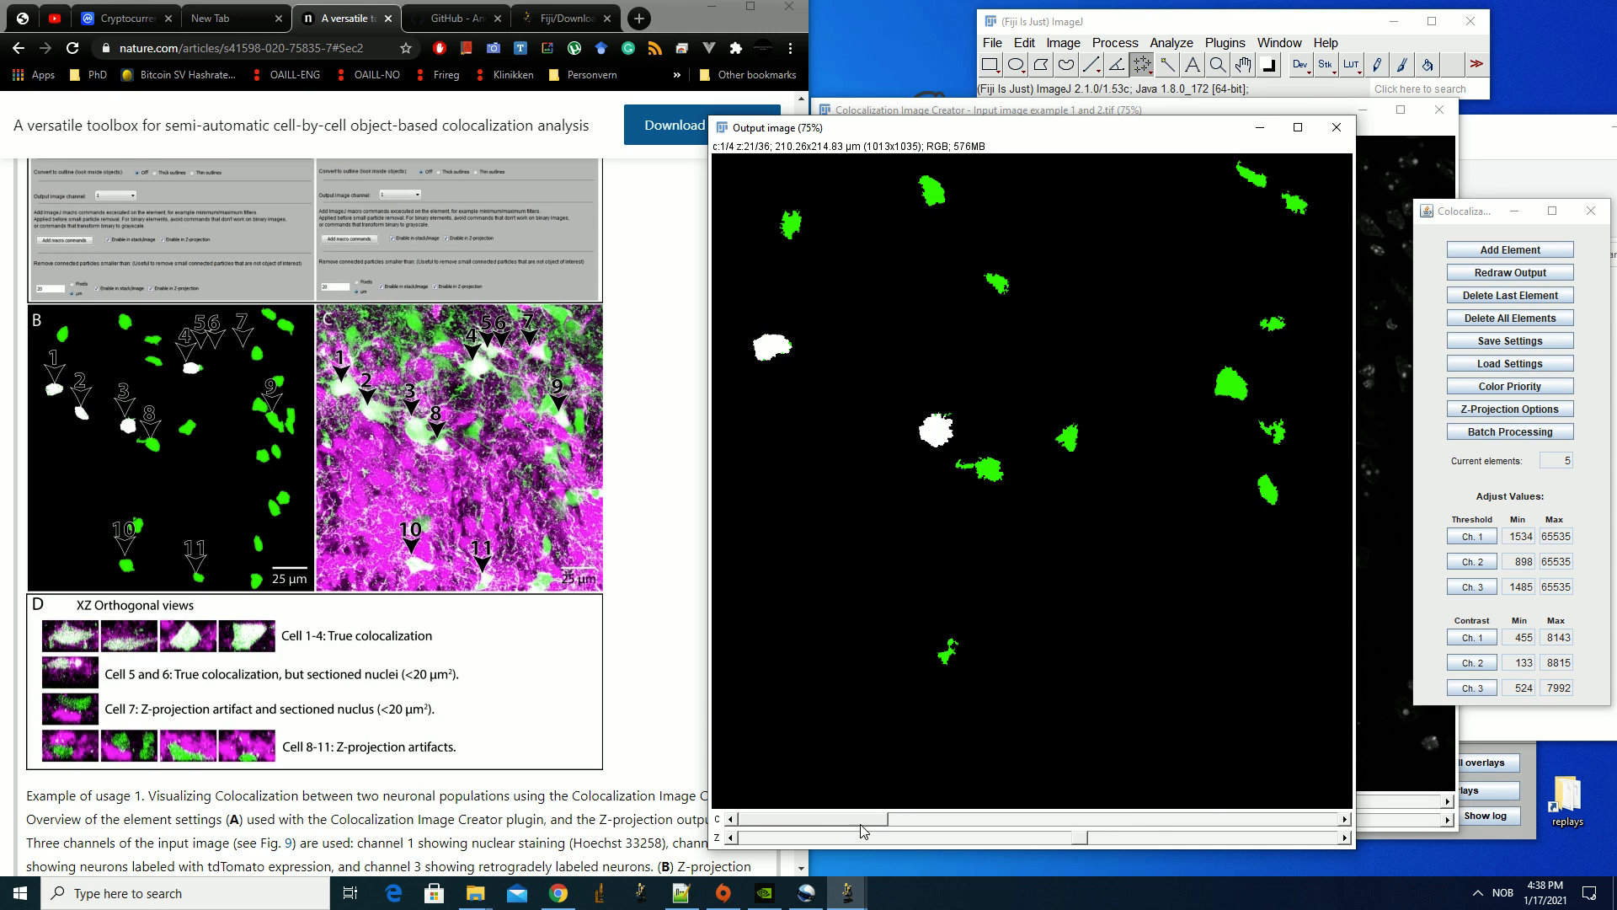
pyautogui.moveTo(855, 819)
pyautogui.mouseDown()
pyautogui.moveTo(1267, 815)
pyautogui.moveTo(872, 816)
pyautogui.mouseUp()
pyautogui.scroll(7, 1154, 509)
pyautogui.scroll(13, 1253, 470)
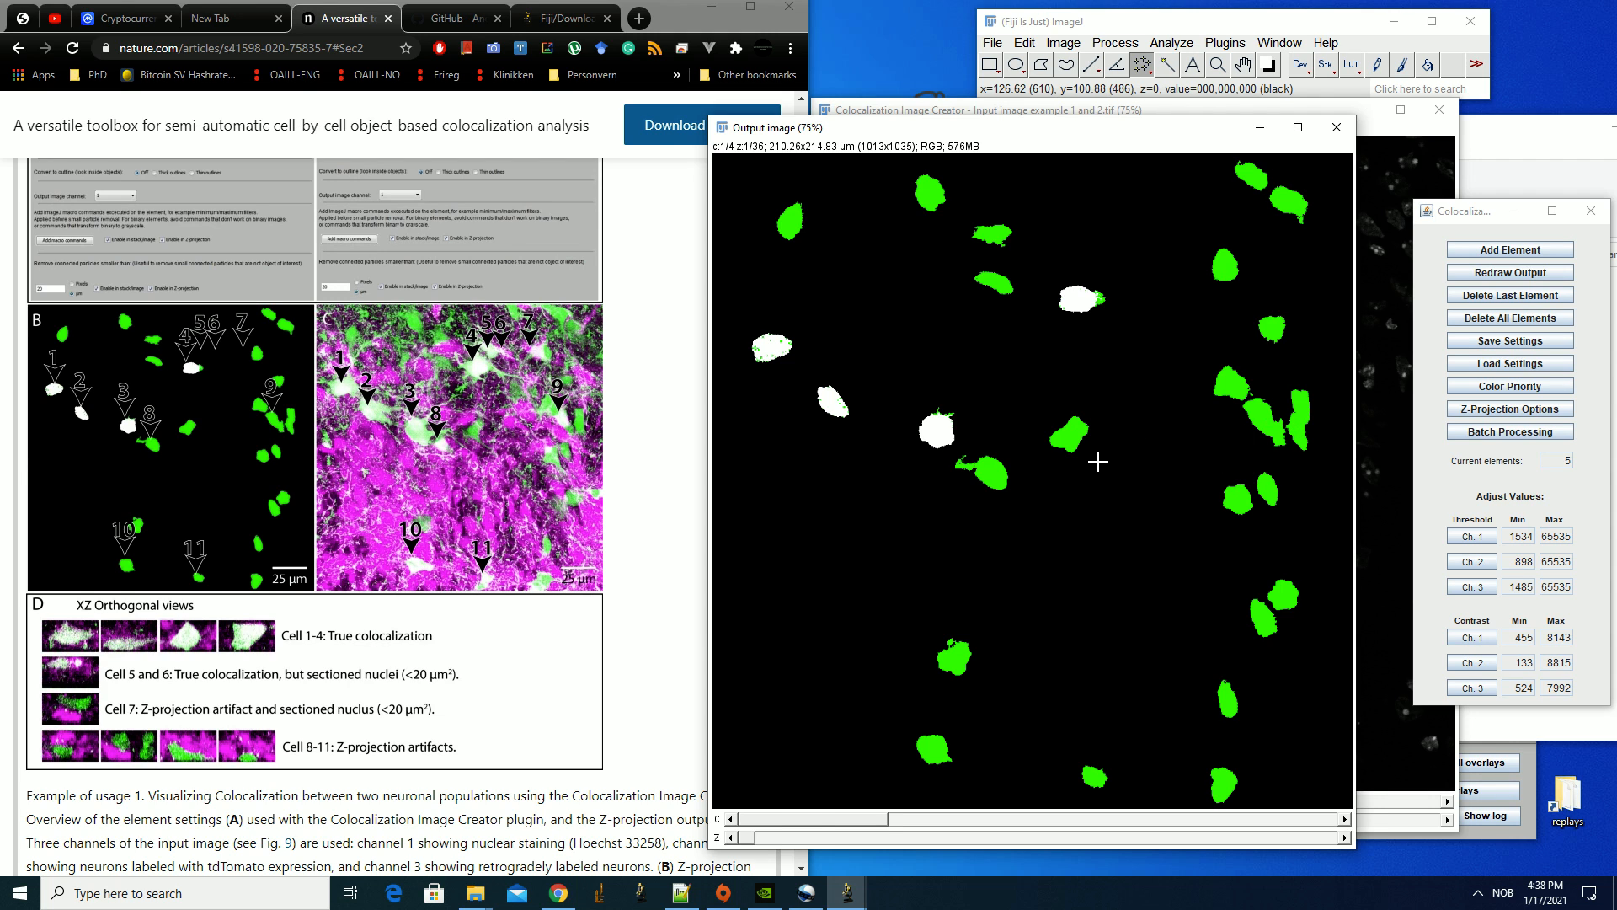
# Move on from Figure 10 in the article and read the Example 2 heading up to the word "immunostaining"
pyautogui.click(608, 543)
pyautogui.scroll(2, 609, 543)
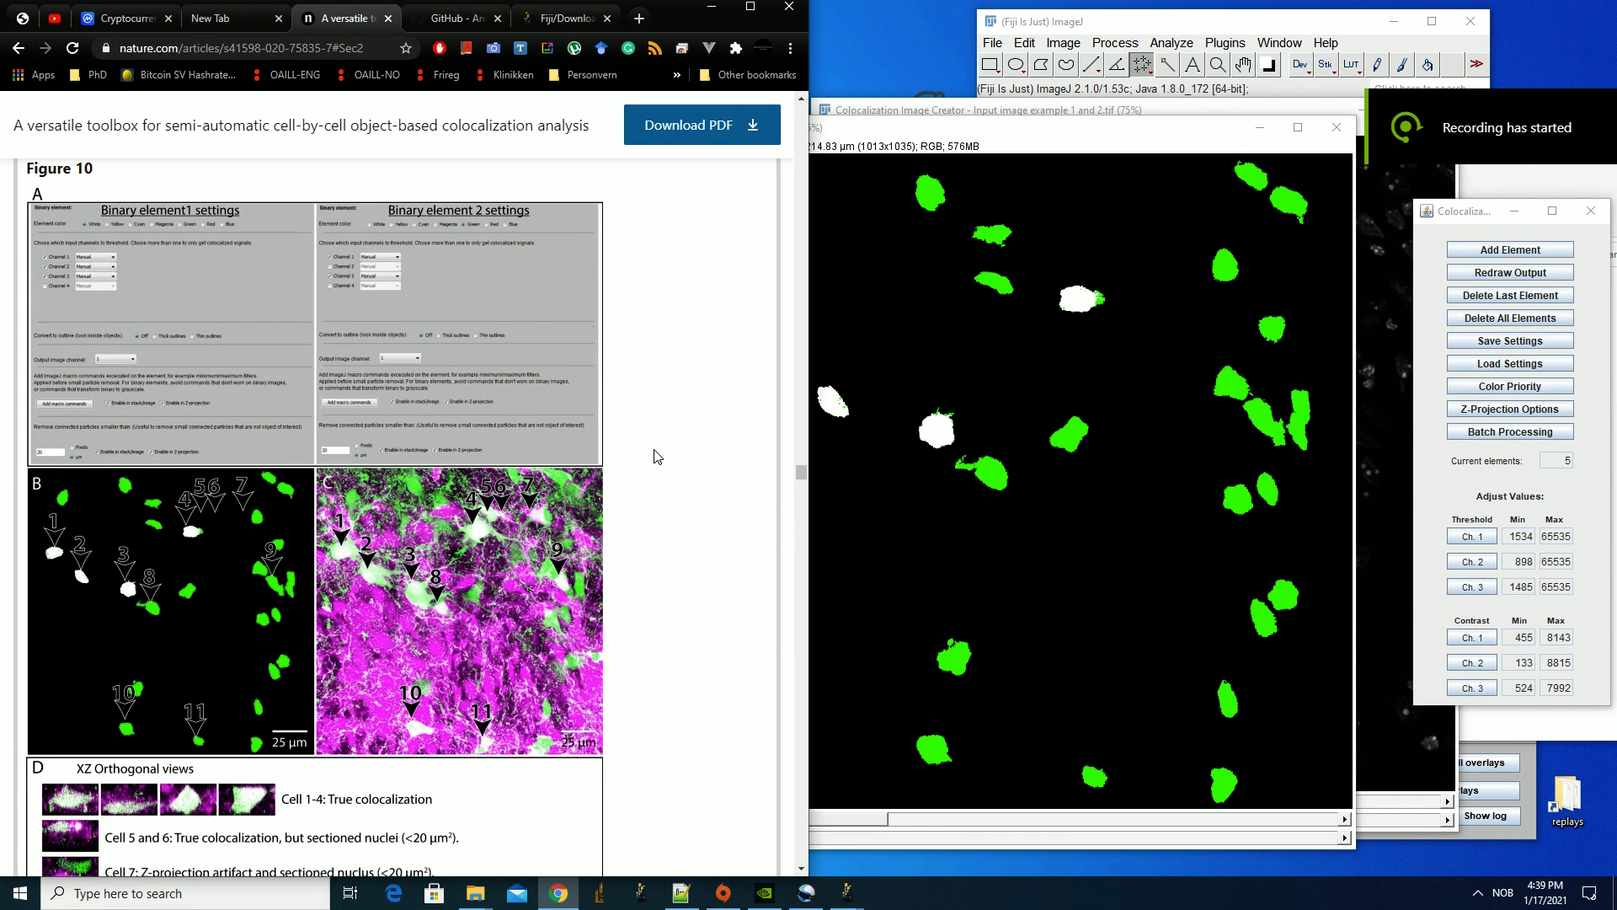
pyautogui.scroll(-15, 658, 456)
pyautogui.moveTo(115, 427); pyautogui.dragTo(390, 428)
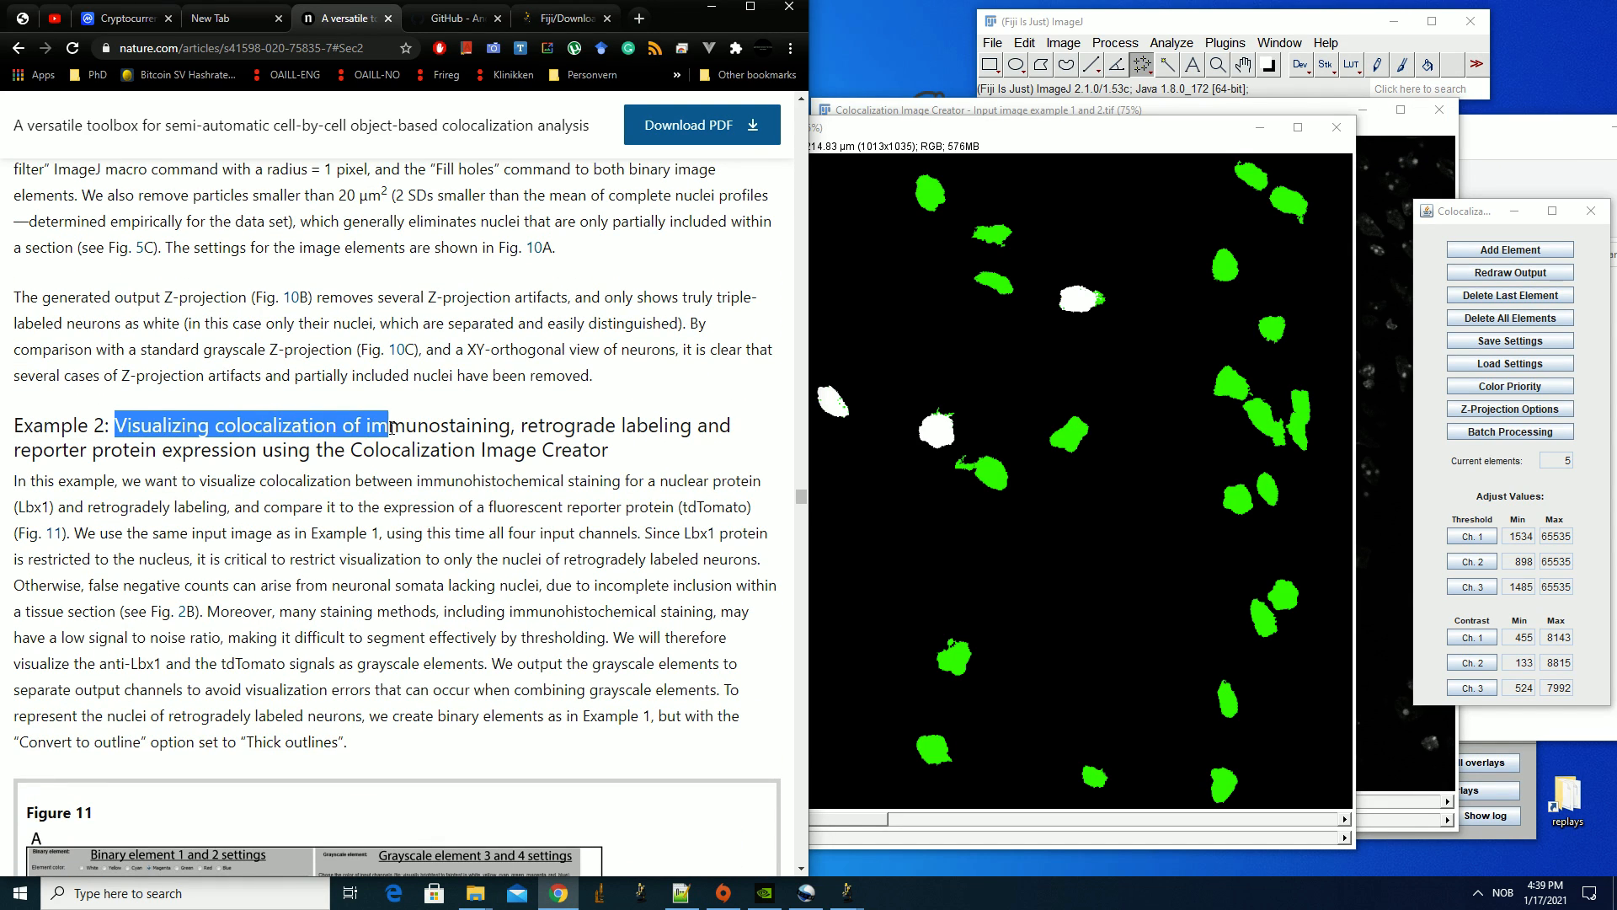
pyautogui.doubleClick(452, 430)
# View channels 4, 3 and 2 of the input image at section 18 alongside the signals named in the Example 2 heading
pyautogui.click(1397, 534)
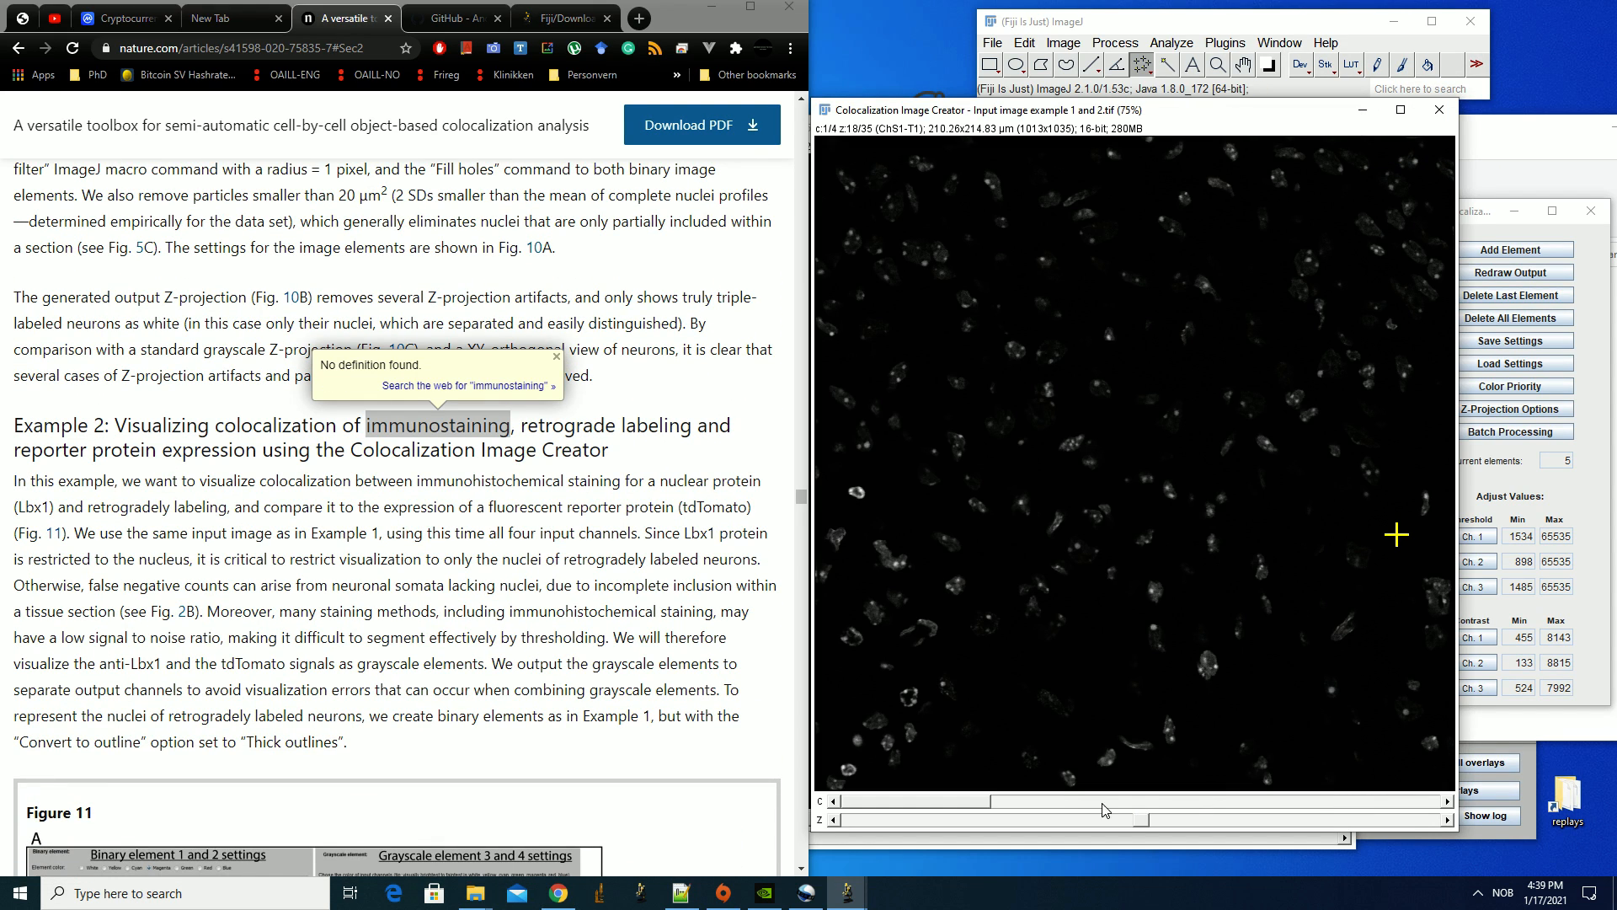
pyautogui.moveTo(965, 802); pyautogui.dragTo(1412, 802)
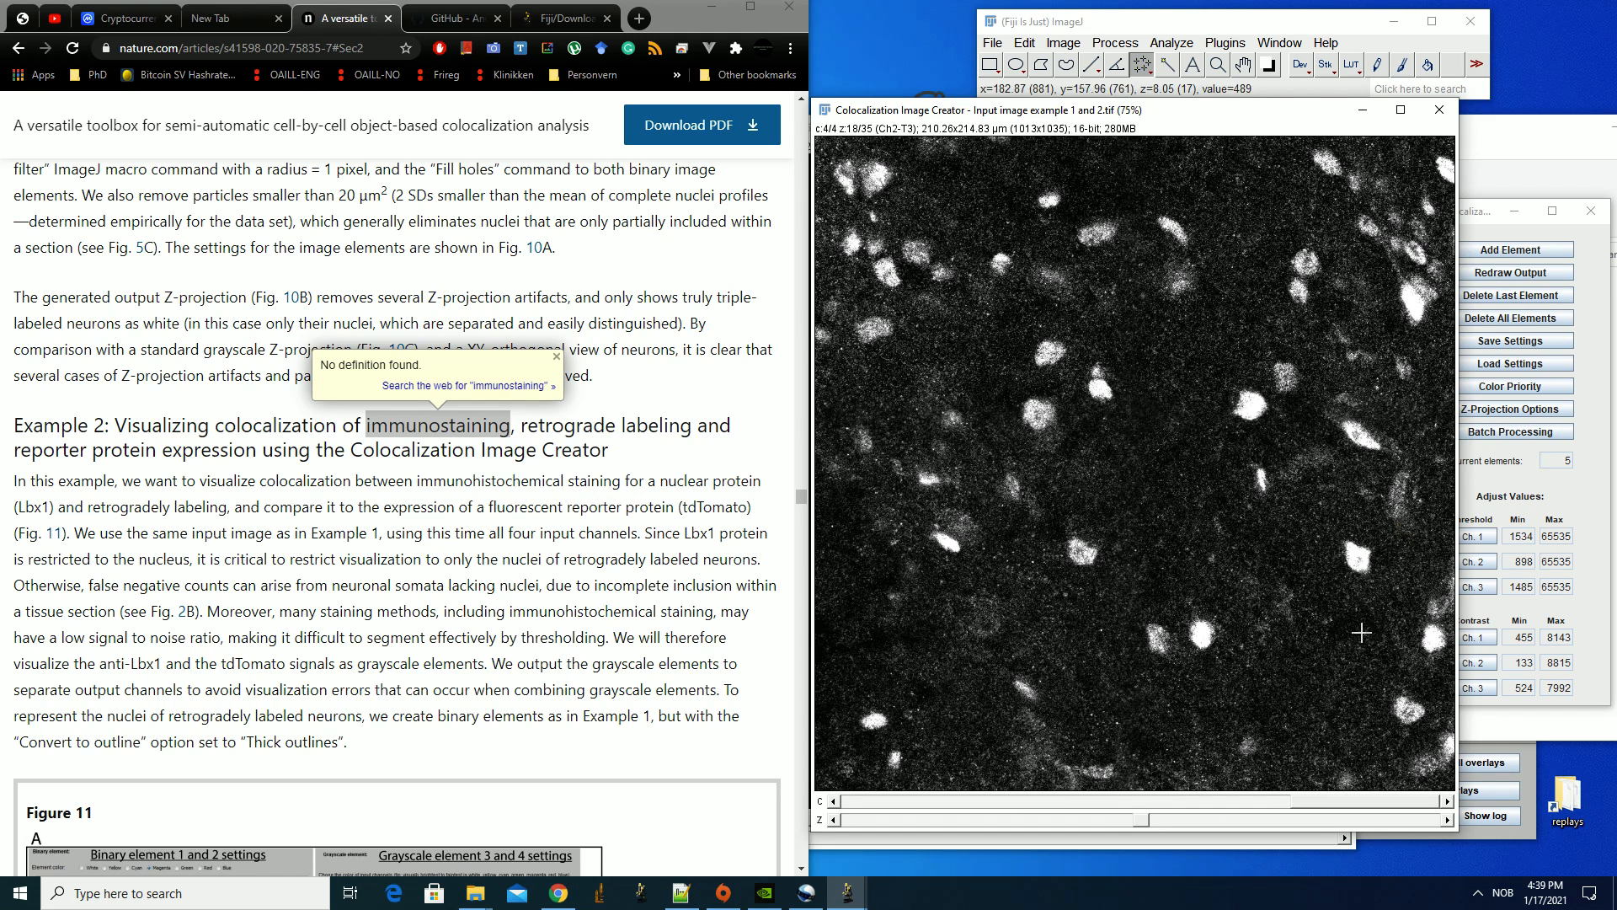
pyautogui.click(1257, 803)
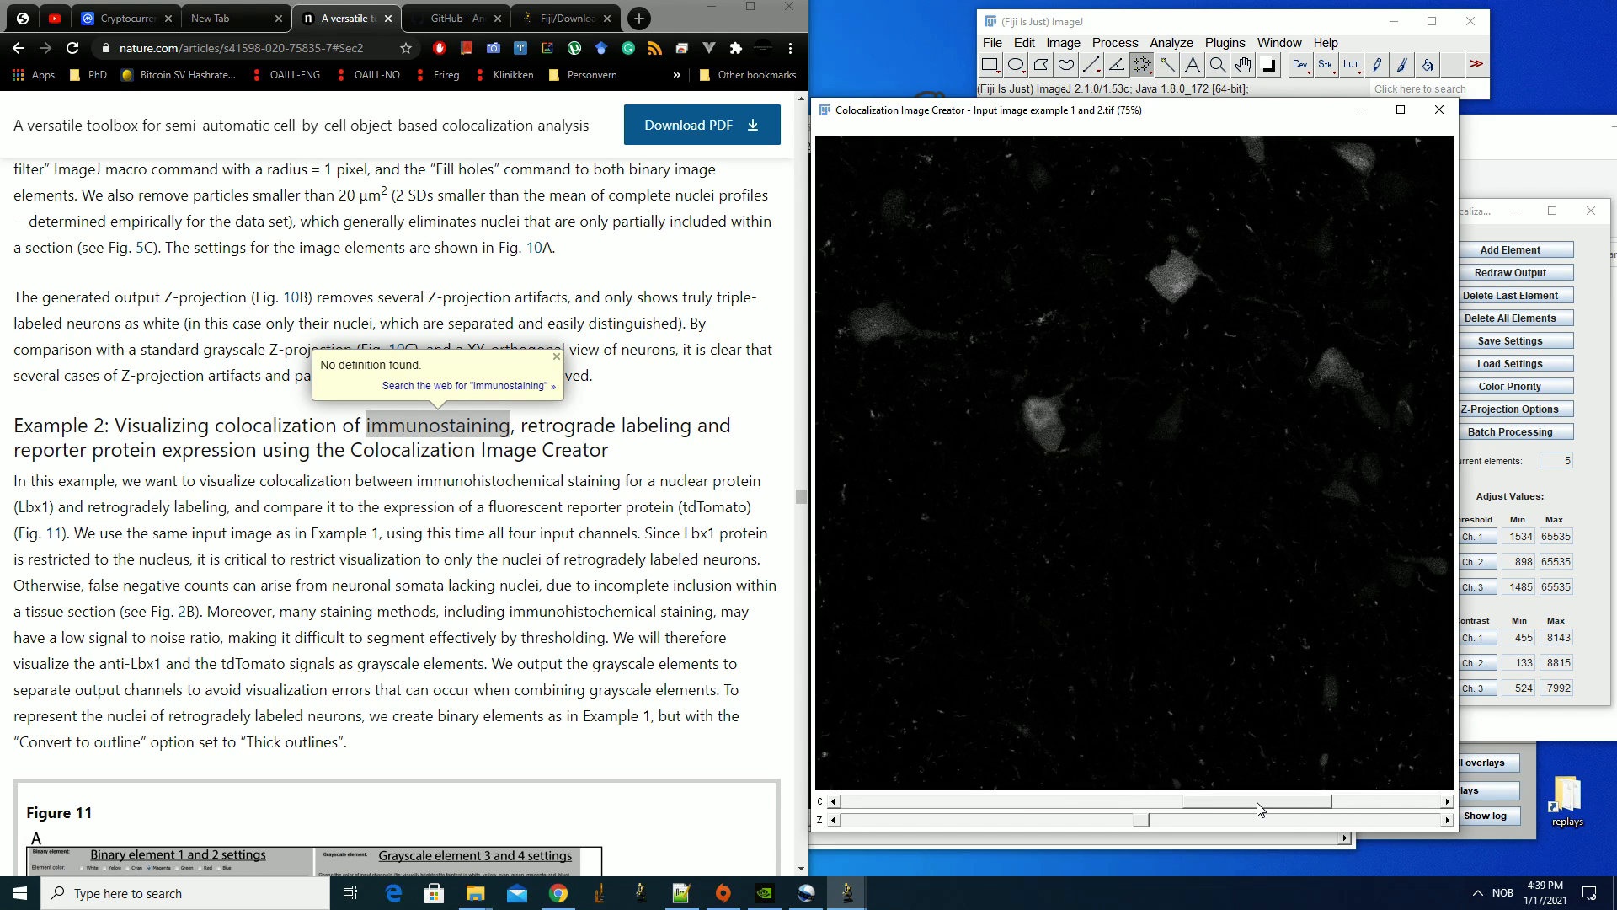
pyautogui.moveTo(18, 451); pyautogui.dragTo(249, 453)
pyautogui.moveTo(1230, 801); pyautogui.dragTo(1112, 808)
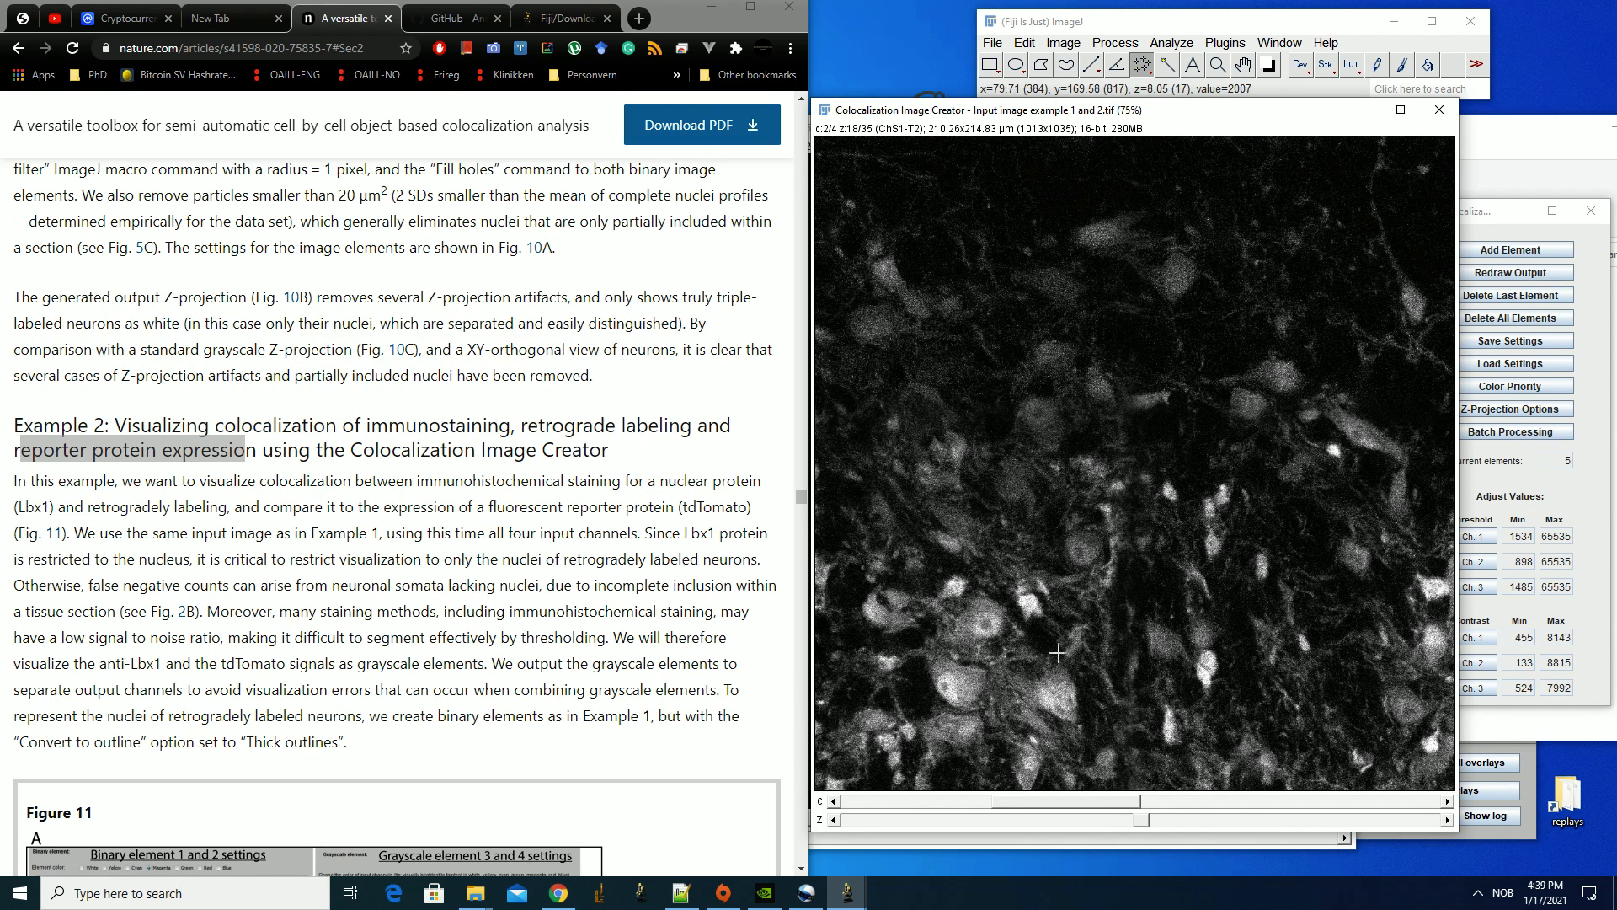
# Read the Example 2 description and the element settings in Figure 11, and view channel 4 of the input image
pyautogui.moveTo(273, 450); pyautogui.dragTo(616, 462)
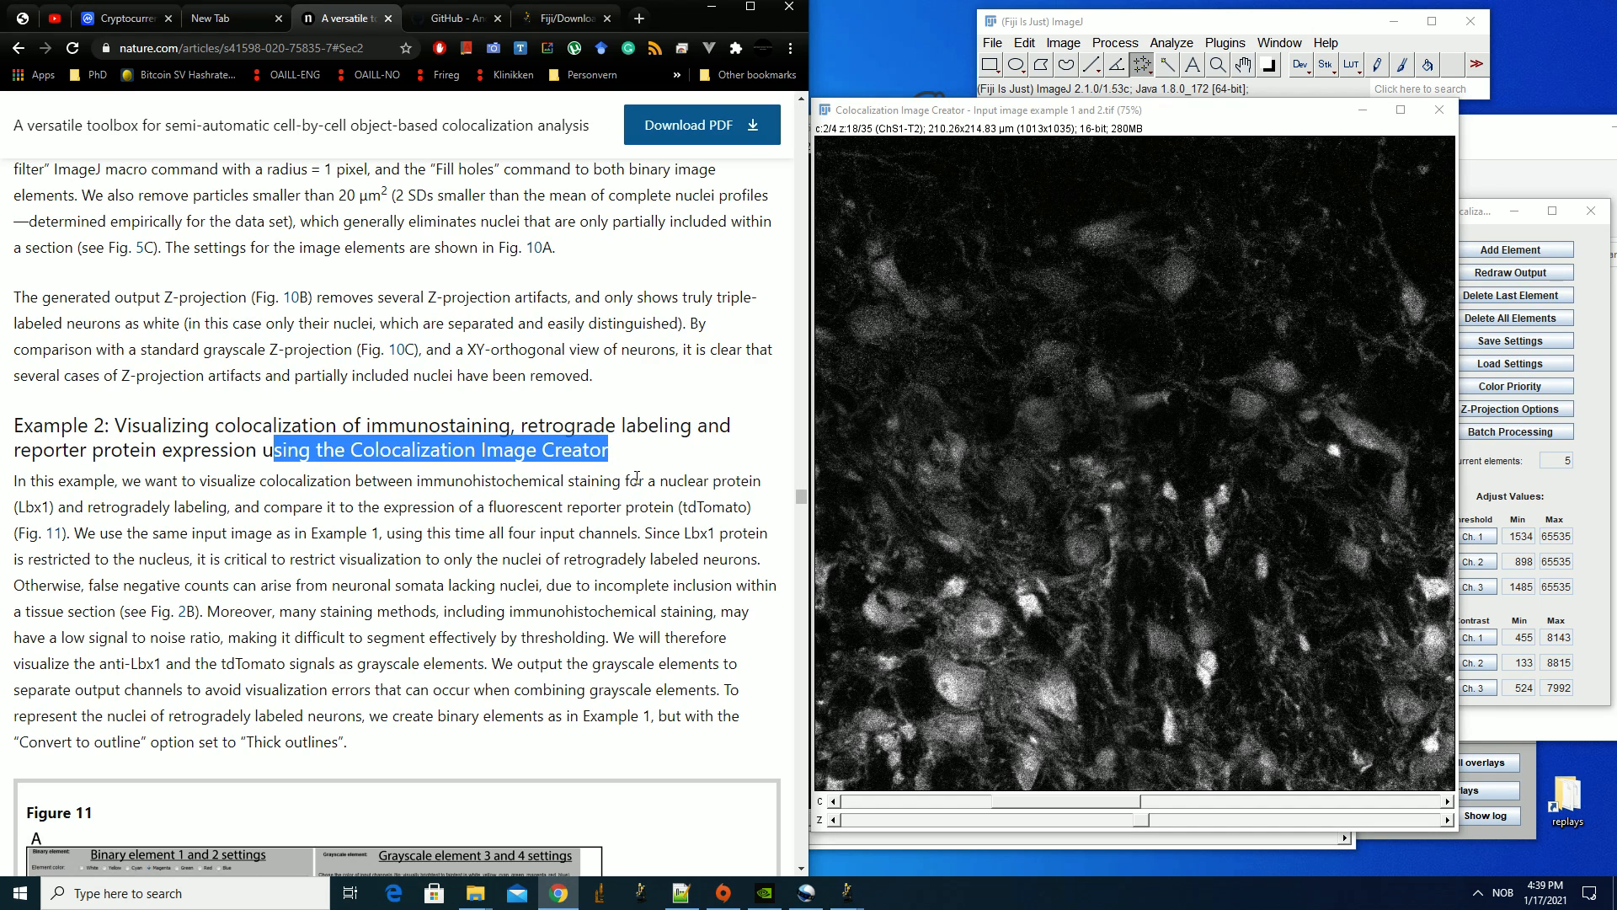
pyautogui.click(637, 477)
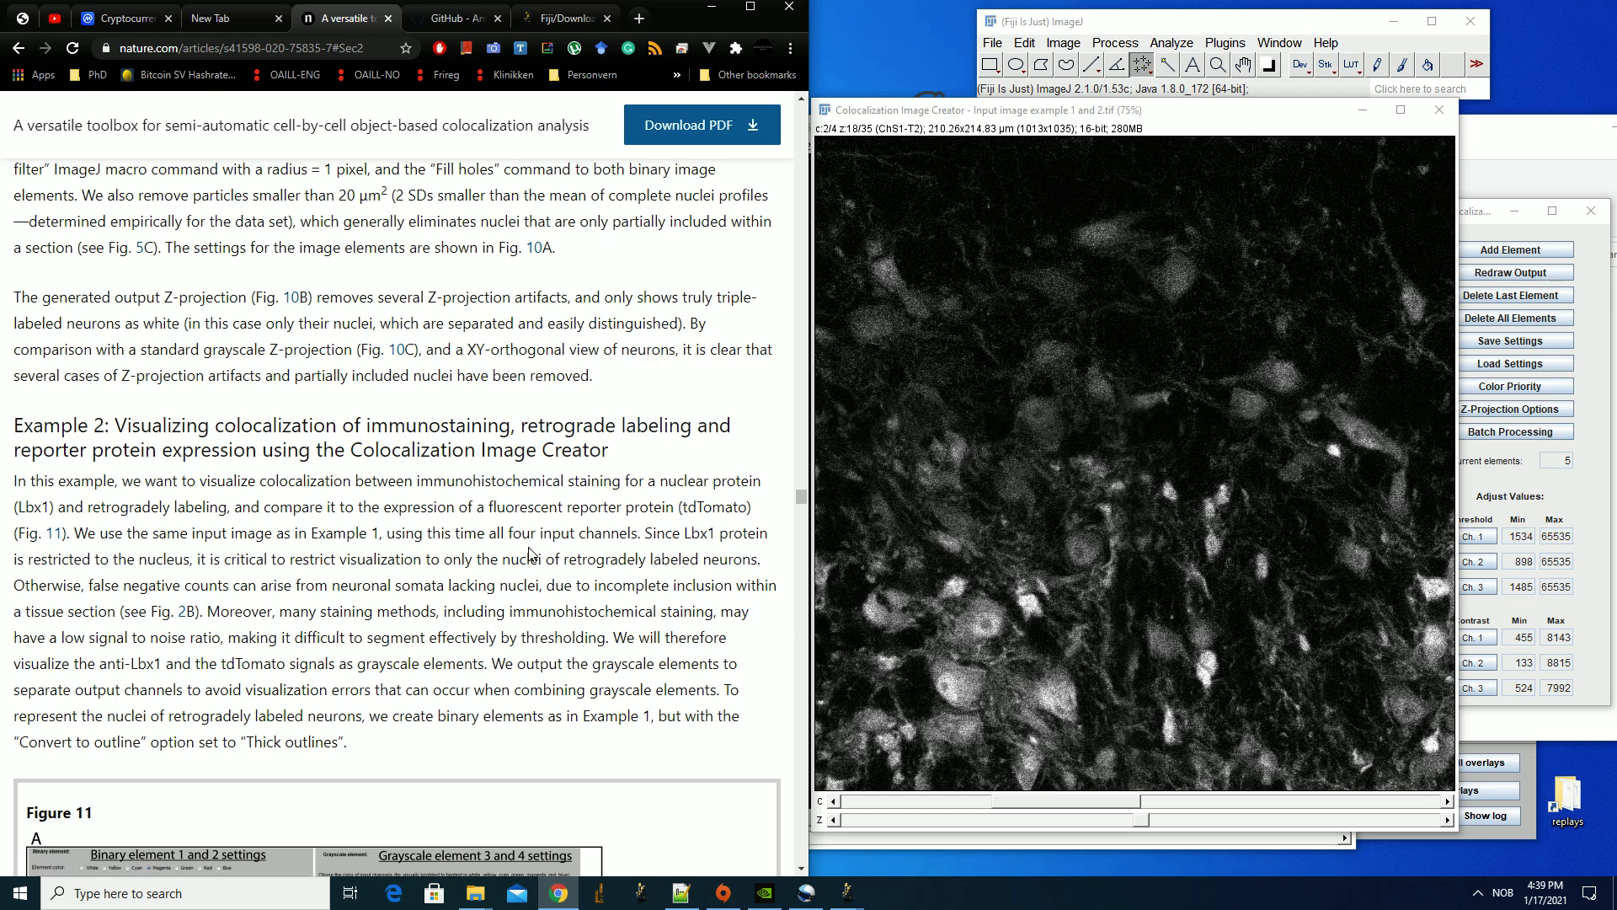
pyautogui.scroll(-2, 457, 553)
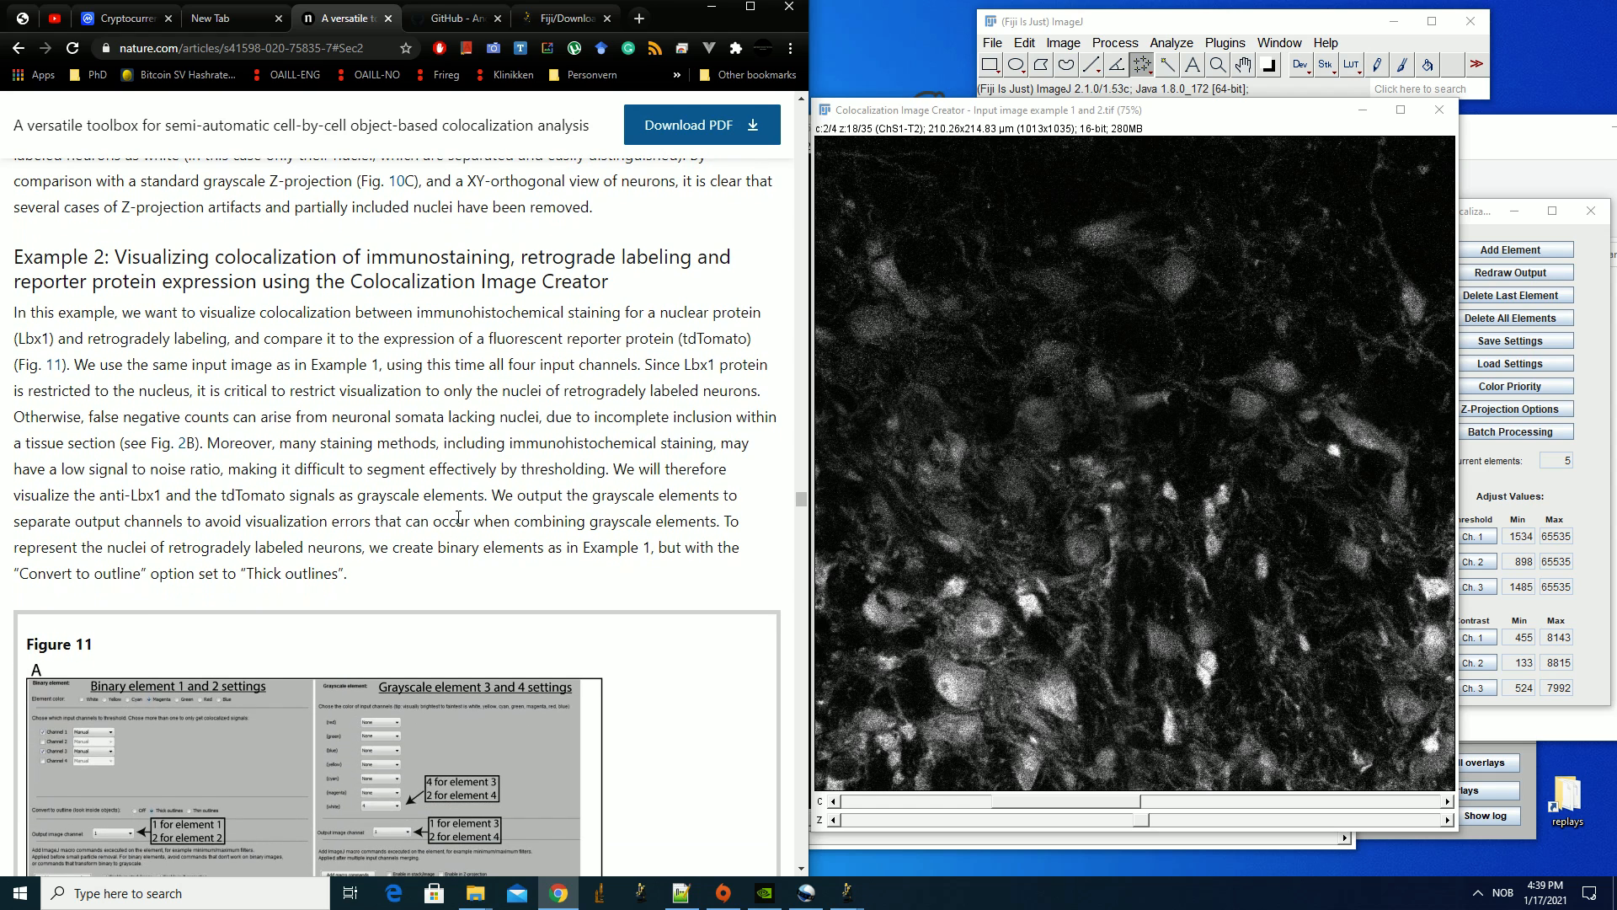
pyautogui.scroll(-5, 428, 495)
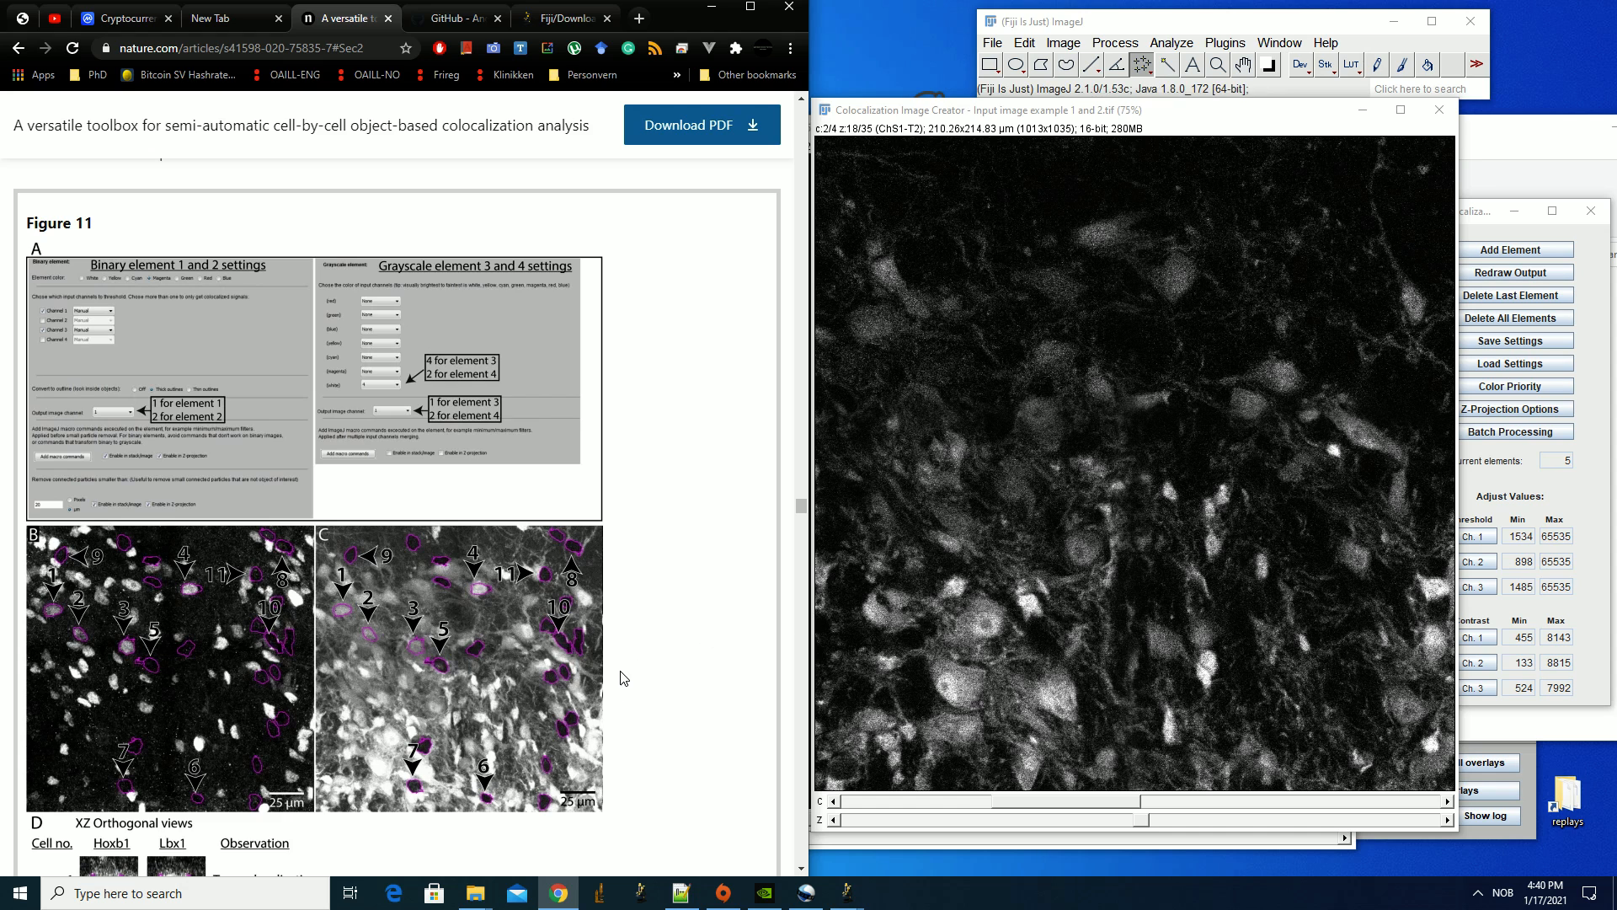
pyautogui.moveTo(1134, 805); pyautogui.dragTo(1429, 809)
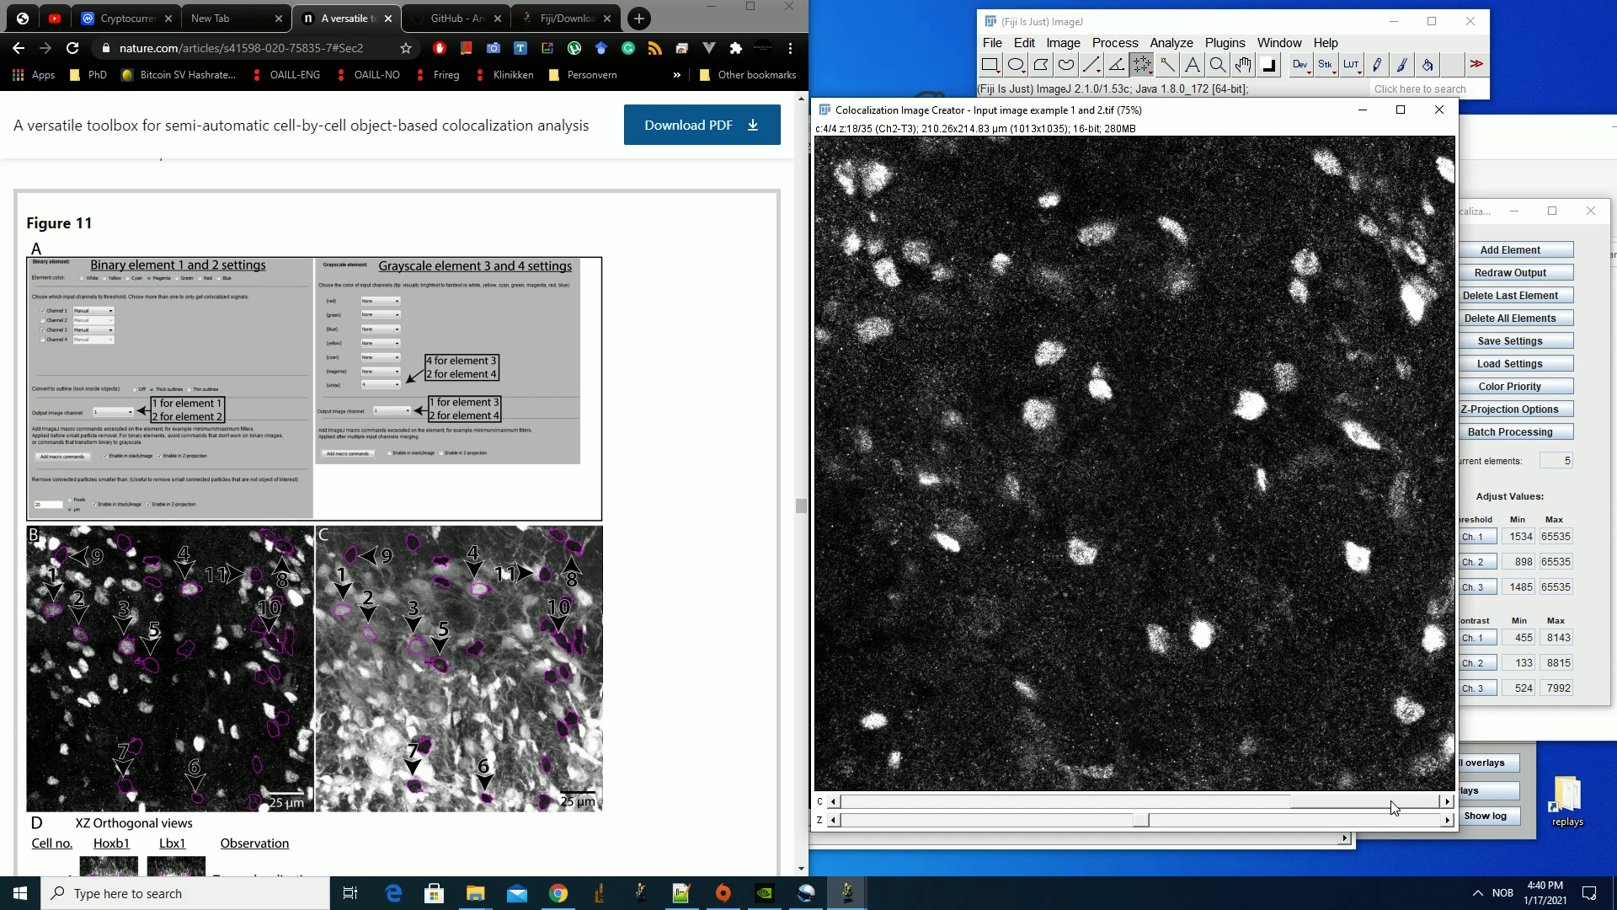
pyautogui.click(476, 893)
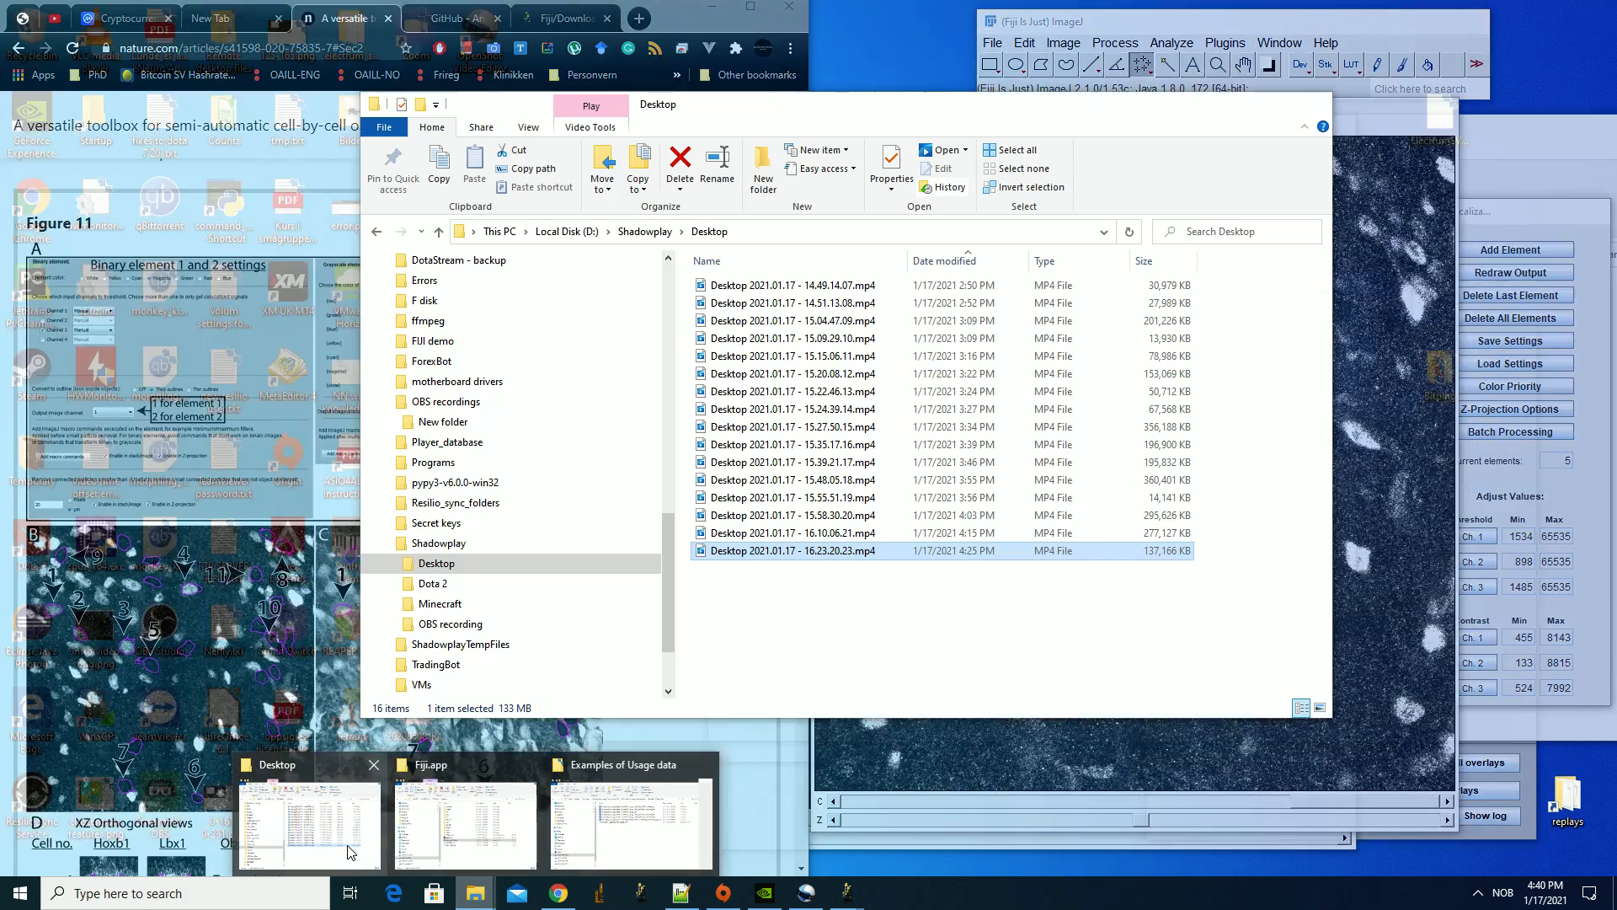
pyautogui.click(309, 813)
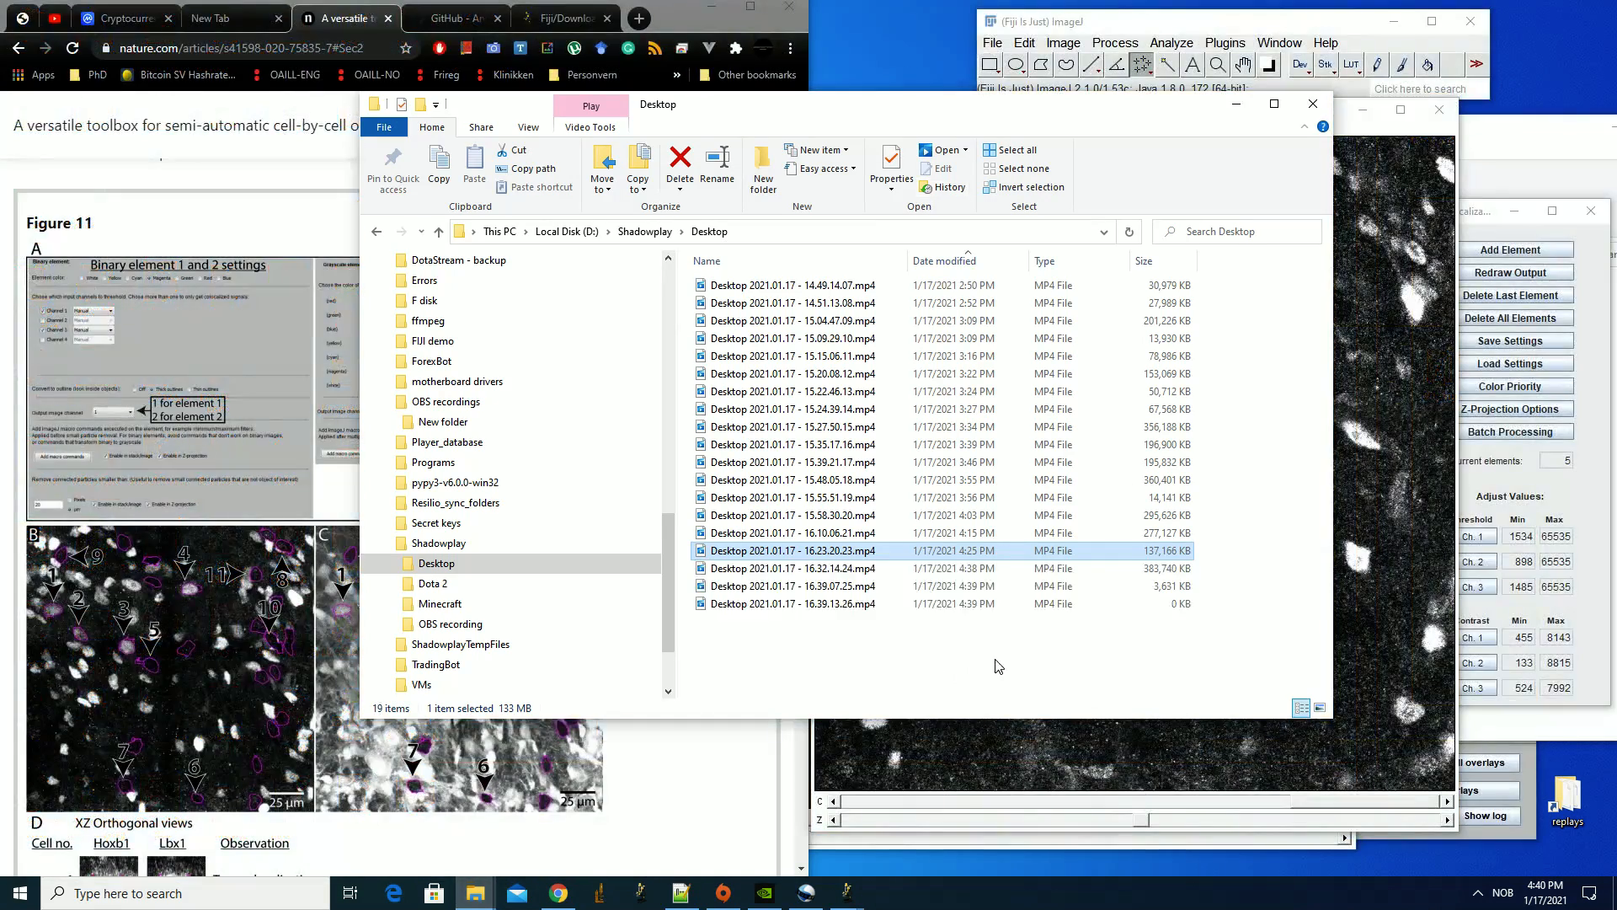
pyautogui.click(999, 666)
pyautogui.click(1236, 104)
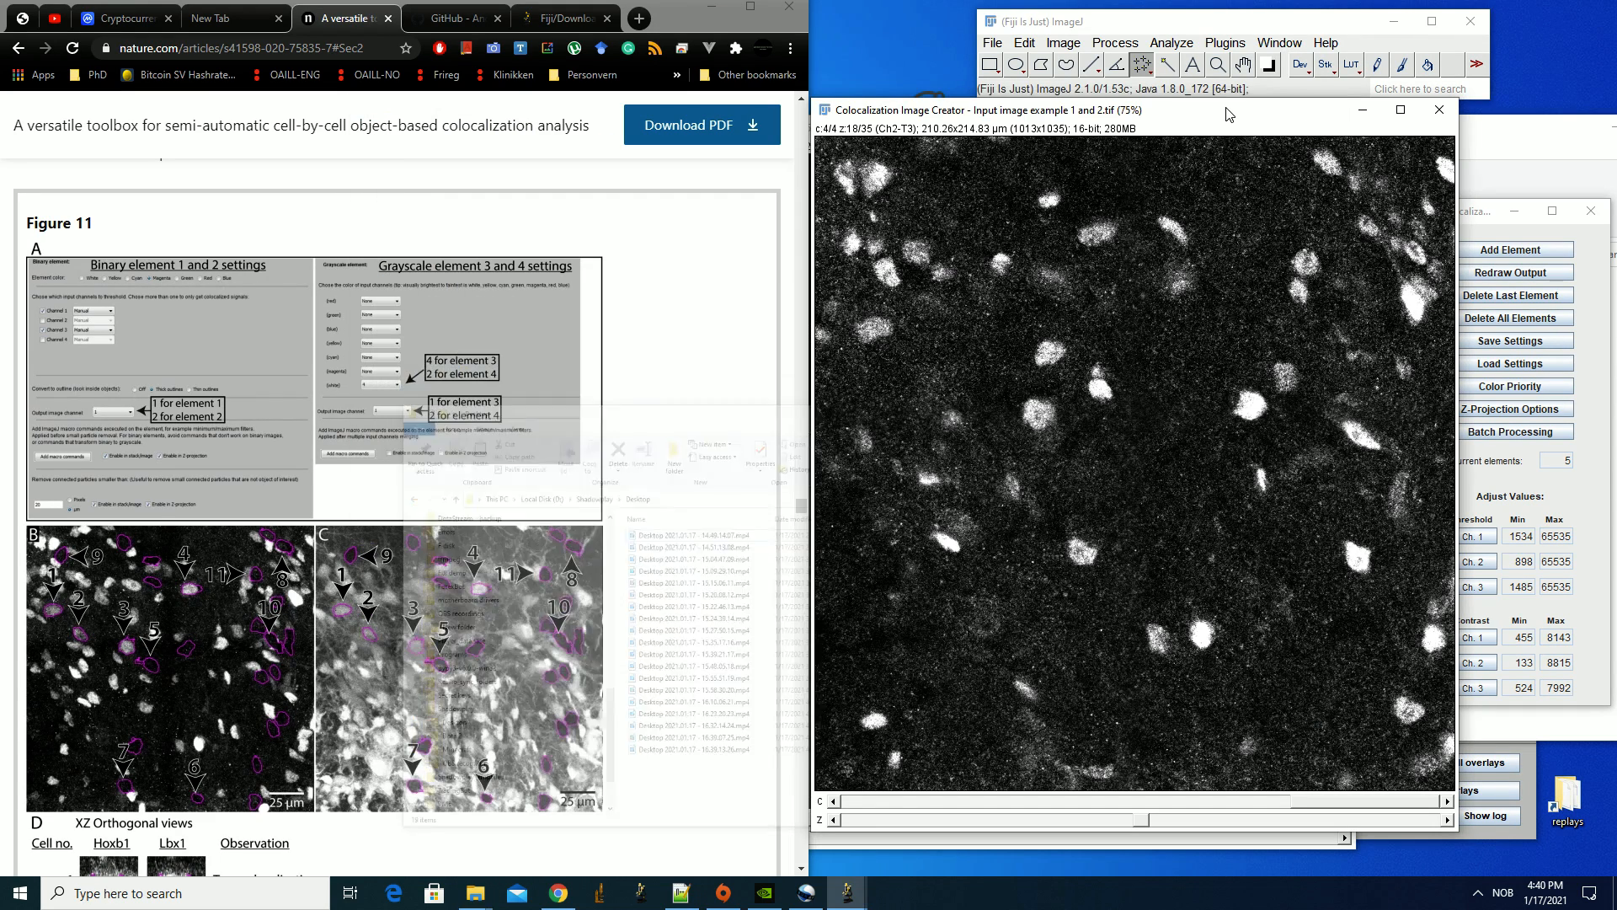
# Delete all elements from the Colocalization Image Creator and bring the blank output image in front of the input image
pyautogui.click(1533, 324)
pyautogui.click(889, 275)
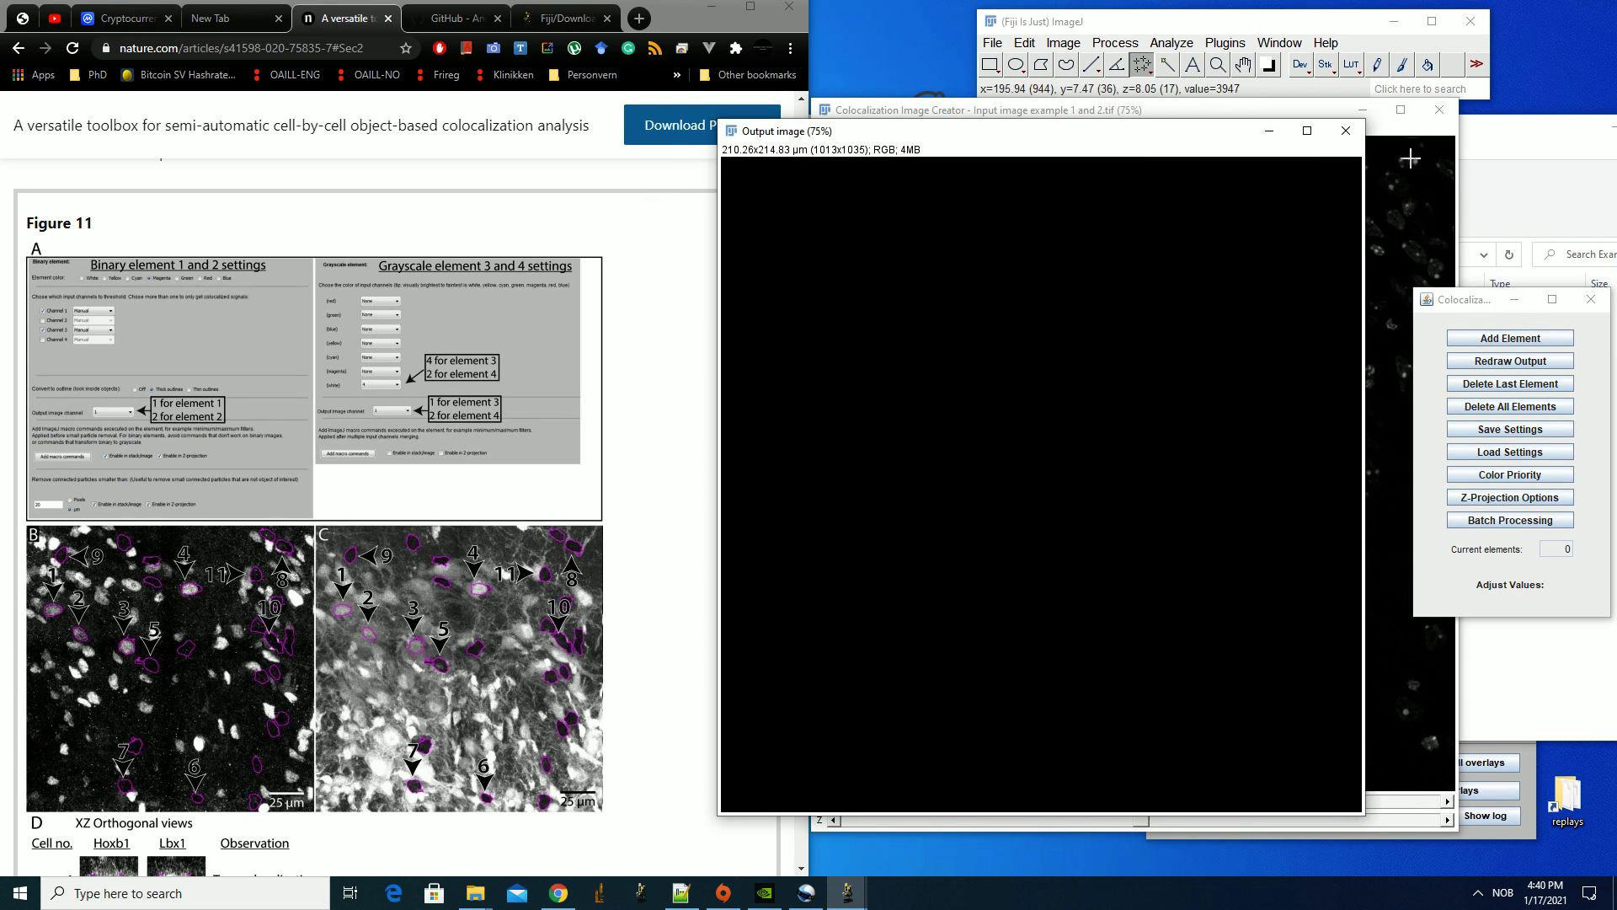
pyautogui.click(1200, 111)
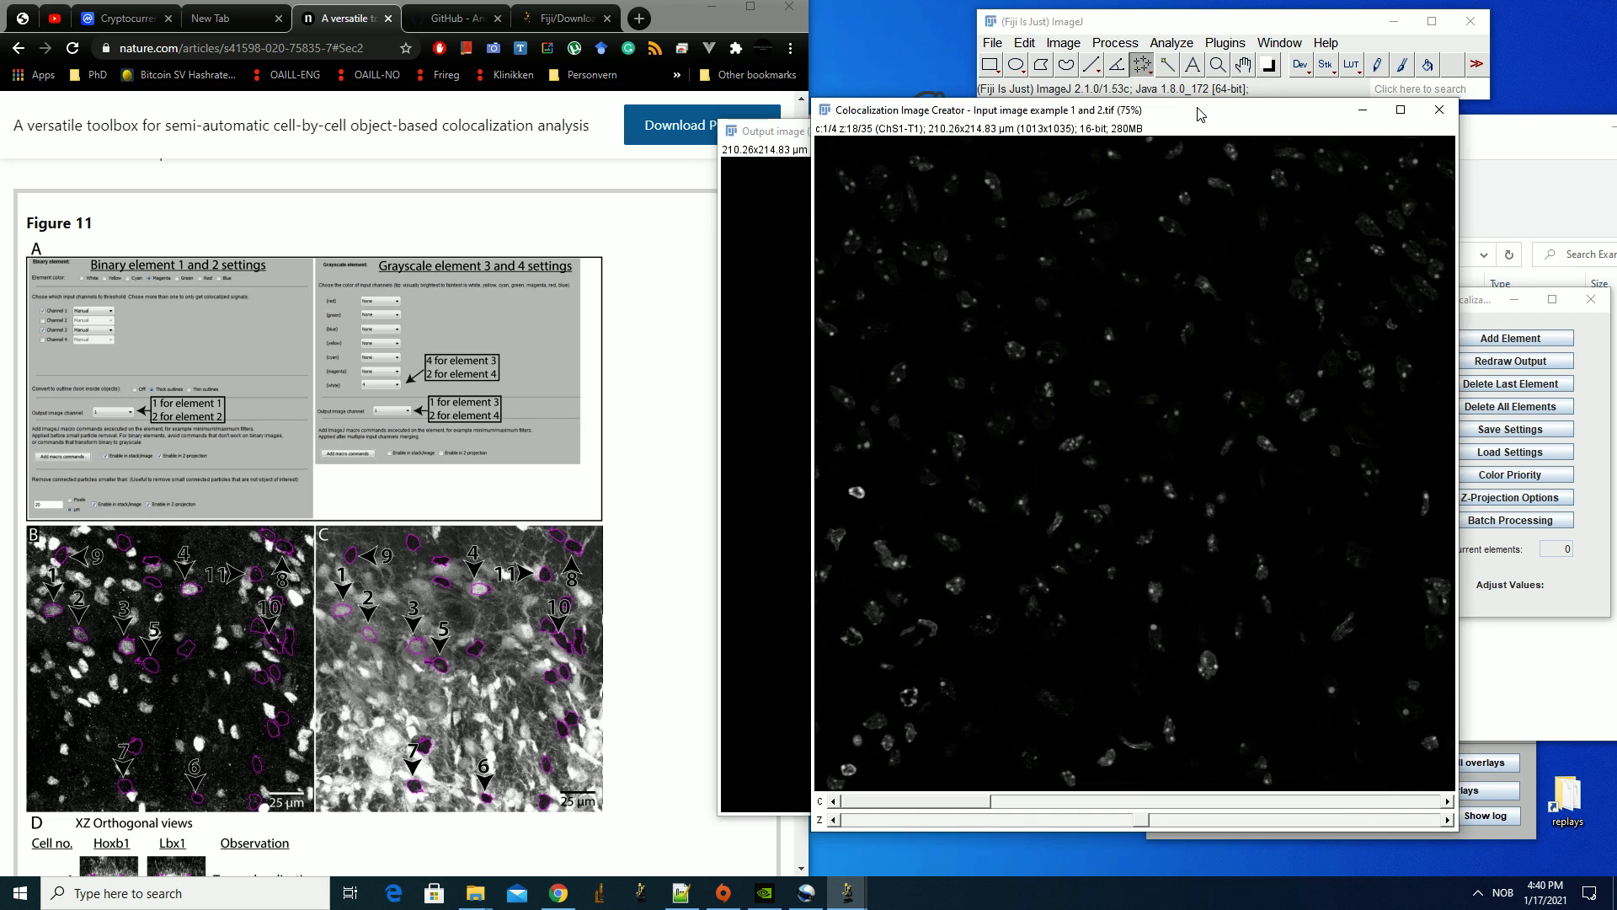
pyautogui.click(776, 139)
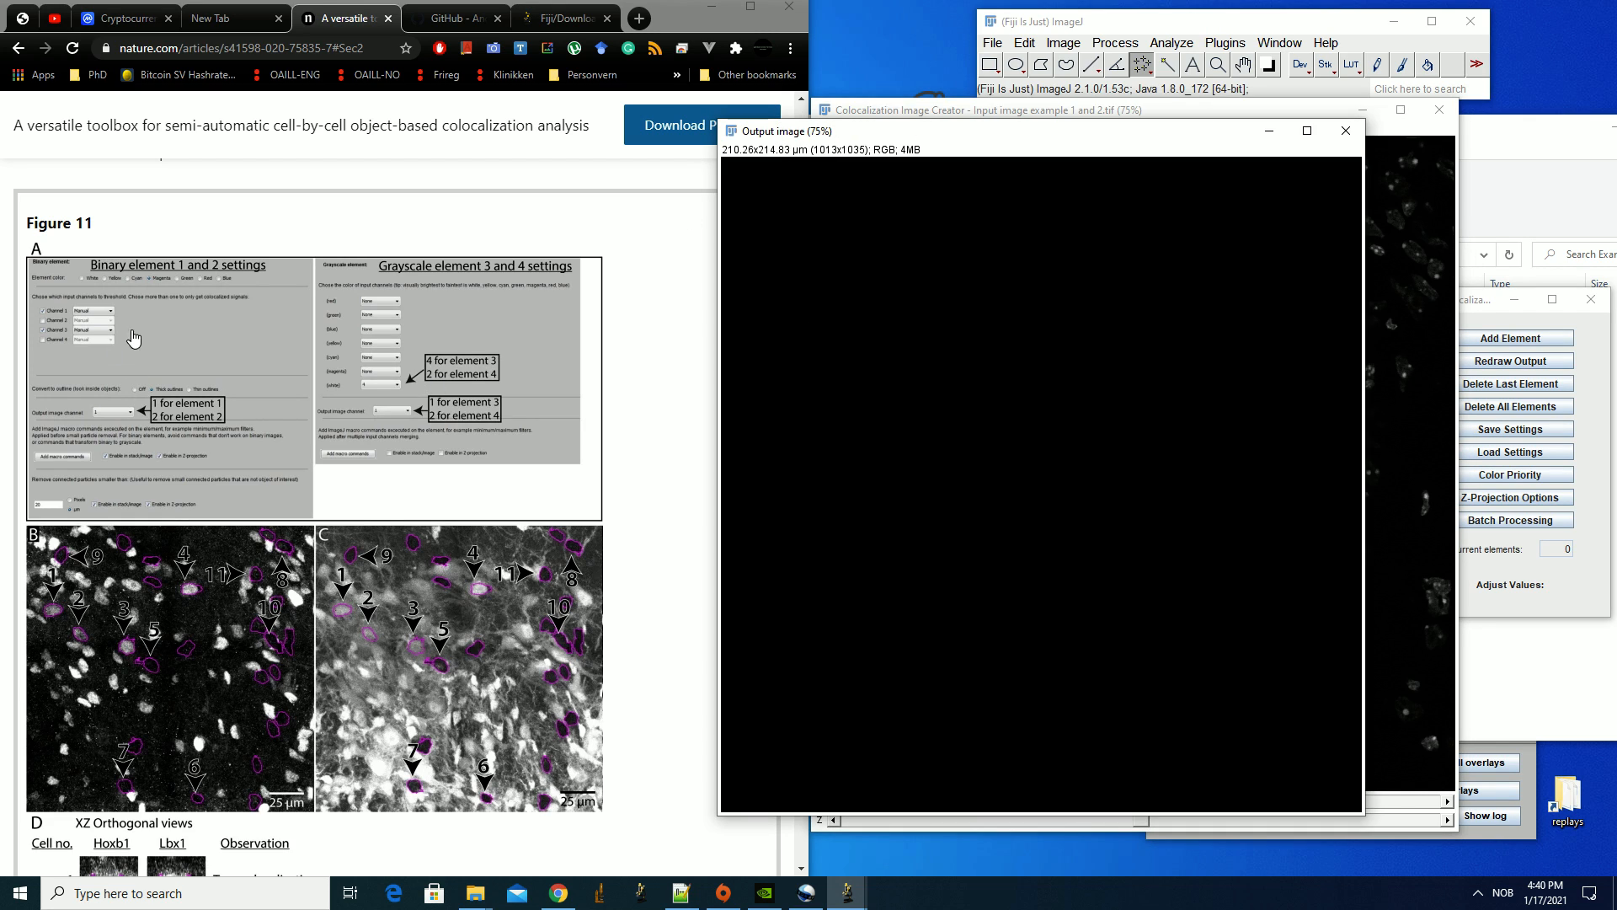
# Set up a magenta binary element from manual channels 1 and 3 with thick outlines, macros enabled, and particles below 20 µm removed in sections and Z-projection
pyautogui.click(1508, 340)
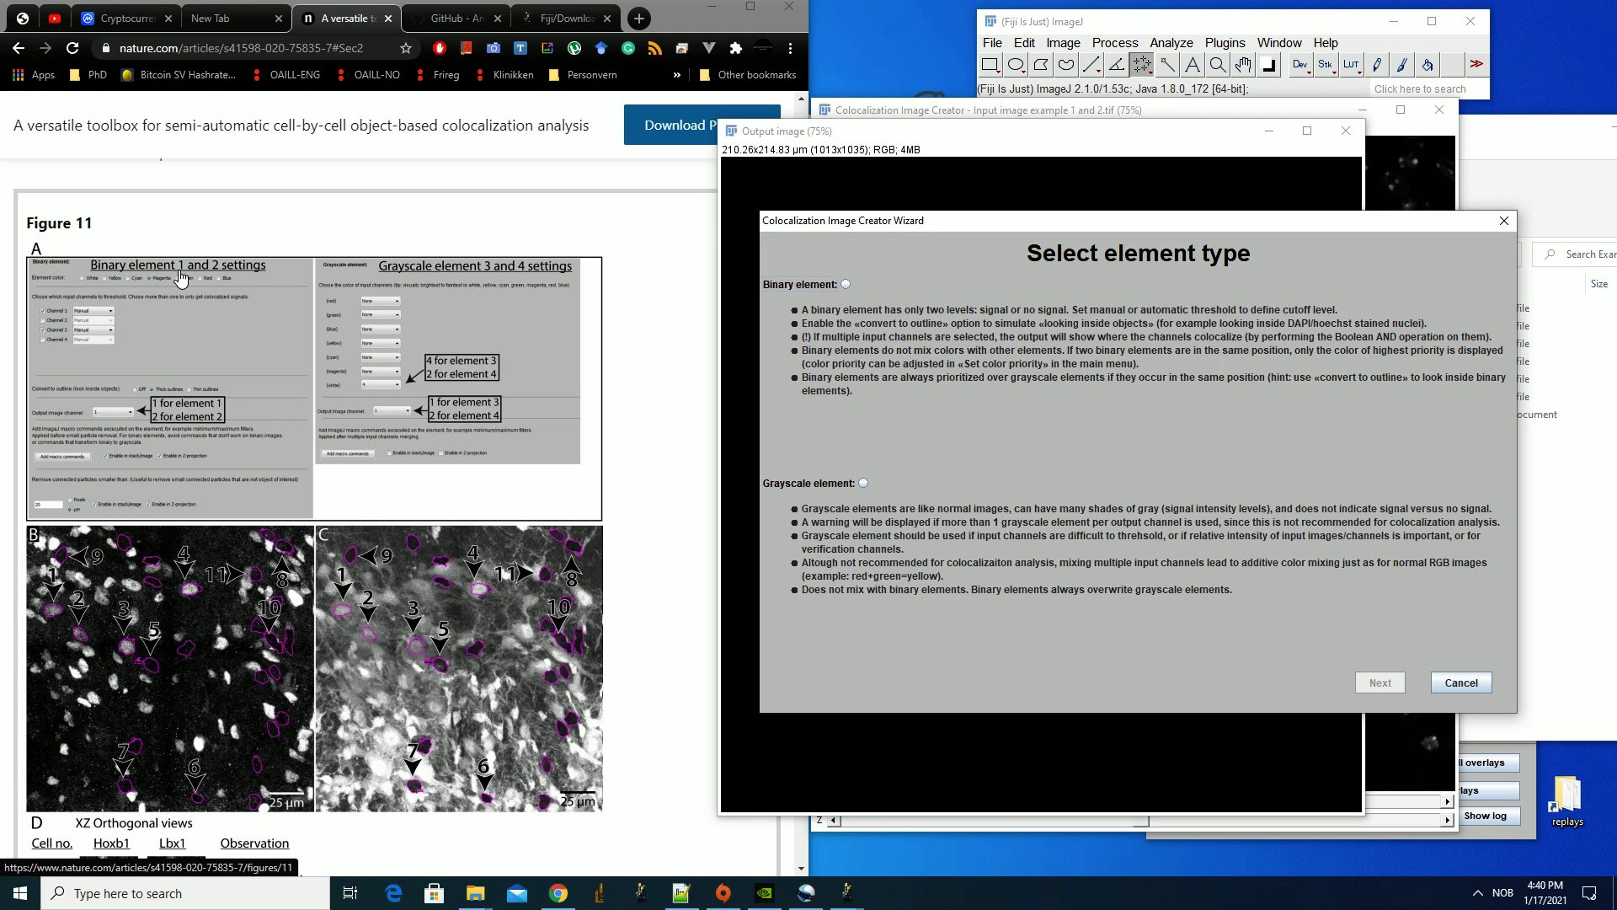
pyautogui.click(846, 286)
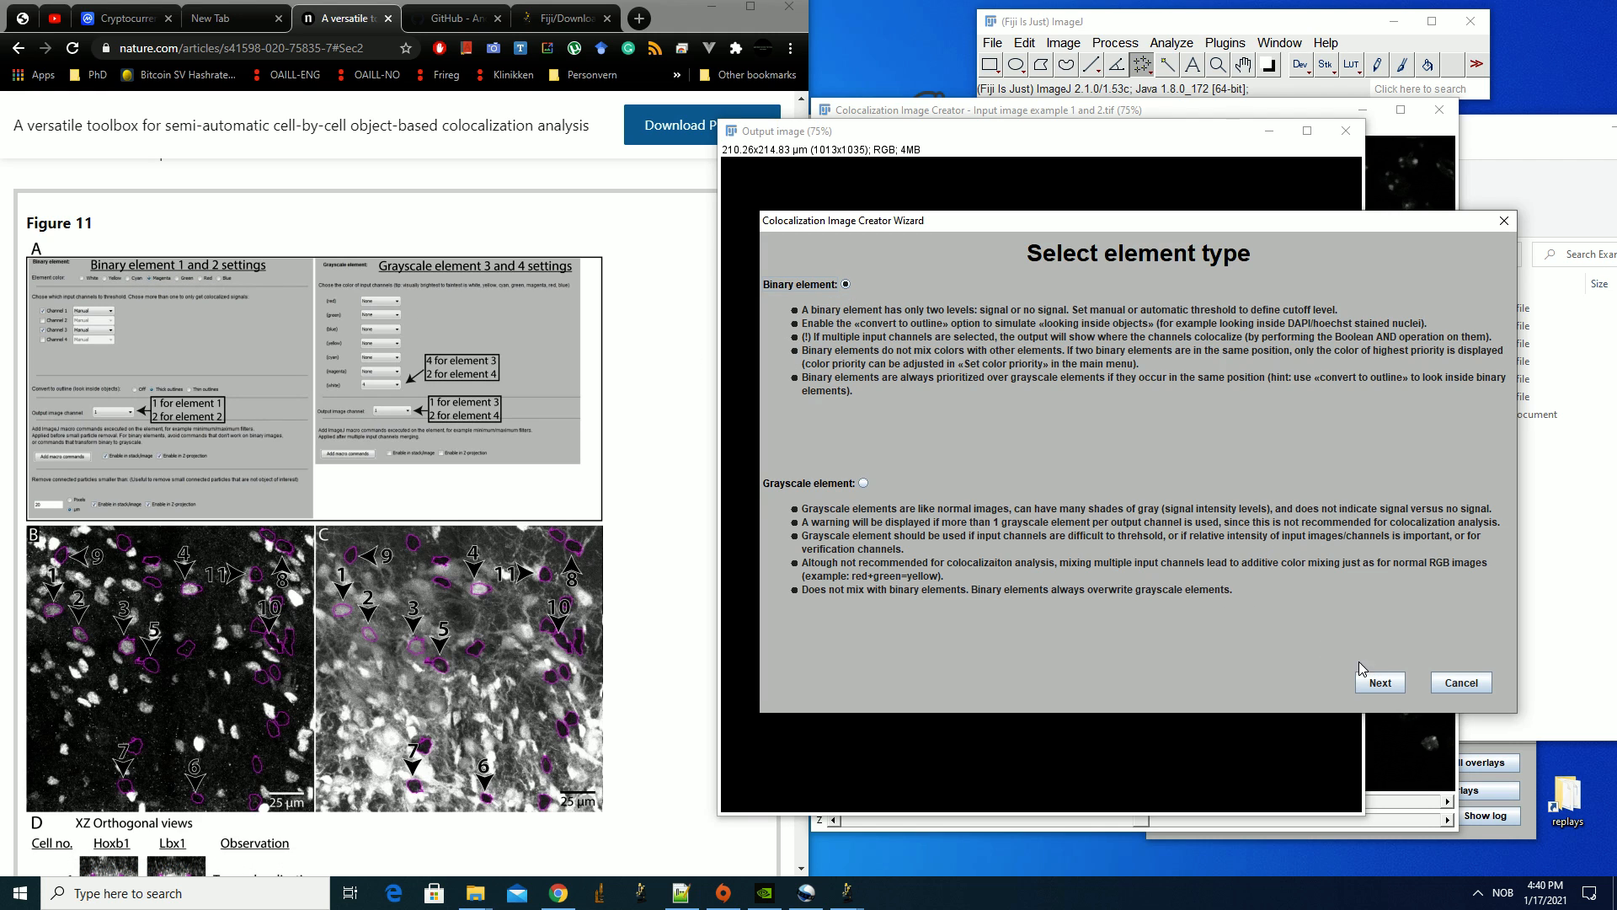
pyautogui.click(1380, 683)
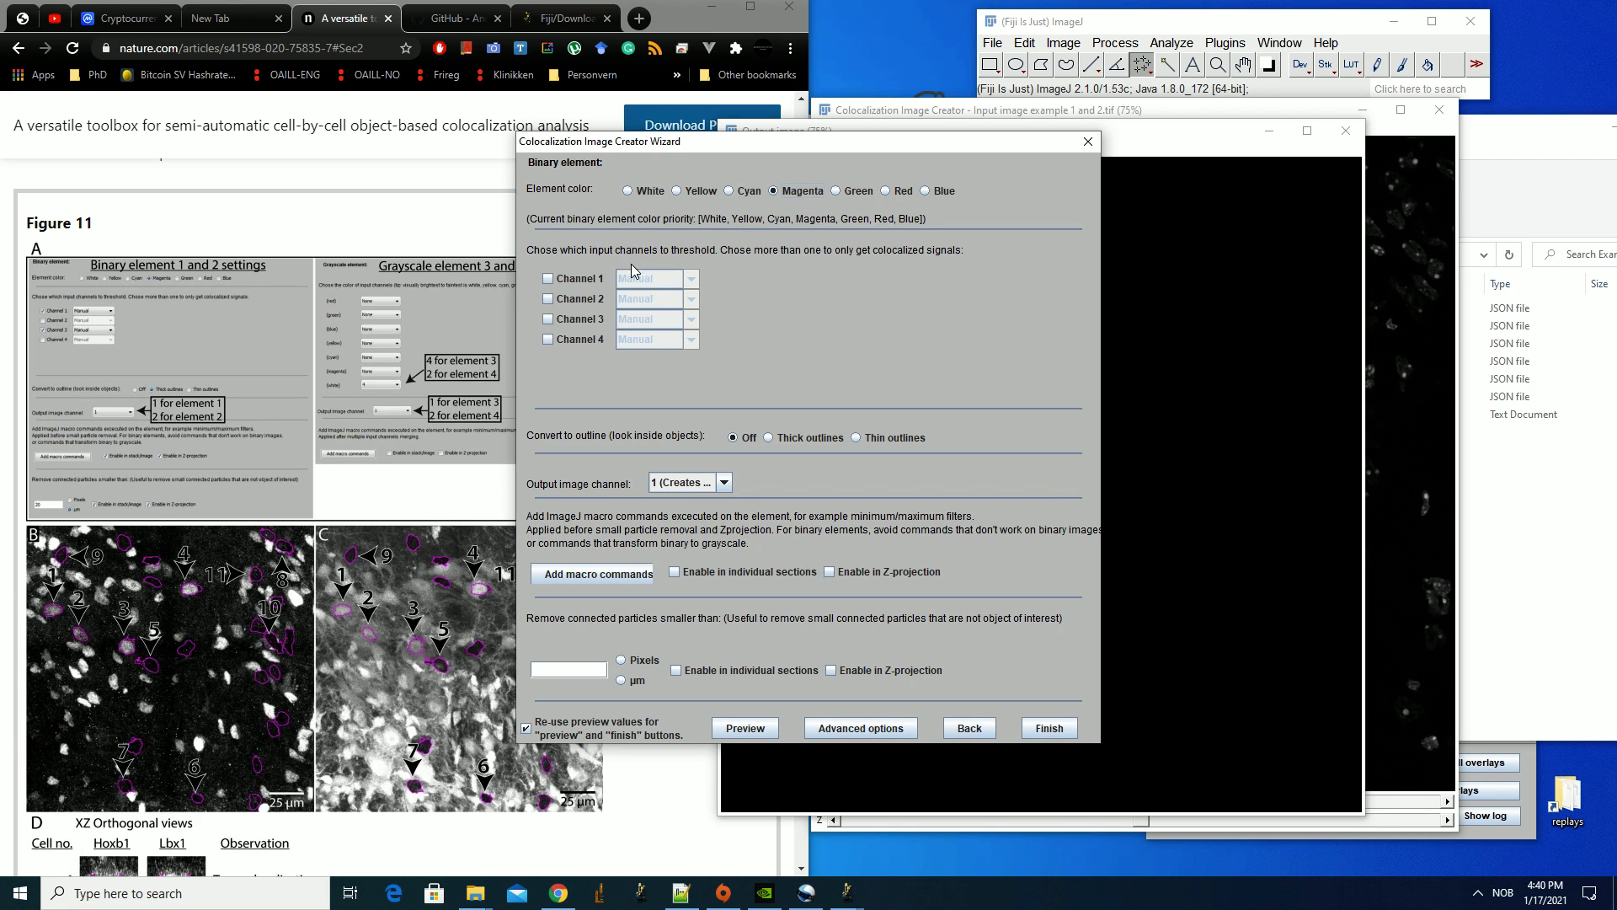
pyautogui.click(580, 319)
pyautogui.click(878, 671)
pyautogui.click(754, 672)
pyautogui.click(567, 664)
pyautogui.write('20')
# Activate the Minimum and Fill Holes commands in the binary element's macro and save it
pyautogui.click(592, 575)
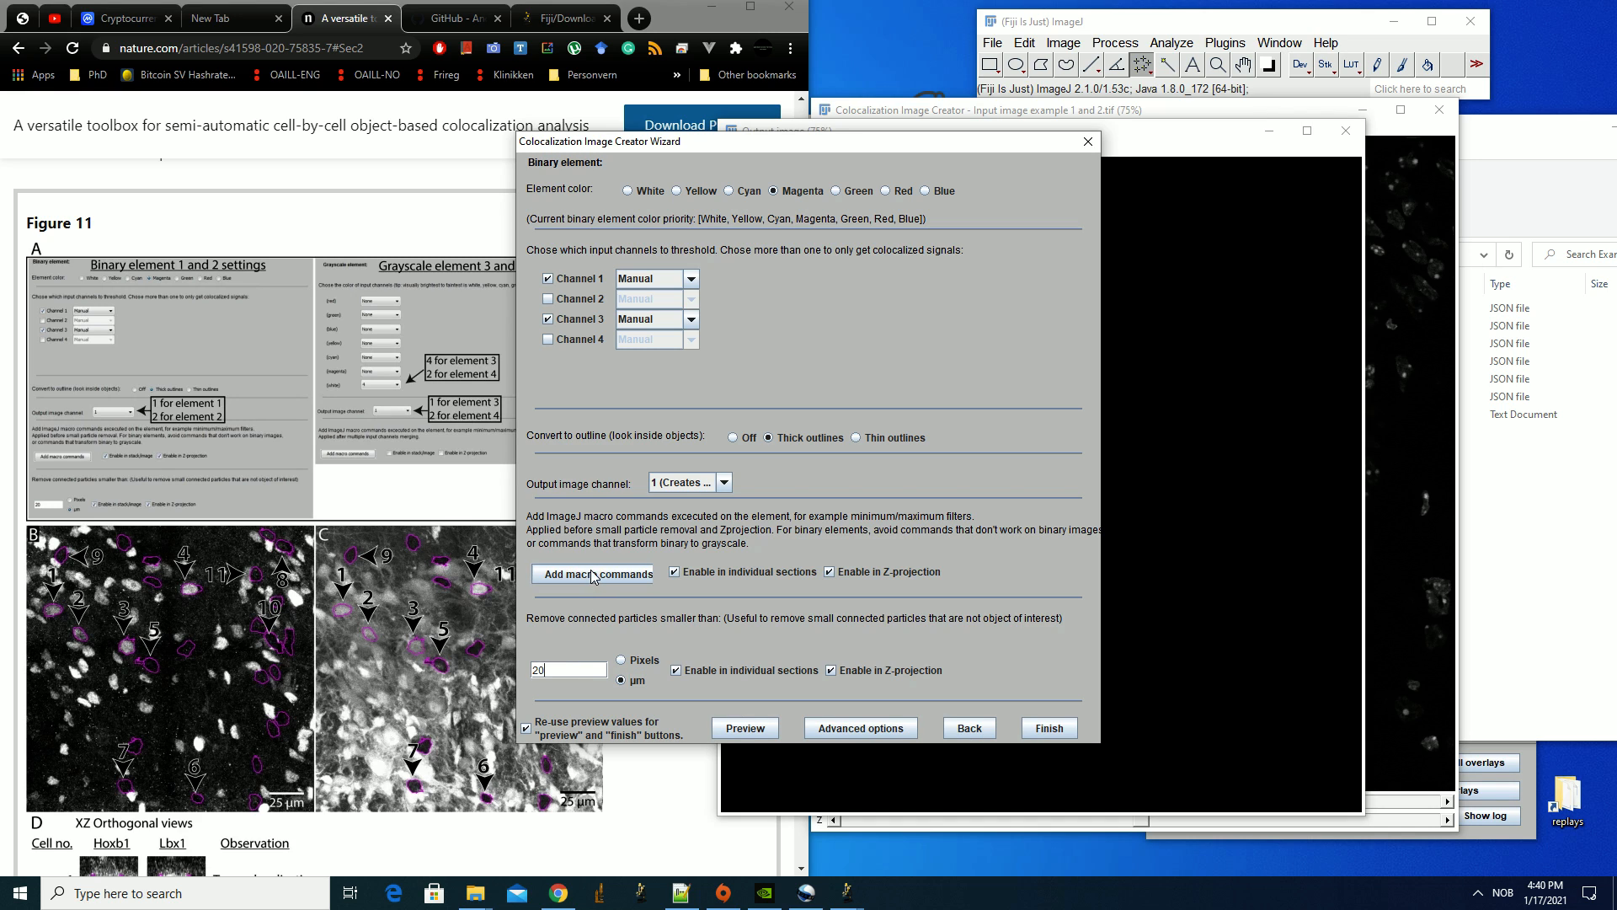
pyautogui.click(415, 301)
pyautogui.press('Delete')
pyautogui.press('Delete')
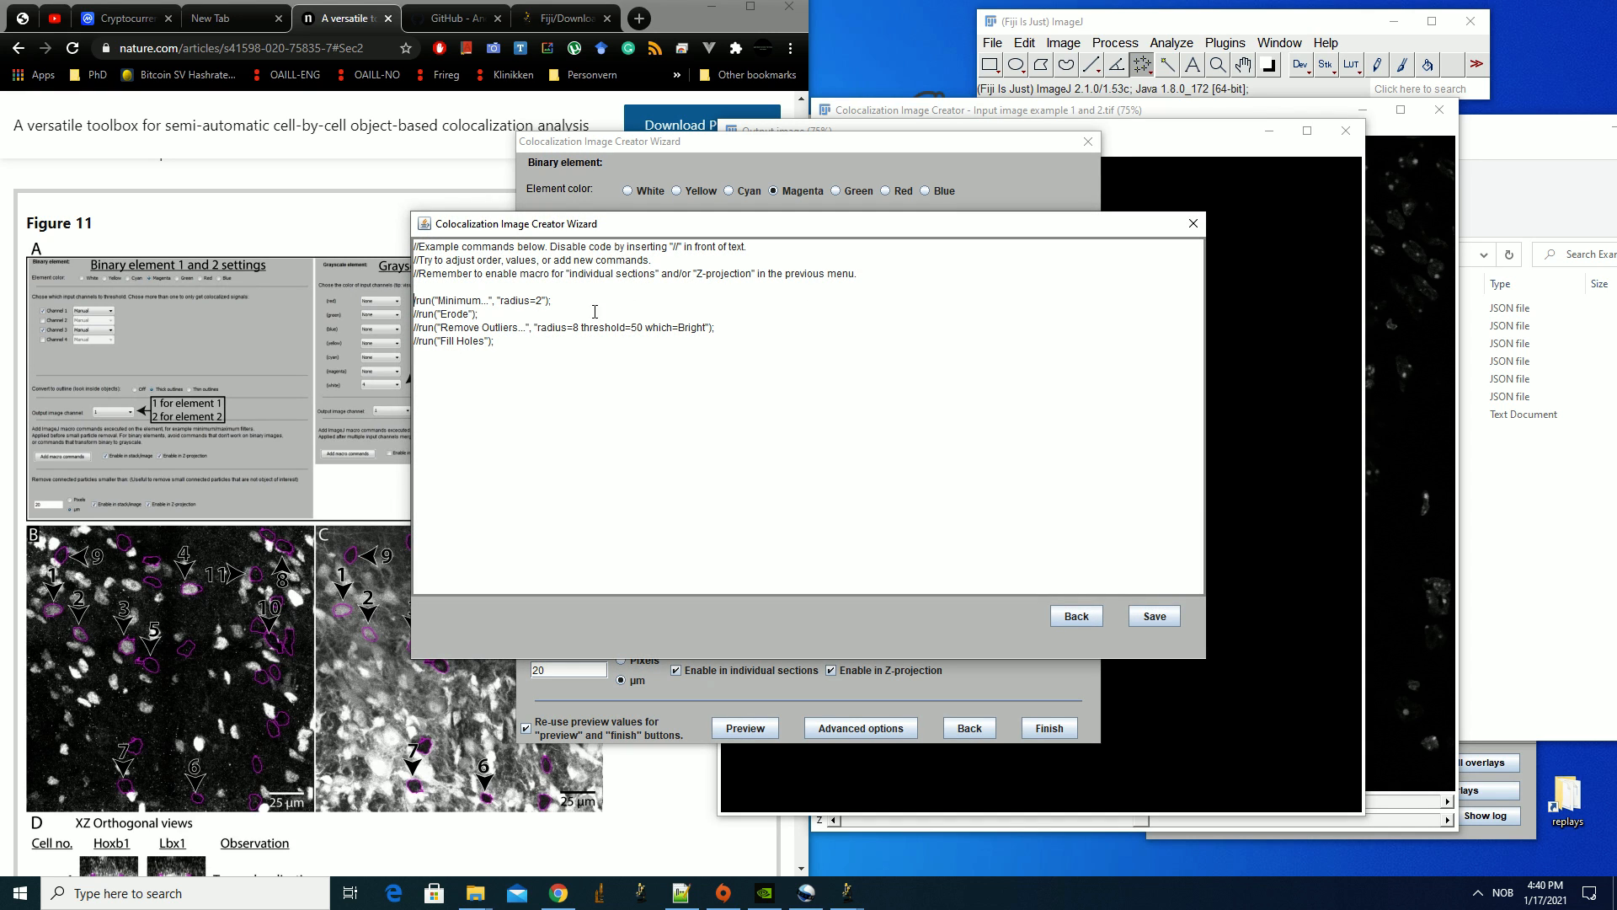
pyautogui.click(421, 342)
pyautogui.press('Delete')
pyautogui.click(1155, 617)
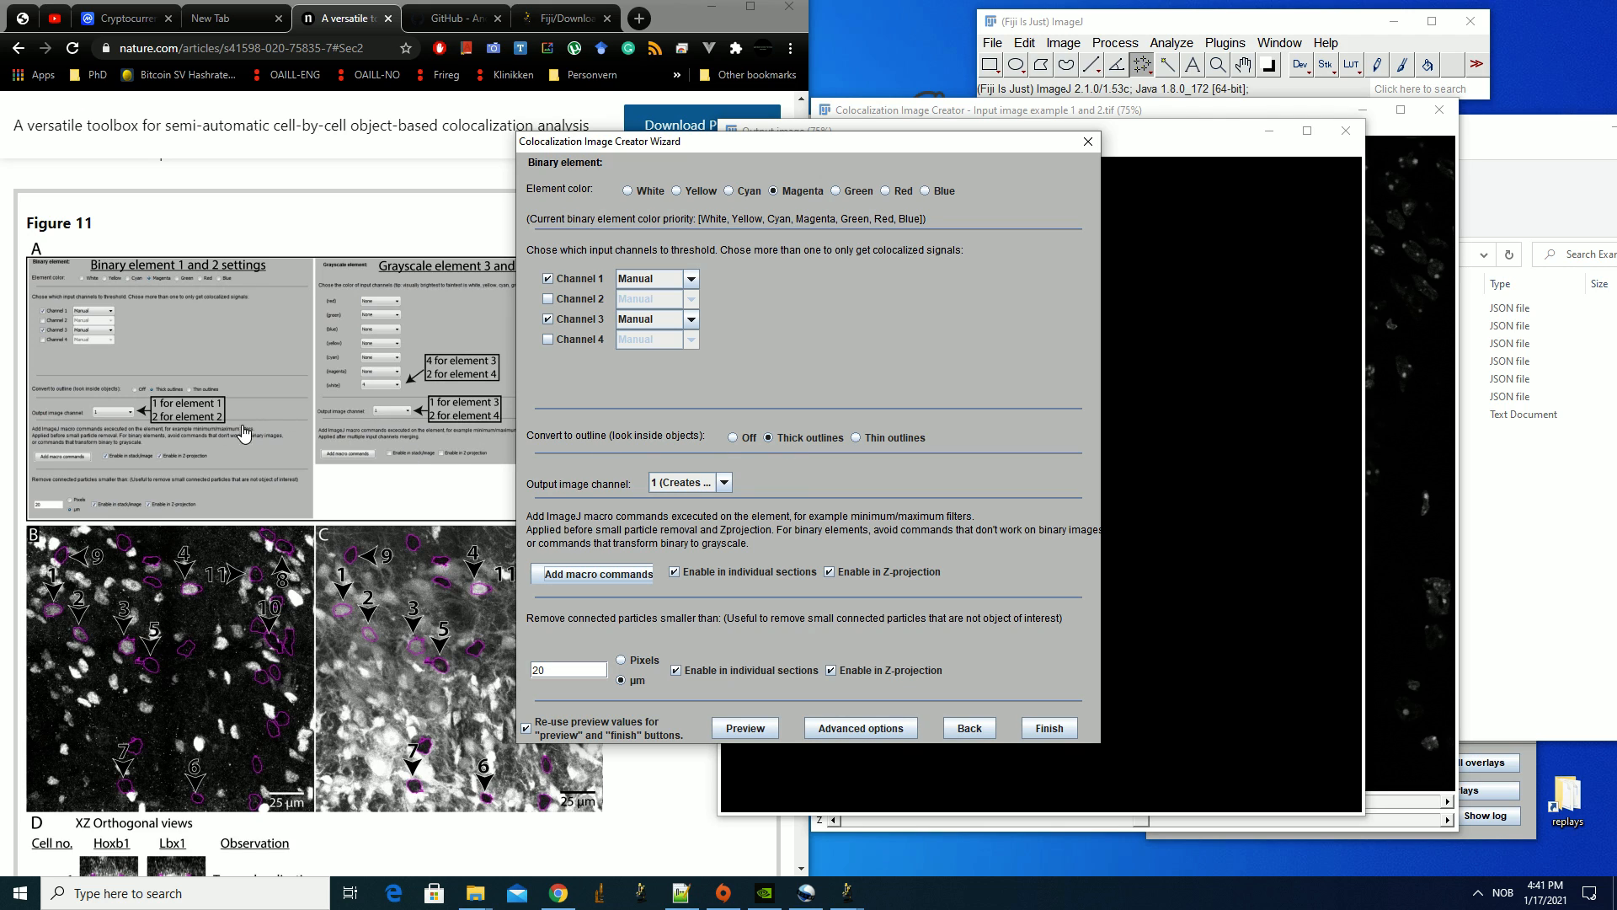
# Assign the binary element to new output channel 1, finish it, and set channel 1's lower threshold to 1630
pyautogui.click(725, 484)
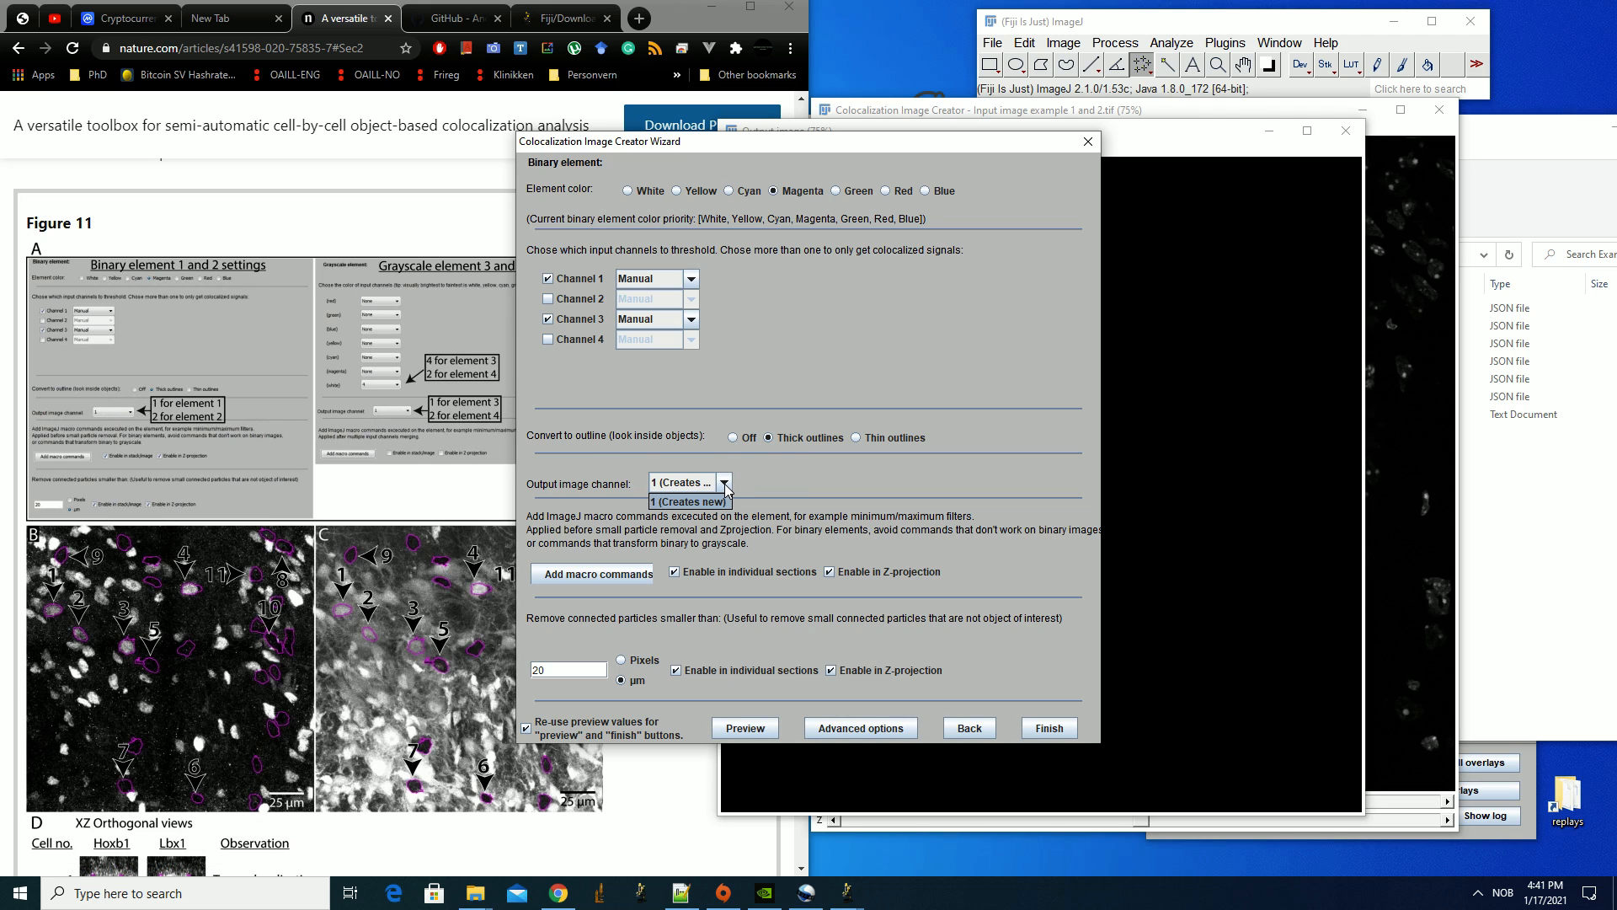
pyautogui.click(685, 501)
pyautogui.click(1065, 728)
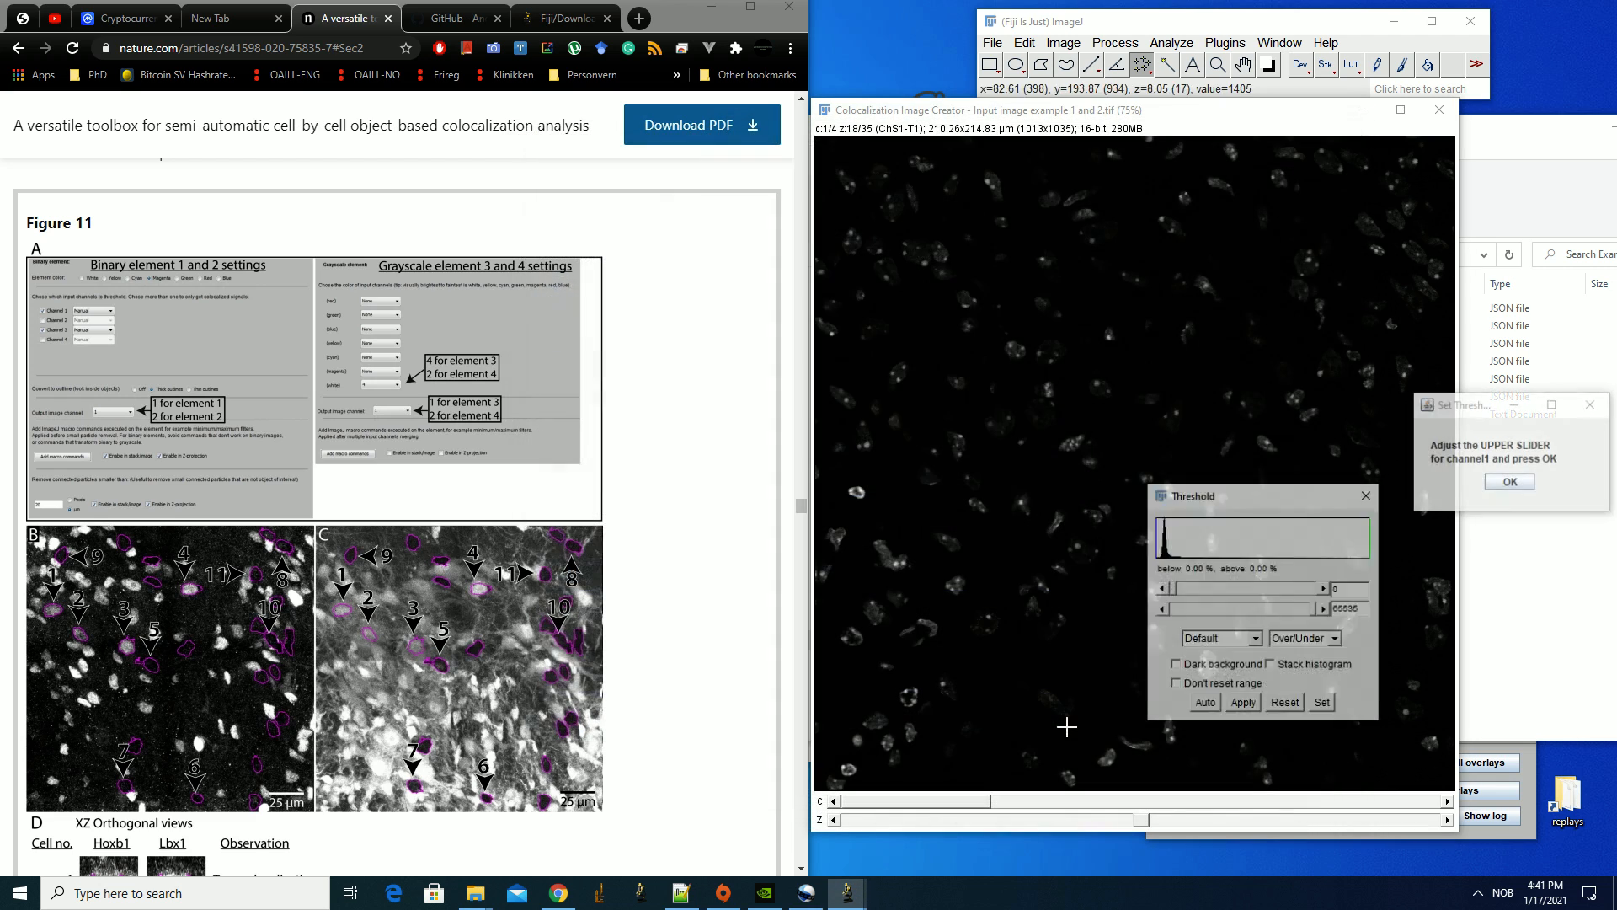
pyautogui.moveTo(1176, 589); pyautogui.dragTo(1181, 596)
pyautogui.click(1162, 589)
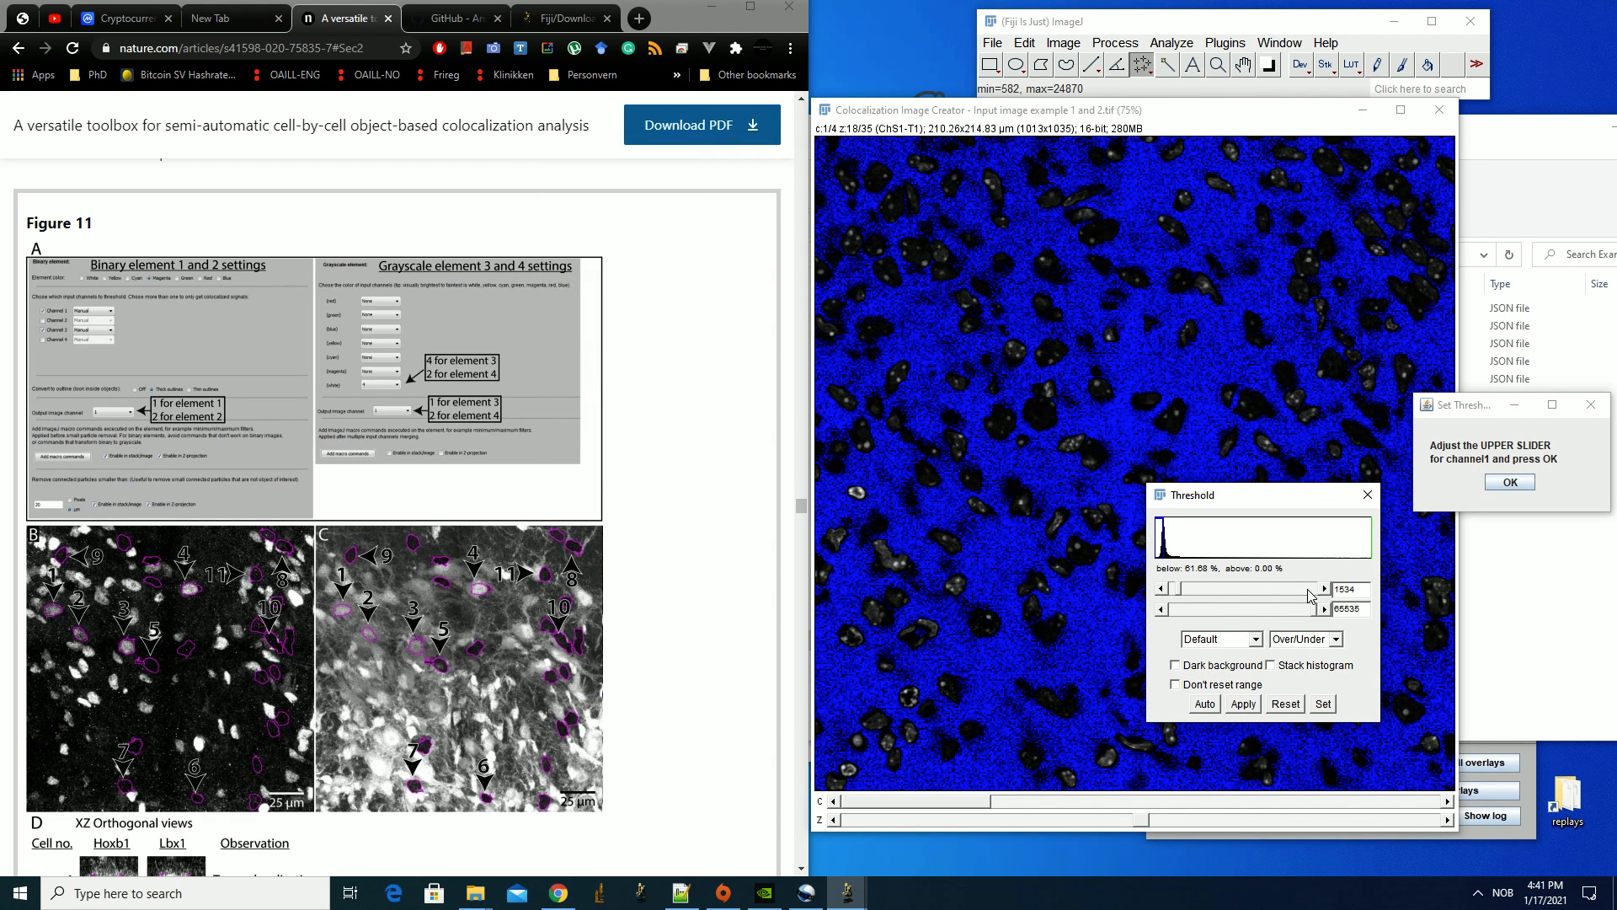
pyautogui.click(1498, 484)
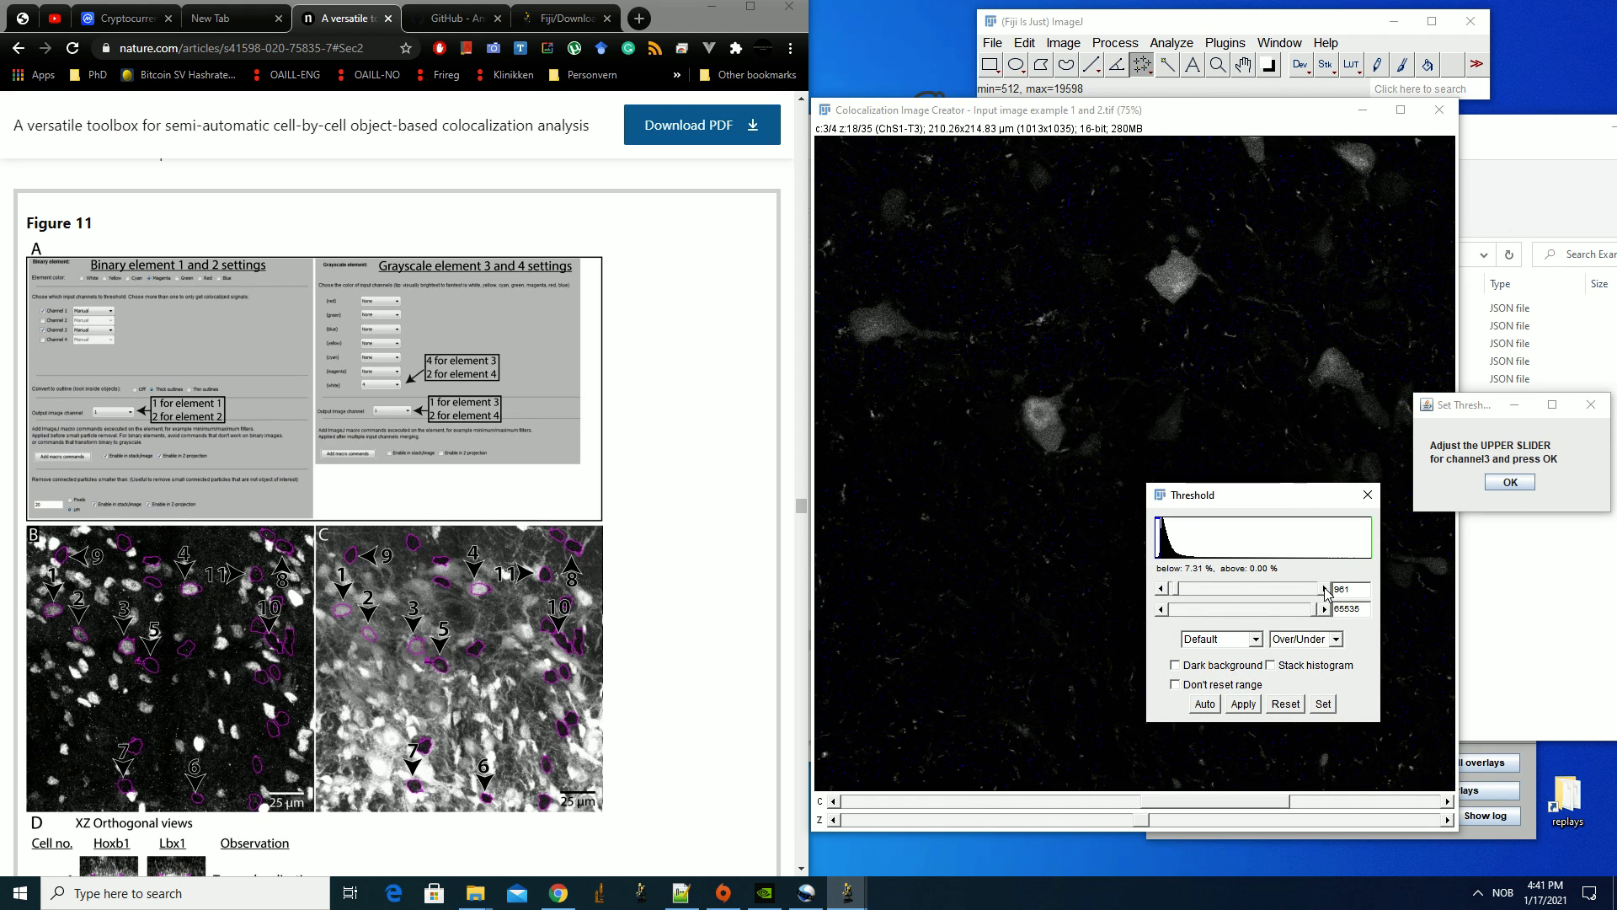
# Set channel 3's lower threshold to 1560, checking it in other sections, and accept it to draw the outlines
pyautogui.click(1182, 590)
pyautogui.click(1325, 588)
pyautogui.click(1326, 589)
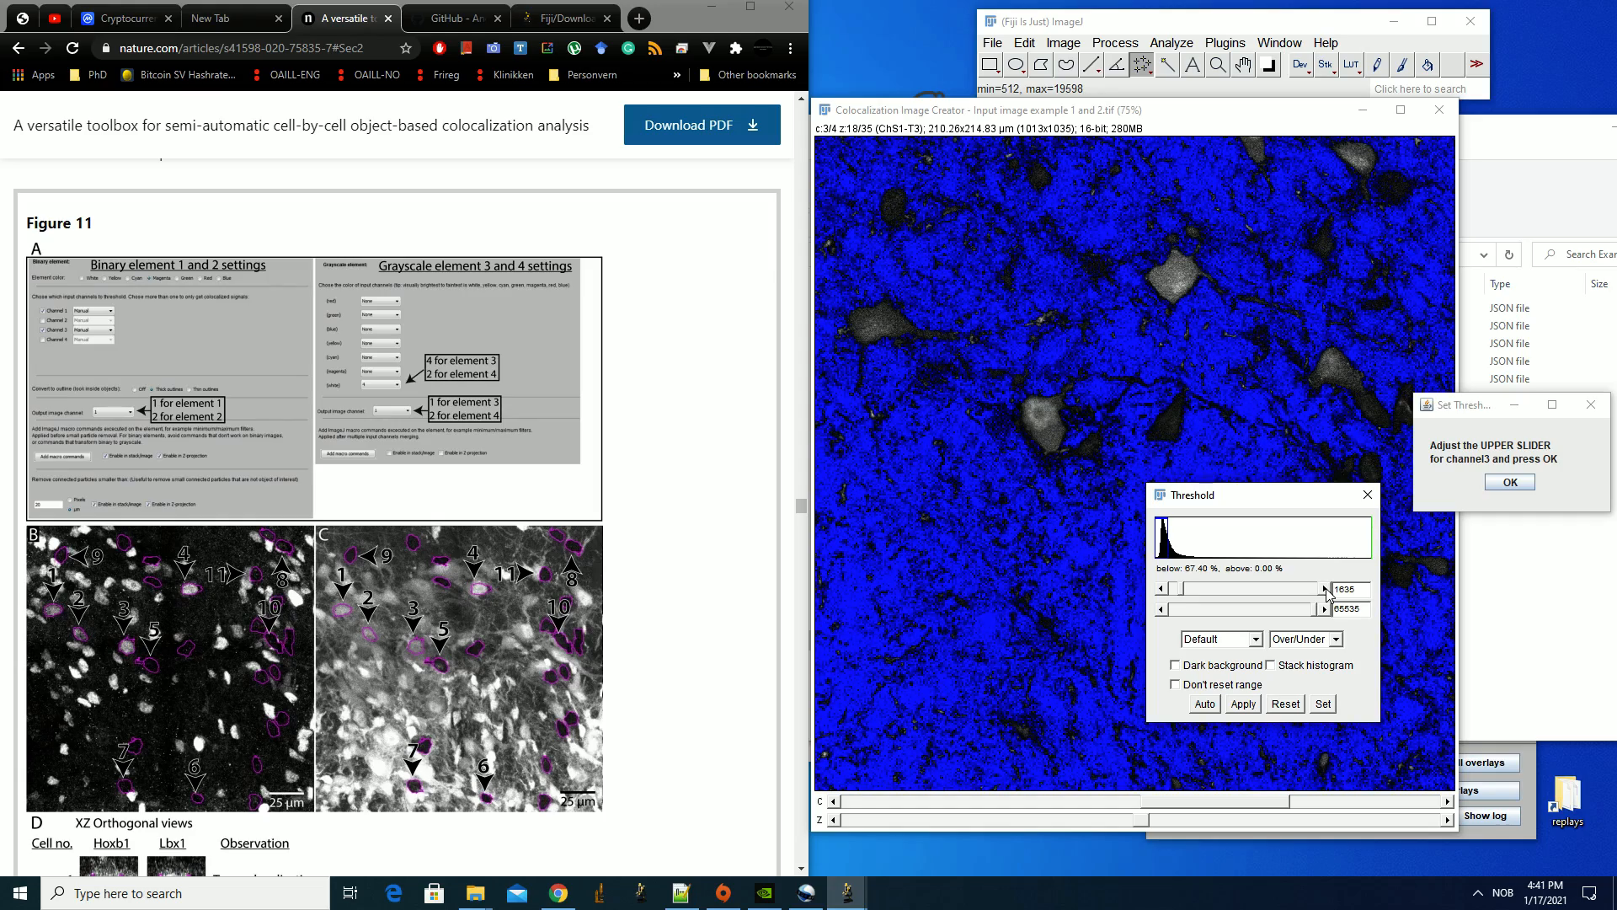
pyautogui.click(1325, 589)
pyautogui.scroll(-10, 1106, 388)
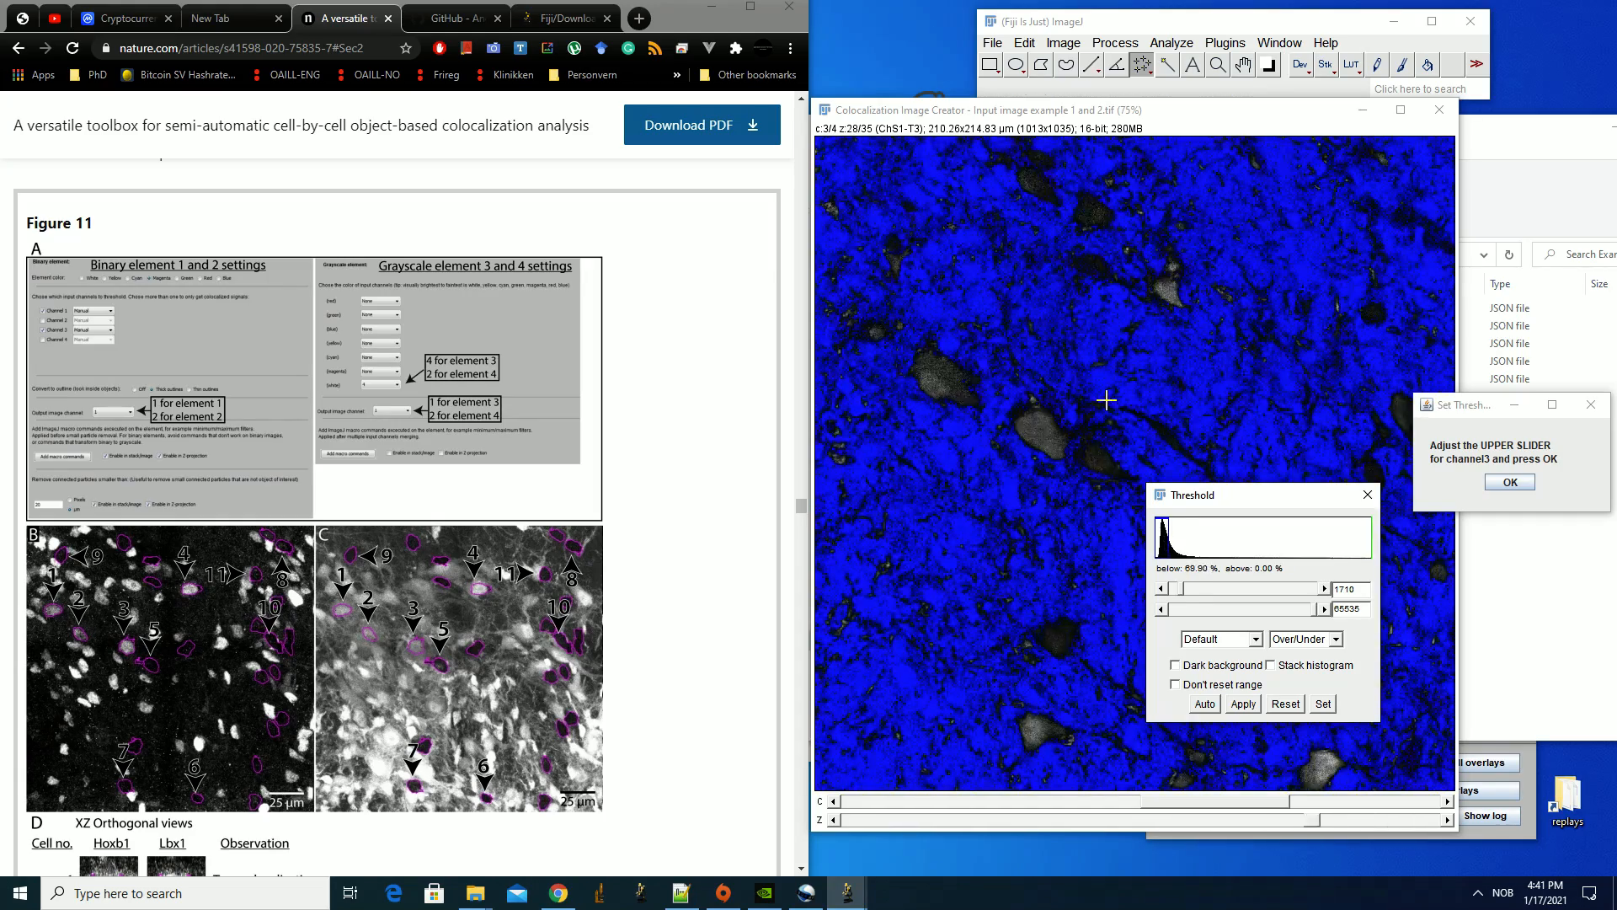
pyautogui.click(1511, 482)
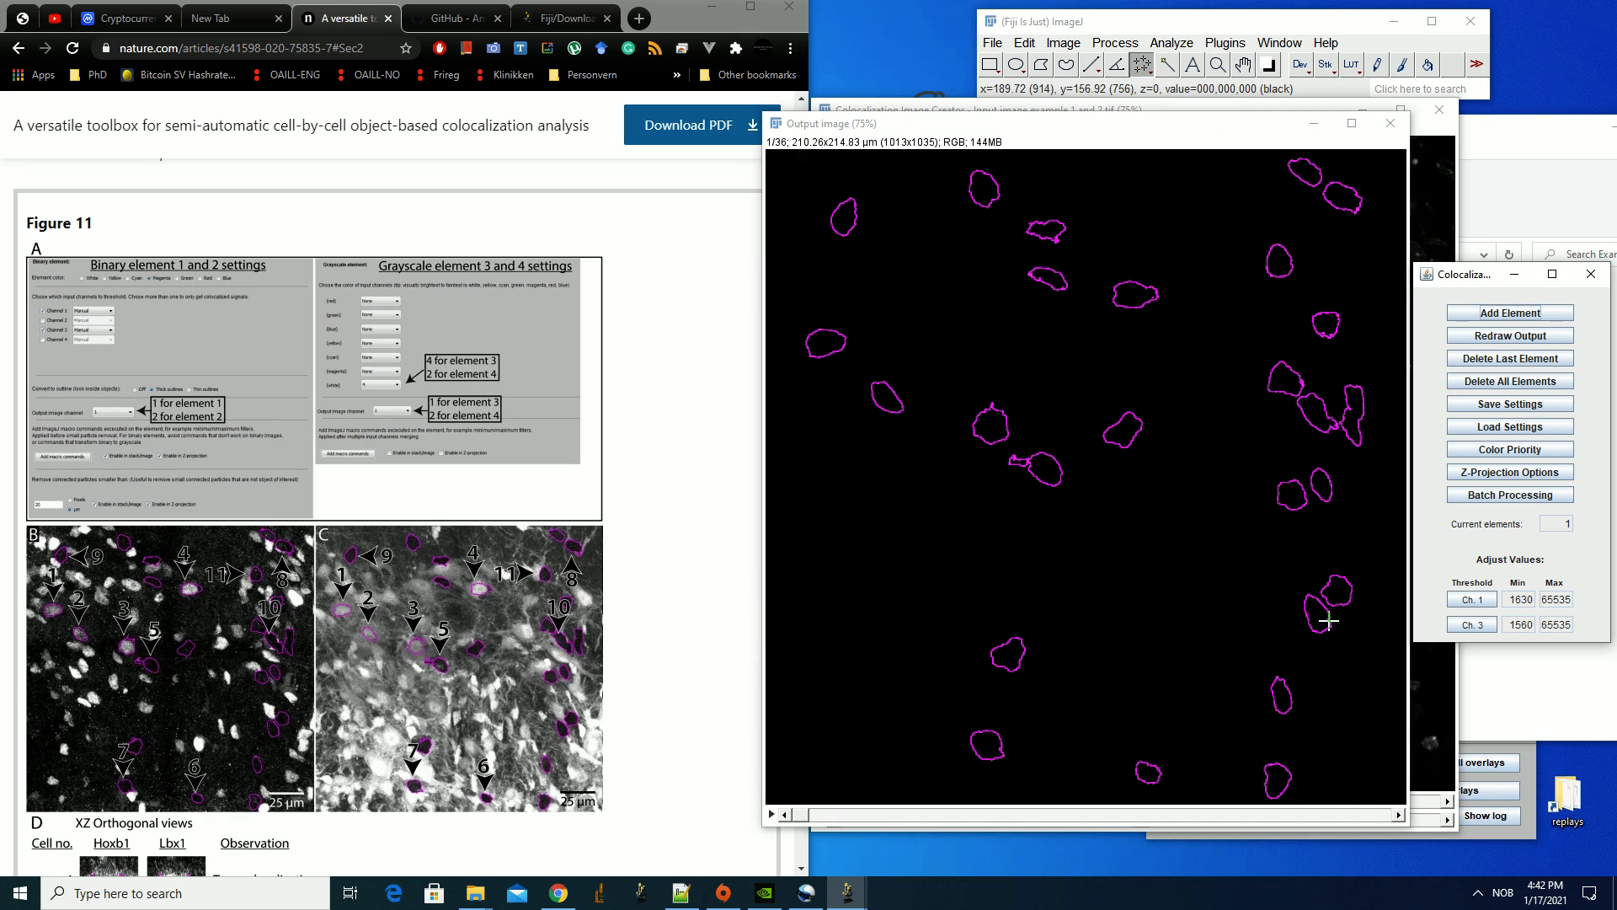
# Look through the sections of the output image to examine the magenta nucleus outlines
pyautogui.moveTo(1037, 126); pyautogui.dragTo(902, 134)
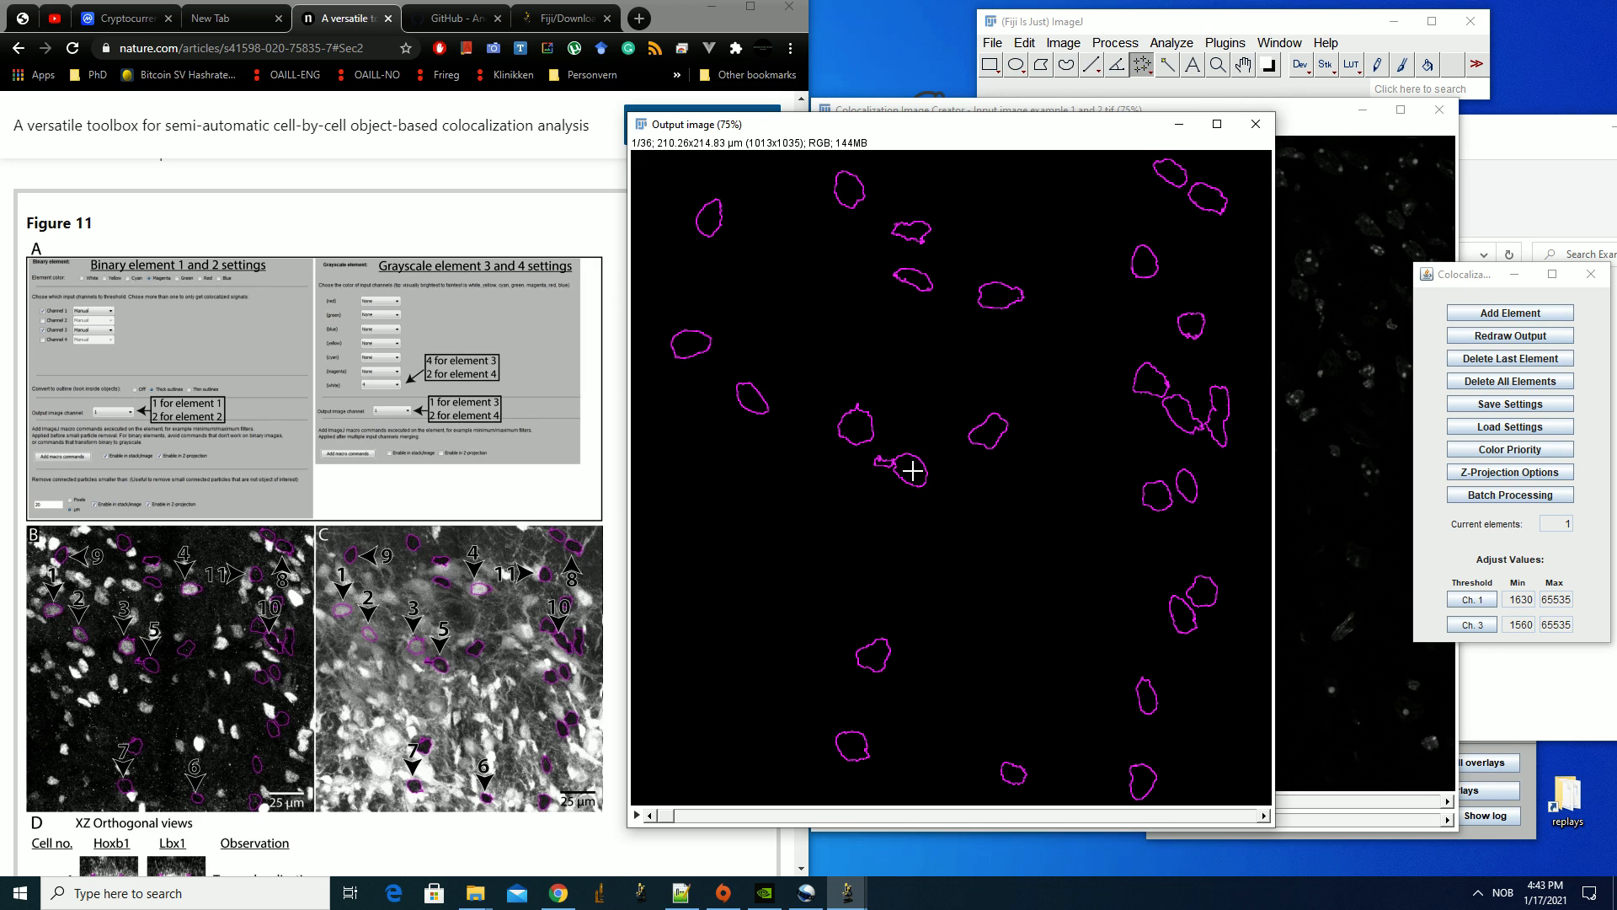
pyautogui.scroll(-8, 906, 487)
pyautogui.scroll(8, 906, 490)
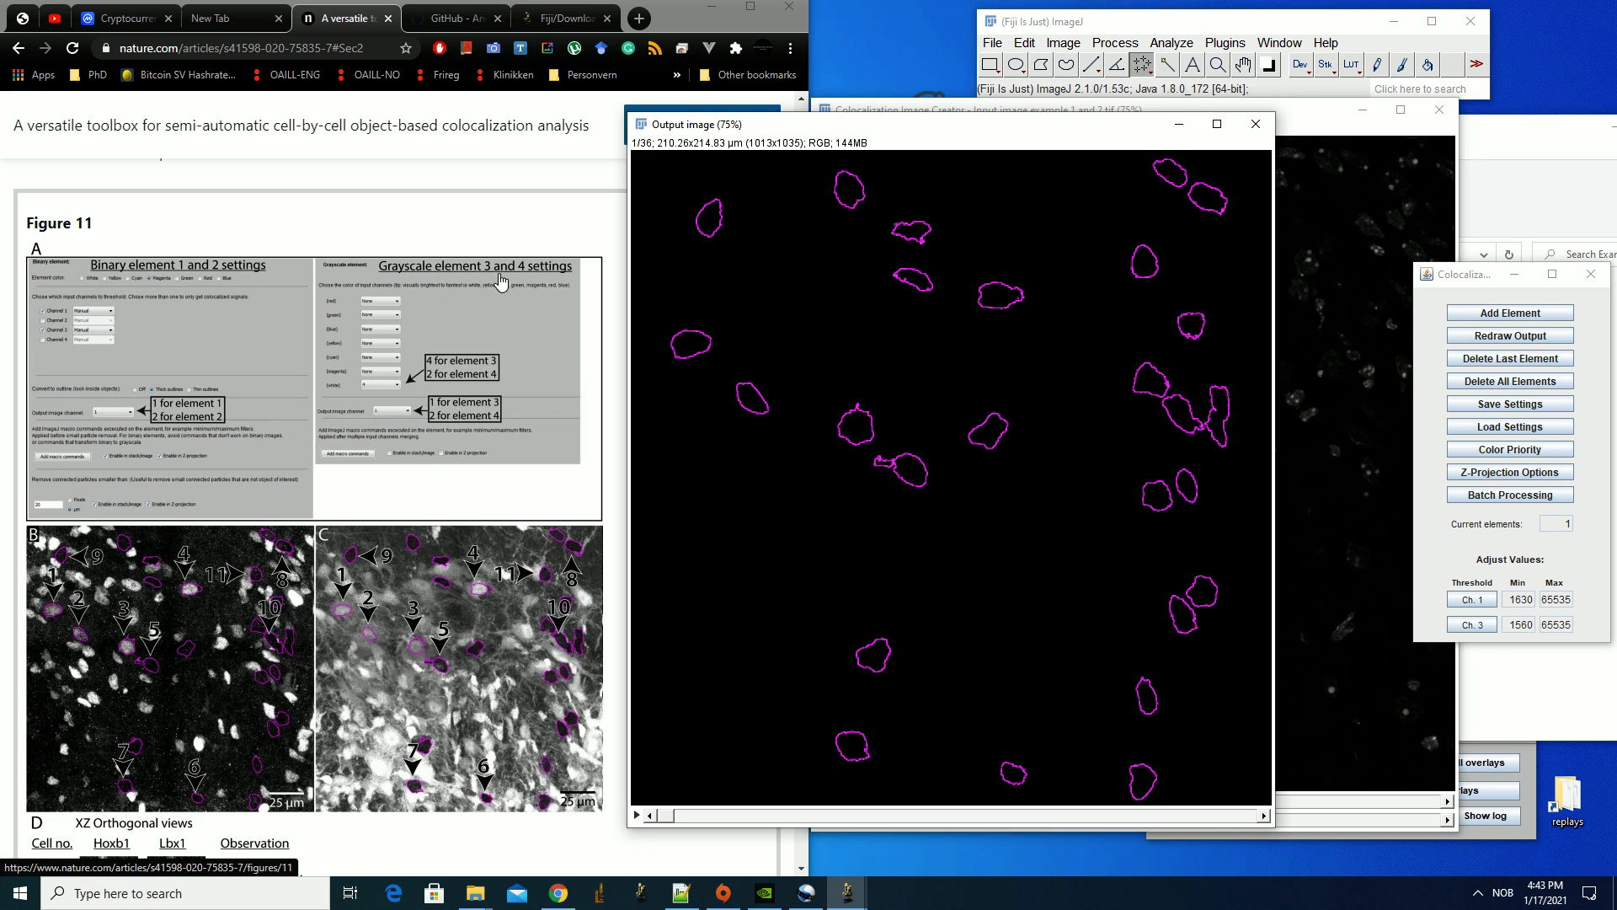
# Add a grayscale element showing input channel 4 in white on output channel 1
pyautogui.click(1522, 315)
pyautogui.click(534, 458)
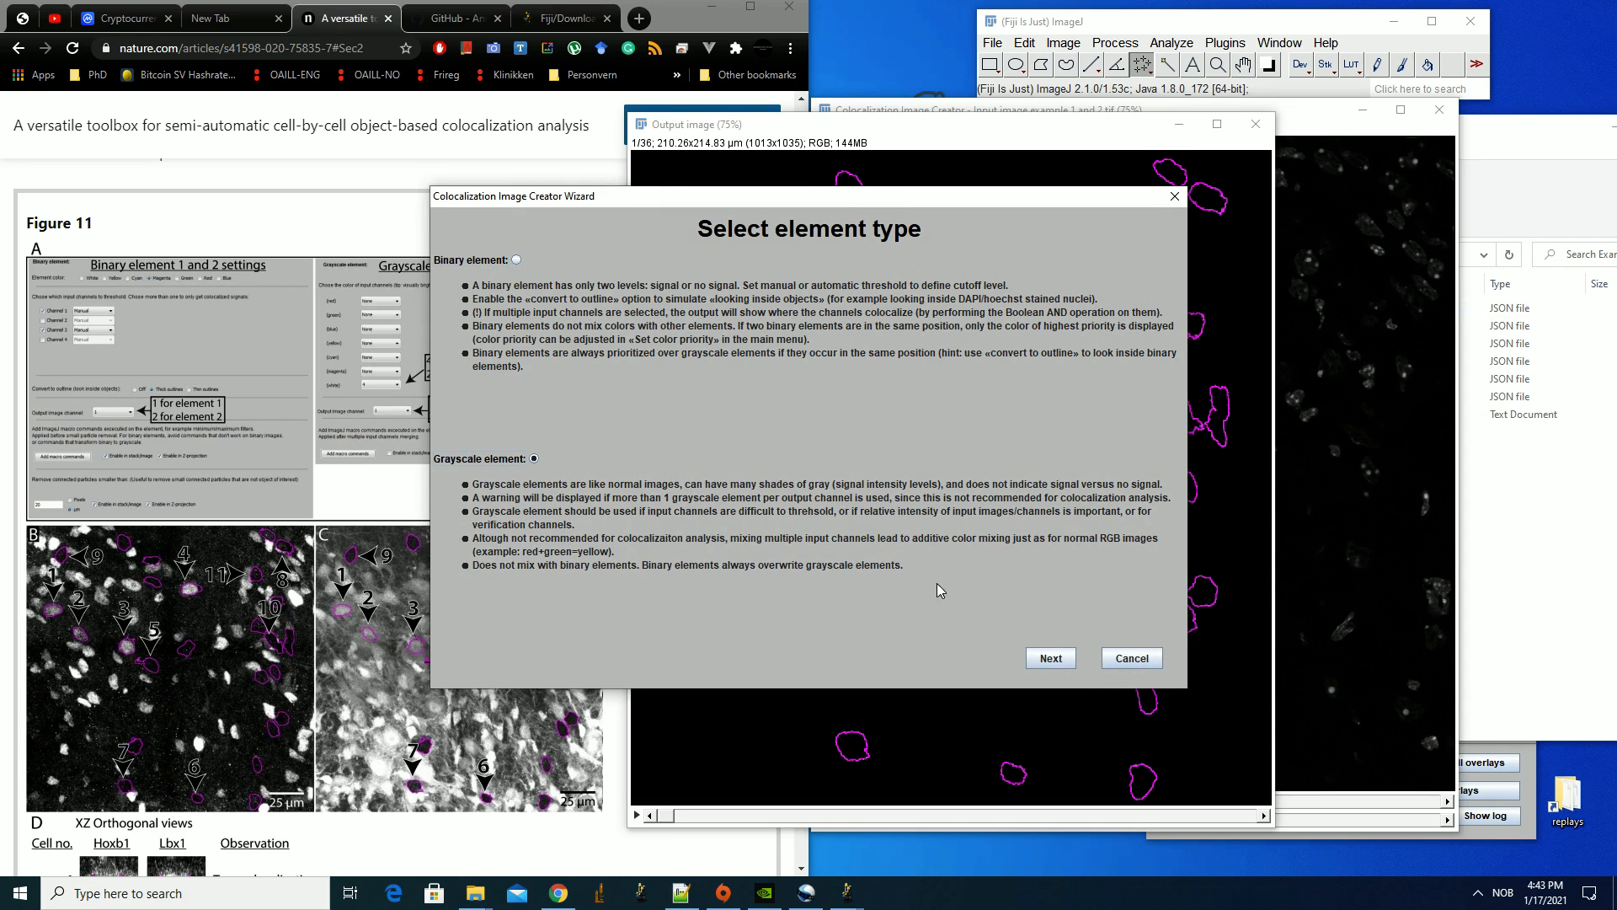
pyautogui.click(1051, 658)
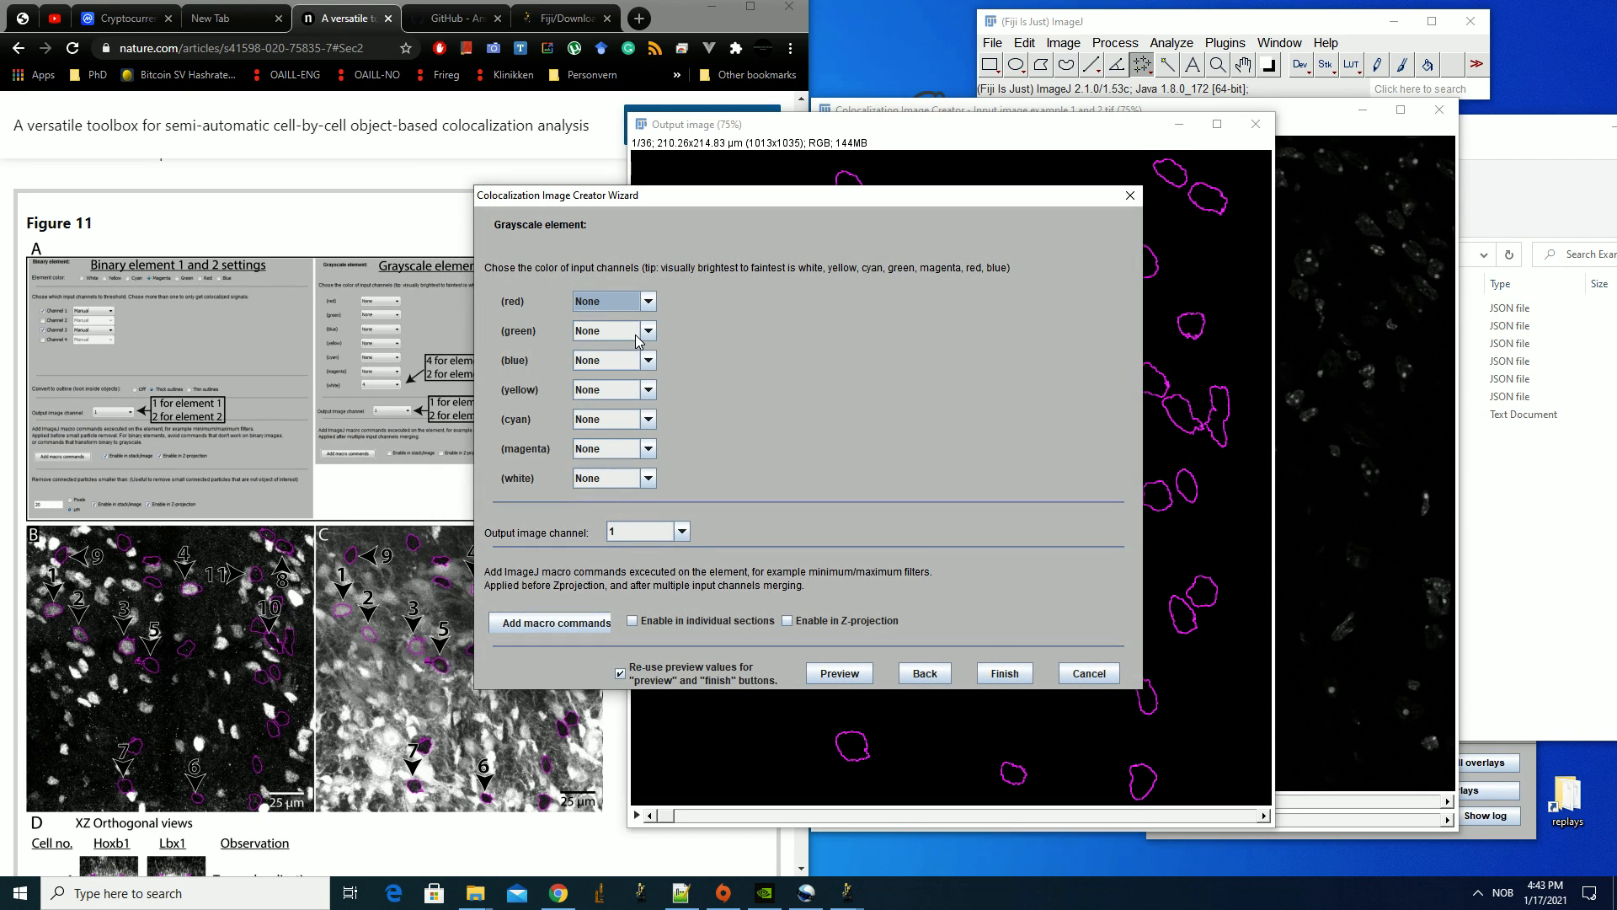
pyautogui.moveTo(636, 203); pyautogui.dragTo(814, 199)
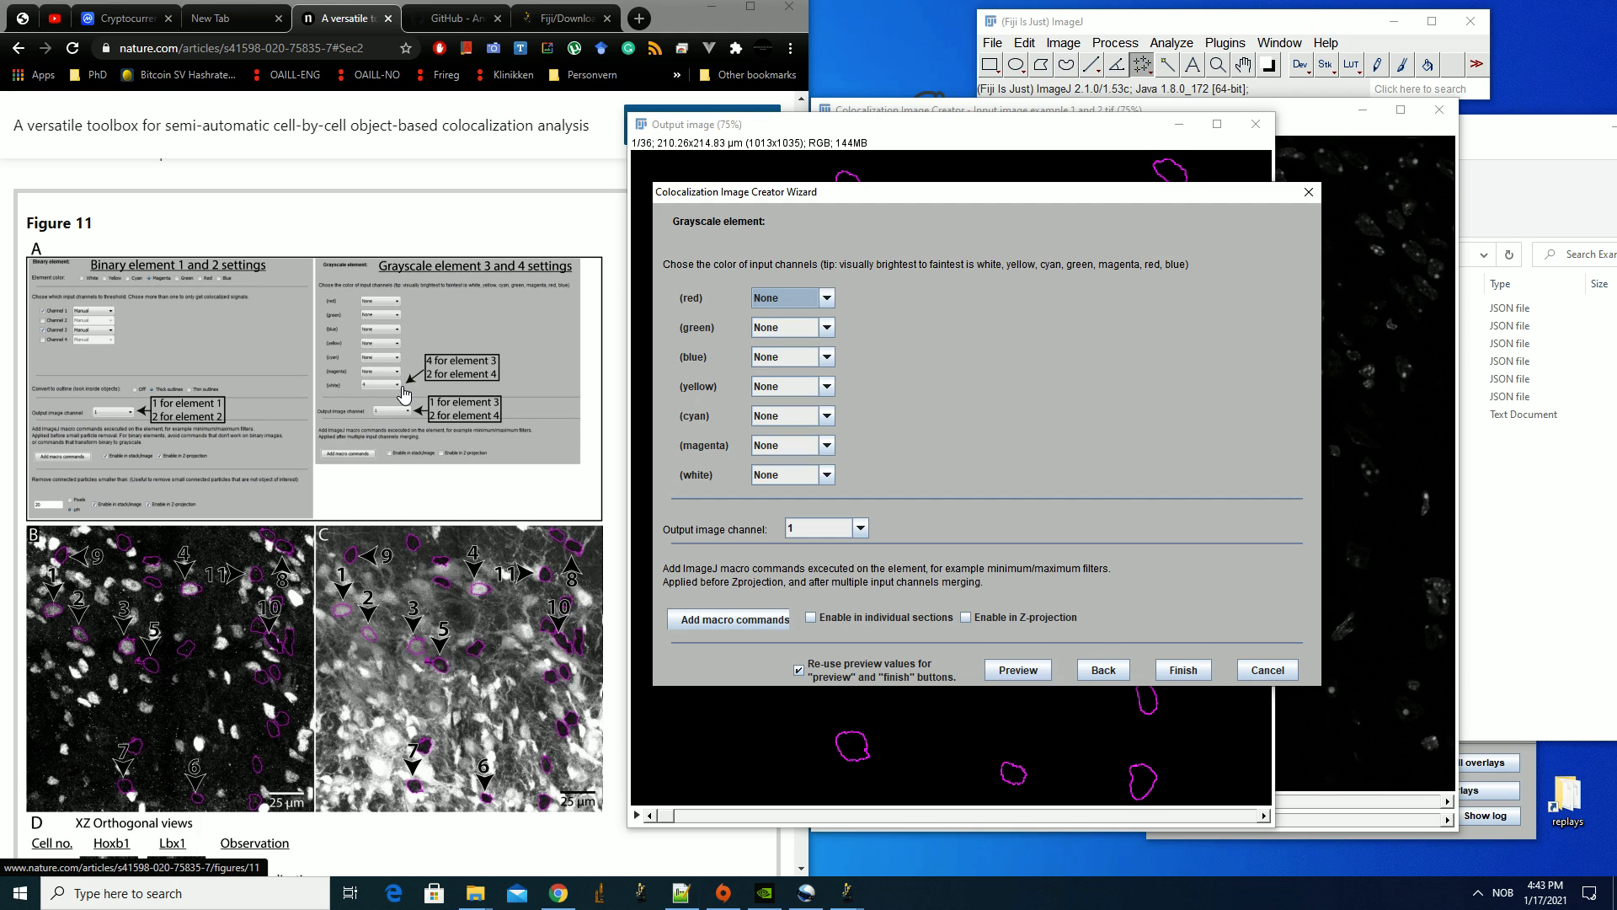
pyautogui.click(826, 474)
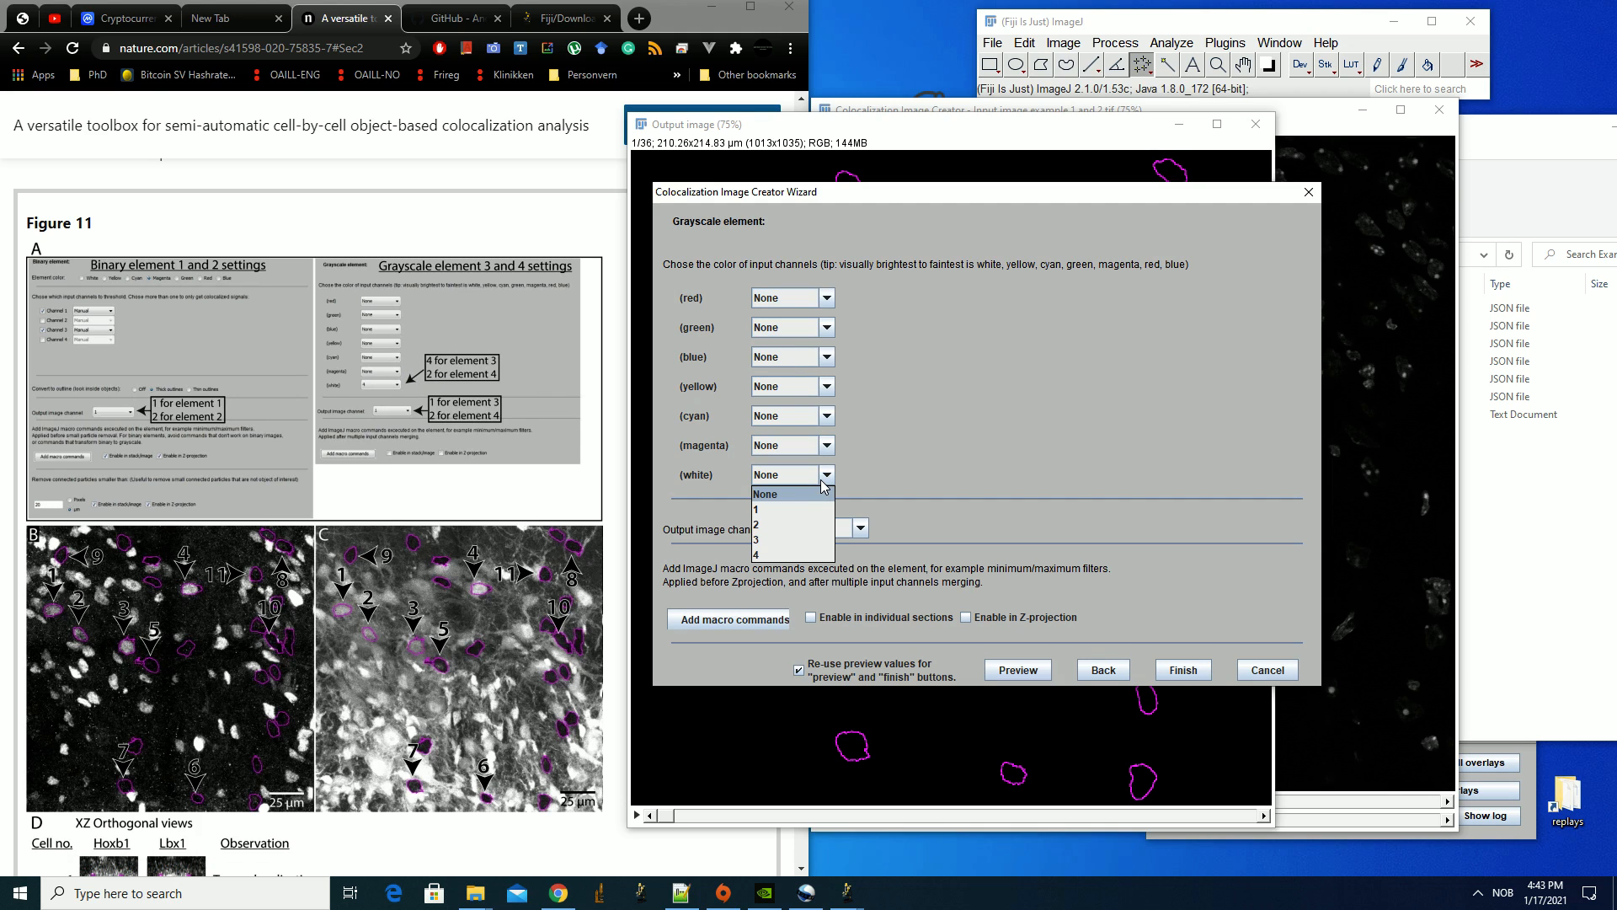
pyautogui.click(786, 556)
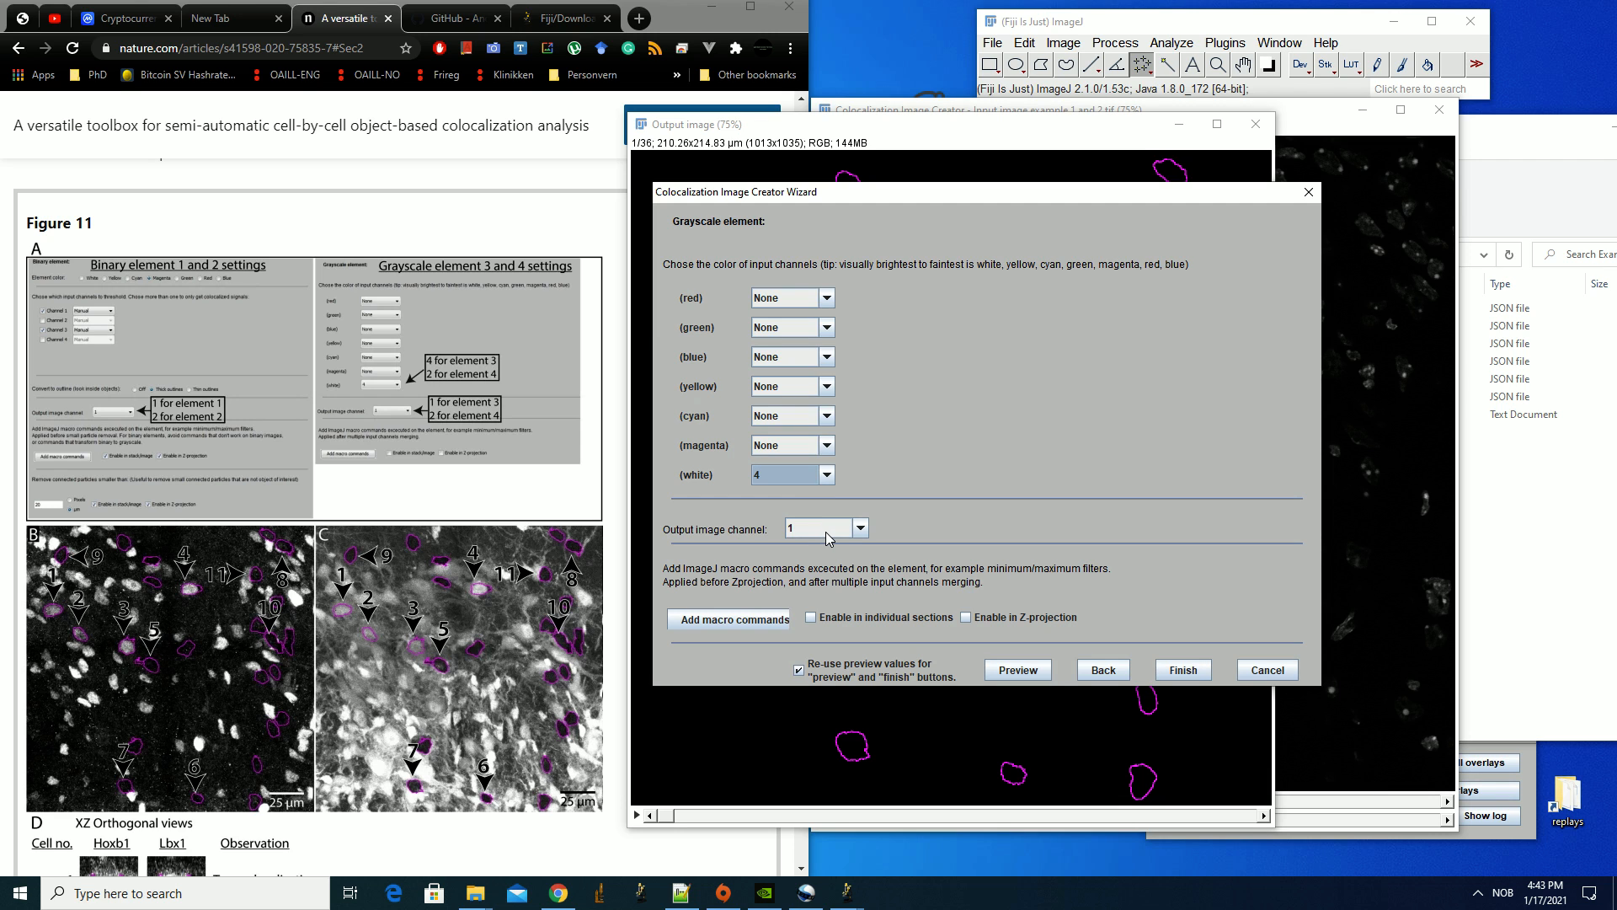
pyautogui.click(1184, 671)
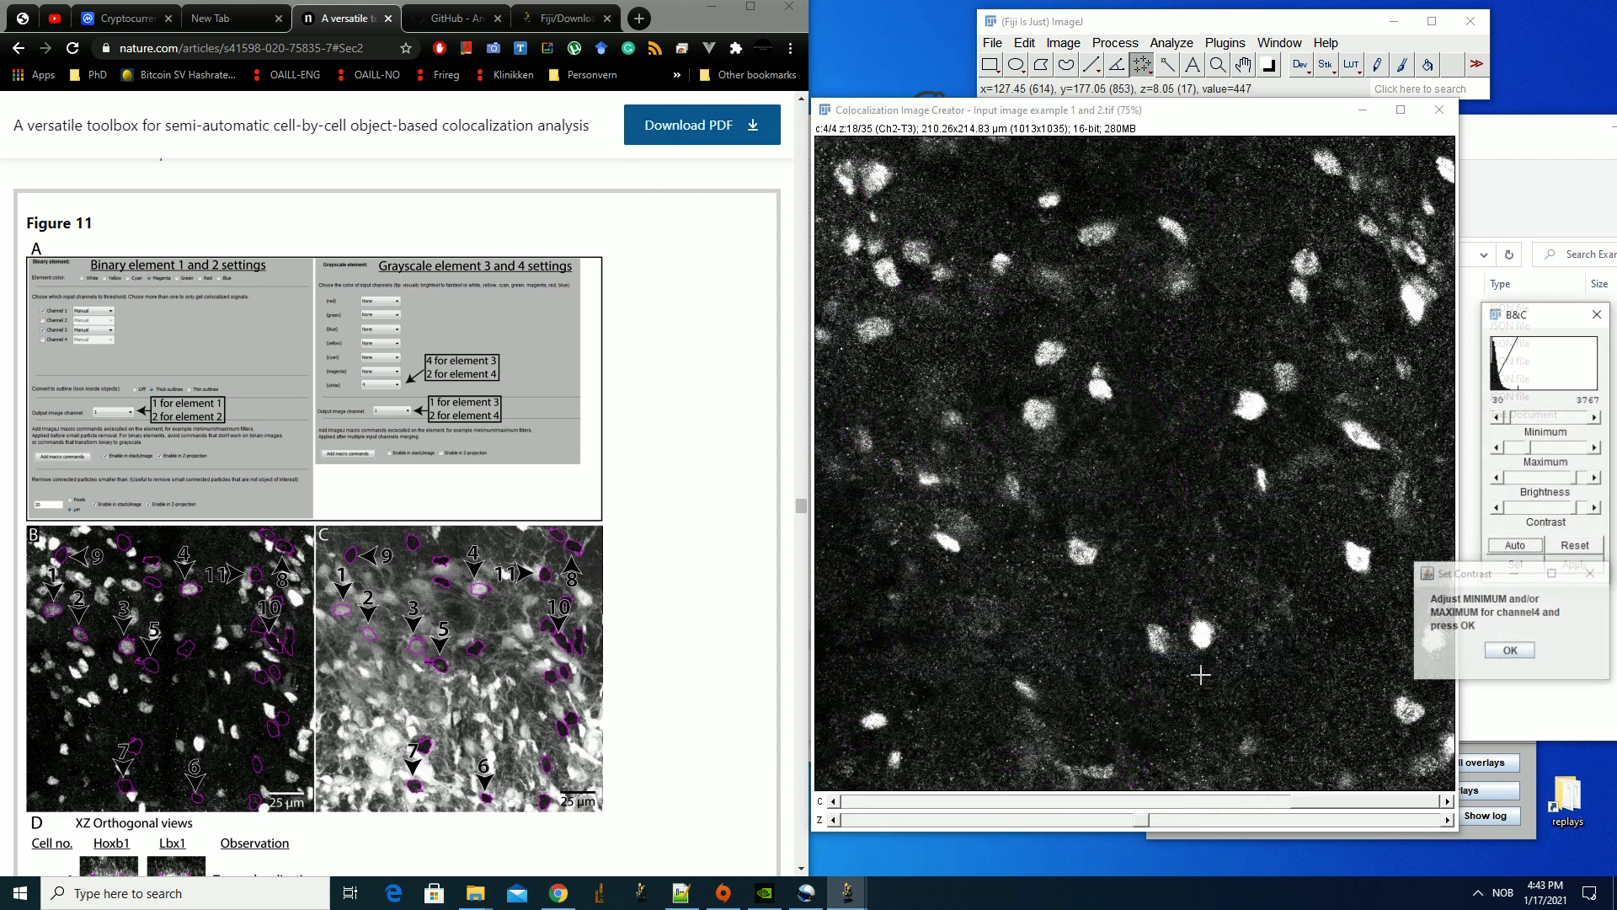
# Set channel 4's contrast range to 30–5164, accept it, and inspect the redrawn output image
pyautogui.moveTo(1531, 451); pyautogui.dragTo(1539, 452)
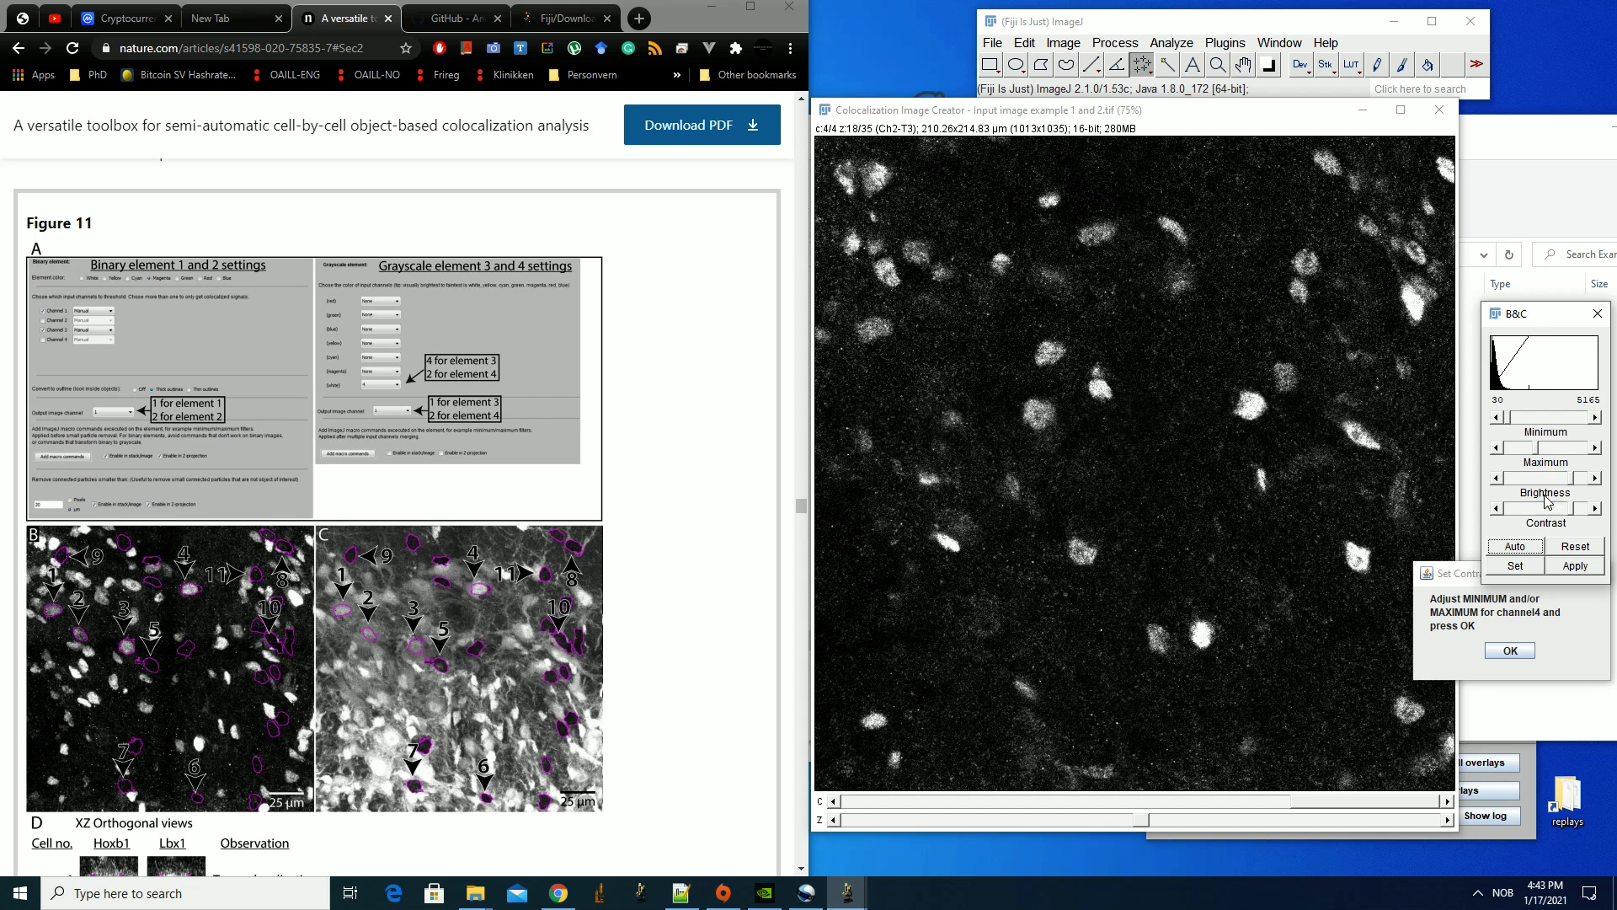
pyautogui.click(1530, 649)
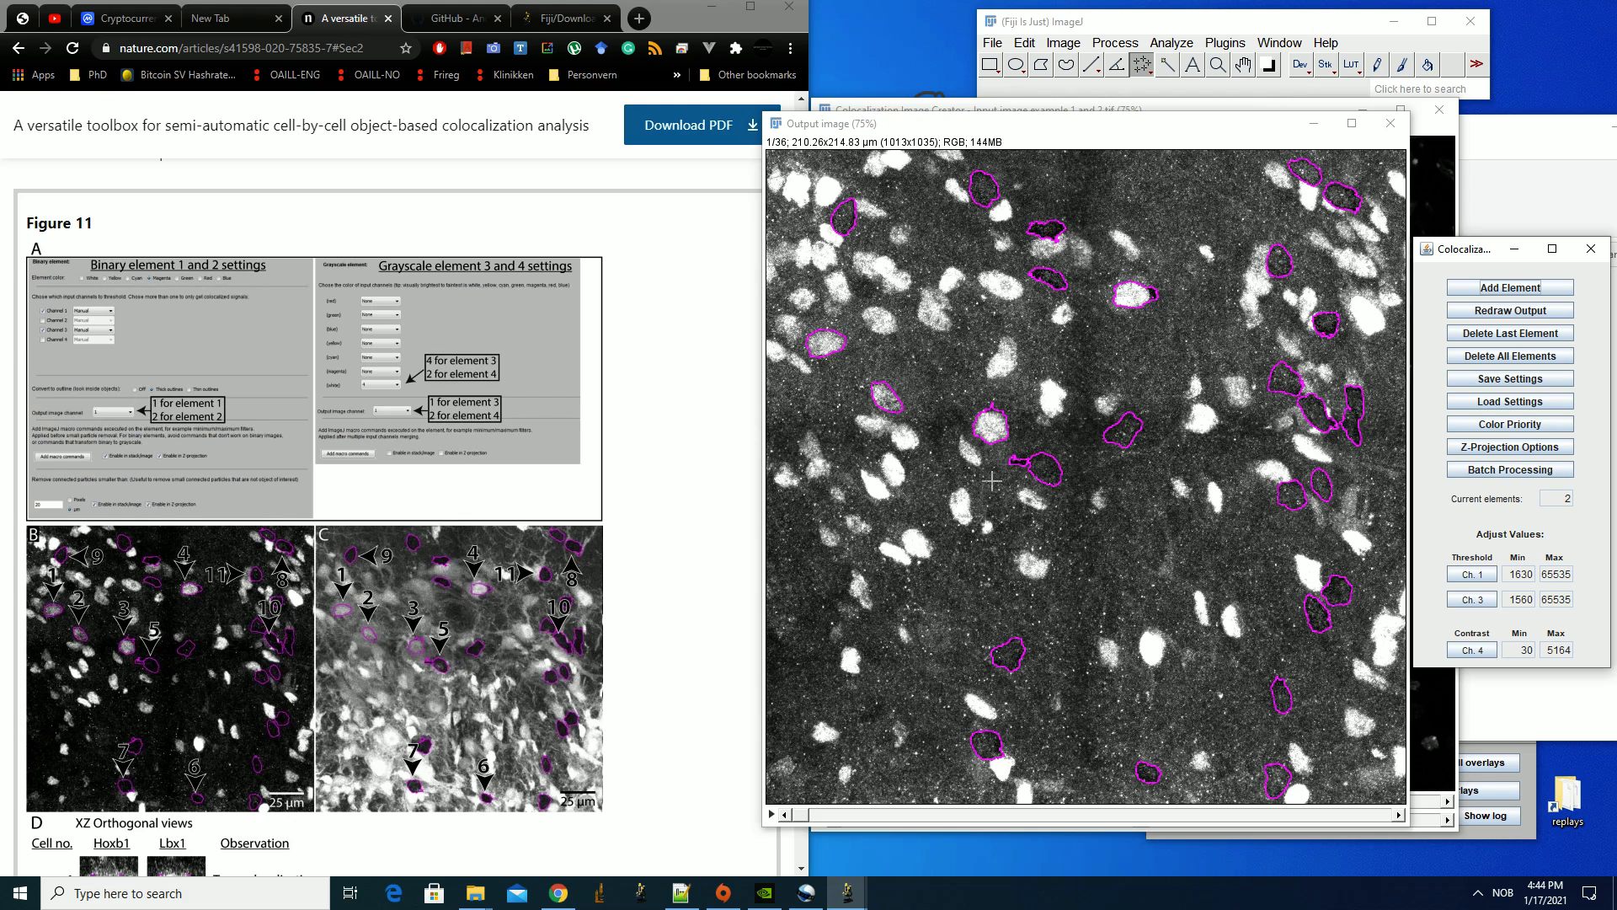
pyautogui.moveTo(798, 814)
pyautogui.mouseDown()
pyautogui.moveTo(1294, 821)
pyautogui.moveTo(784, 815)
pyautogui.mouseUp()
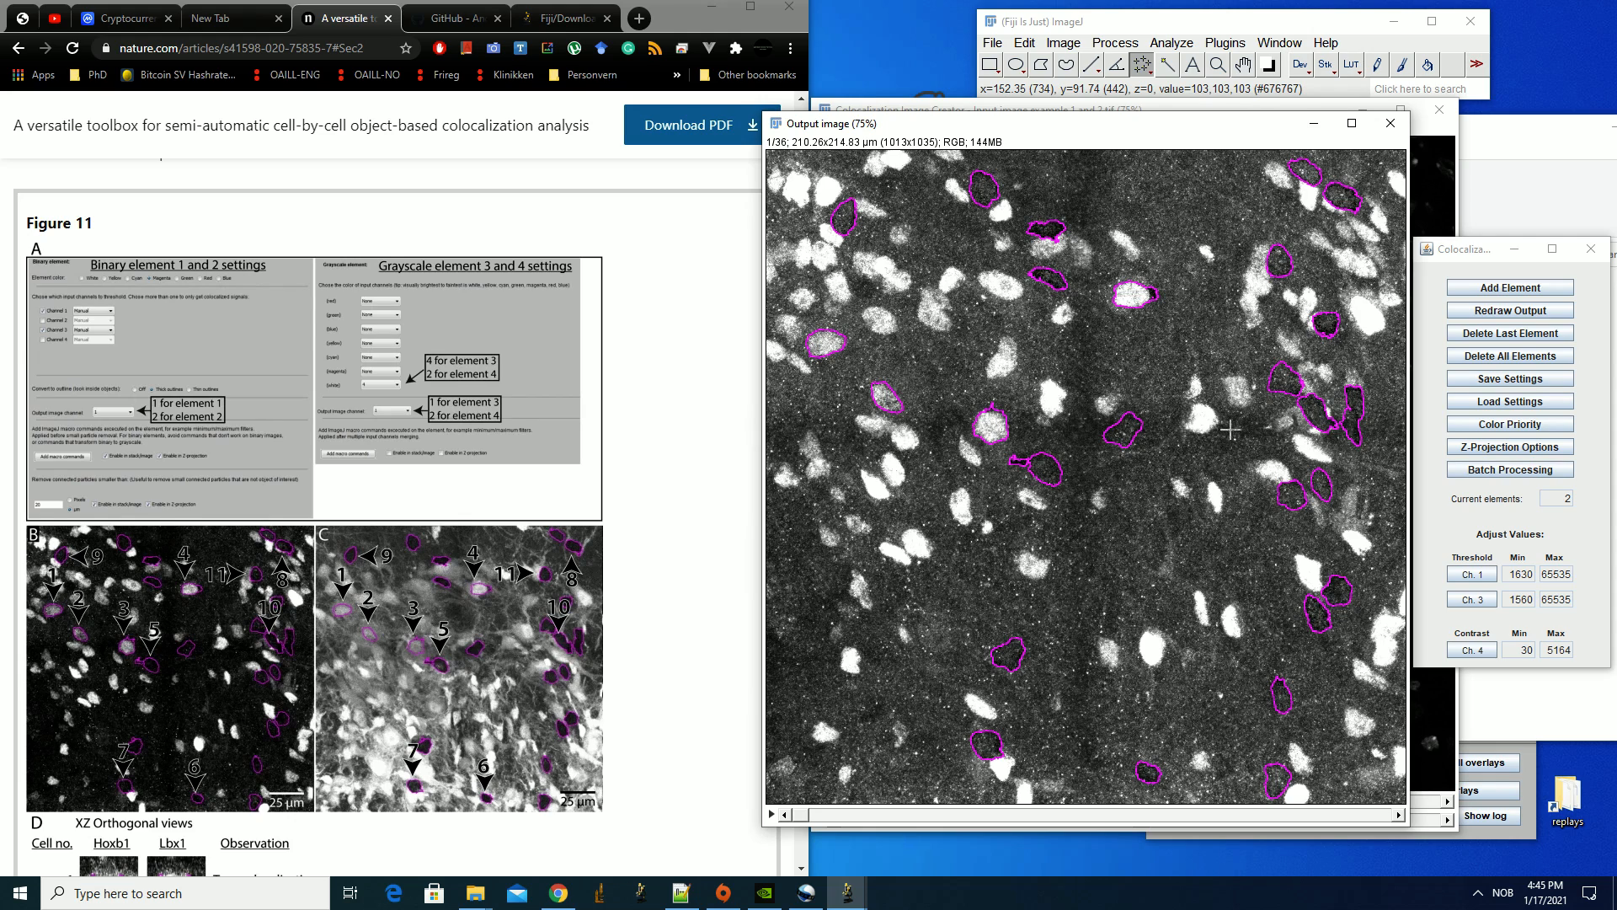
# Set up a second magenta binary element from channels 1 and 3 with thick outlines, macros, and 20 µm particle removal in sections and Z-projection
pyautogui.click(1484, 289)
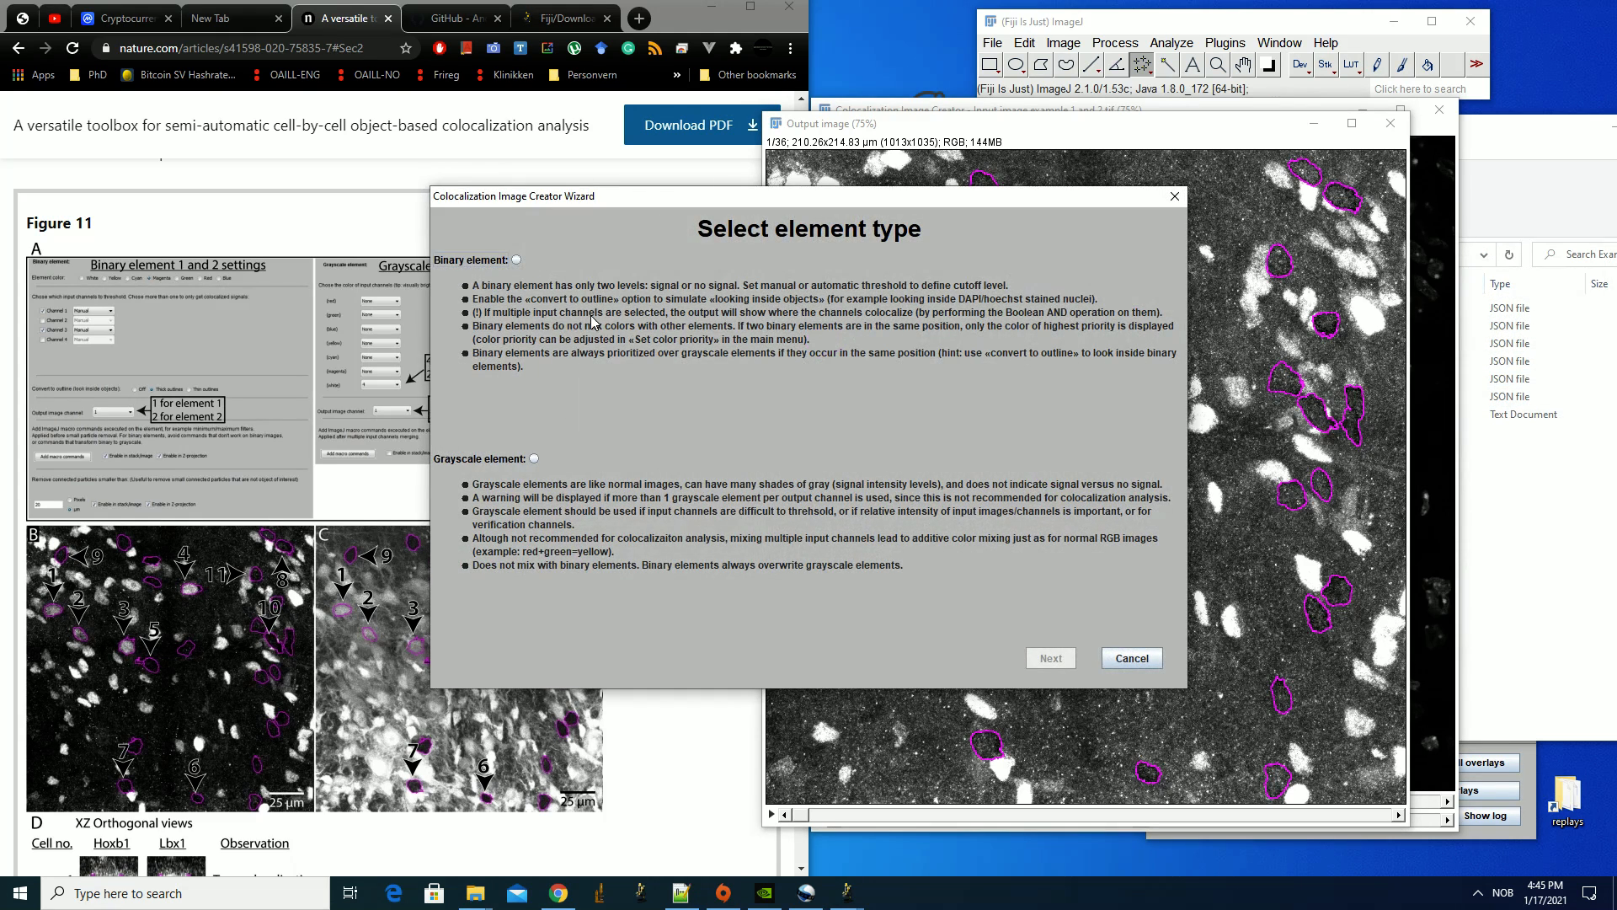
pyautogui.click(517, 259)
pyautogui.click(1050, 658)
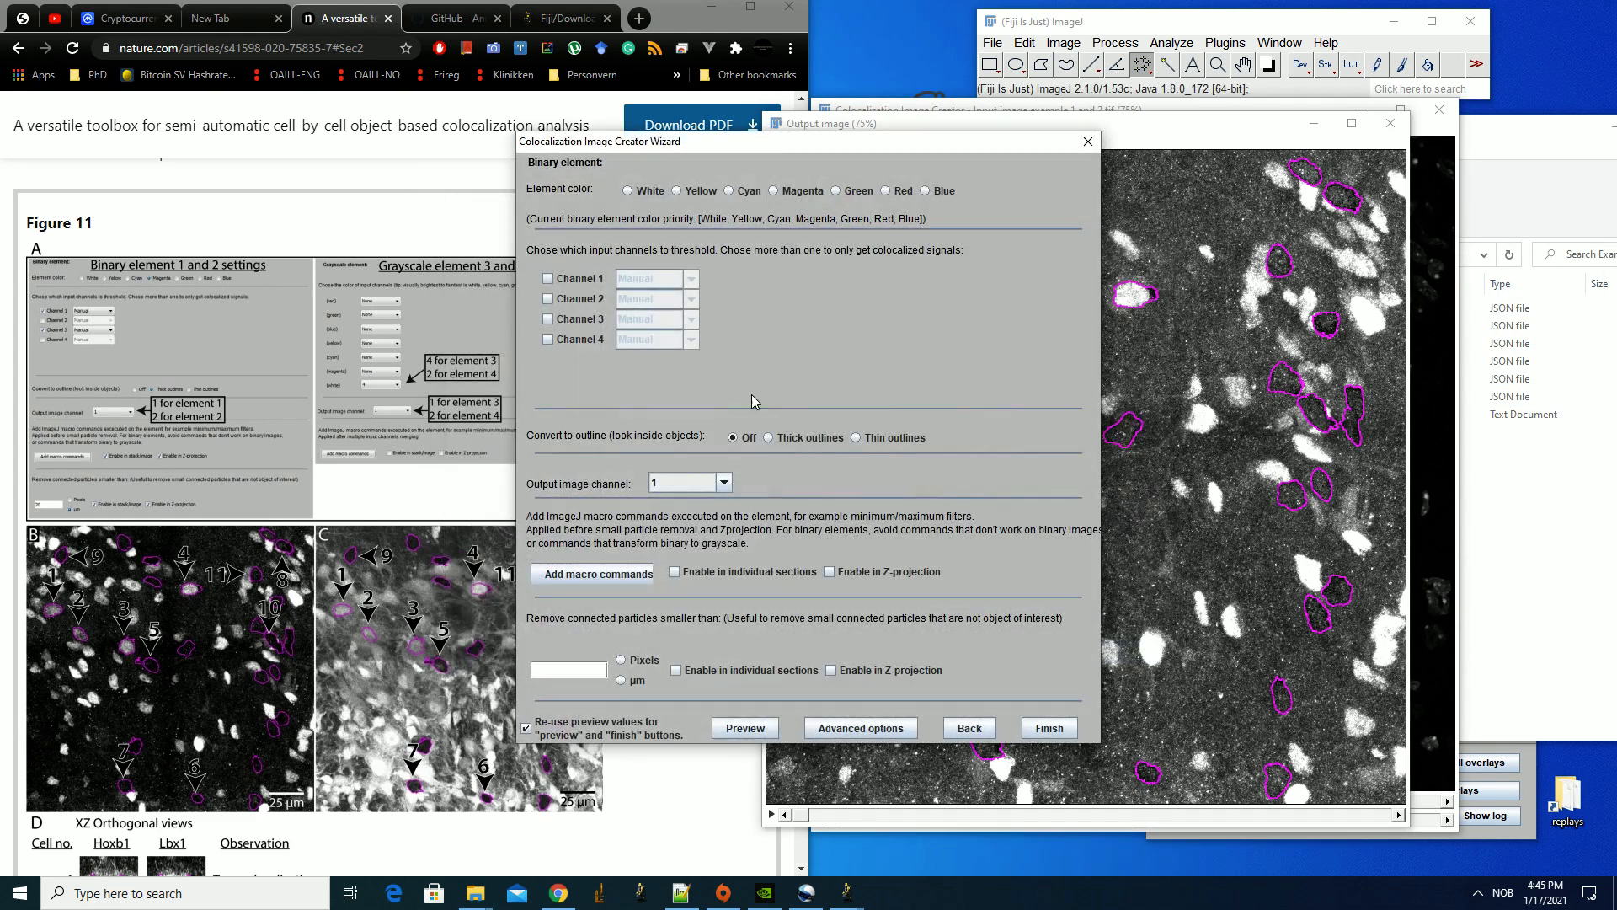
pyautogui.click(586, 280)
pyautogui.click(589, 321)
pyautogui.click(673, 572)
pyautogui.click(872, 573)
pyautogui.click(880, 670)
pyautogui.click(676, 670)
# Set the Minimum radius to 1 in the second binary element's macro, activate Minimum and Fill Holes, and save it
pyautogui.click(634, 582)
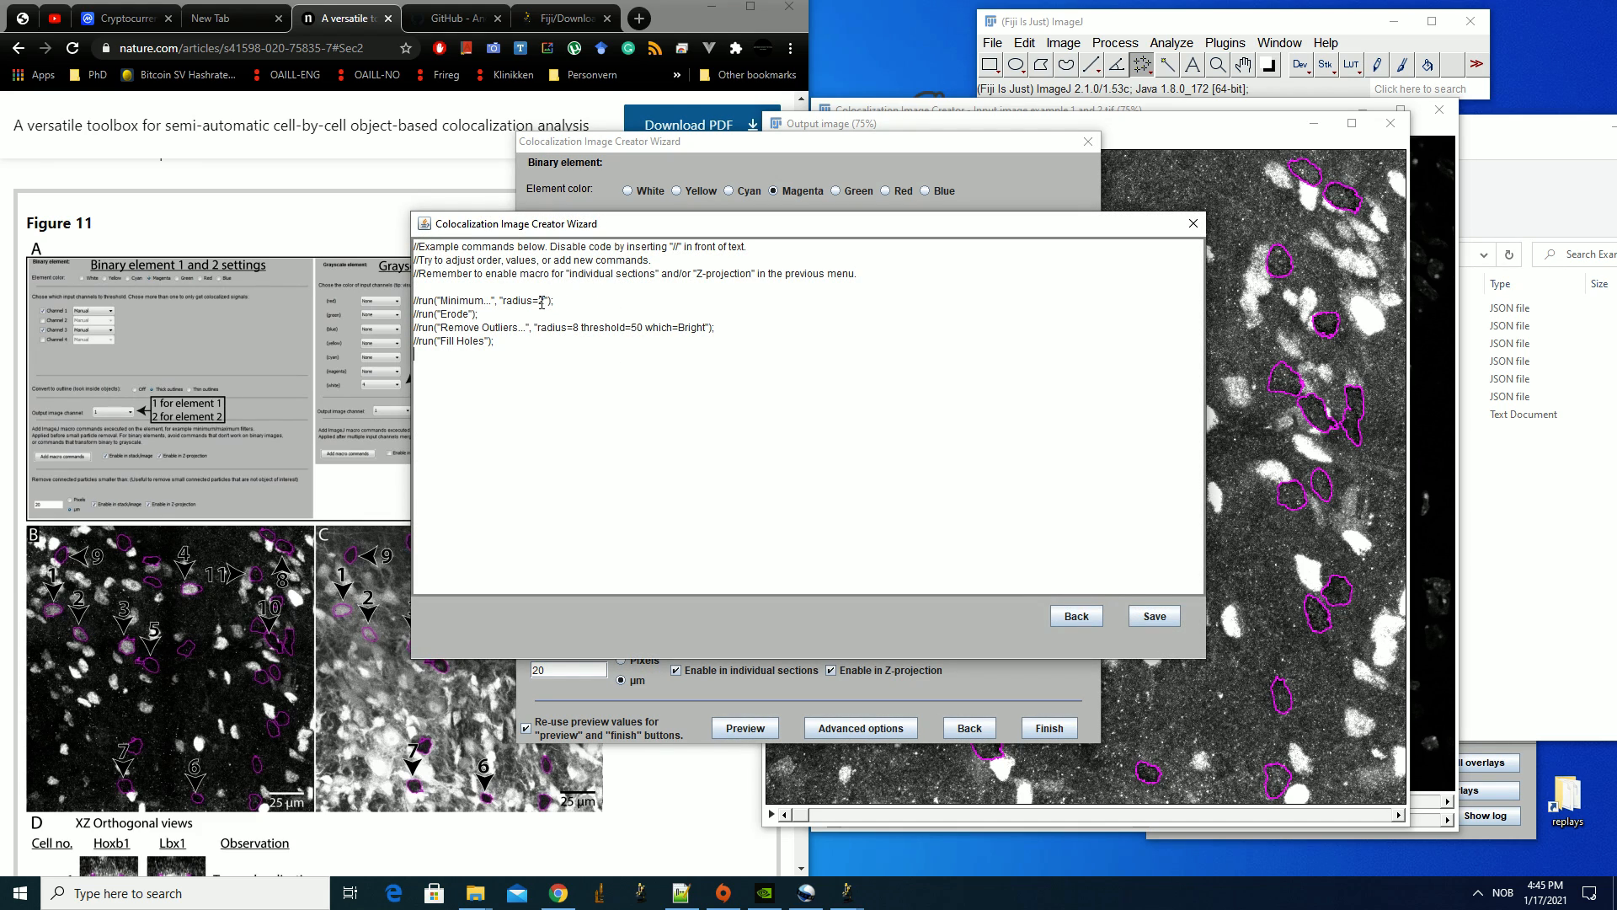
pyautogui.write('1')
pyautogui.click(421, 300)
pyautogui.press('BackSpace')
pyautogui.press('BackSpace')
pyautogui.click(421, 341)
pyautogui.press('BackSpace')
pyautogui.press('BackSpace')
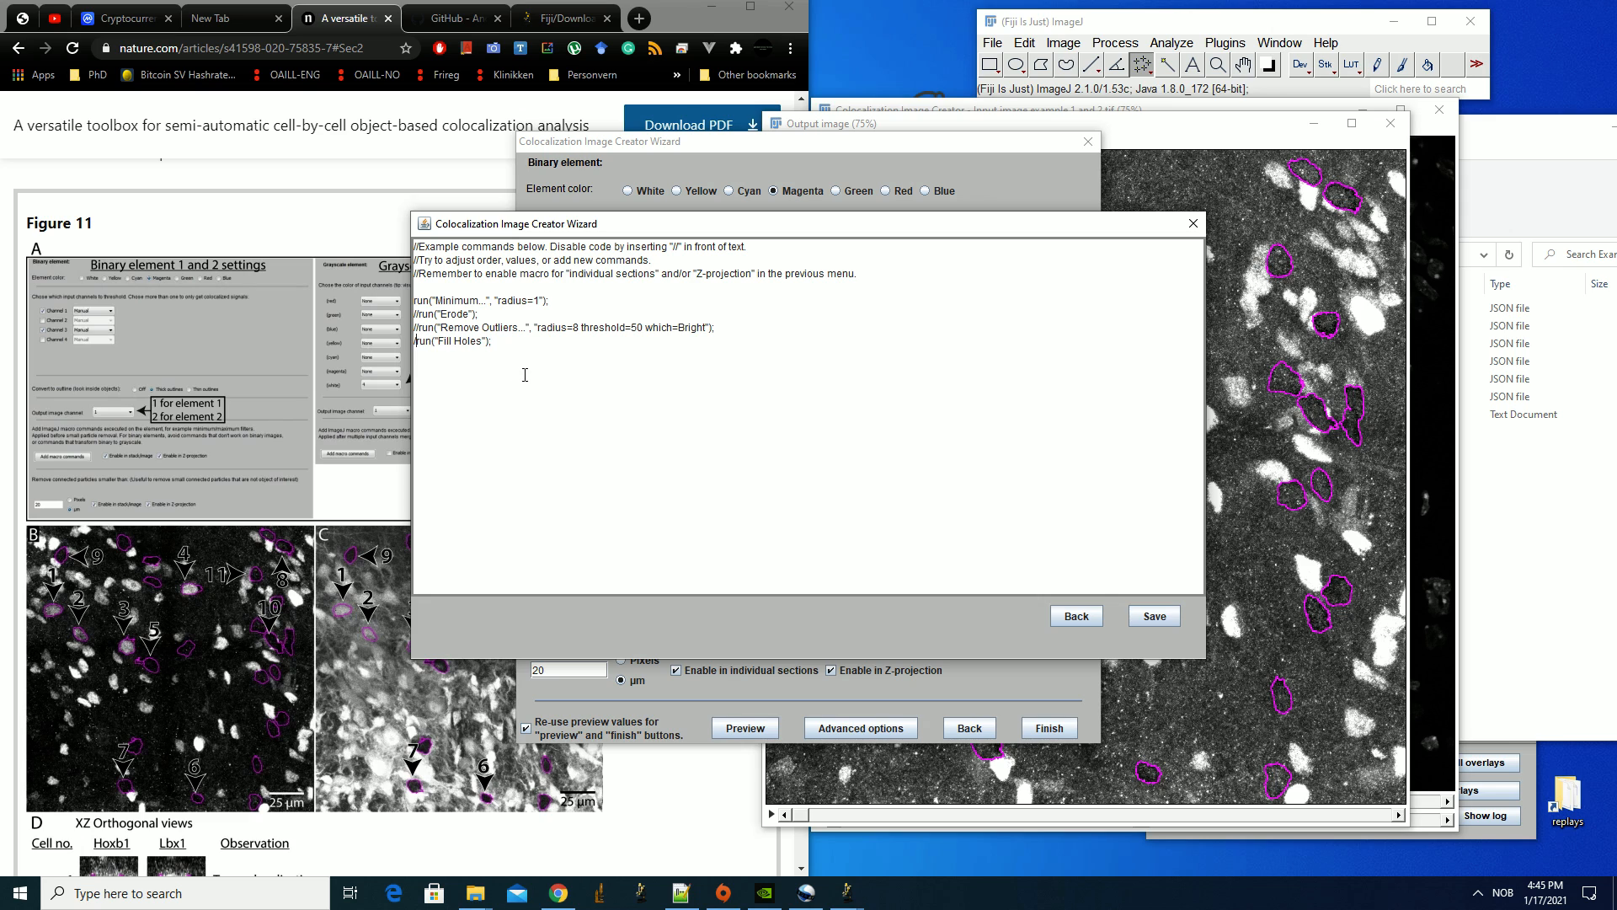
pyautogui.click(1154, 616)
# Assign the second binary element to new output channel 2, finish it, and compare output channels 1 and 2
pyautogui.click(724, 483)
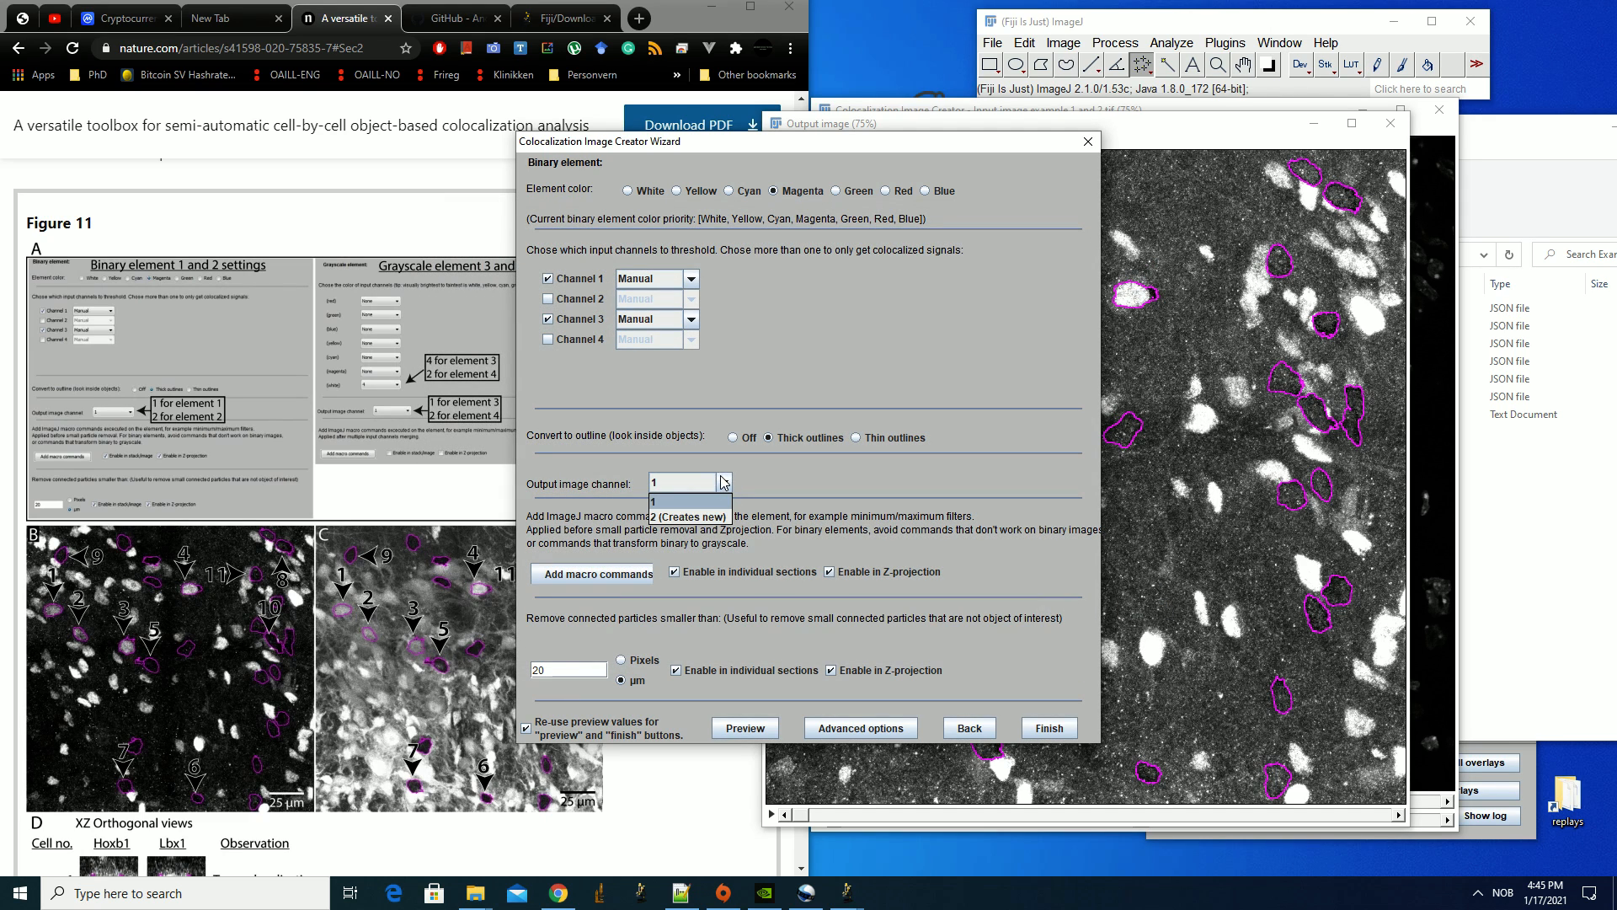
pyautogui.click(683, 518)
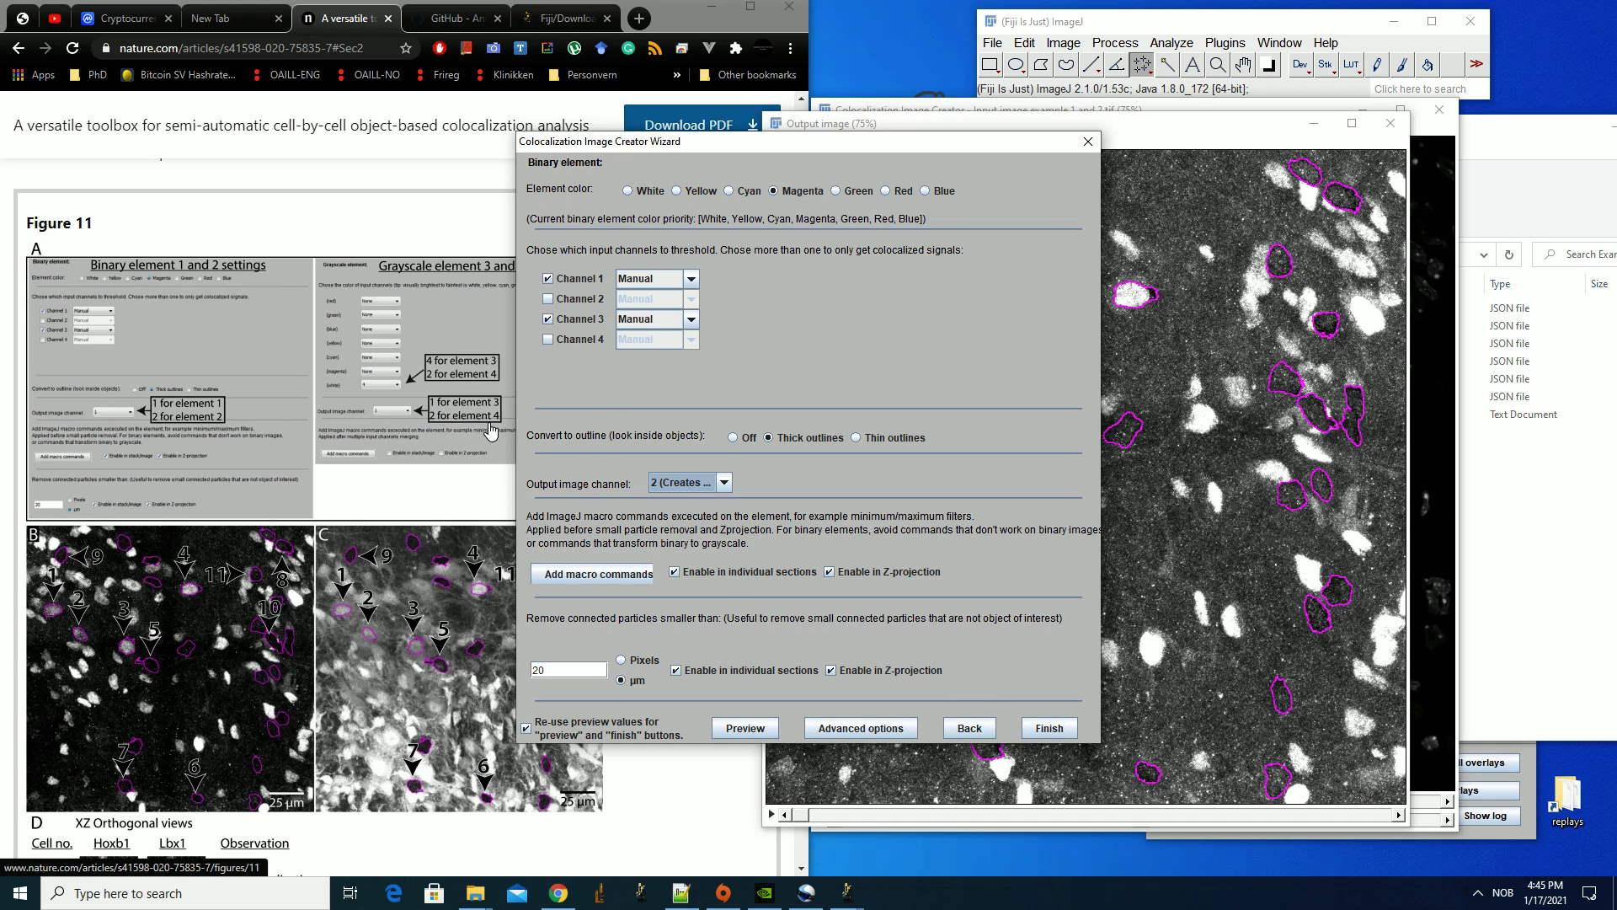
pyautogui.click(1050, 728)
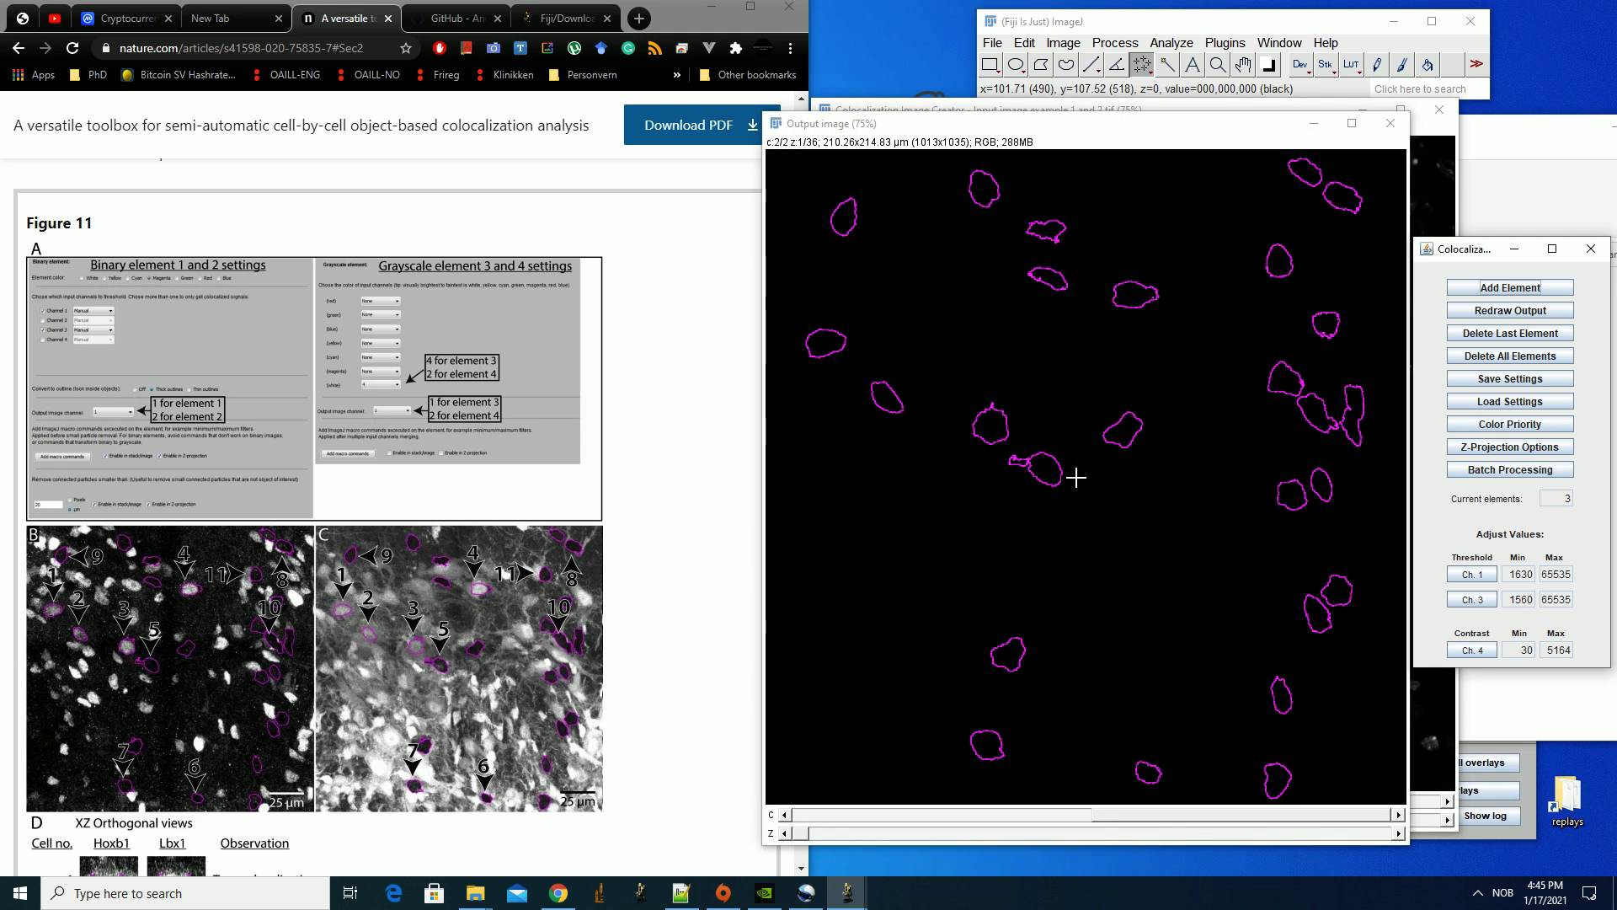
pyautogui.moveTo(1172, 814); pyautogui.dragTo(957, 827)
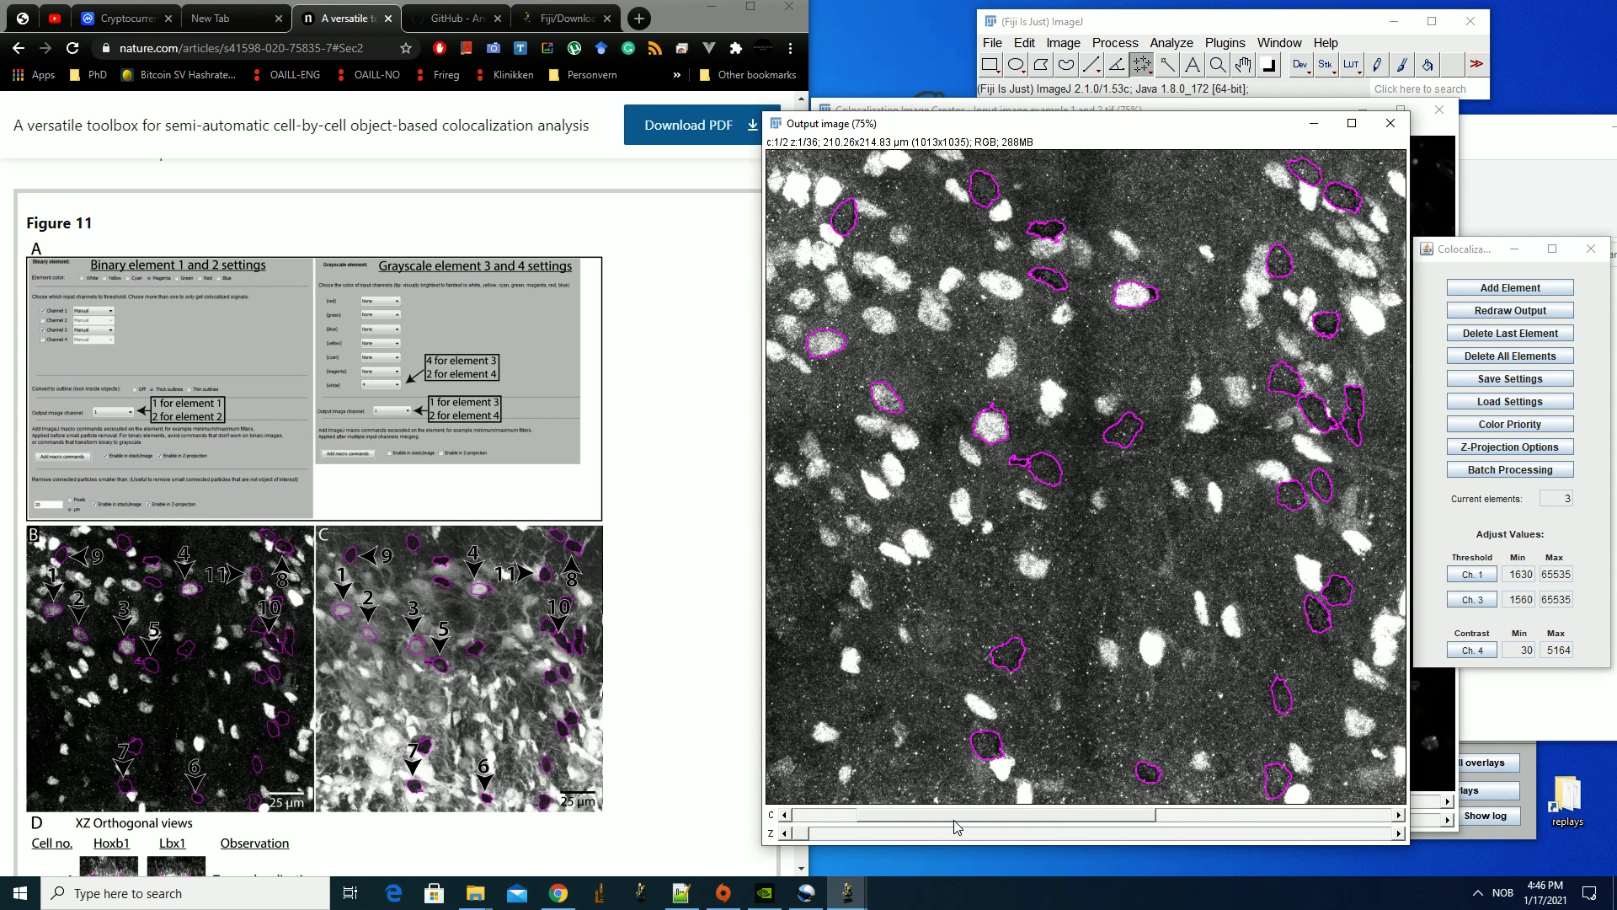
pyautogui.moveTo(957, 826); pyautogui.dragTo(1171, 835)
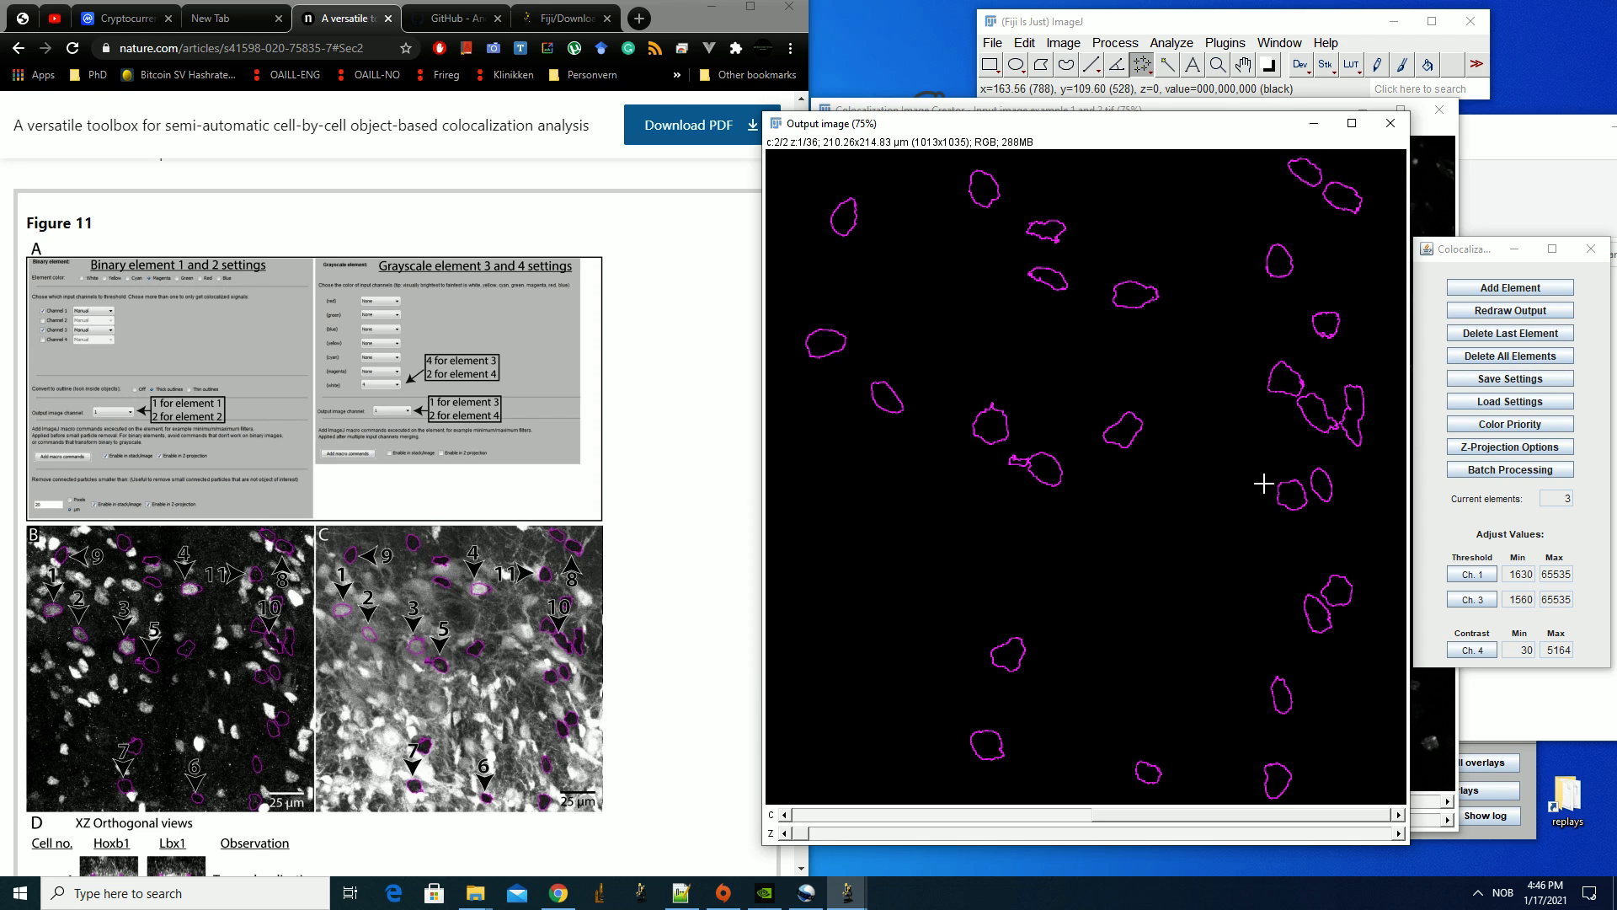
# Add a grayscale element showing input channel 2 in white on output channel 2, with a contrast range of 91–6423
pyautogui.click(1507, 291)
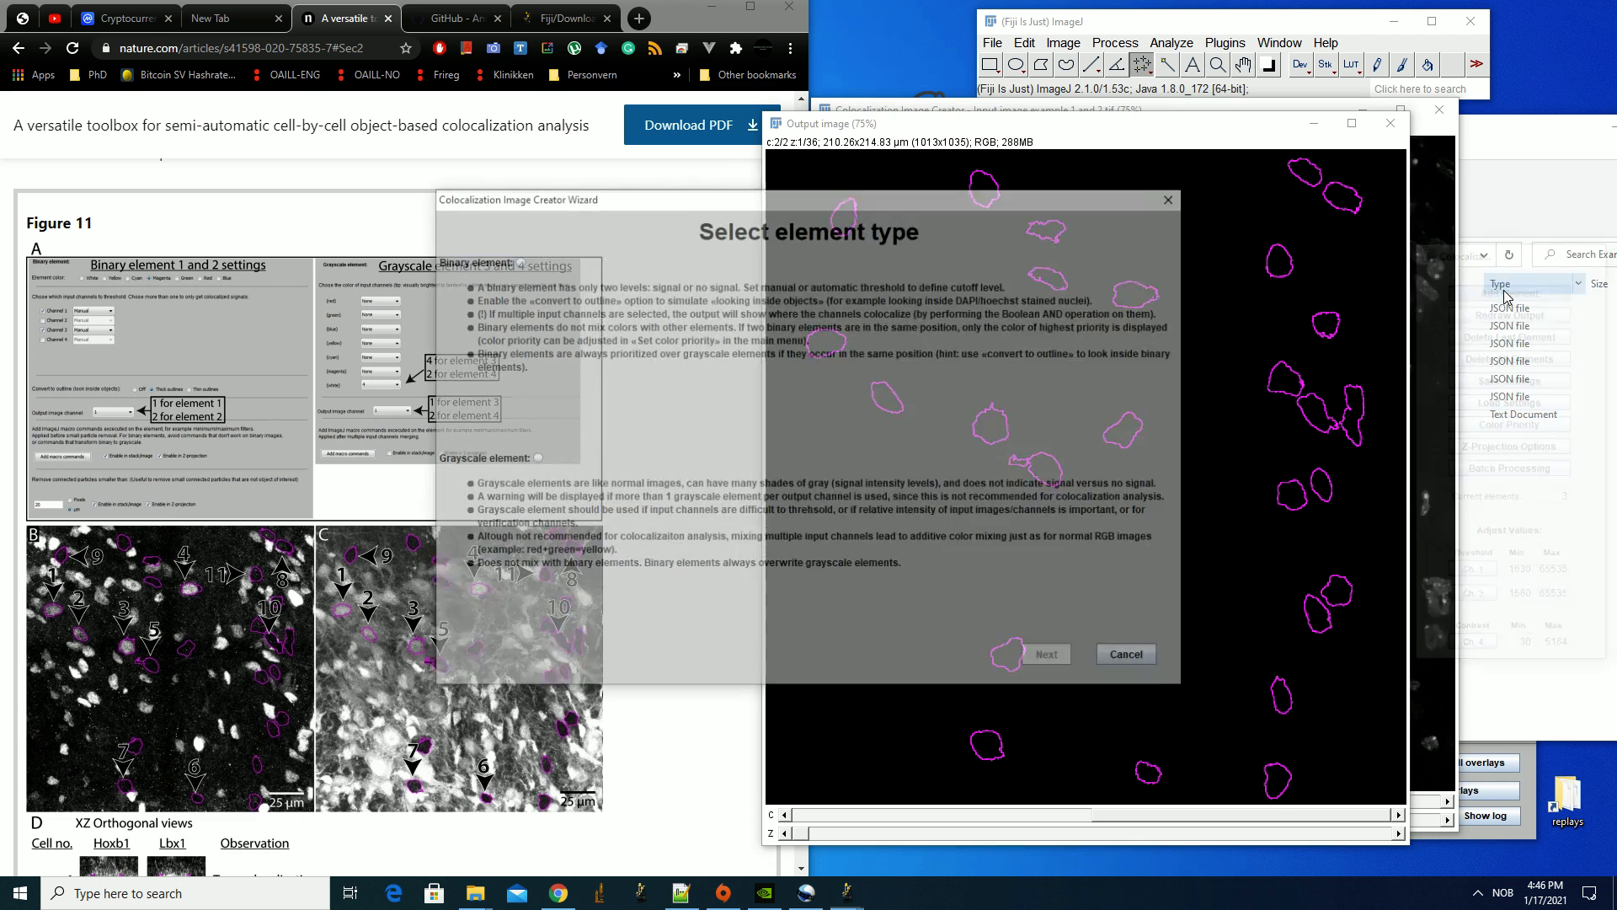
pyautogui.click(534, 460)
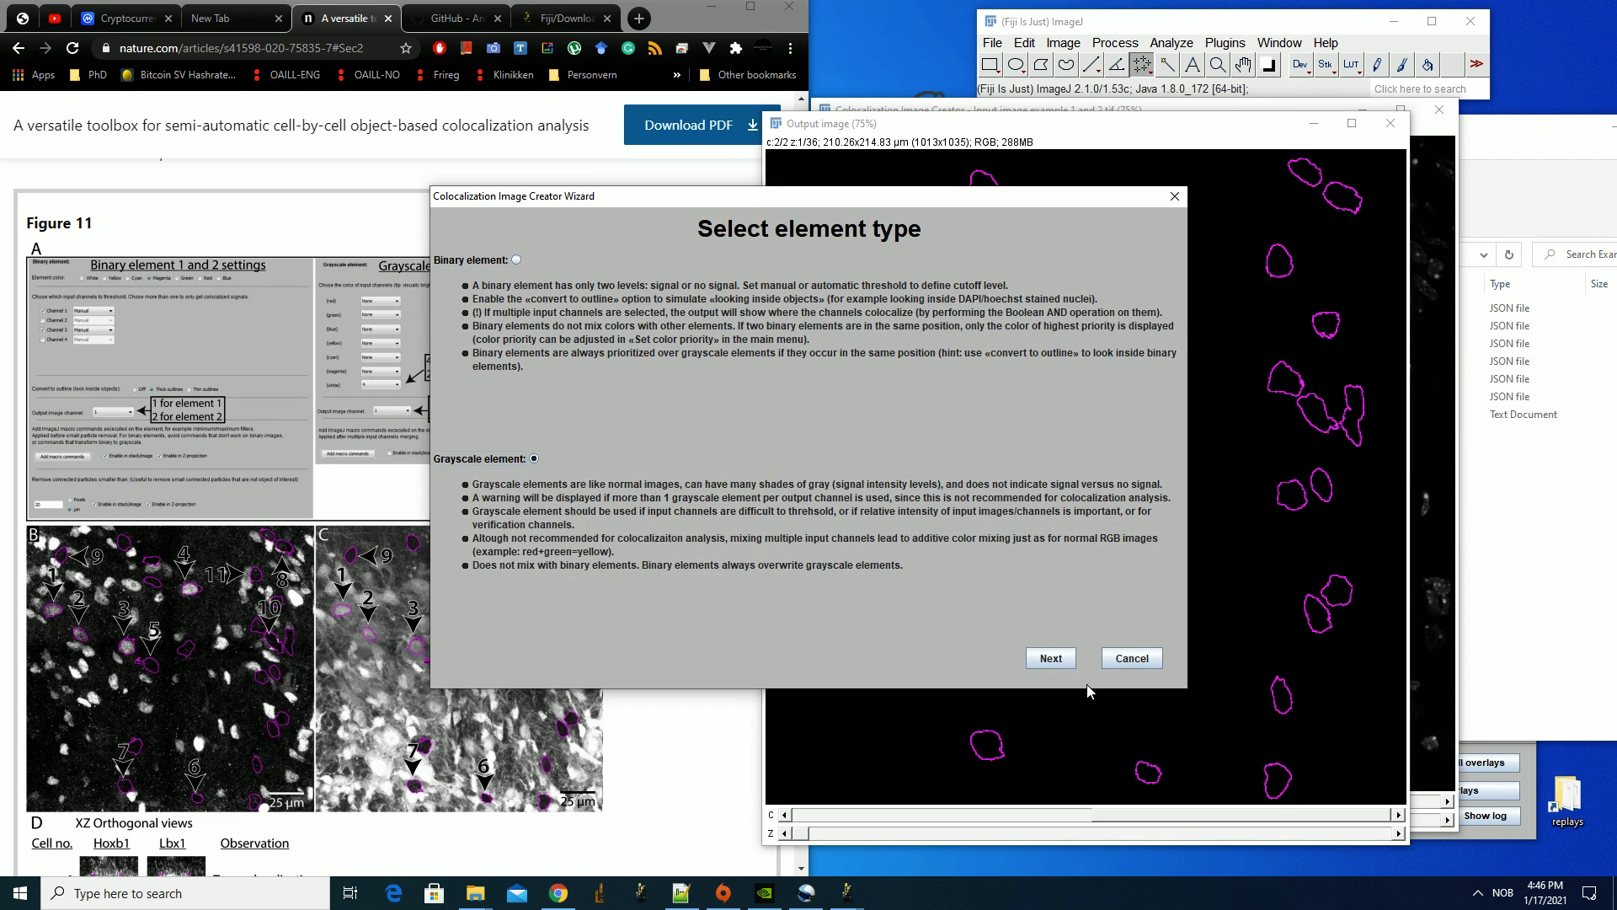
pyautogui.click(1060, 662)
pyautogui.click(626, 483)
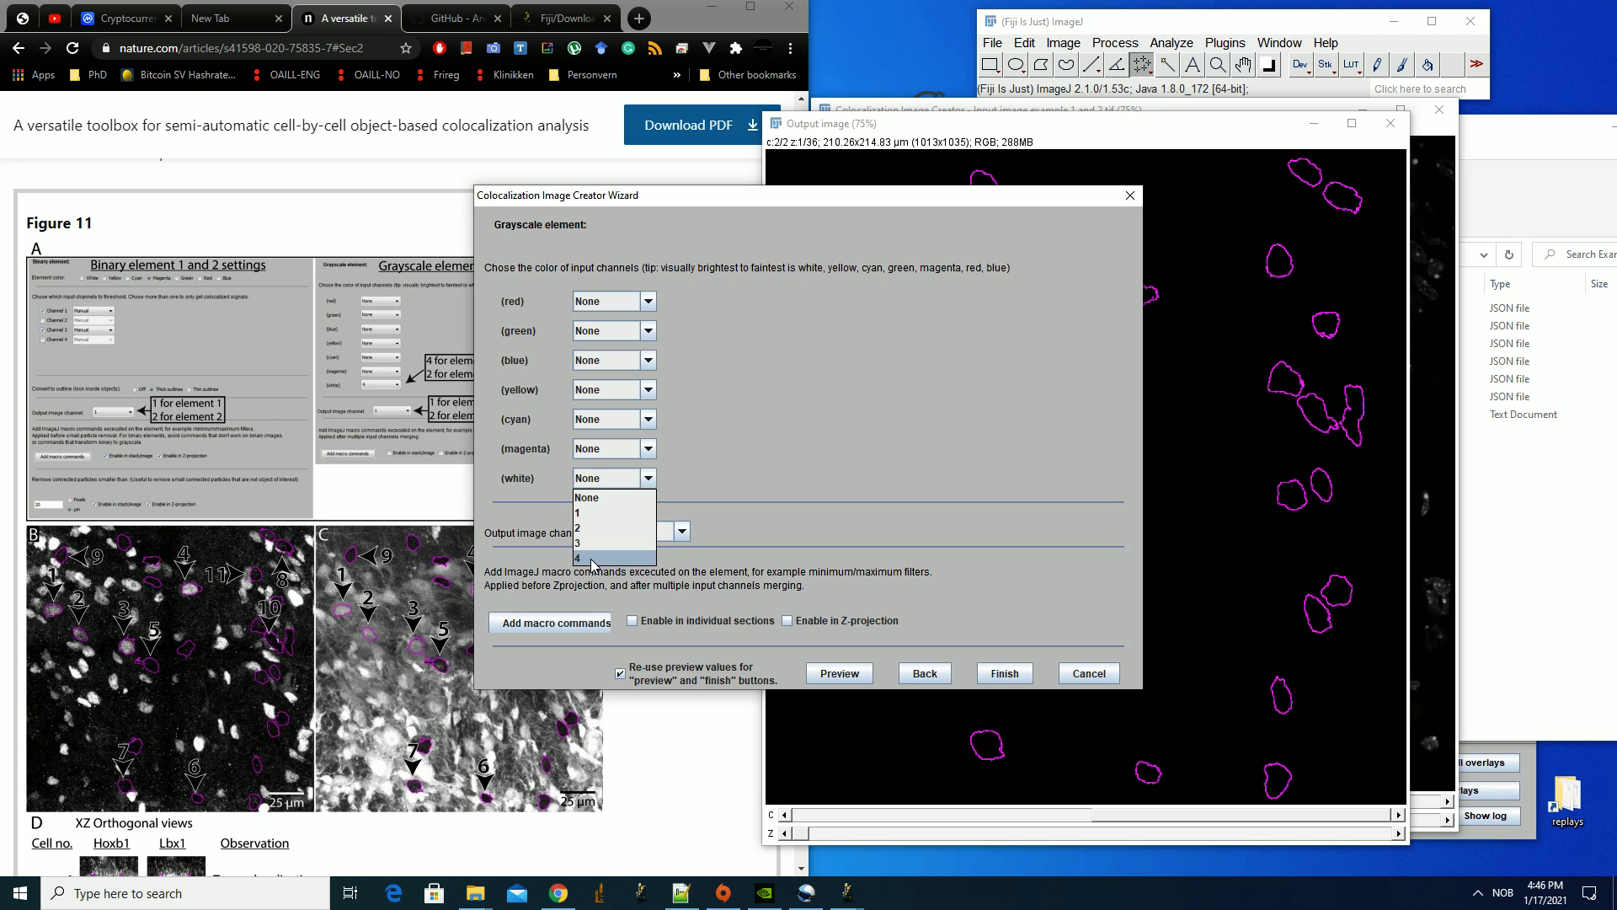
pyautogui.click(593, 528)
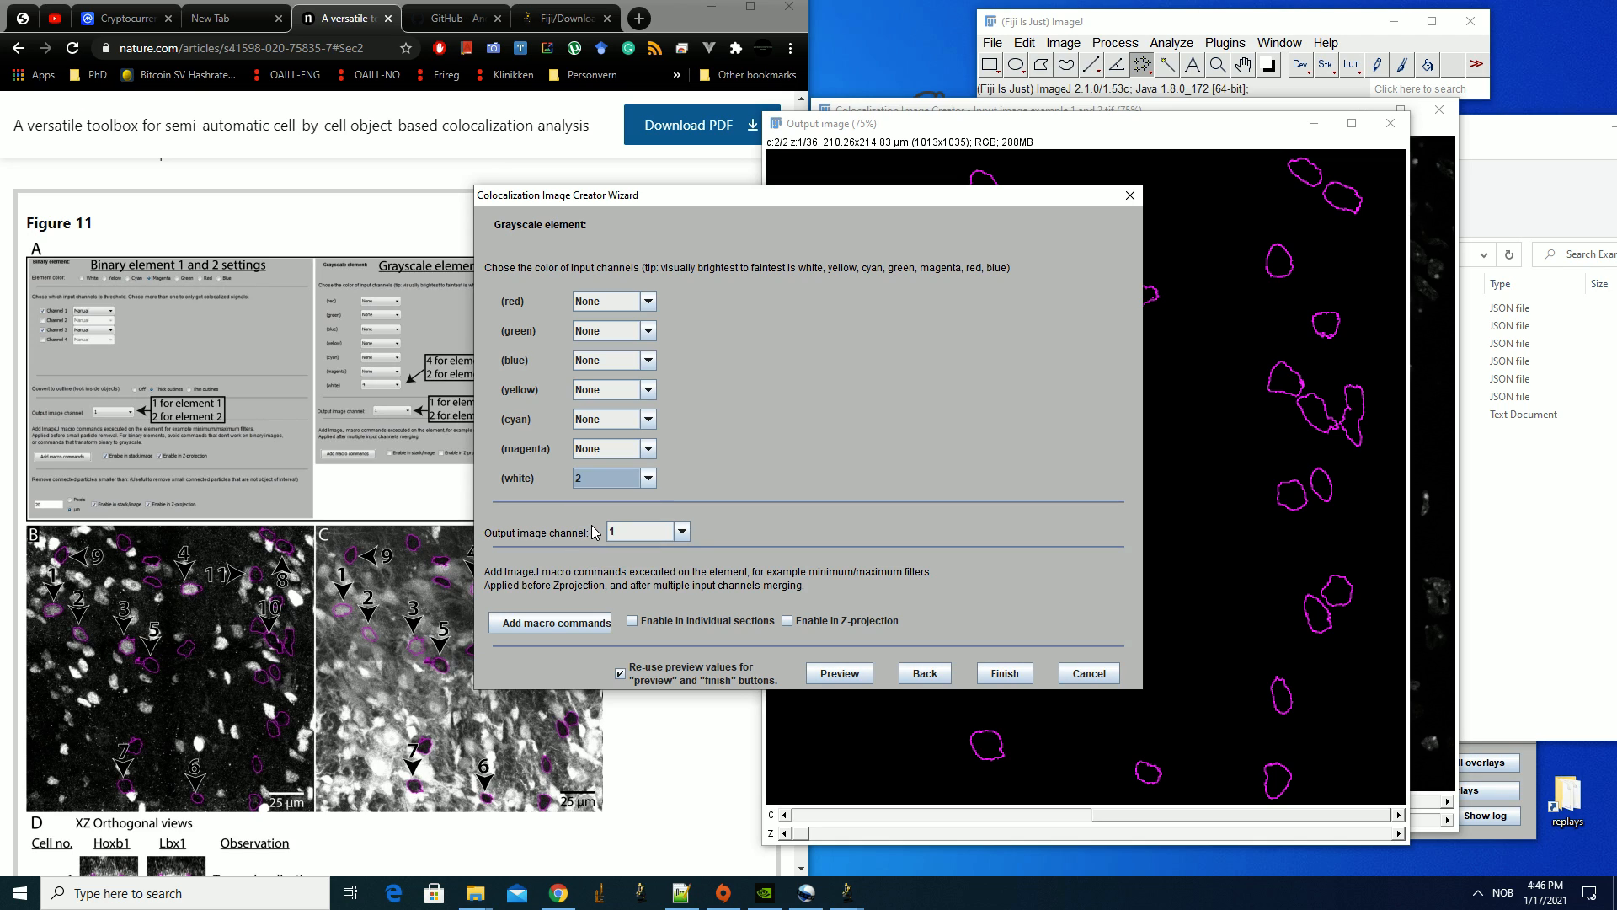
pyautogui.click(669, 533)
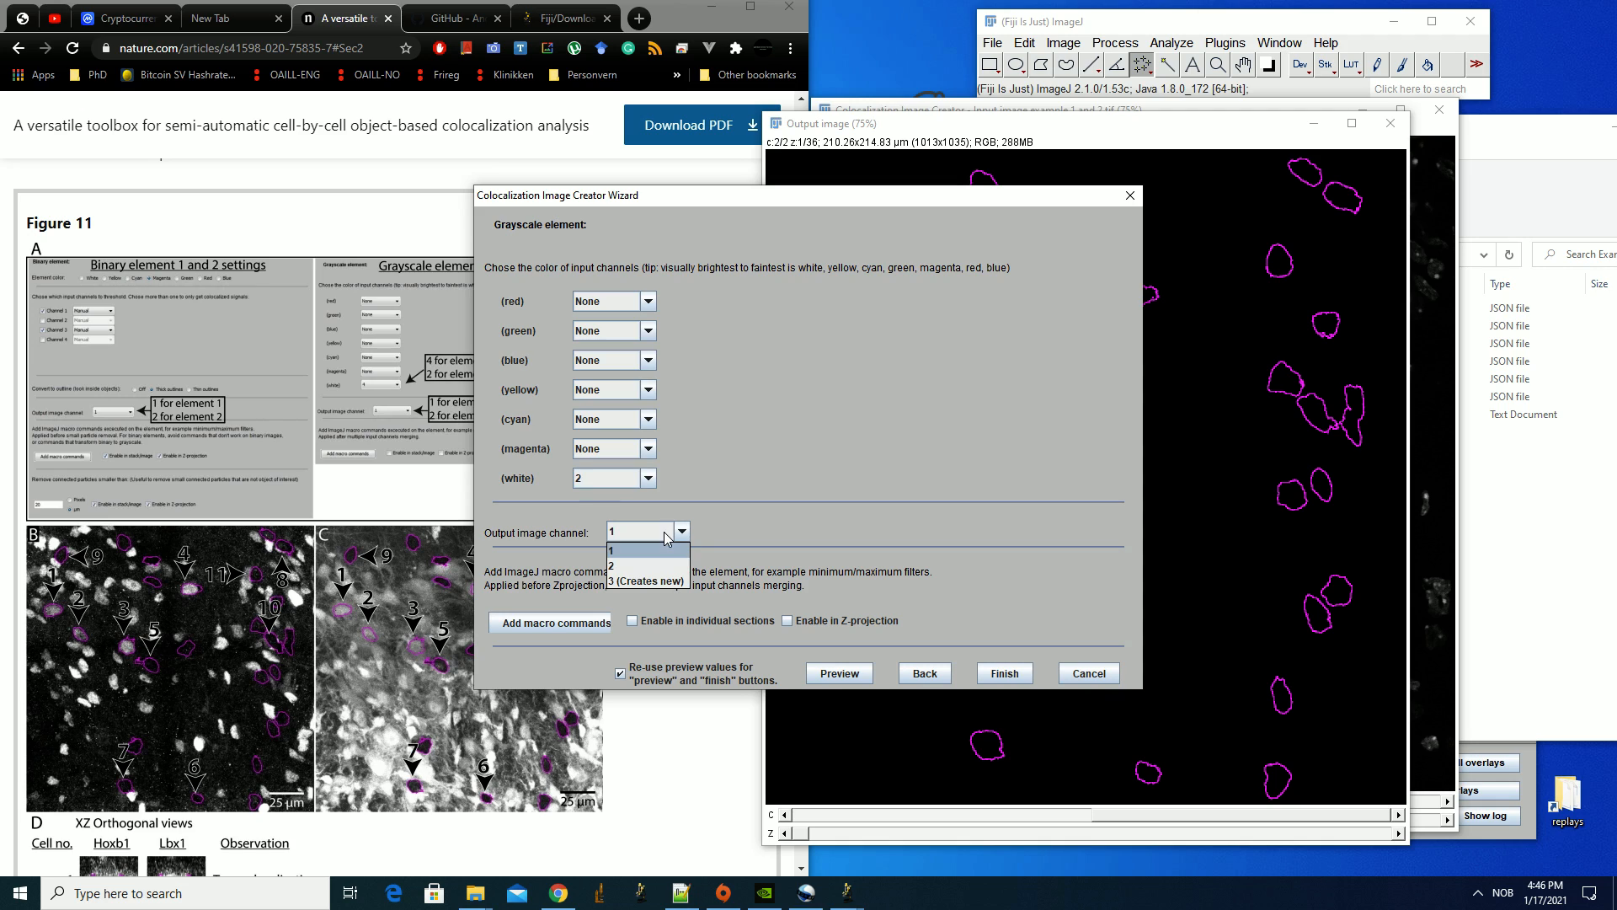
pyautogui.click(635, 567)
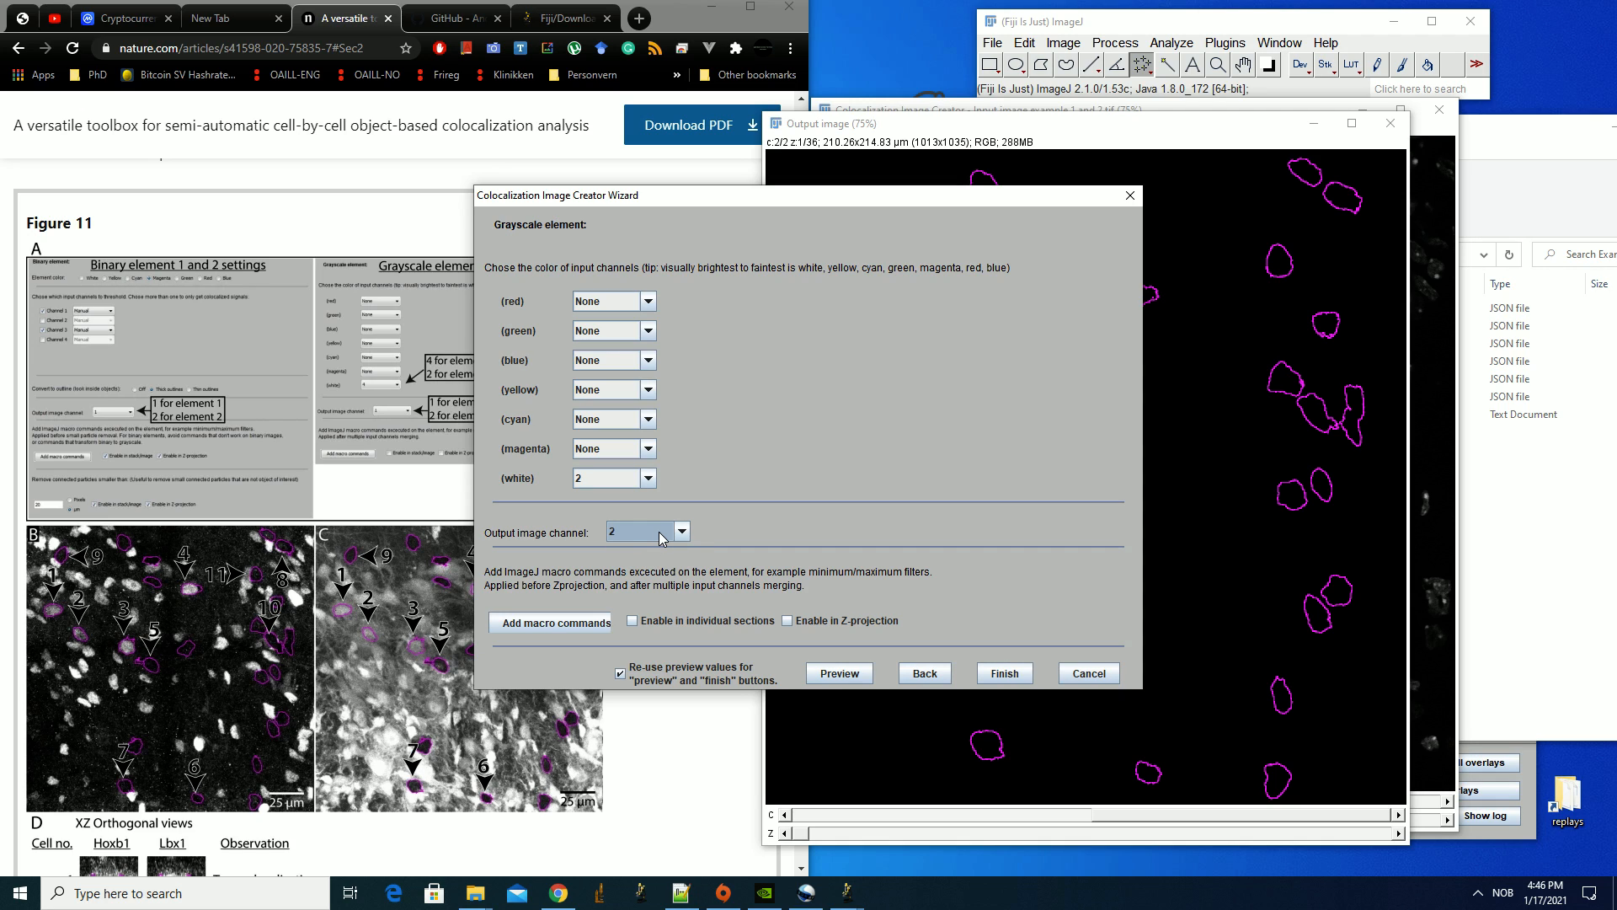
pyautogui.click(1005, 673)
pyautogui.moveTo(1546, 453); pyautogui.dragTo(1534, 453)
pyautogui.click(1521, 649)
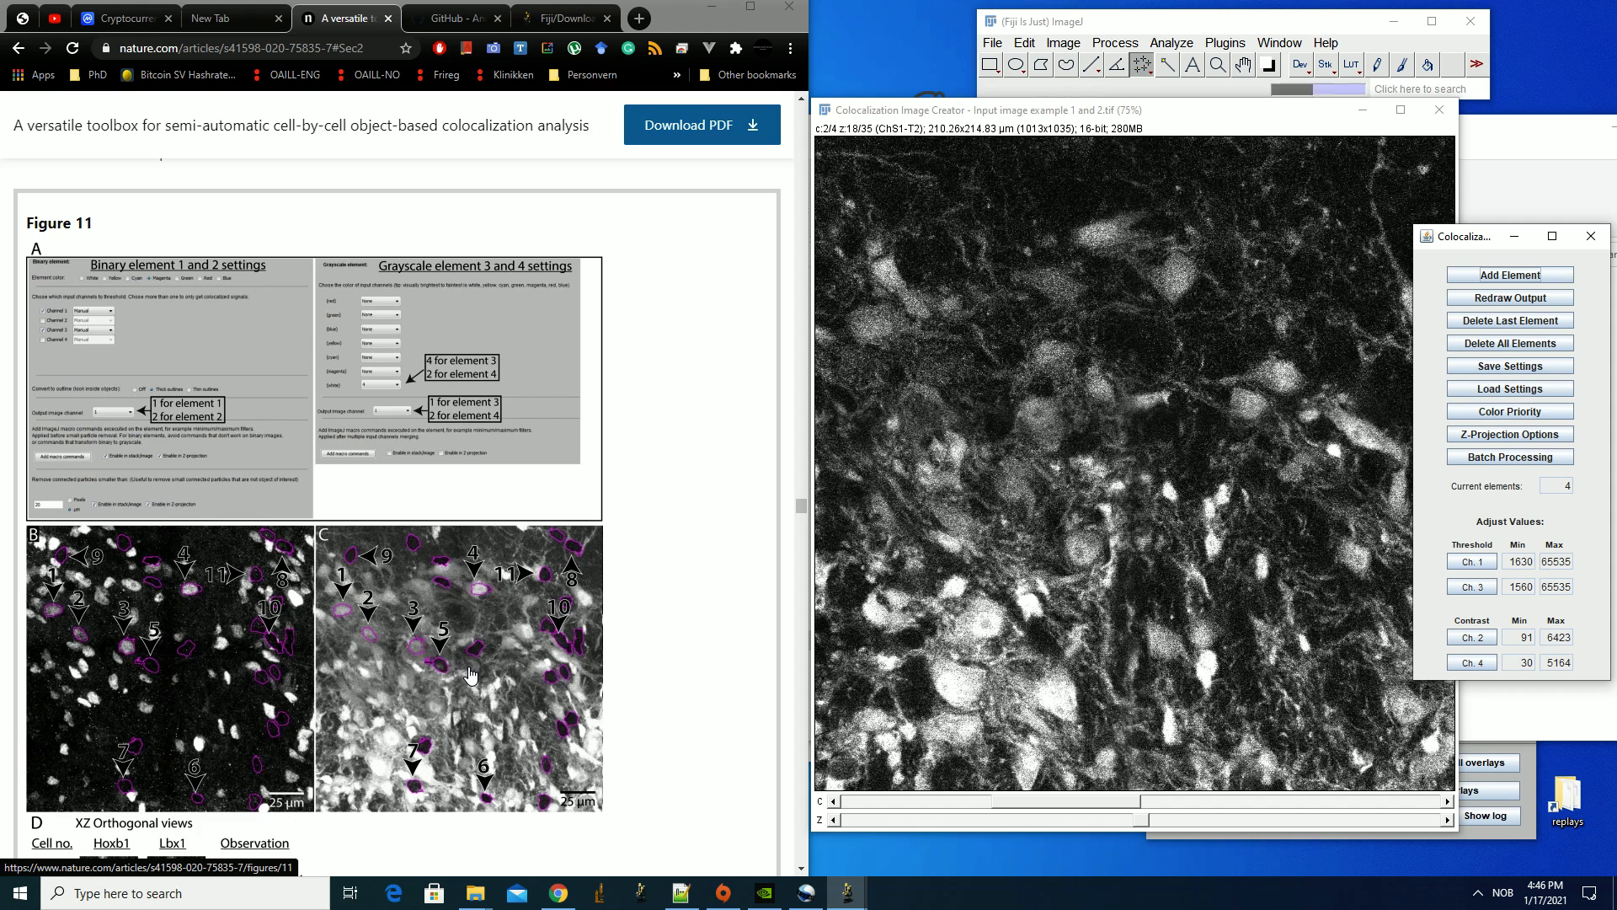
# Switch repeatedly between output channels 1 and 2 of the Z-projection, comparing signal inside the magenta outlines with Figure 11's panels B and C
pyautogui.scroll(-1, 469, 674)
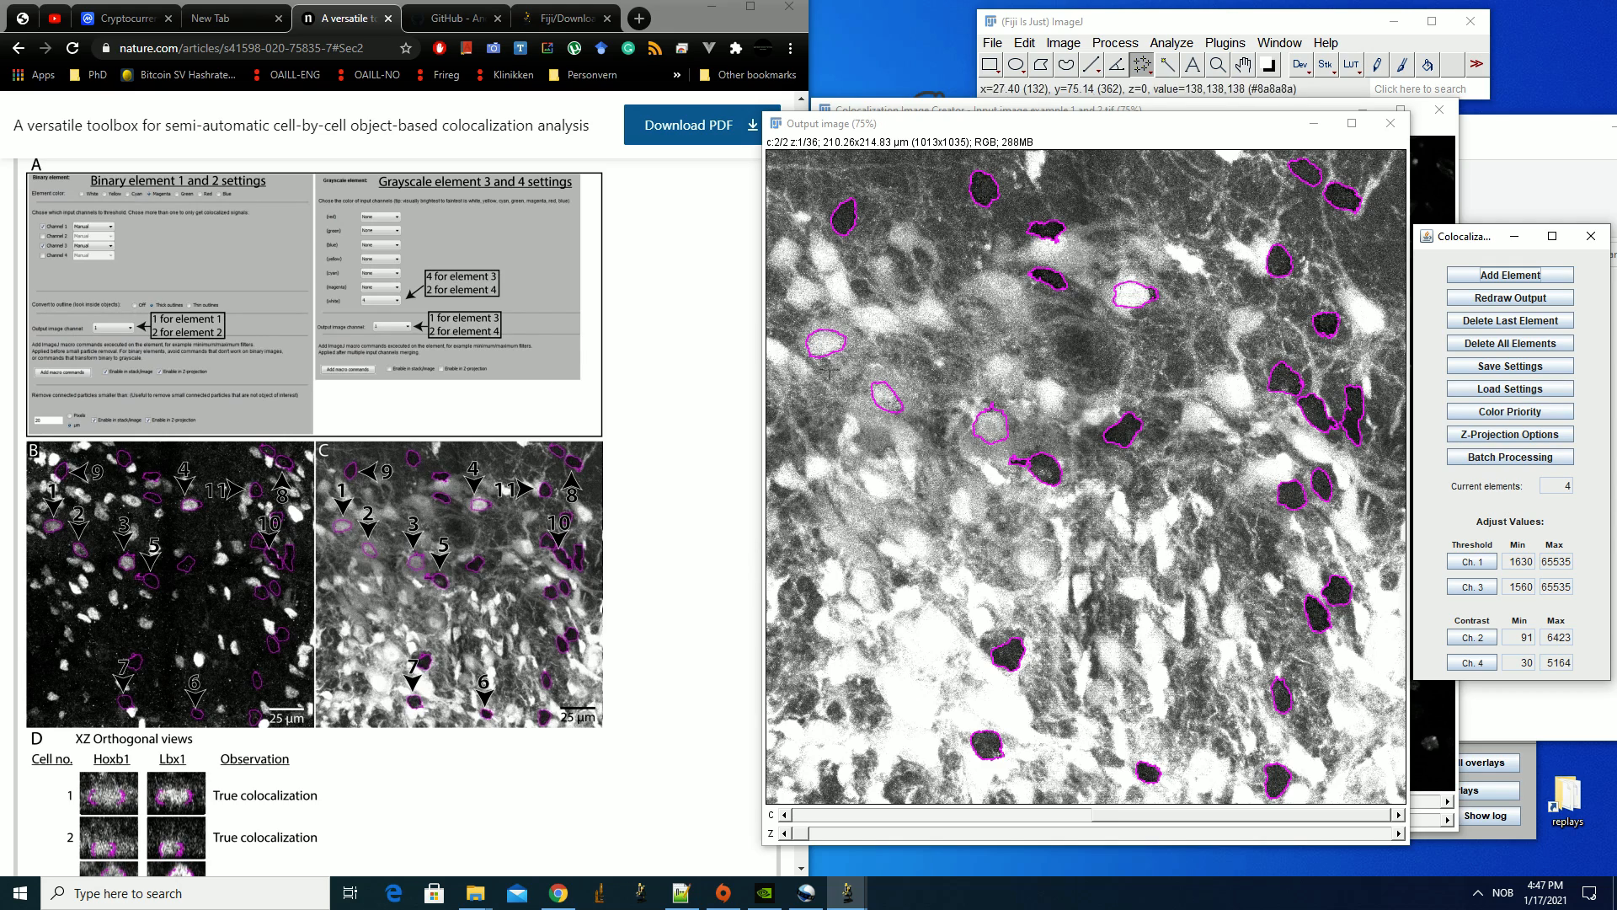
pyautogui.moveTo(1326, 817); pyautogui.dragTo(1095, 817)
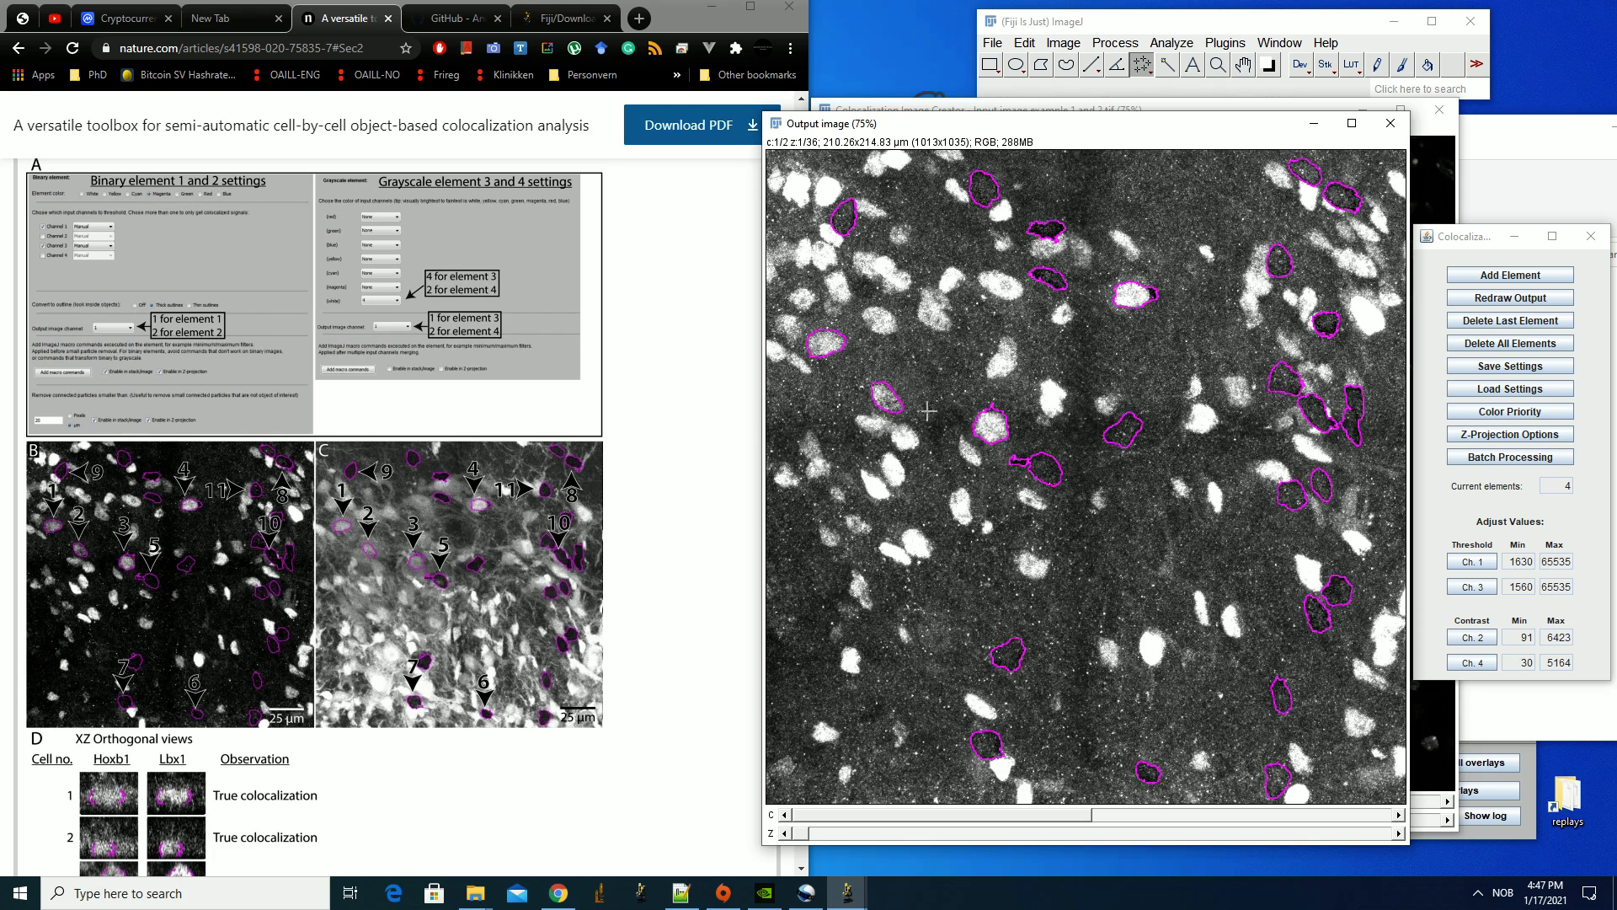
pyautogui.click(1095, 815)
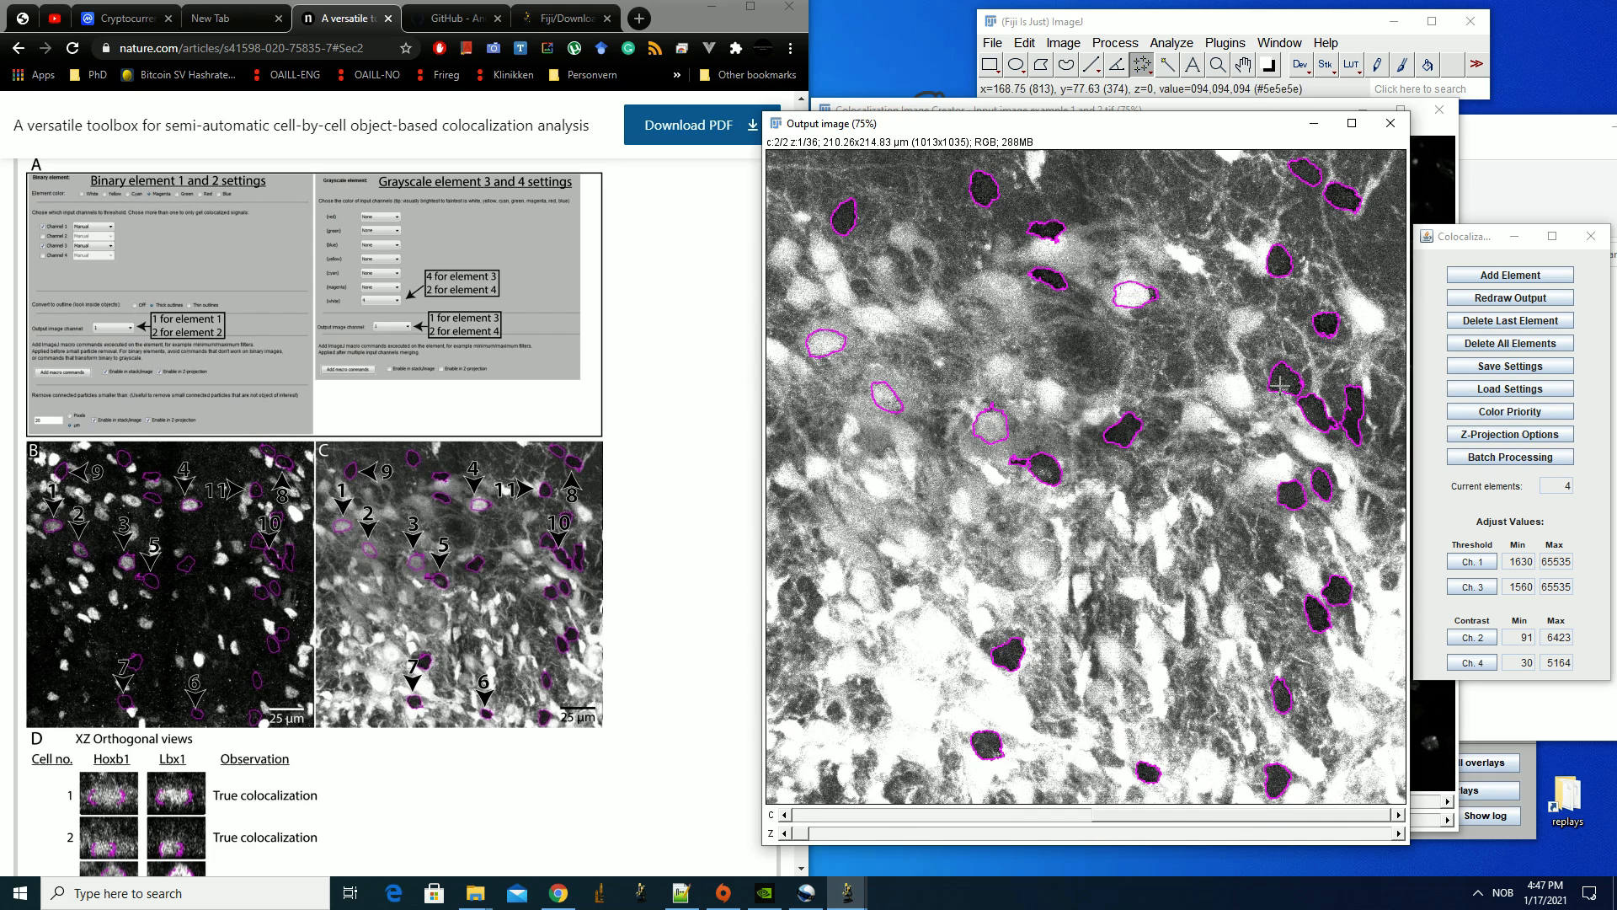
pyautogui.moveTo(1325, 826); pyautogui.dragTo(1158, 819)
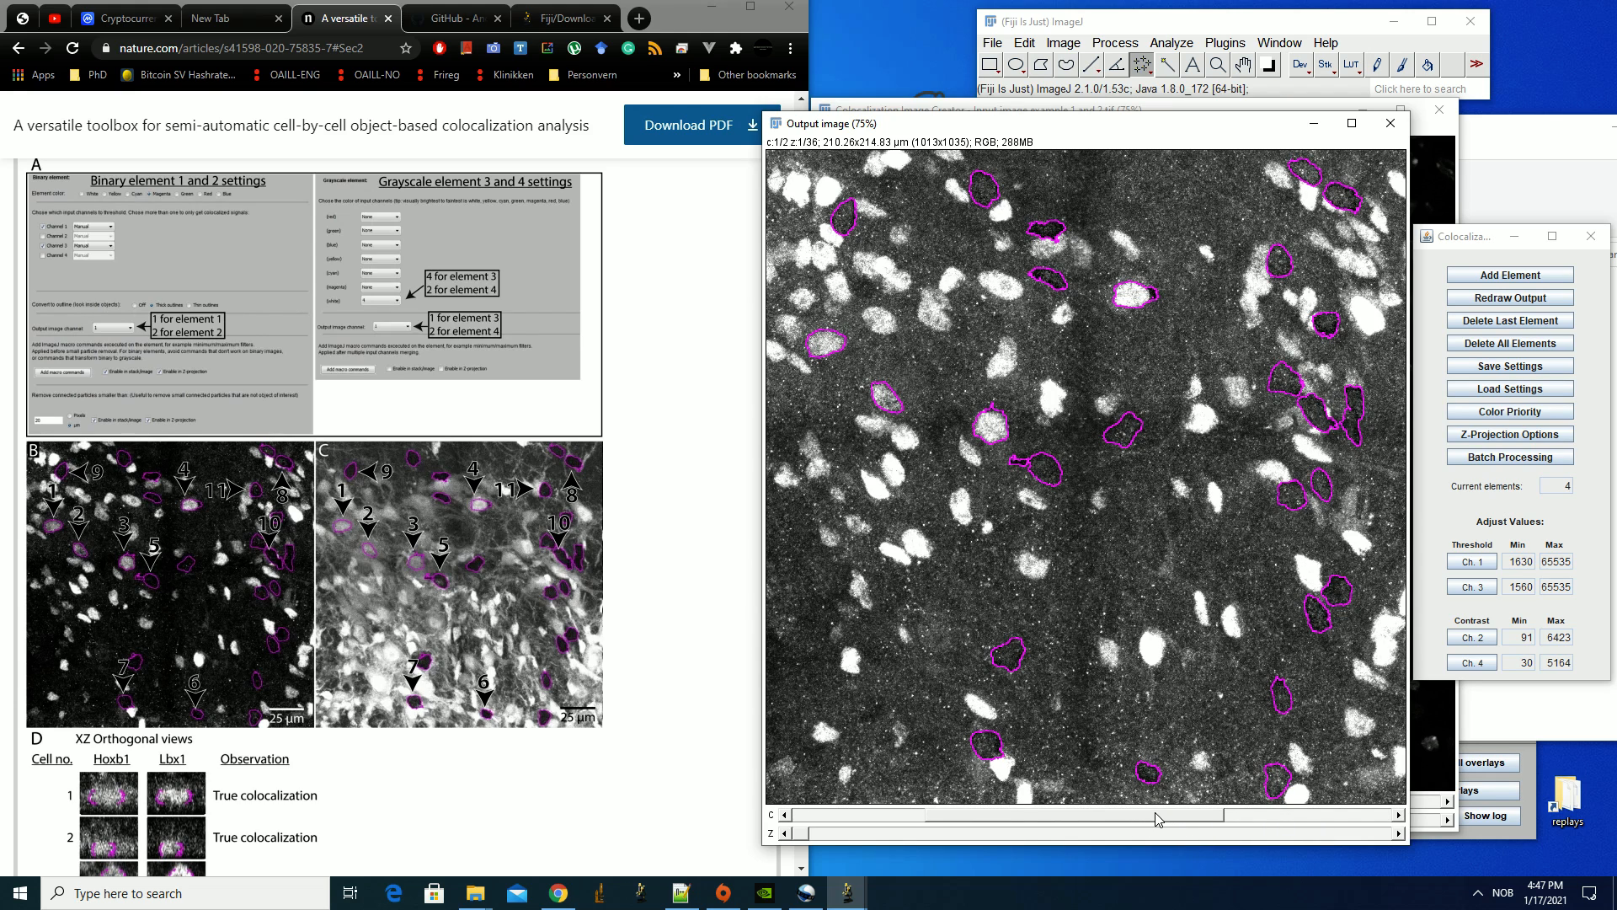
pyautogui.moveTo(1155, 813); pyautogui.dragTo(1152, 812)
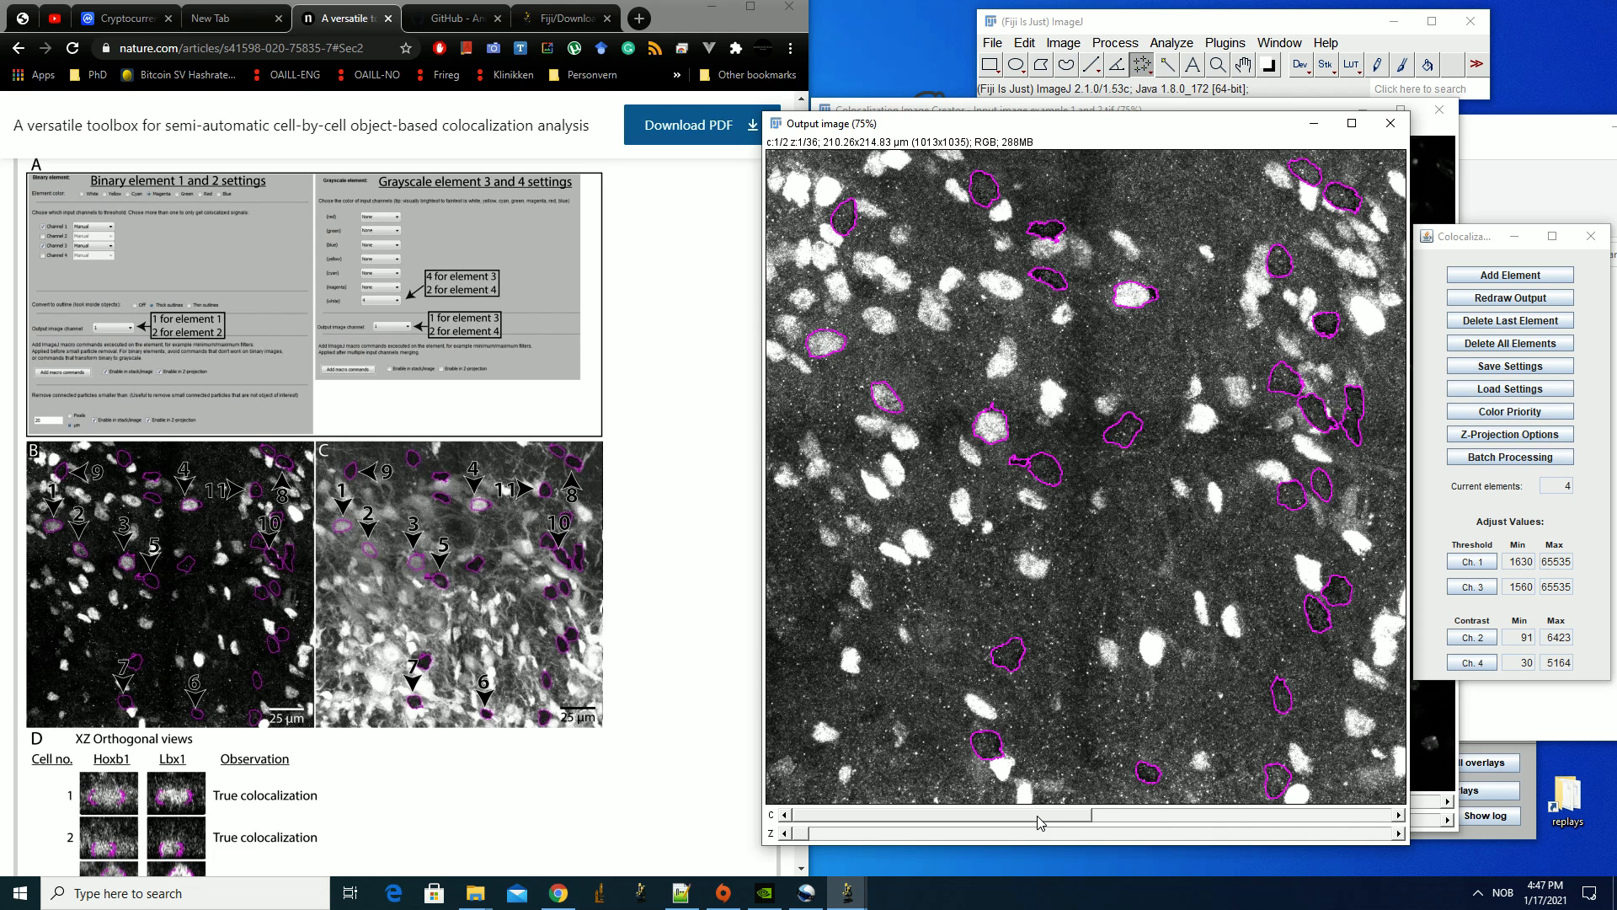
pyautogui.moveTo(1038, 822); pyautogui.dragTo(1348, 818)
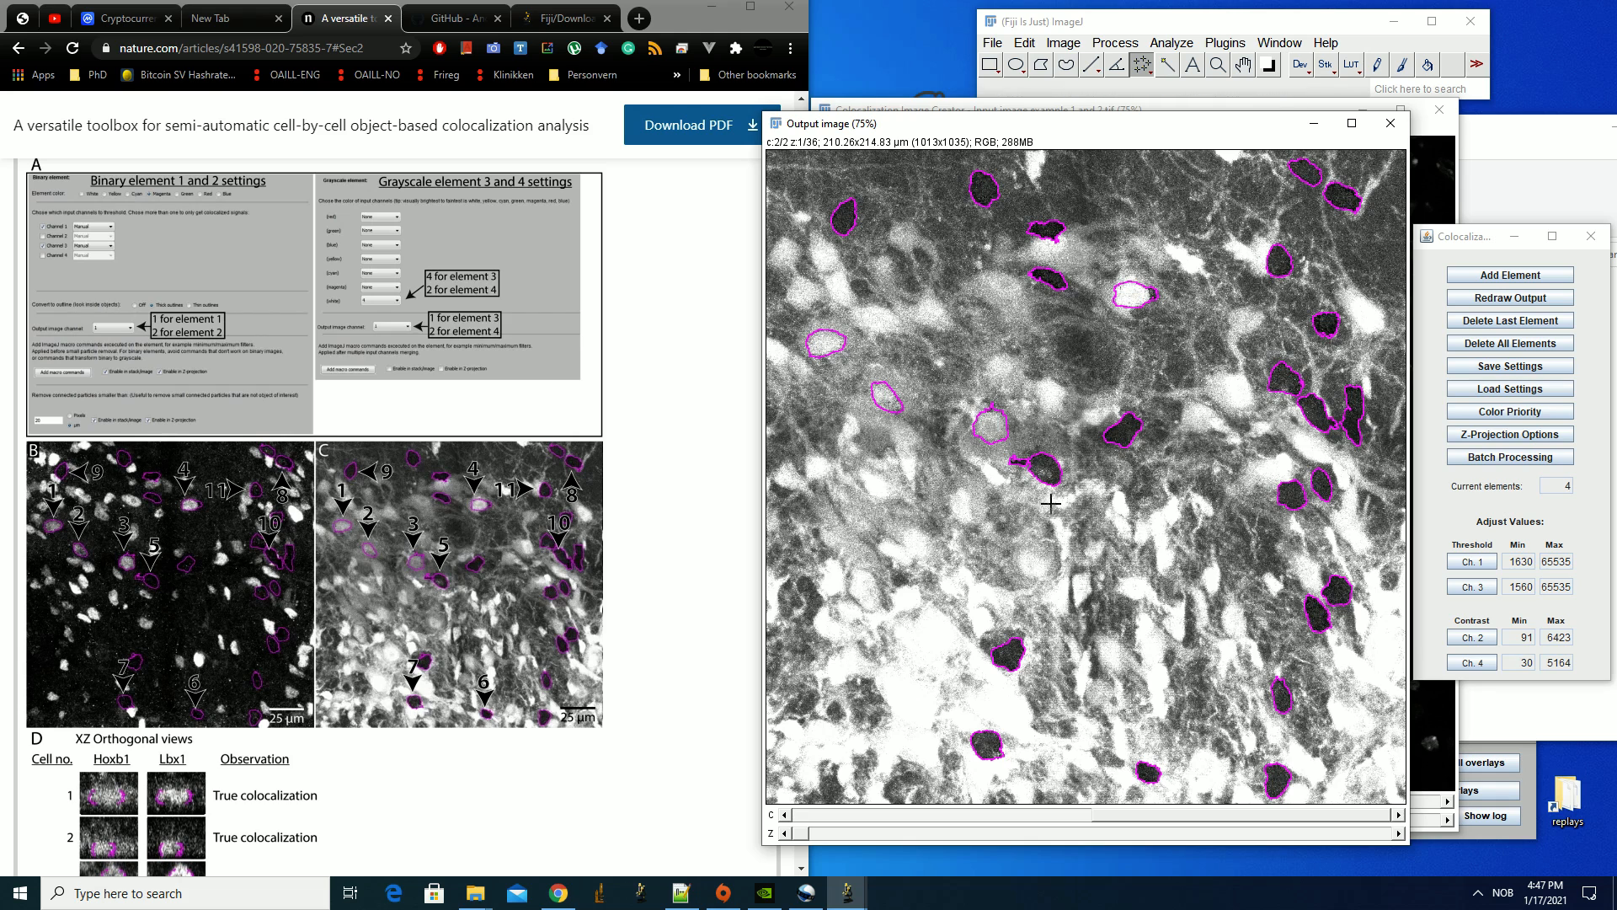
pyautogui.moveTo(1257, 818); pyautogui.dragTo(1008, 819)
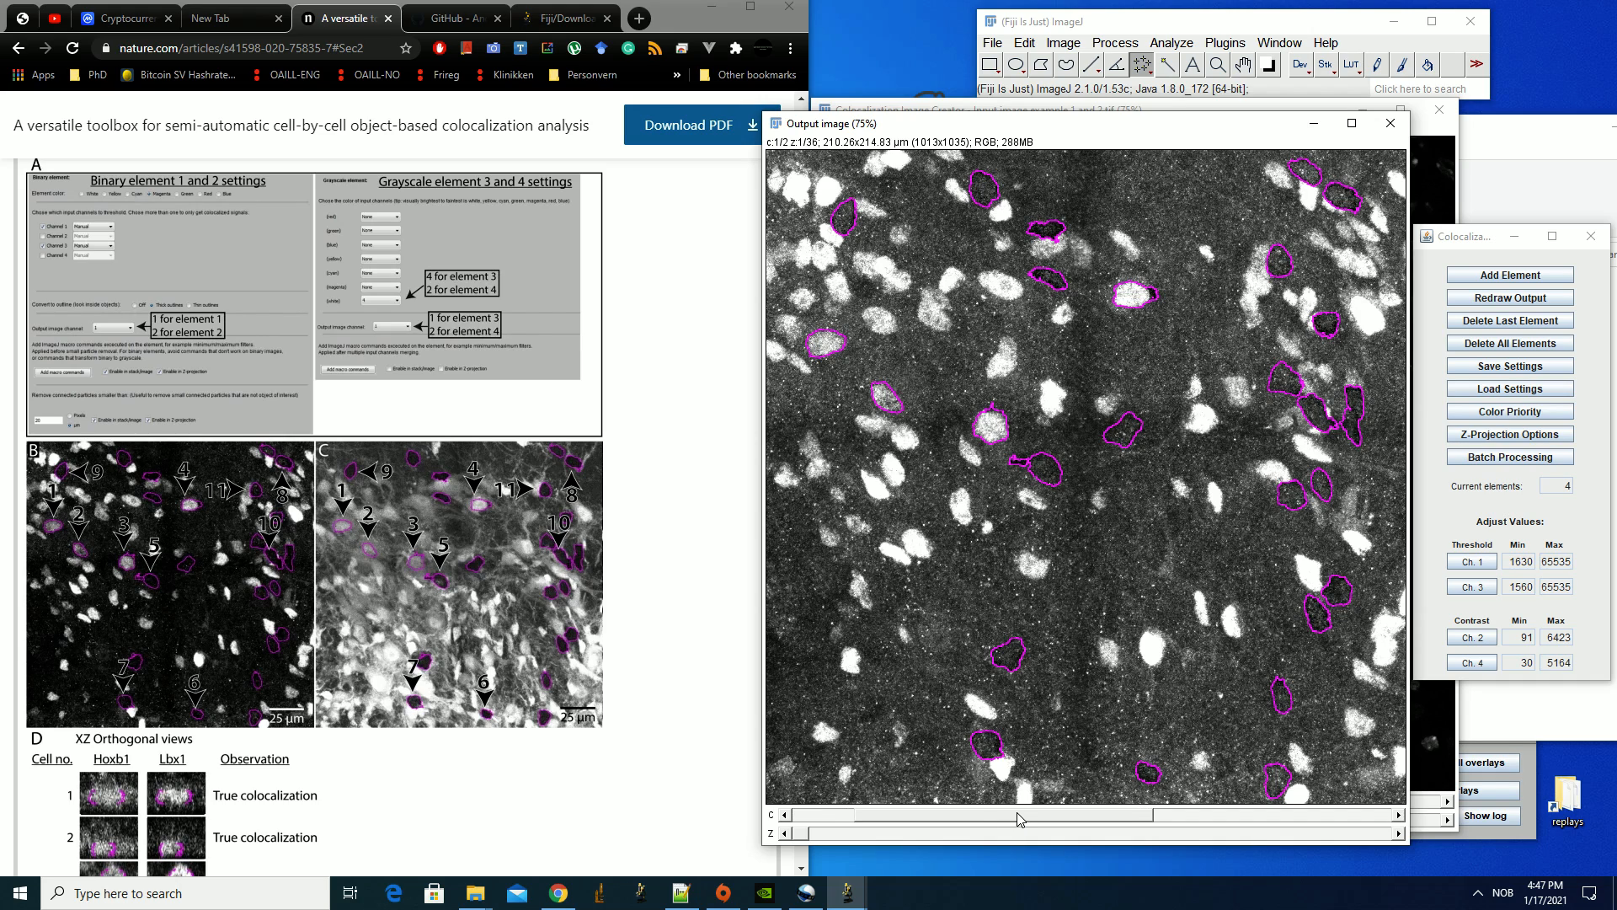
pyautogui.moveTo(1017, 819); pyautogui.dragTo(963, 834)
pyautogui.moveTo(984, 821); pyautogui.dragTo(1019, 810)
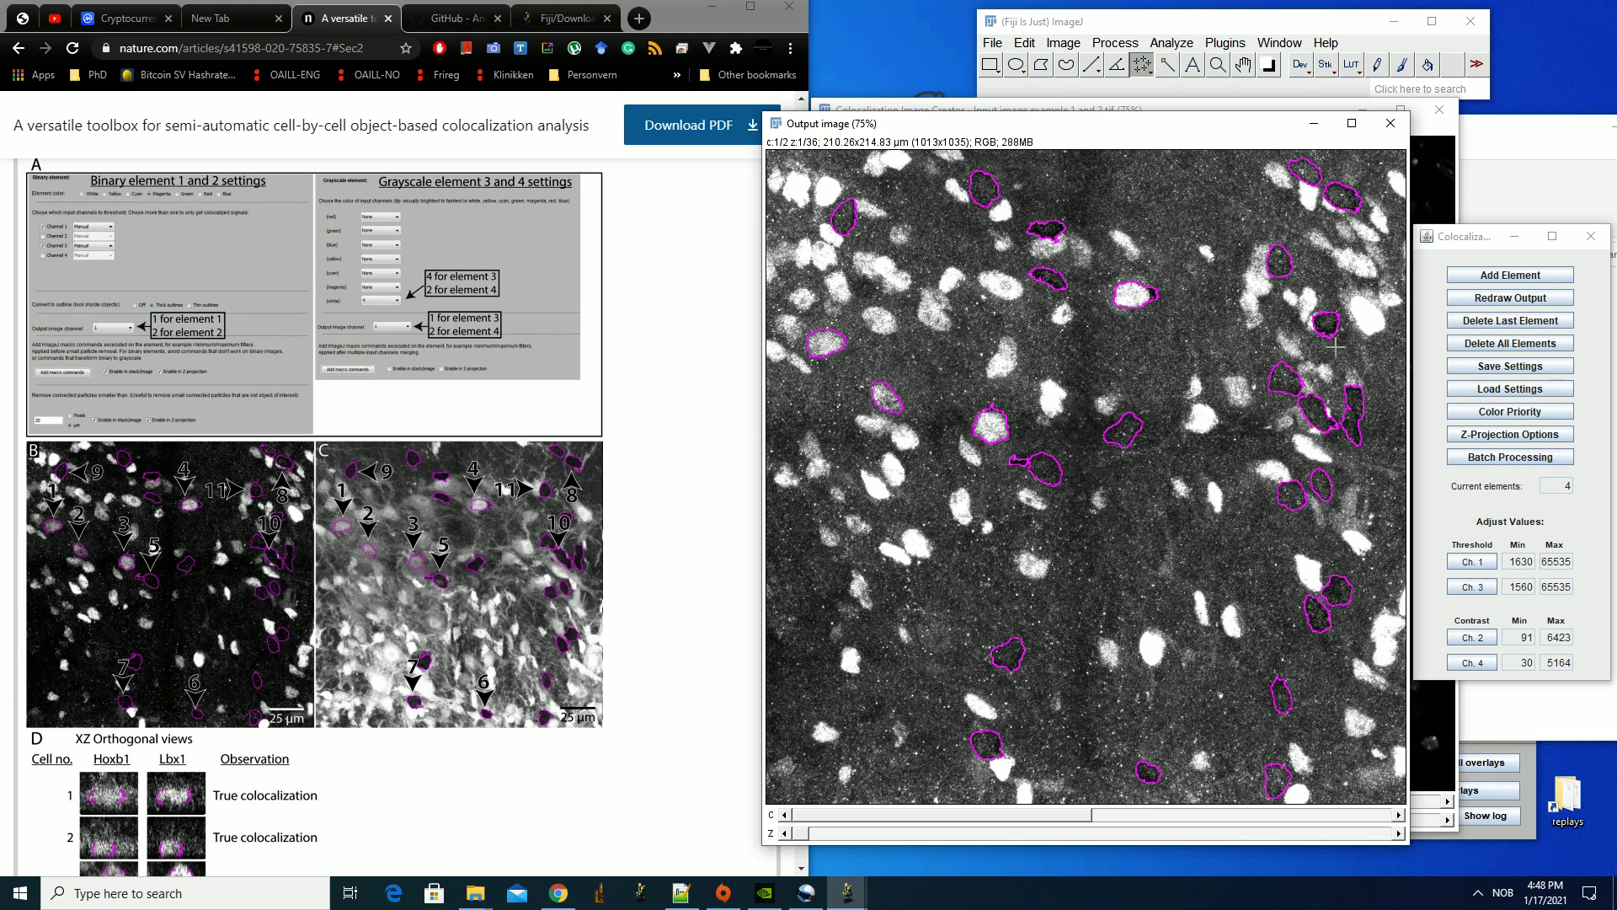
pyautogui.moveTo(1075, 815)
pyautogui.mouseDown()
pyautogui.moveTo(1247, 810)
pyautogui.moveTo(1077, 788)
pyautogui.mouseUp()
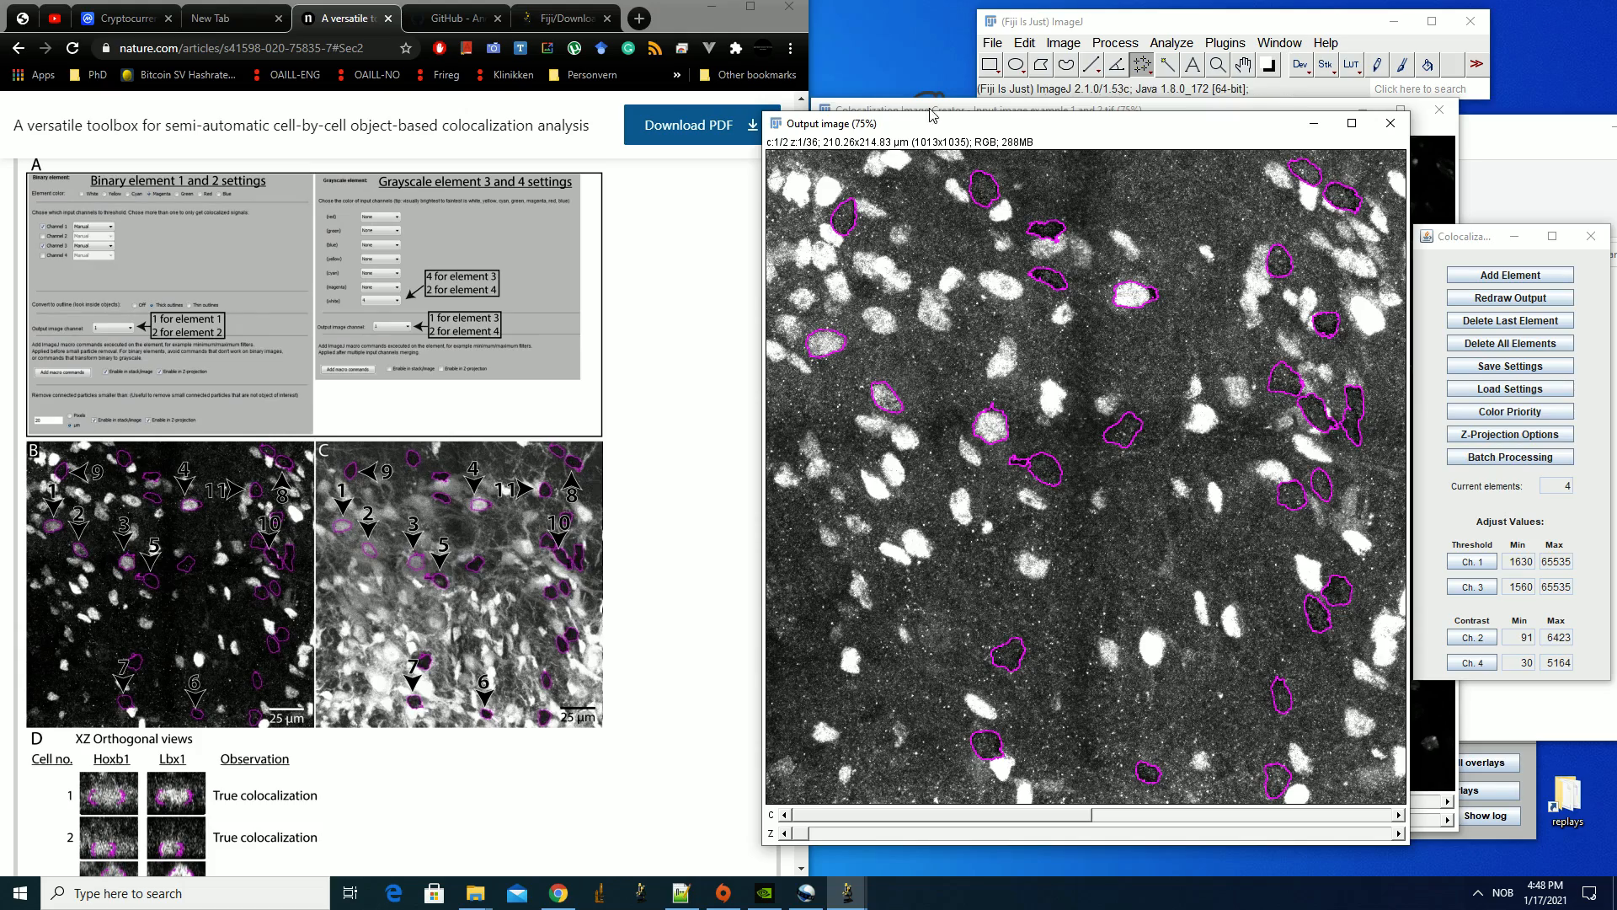
pyautogui.scroll(-1, 821, 418)
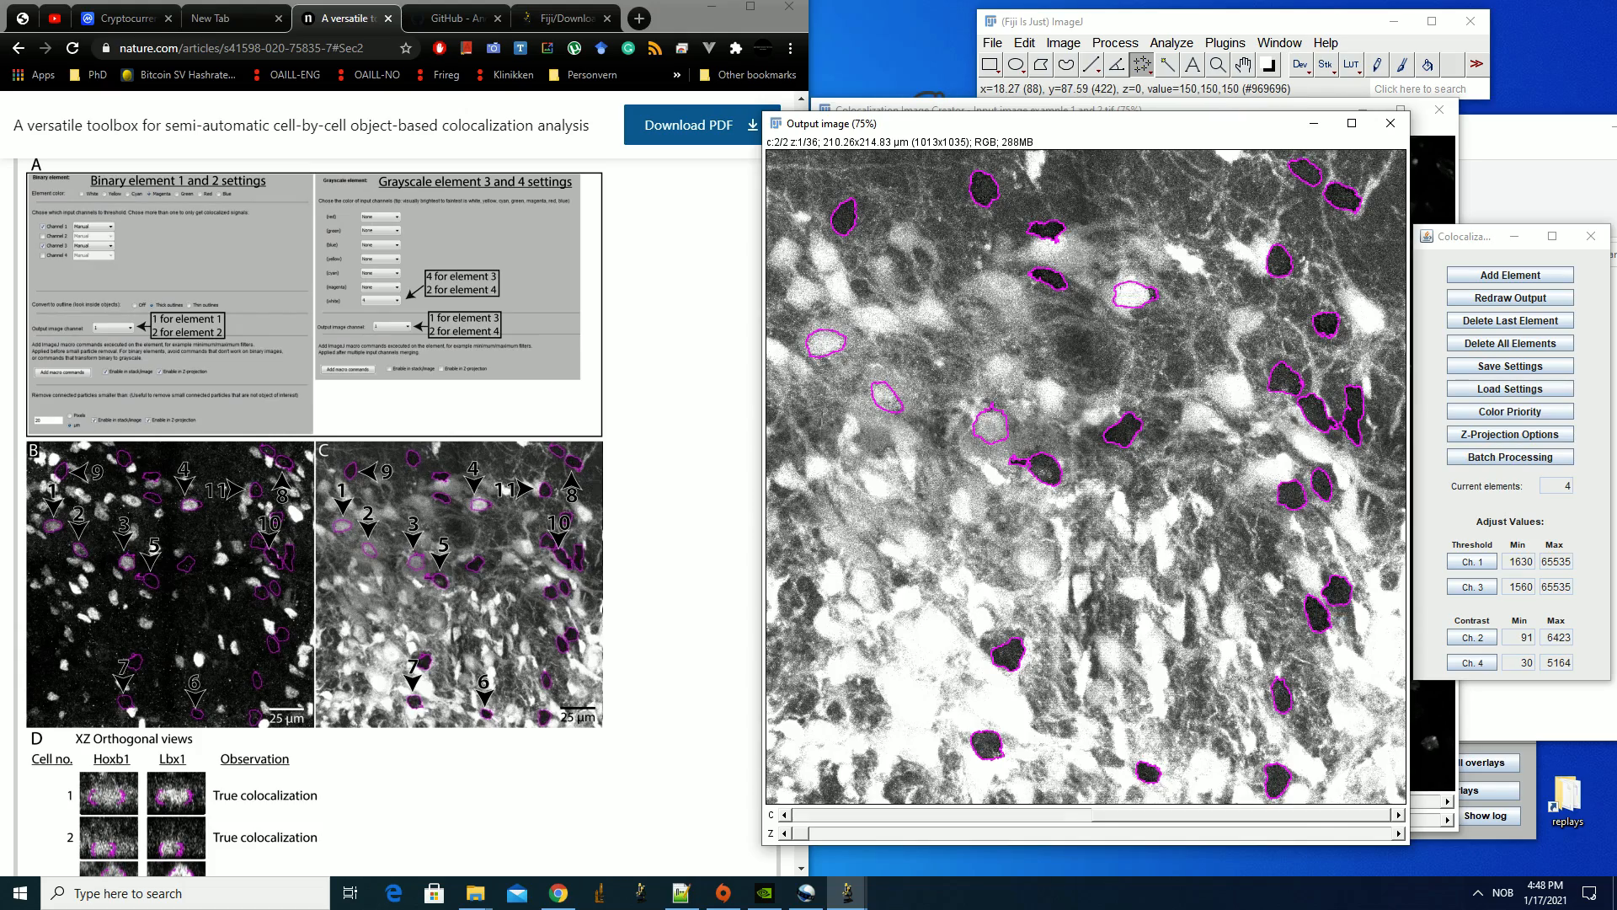
pyautogui.scroll(1, 834, 352)
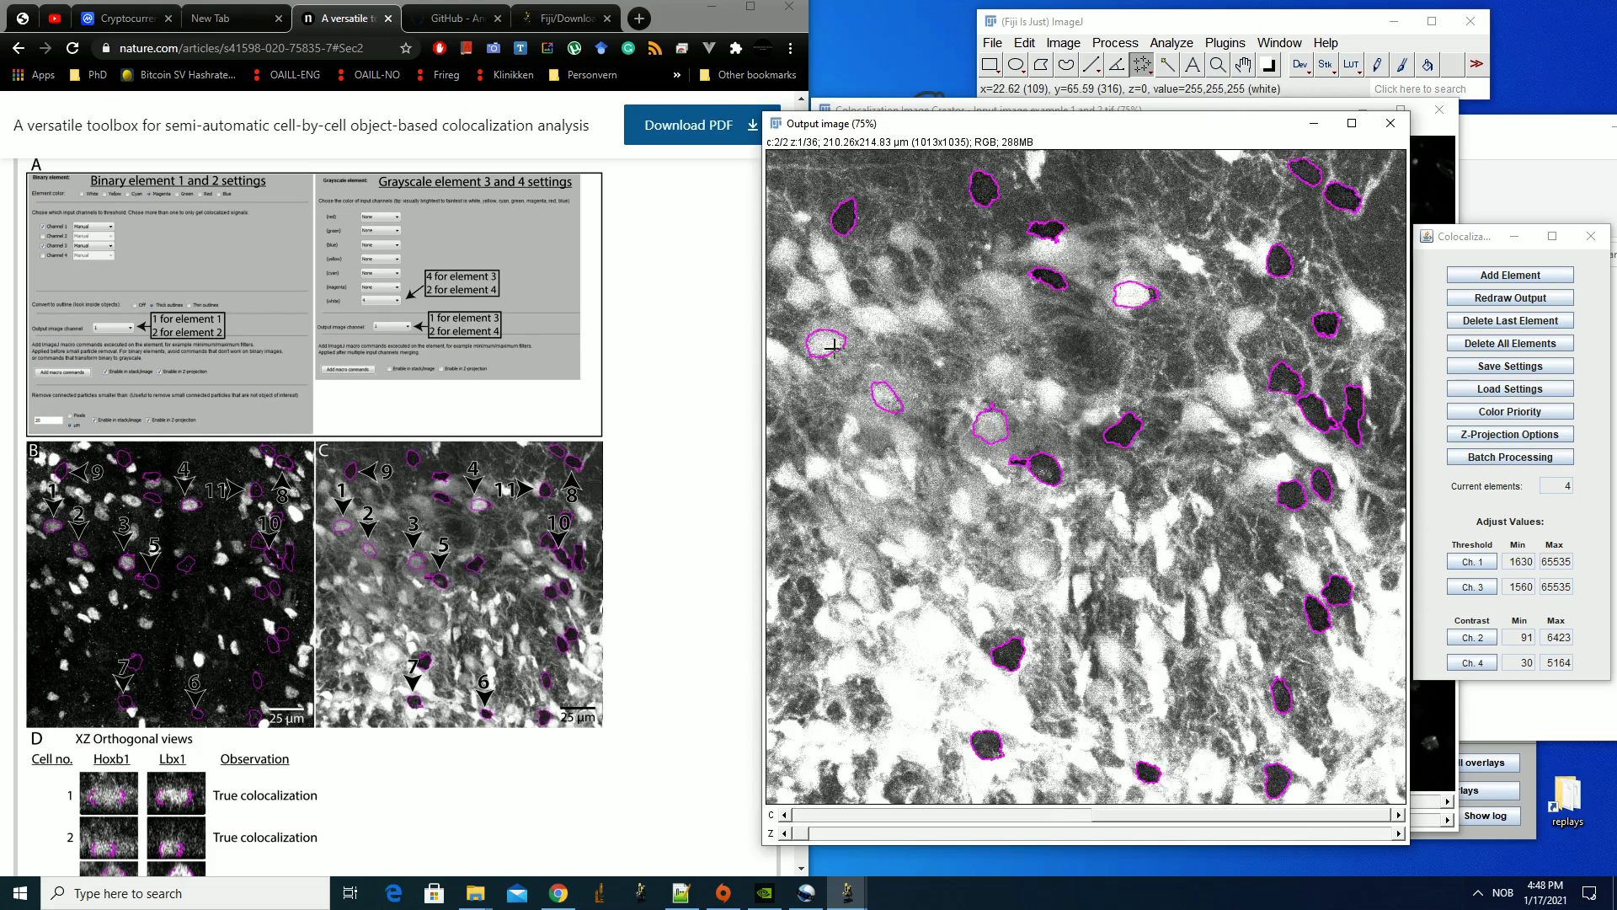
pyautogui.scroll(-1, 832, 346)
pyautogui.scroll(1, 832, 346)
pyautogui.scroll(-1, 834, 347)
pyautogui.scroll(1, 895, 396)
pyautogui.scroll(-1, 898, 404)
pyautogui.scroll(1, 898, 404)
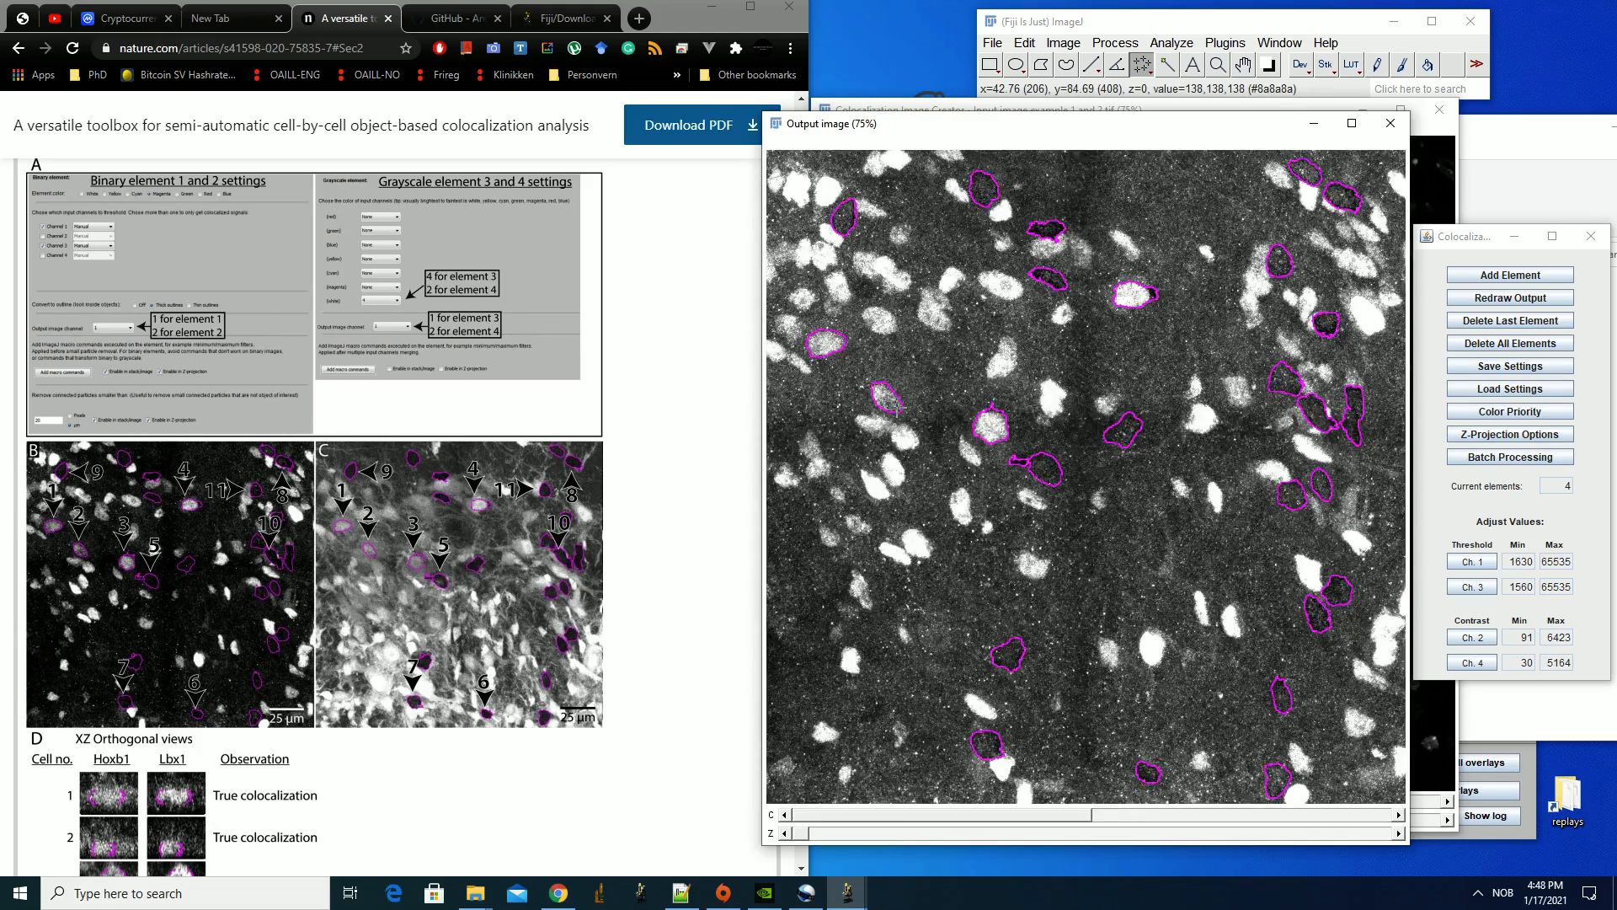
pyautogui.scroll(-1, 898, 404)
pyautogui.scroll(1, 847, 222)
pyautogui.scroll(-1, 848, 222)
pyautogui.scroll(1, 847, 222)
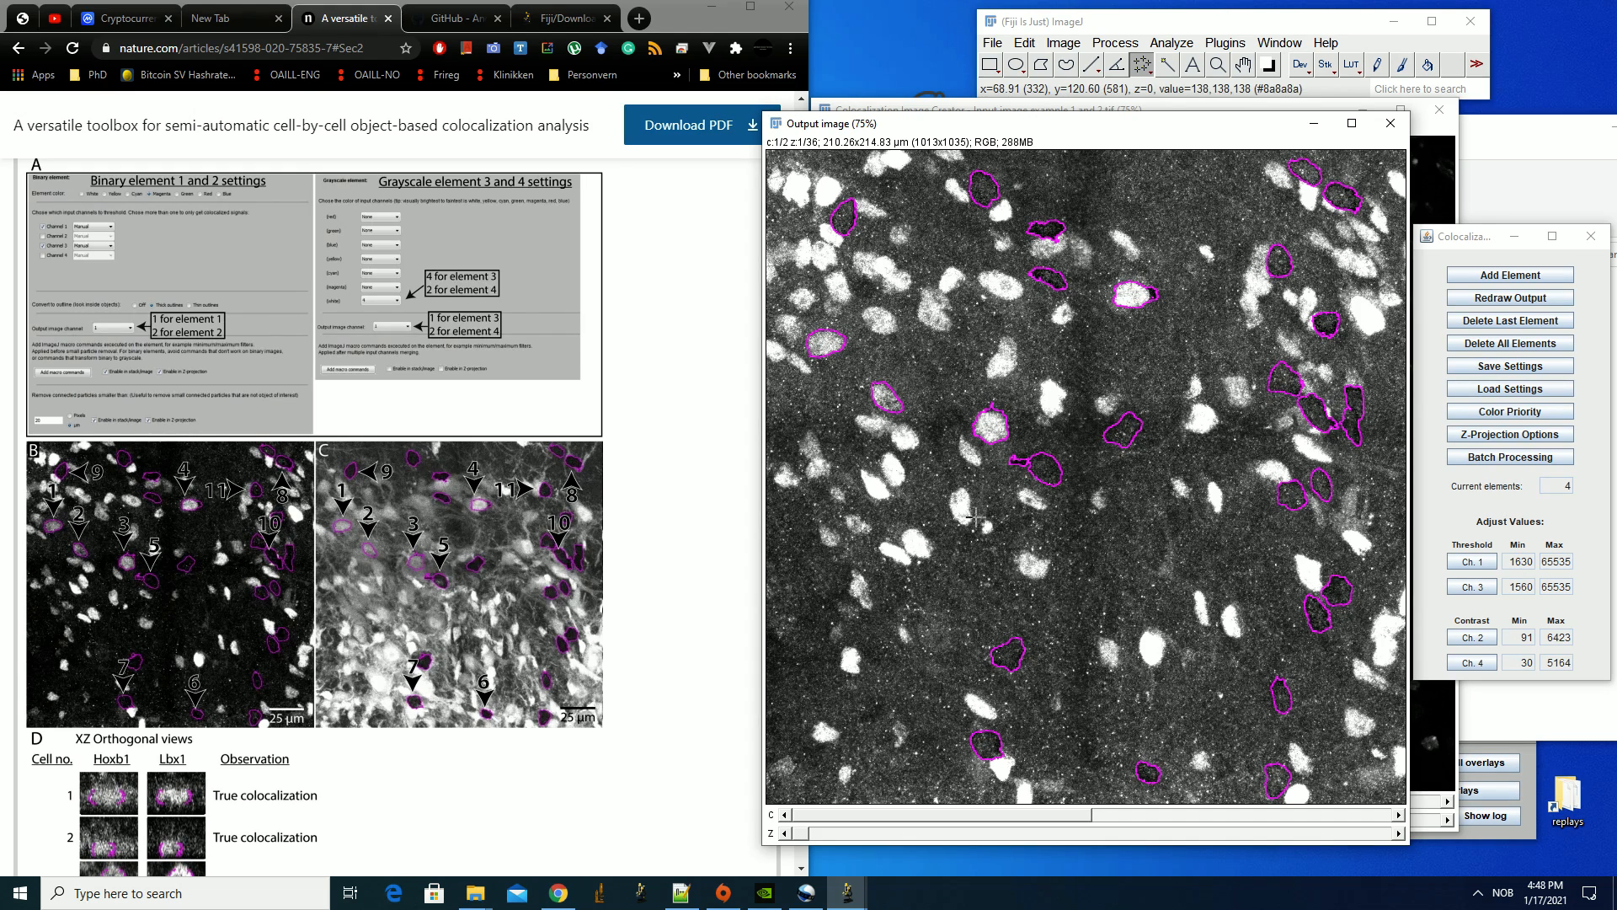
pyautogui.scroll(-1, 973, 514)
pyautogui.scroll(1, 1003, 518)
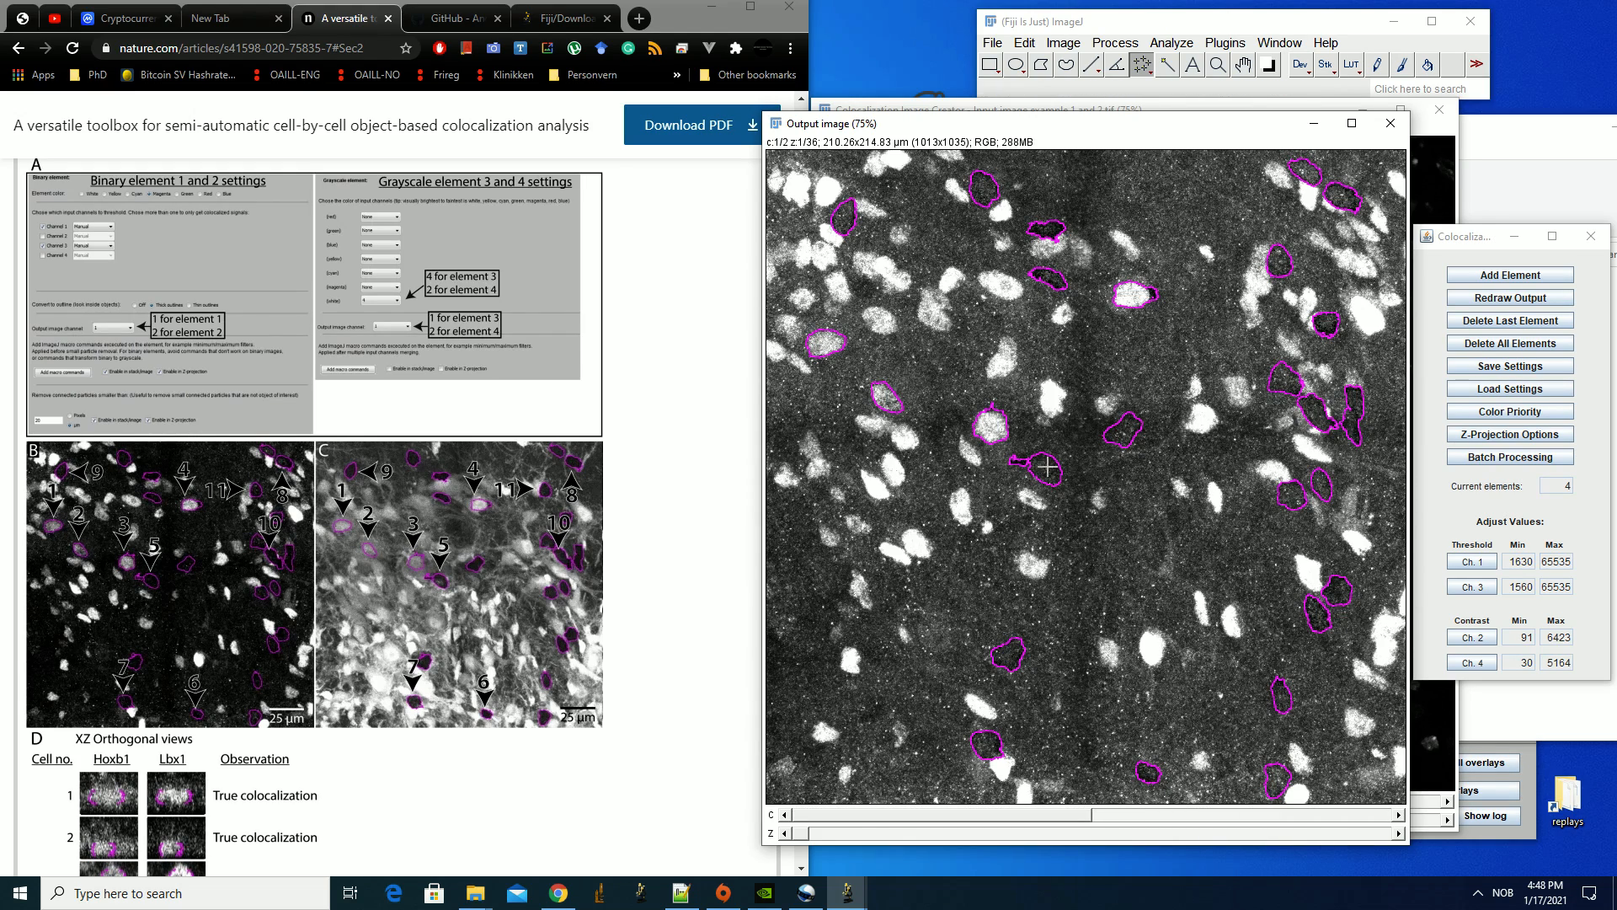
# Browse the individual Z-slices of output channel 1, ending back on the Z-projection in the first slice
pyautogui.scroll(-15, 1038, 527)
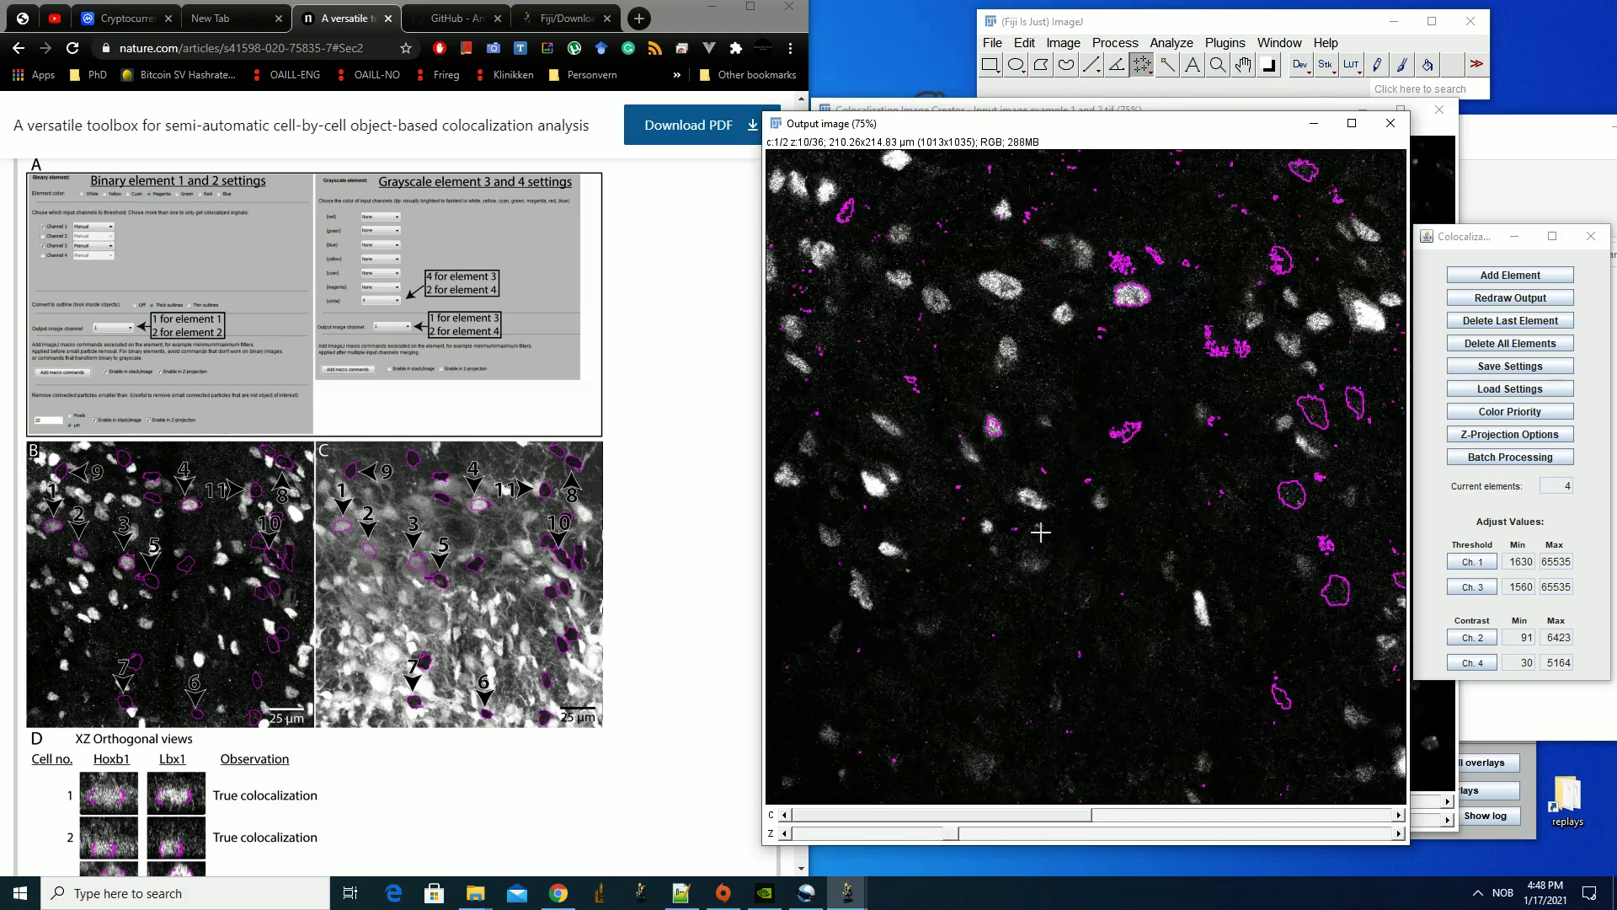
pyautogui.scroll(-18, 1041, 535)
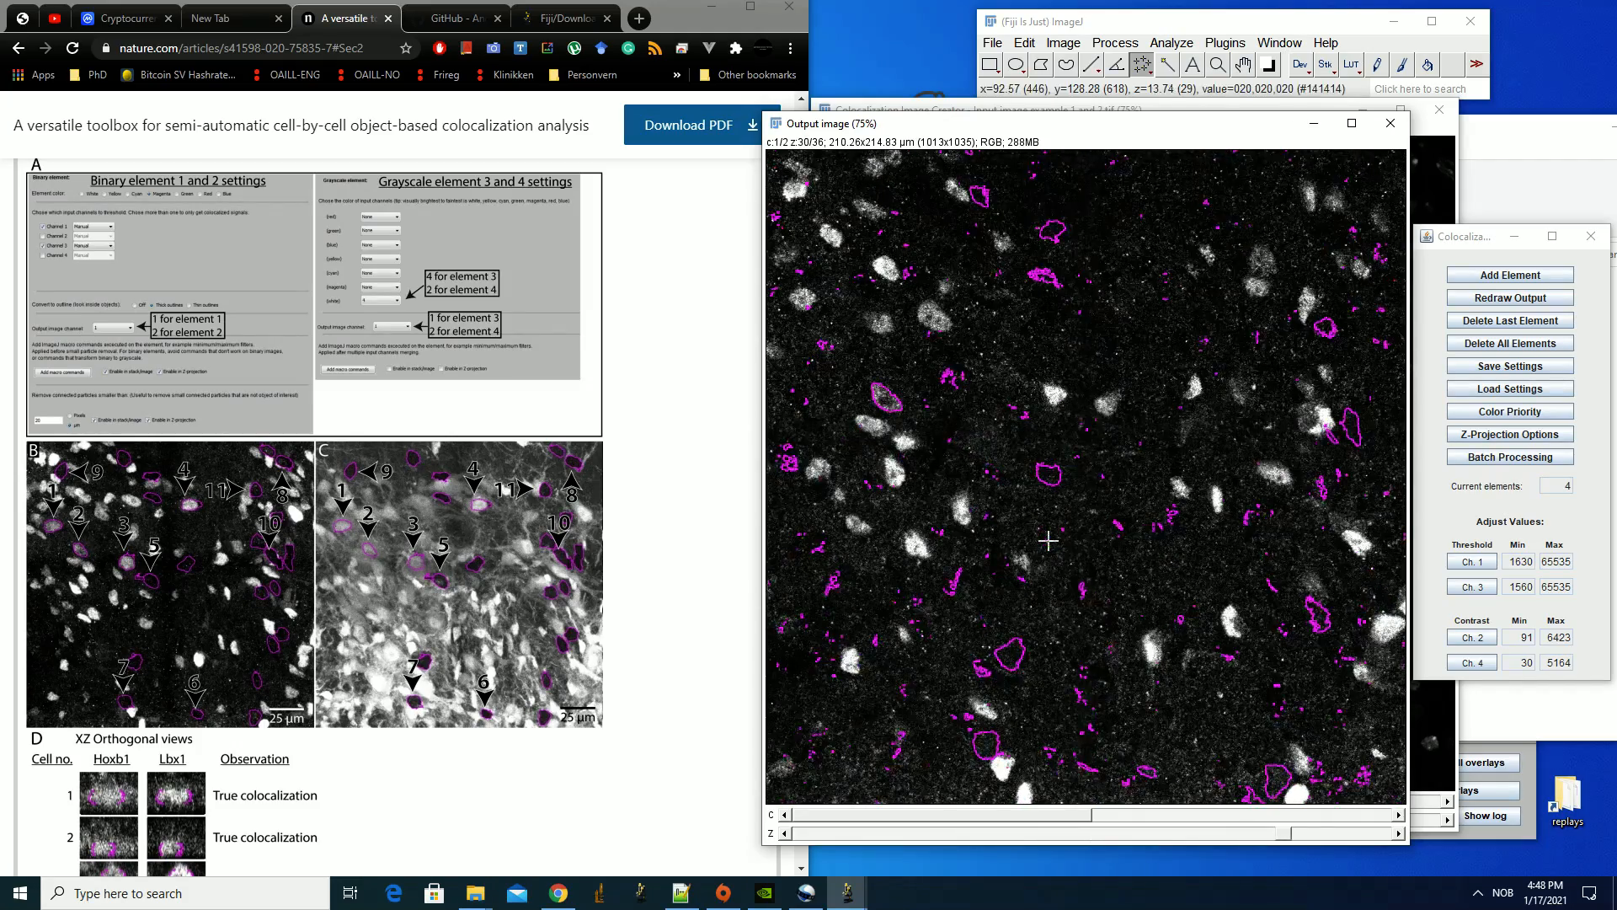
pyautogui.scroll(18, 1048, 541)
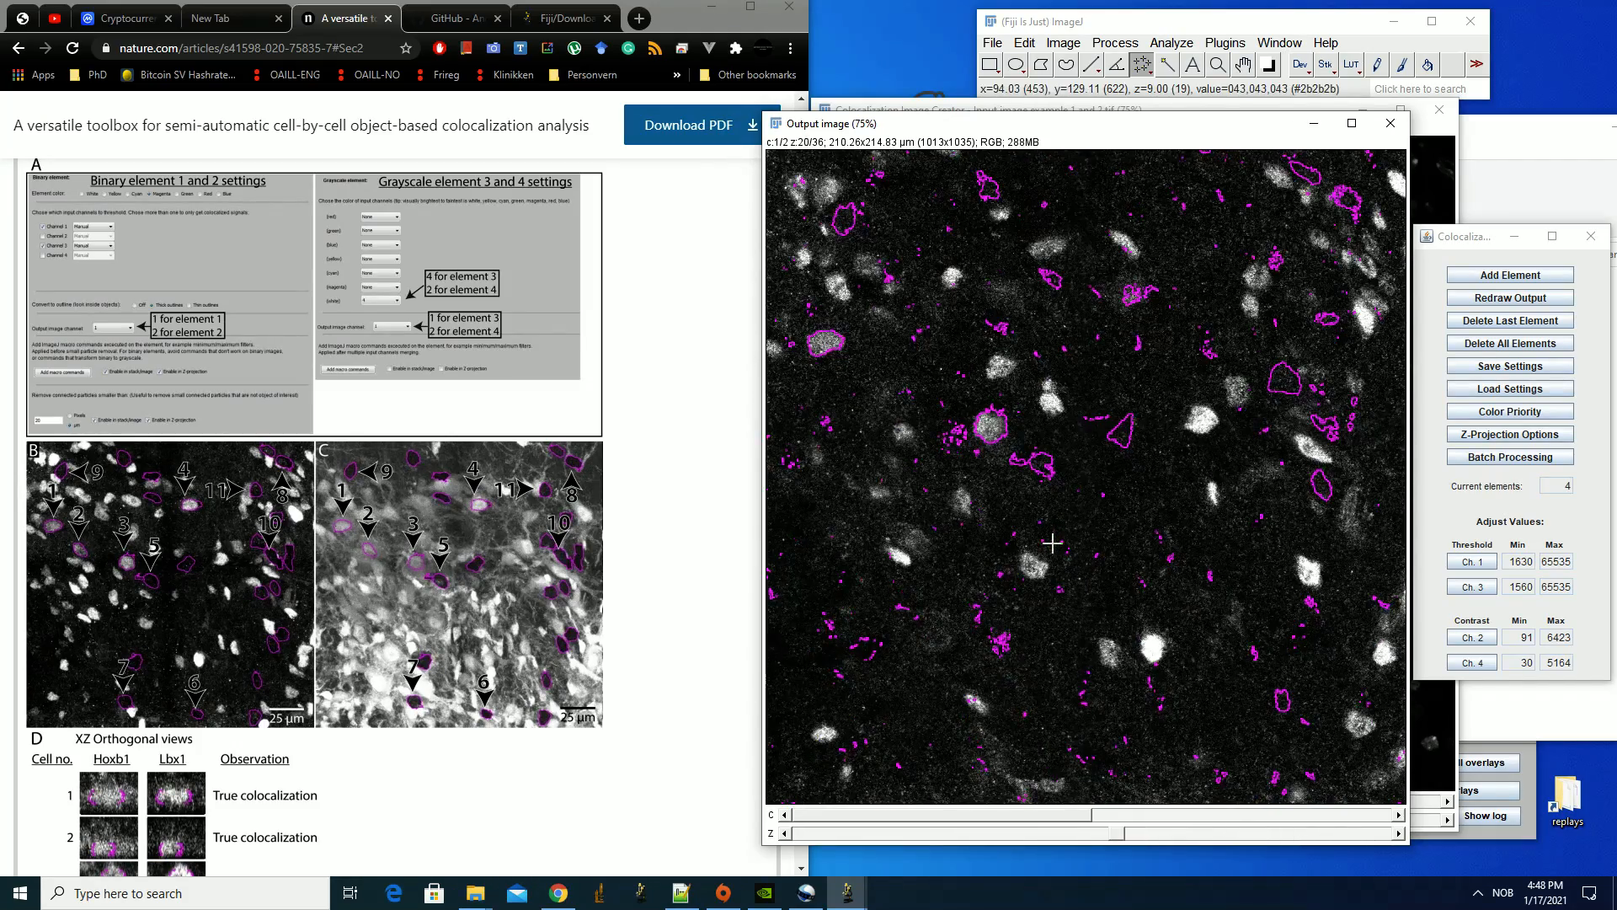
pyautogui.scroll(-7, 1049, 539)
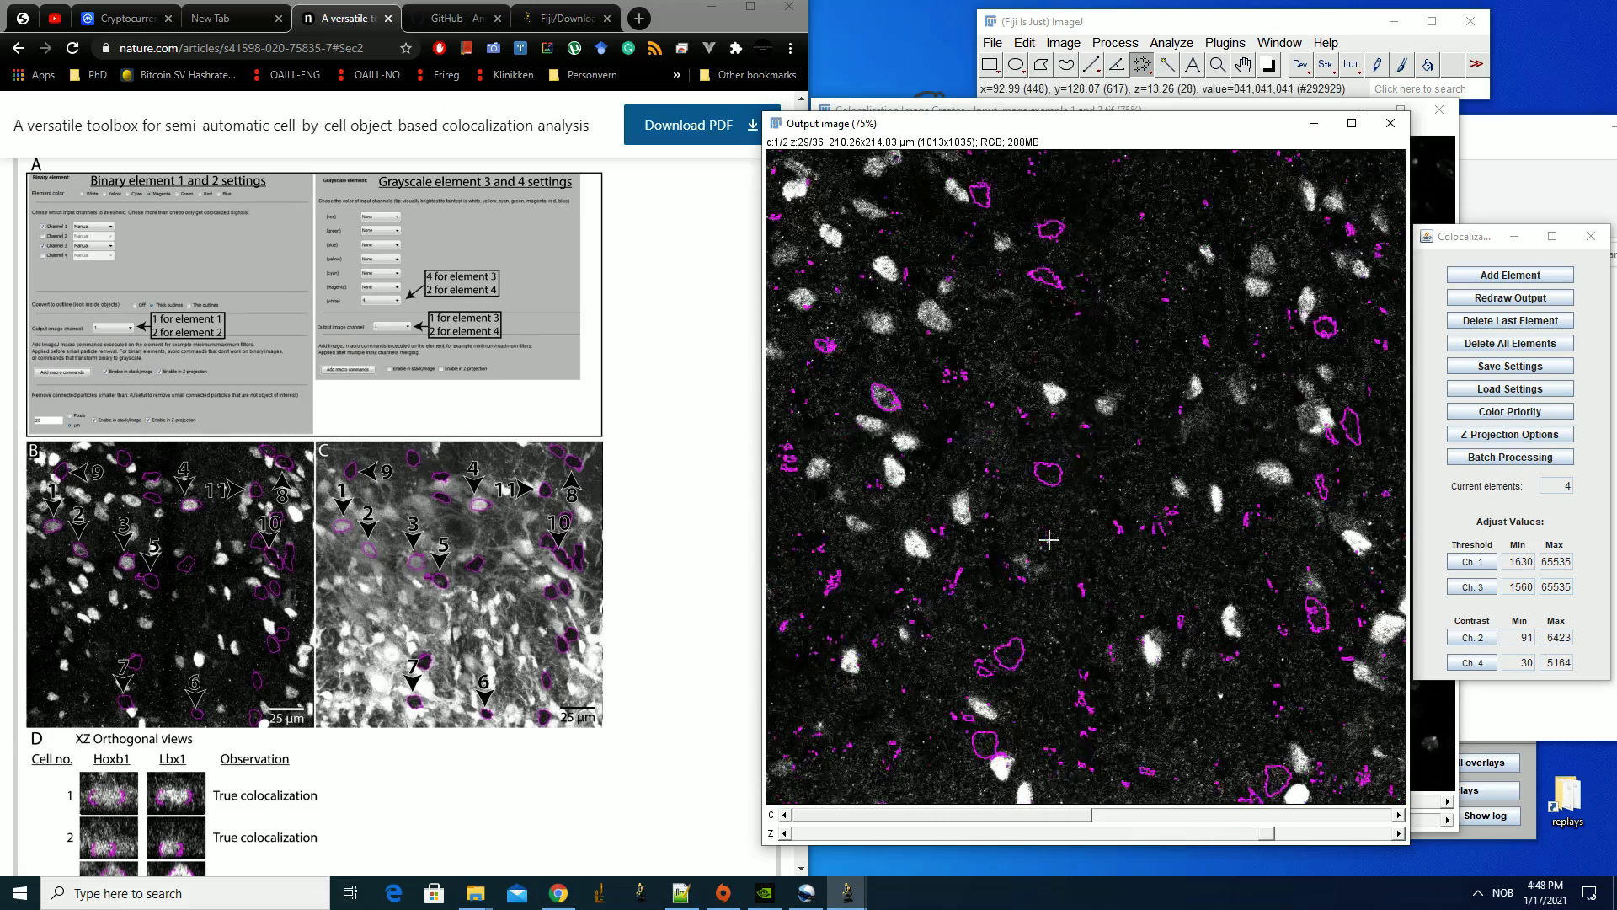
pyautogui.scroll(20, 1048, 536)
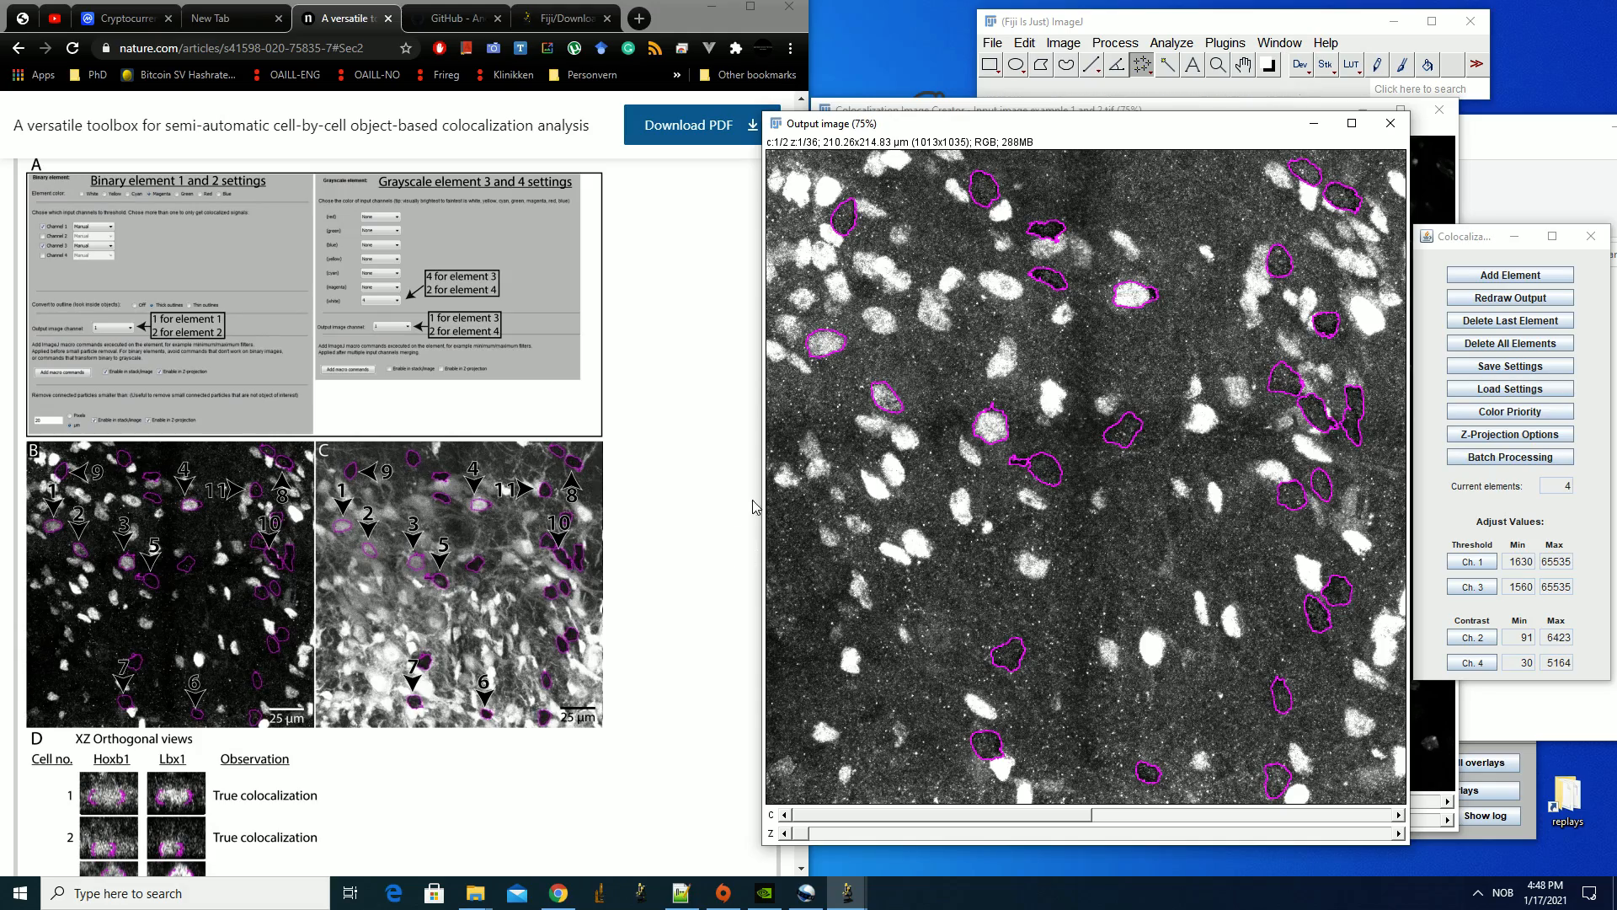
# Go to Figure 7 in the article and examine its Z-projection examples for topmost and bottommost binary object priority
pyautogui.click(740, 545)
pyautogui.scroll(5, 703, 524)
pyautogui.scroll(15, 703, 524)
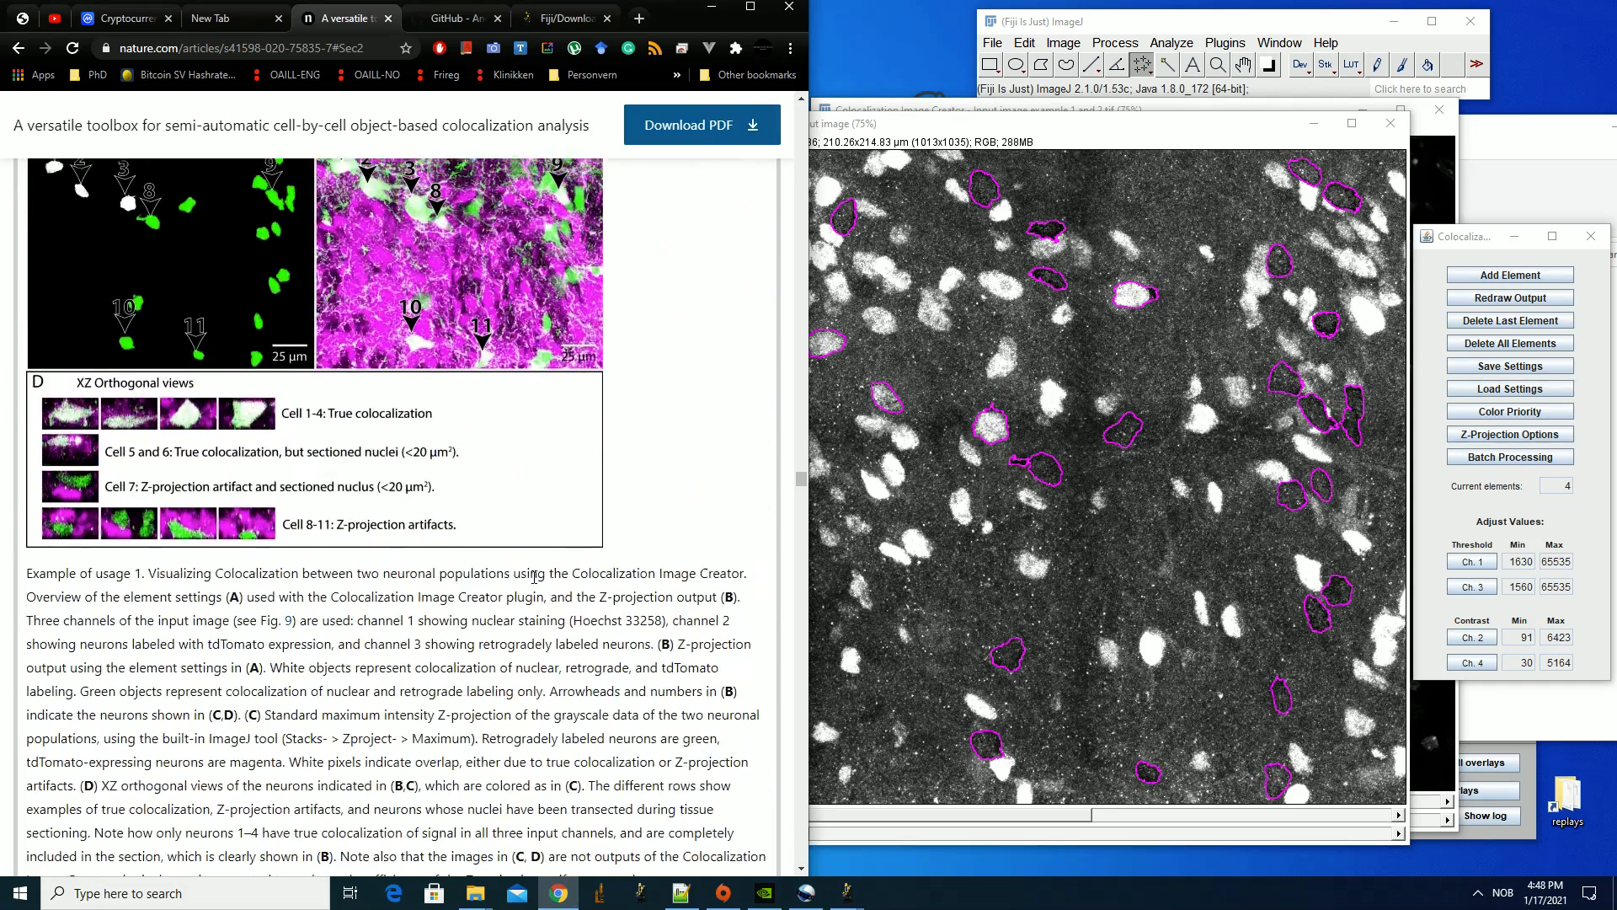
pyautogui.scroll(20, 513, 584)
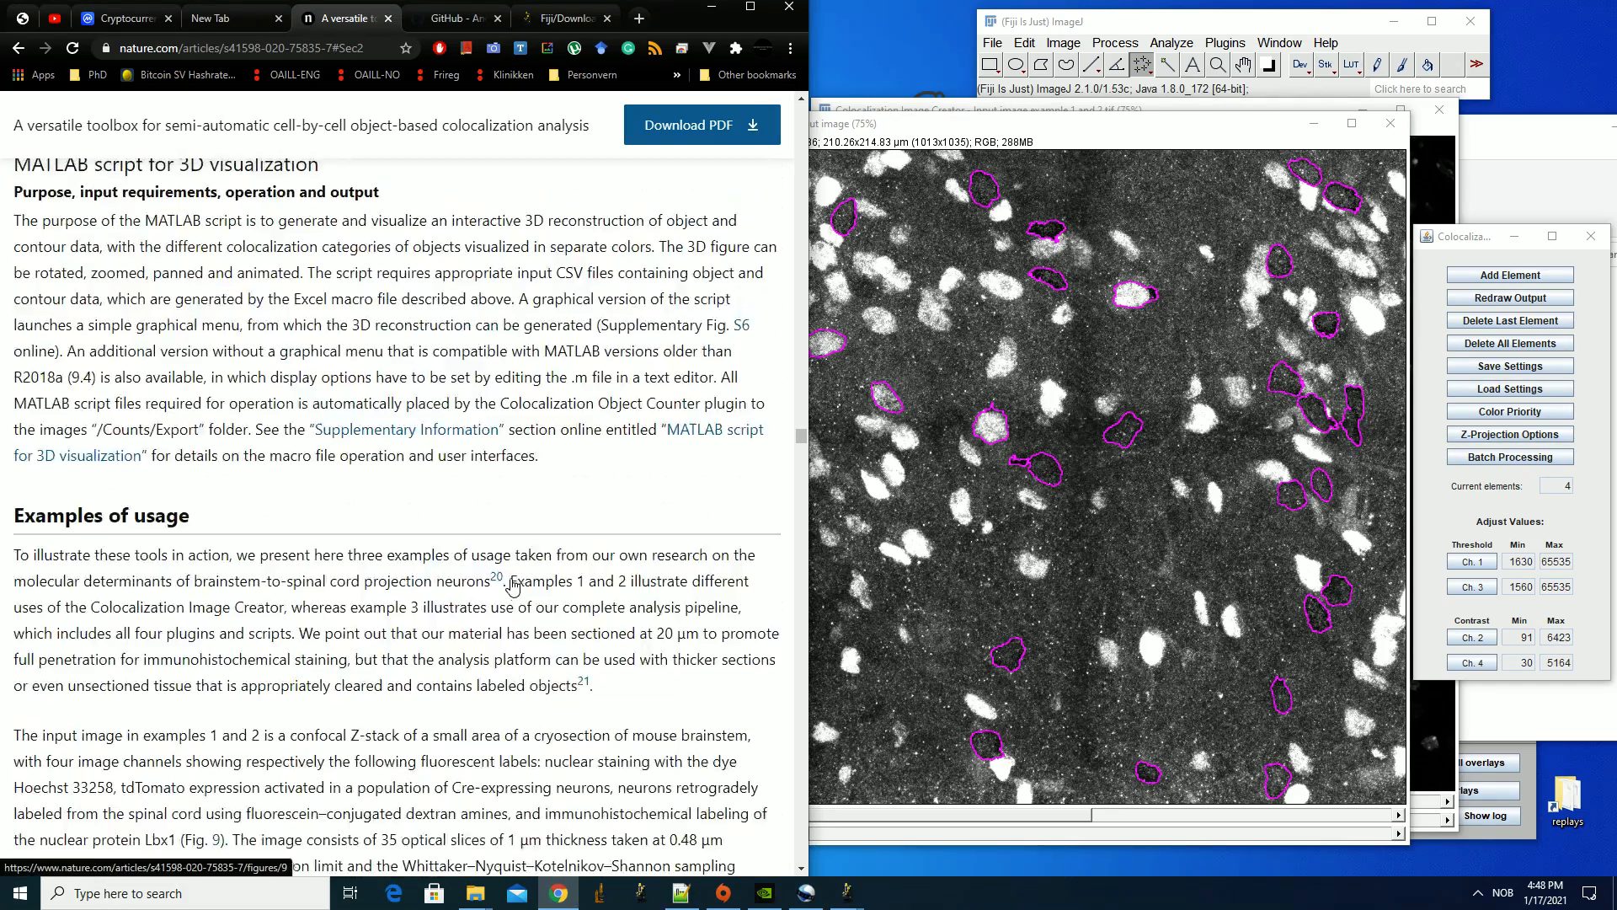
pyautogui.scroll(20, 512, 584)
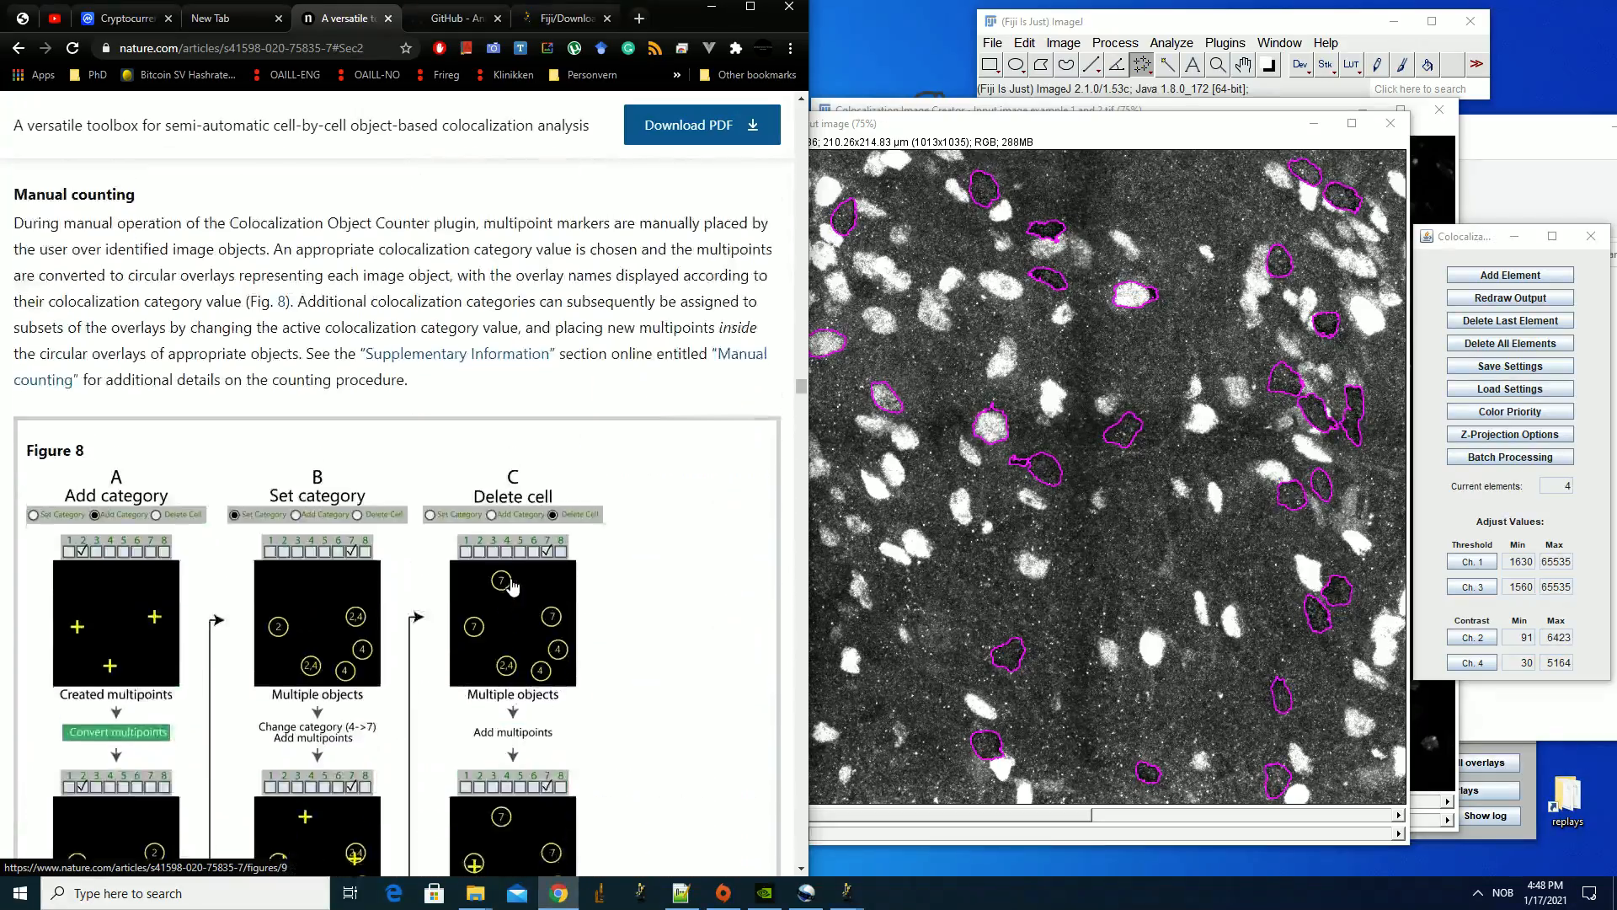
pyautogui.scroll(15, 512, 584)
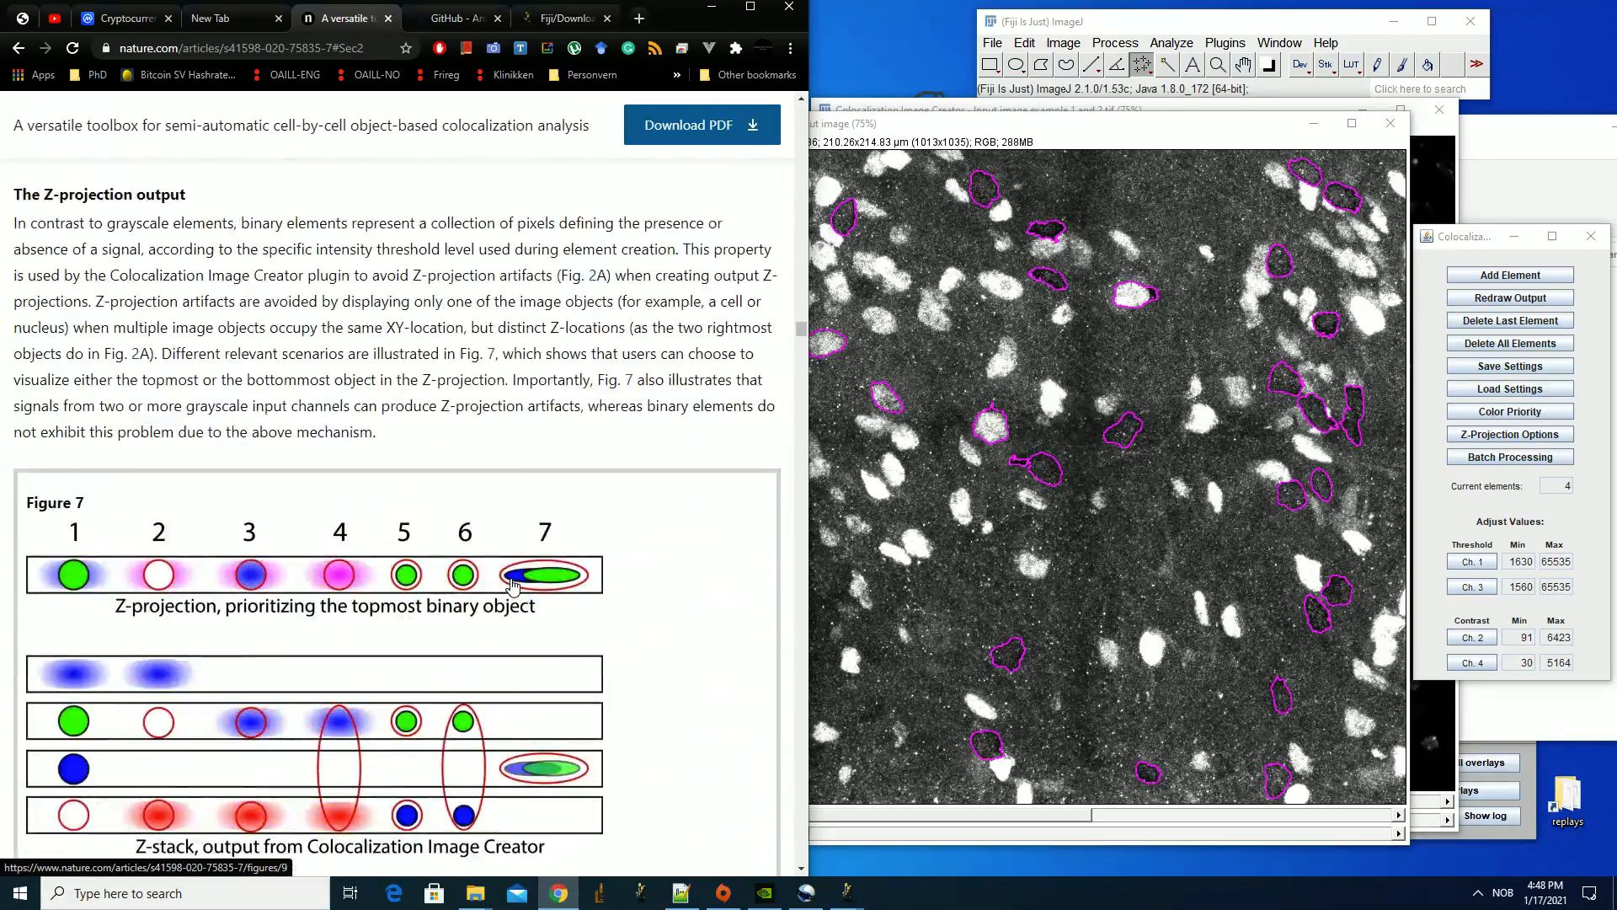
pyautogui.scroll(-4, 764, 448)
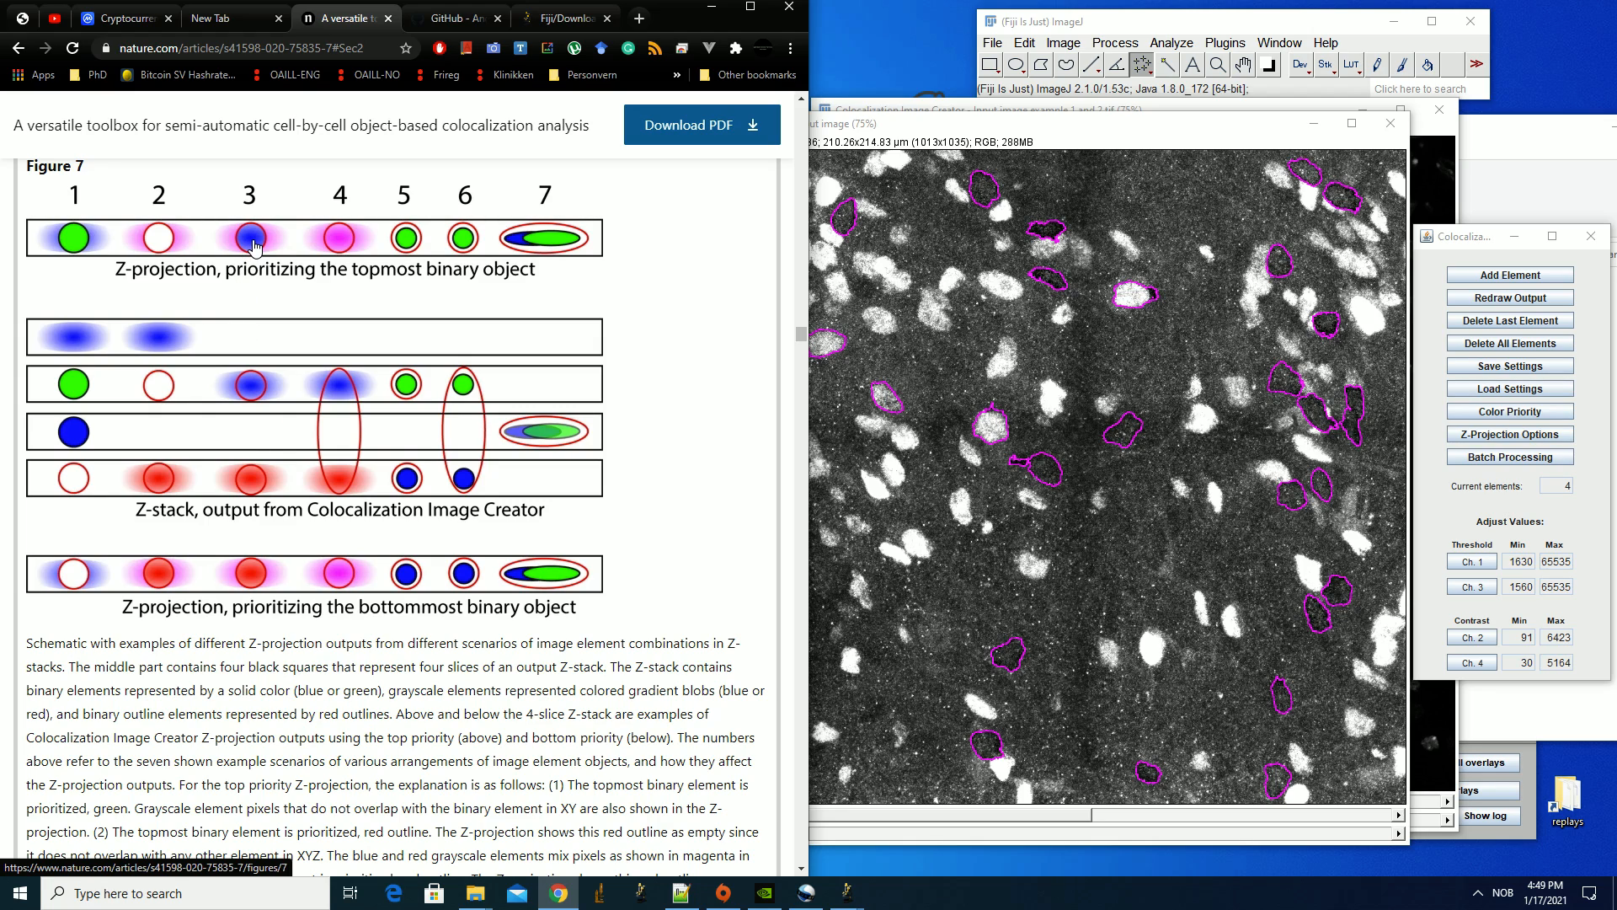
# Return to Figure 11 and examine panel D's XZ orthogonal views against the numbered cells in panels B and C
pyautogui.moveTo(802, 334); pyautogui.dragTo(797, 518)
pyautogui.scroll(-8, 658, 499)
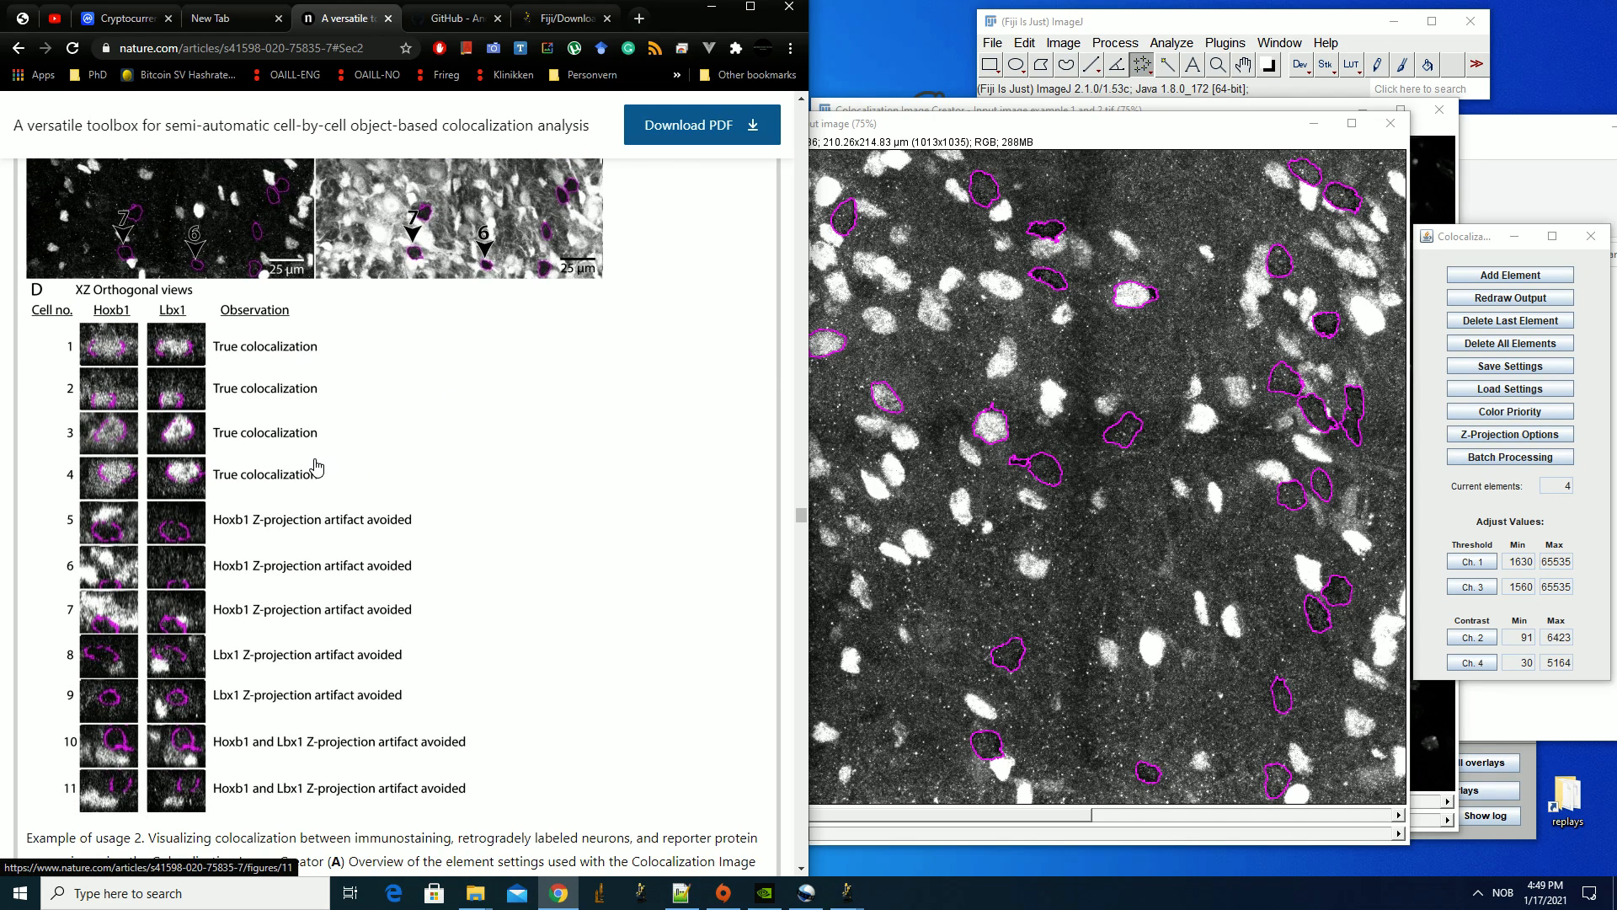
pyautogui.scroll(2, 288, 490)
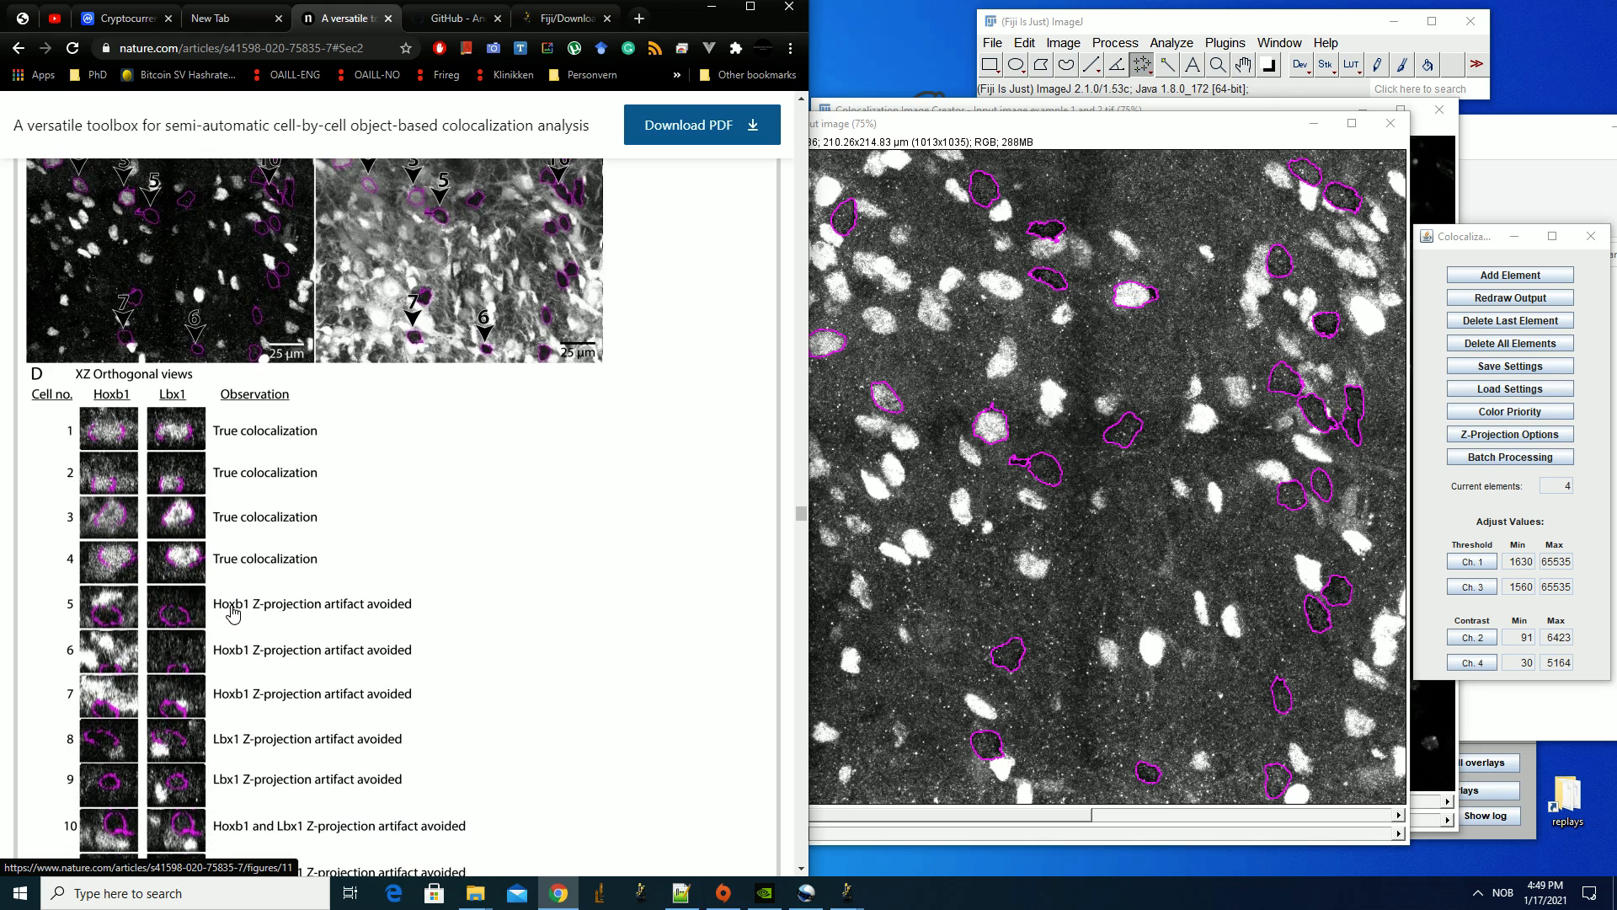
pyautogui.scroll(-2, 233, 614)
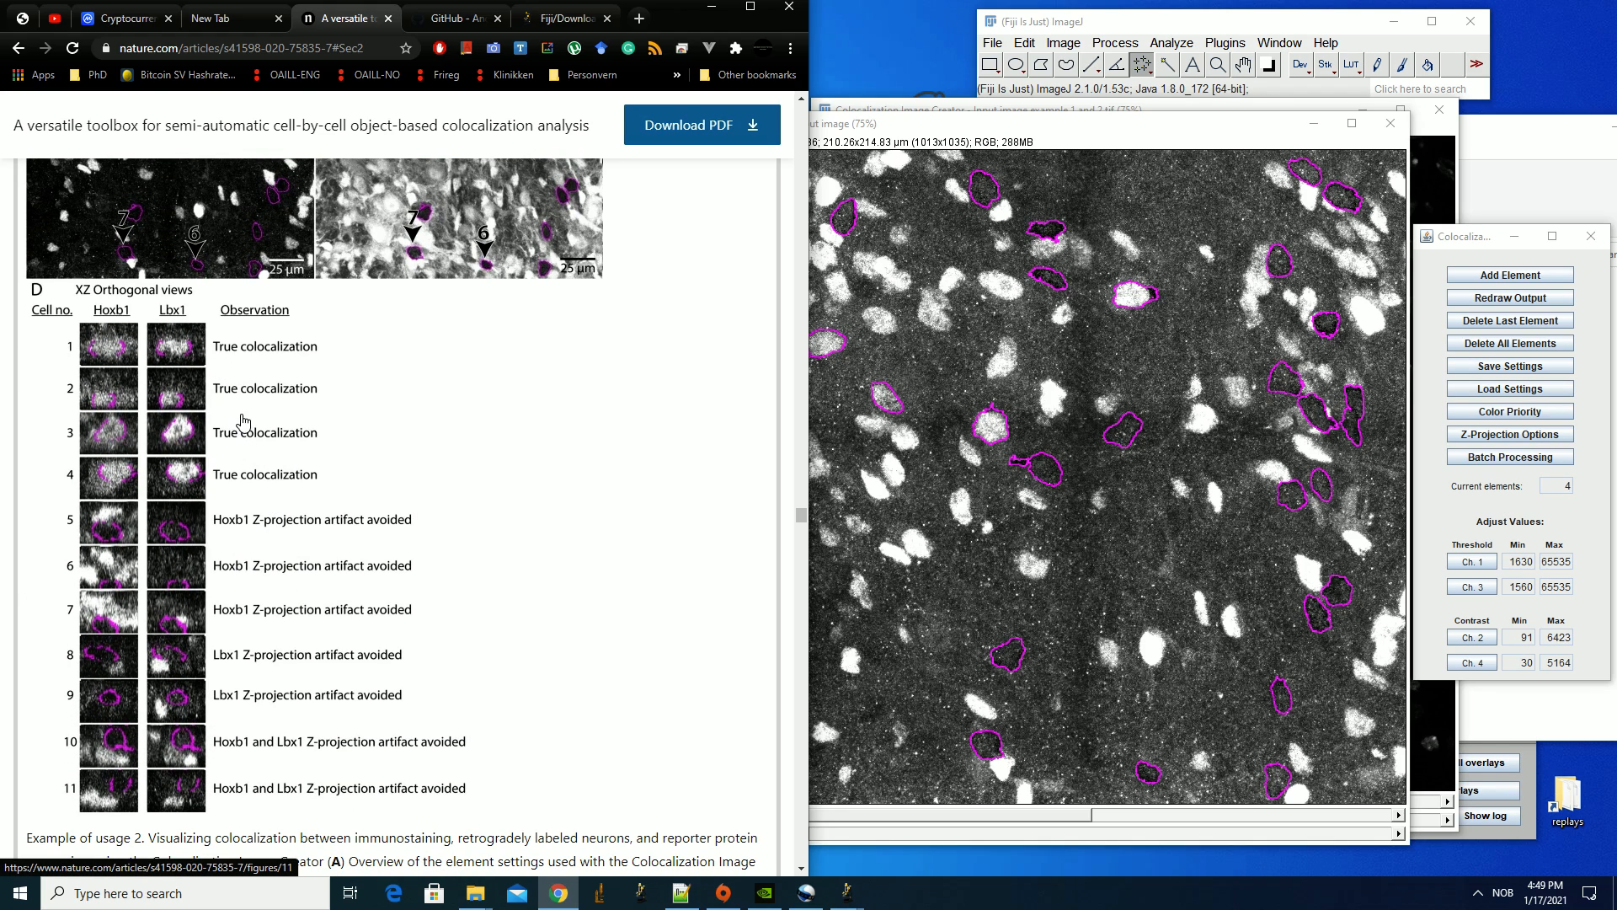
pyautogui.scroll(2, 135, 353)
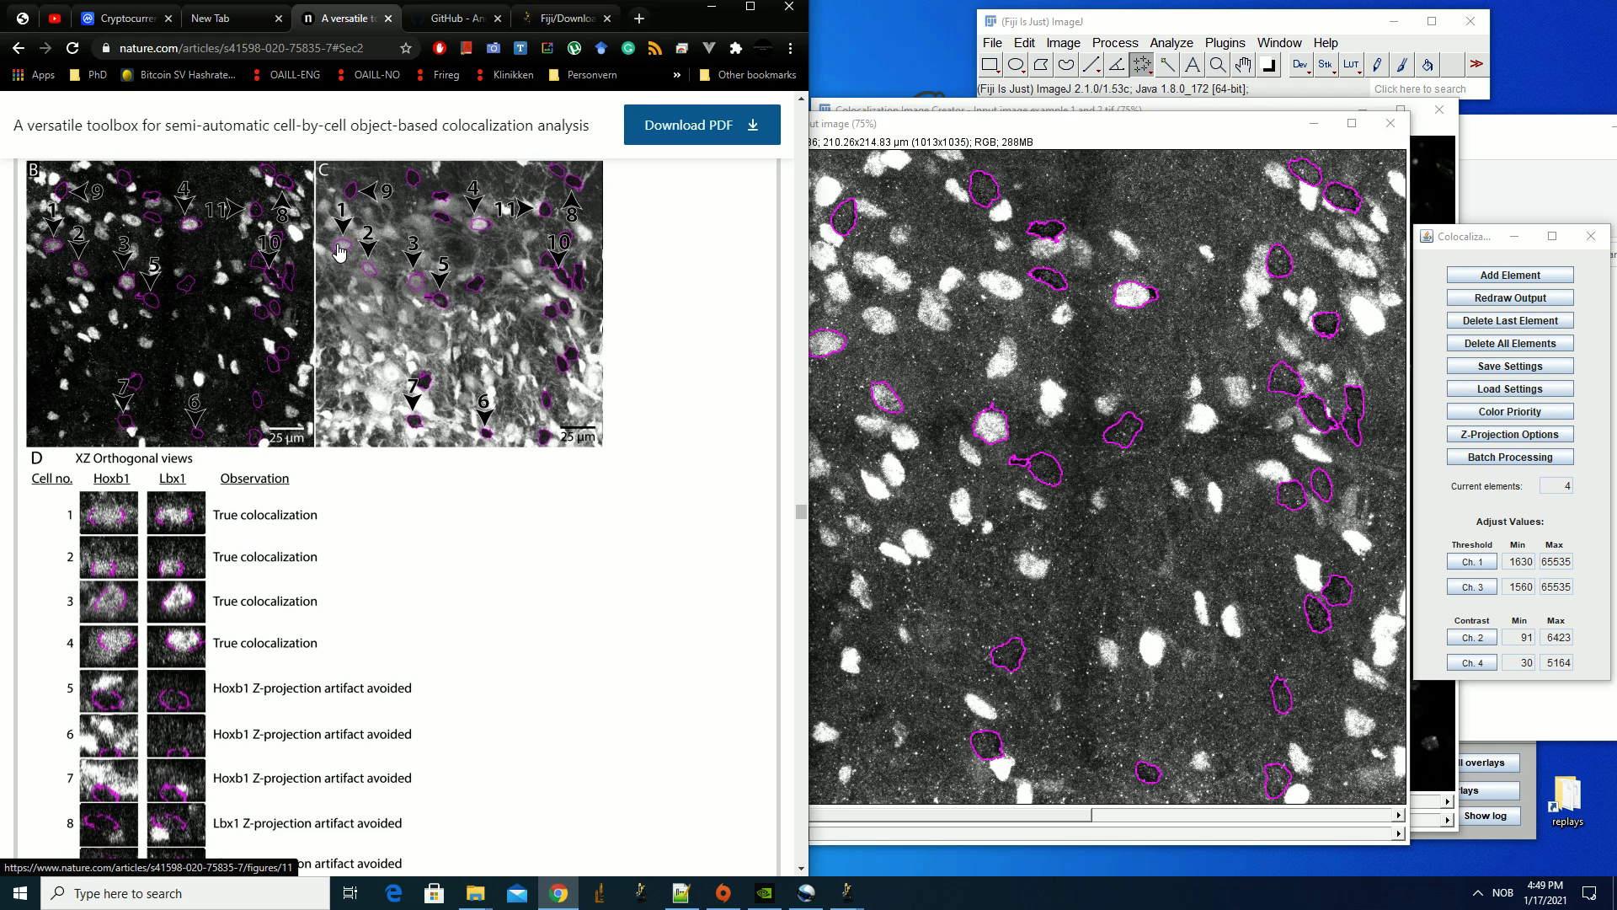
# Read Figure 11 panel D's observations for the numbered cells and compare cell 5 with its outline in panels B and C
pyautogui.scroll(-1, 316, 564)
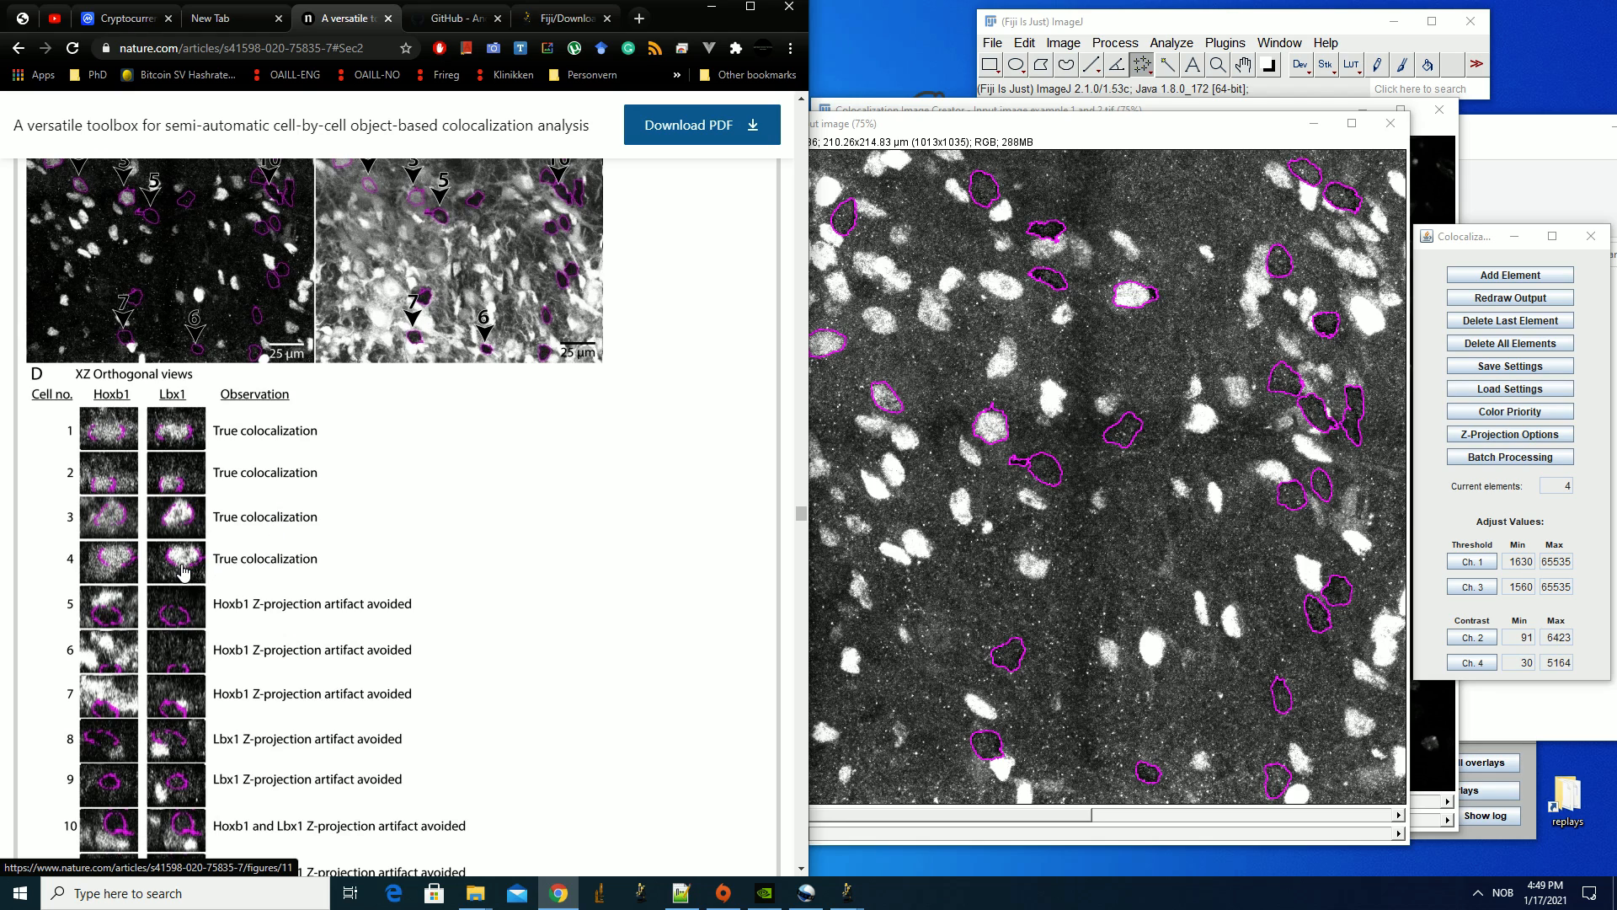
pyautogui.scroll(-2, 317, 511)
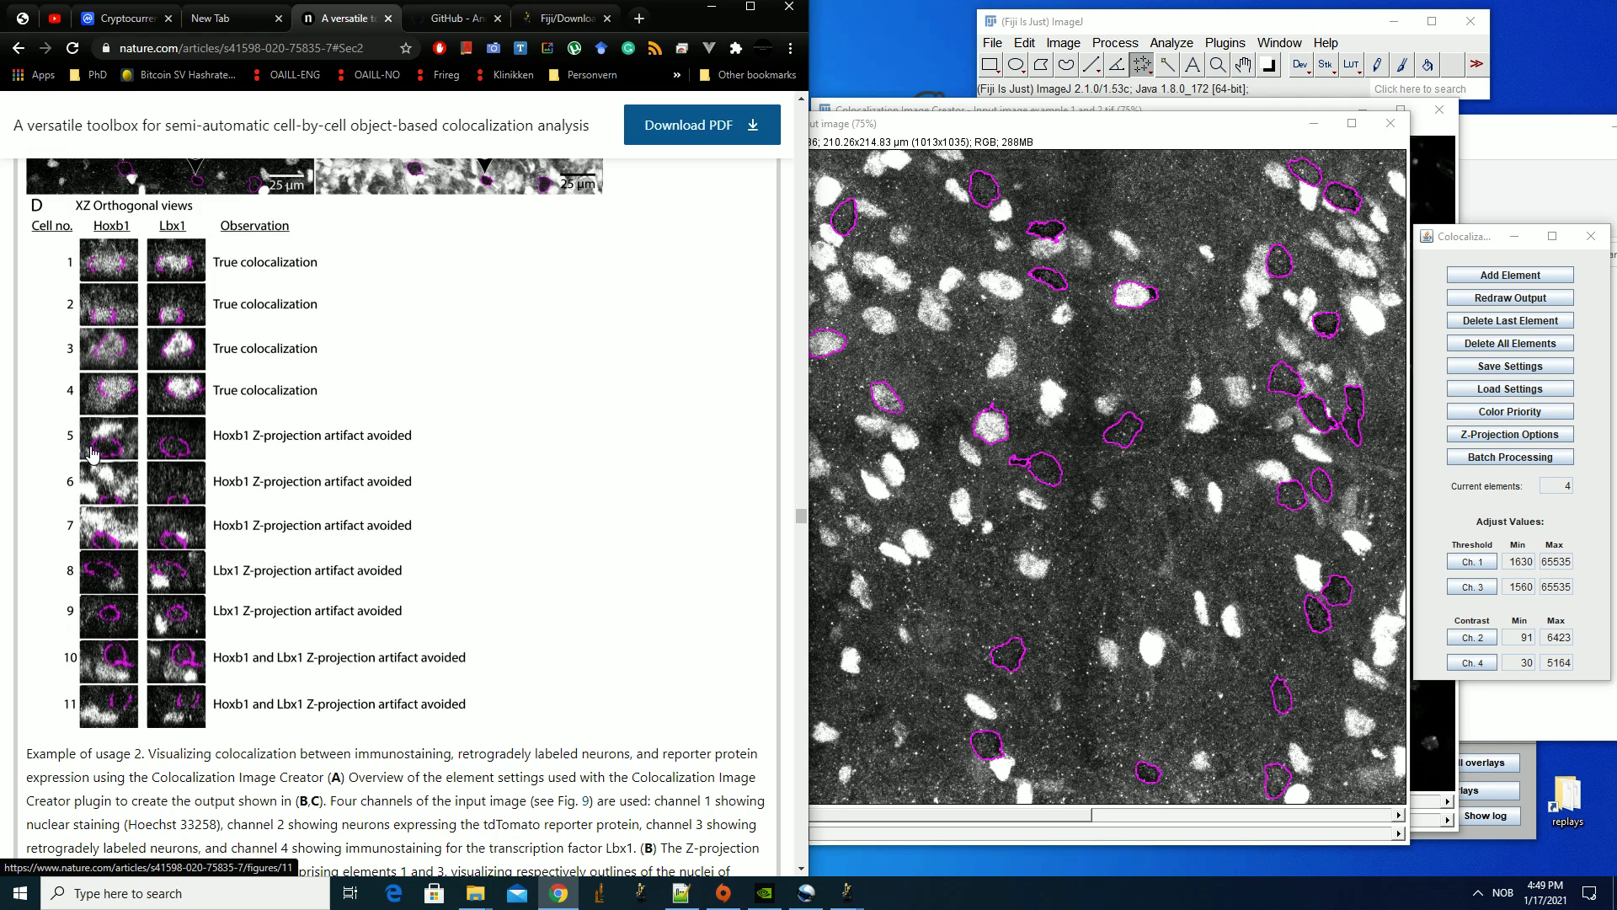
pyautogui.scroll(4, 112, 459)
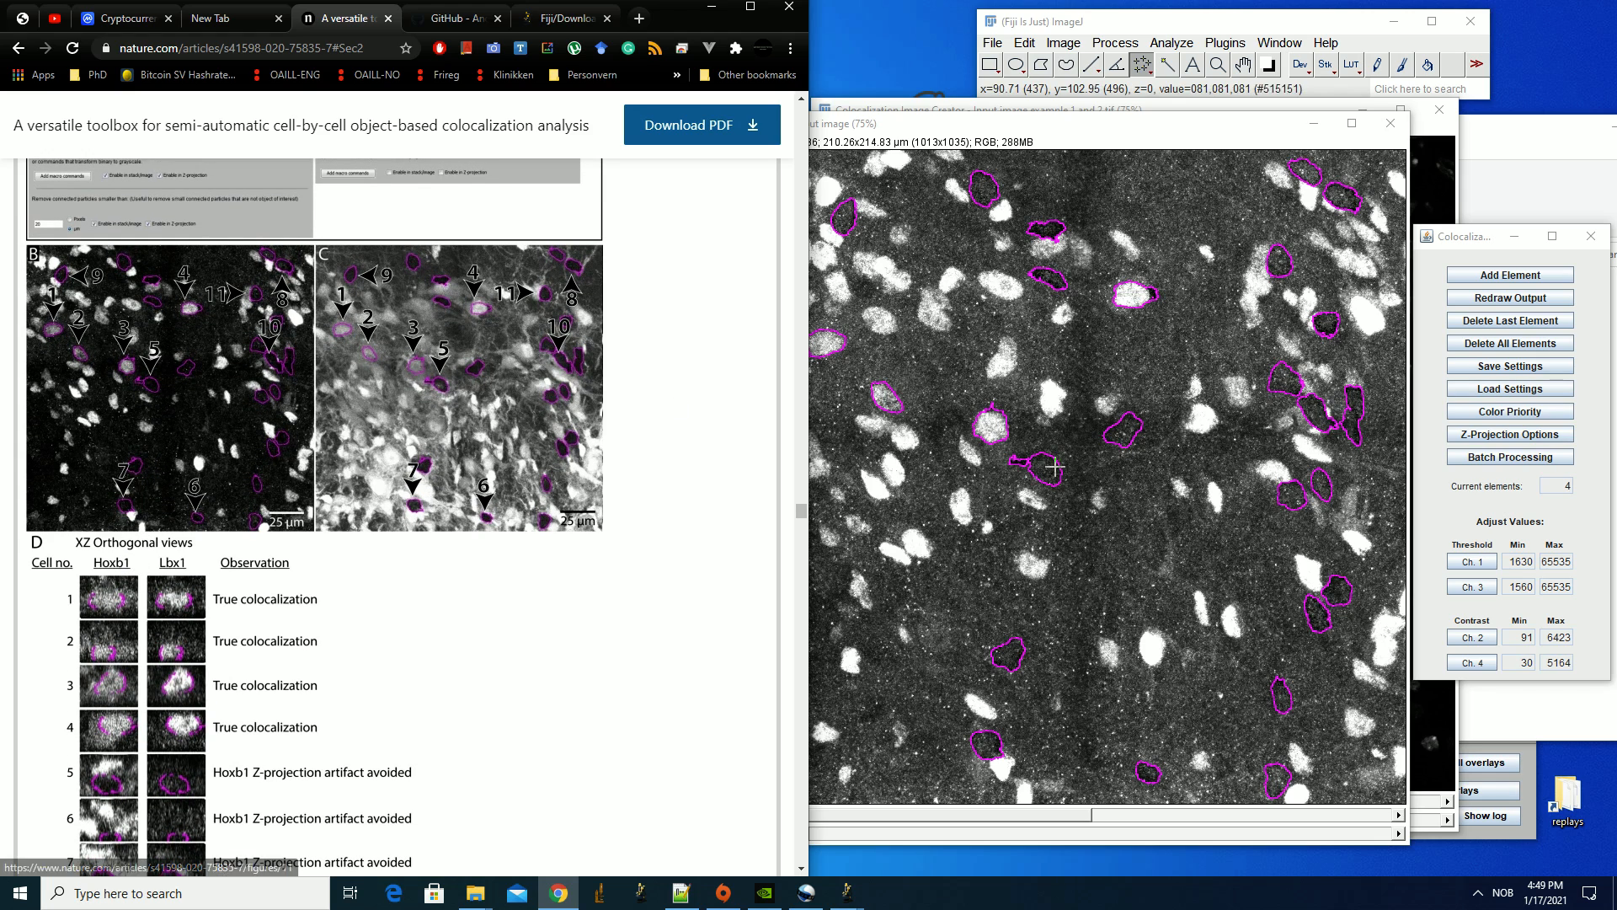
pyautogui.scroll(-2, 228, 667)
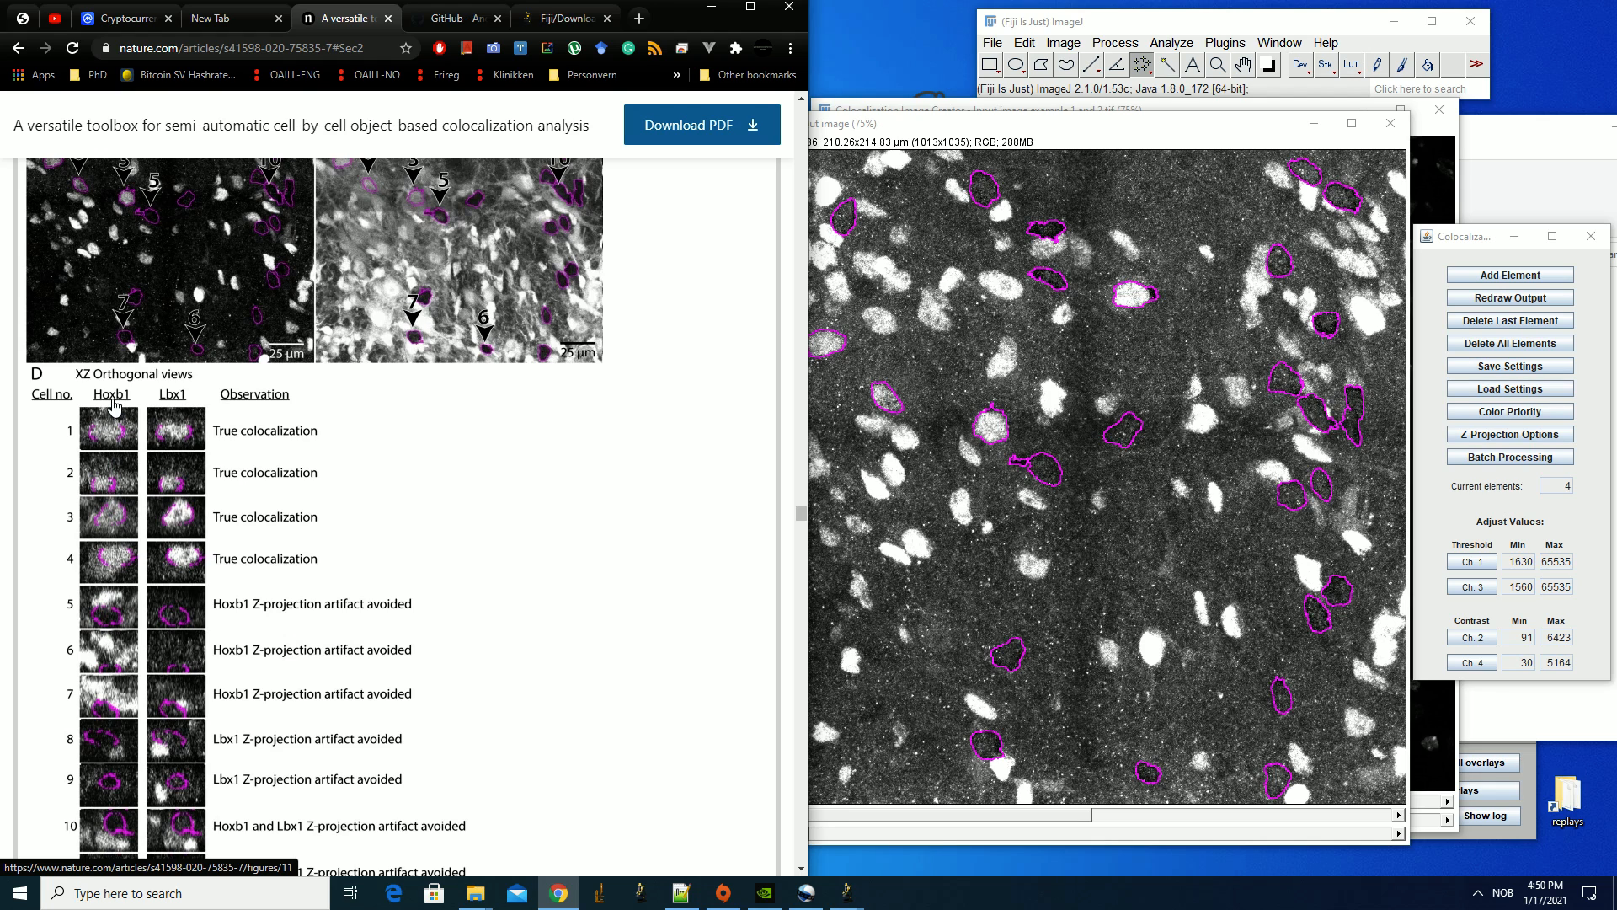
# Show output channel 2 and browse its Z-slices around cell 5, ending back on the Z-projection in the first slice
pyautogui.click(1188, 133)
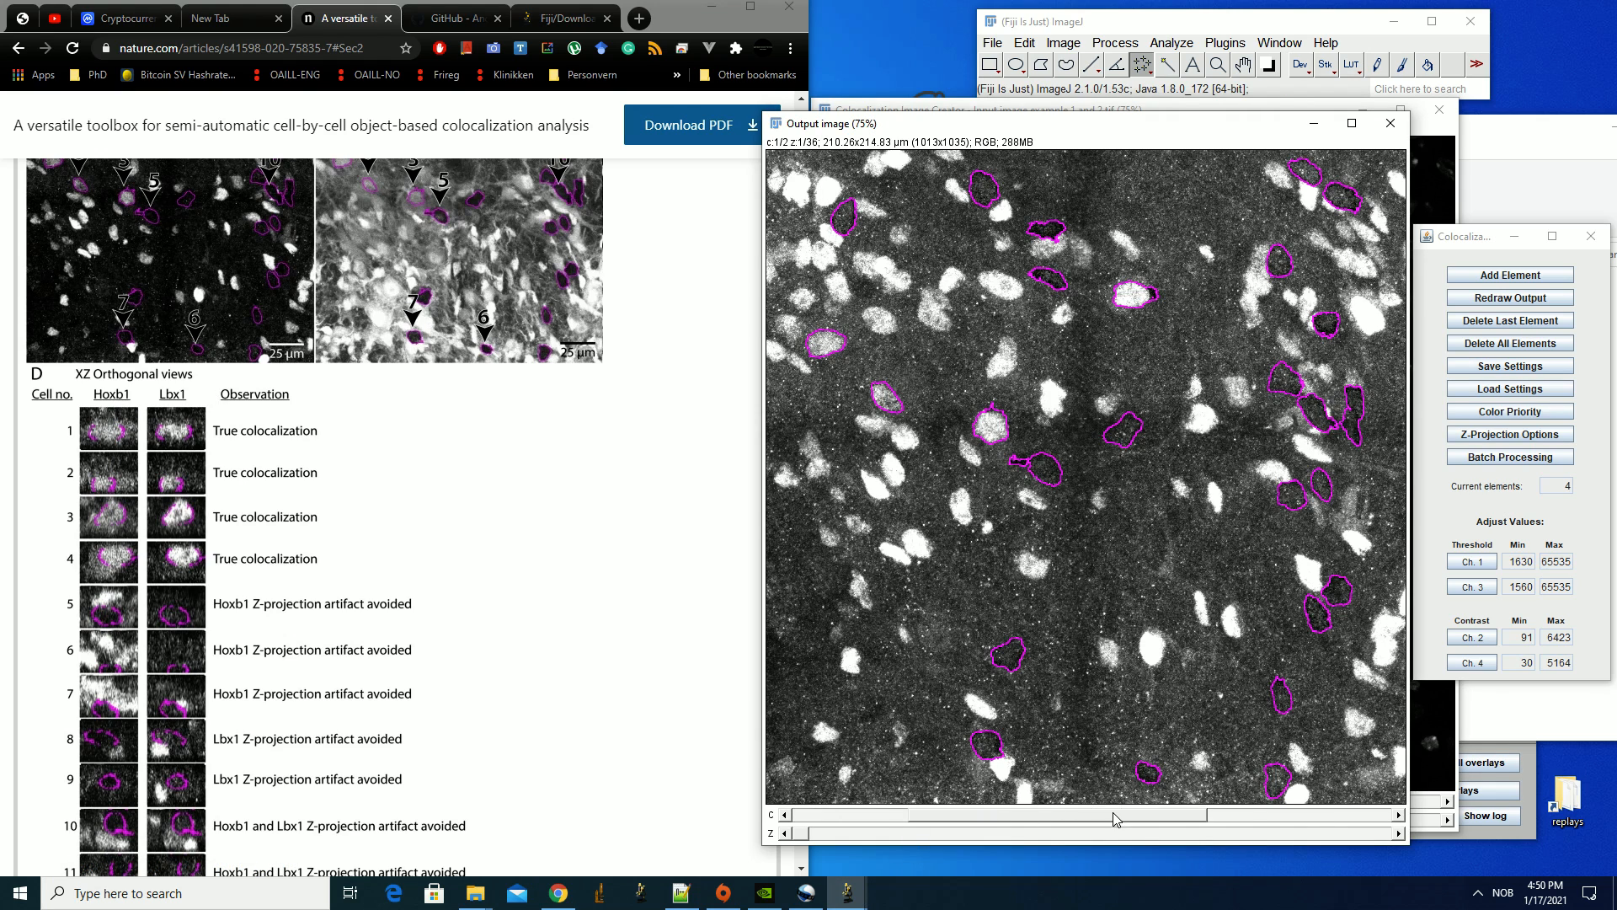
pyautogui.click(1170, 814)
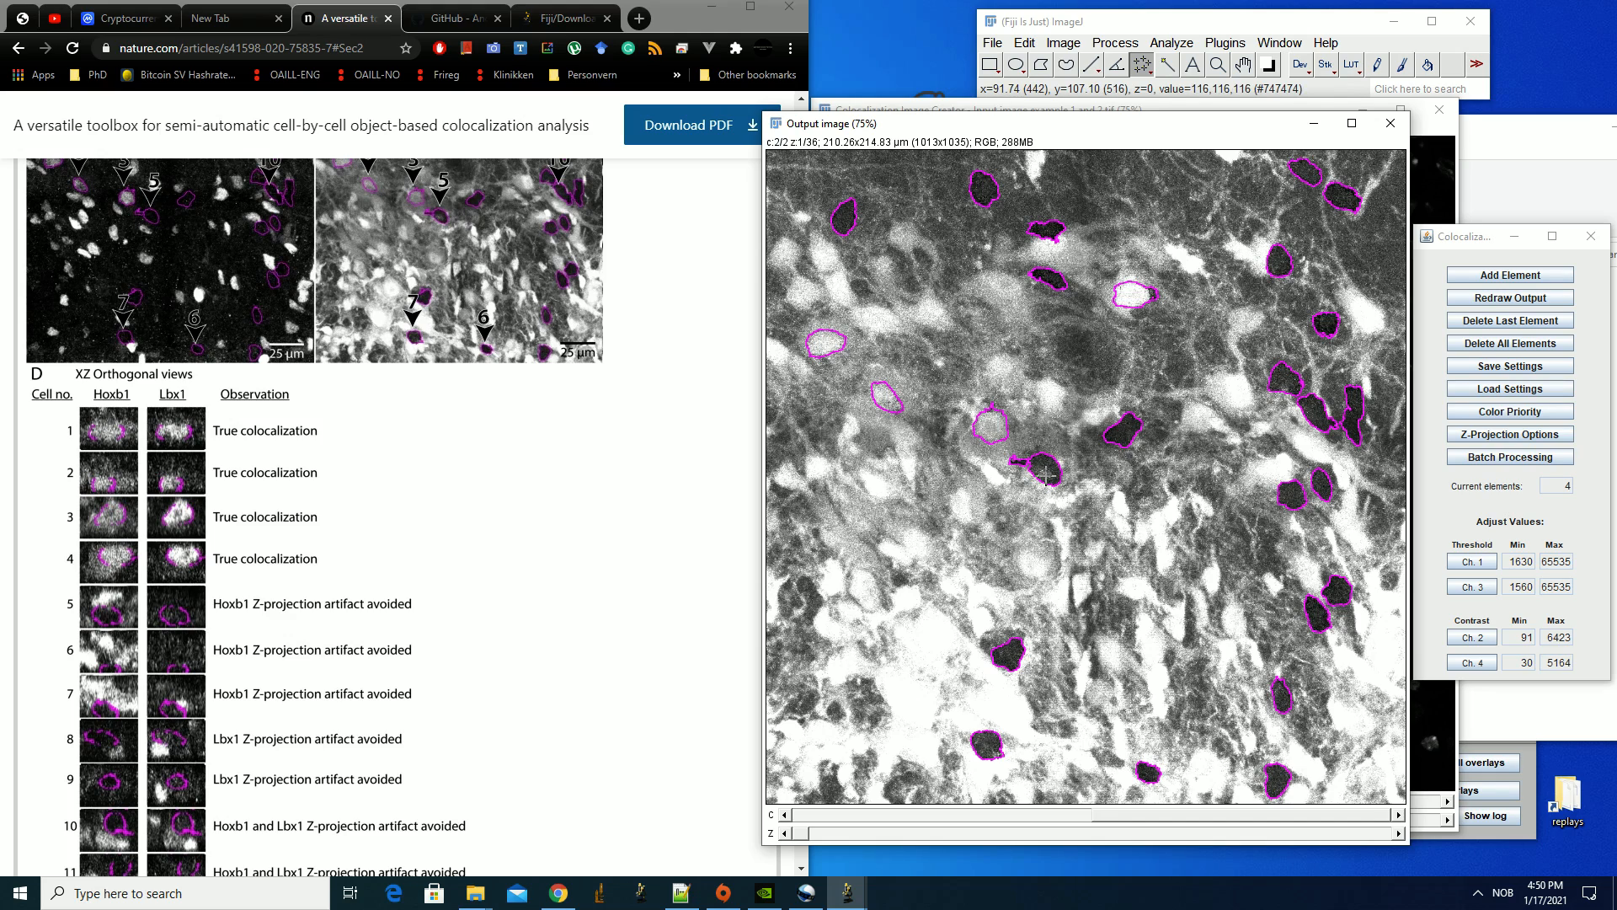
pyautogui.scroll(-11, 1047, 514)
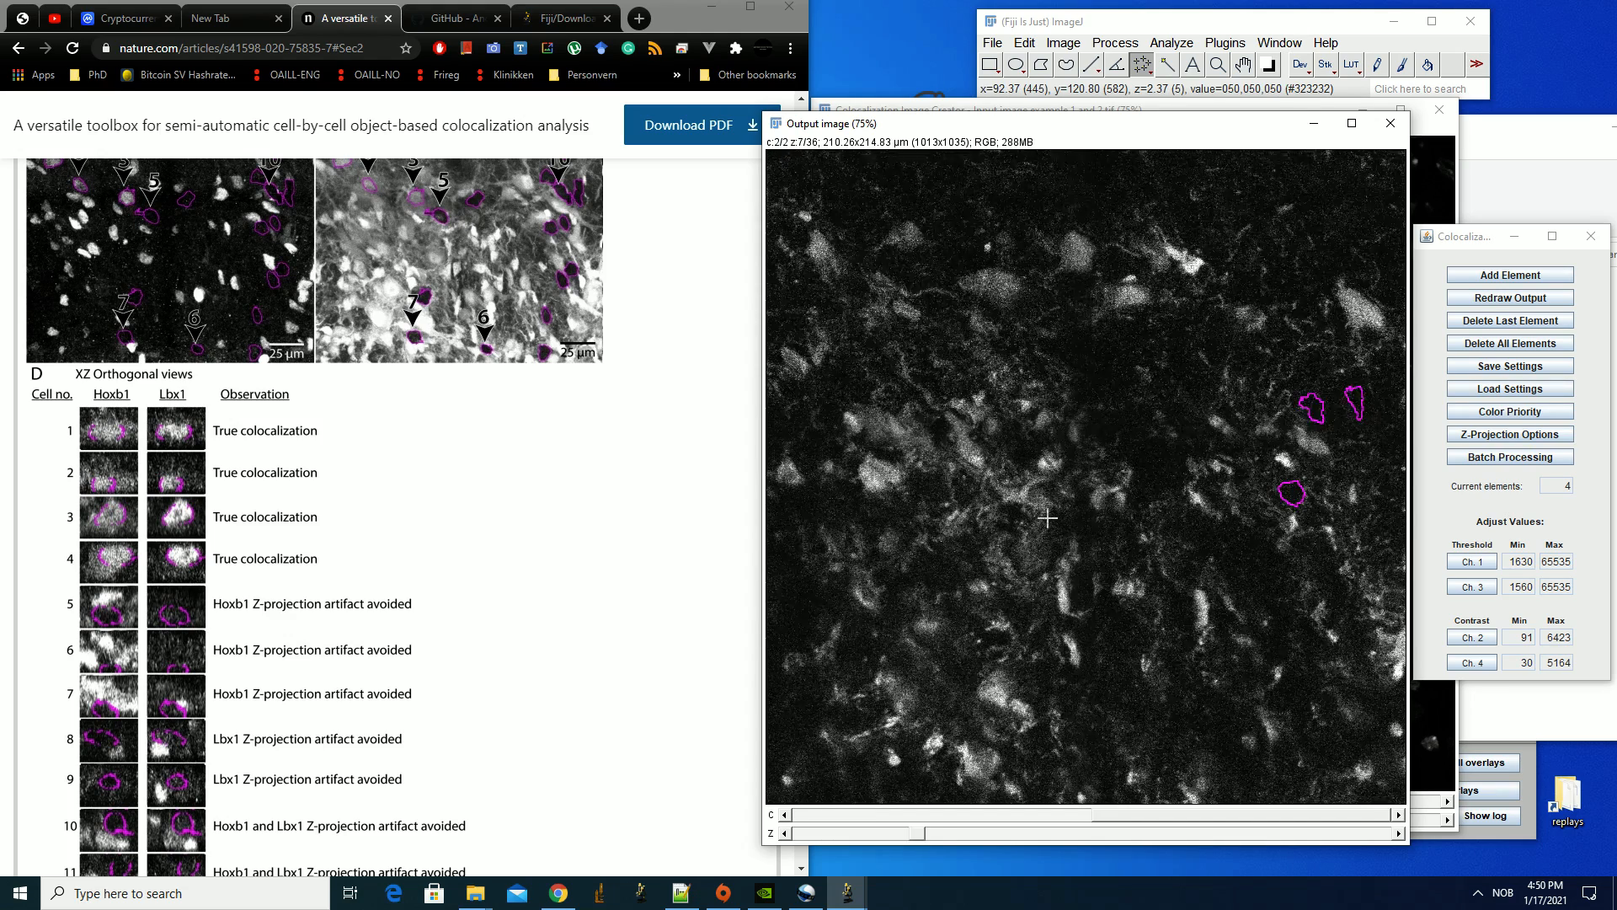
pyautogui.scroll(-9, 1047, 519)
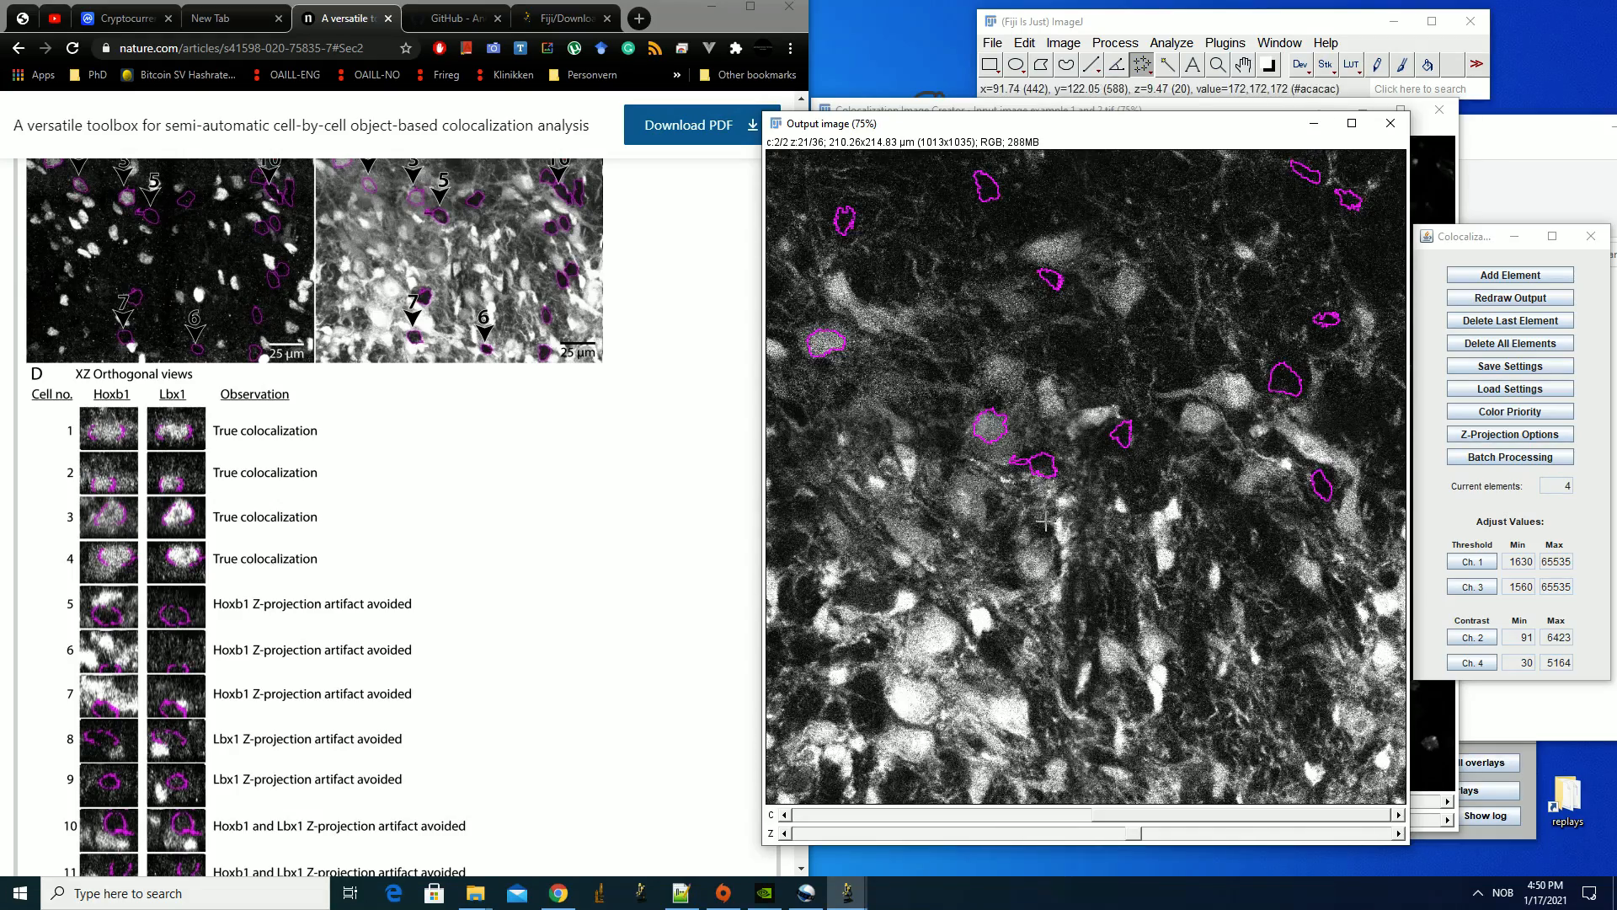
pyautogui.scroll(2, 1050, 474)
pyautogui.scroll(-3, 1050, 474)
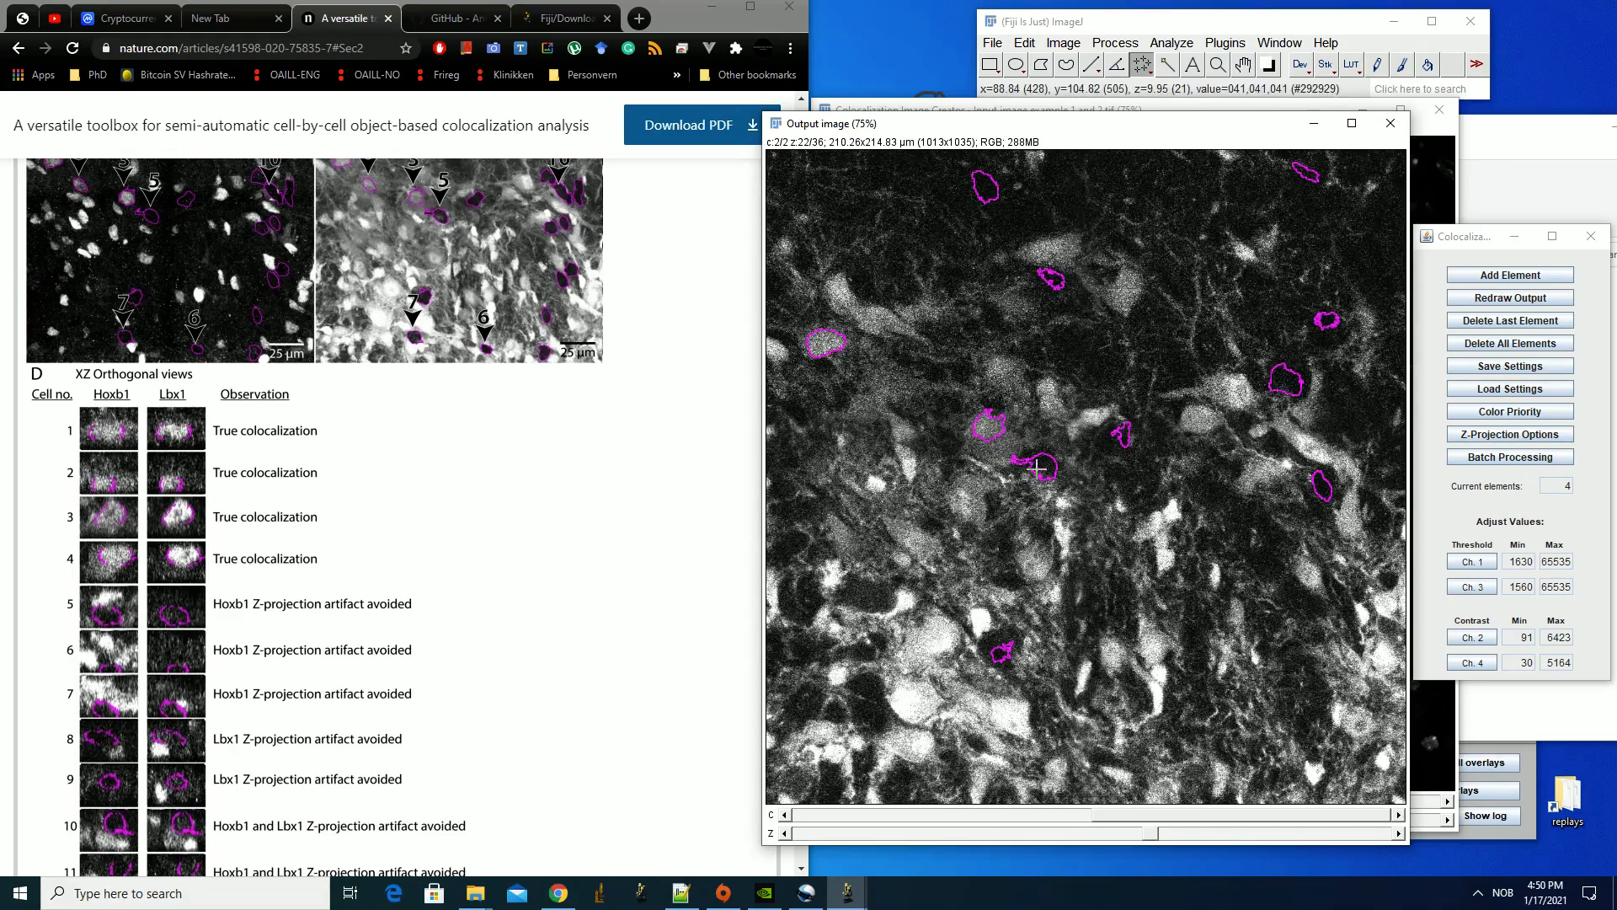
pyautogui.scroll(1, 1044, 474)
pyautogui.scroll(-7, 1047, 474)
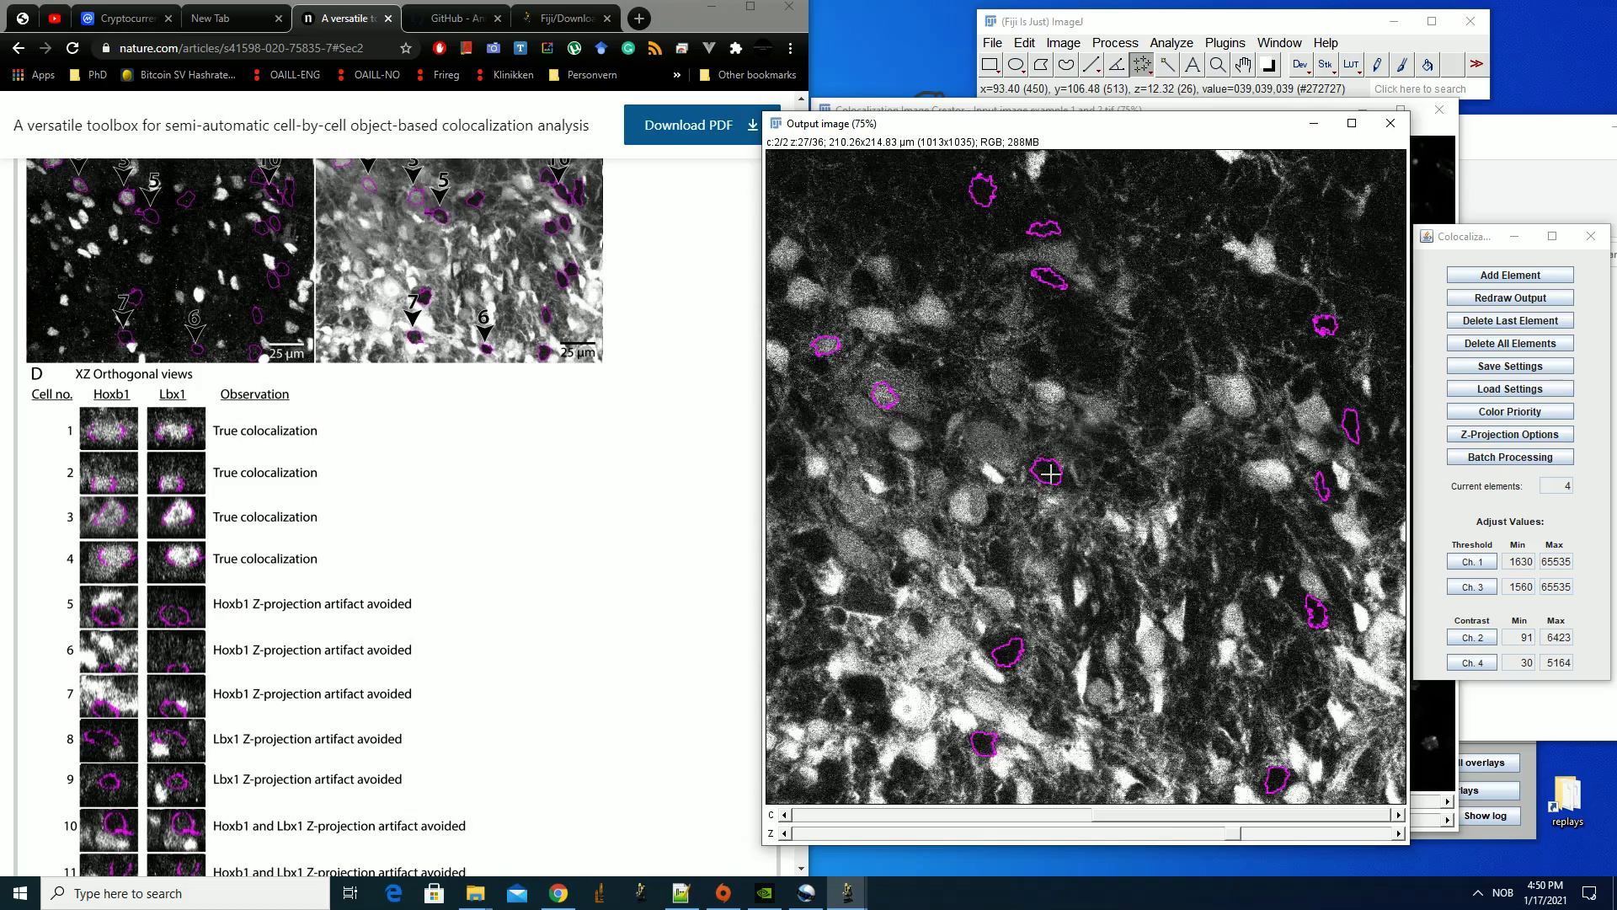
pyautogui.scroll(20, 1053, 481)
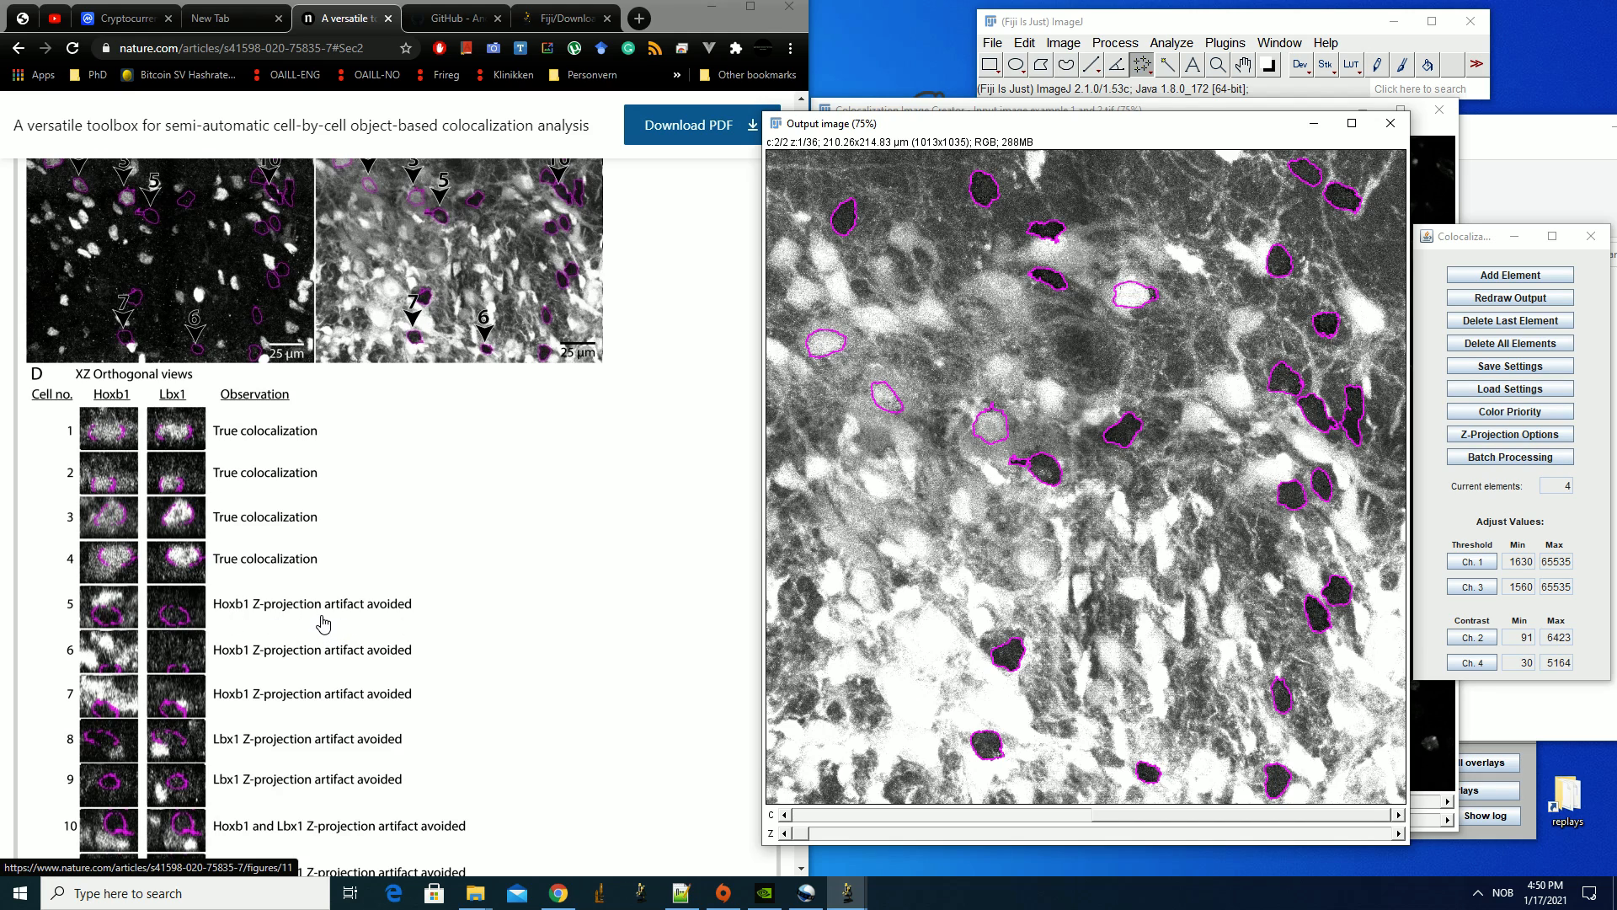
# Examine panel D's remaining cells through cell 11, and bring the output image's channel 1 Z-projection back into view
pyautogui.scroll(-2, 323, 623)
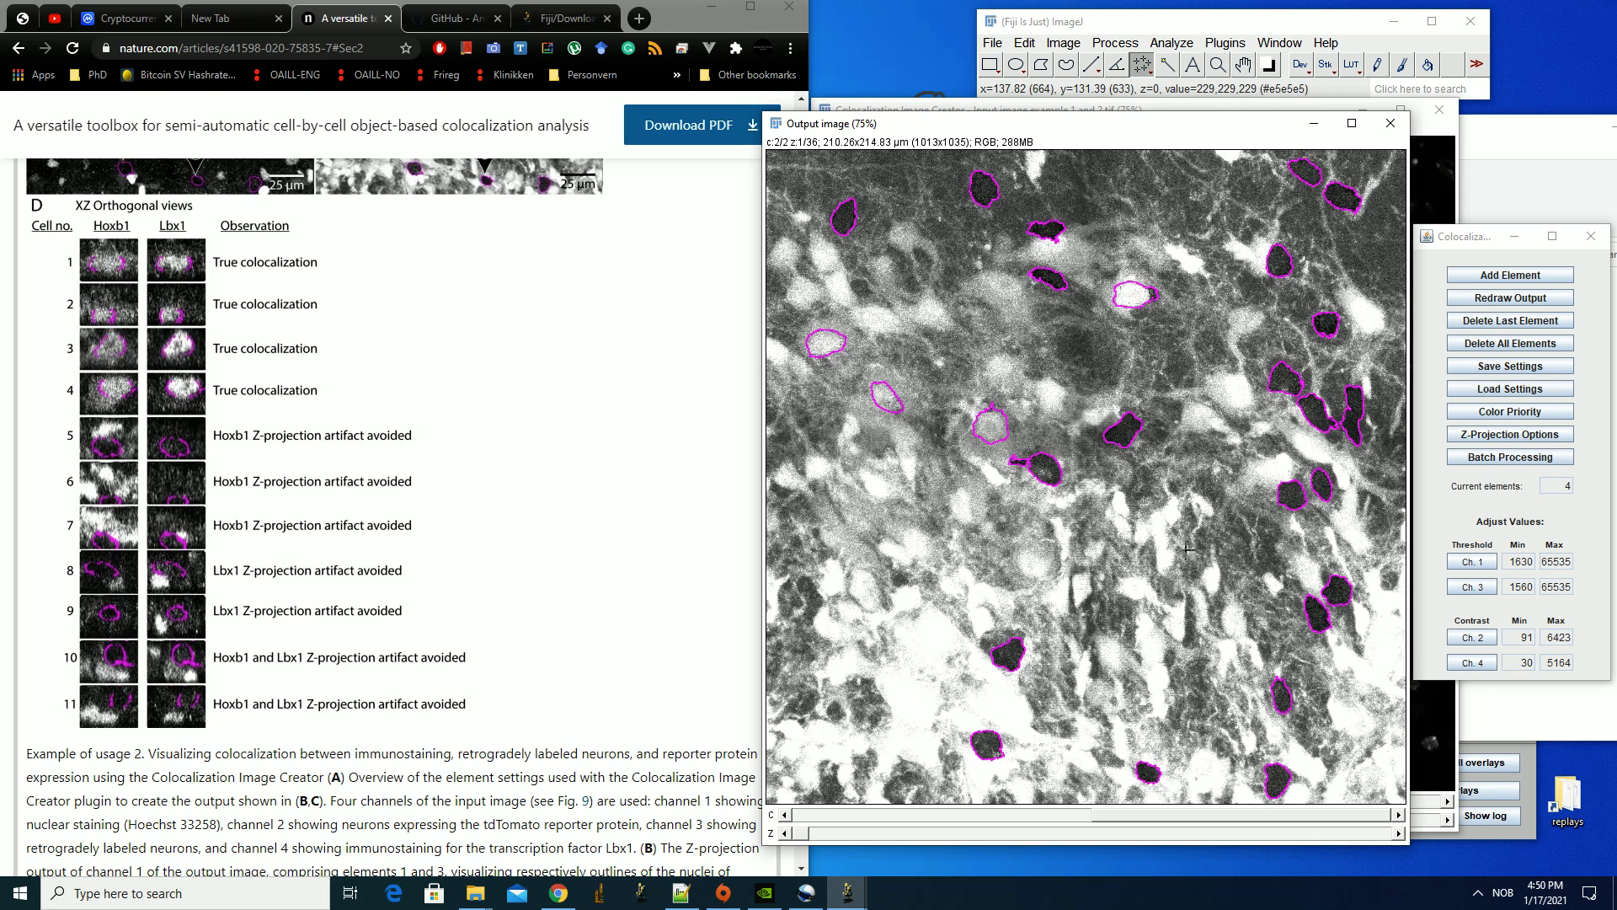
pyautogui.scroll(-7, 514, 596)
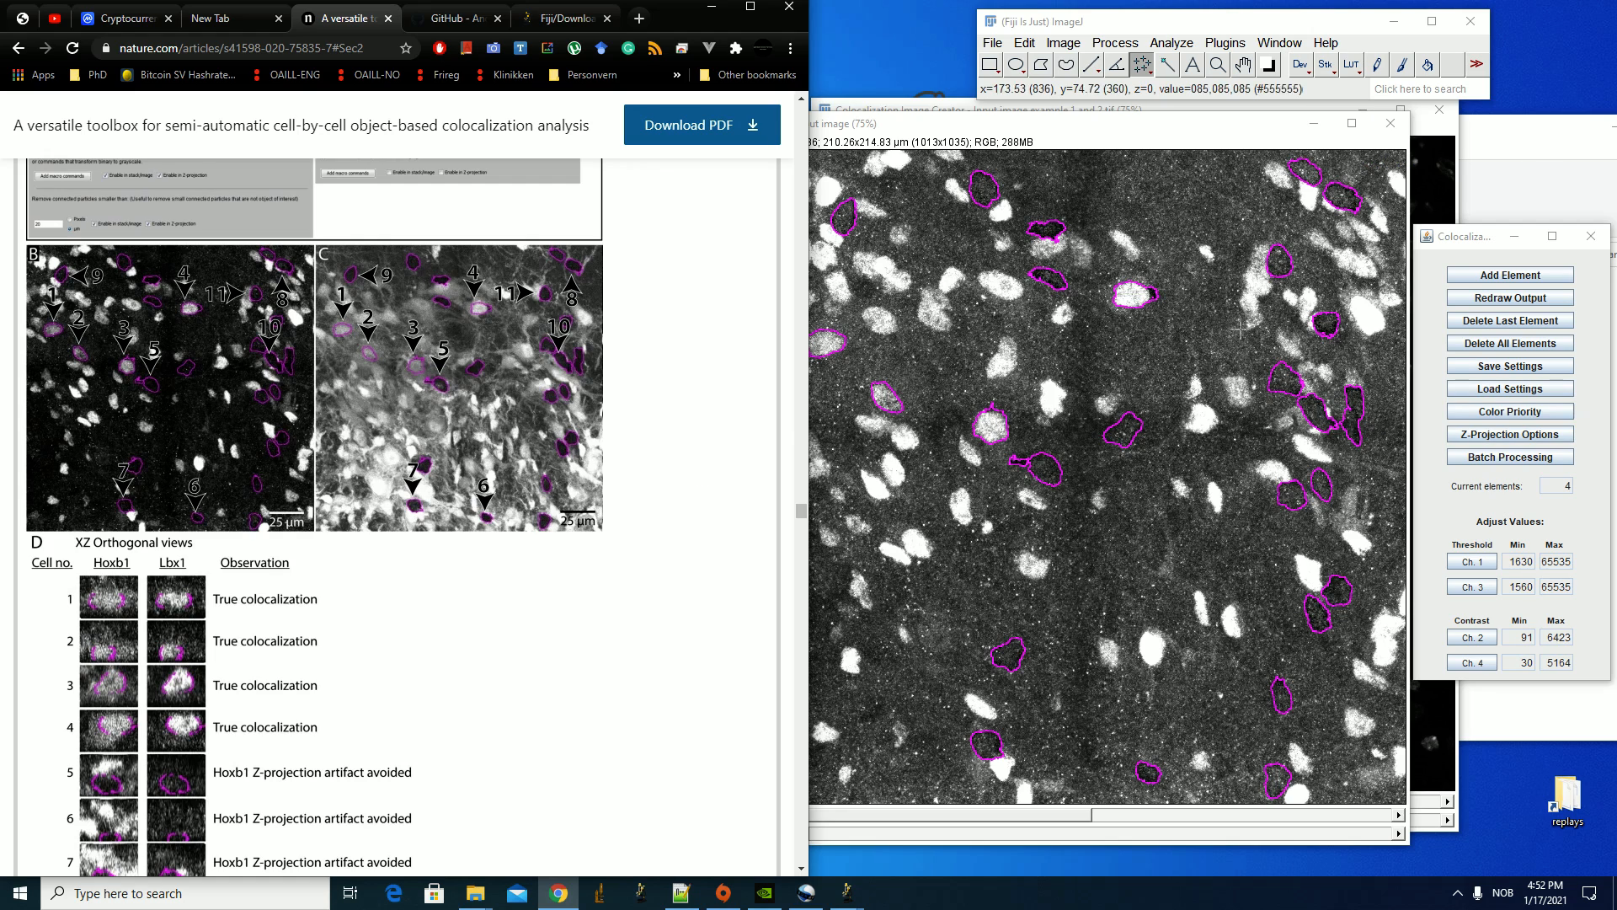
pyautogui.click(1117, 143)
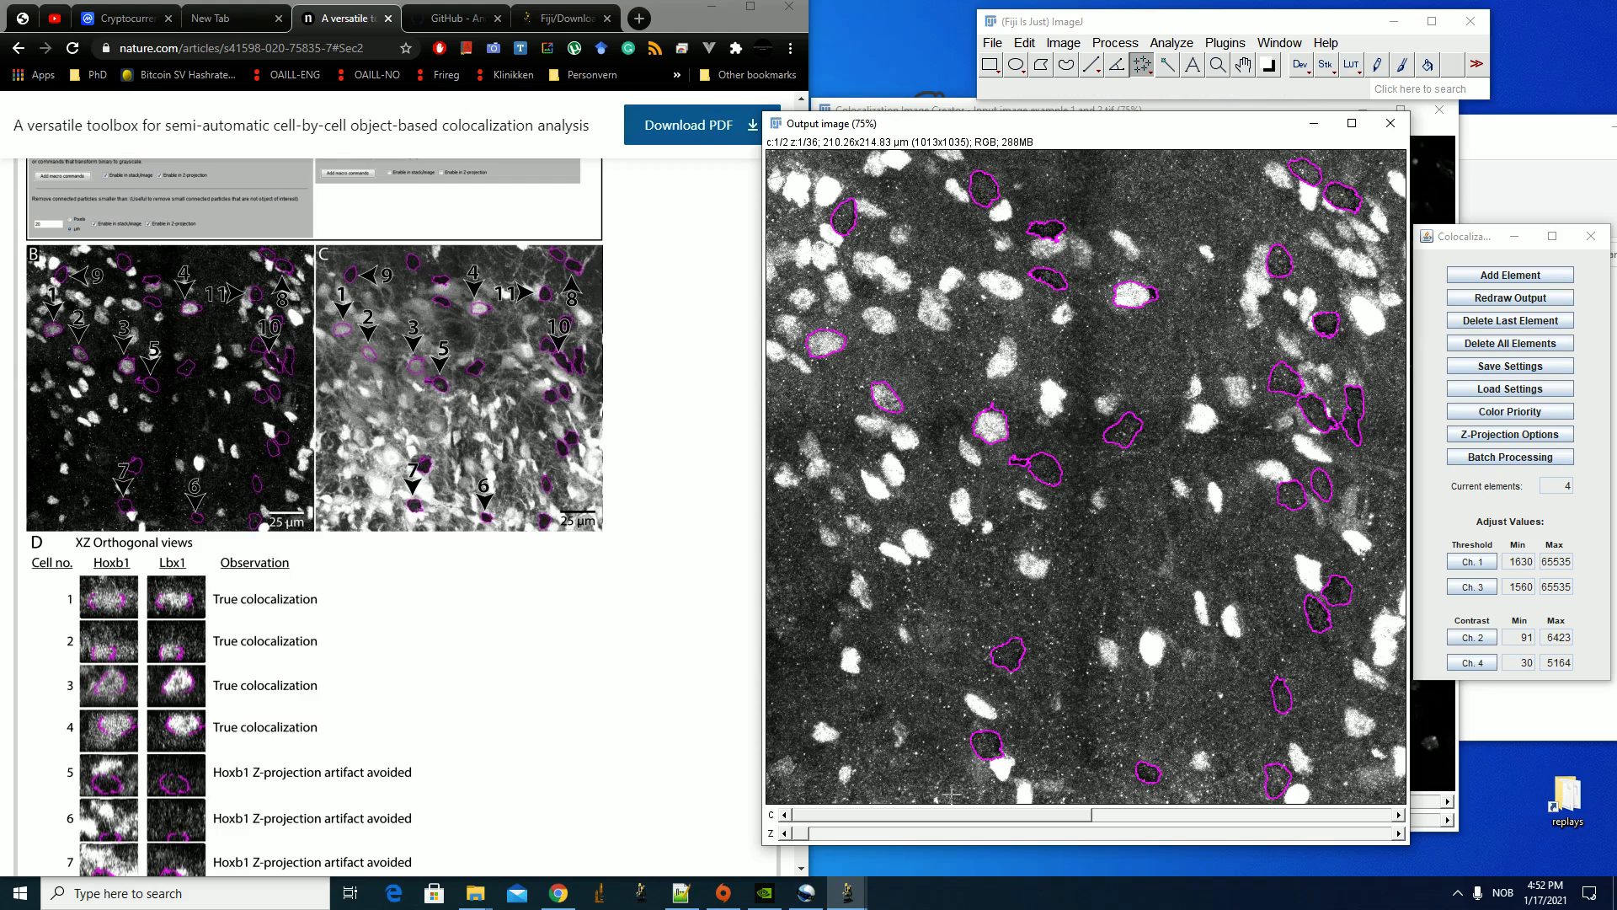
pyautogui.moveTo(863, 821)
pyautogui.mouseDown()
pyautogui.moveTo(1095, 815)
pyautogui.moveTo(914, 796)
pyautogui.moveTo(1355, 795)
pyautogui.moveTo(861, 807)
pyautogui.mouseUp()
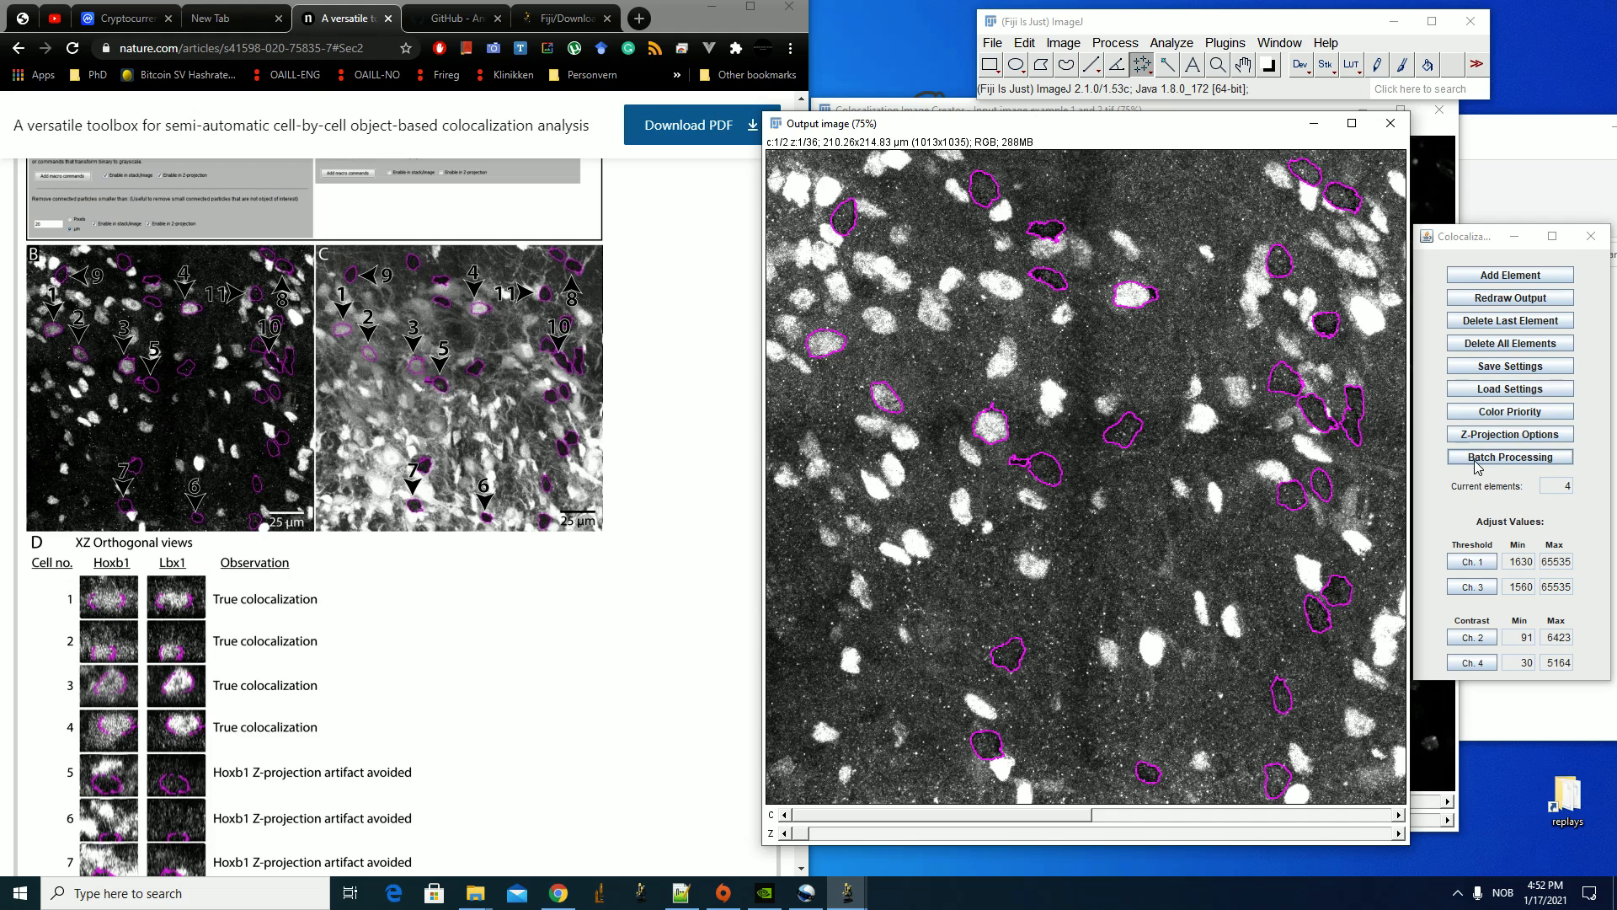
# Review the Z-projection options and the Batch Processing window, cancelling both without changes
pyautogui.click(1508, 302)
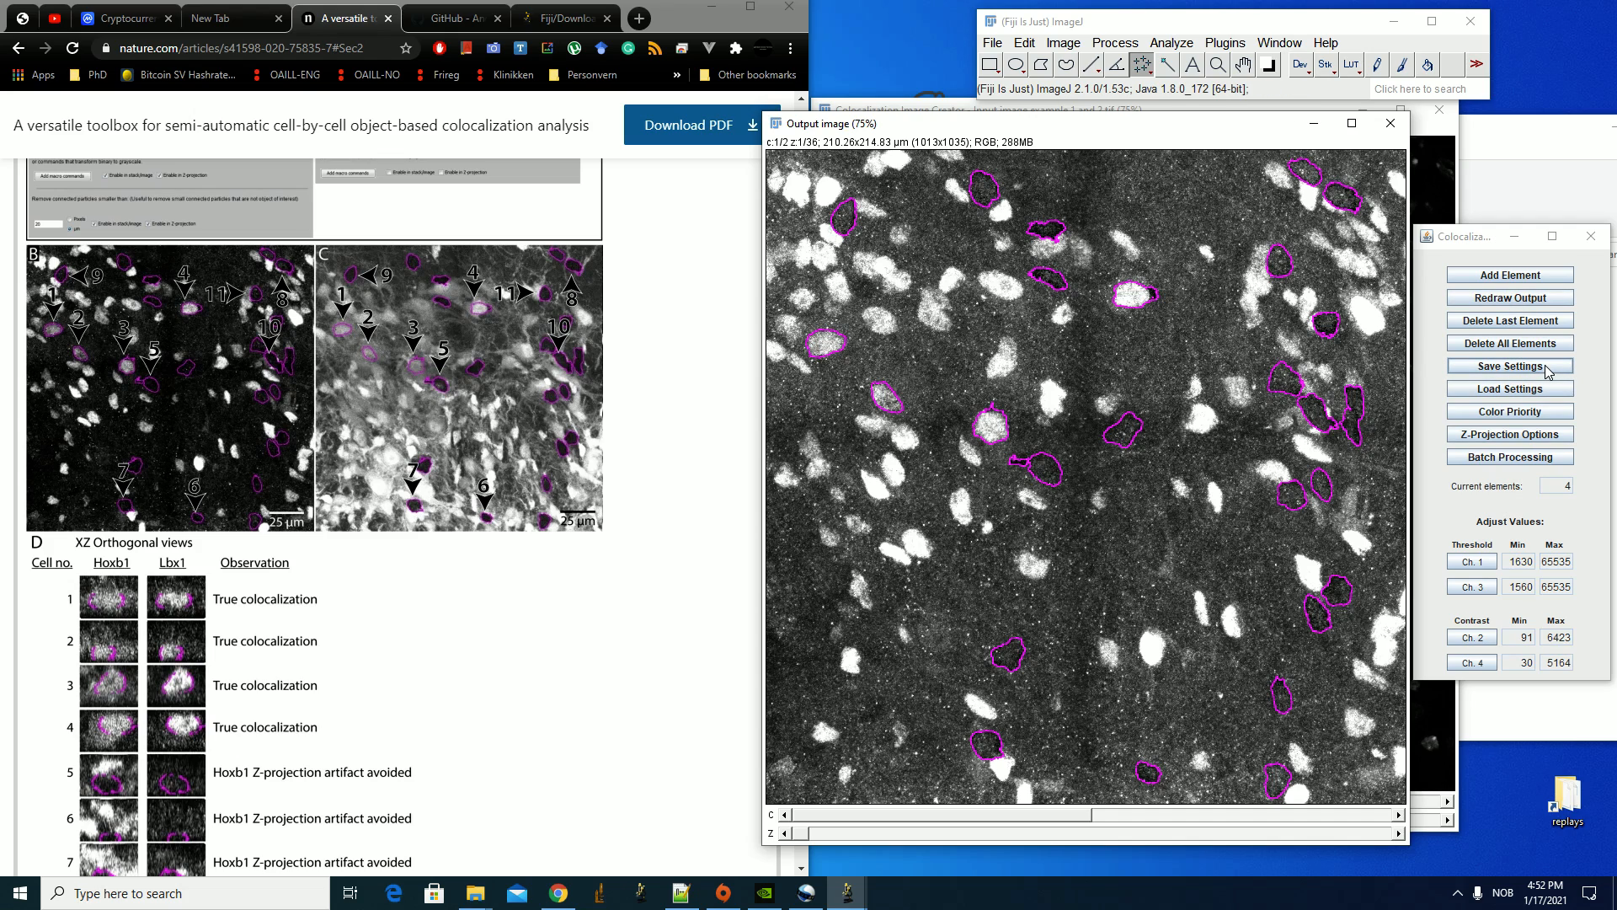
pyautogui.click(1511, 434)
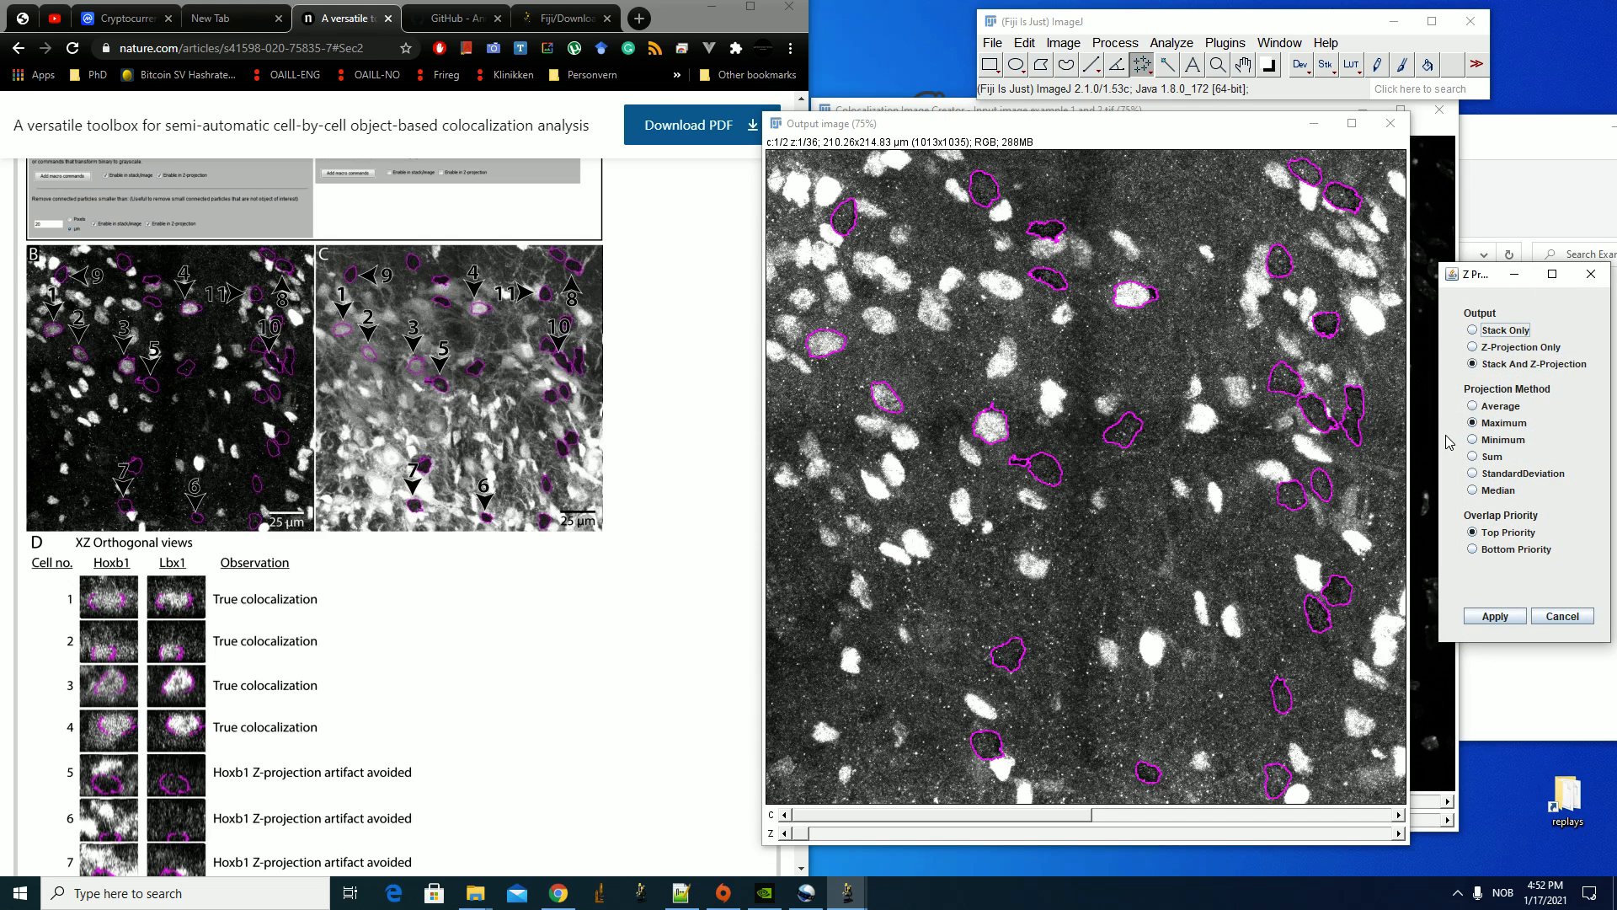
pyautogui.click(1563, 617)
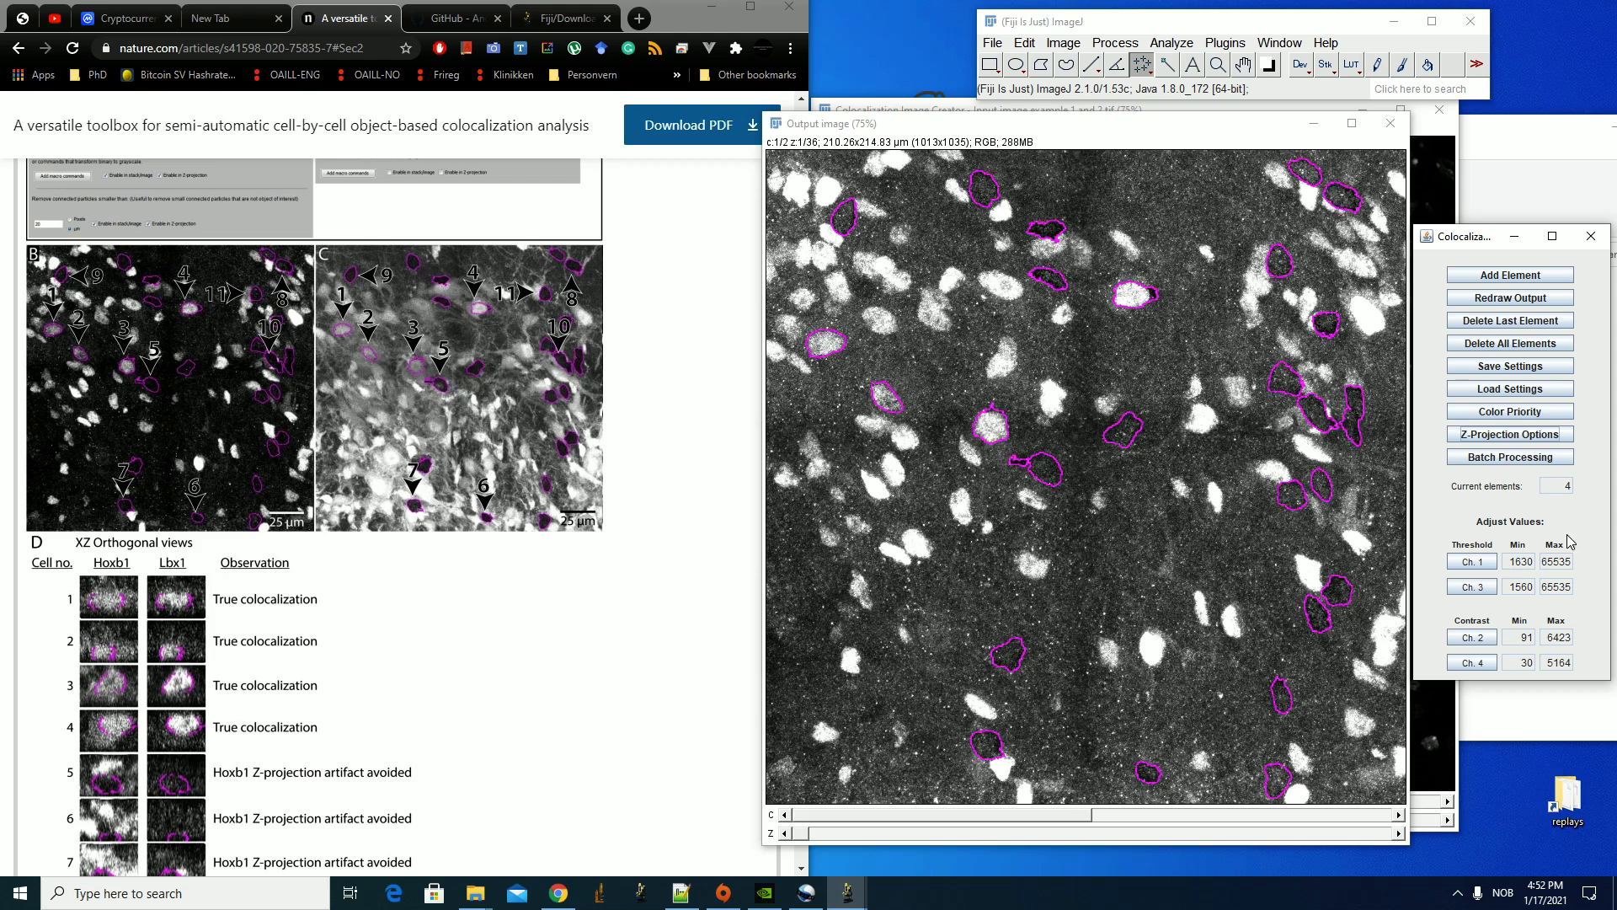
pyautogui.click(1520, 459)
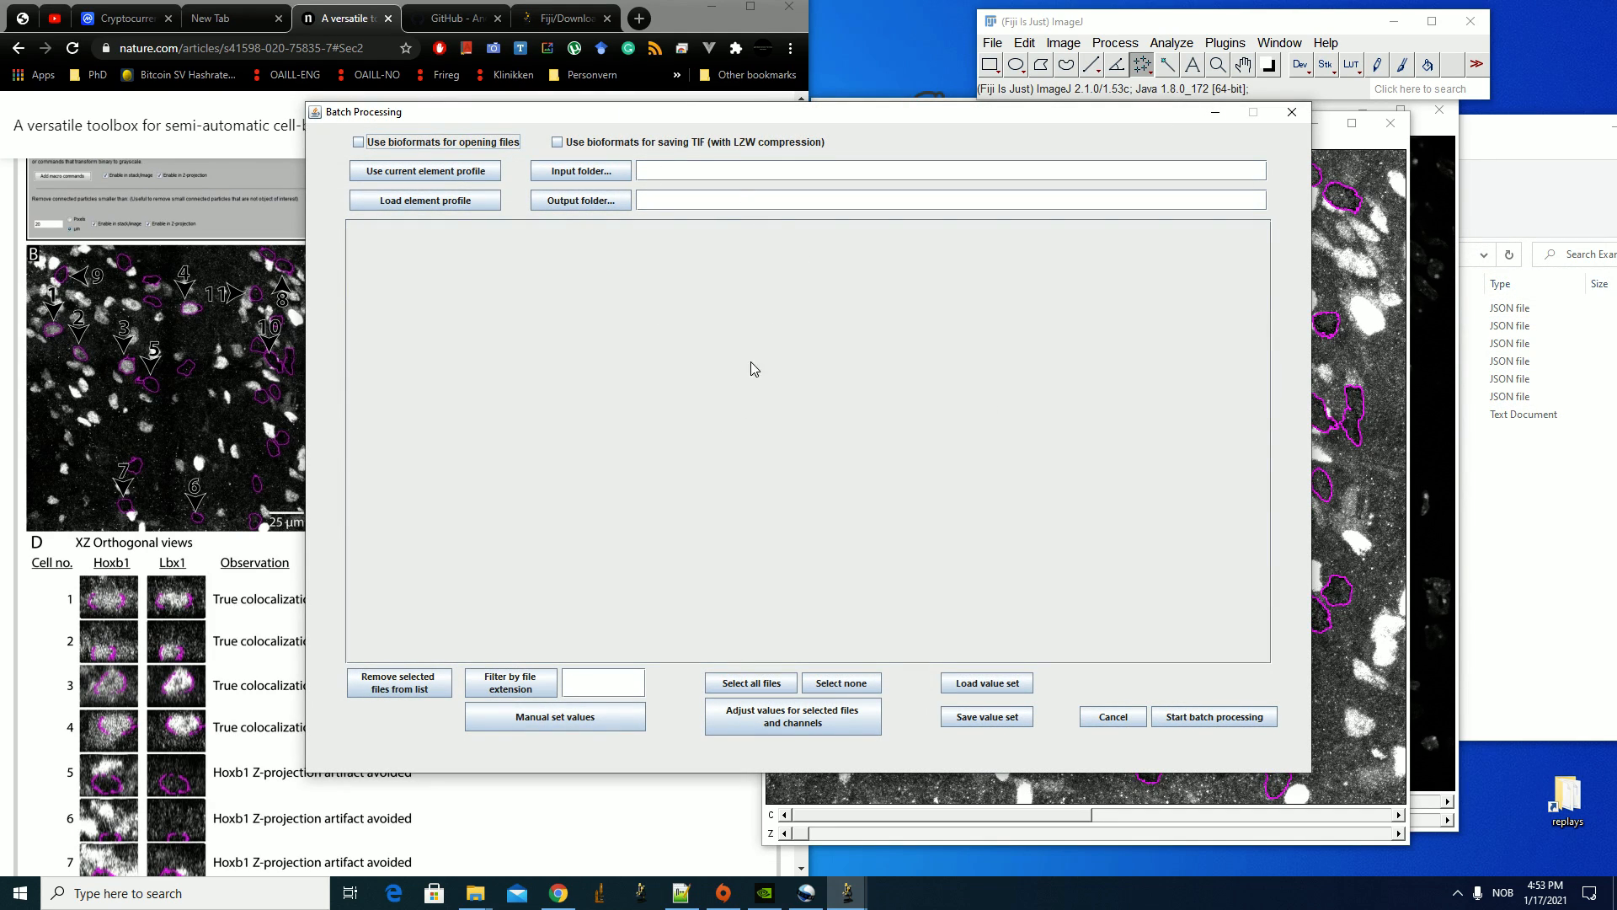
pyautogui.click(1113, 716)
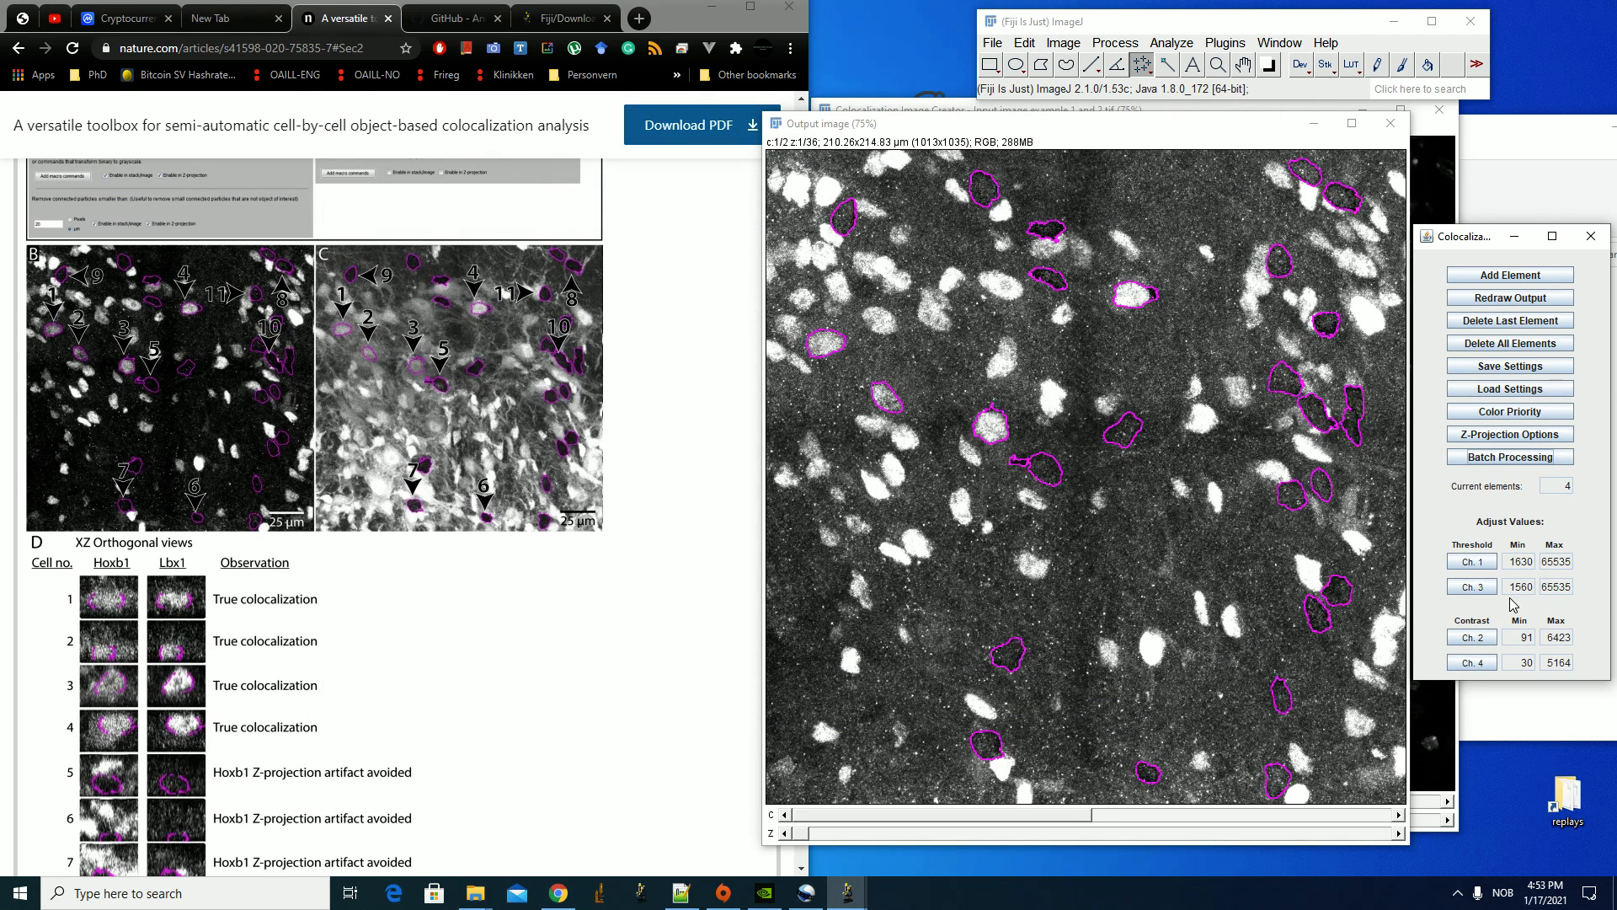